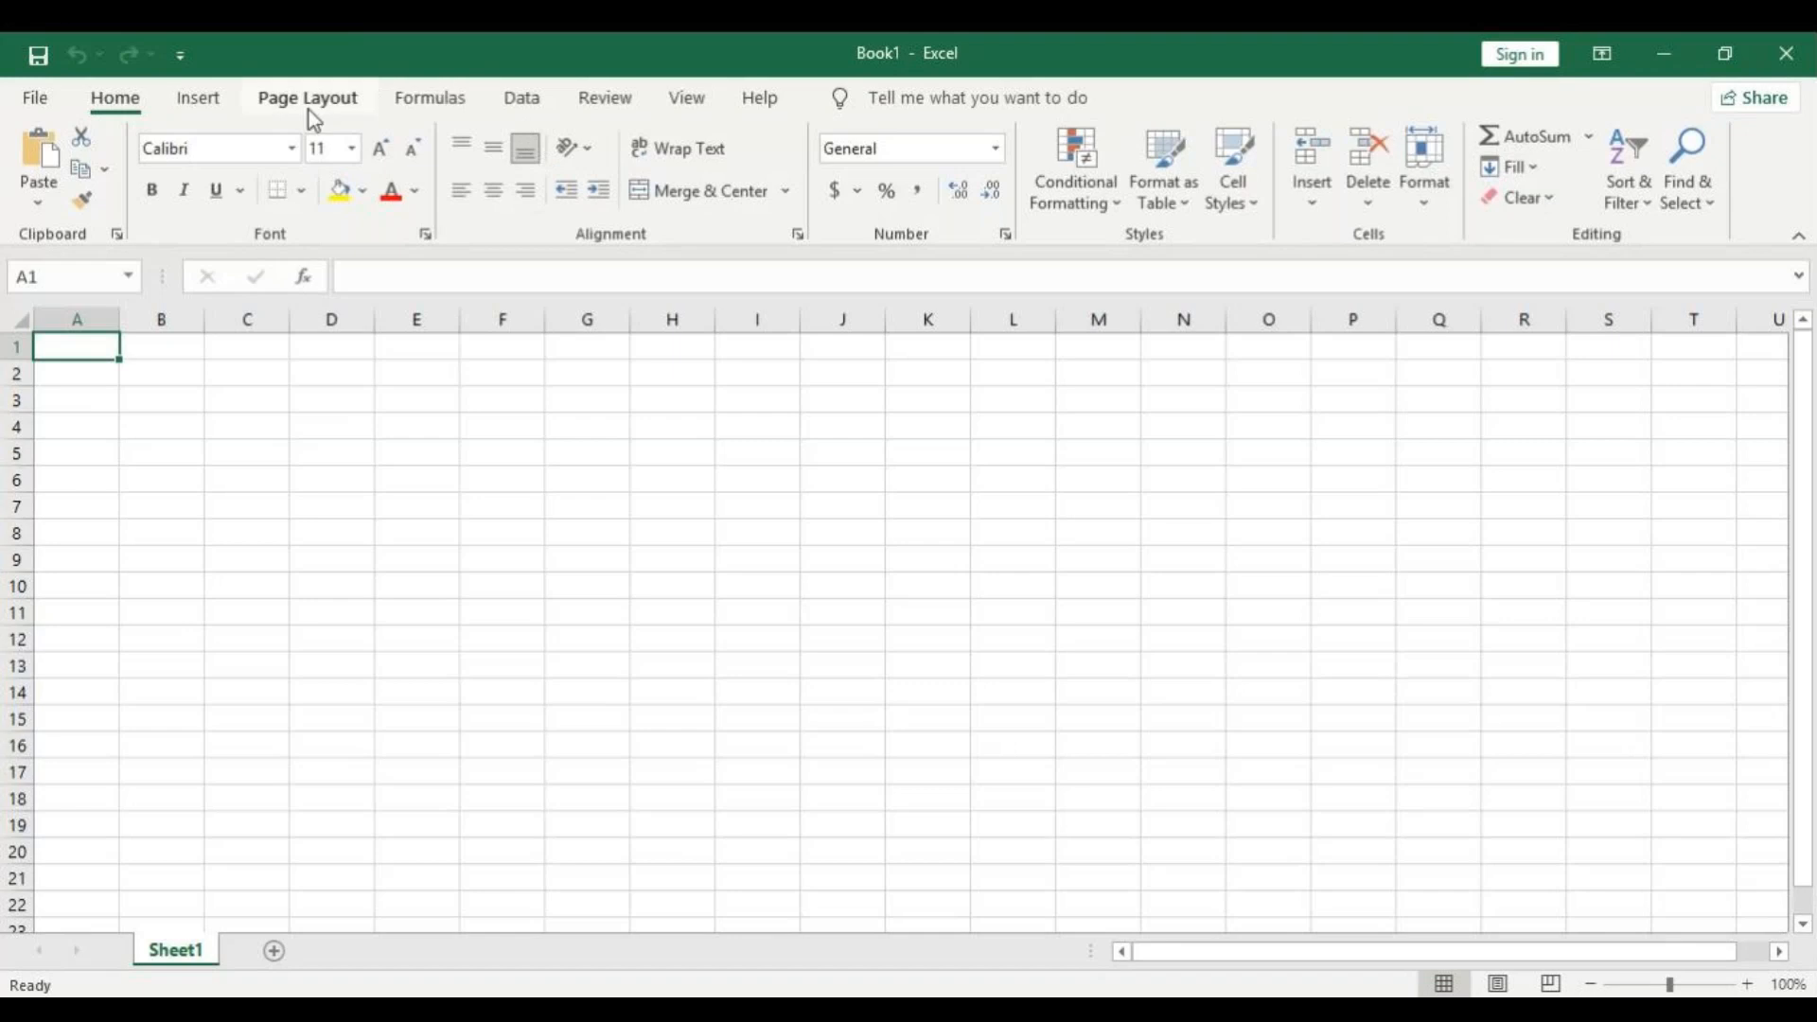
# Dismiss the data import tip and review the source types offered by Get Data.
pyautogui.click(190, 101)
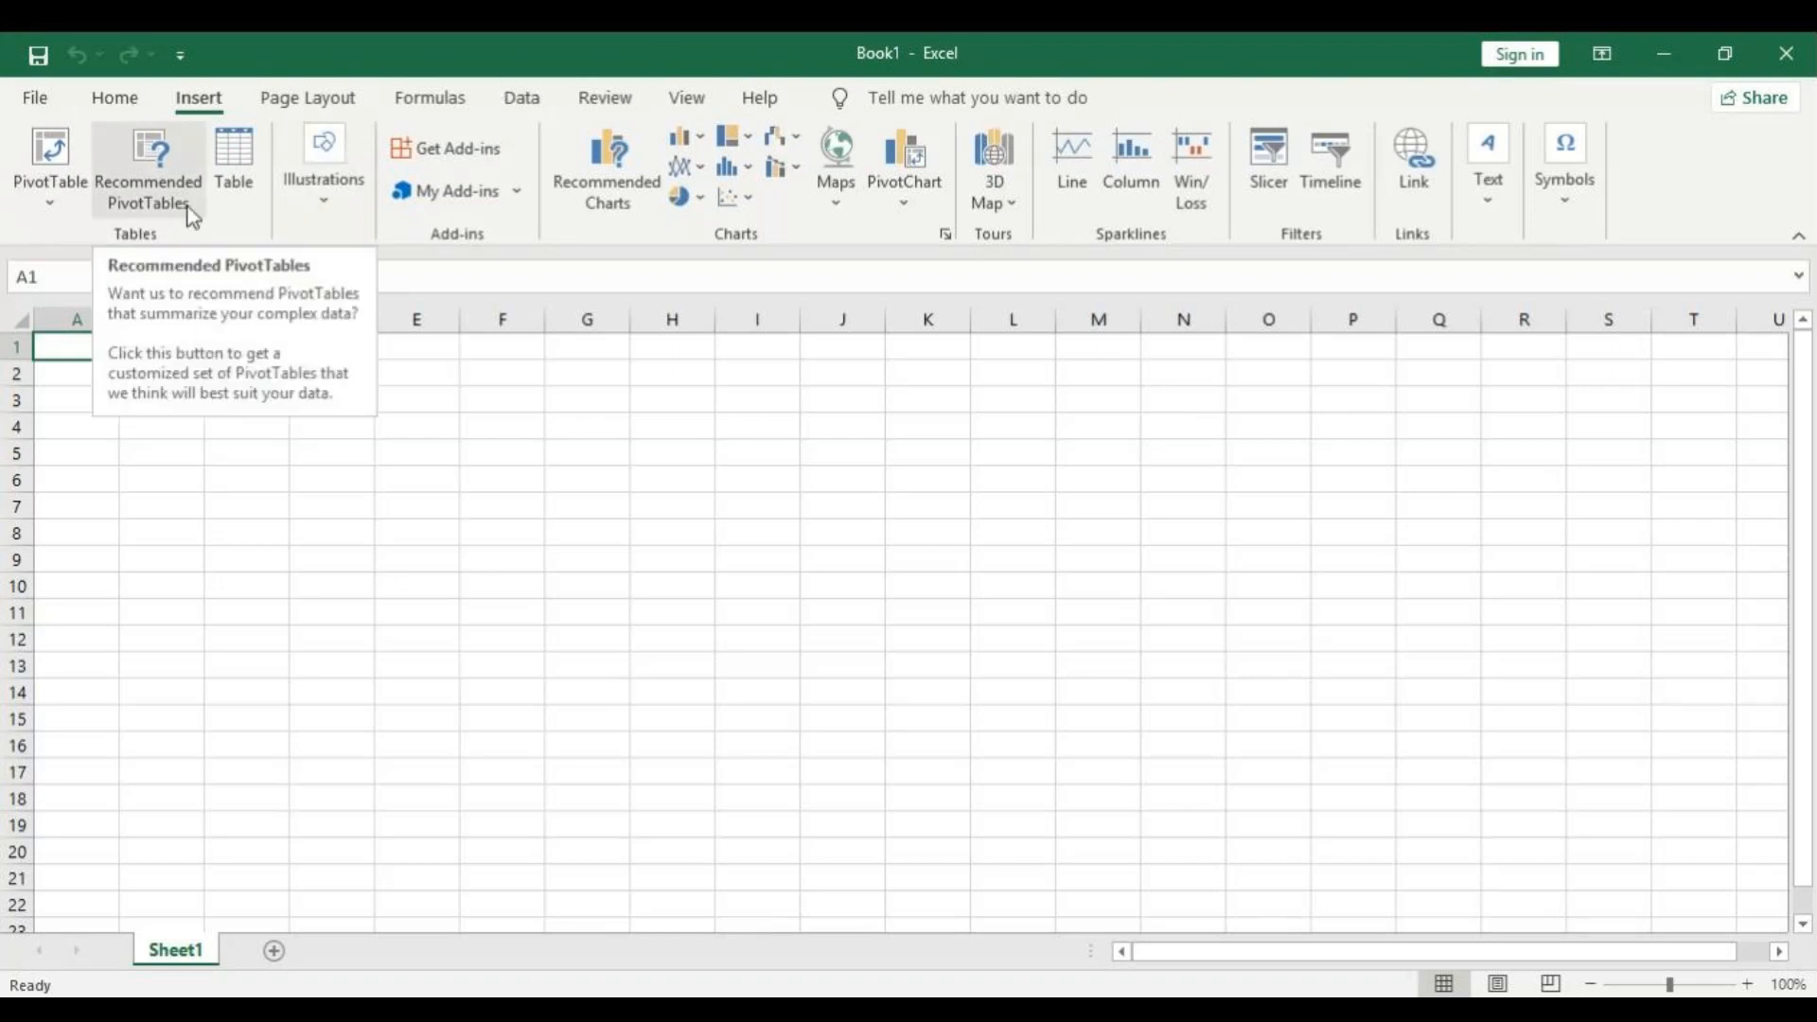
pyautogui.click(520, 99)
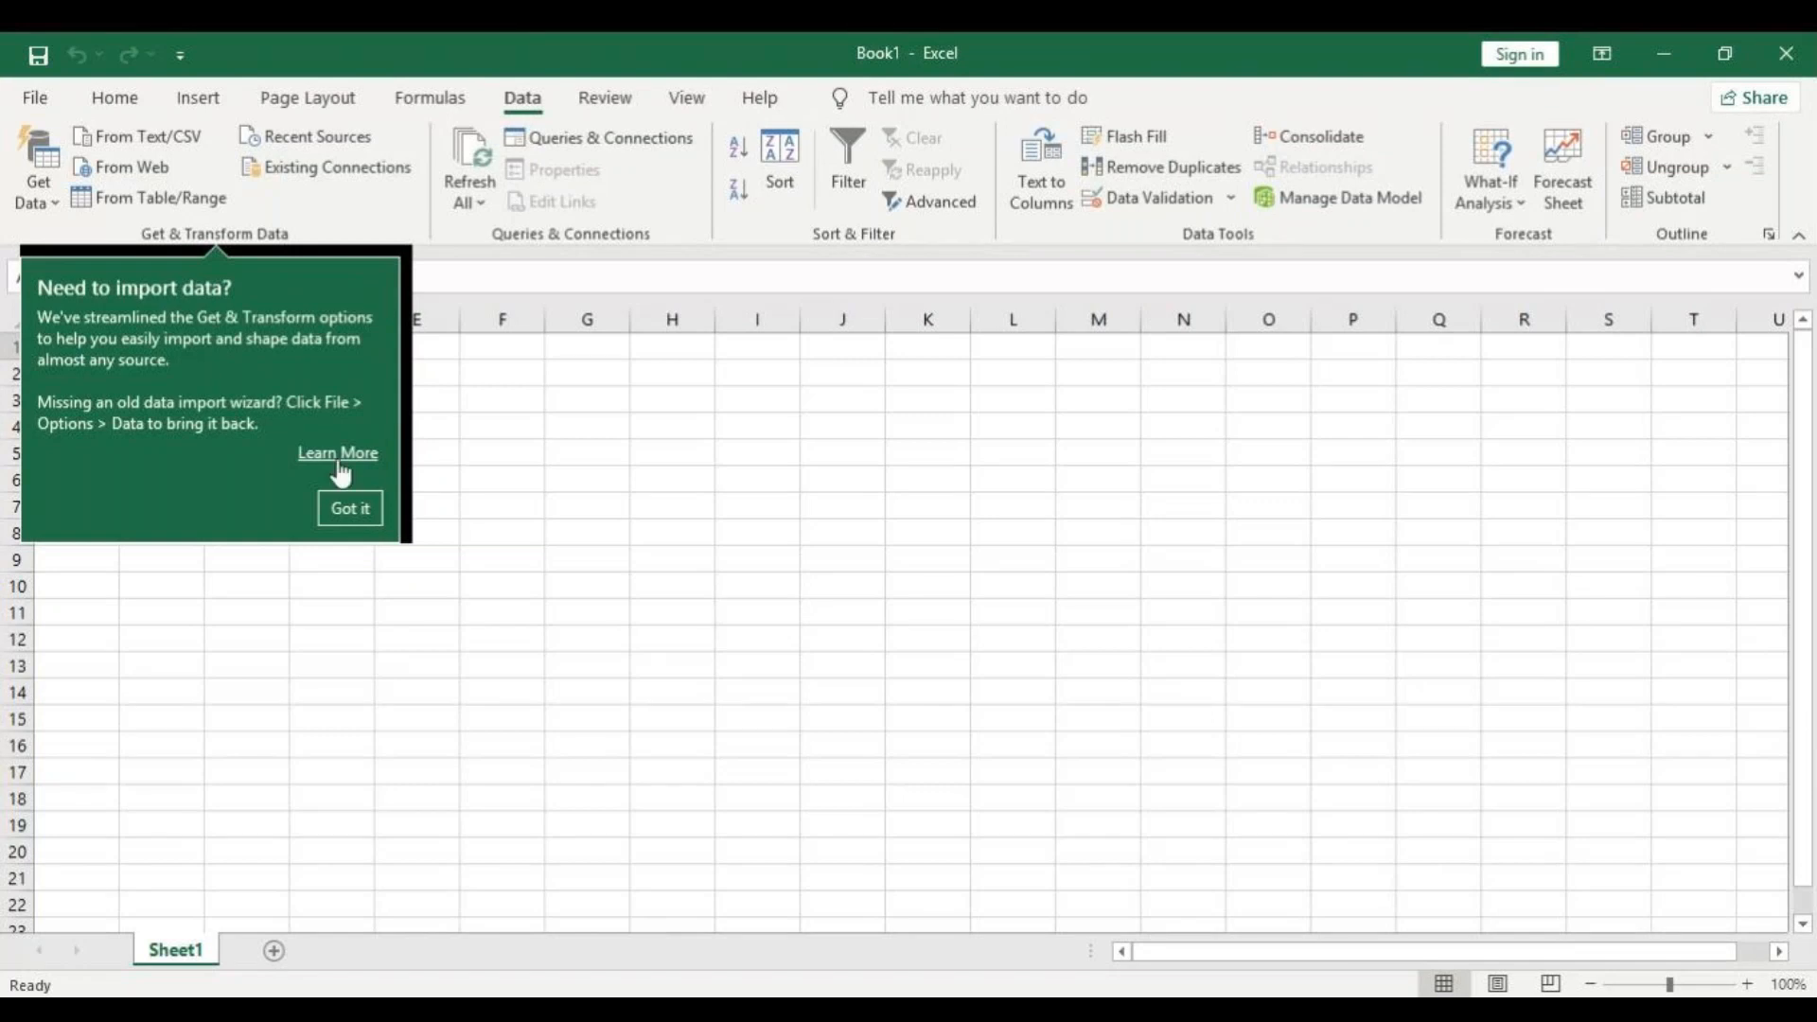
pyautogui.click(346, 504)
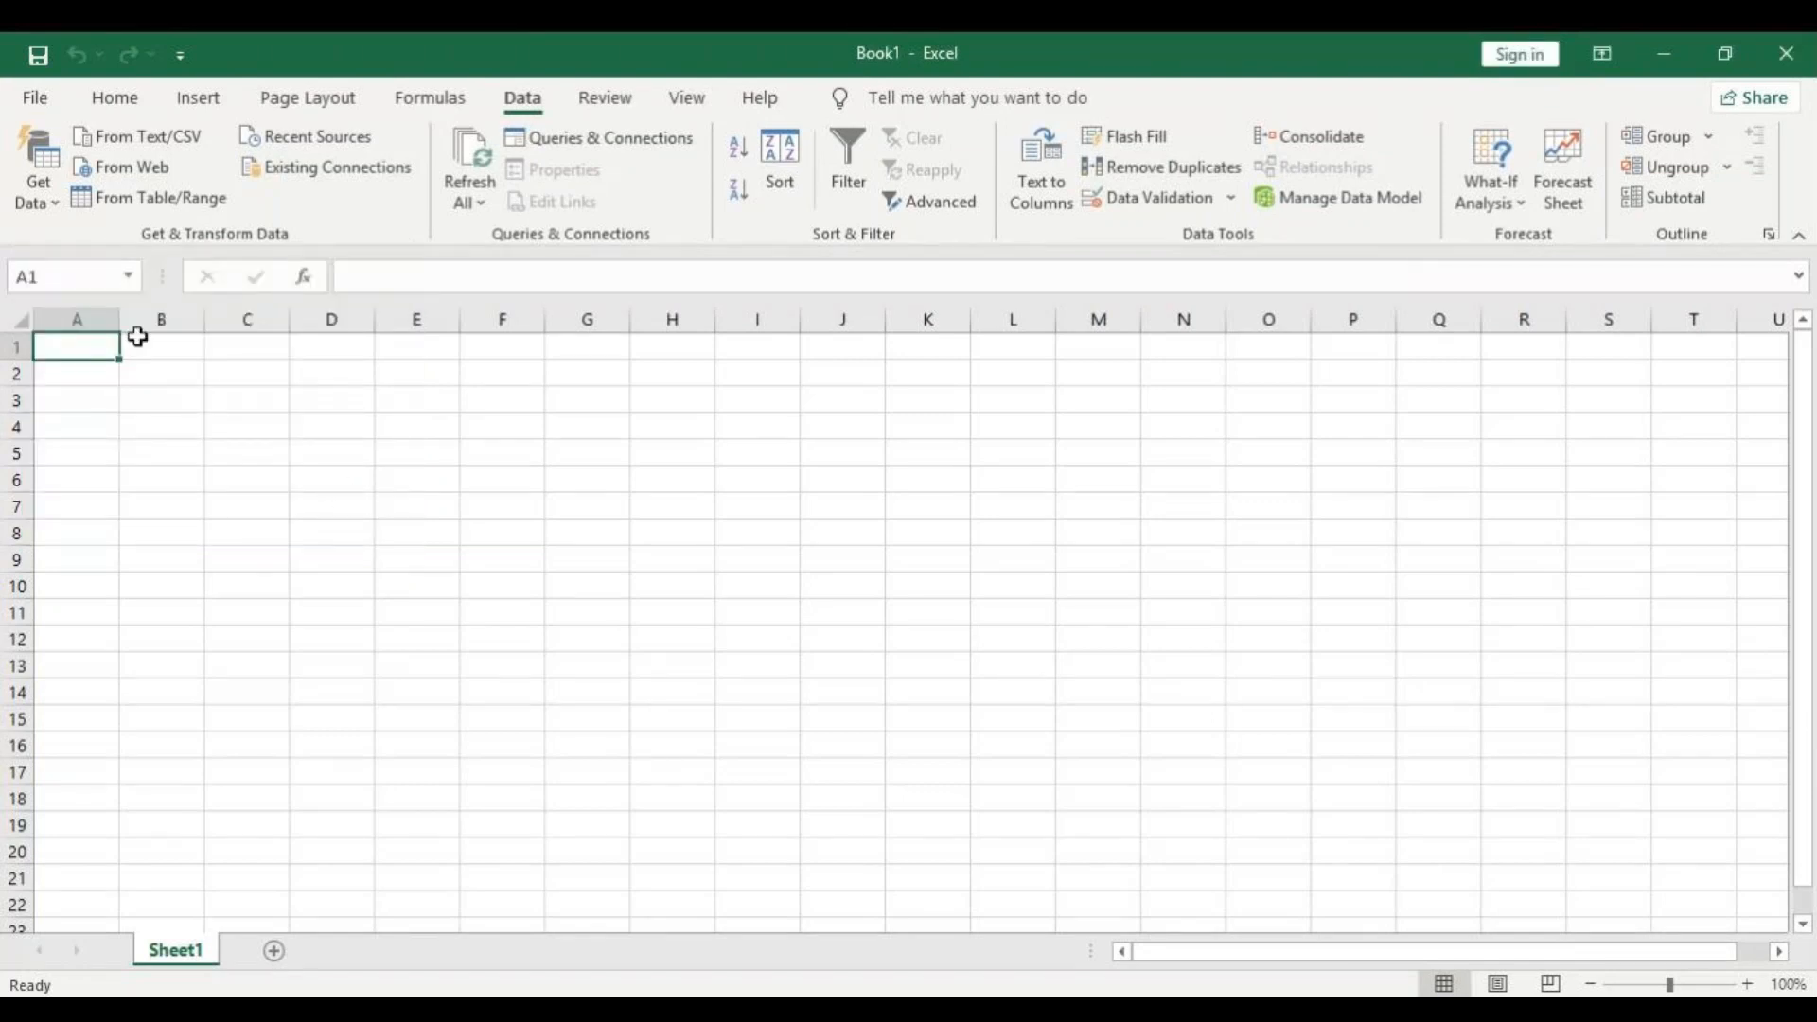
pyautogui.click(58, 207)
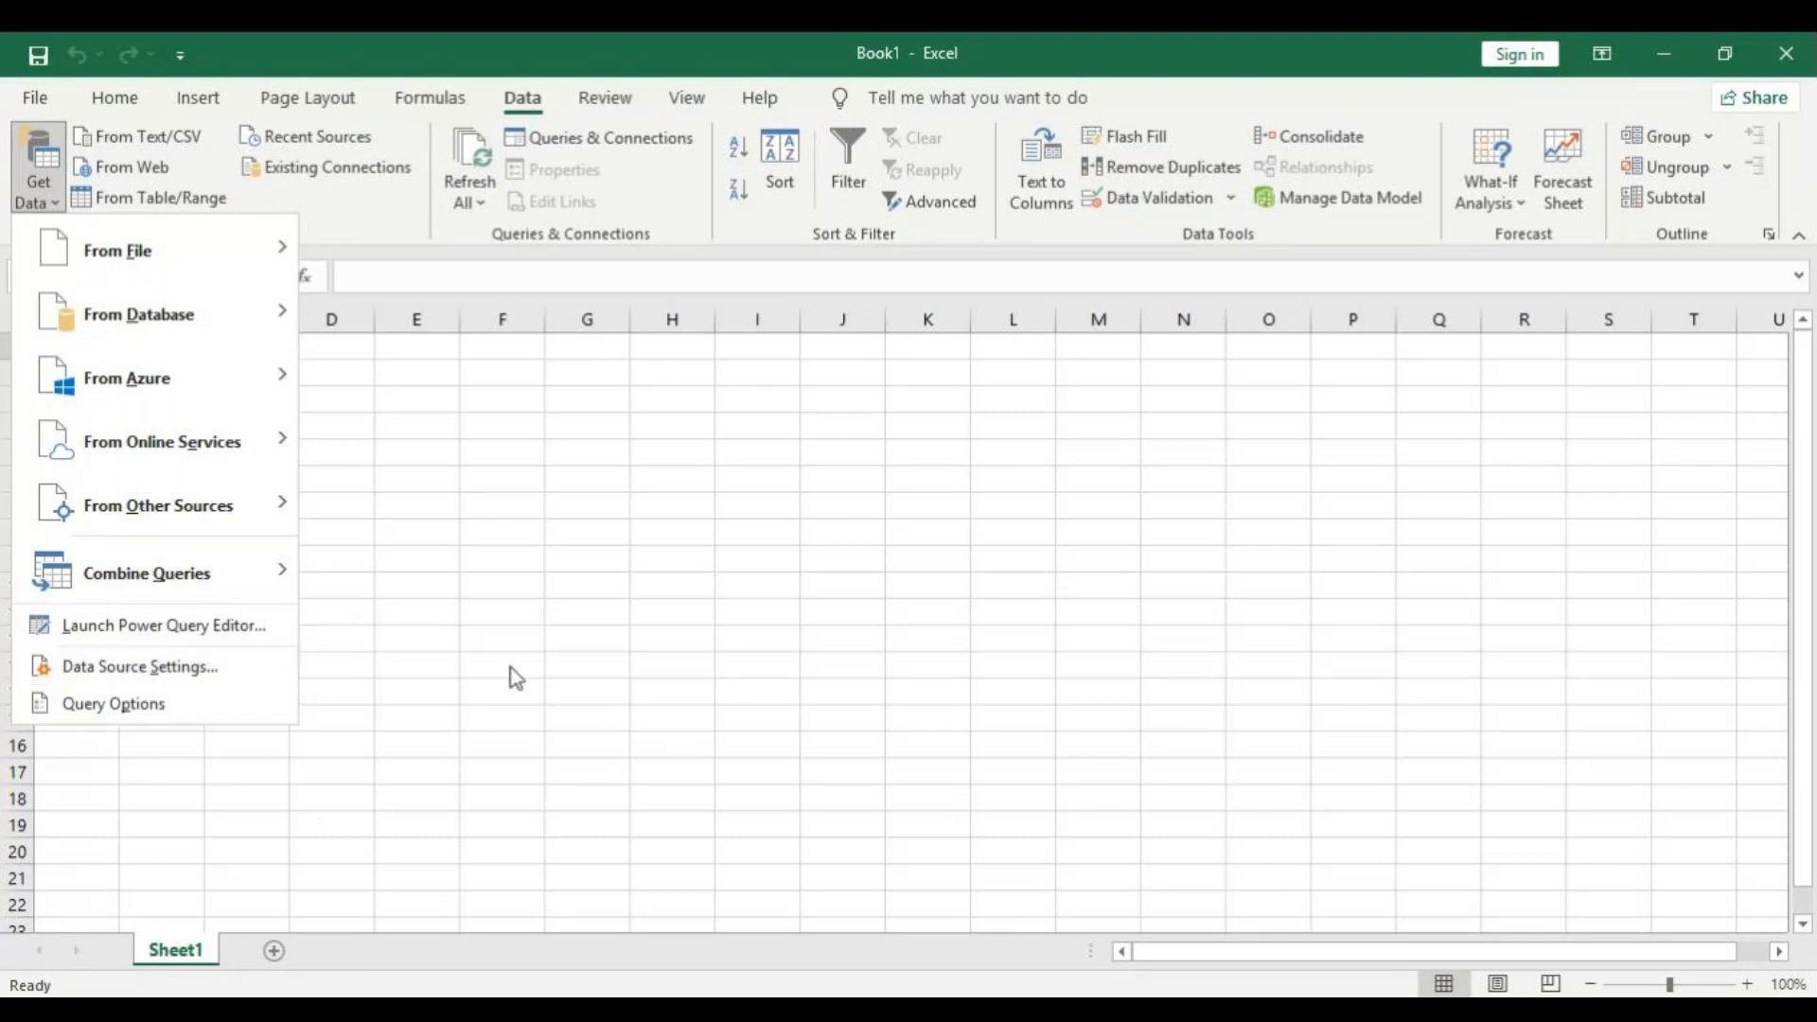
pyautogui.click(375, 420)
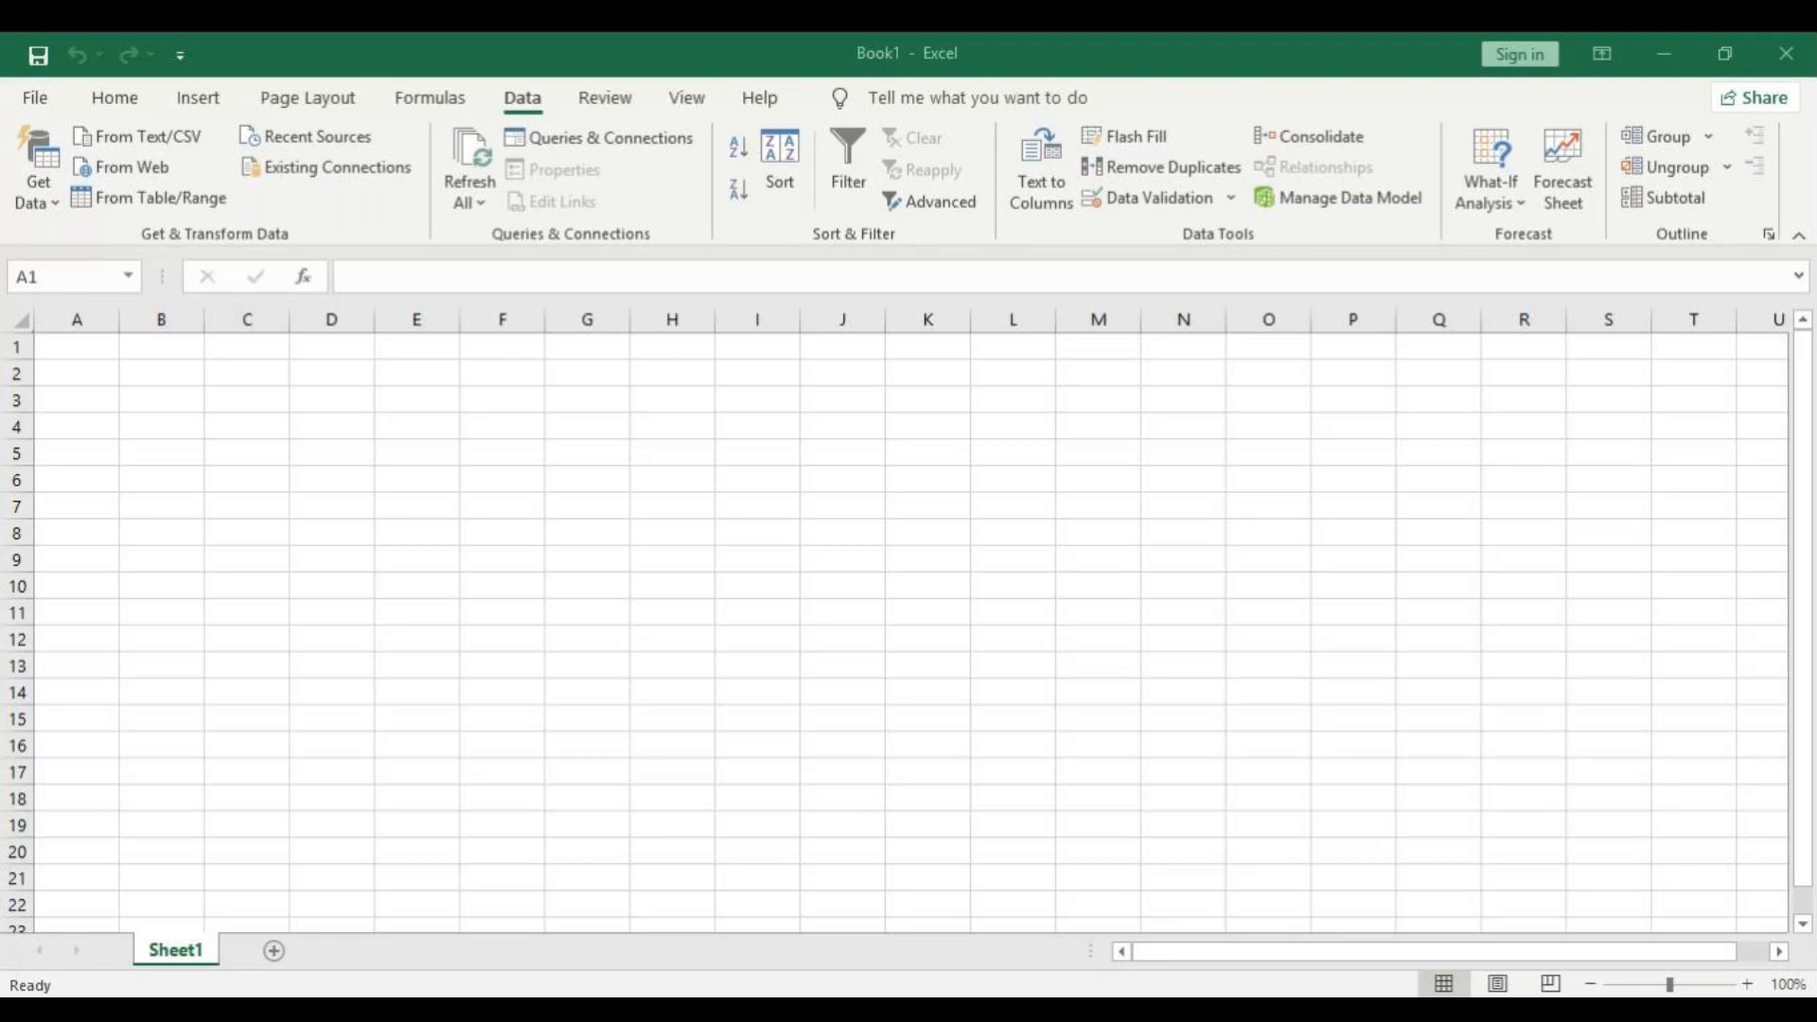
pyautogui.click(972, 532)
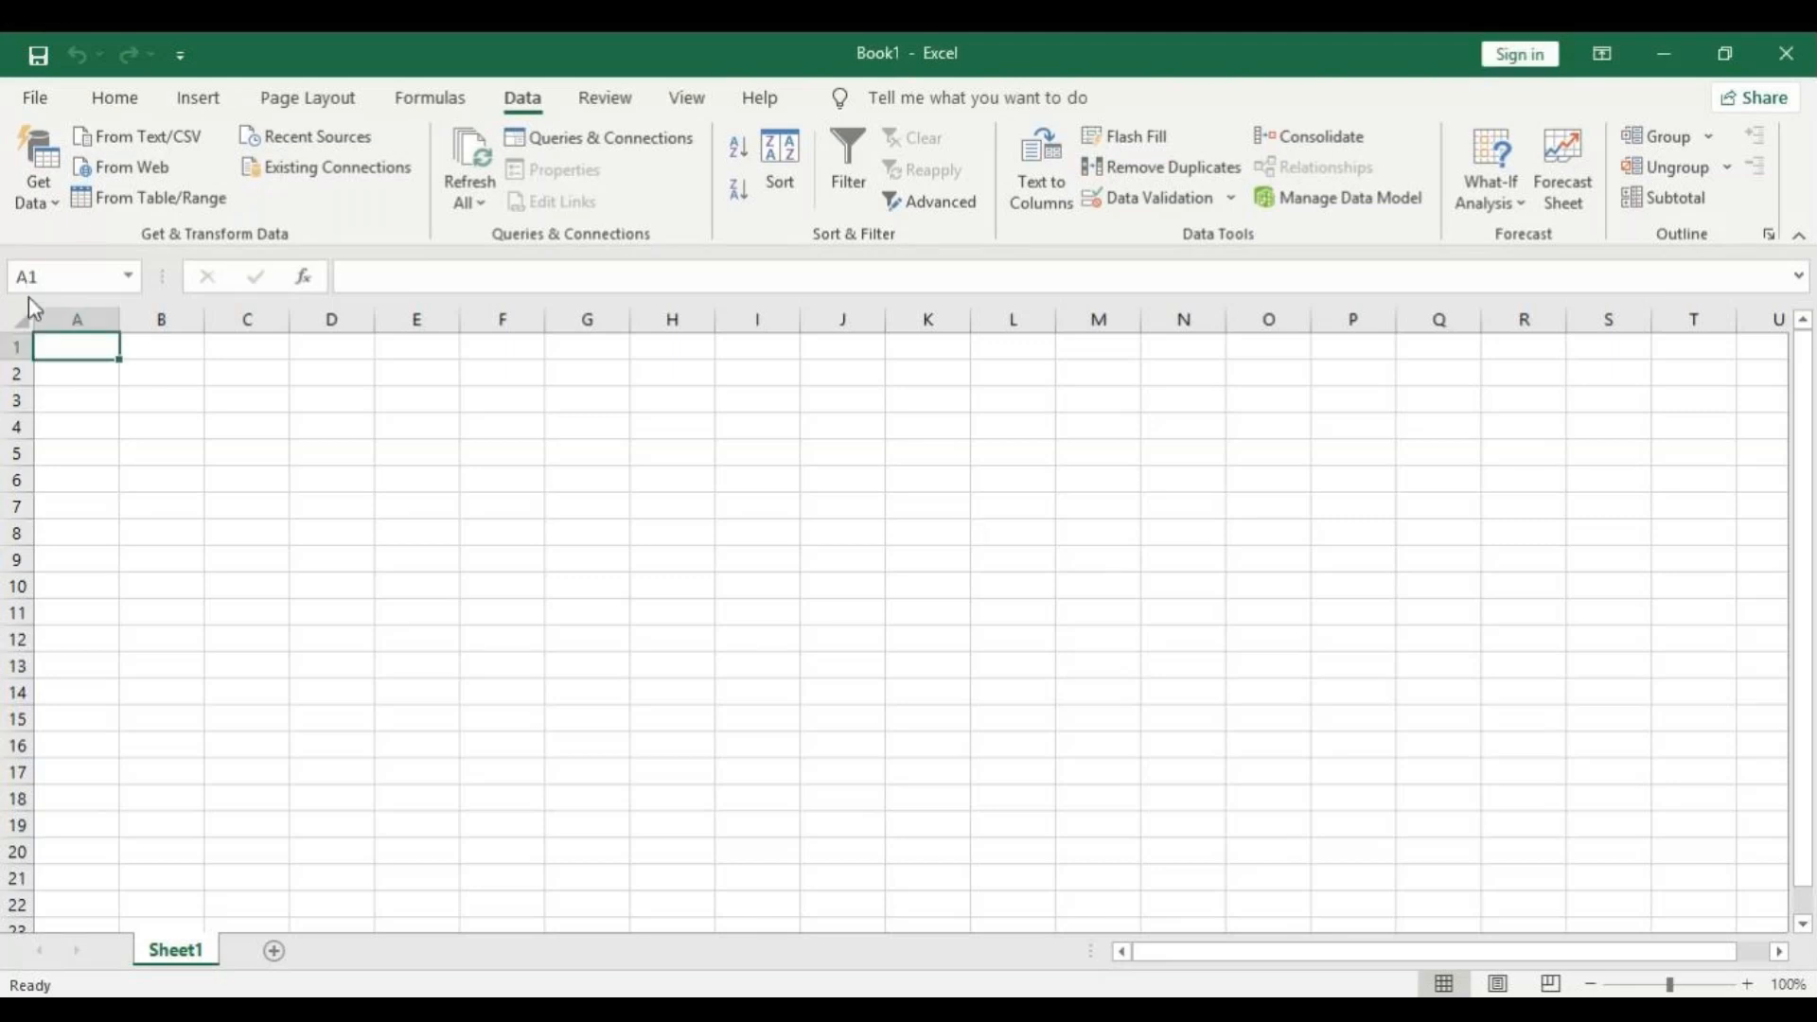
pyautogui.write('names')
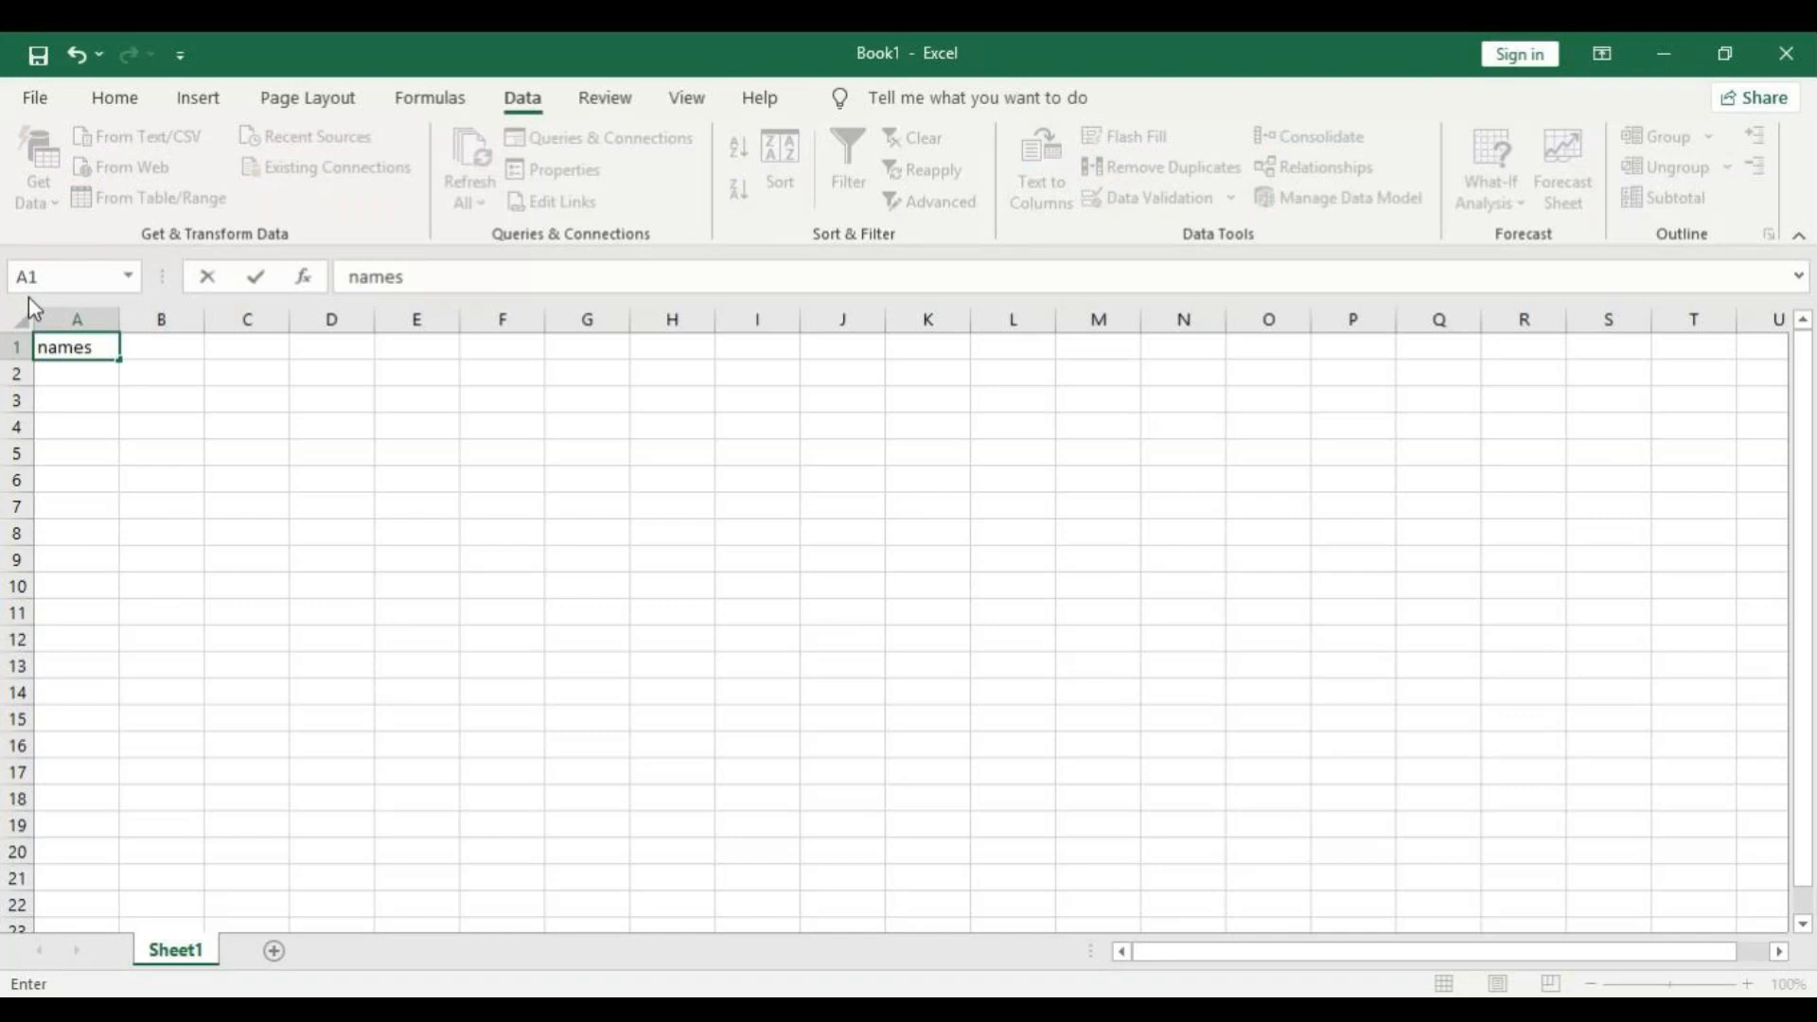
pyautogui.press('Return')
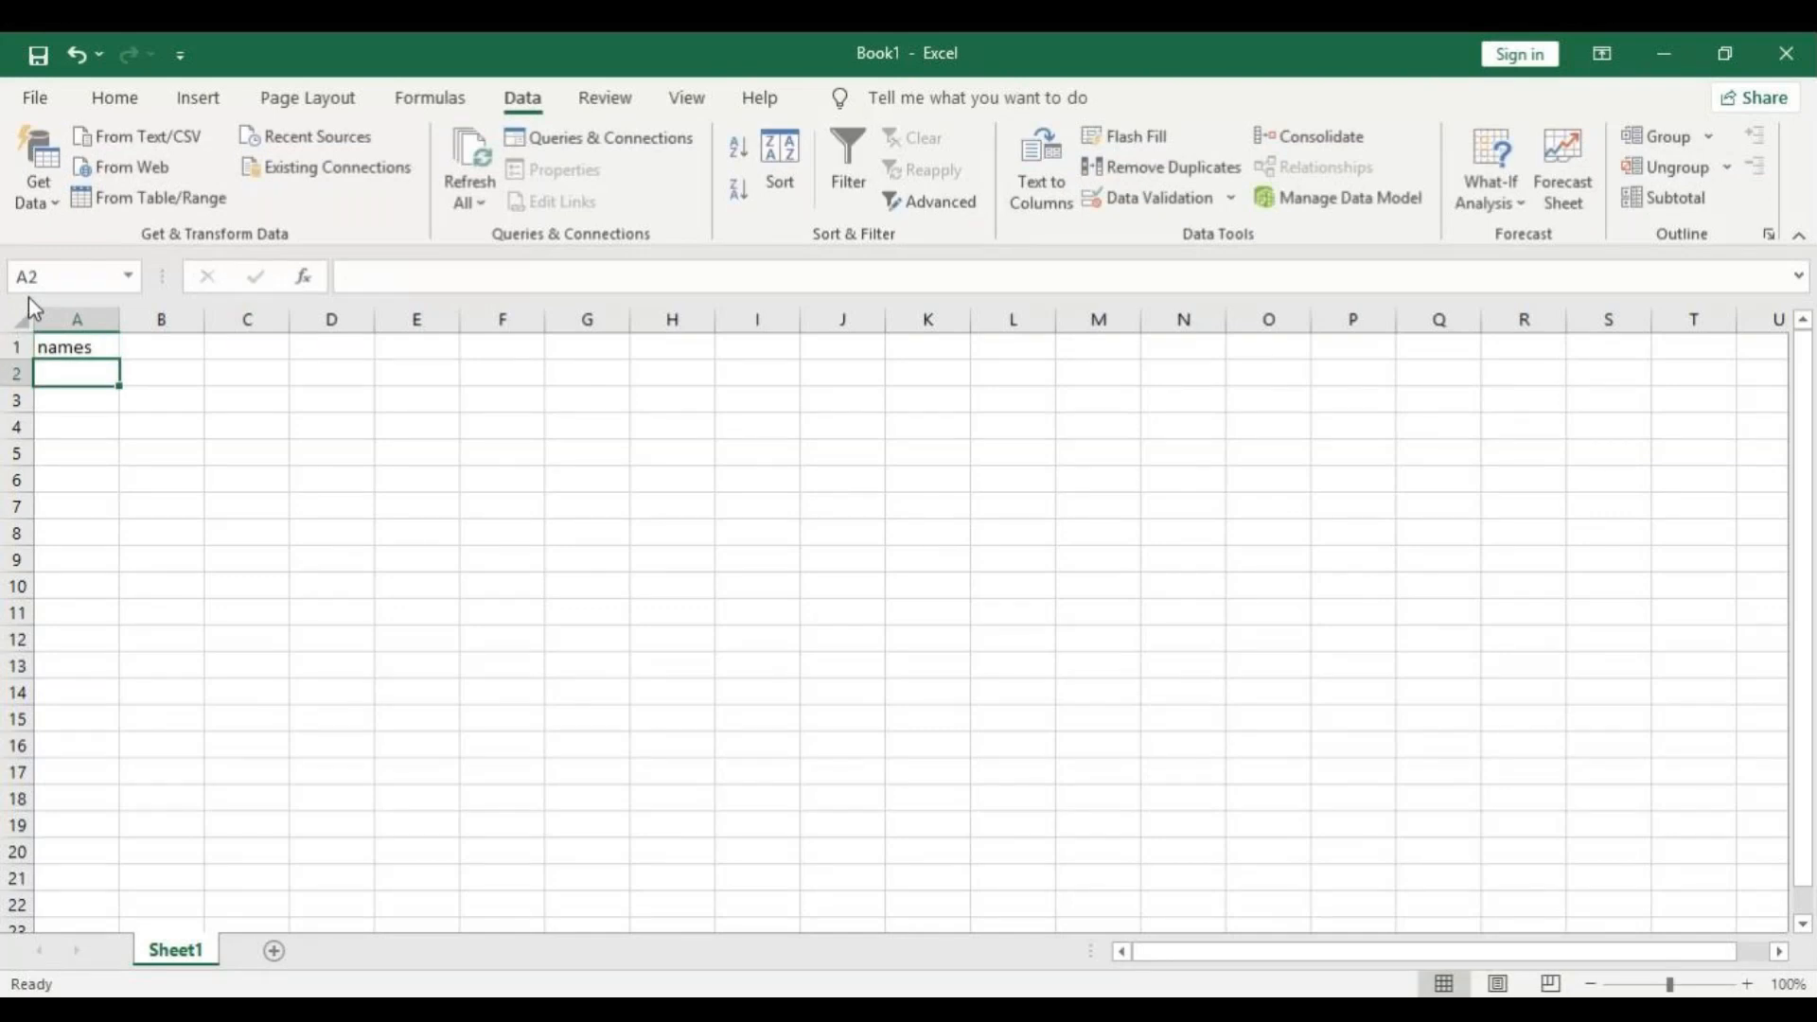
pyautogui.write('jo')
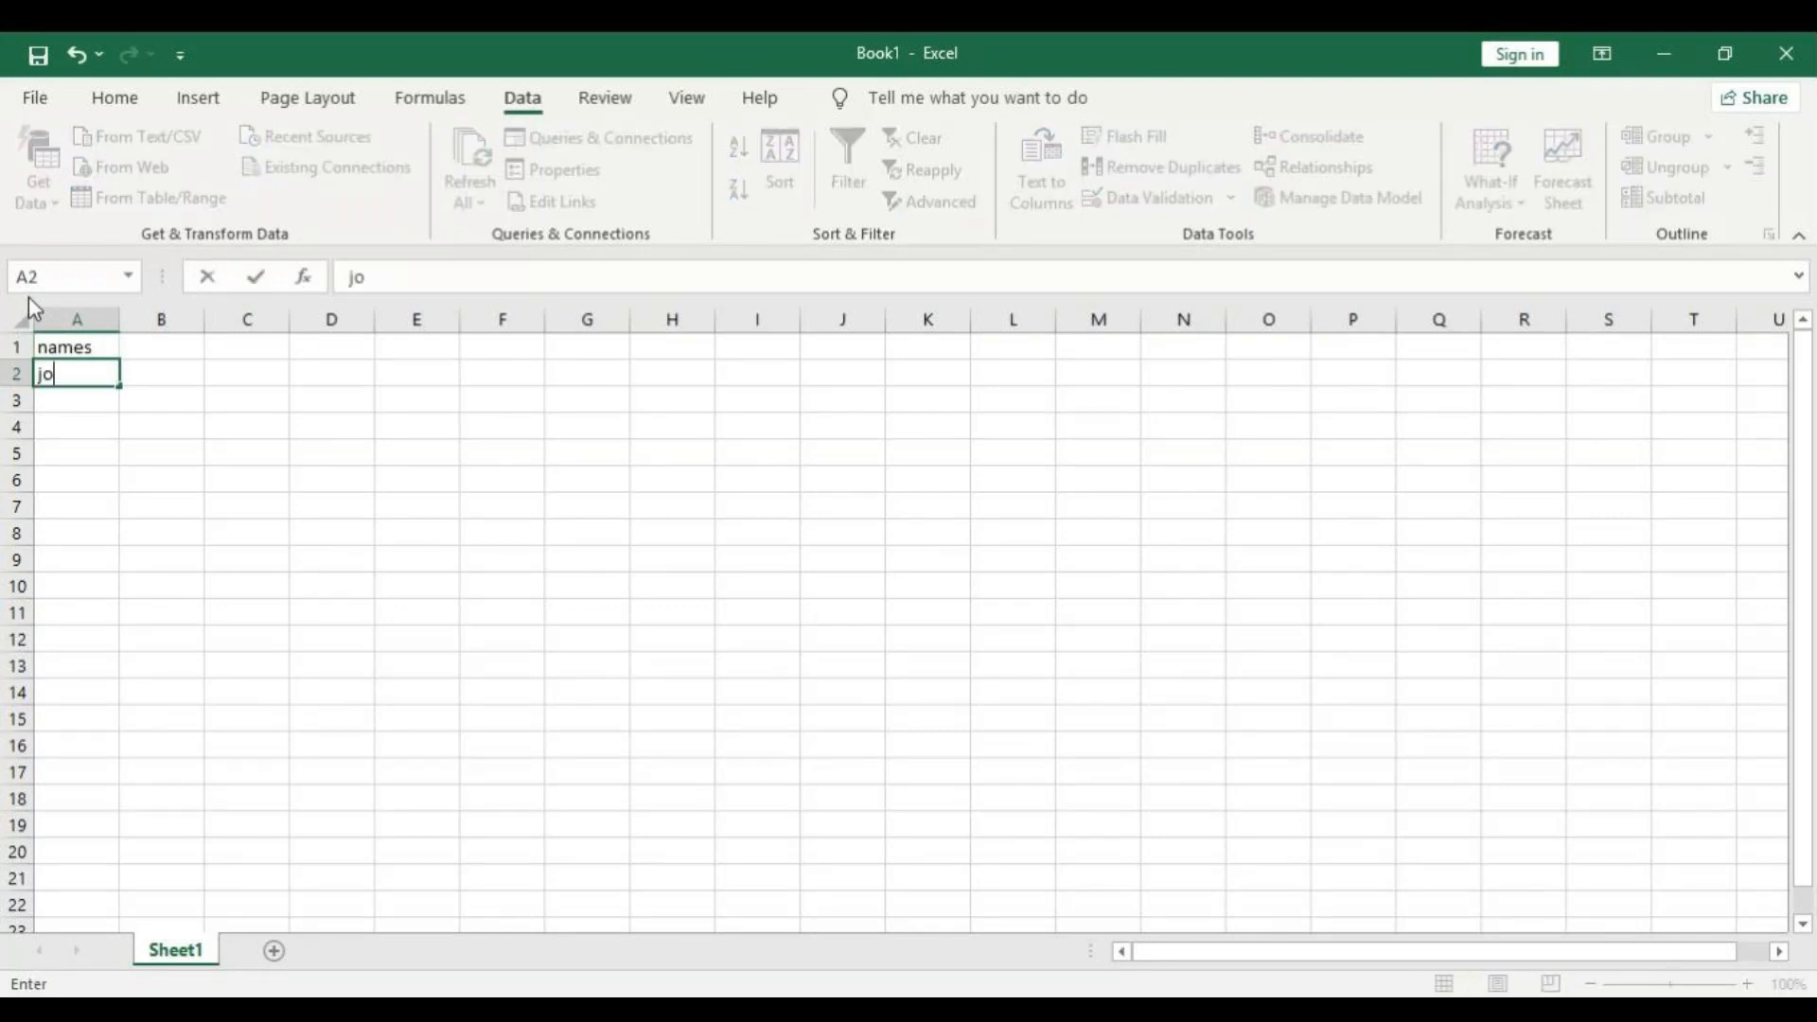
pyautogui.press('BackSpace')
pyautogui.press('BackSpace')
pyautogui.press('Up')
pyautogui.press('Delete')
pyautogui.hotkey('alt', 'Tab')
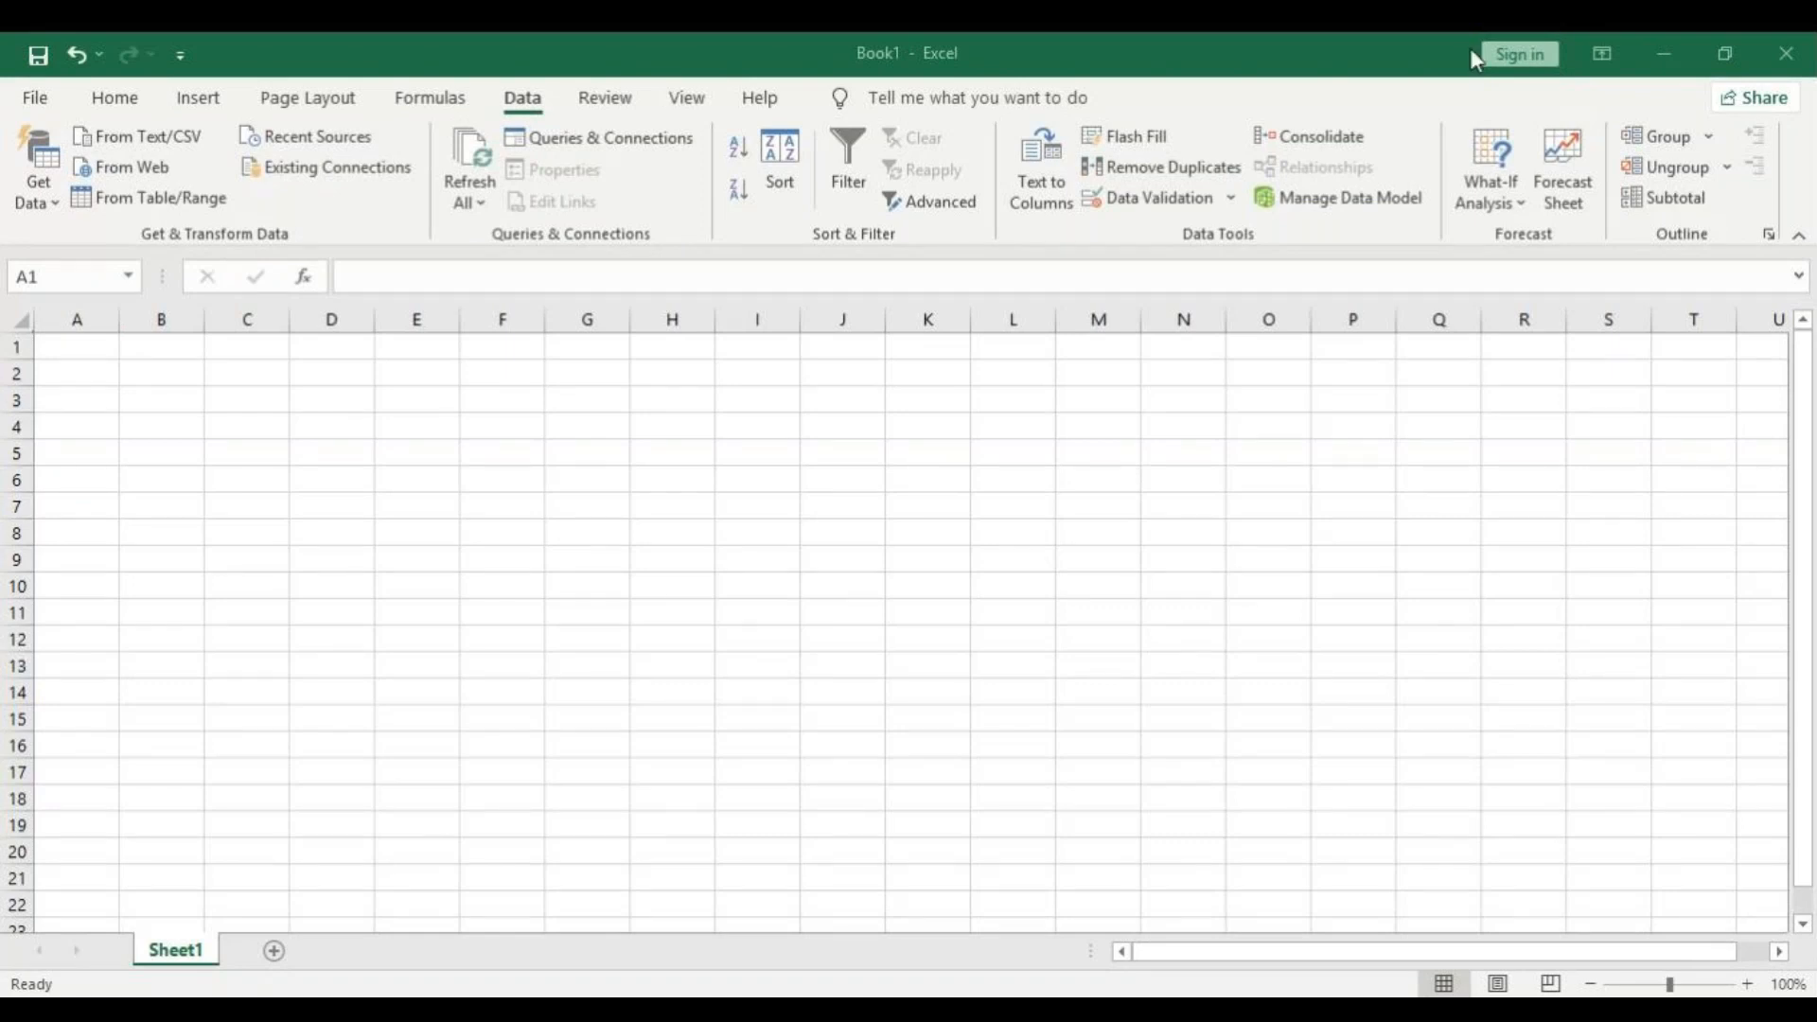
pyautogui.click(986, 514)
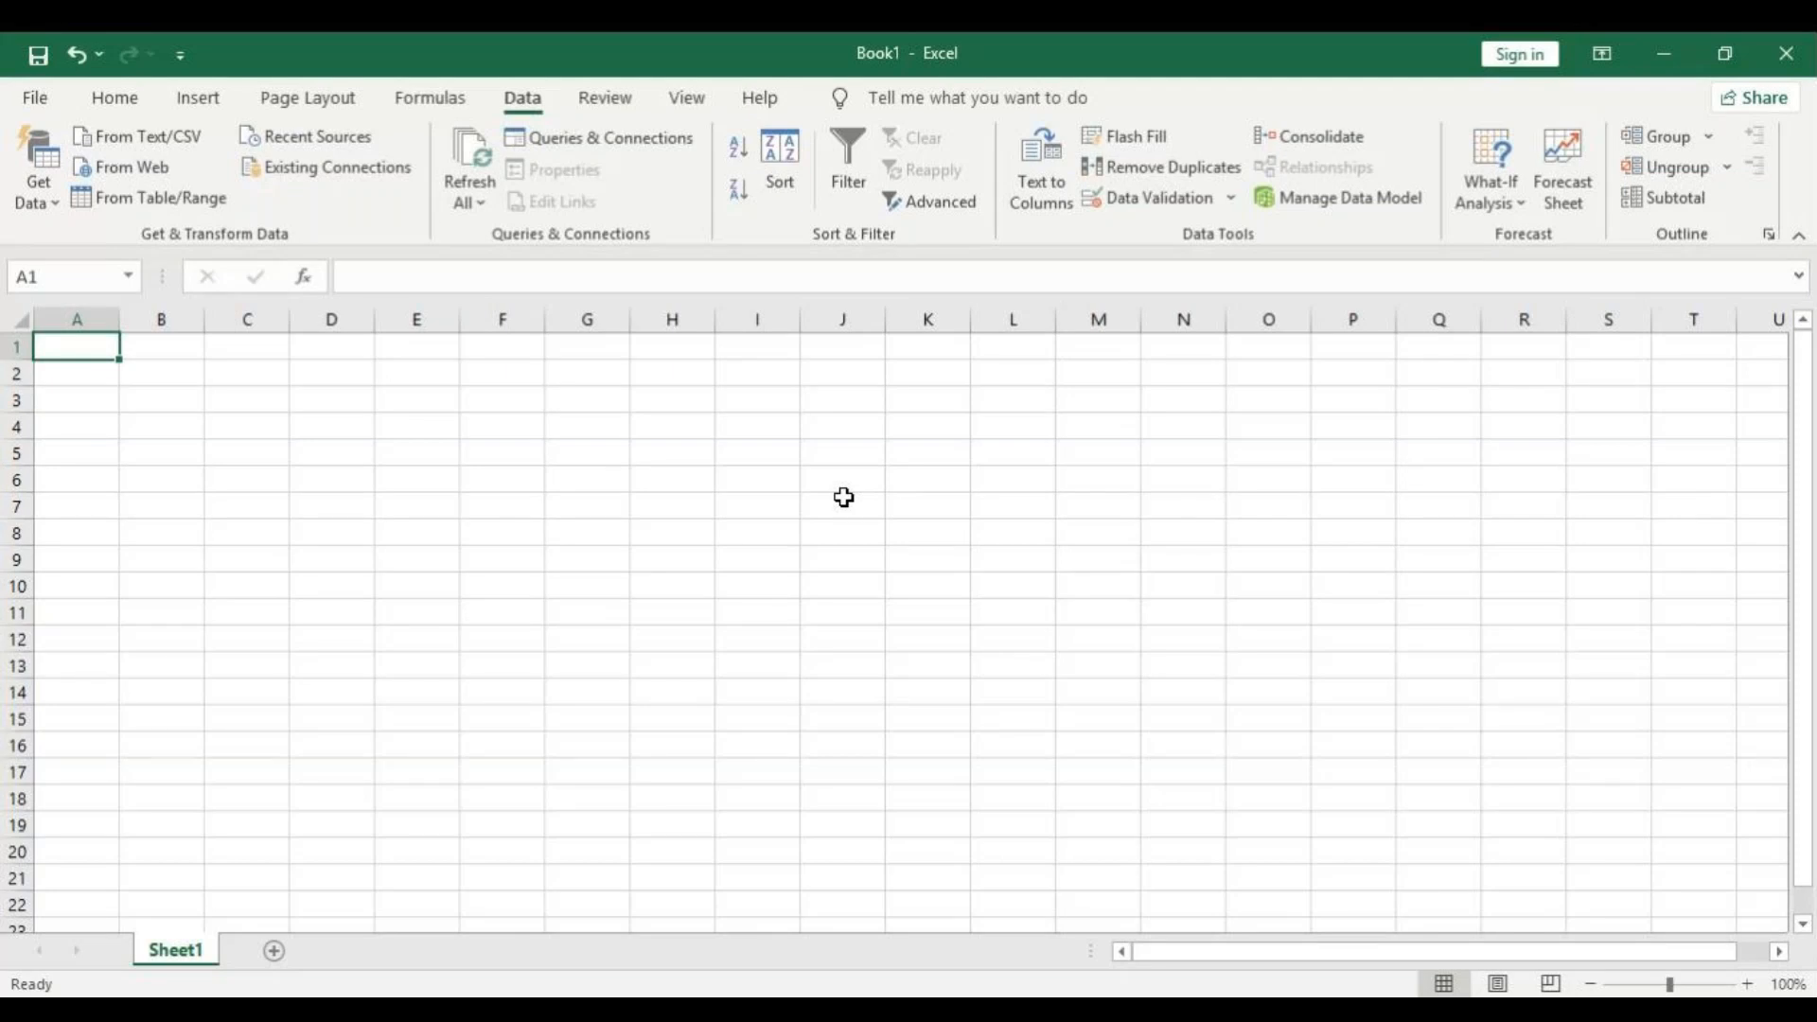
pyautogui.write('NAME')
pyautogui.press('BackSpace')
pyautogui.press('BackSpace')
pyautogui.press('BackSpace')
pyautogui.press('BackSpace')
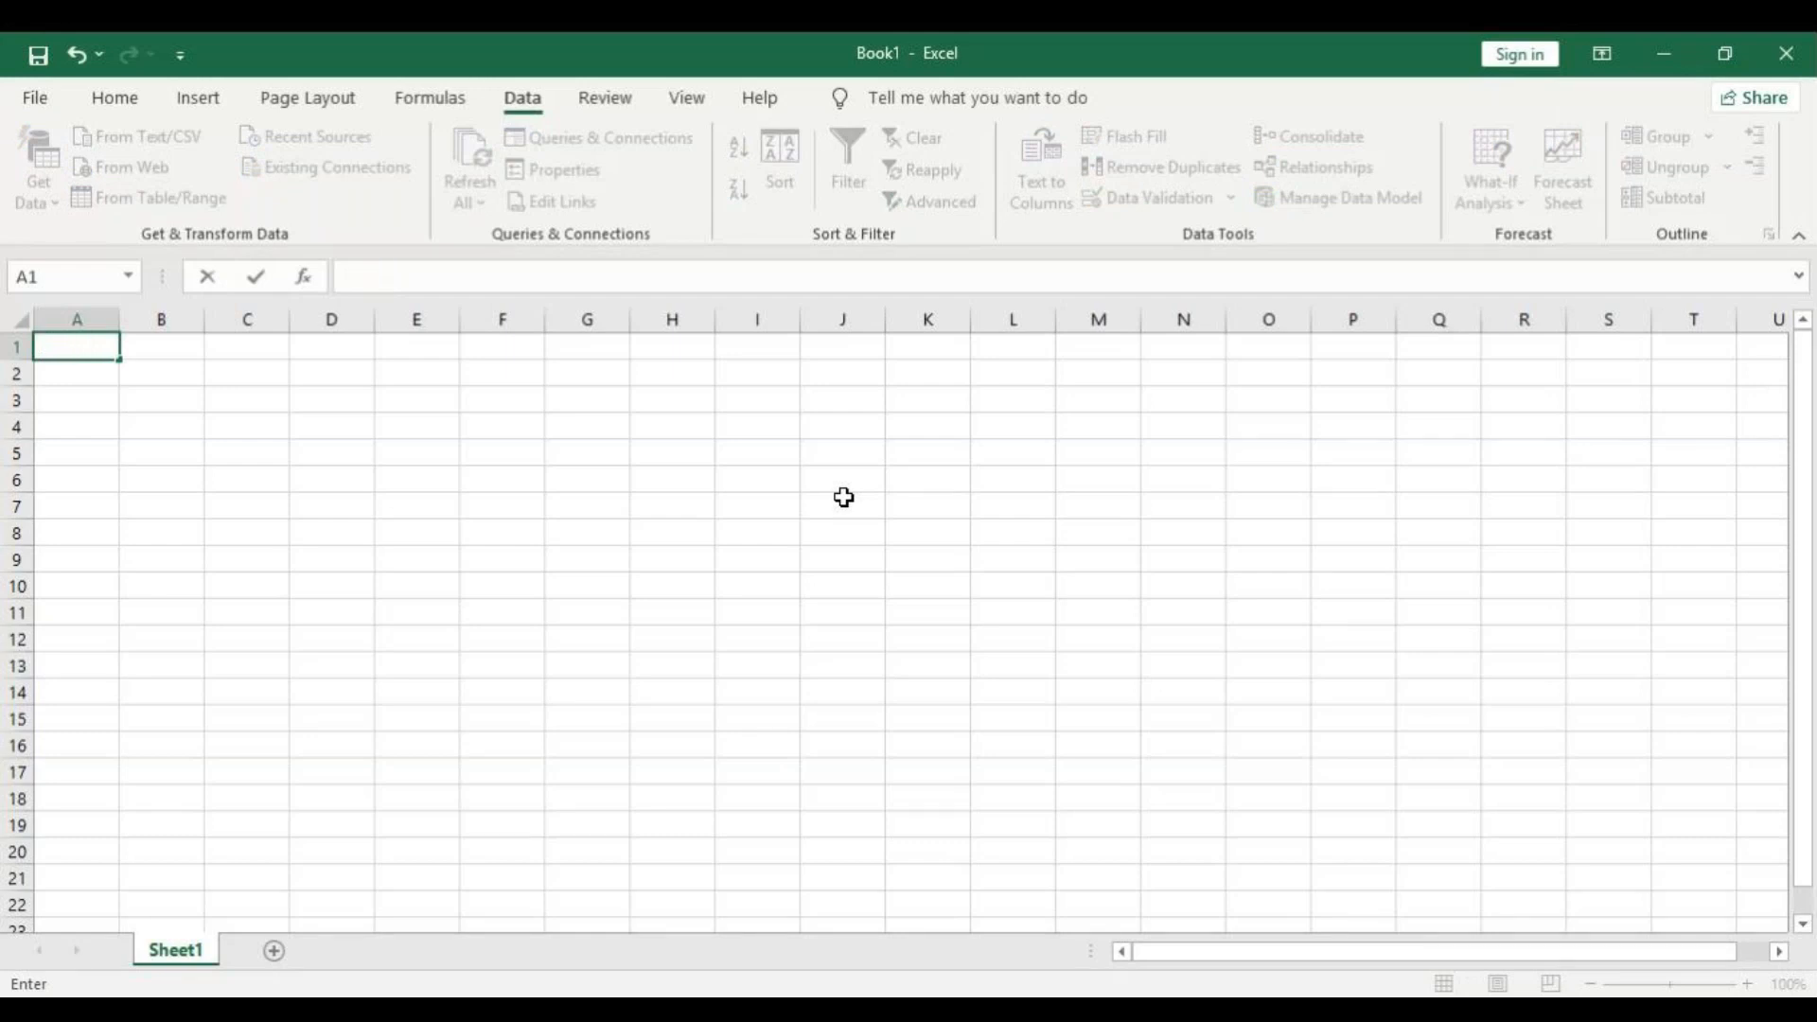
# Enter the column headers ENAME, JOB and SALARY in cells A1 to C1.
pyautogui.write('ENAME')
pyautogui.press('Tab')
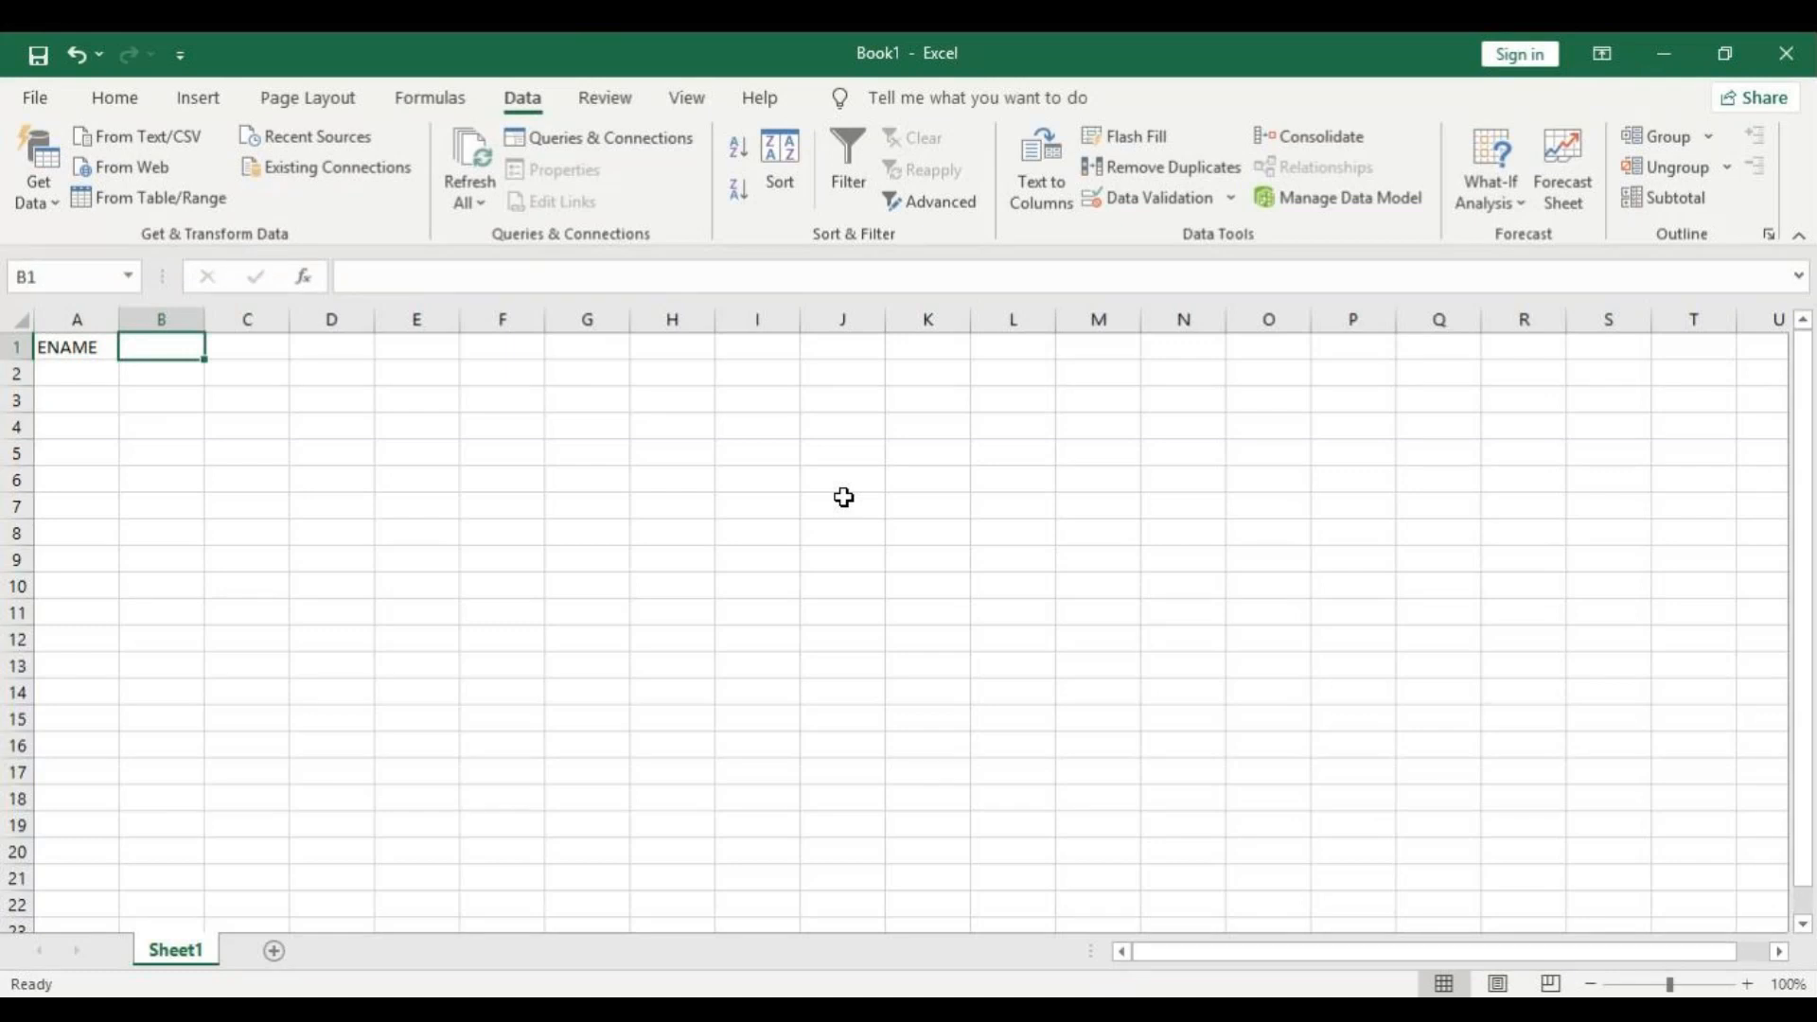
pyautogui.write('JOB')
pyautogui.press('Tab')
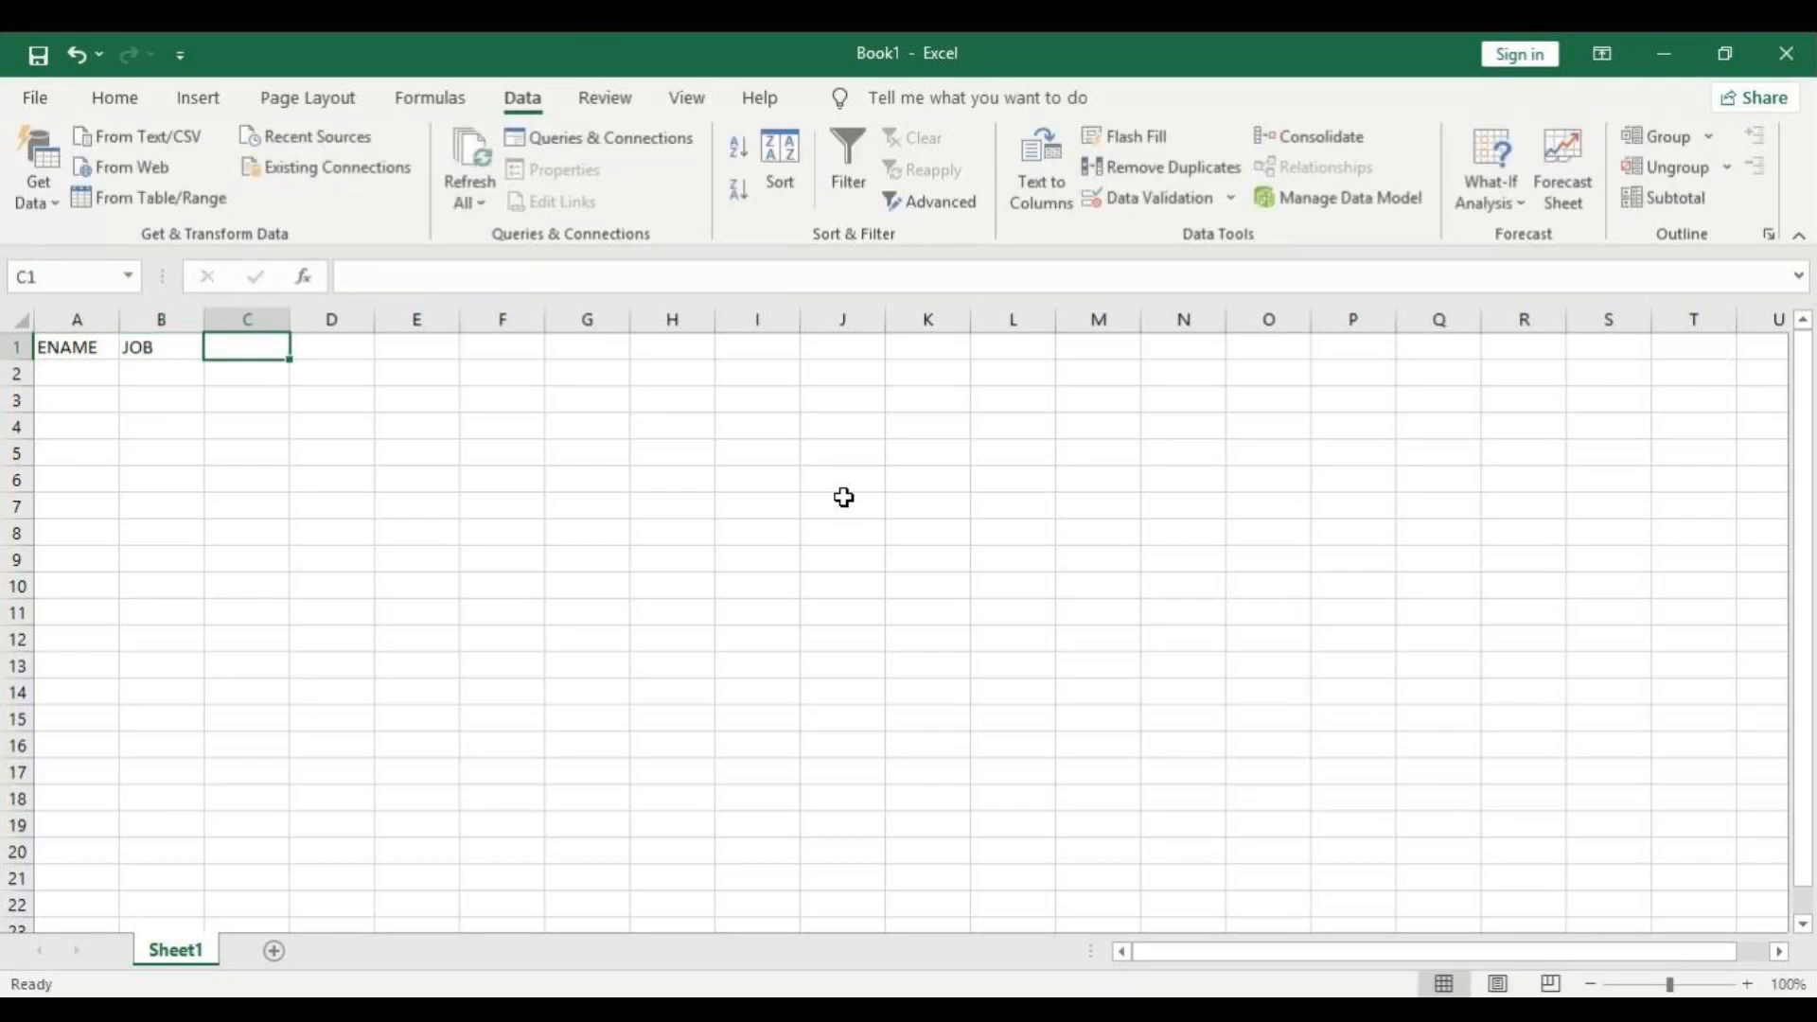
pyautogui.write('SALARY')
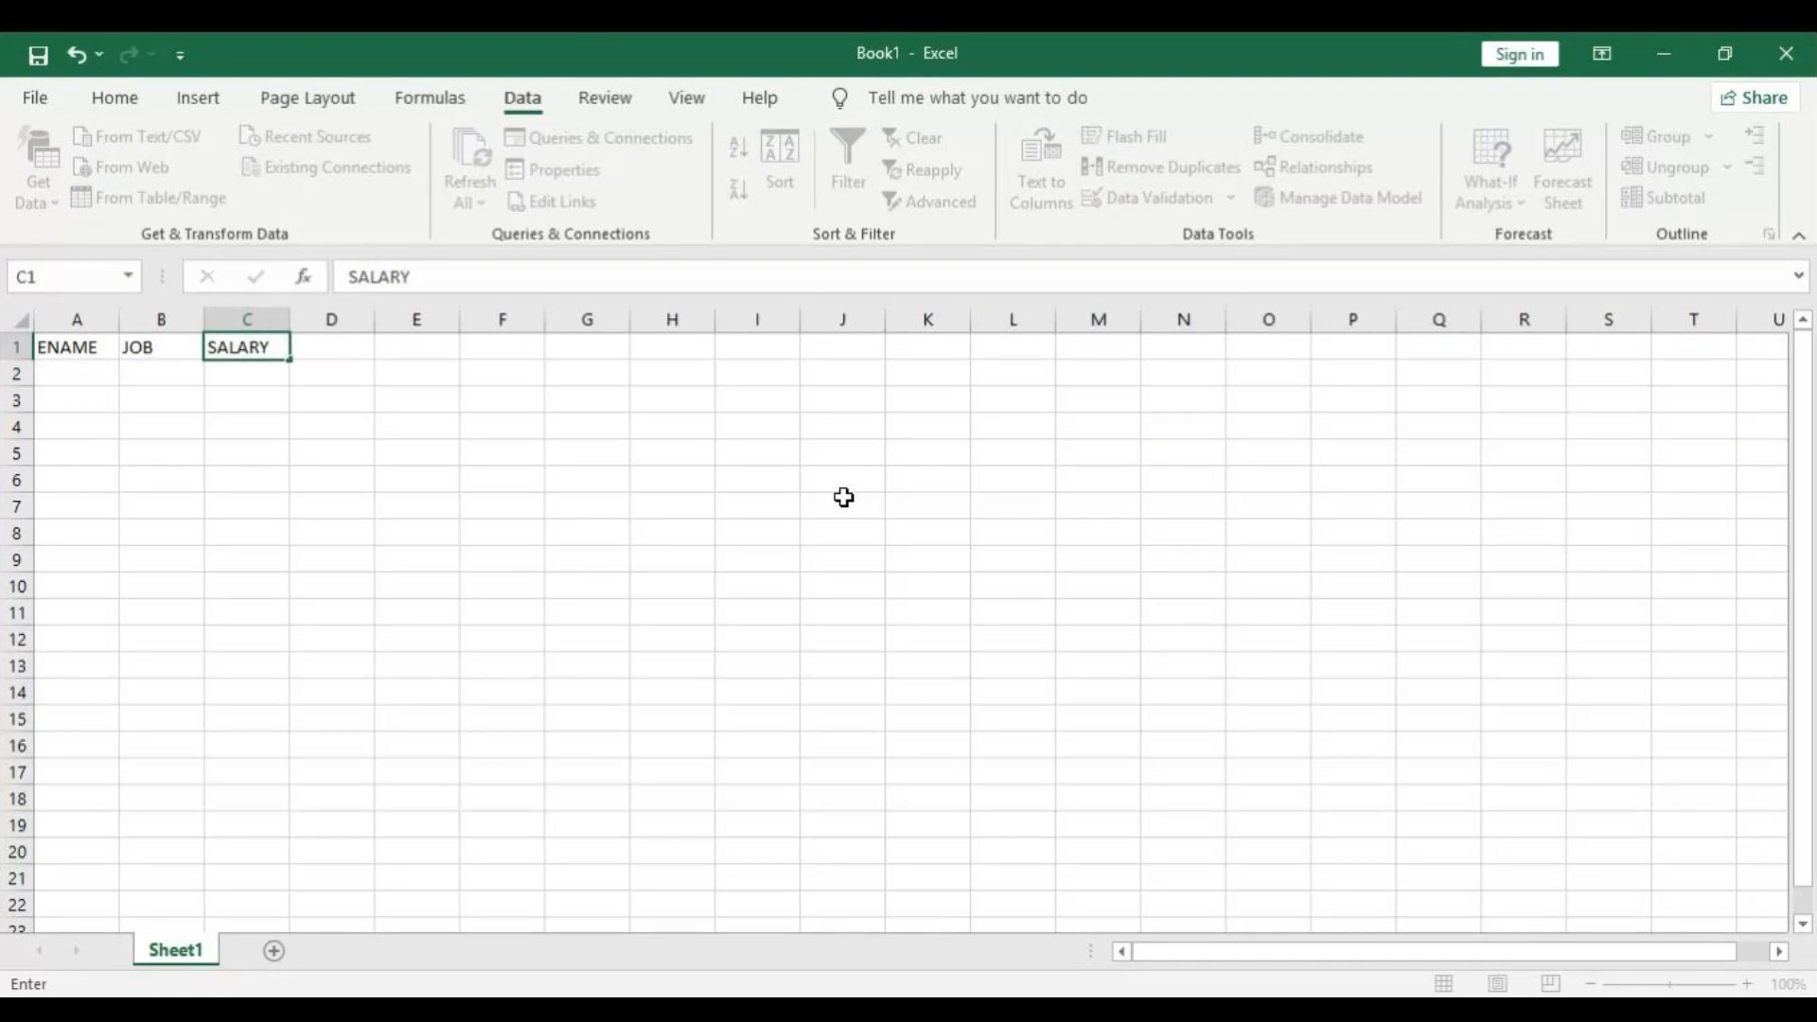
pyautogui.press('Return')
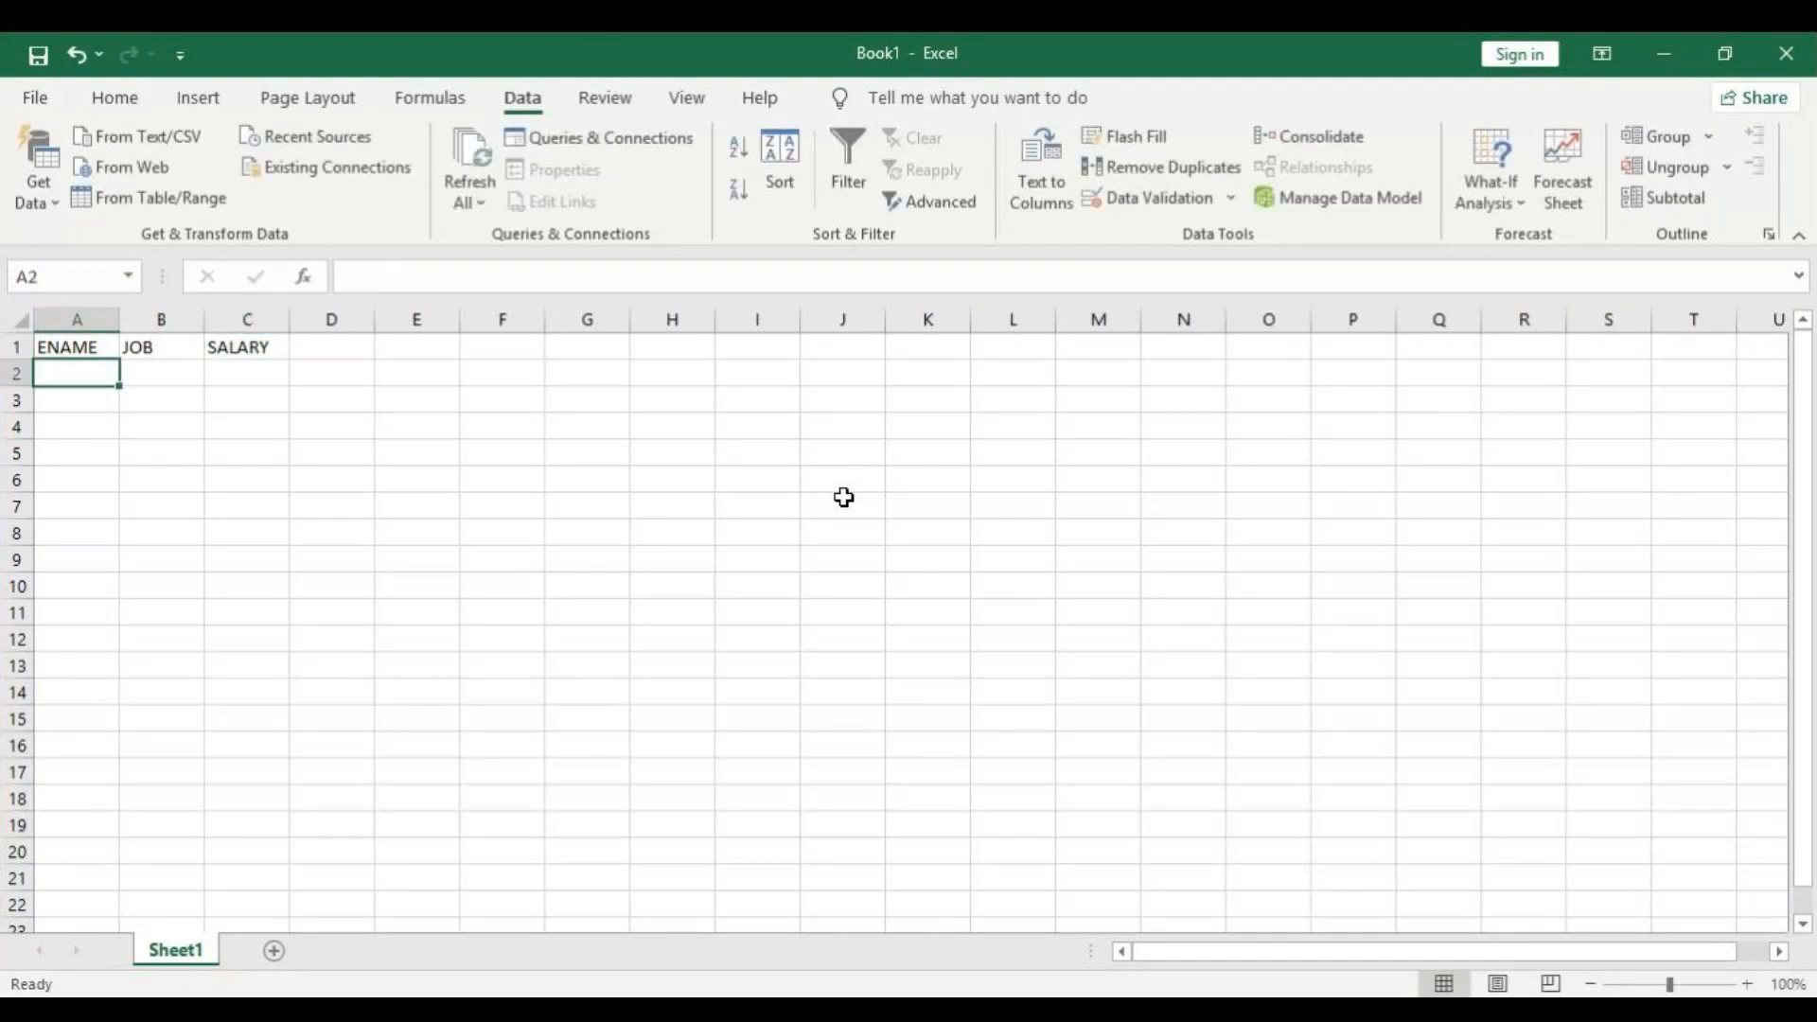
# Enter four employees' names in cells A2 to A5 under the ENAME header.
pyautogui.write('JAMES')
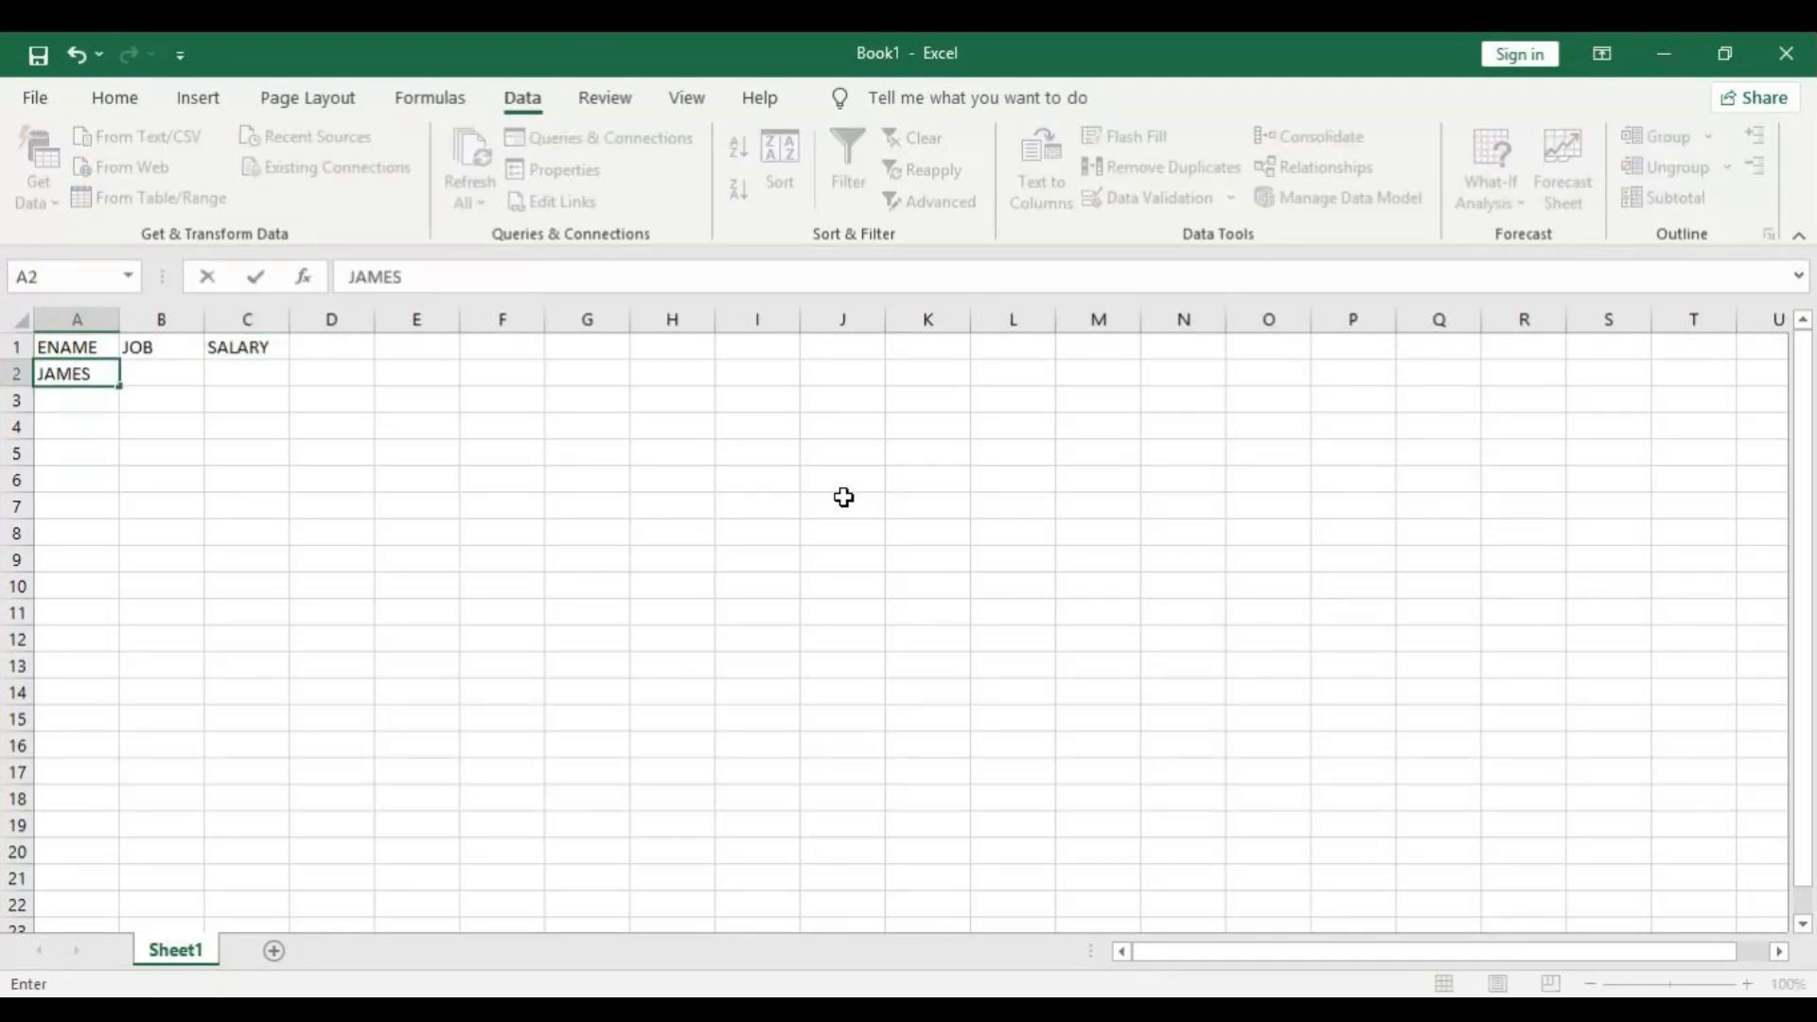
pyautogui.press('Return')
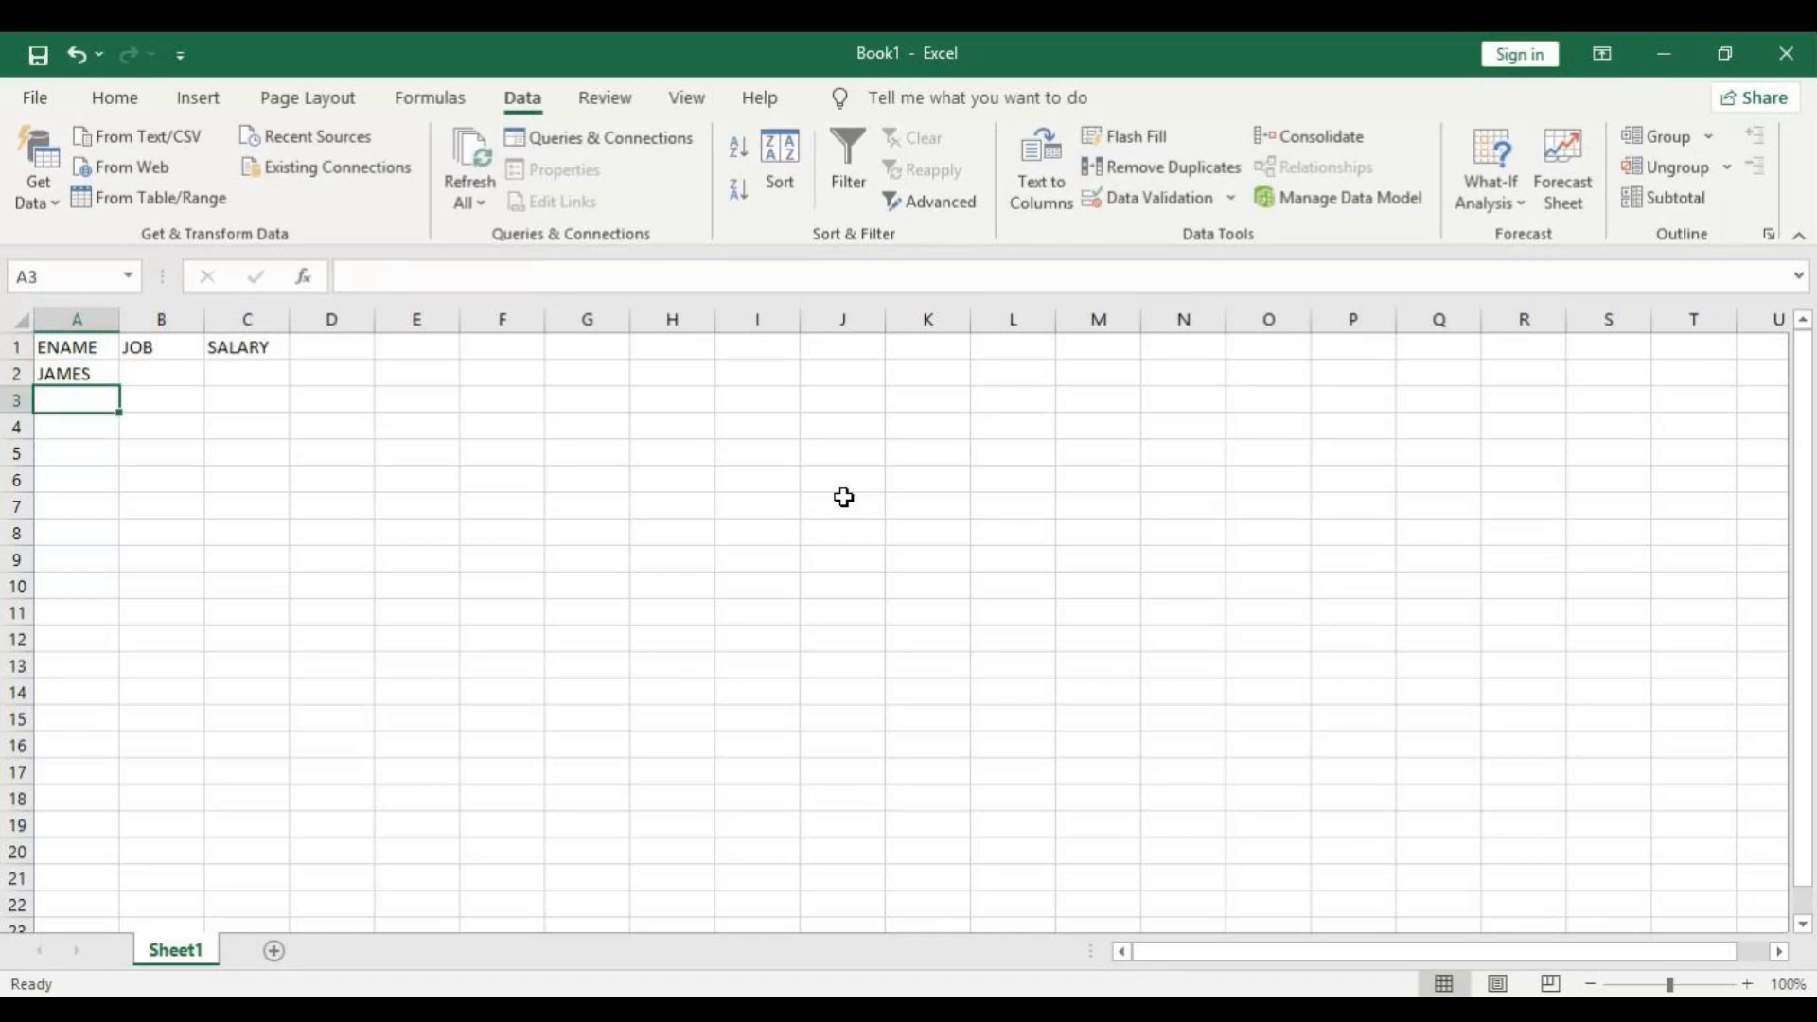
pyautogui.write('JONES')
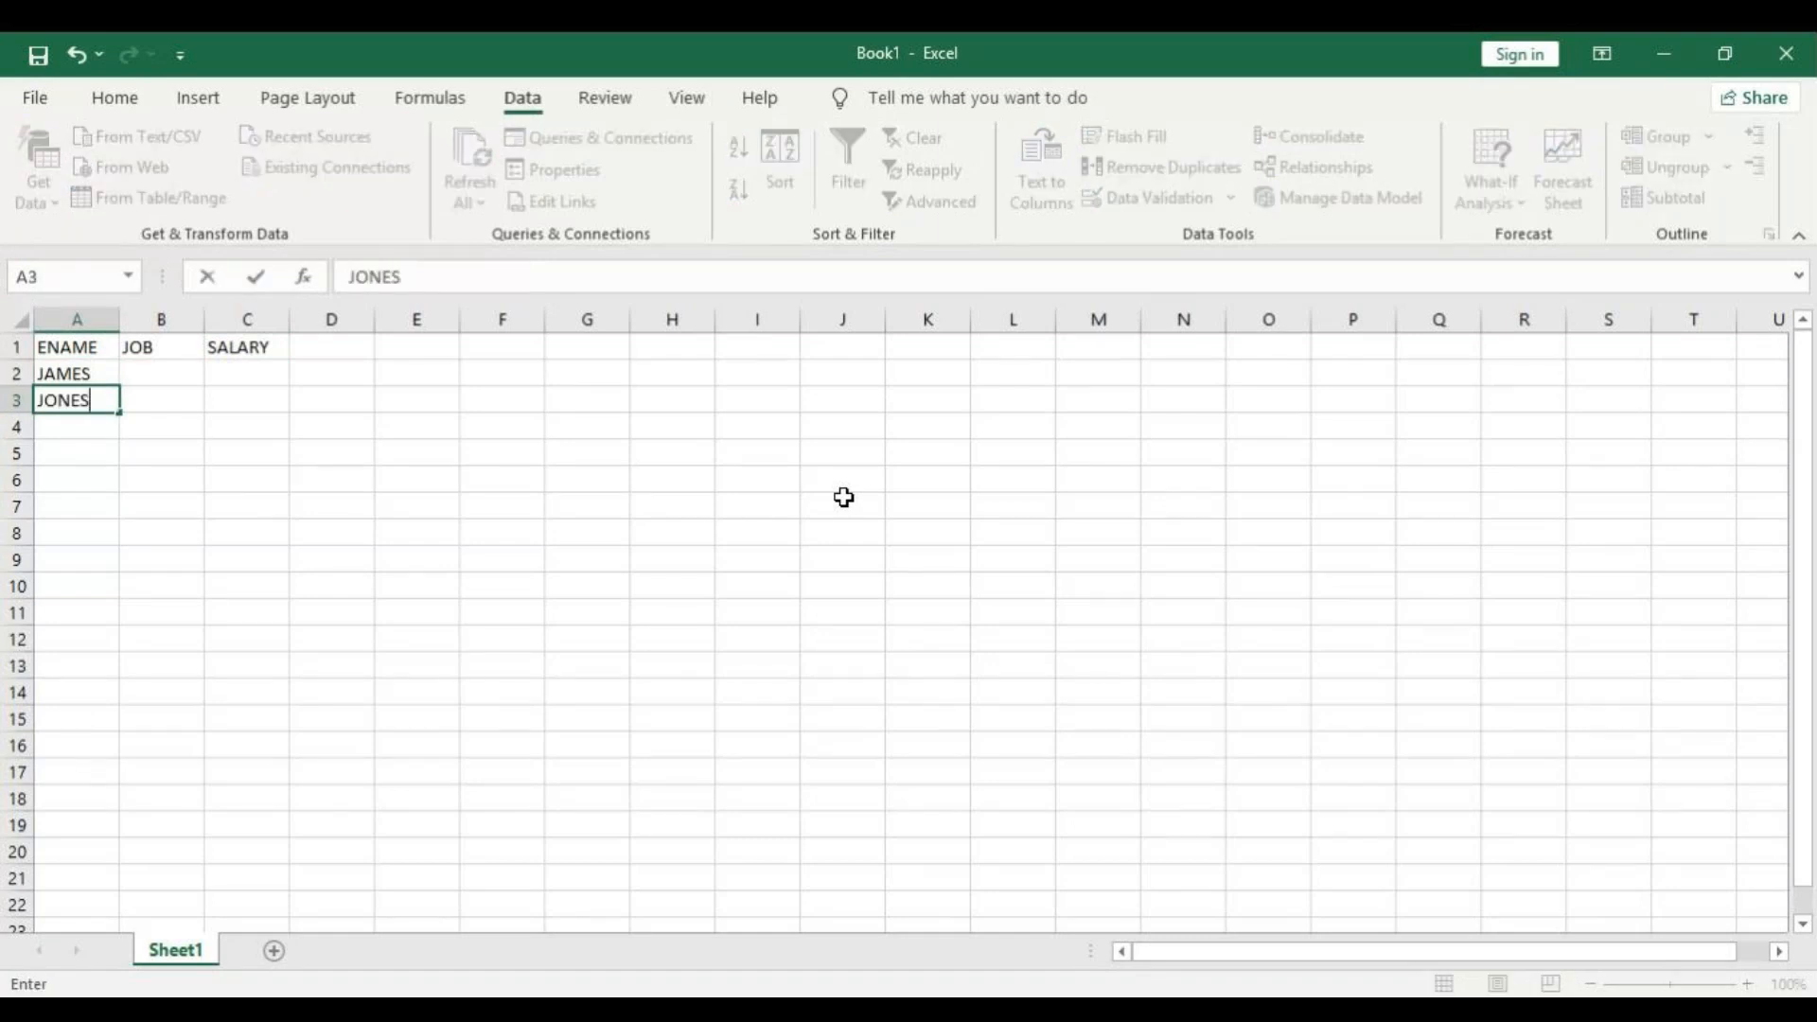
pyautogui.press('Return')
pyautogui.write('SMITH')
pyautogui.press('Return')
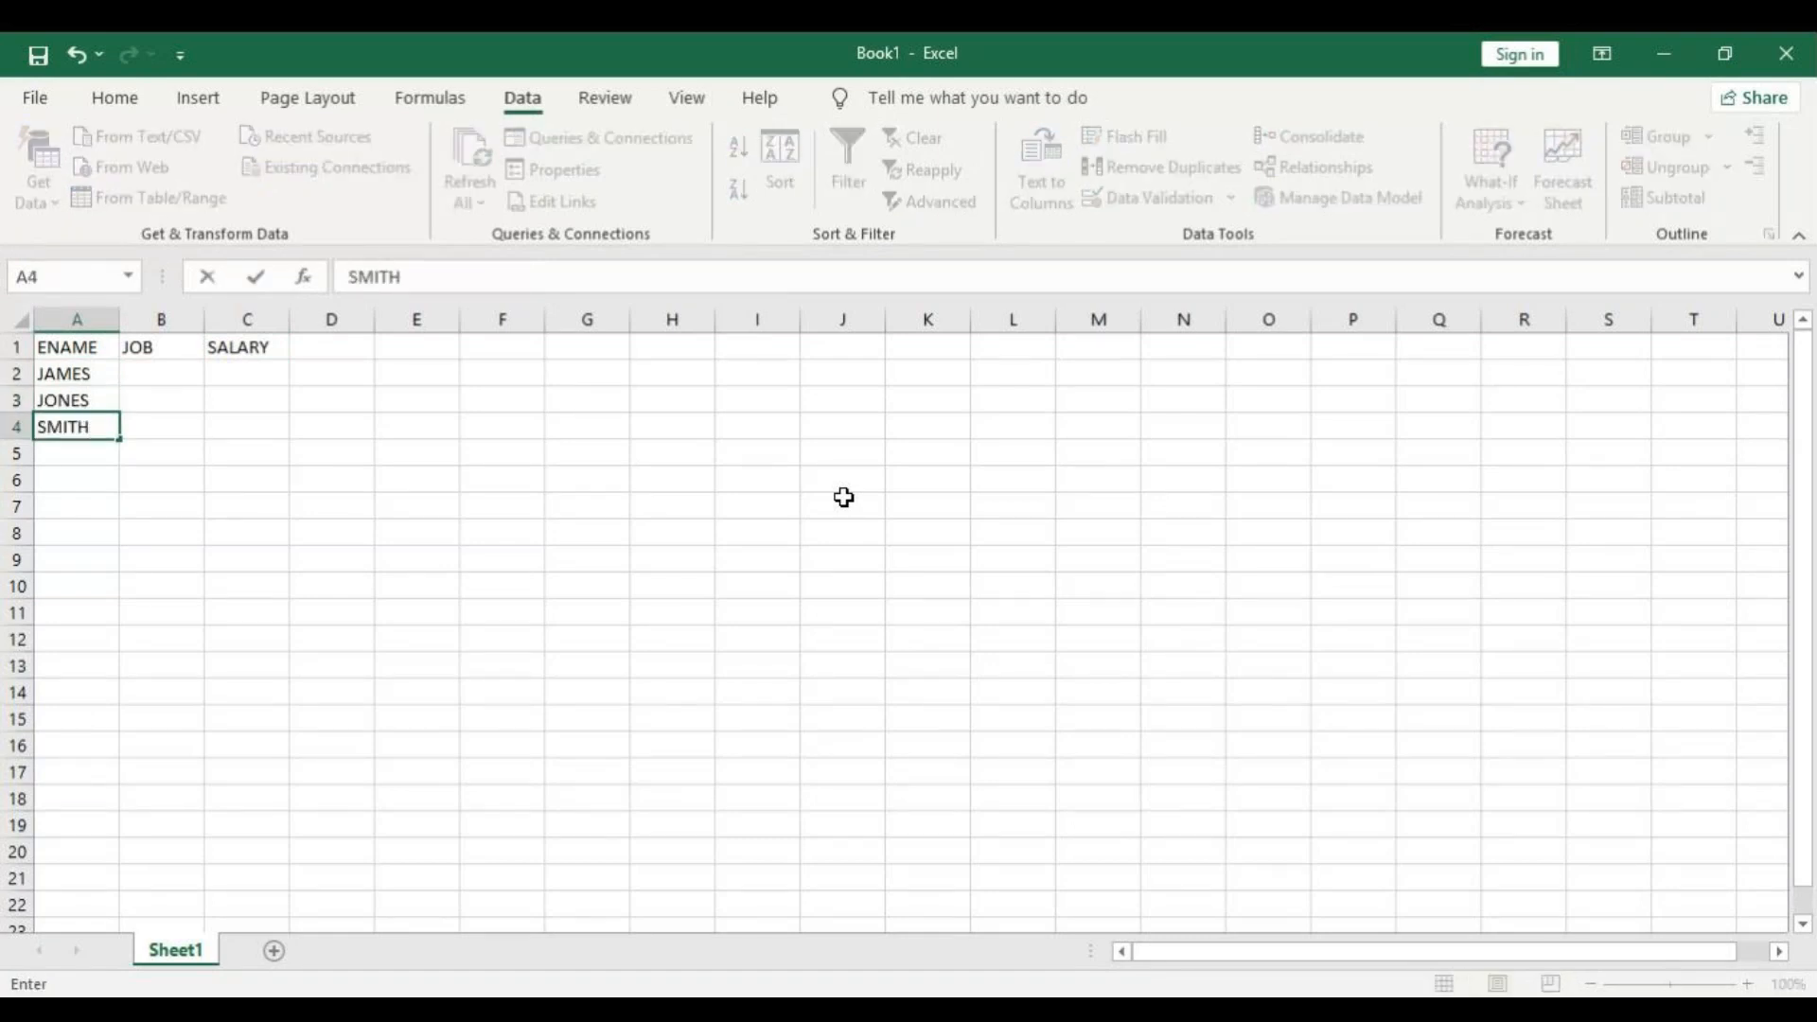
pyautogui.write('ALLEN')
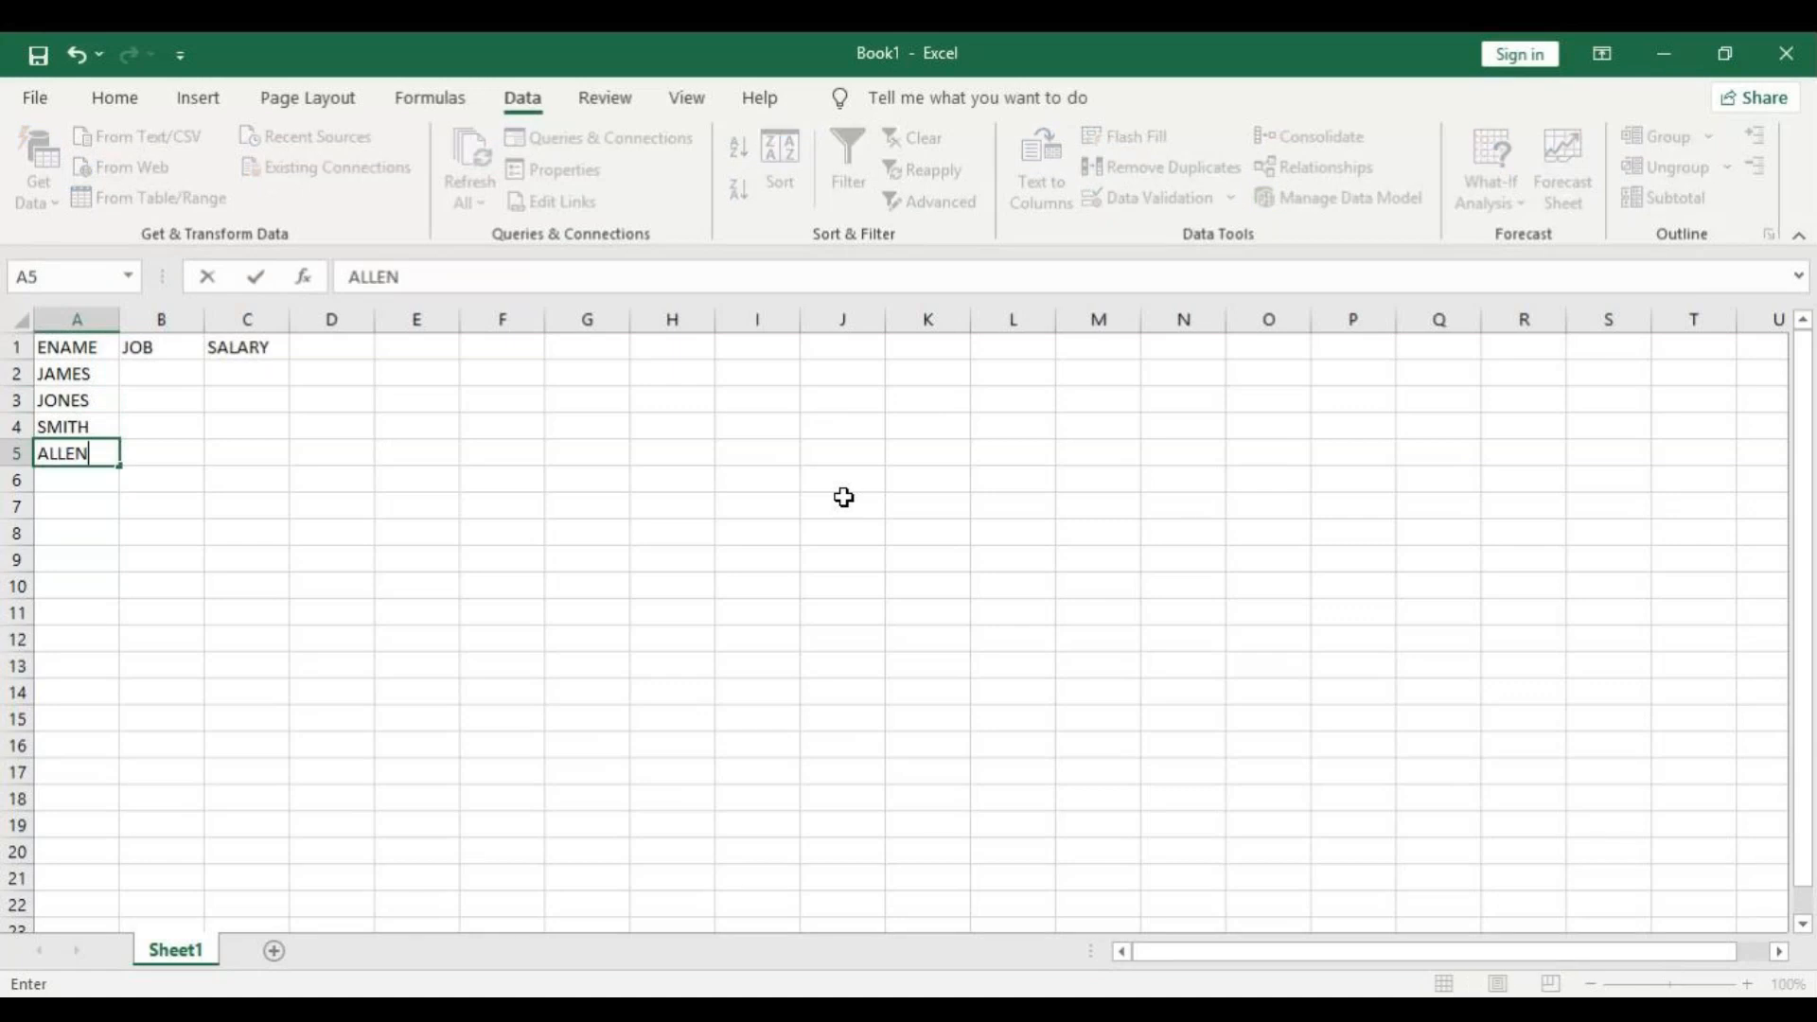
pyautogui.press('Return')
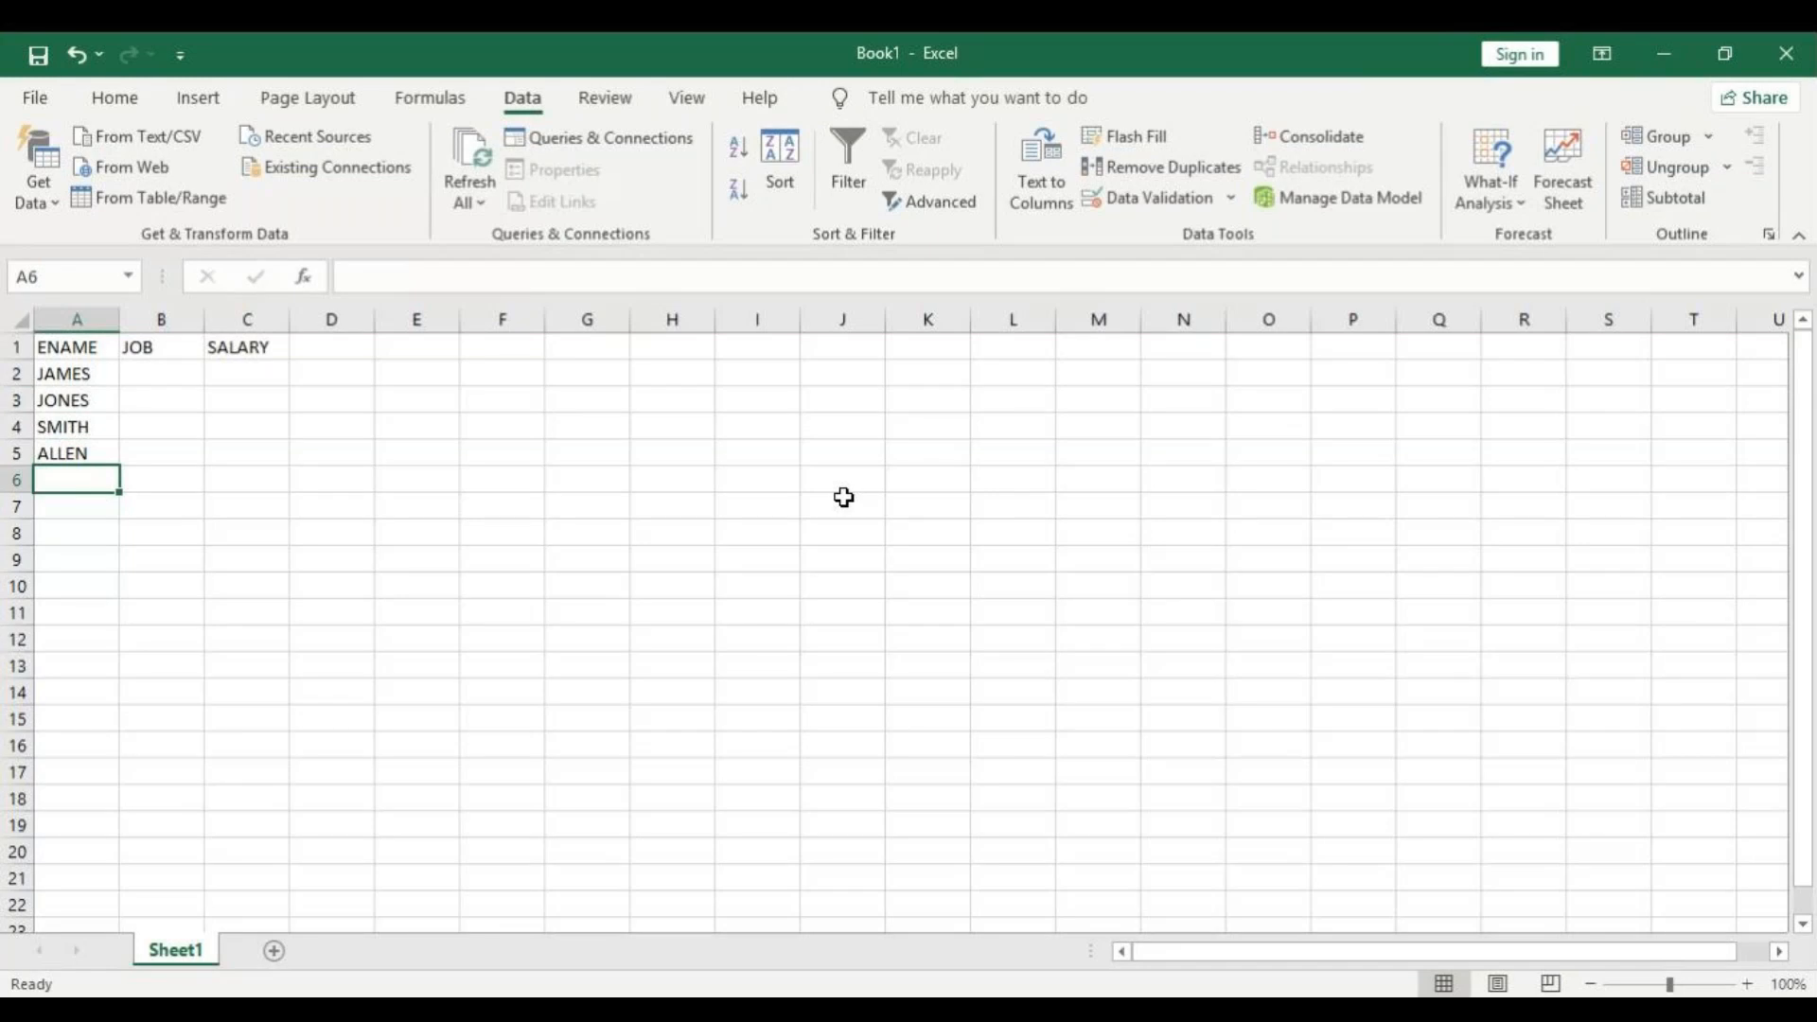
# Fill in the jobs MANAGER and CLERK in cells B2 and B3.
pyautogui.press('Up')
pyautogui.press('Up')
pyautogui.press('Up')
pyautogui.press('Up')
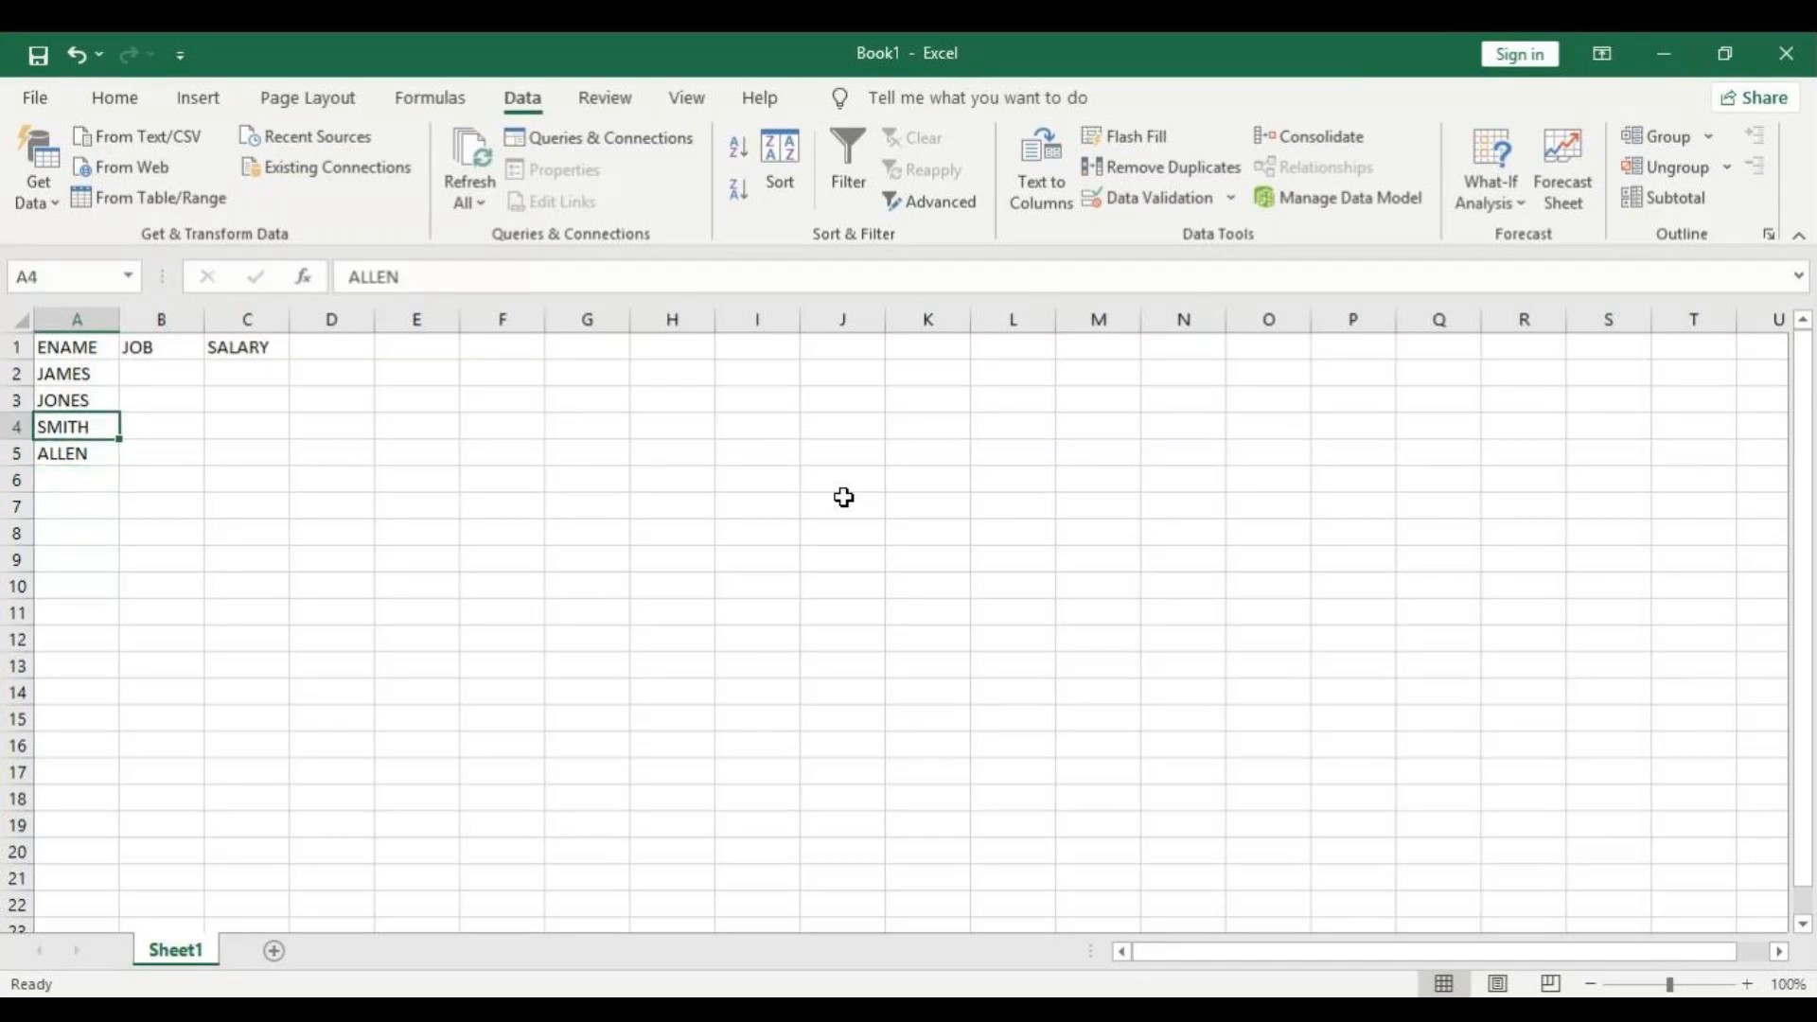
pyautogui.press('Right')
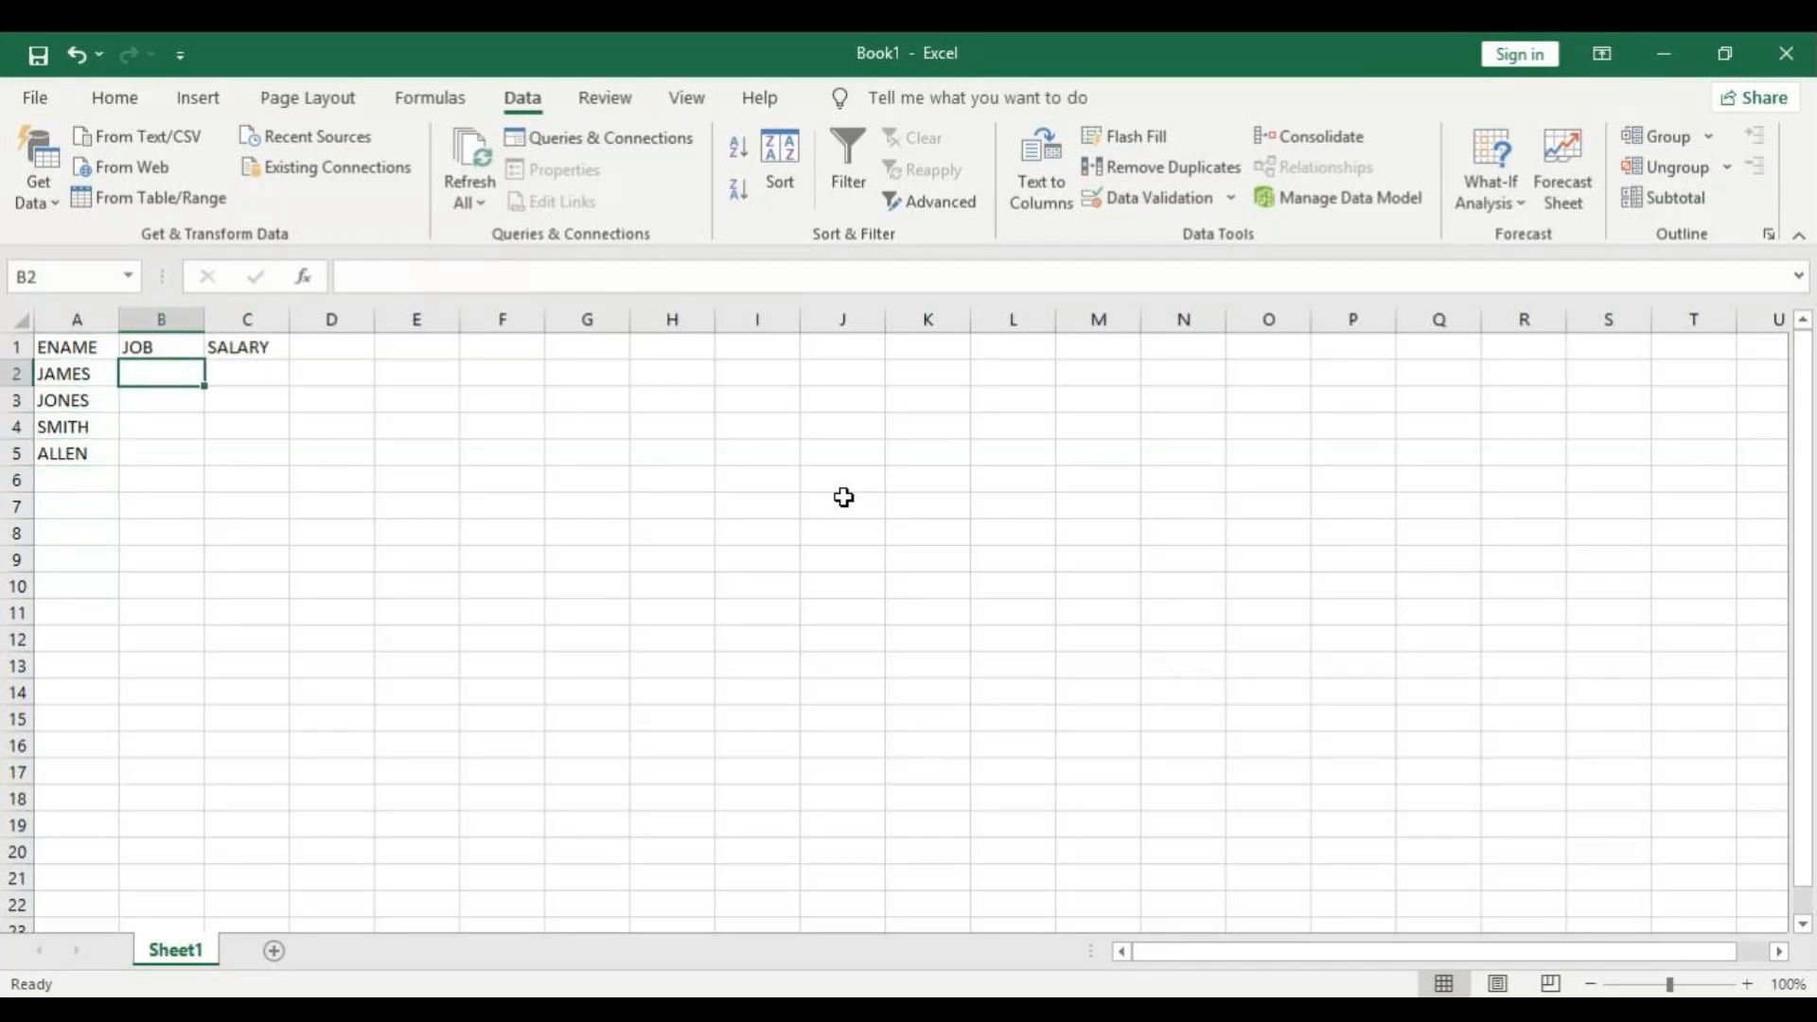
pyautogui.write('MANAGER')
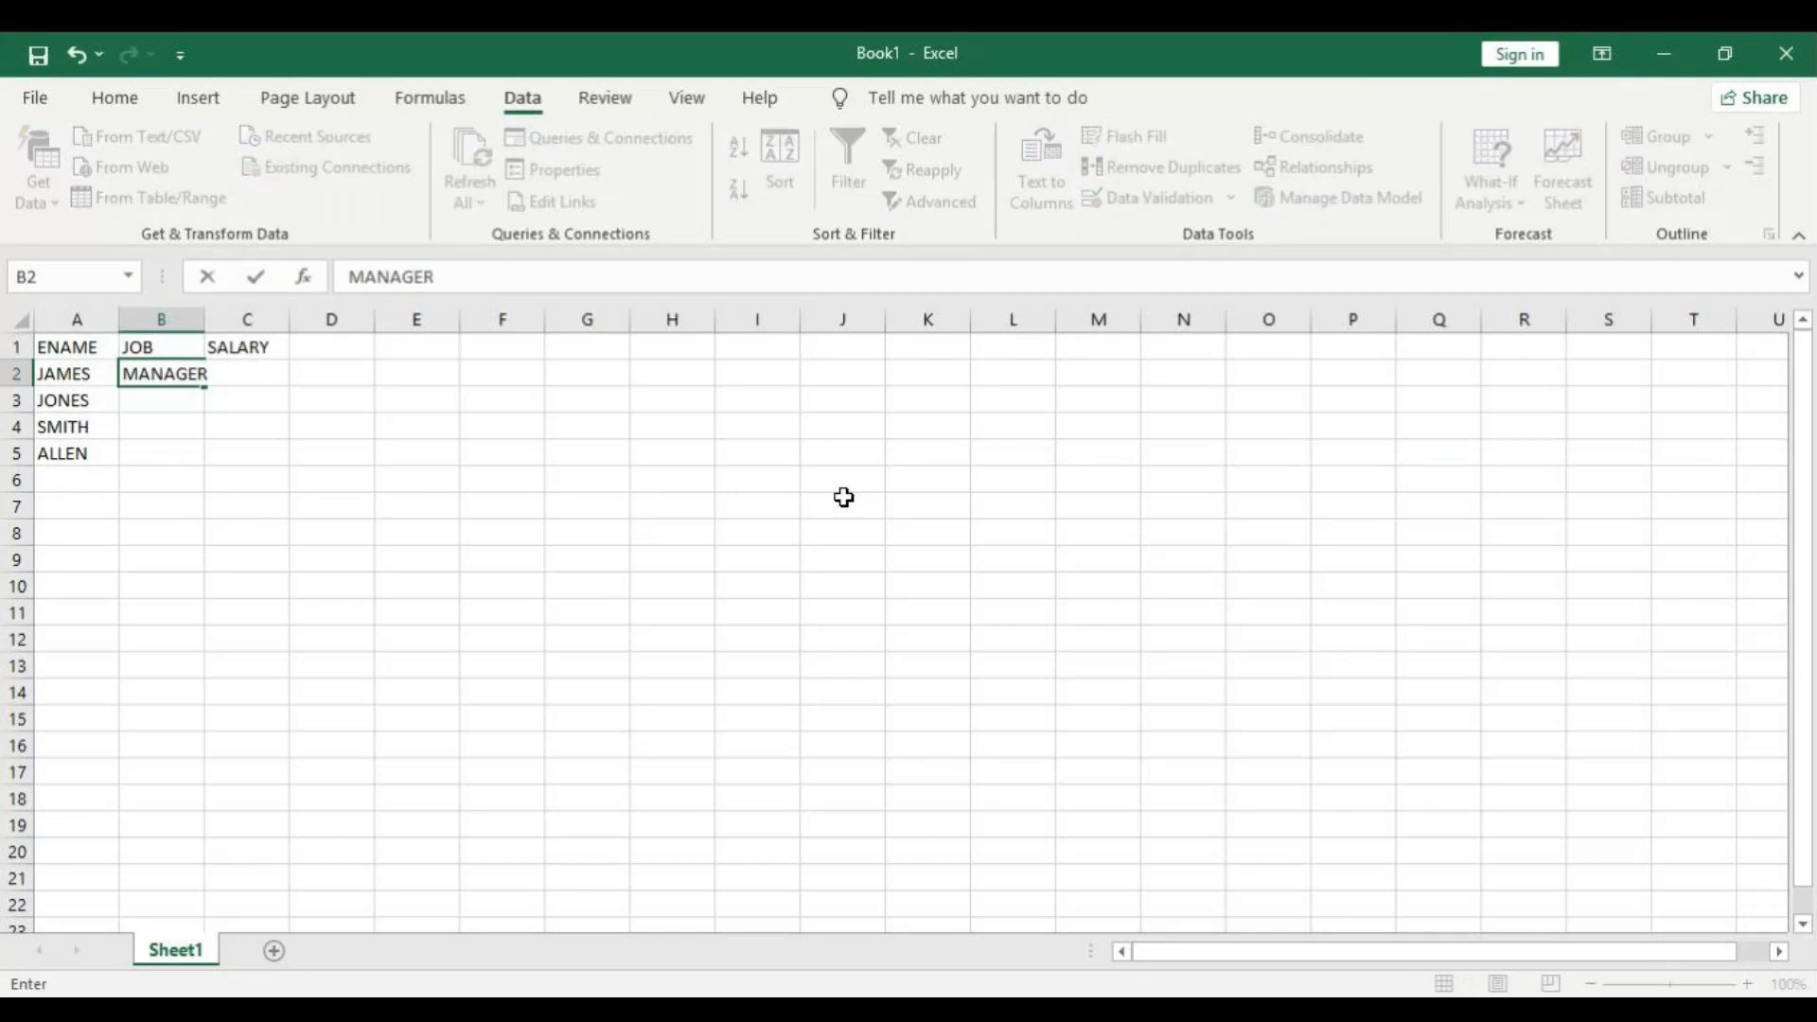
pyautogui.press('Return')
pyautogui.write('CLERK')
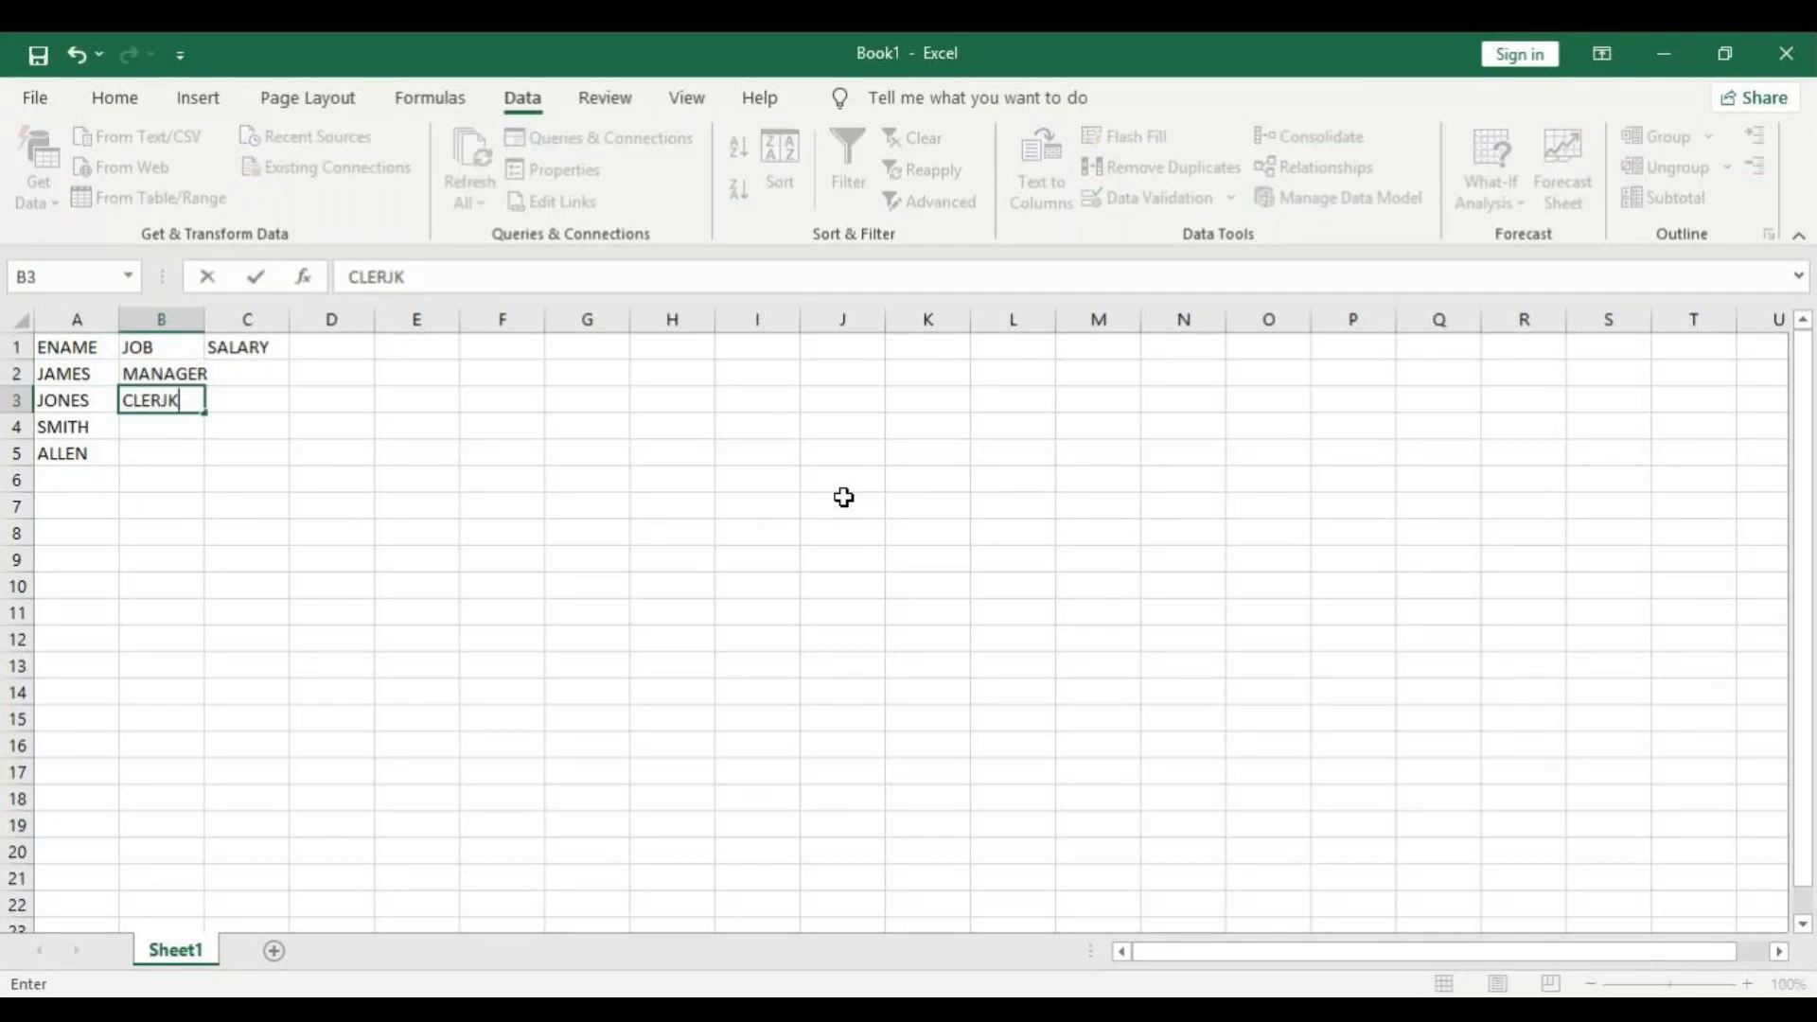
pyautogui.press('BackSpace')
pyautogui.write('K')
pyautogui.press('Return')
# Fill in the jobs ANALYST and SALESMAN in cells B4 and B5.
pyautogui.write('ANAK')
pyautogui.press('BackSpace')
pyautogui.write('L')
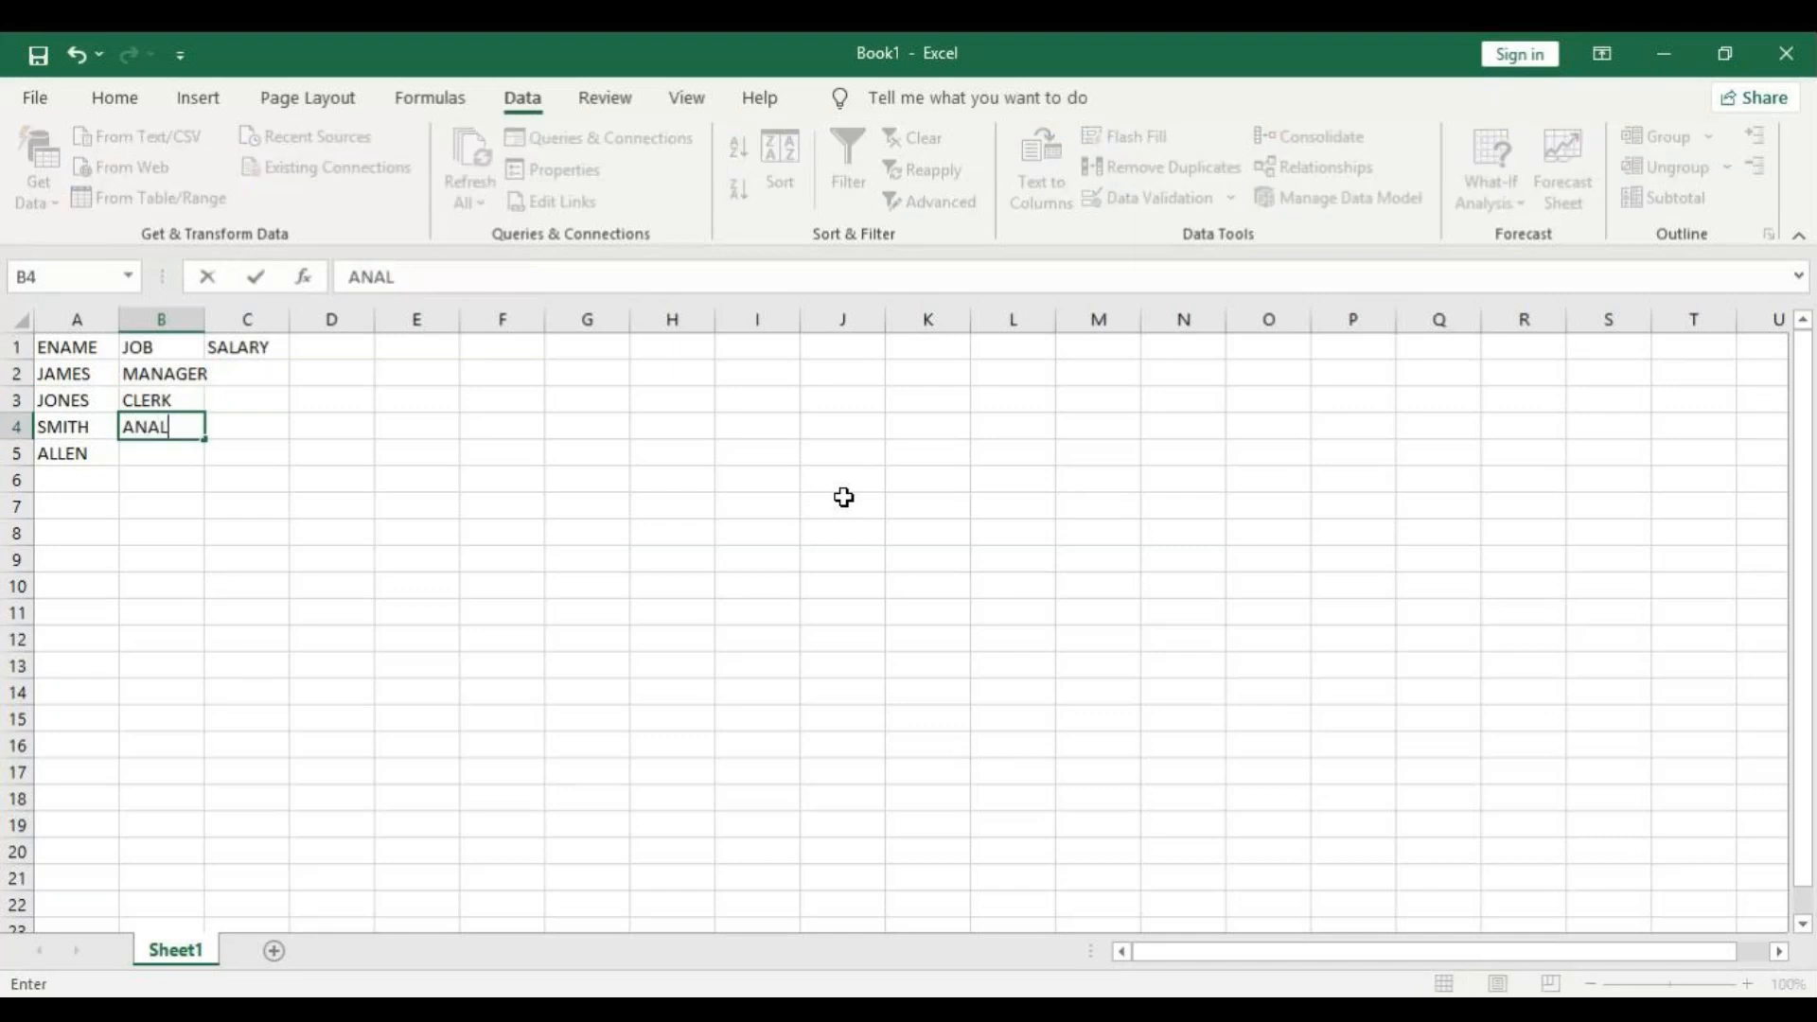
pyautogui.write('YST')
pyautogui.press('Return')
pyautogui.write('SA')
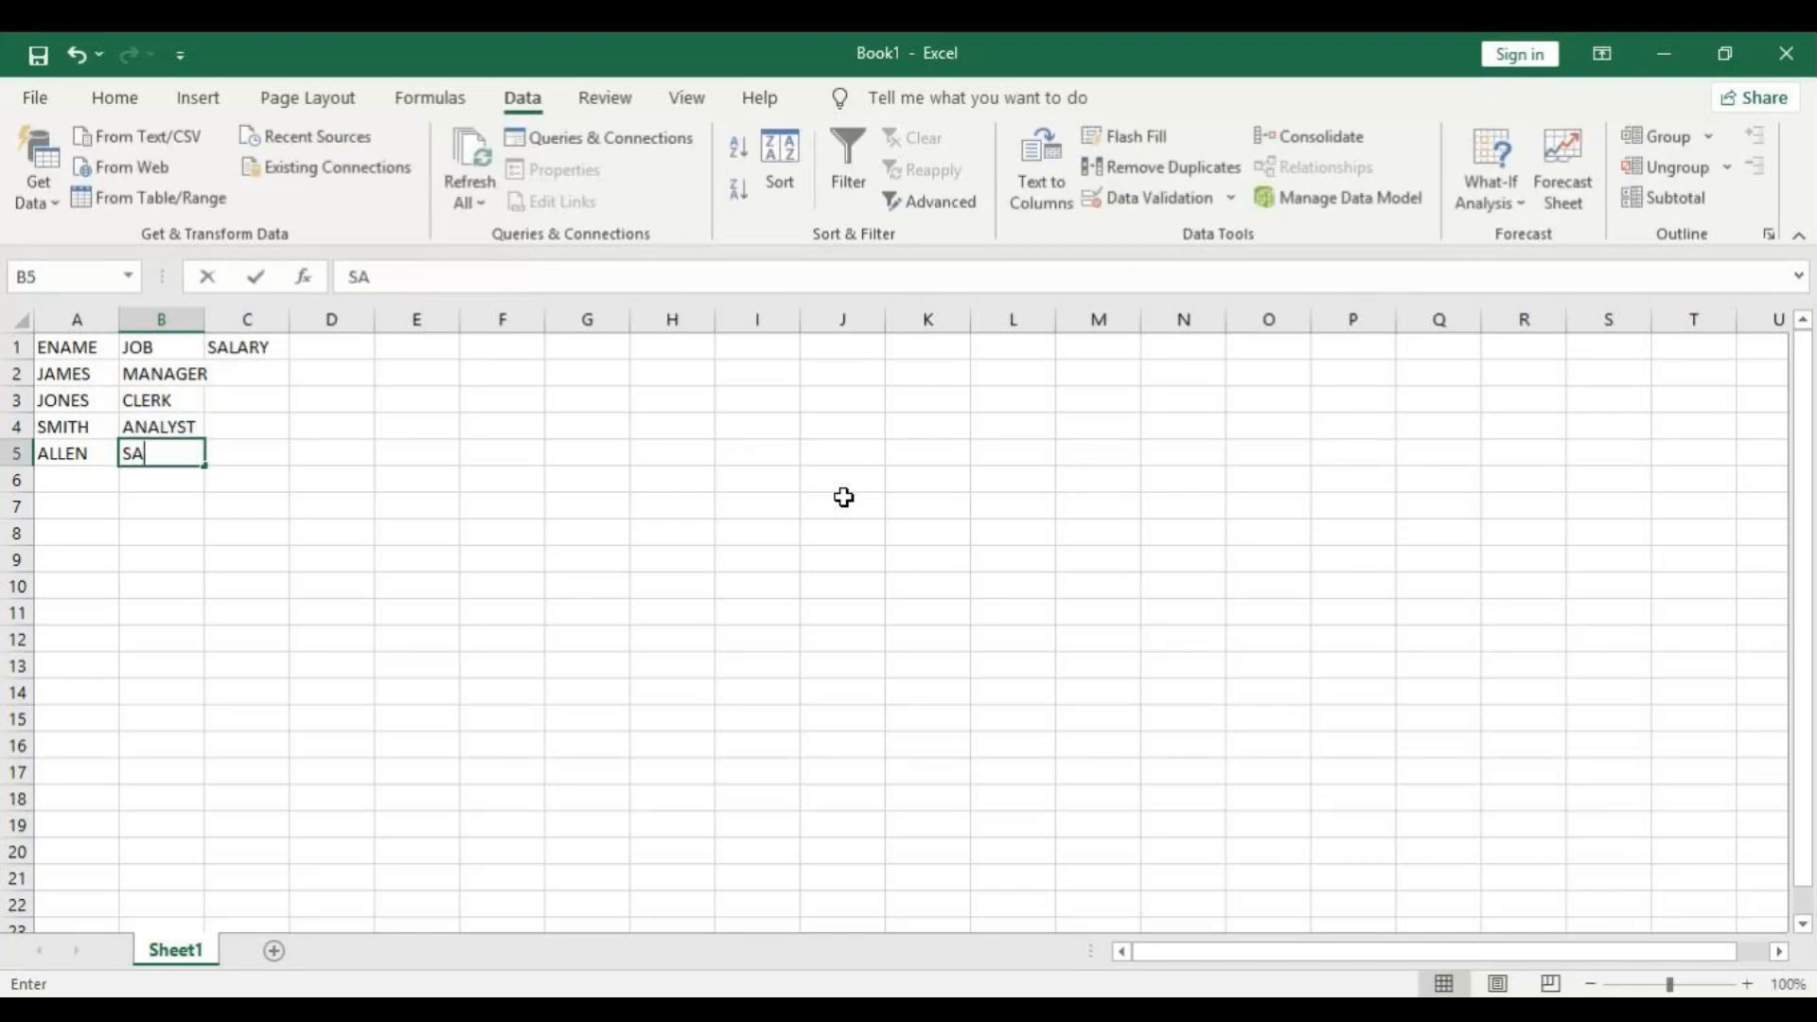
pyautogui.write('LESMAN')
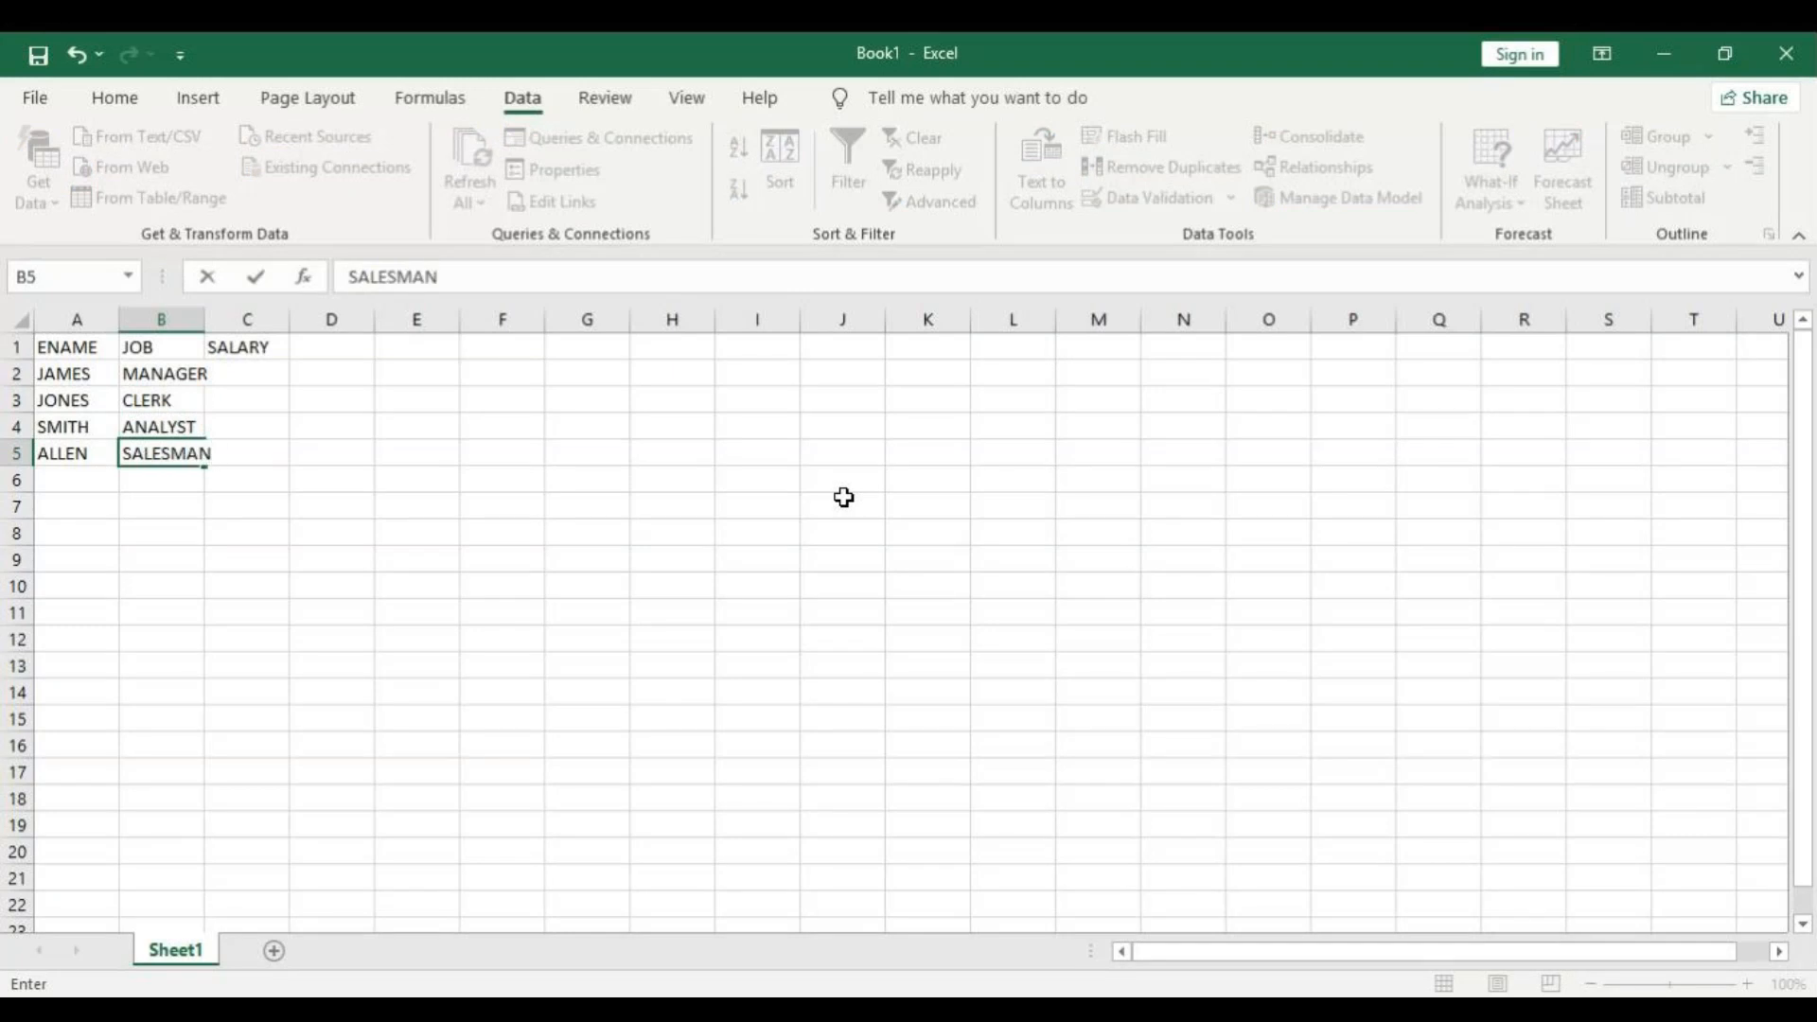
pyautogui.press('Tab')
# Enter the salaries 40000 and 15000 in cells C2 and C3 under the SALARY header.
pyautogui.press('Up')
pyautogui.press('Up')
pyautogui.press('Up')
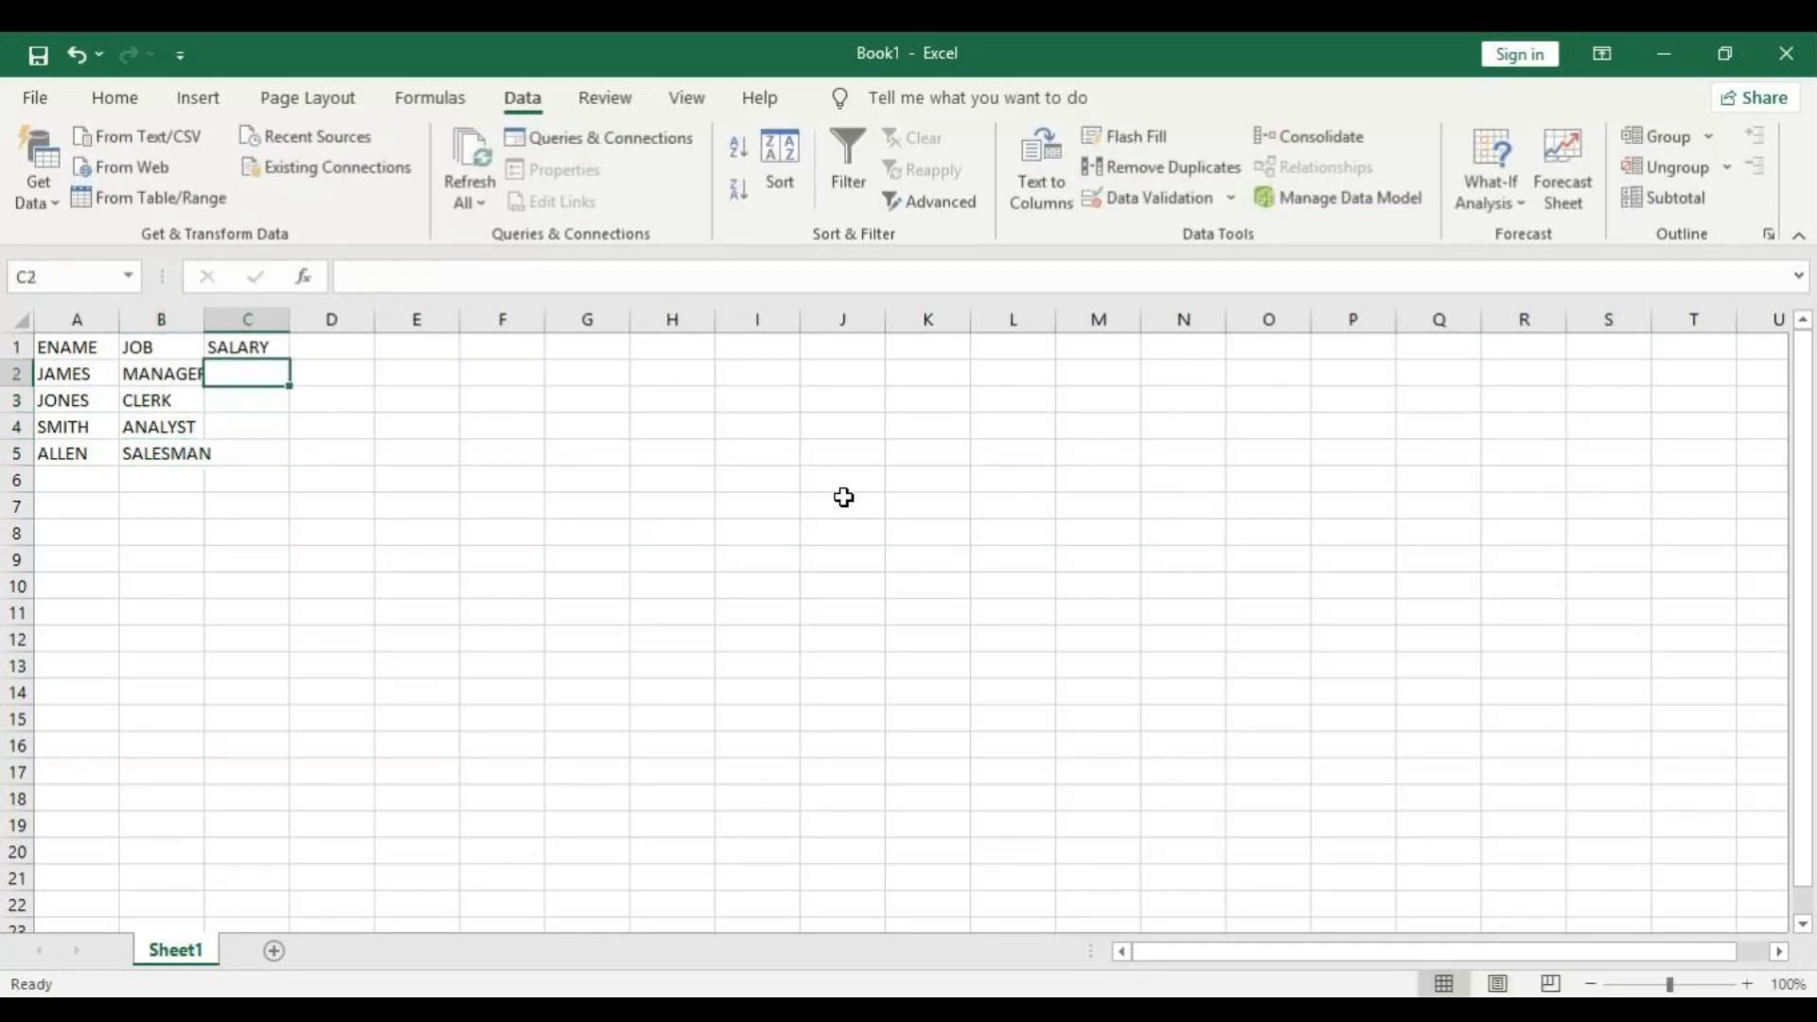
pyautogui.write('40000')
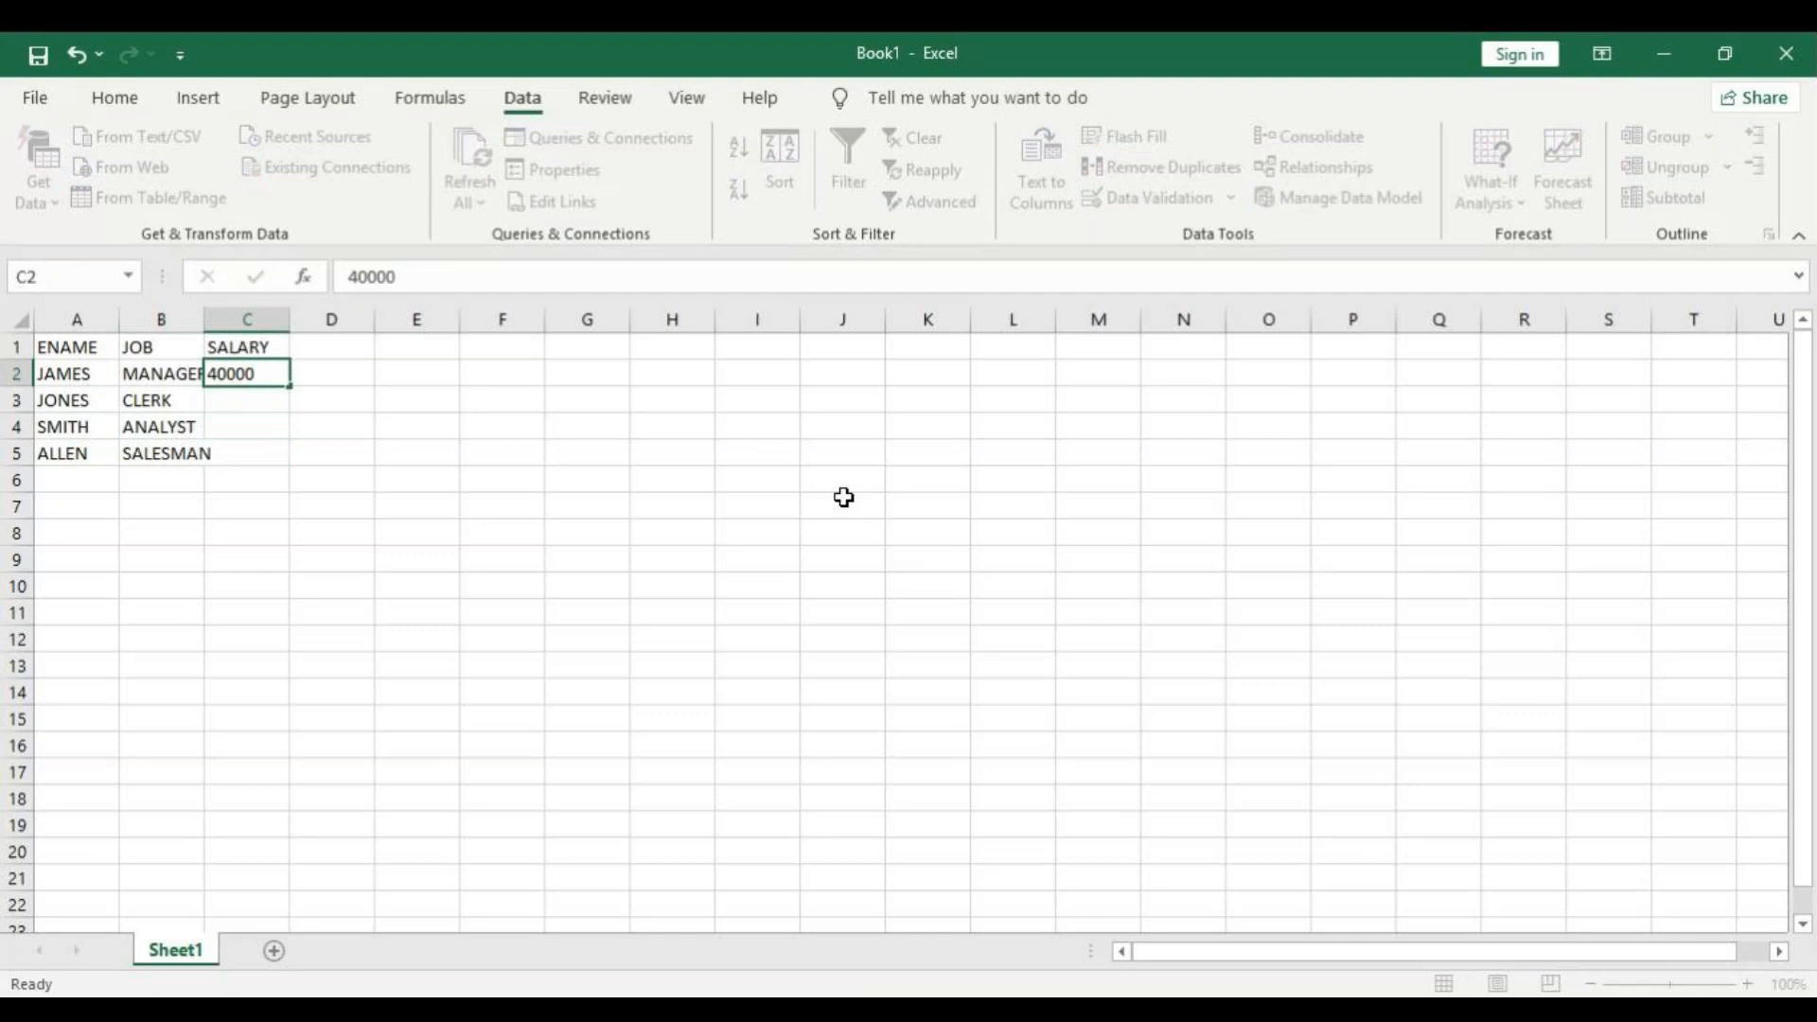
pyautogui.press('Return')
pyautogui.write('15000')
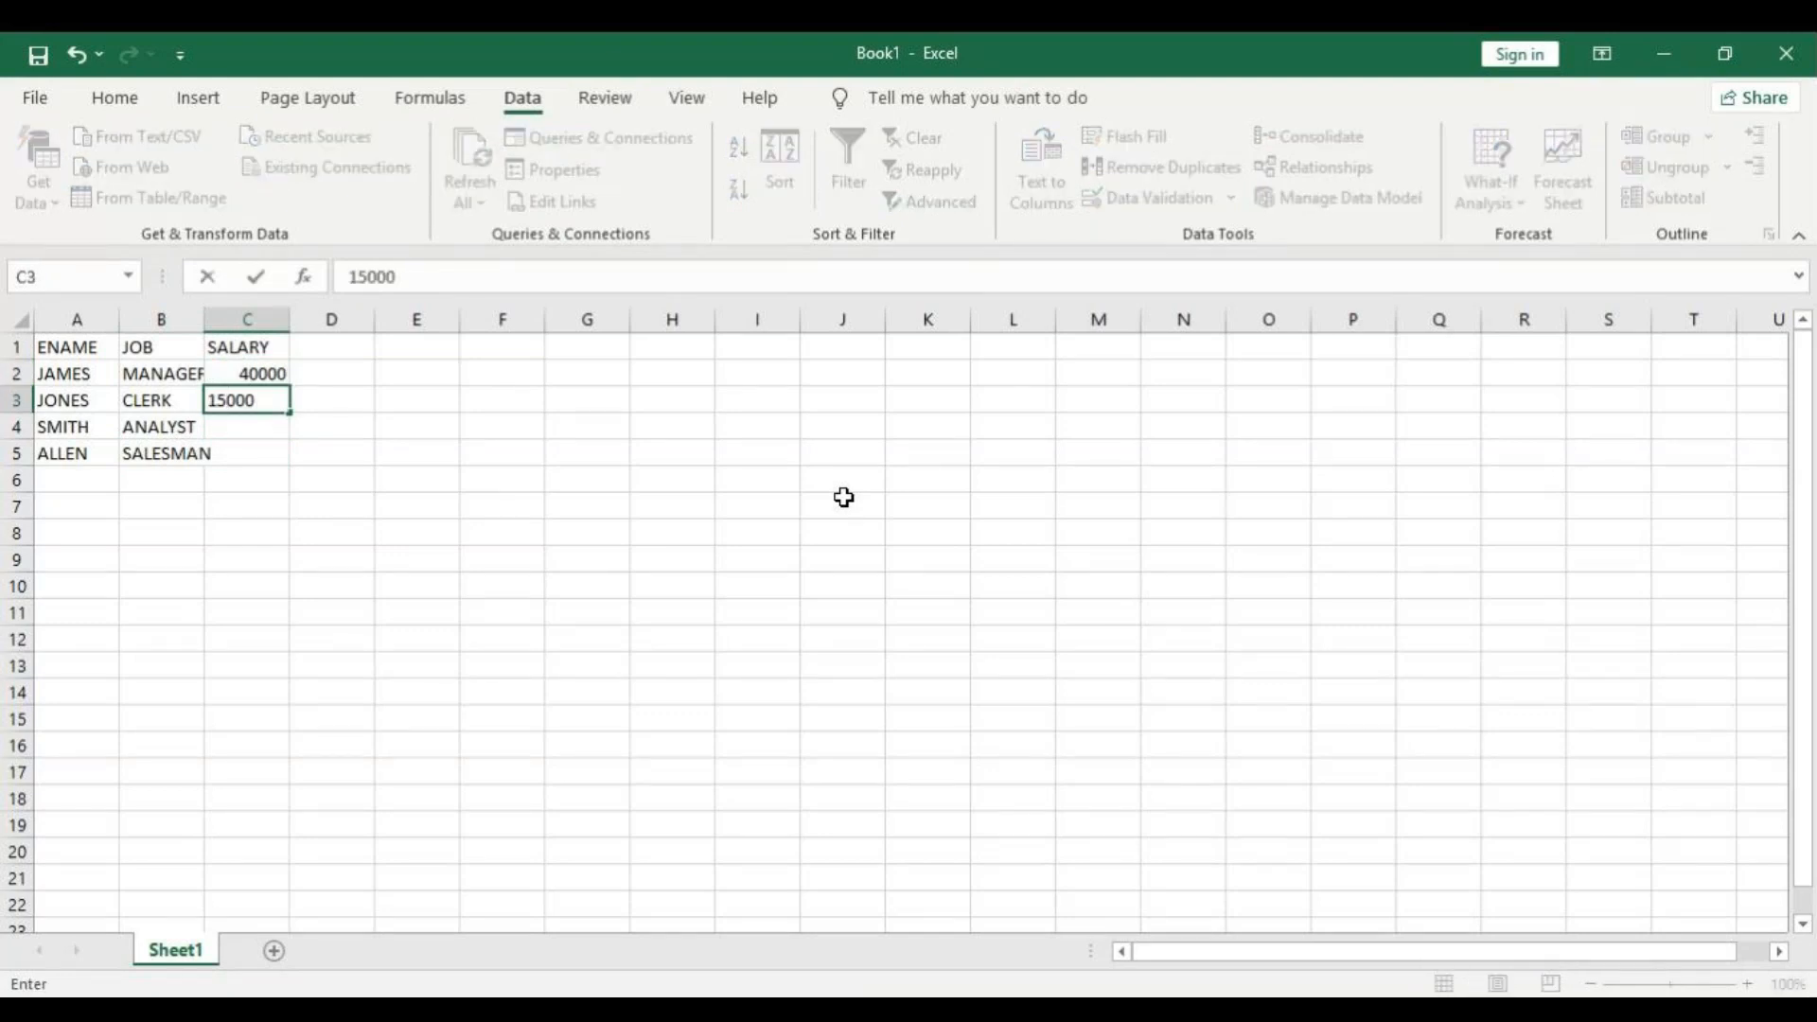
pyautogui.press('Return')
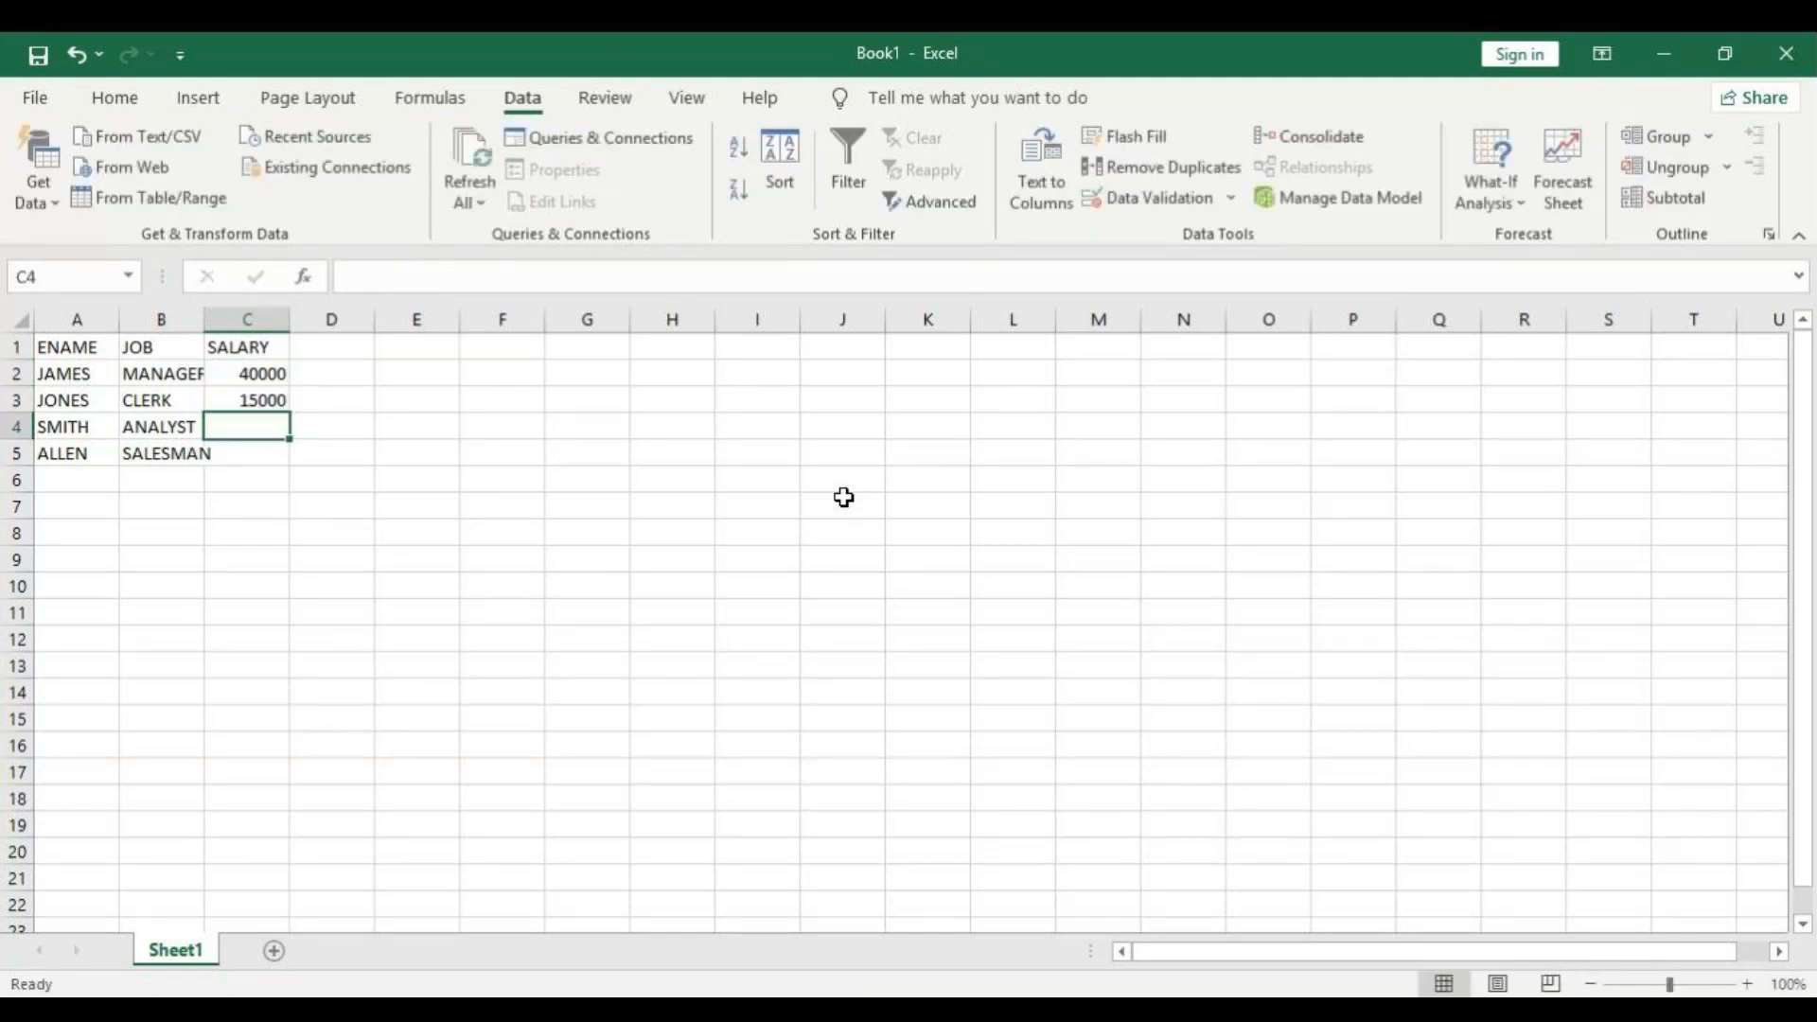
# Enter the salaries 18000 and 25000 in cells C4 and C5, and fit column B's width to its contents.
pyautogui.write('18000')
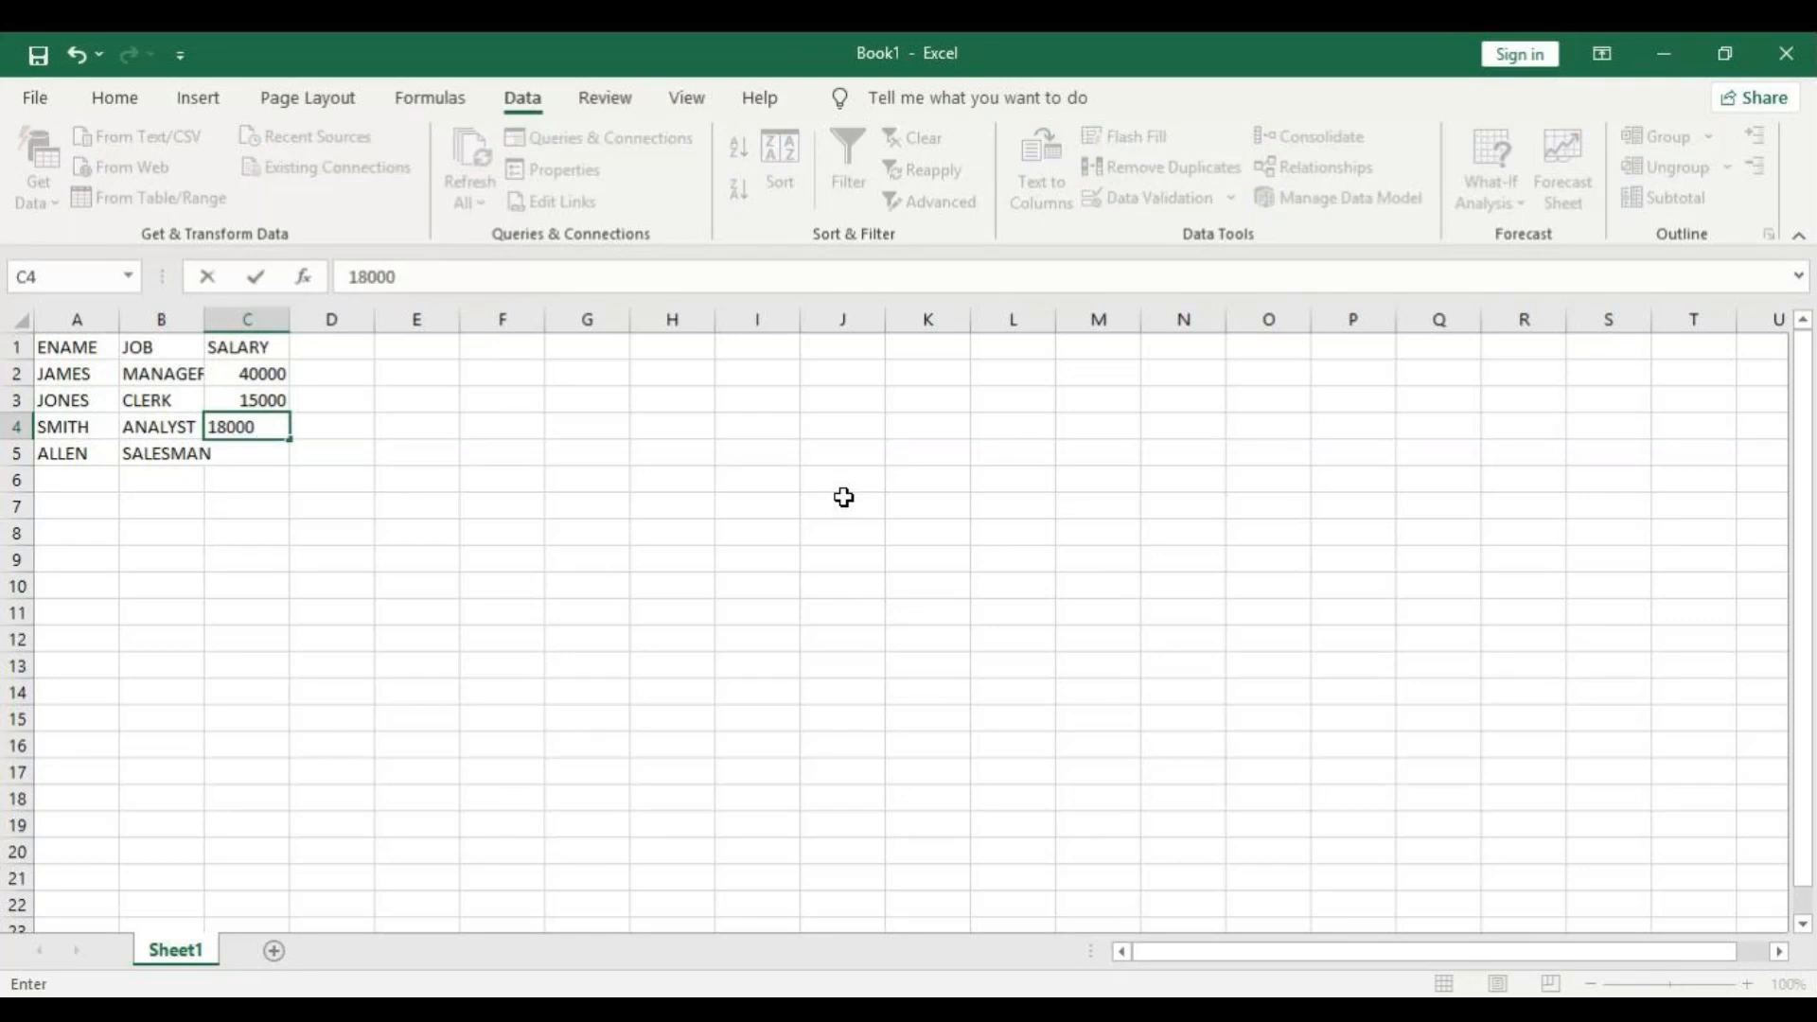
pyautogui.press('Return')
pyautogui.write('2500')
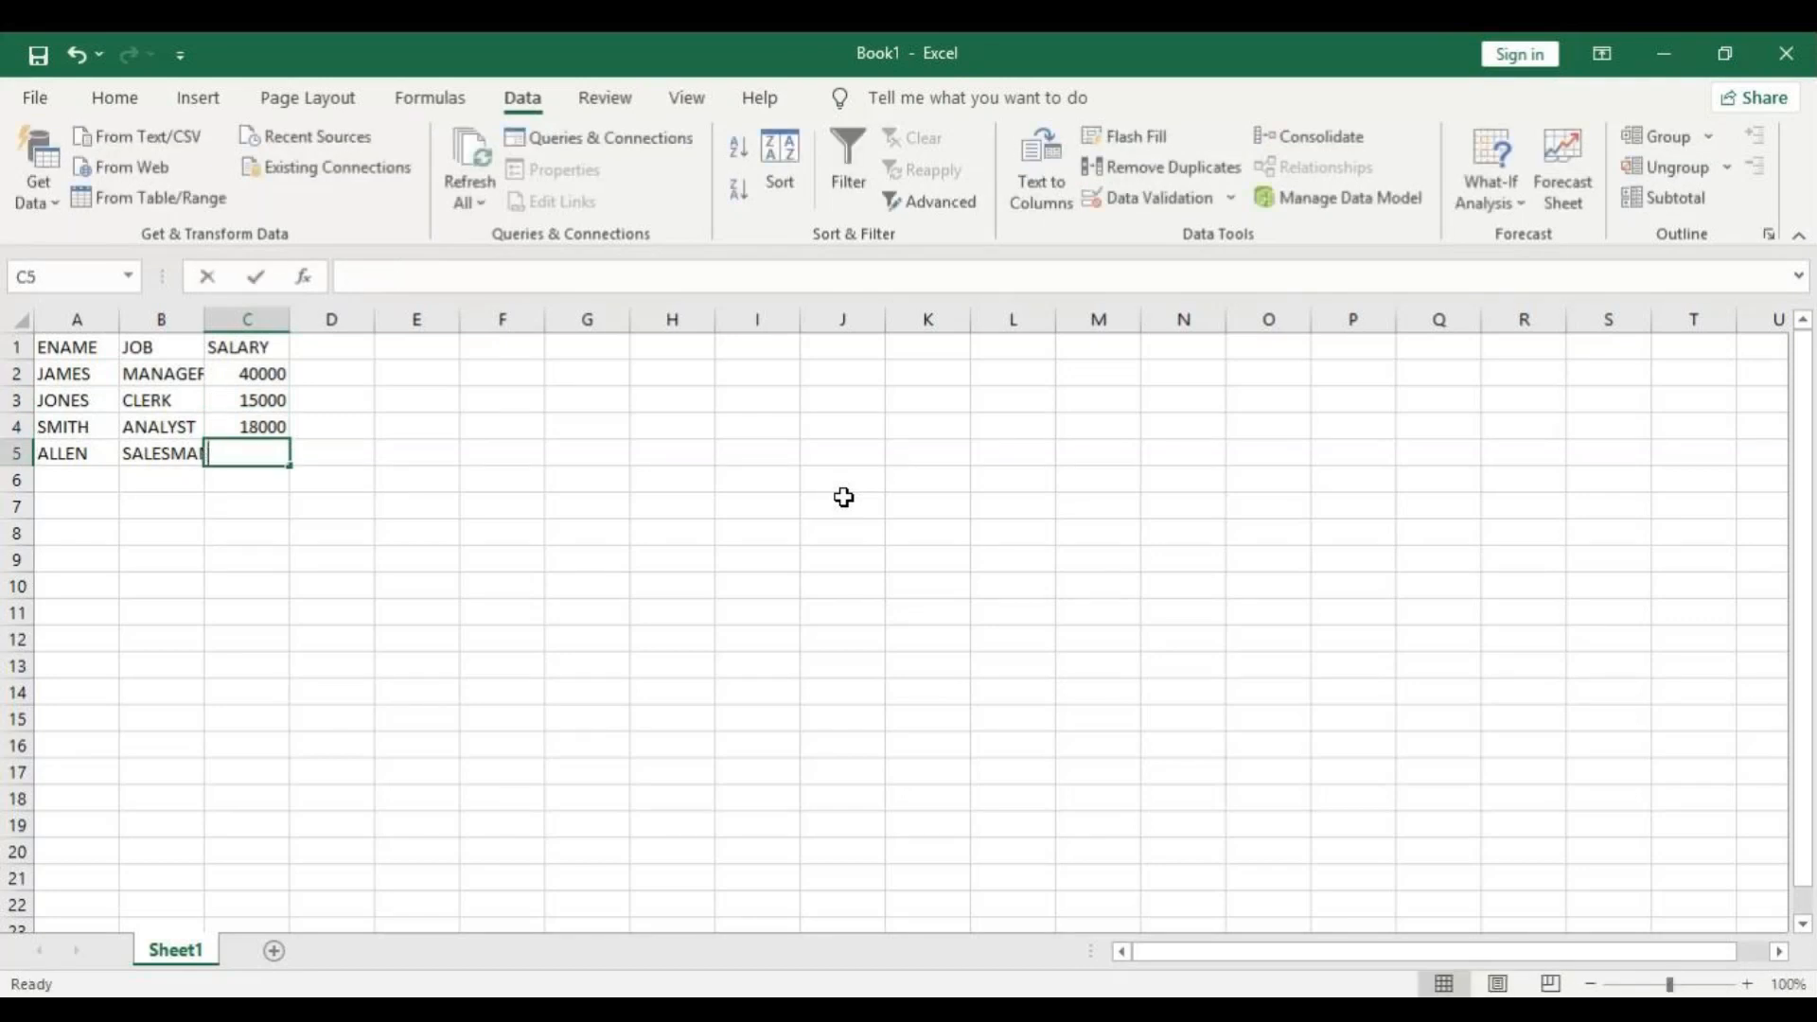
pyautogui.write('0')
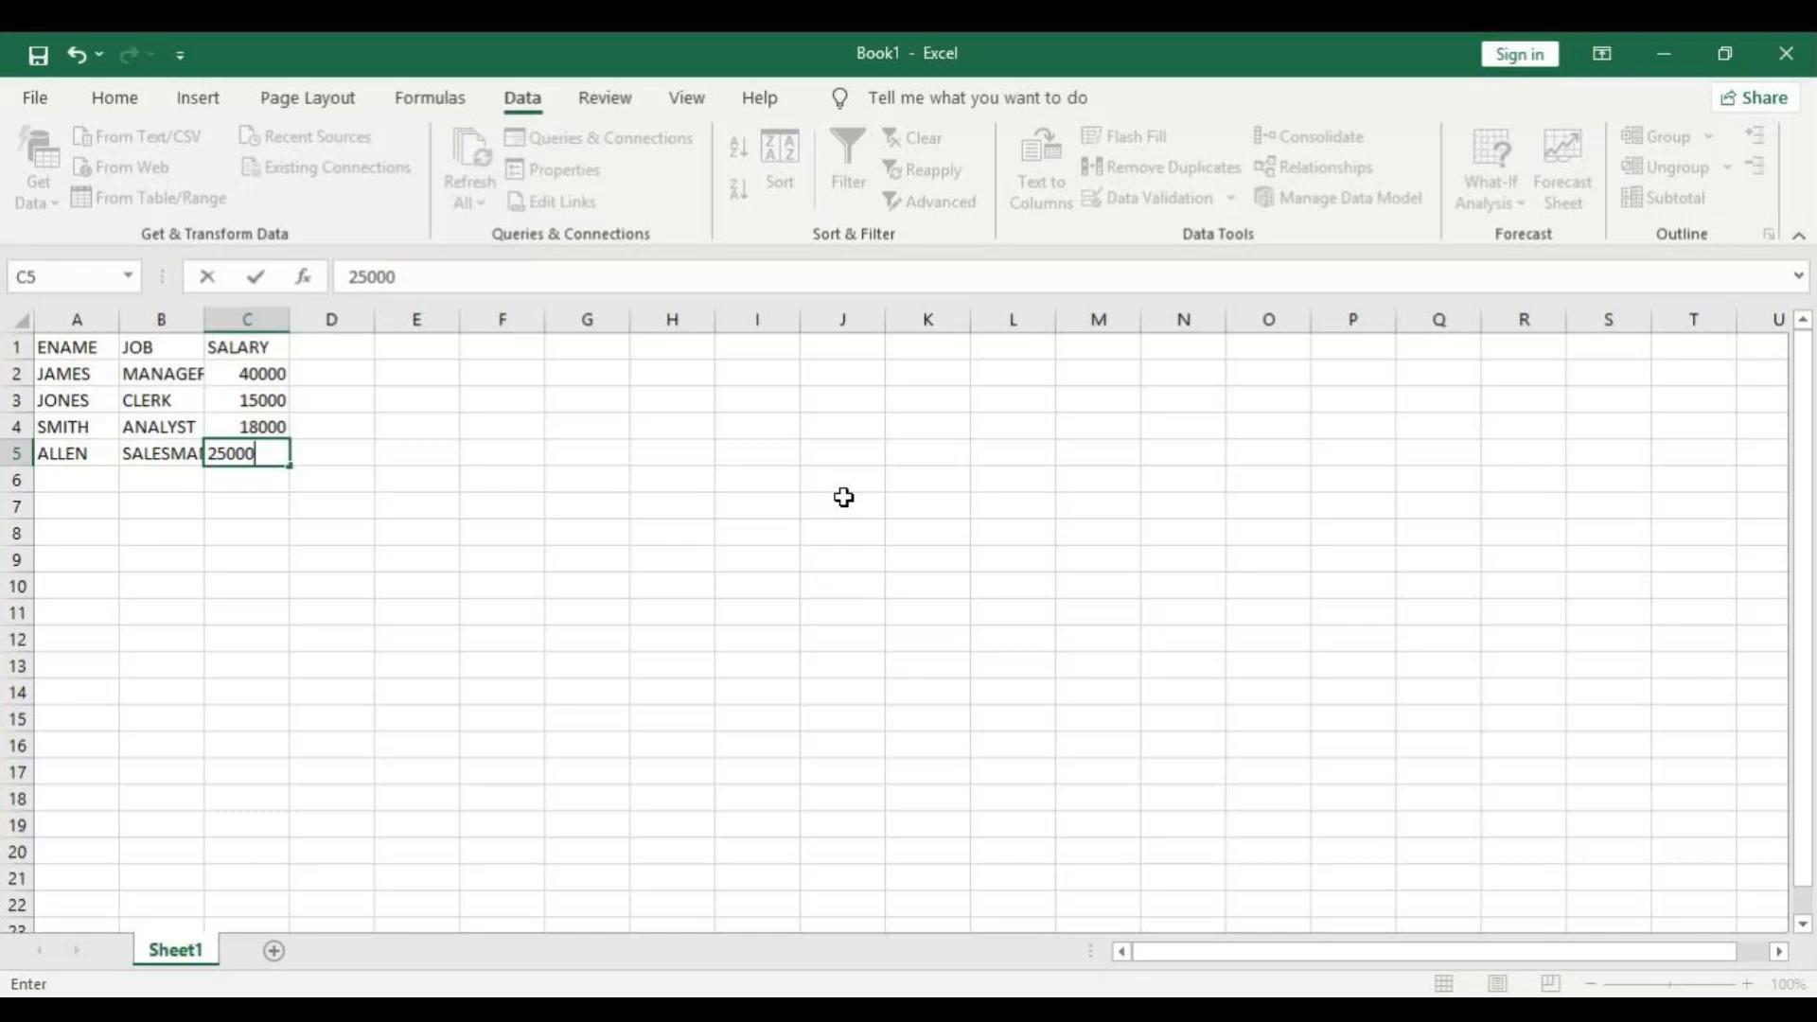
pyautogui.press('Return')
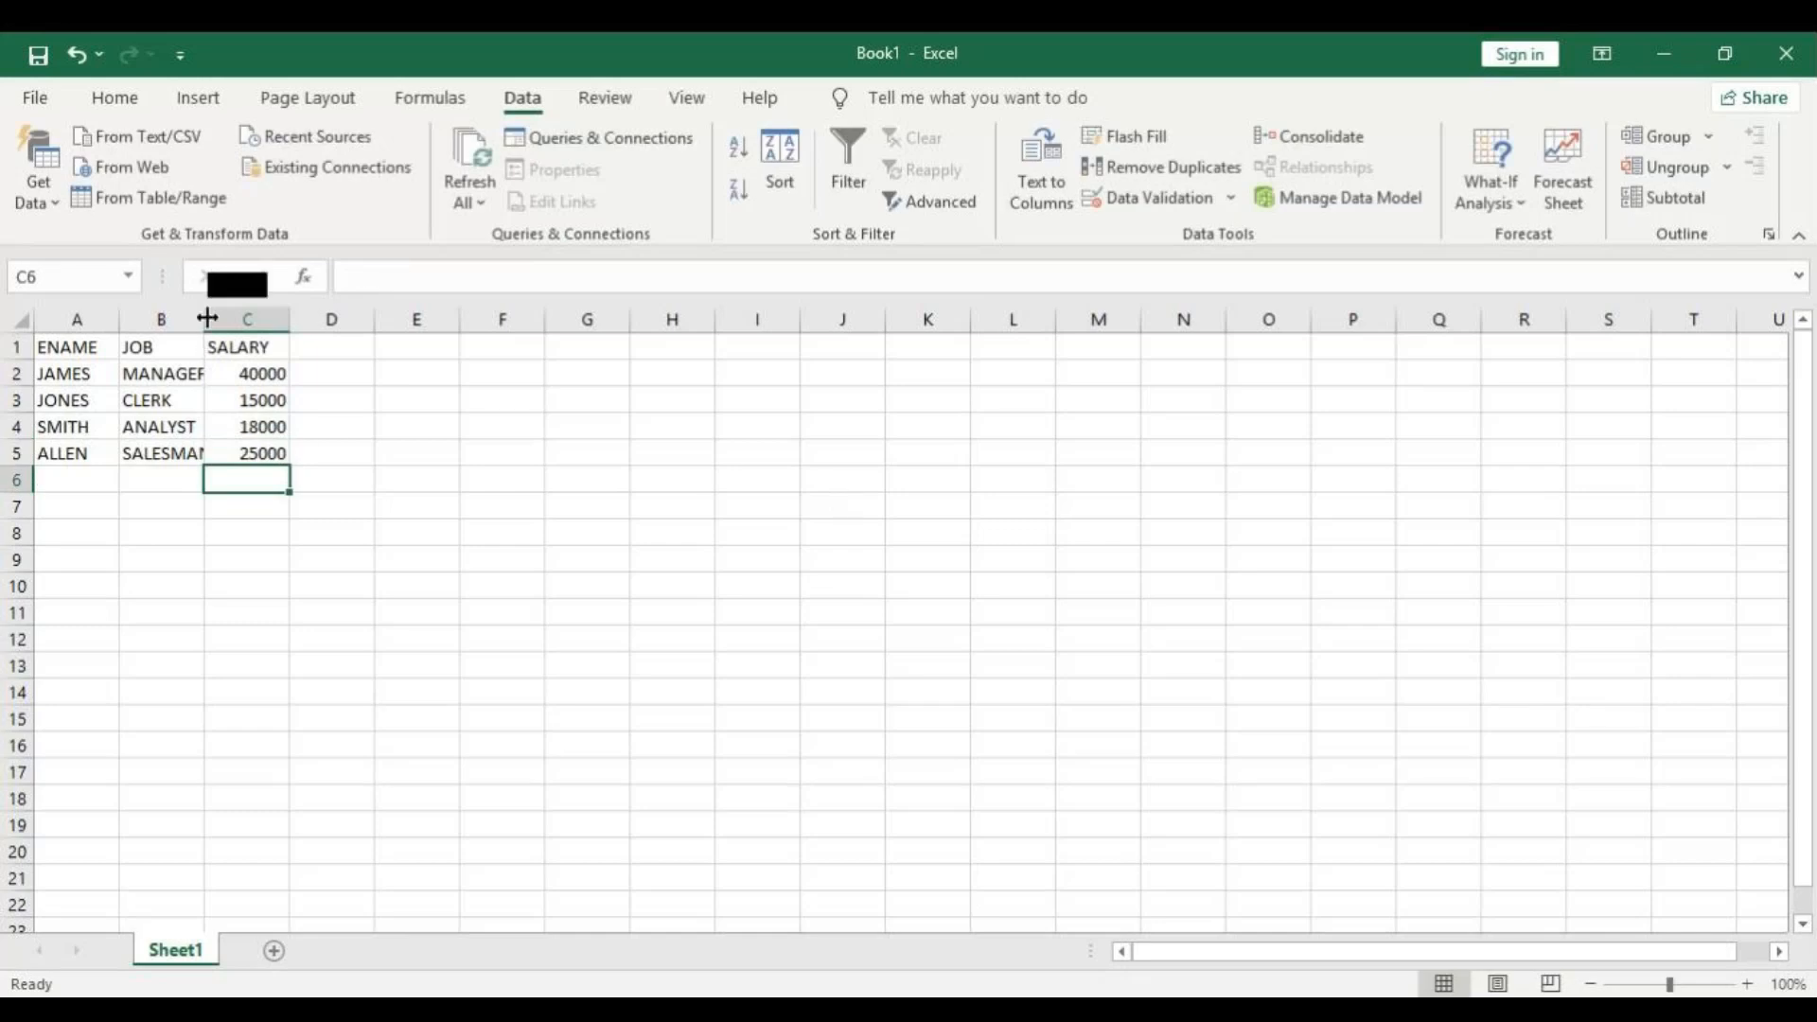
pyautogui.doubleClick(204, 319)
# Add a fifth employee record in row 6 with the employee's name, the job MANAGER and the salary 35000.
pyautogui.click(81, 479)
pyautogui.write('MARTIN')
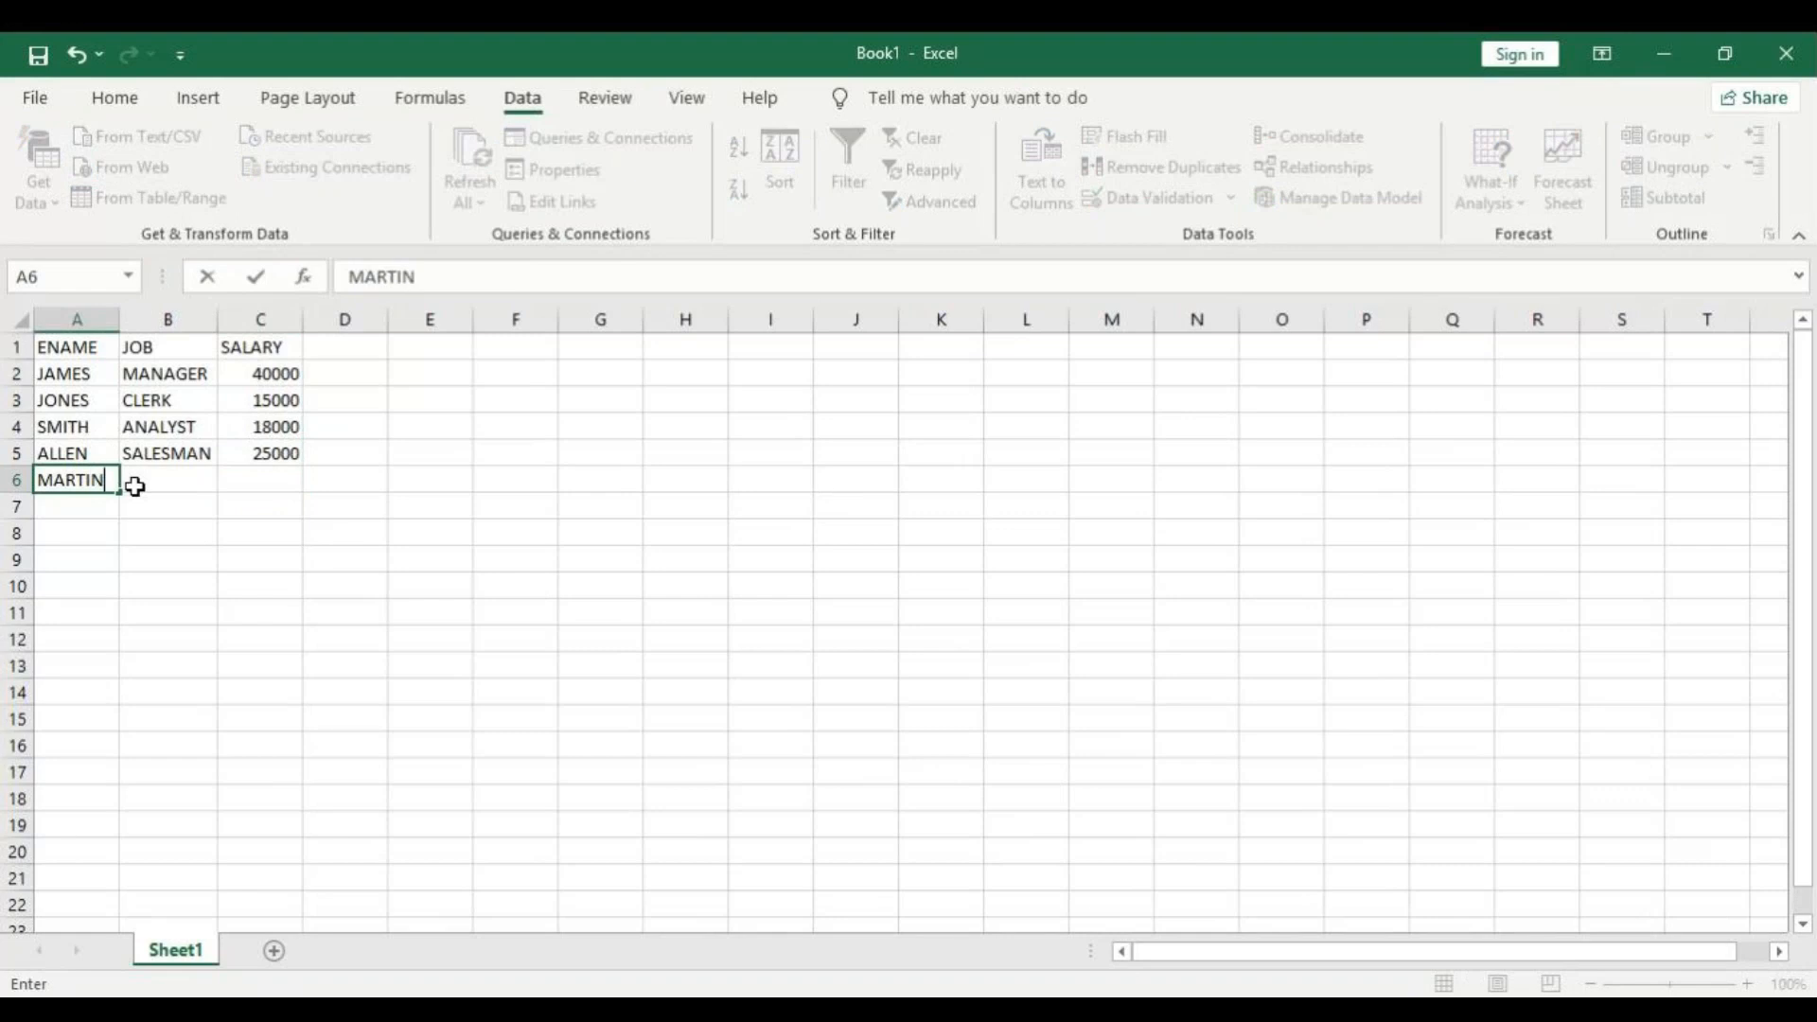
pyautogui.click(135, 486)
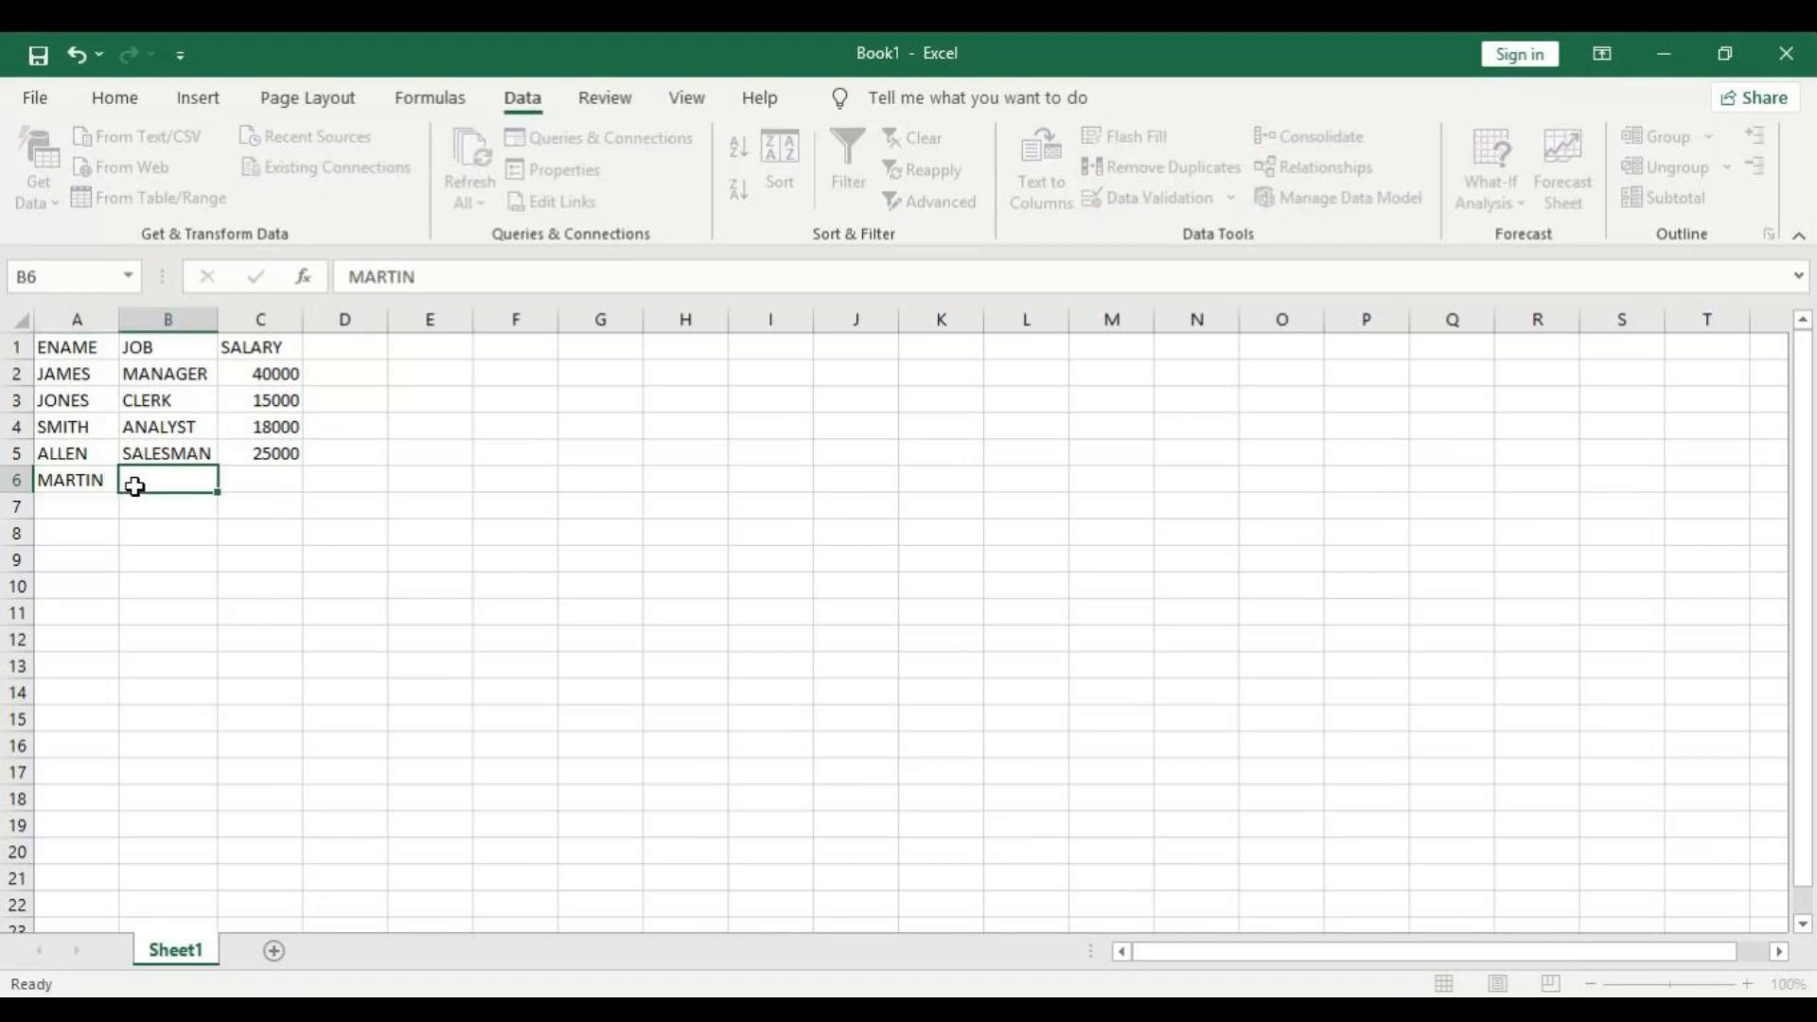
pyautogui.write('S')
pyautogui.press('BackSpace')
pyautogui.press('BackSpace')
pyautogui.write('M')
pyautogui.press('Tab')
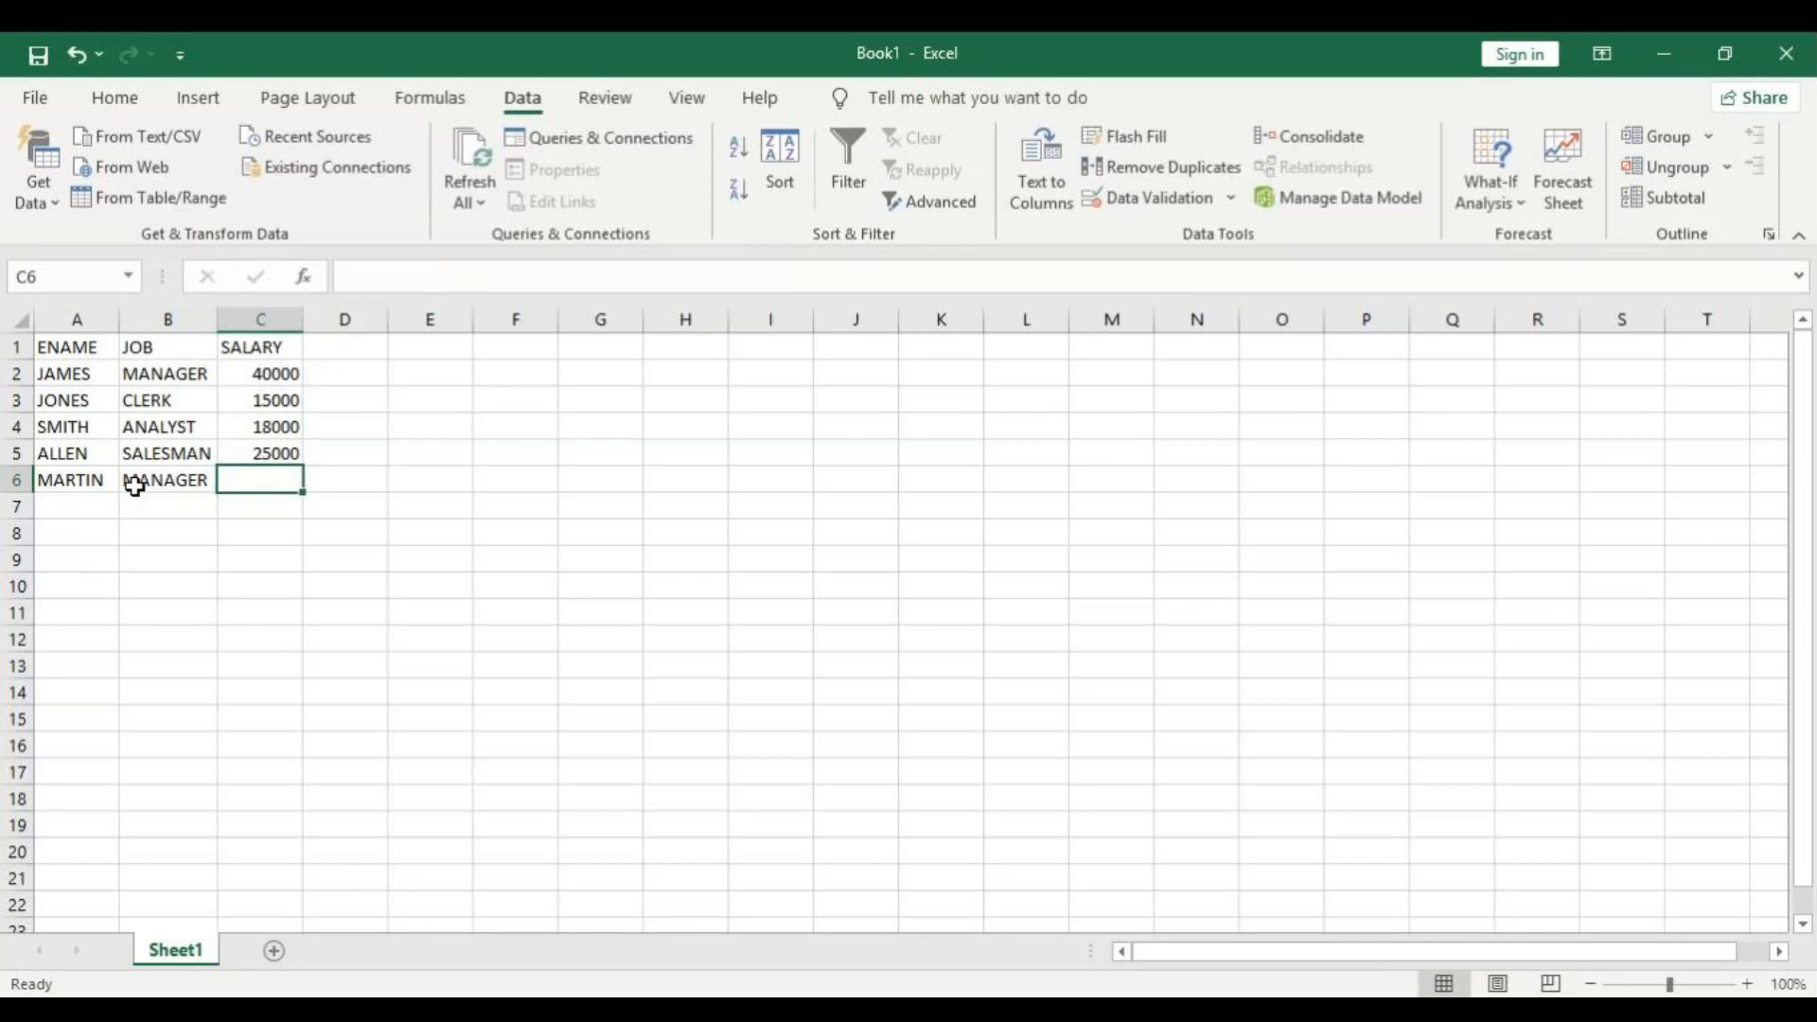
pyautogui.write('35000')
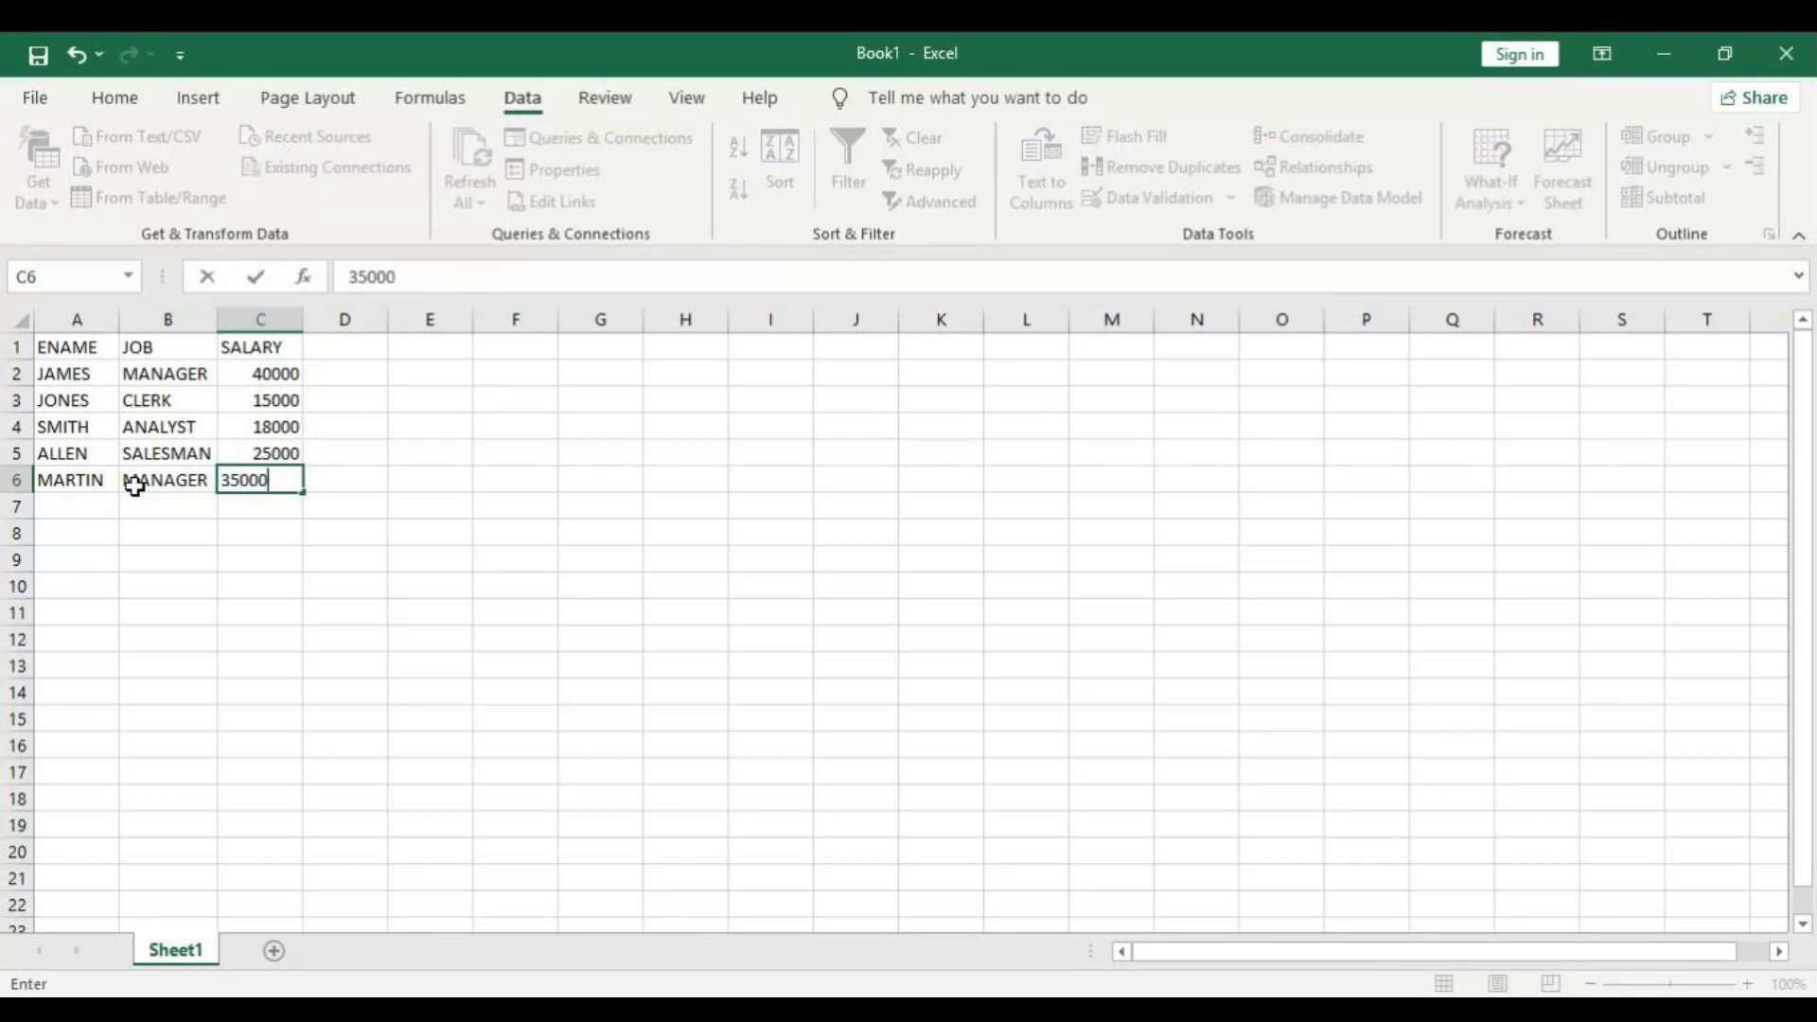
pyautogui.press('Return')
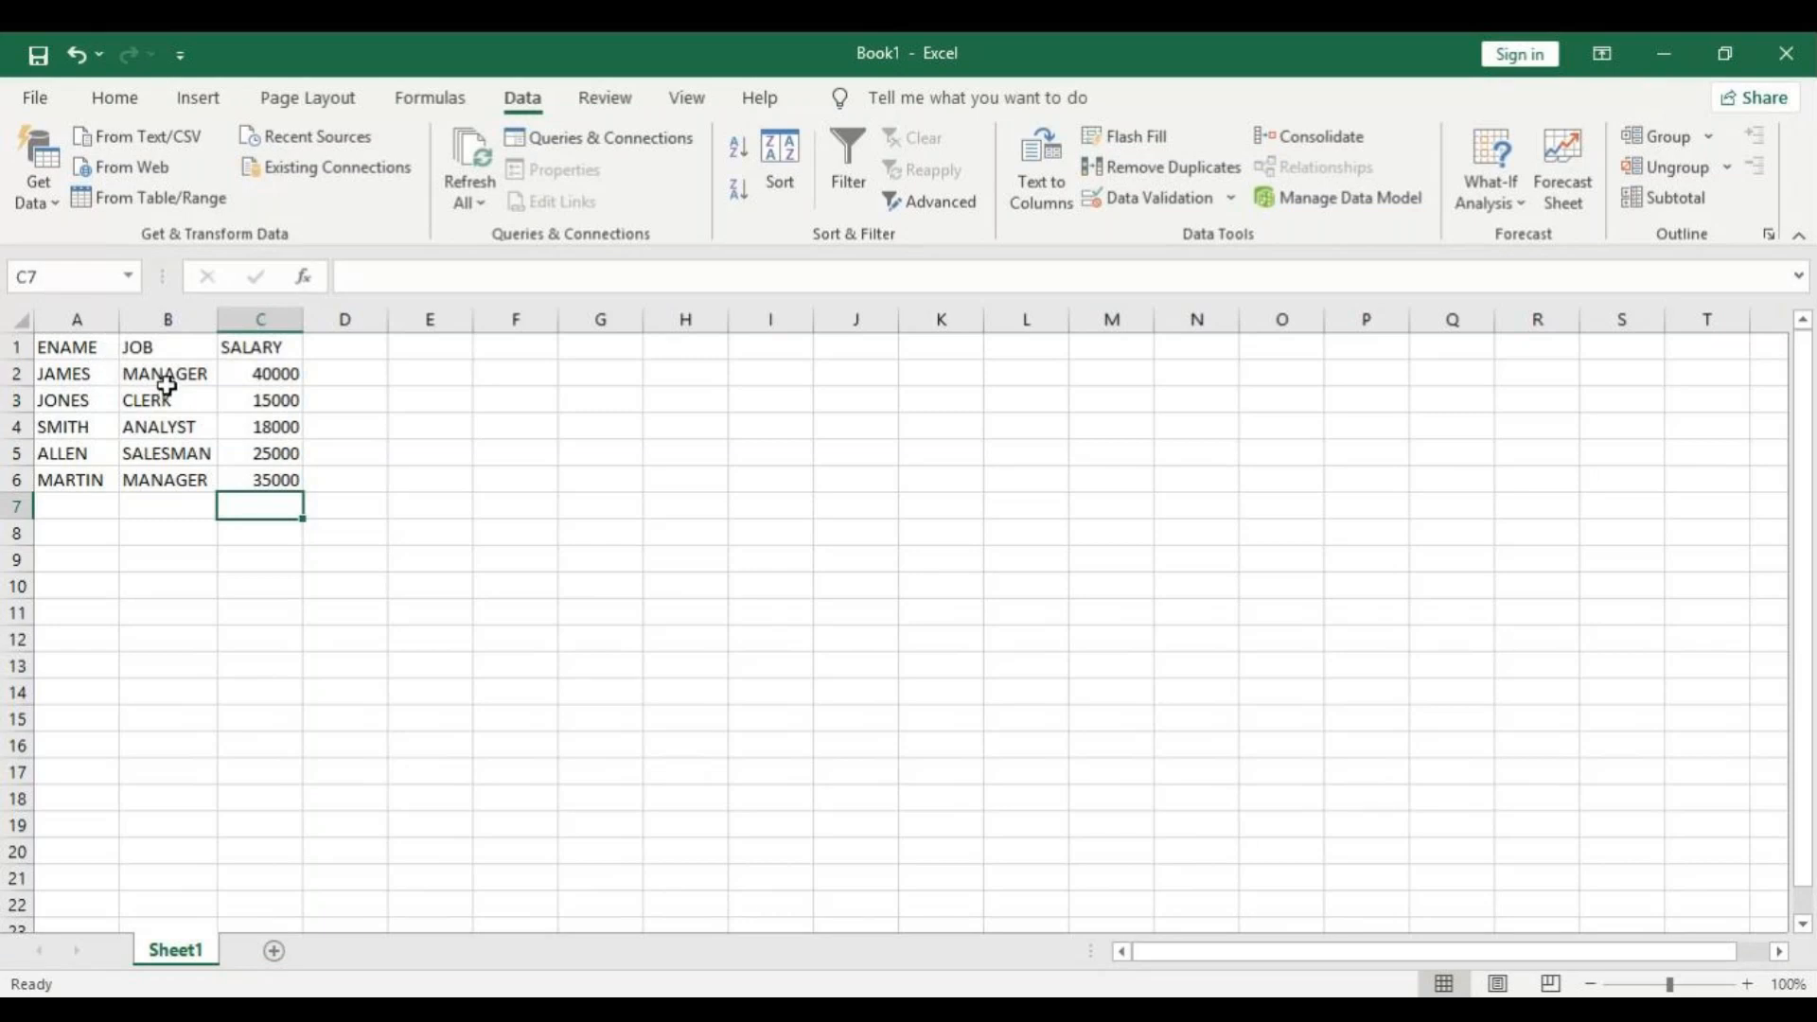
# Turn on filtering for the employee table and filter the ENAME column to only the names in rows 5 and 6.
pyautogui.click(72, 349)
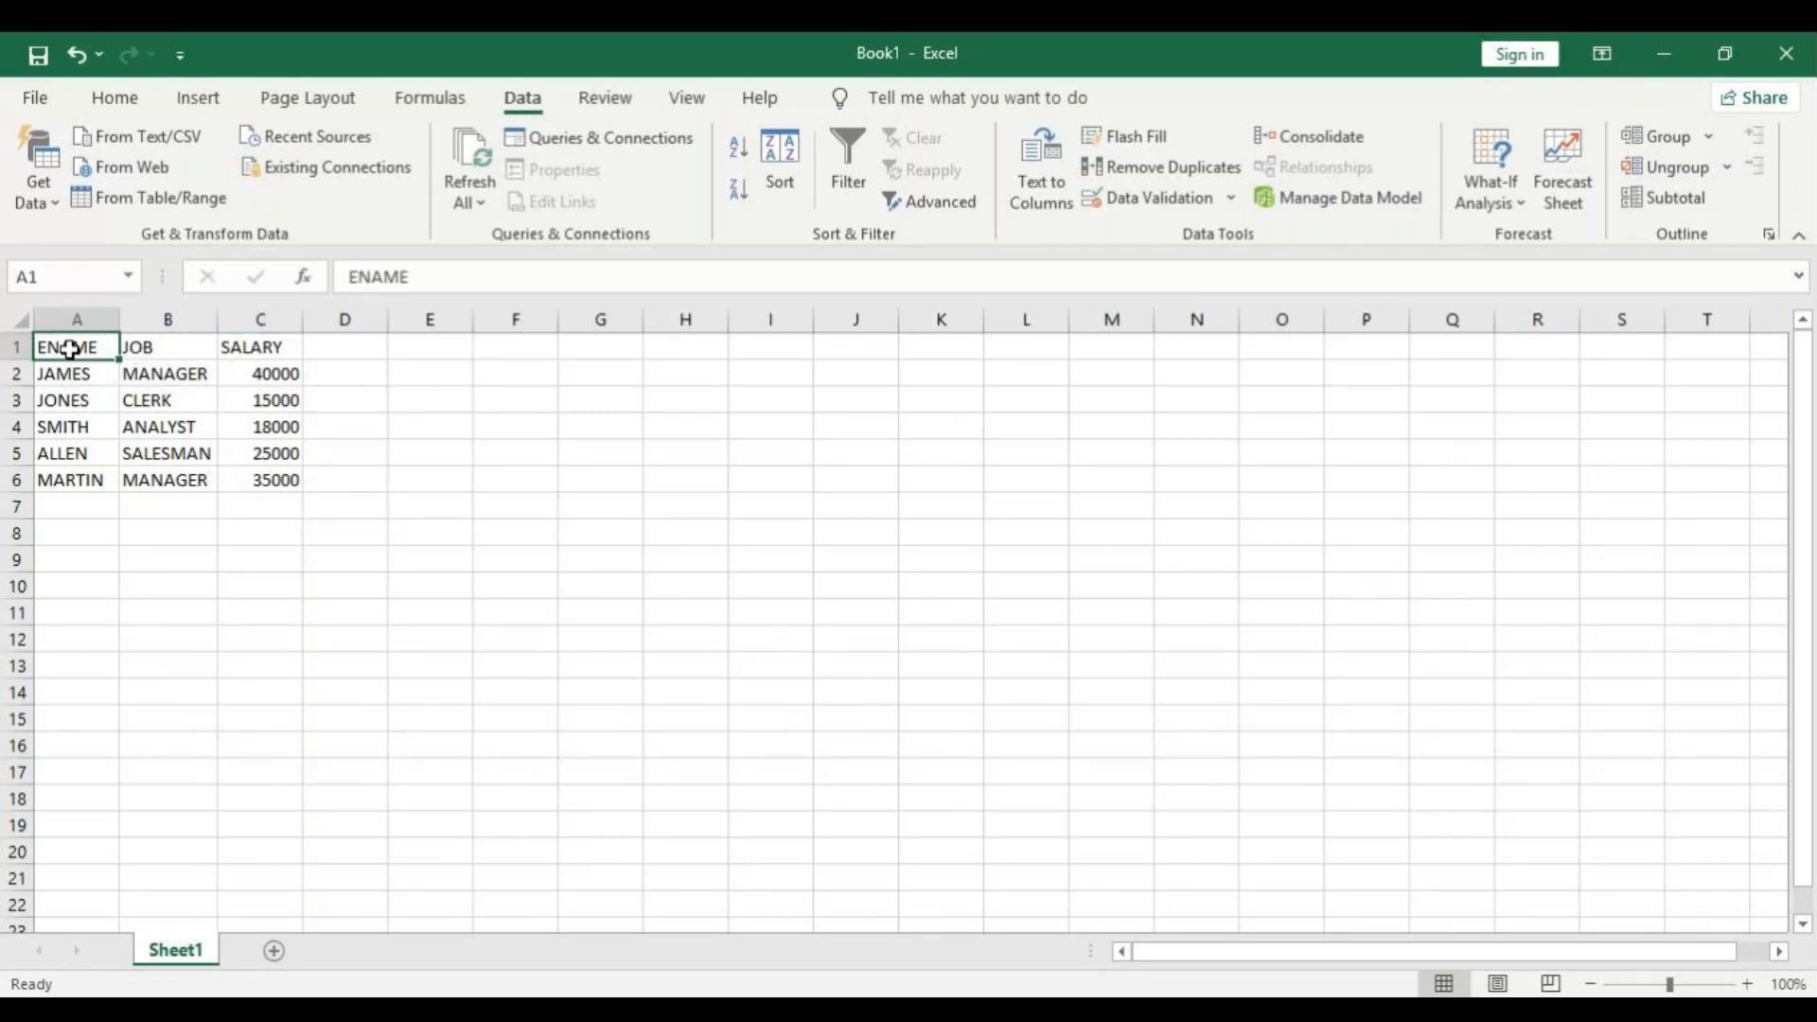
pyautogui.click(852, 178)
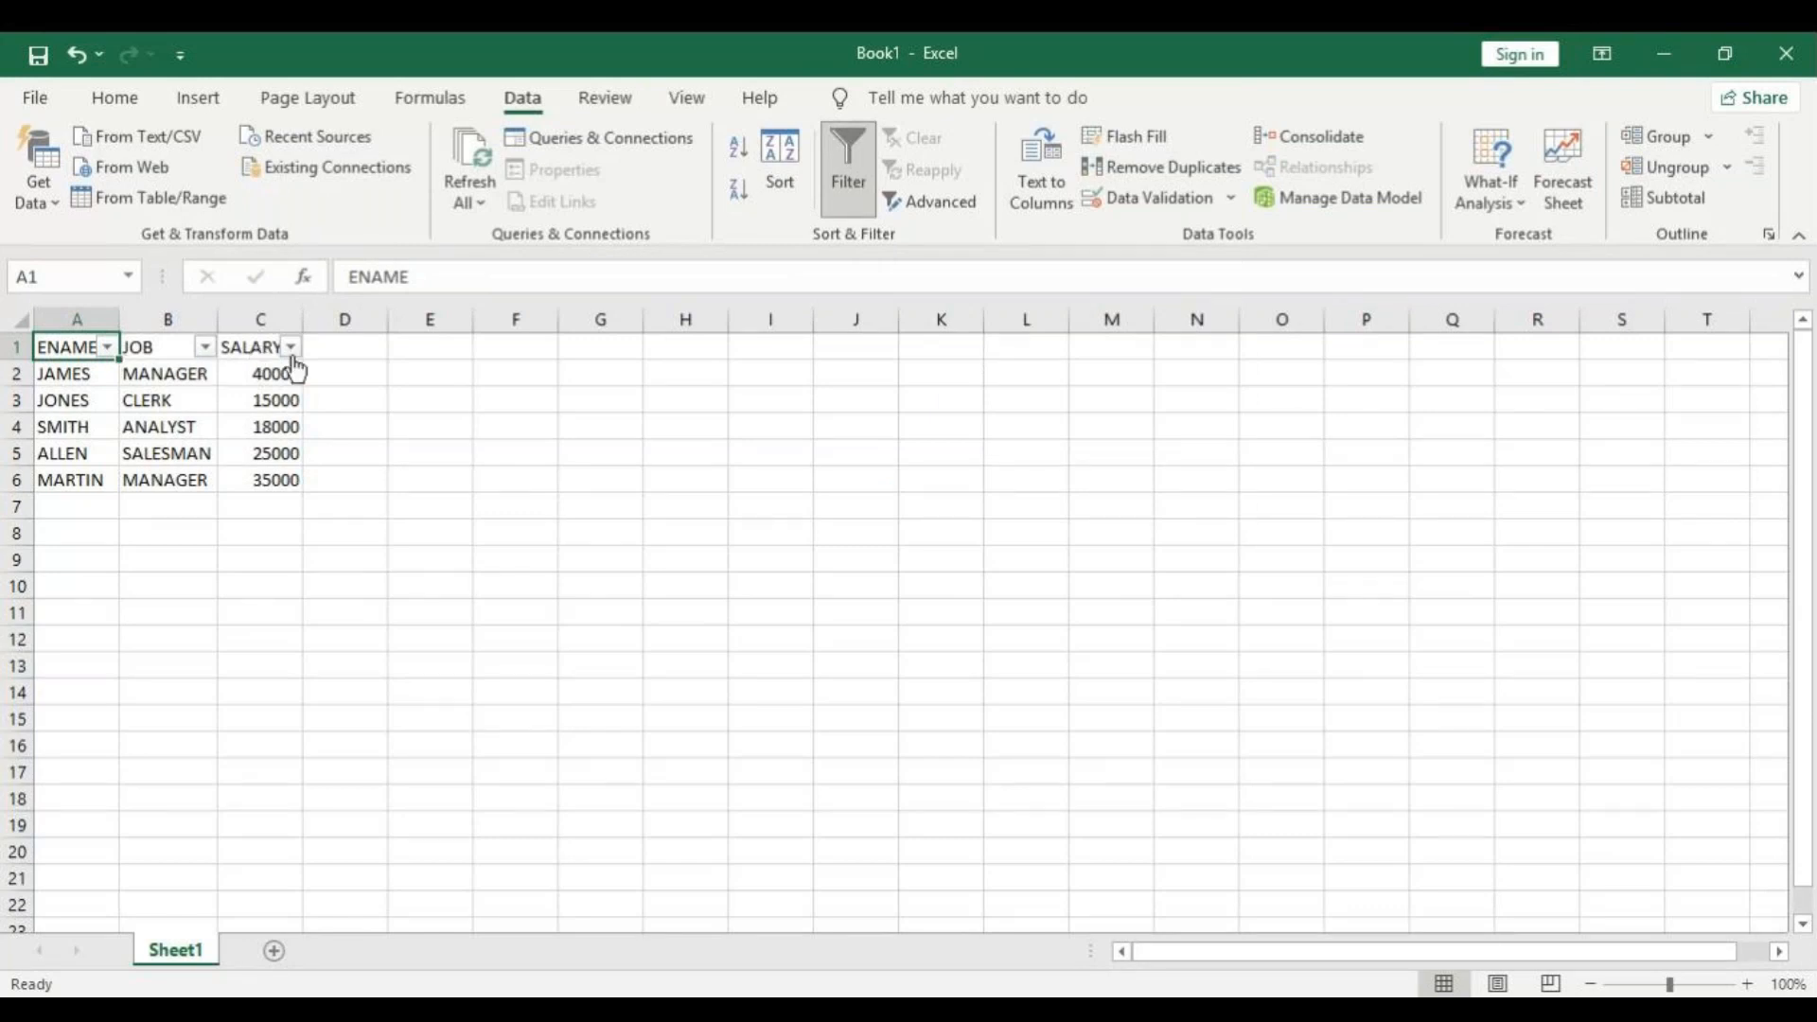
pyautogui.click(109, 350)
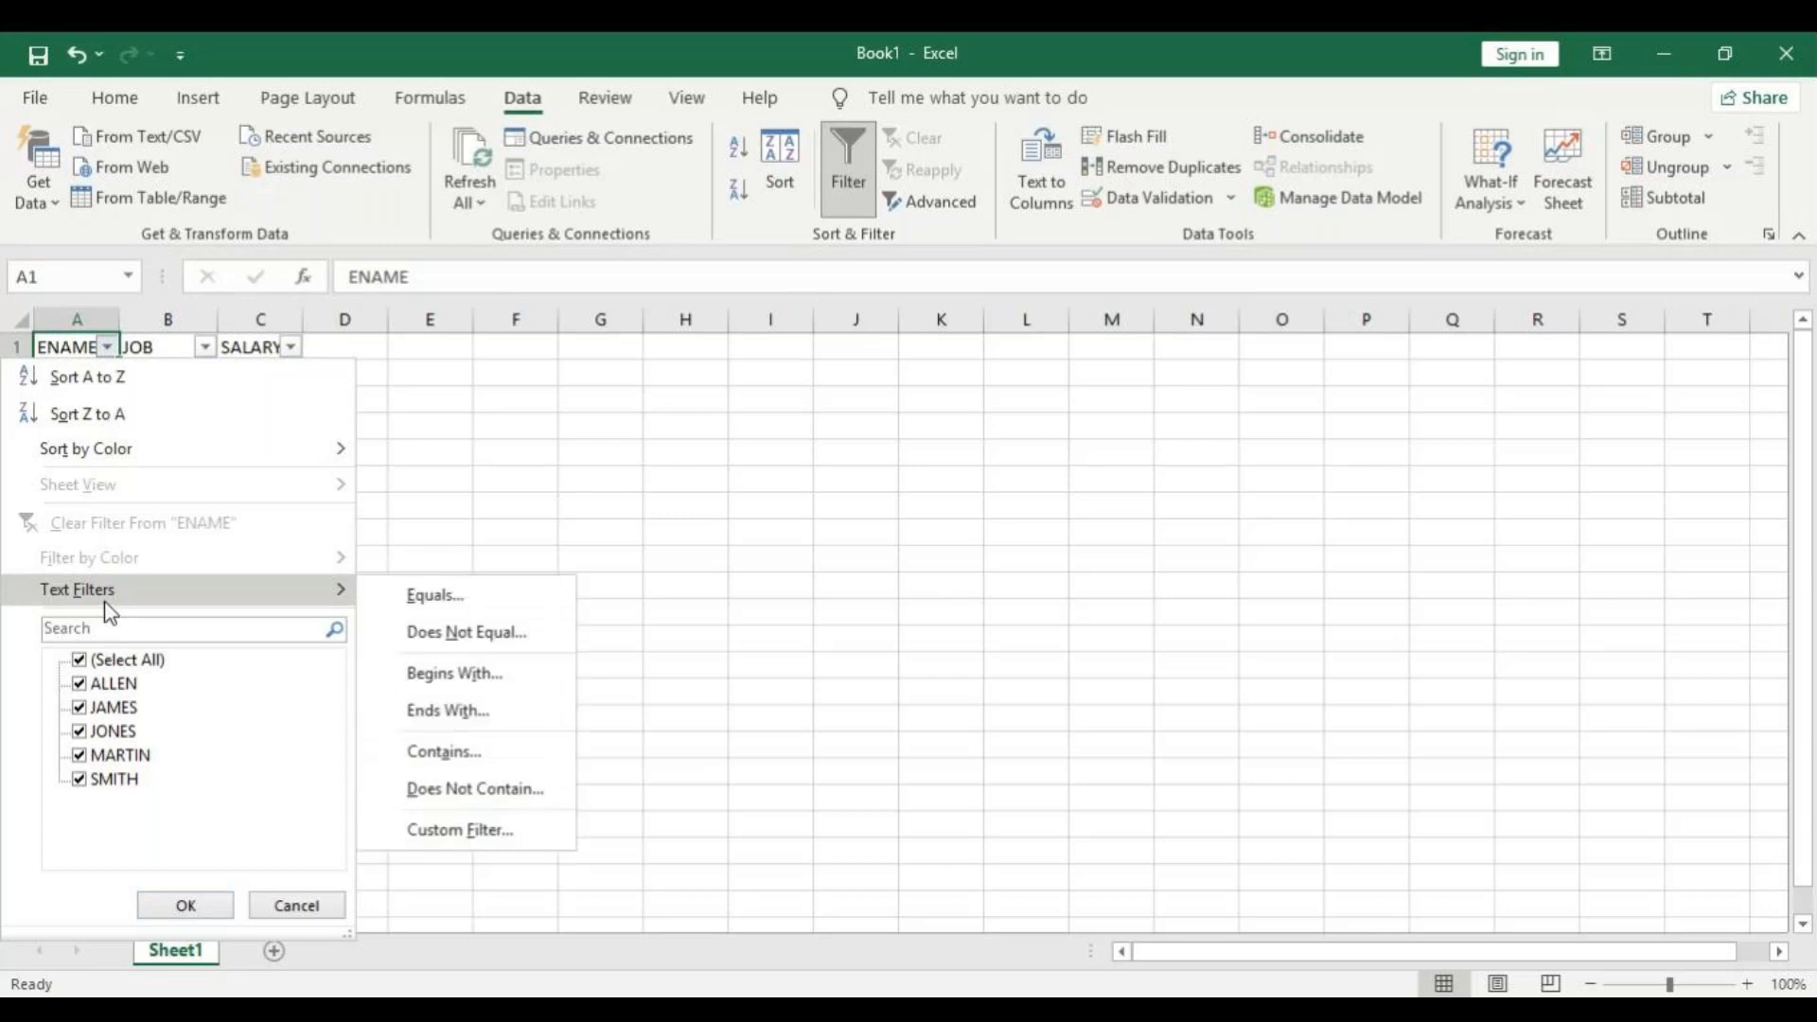
pyautogui.click(109, 660)
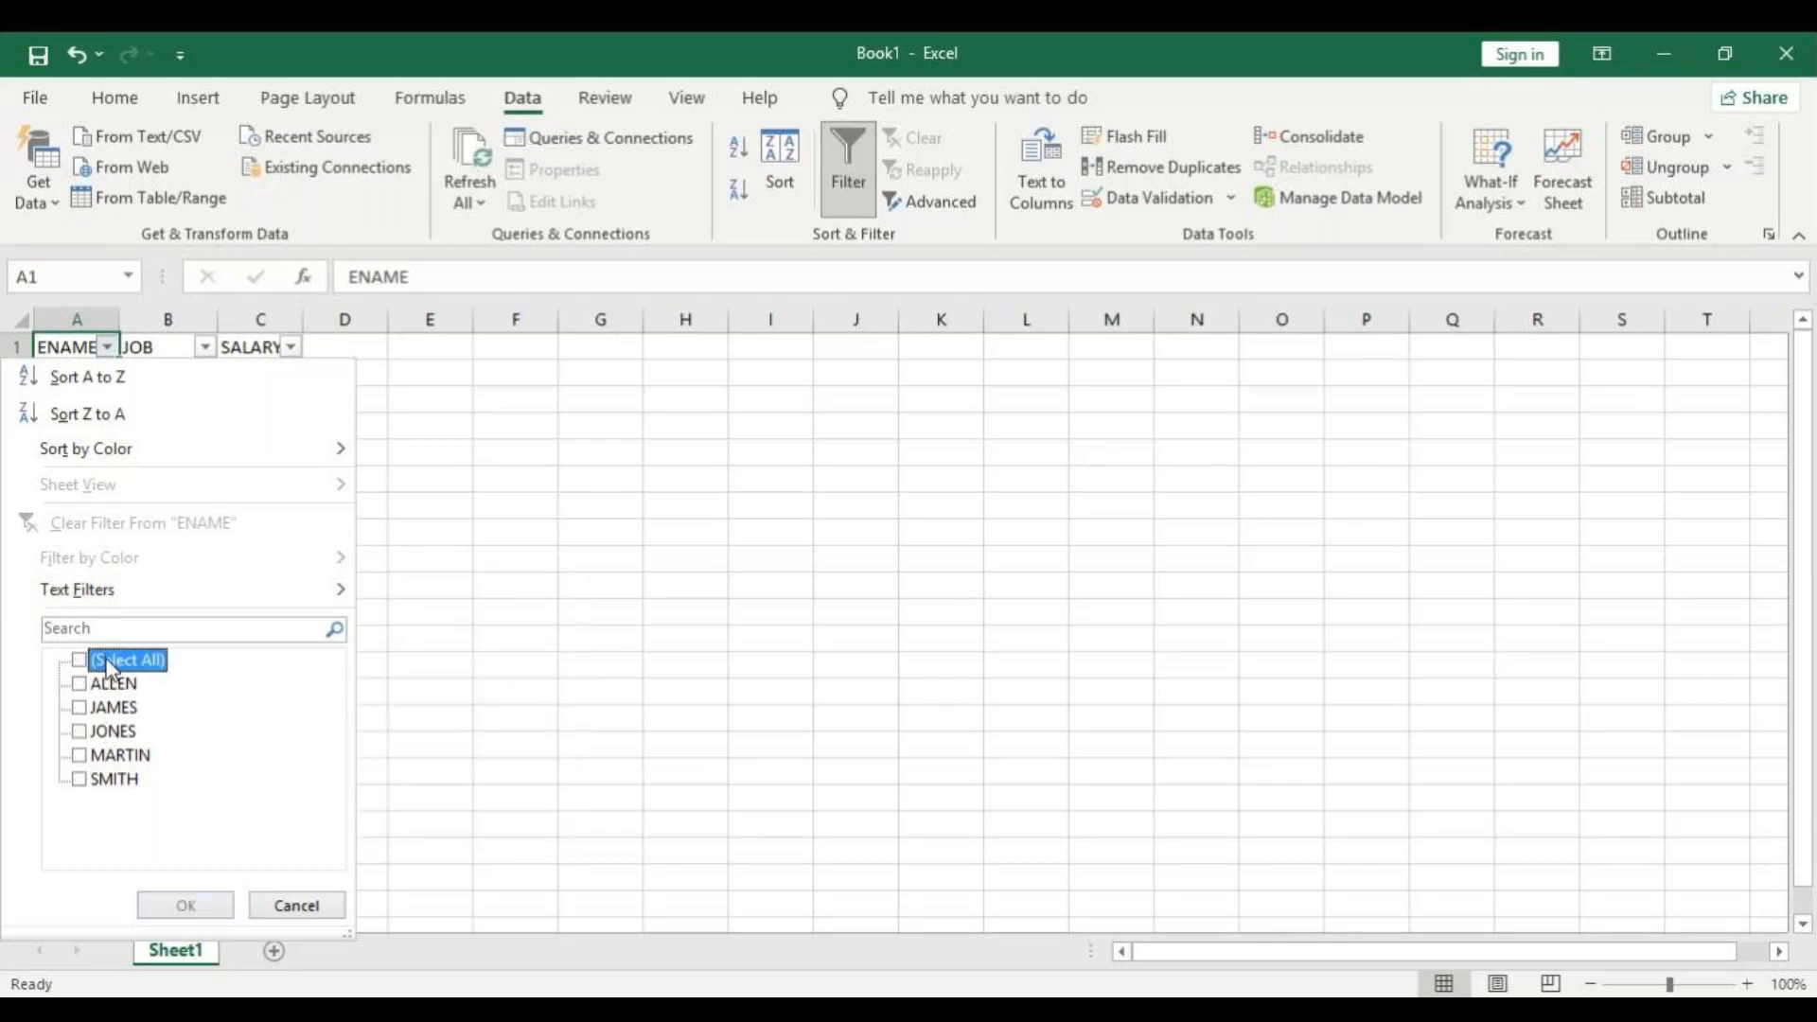
pyautogui.click(104, 685)
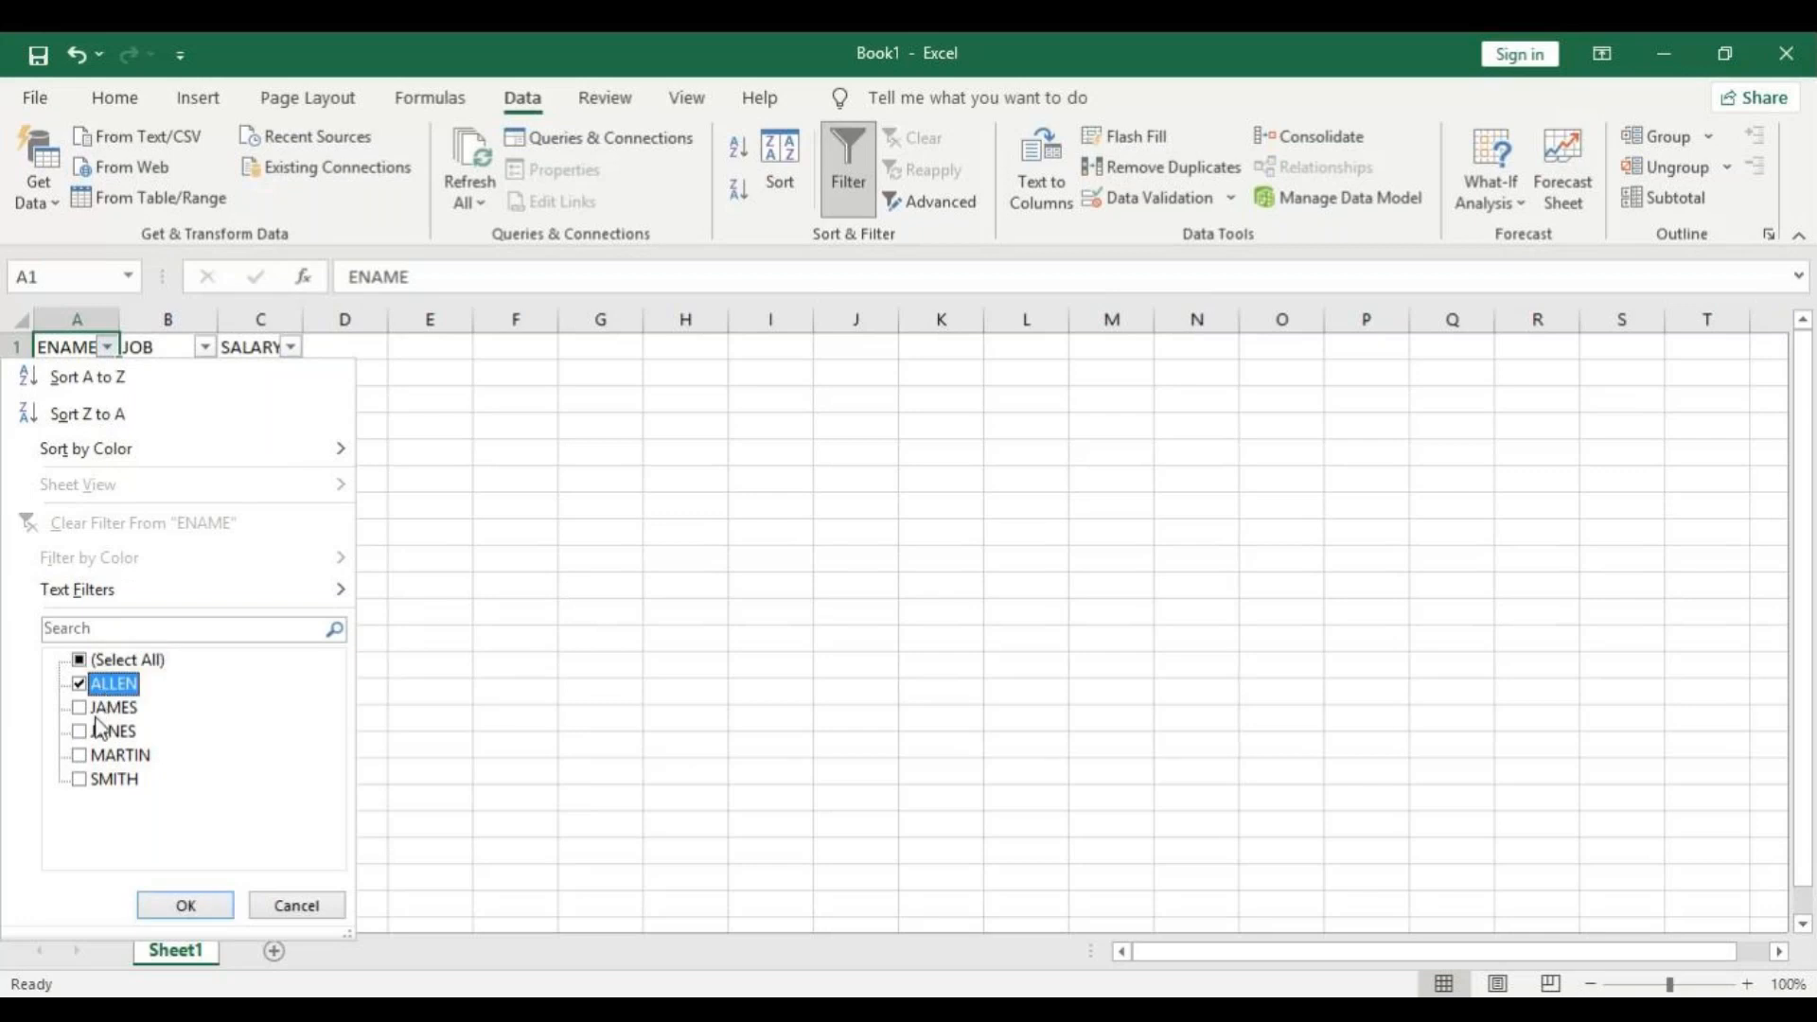
pyautogui.click(102, 755)
pyautogui.click(180, 903)
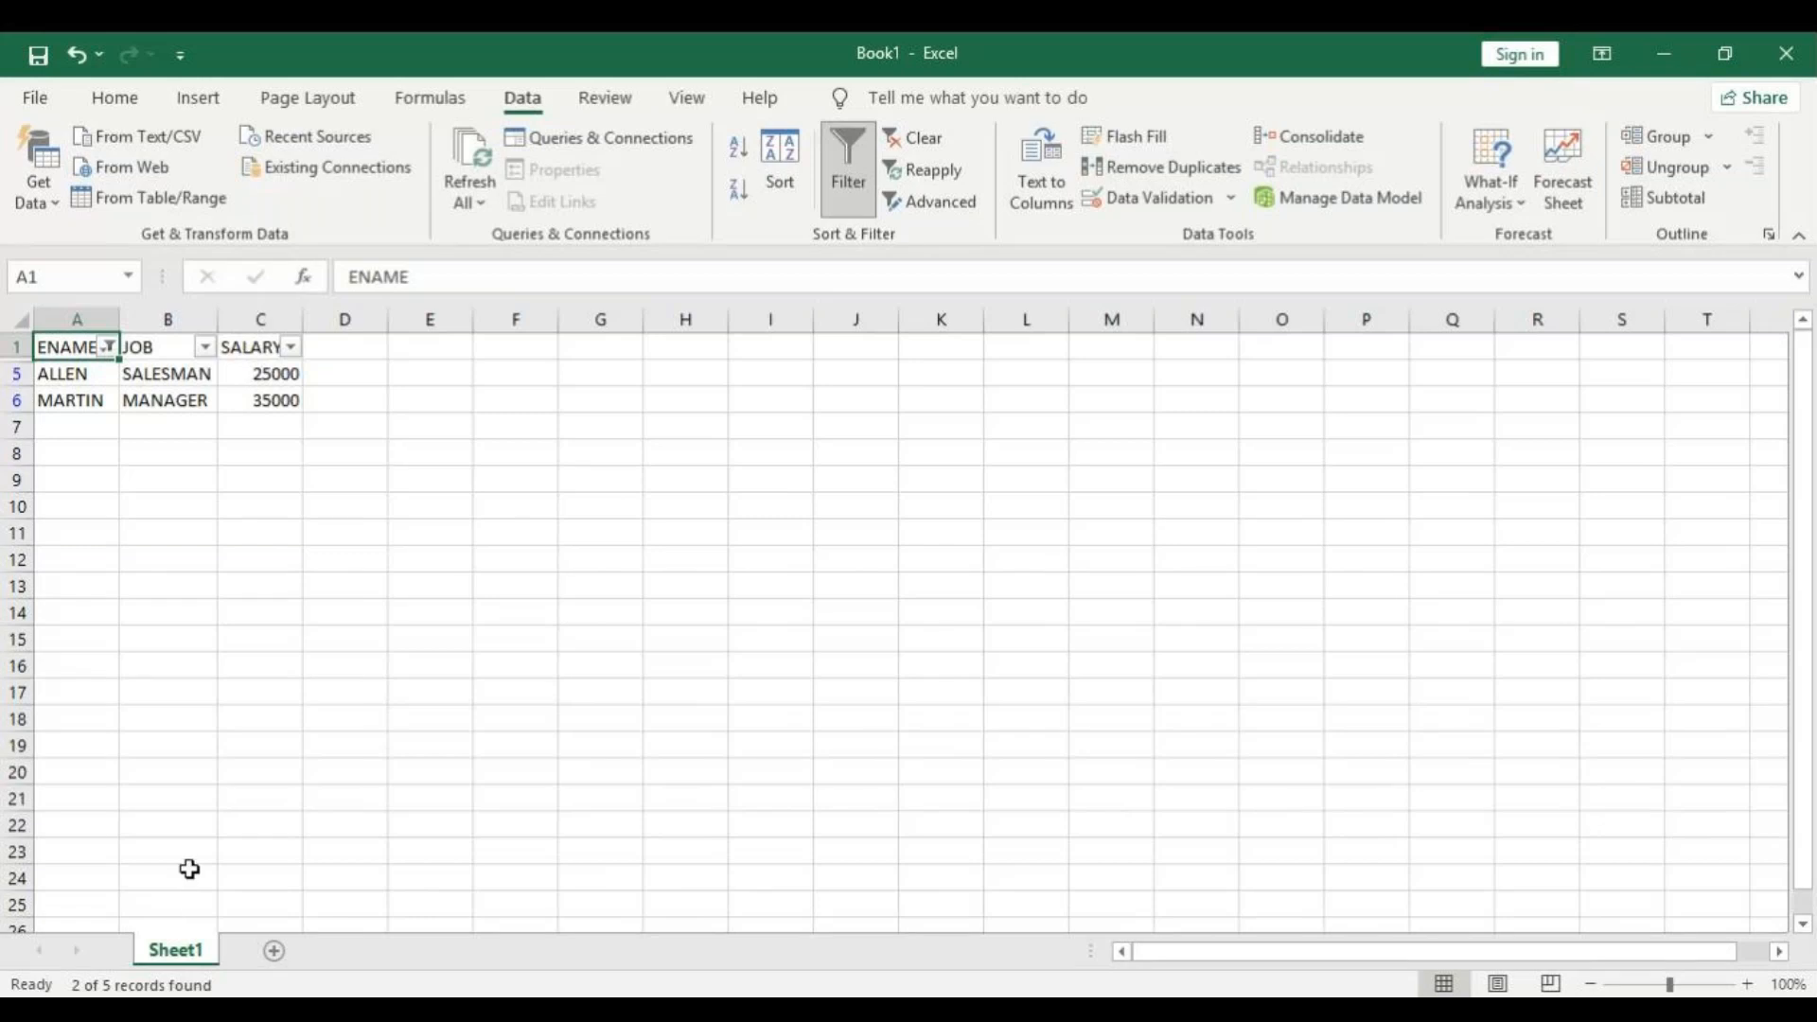
# Reselect all names in the ENAME filter to show every employee row.
pyautogui.click(109, 348)
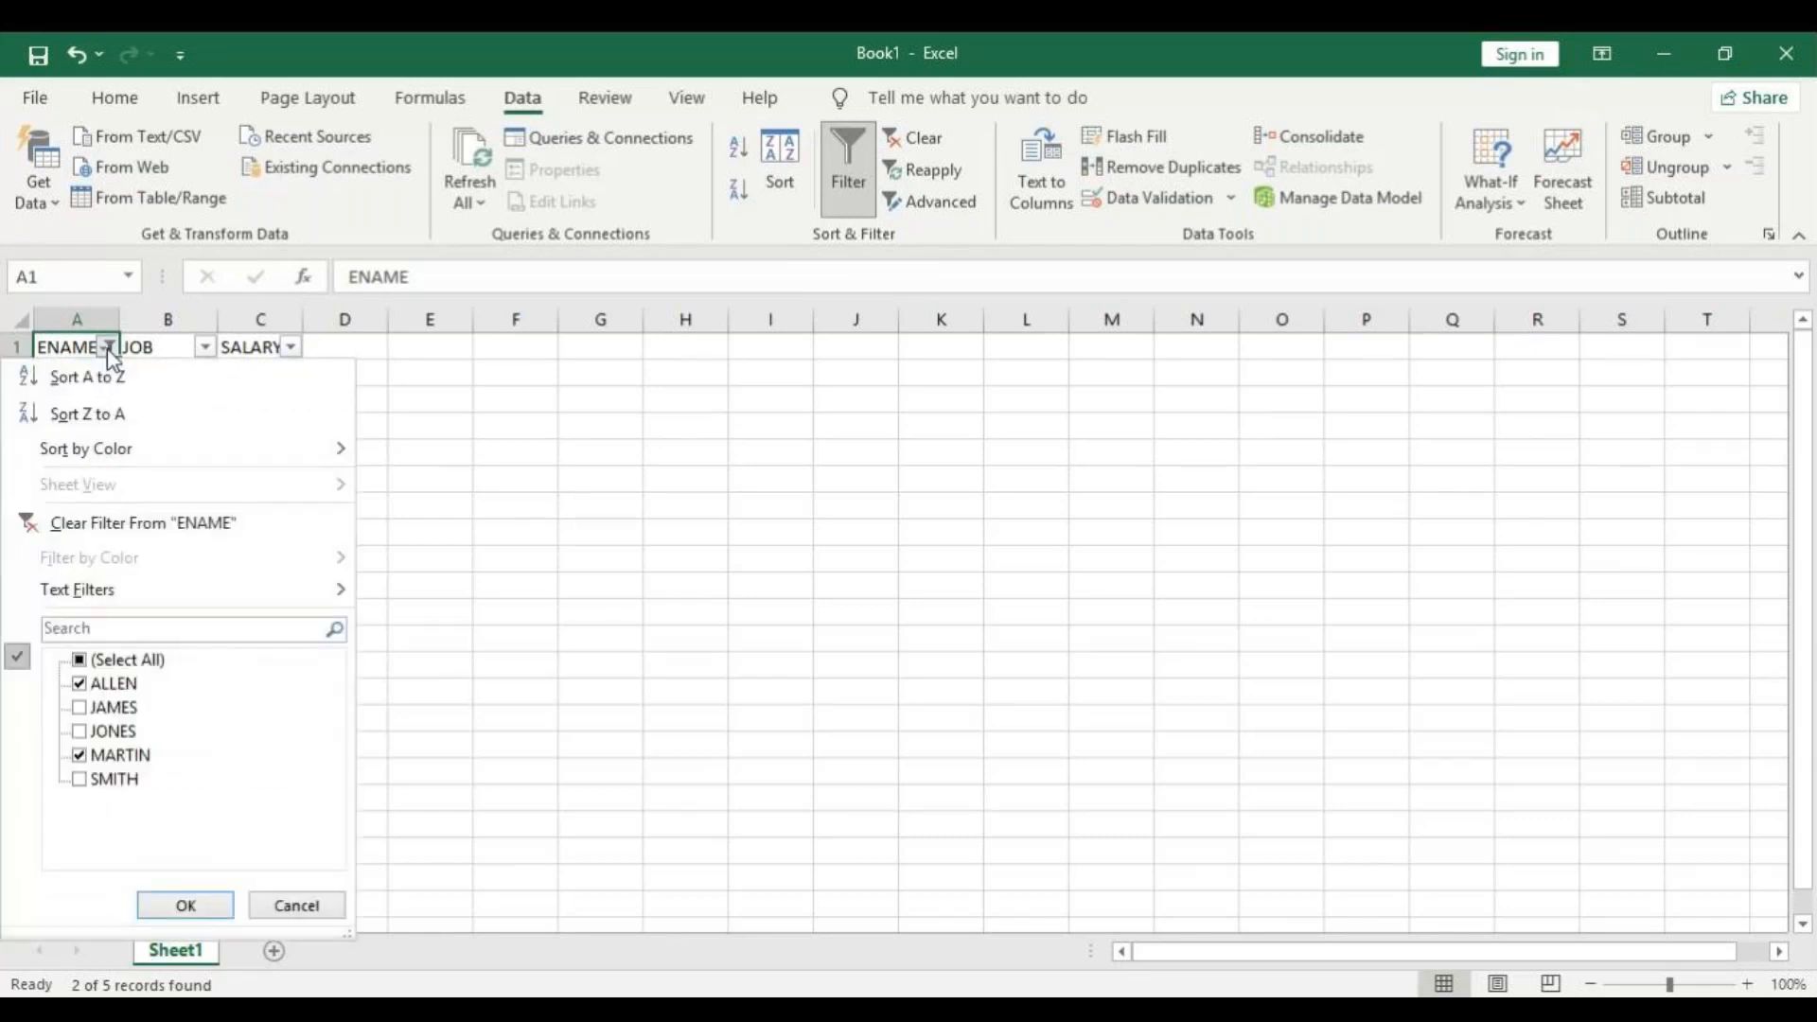
pyautogui.click(80, 660)
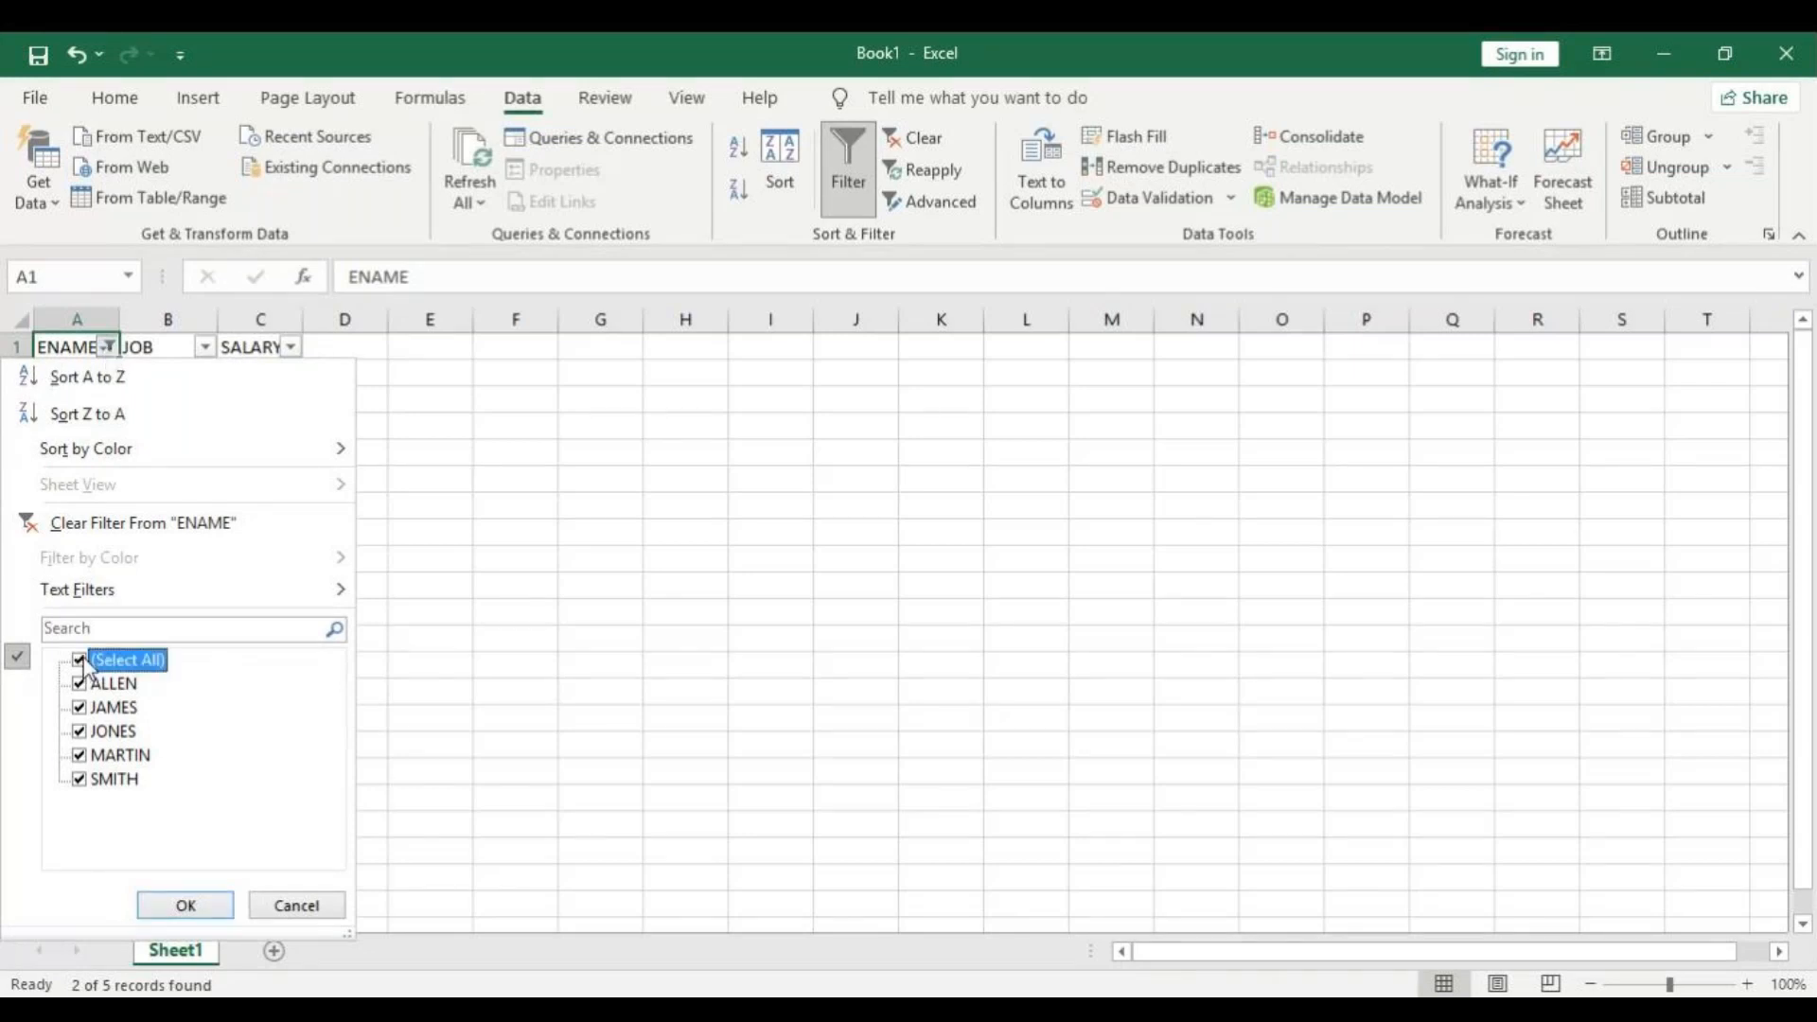
pyautogui.click(186, 905)
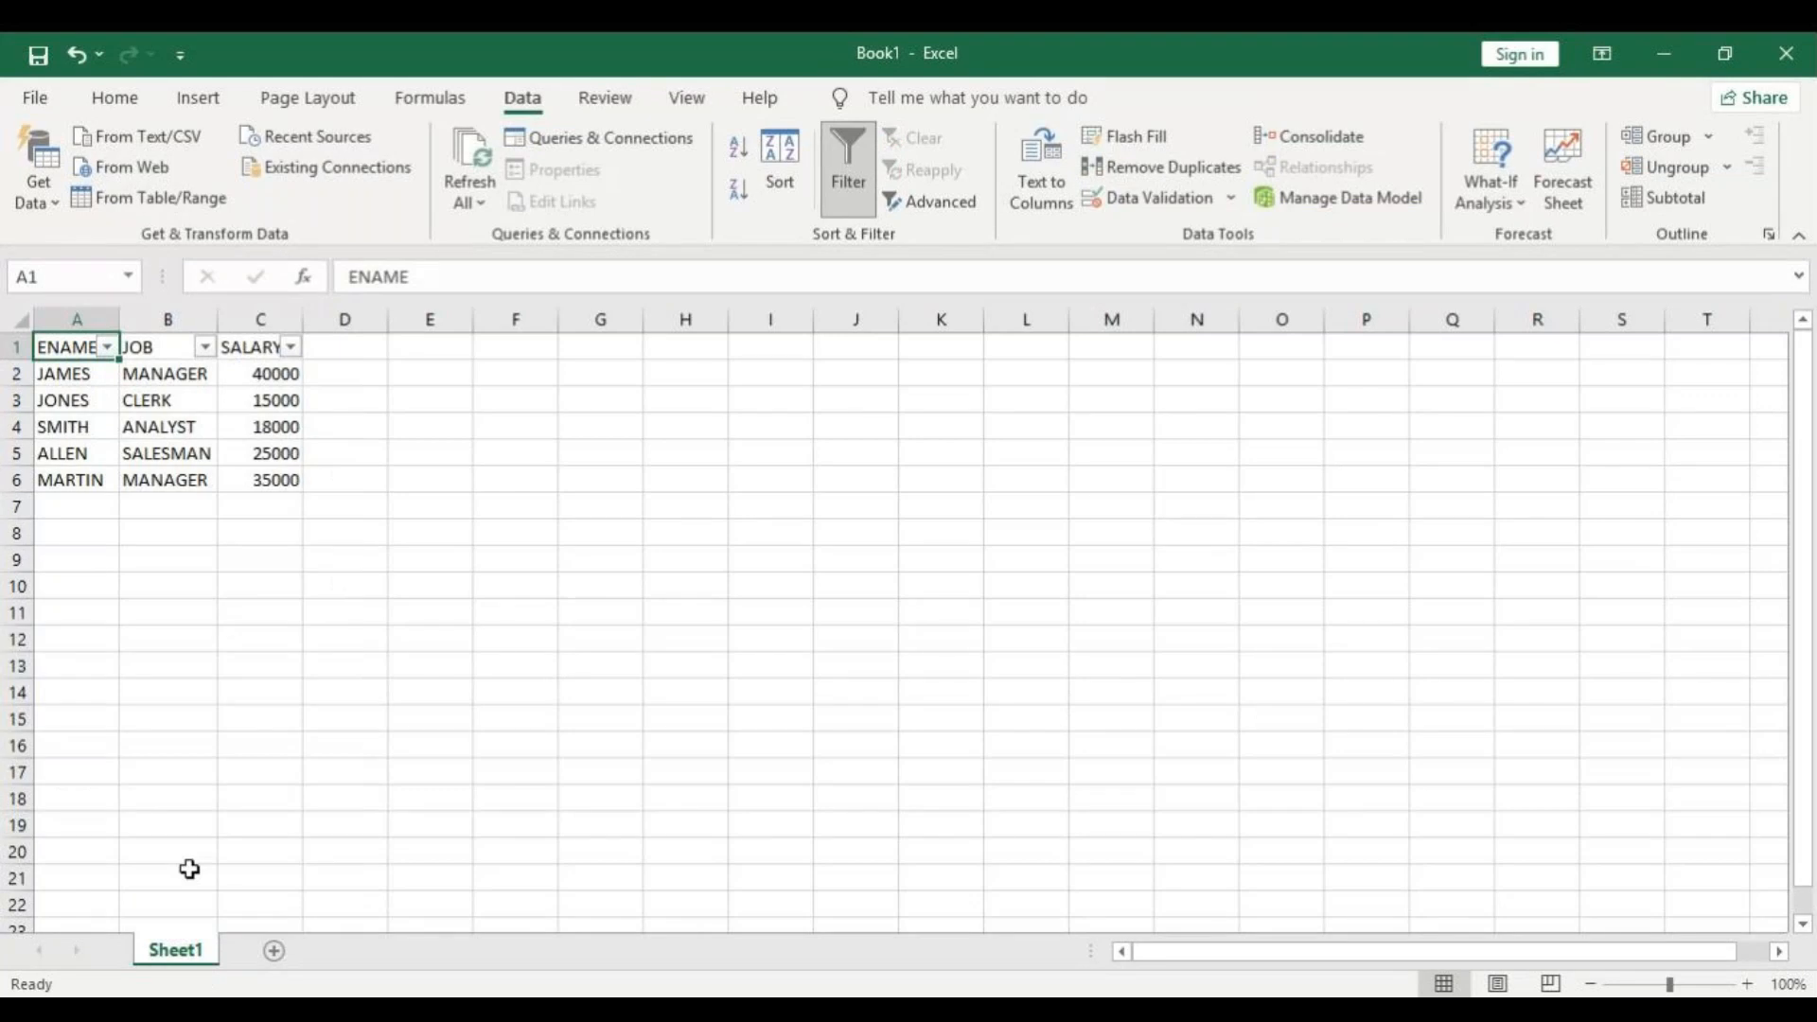
# Apply an Equals text filter on the ENAME column, choosing the employee name from cell A3.
pyautogui.click(107, 348)
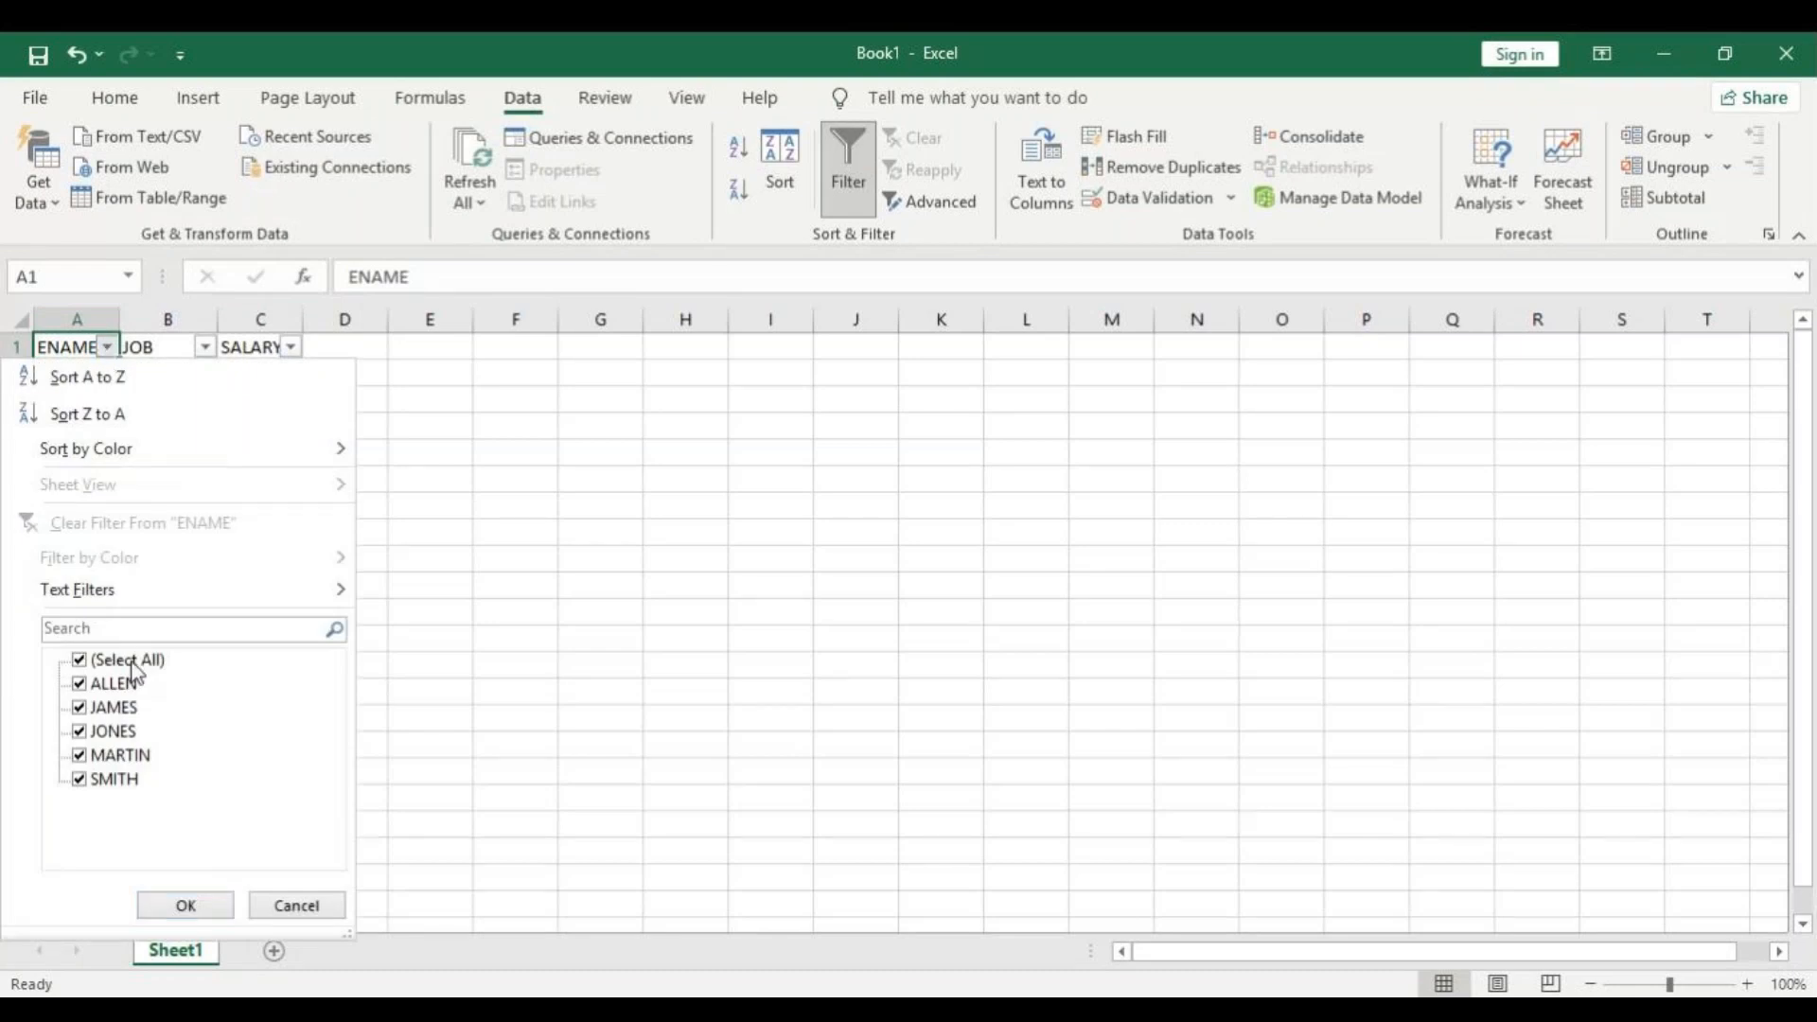
pyautogui.moveTo(136, 599)
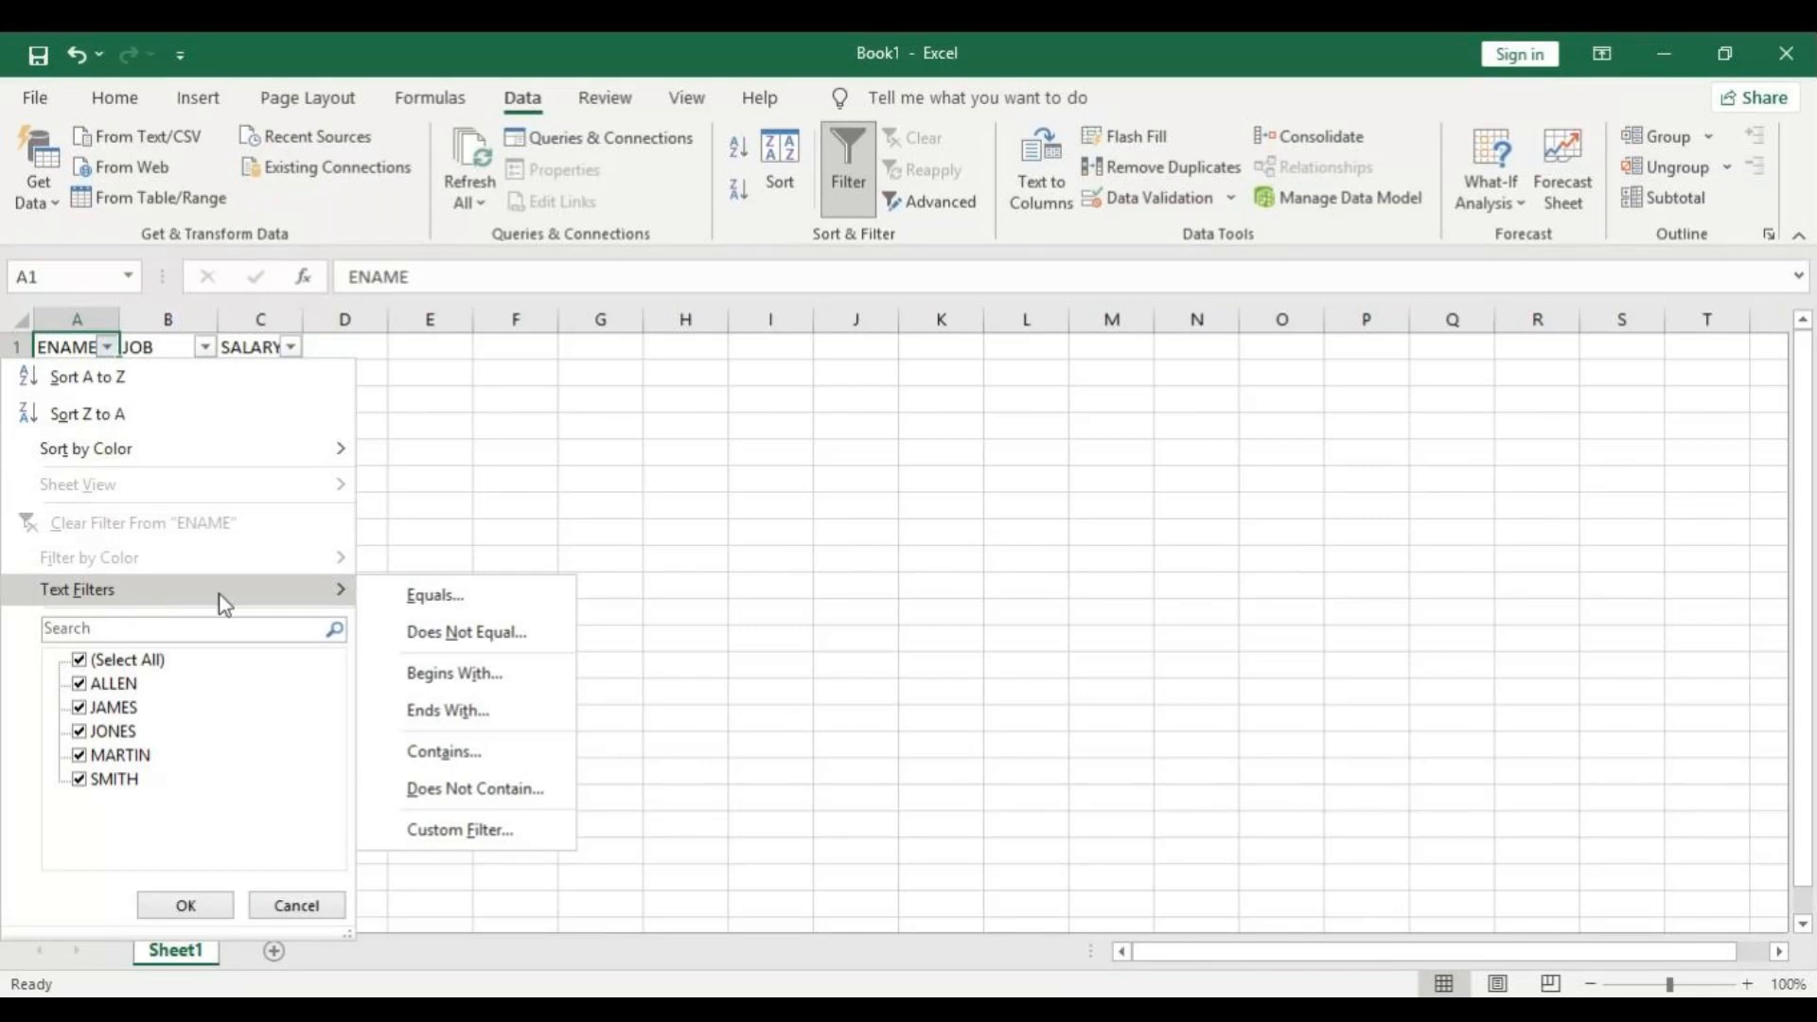
pyautogui.click(435, 596)
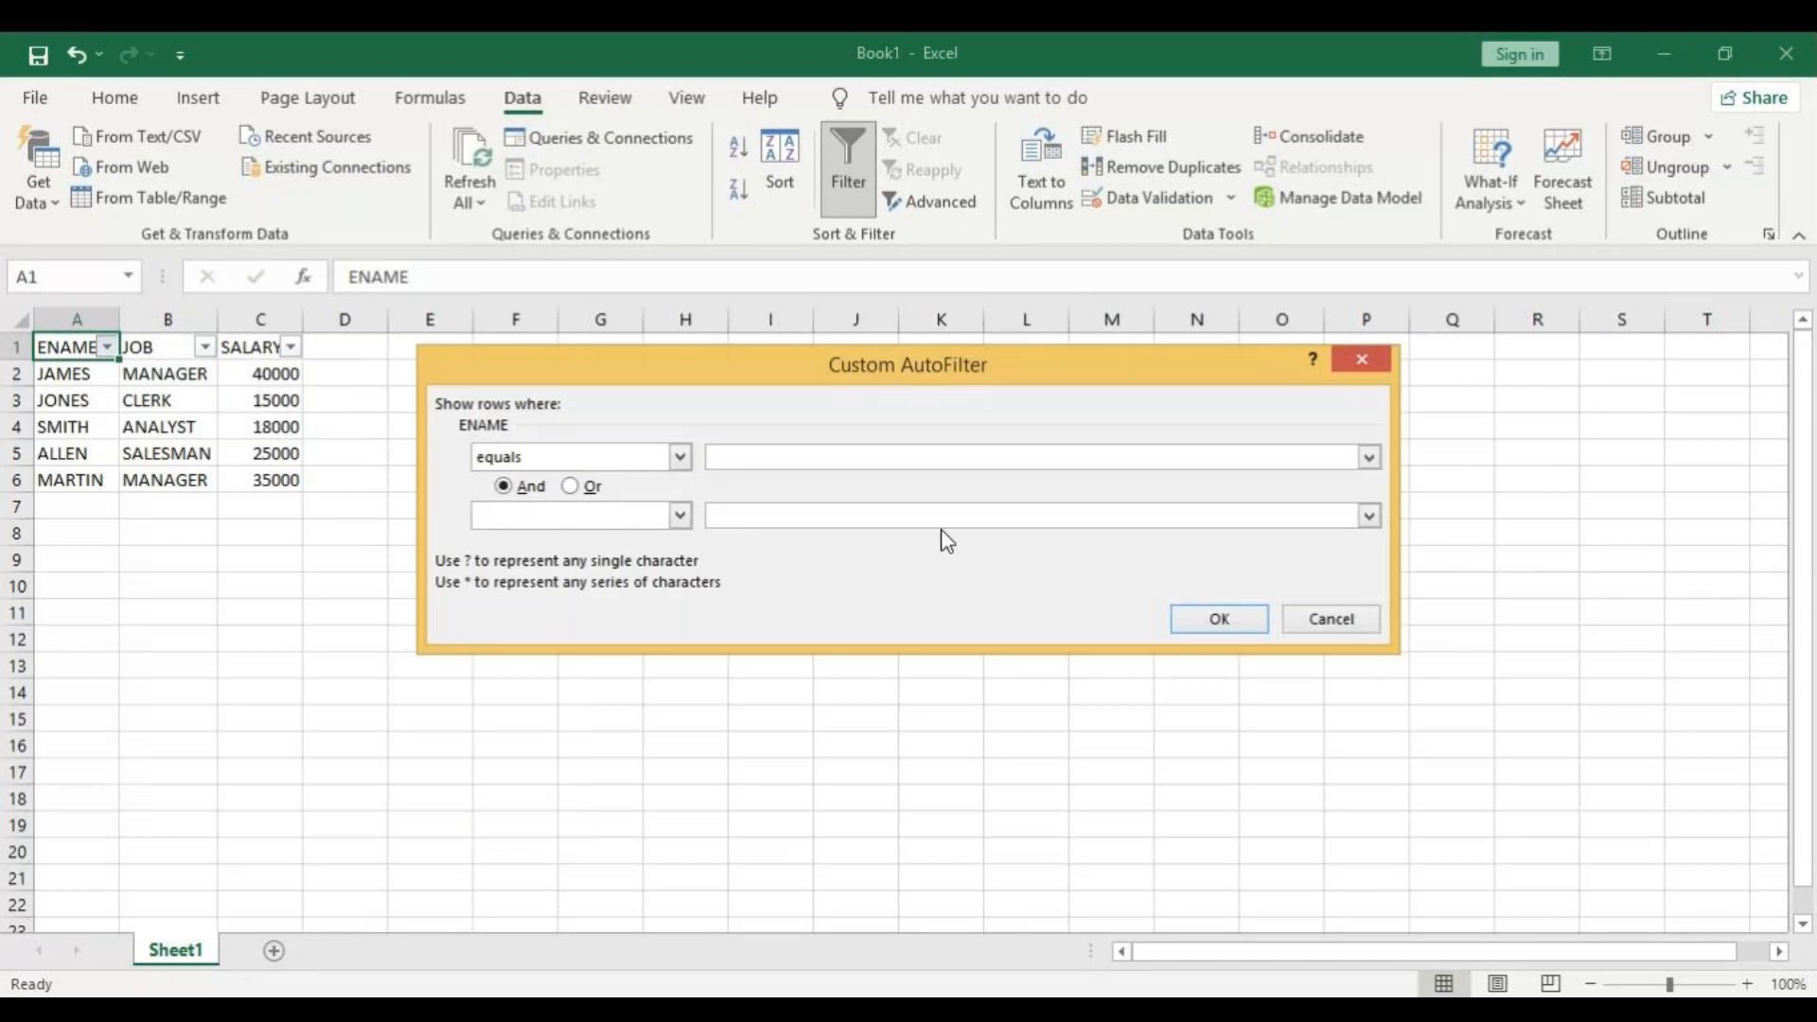
pyautogui.click(1368, 457)
pyautogui.click(740, 516)
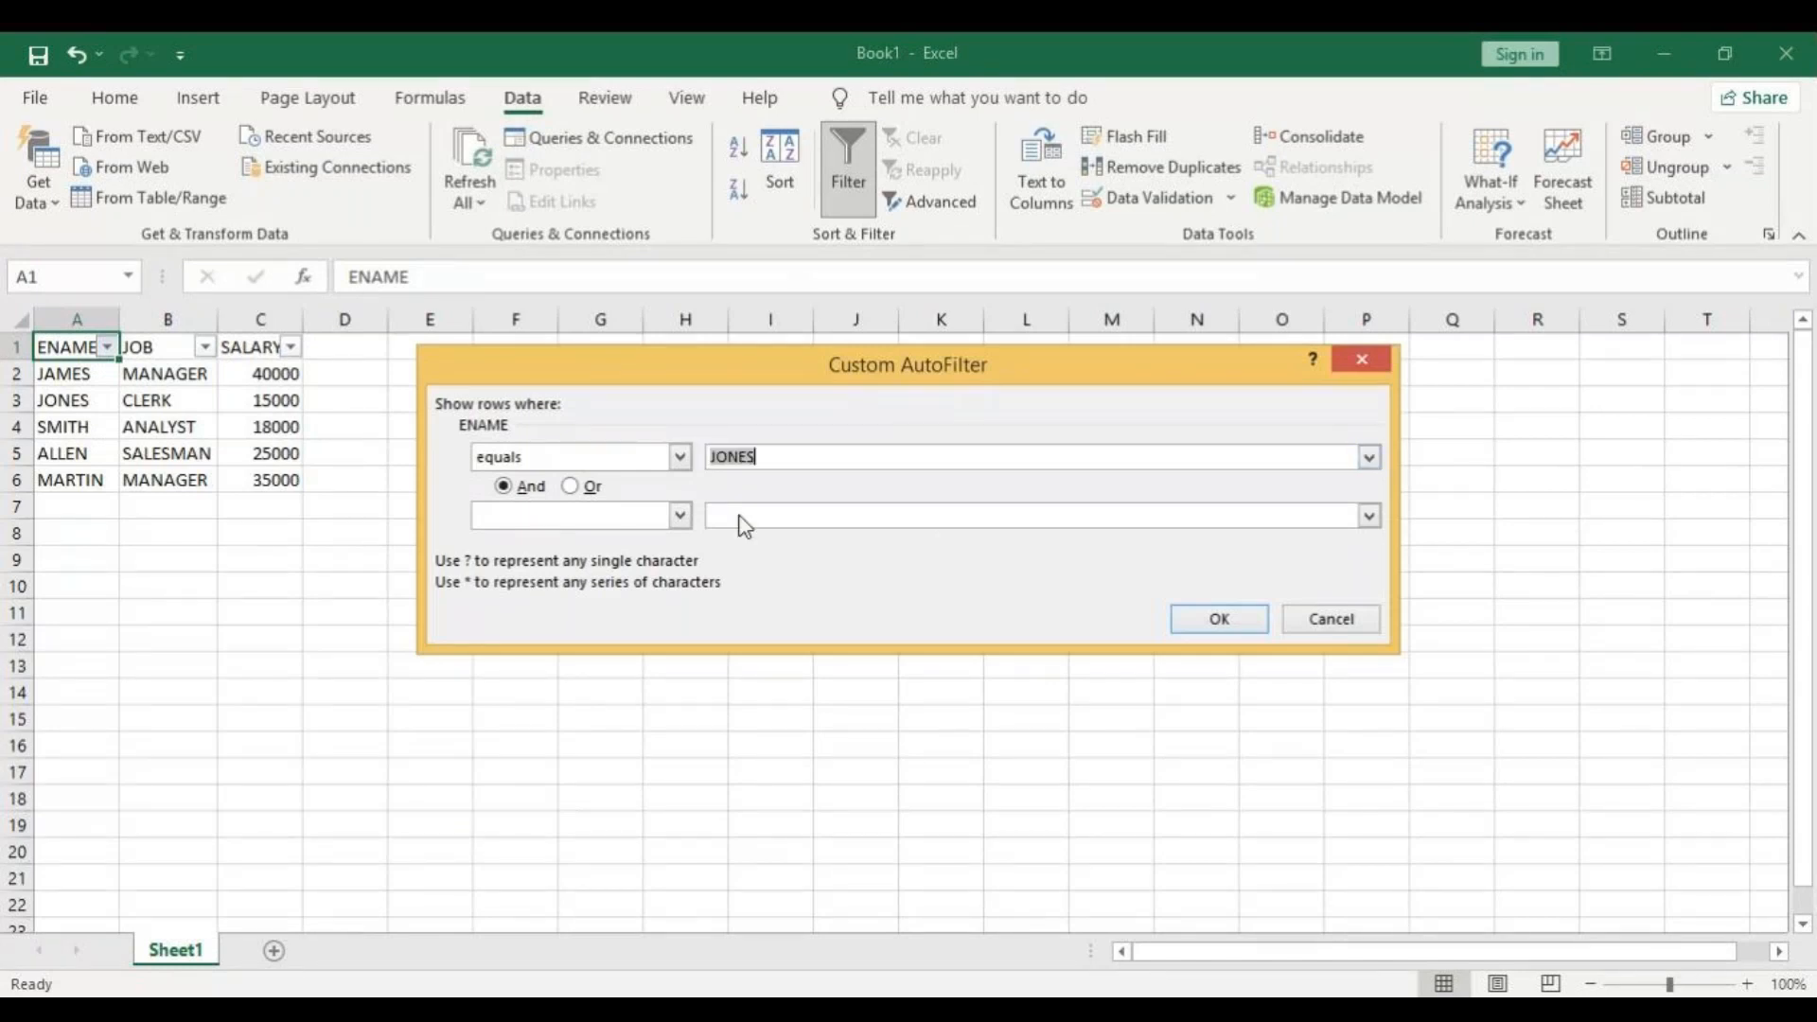
pyautogui.click(1220, 620)
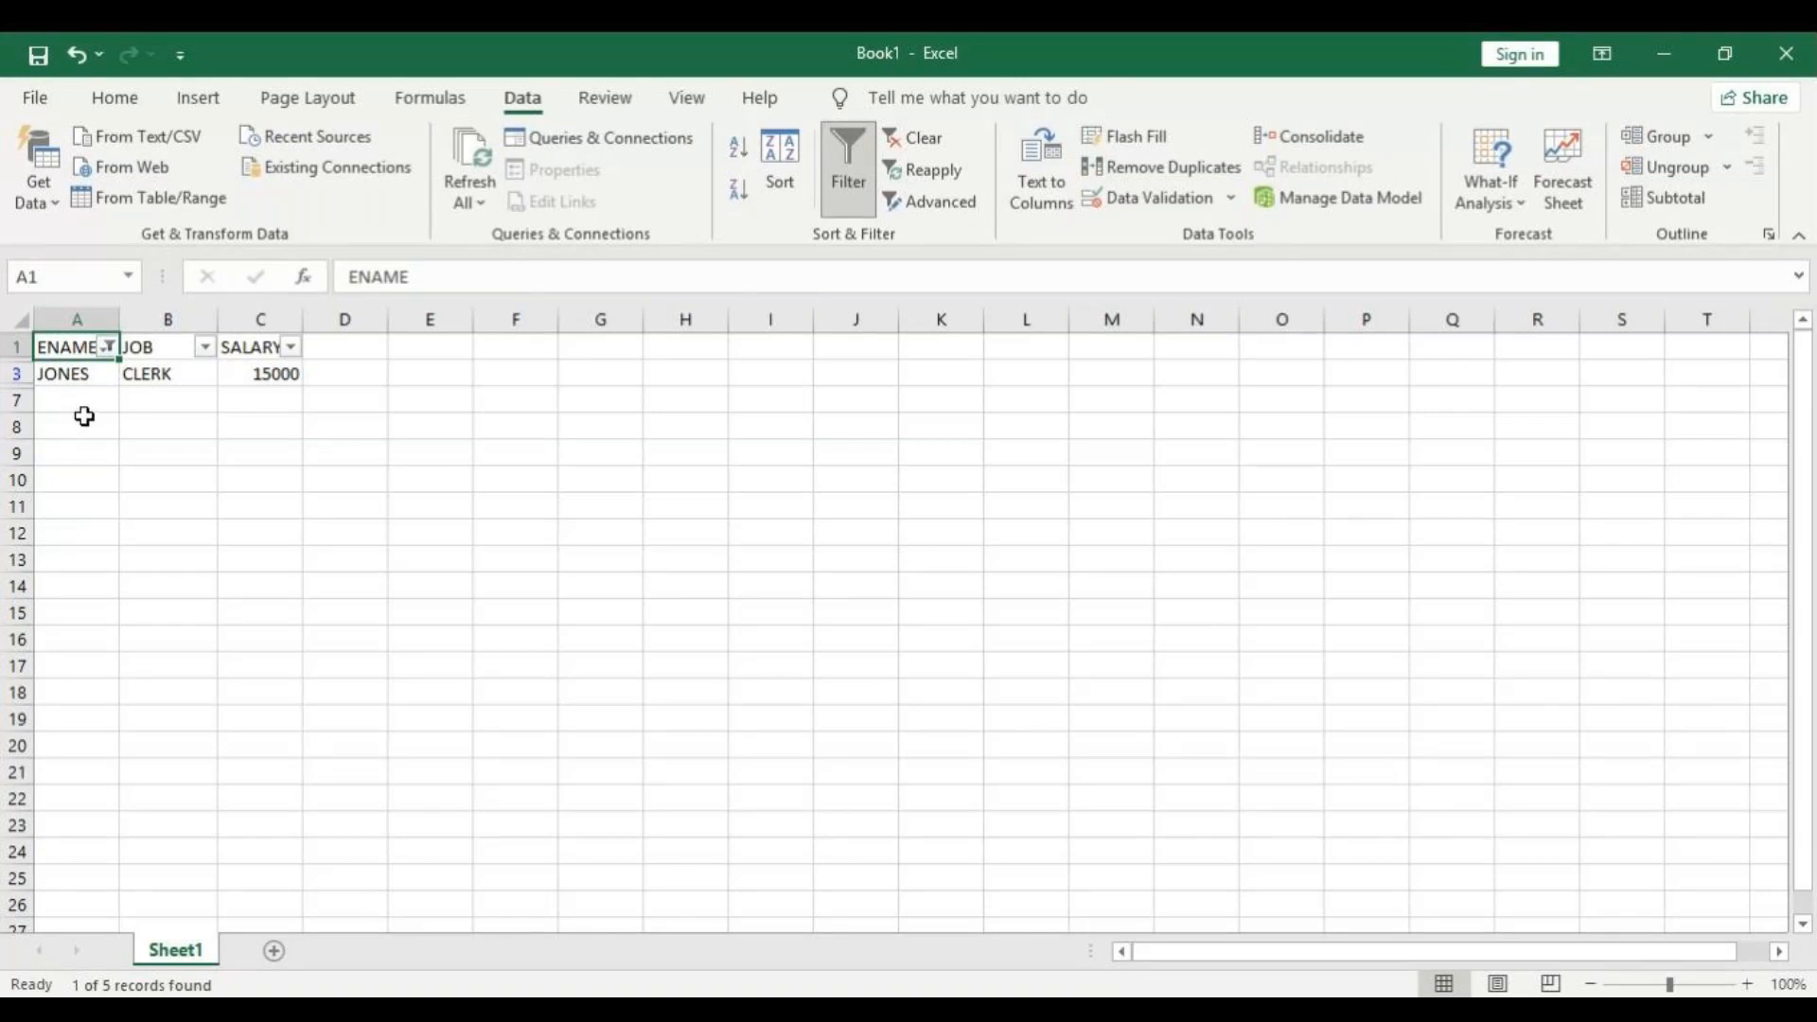
# Apply a Does Not Equal text filter on the ENAME column, choosing the employee name from cell A2.
pyautogui.click(109, 346)
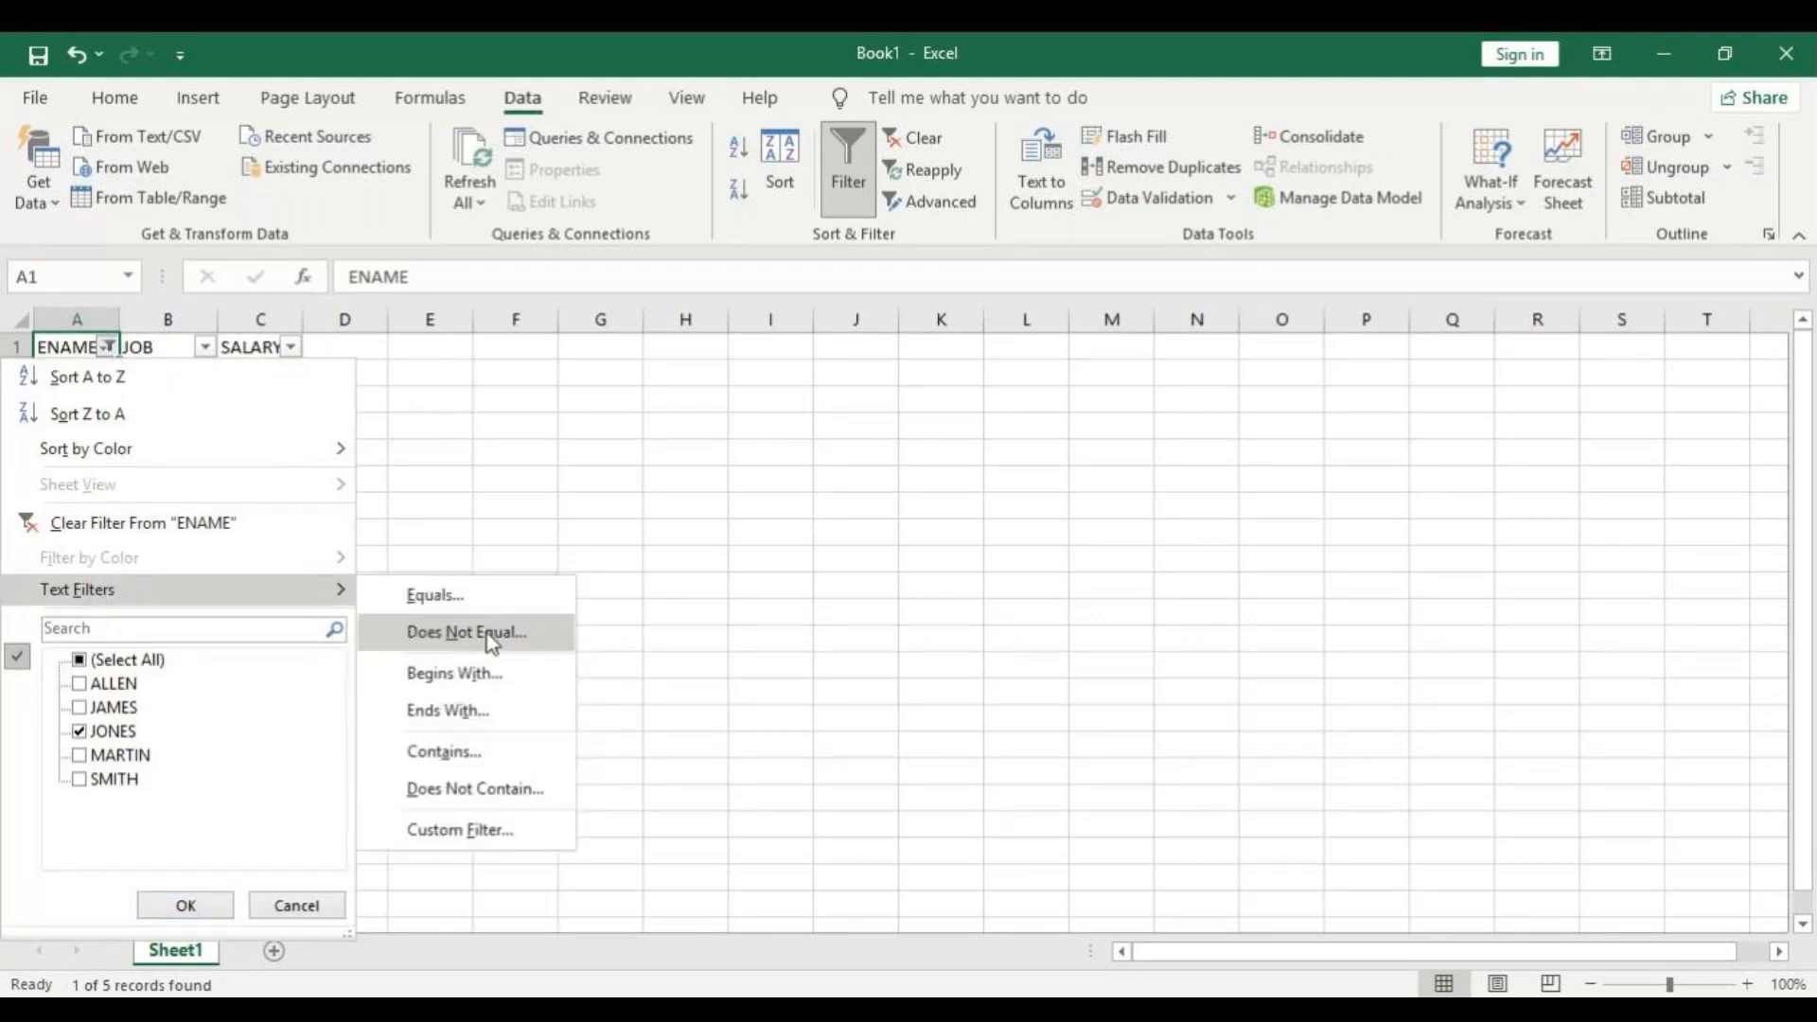
pyautogui.click(486, 633)
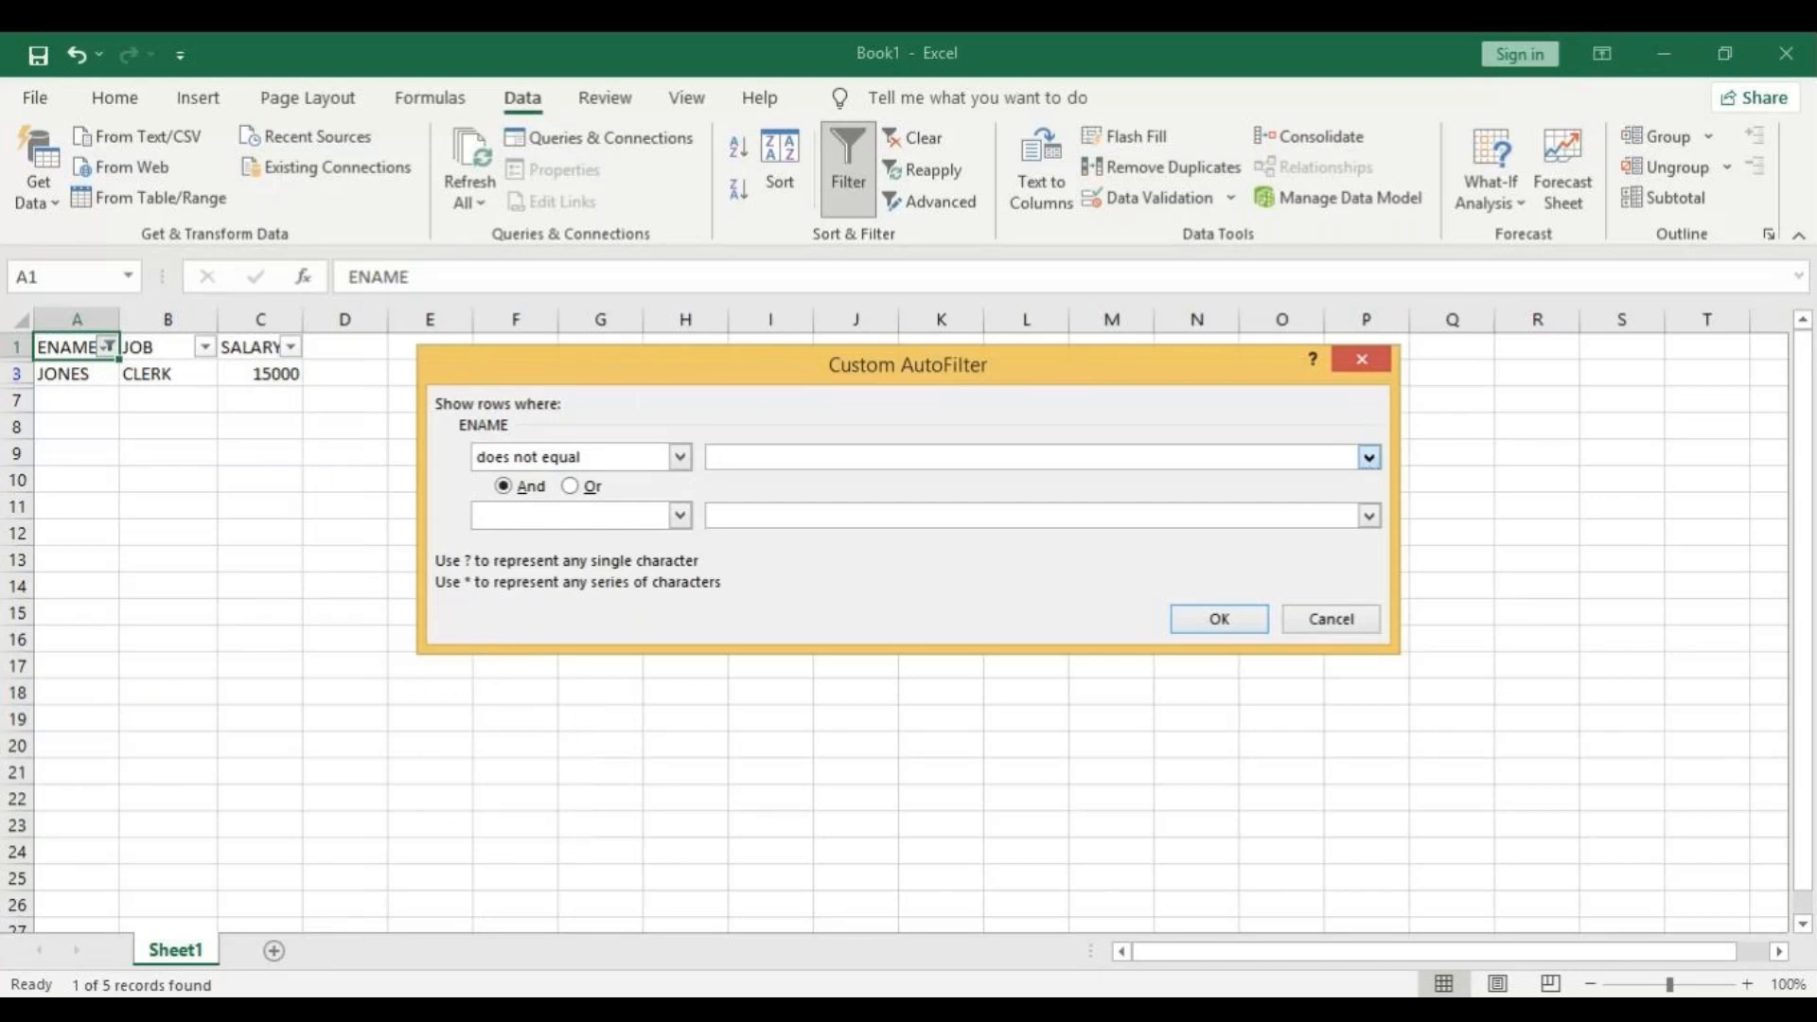
pyautogui.click(1368, 457)
pyautogui.click(811, 515)
pyautogui.click(1255, 624)
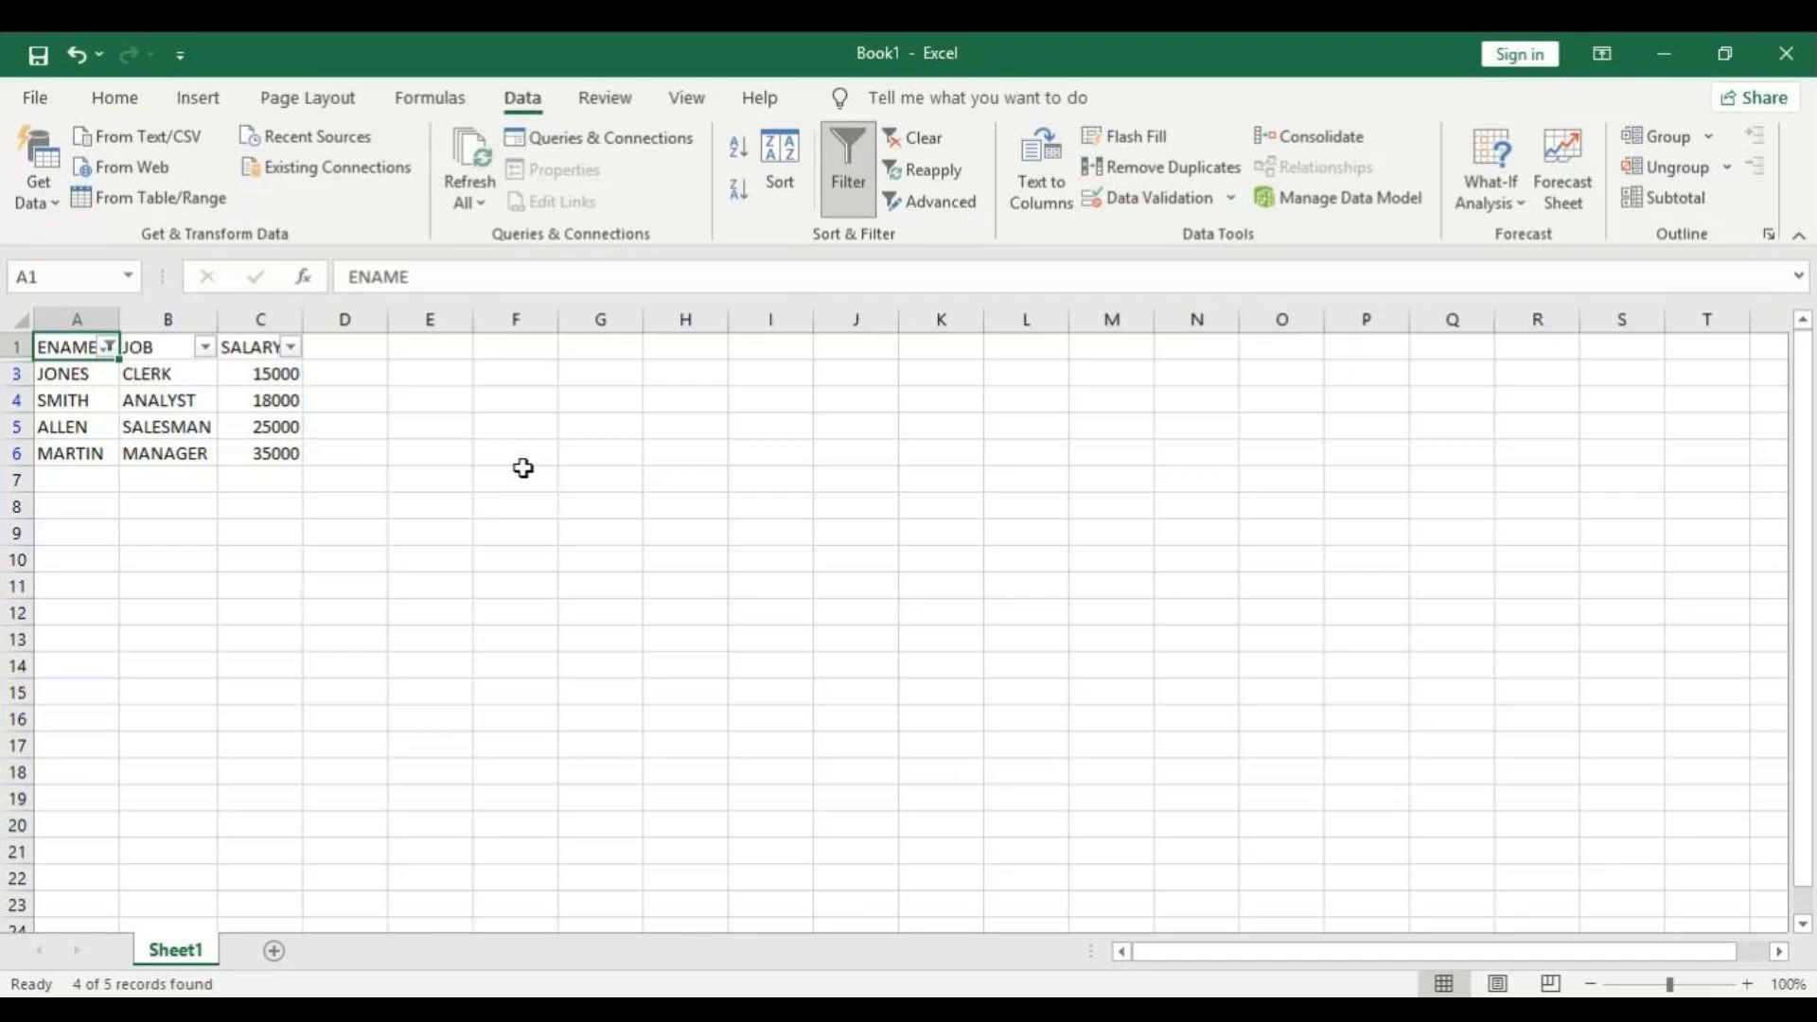
# Apply a Begins With text filter on the ENAME column using the letter J.
pyautogui.click(109, 346)
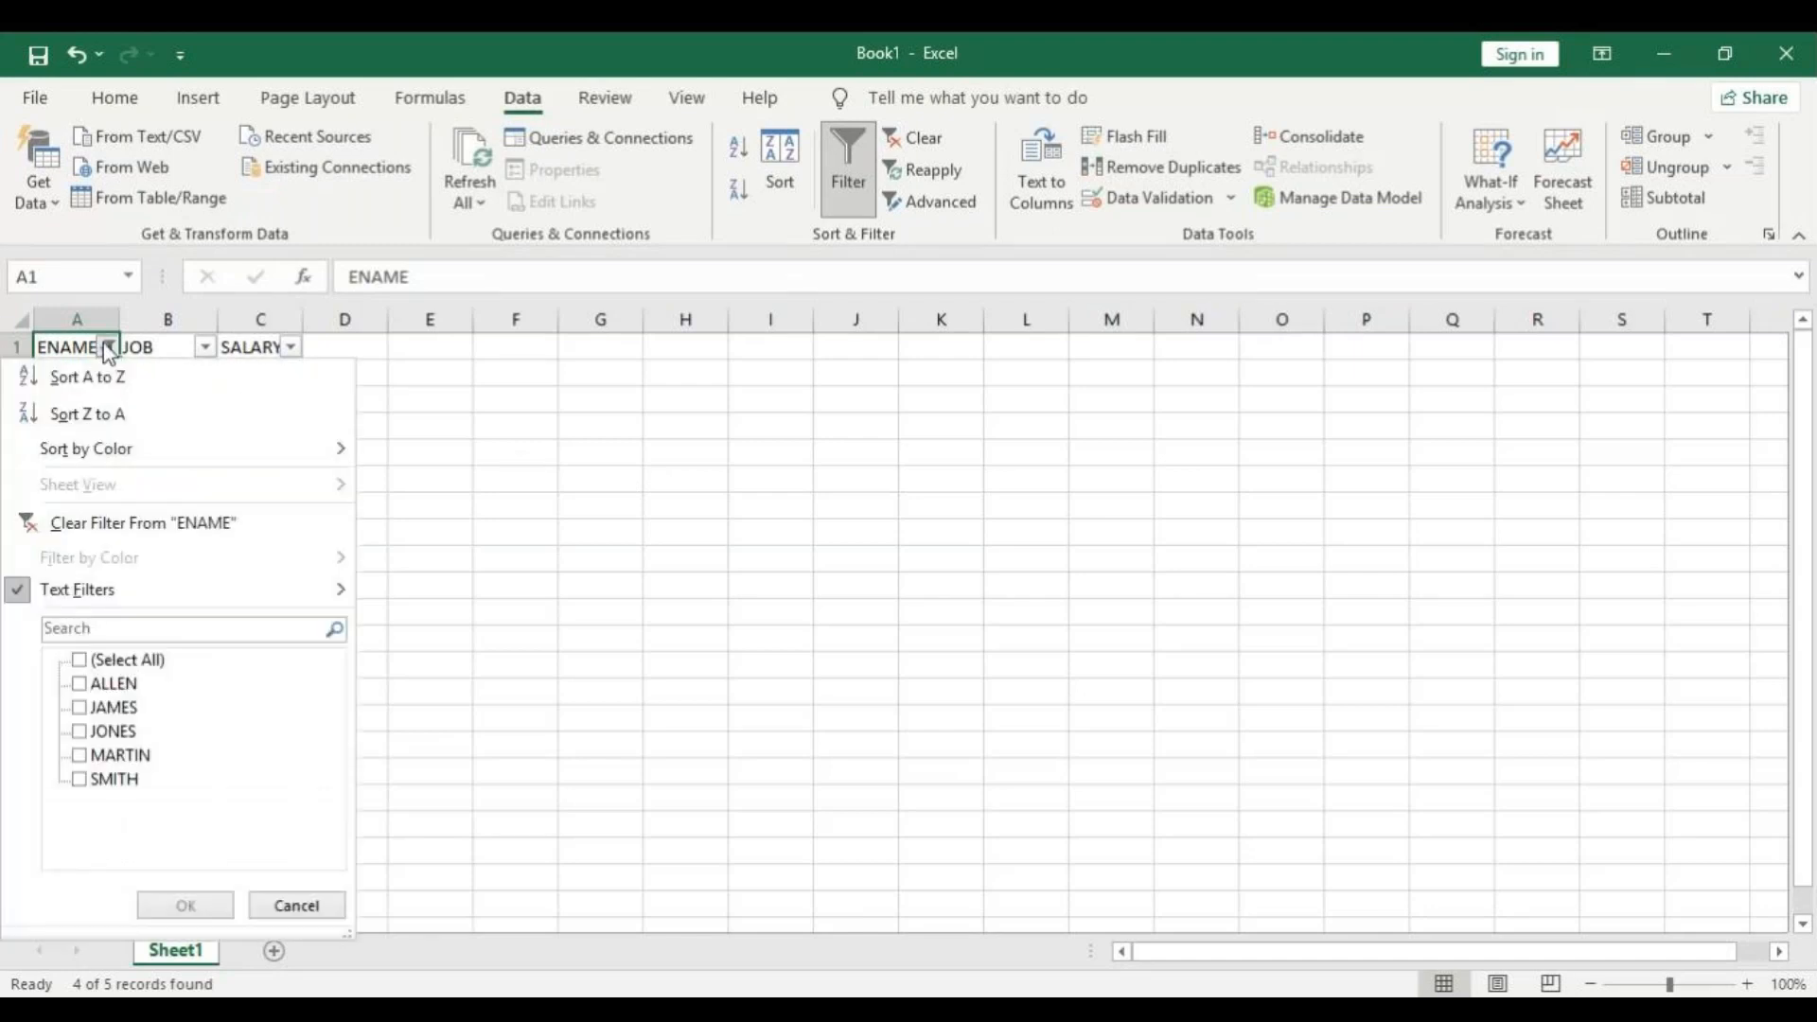
pyautogui.moveTo(111, 605)
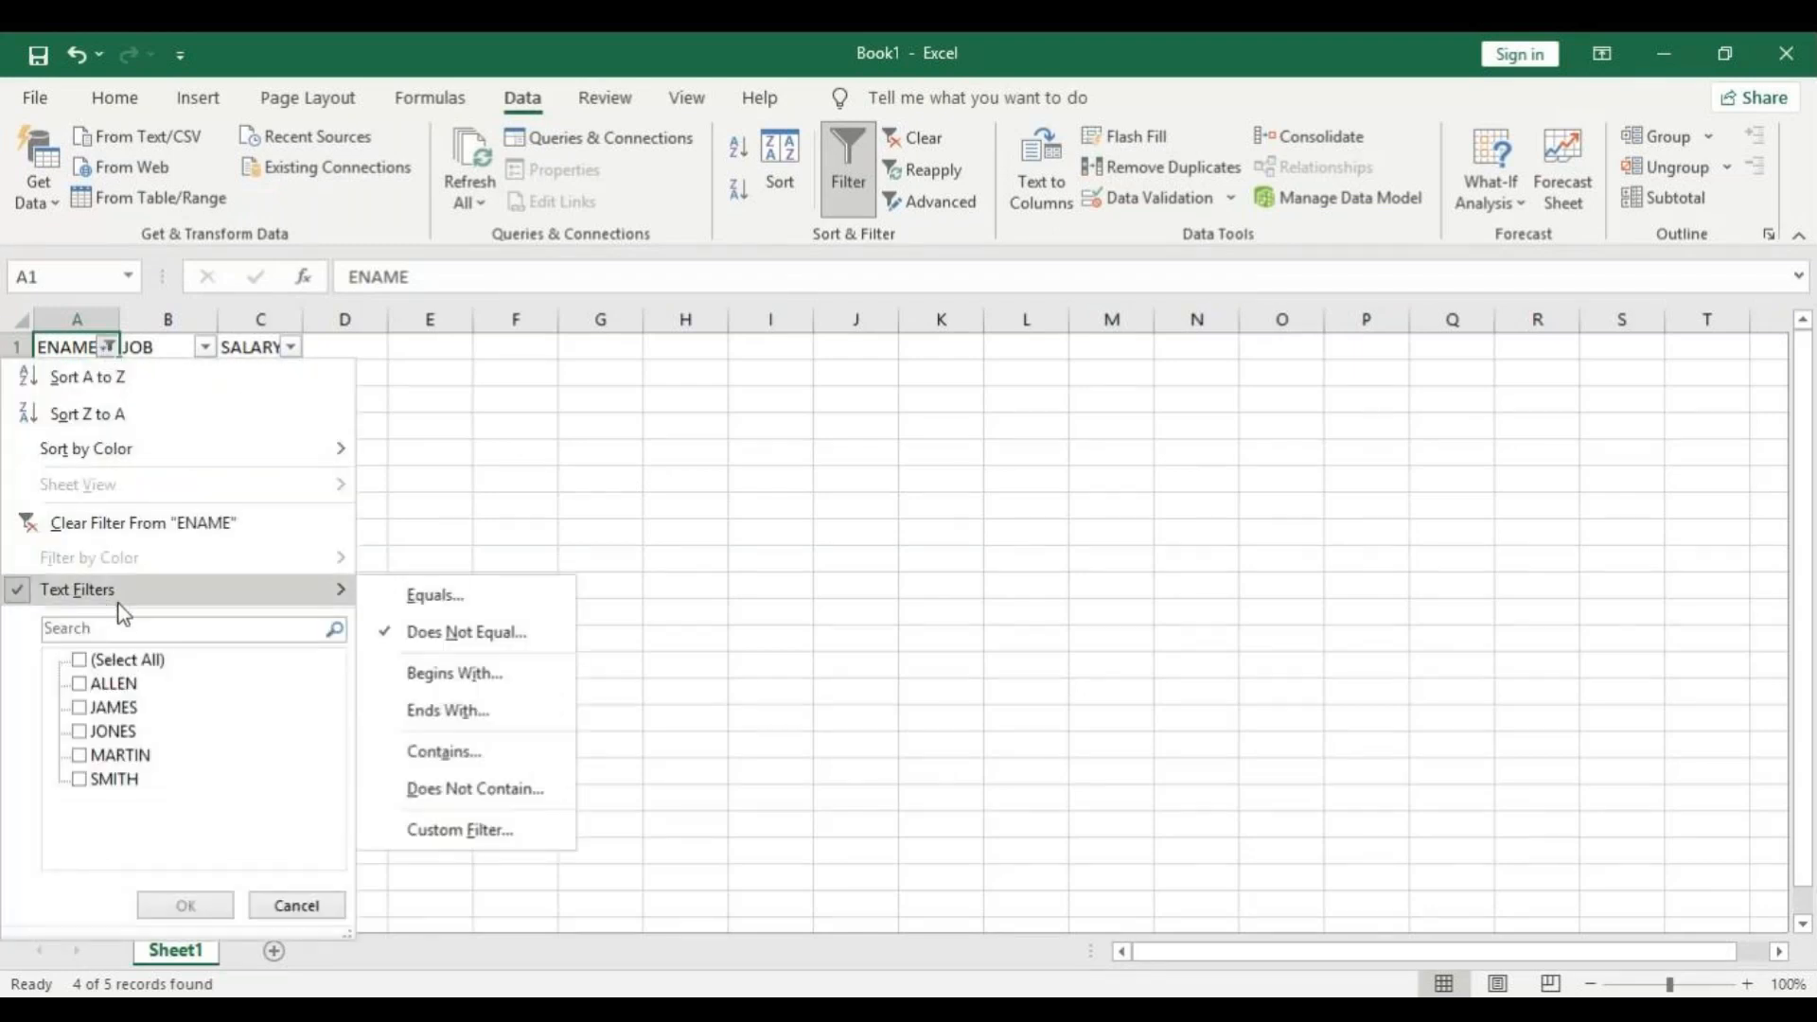
pyautogui.click(473, 678)
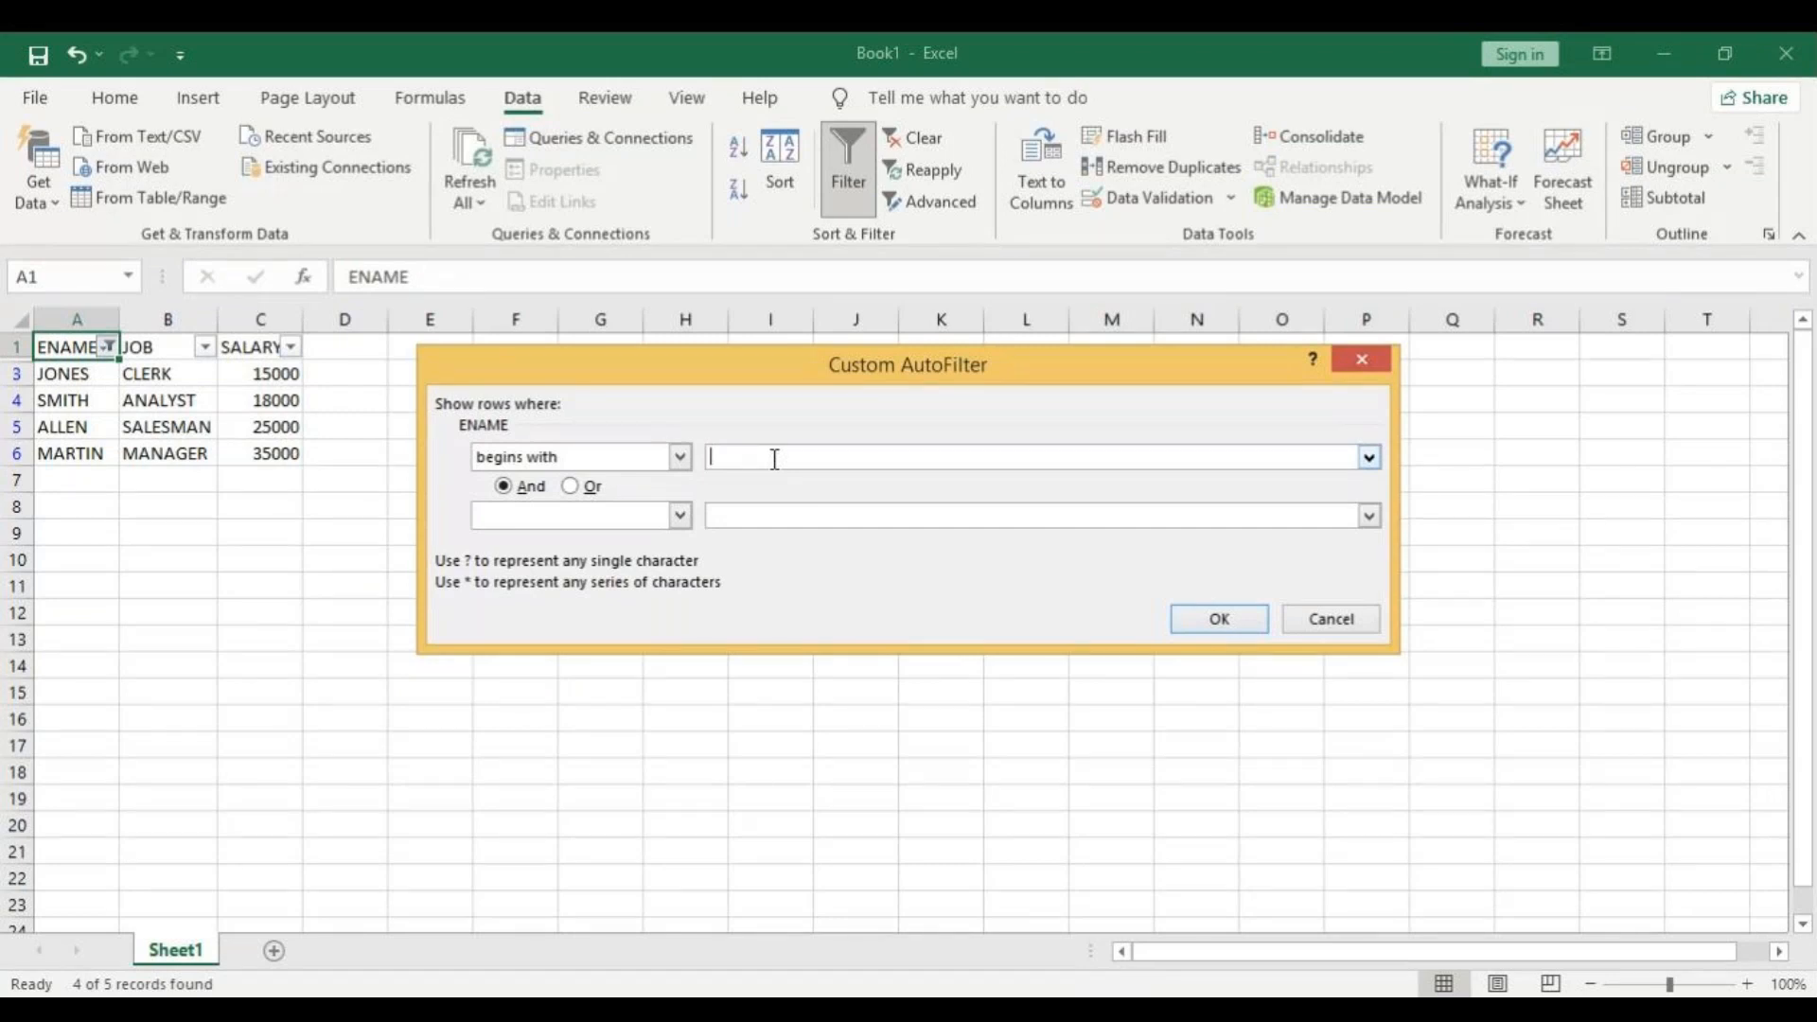
pyautogui.write('J')
pyautogui.click(1244, 626)
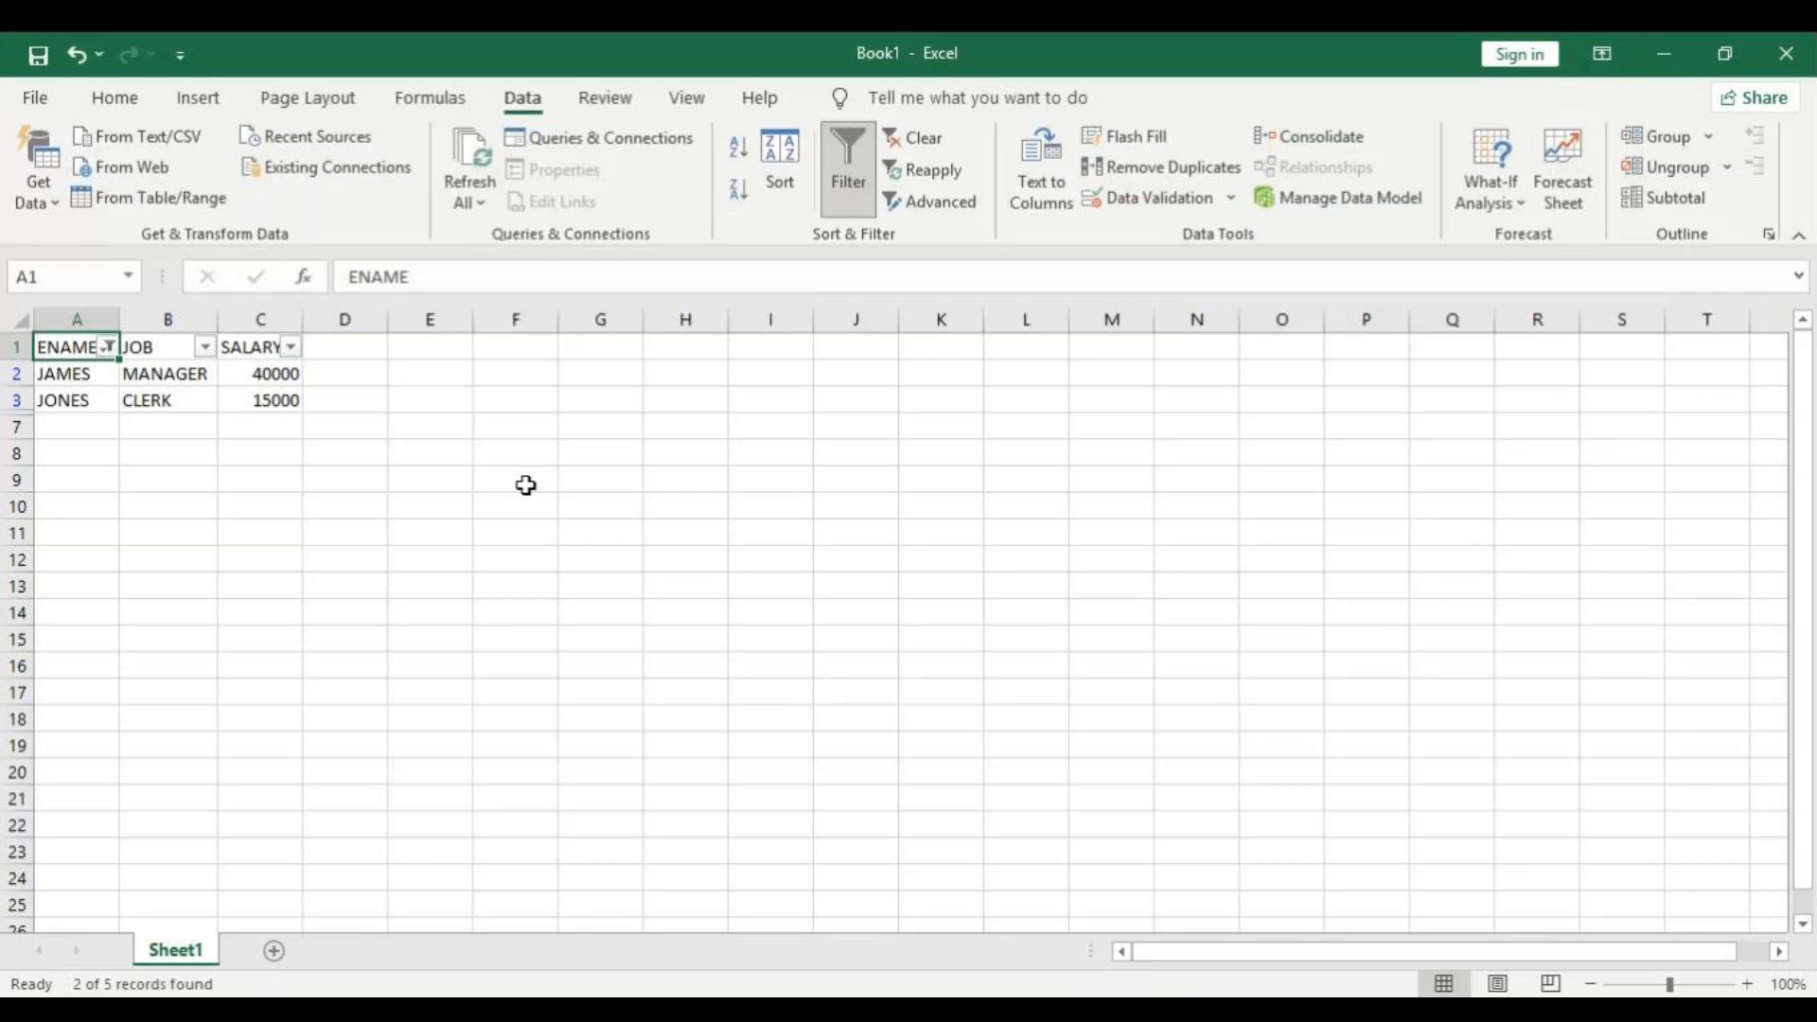
# Apply an Ends With text filter on the ENAME column using the letter N.
pyautogui.click(110, 348)
pyautogui.moveTo(89, 588)
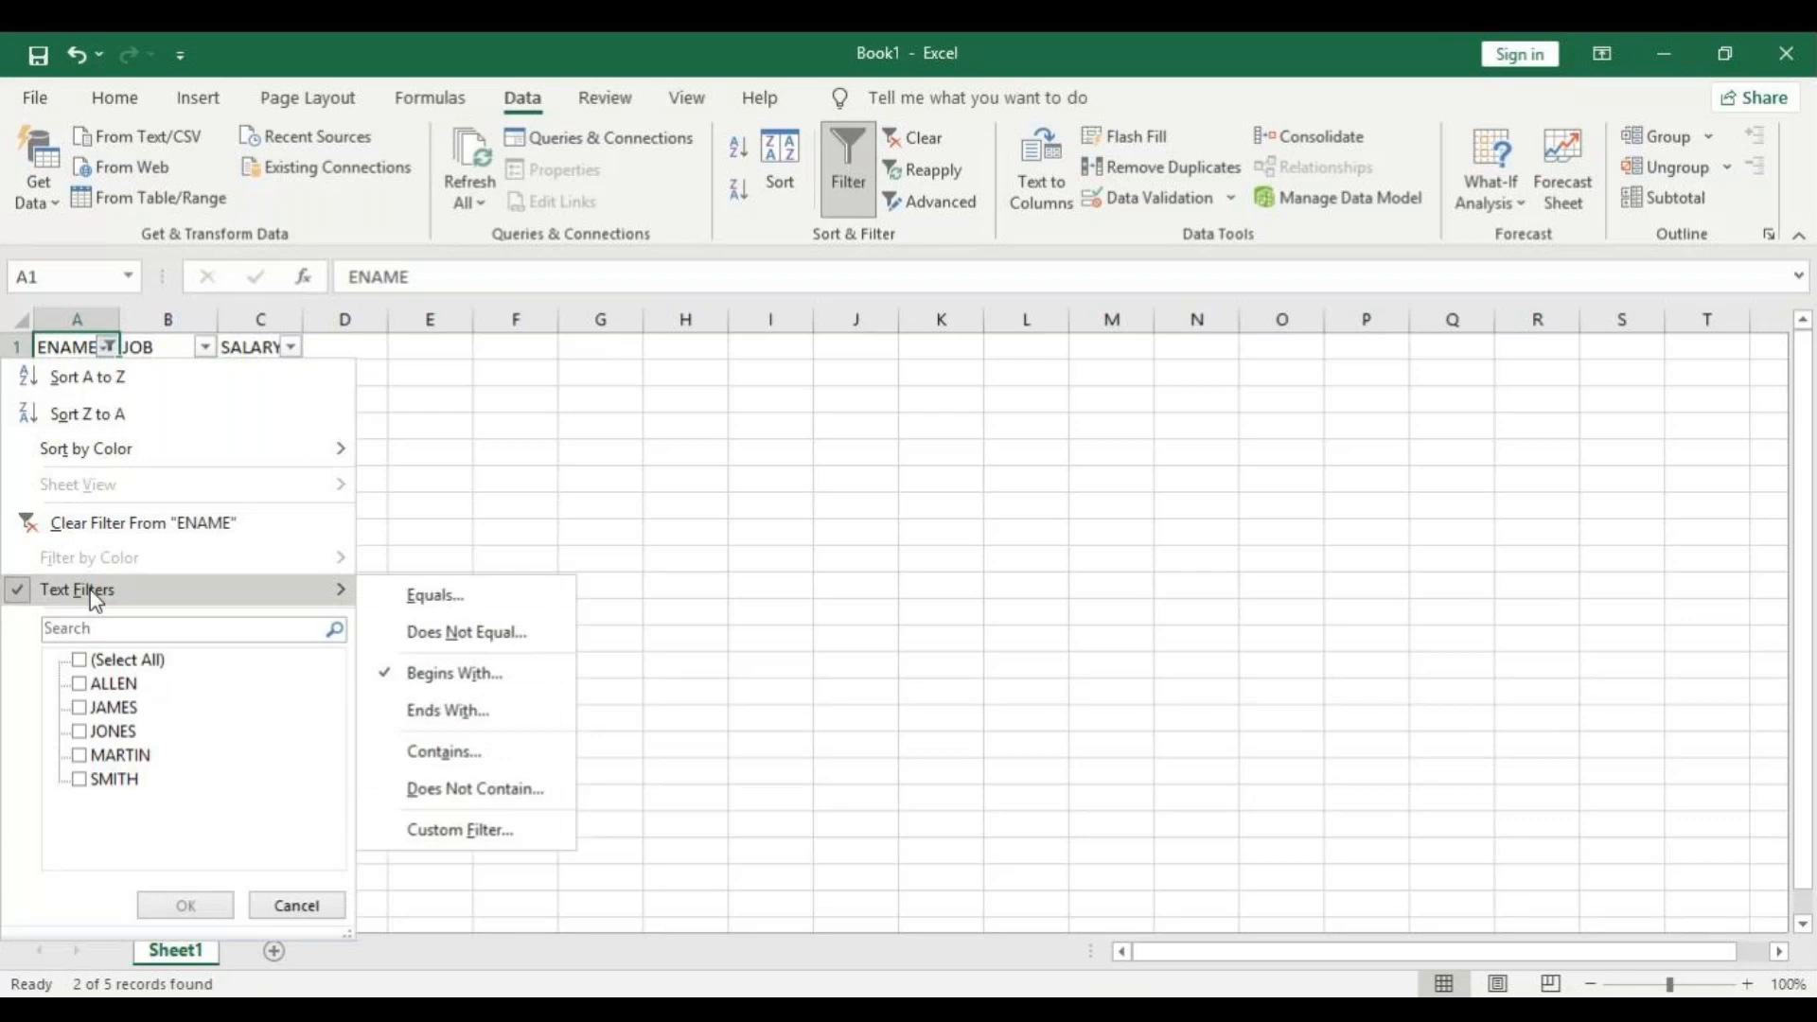
pyautogui.click(474, 713)
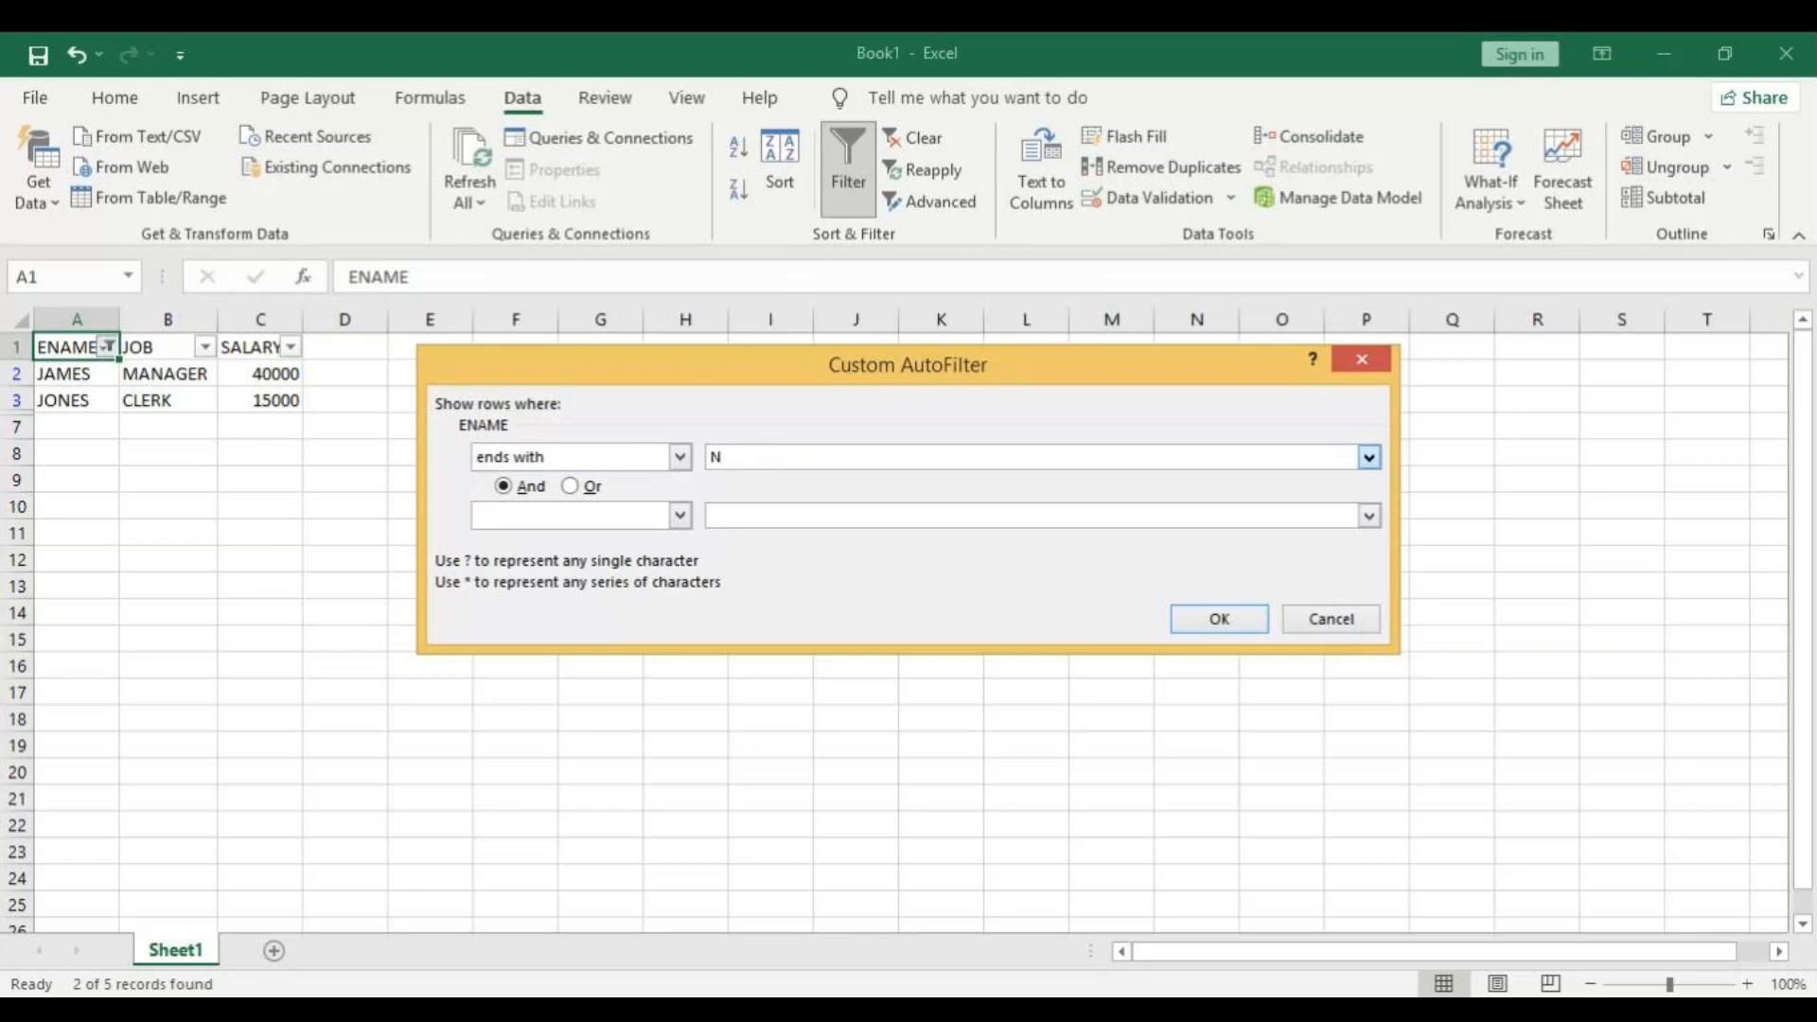
pyautogui.click(1230, 622)
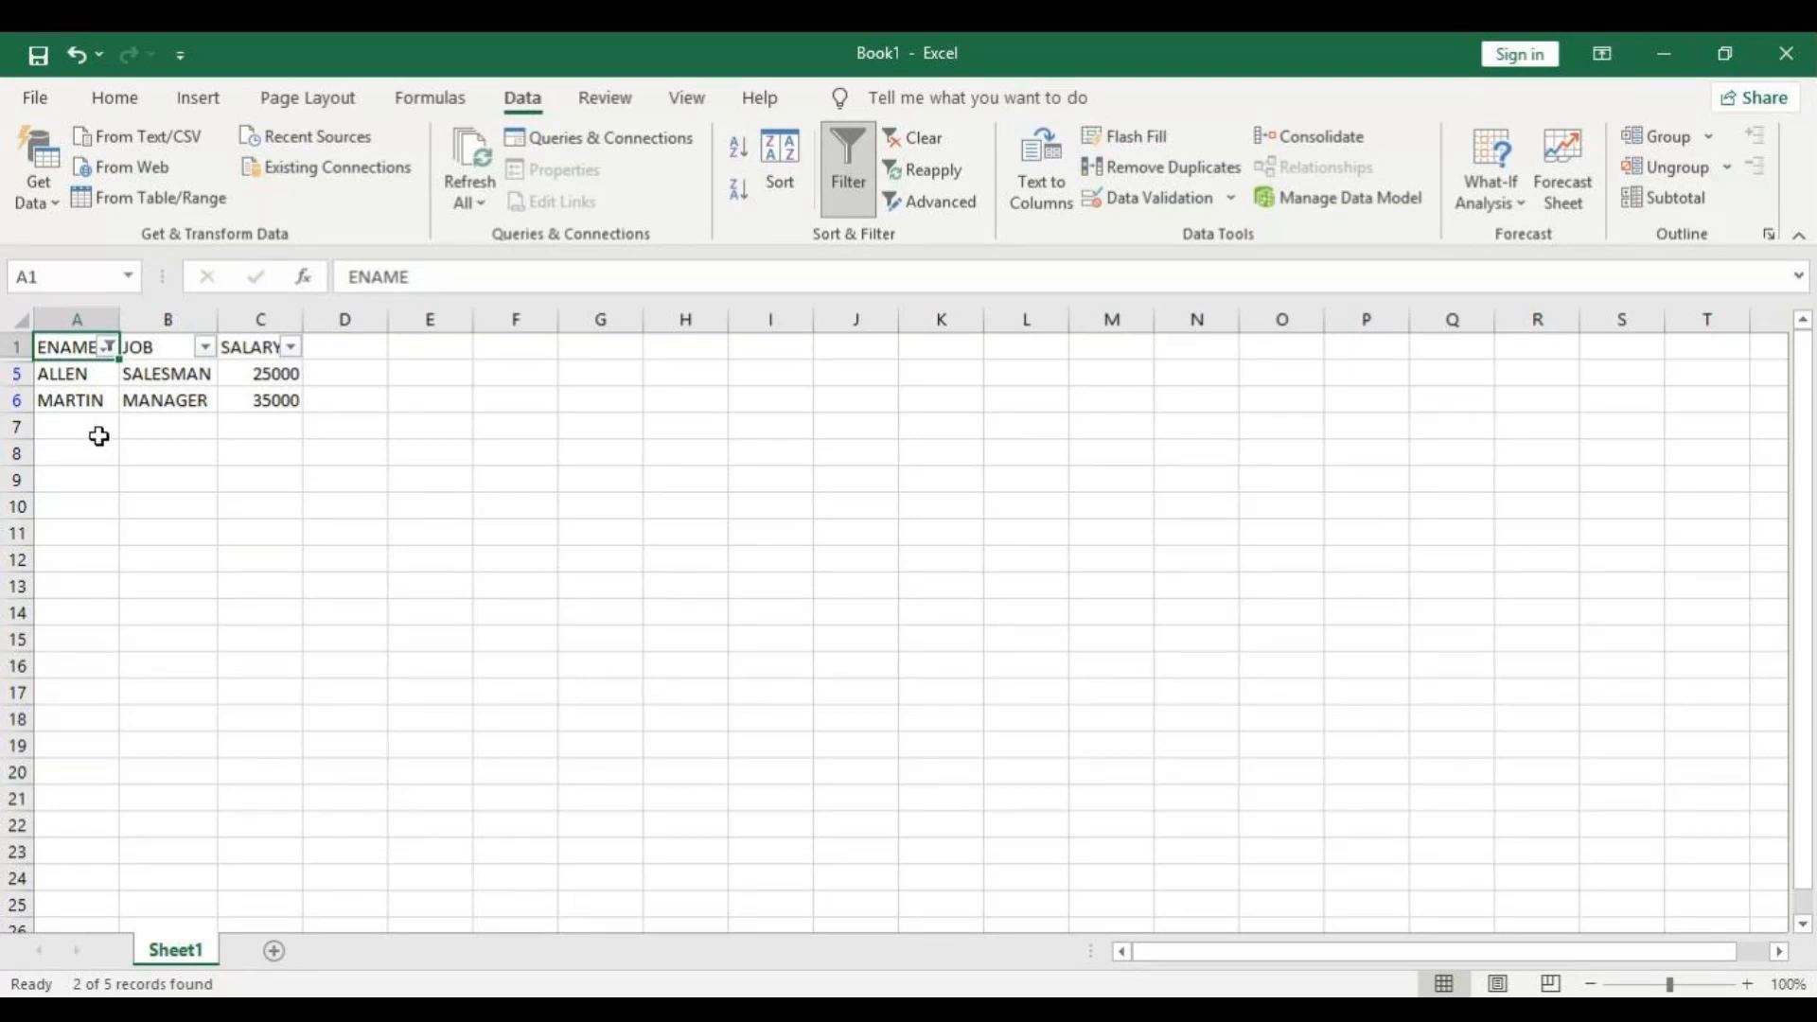
# Apply a Contains text filter on the ENAME column using the letter A.
pyautogui.click(110, 348)
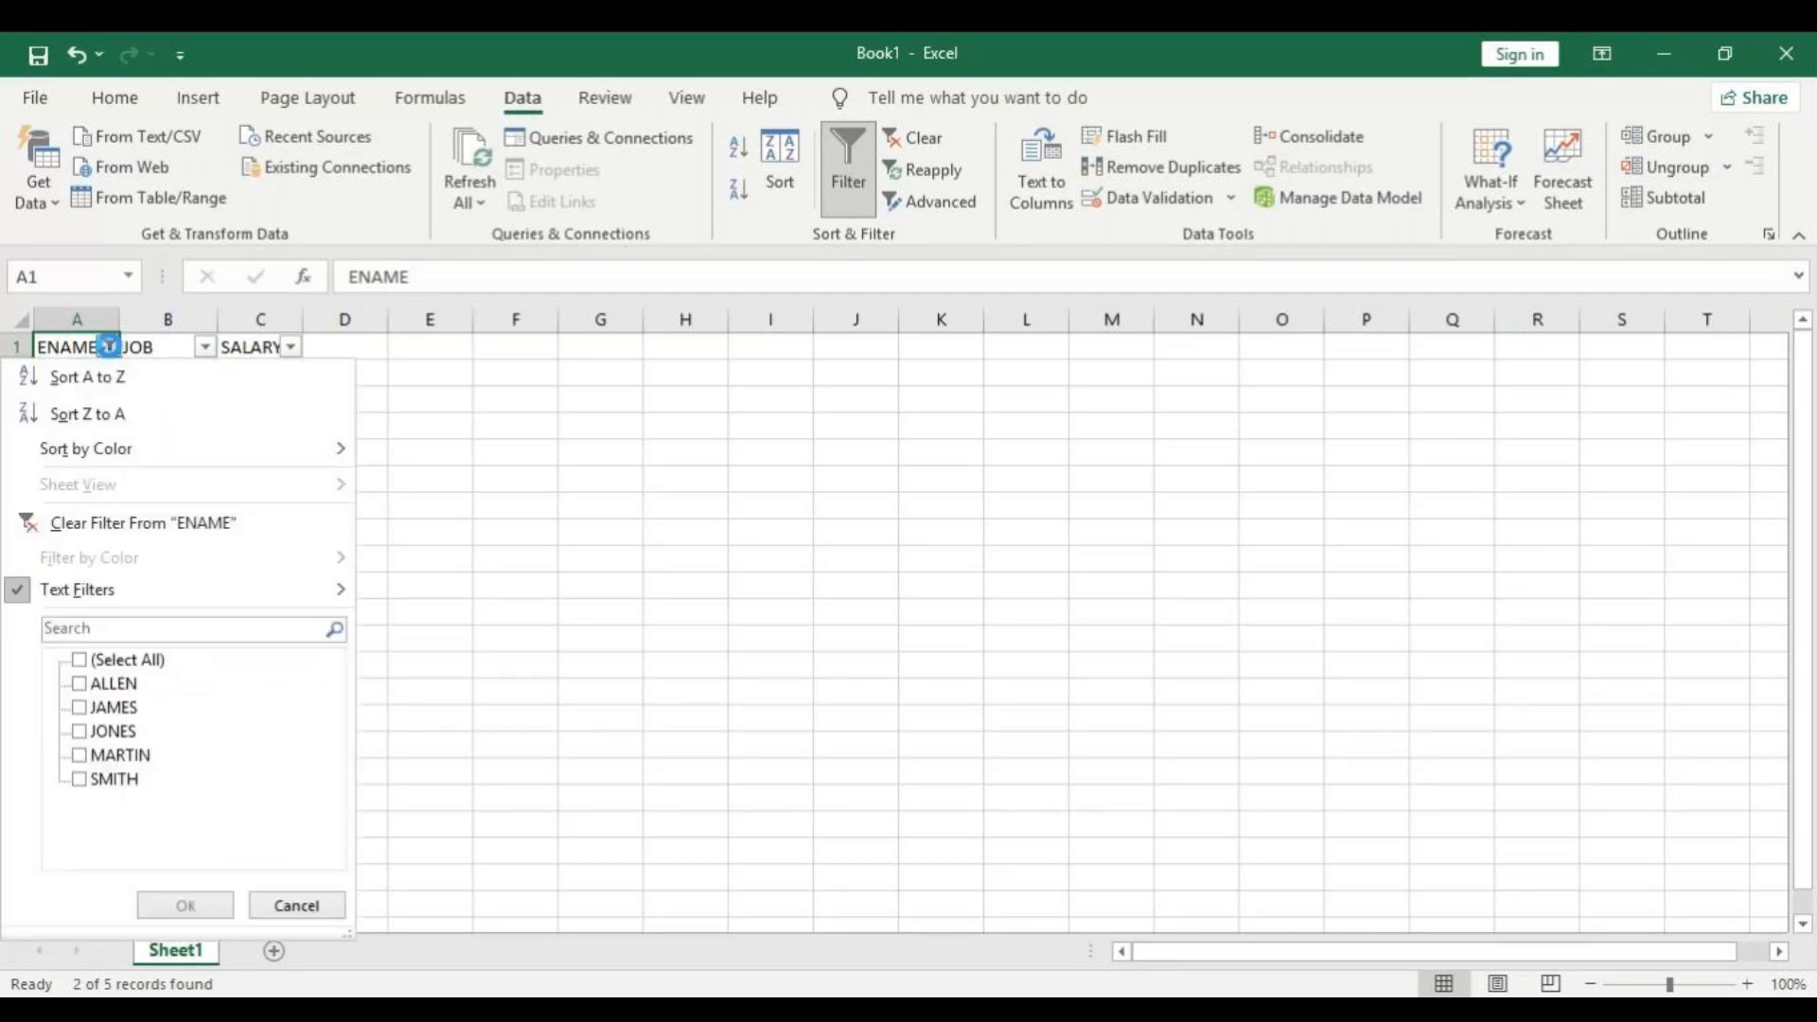
pyautogui.moveTo(105, 591)
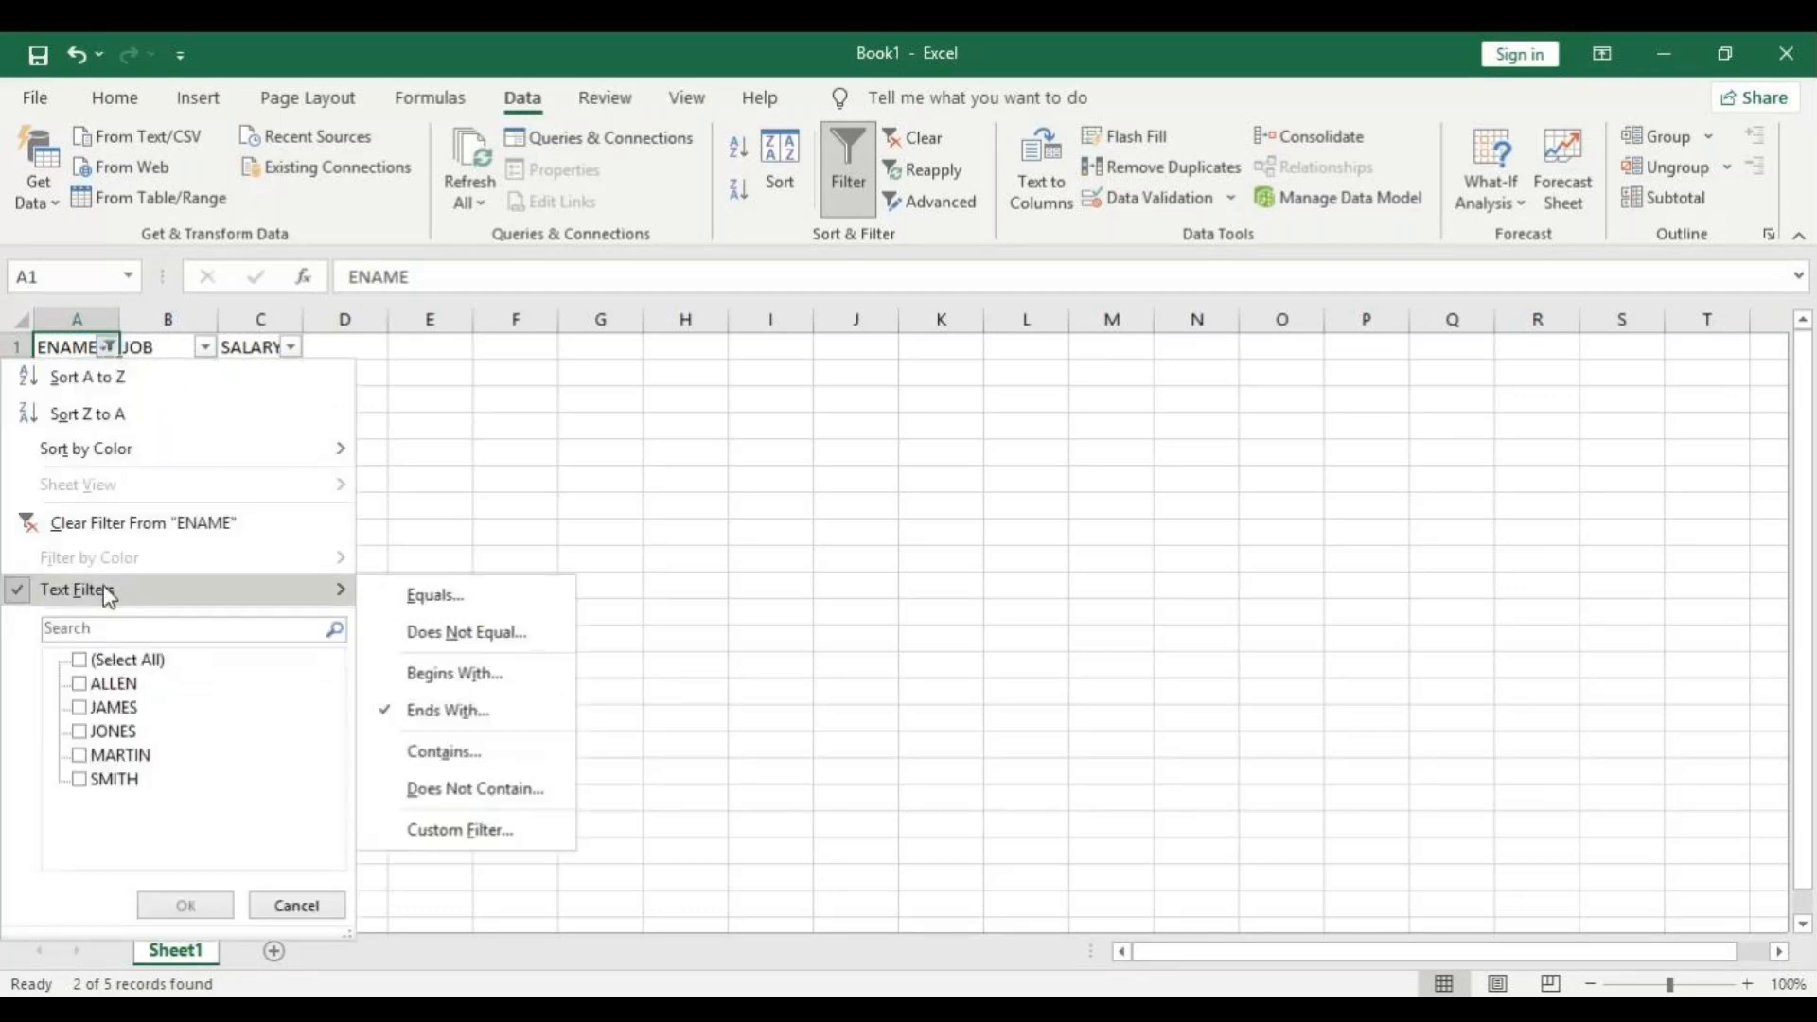
pyautogui.click(492, 757)
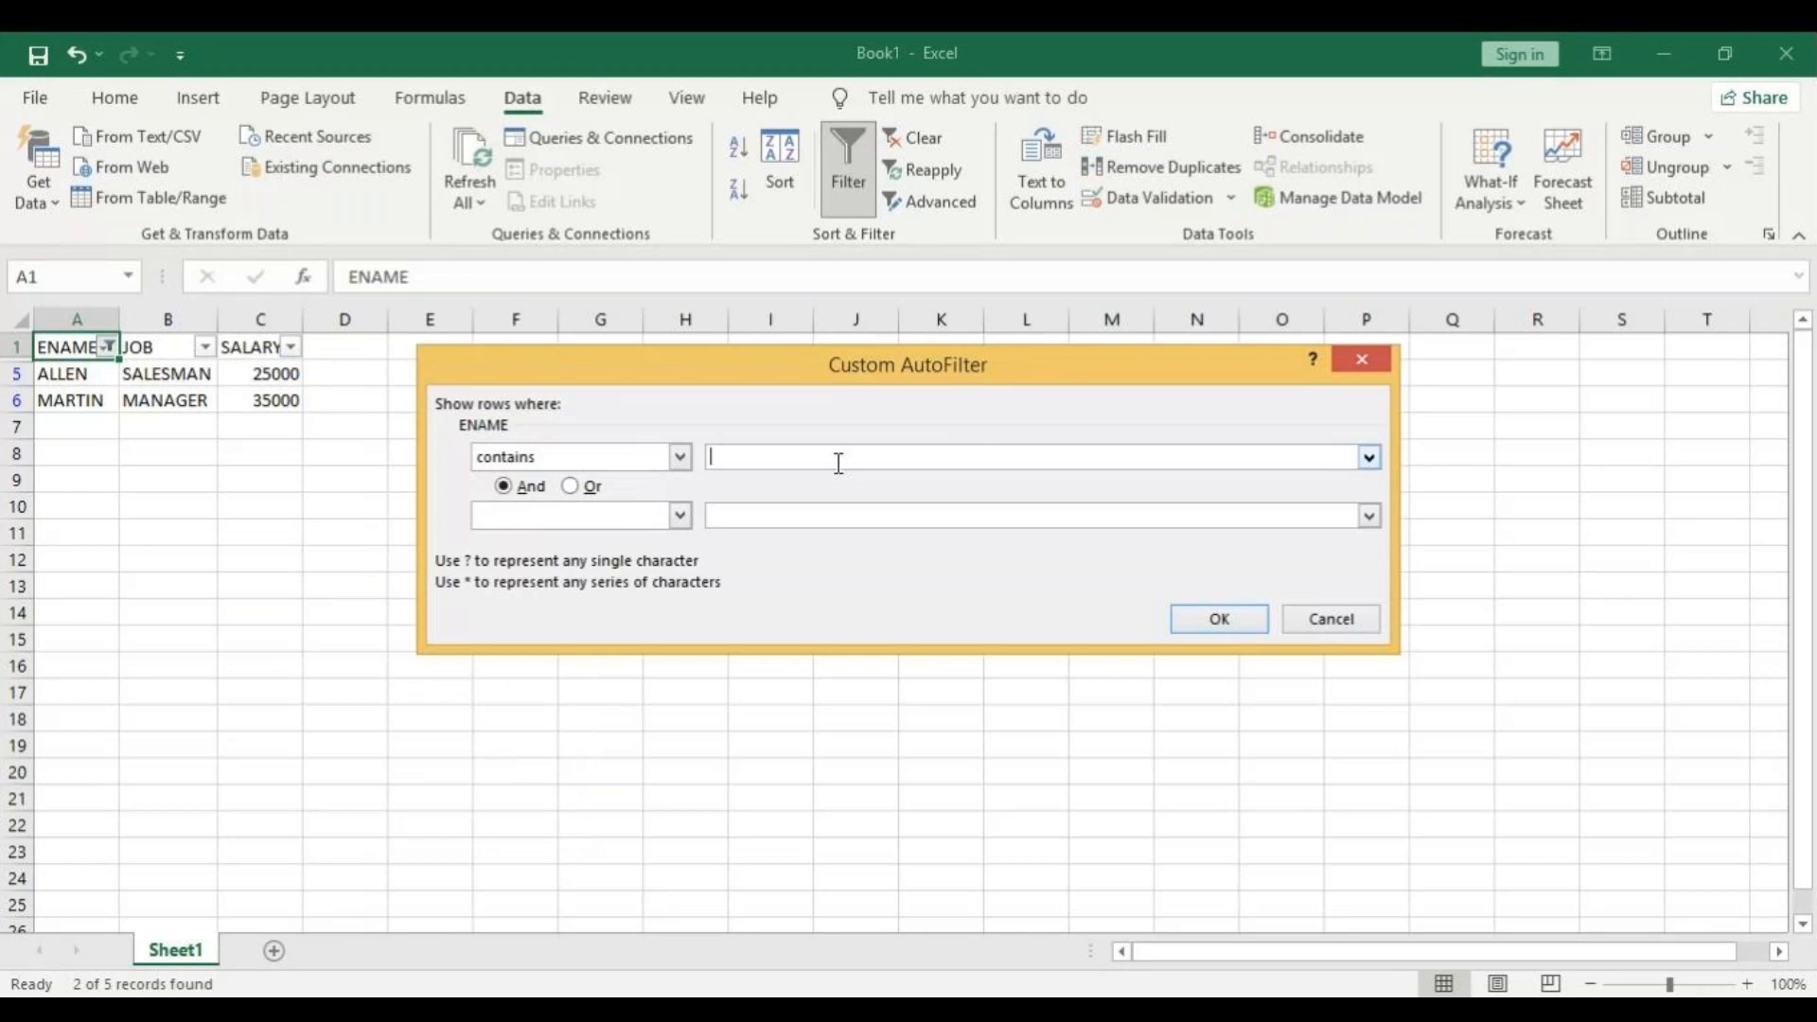
pyautogui.write('A')
pyautogui.click(1253, 624)
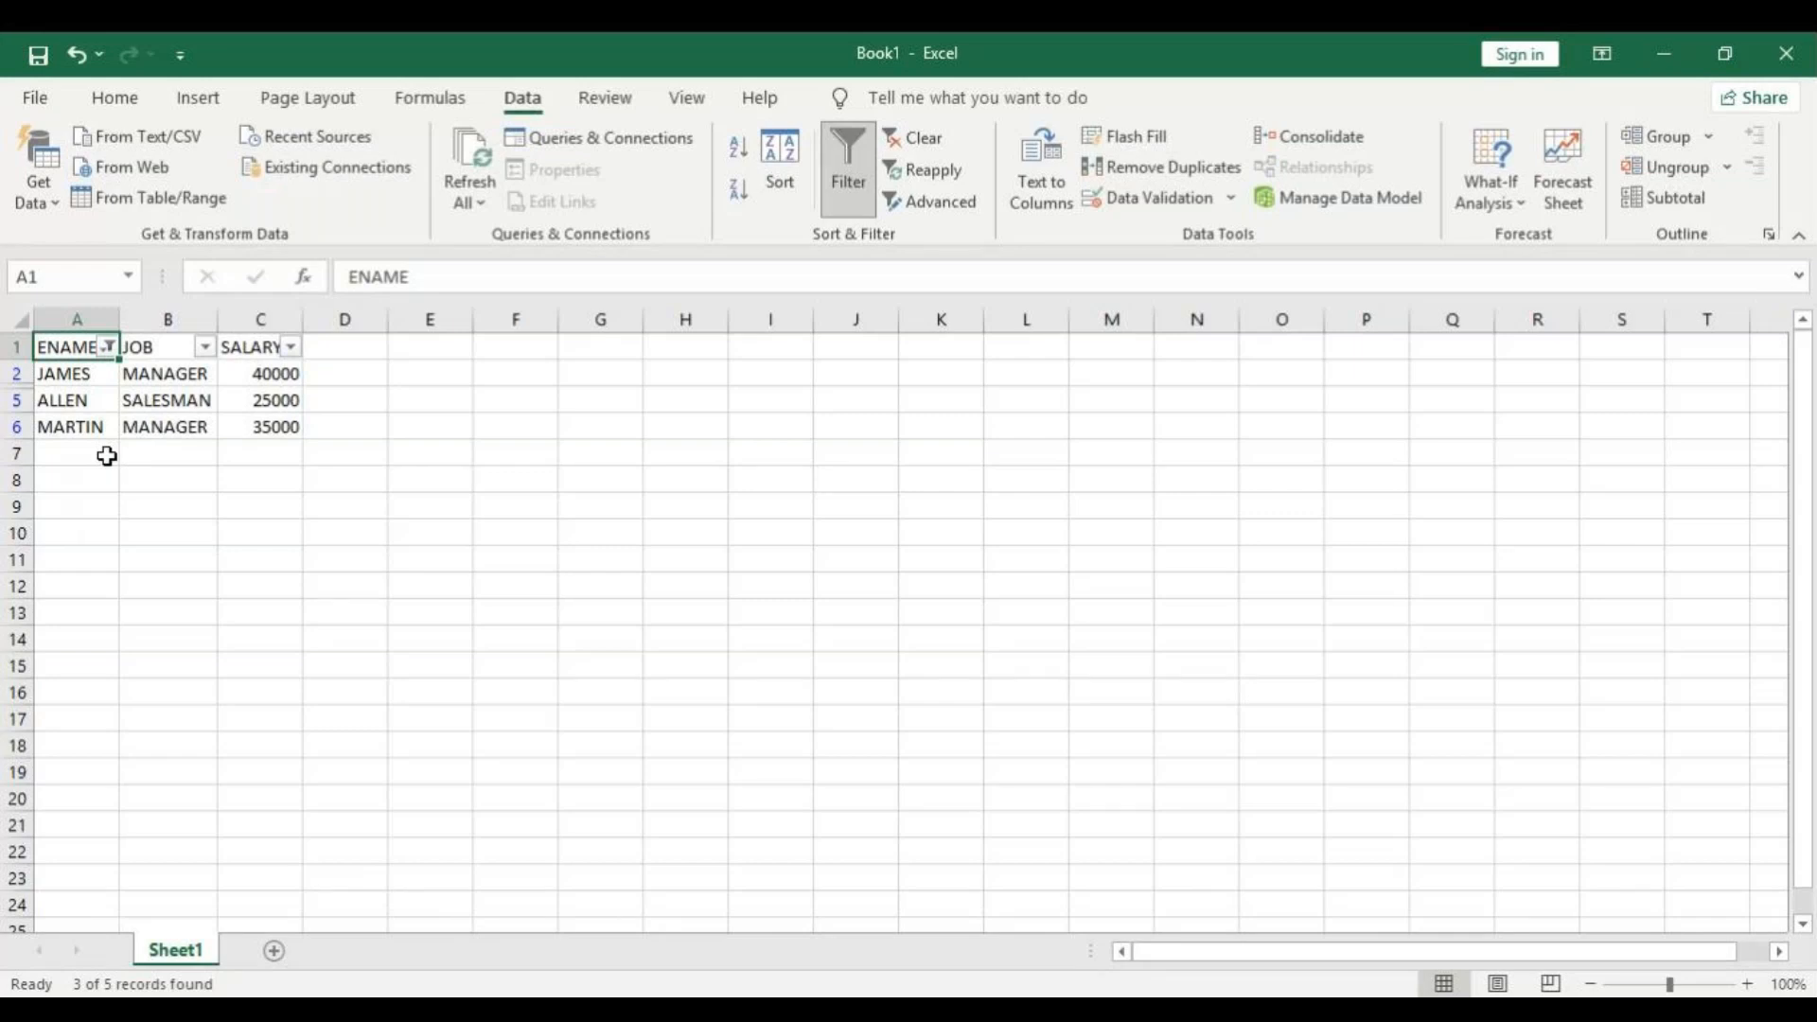
# Reselect all names in the ENAME filter to show every employee row again.
pyautogui.click(110, 348)
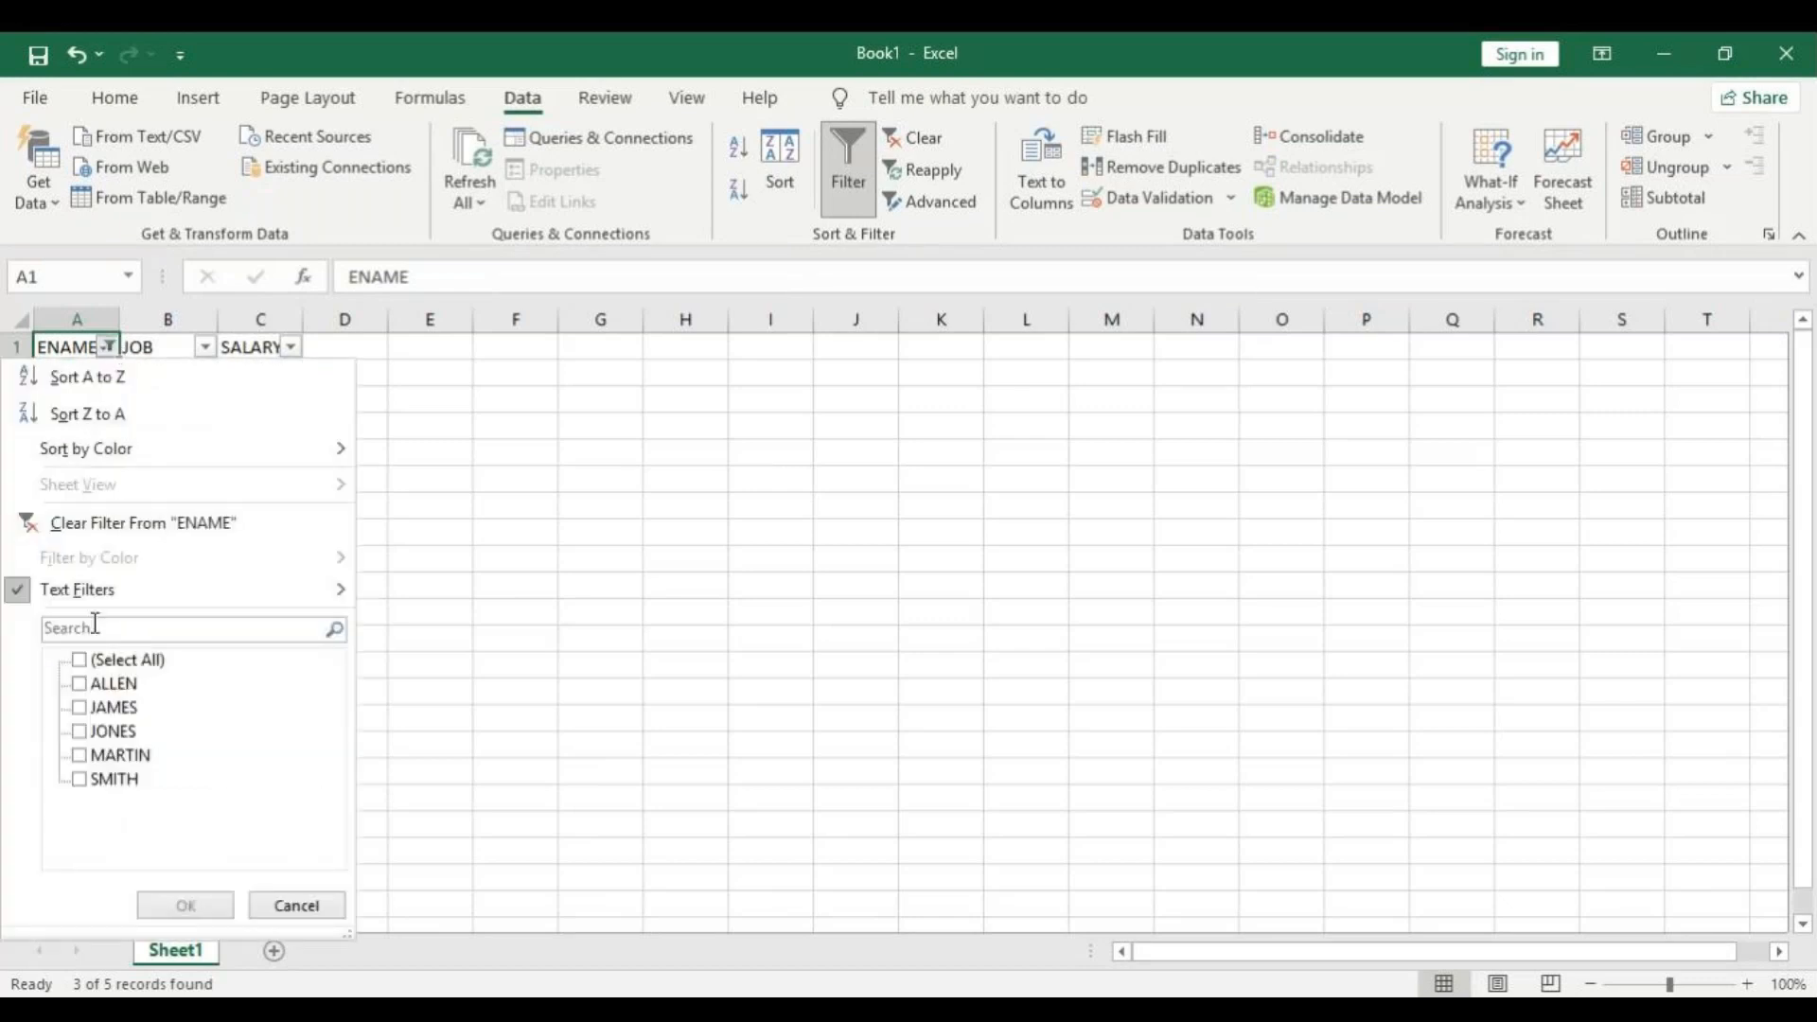
pyautogui.click(80, 661)
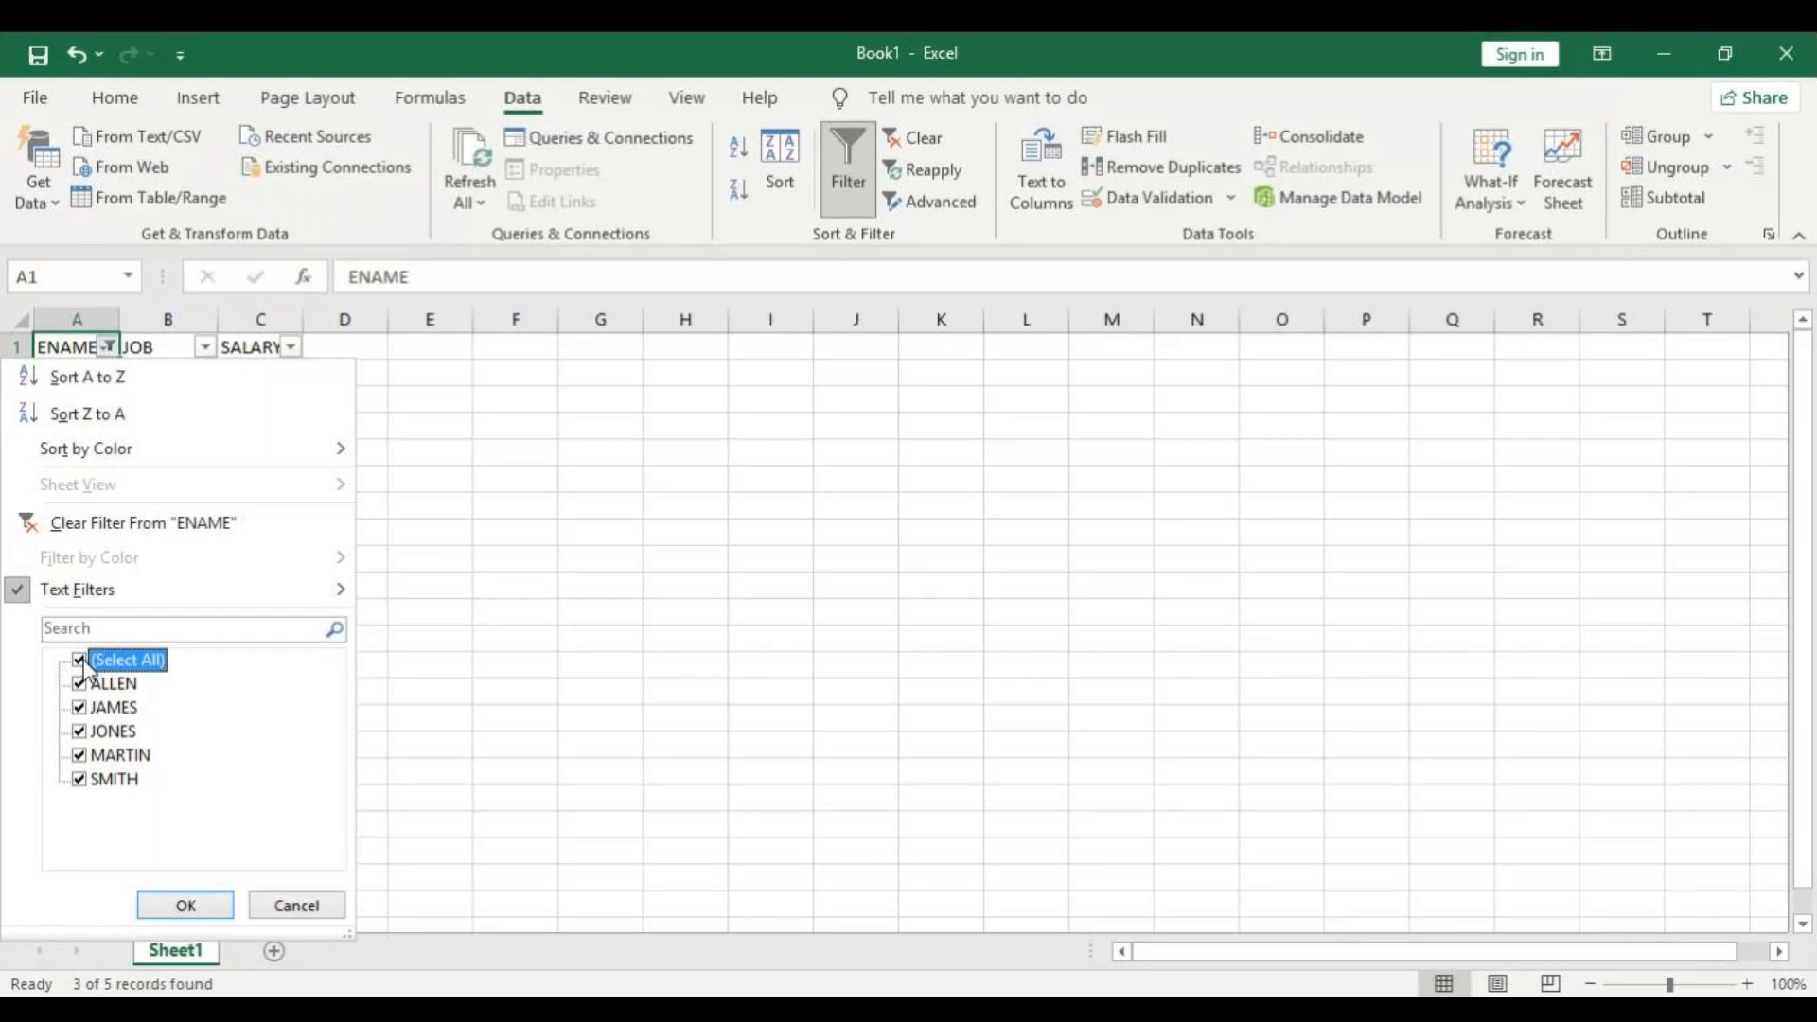
pyautogui.click(185, 907)
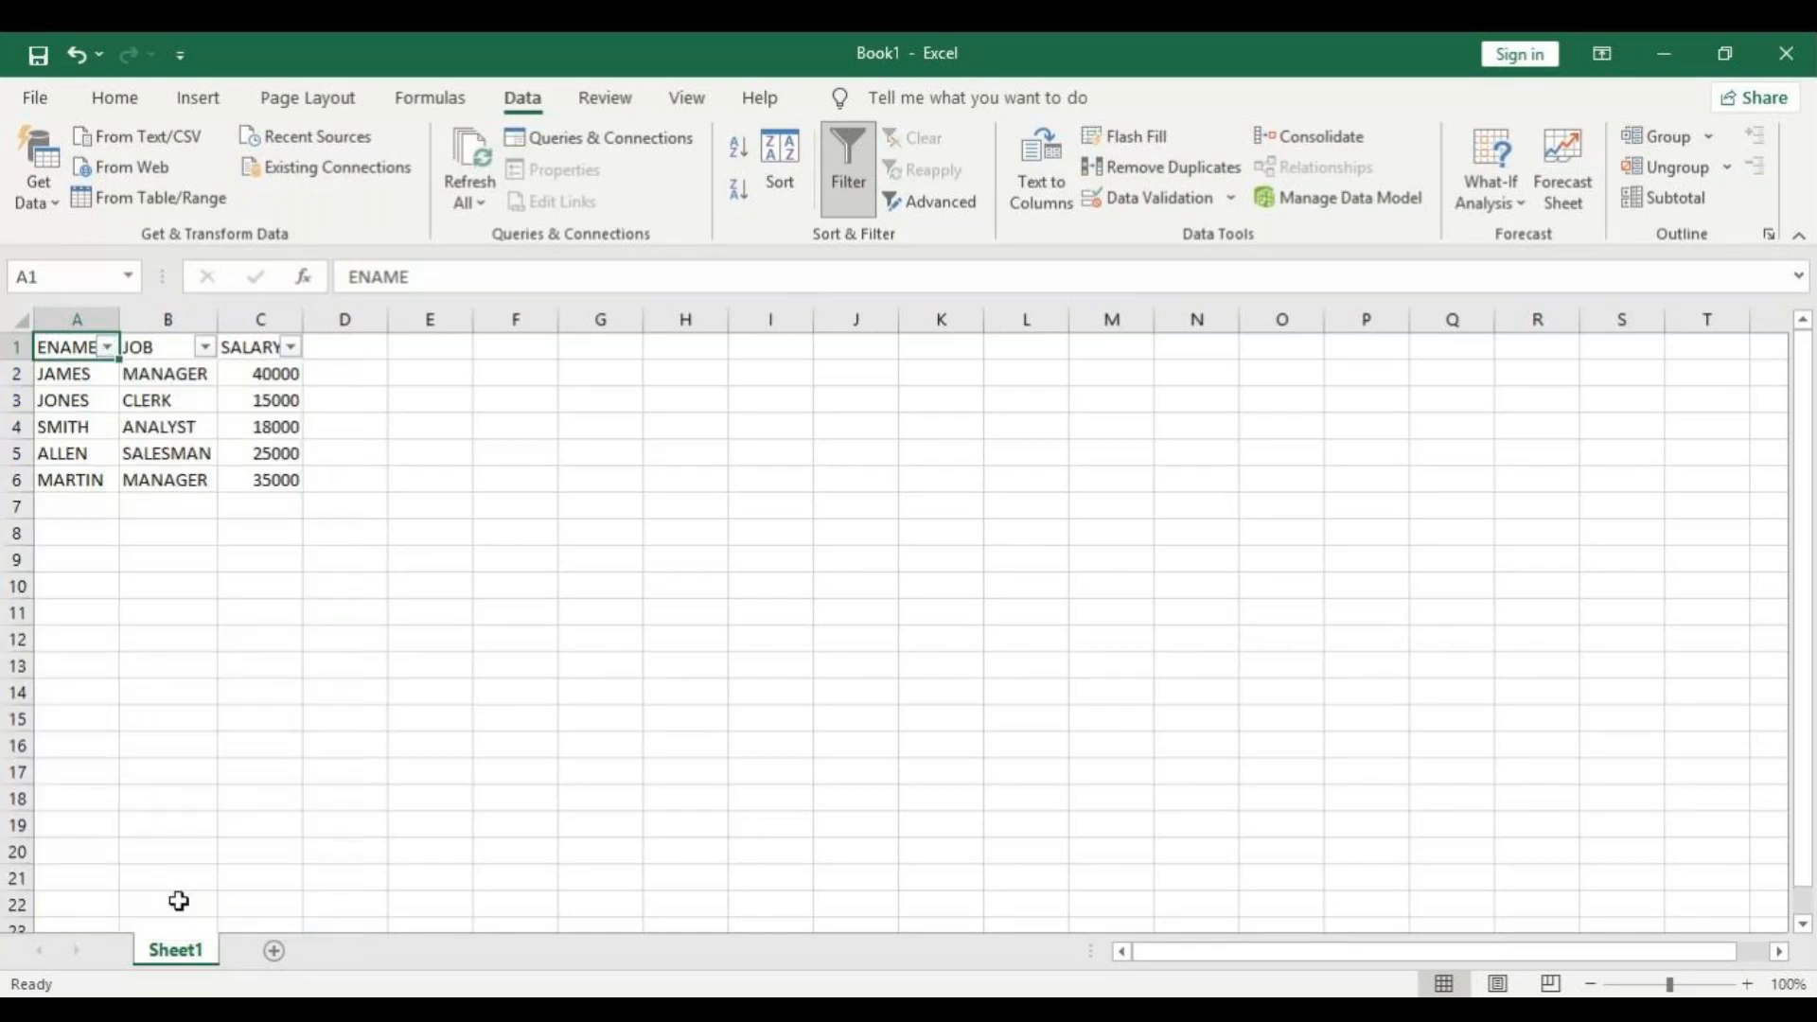
# Apply an Equals text filter on the JOB column, choosing the value MANAGER.
pyautogui.click(205, 347)
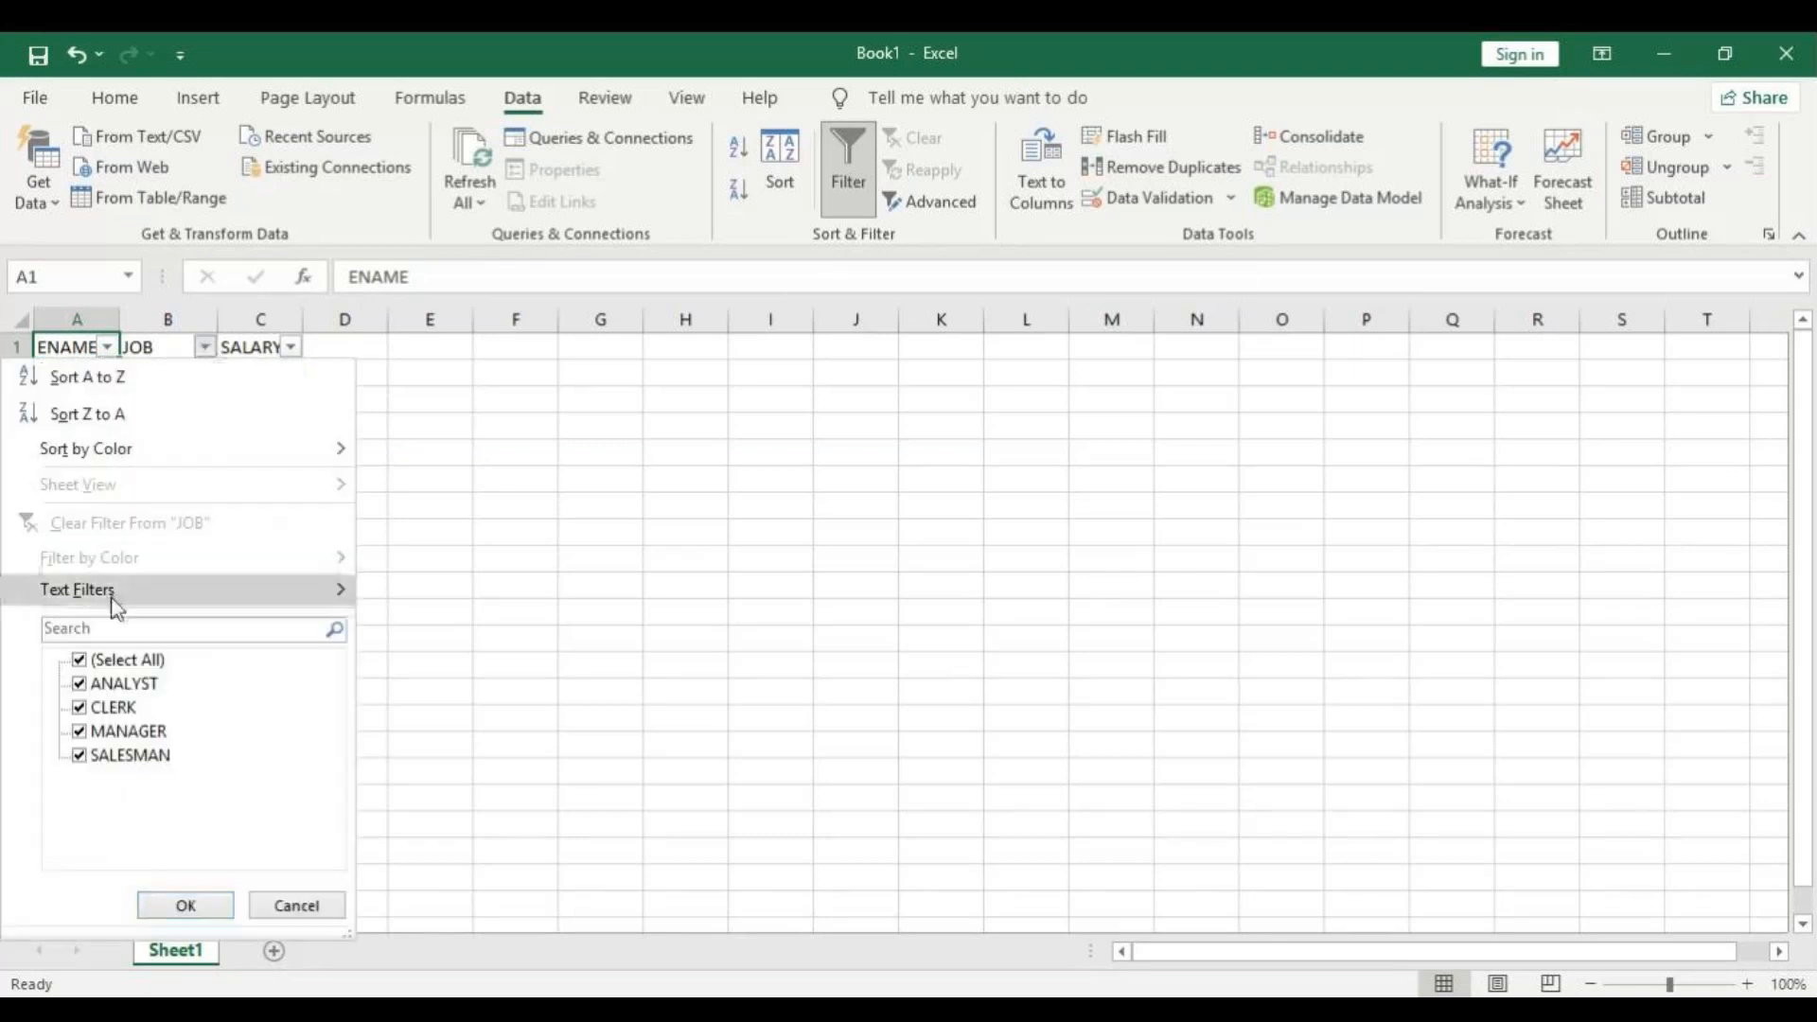
pyautogui.moveTo(113, 591)
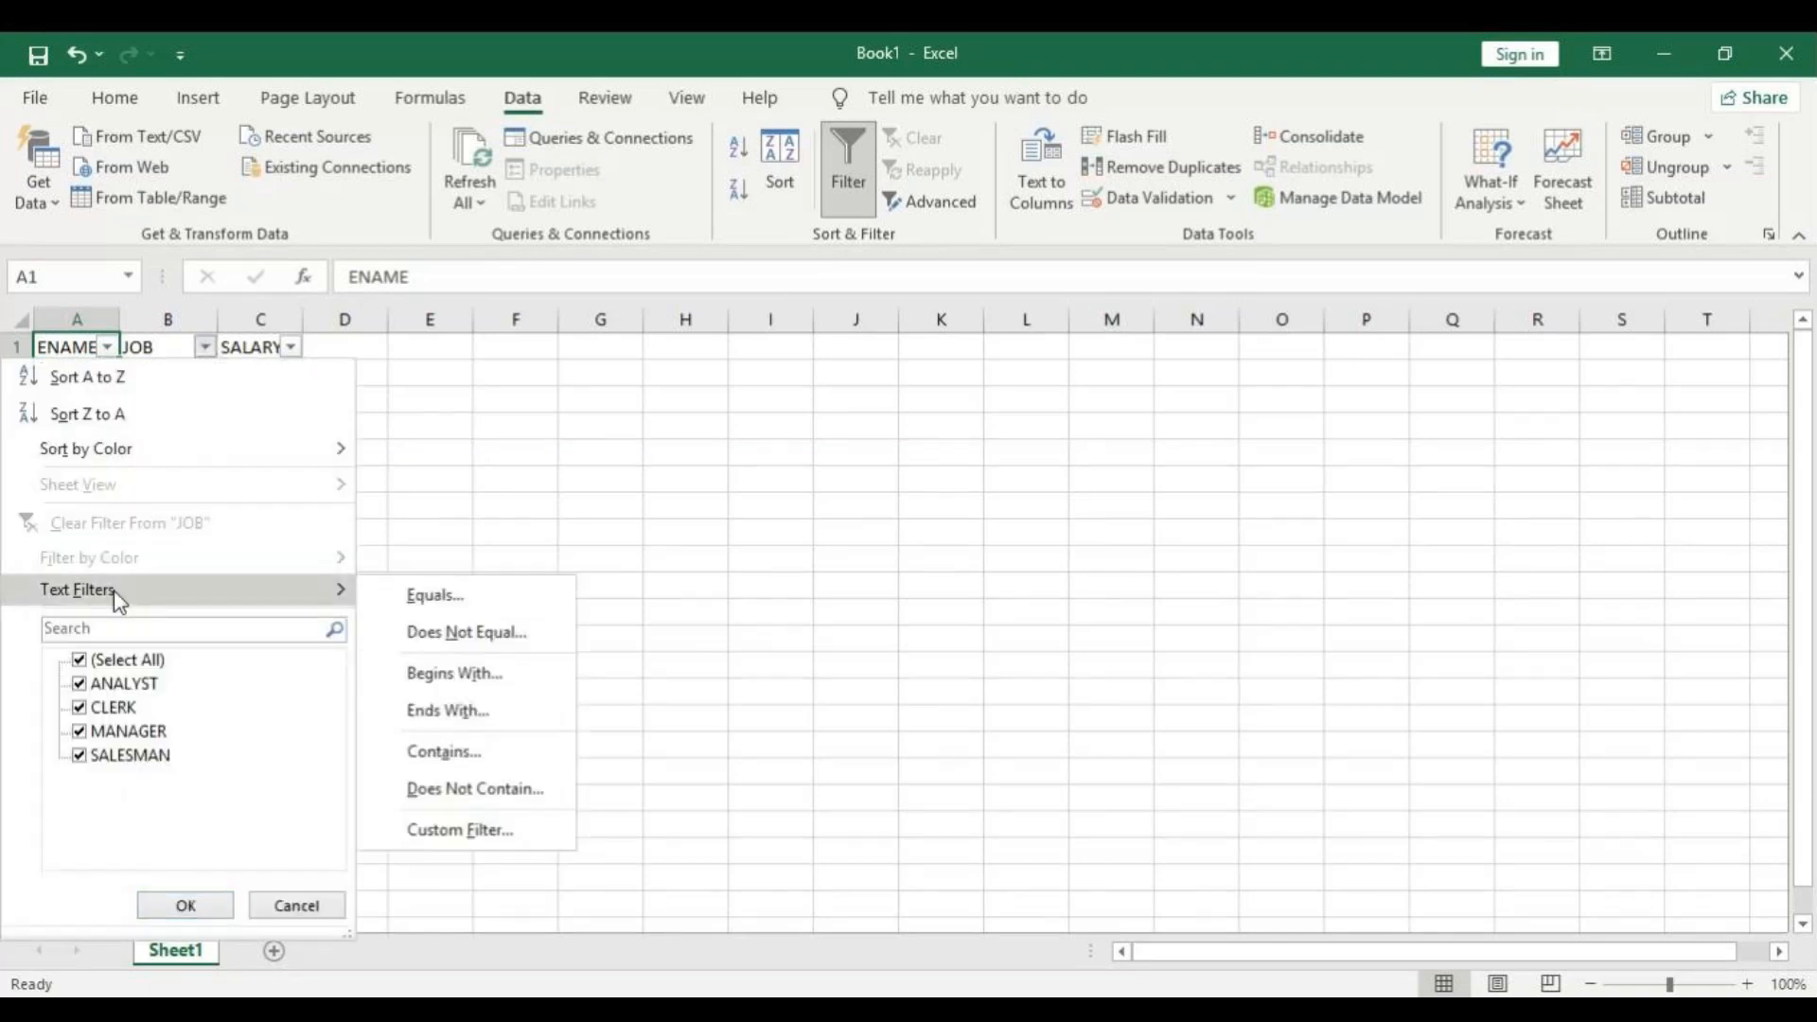
pyautogui.click(503, 603)
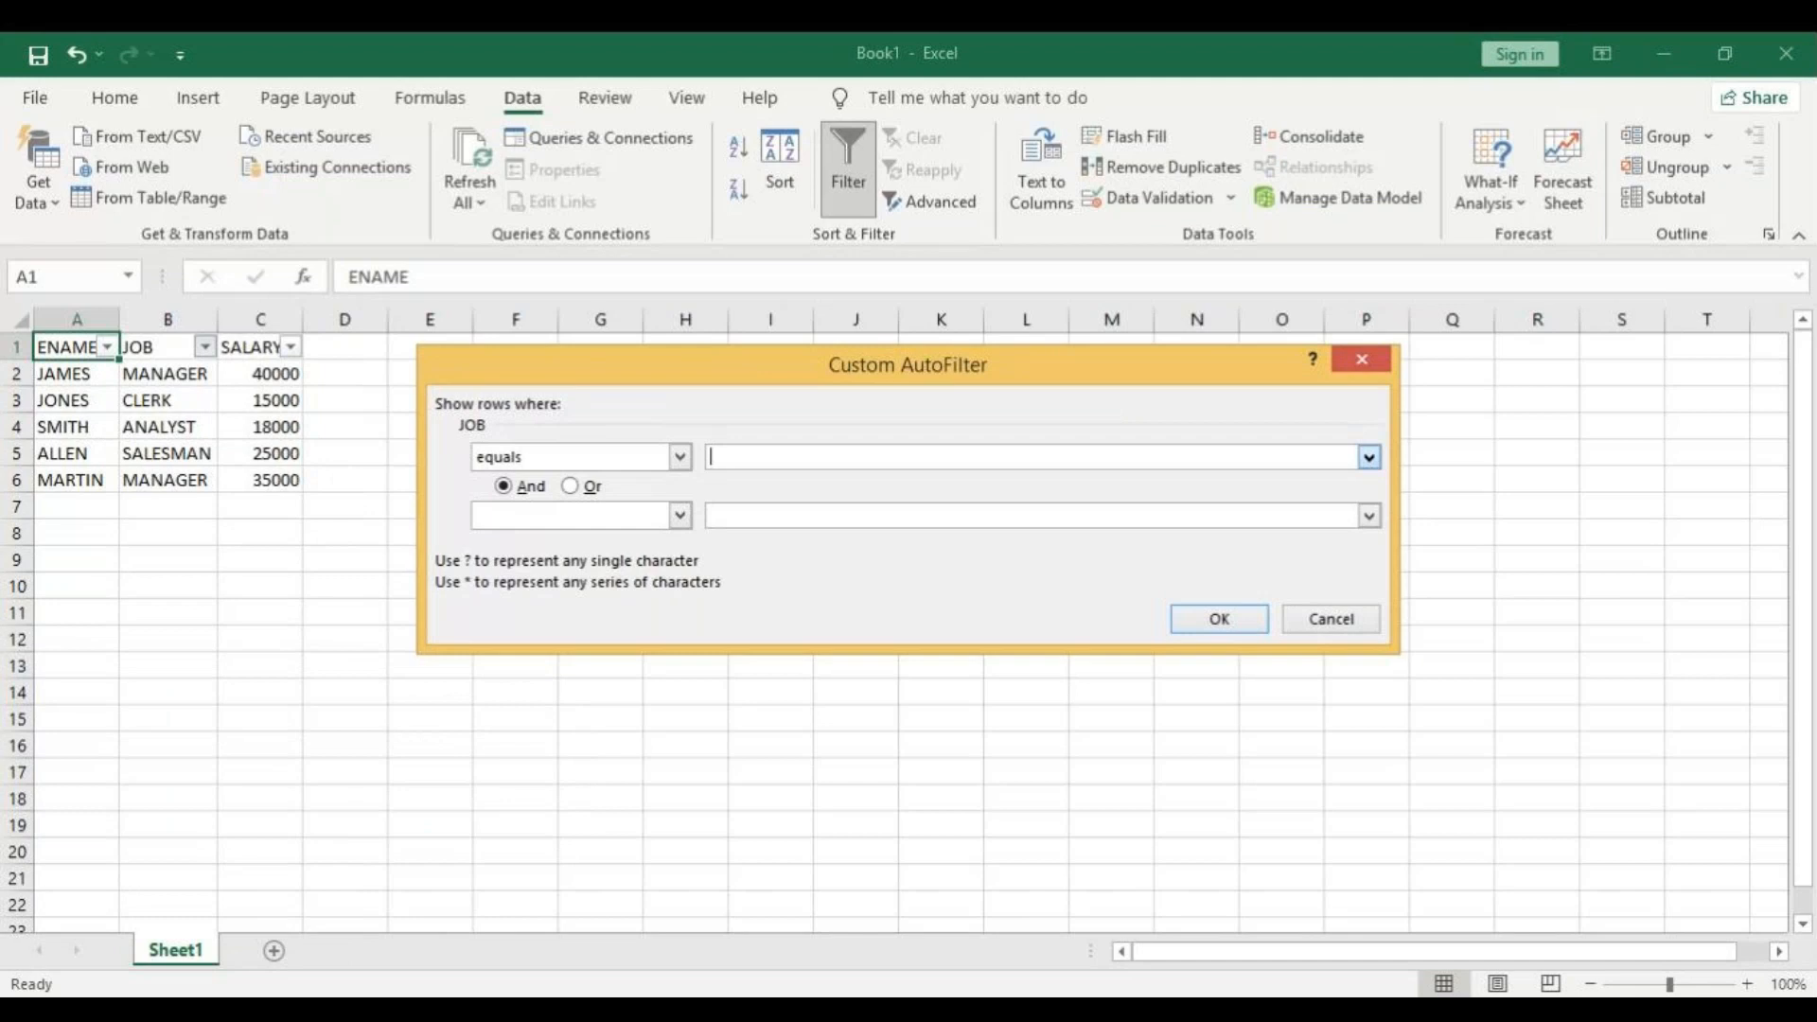
pyautogui.click(1280, 512)
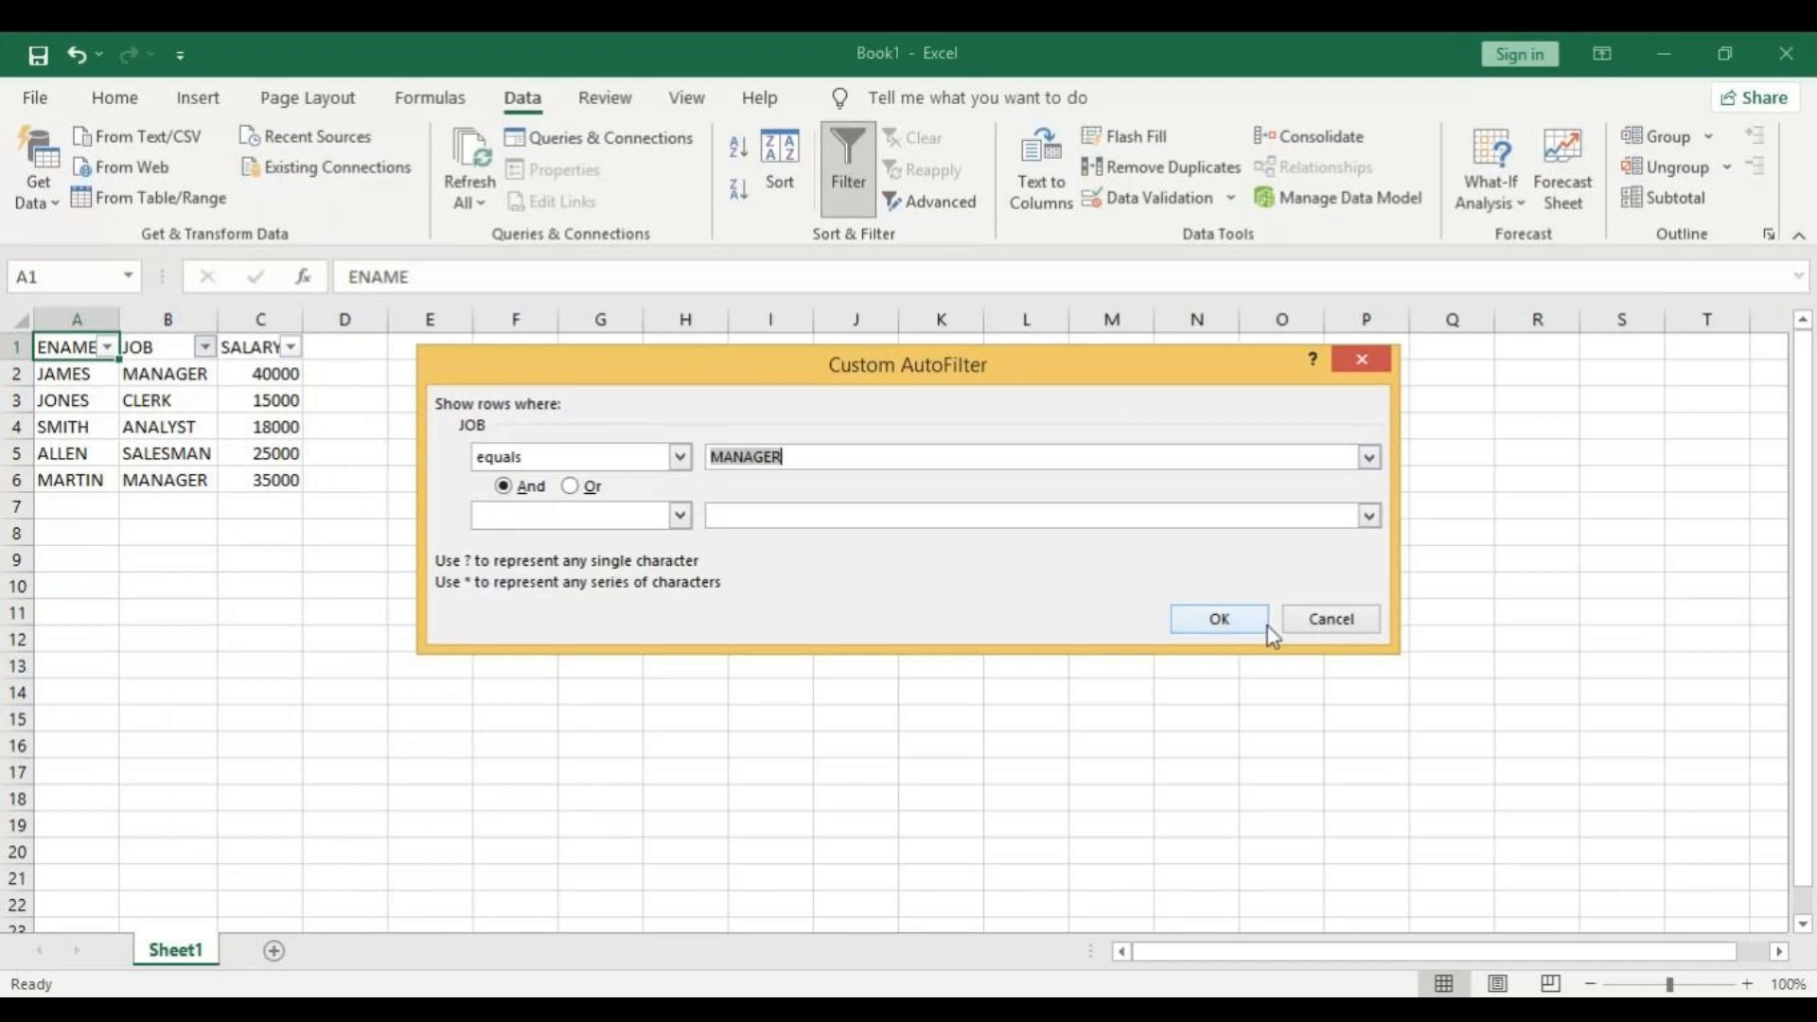
pyautogui.click(1218, 620)
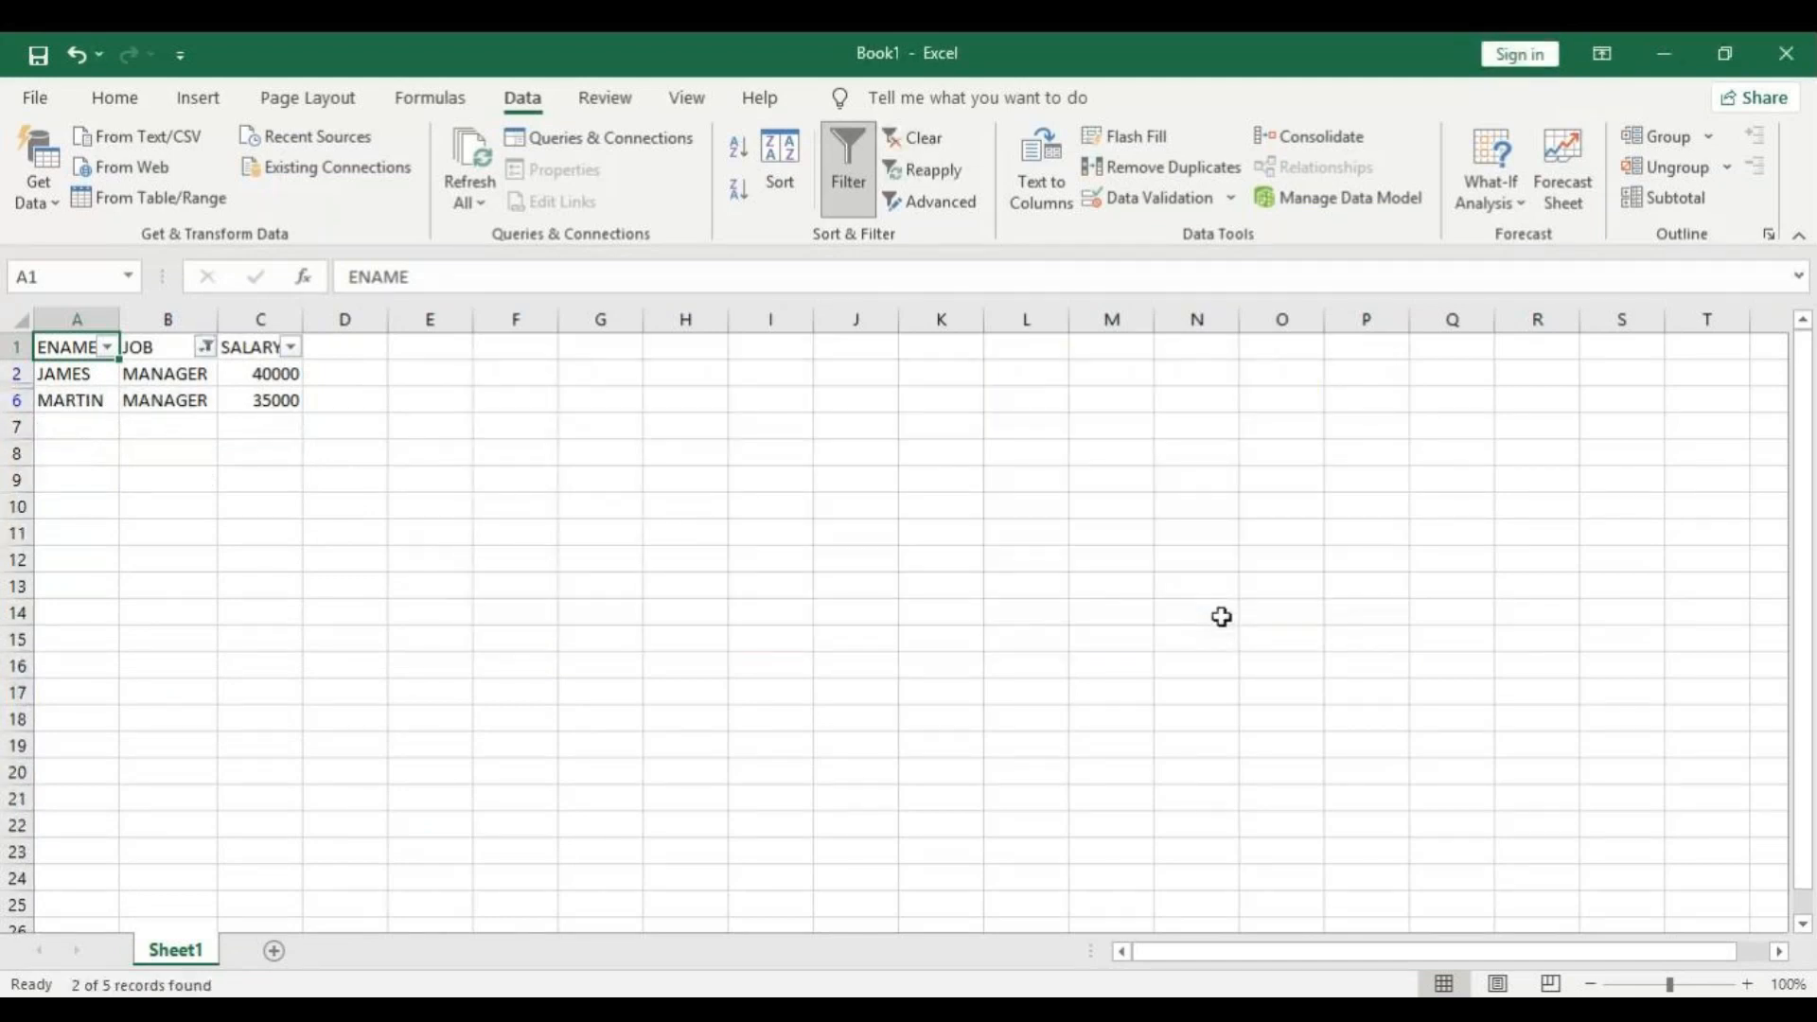
# Apply a Does Not Equal text filter on the JOB column, choosing the value SALESMAN.
pyautogui.click(207, 347)
pyautogui.moveTo(83, 605)
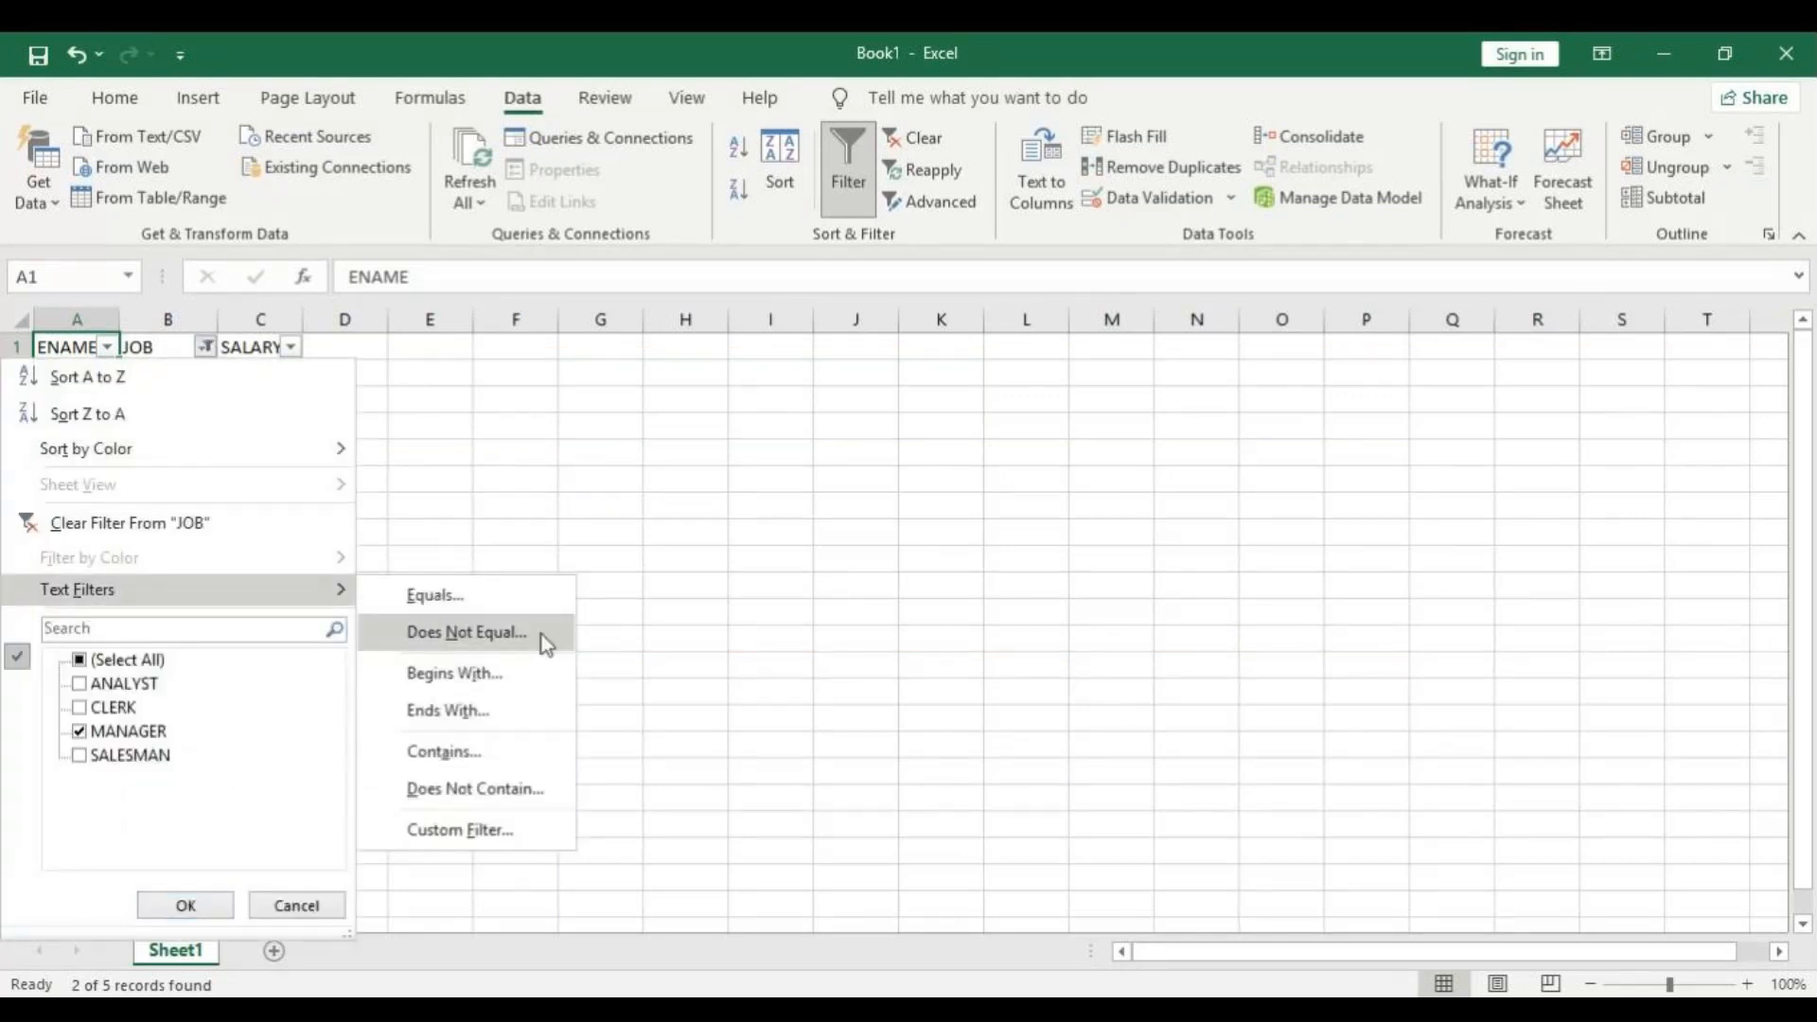
pyautogui.click(467, 632)
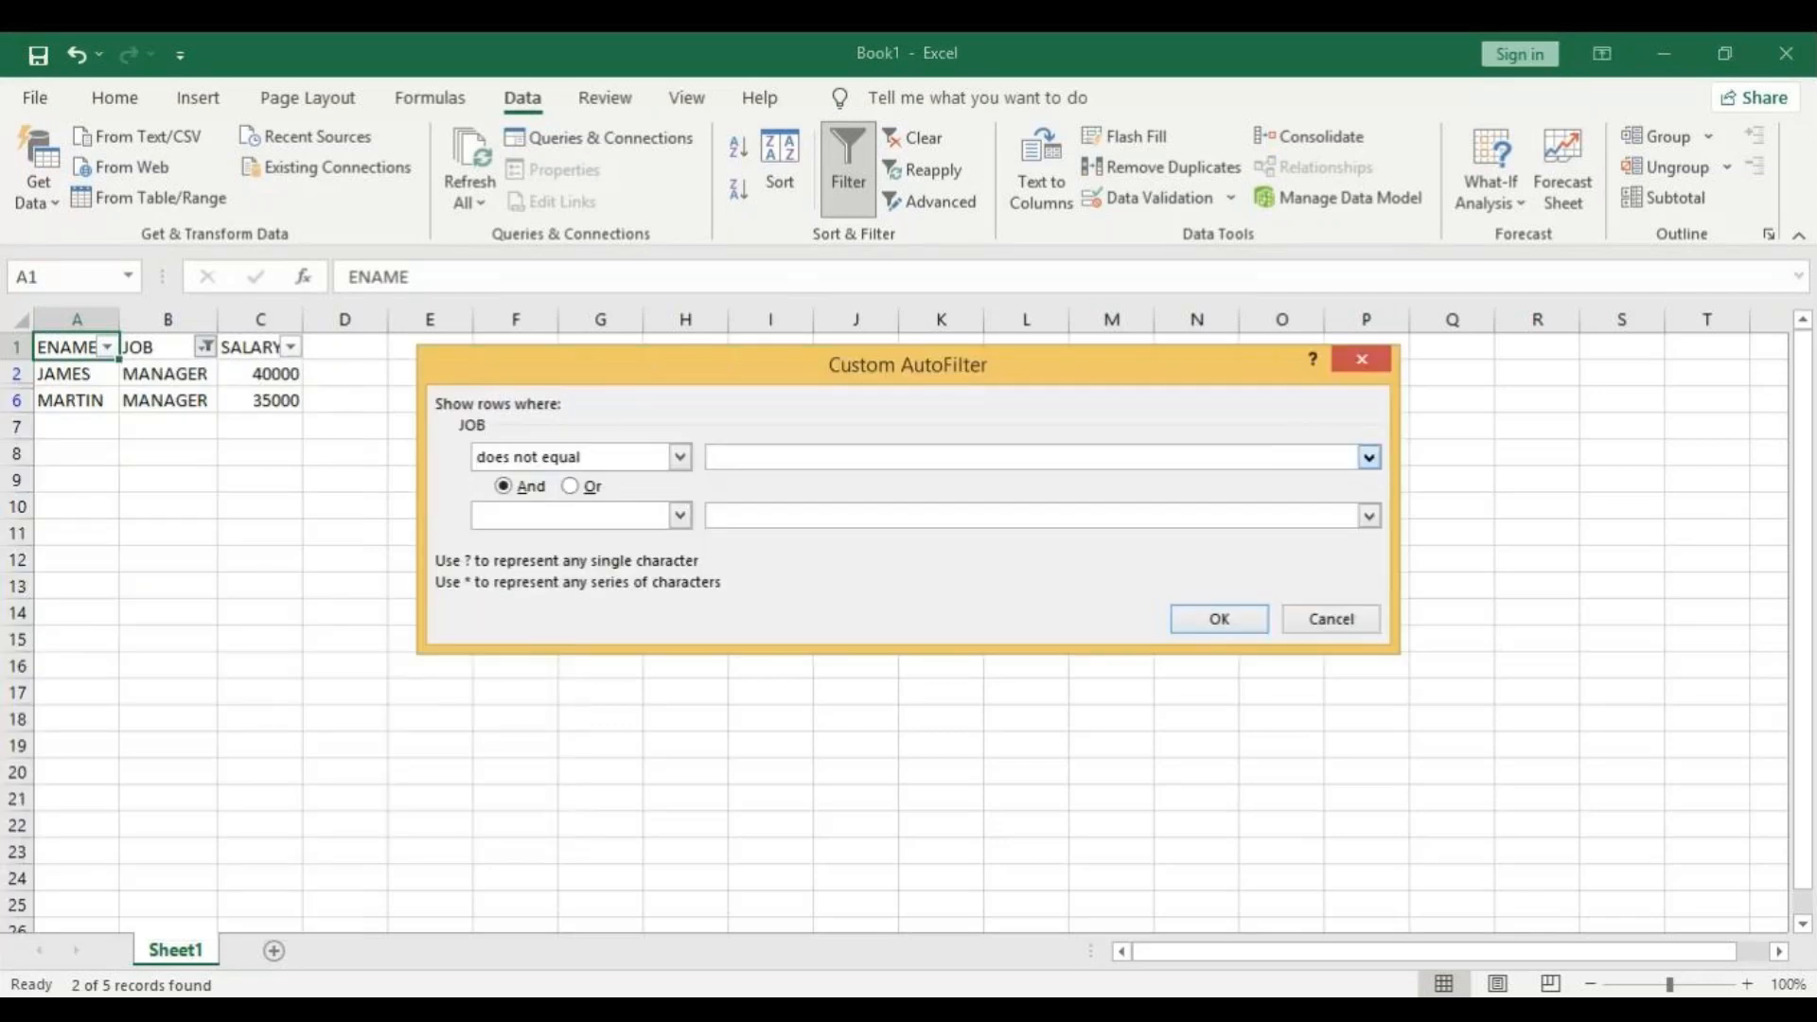
pyautogui.click(887, 538)
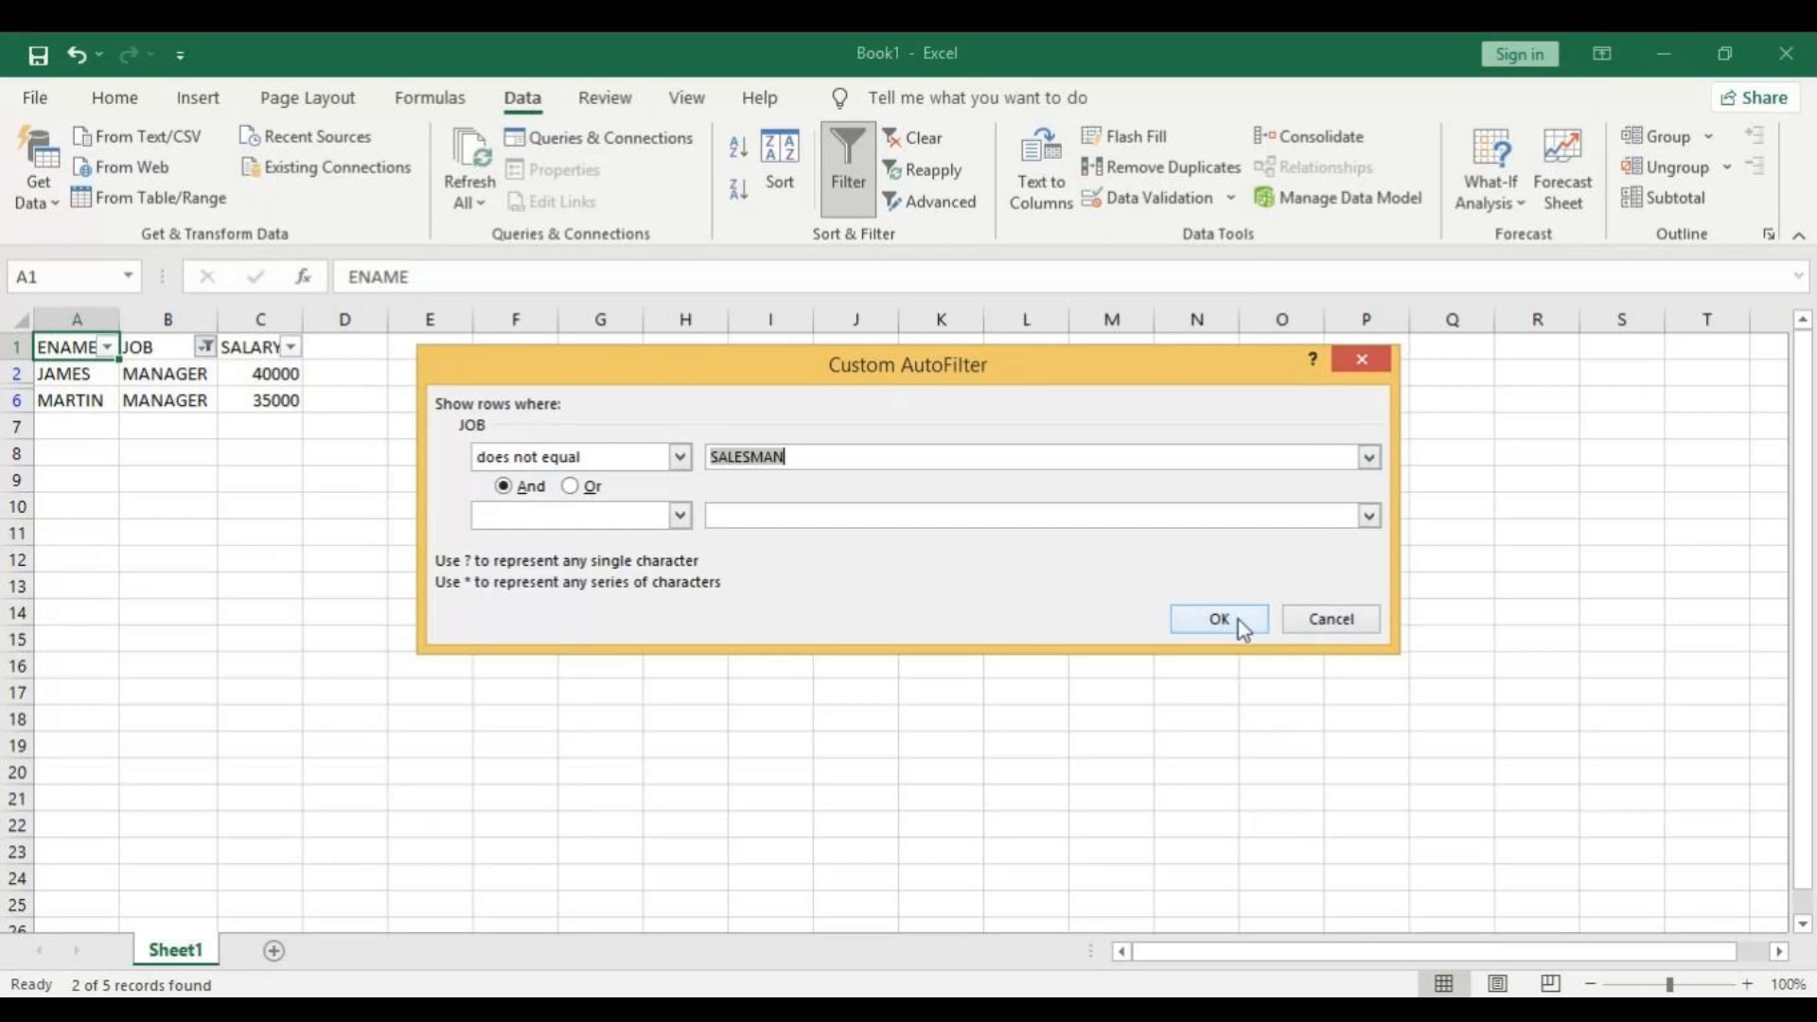
pyautogui.click(1237, 618)
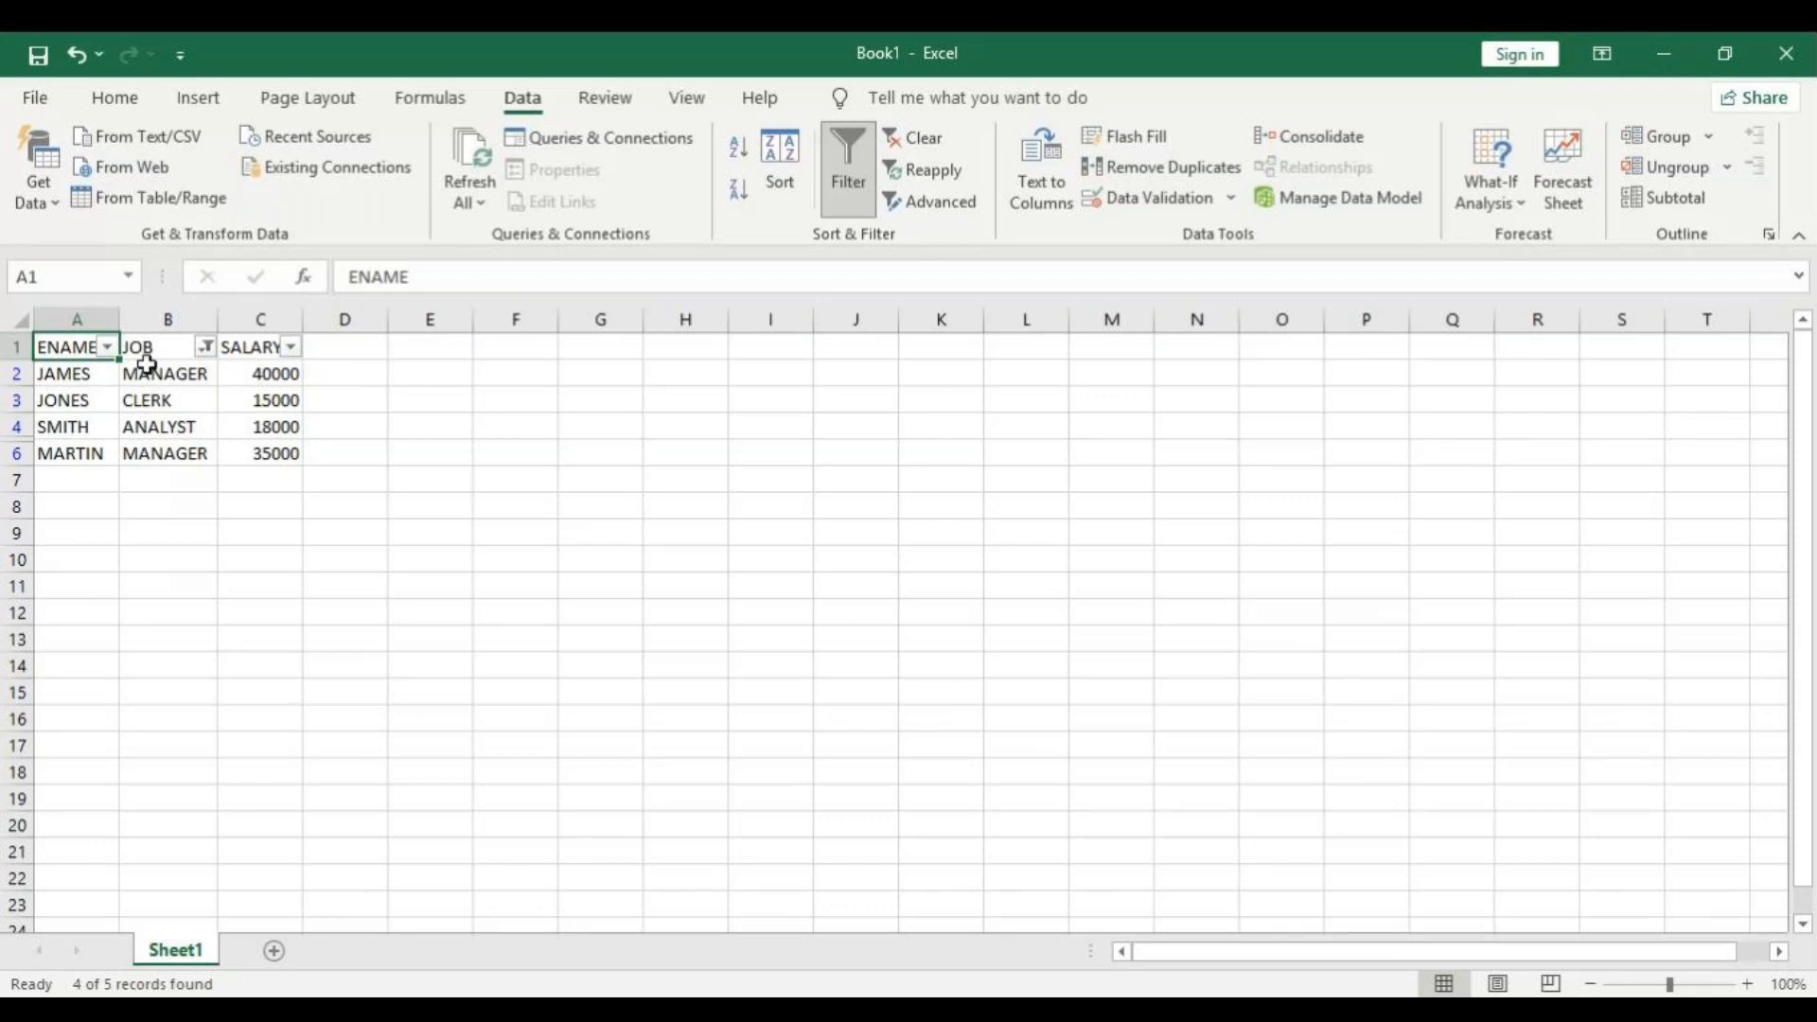
# Apply a Begins With text filter on the JOB column using the letter A.
pyautogui.click(205, 347)
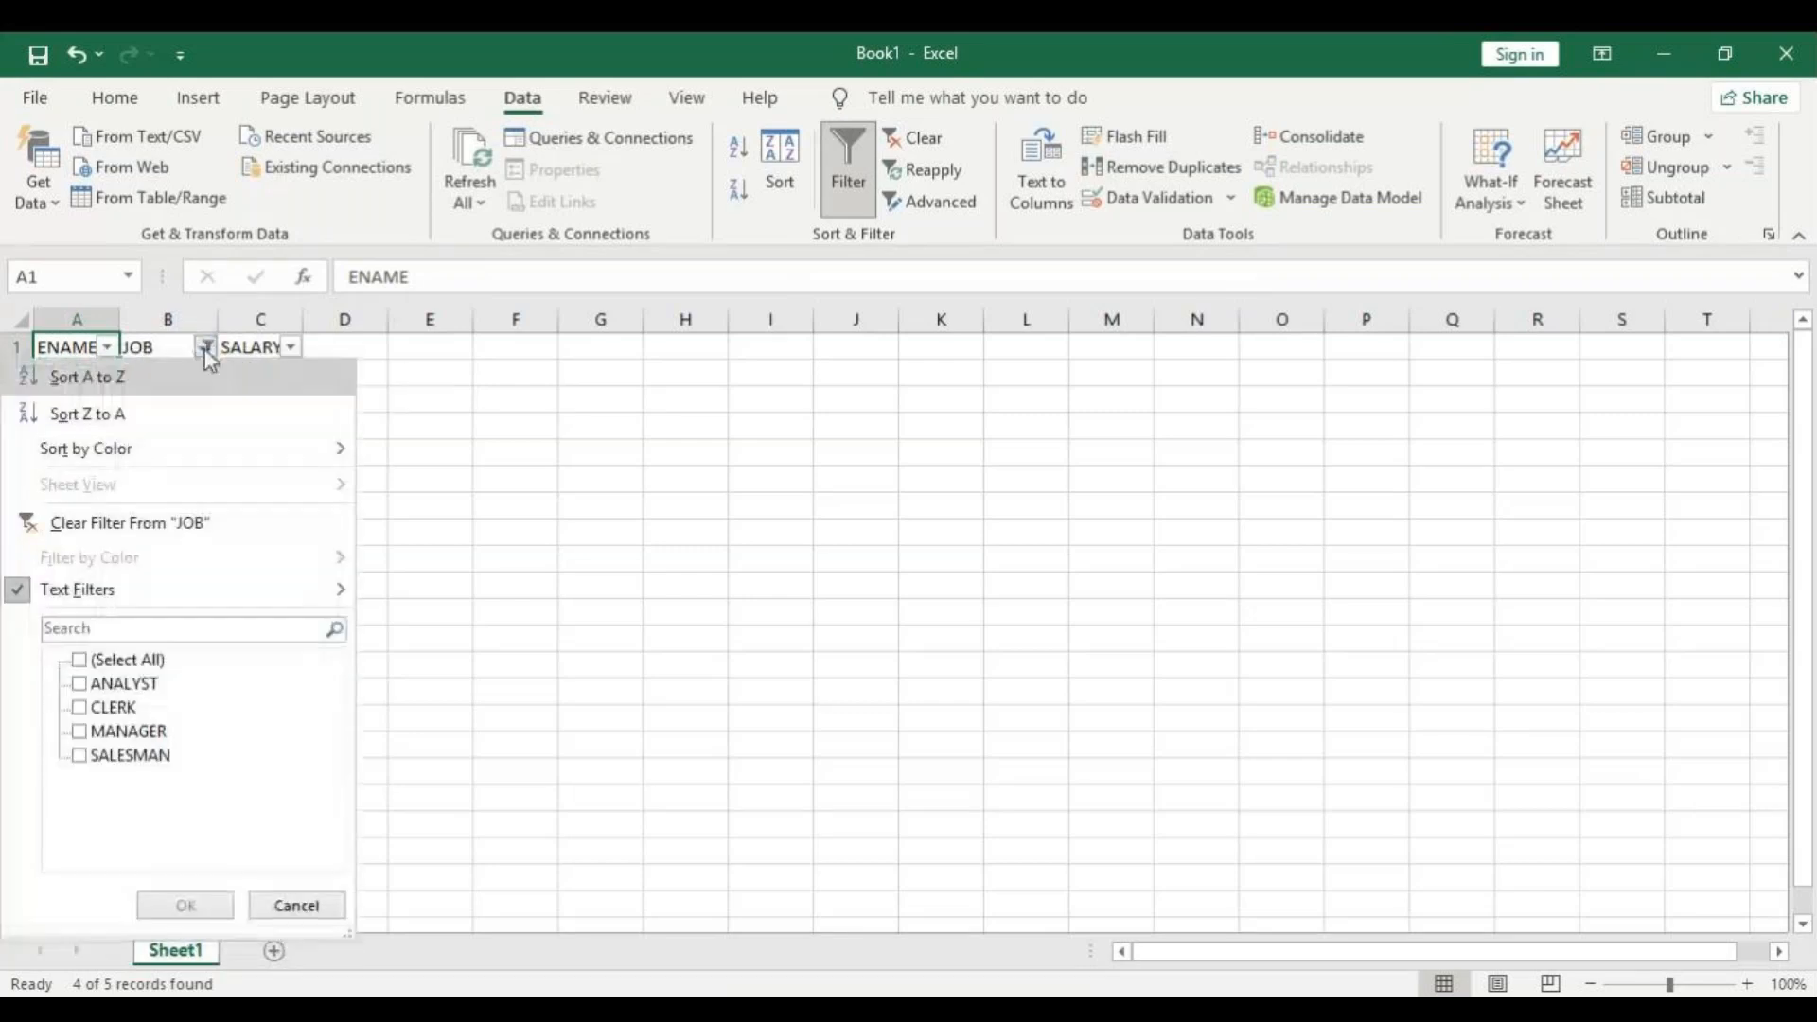
pyautogui.moveTo(104, 602)
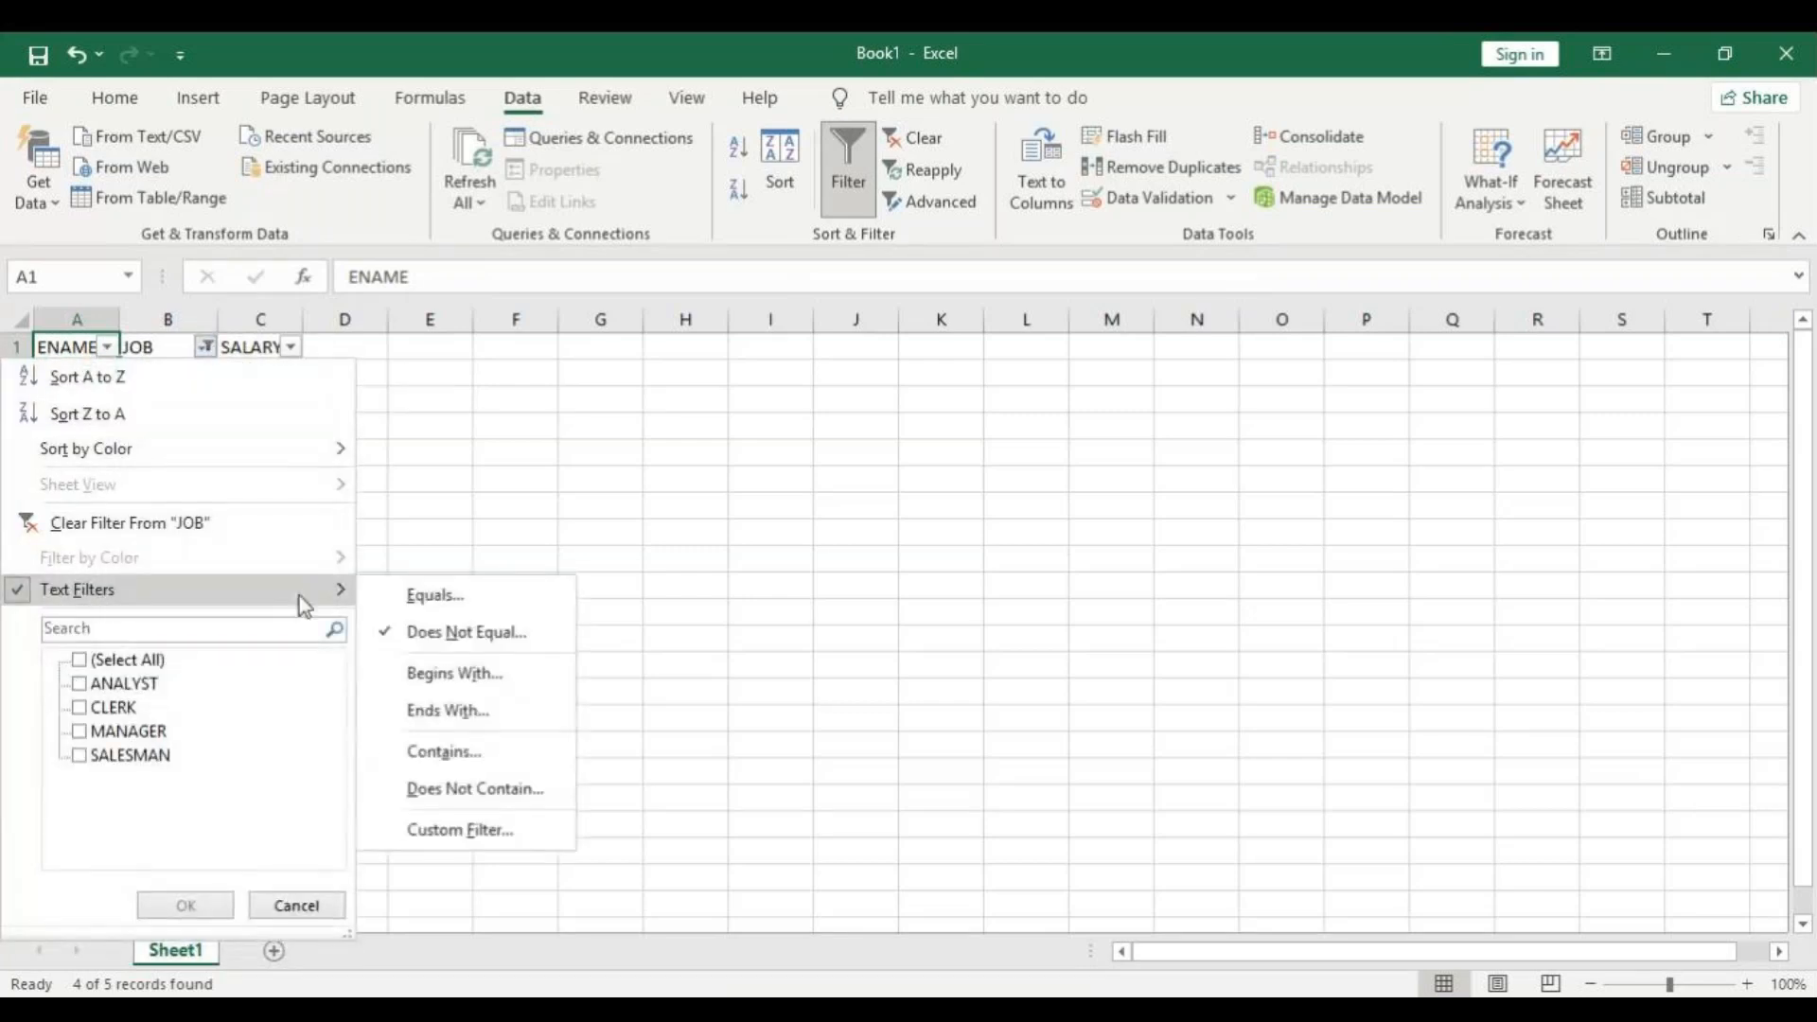
pyautogui.click(445, 675)
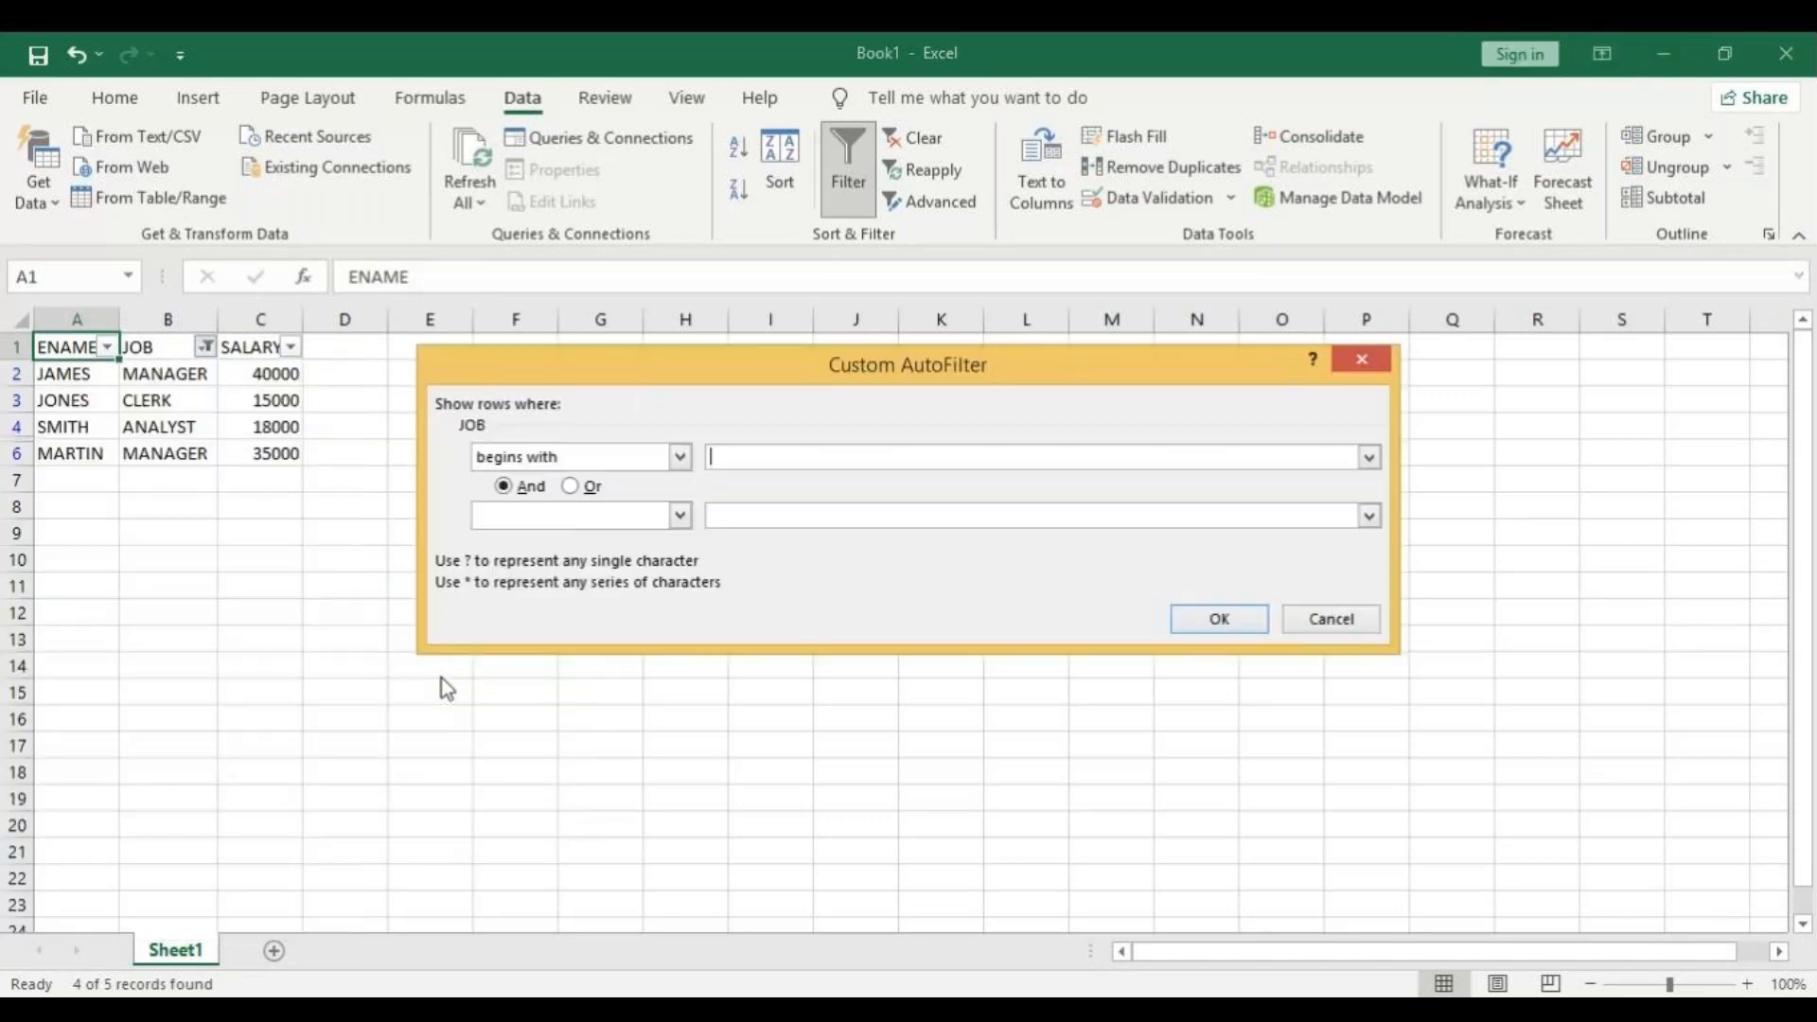
pyautogui.write('A')
pyautogui.click(1258, 615)
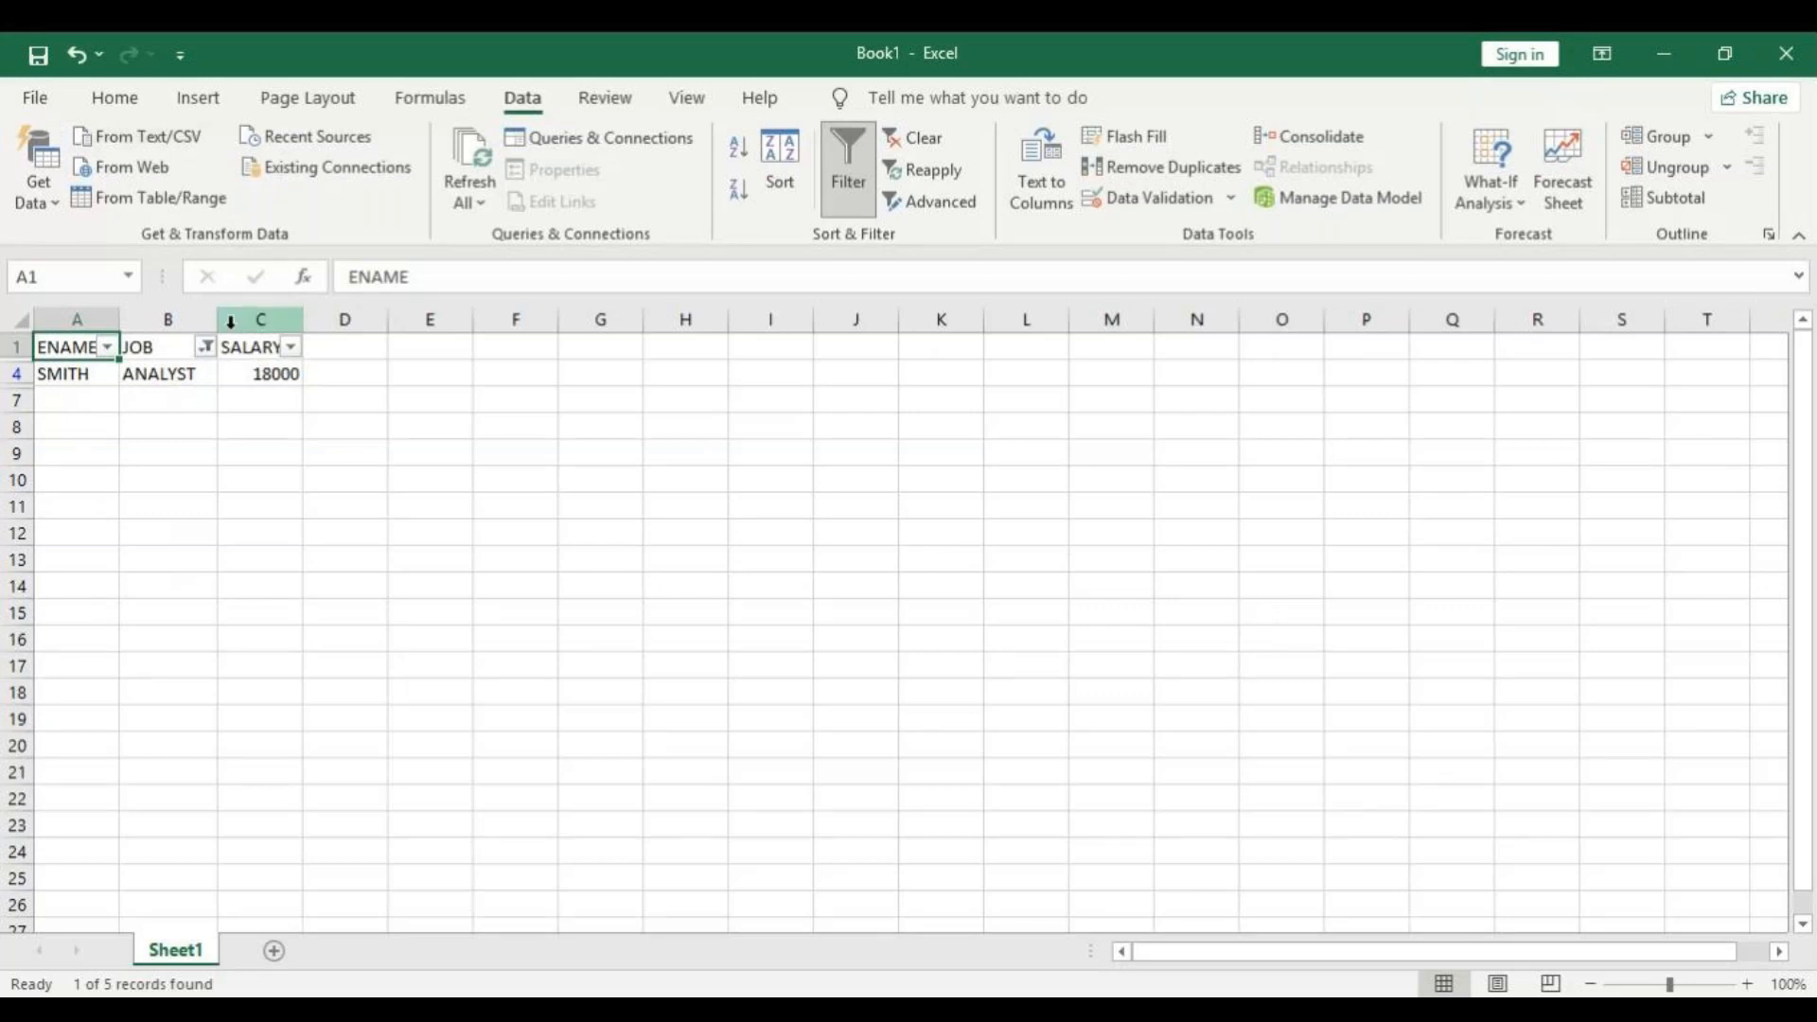
# Apply an Ends With text filter on the JOB column using the letter T.
pyautogui.click(212, 356)
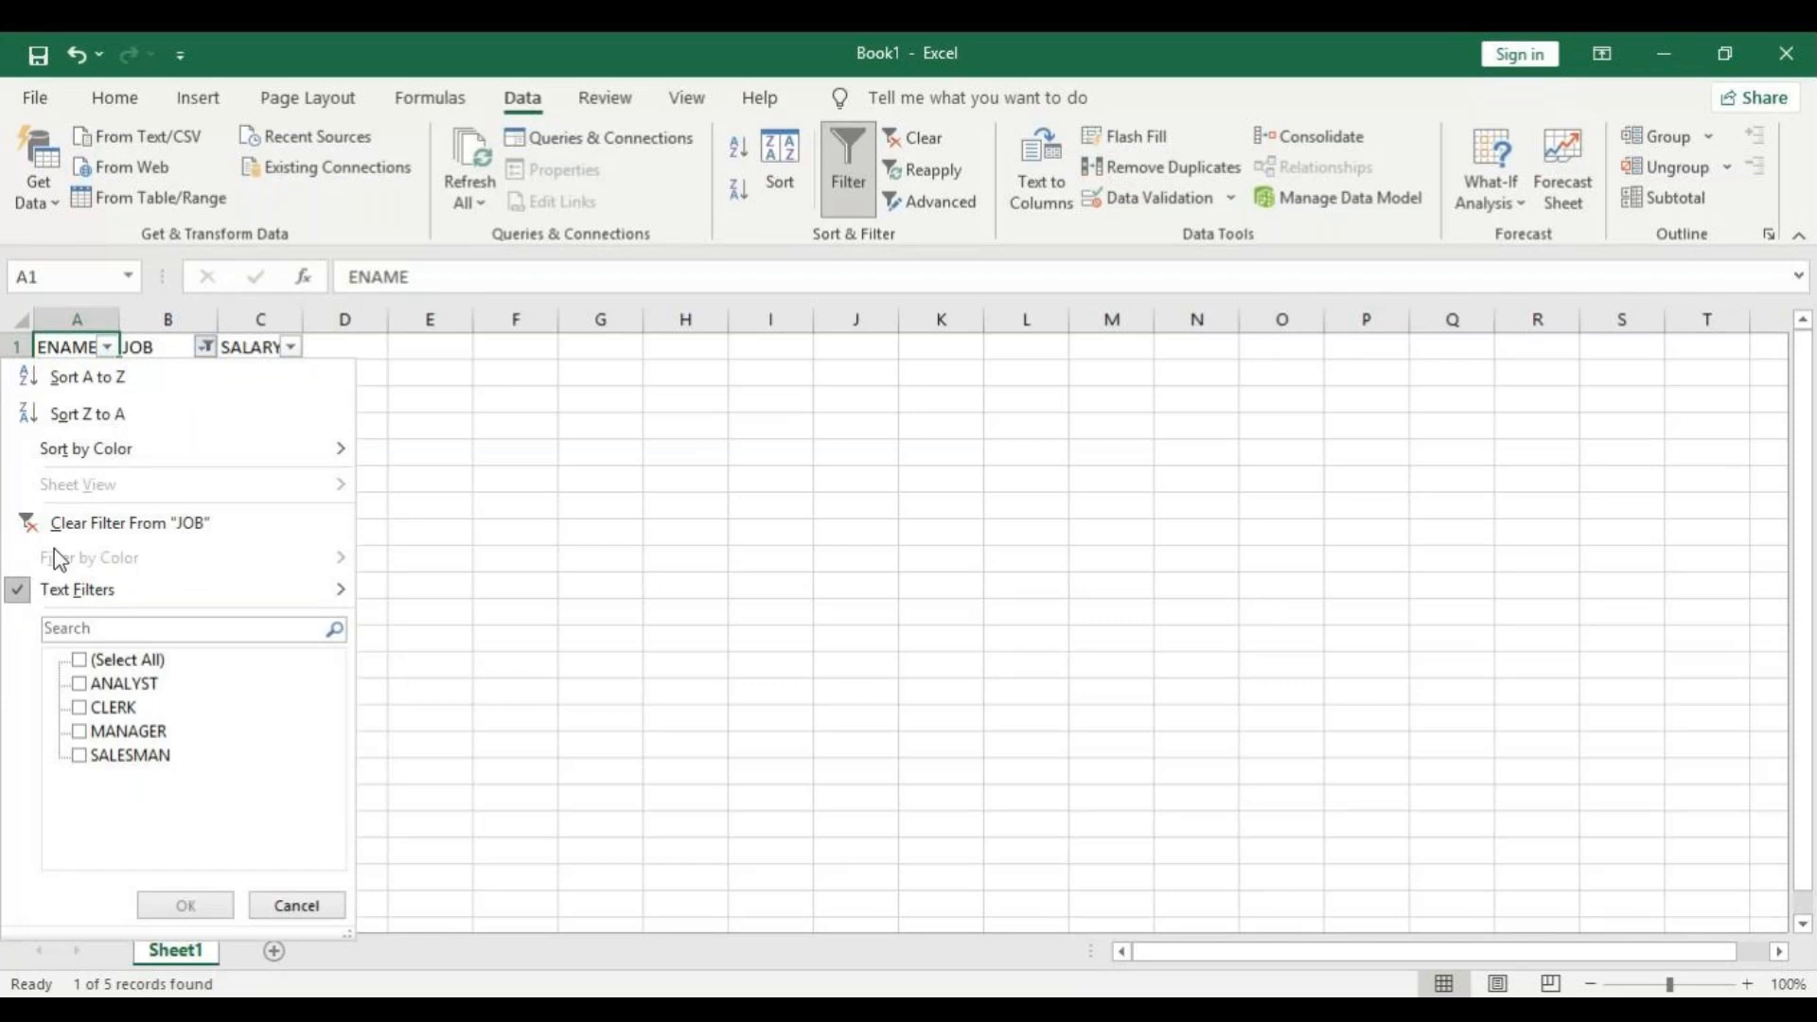
pyautogui.moveTo(79, 596)
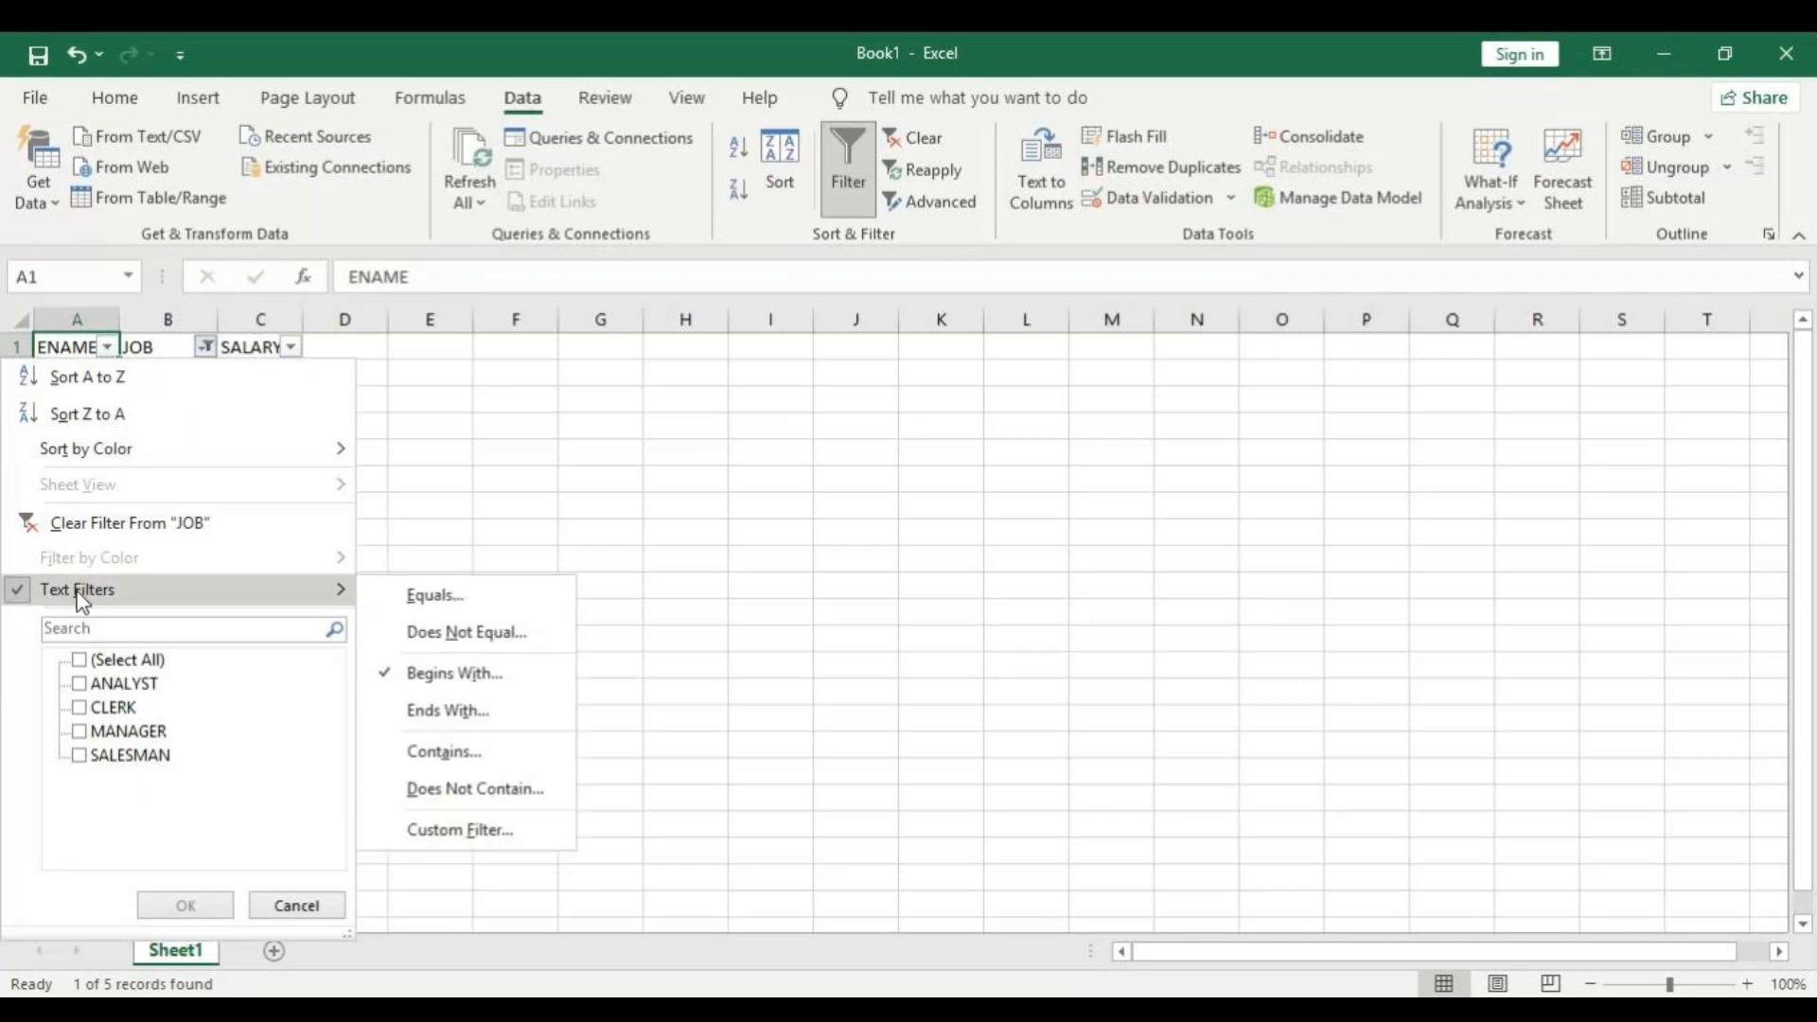
pyautogui.click(502, 721)
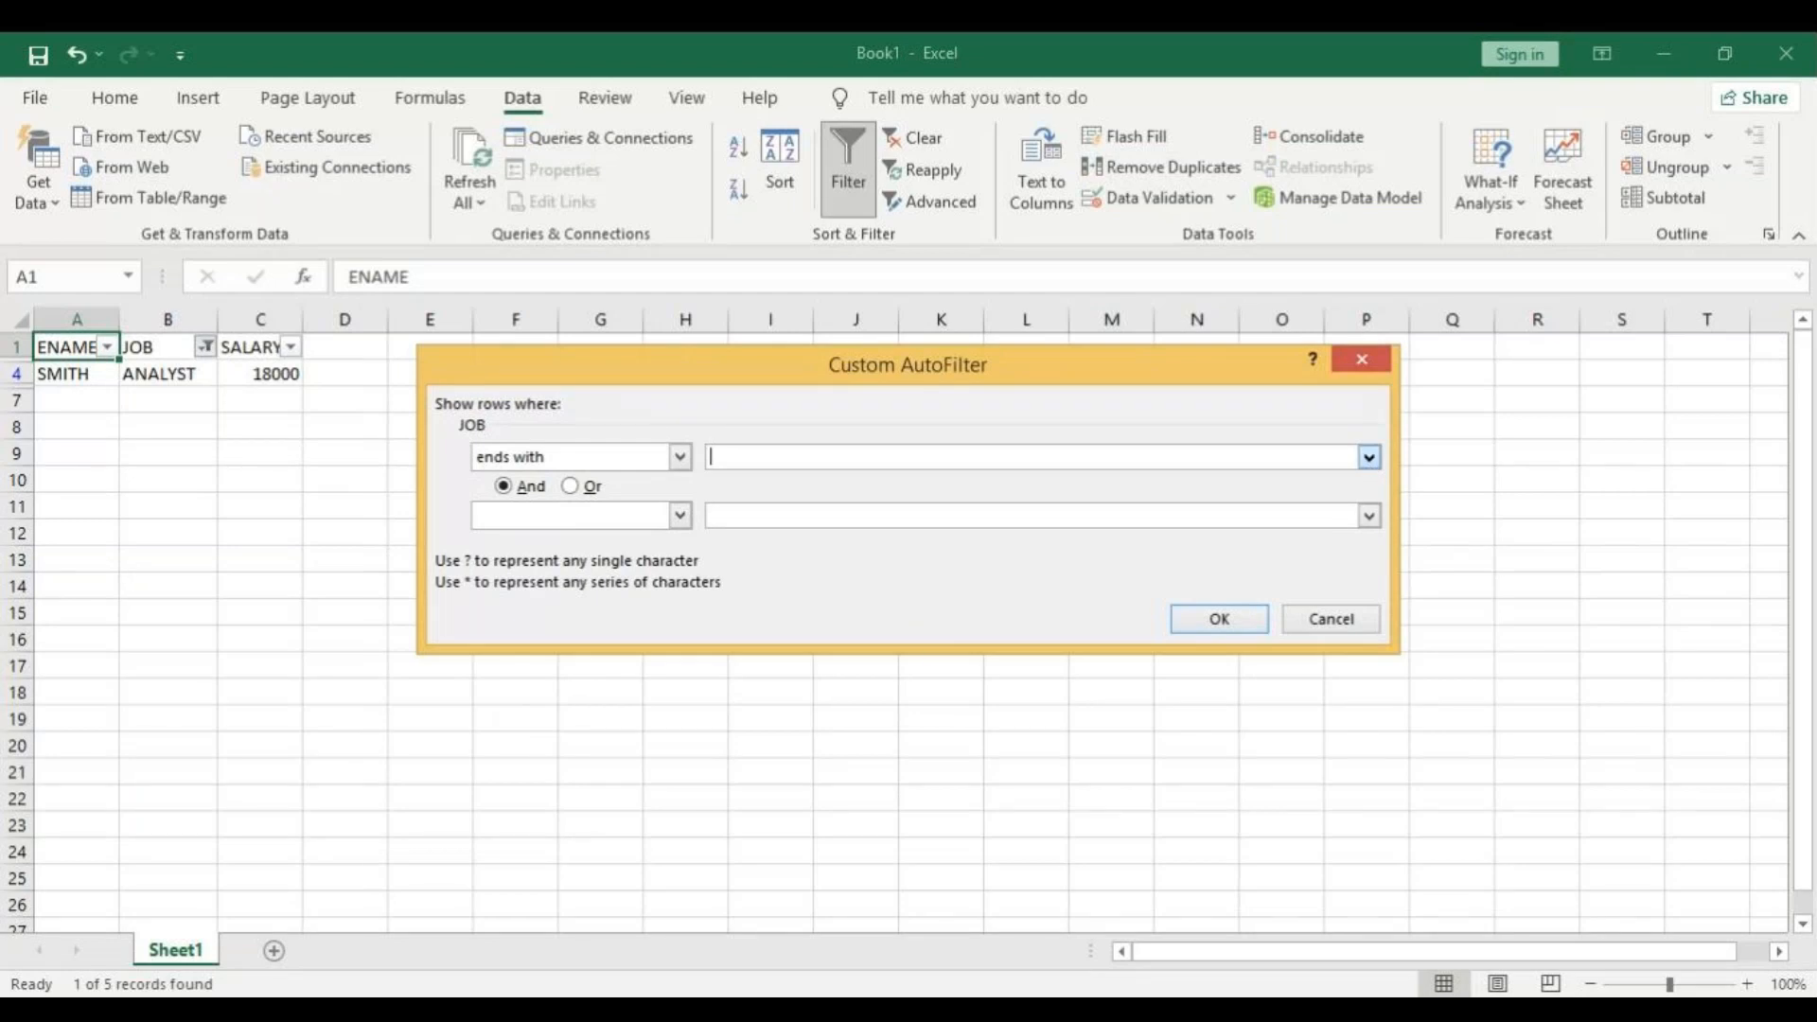
pyautogui.write('T')
pyautogui.click(1218, 617)
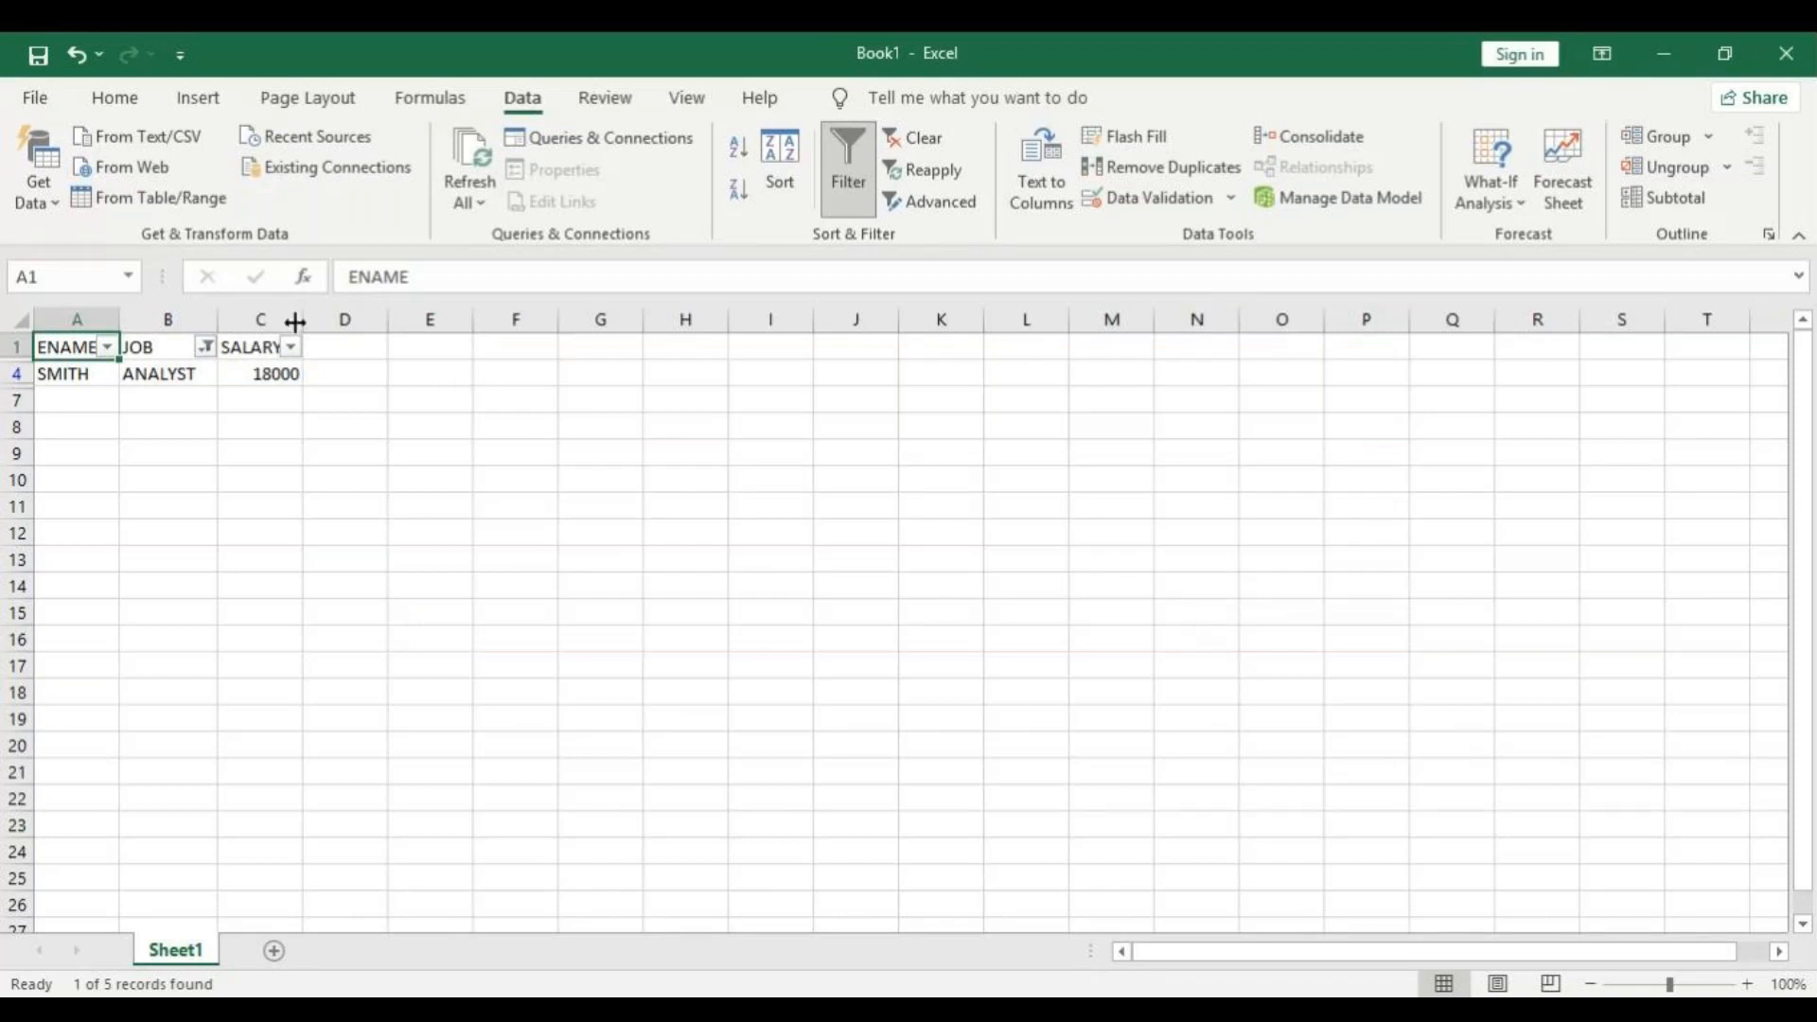
# Apply a Contains text filter on the JOB column using the letter E.
pyautogui.click(205, 349)
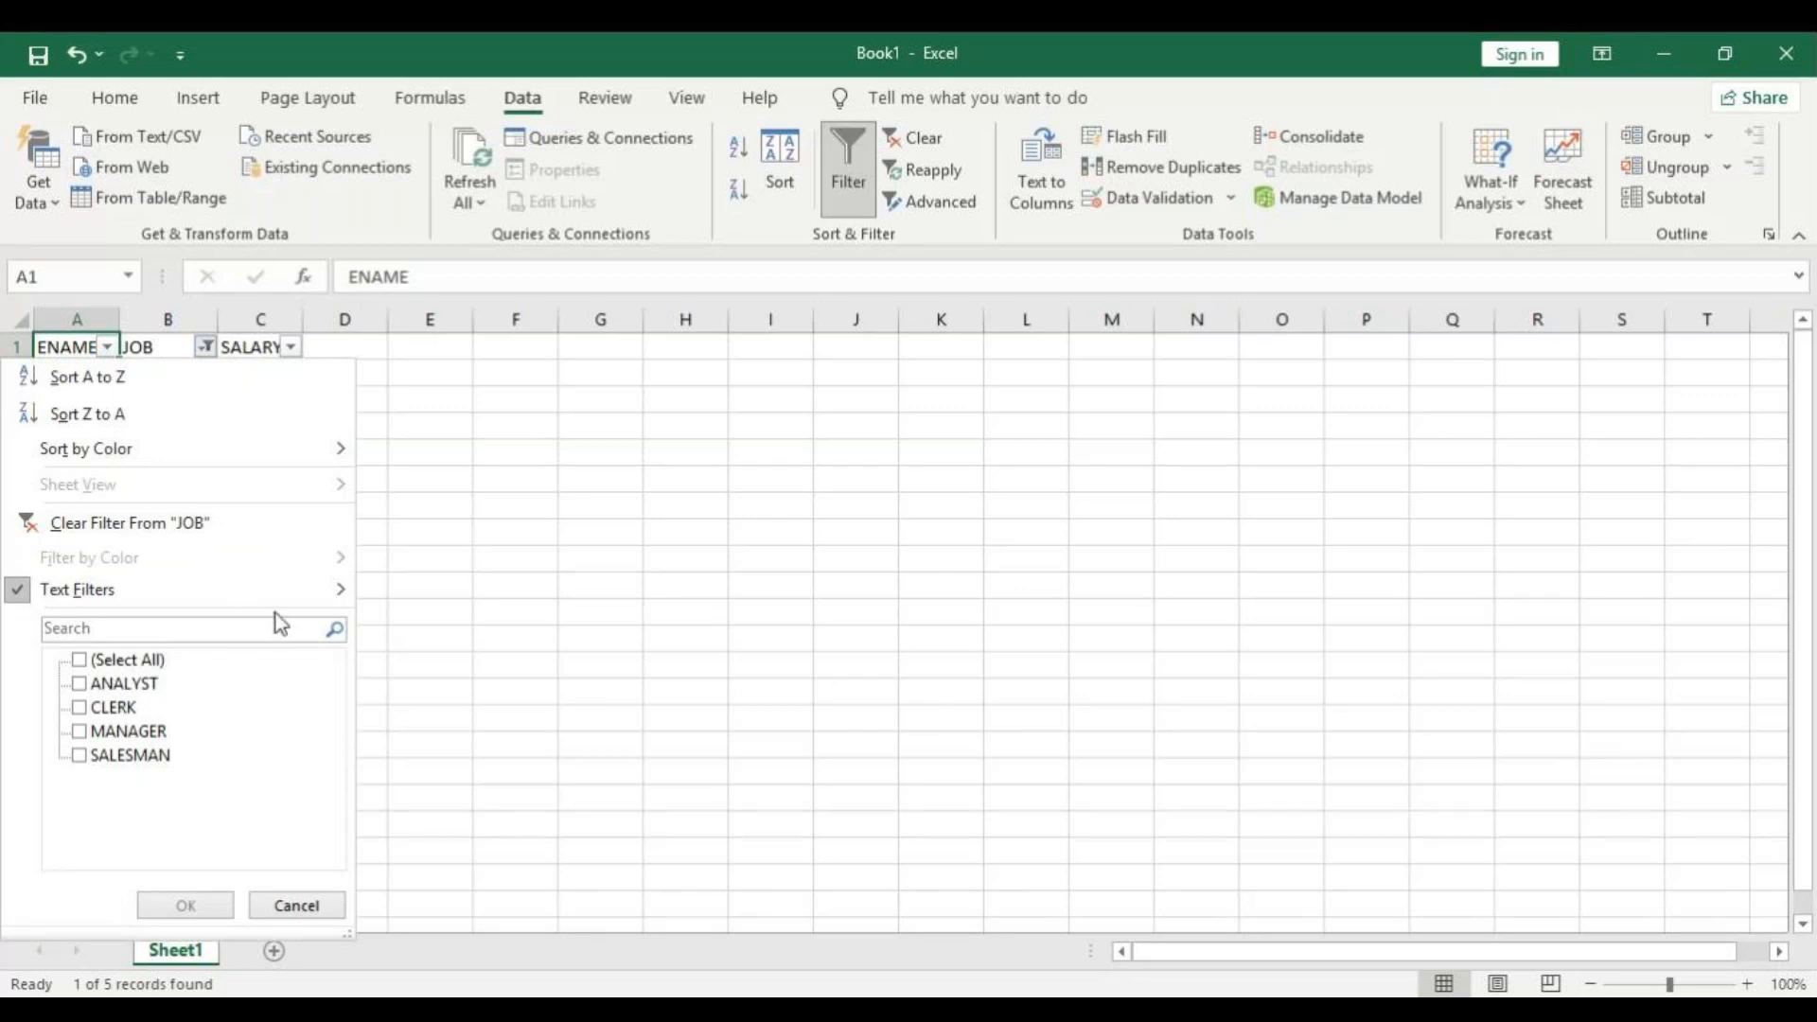
pyautogui.moveTo(312, 590)
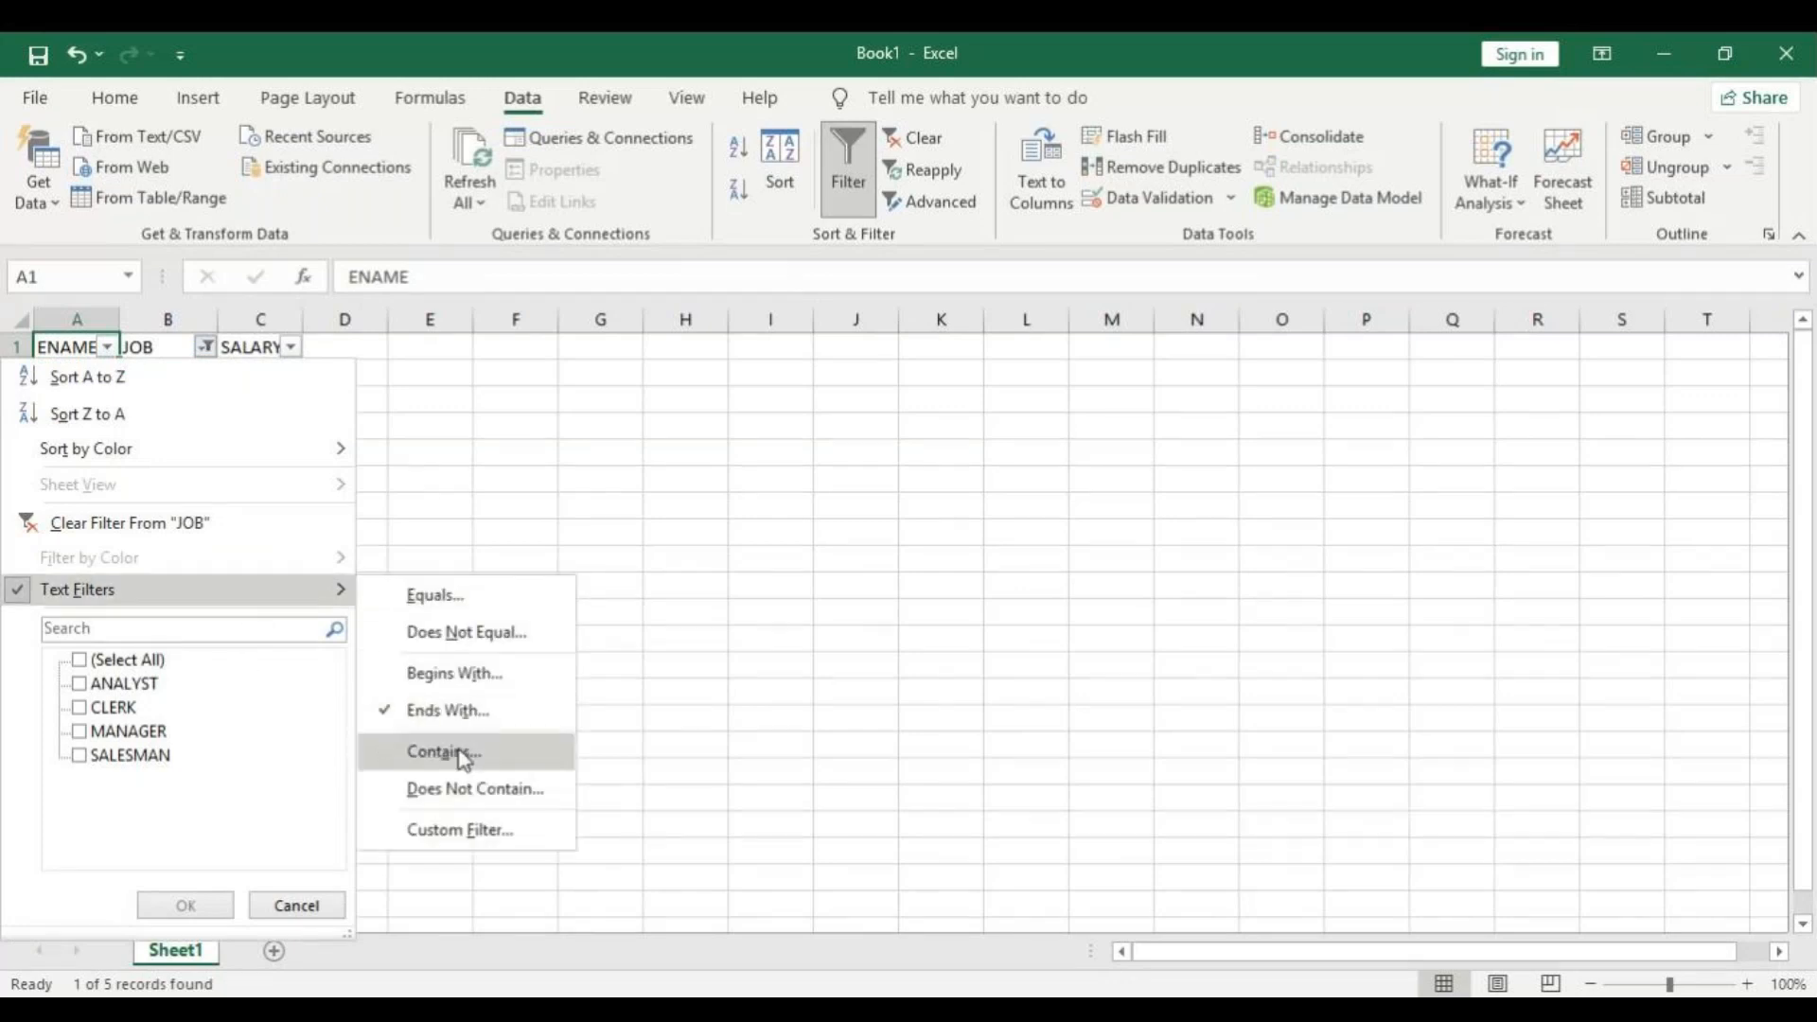
pyautogui.click(463, 754)
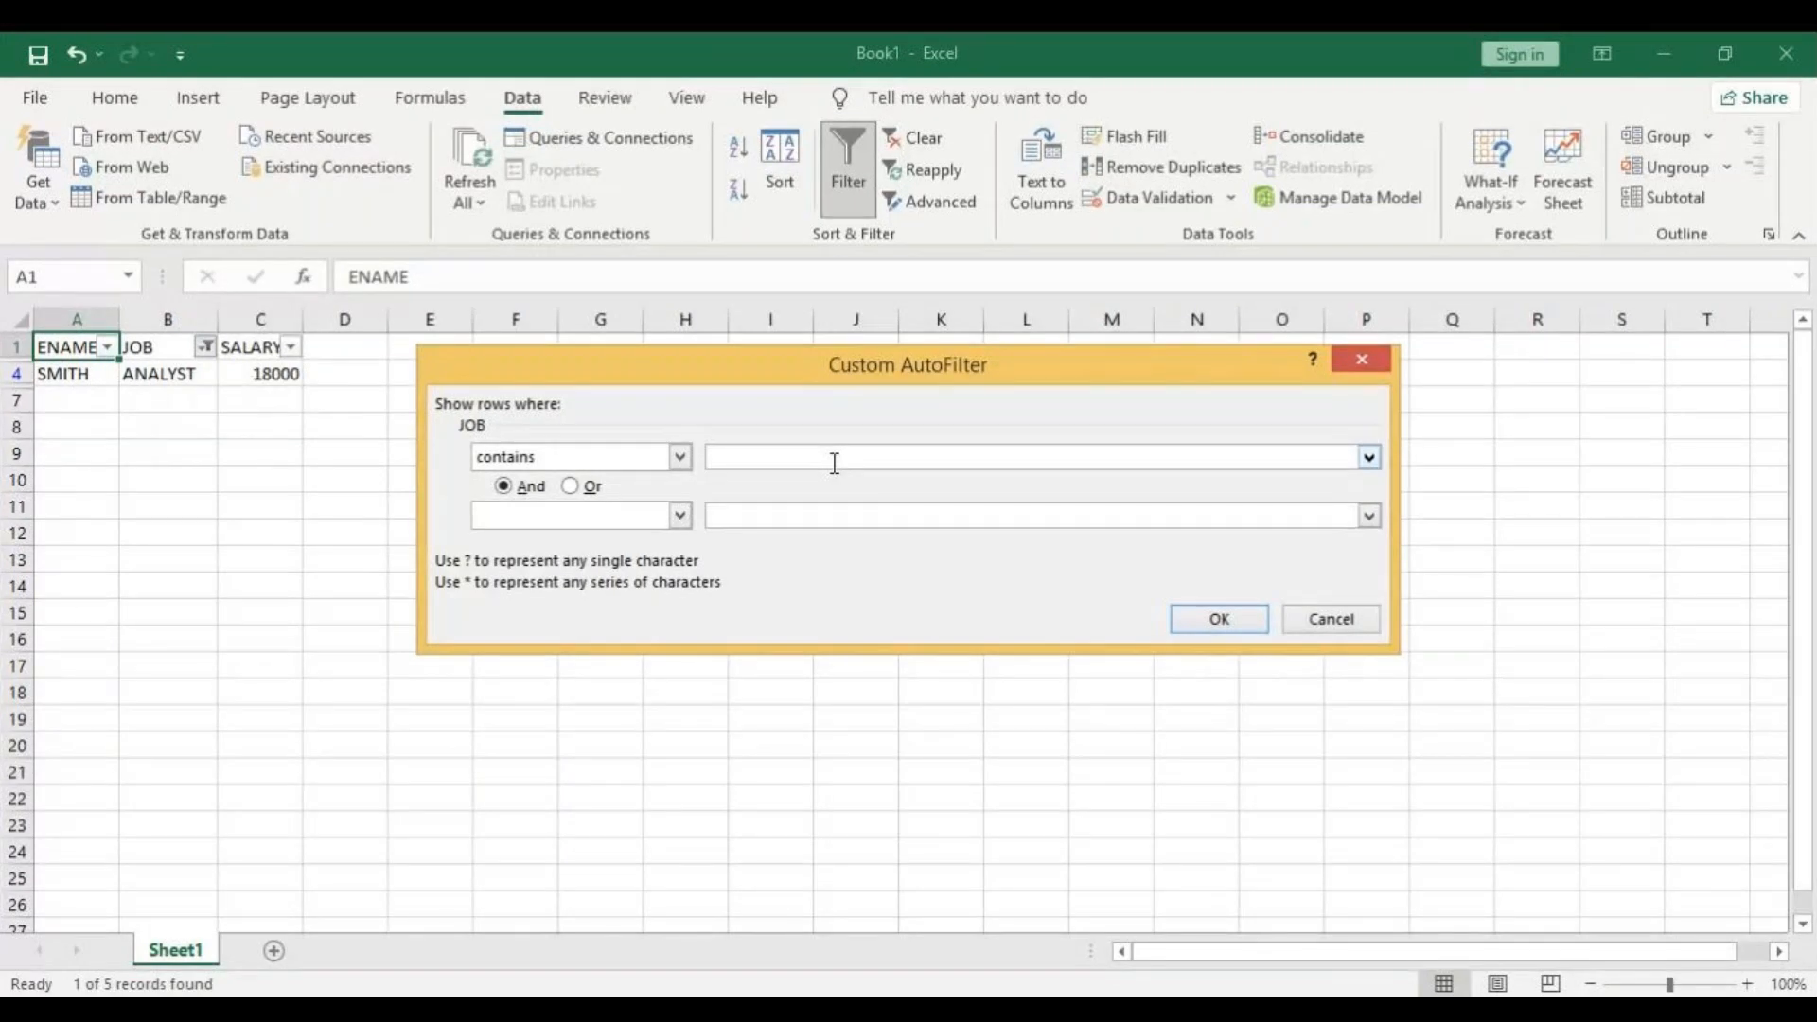
pyautogui.write('E')
pyautogui.click(1221, 619)
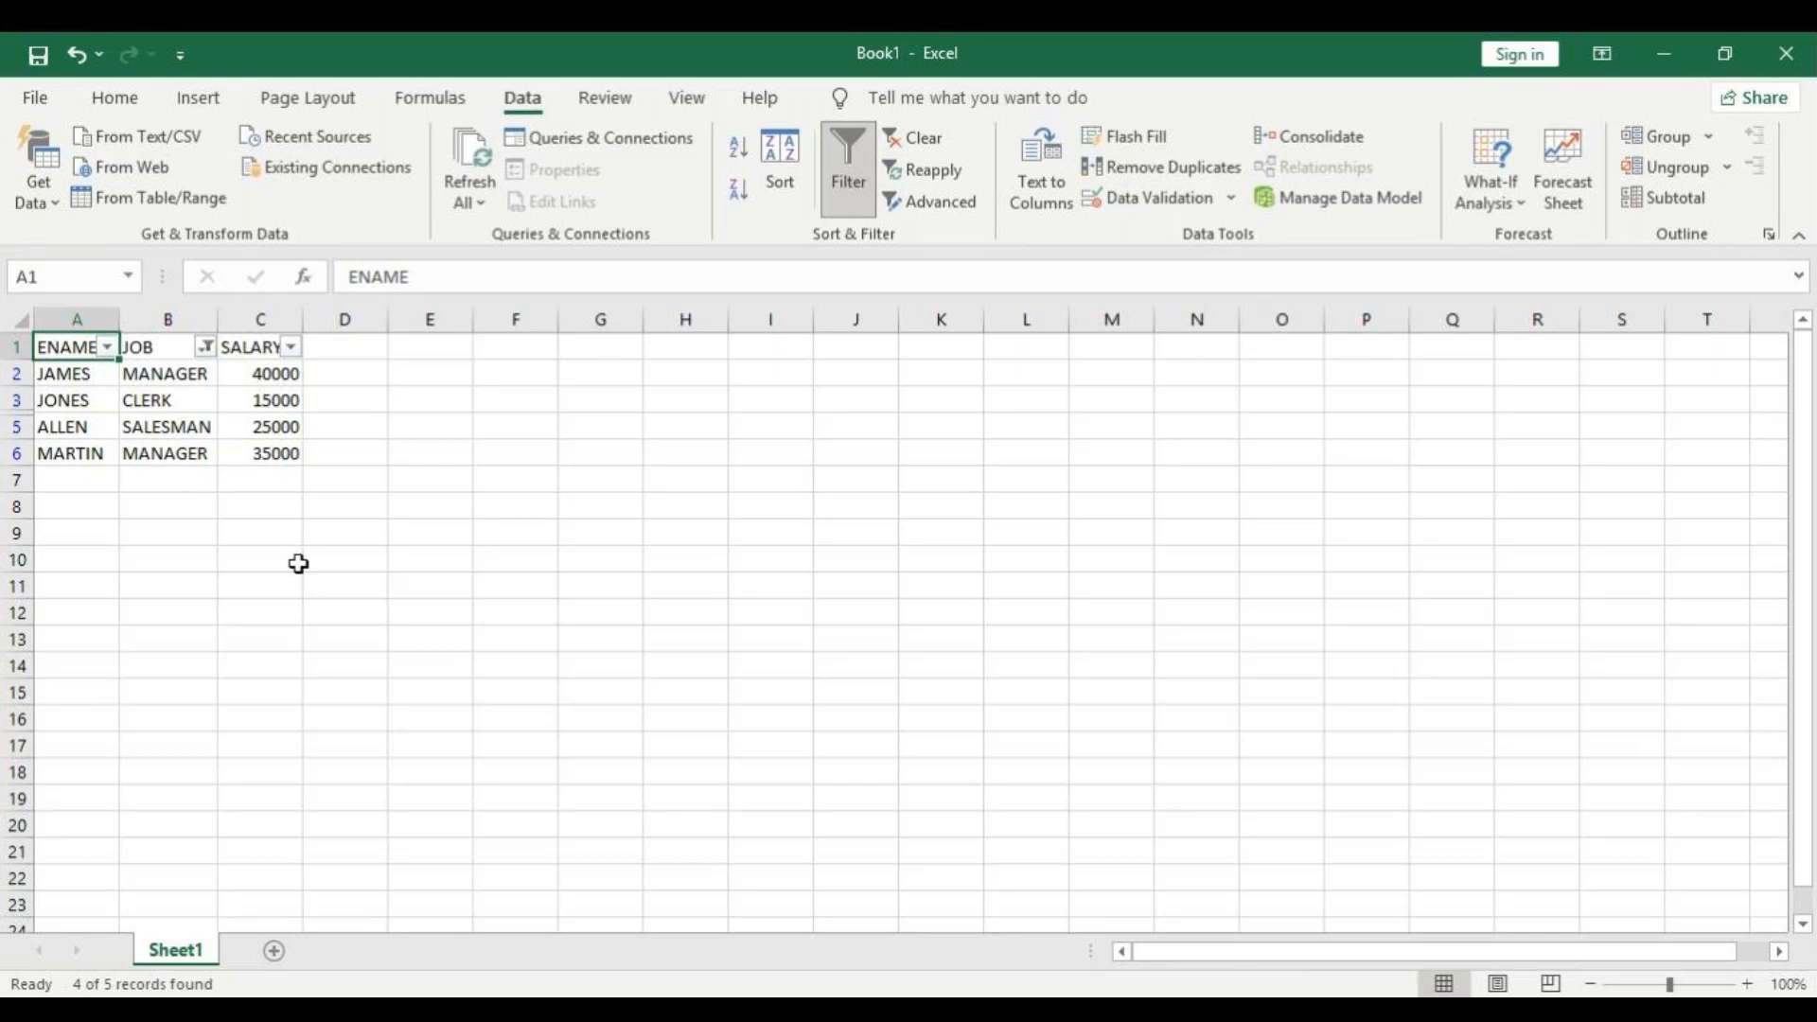
# Reselect all job titles in the JOB filter to show every employee row.
pyautogui.click(207, 348)
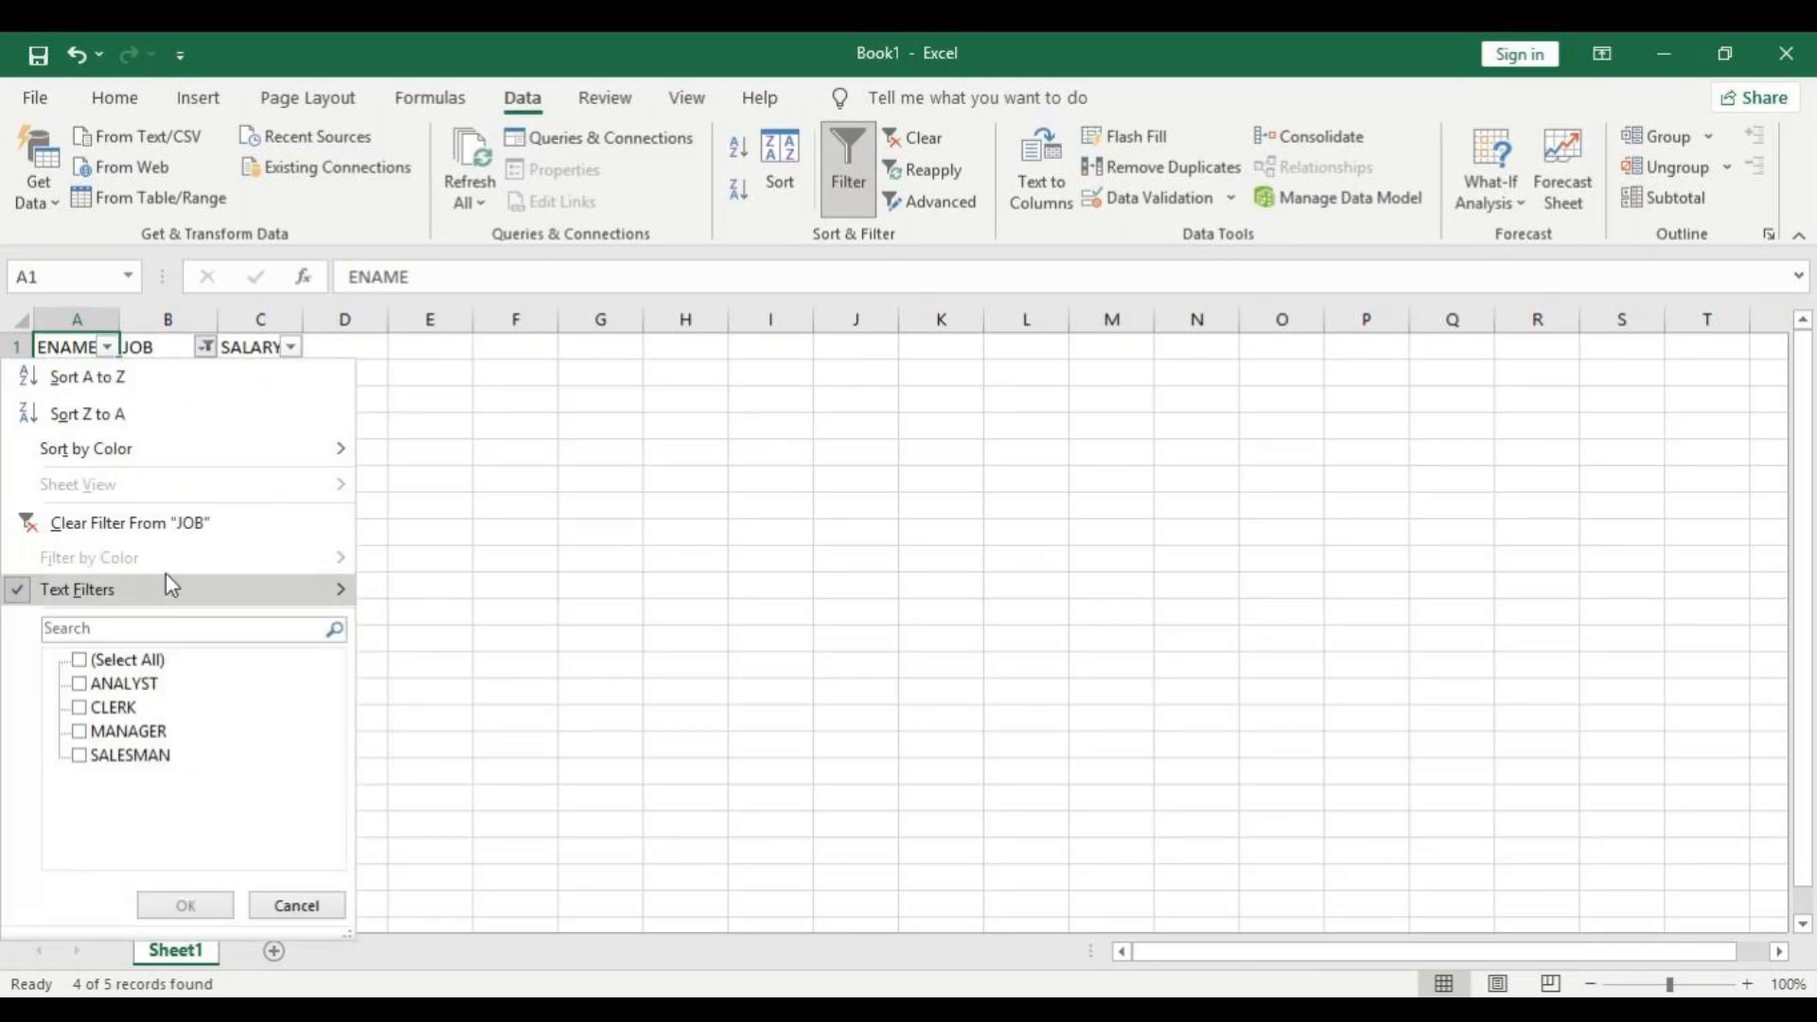
pyautogui.click(97, 660)
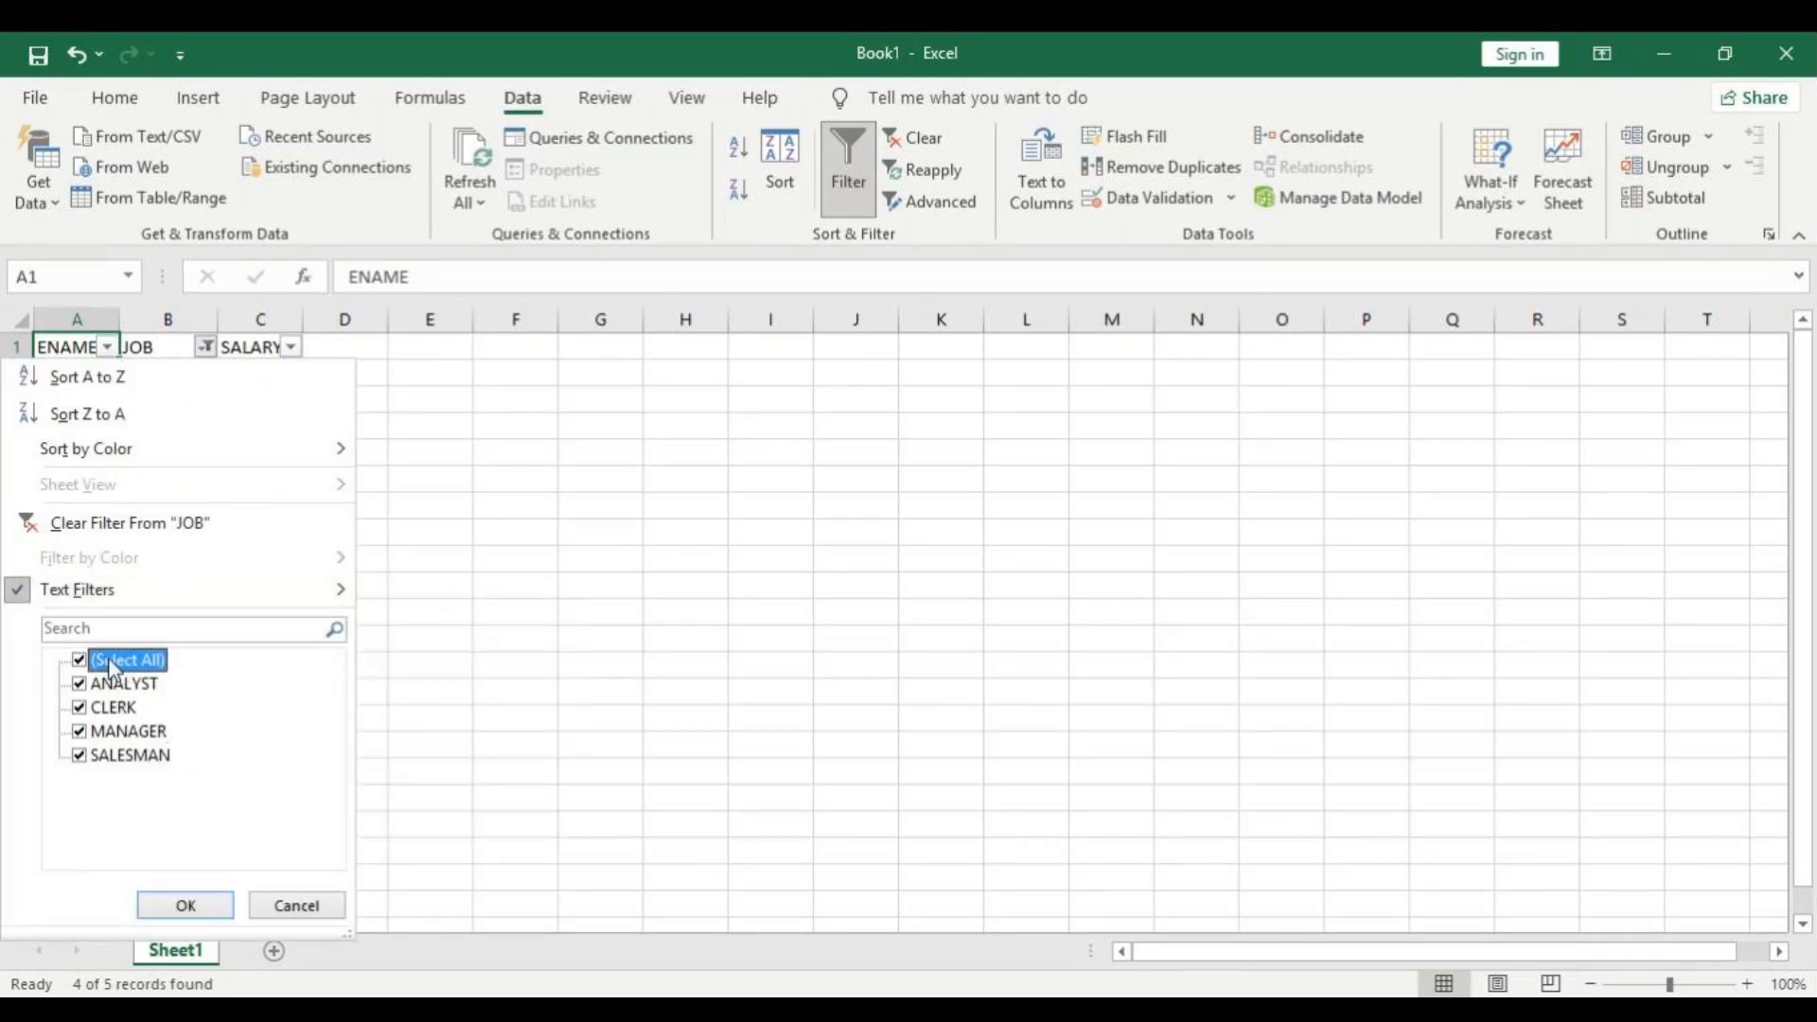
pyautogui.click(186, 907)
pyautogui.click(187, 905)
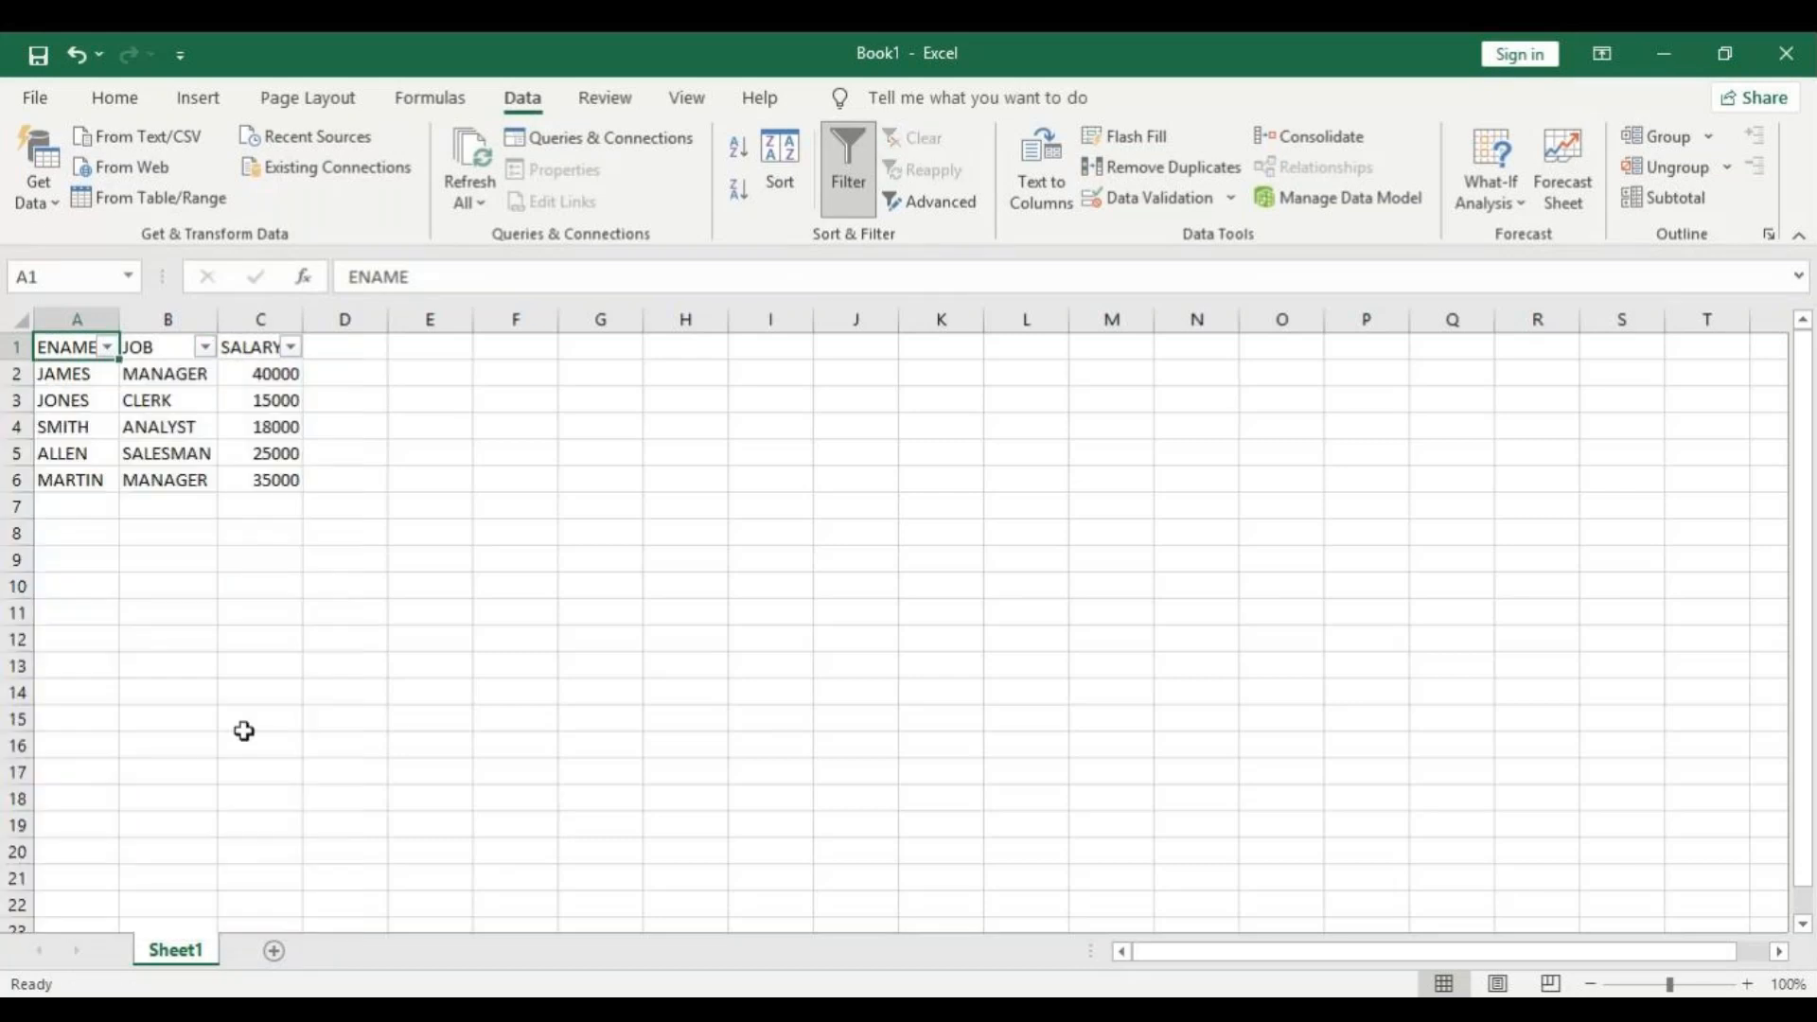
# Apply a Greater Than number filter on the SALARY column using the value 18000.
pyautogui.click(292, 347)
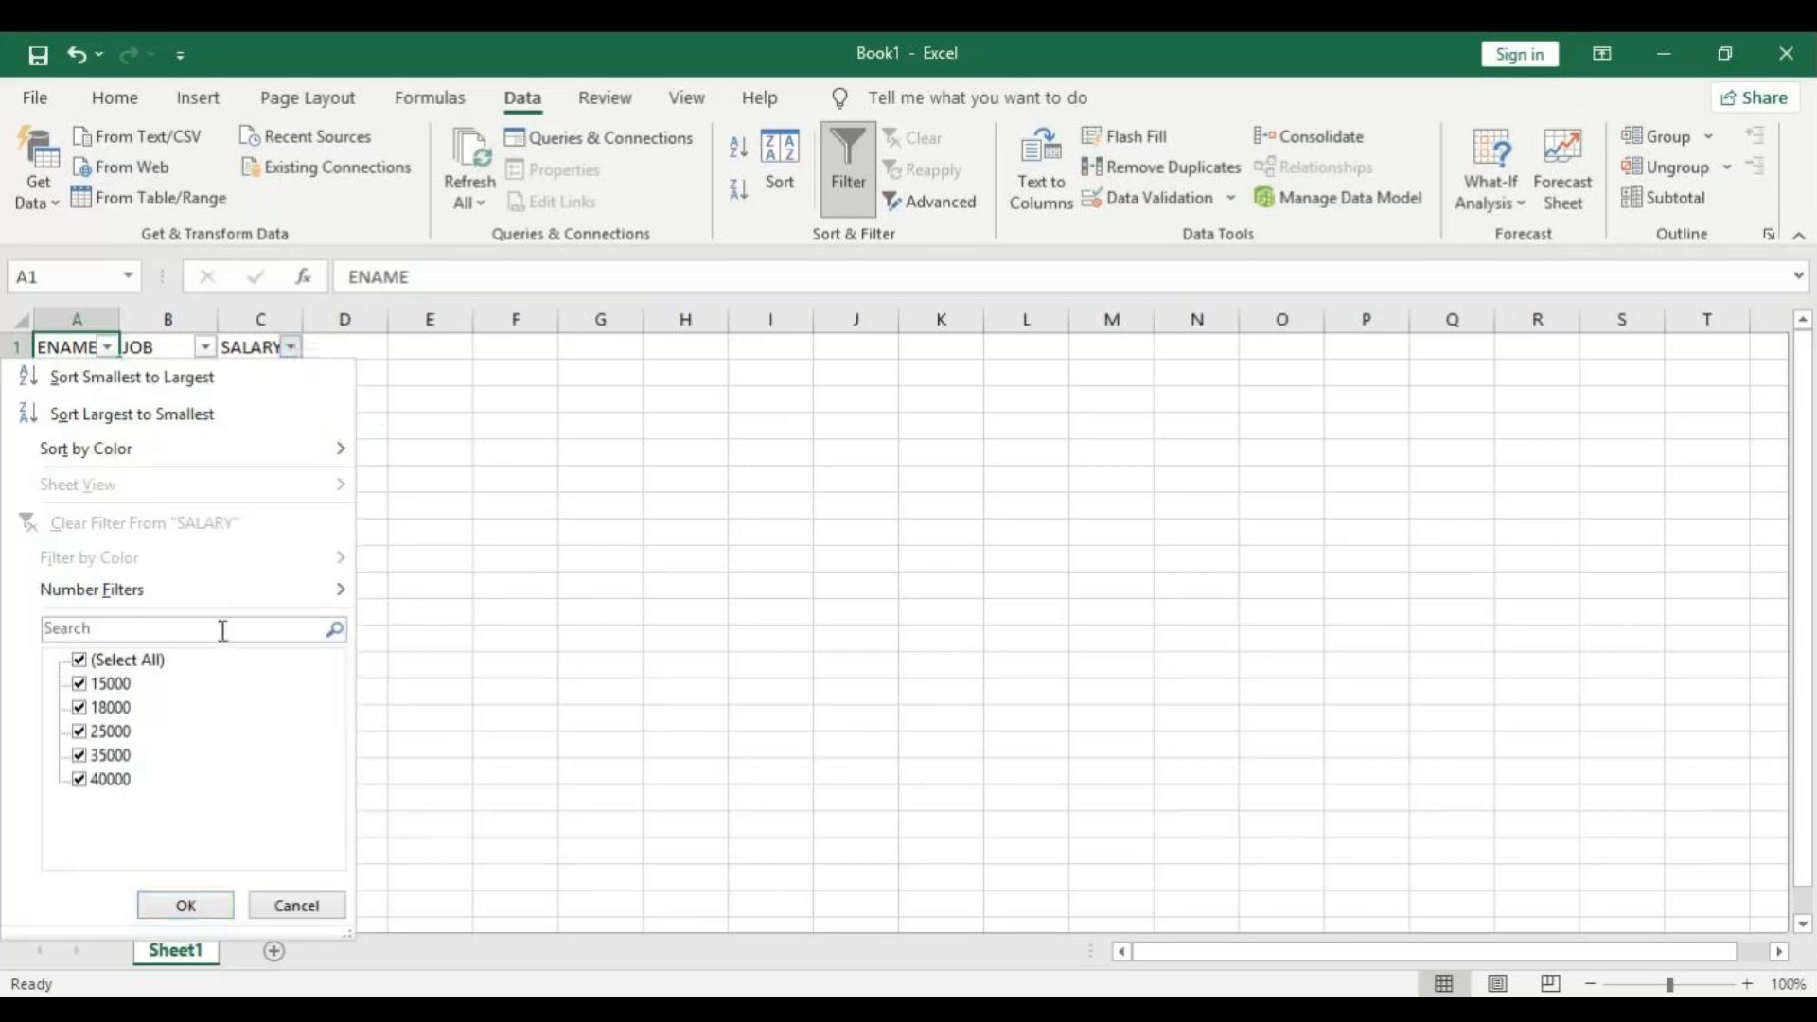
pyautogui.moveTo(187, 600)
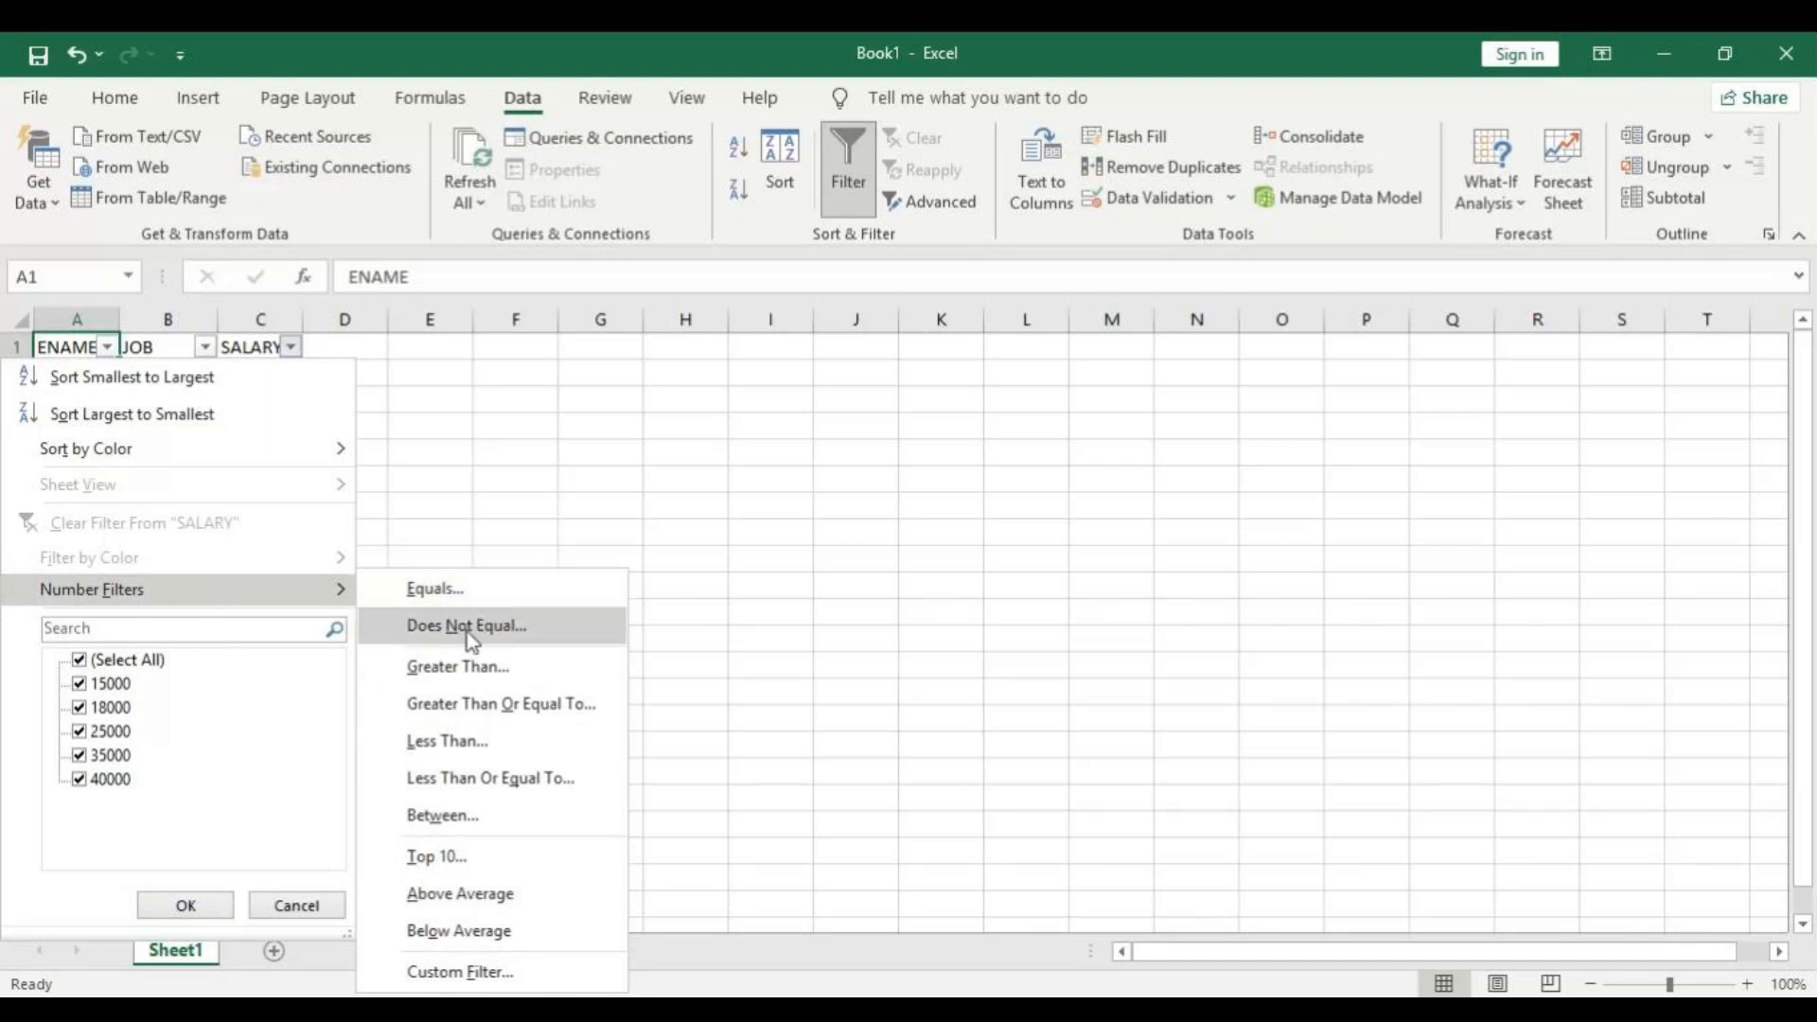
pyautogui.click(507, 665)
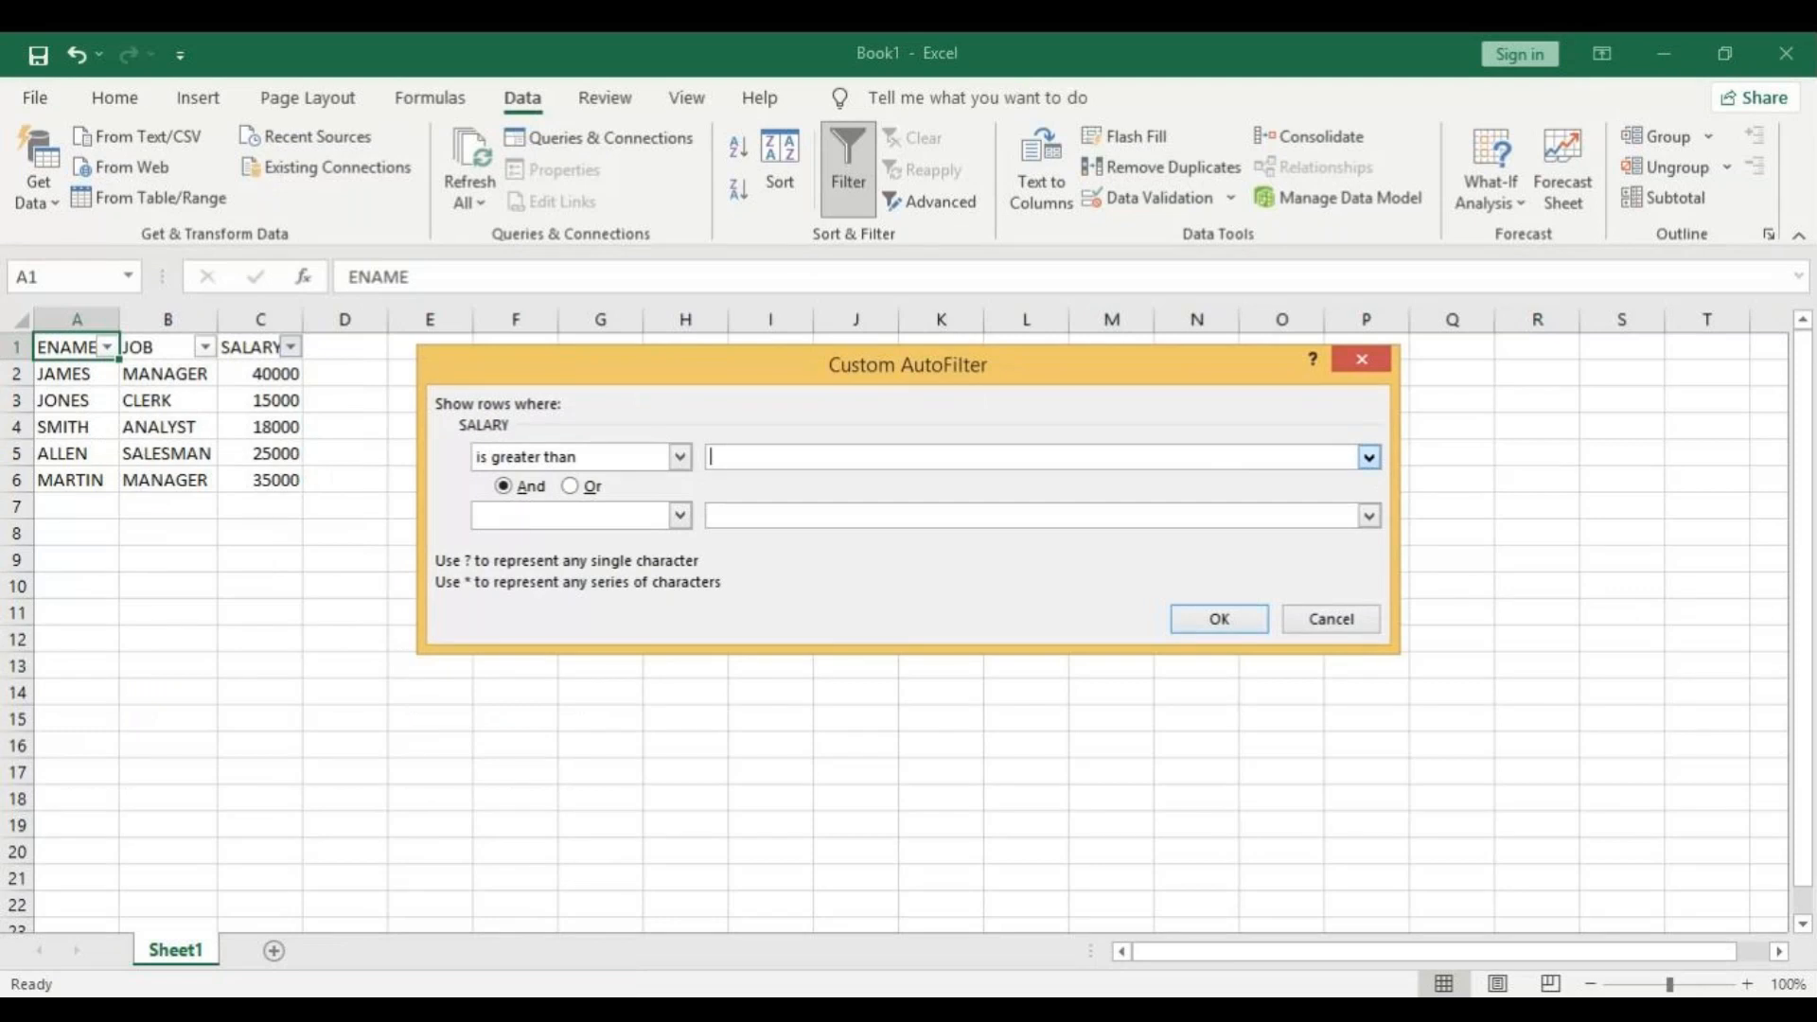
pyautogui.click(1369, 457)
pyautogui.click(855, 500)
pyautogui.click(1214, 623)
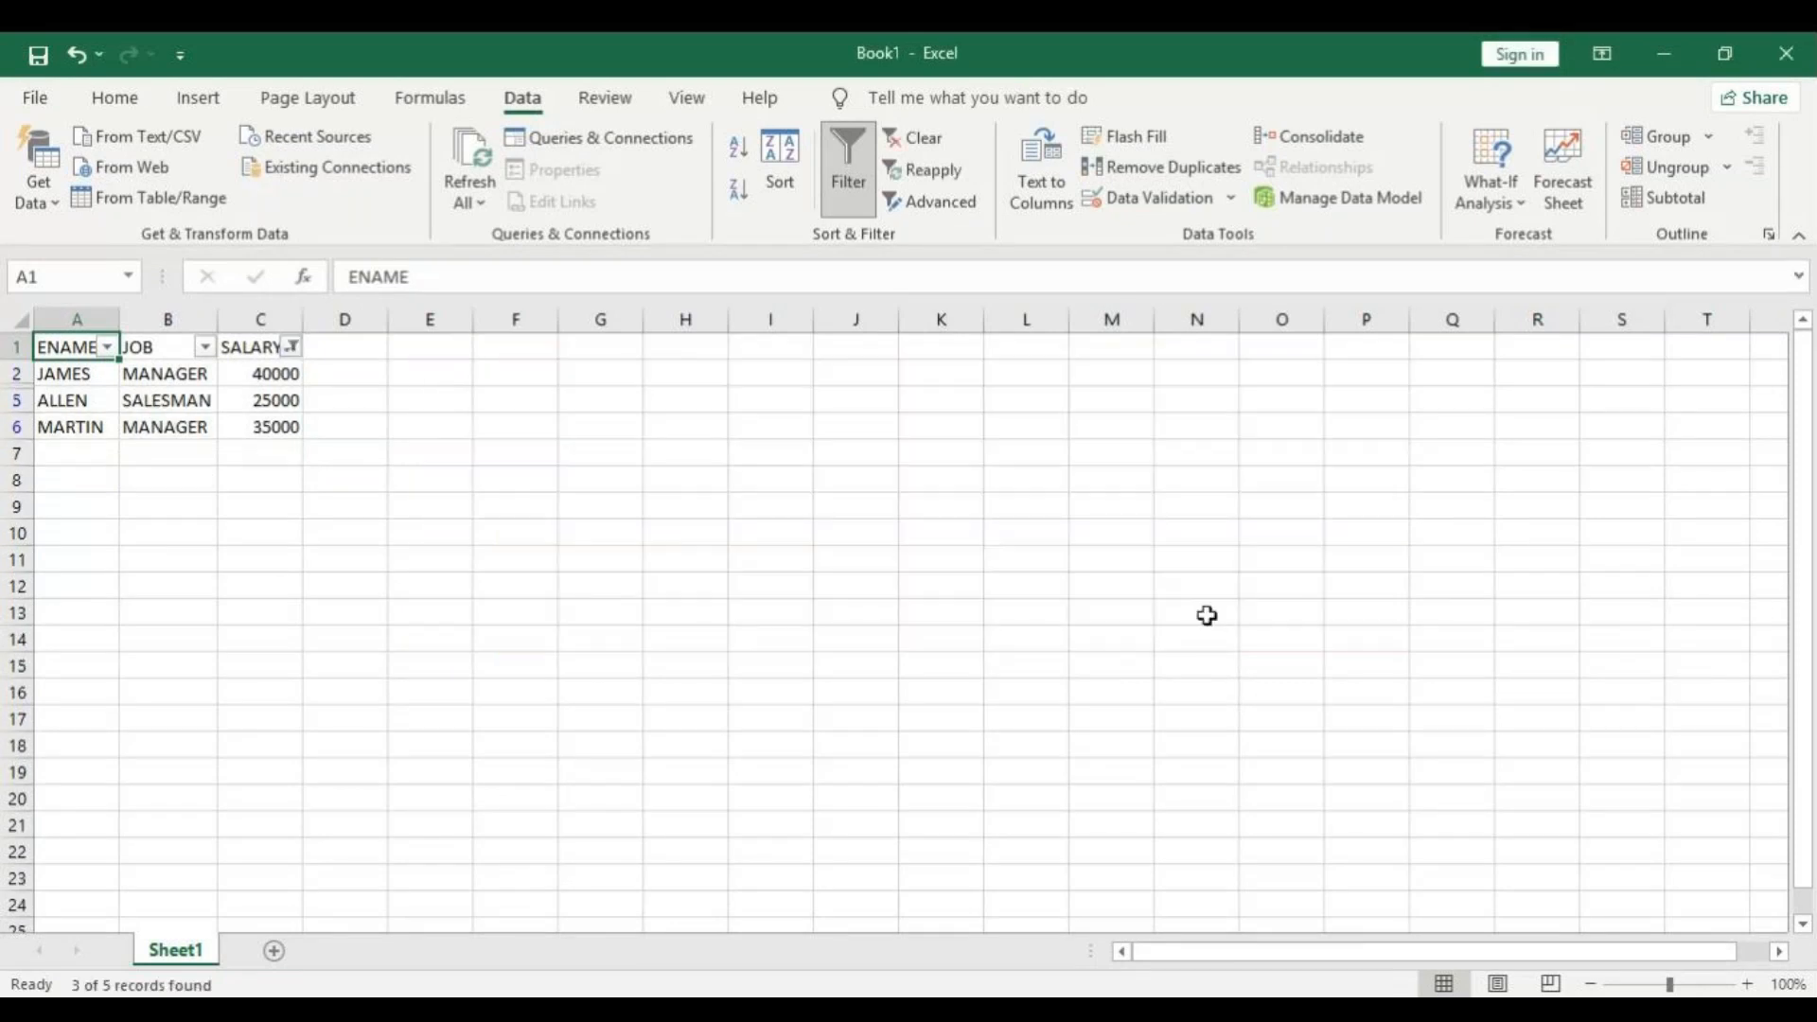
pyautogui.click(291, 347)
pyautogui.moveTo(185, 599)
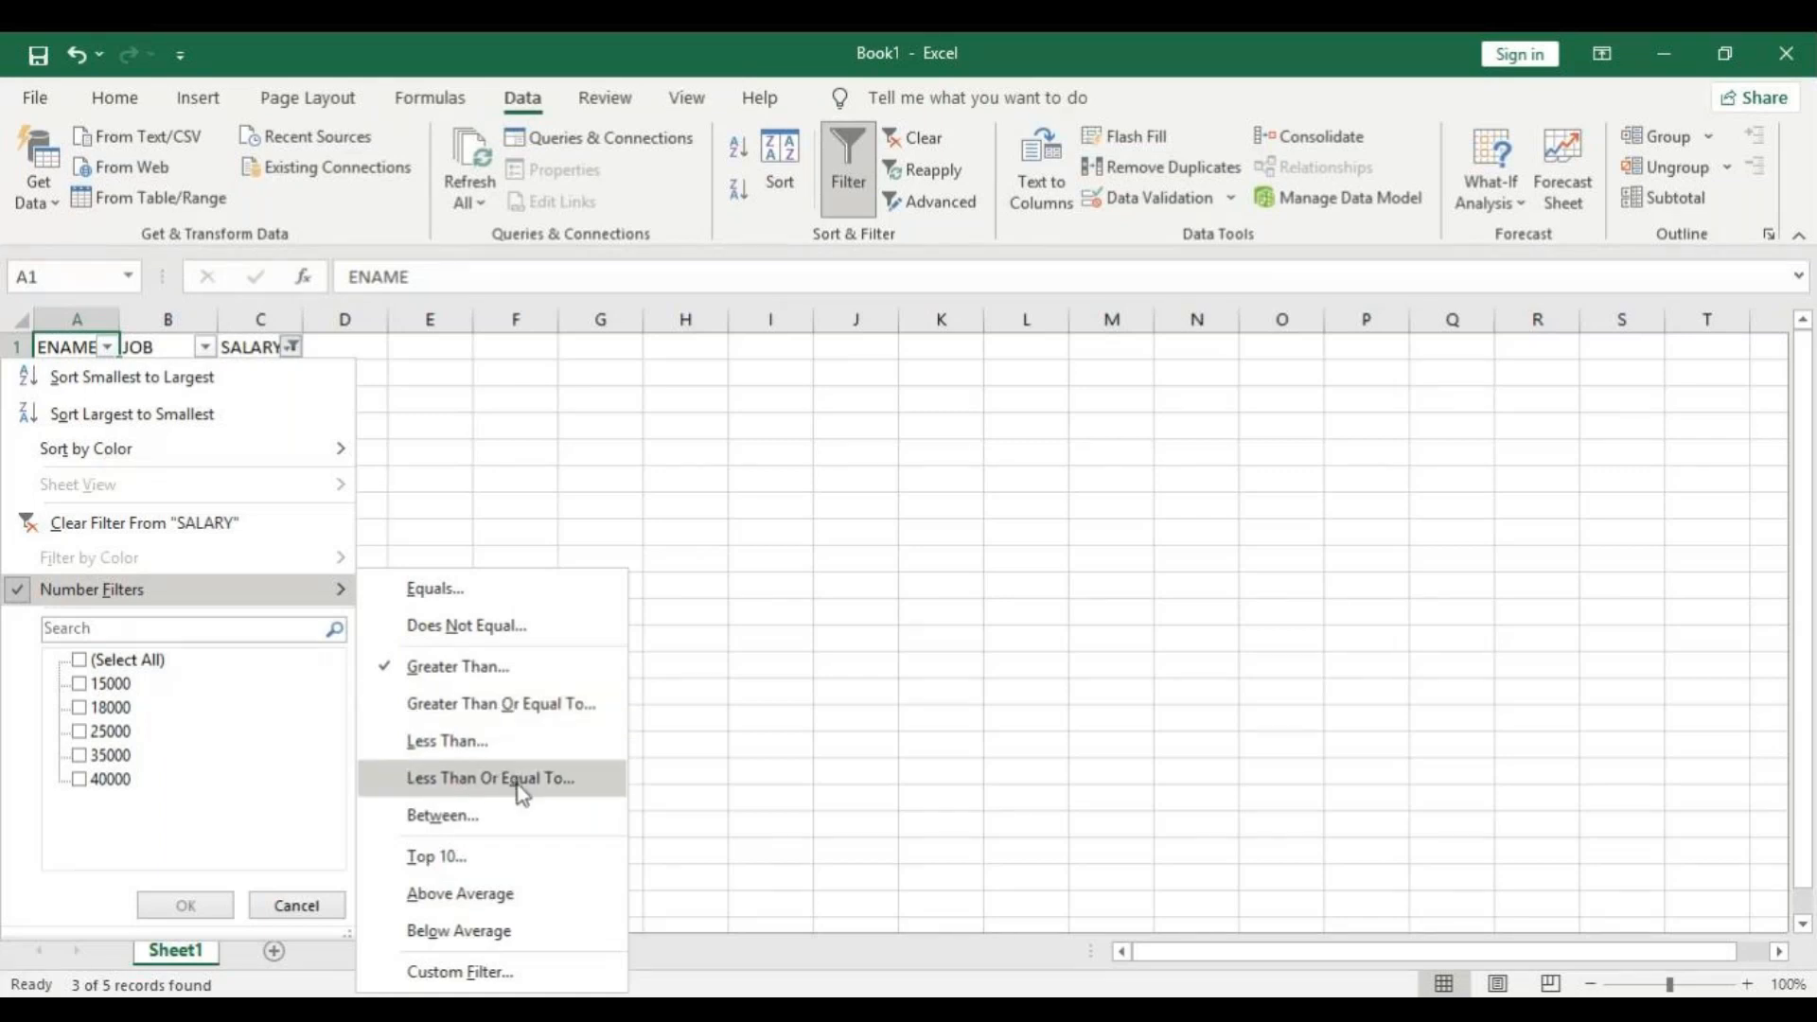
pyautogui.click(436, 479)
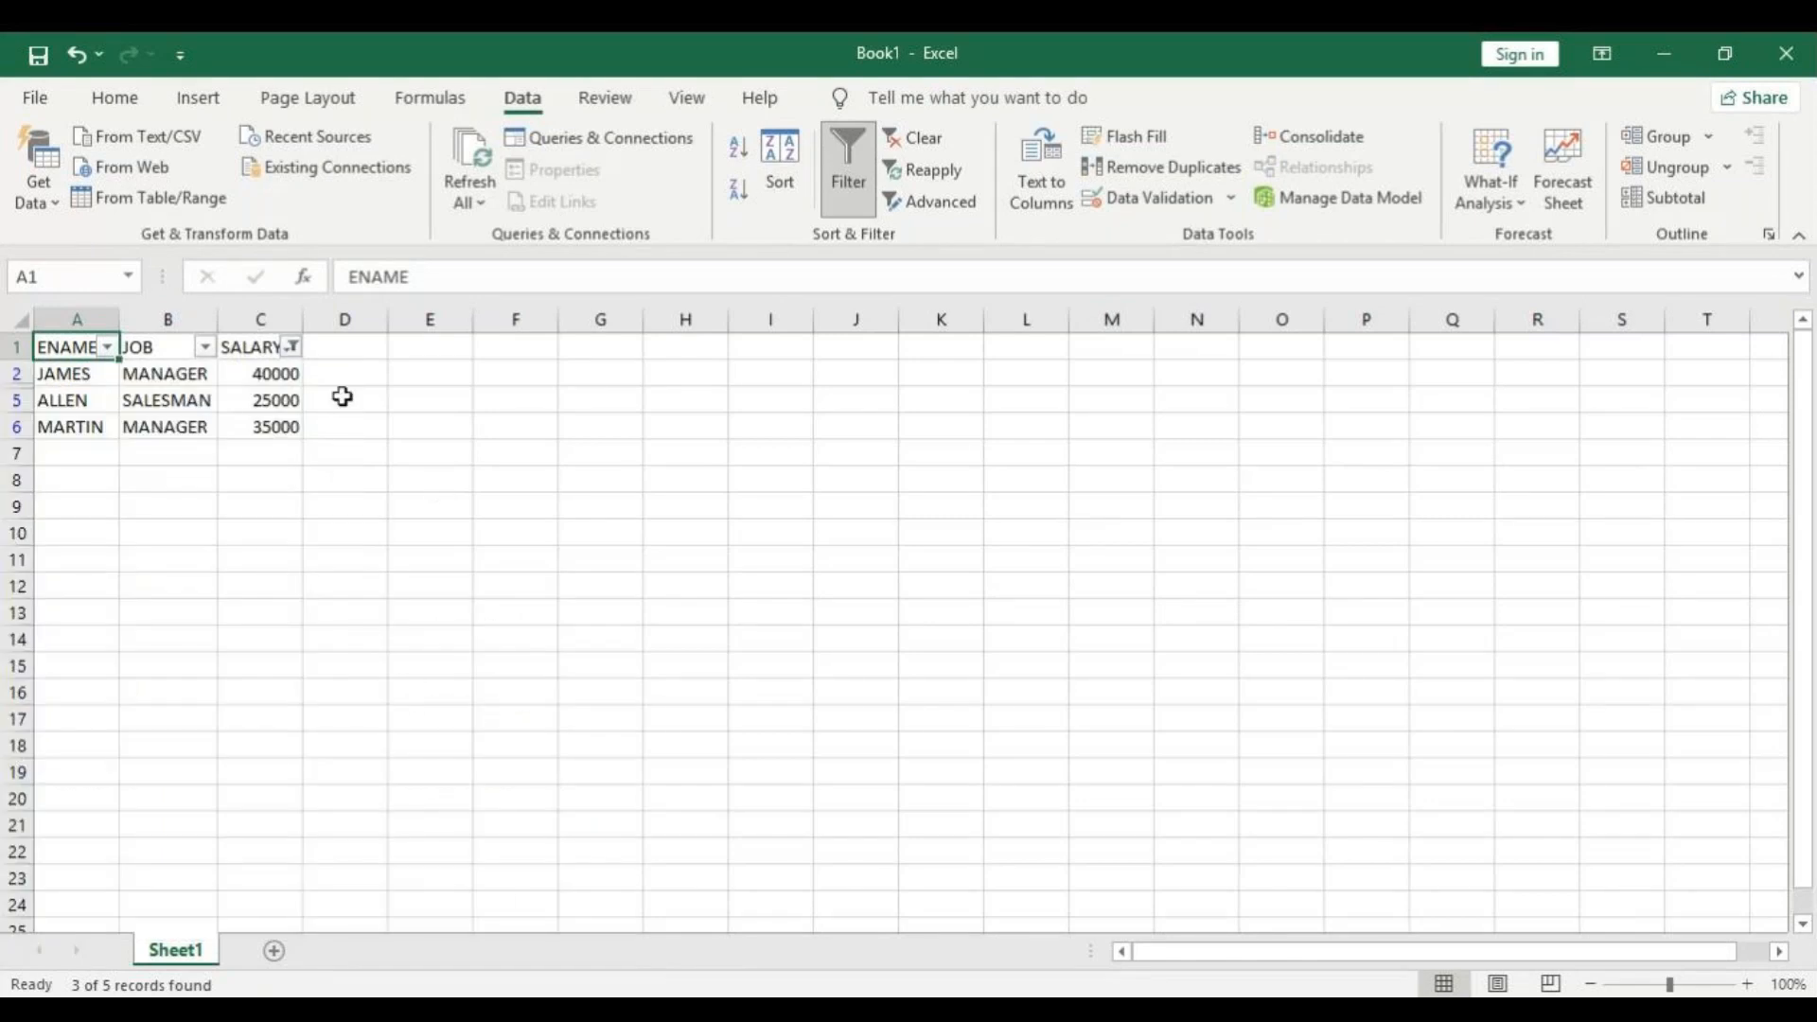
# Reselect all salary values in the SALARY filter to show every employee row.
pyautogui.click(293, 350)
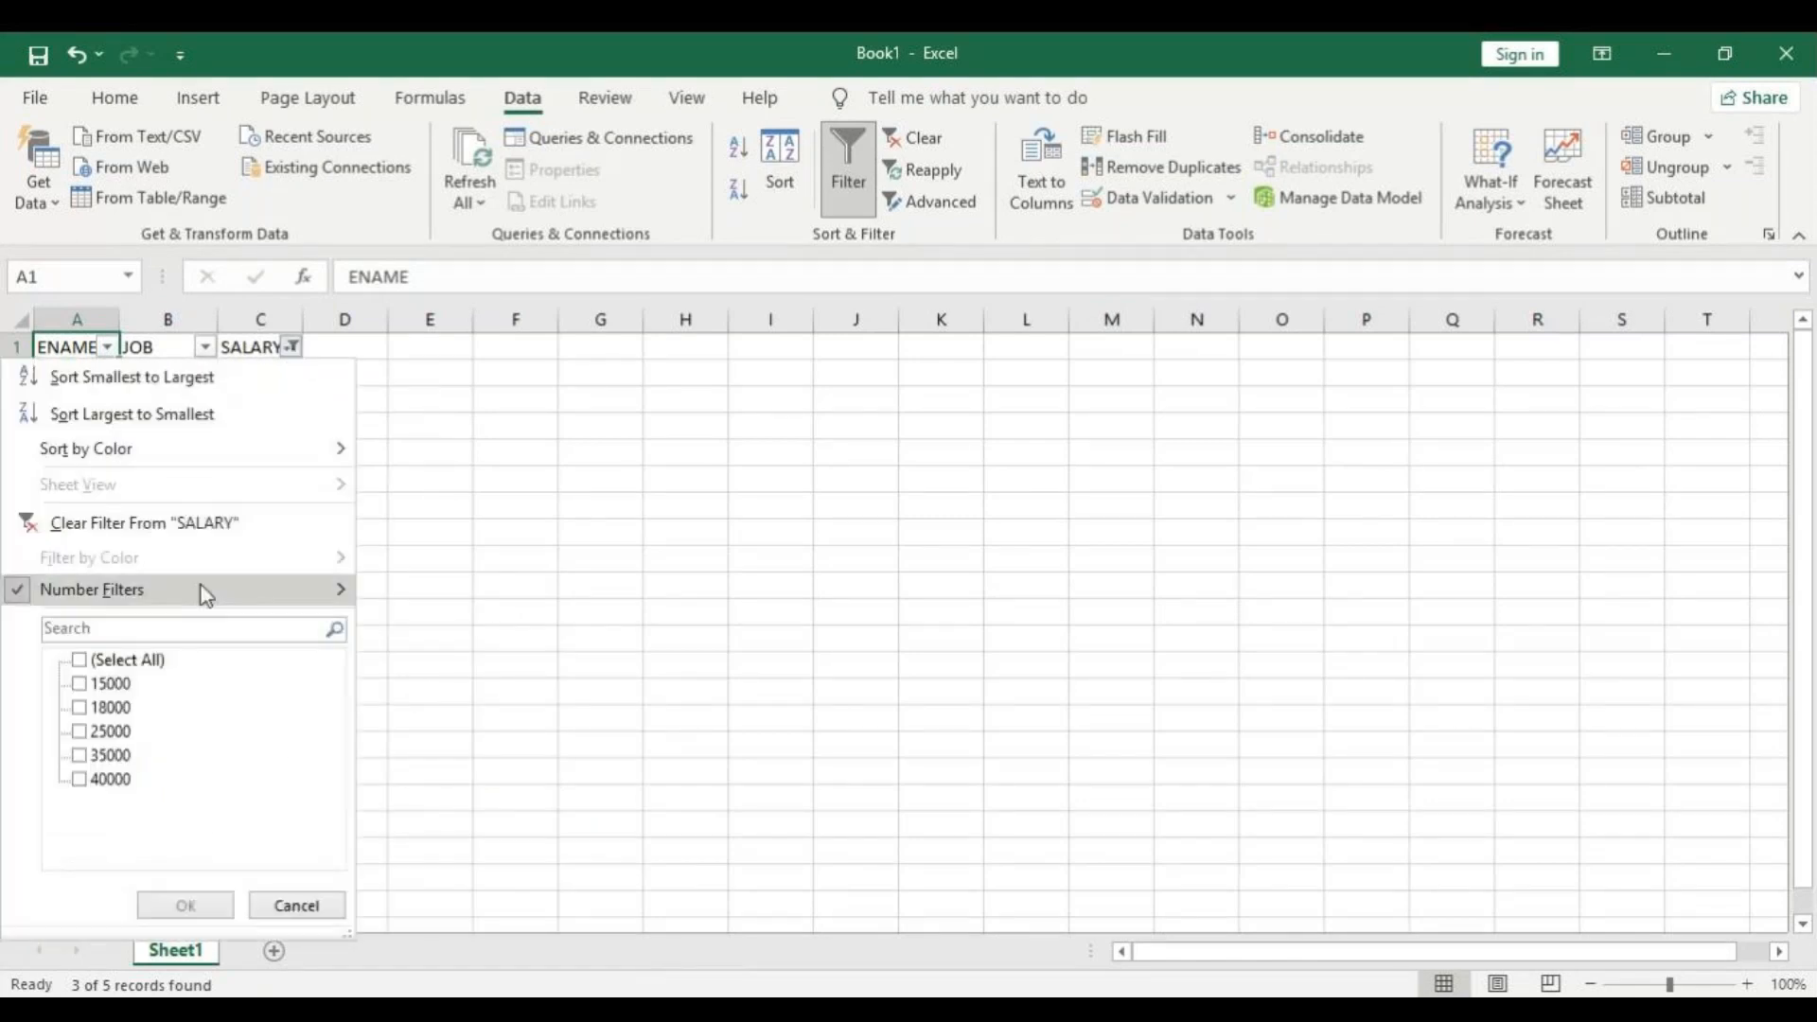
pyautogui.click(88, 665)
pyautogui.click(162, 904)
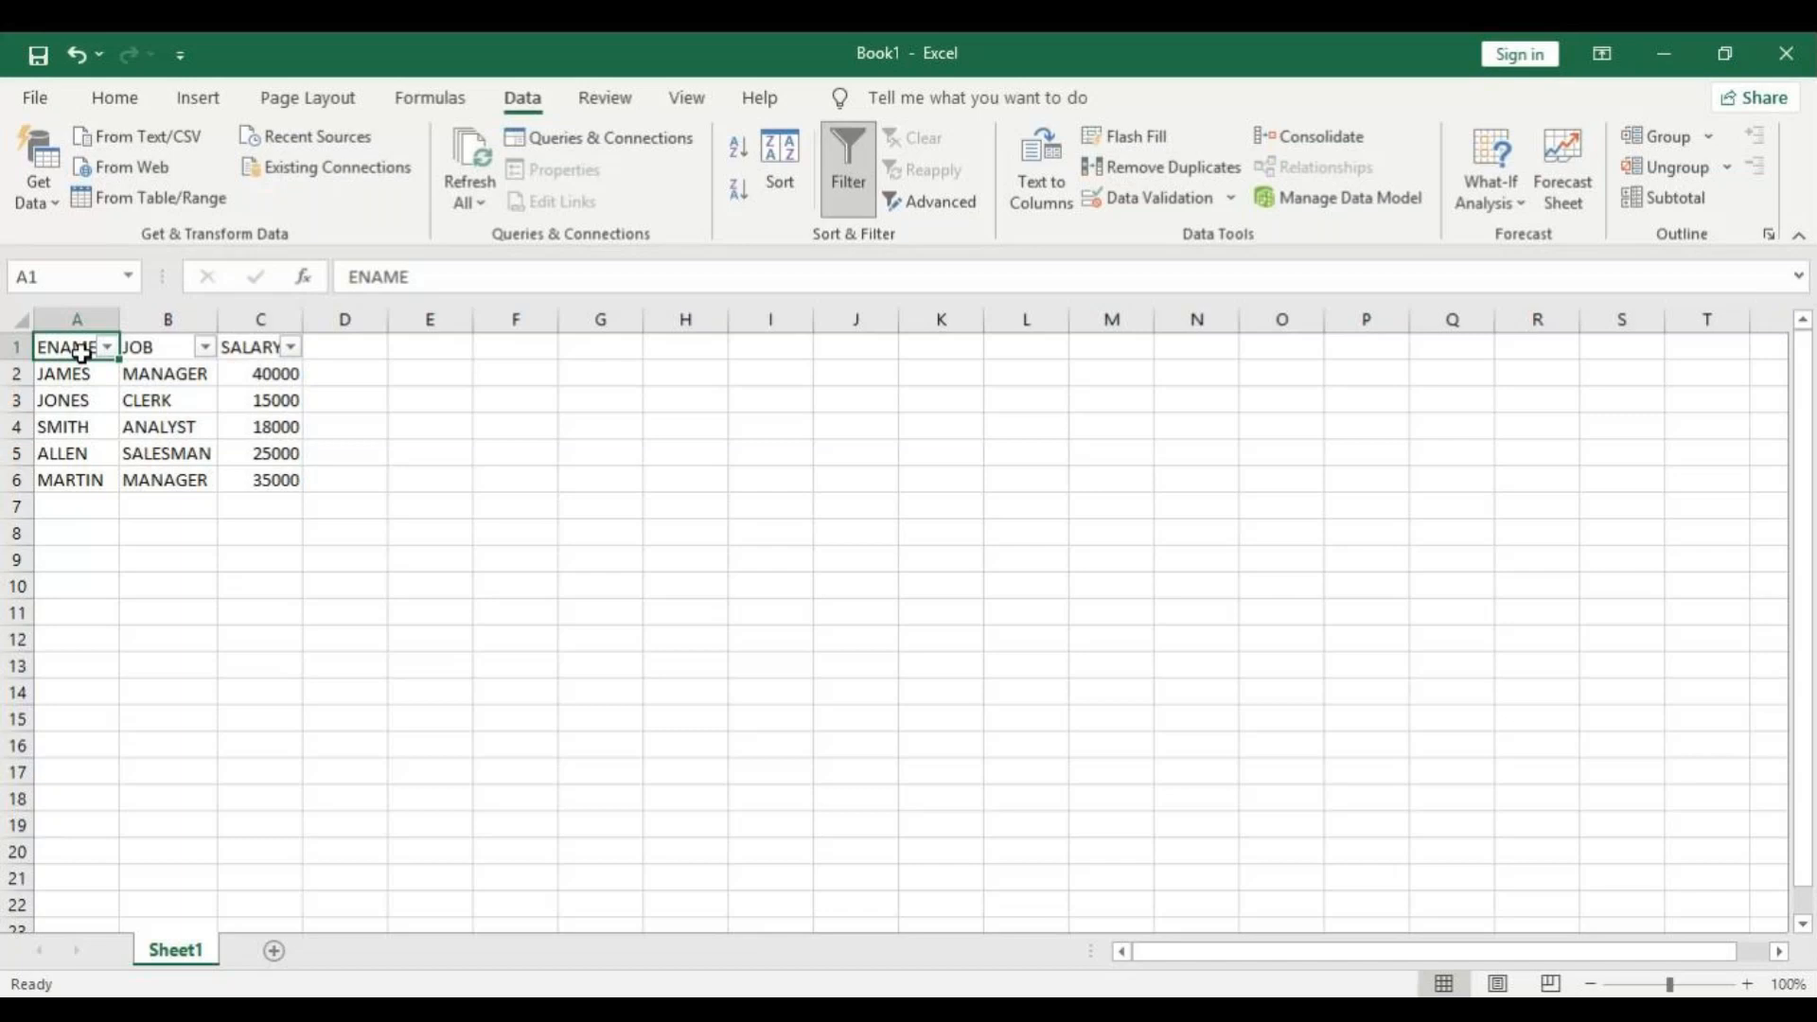
# Rename the JOB header in cell B1 as EMPLOYEEMENT and autofit the width of column B.
pyautogui.click(438, 276)
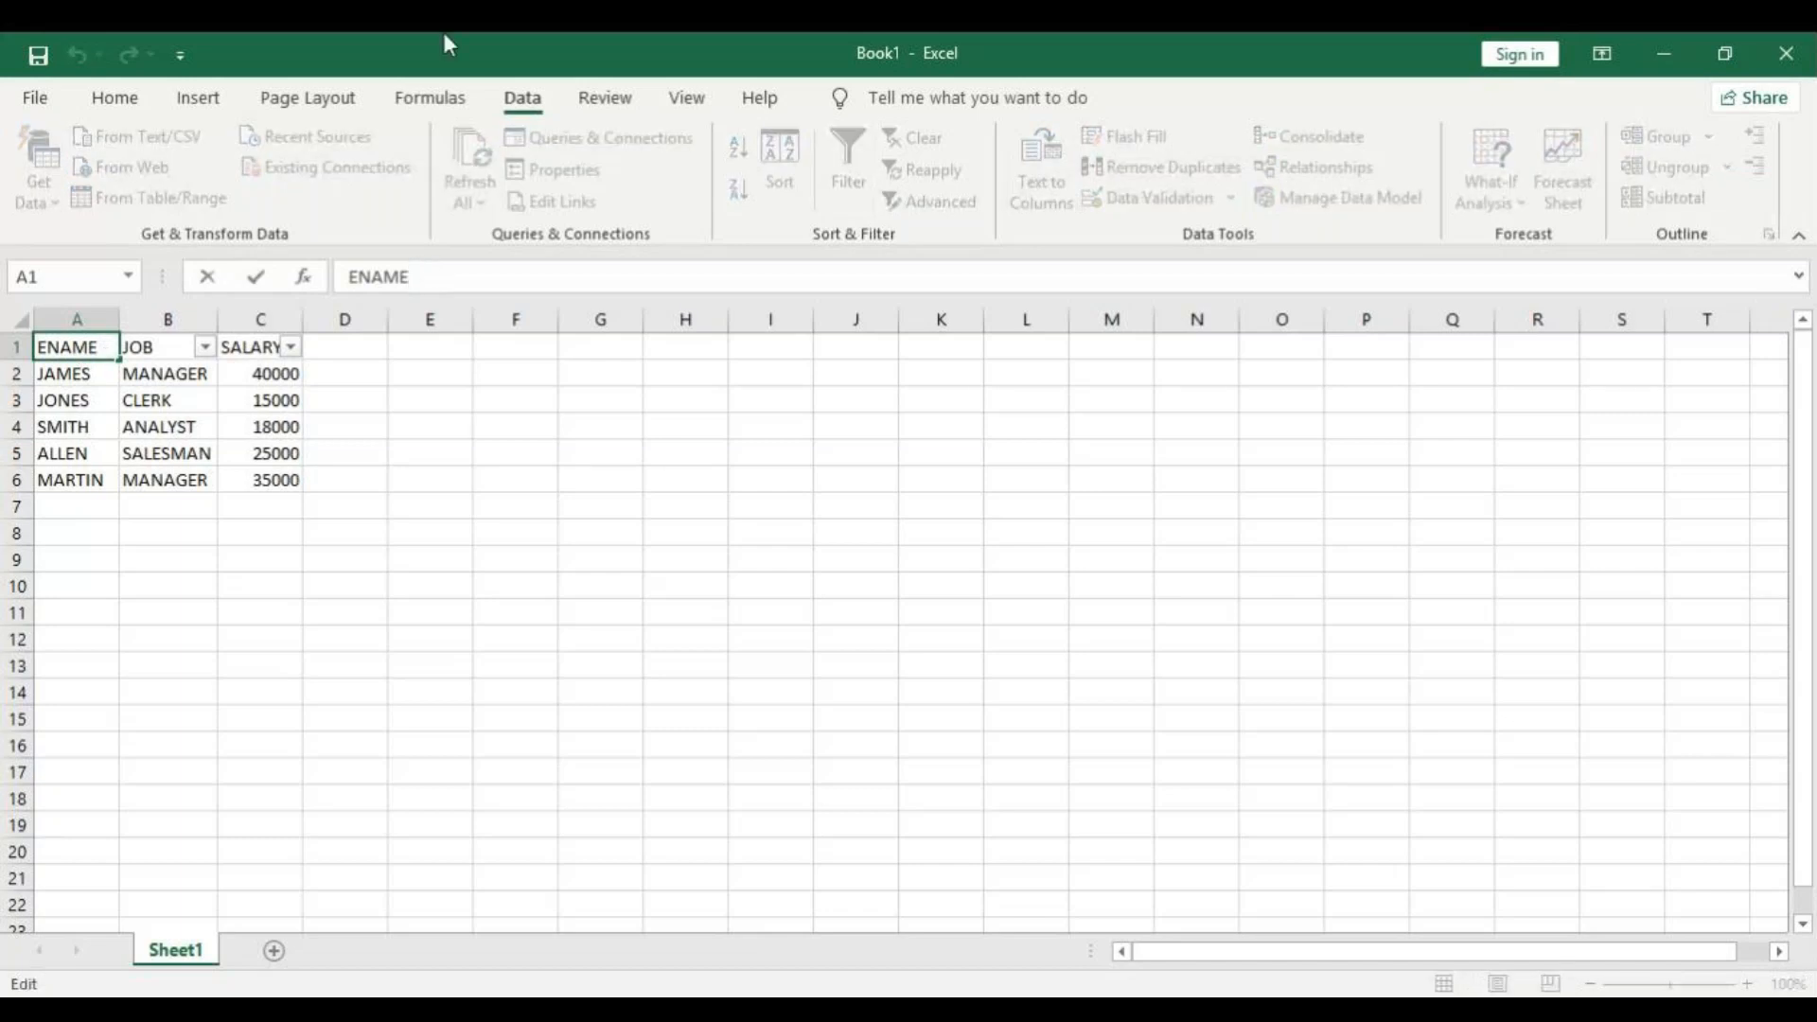
pyautogui.click(156, 350)
pyautogui.hotkey('ctrl', 'shift', 'l')
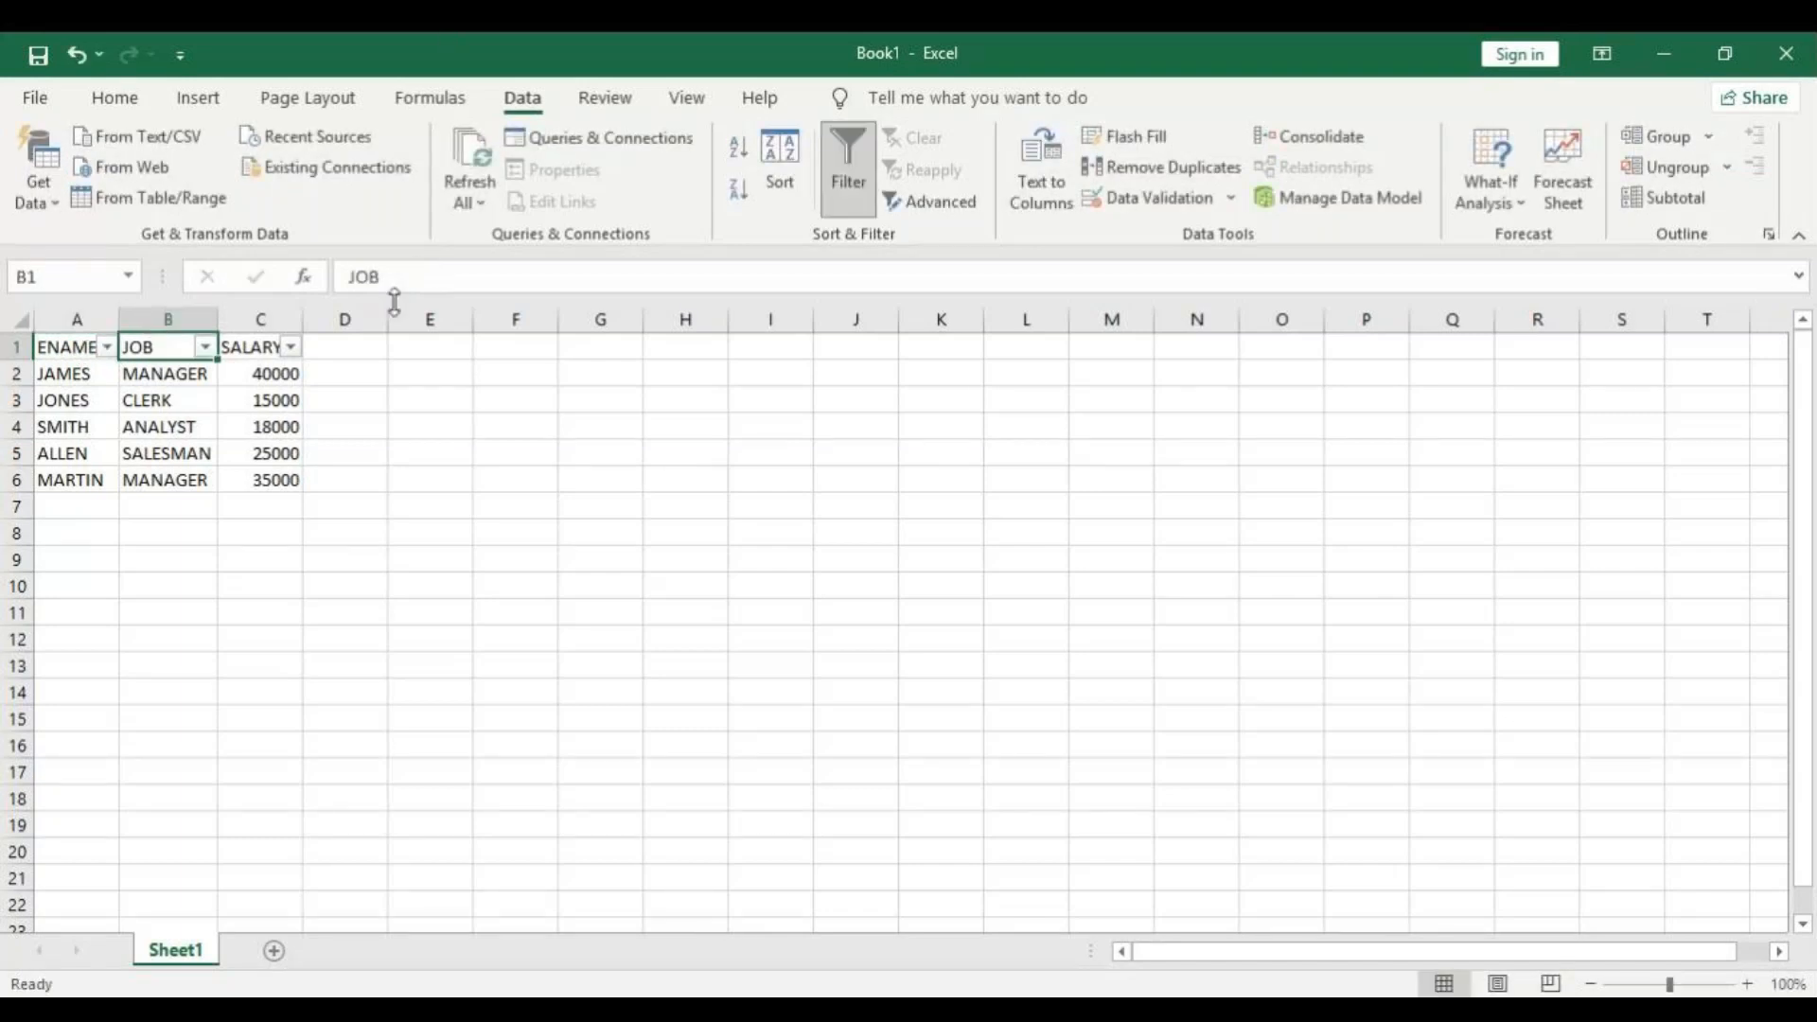
pyautogui.click(427, 274)
pyautogui.press('BackSpace')
pyautogui.press('BackSpace')
pyautogui.press('BackSpace')
pyautogui.write('EMPLOT')
pyautogui.press('BackSpace')
pyautogui.write('YEE')
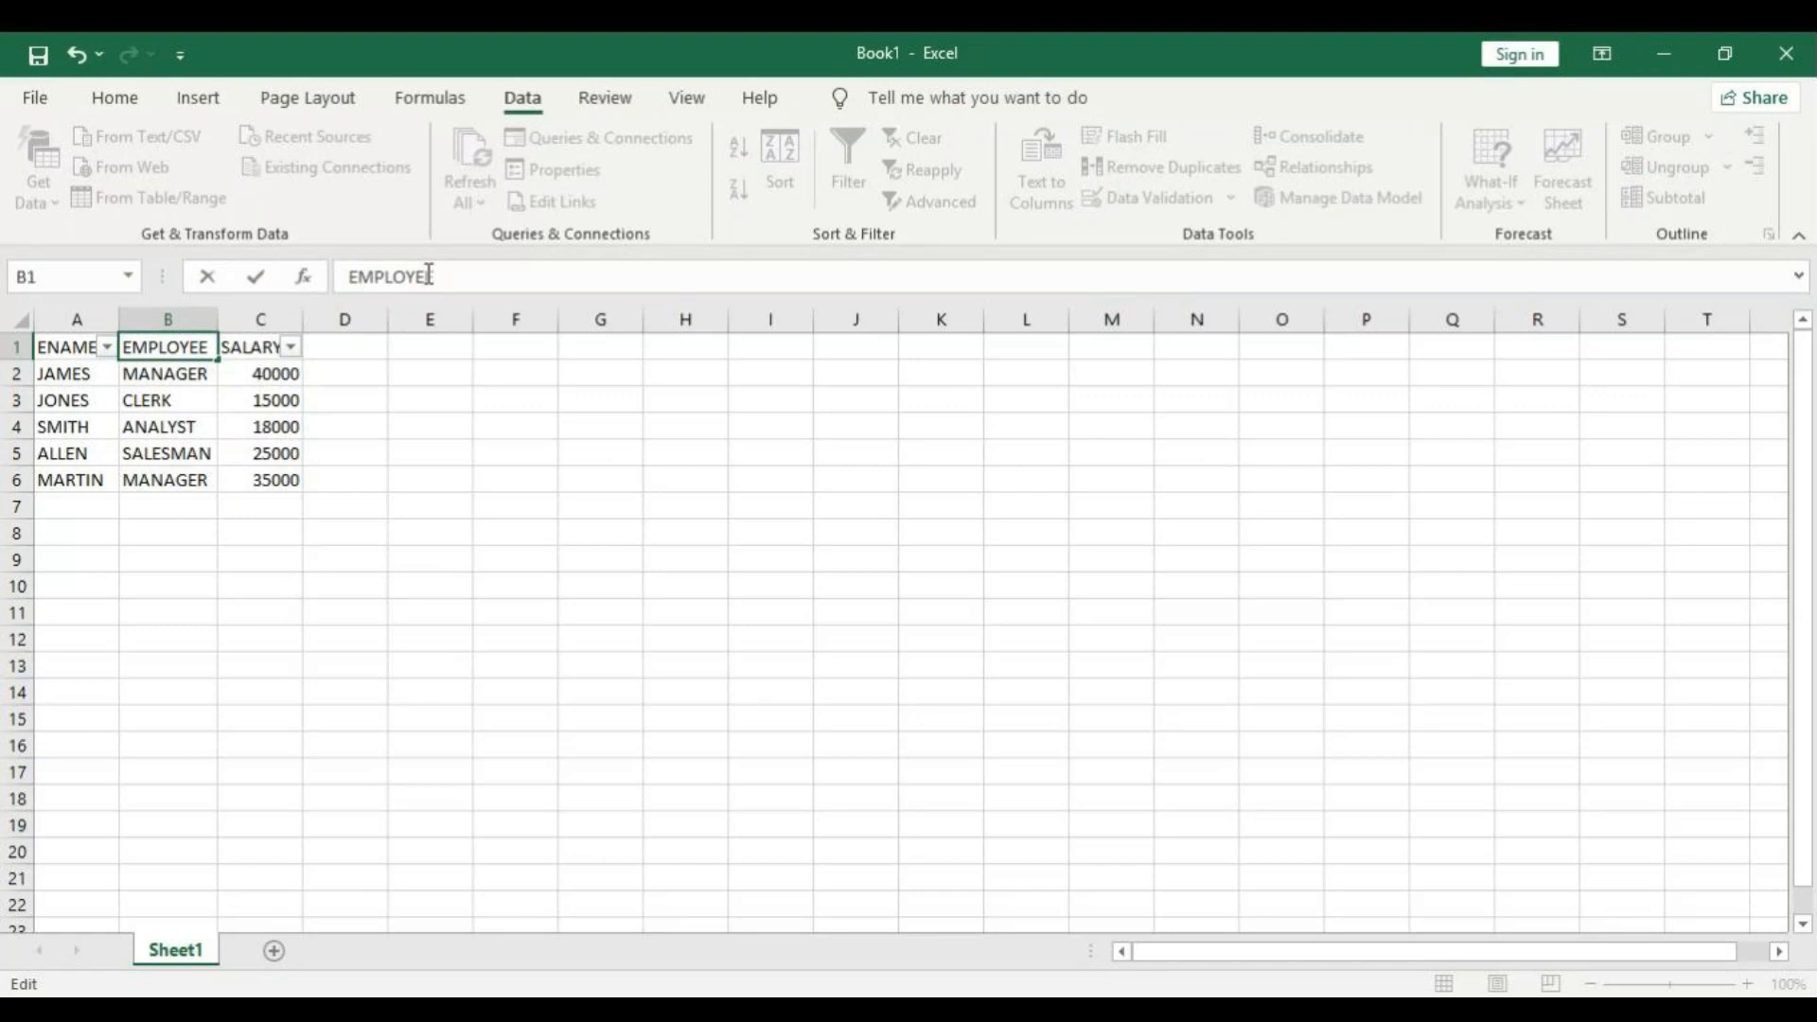
pyautogui.write('MENT')
pyautogui.press('Return')
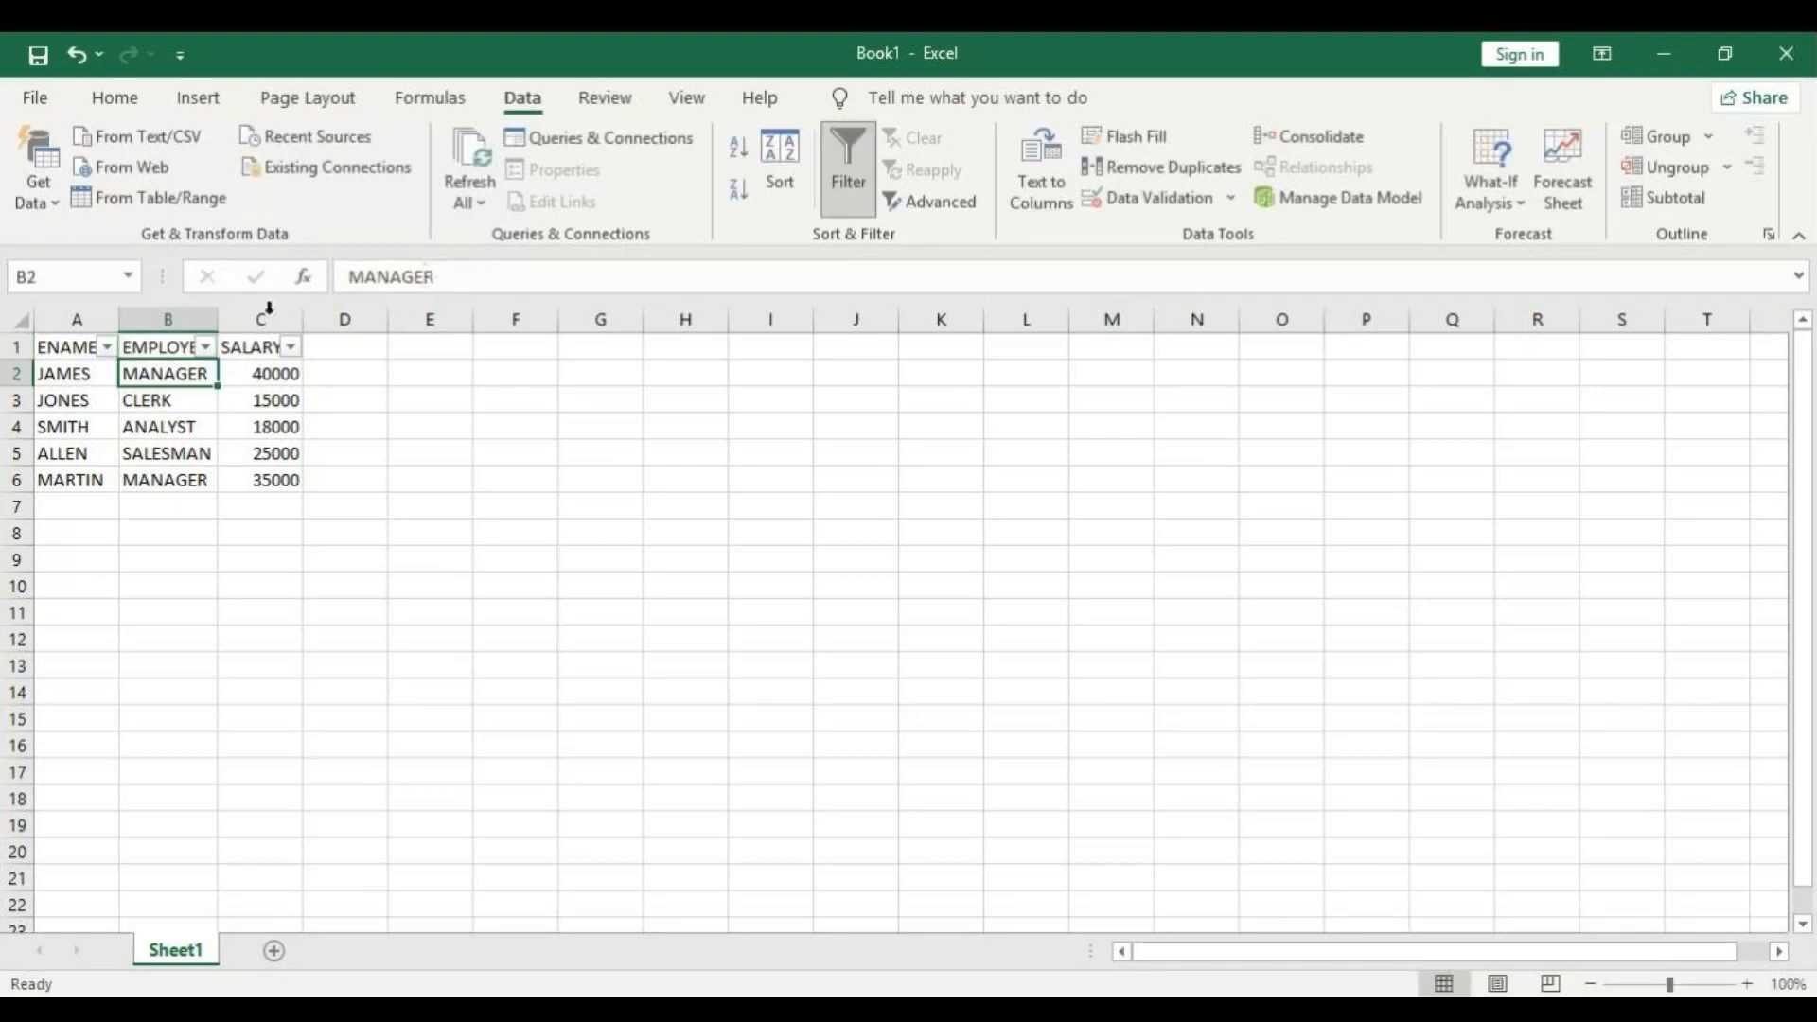
pyautogui.doubleClick(218, 319)
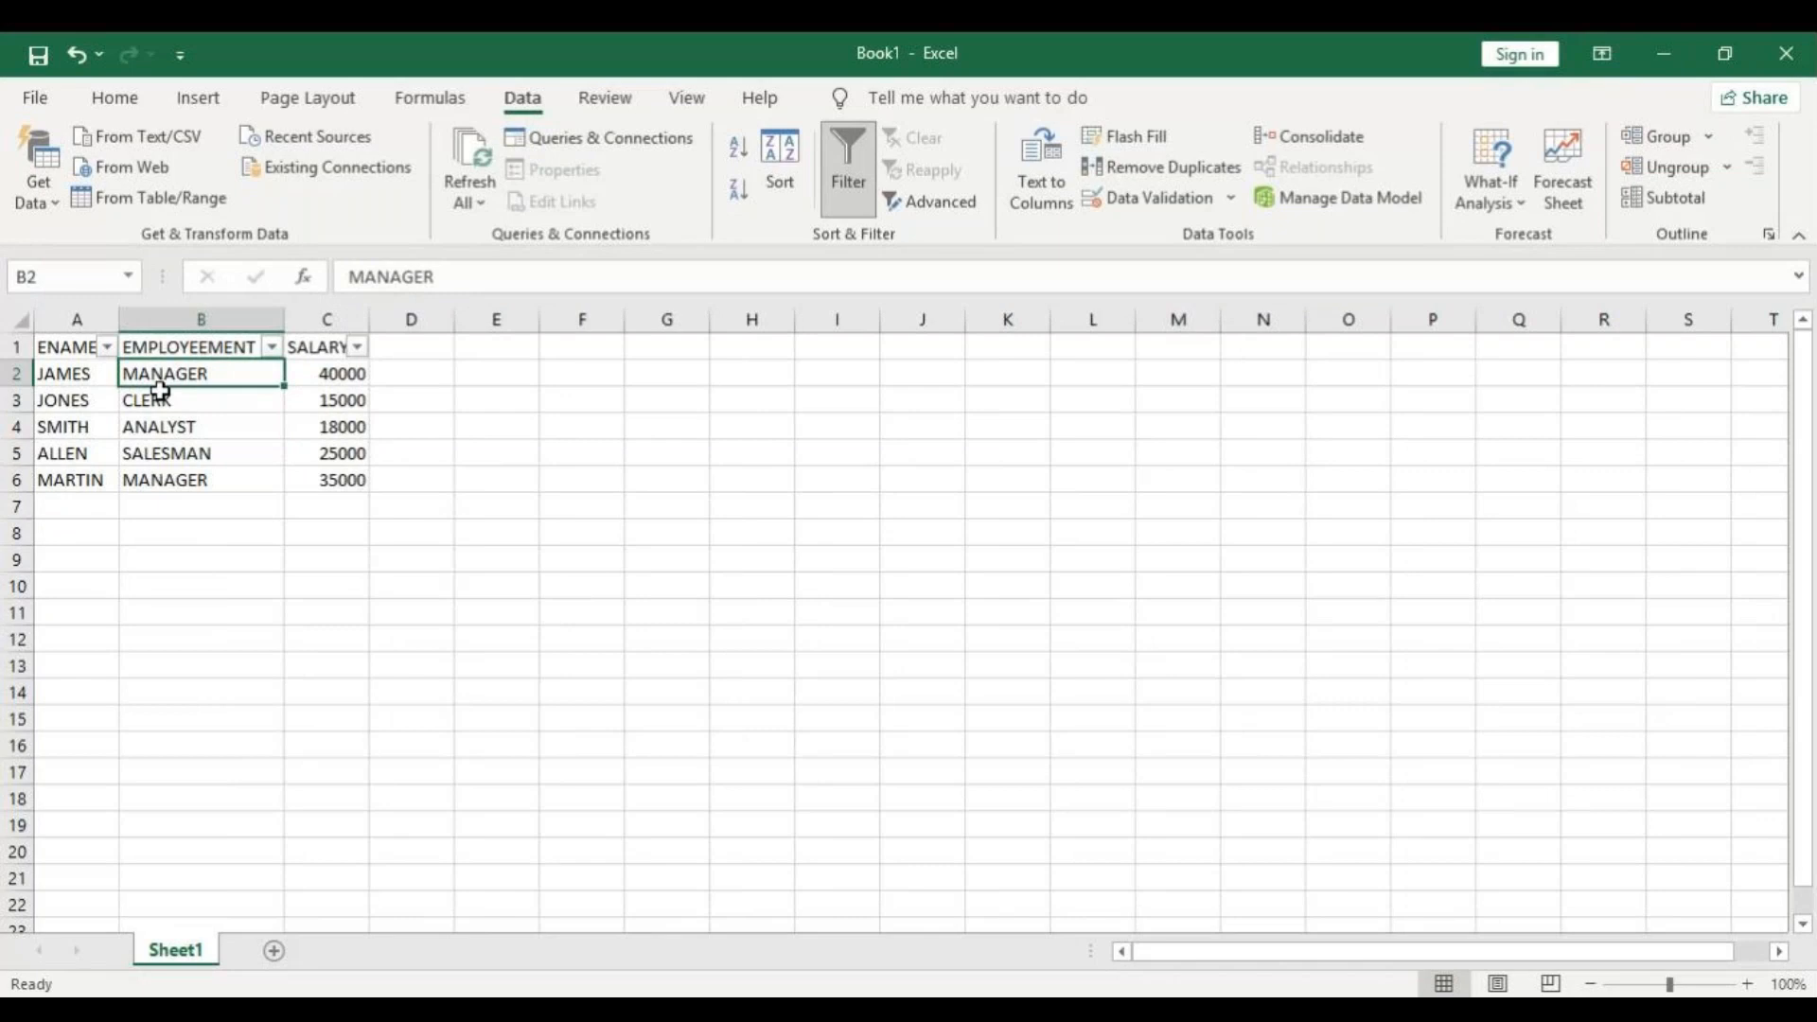
# Undo the column B width change and the renaming of the header in cell B1.
pyautogui.click(173, 345)
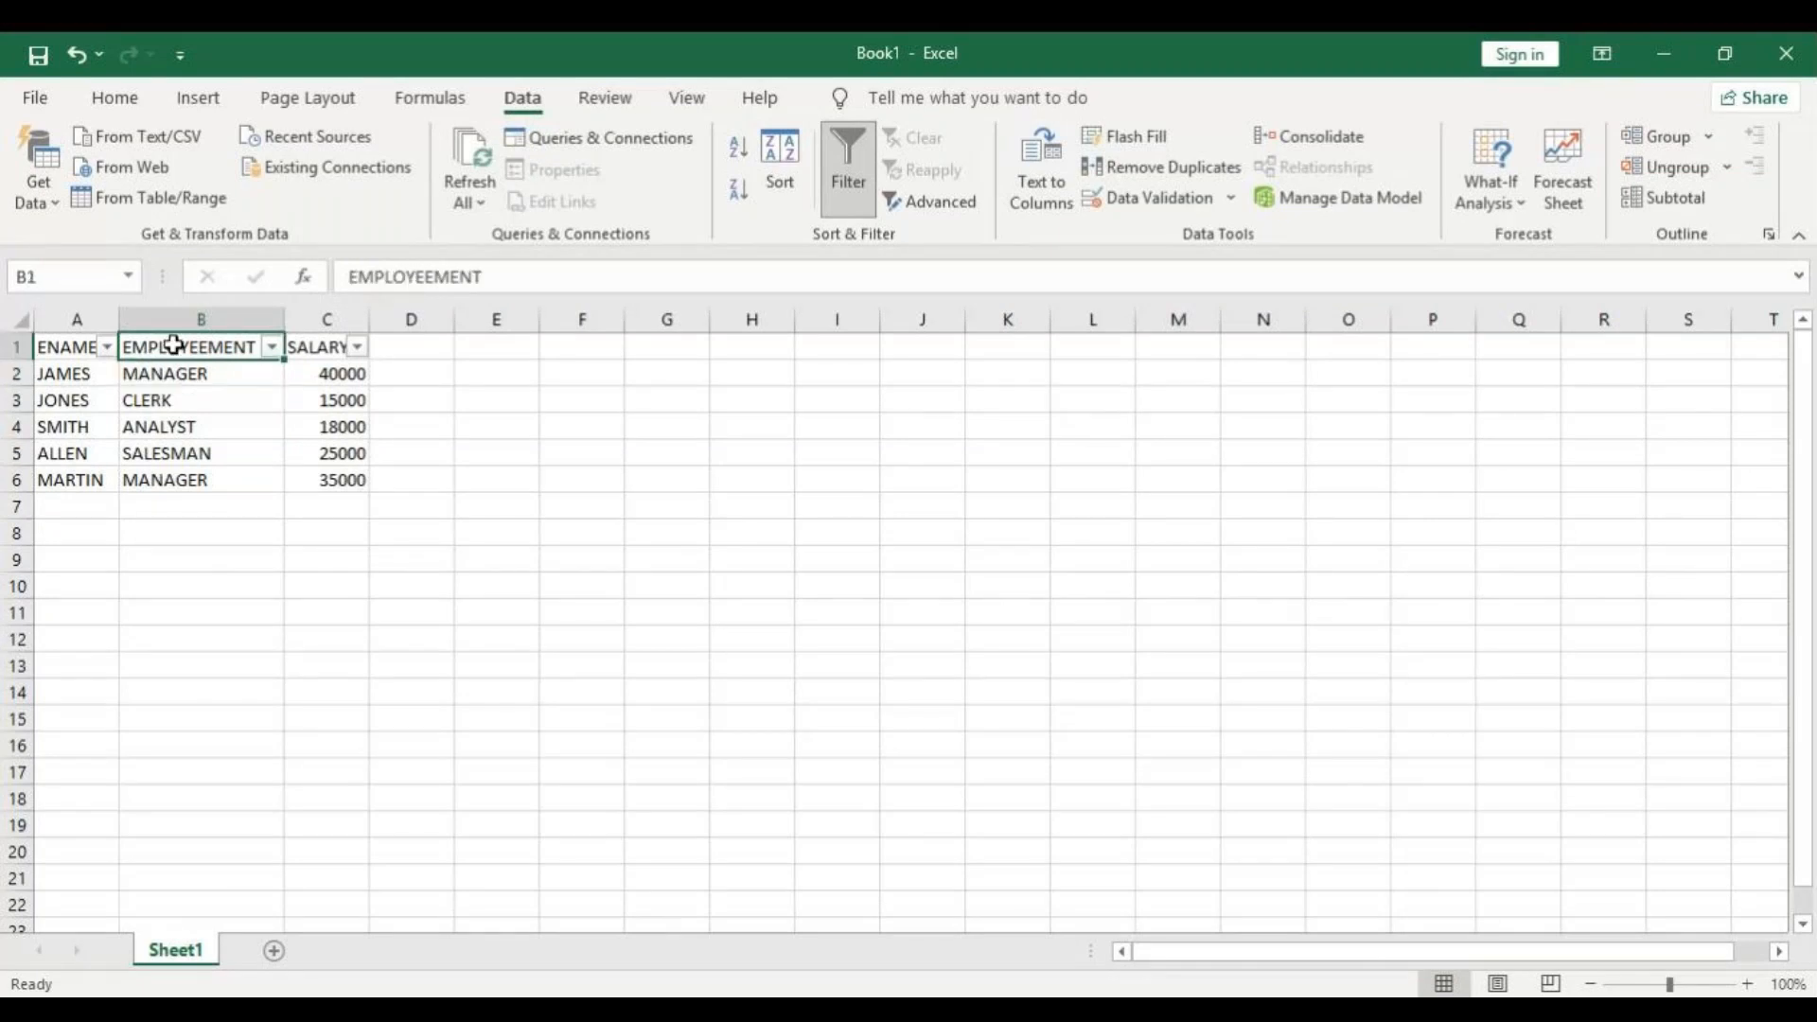
pyautogui.click(76, 54)
pyautogui.click(78, 54)
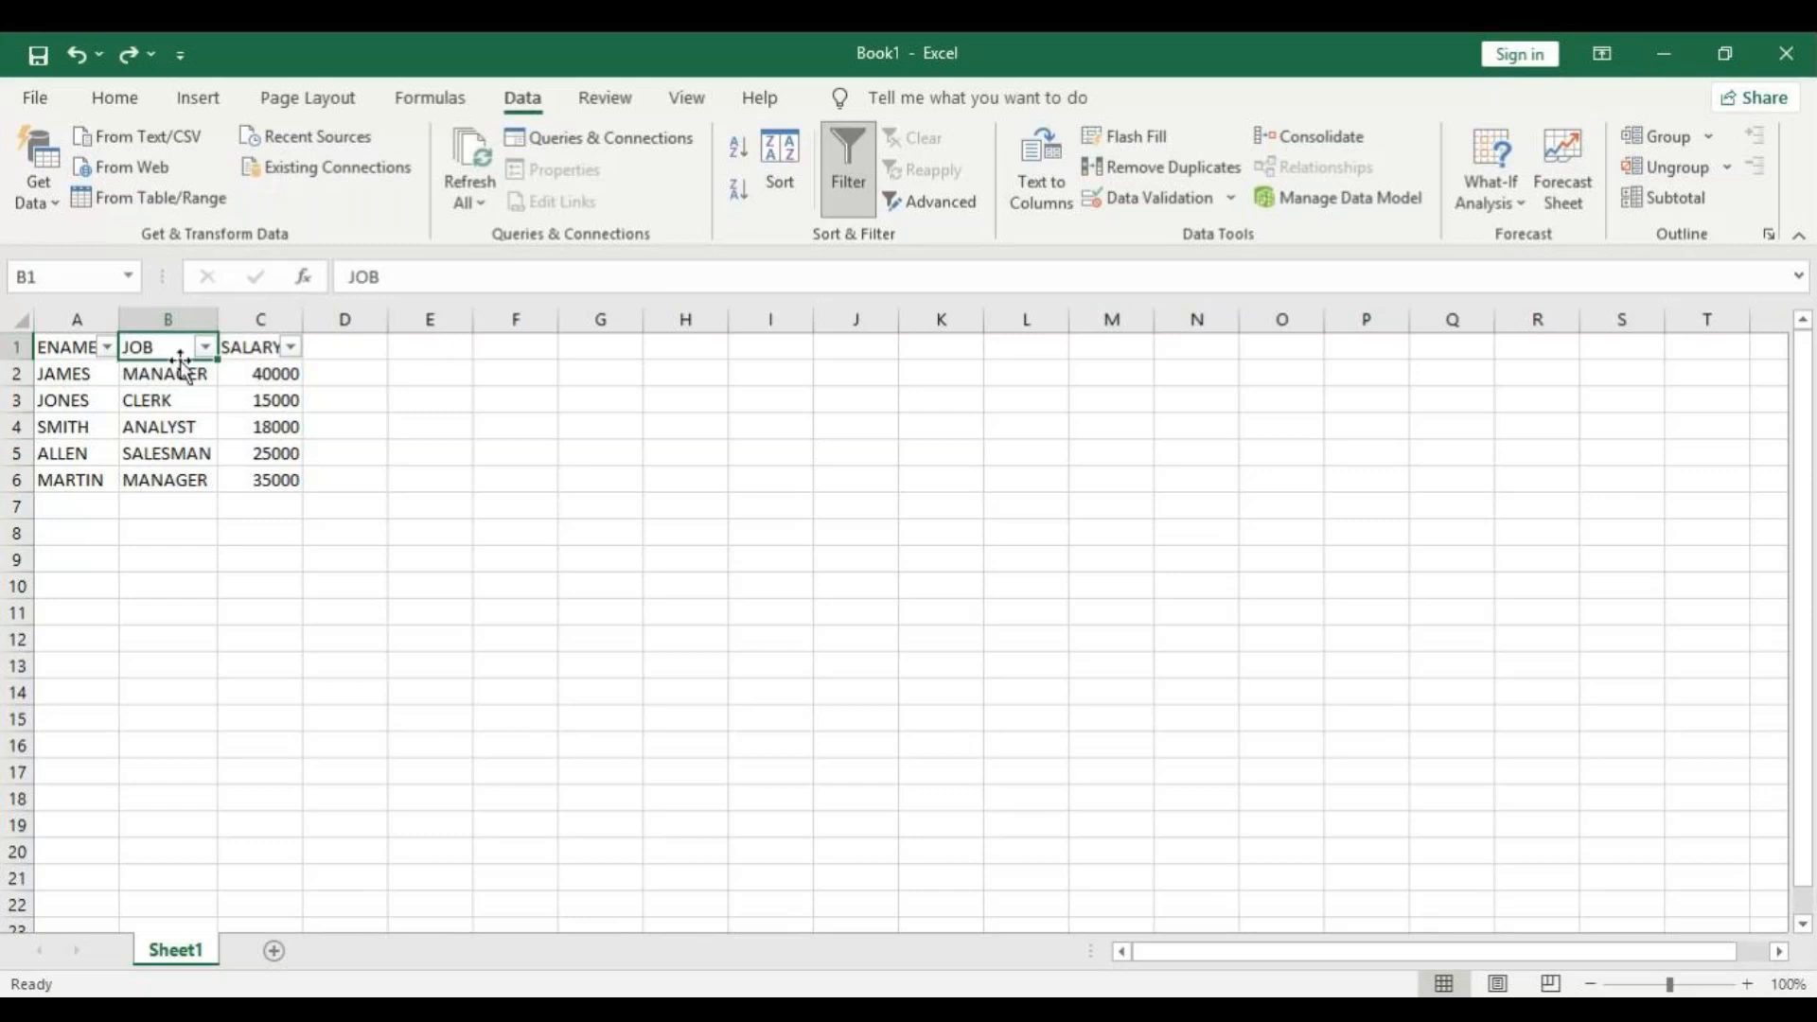
# Turn off the filter on the employee table and select the ENAME header in cell A1.
pyautogui.click(851, 183)
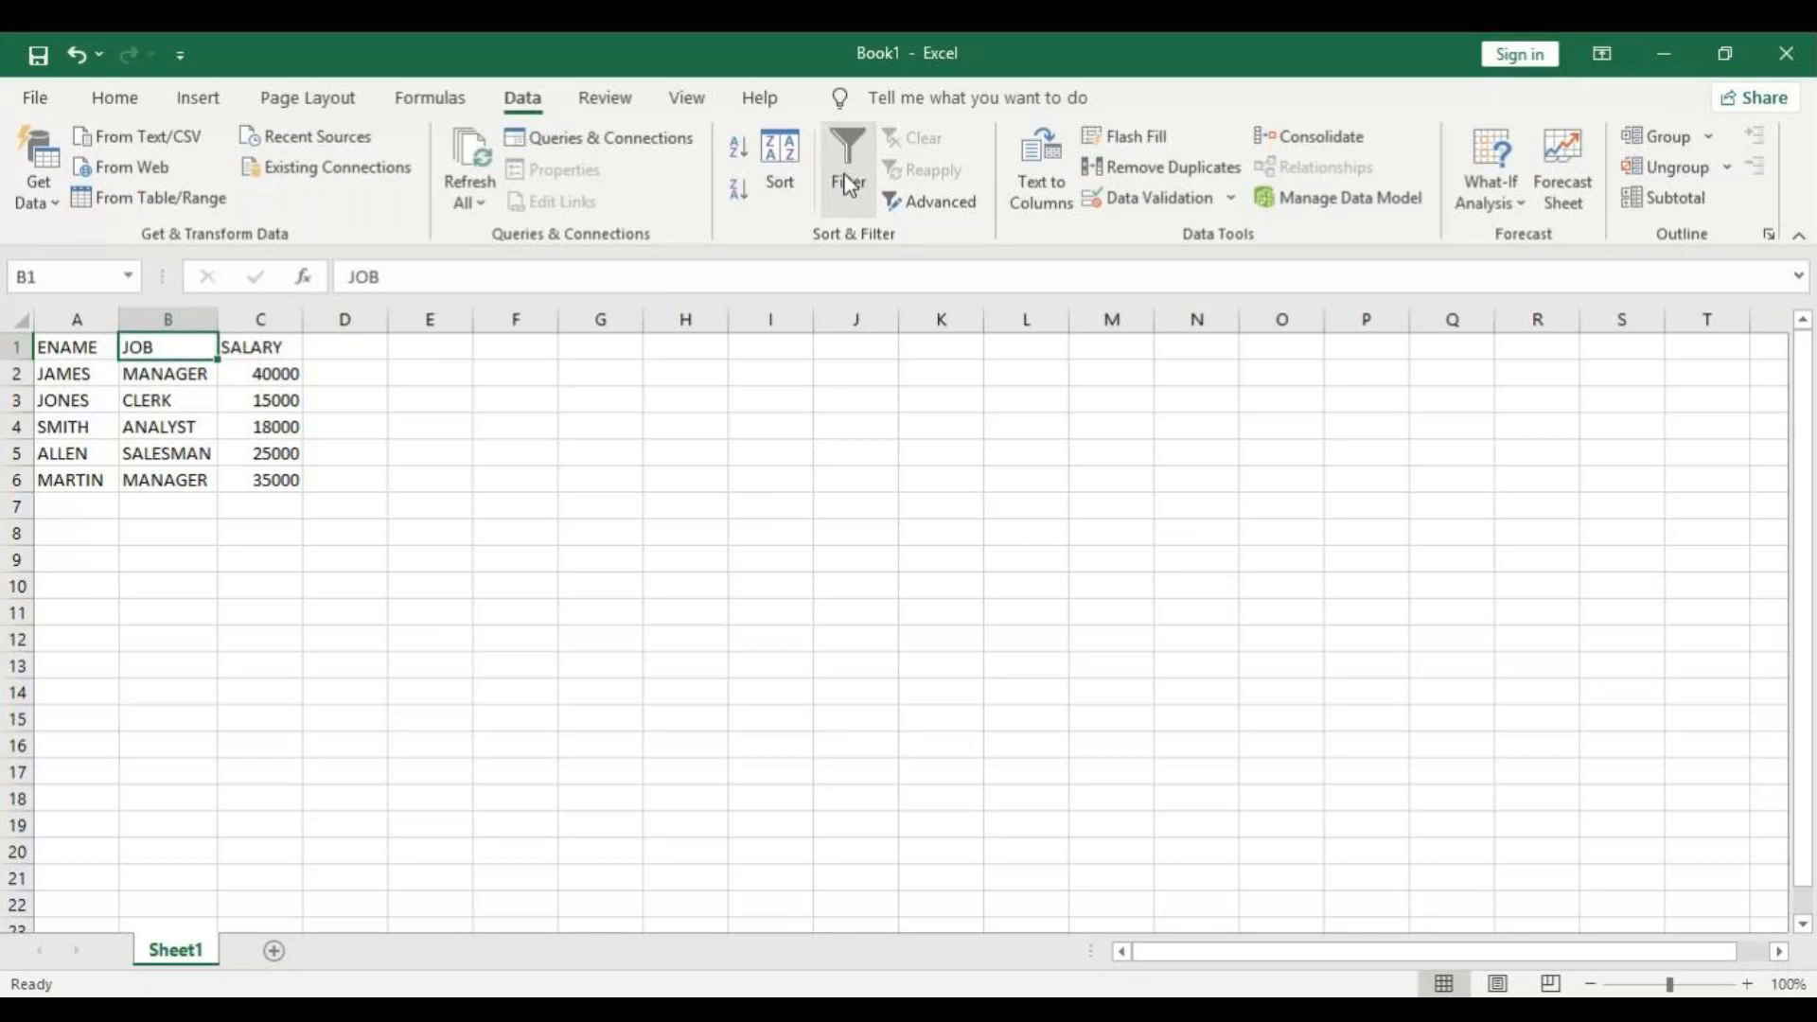
pyautogui.click(85, 341)
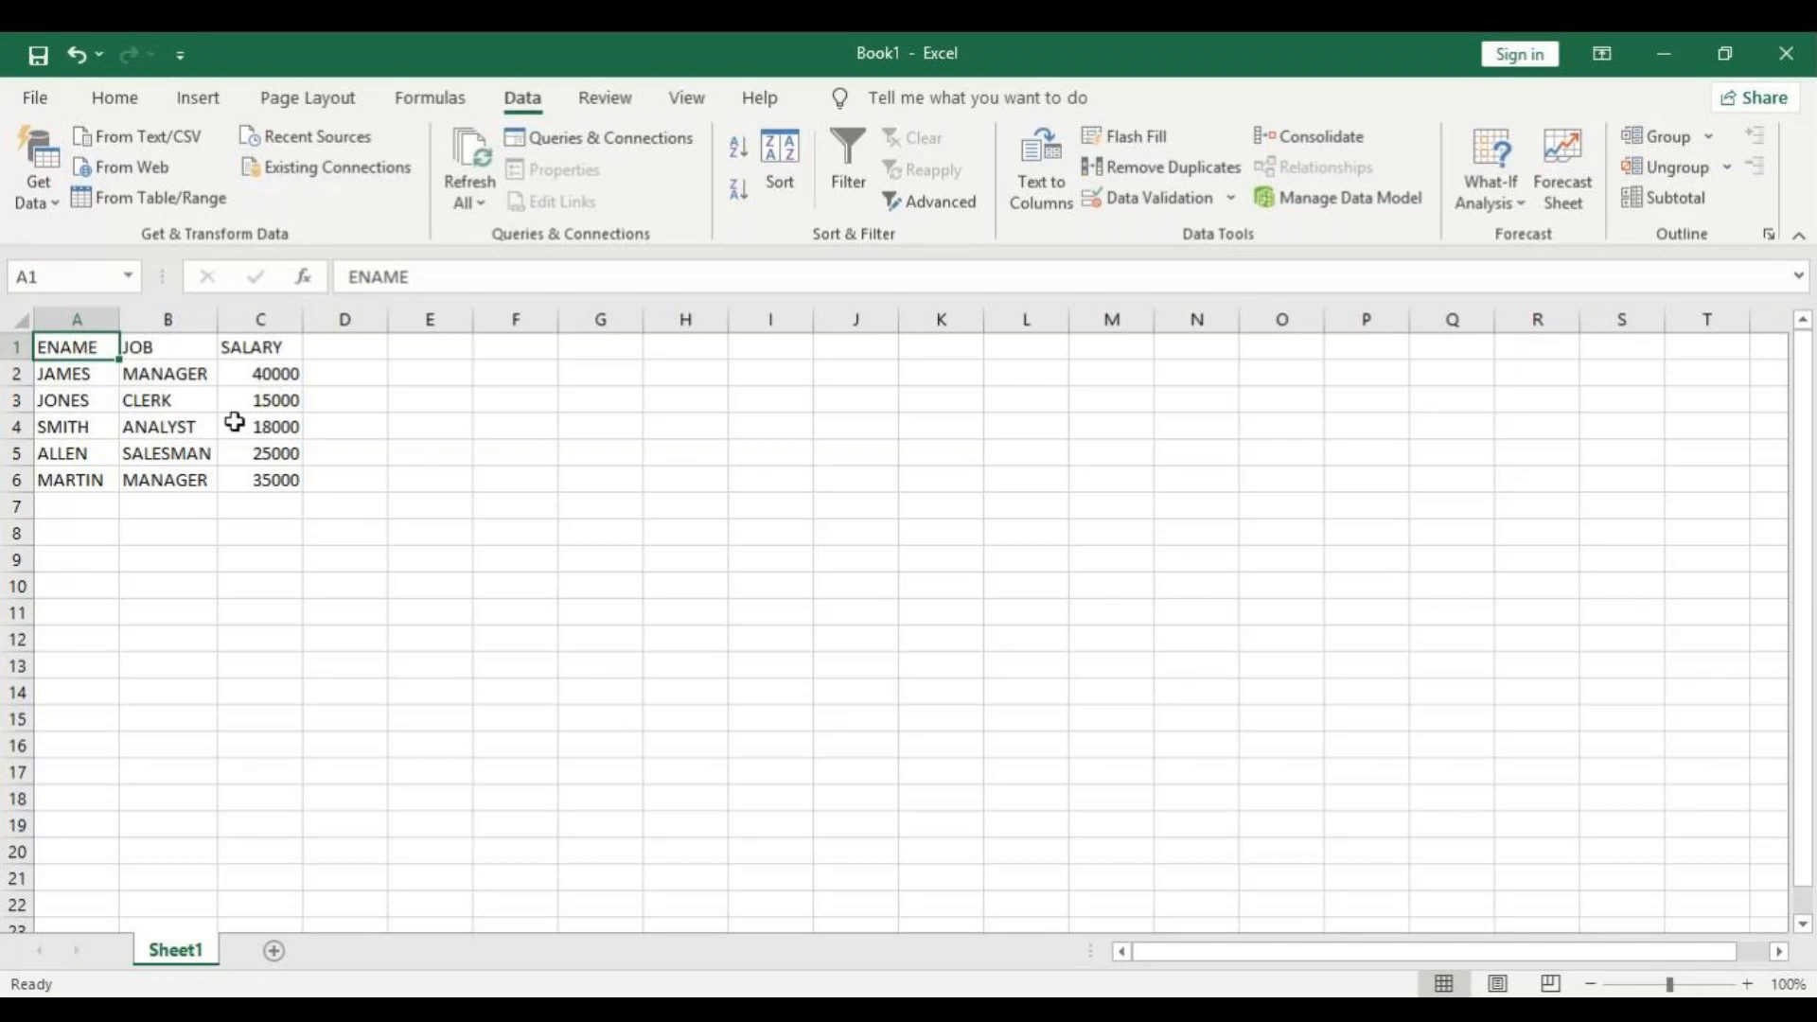
# Create a criteria range below the employee table with the header ENAME in A8 and the letter J in A9.
pyautogui.click(1747, 984)
pyautogui.click(1748, 984)
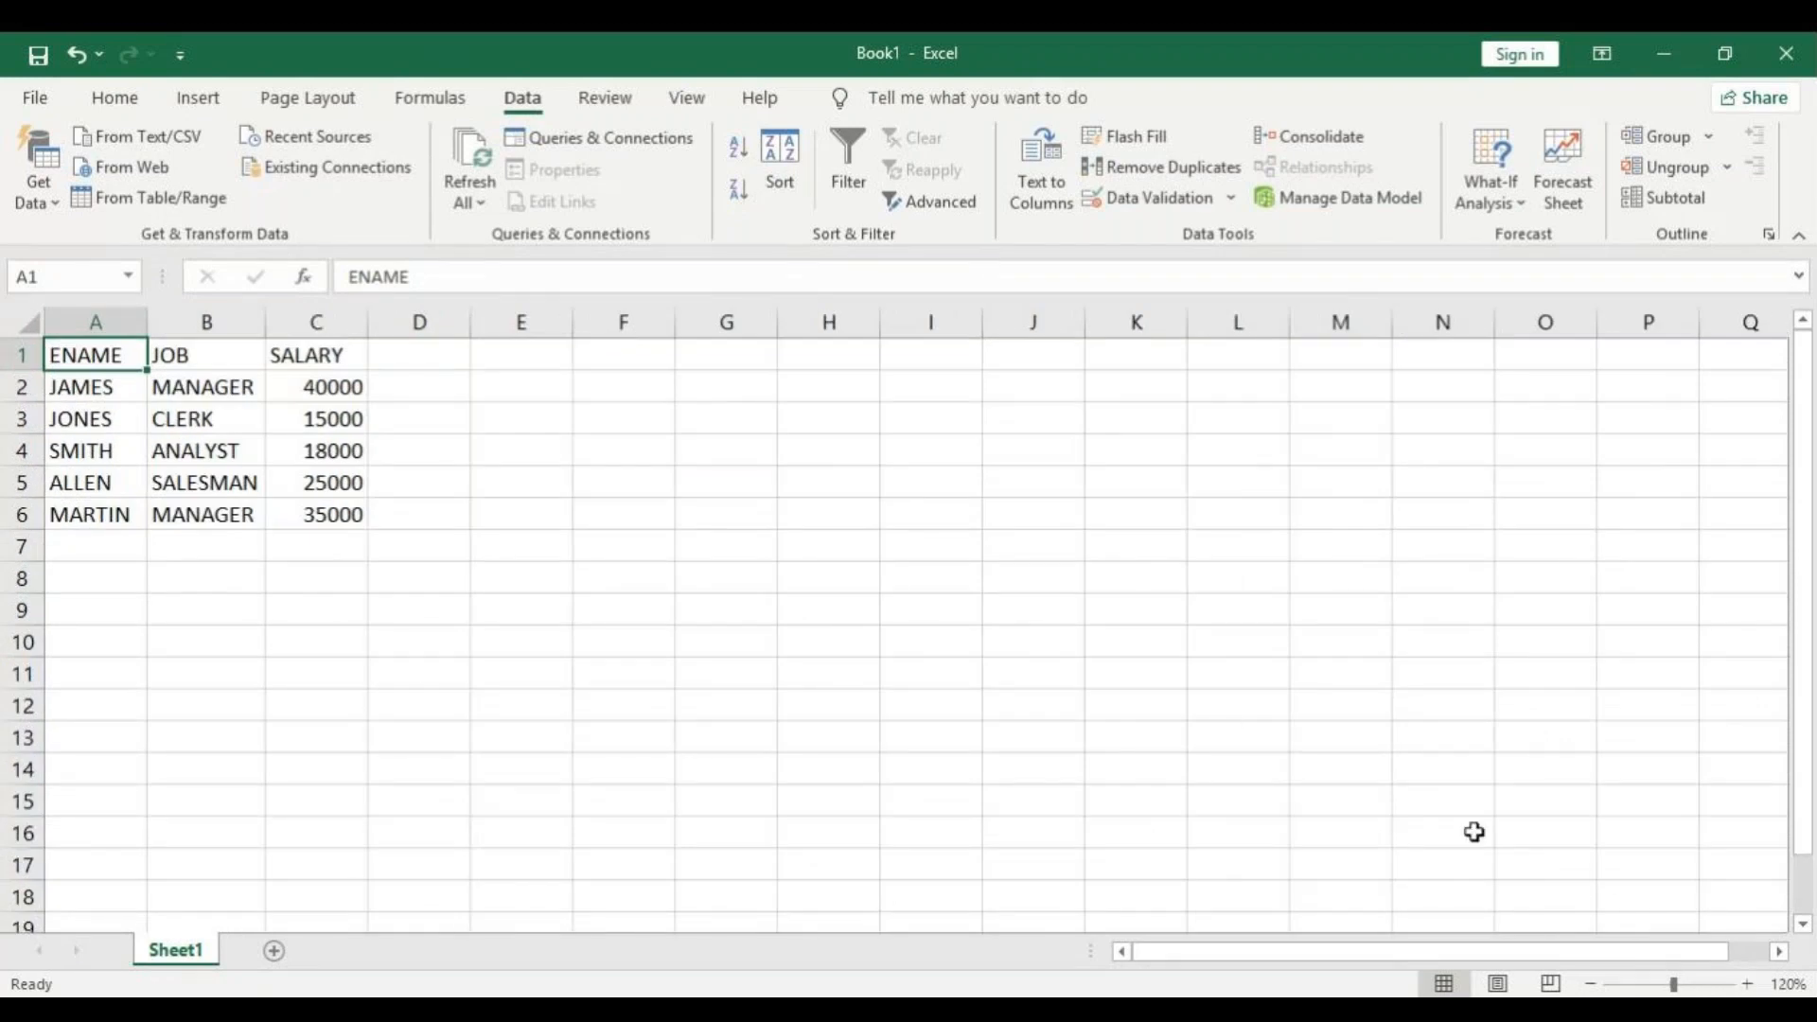
pyautogui.click(1748, 984)
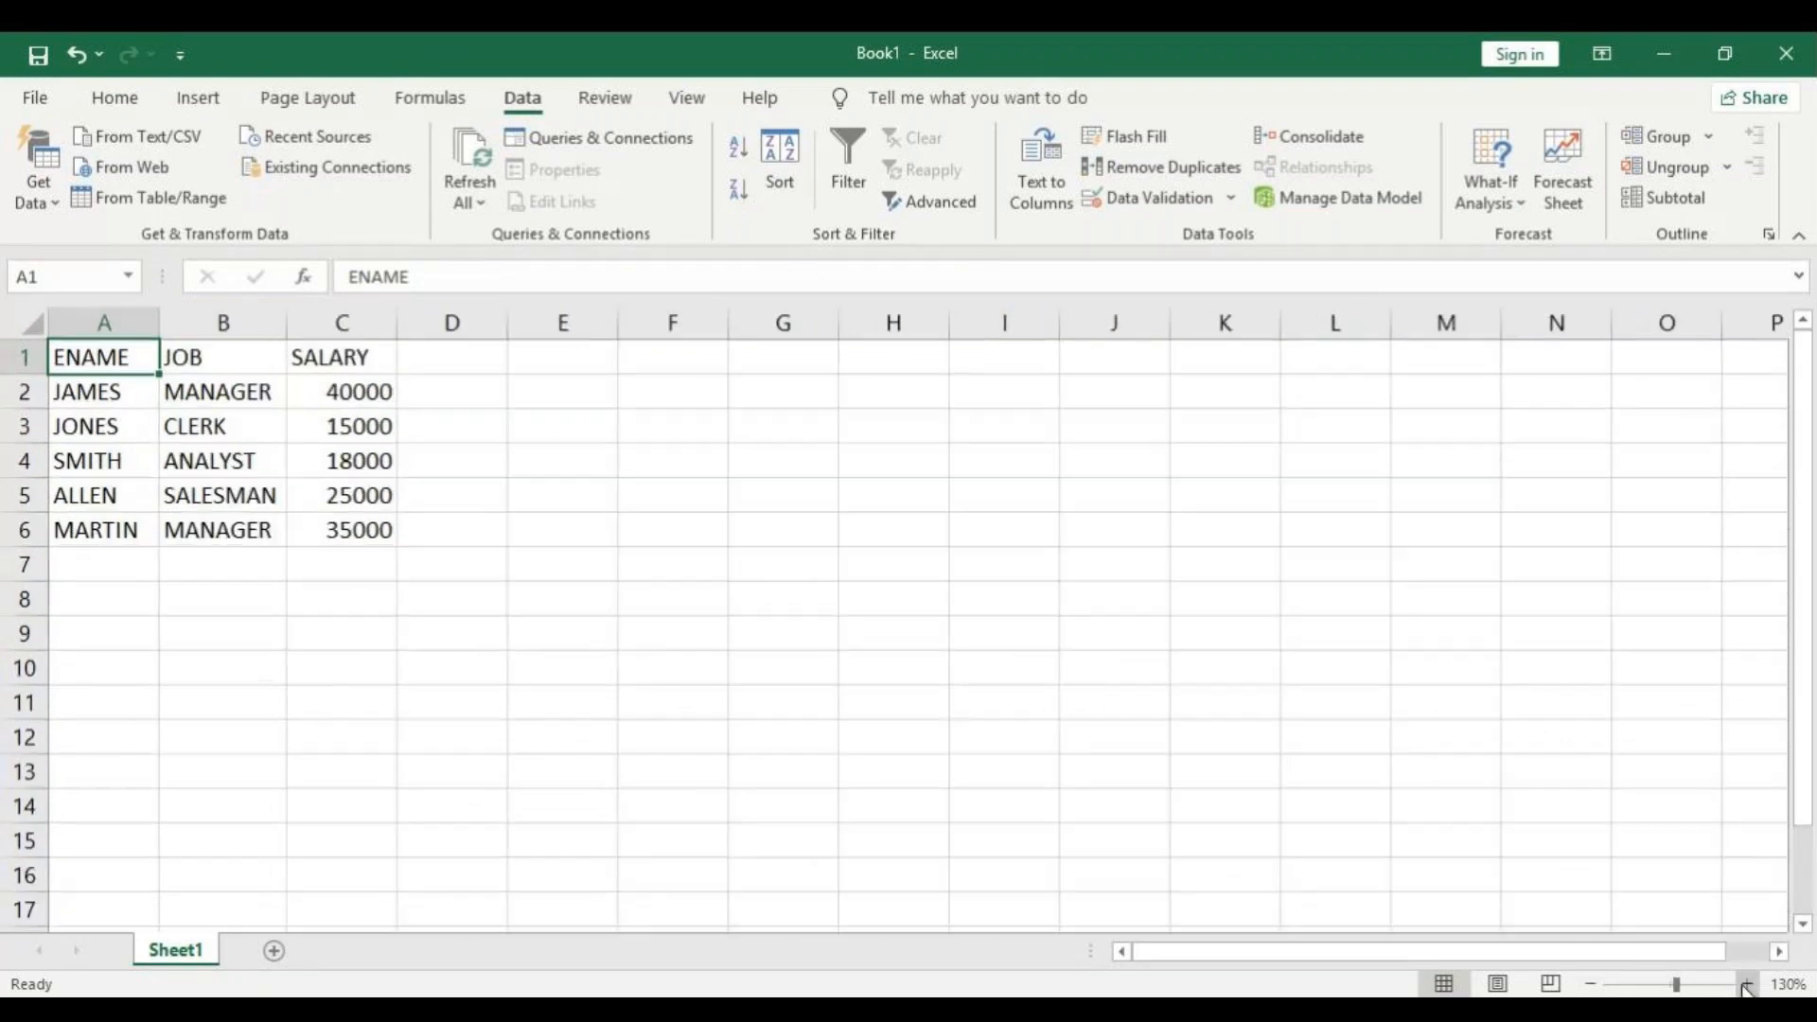
pyautogui.click(129, 610)
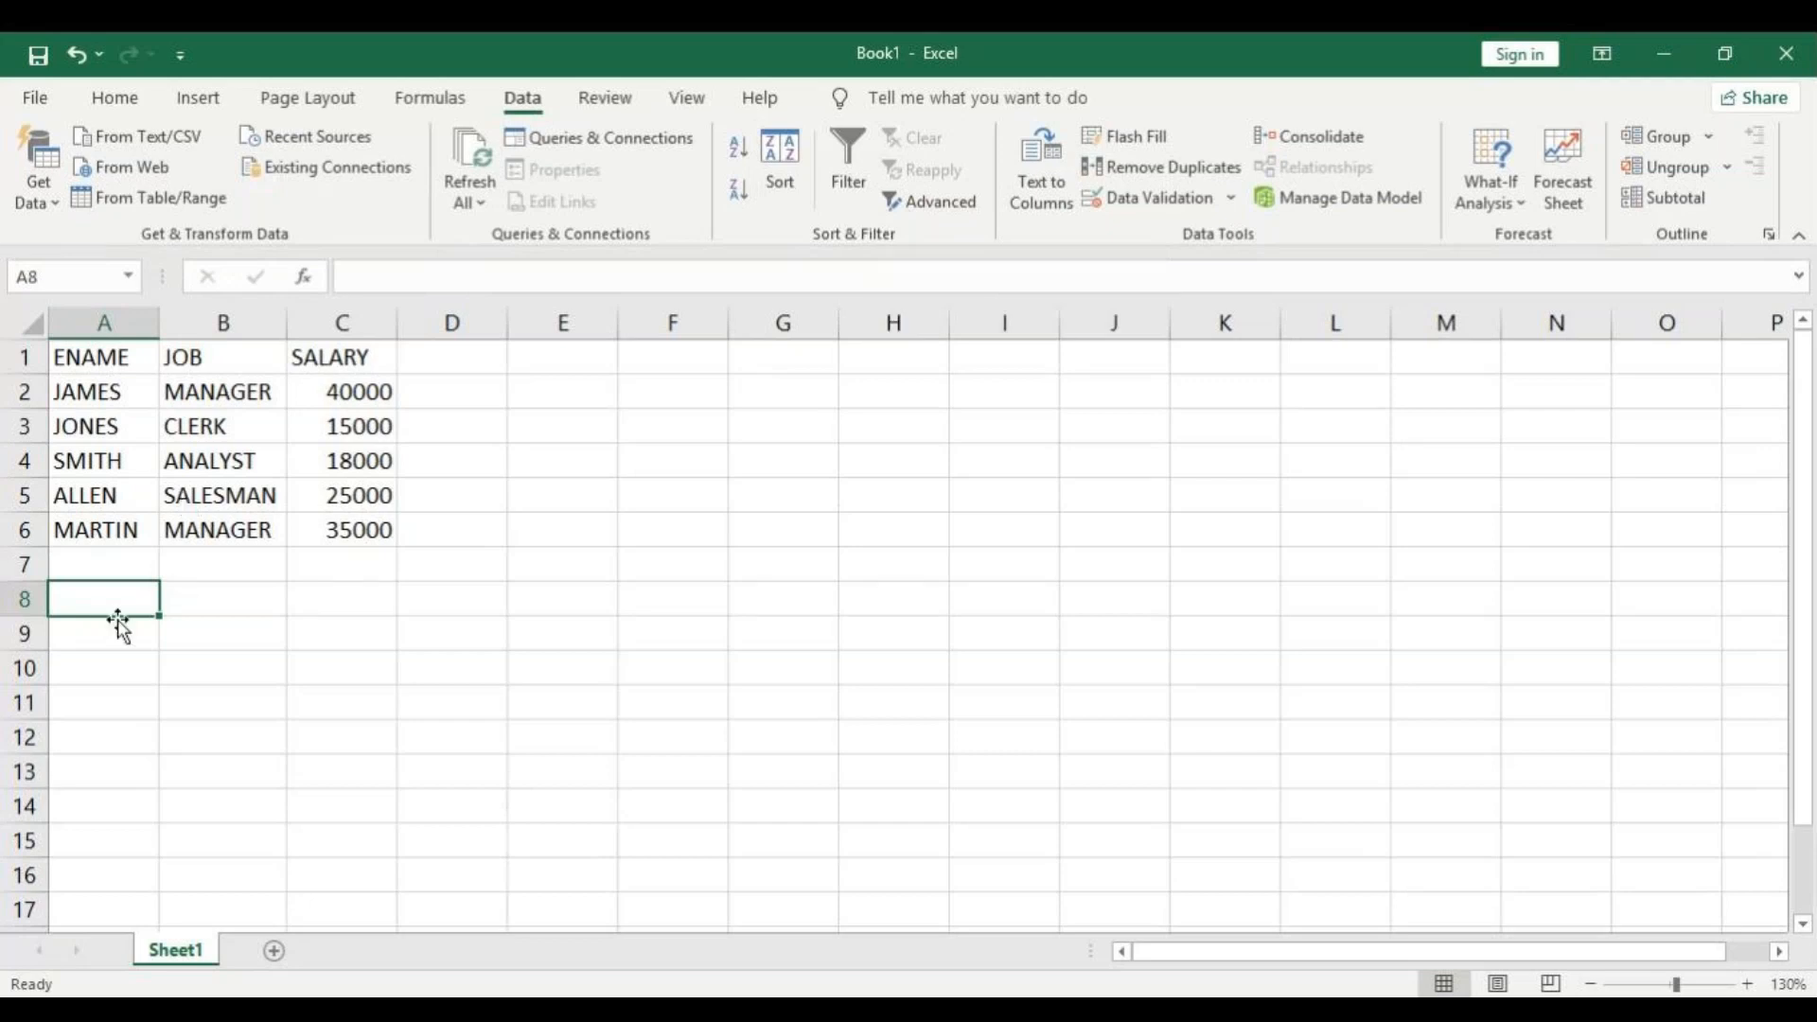
pyautogui.write('ENAME')
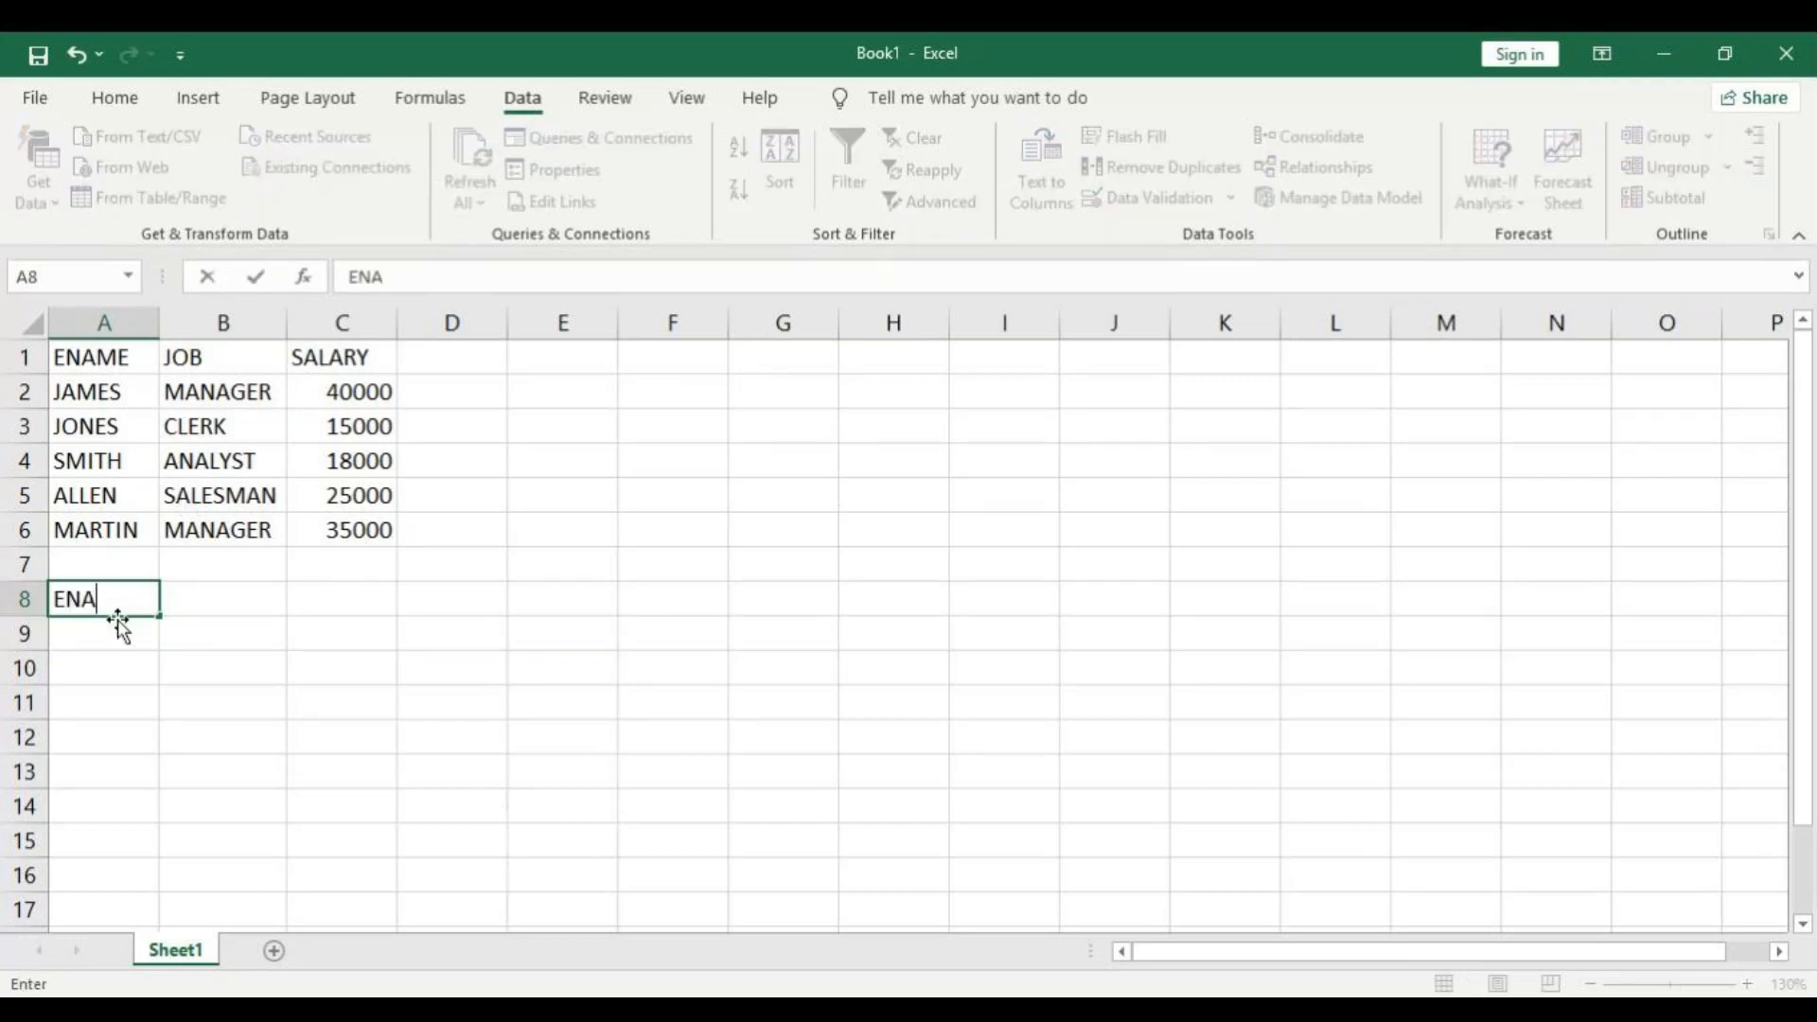
pyautogui.press('Return')
pyautogui.write('J')
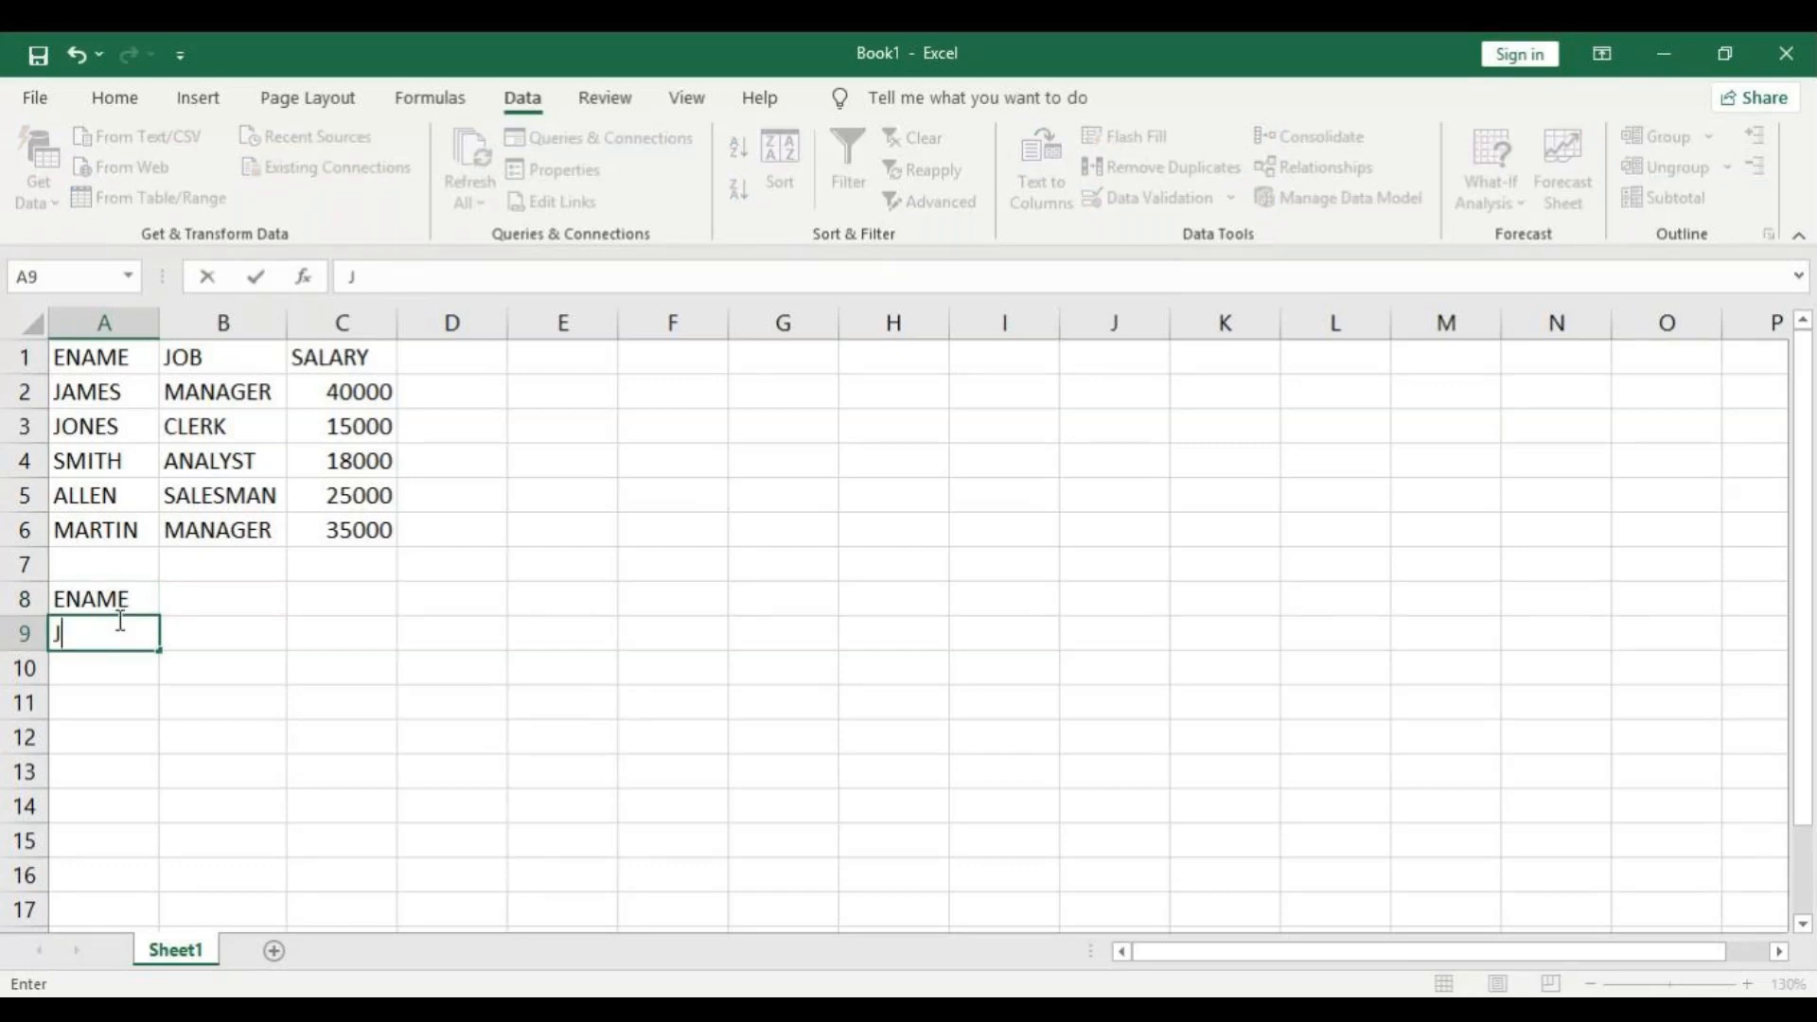
pyautogui.click(143, 709)
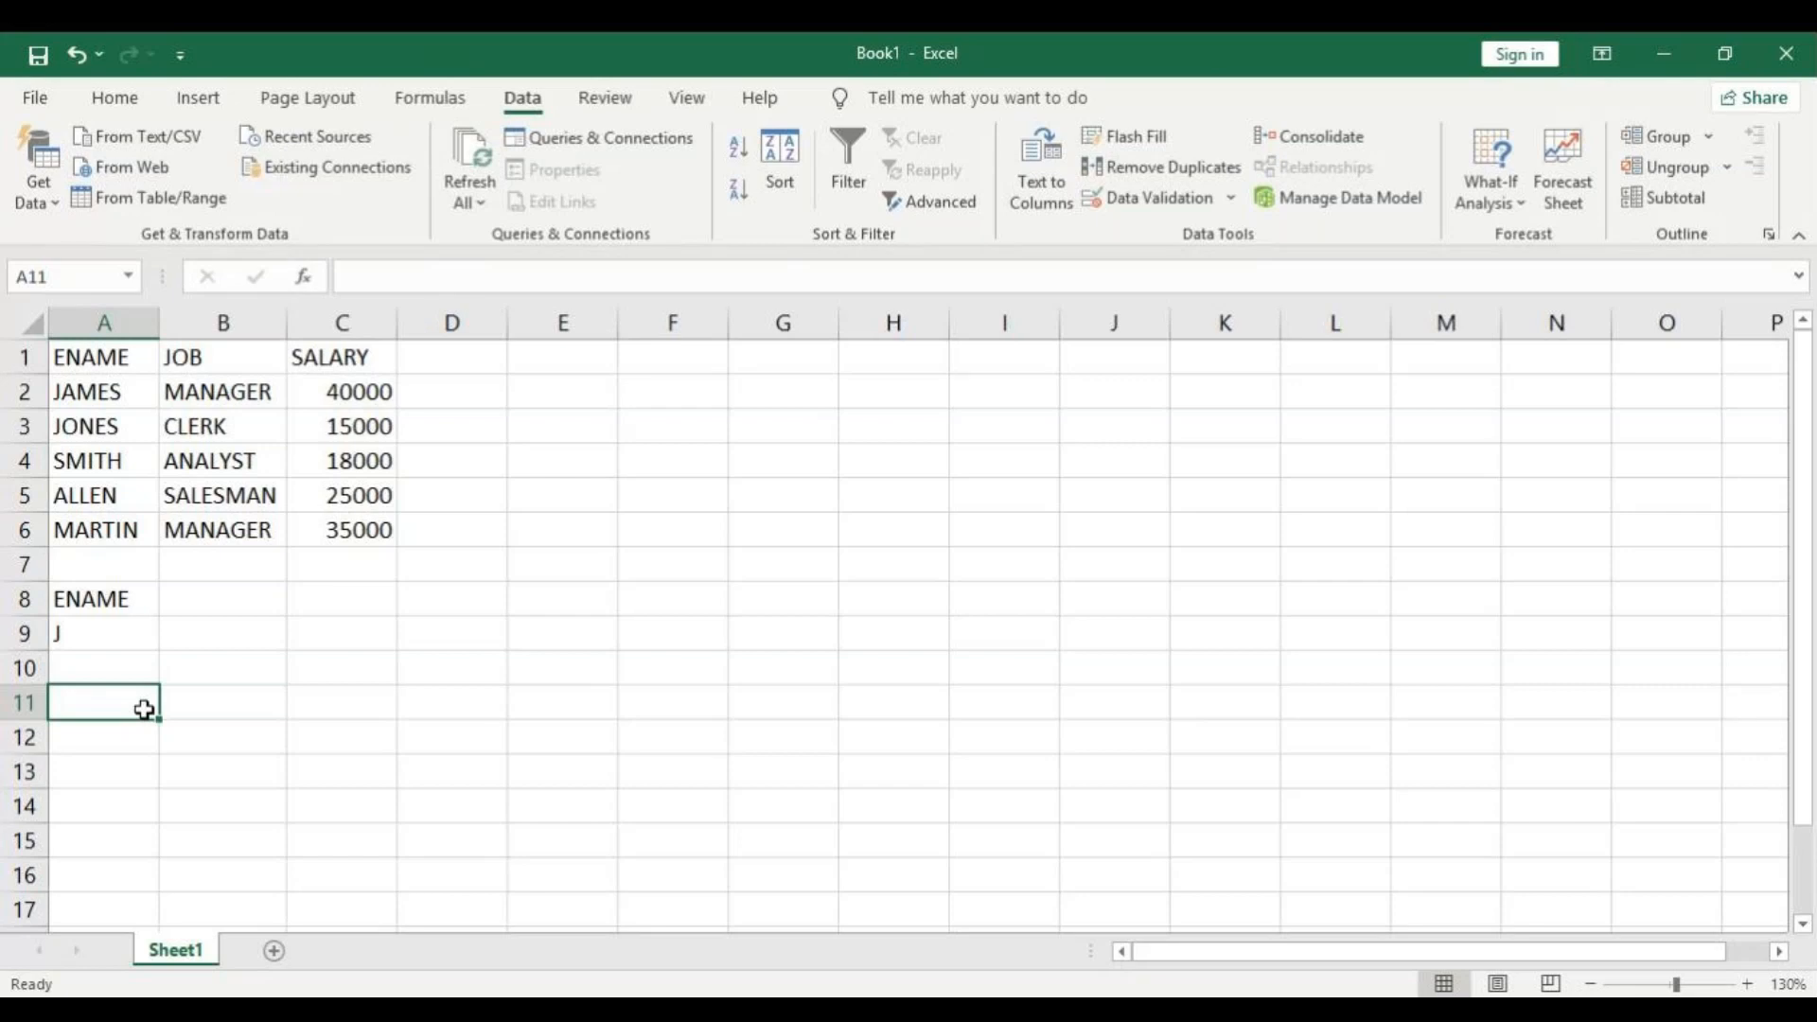
pyautogui.click(91, 636)
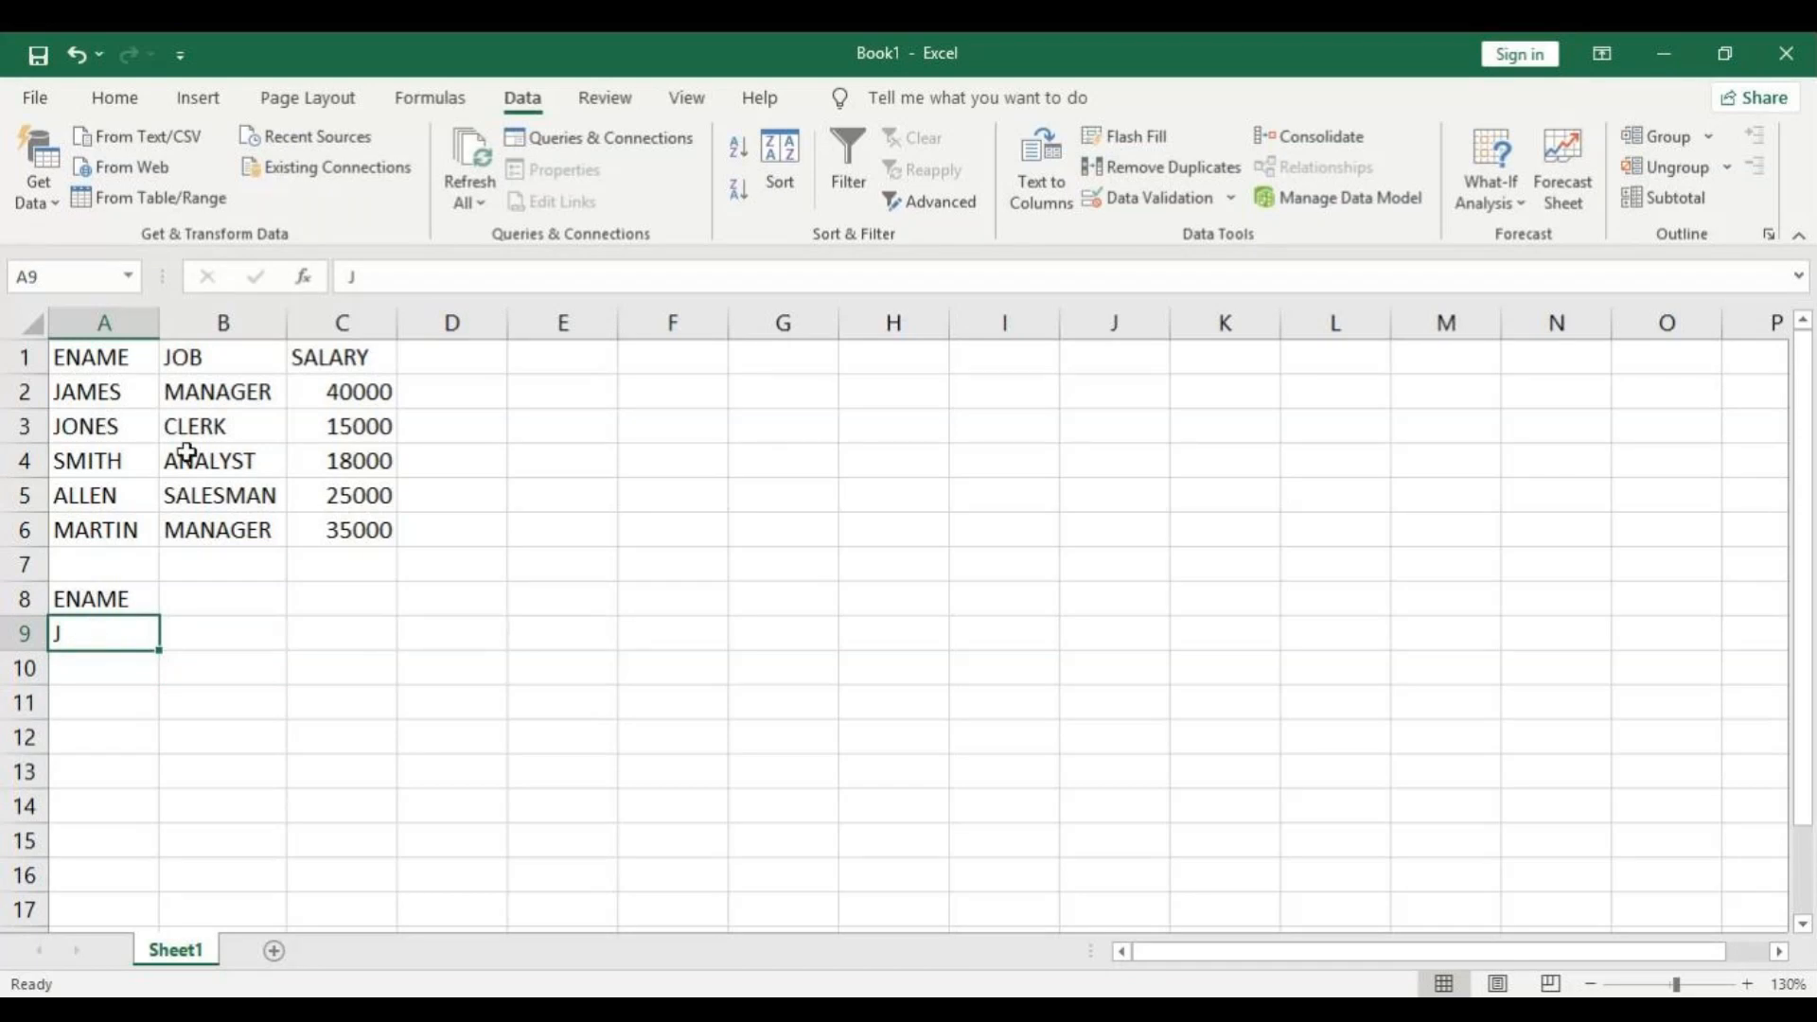
pyautogui.click(241, 567)
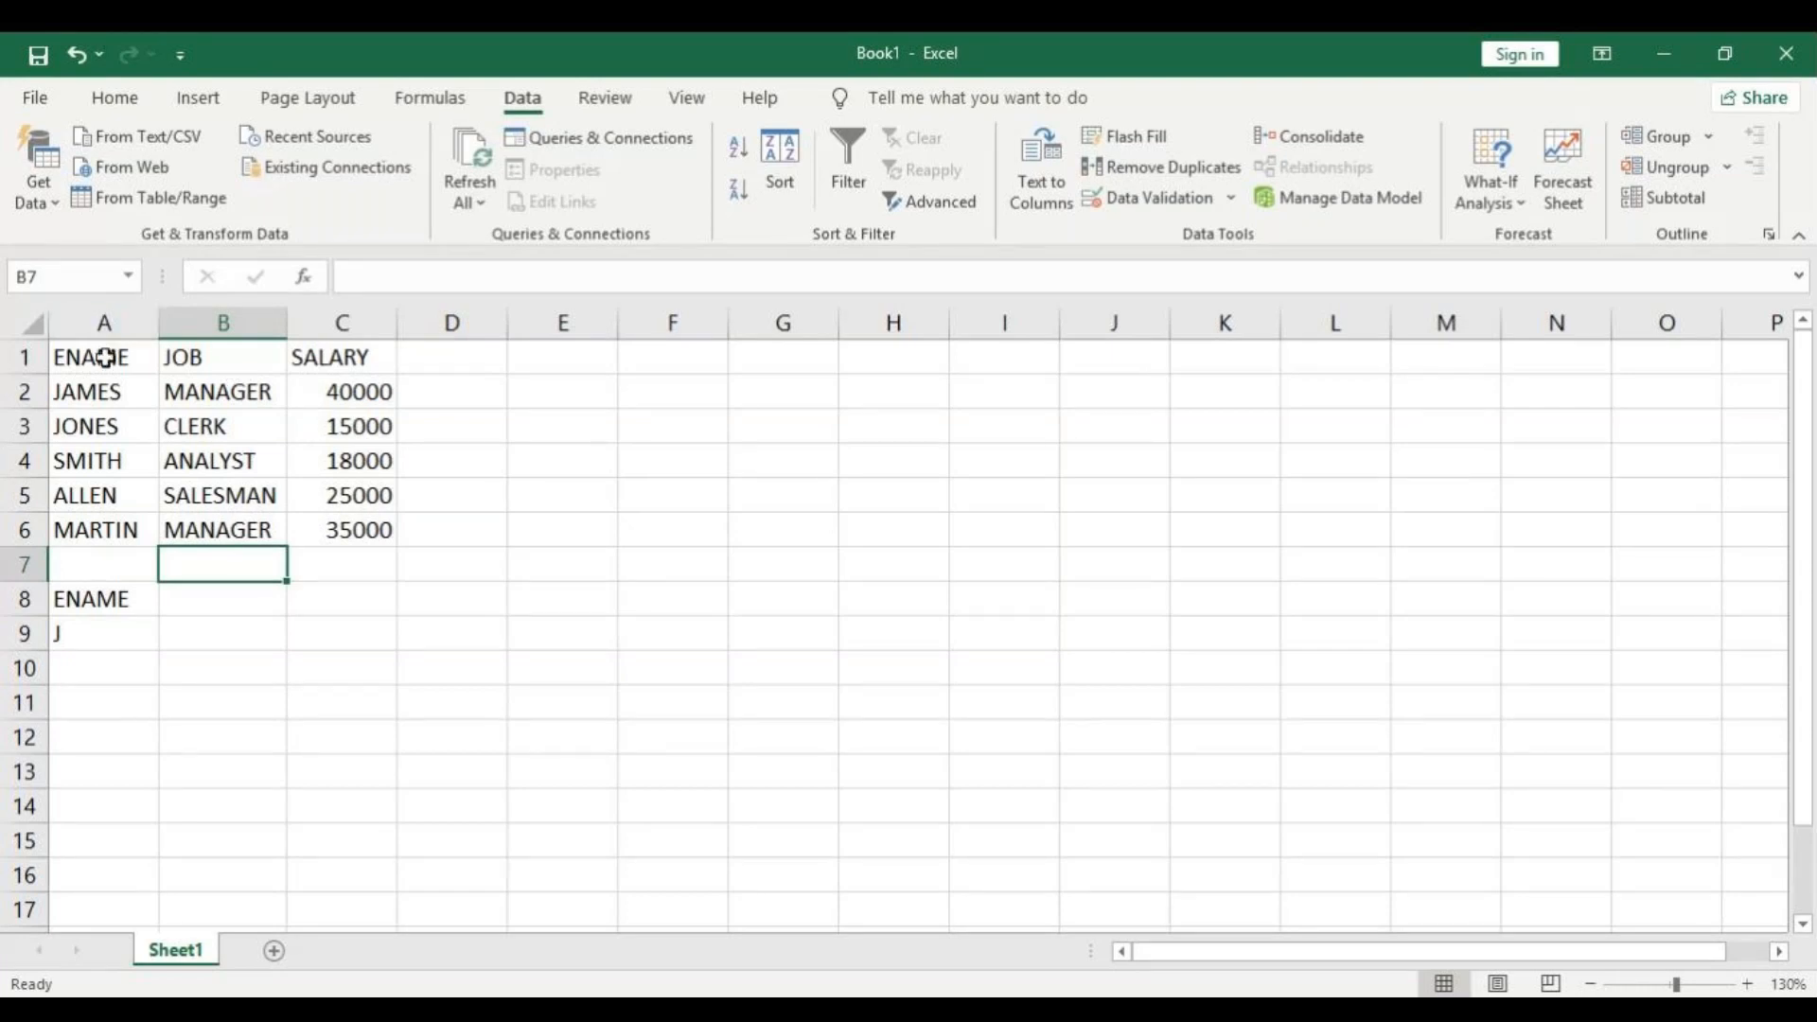
# Set up an Advanced Filter with A1:C6 as the list range and A8:A9 as the criteria range.
pyautogui.moveTo(104, 357); pyautogui.dragTo(343, 515)
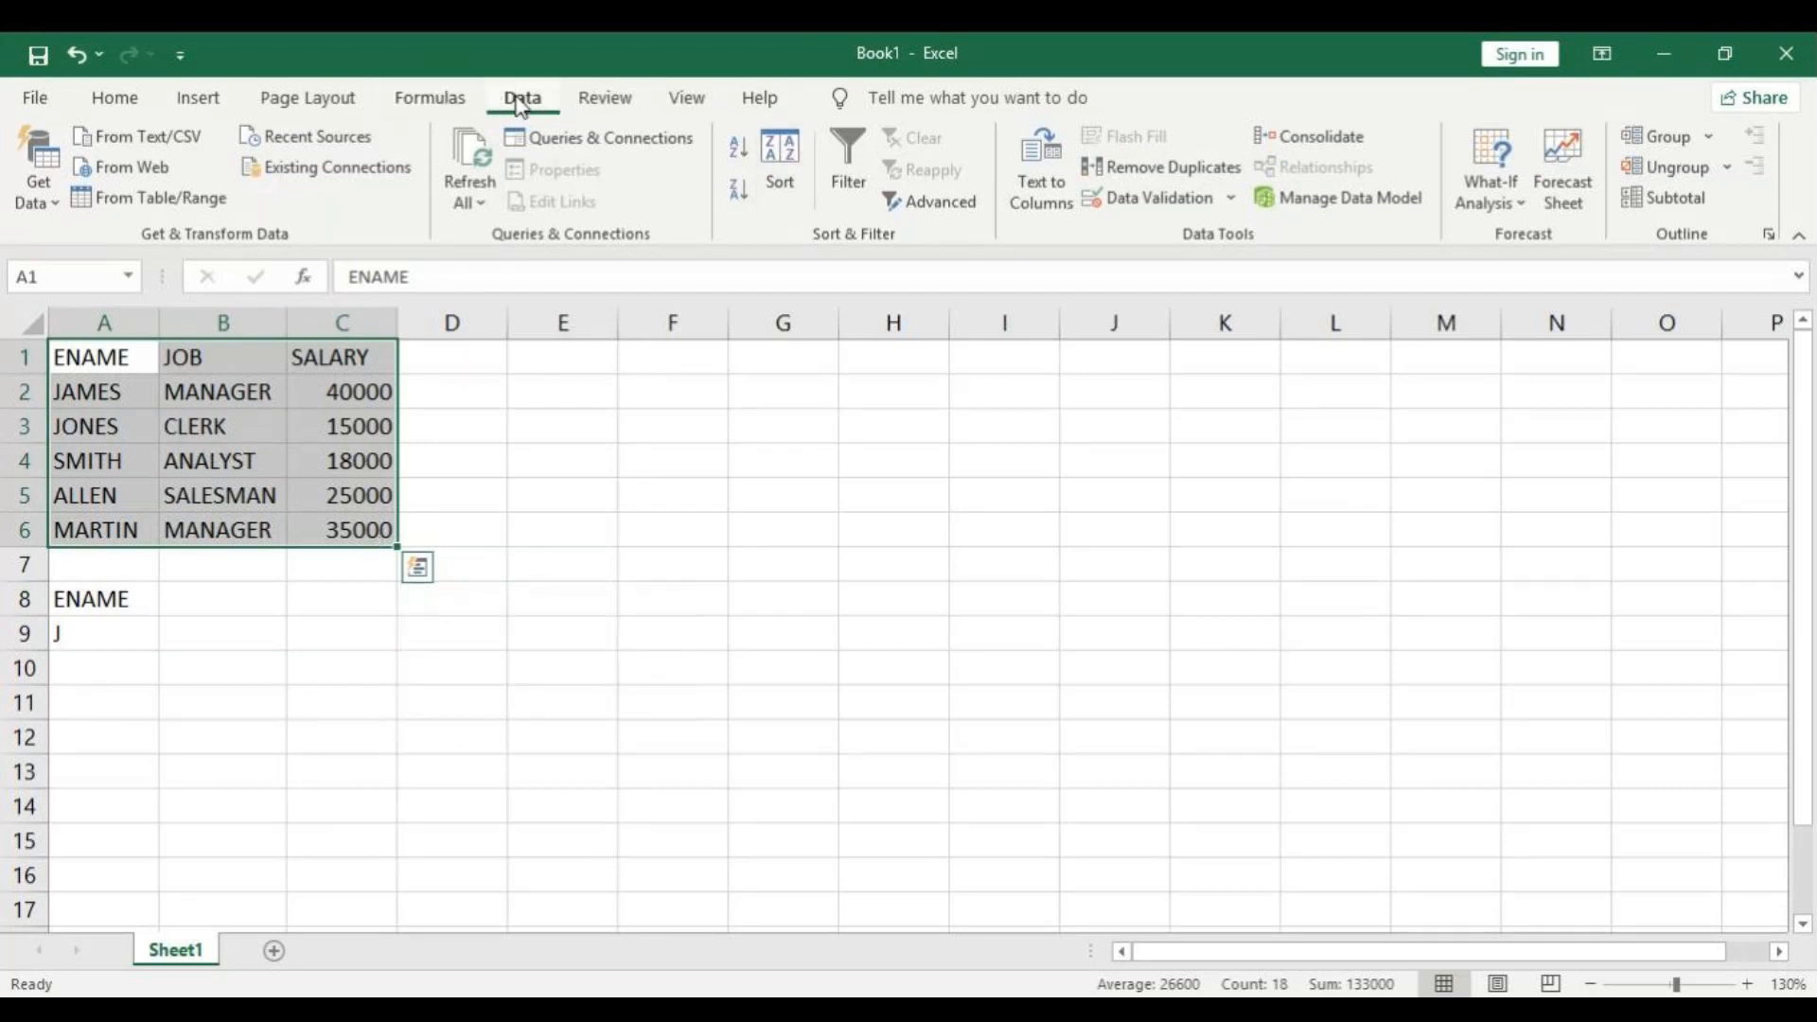
pyautogui.click(934, 205)
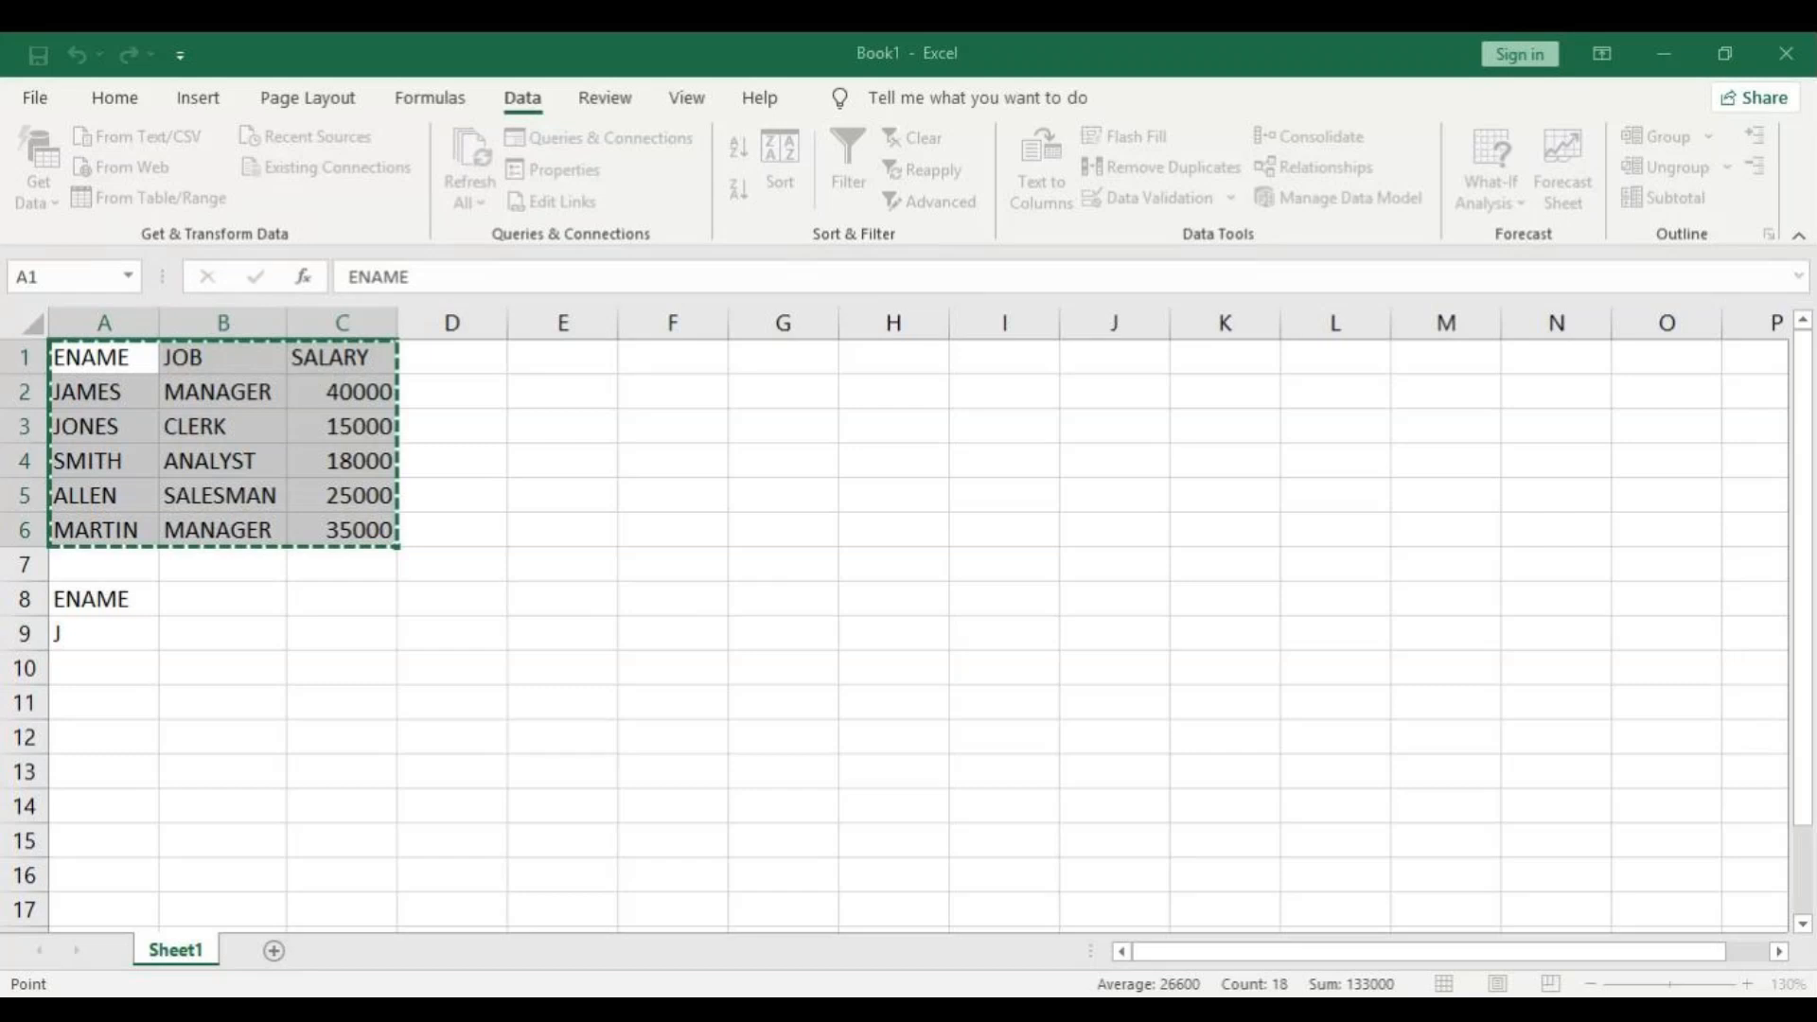
pyautogui.press('Tab')
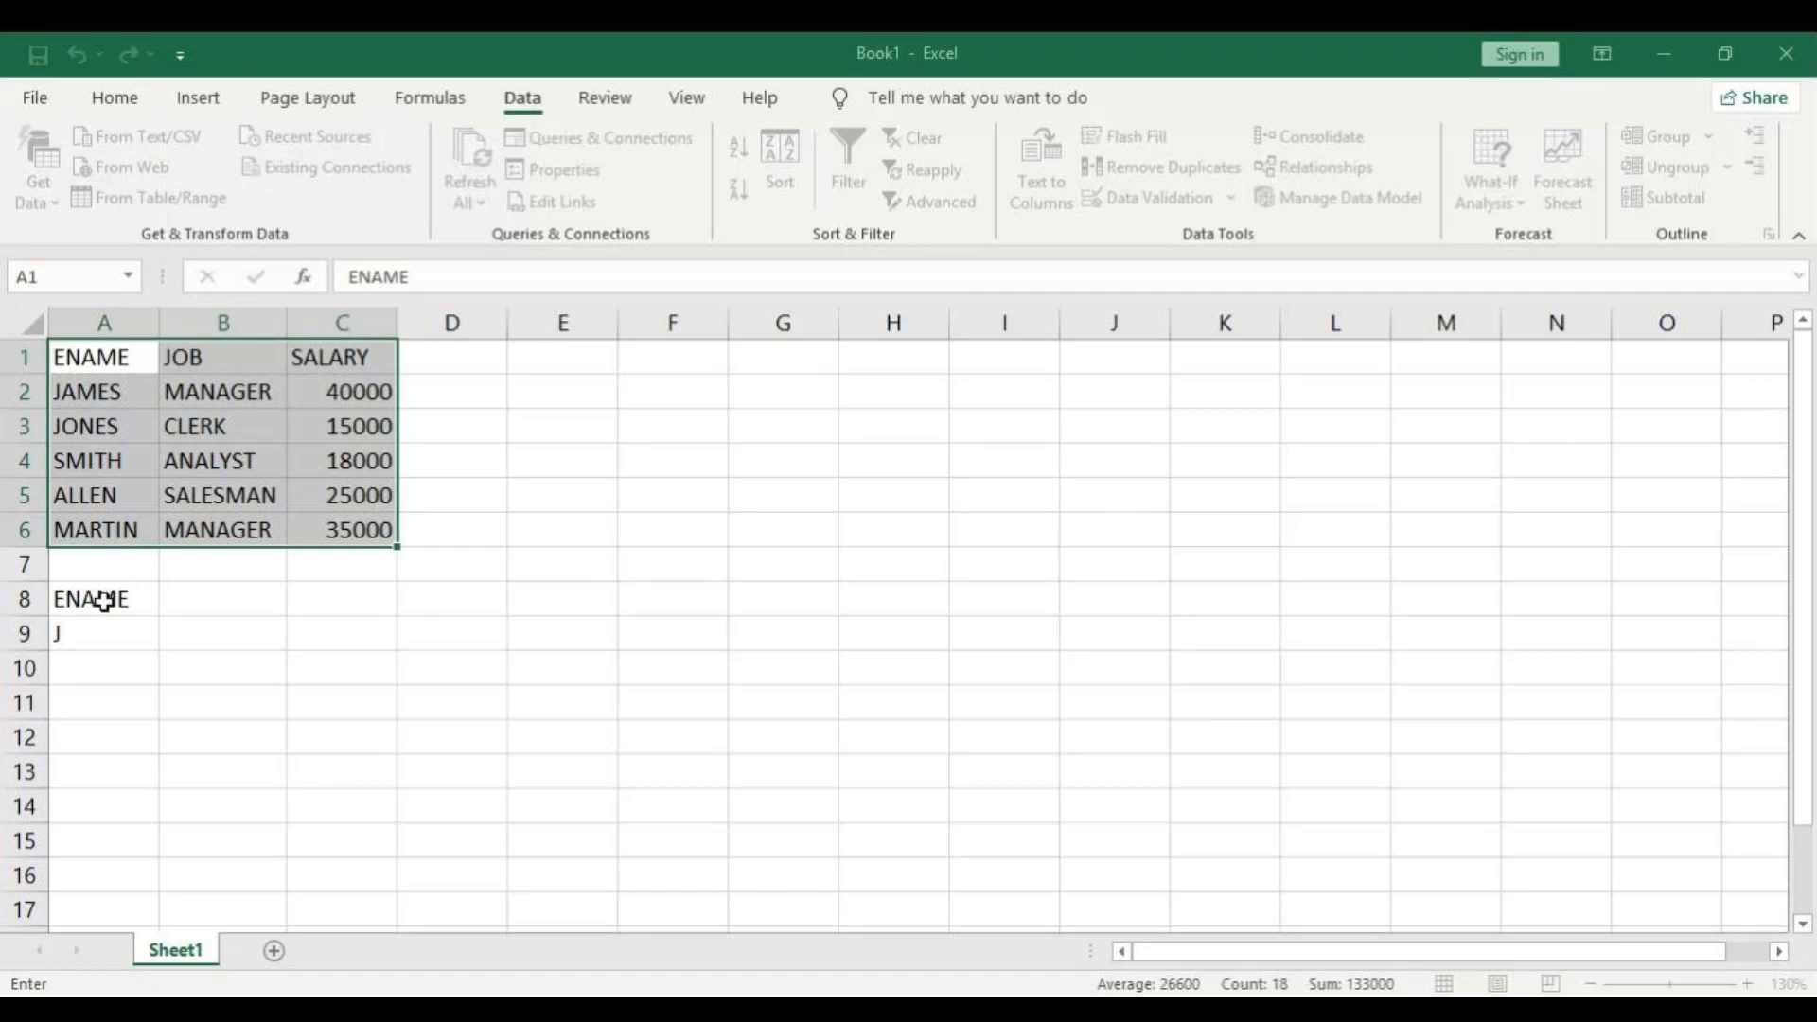
pyautogui.moveTo(104, 600); pyautogui.dragTo(97, 633)
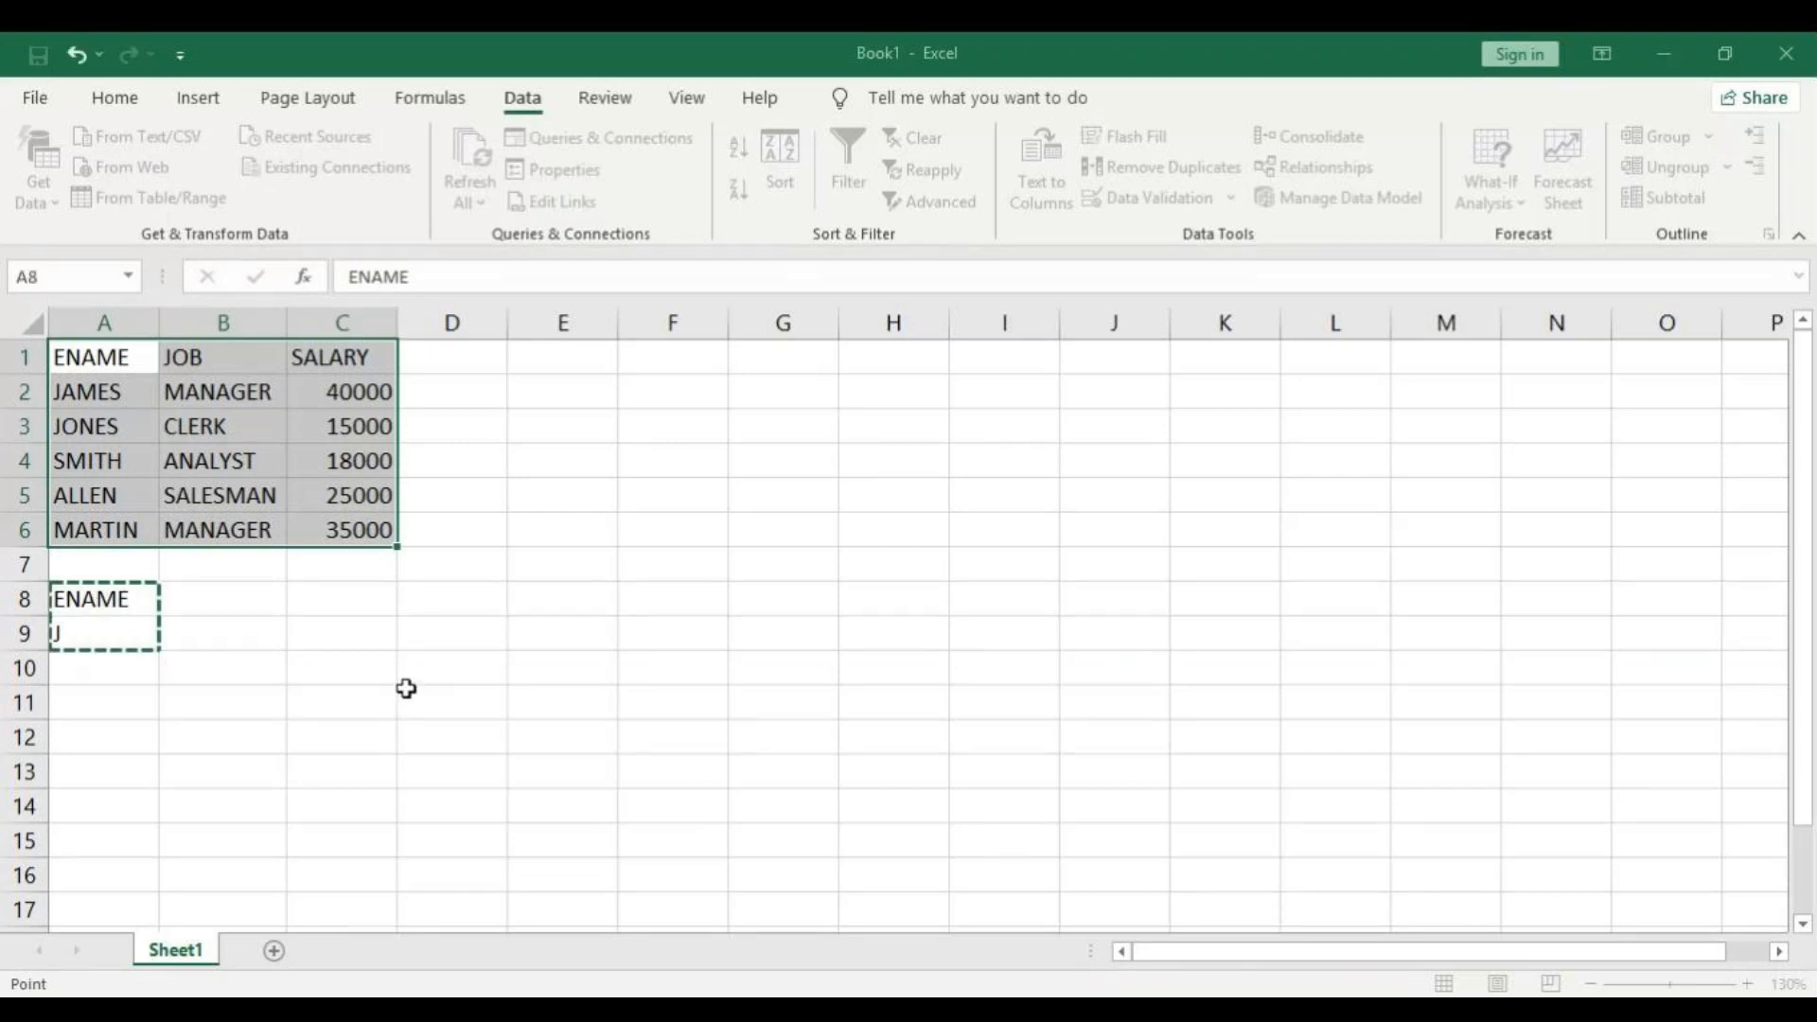
pyautogui.click(736, 636)
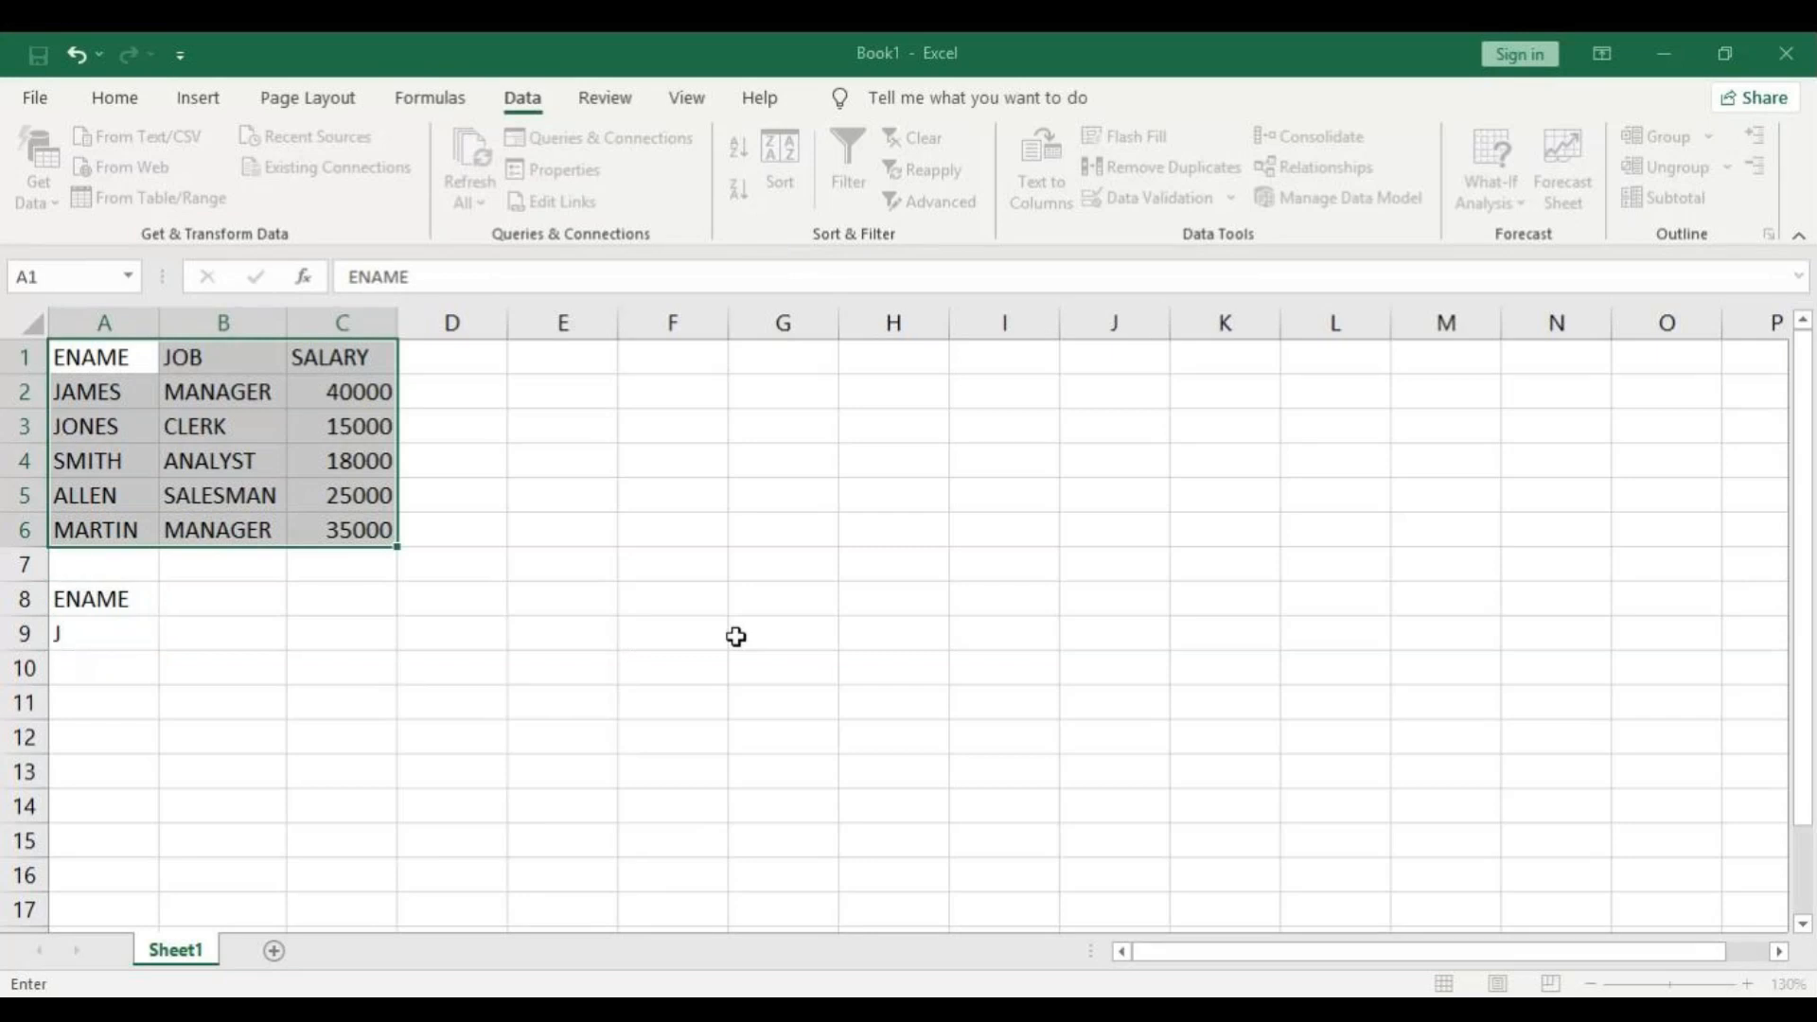
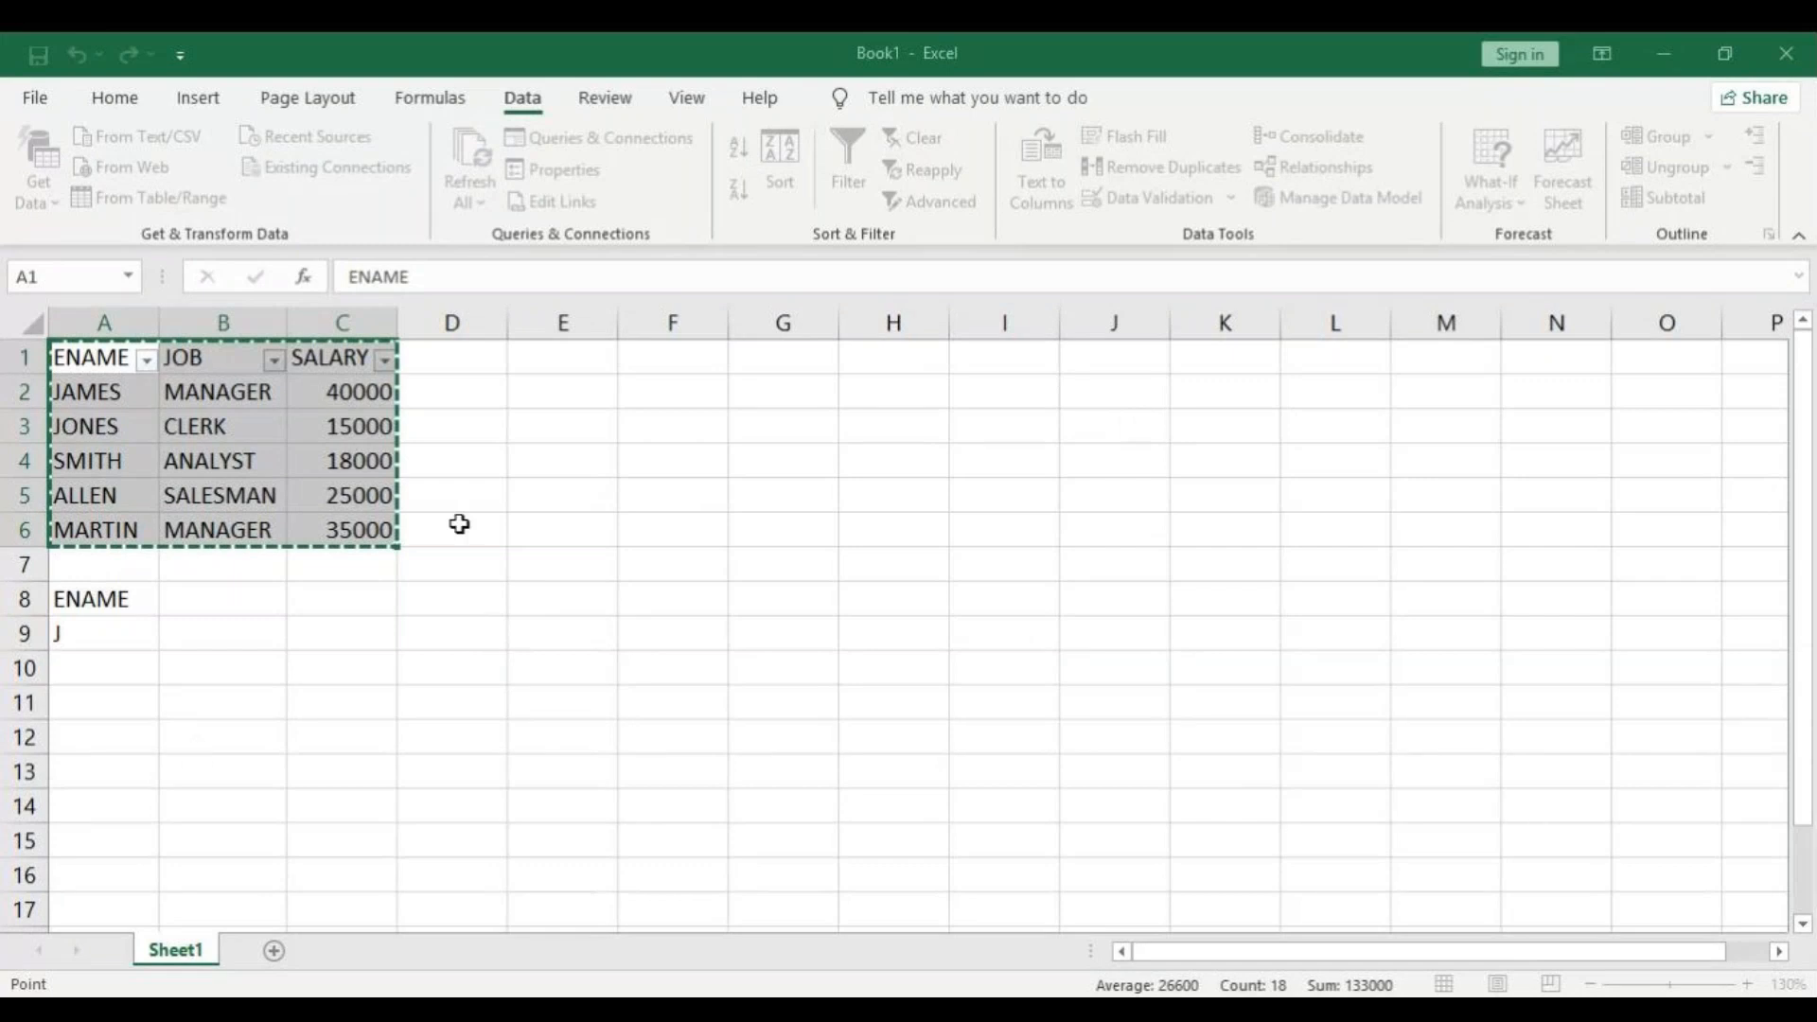
# Cancel the Advanced Filter setup and turn off the filter on the employee table A1:C6.
pyautogui.click(1055, 661)
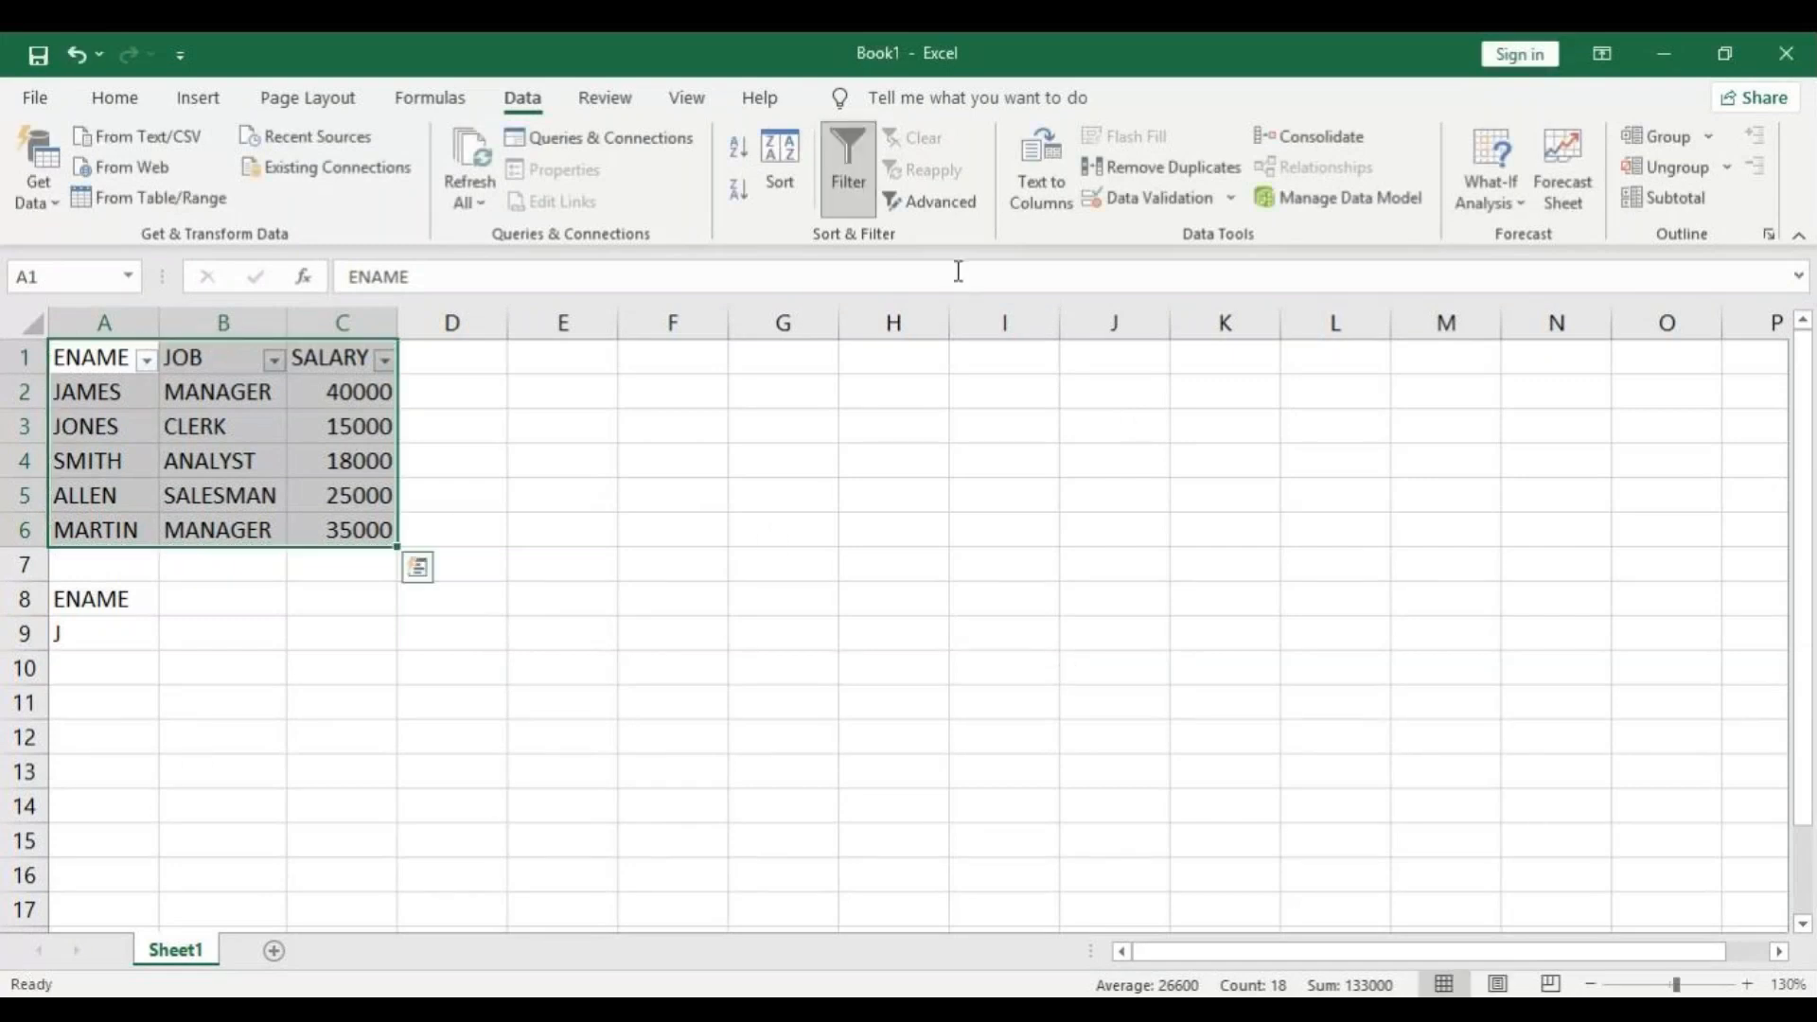
pyautogui.click(832, 190)
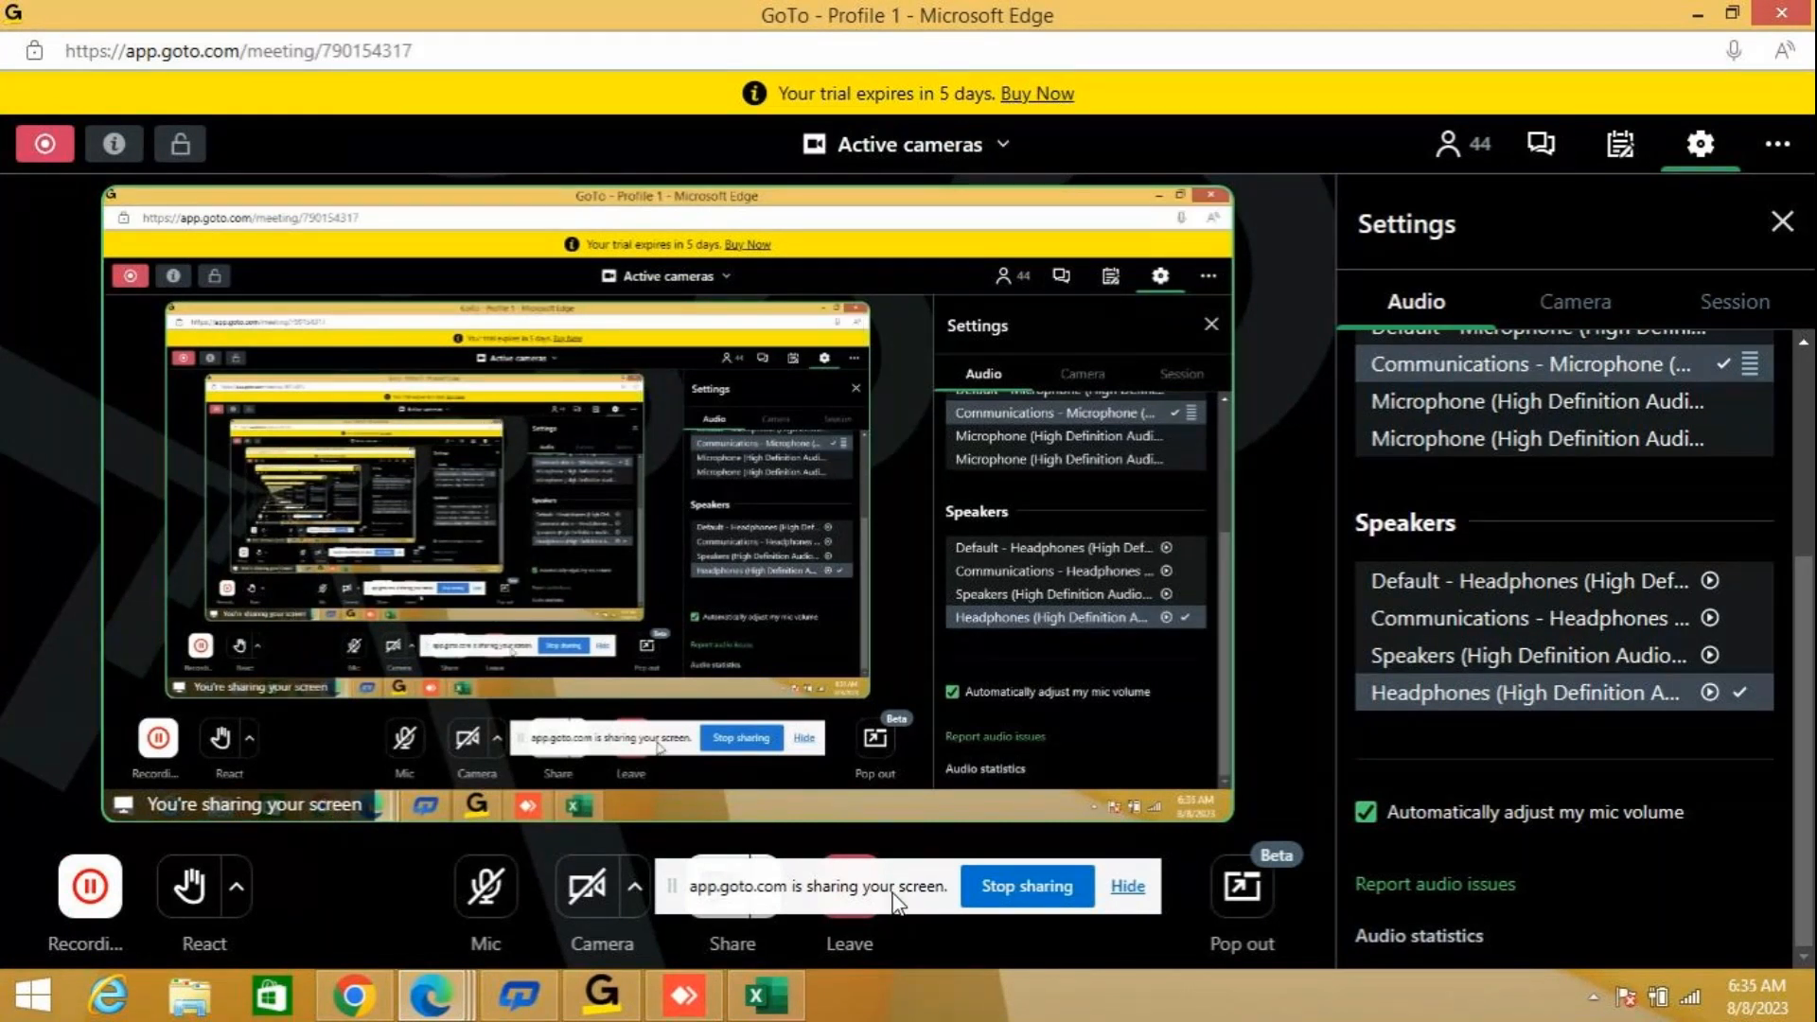
pyautogui.moveTo(897, 903); pyautogui.dragTo(920, 763)
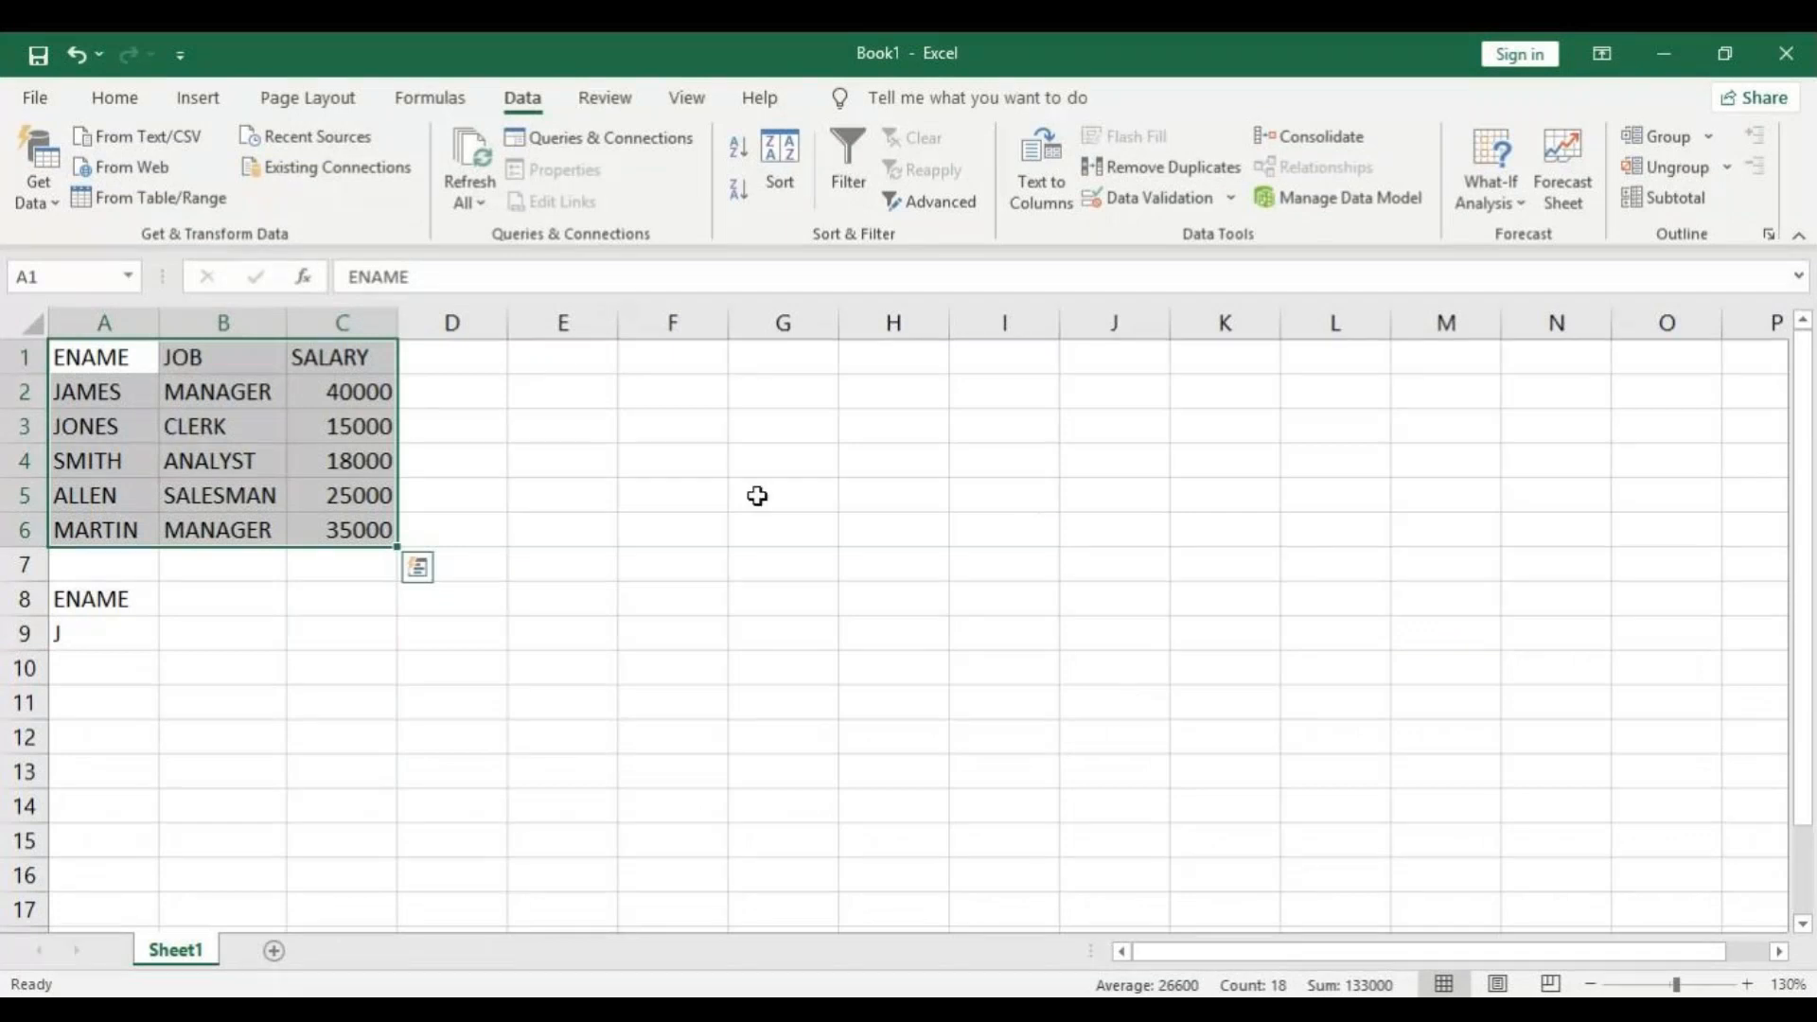
# Turn on the filter for the employee table and run an Advanced Filter with A1:C6 as the list range.
pyautogui.click(842, 166)
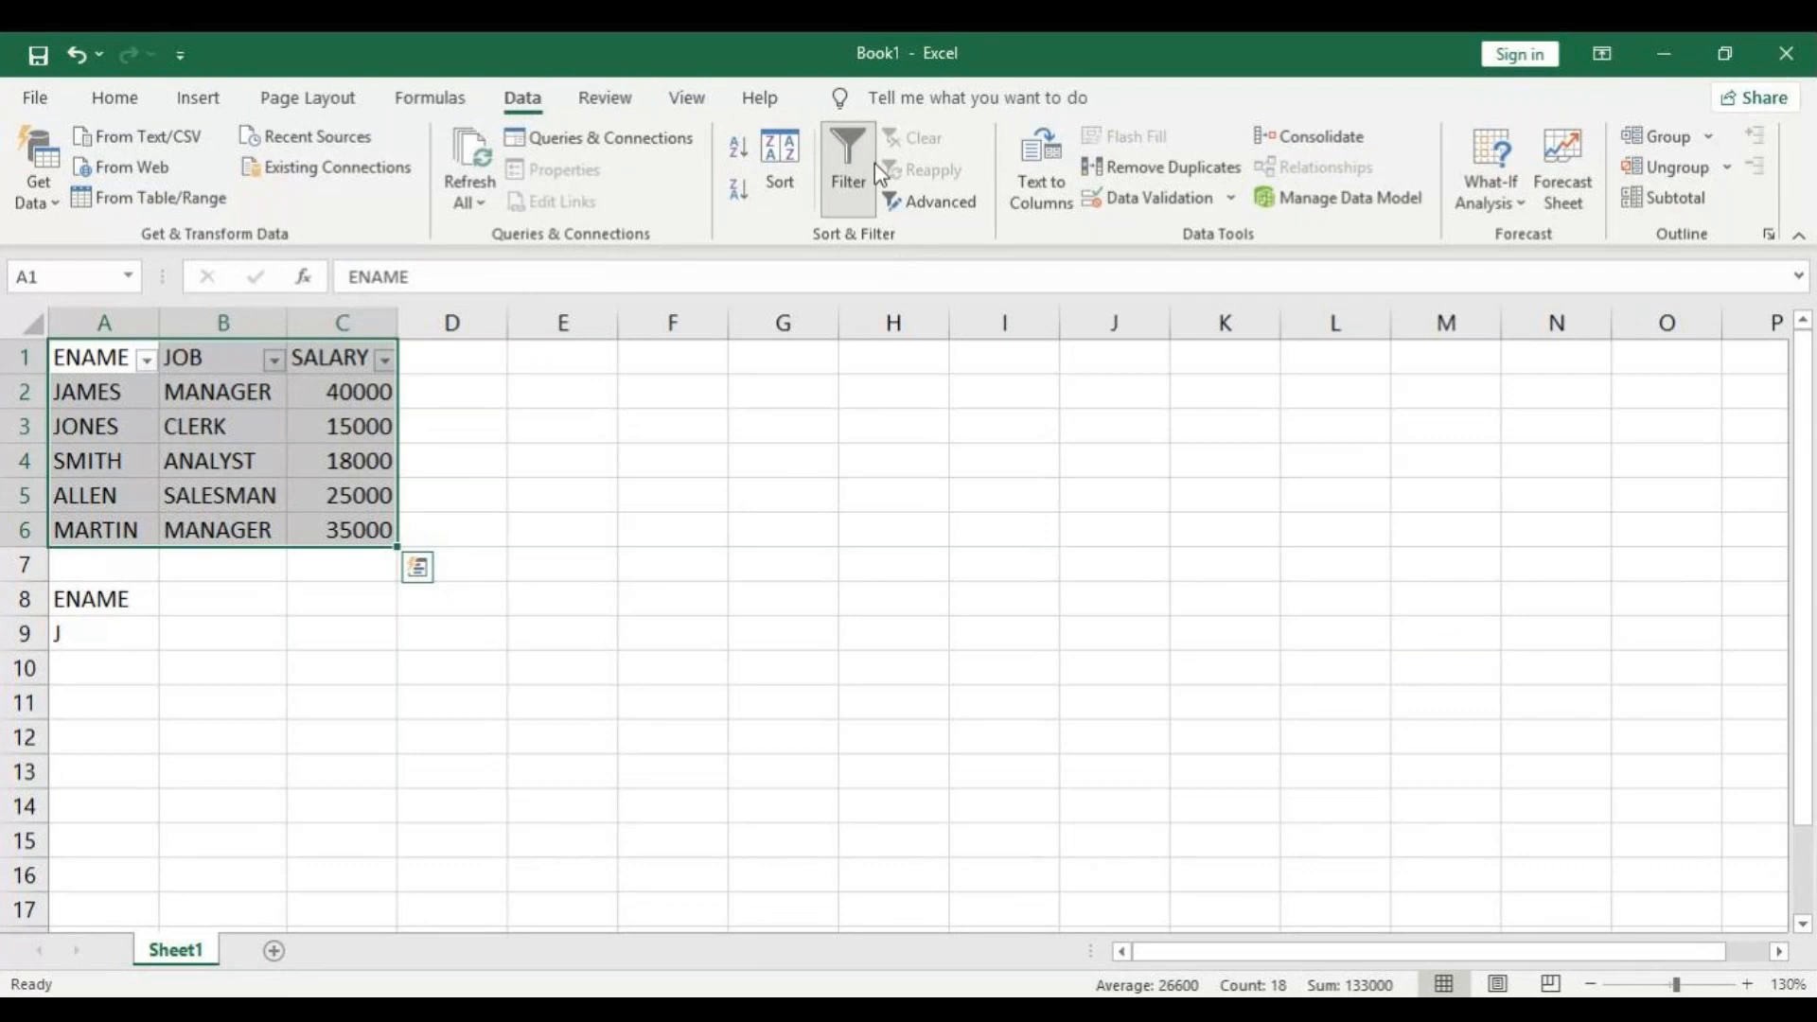
pyautogui.click(921, 201)
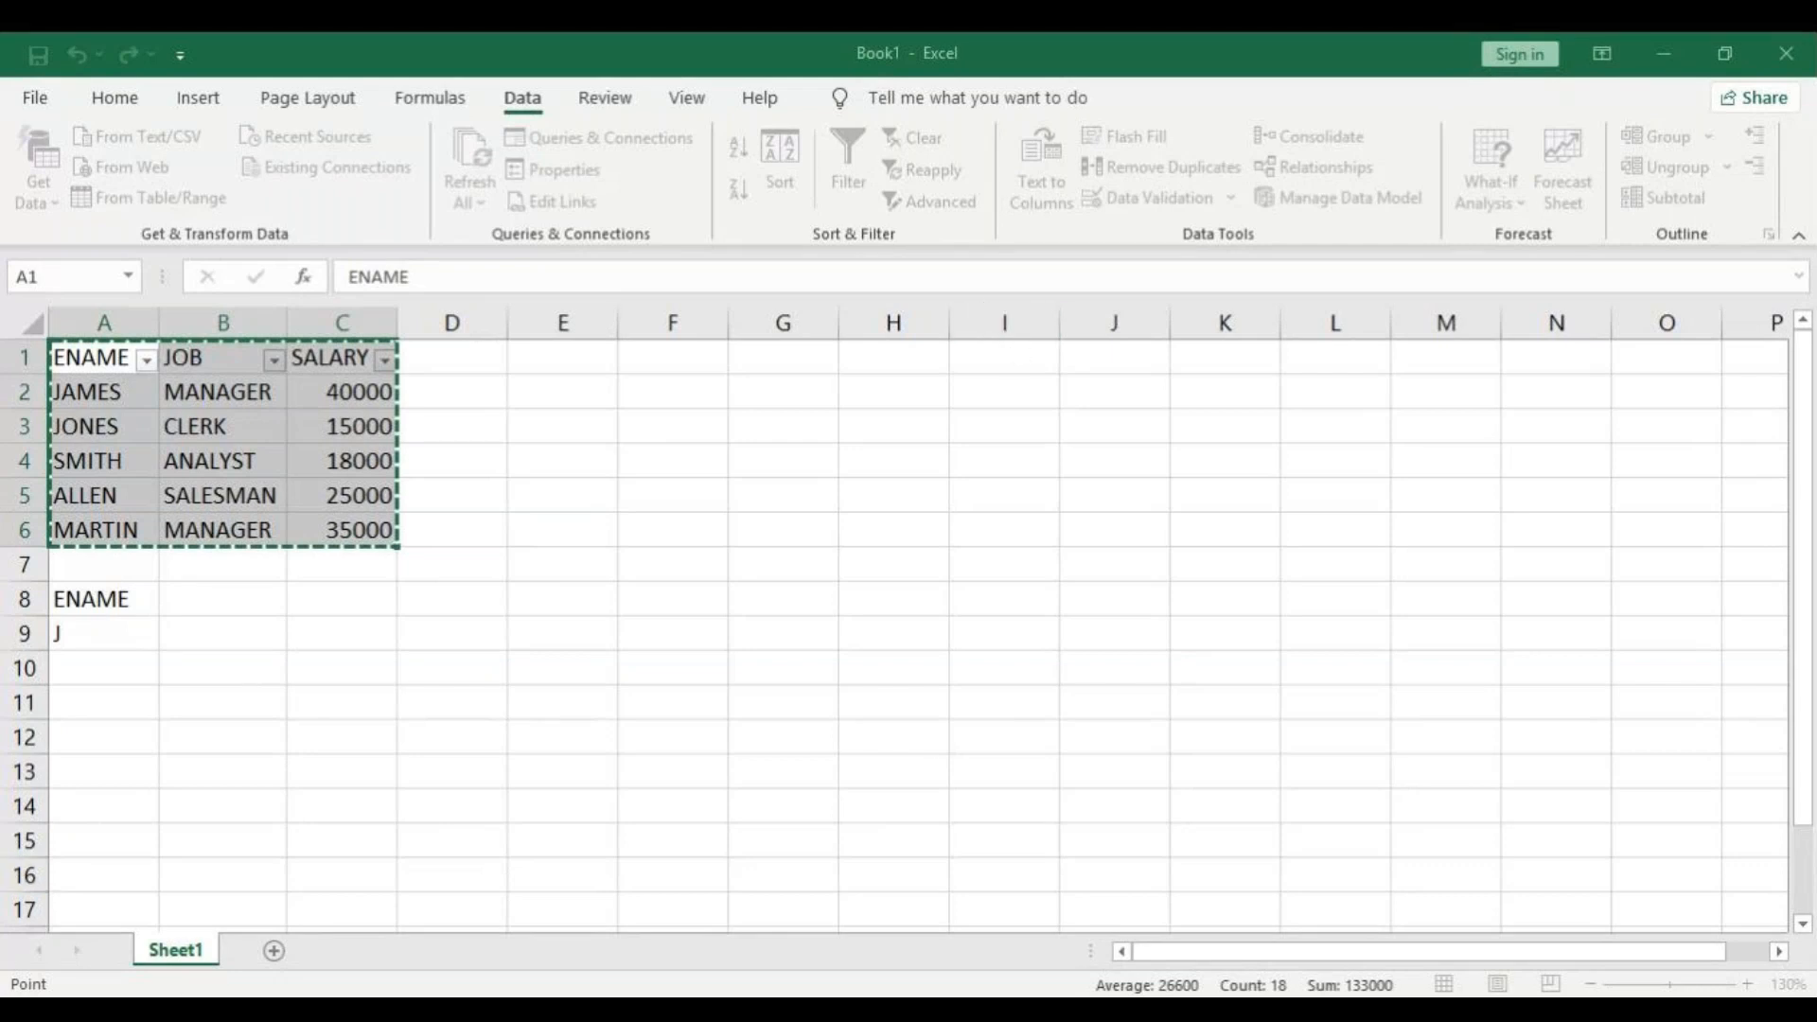
pyautogui.press('Return')
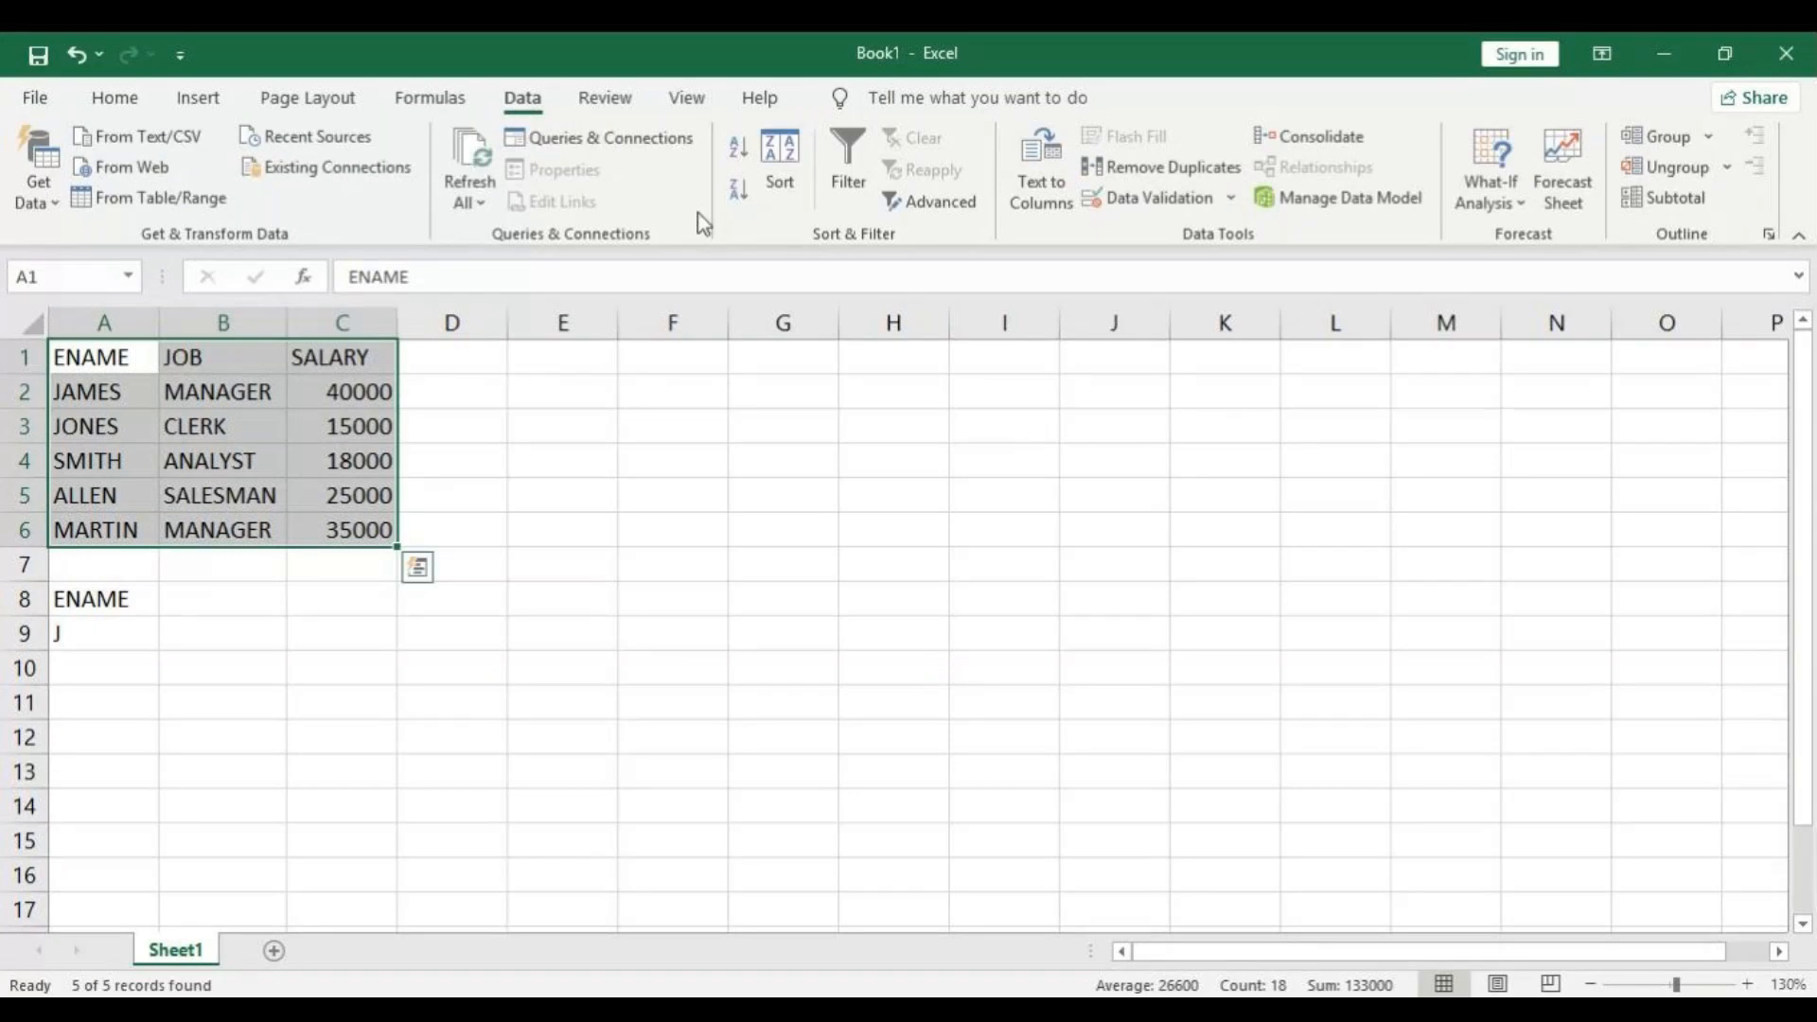
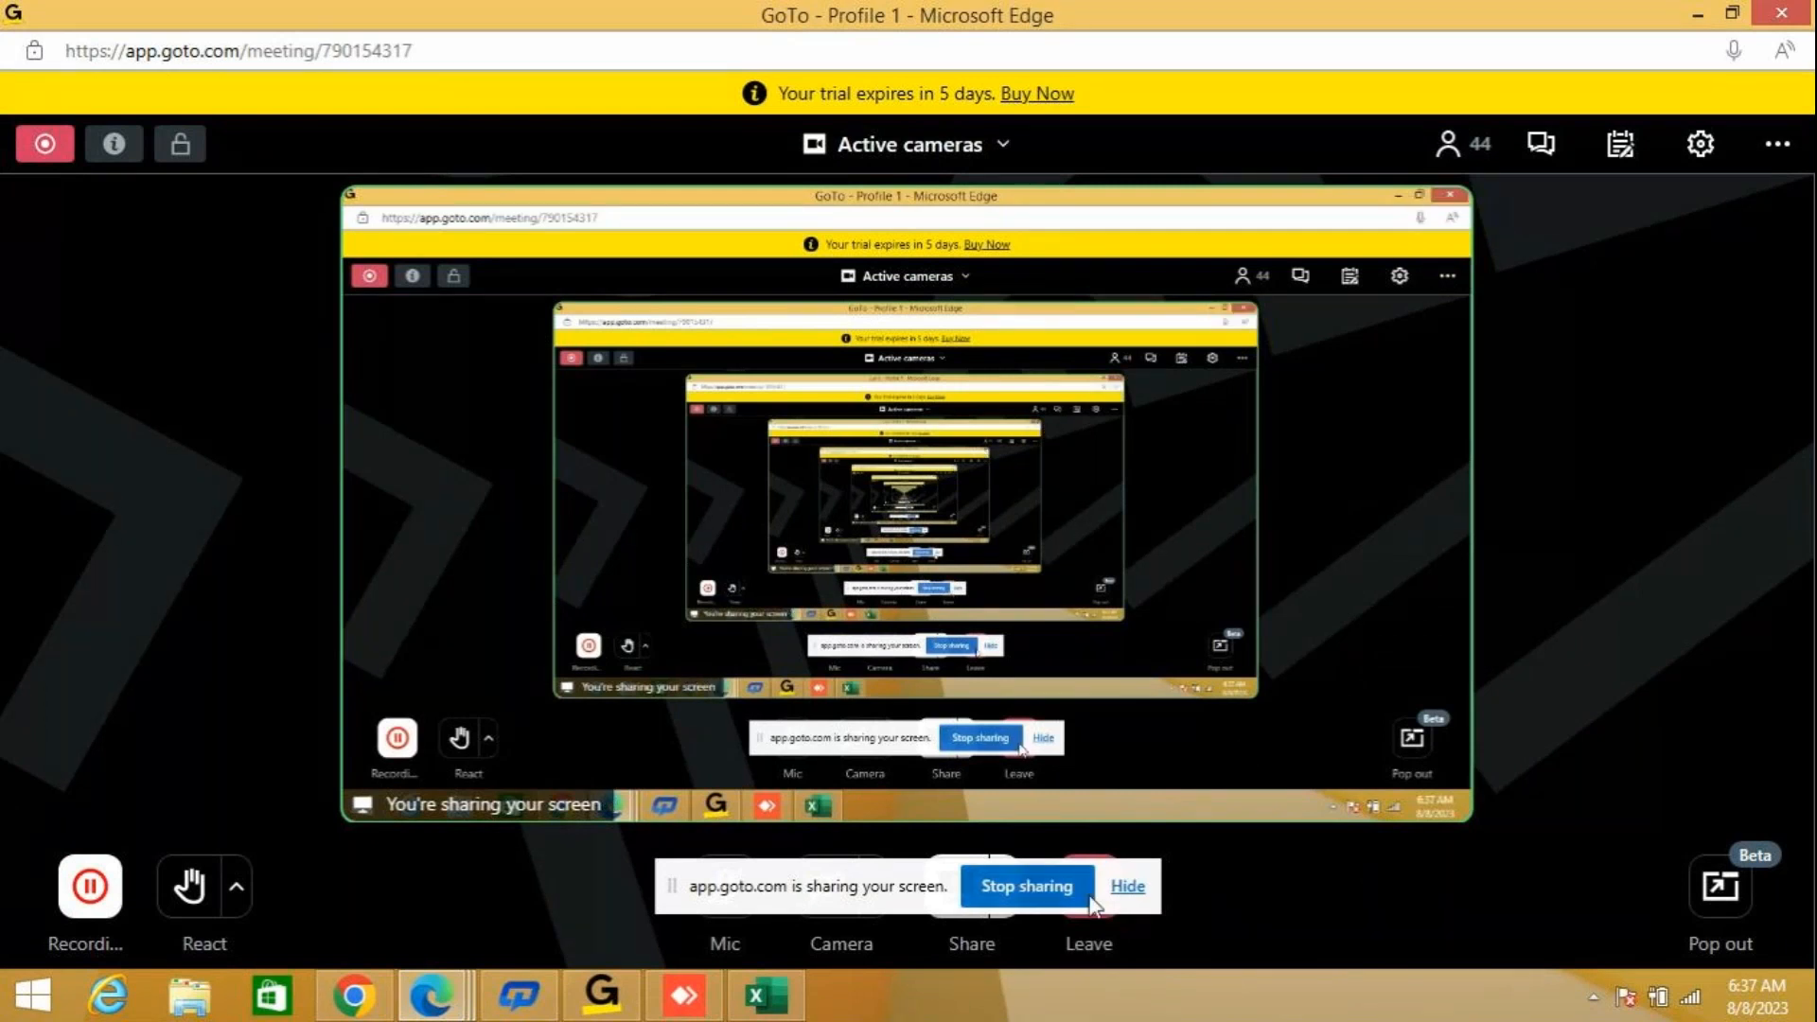
pyautogui.click(694, 1003)
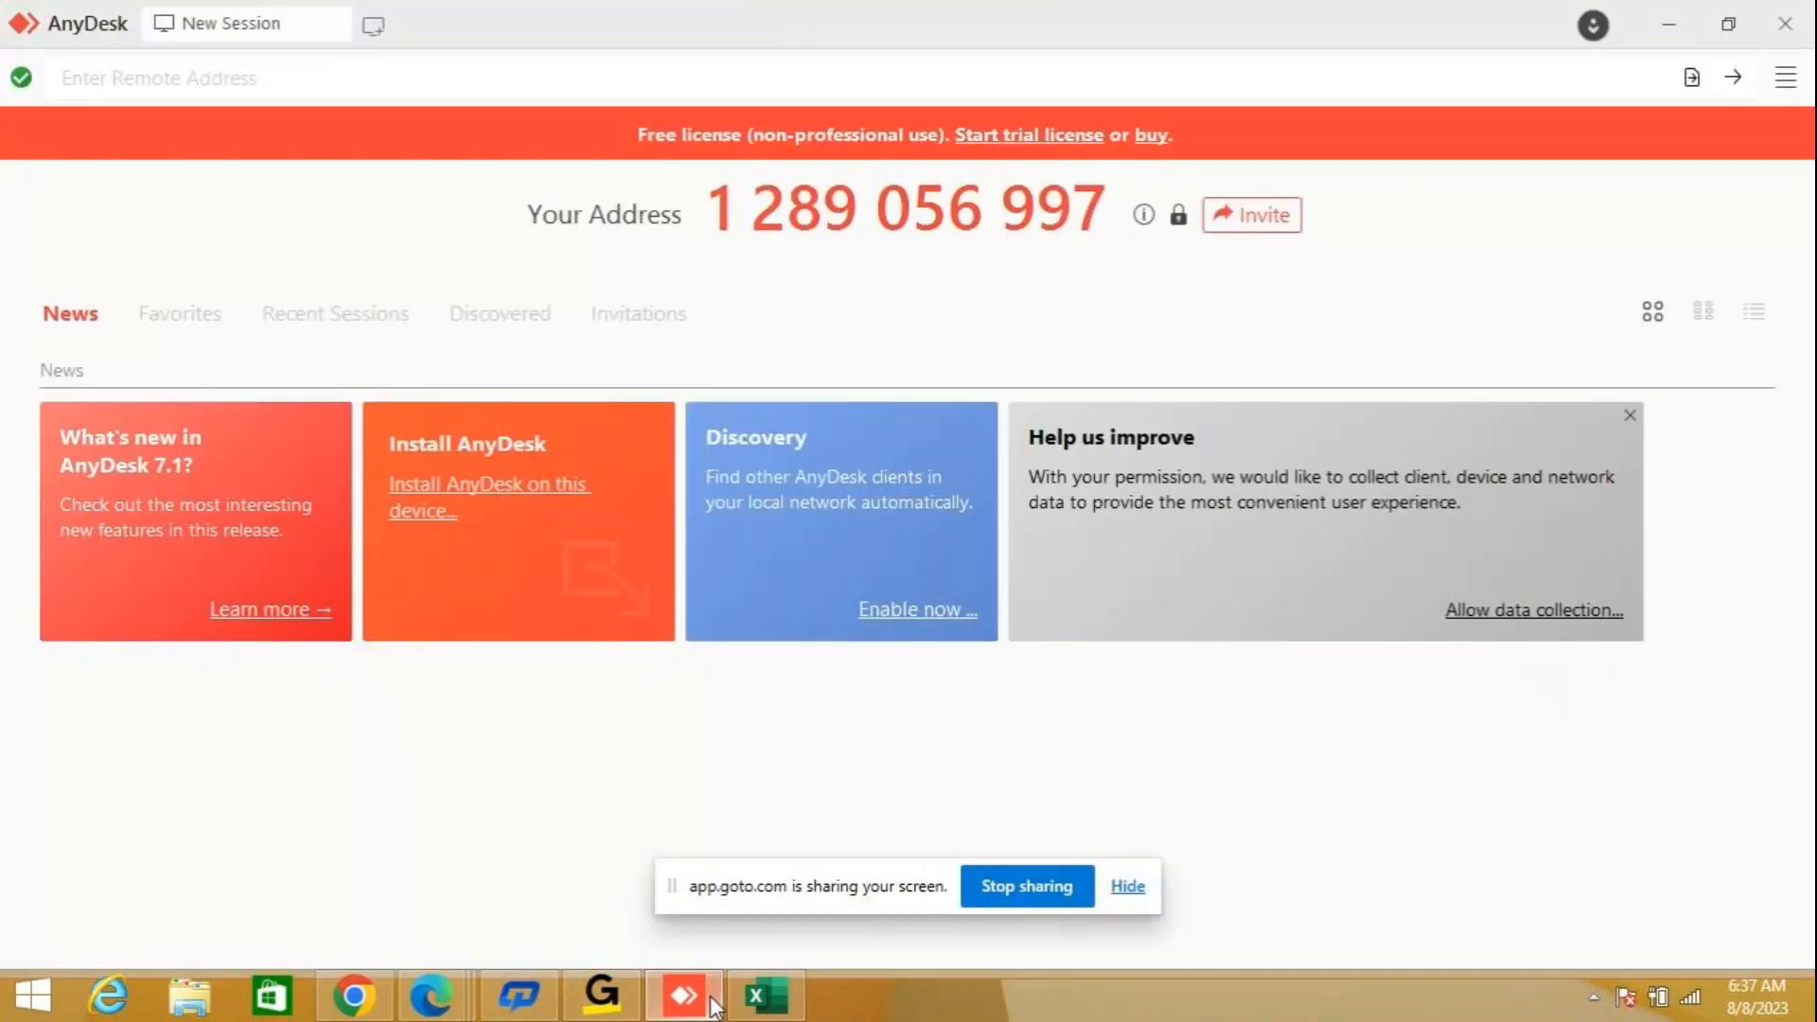
pyautogui.click(768, 996)
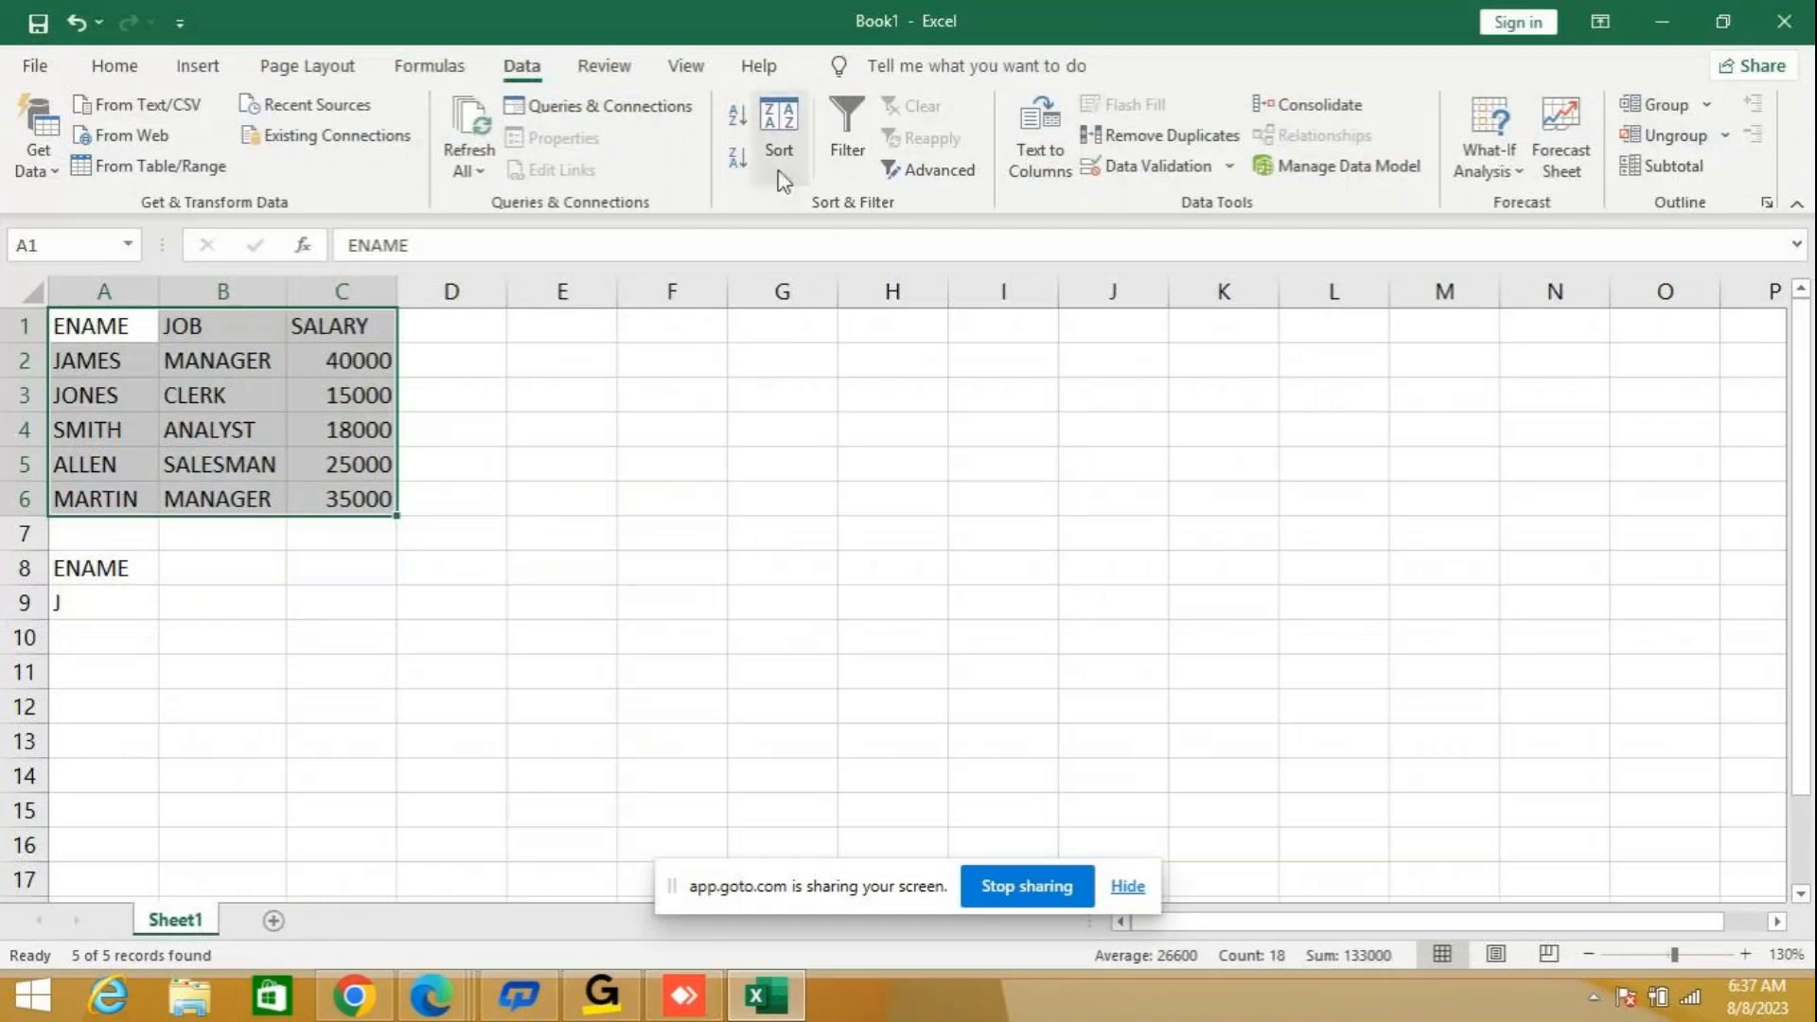
pyautogui.click(858, 131)
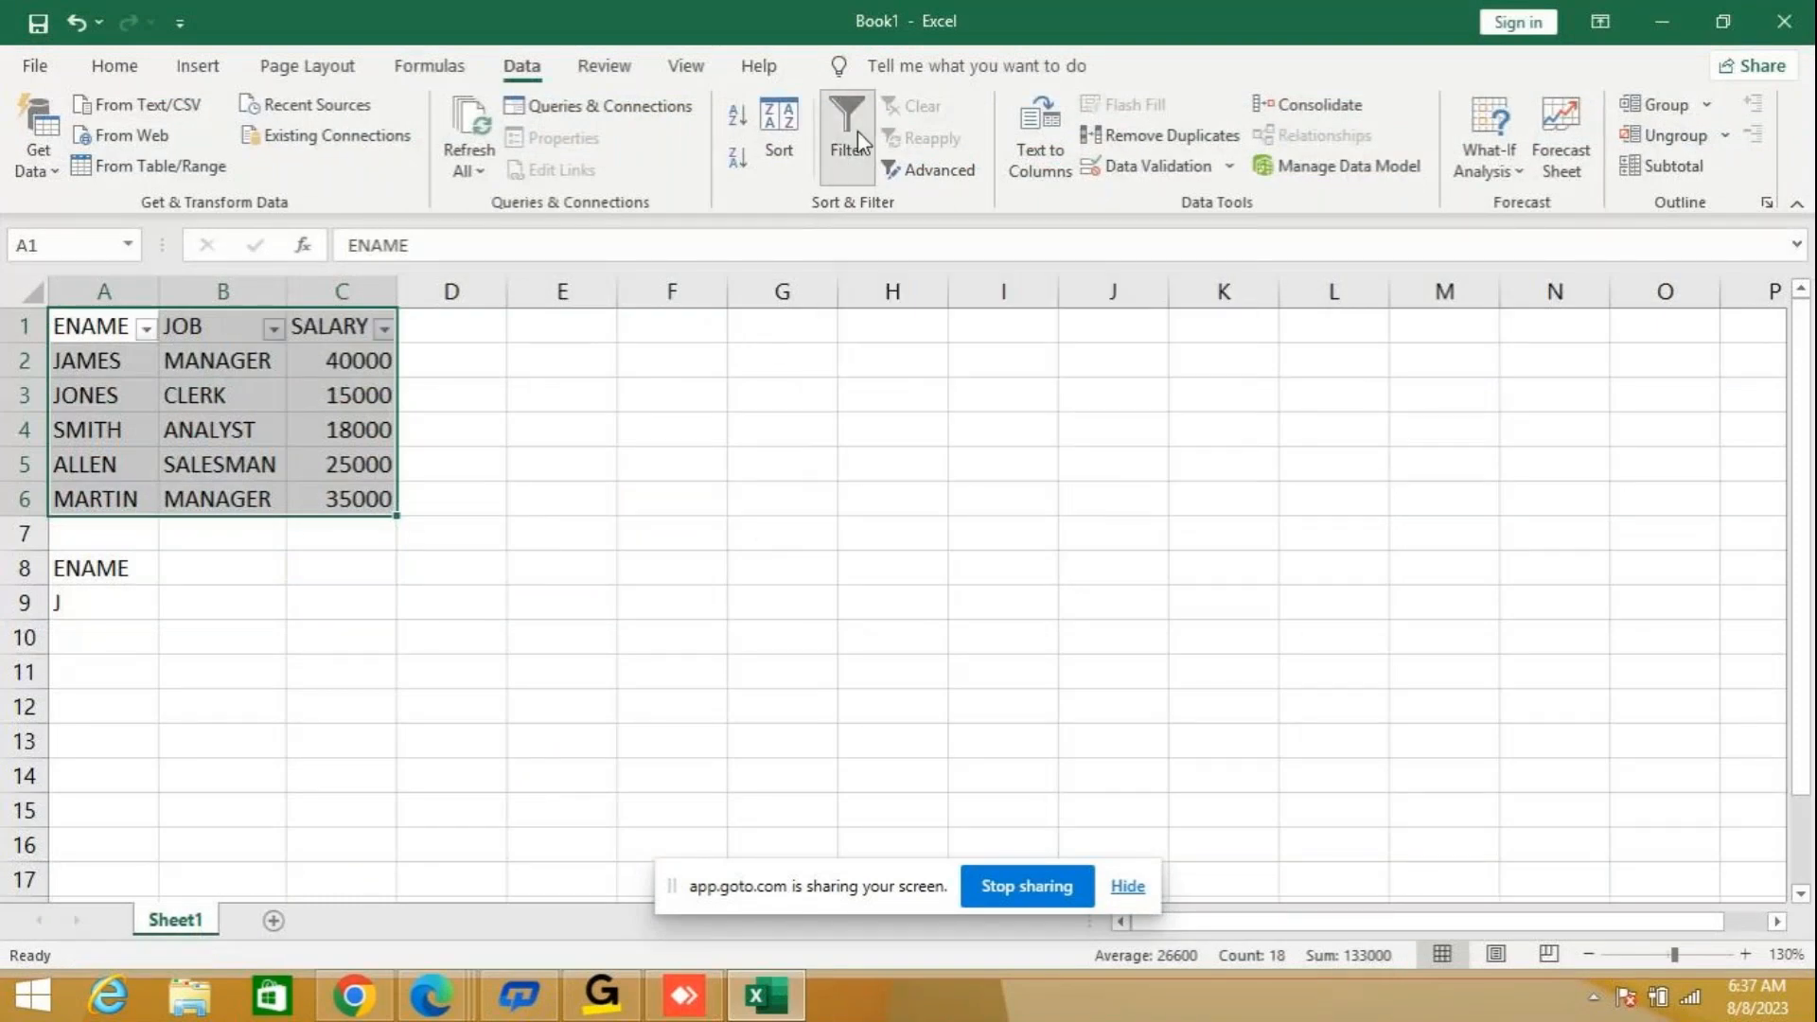
pyautogui.click(927, 169)
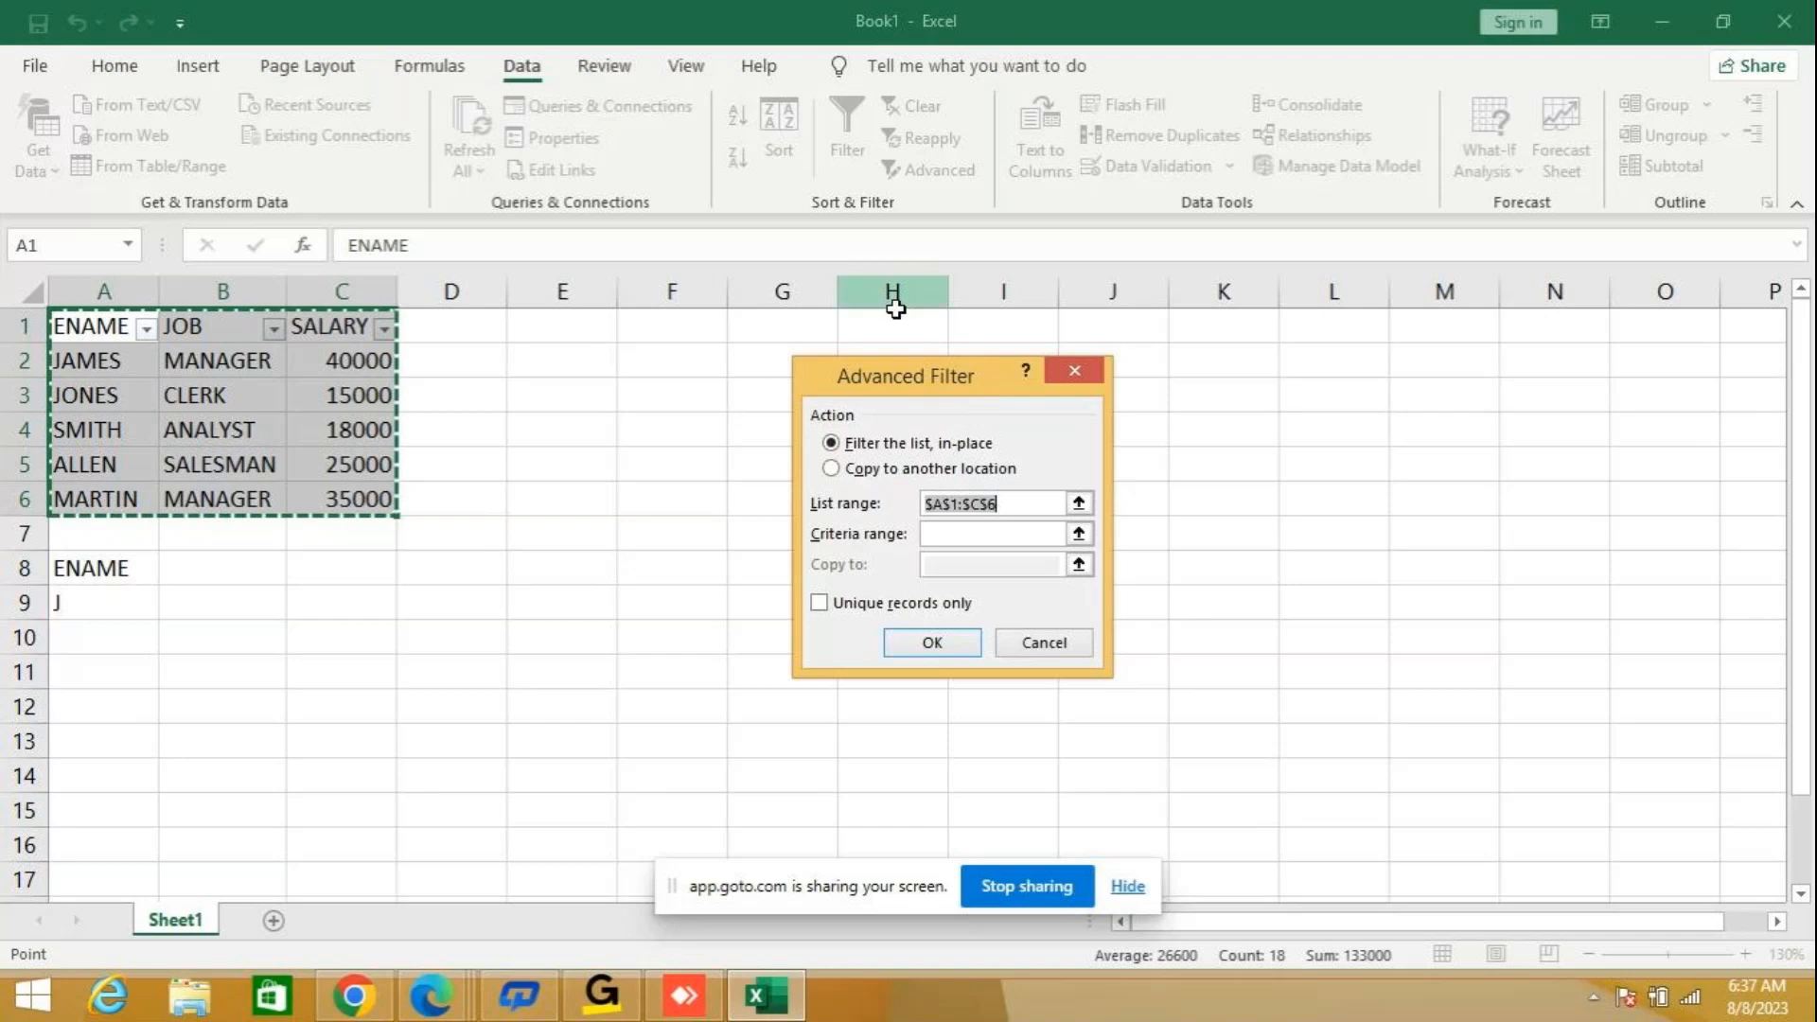
pyautogui.click(923, 468)
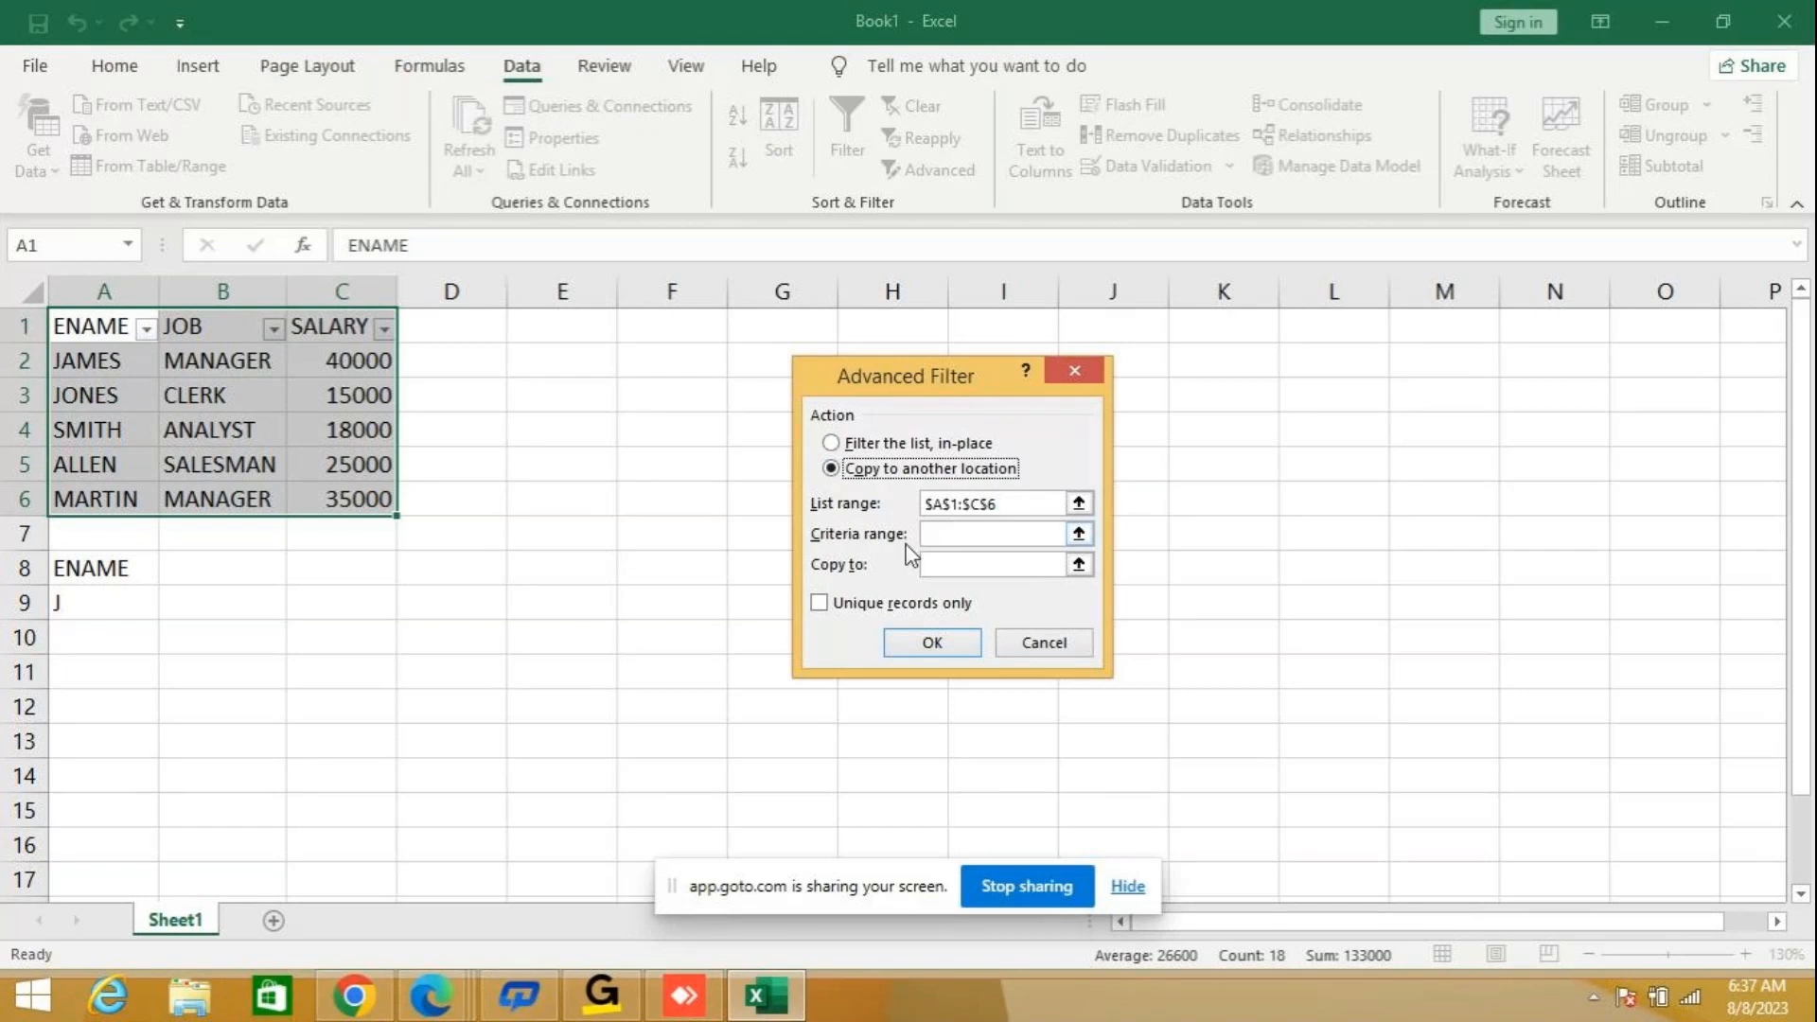
# Switch to the GoTo meeting, unmute the microphone, and return to the Excel workbook.
pyautogui.moveTo(832, 894); pyautogui.dragTo(1229, 790)
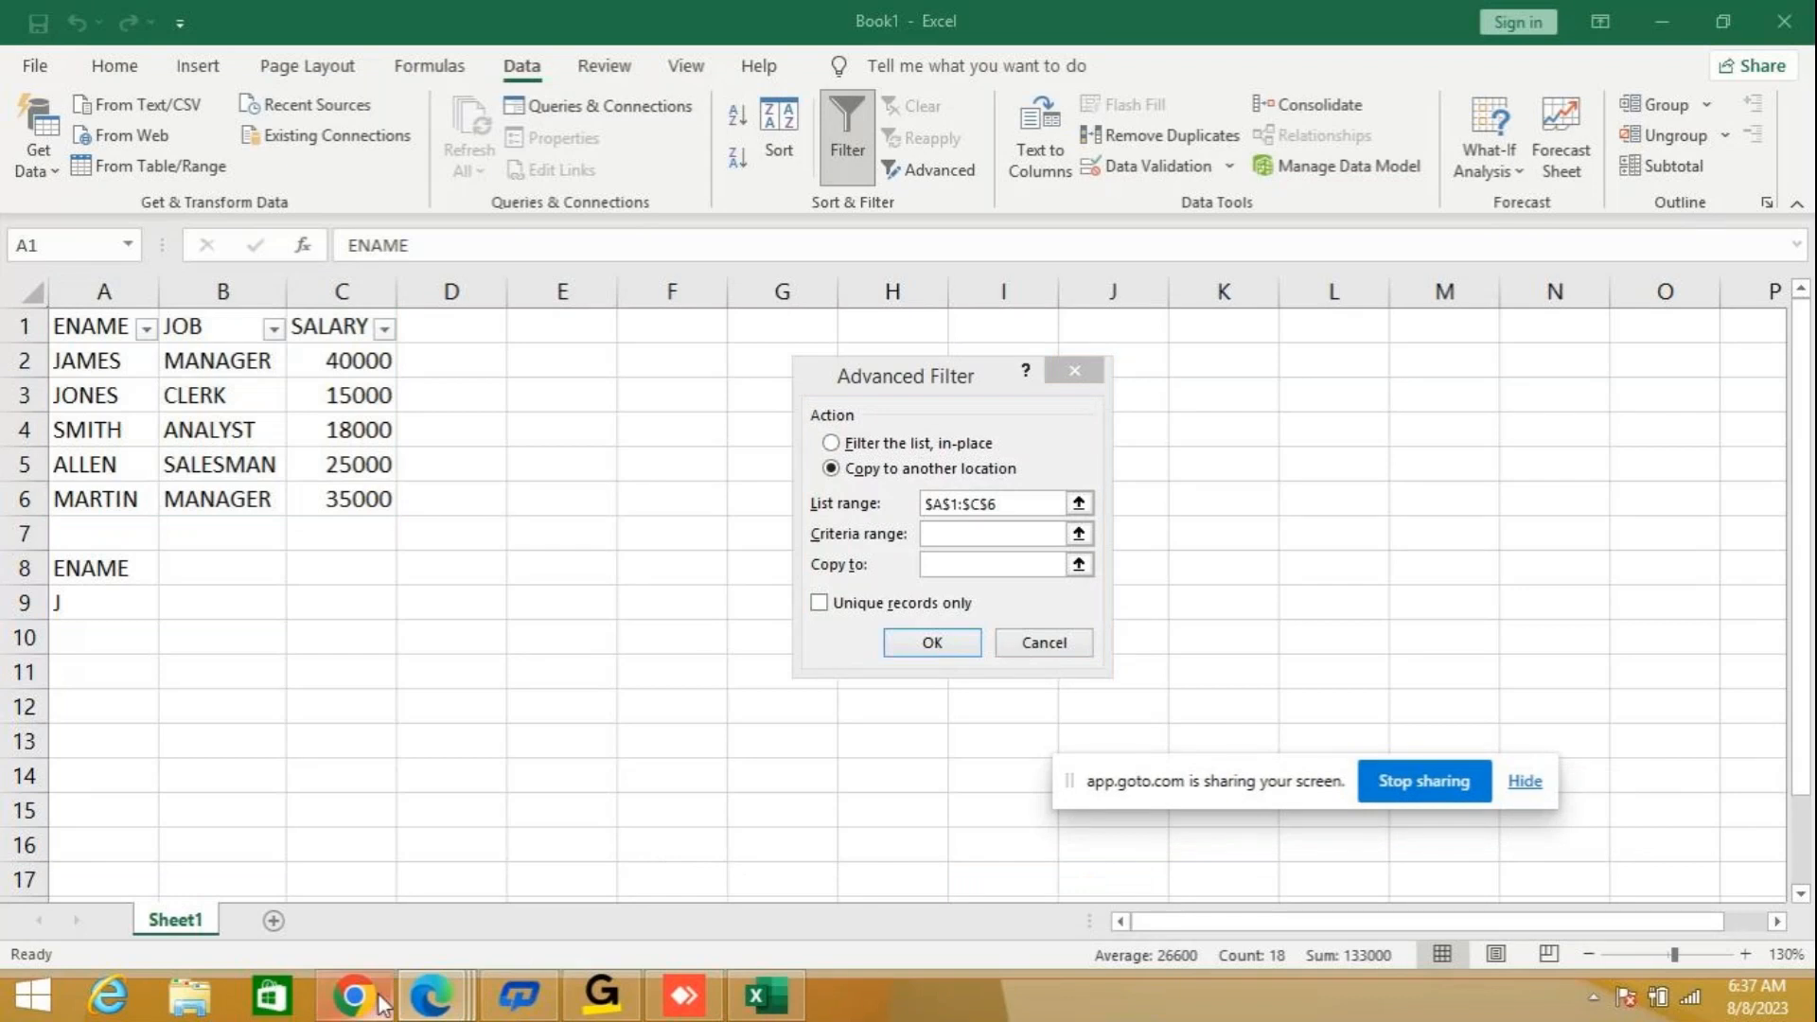
pyautogui.moveTo(458, 985)
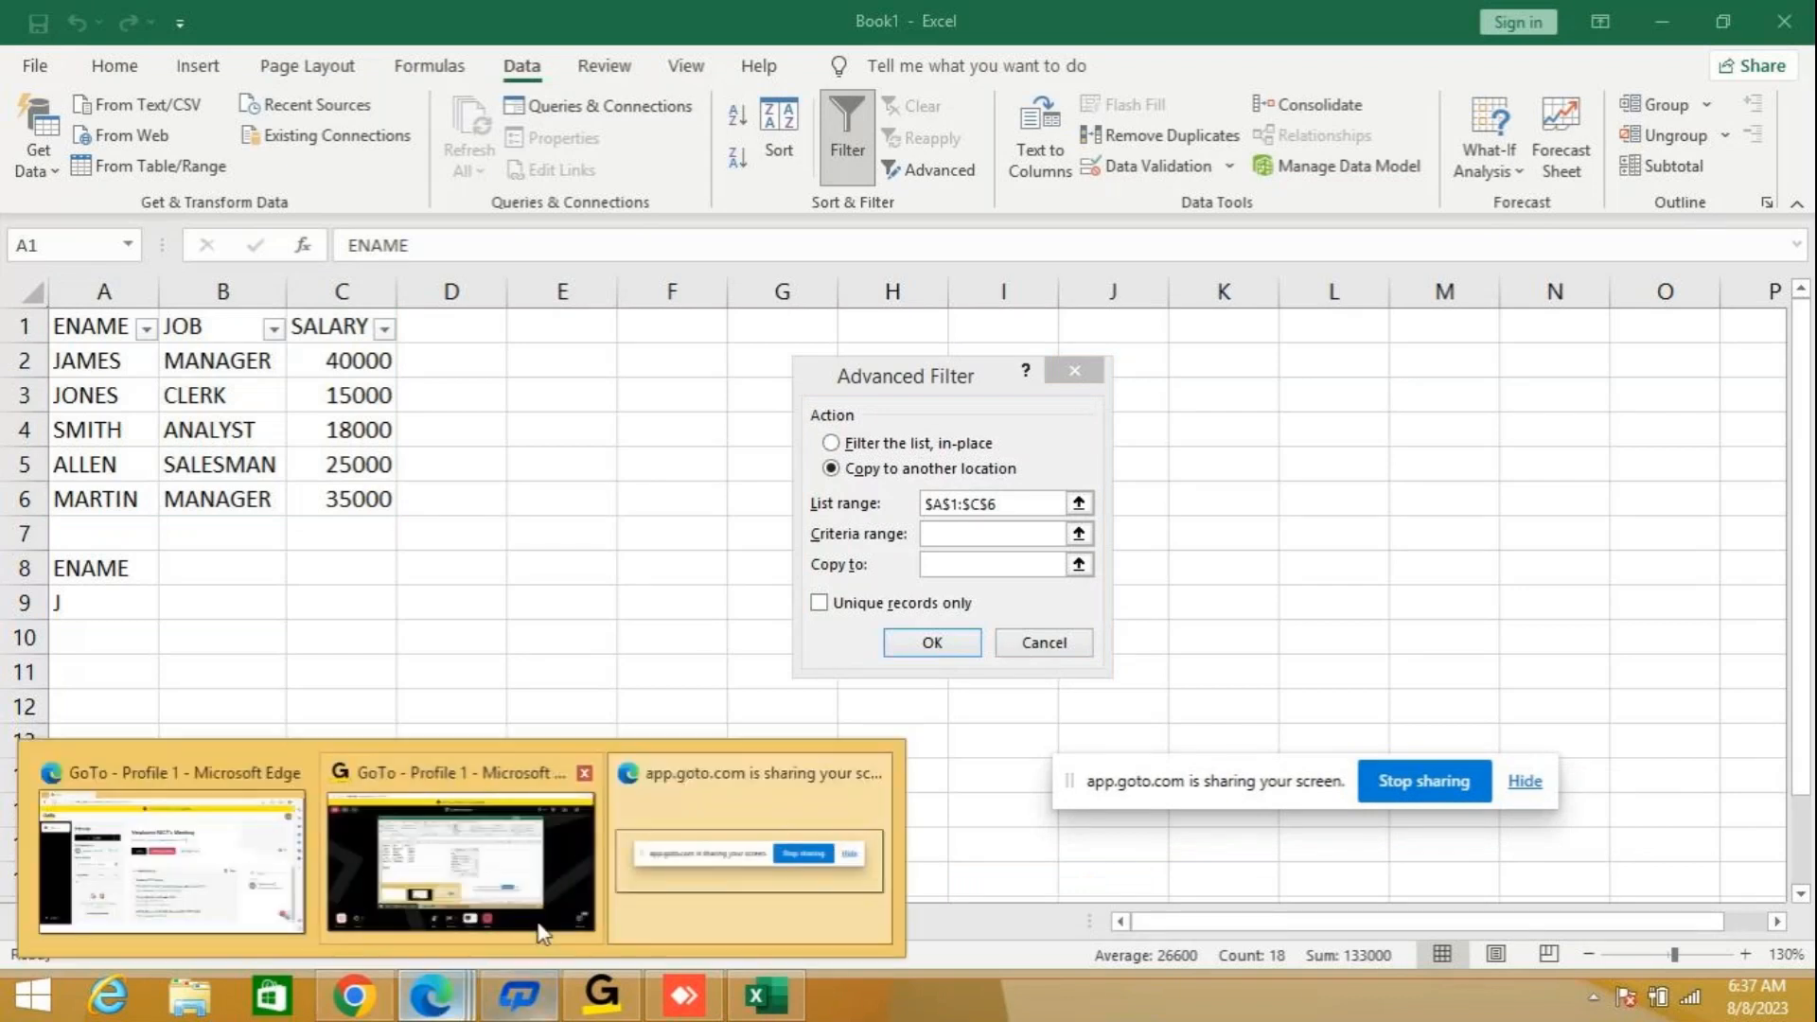
pyautogui.click(558, 873)
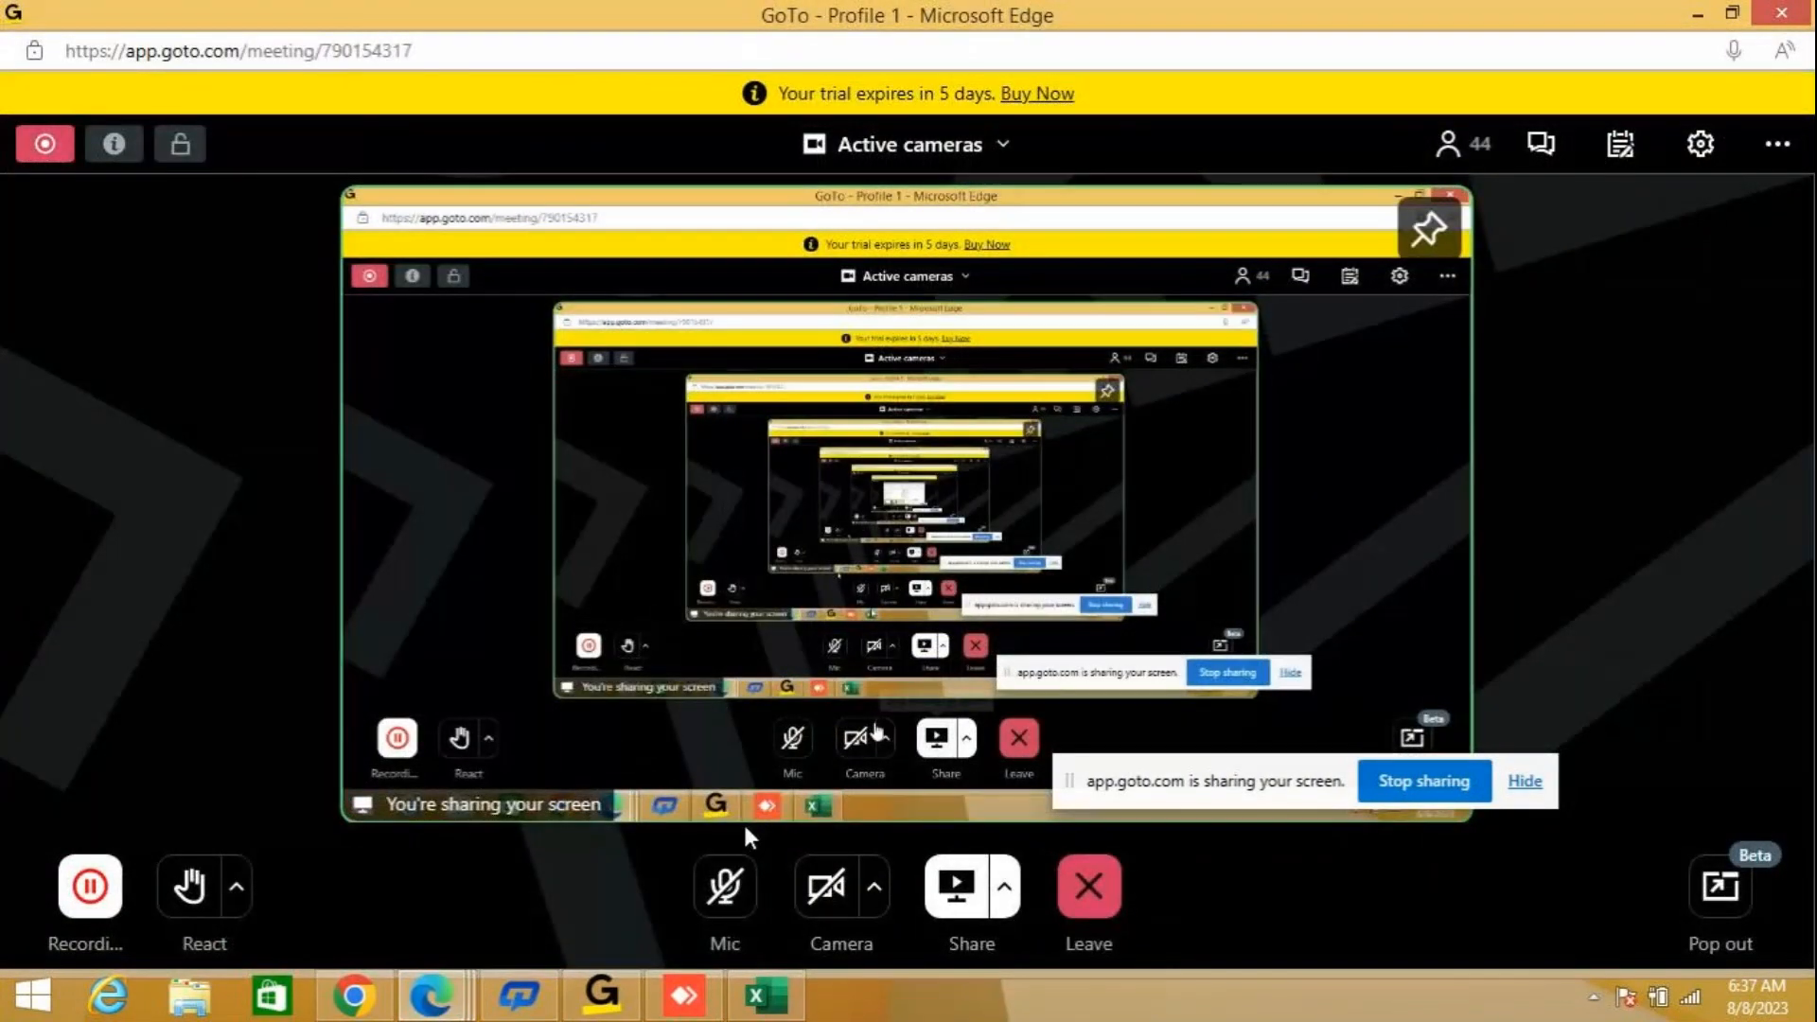
pyautogui.click(727, 884)
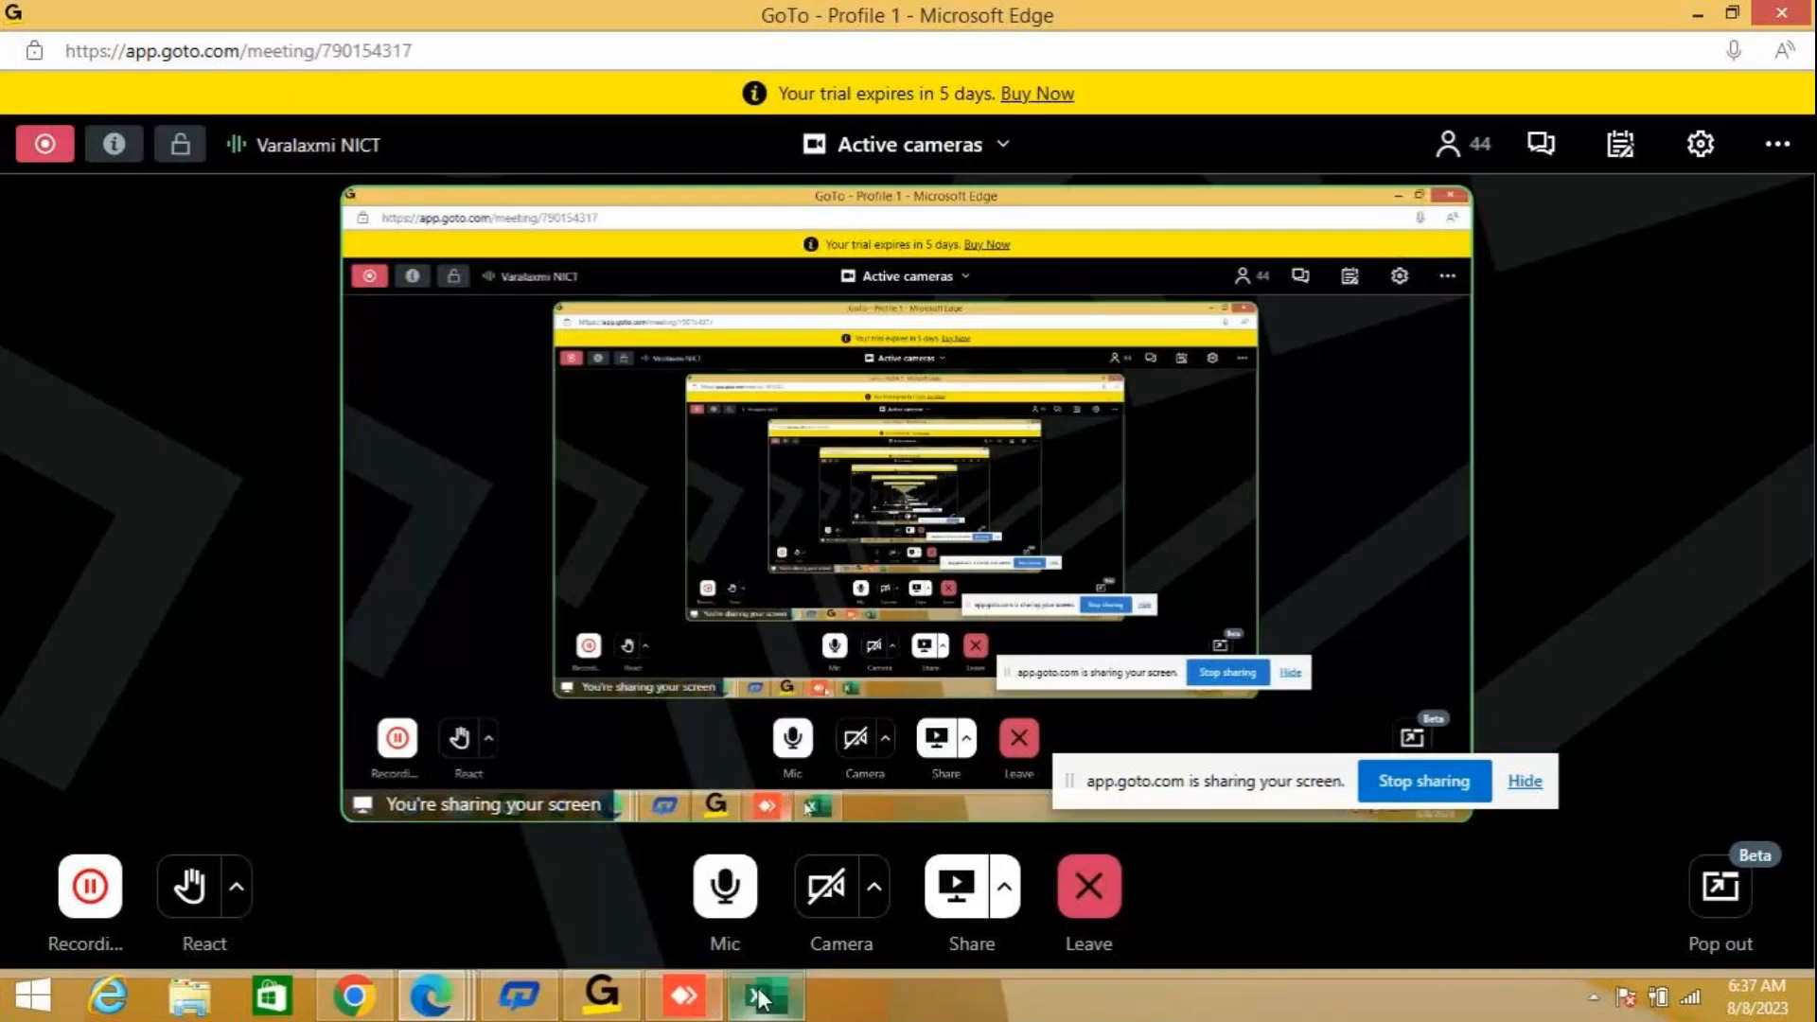
pyautogui.click(766, 996)
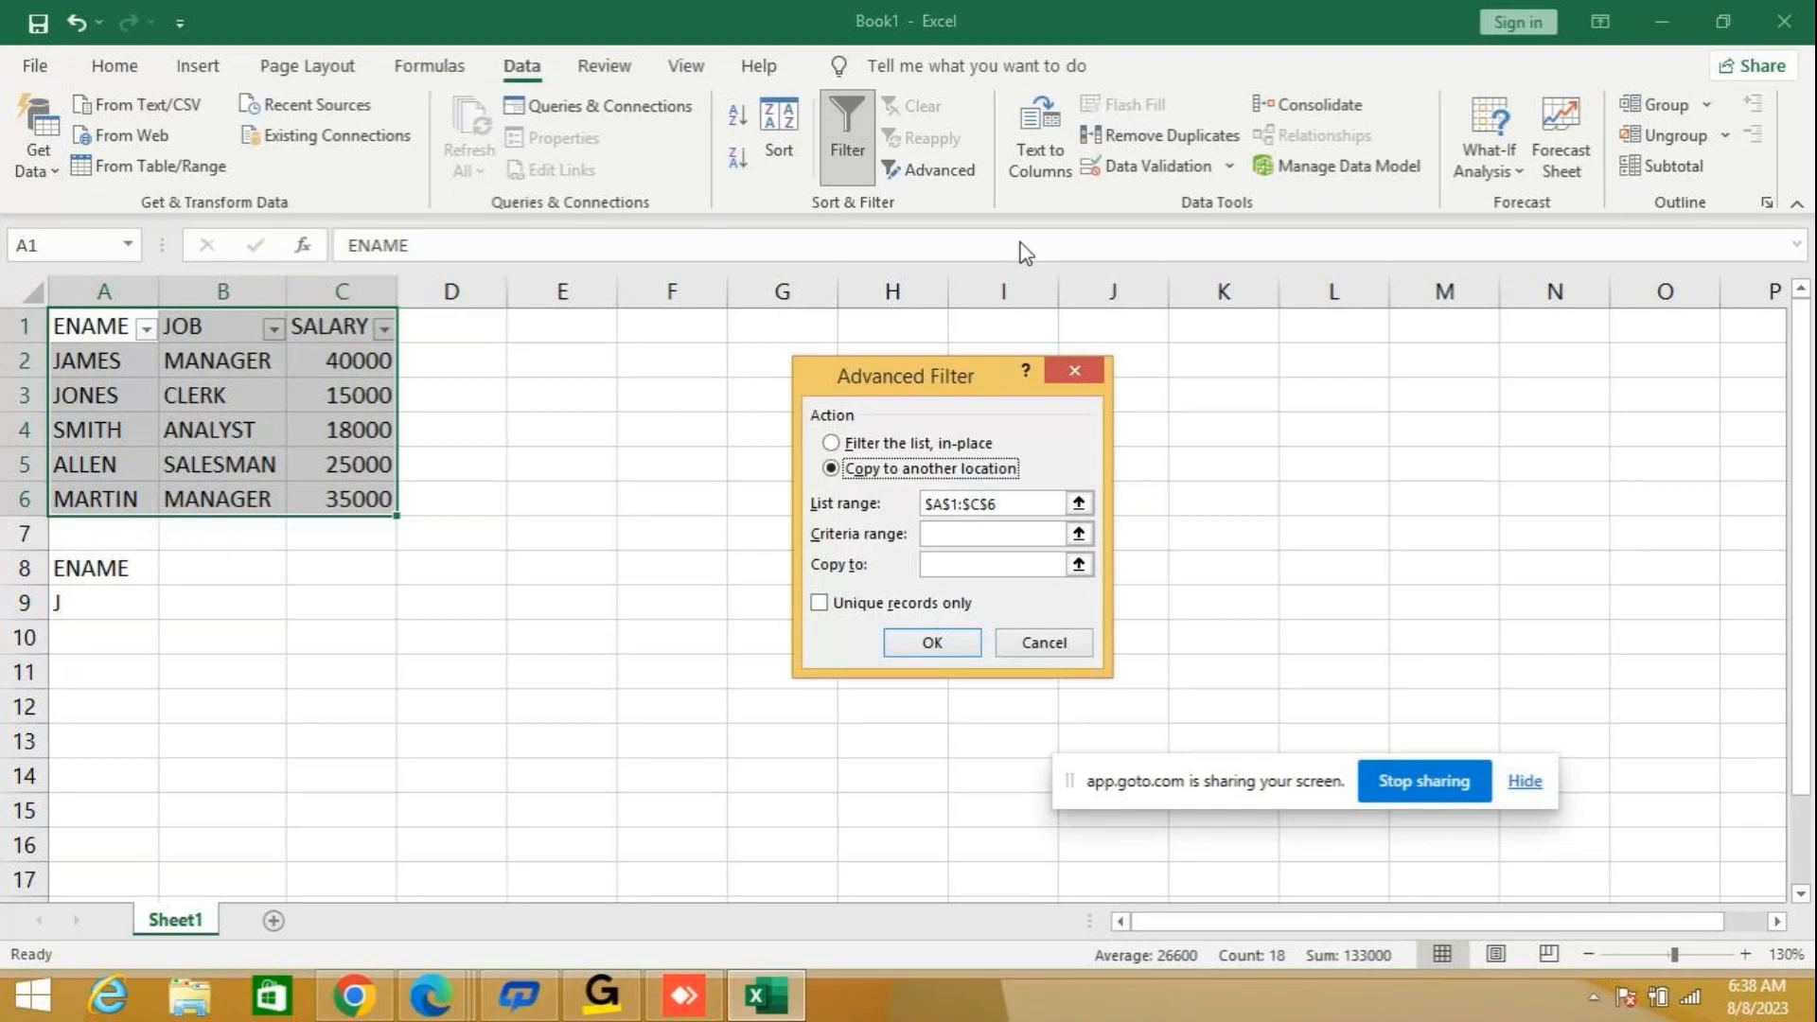
# Cancel the pending Advanced Filter and turn off the filter on the employee table.
pyautogui.click(1041, 642)
pyautogui.click(854, 125)
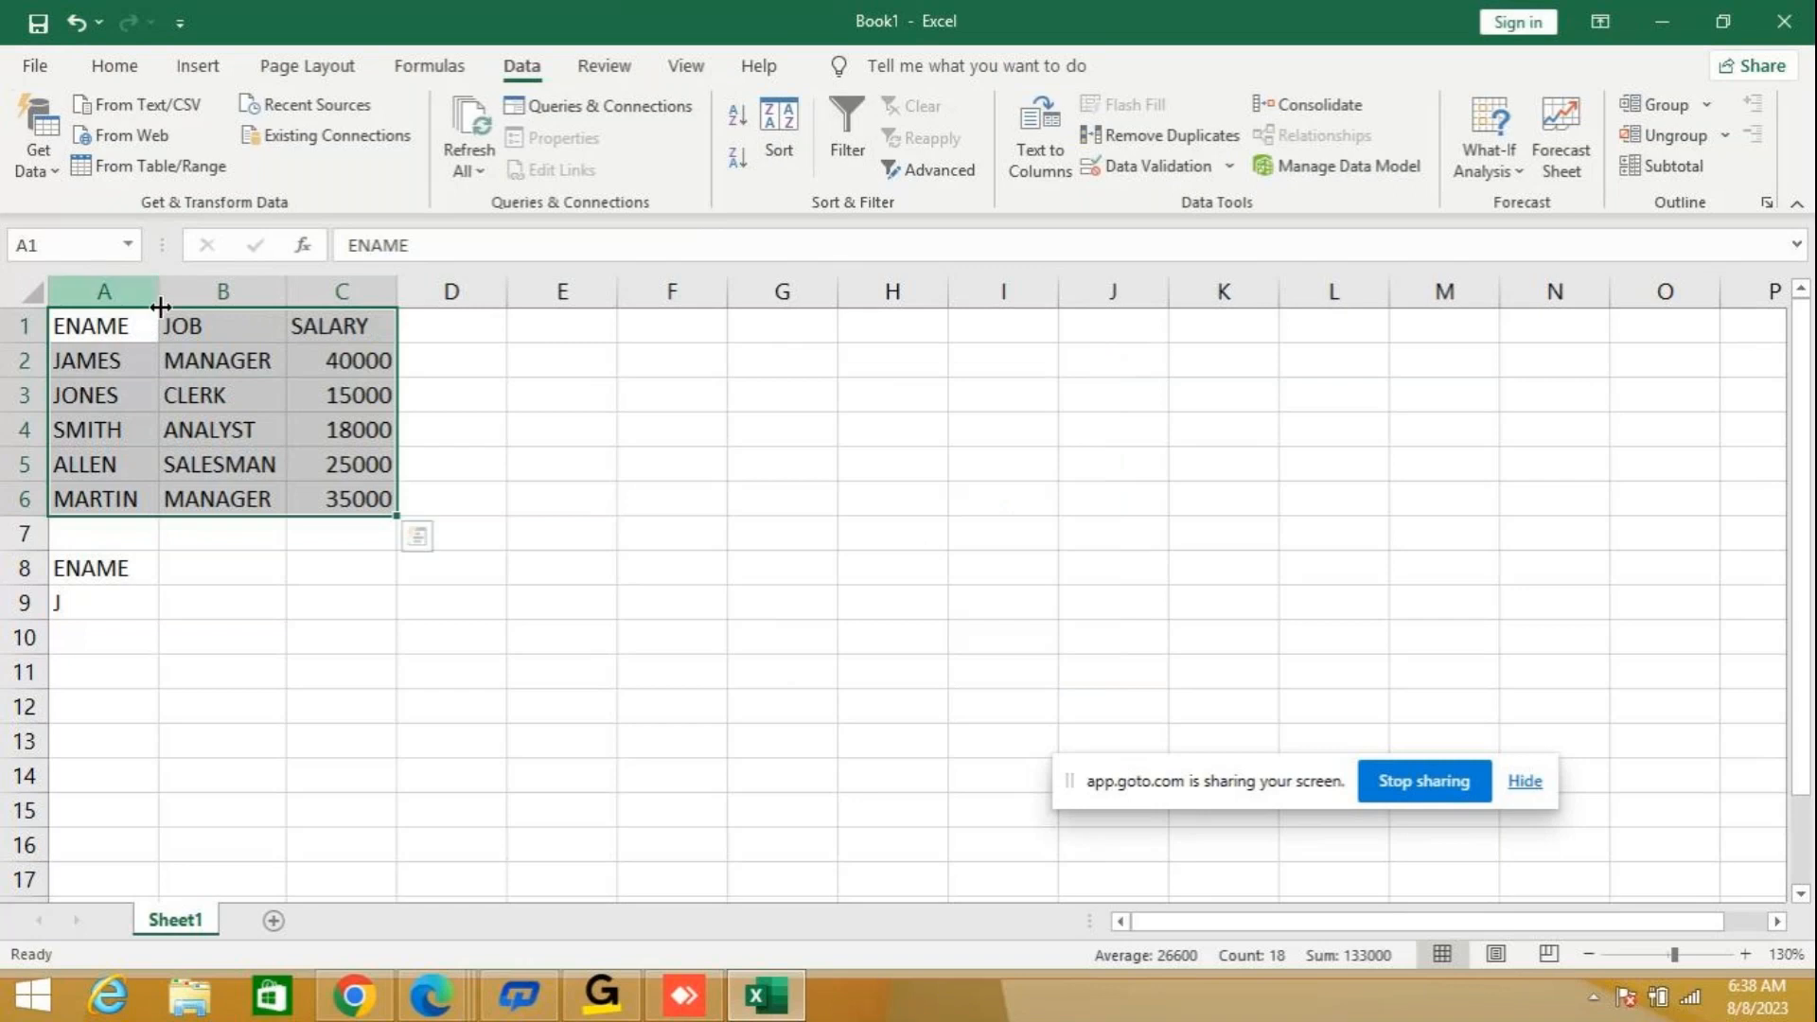
# Run an Advanced Filter on A1:C6 that copies to another location, with criteria range A8:A9 and output at A10.
pyautogui.click(937, 171)
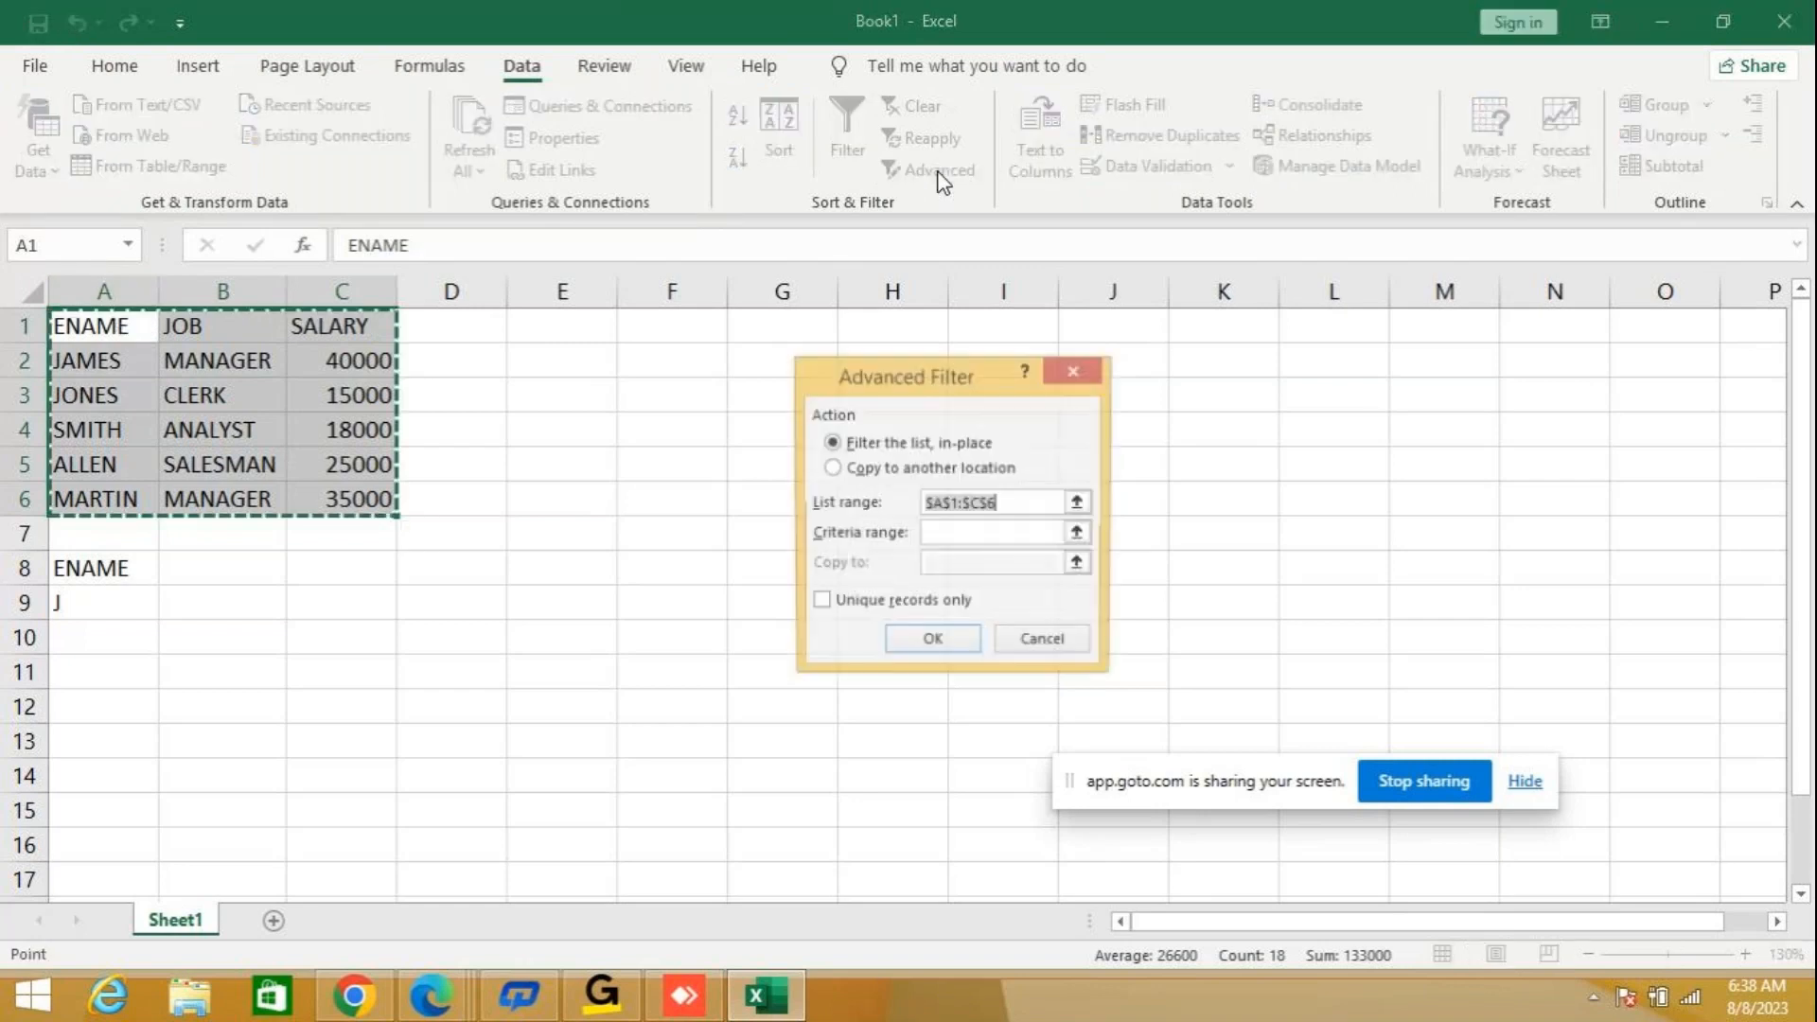
pyautogui.click(861, 468)
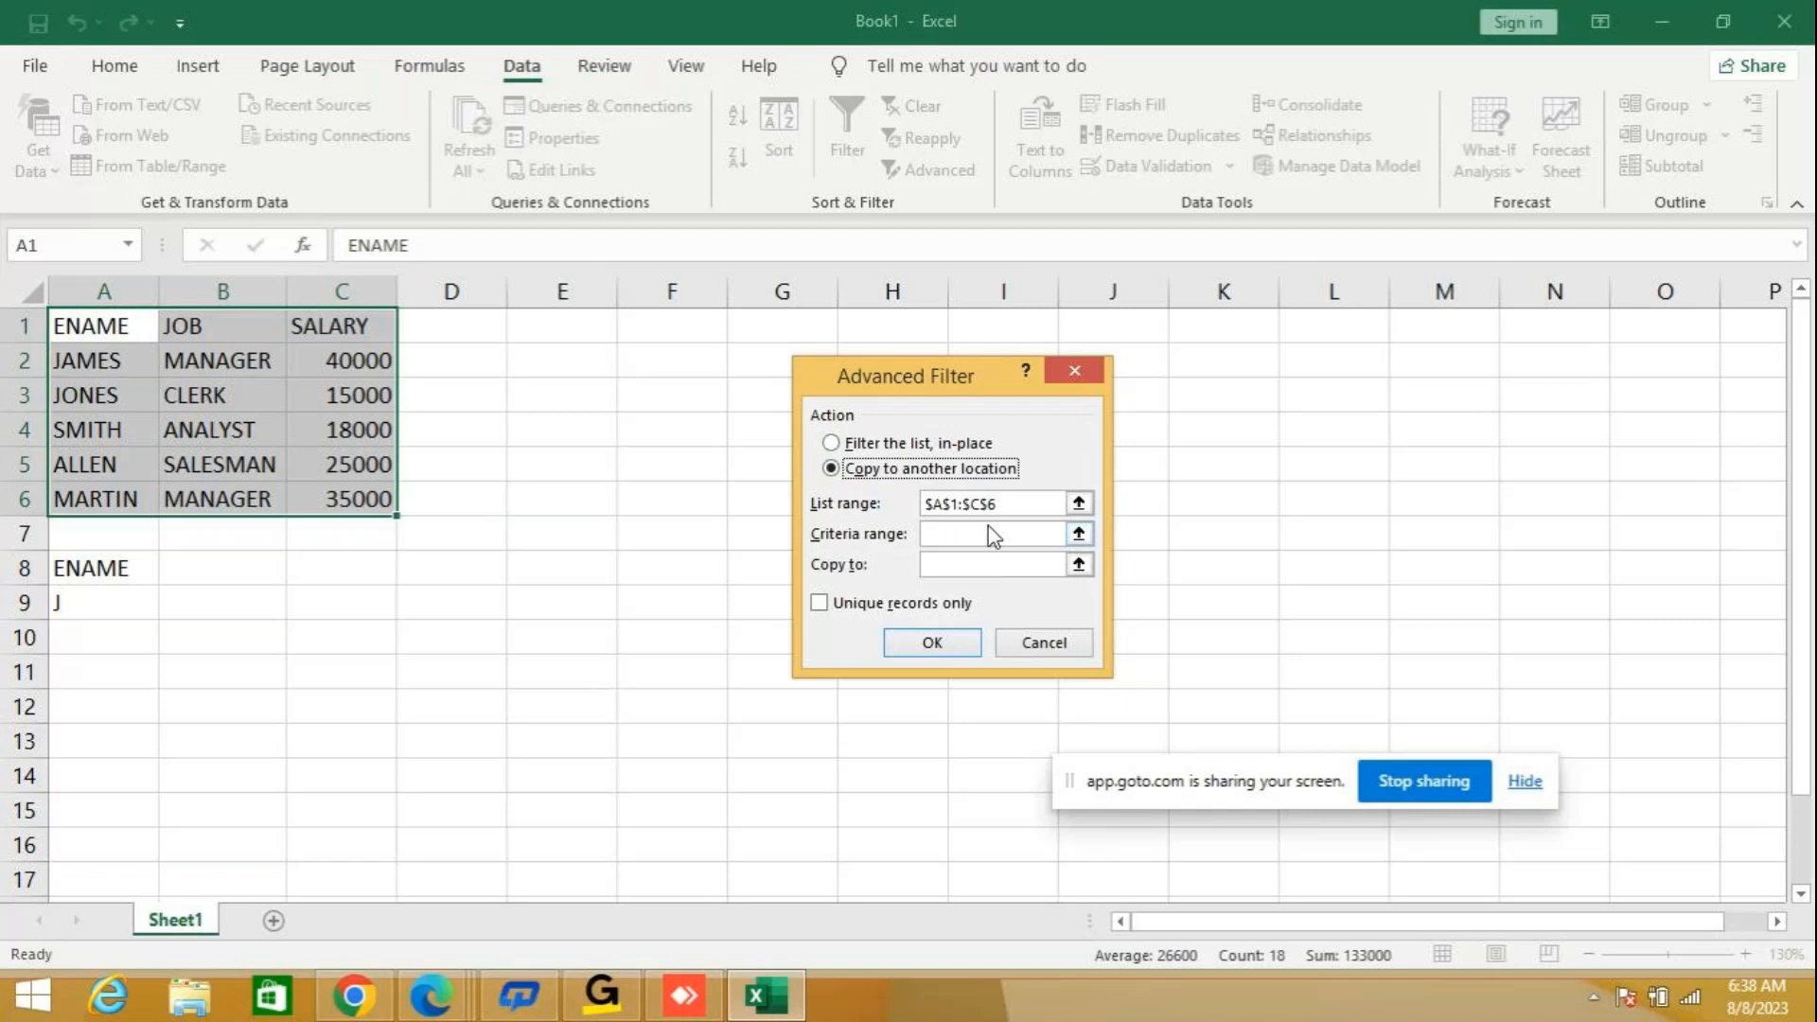
pyautogui.click(941, 535)
pyautogui.write('A8')
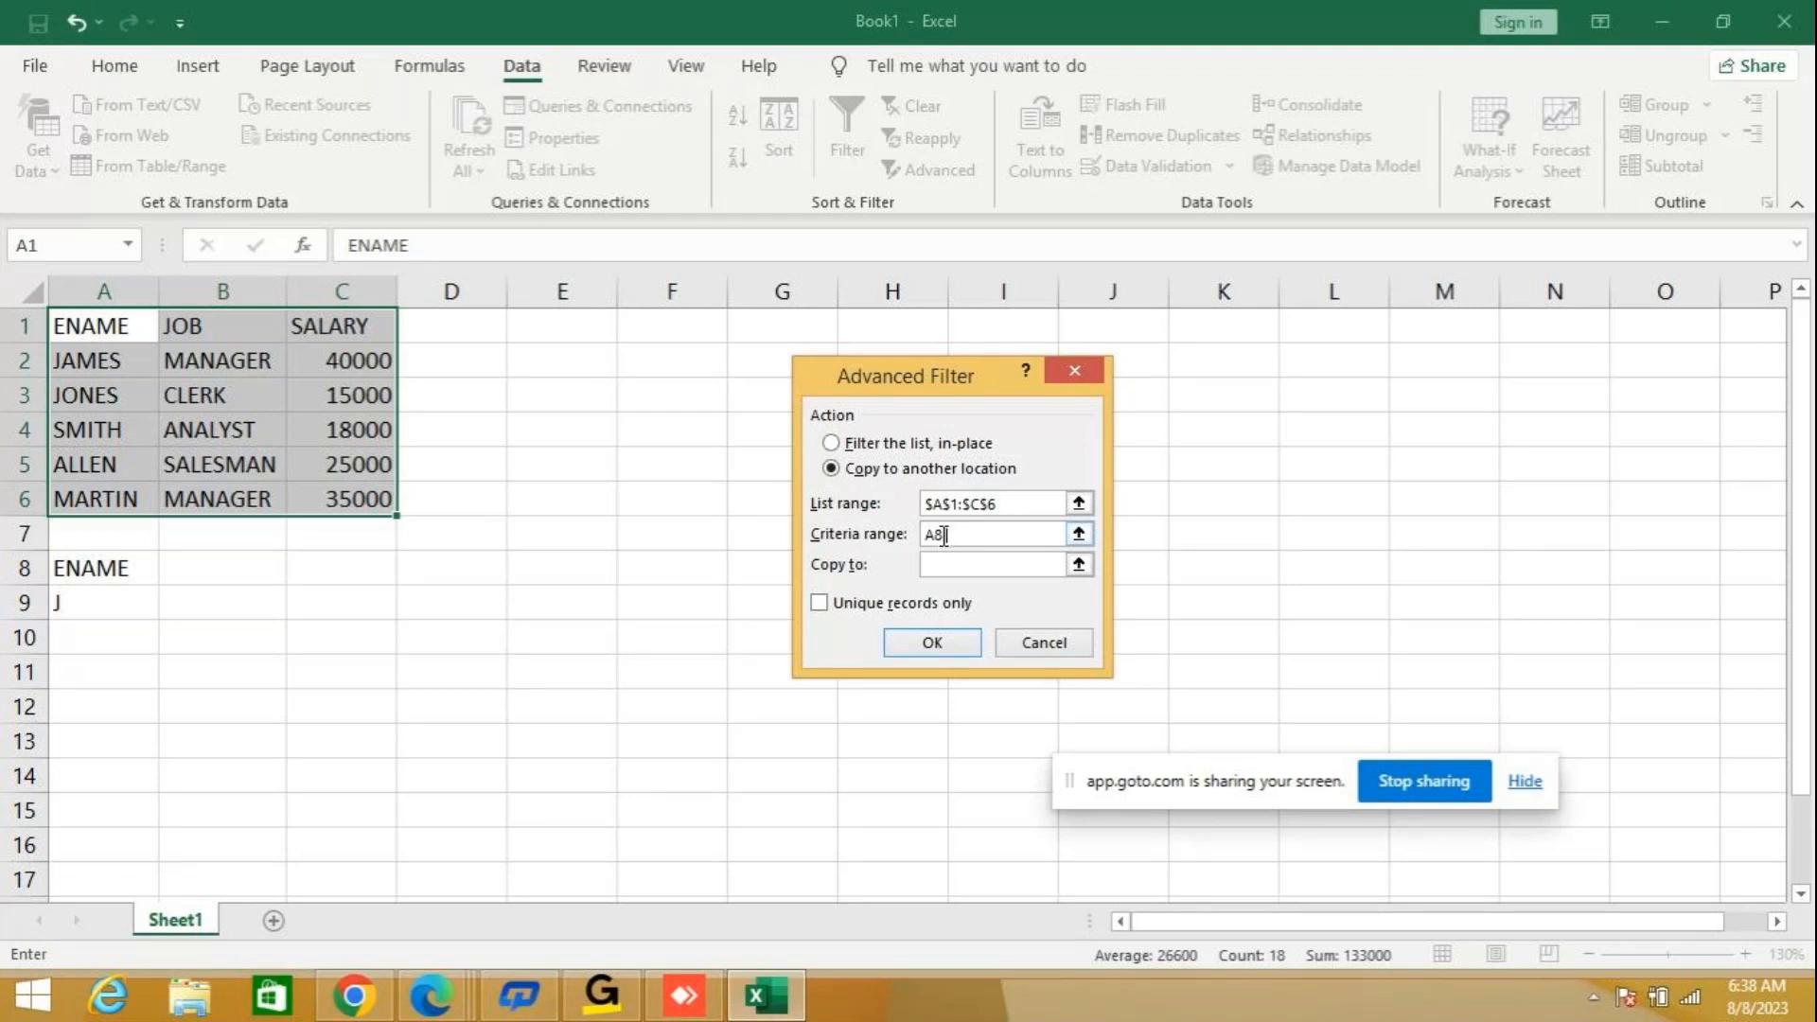
pyautogui.write(':A9')
pyautogui.click(954, 569)
pyautogui.write('A10')
pyautogui.click(950, 646)
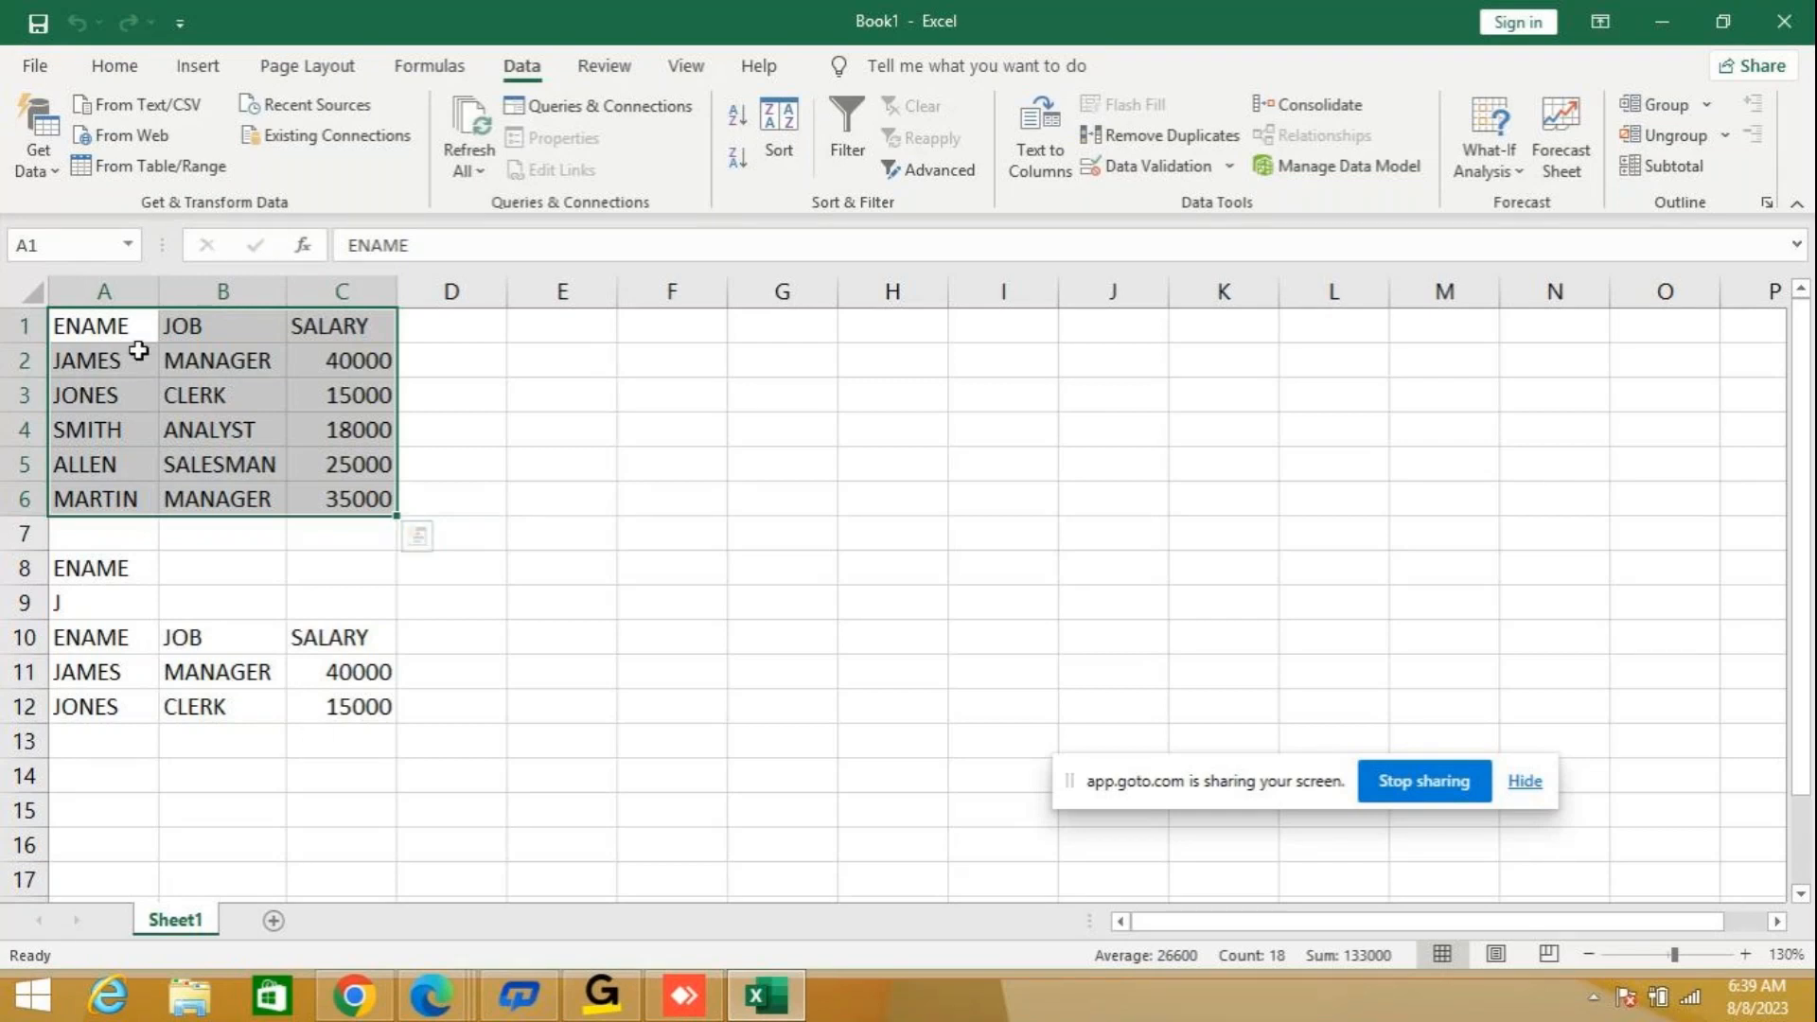
# Copy the employee table A1:C6 into cell A1 of a new worksheet.
pyautogui.hotkey('ctrl', 'c')
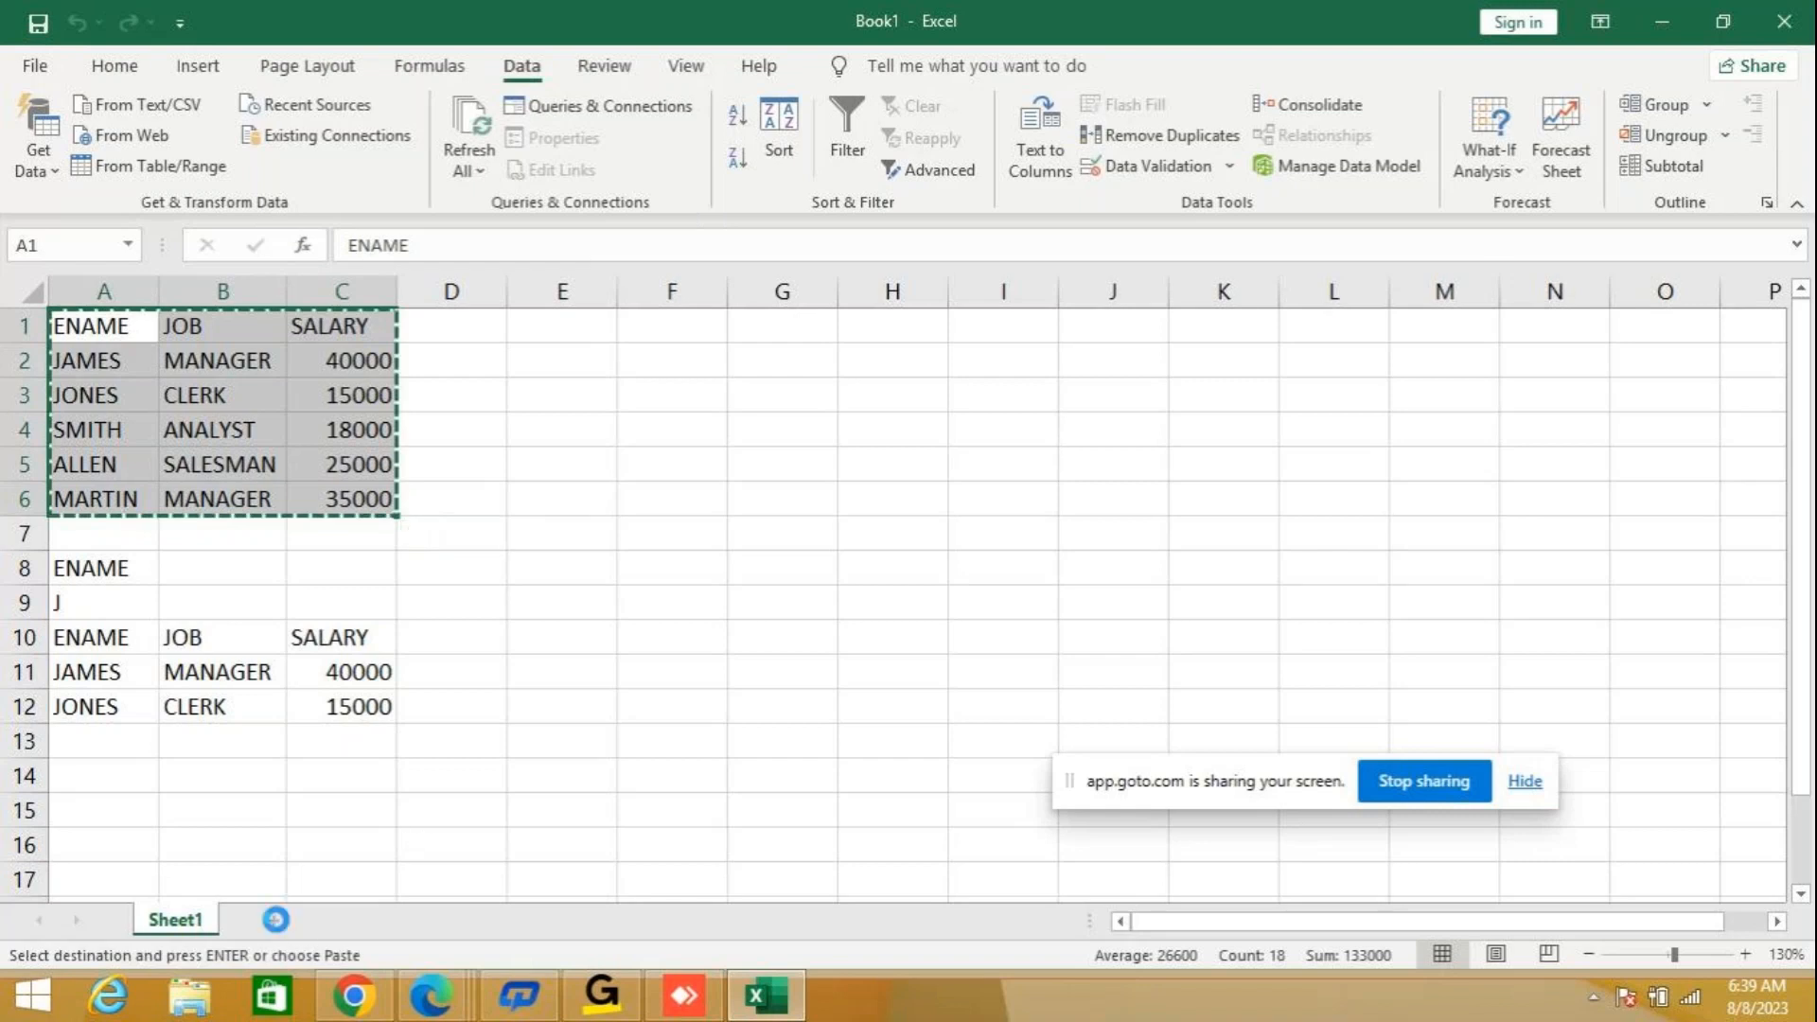
pyautogui.click(274, 919)
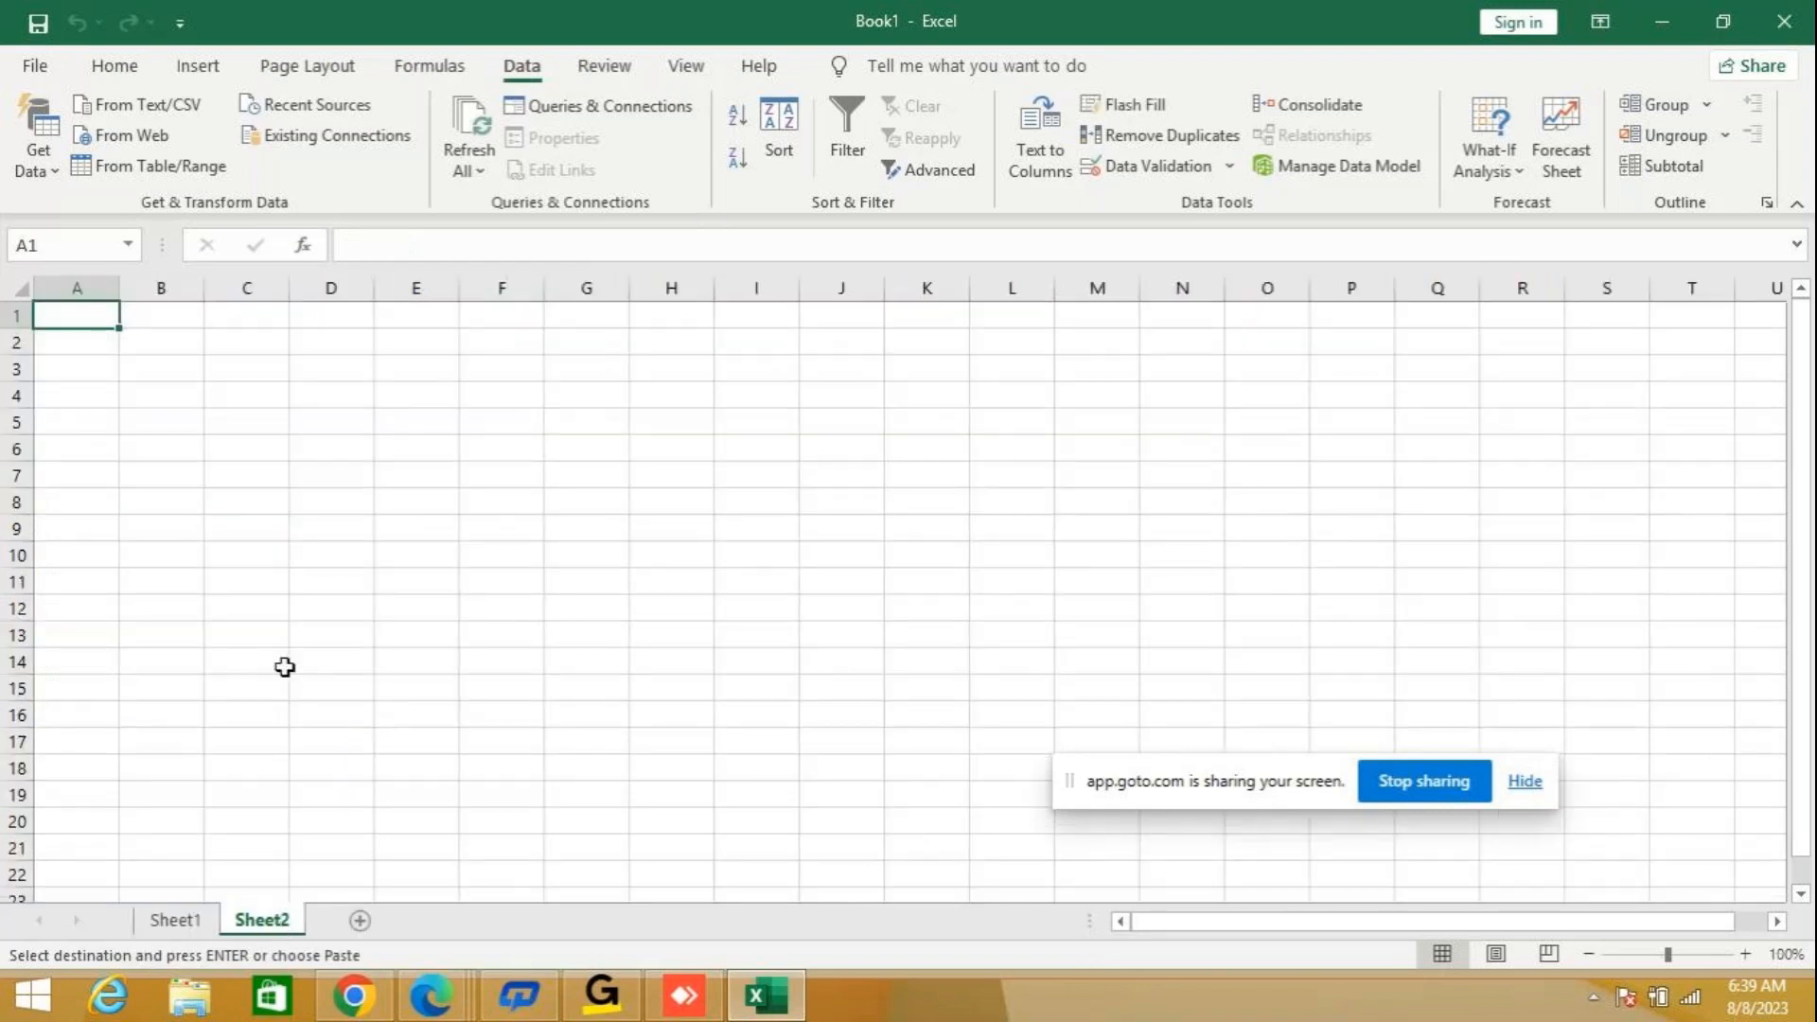
pyautogui.hotkey('ctrl', 'v')
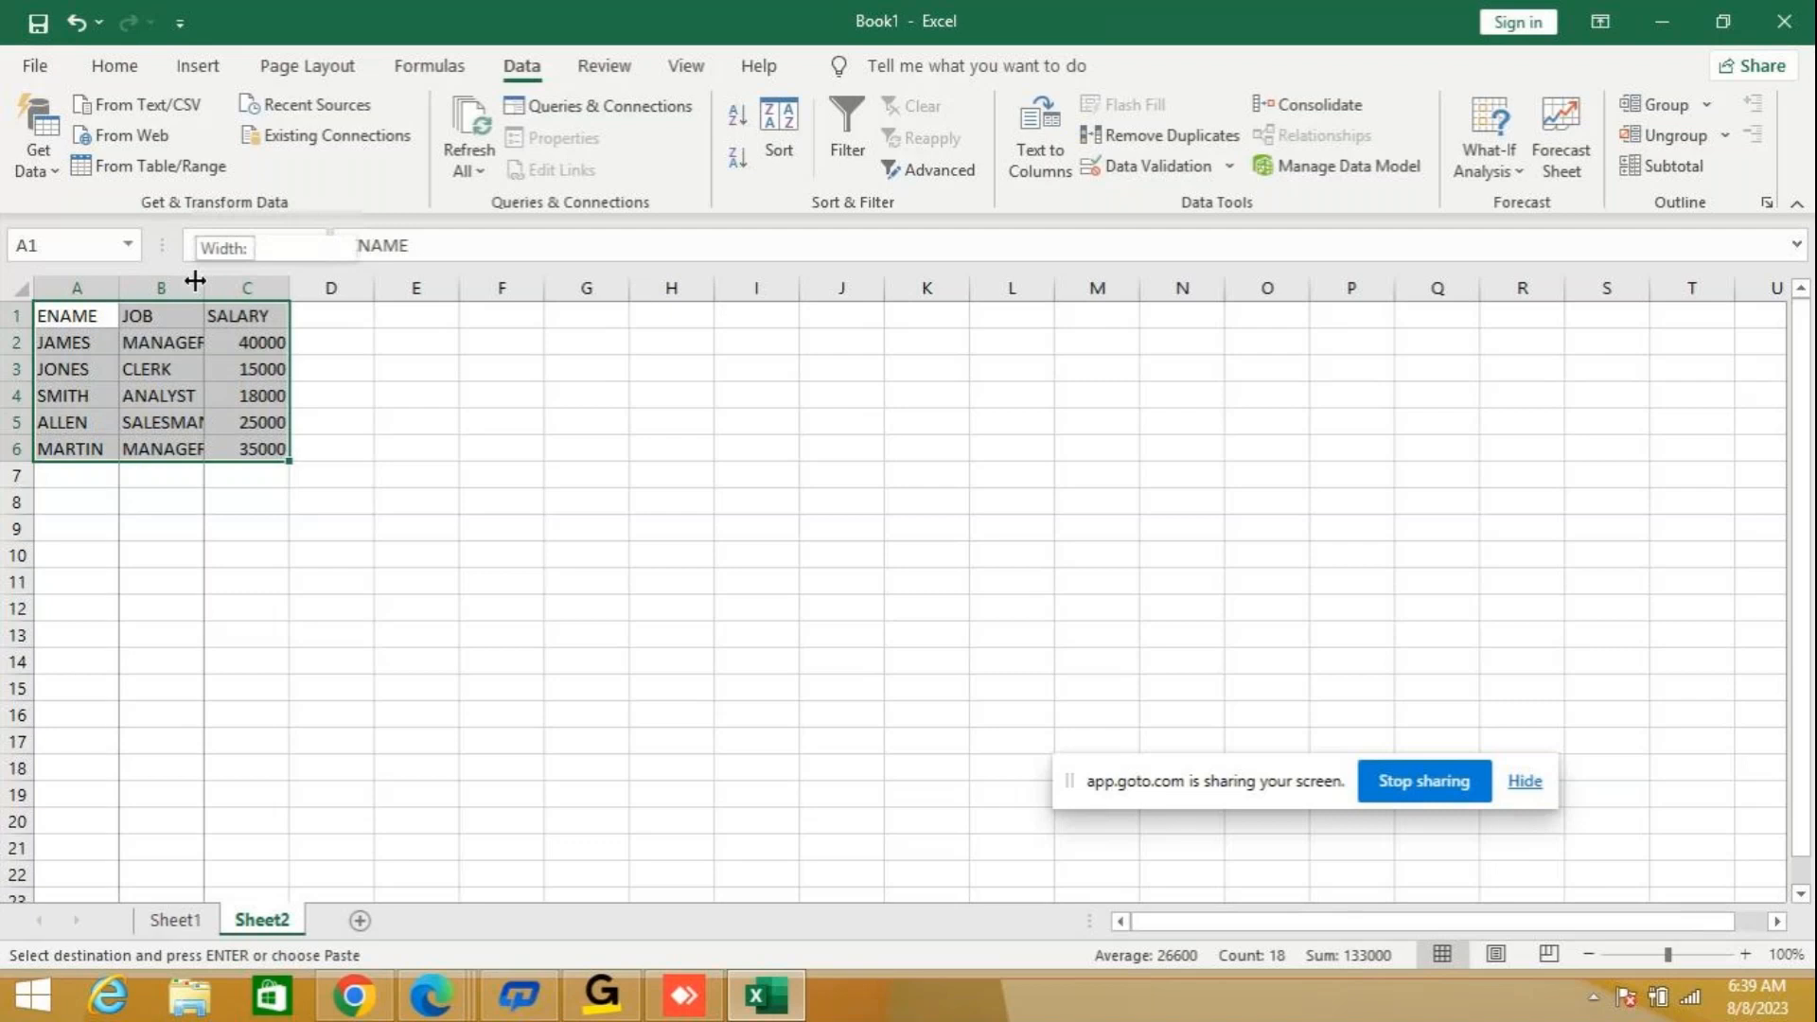
# Fit the JOB column to its contents, widen the ENAME column, and zoom the new sheet to 190%.
pyautogui.doubleClick(201, 276)
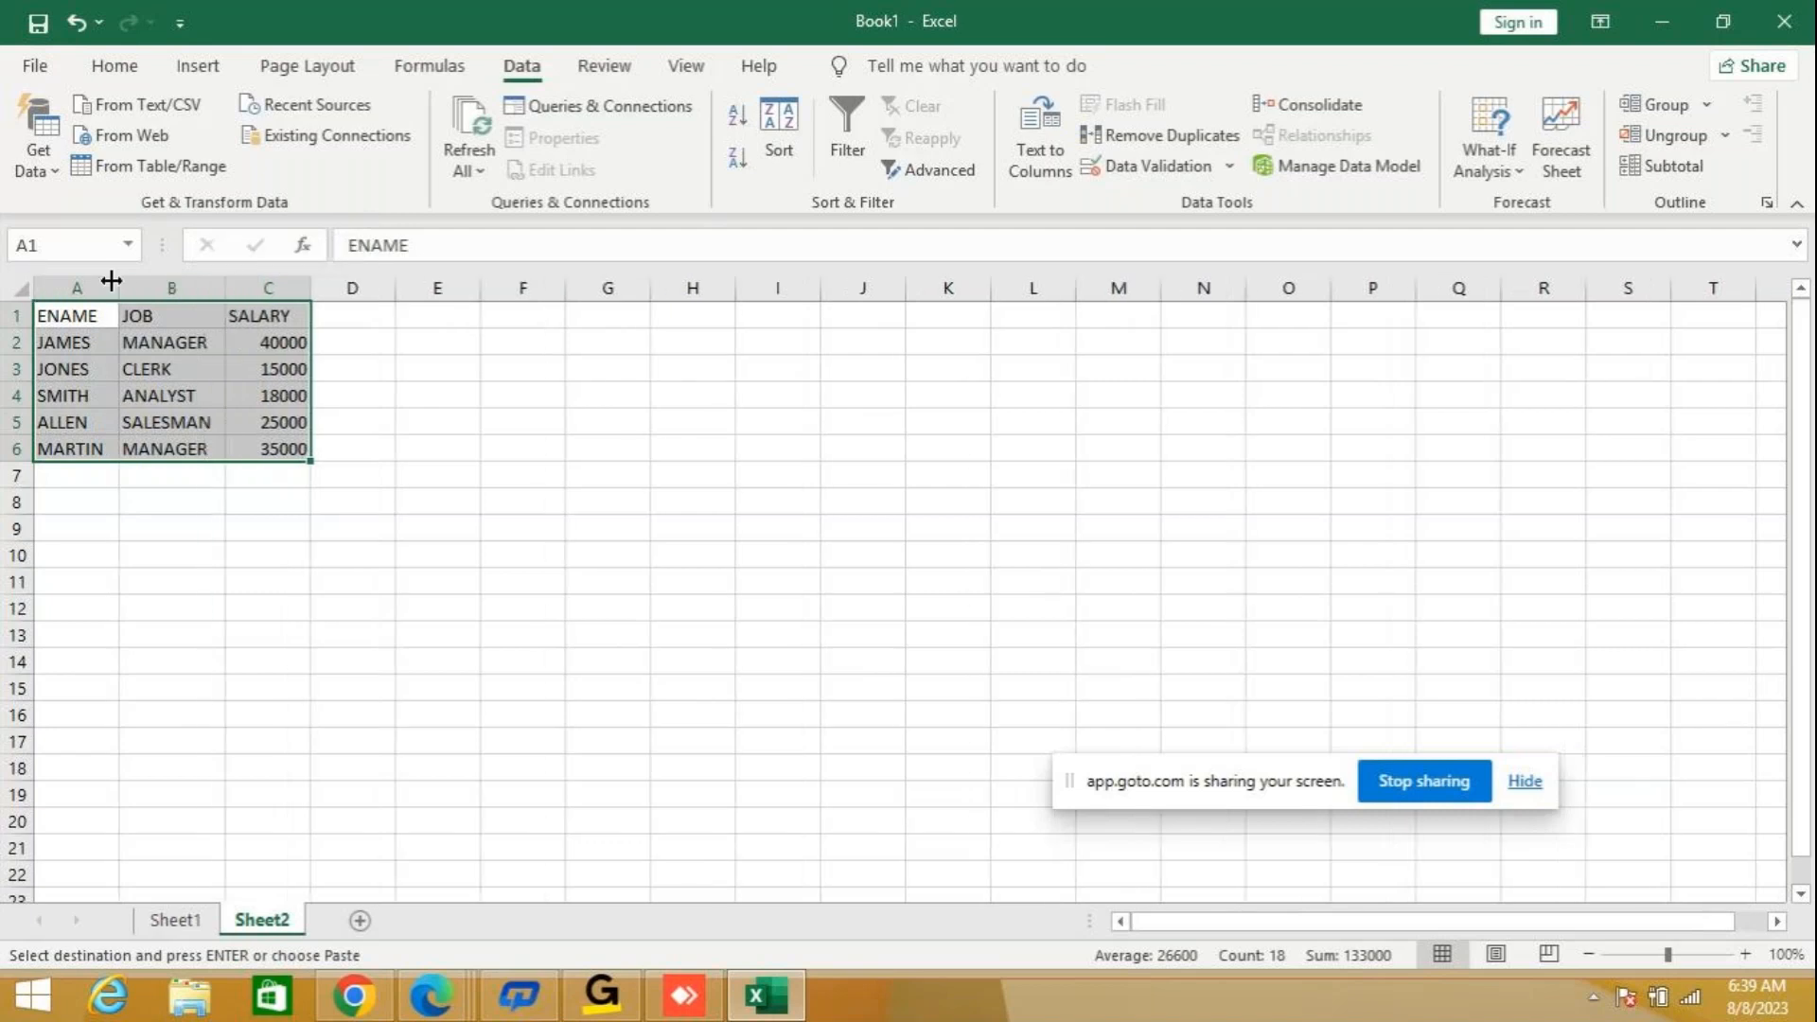
pyautogui.moveTo(119, 287); pyautogui.dragTo(164, 287)
pyautogui.moveTo(1672, 960); pyautogui.dragTo(1690, 960)
pyautogui.moveTo(316, 299); pyautogui.dragTo(266, 300)
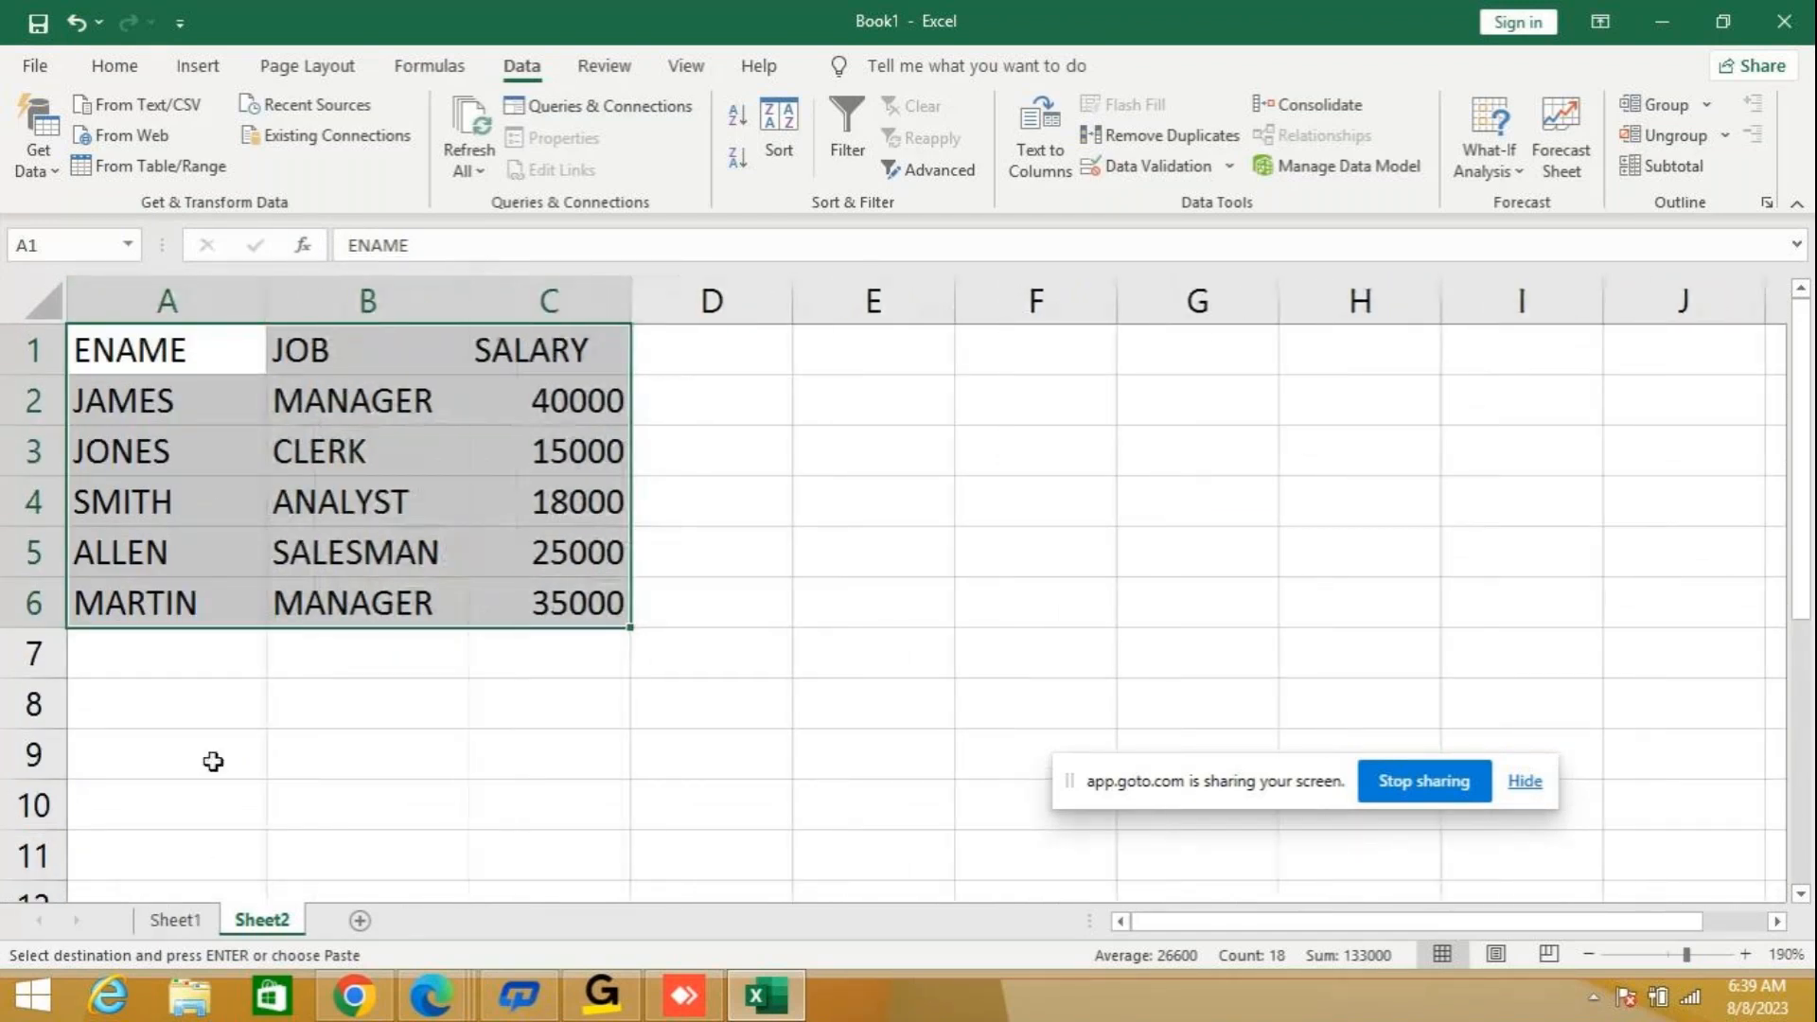
# Build the filter criteria below the table by entering ENAME in A8 and J in A9.
pyautogui.click(219, 701)
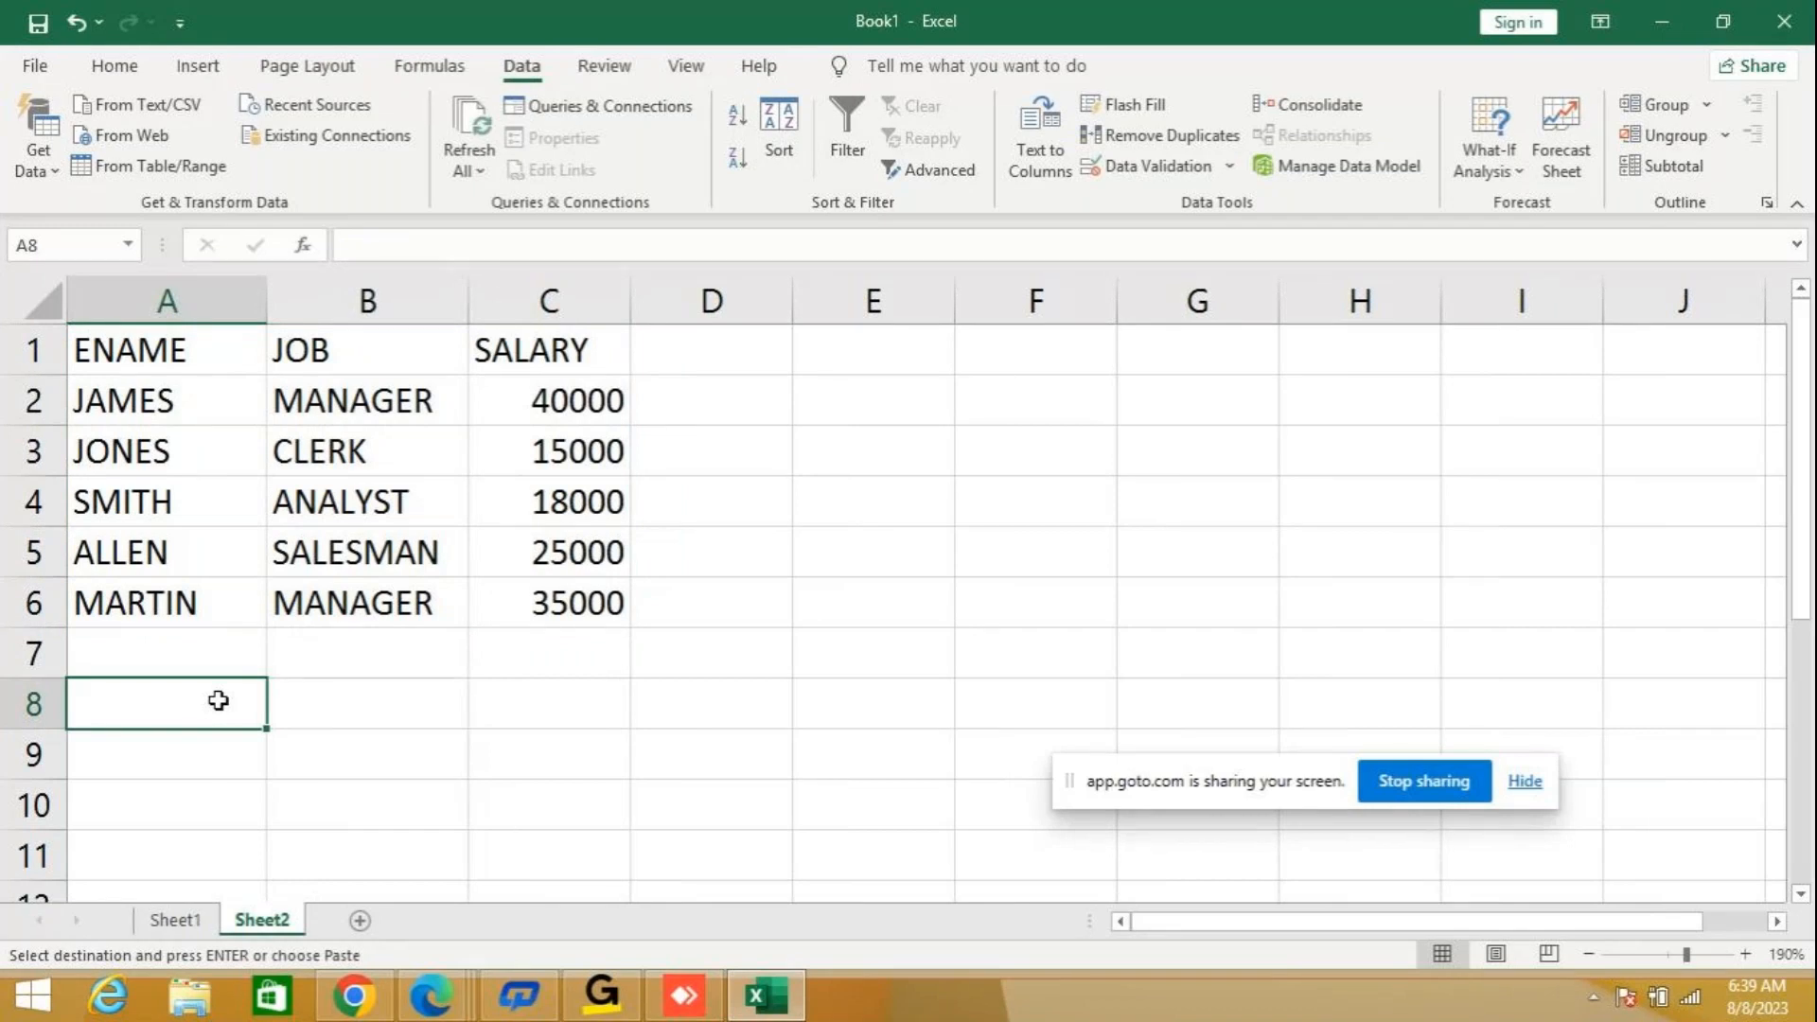
pyautogui.write('ENA')
pyautogui.press('BackSpace')
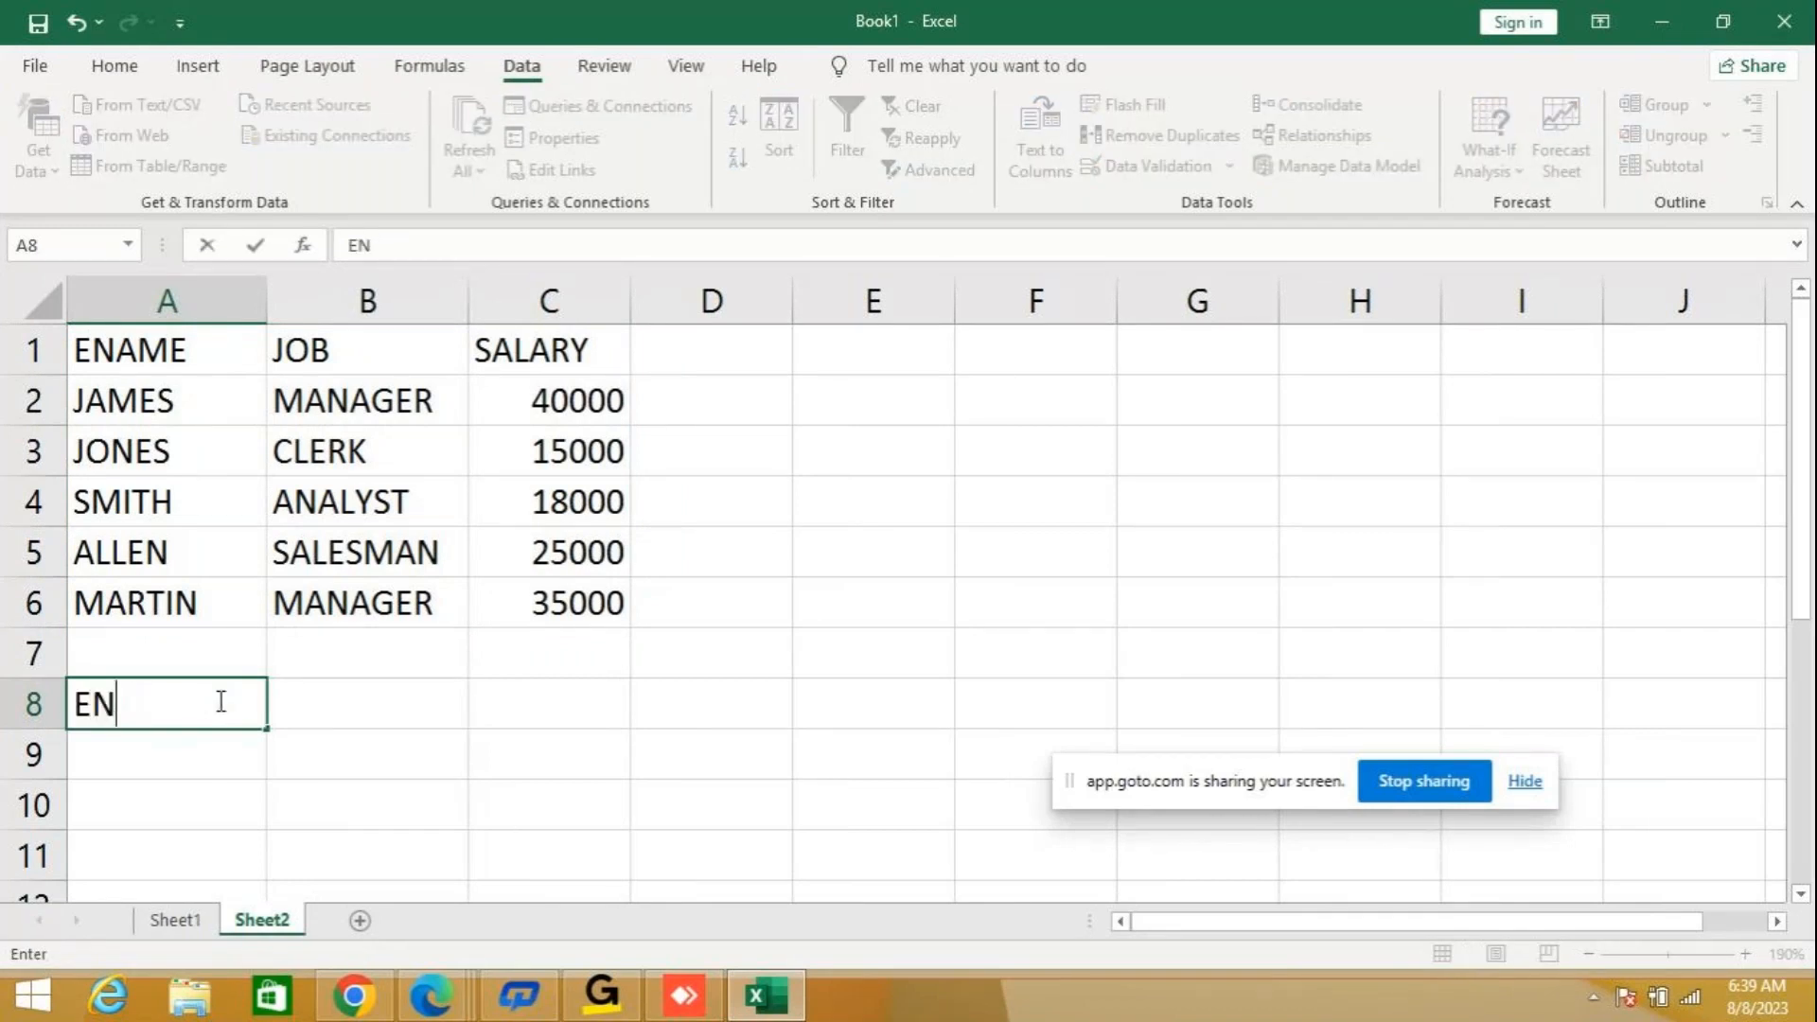
pyautogui.write('AME')
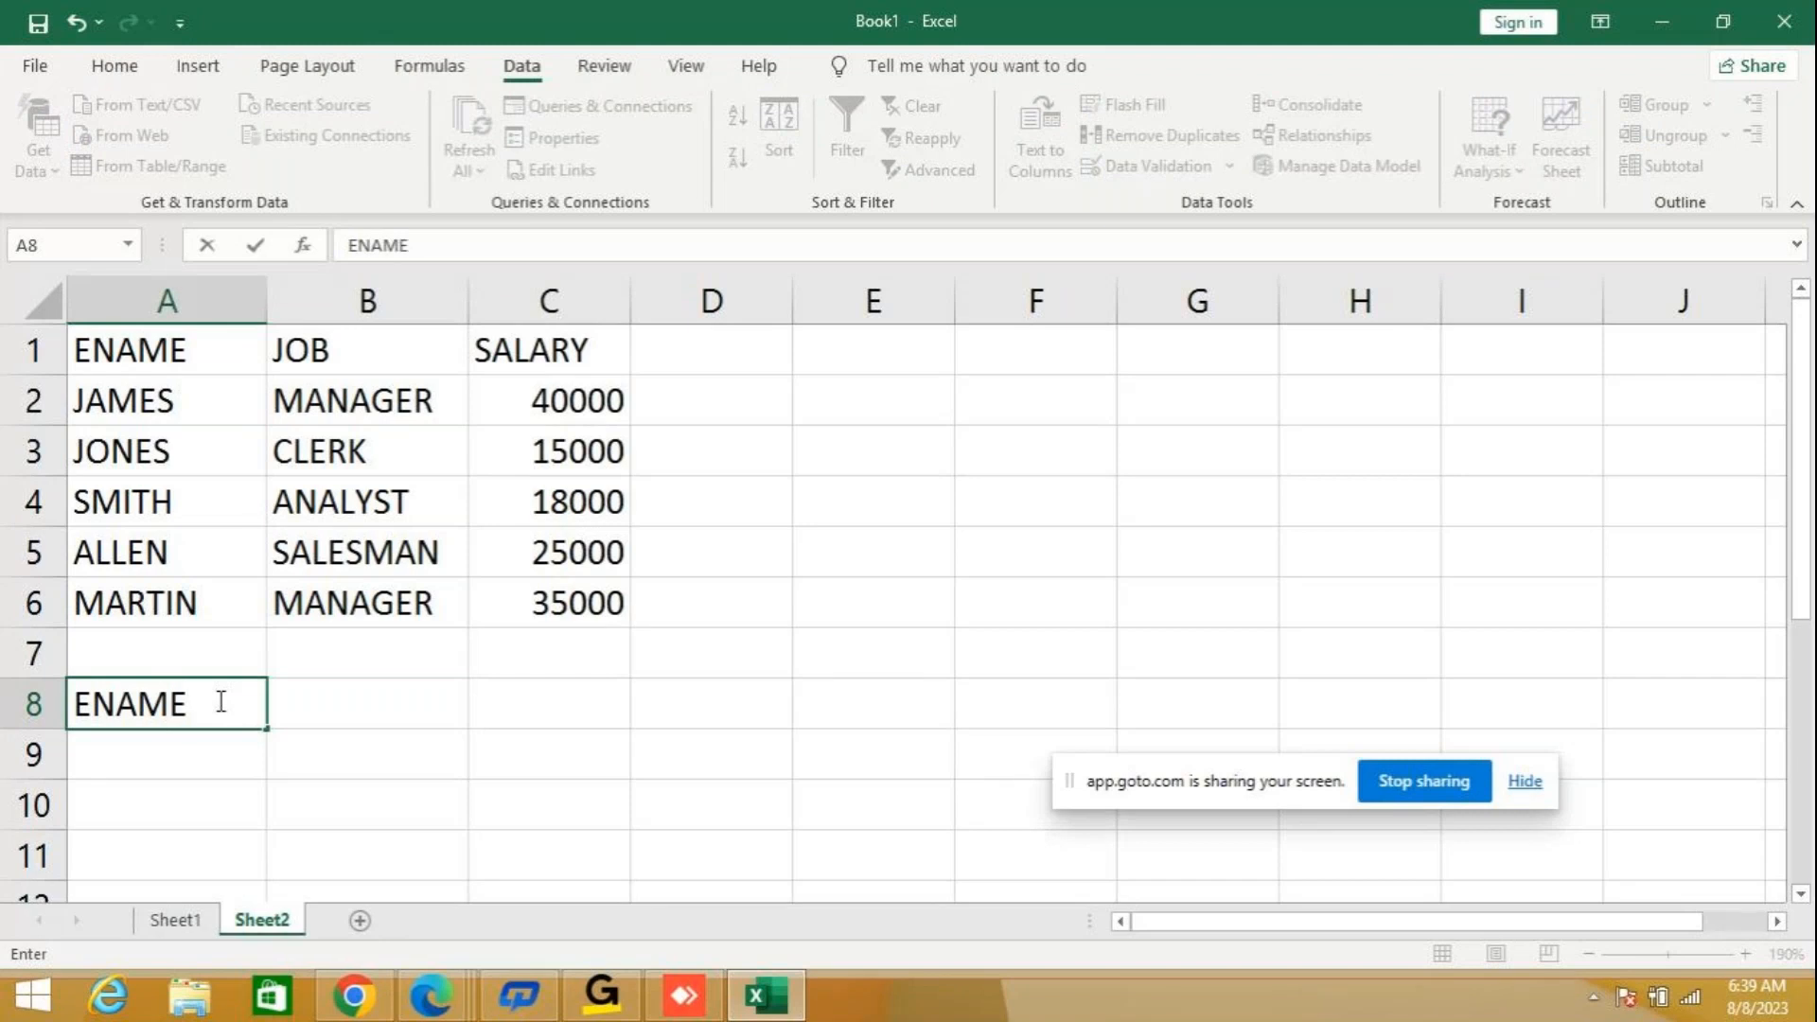
pyautogui.press('Return')
pyautogui.write('J')
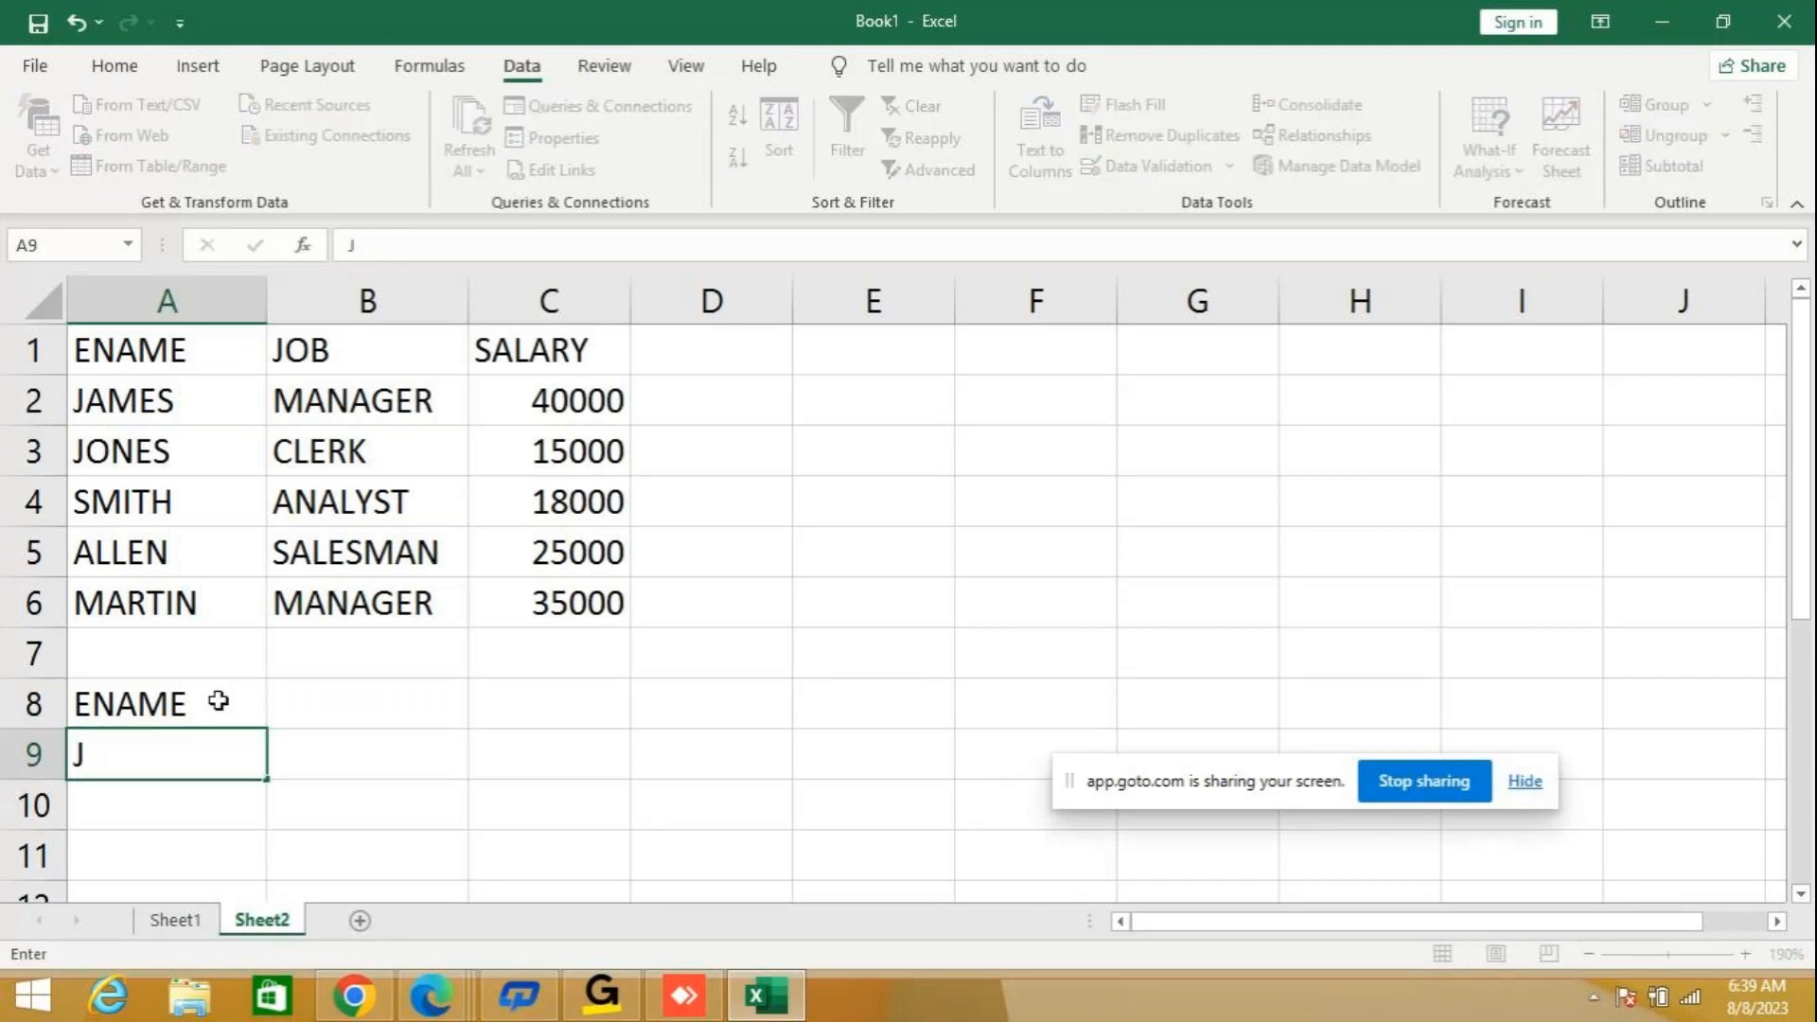
pyautogui.press('Return')
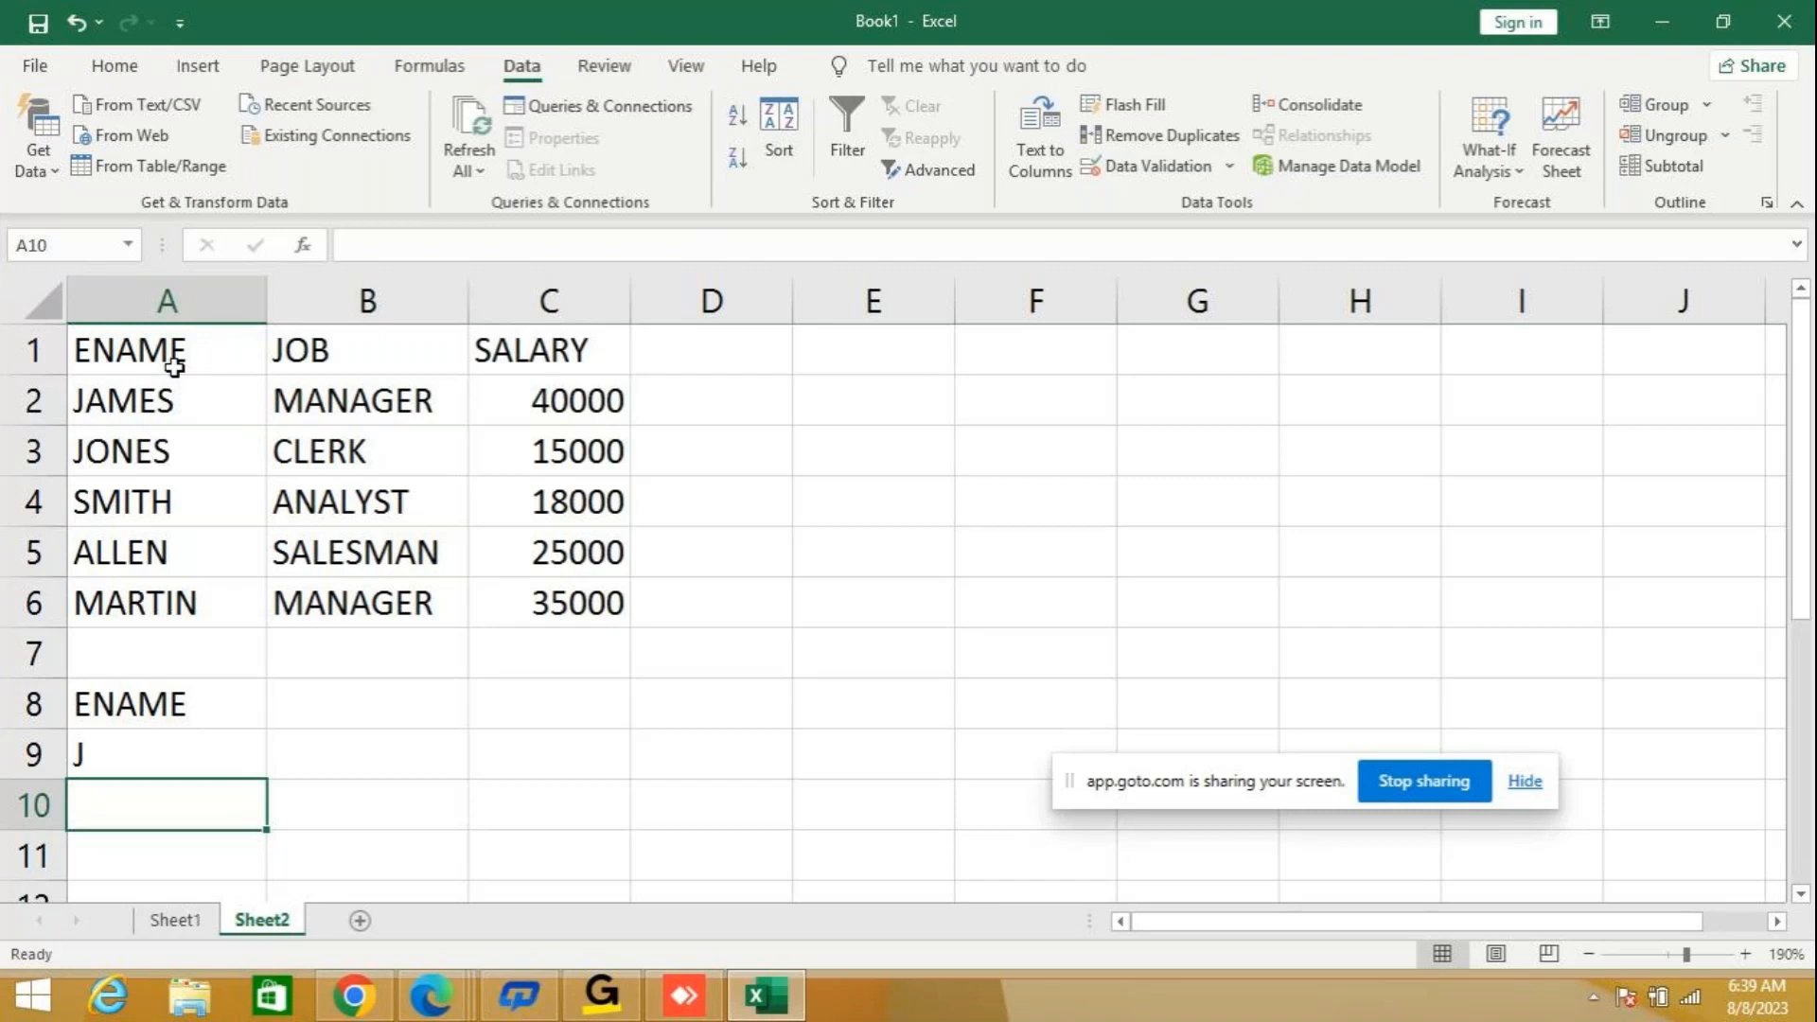
pyautogui.click(139, 759)
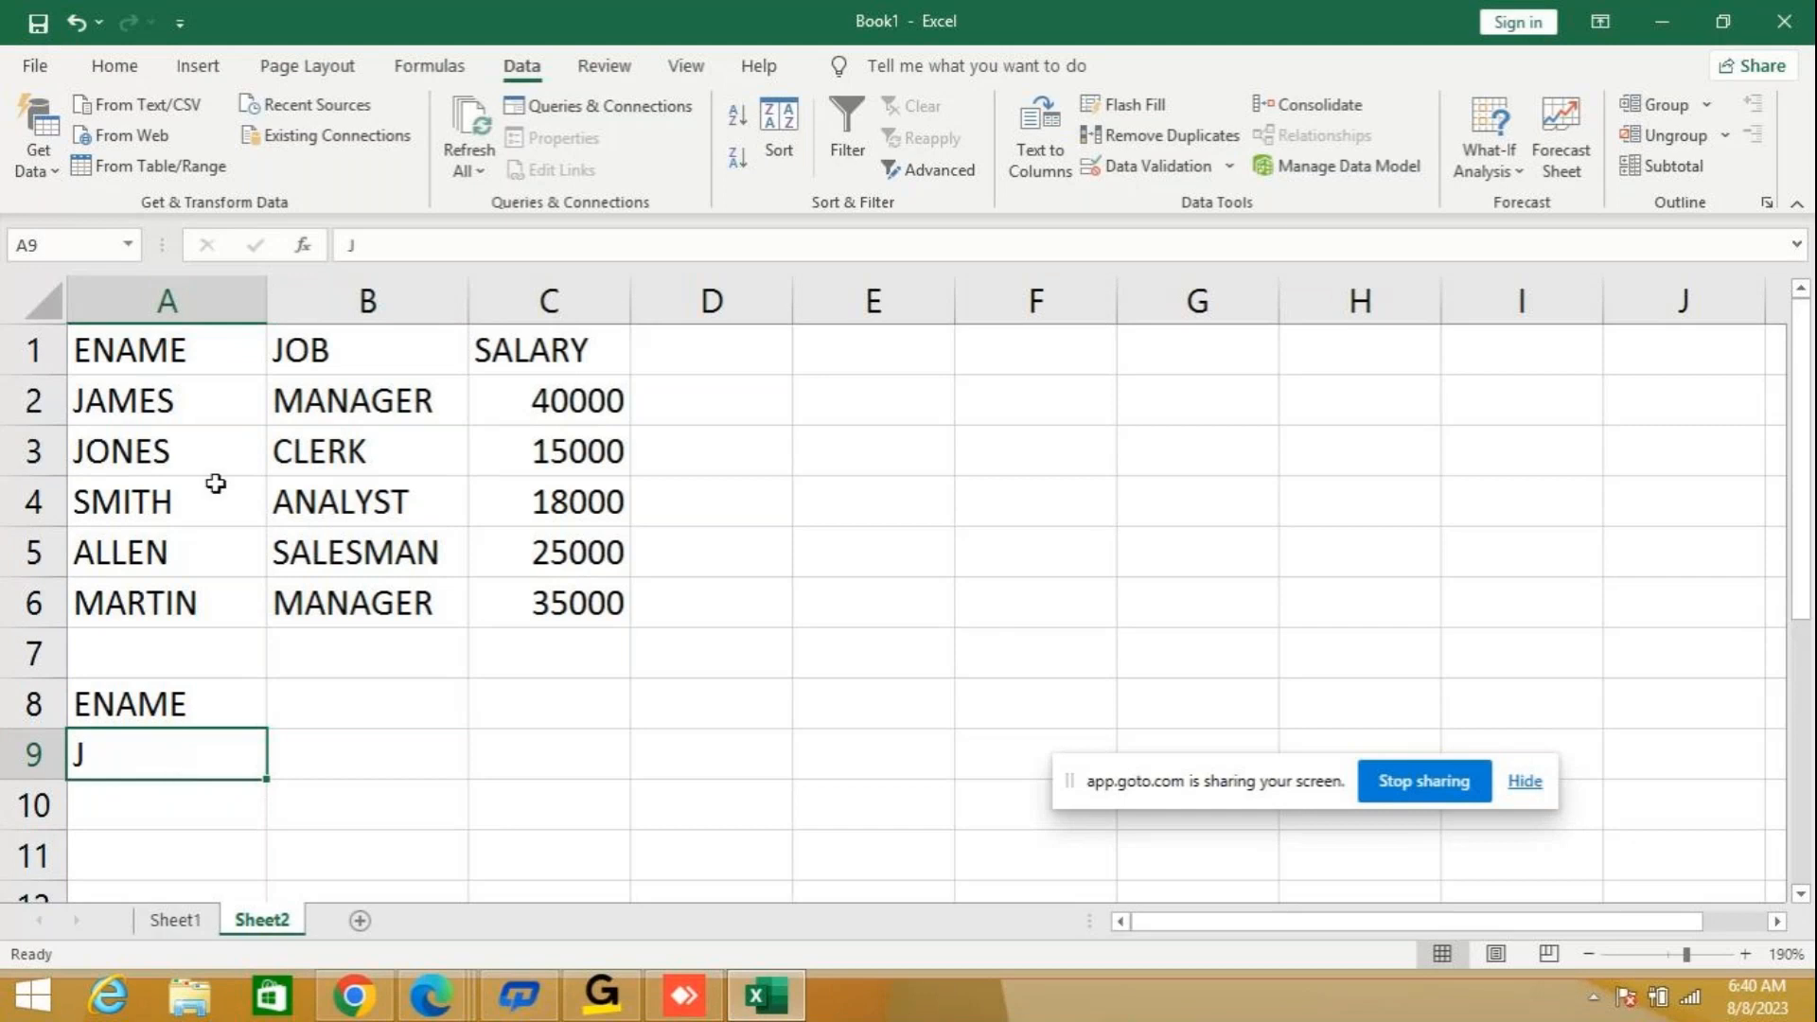
pyautogui.moveTo(163, 352); pyautogui.dragTo(522, 592)
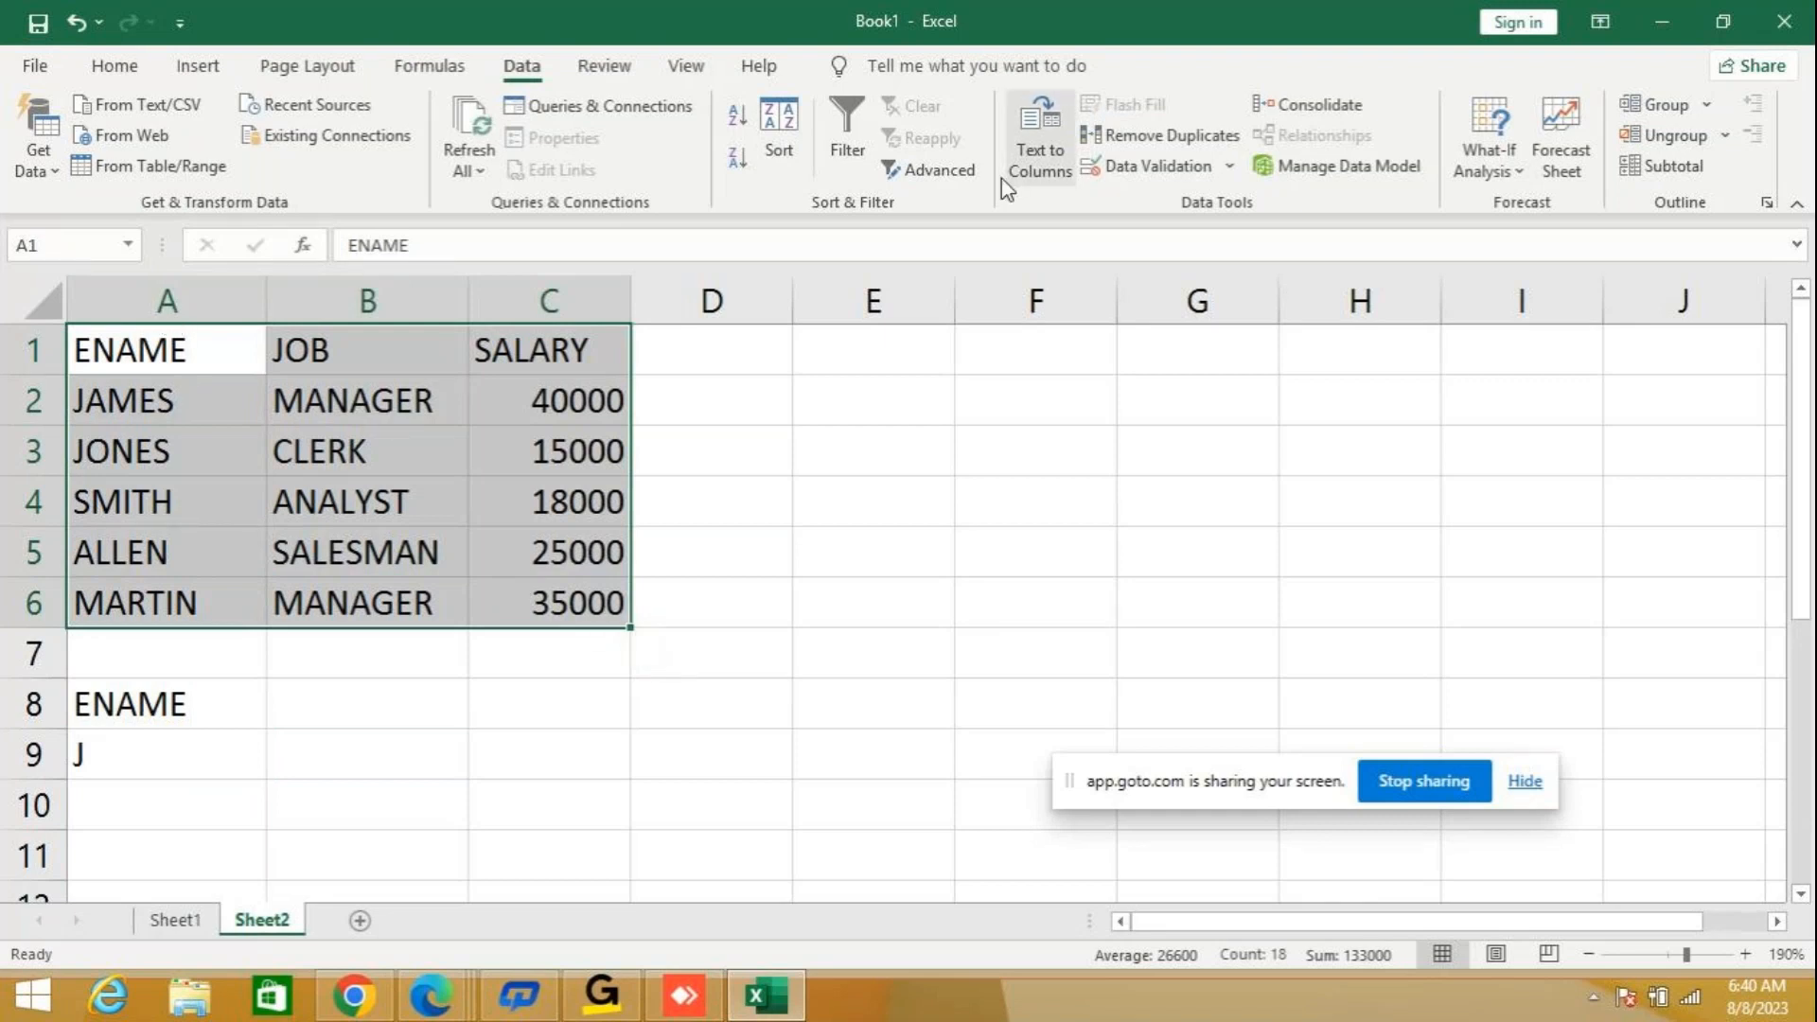
pyautogui.click(950, 168)
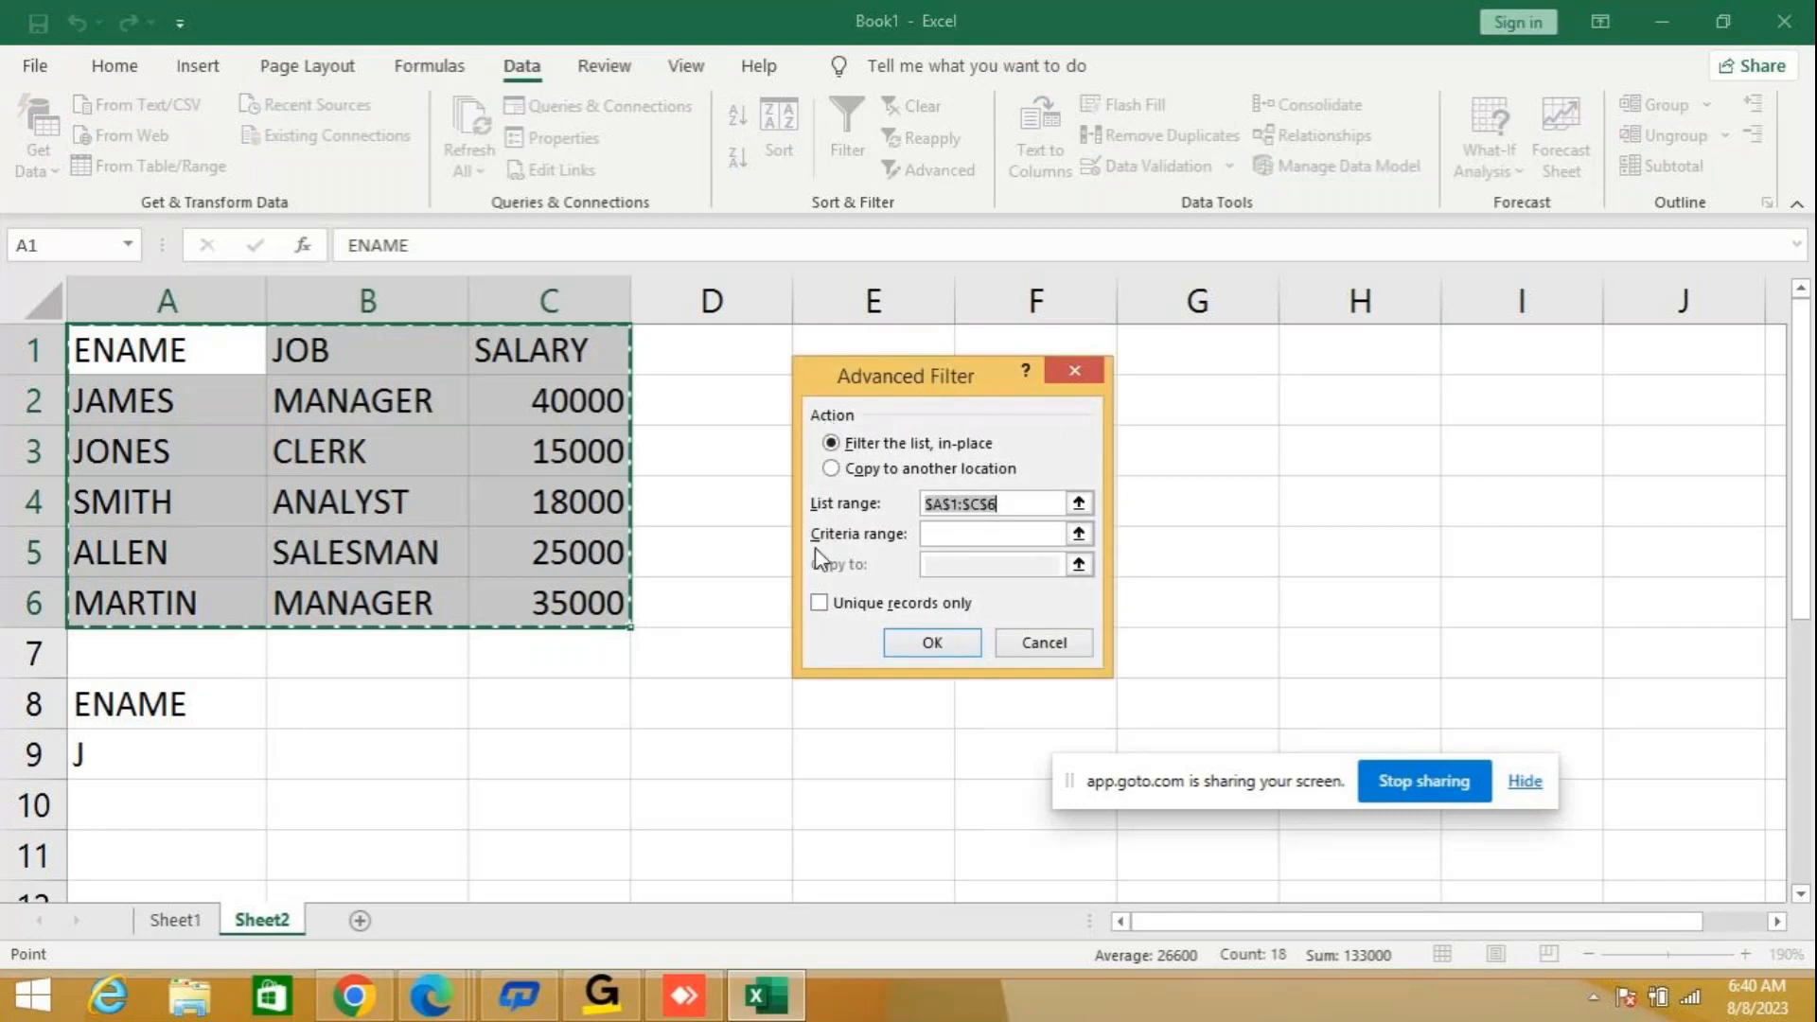
pyautogui.click(833, 468)
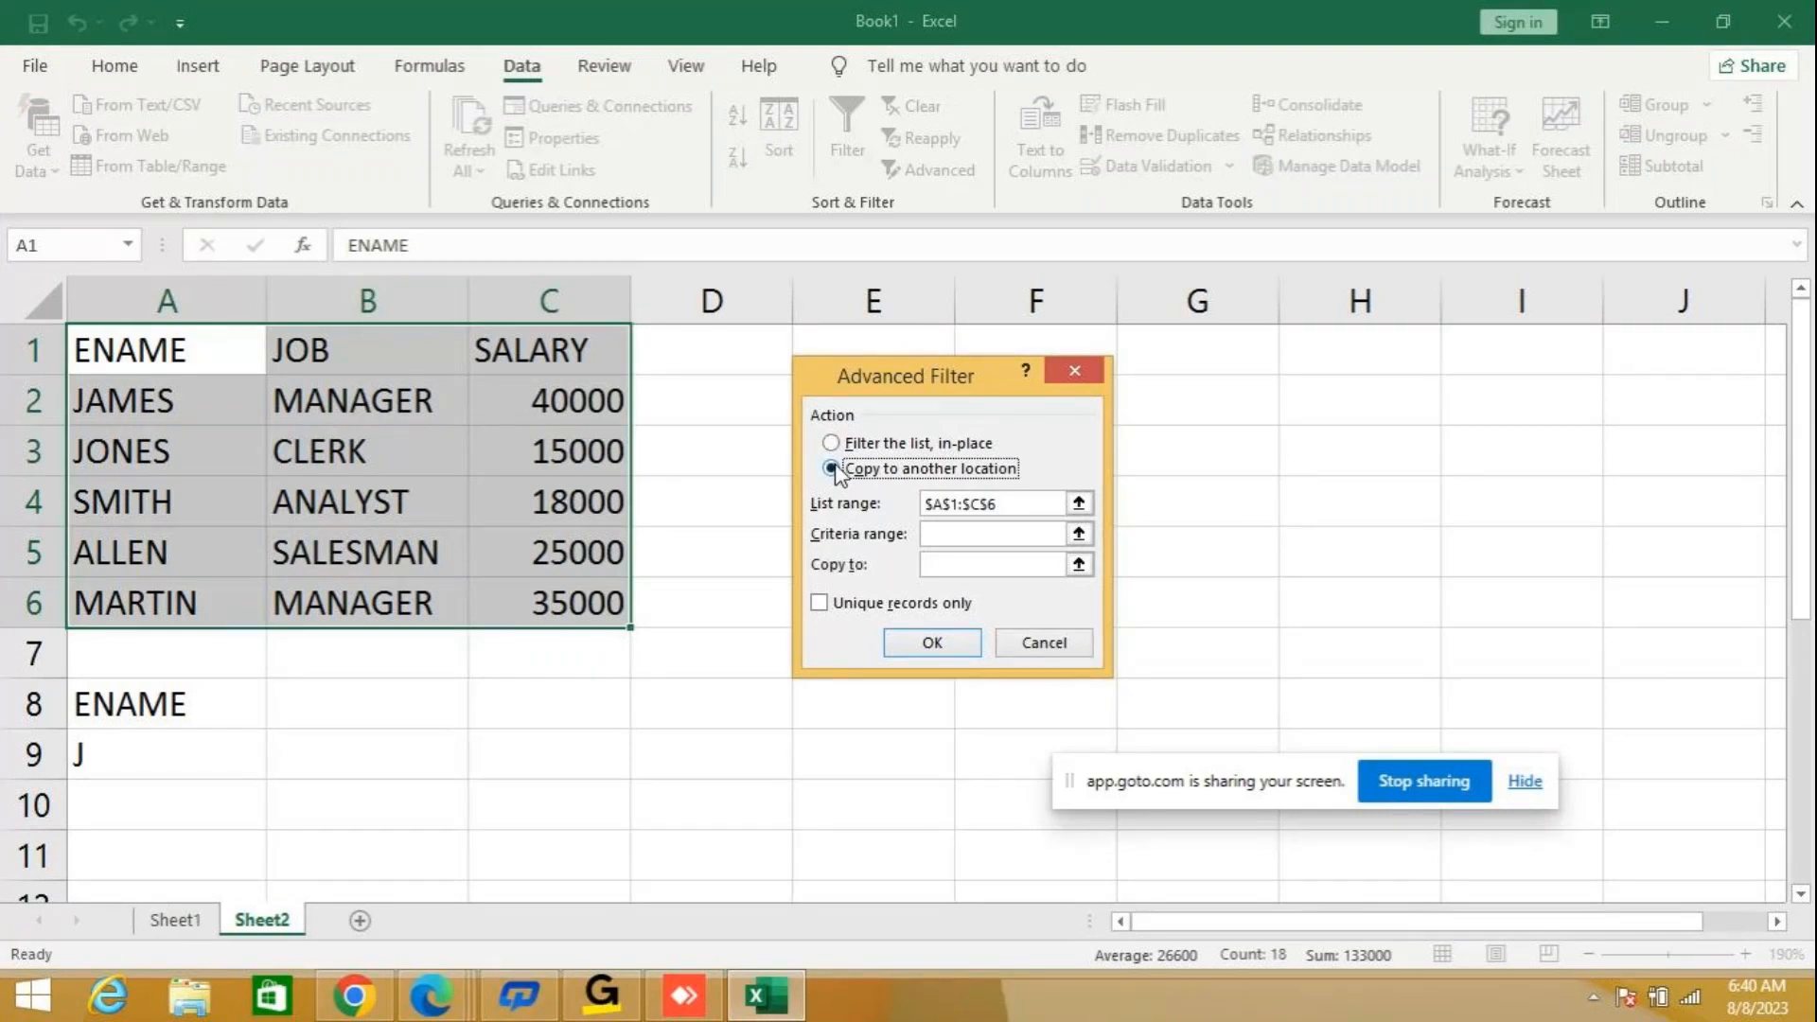
pyautogui.click(941, 532)
pyautogui.write('A8:A9')
pyautogui.click(975, 568)
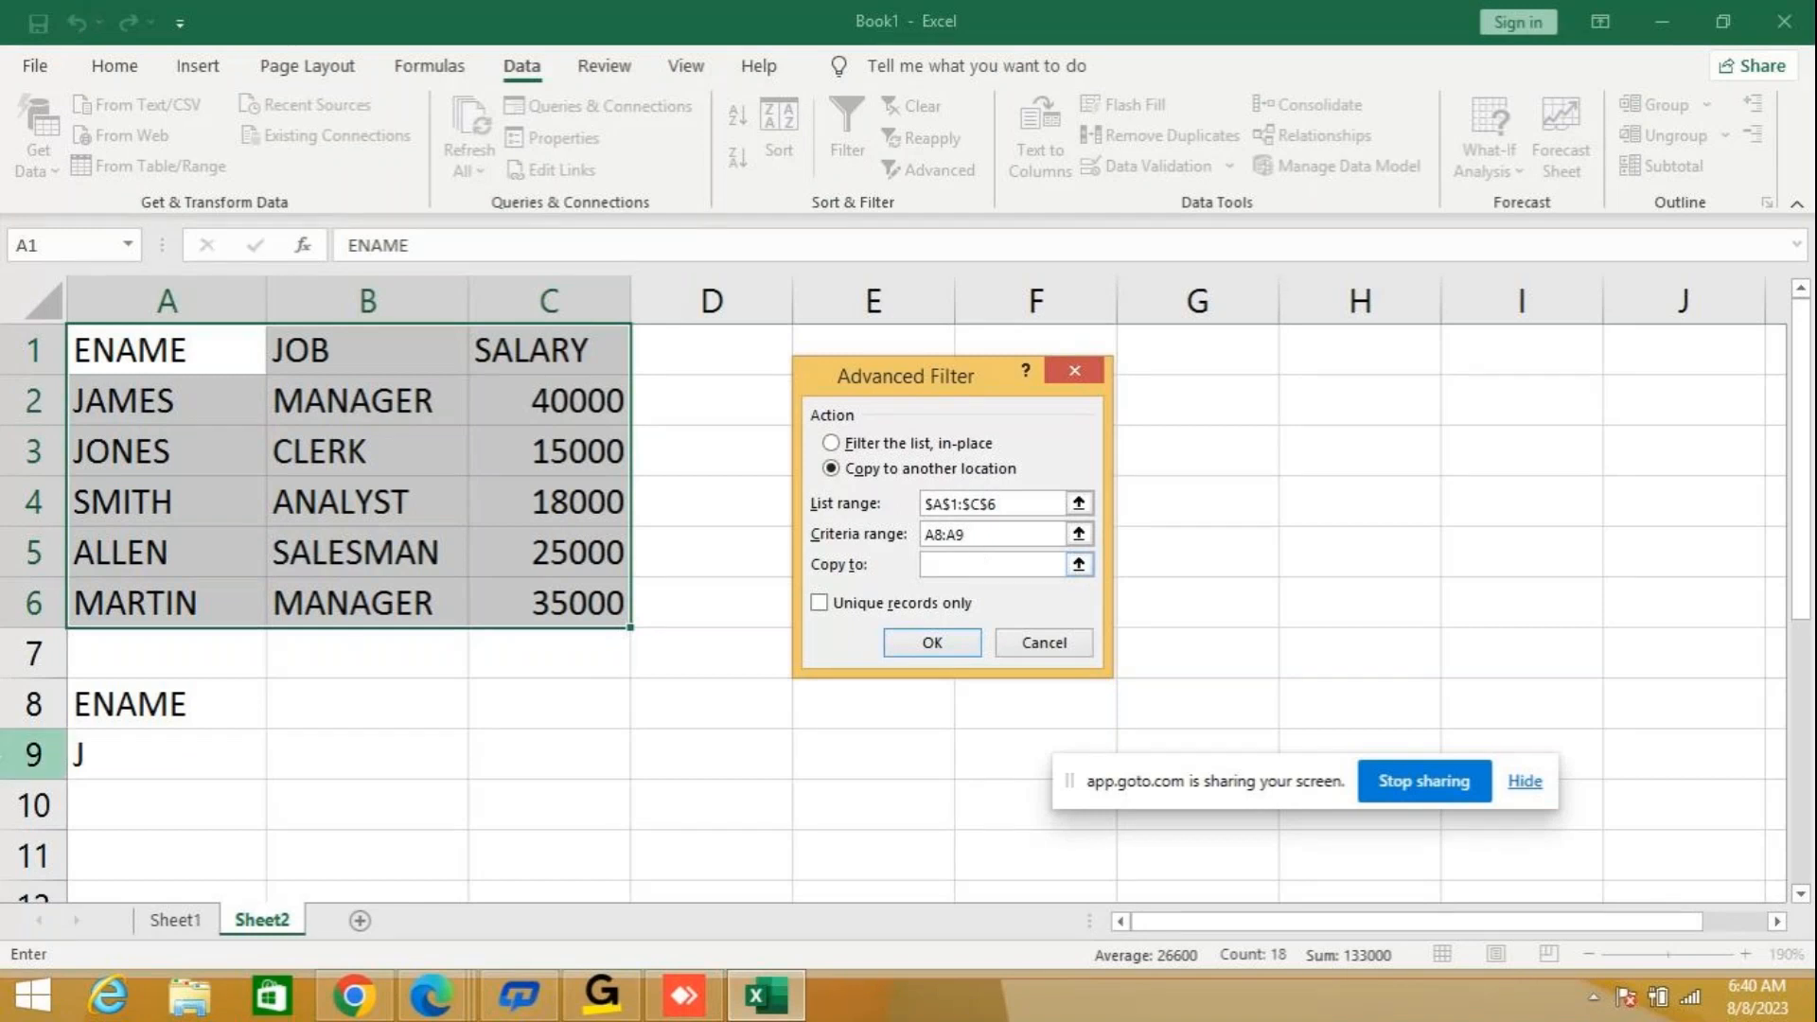
pyautogui.write('A10')
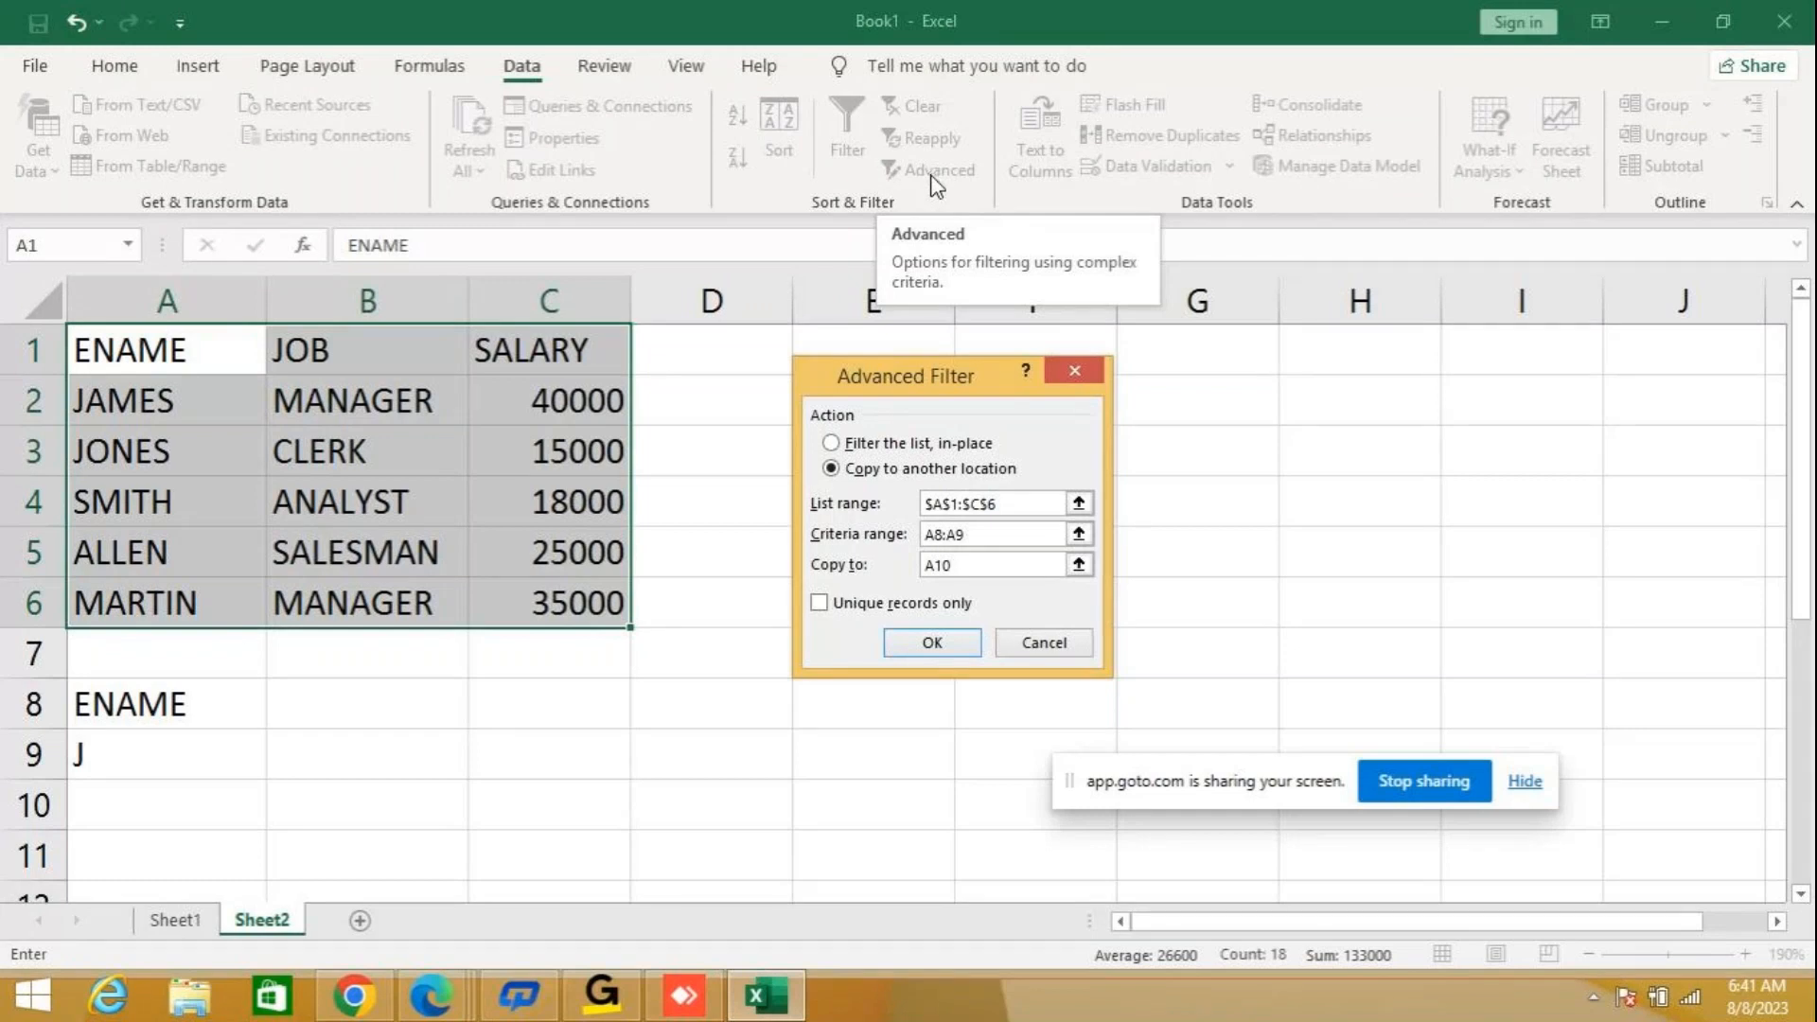
pyautogui.click(1025, 647)
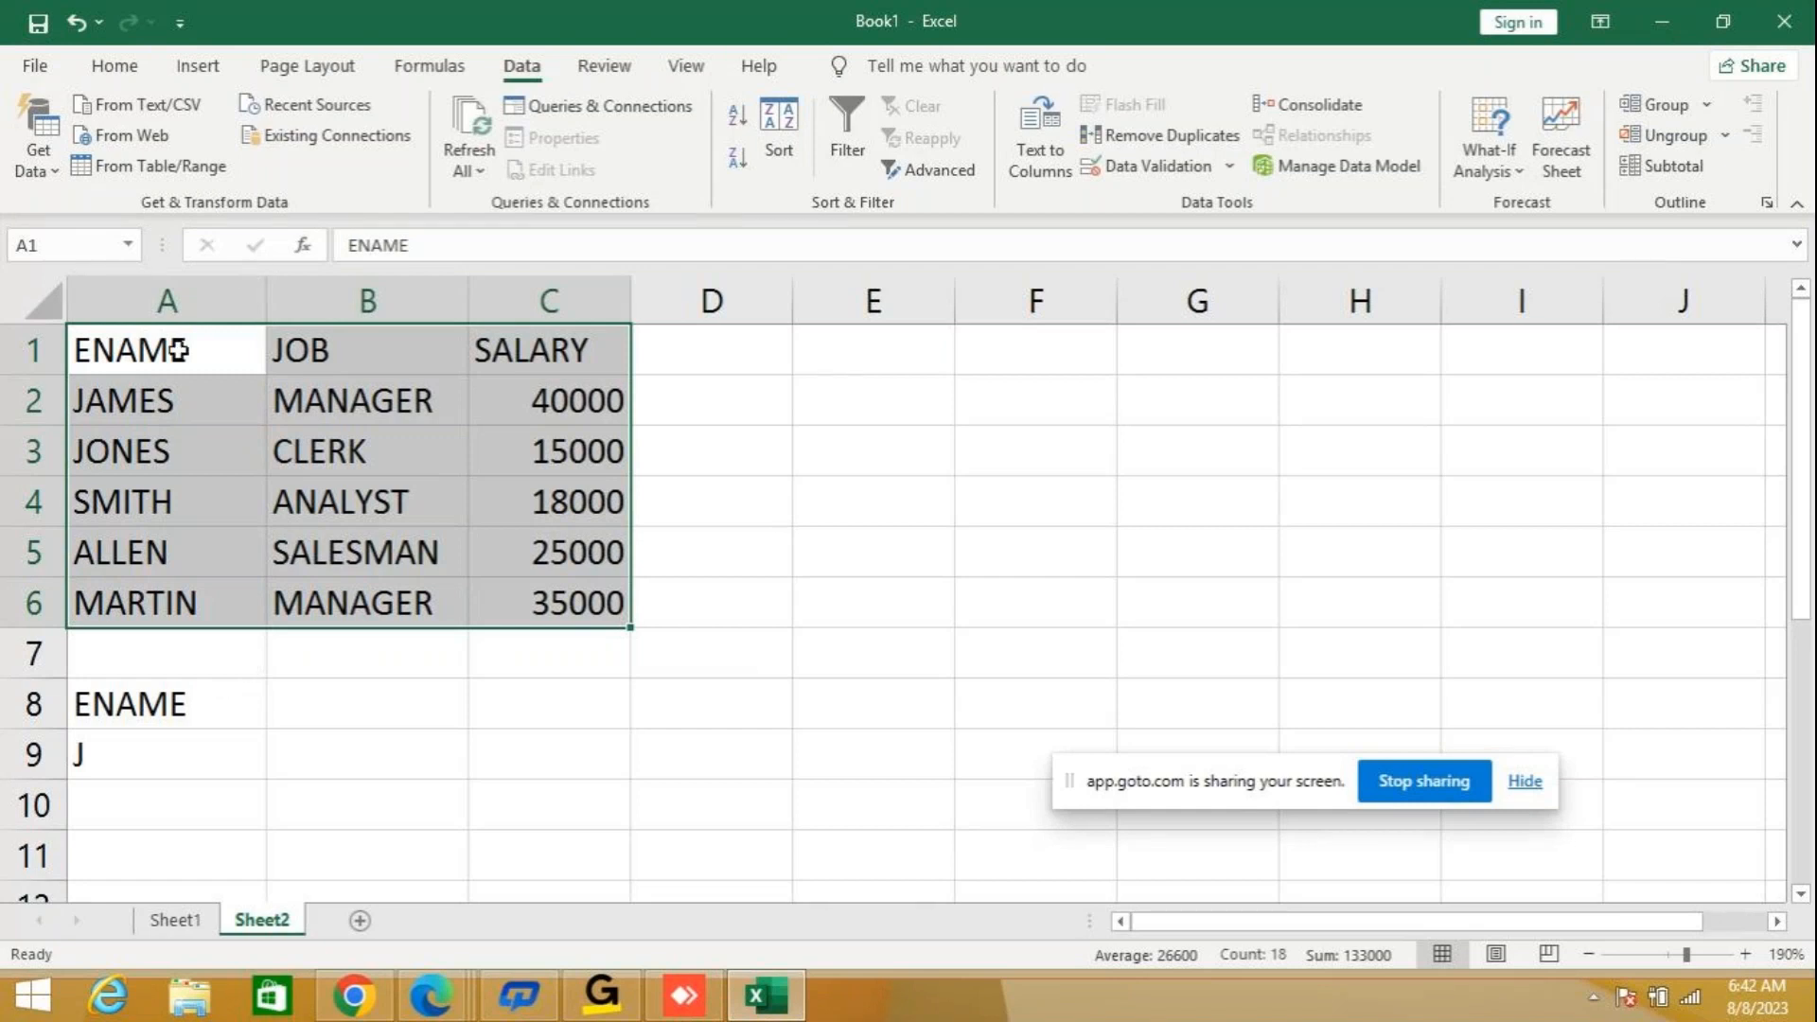
# Run an Advanced Filter on A1:C6 that copies to another location, using criteria range A8:A9 and output cell A10.
pyautogui.moveTo(178, 350); pyautogui.dragTo(558, 591)
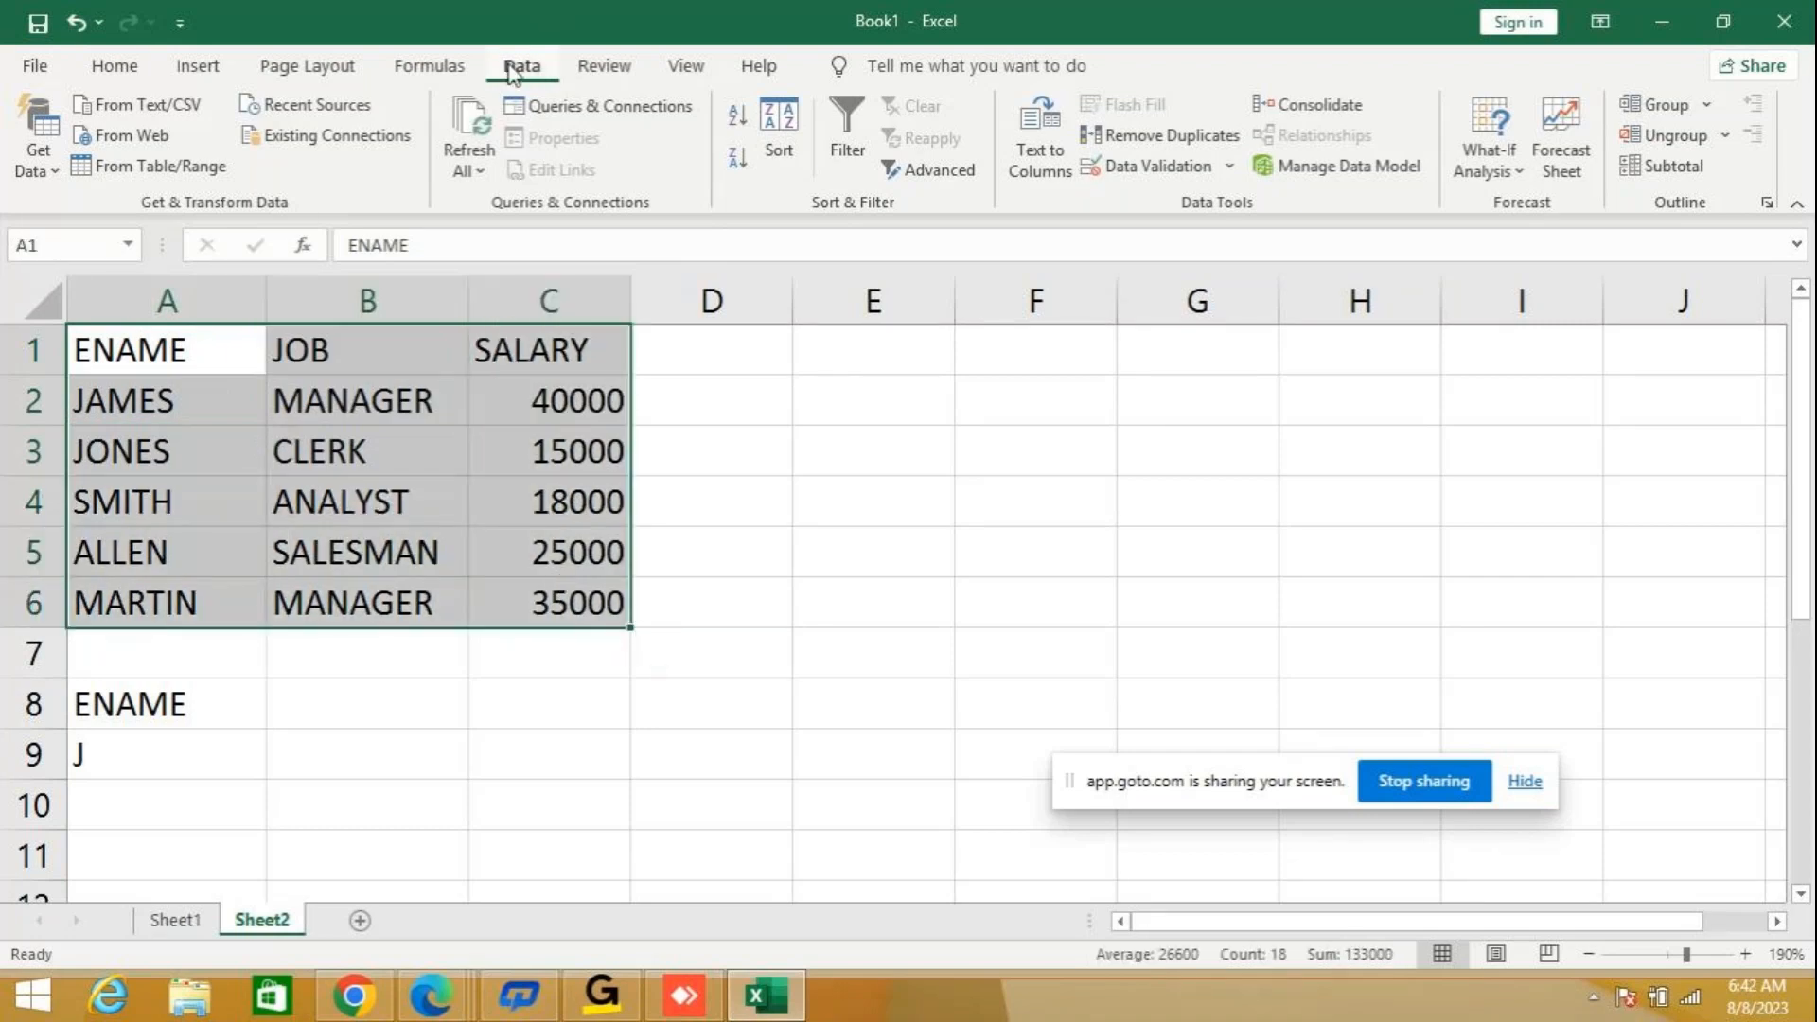
pyautogui.click(937, 172)
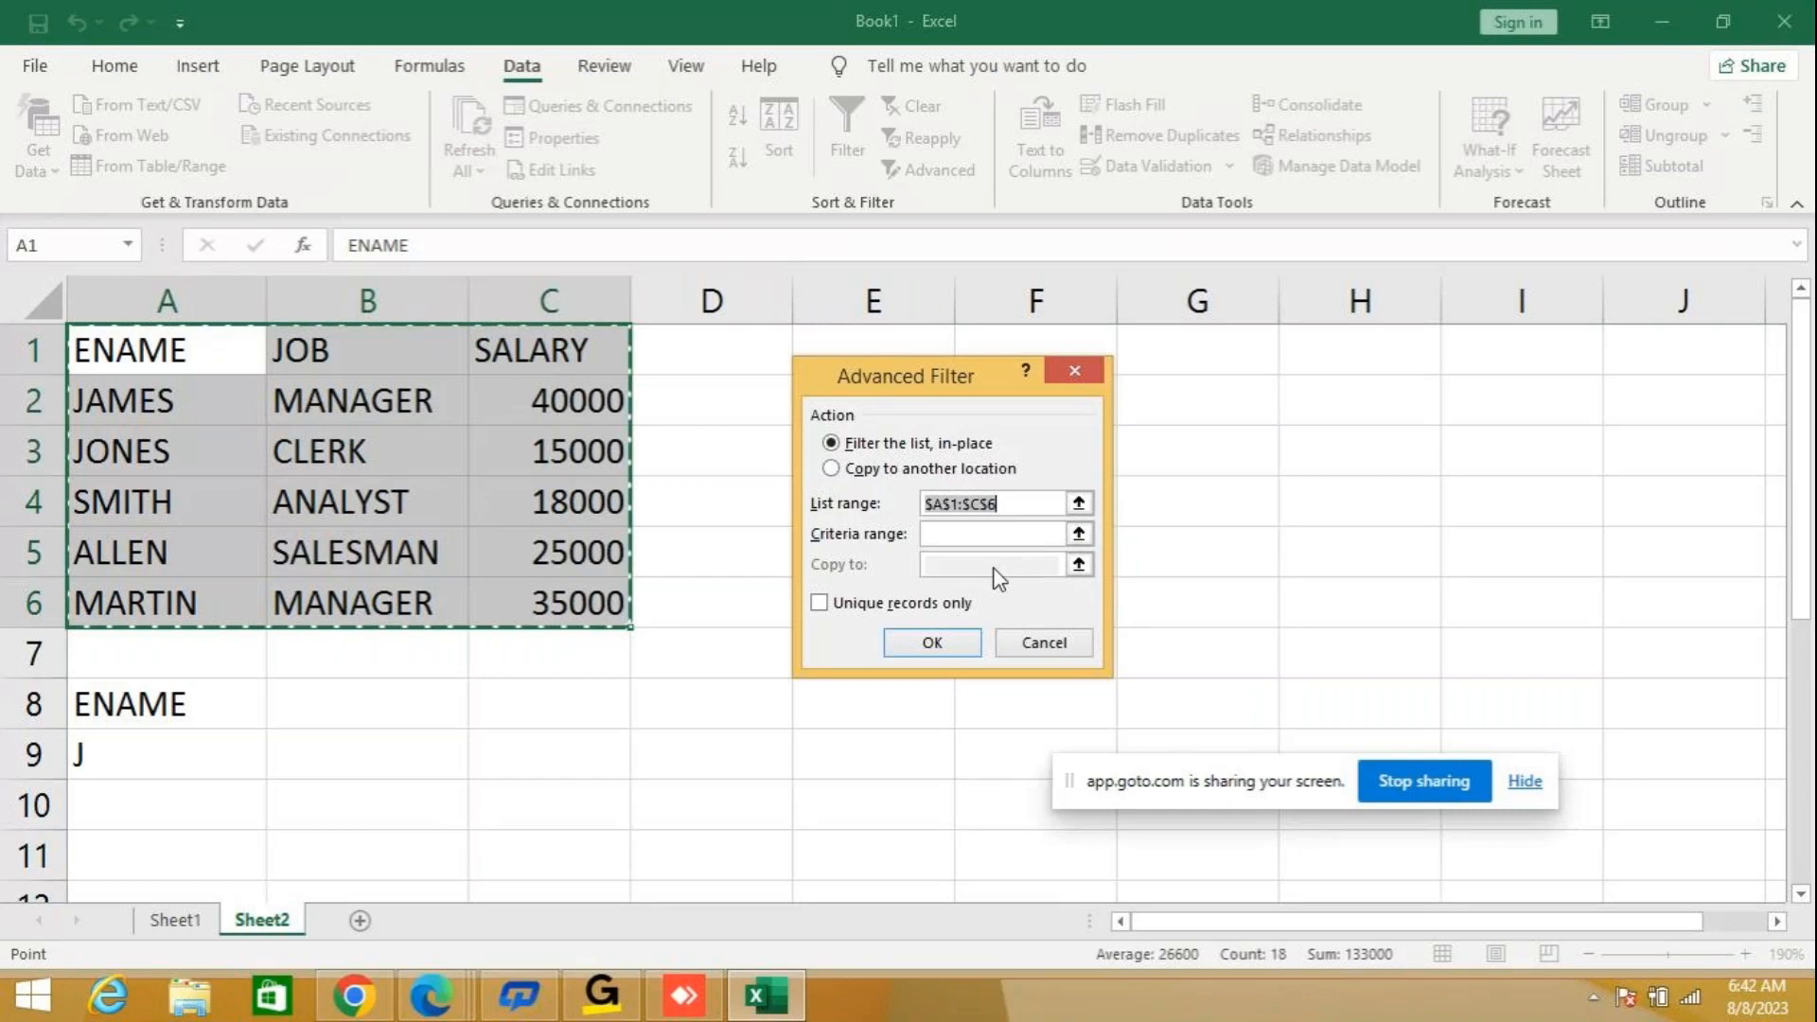
pyautogui.click(853, 469)
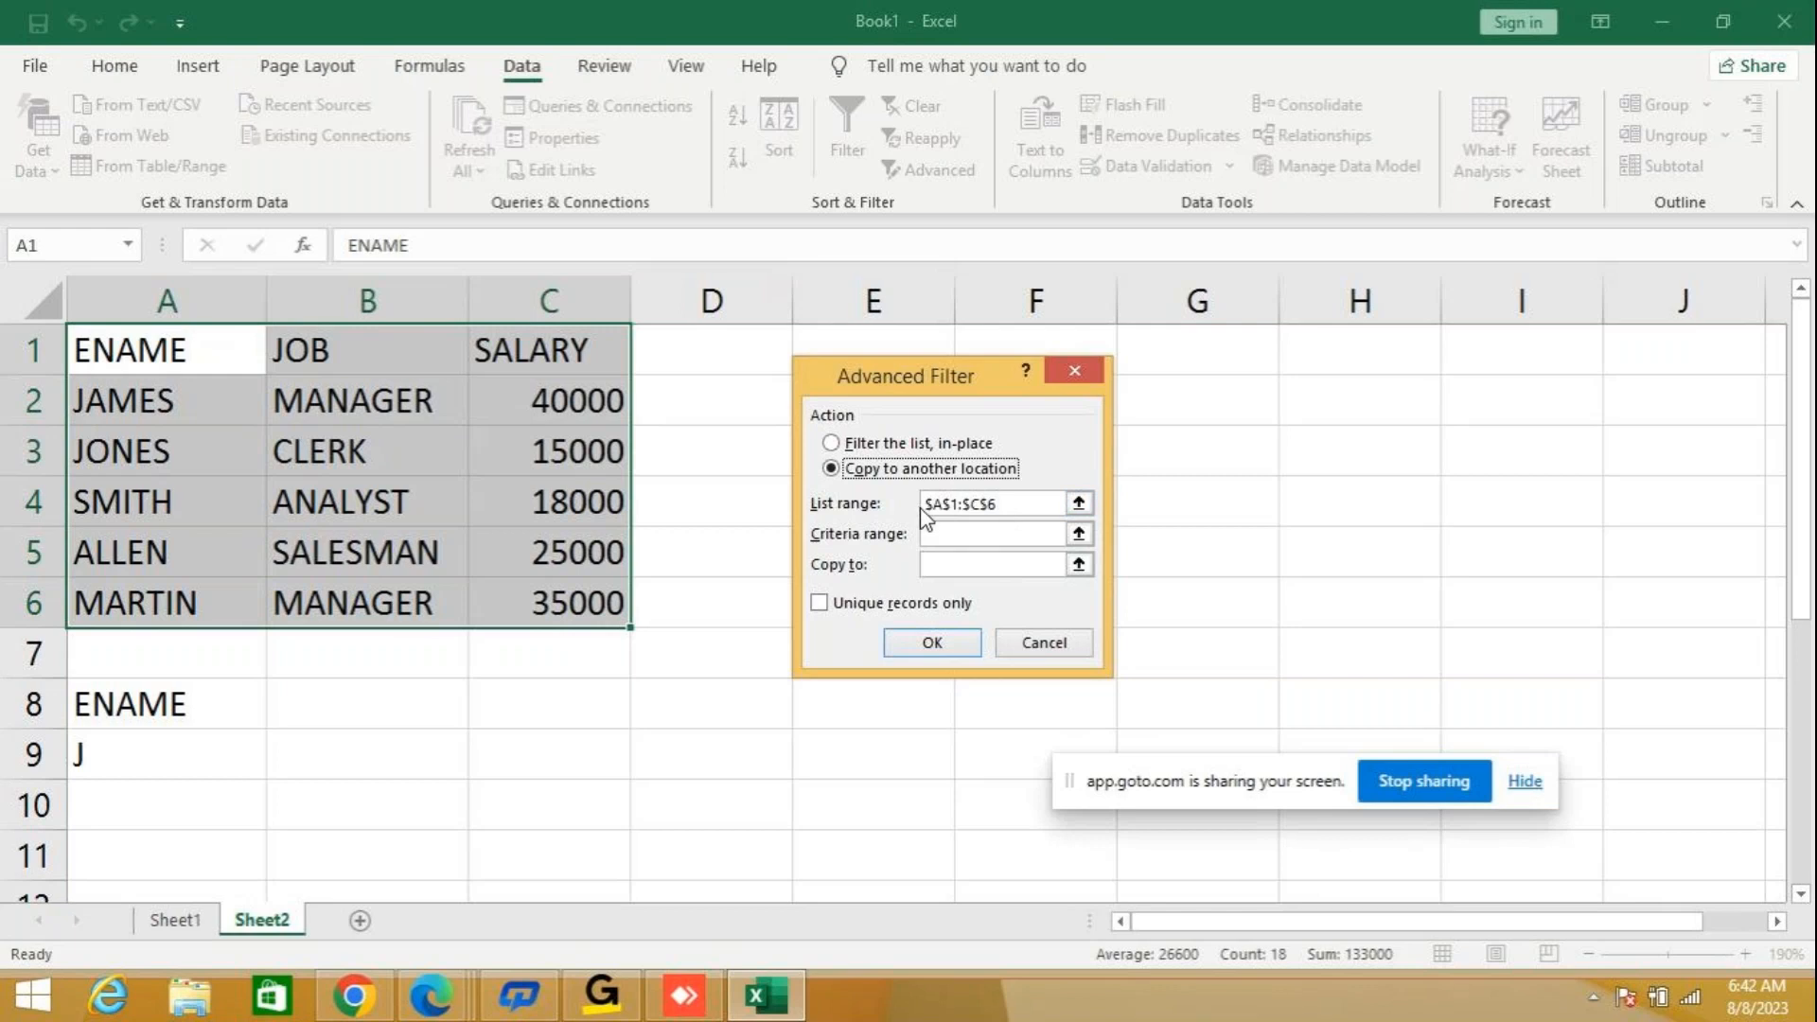
pyautogui.click(966, 537)
pyautogui.write('A8:A9')
pyautogui.click(950, 567)
pyautogui.write('A10')
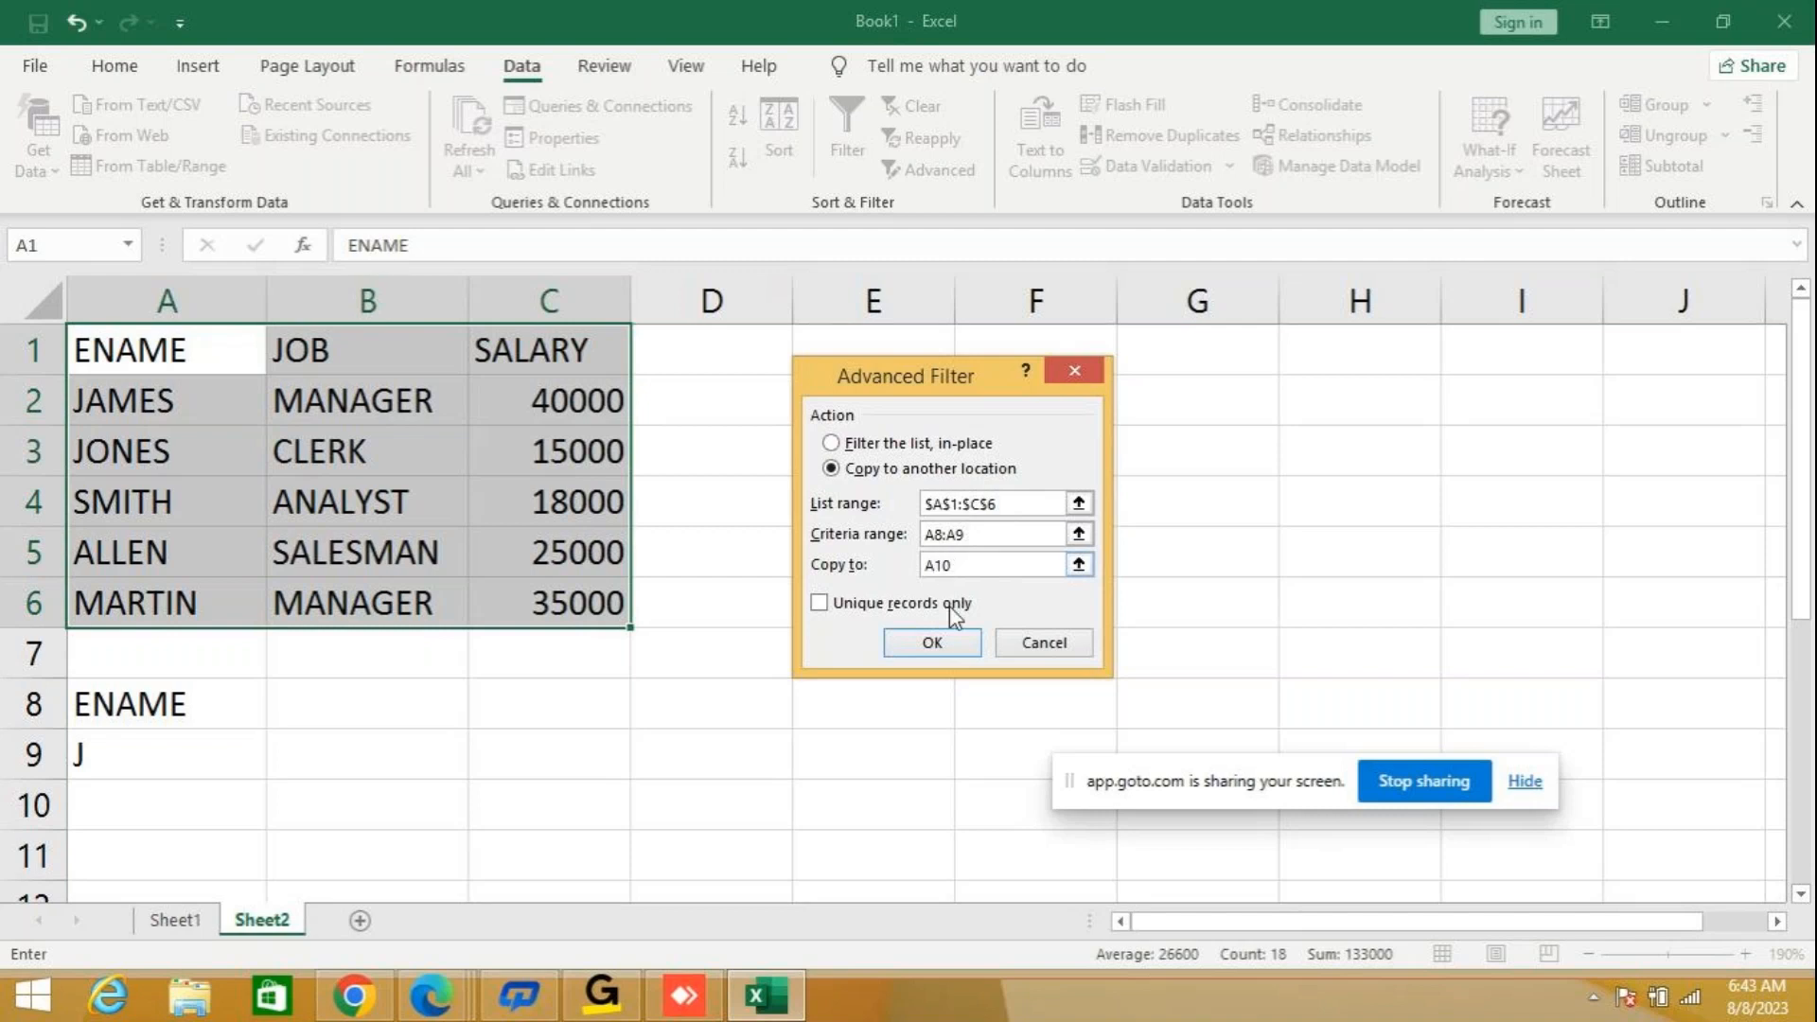
pyautogui.click(949, 649)
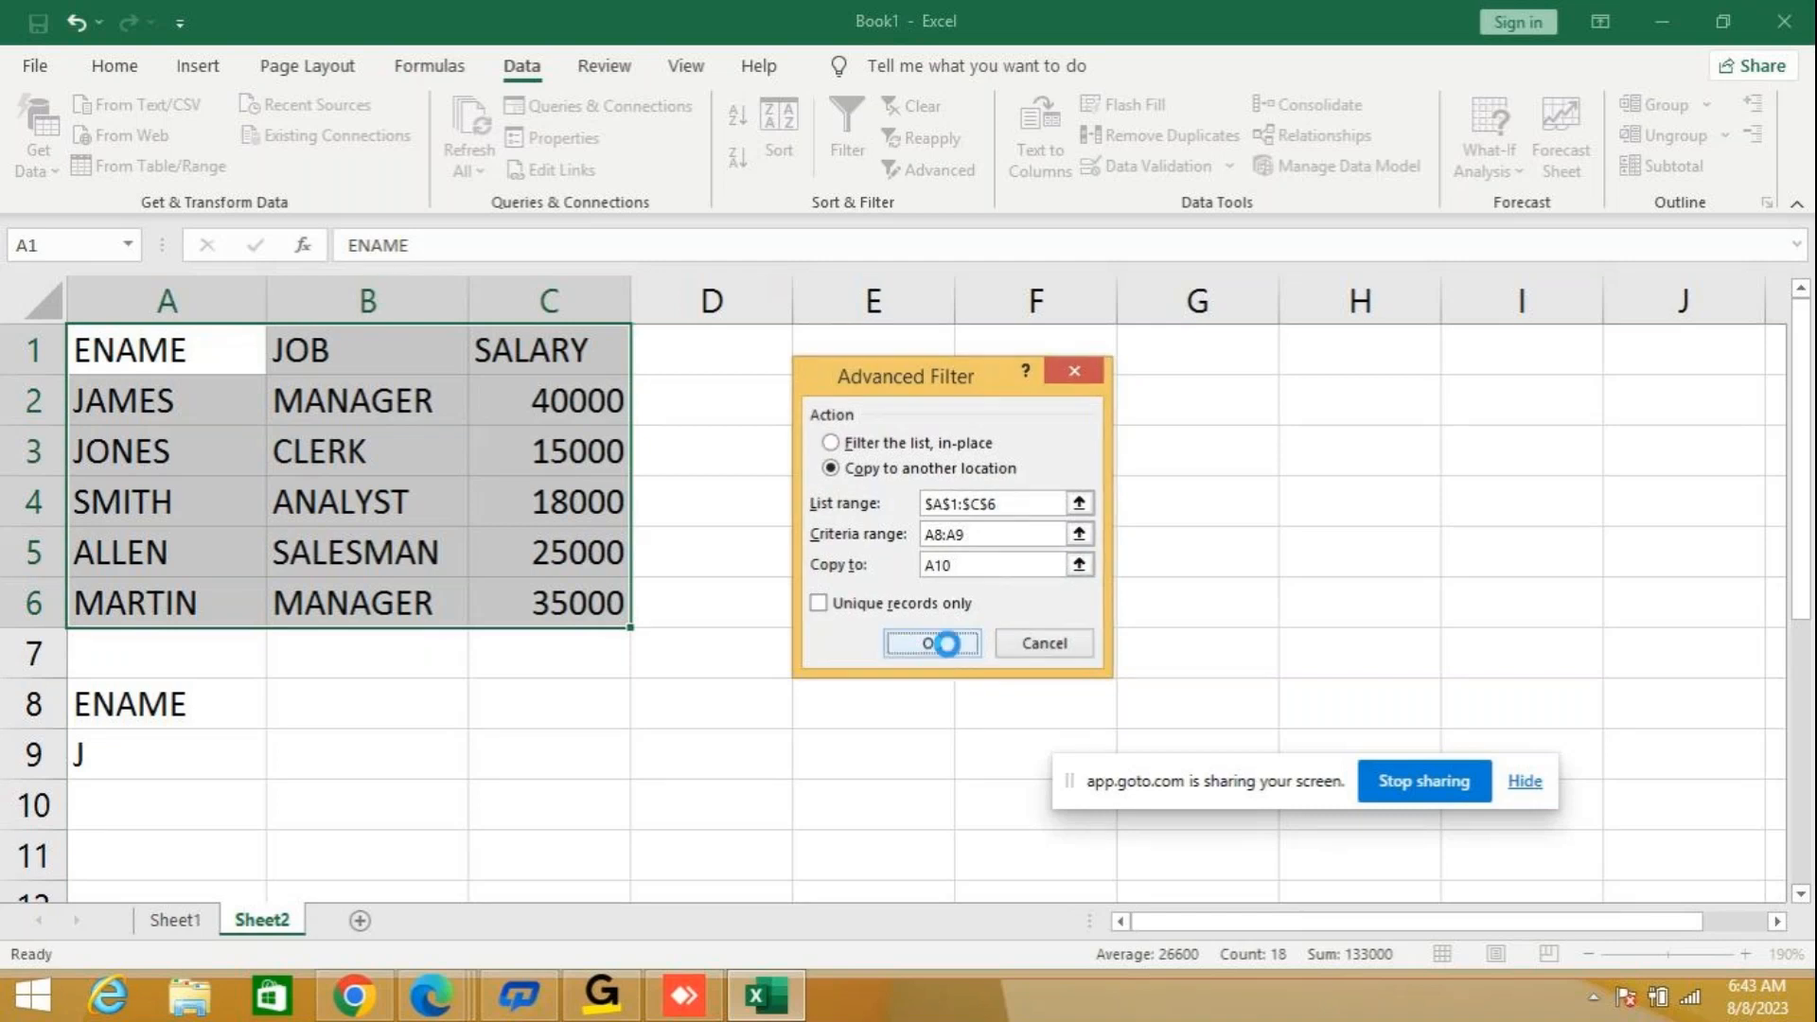
pyautogui.scroll(-1, 947, 645)
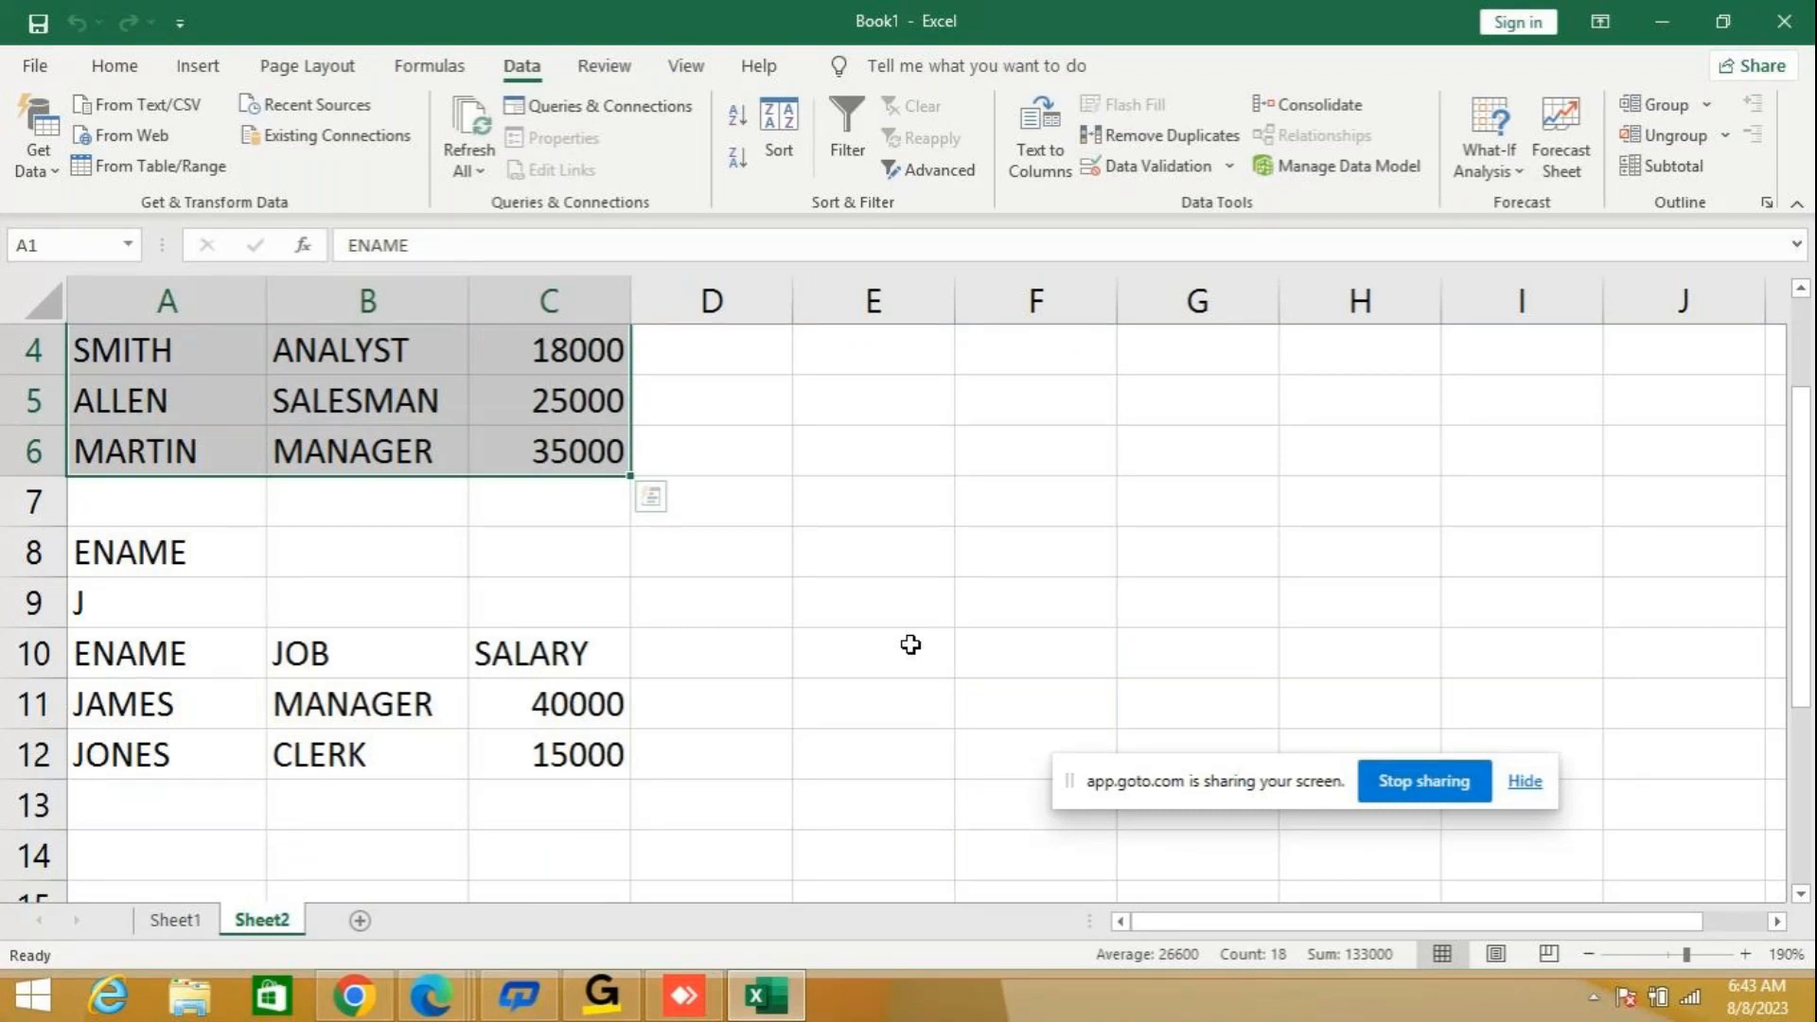
pyautogui.scroll(1, 911, 644)
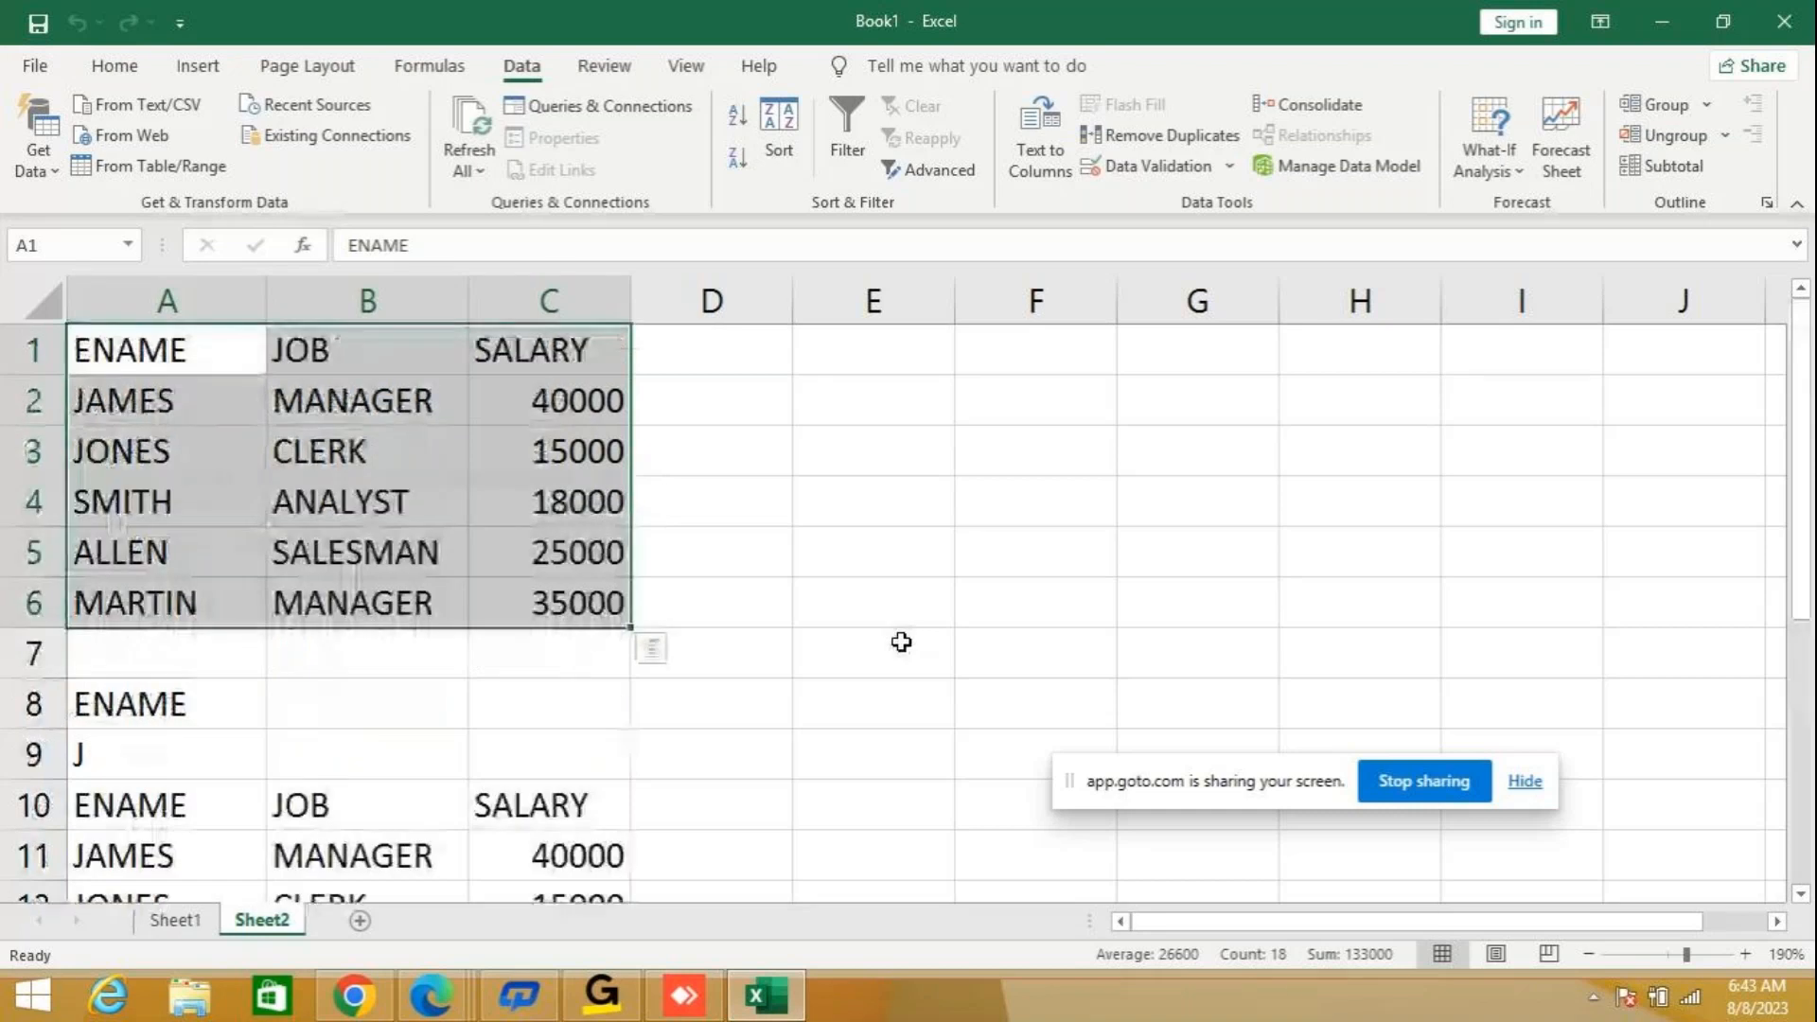
# Copy the employee table A1:C6 into cell A1 of another new worksheet.
pyautogui.hotkey('ctrl', 'c')
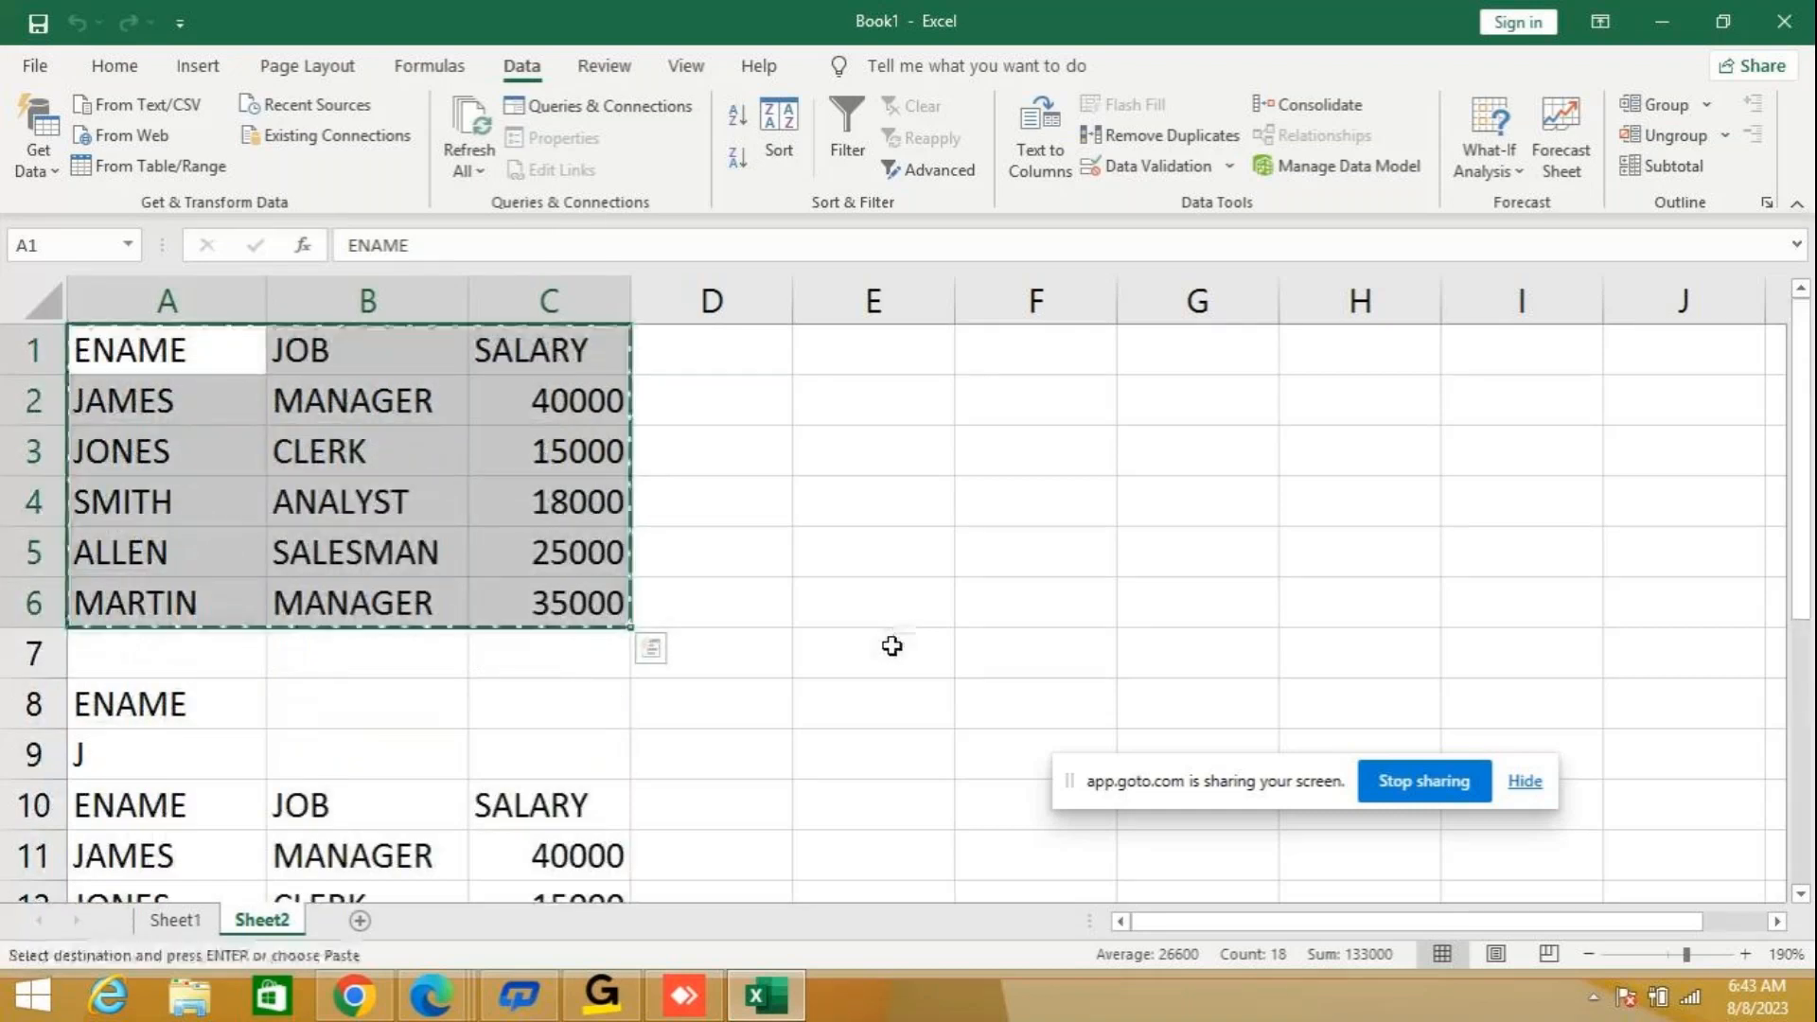
pyautogui.click(359, 920)
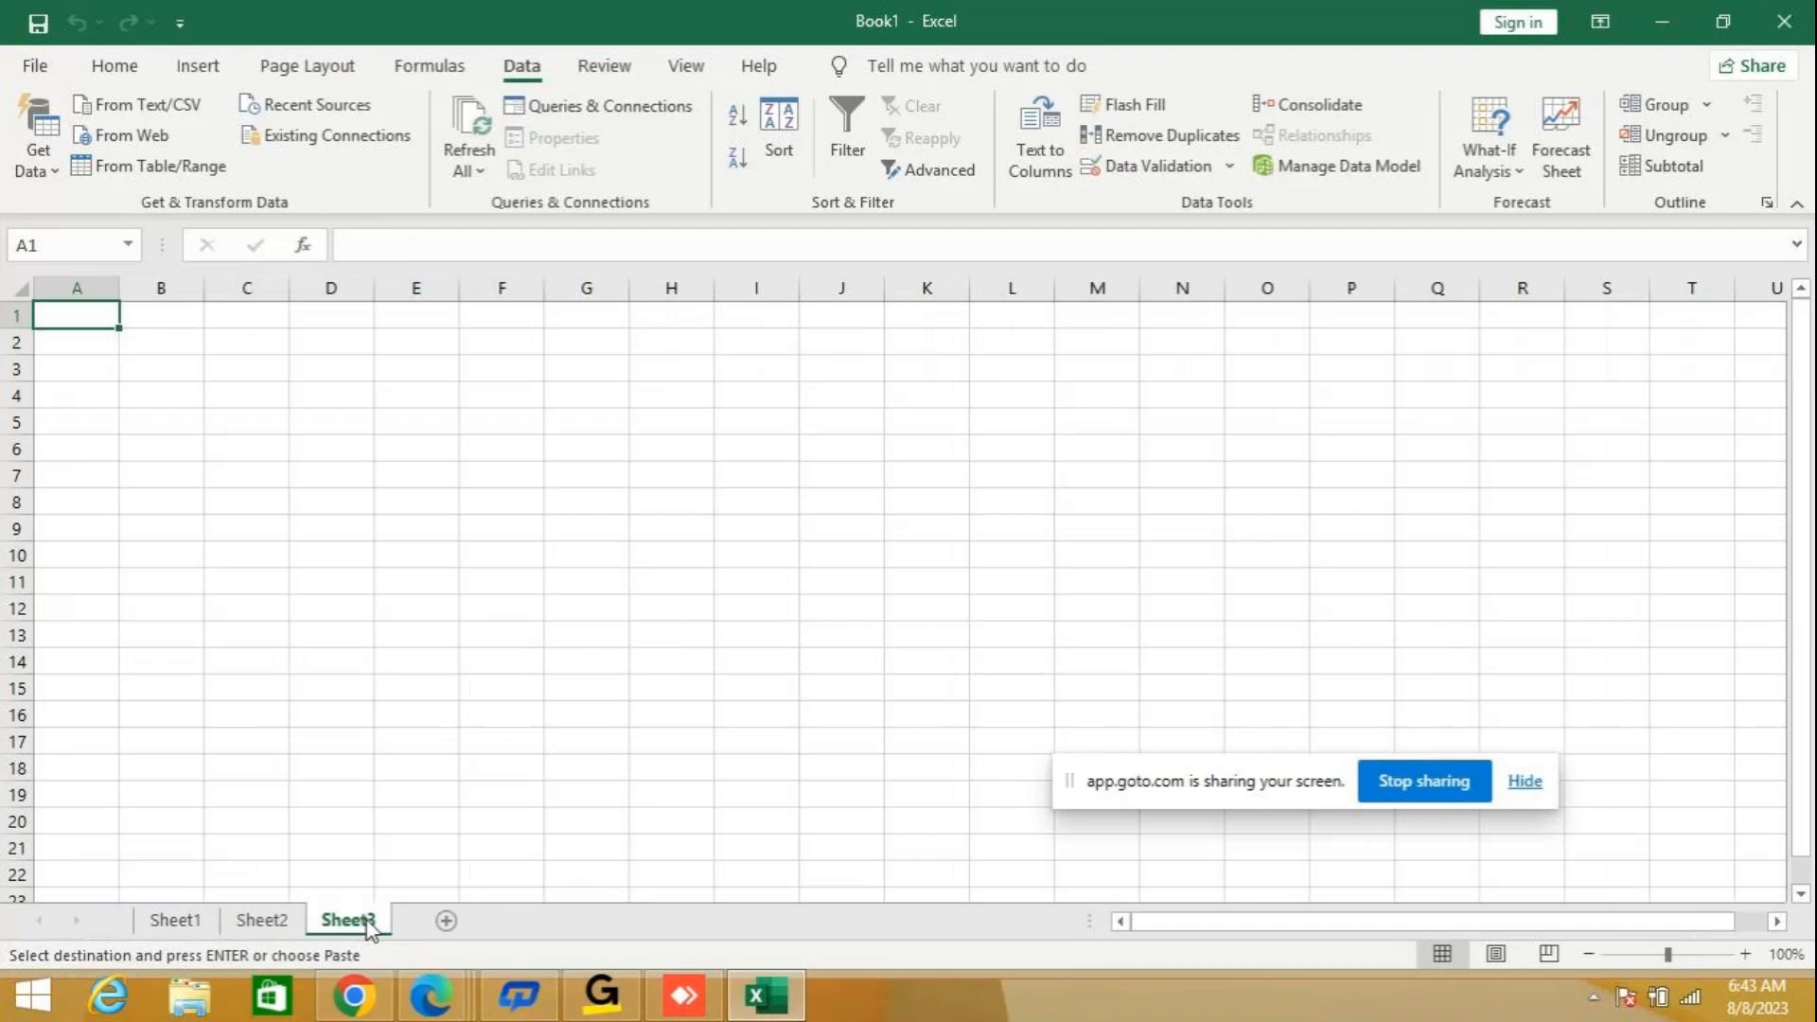
pyautogui.hotkey('ctrl', 'v')
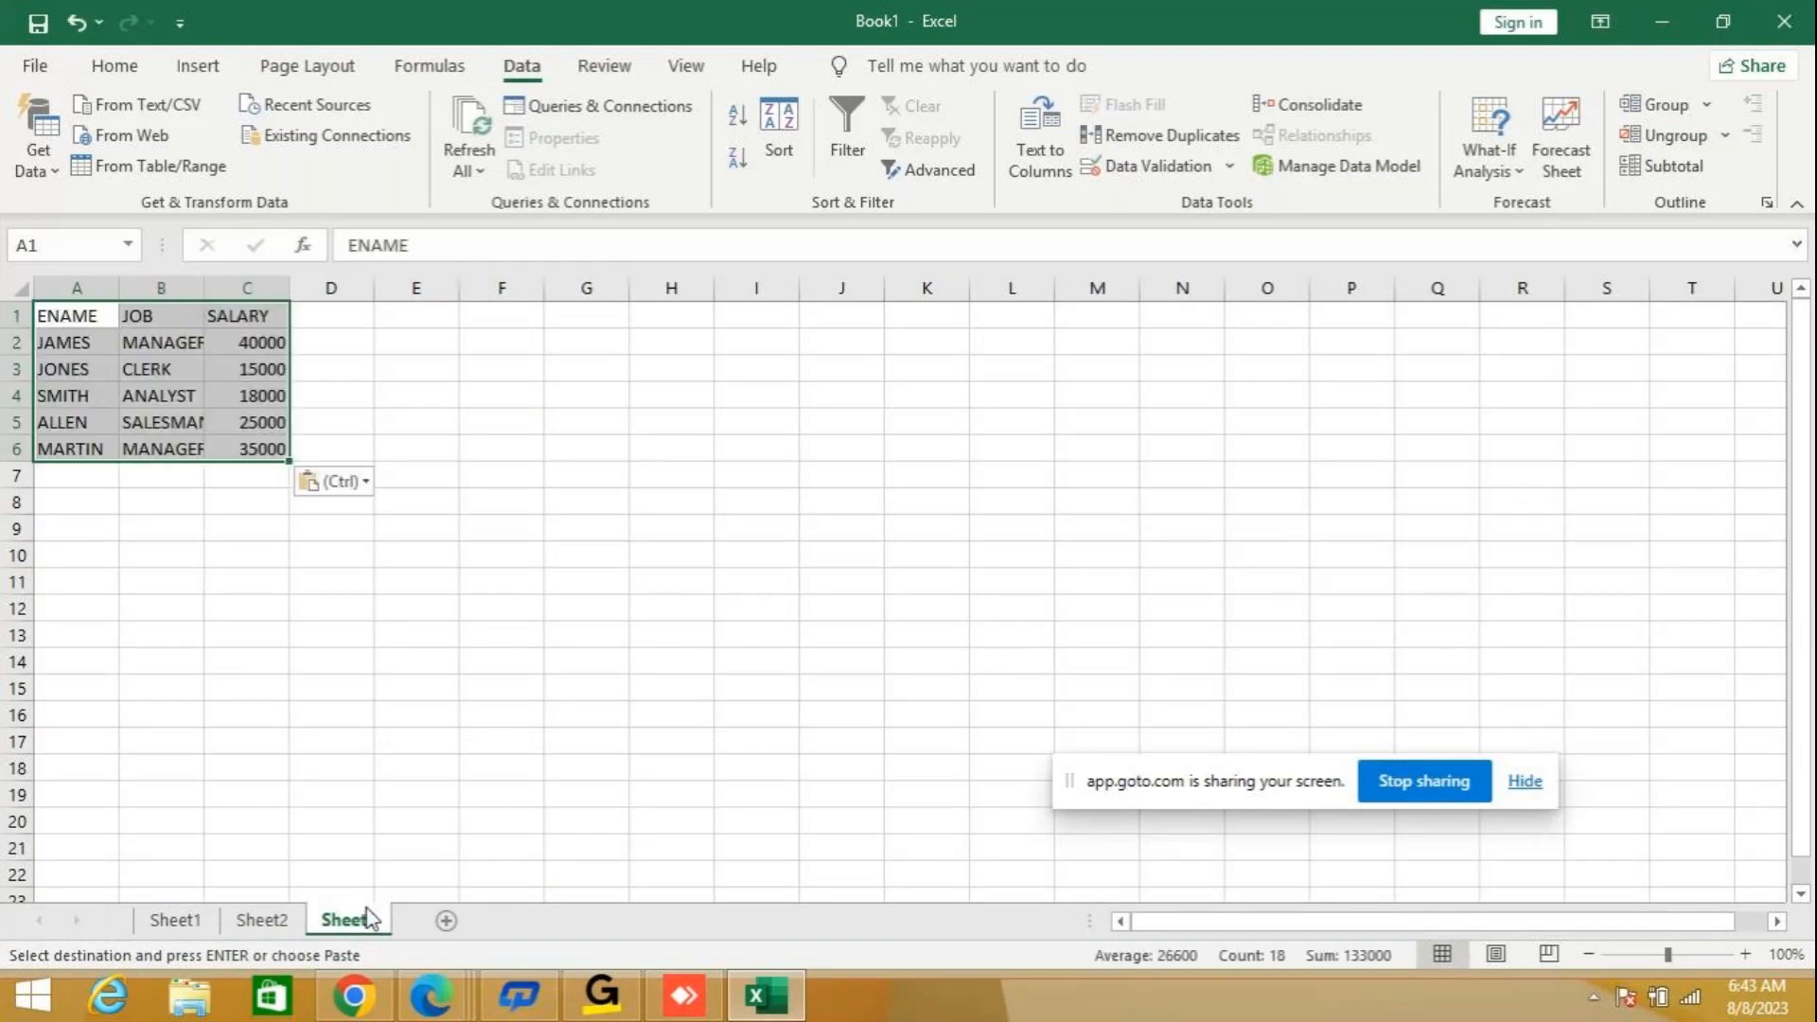
# Fit the JOB column to its contents and zoom the new sheet to 150%.
pyautogui.doubleClick(212, 288)
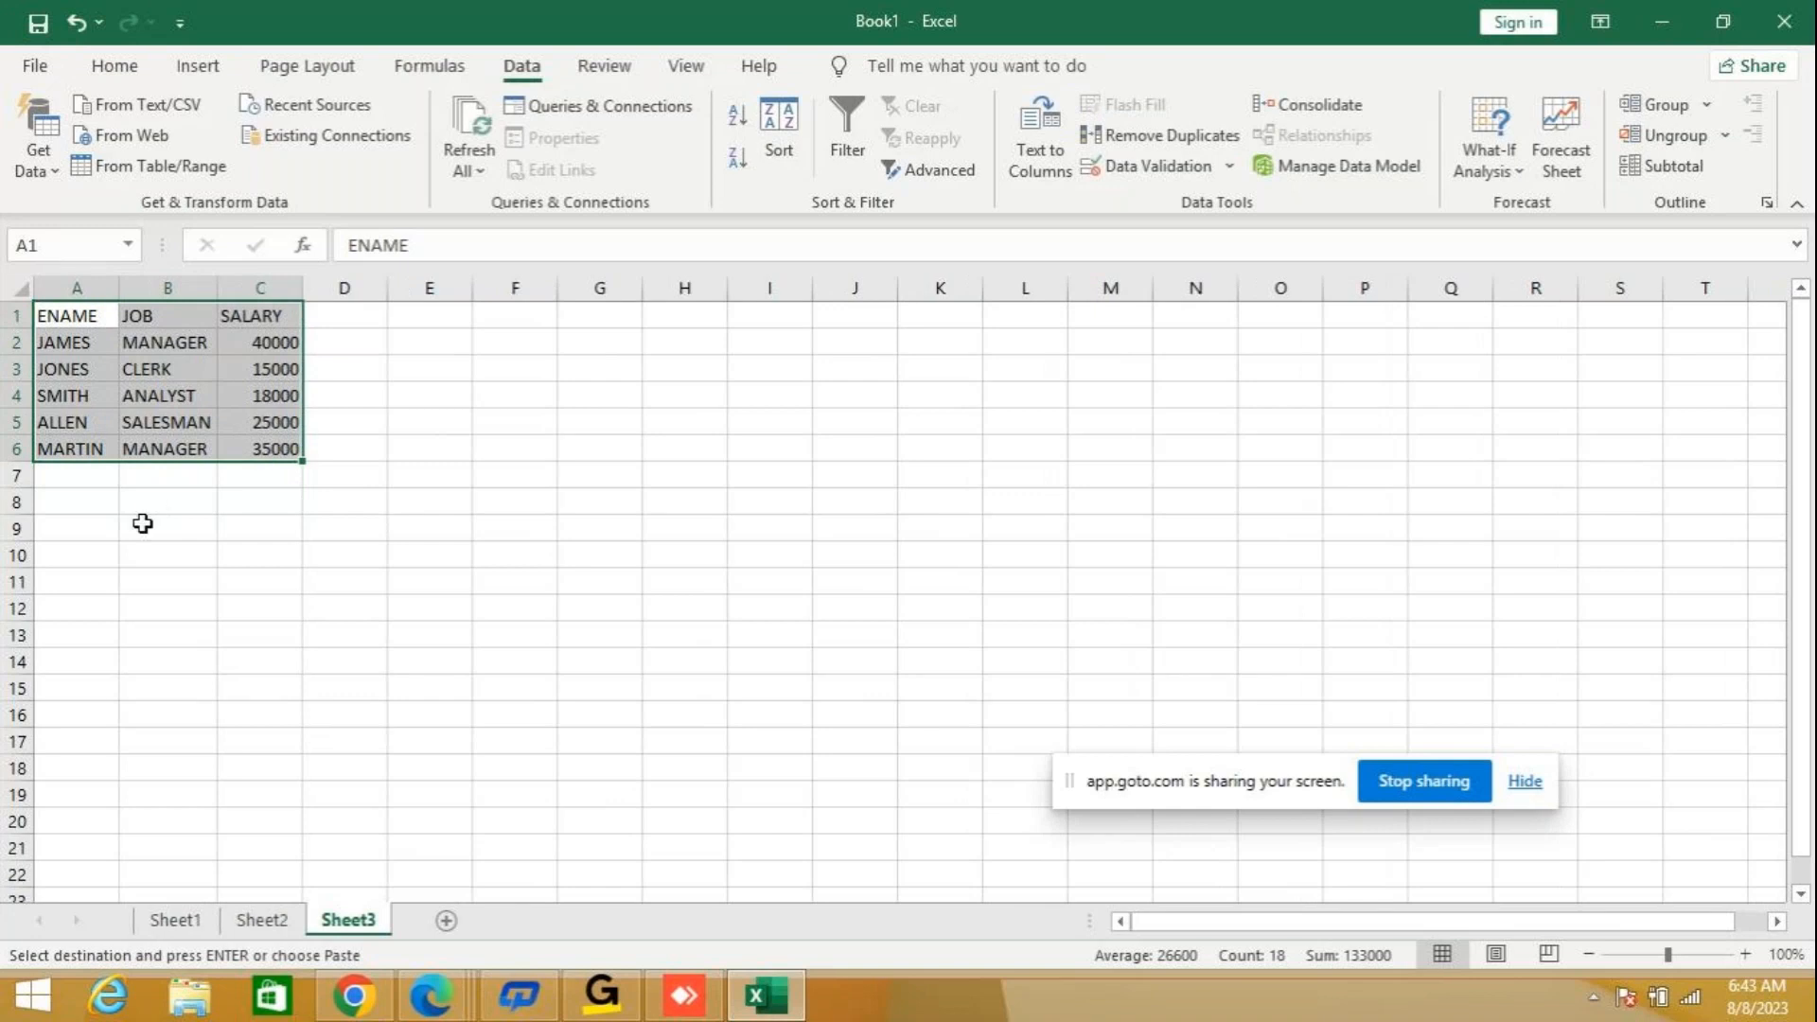
pyautogui.click(1741, 952)
pyautogui.click(1741, 952)
pyautogui.click(1741, 952)
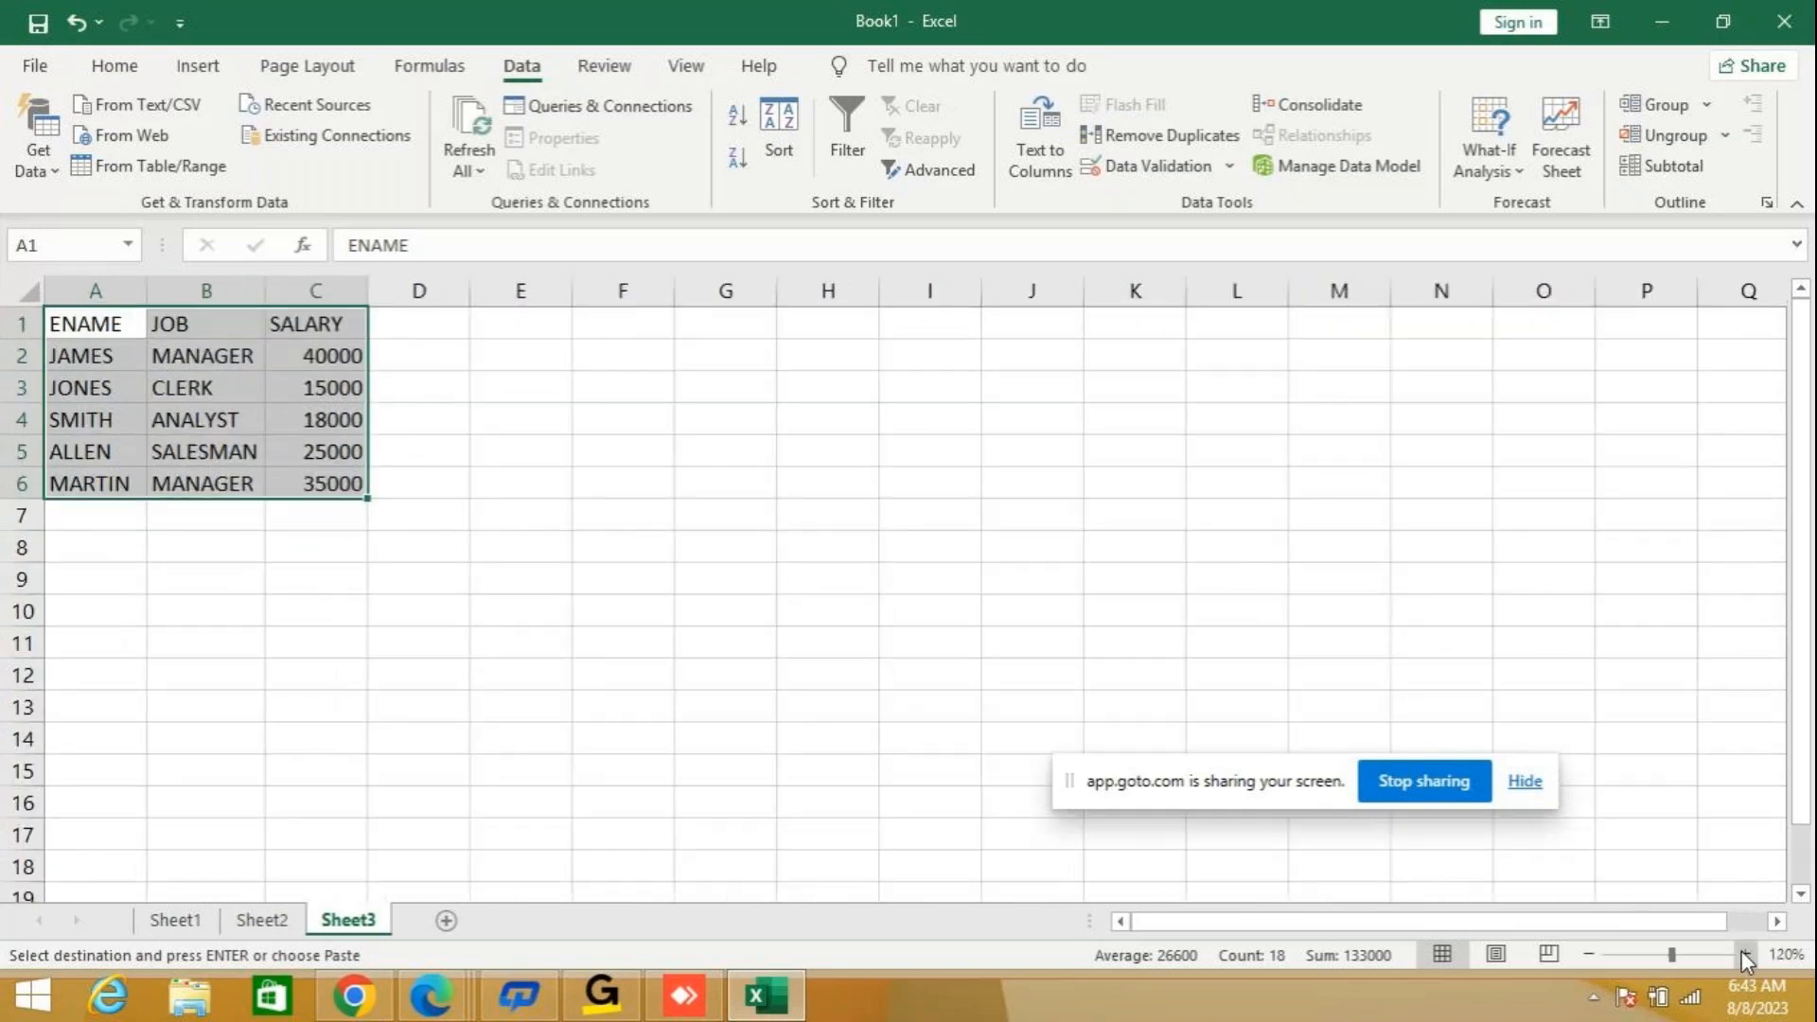
pyautogui.click(1741, 952)
pyautogui.click(1741, 952)
# Enter the filter criteria JOB in A8 and MANAGER in A9, and fit column A to its contents.
pyautogui.click(127, 613)
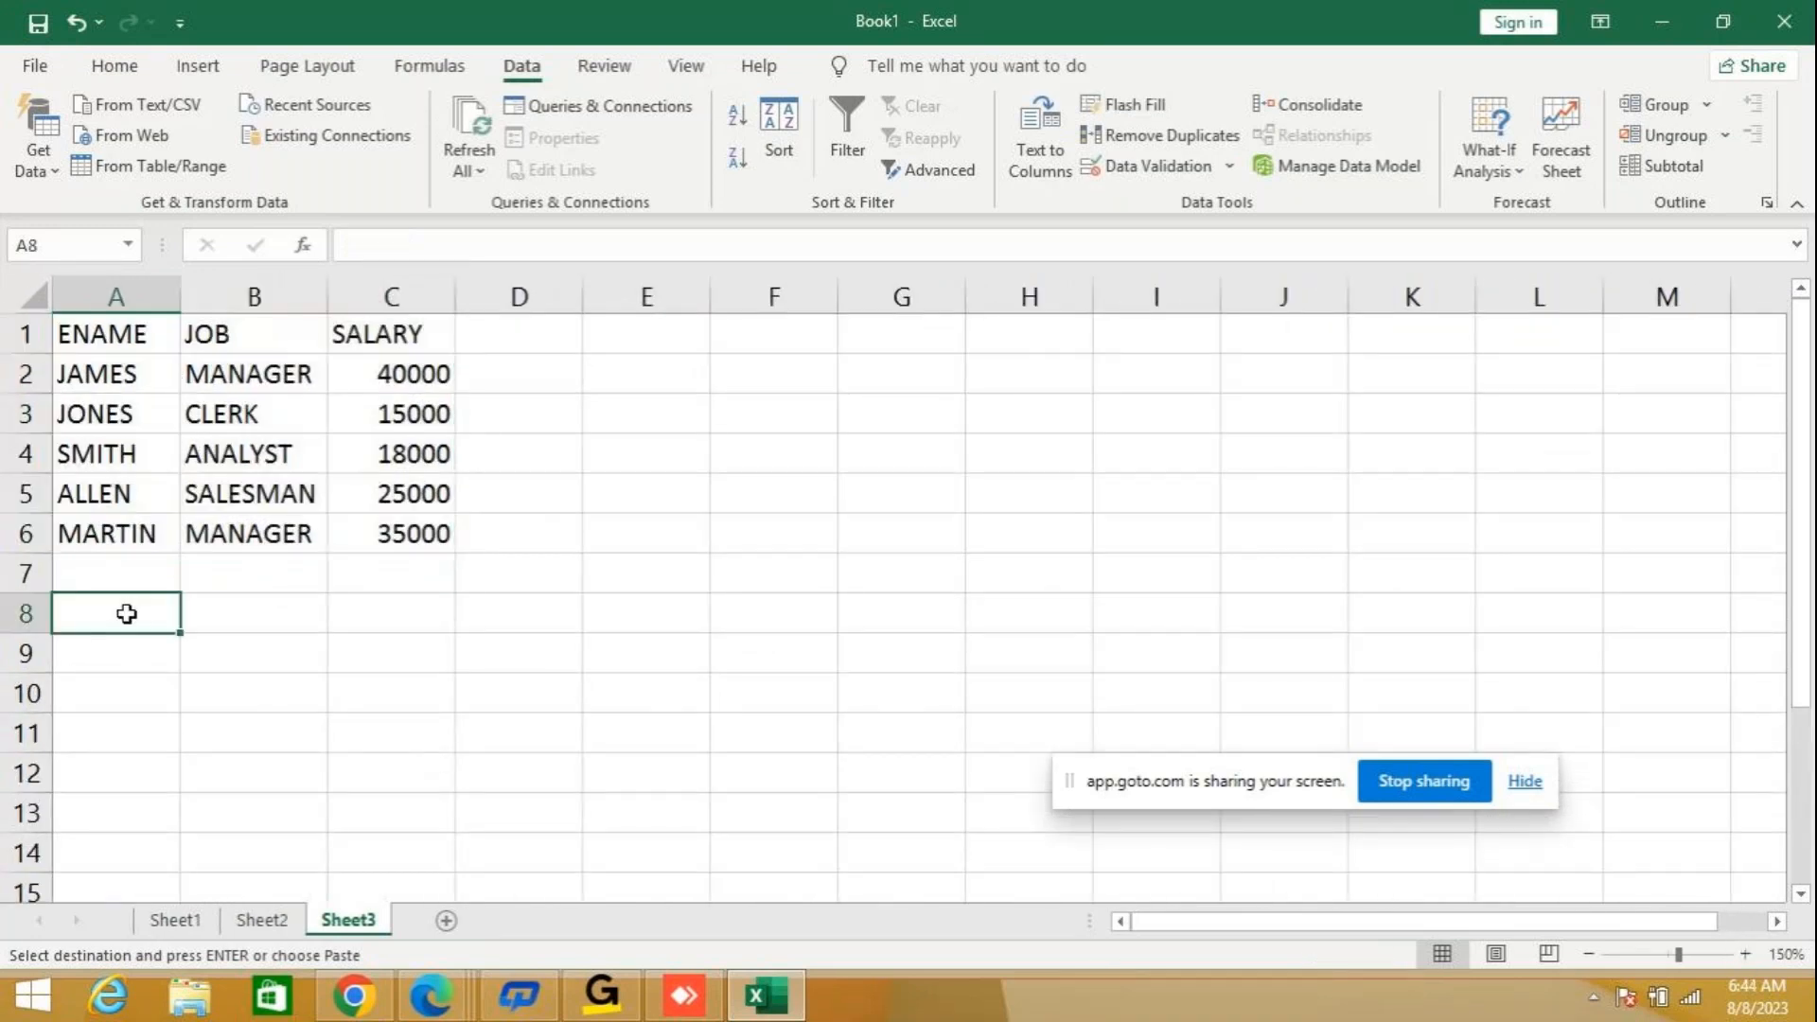
pyautogui.write('JOB')
pyautogui.press('Return')
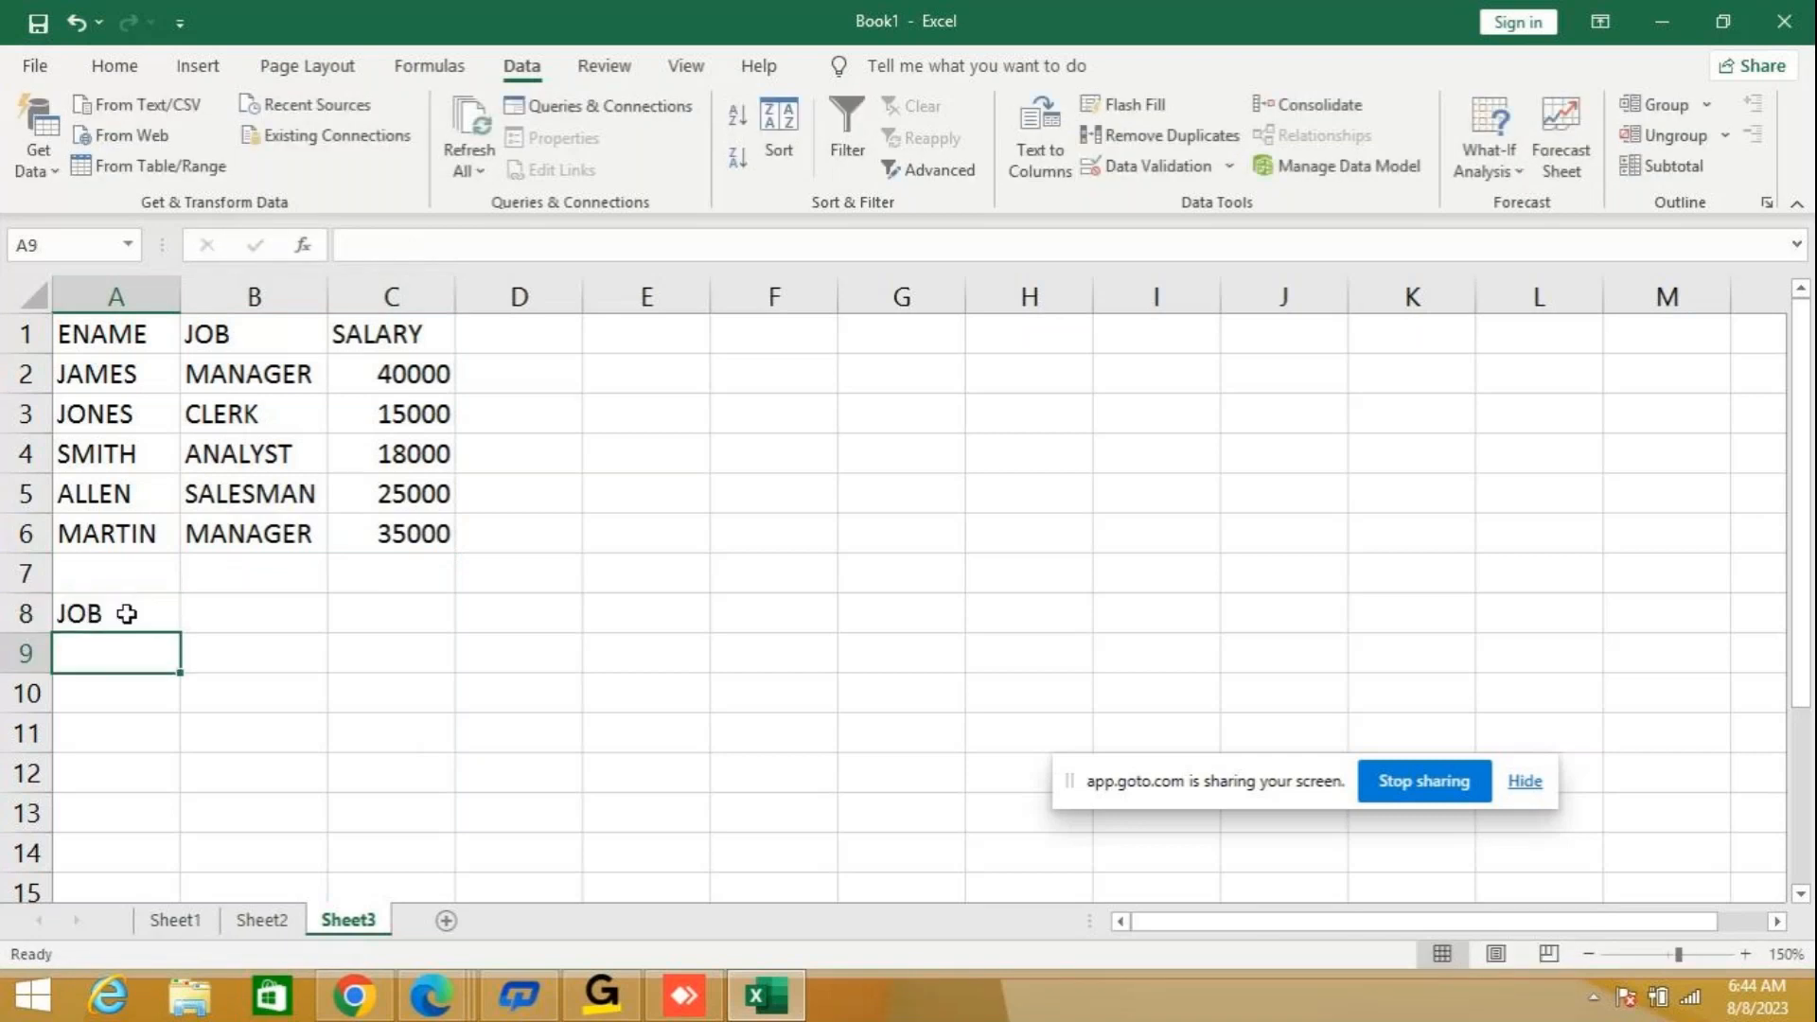
pyautogui.write('MANAGER')
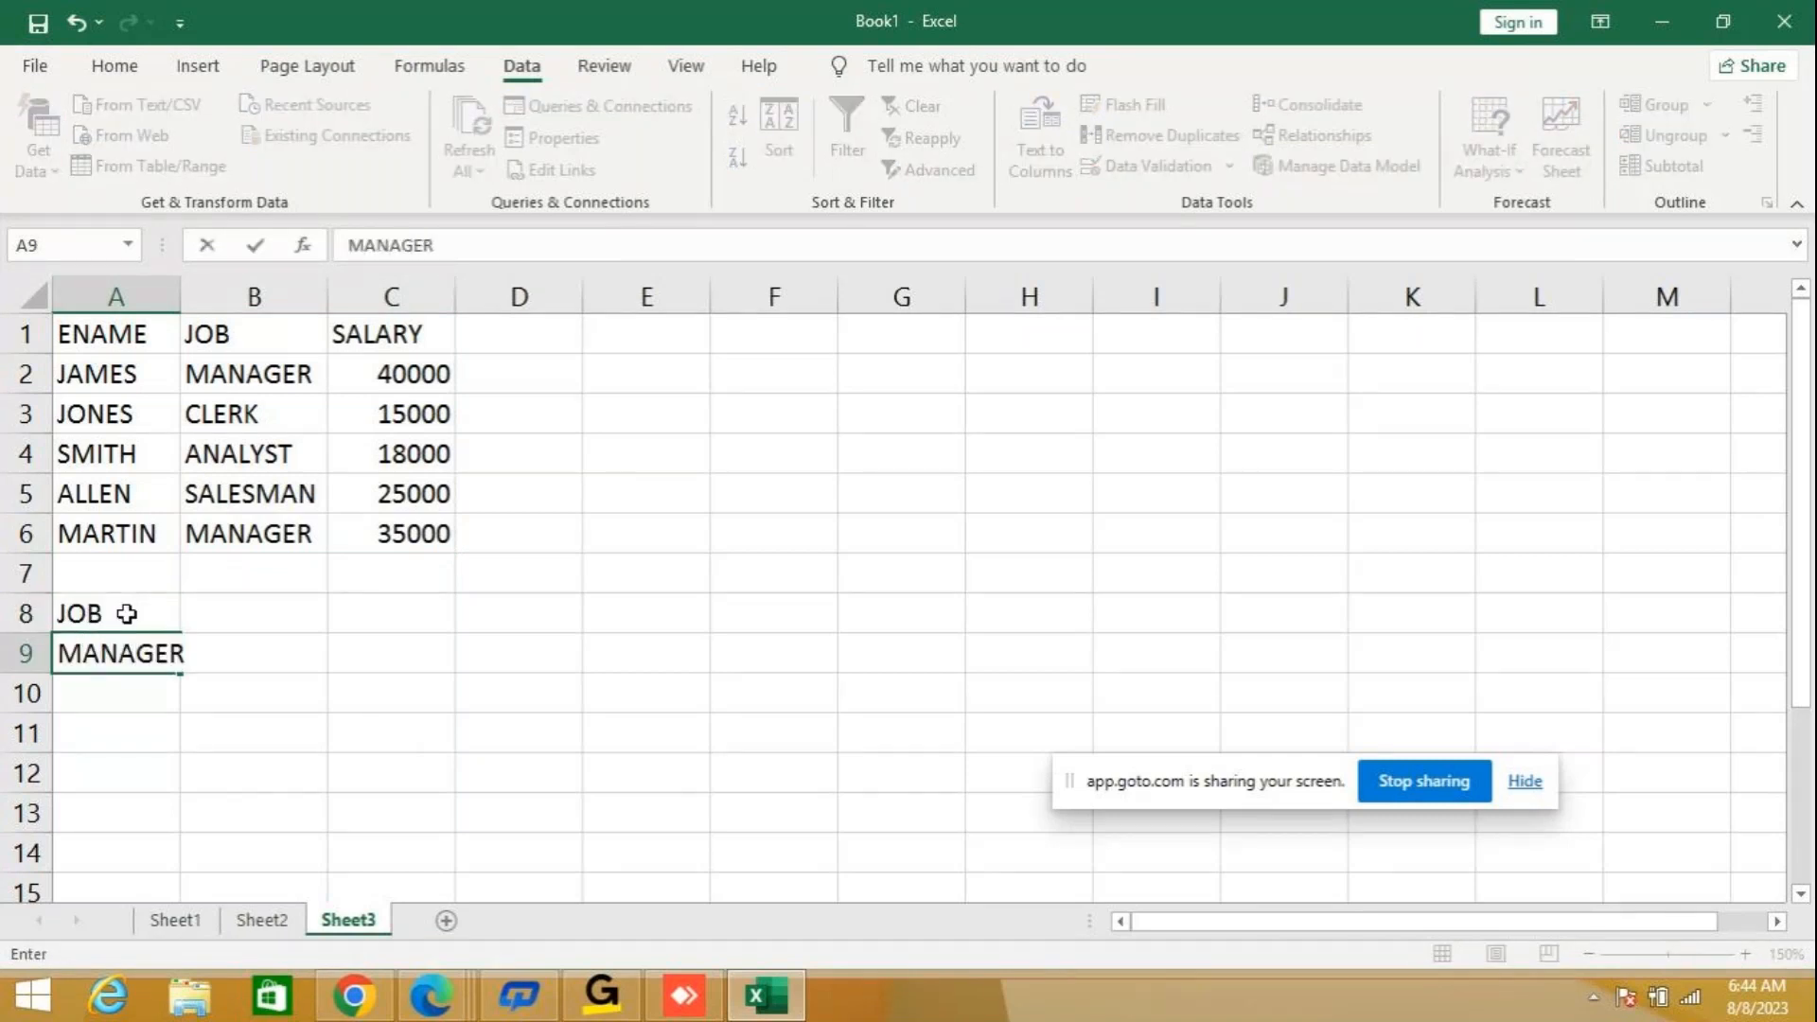
pyautogui.press('Return')
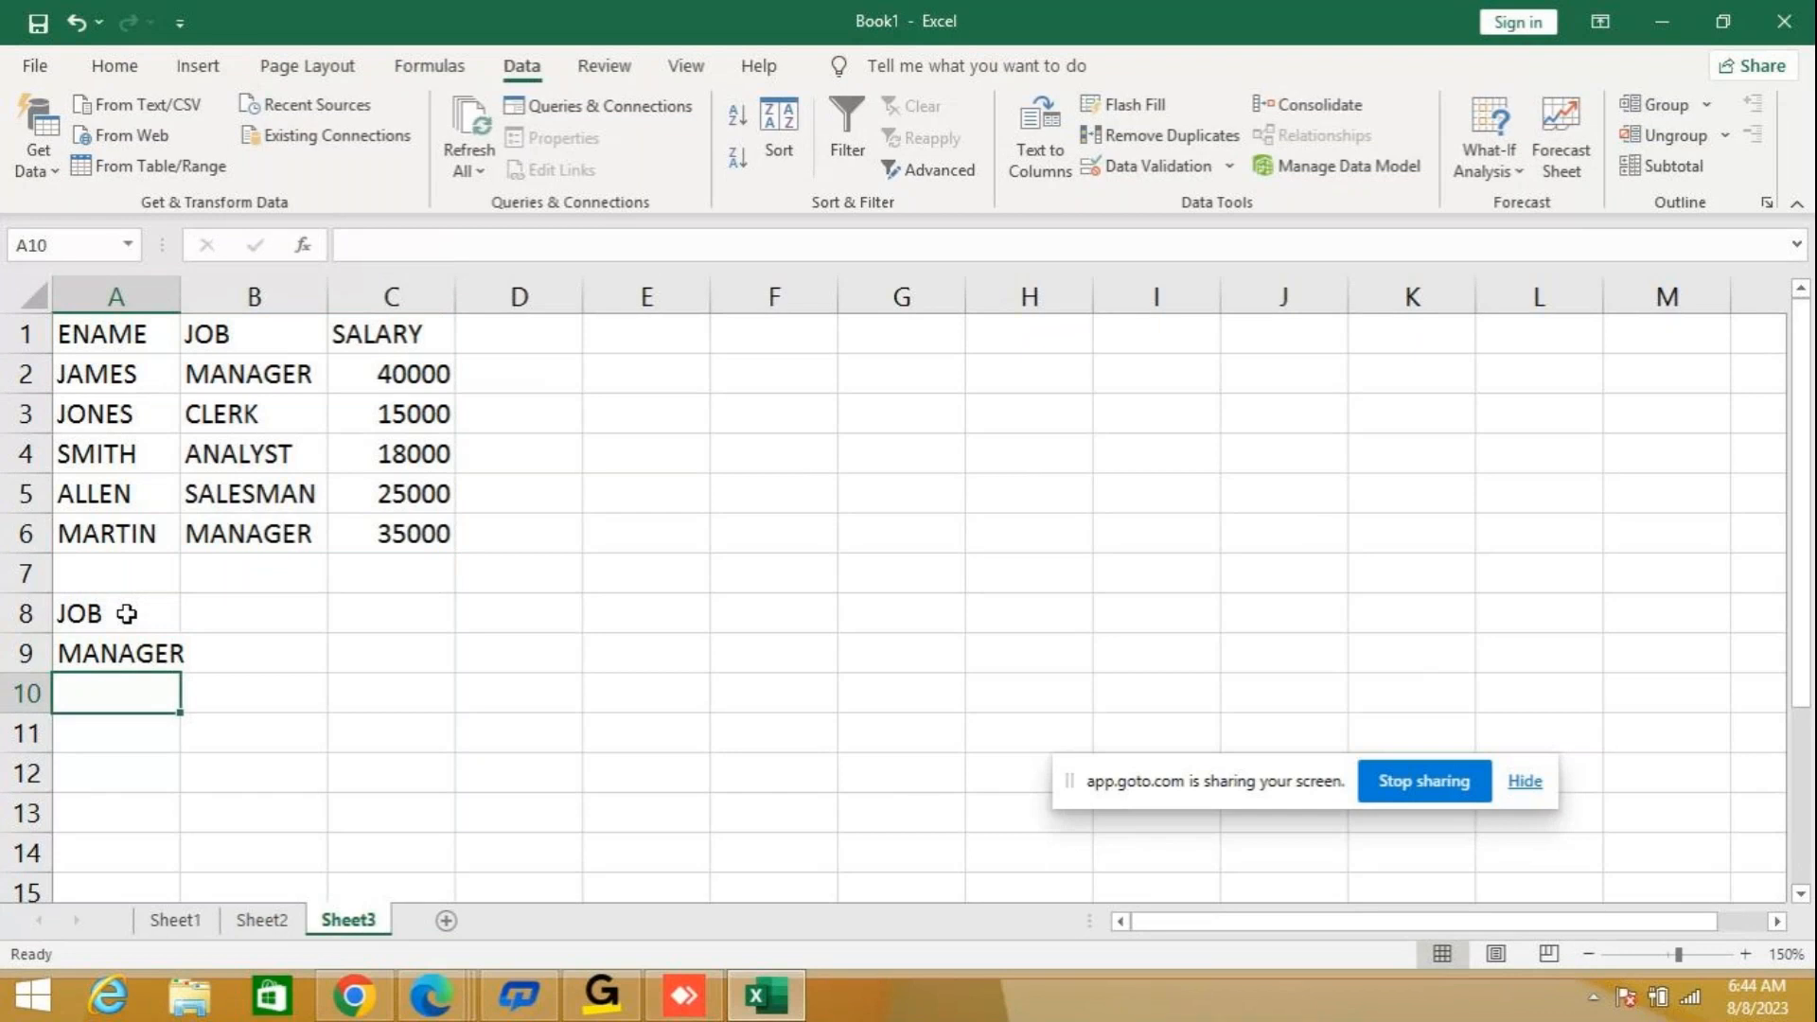
pyautogui.doubleClick(172, 278)
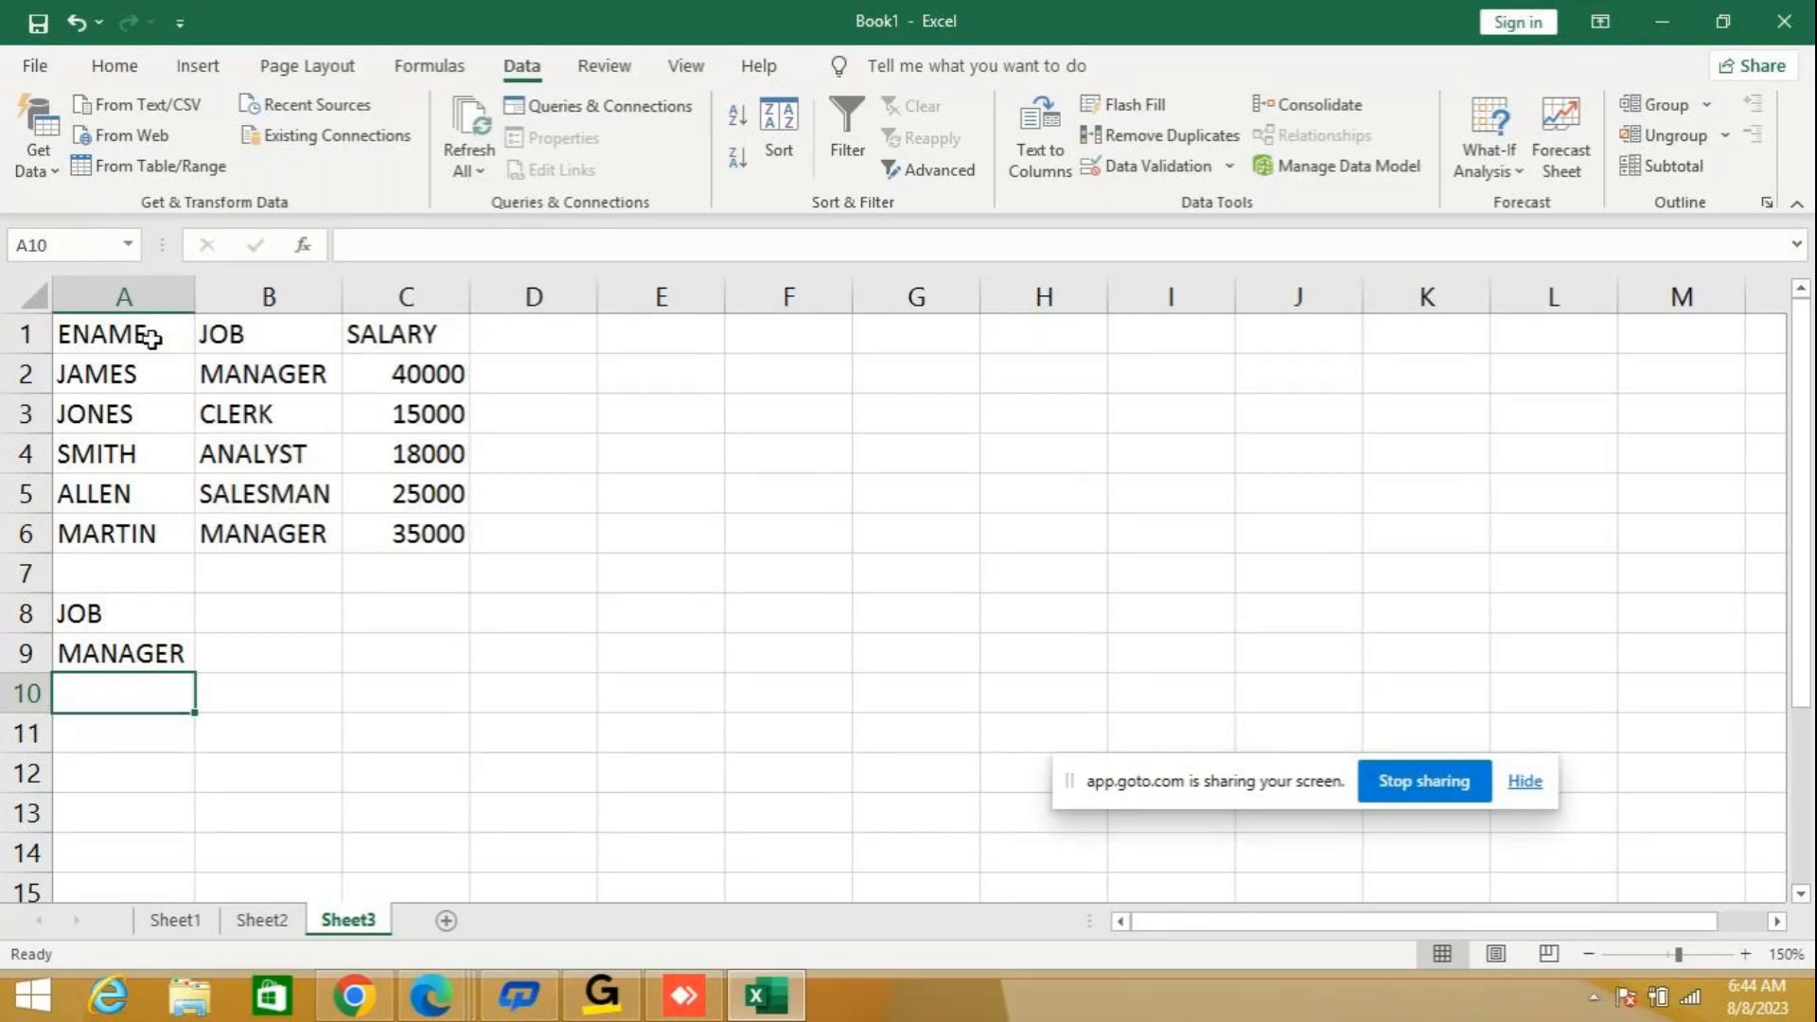
# Filter A1:C6 by the job criteria in A8:A9 with an Advanced Filter that copies the matching rows to A10.
pyautogui.click(147, 334)
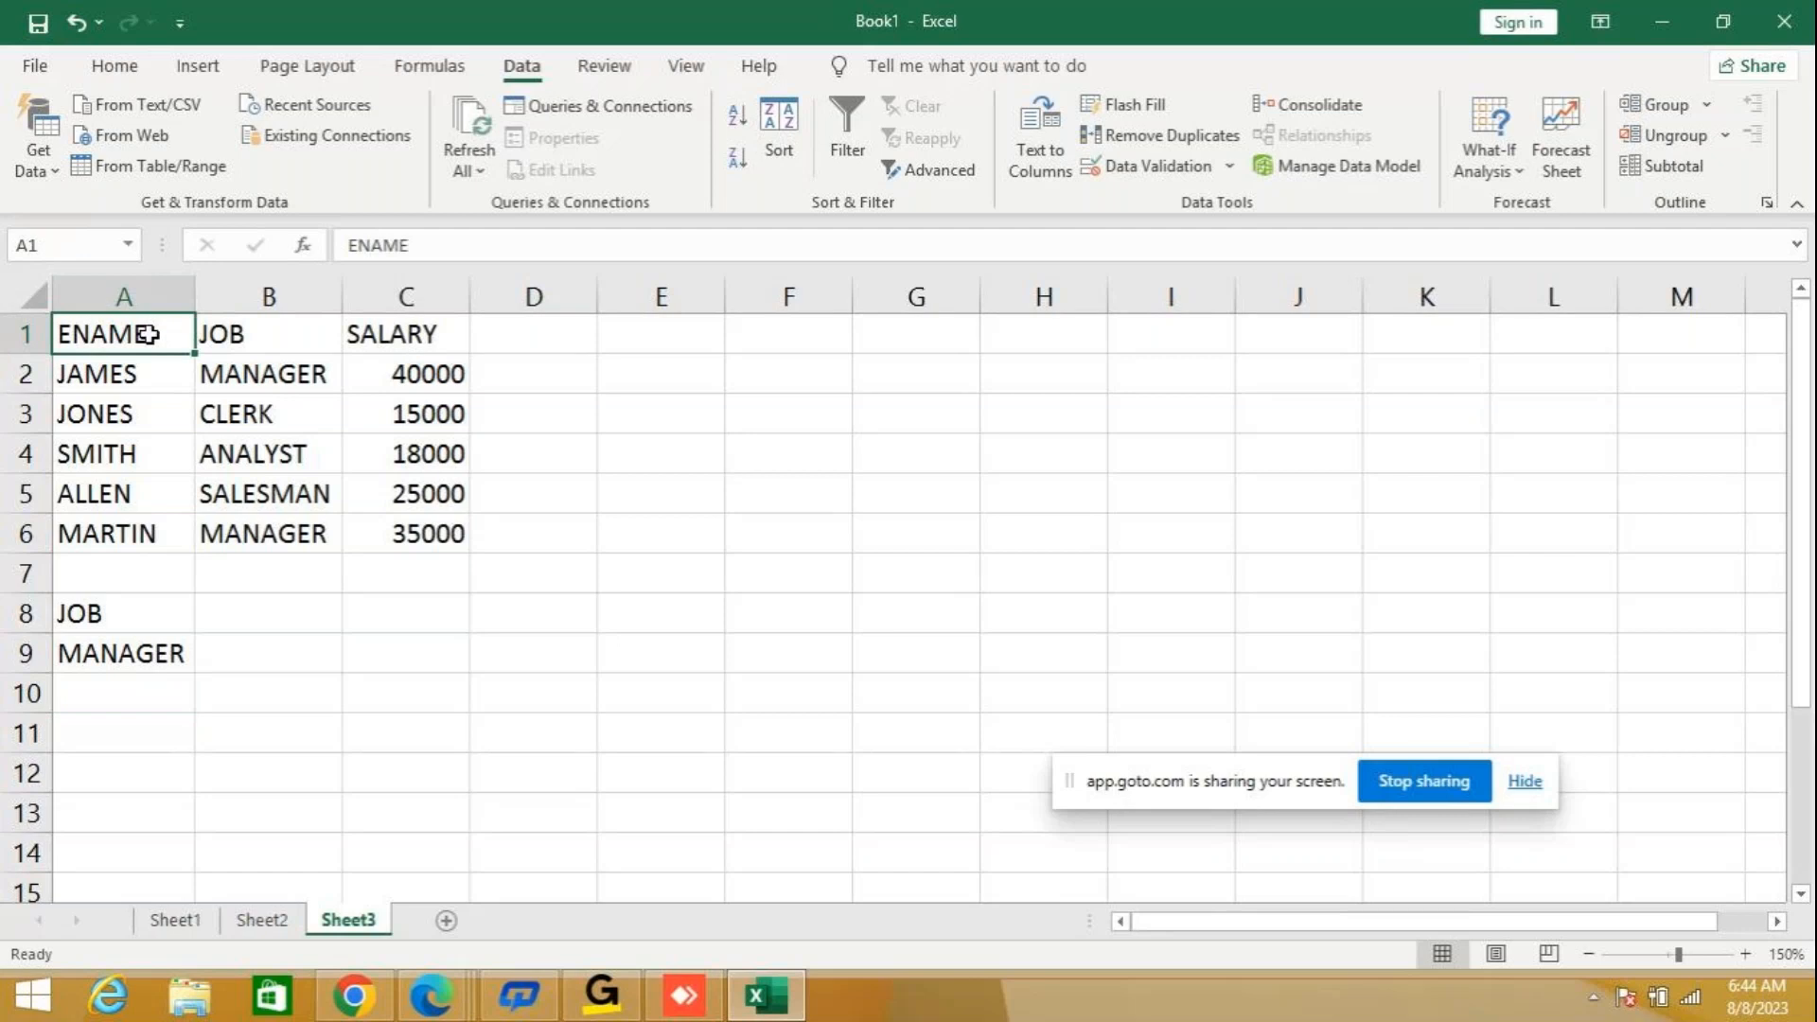
pyautogui.moveTo(146, 334); pyautogui.dragTo(400, 509)
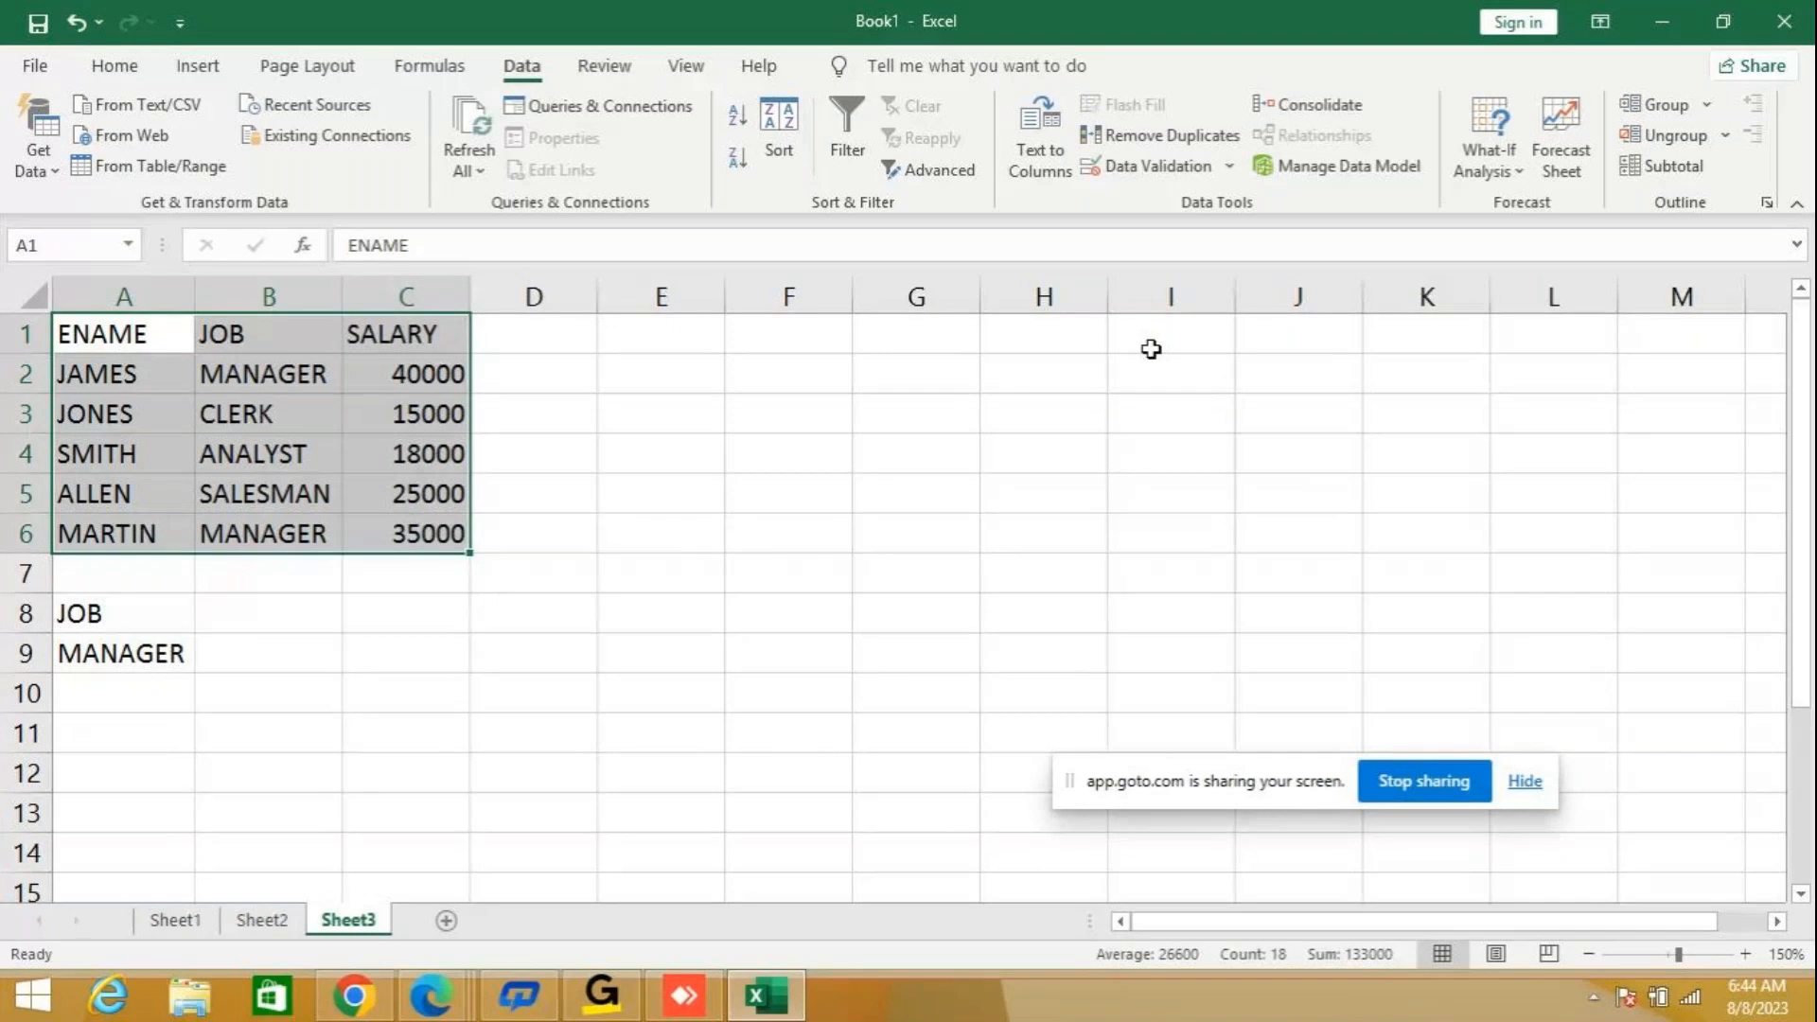
pyautogui.click(937, 170)
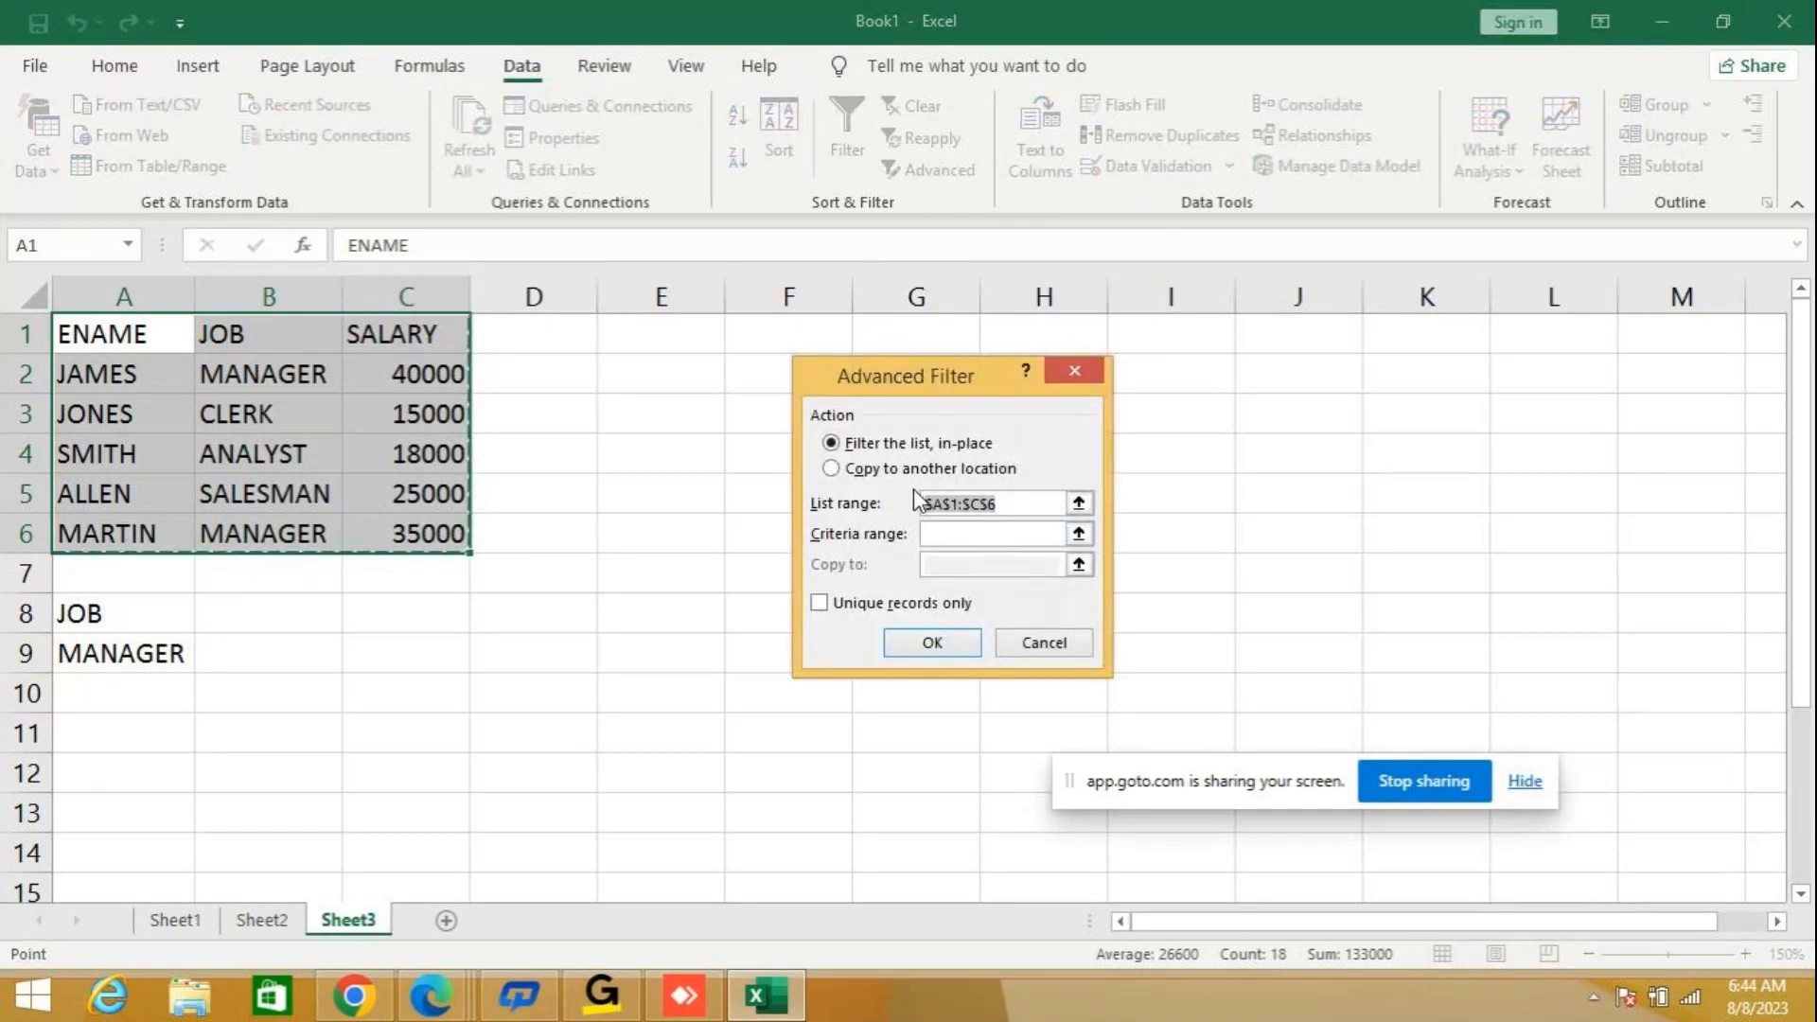
pyautogui.click(851, 471)
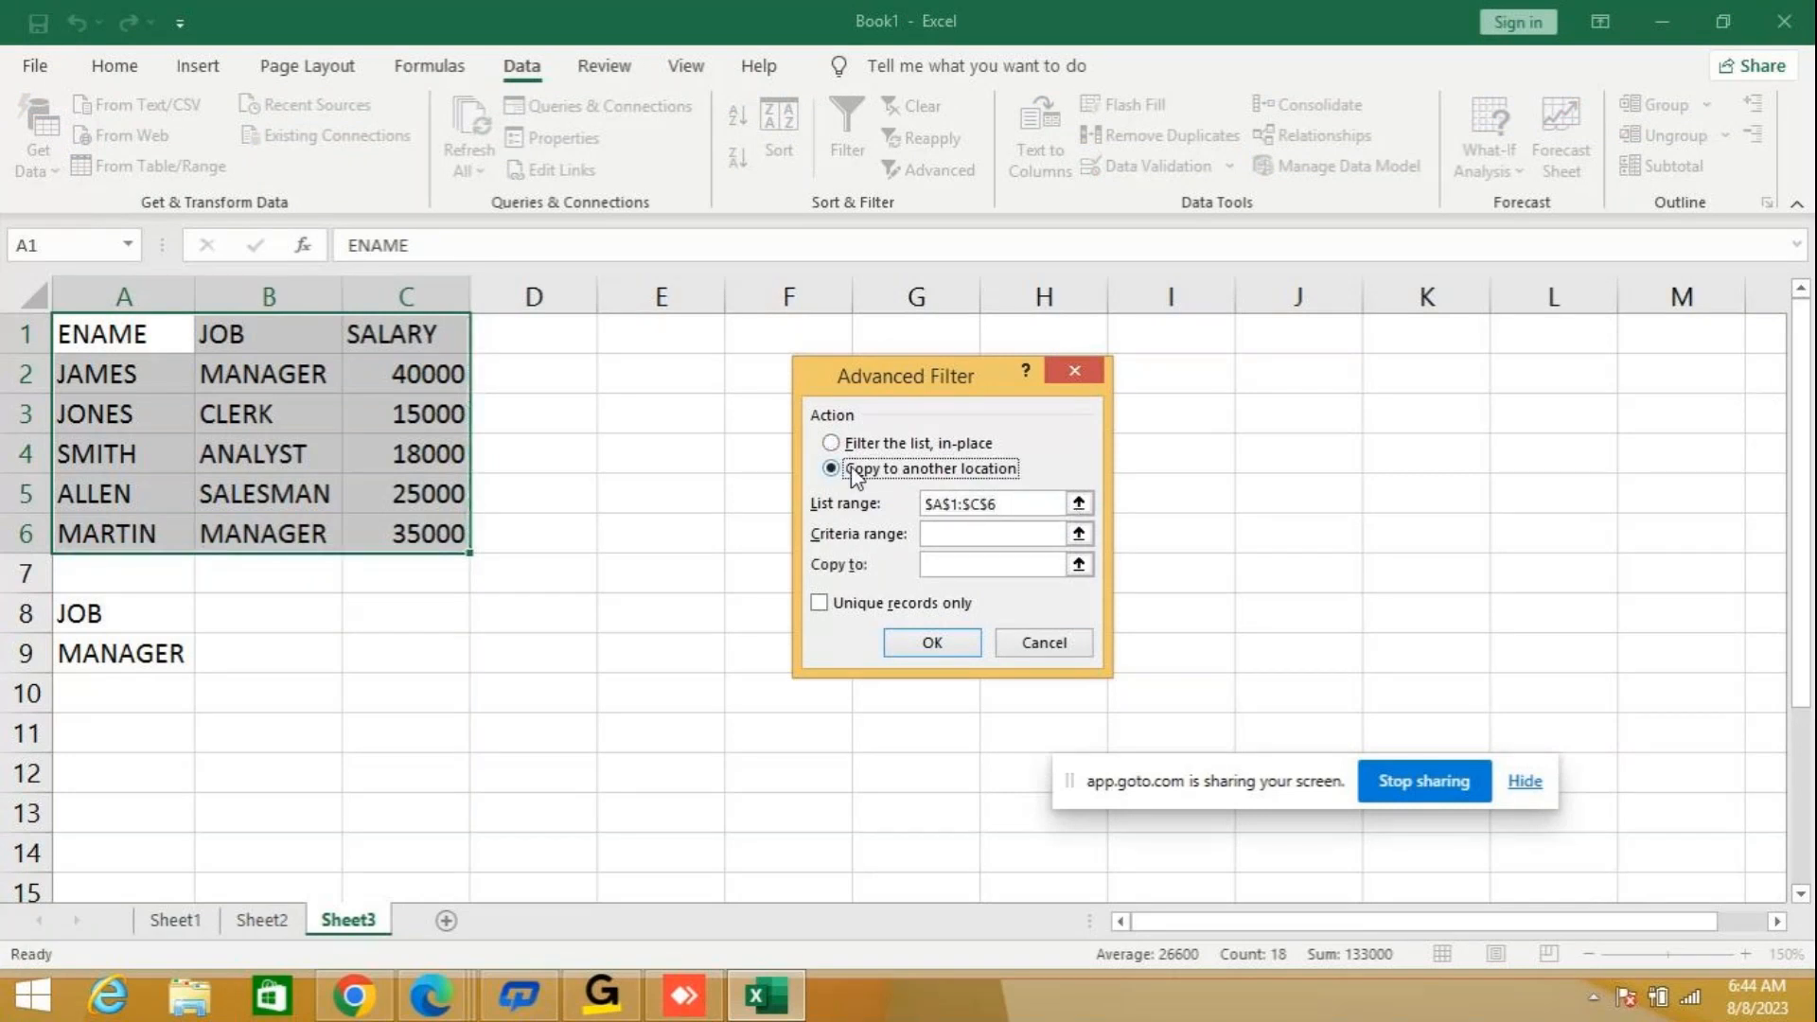
pyautogui.click(943, 536)
pyautogui.write('A8:A9')
pyautogui.click(965, 564)
pyautogui.write('A10')
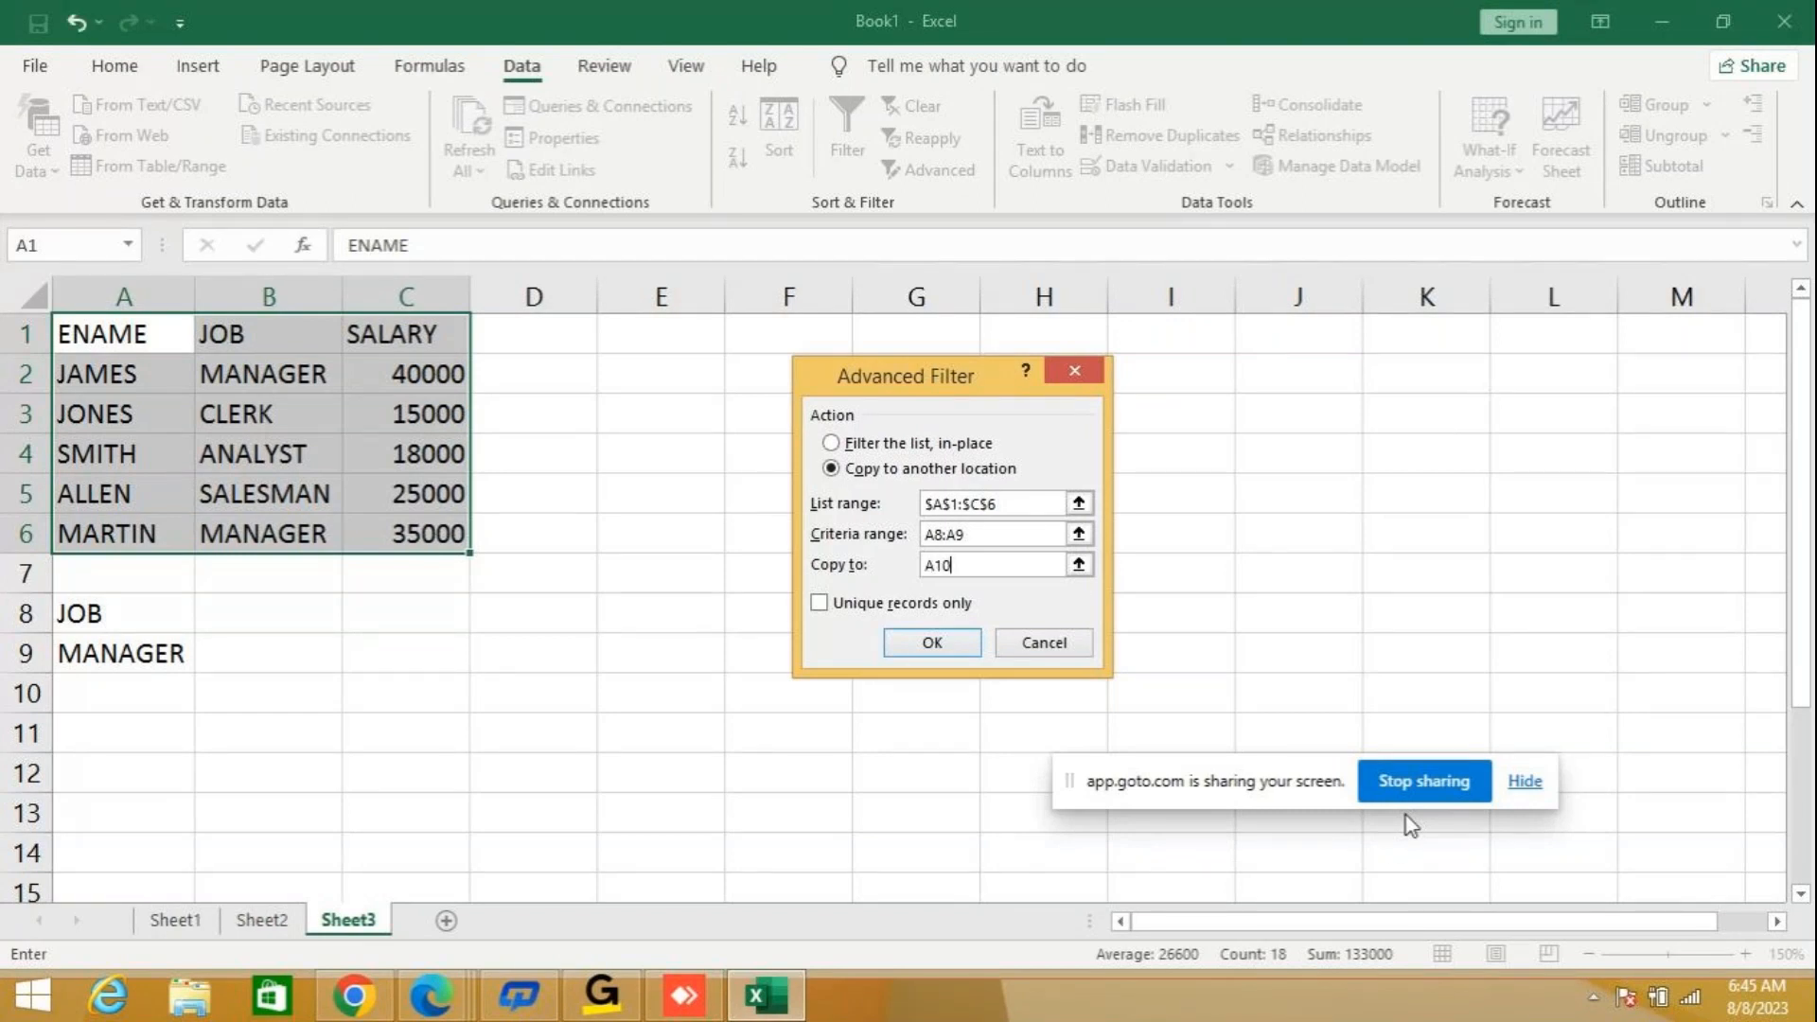
pyautogui.click(944, 645)
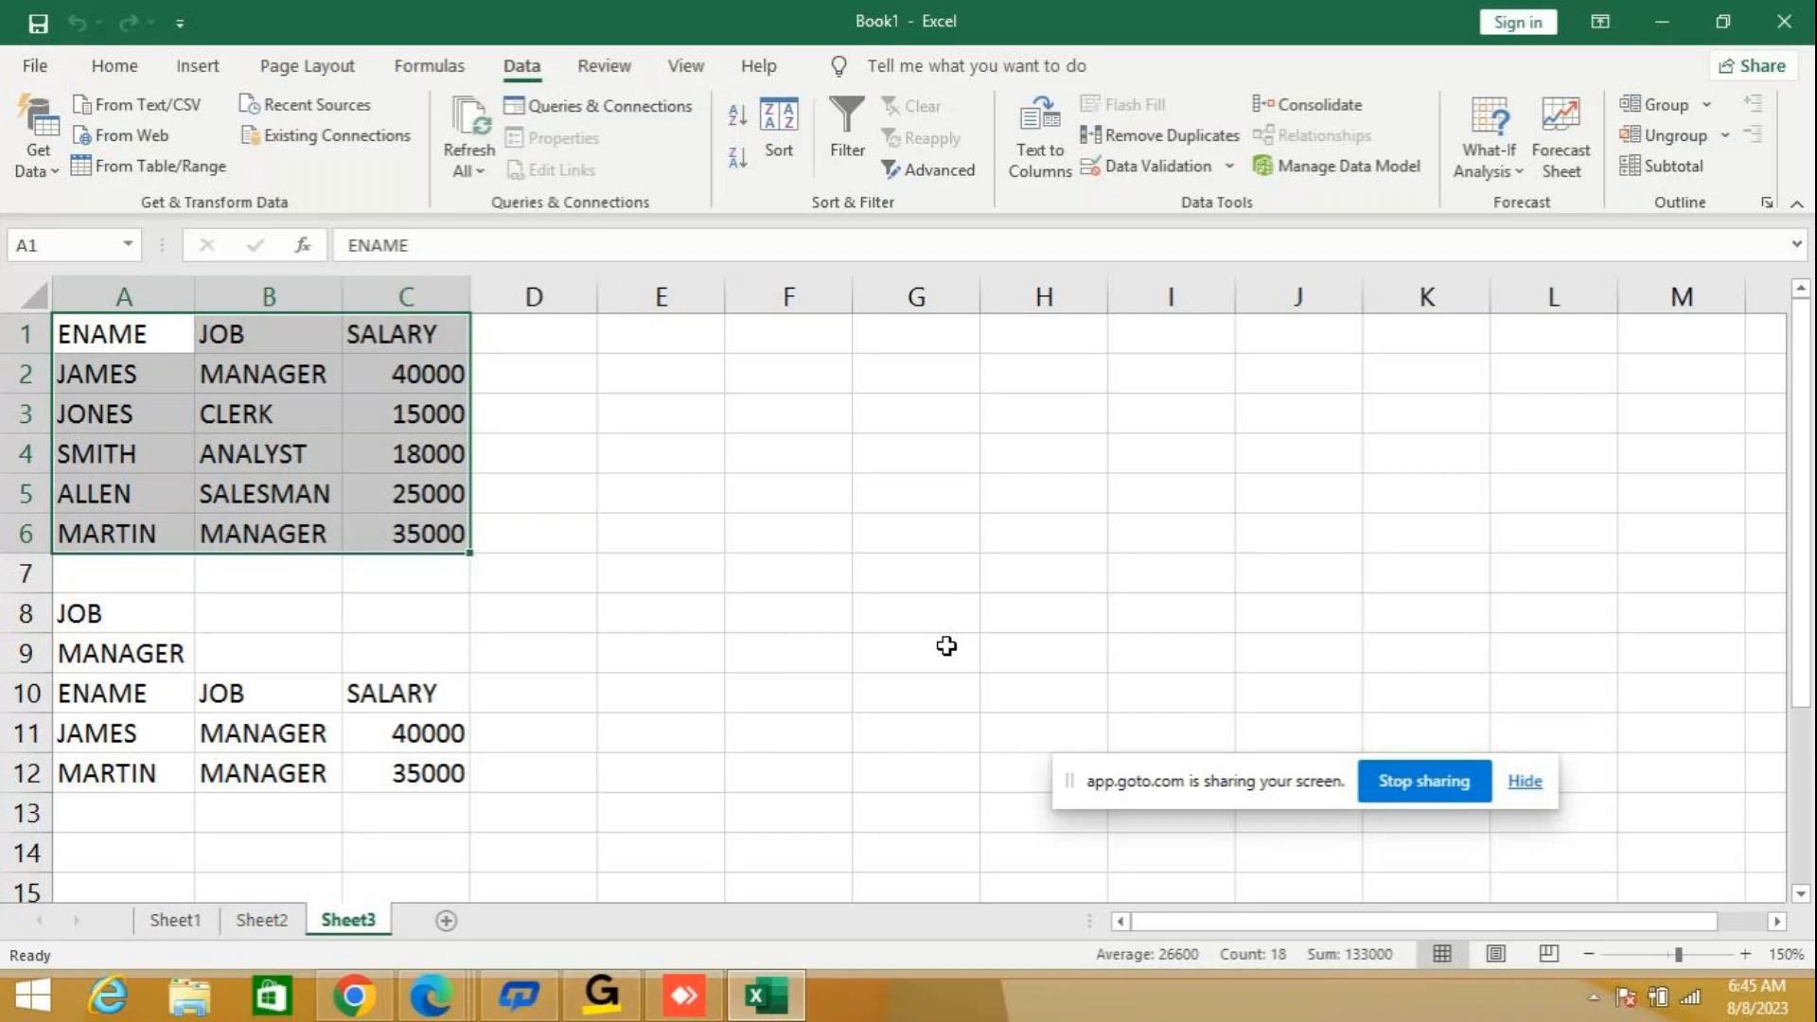
# Copy the table A1:C6 and paste it at A1 of a newly added worksheet.
pyautogui.hotkey('ctrl', 'c')
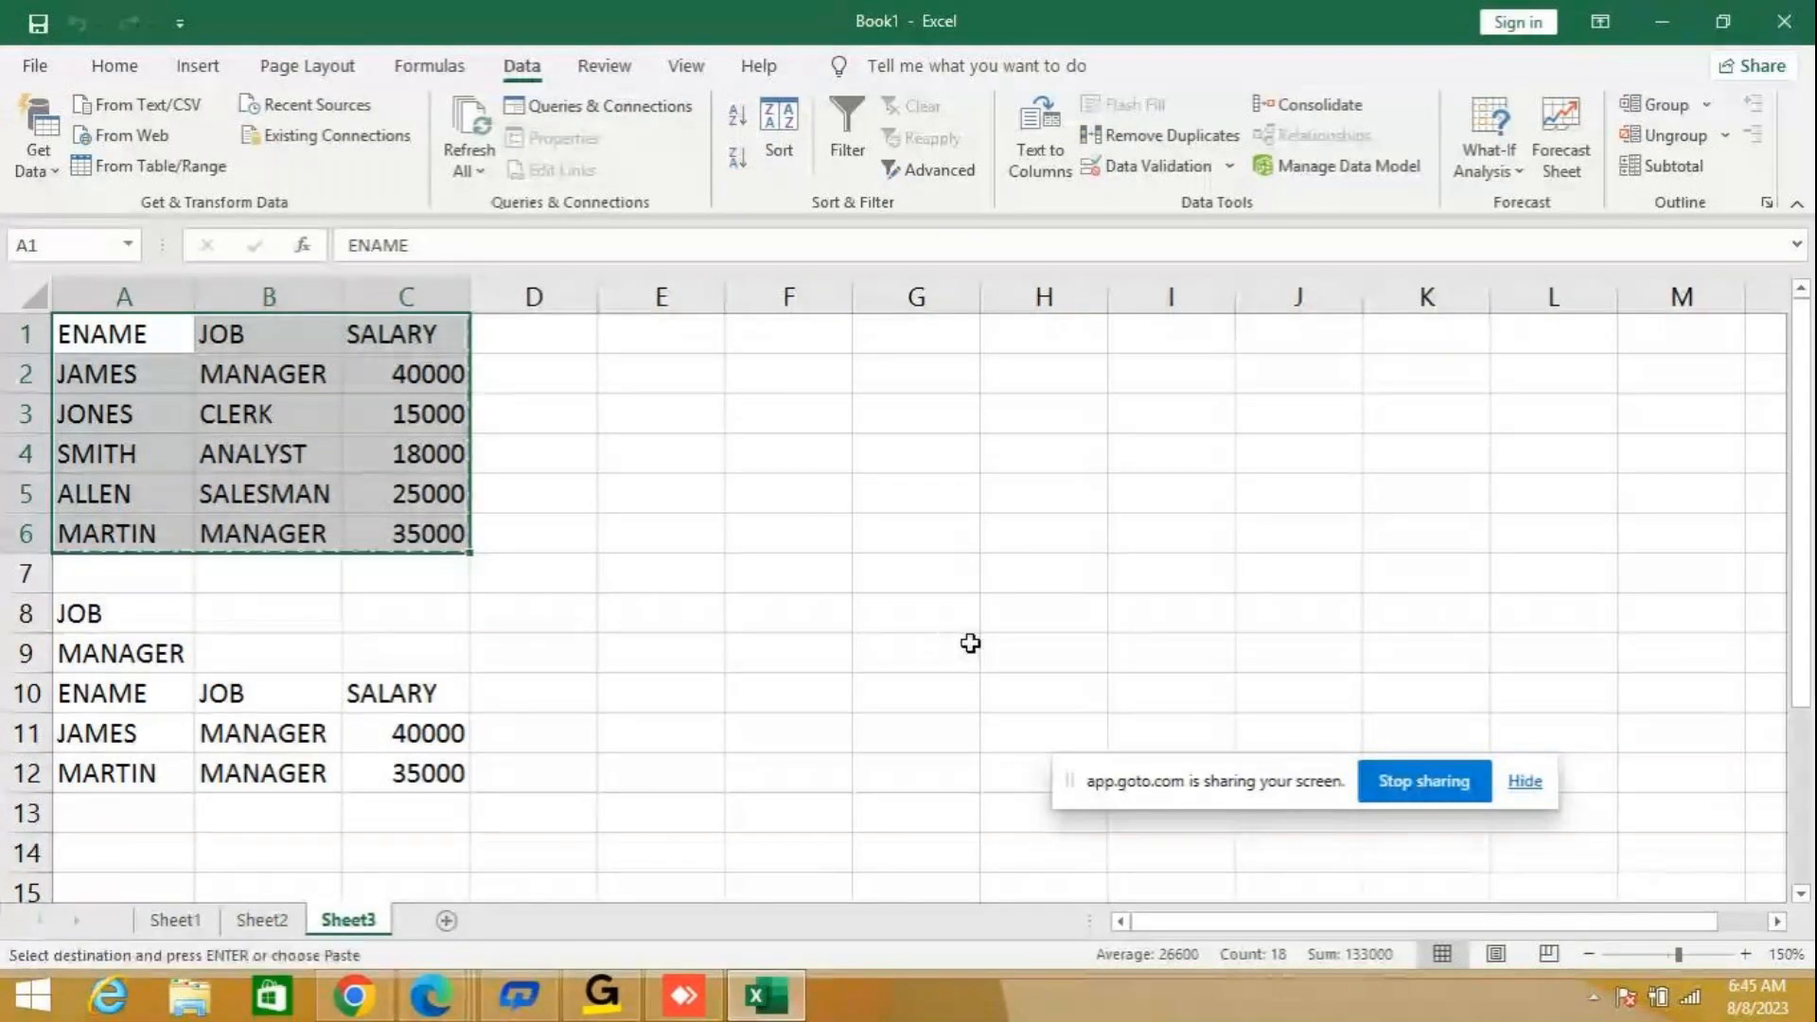
pyautogui.click(446, 921)
pyautogui.hotkey('ctrl', 'v')
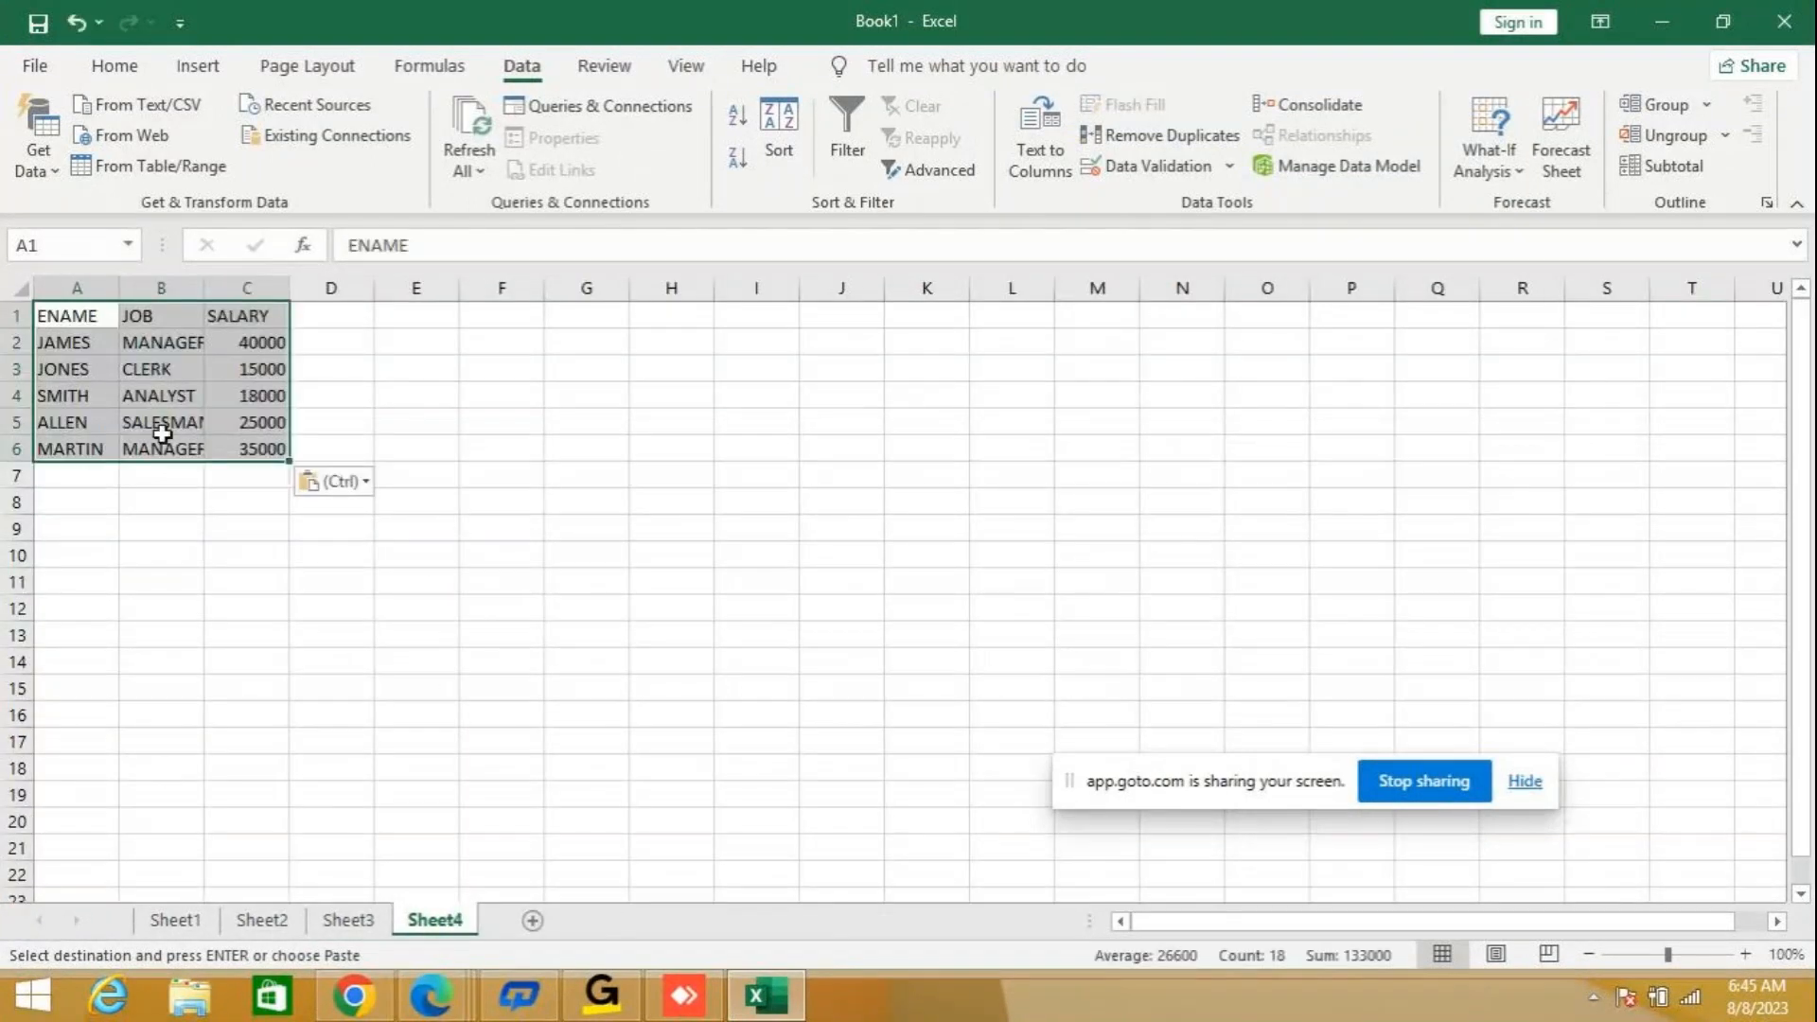
# Fit the JOB column's width to its contents and set the sheet's zoom to 150%.
pyautogui.doubleClick(206, 284)
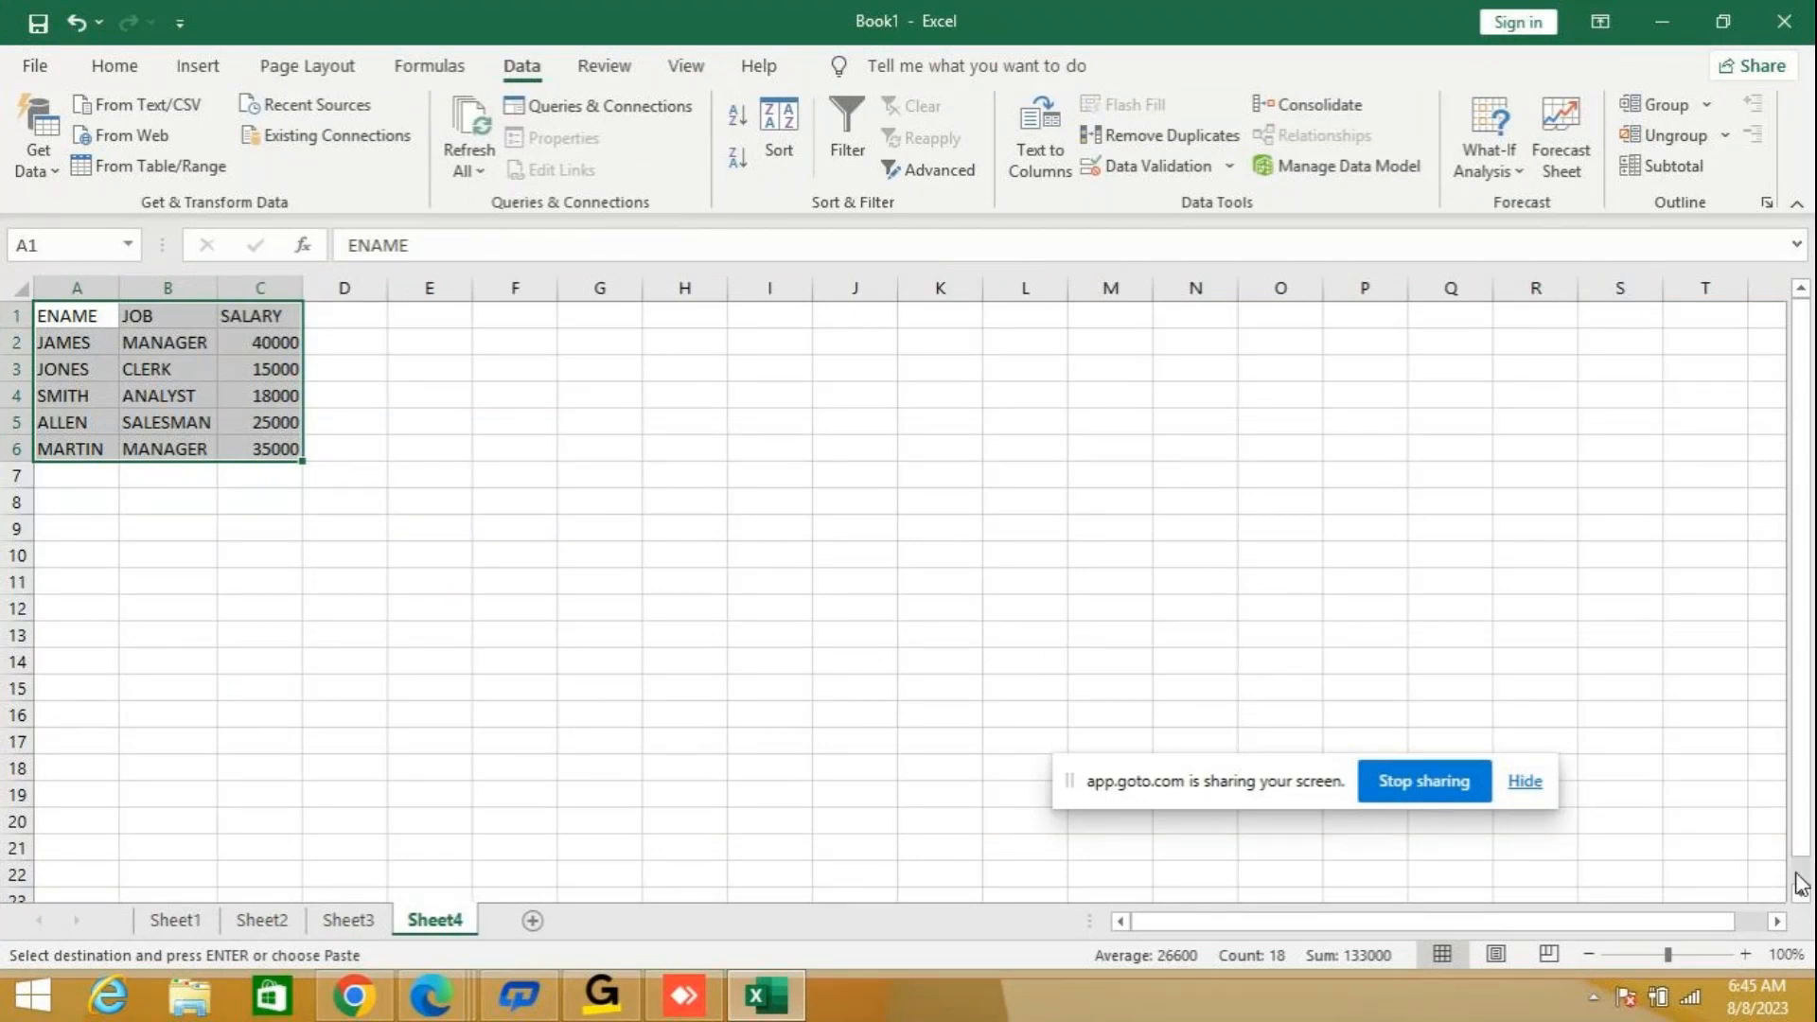
pyautogui.click(1745, 952)
pyautogui.click(1745, 951)
pyautogui.click(1745, 952)
pyautogui.click(1745, 951)
pyautogui.click(1745, 952)
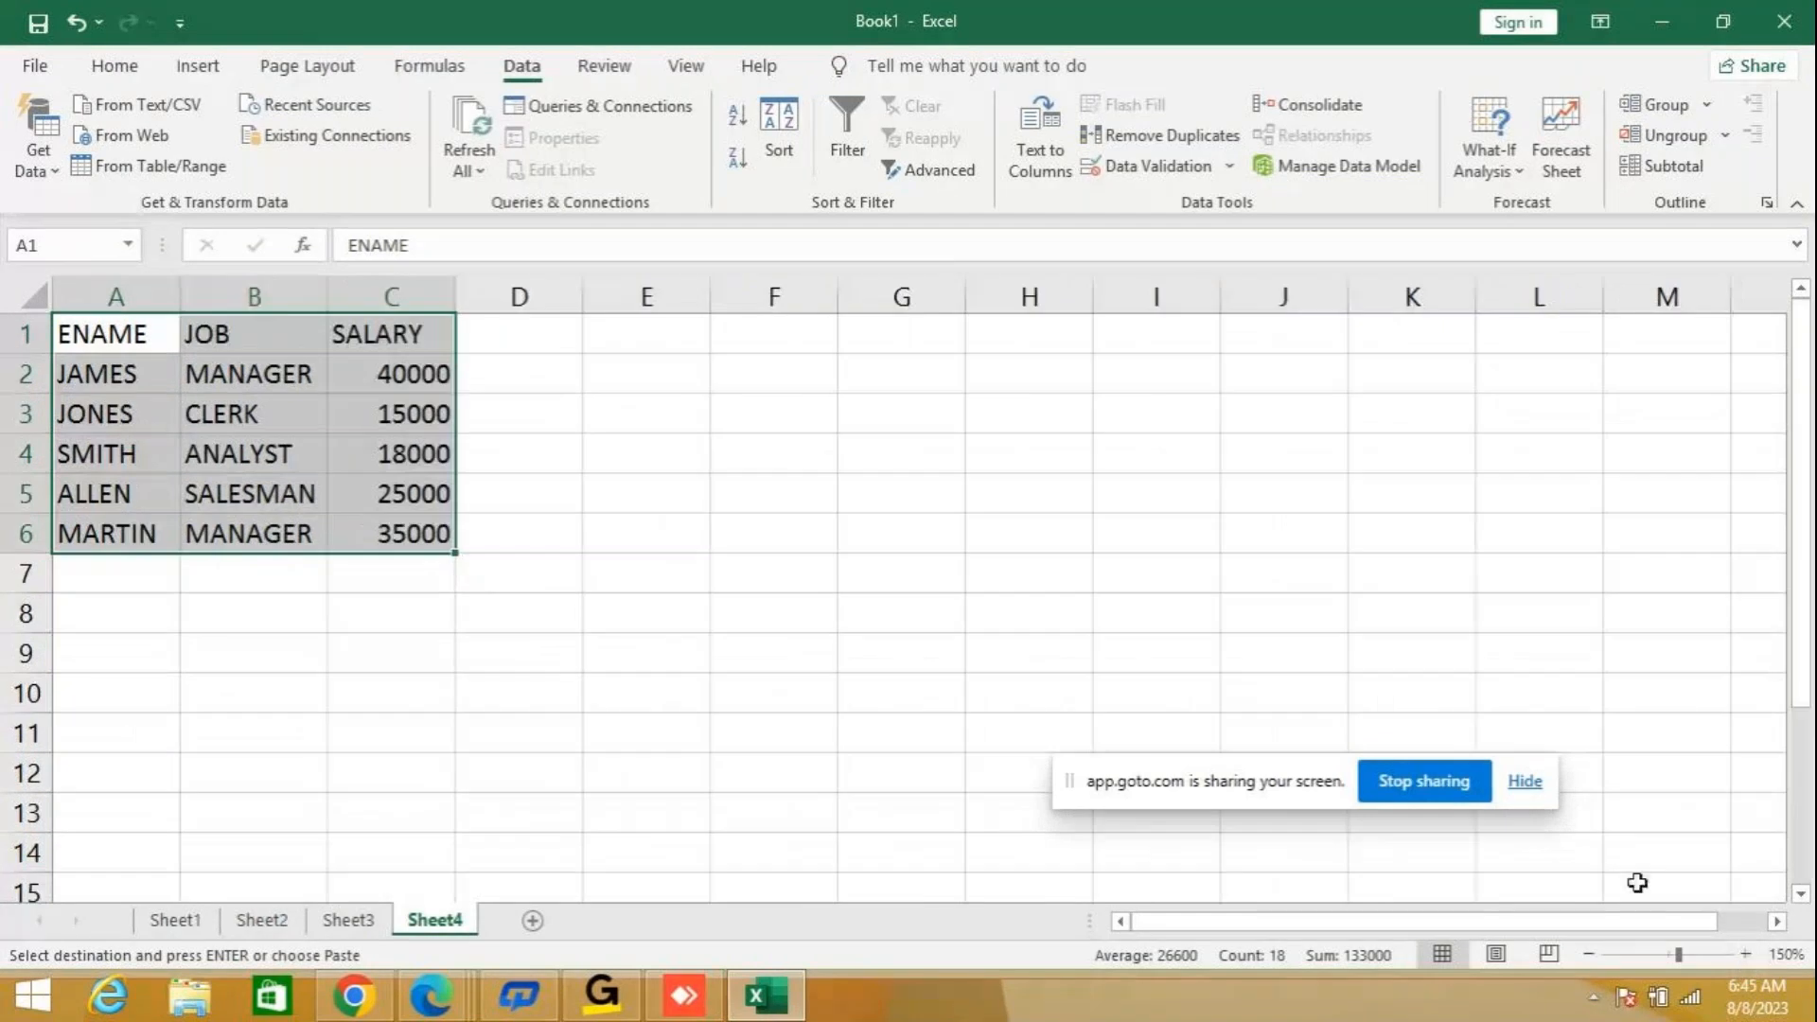
# Build the numeric filter criteria below the table by entering SALARY in A8 and >18000 in A9.
pyautogui.click(116, 614)
pyautogui.write('SALA')
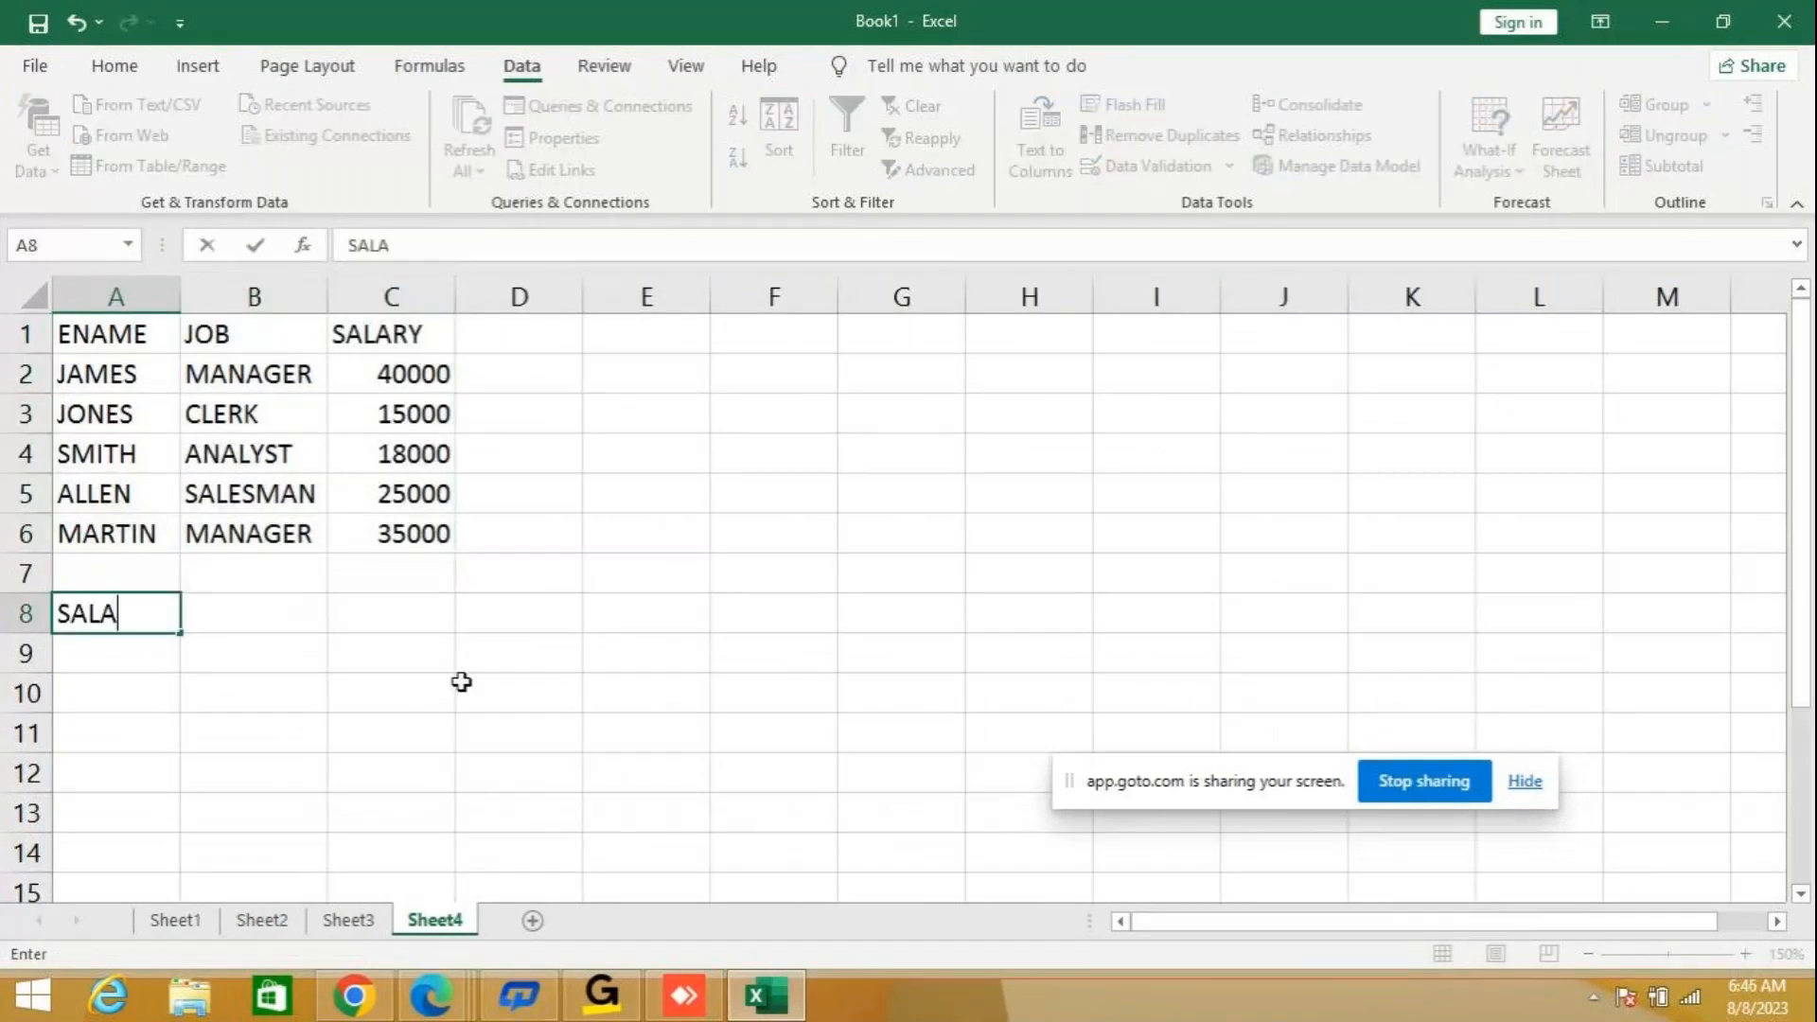
pyautogui.write('RY')
pyautogui.press('Return')
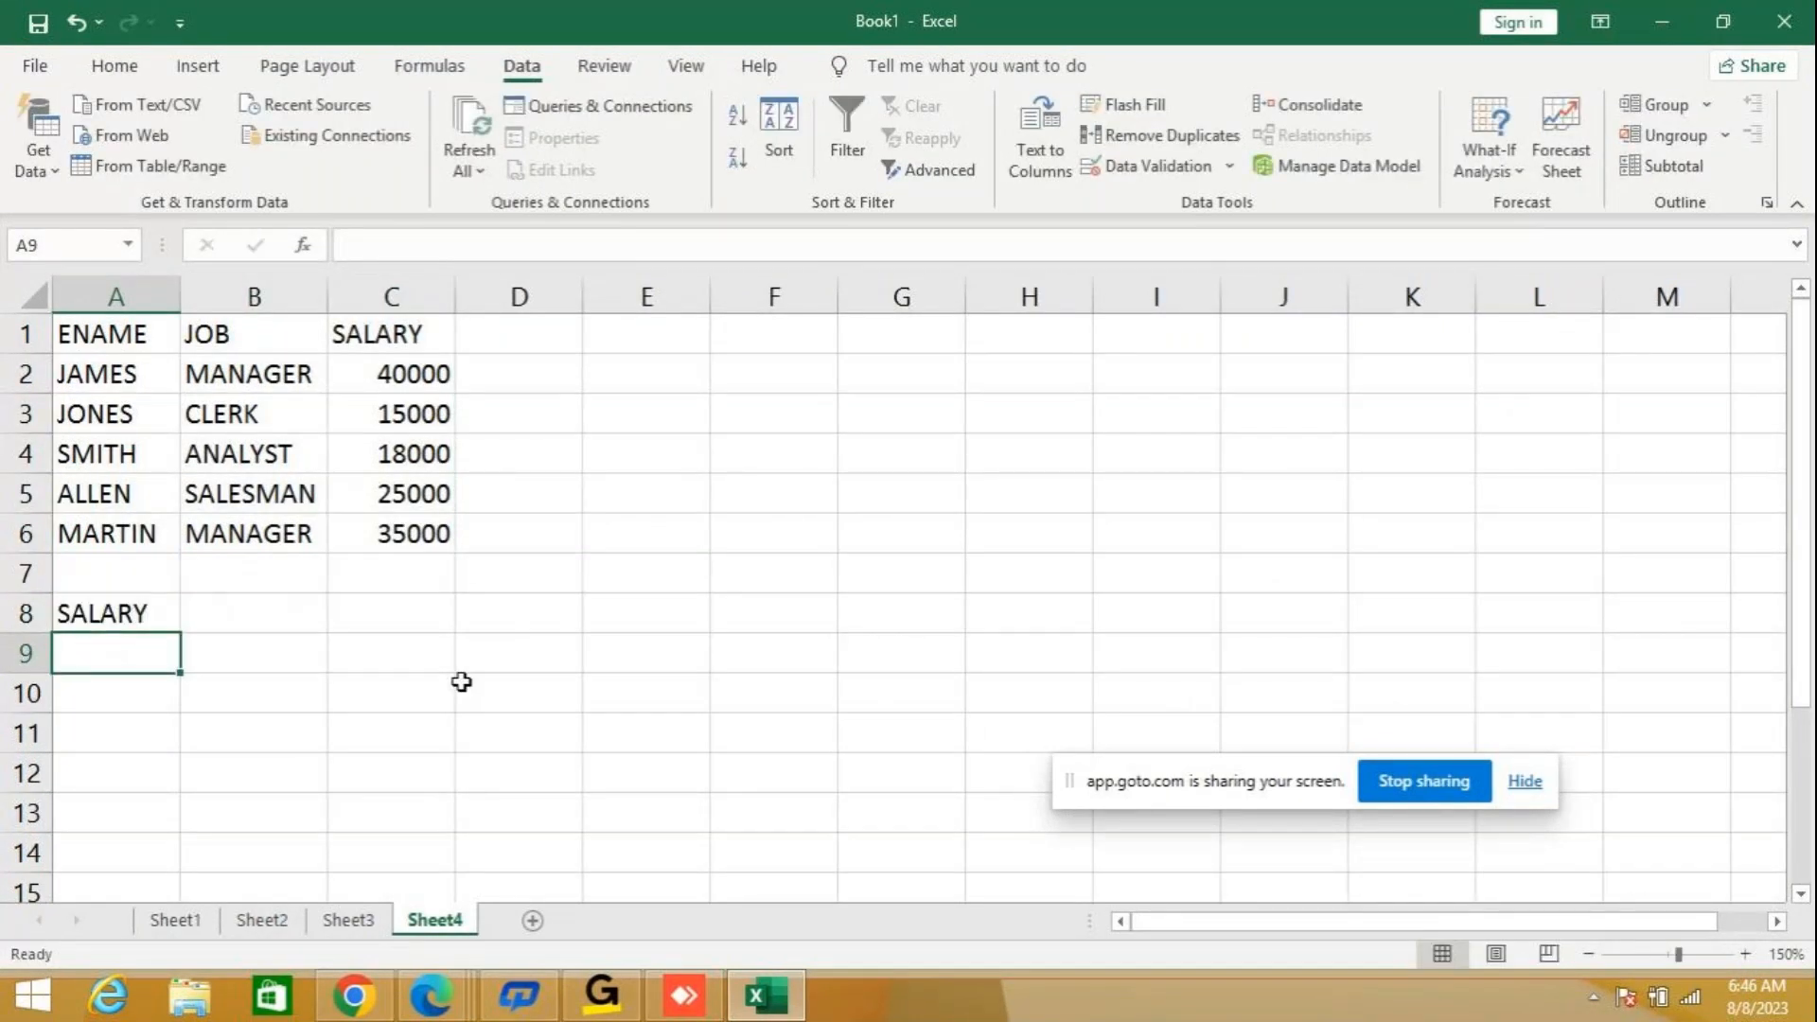
pyautogui.write('>')
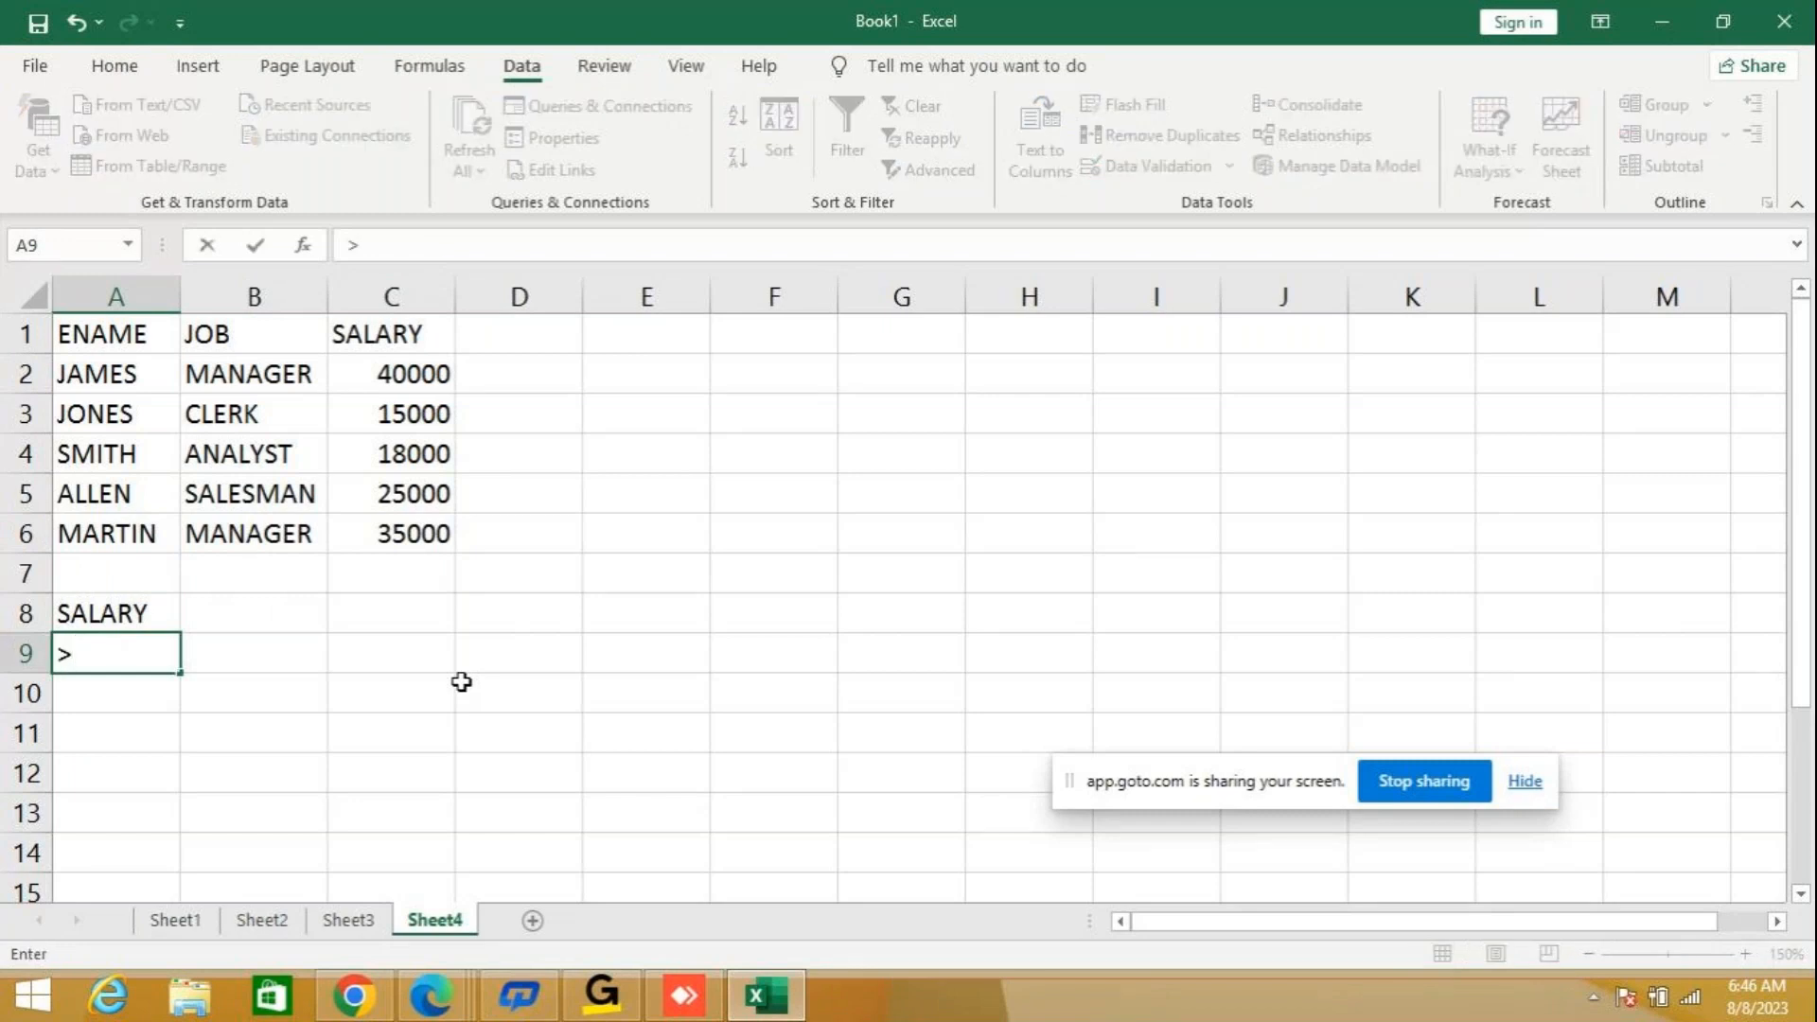
pyautogui.write('18000')
pyautogui.press('Return')
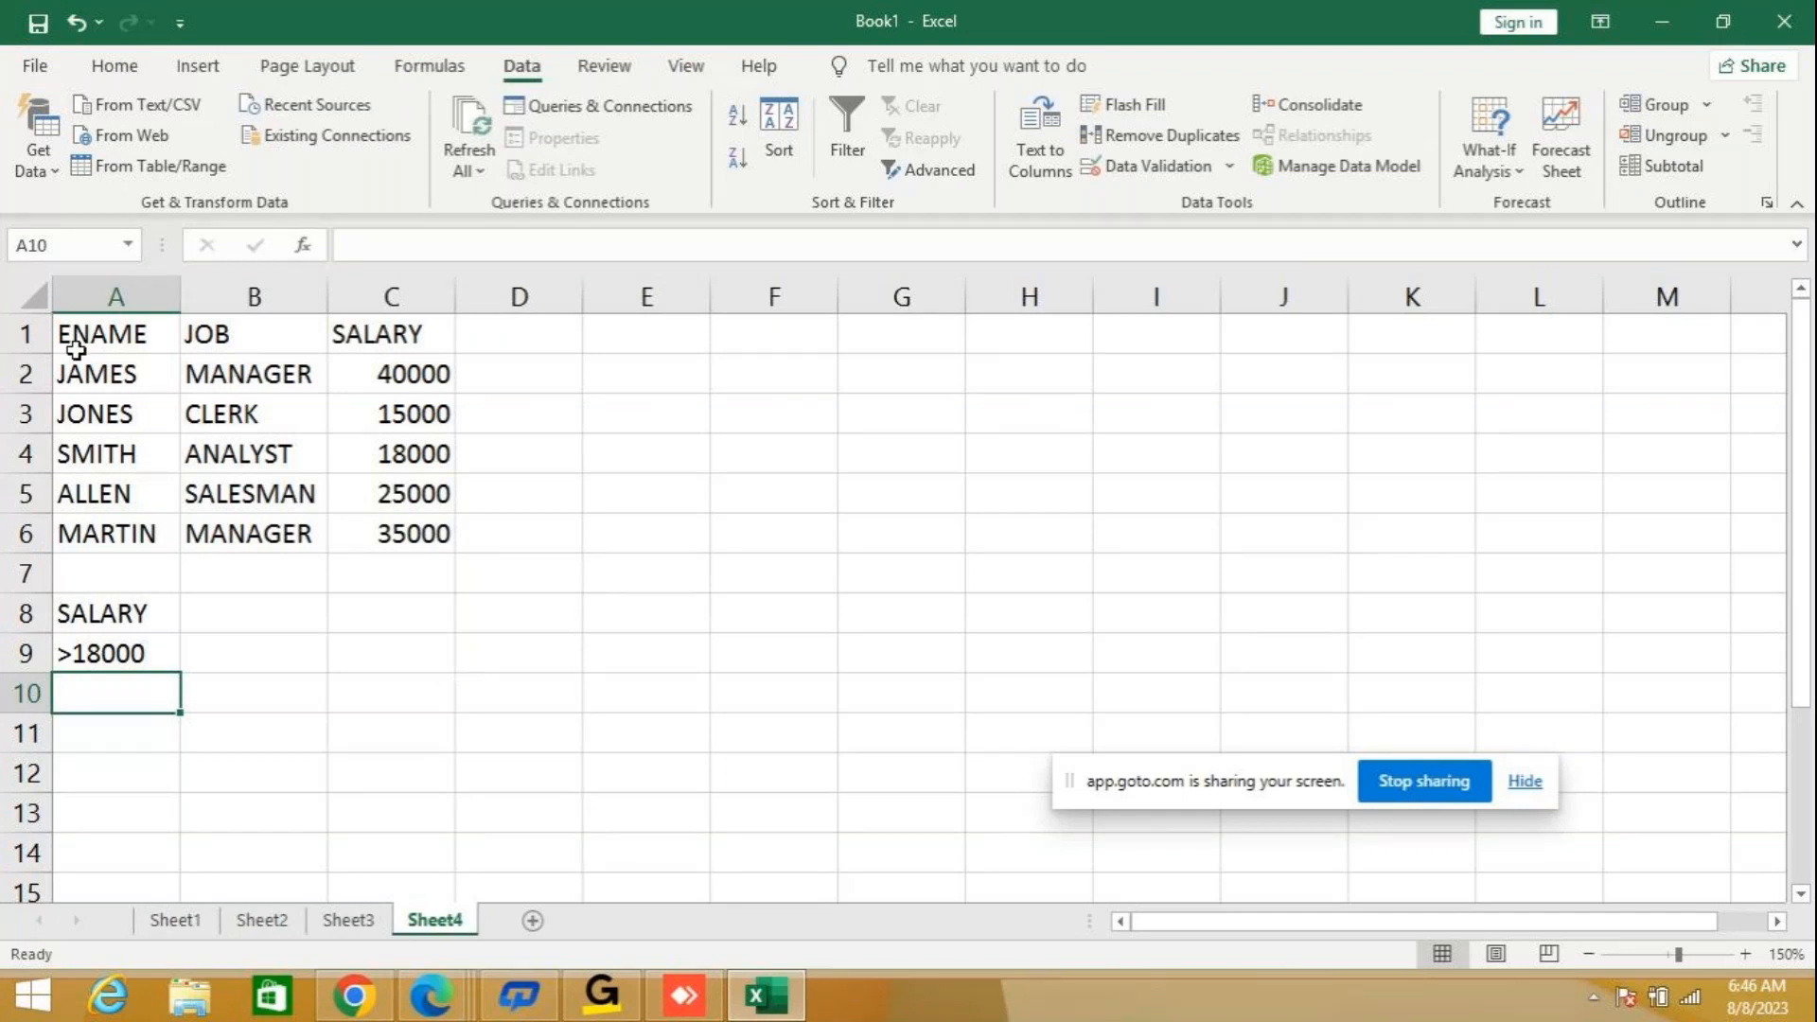
# Run an Advanced Filter on A1:C6 with the salary criteria range A8:A9, copying the matching rows to A10.
pyautogui.moveTo(94, 337); pyautogui.dragTo(446, 544)
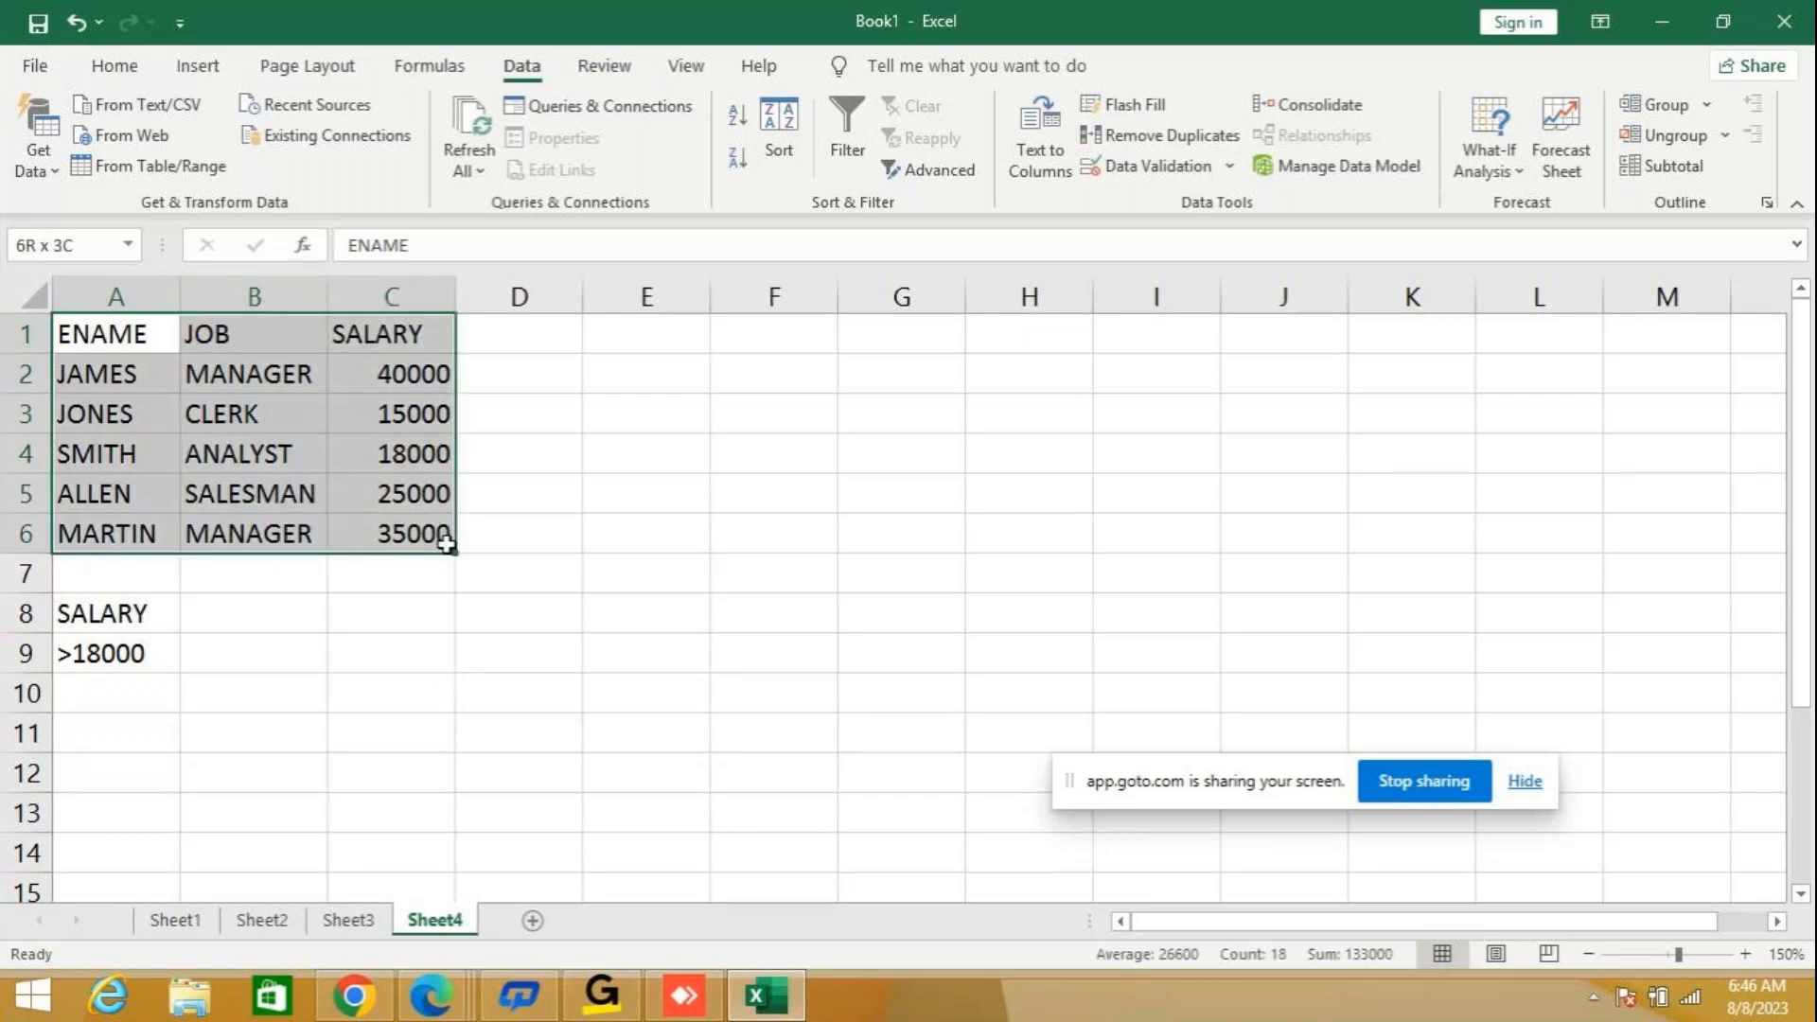
pyautogui.click(935, 170)
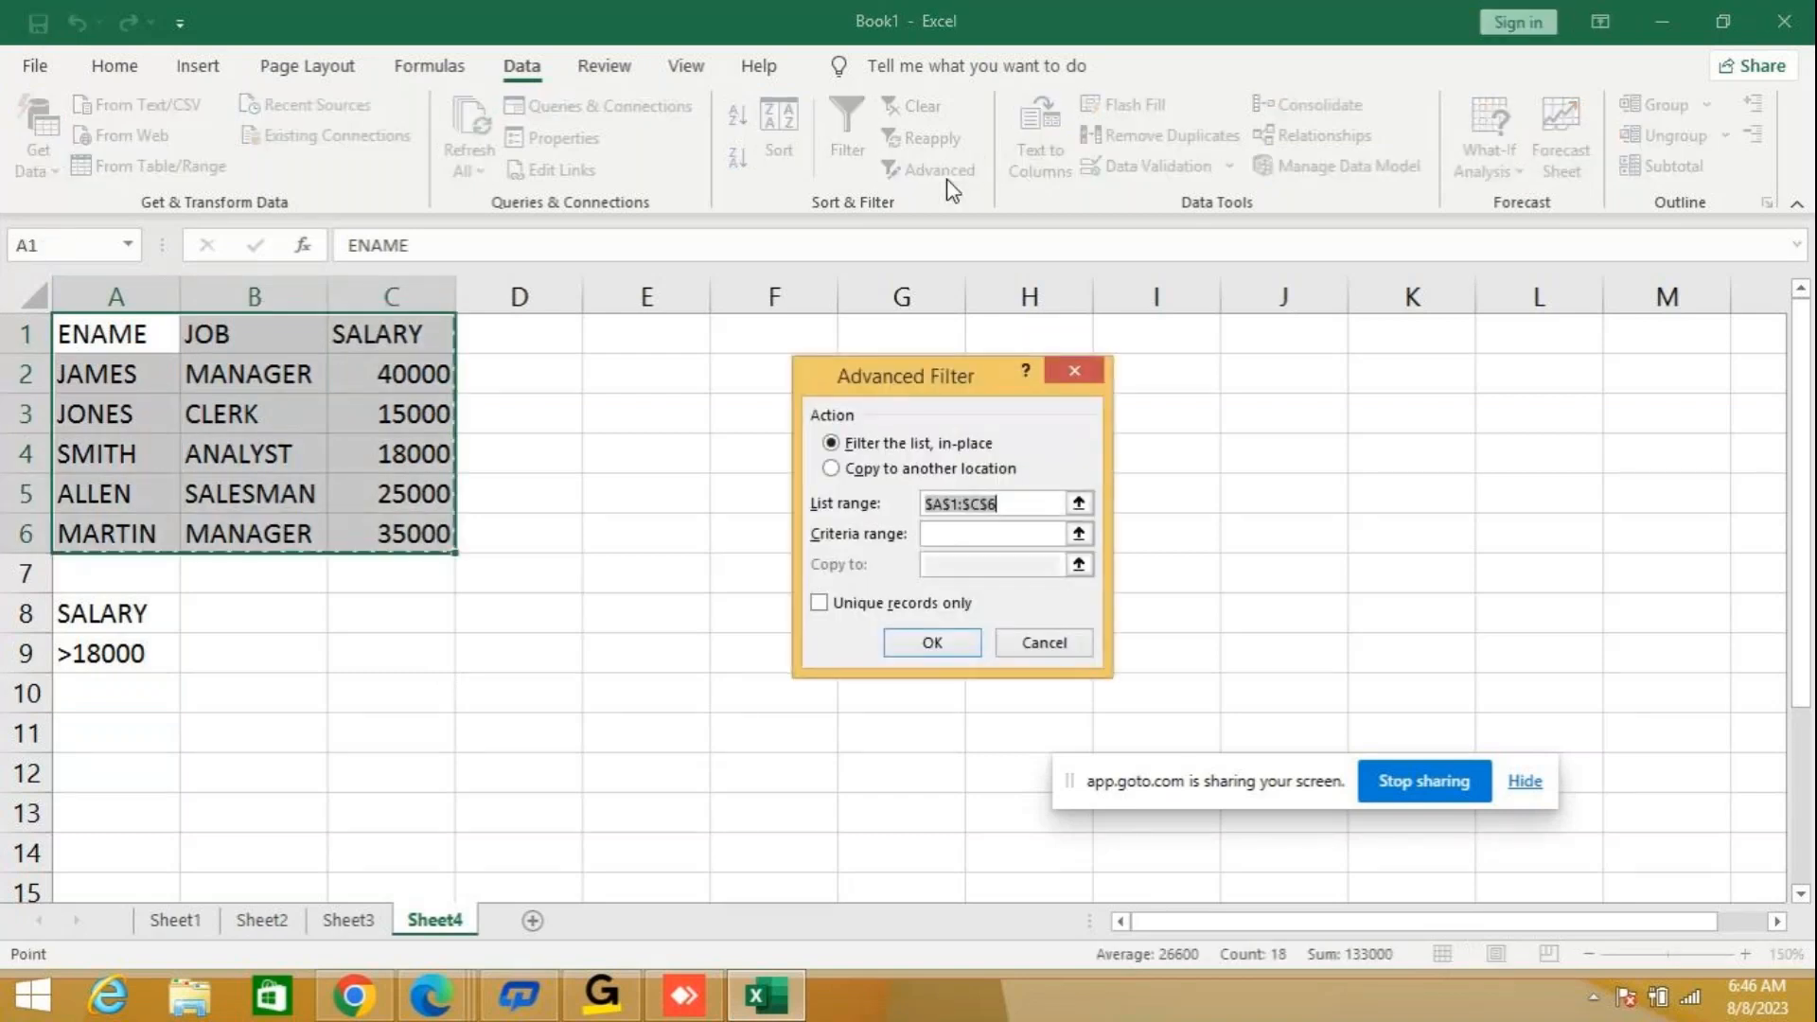
pyautogui.click(889, 469)
pyautogui.click(963, 536)
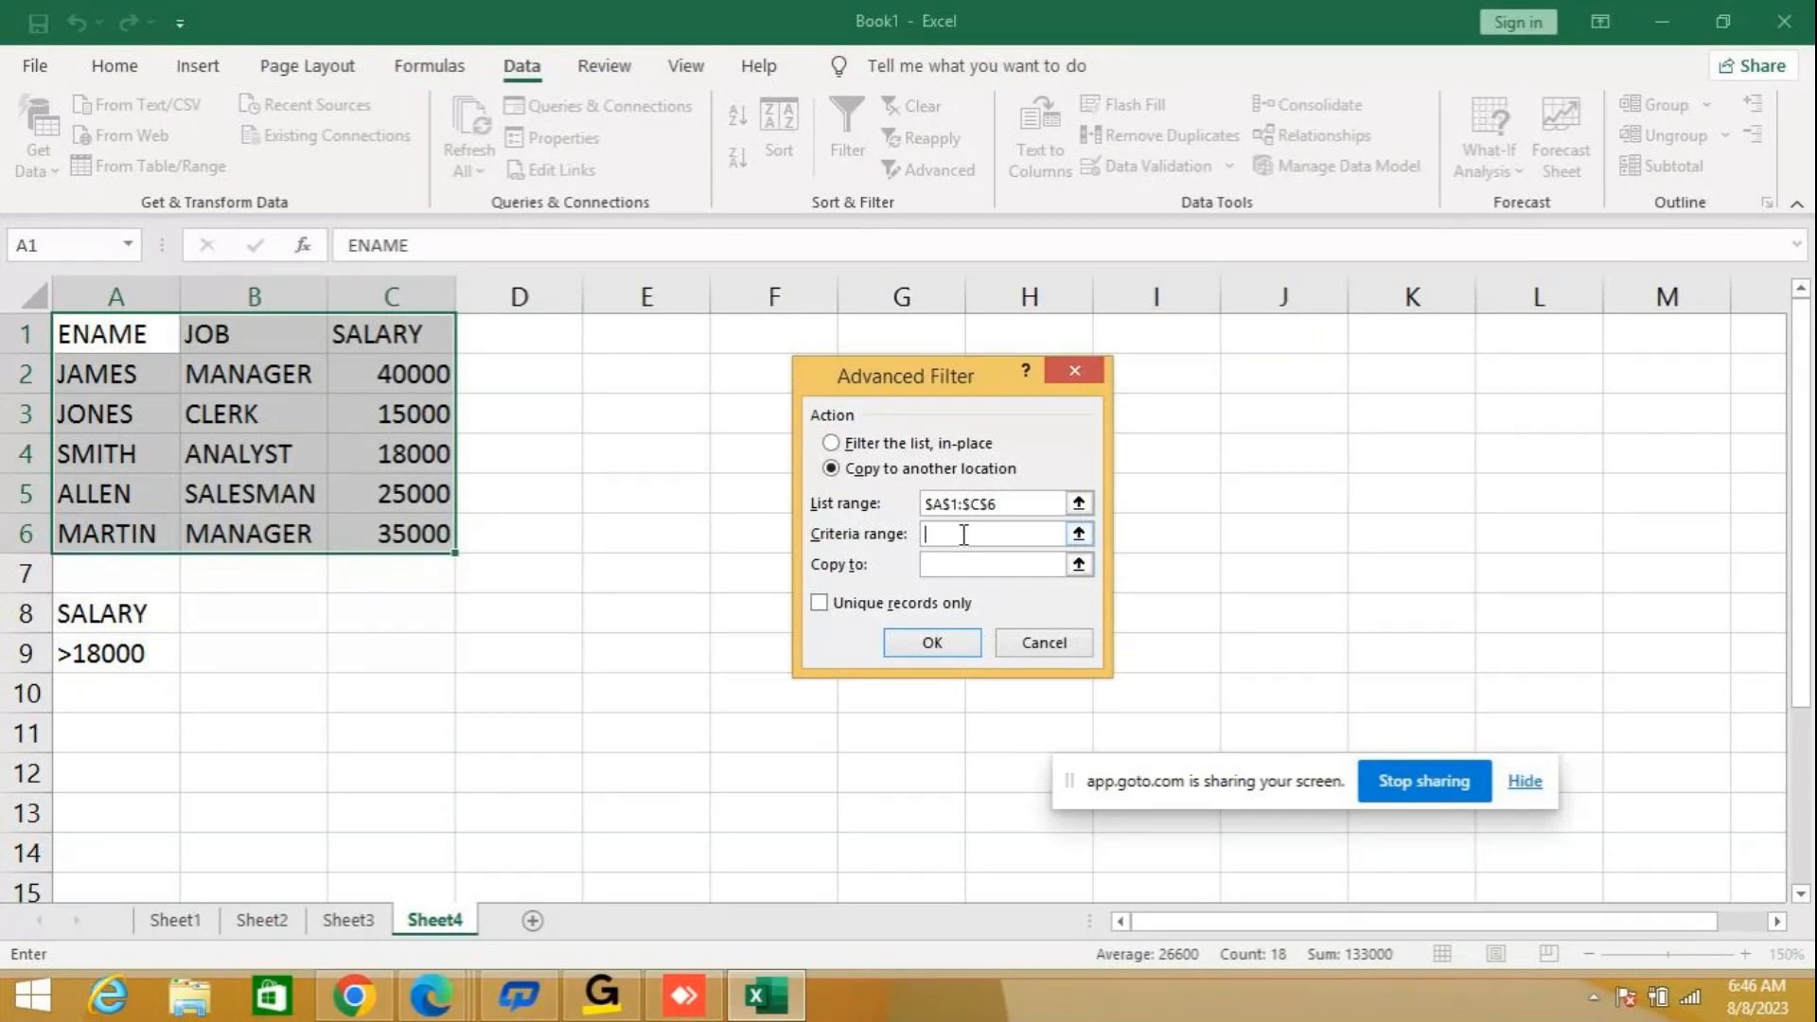
pyautogui.write('A8:A9')
pyautogui.click(972, 565)
pyautogui.write('A10')
pyautogui.click(932, 645)
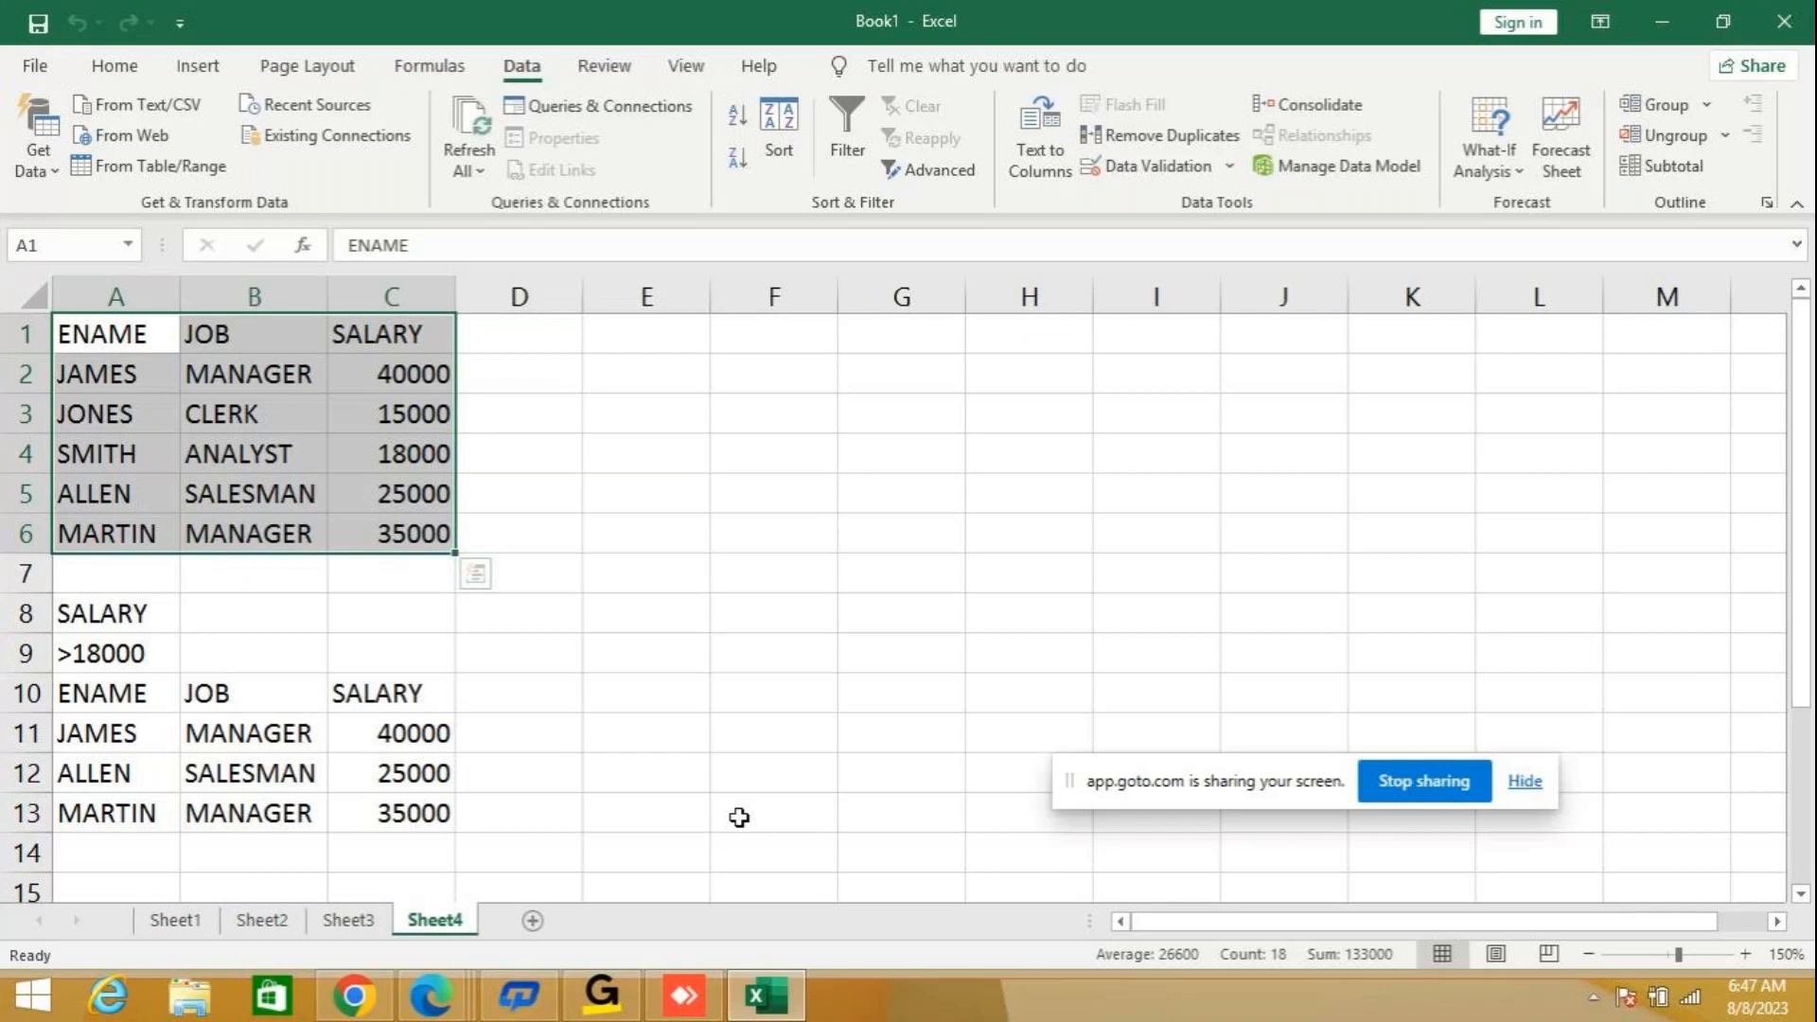
# Copy the table A1:C6 to A1 of a newly added worksheet and fit the JOB column's width to its contents.
pyautogui.hotkey('ctrl', 'c')
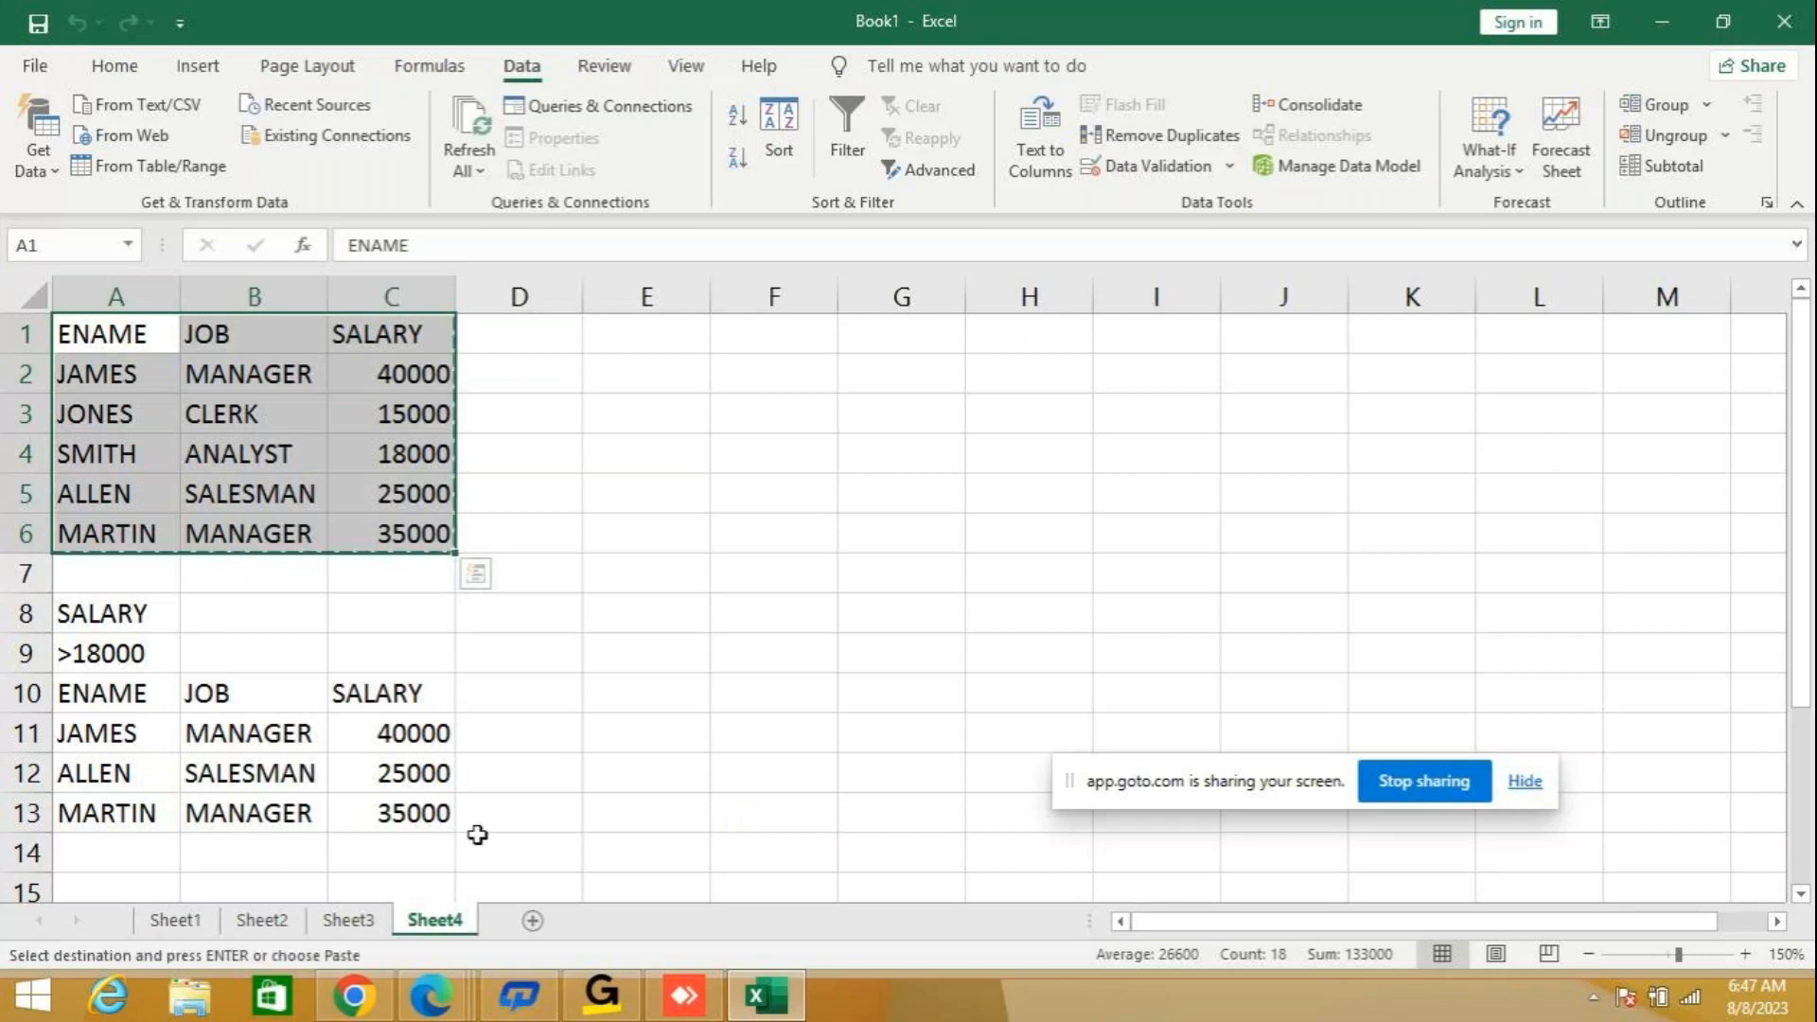
pyautogui.click(532, 921)
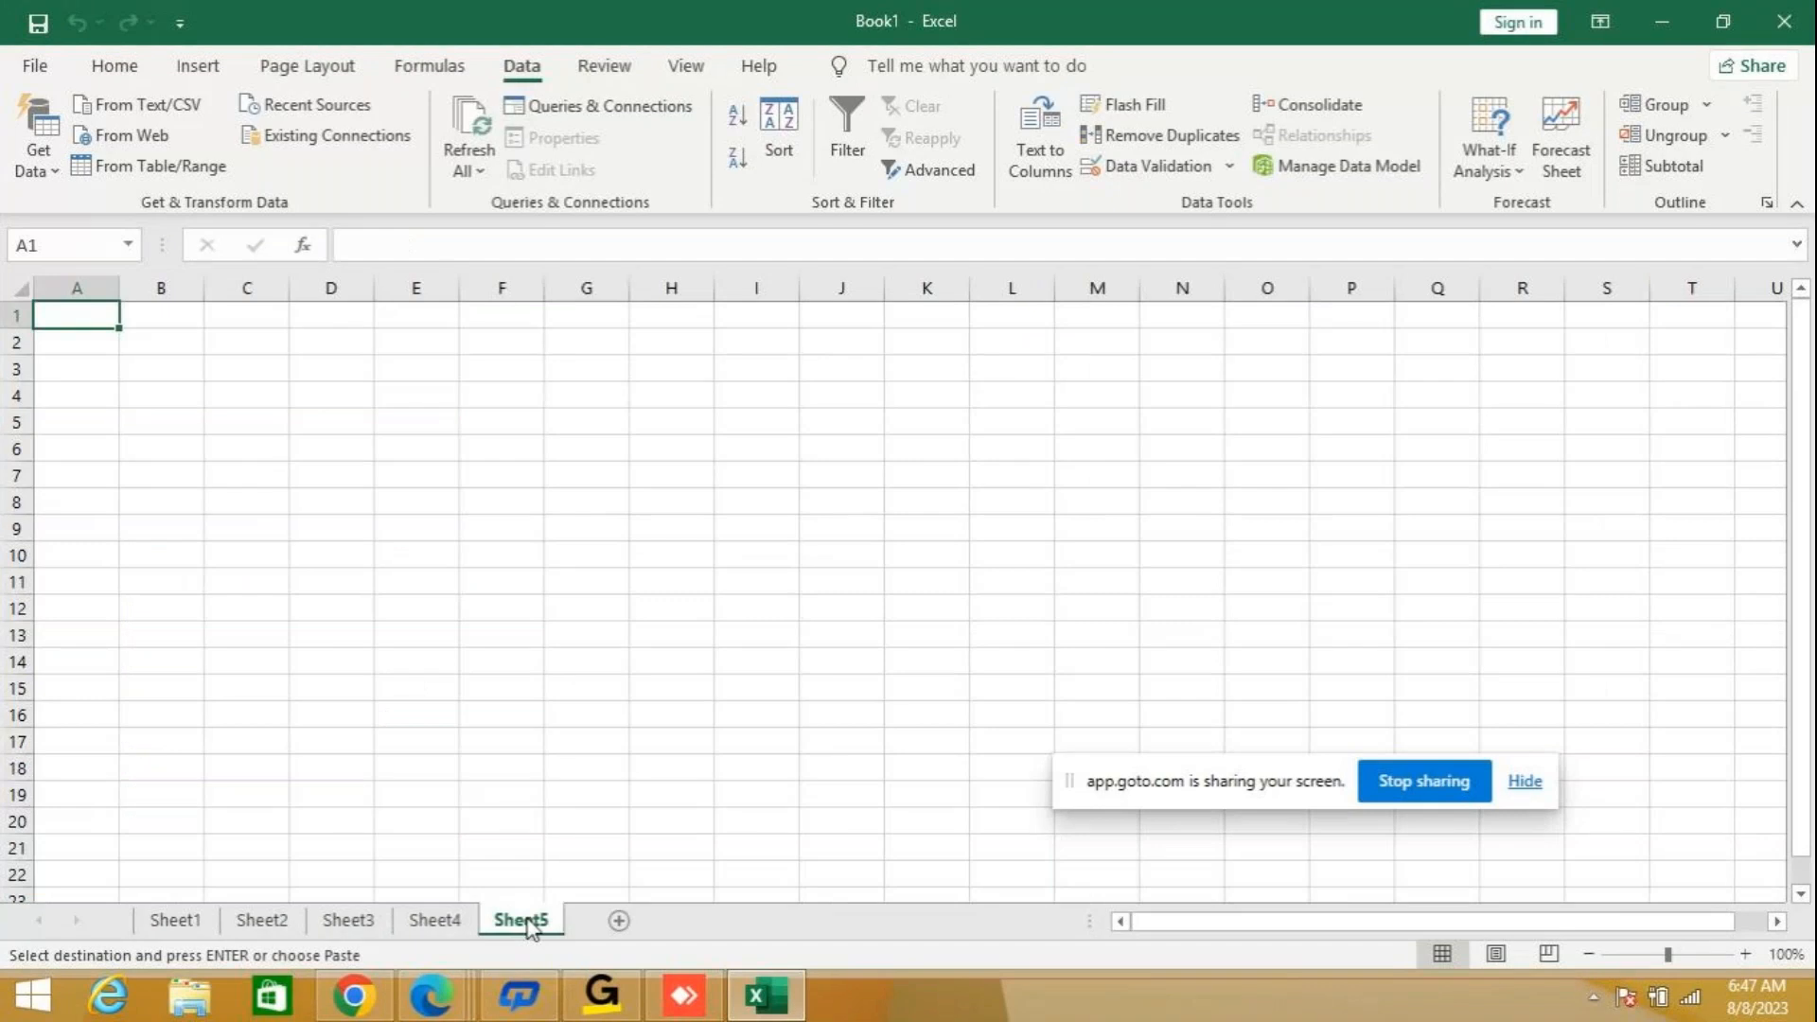
pyautogui.hotkey('ctrl', 'v')
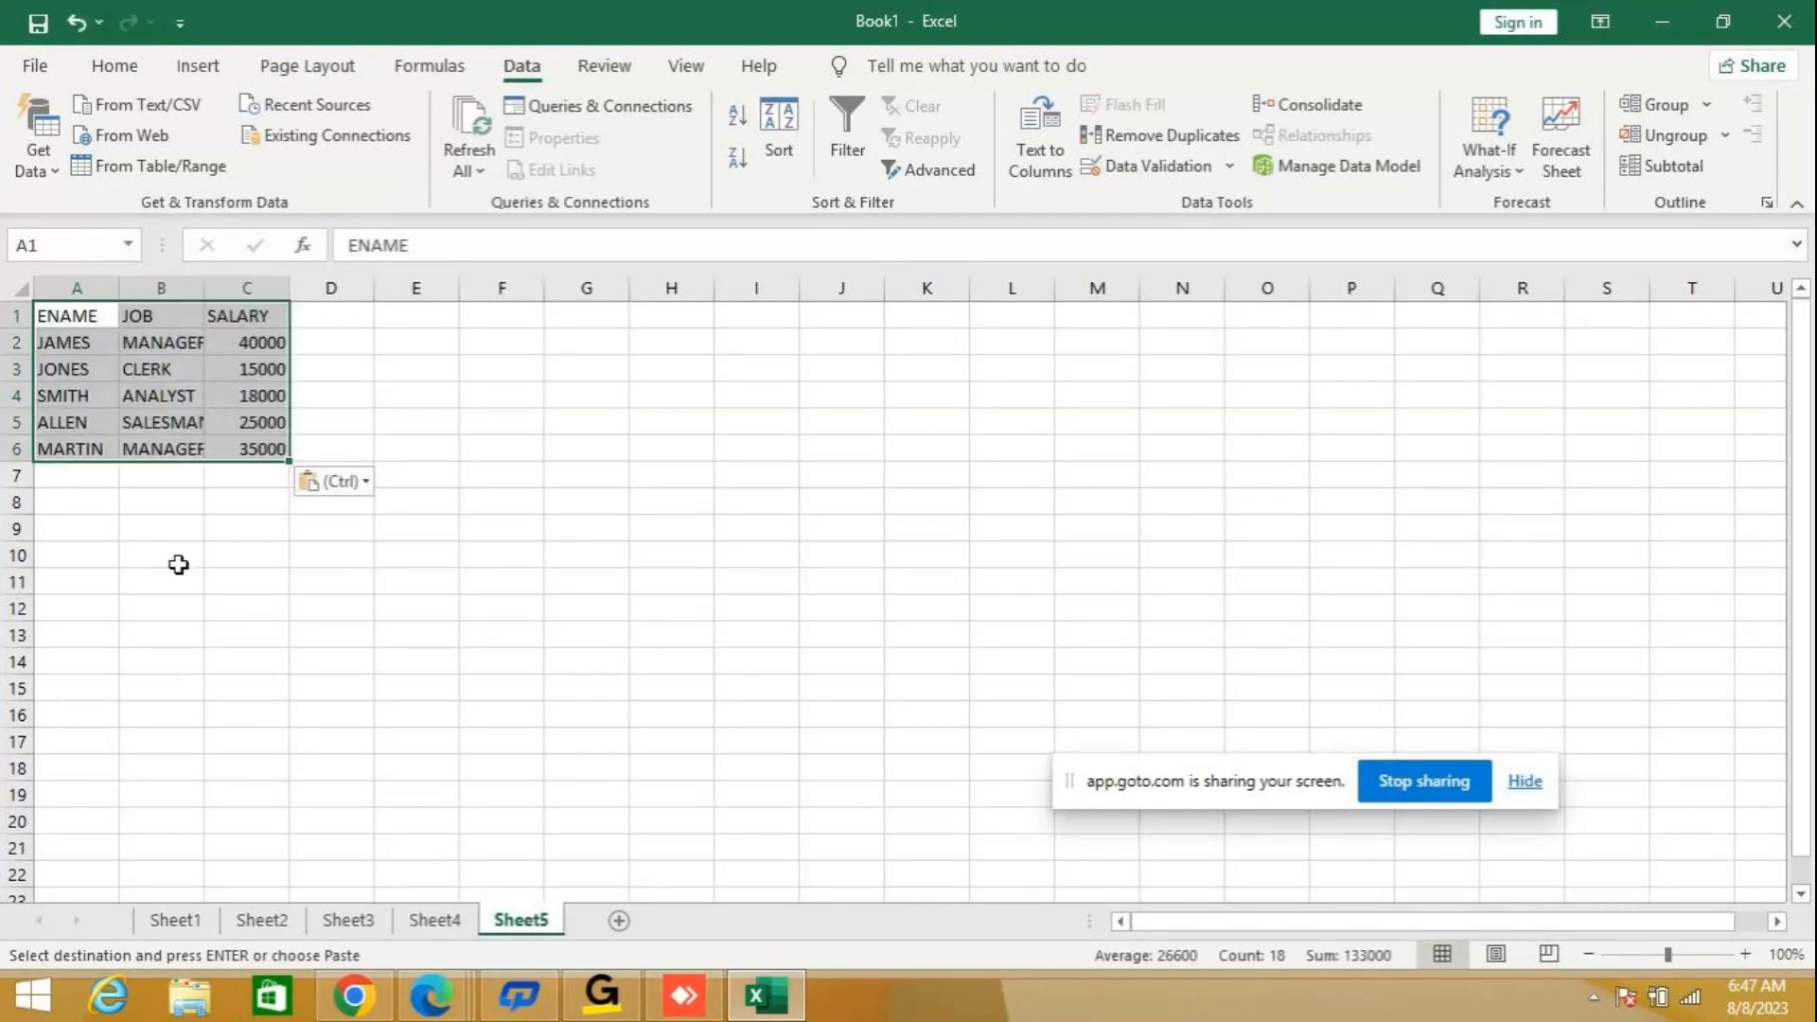
pyautogui.doubleClick(202, 280)
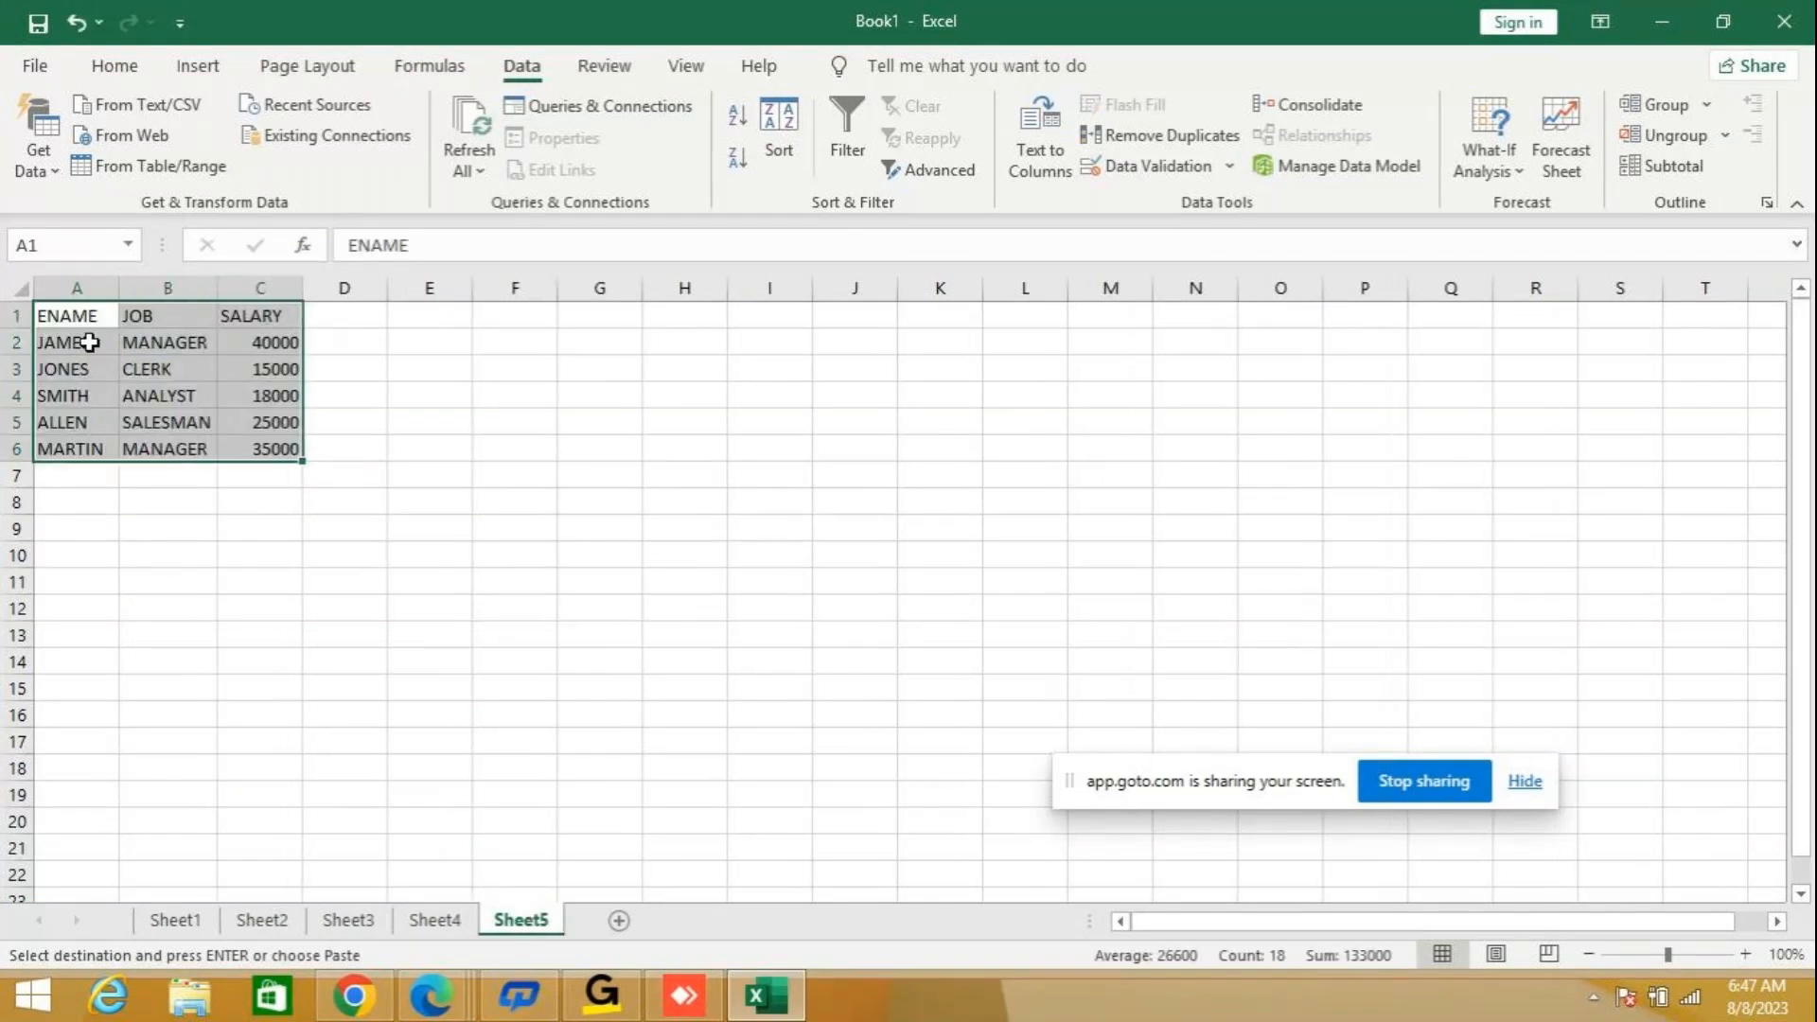
# Duplicate the first employee record A2:C2 into the empty row A7:C7 directly below the table.
pyautogui.moveTo(83, 342); pyautogui.dragTo(292, 347)
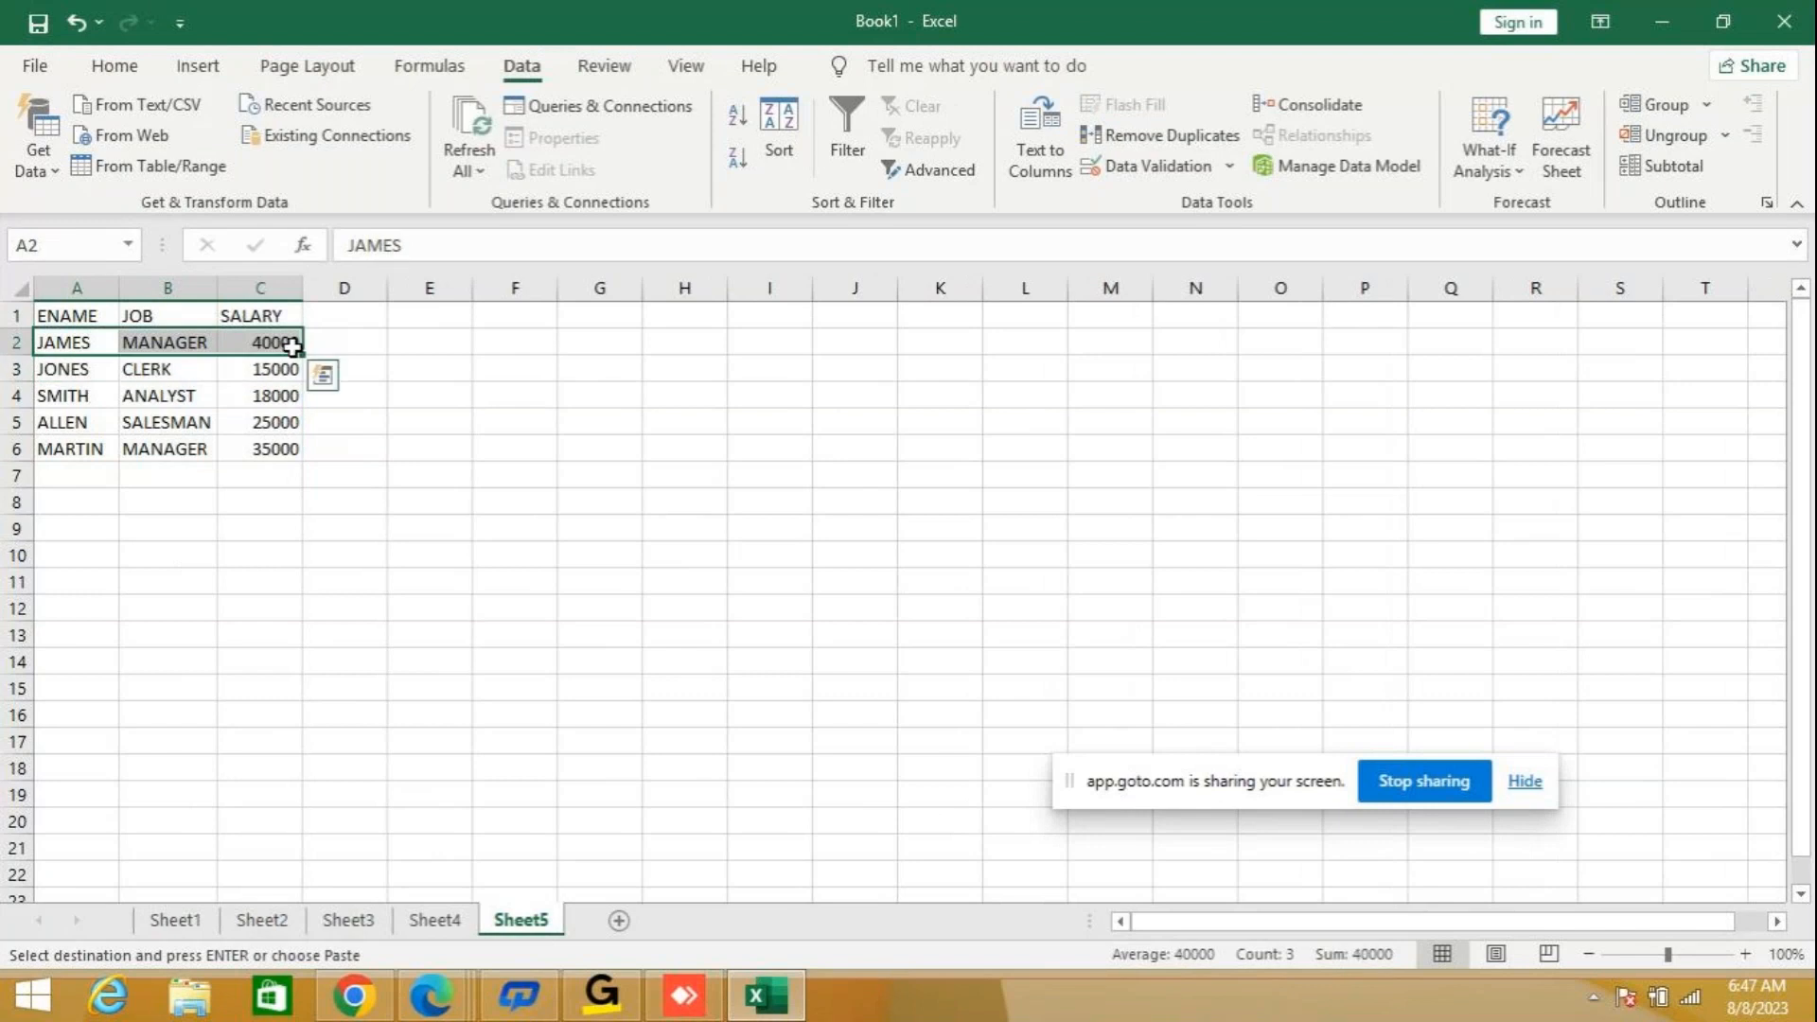
pyautogui.hotkey('ctrl', 'c')
pyautogui.click(76, 471)
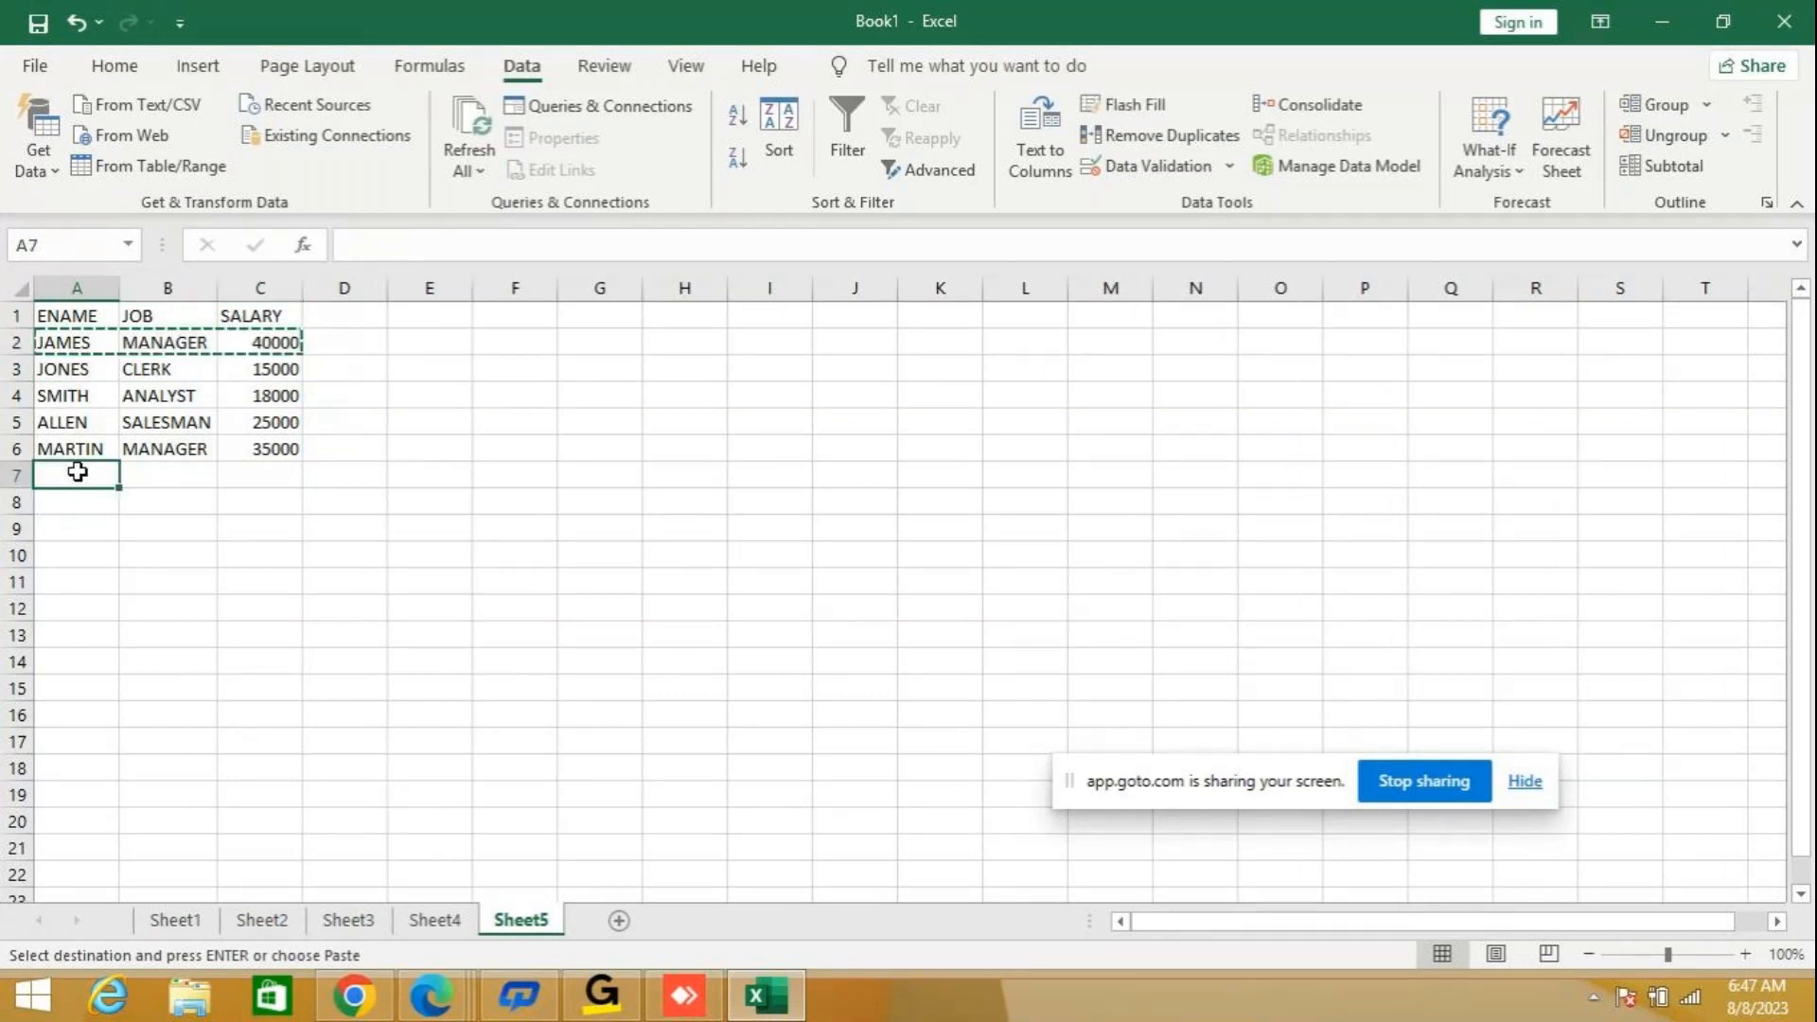
pyautogui.hotkey('shift', 'Right')
pyautogui.hotkey('shift', 'Right')
pyautogui.hotkey('ctrl', 'v')
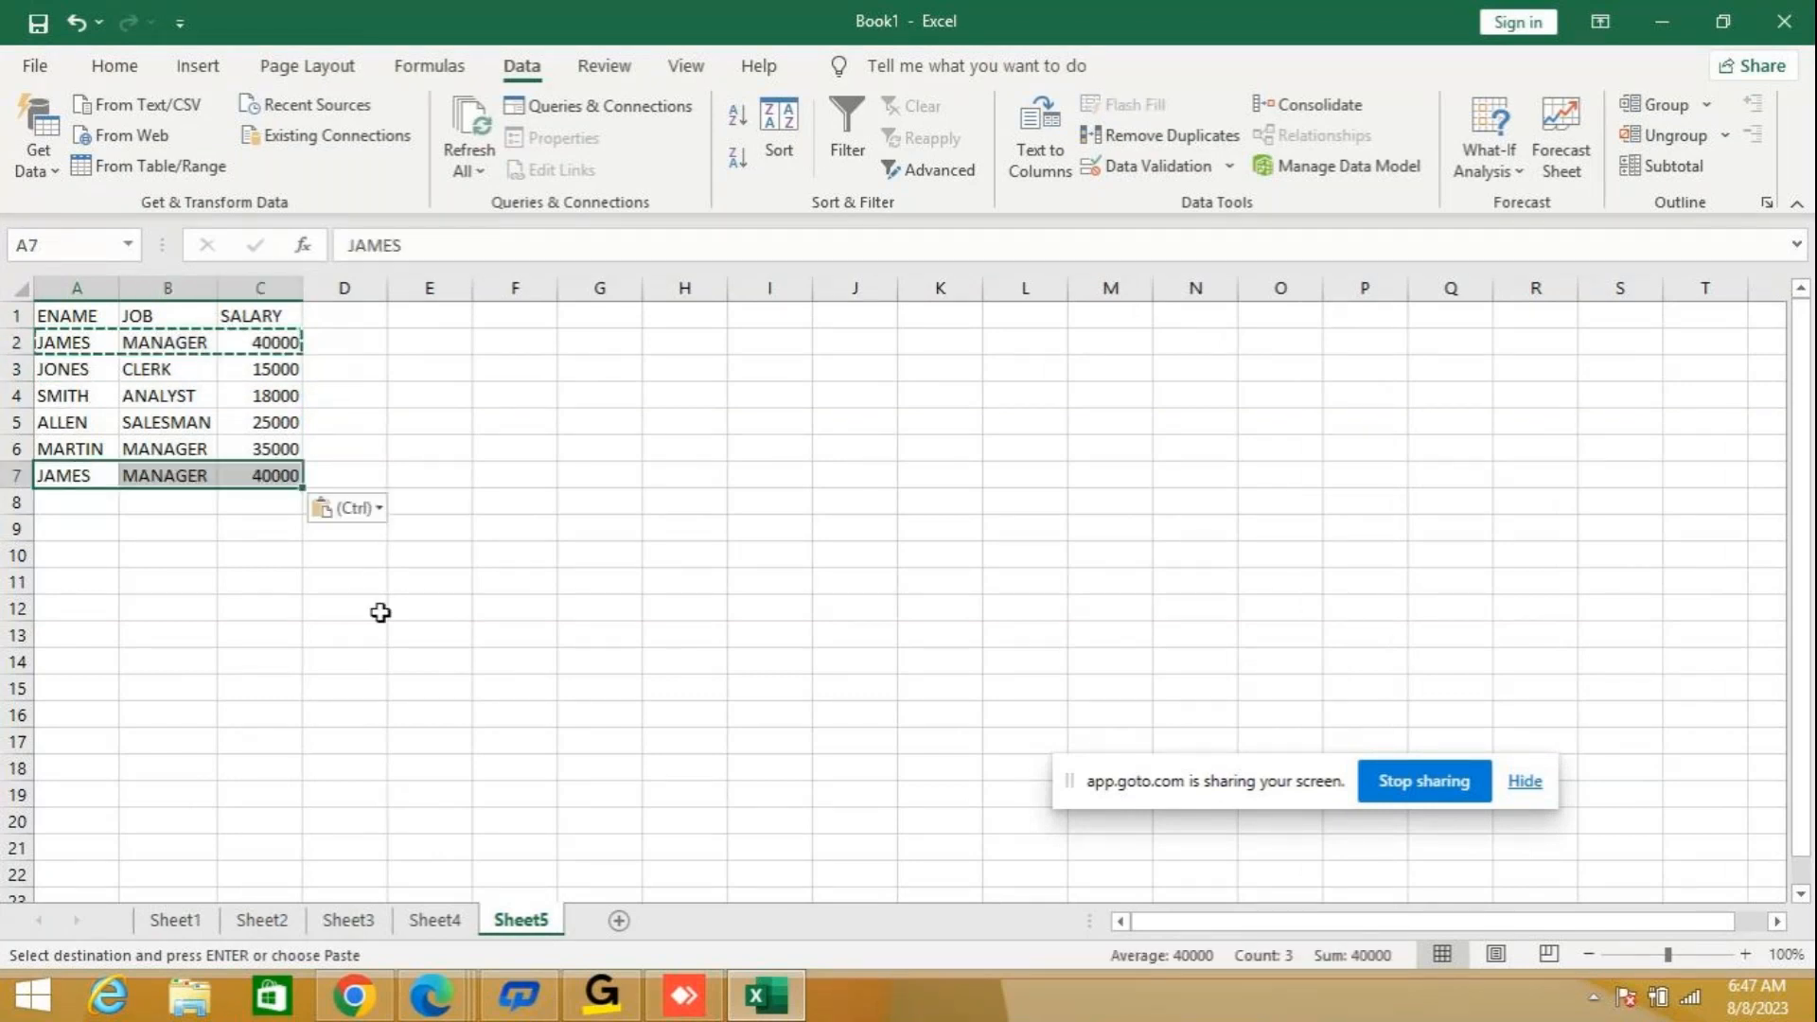
# Build the filter criteria below the table by entering JOB in A9 and MANAGER in A10.
pyautogui.click(1741, 956)
pyautogui.click(1741, 955)
pyautogui.click(1741, 956)
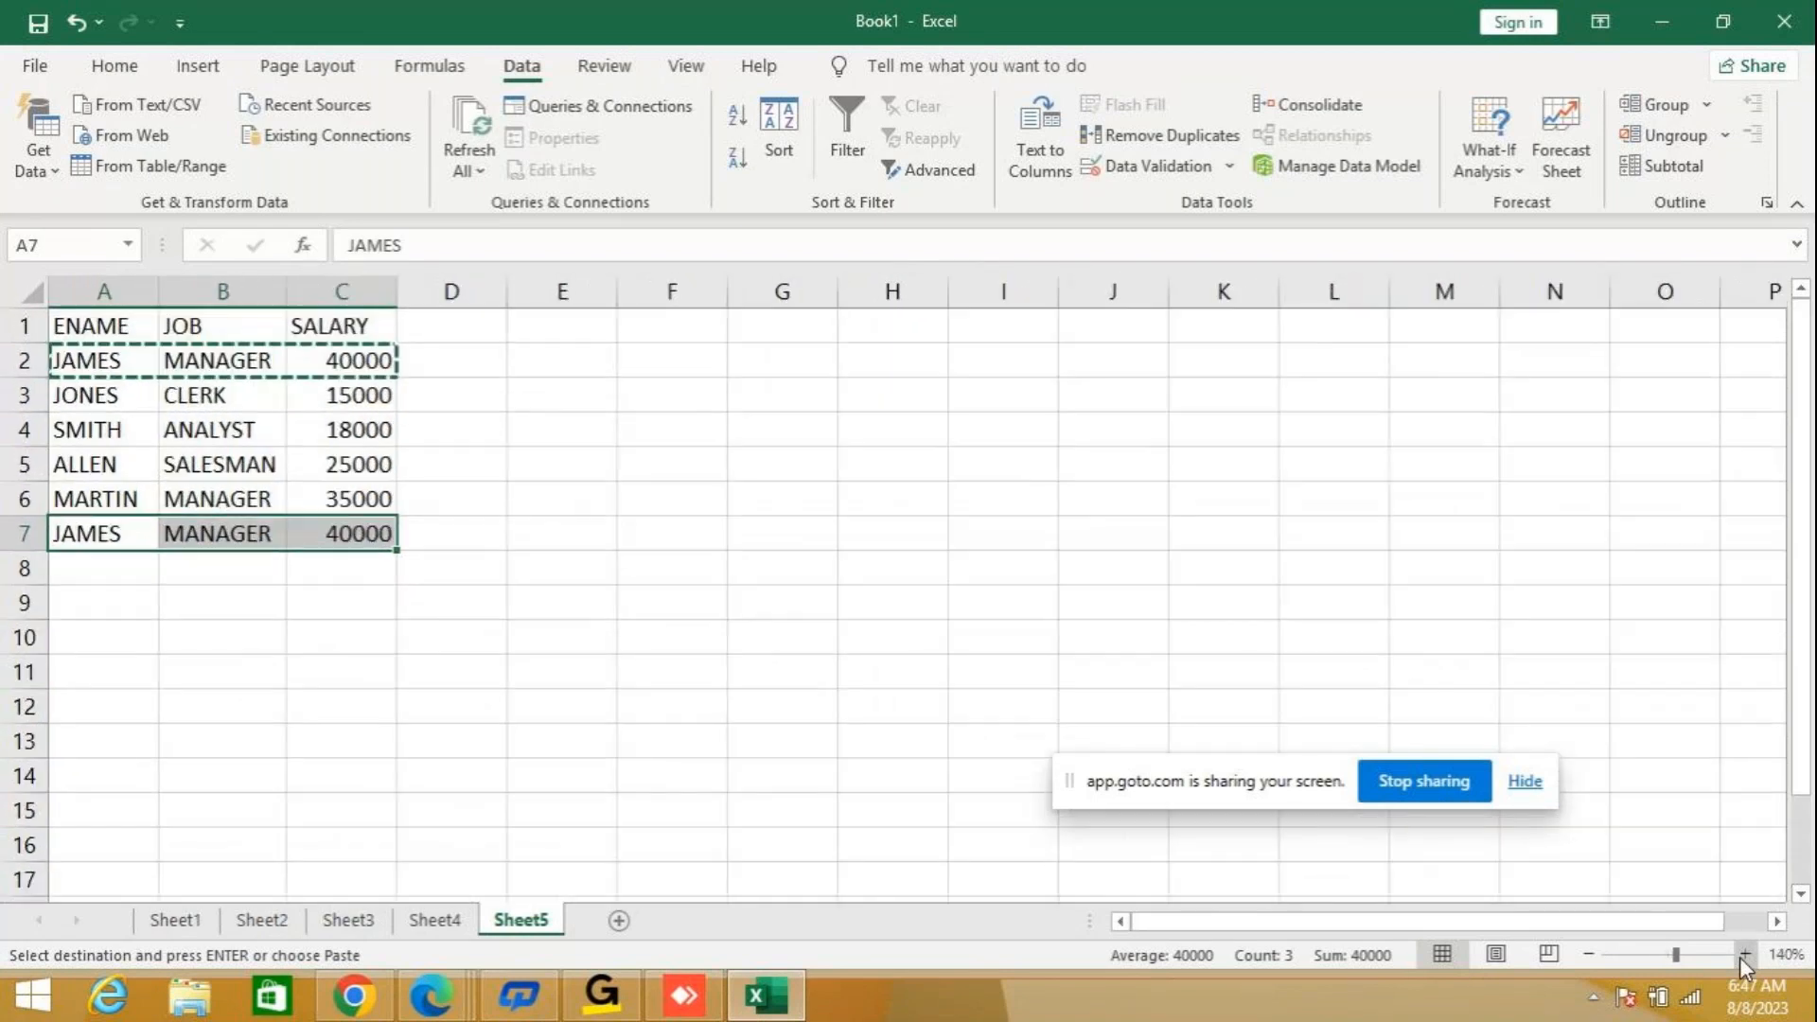
pyautogui.click(1741, 956)
pyautogui.click(112, 630)
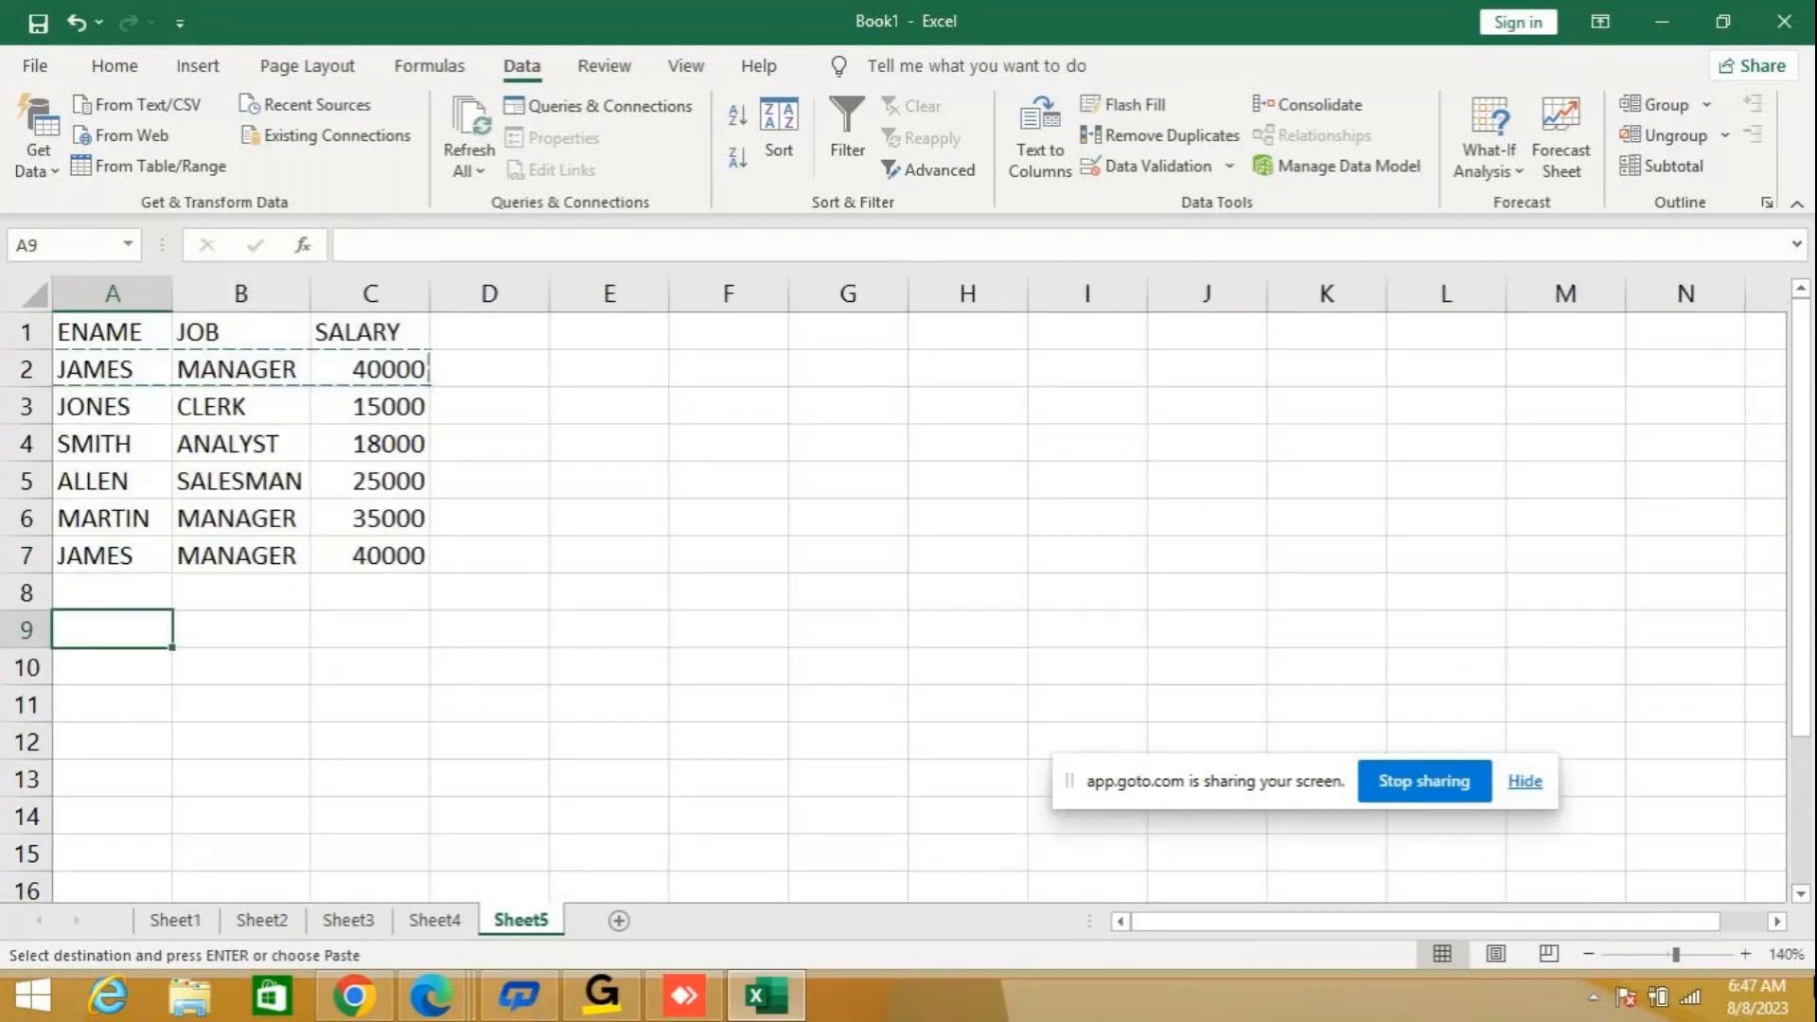
pyautogui.write('JOB')
pyautogui.press('Return')
pyautogui.write('MANAGER')
pyautogui.press('Return')
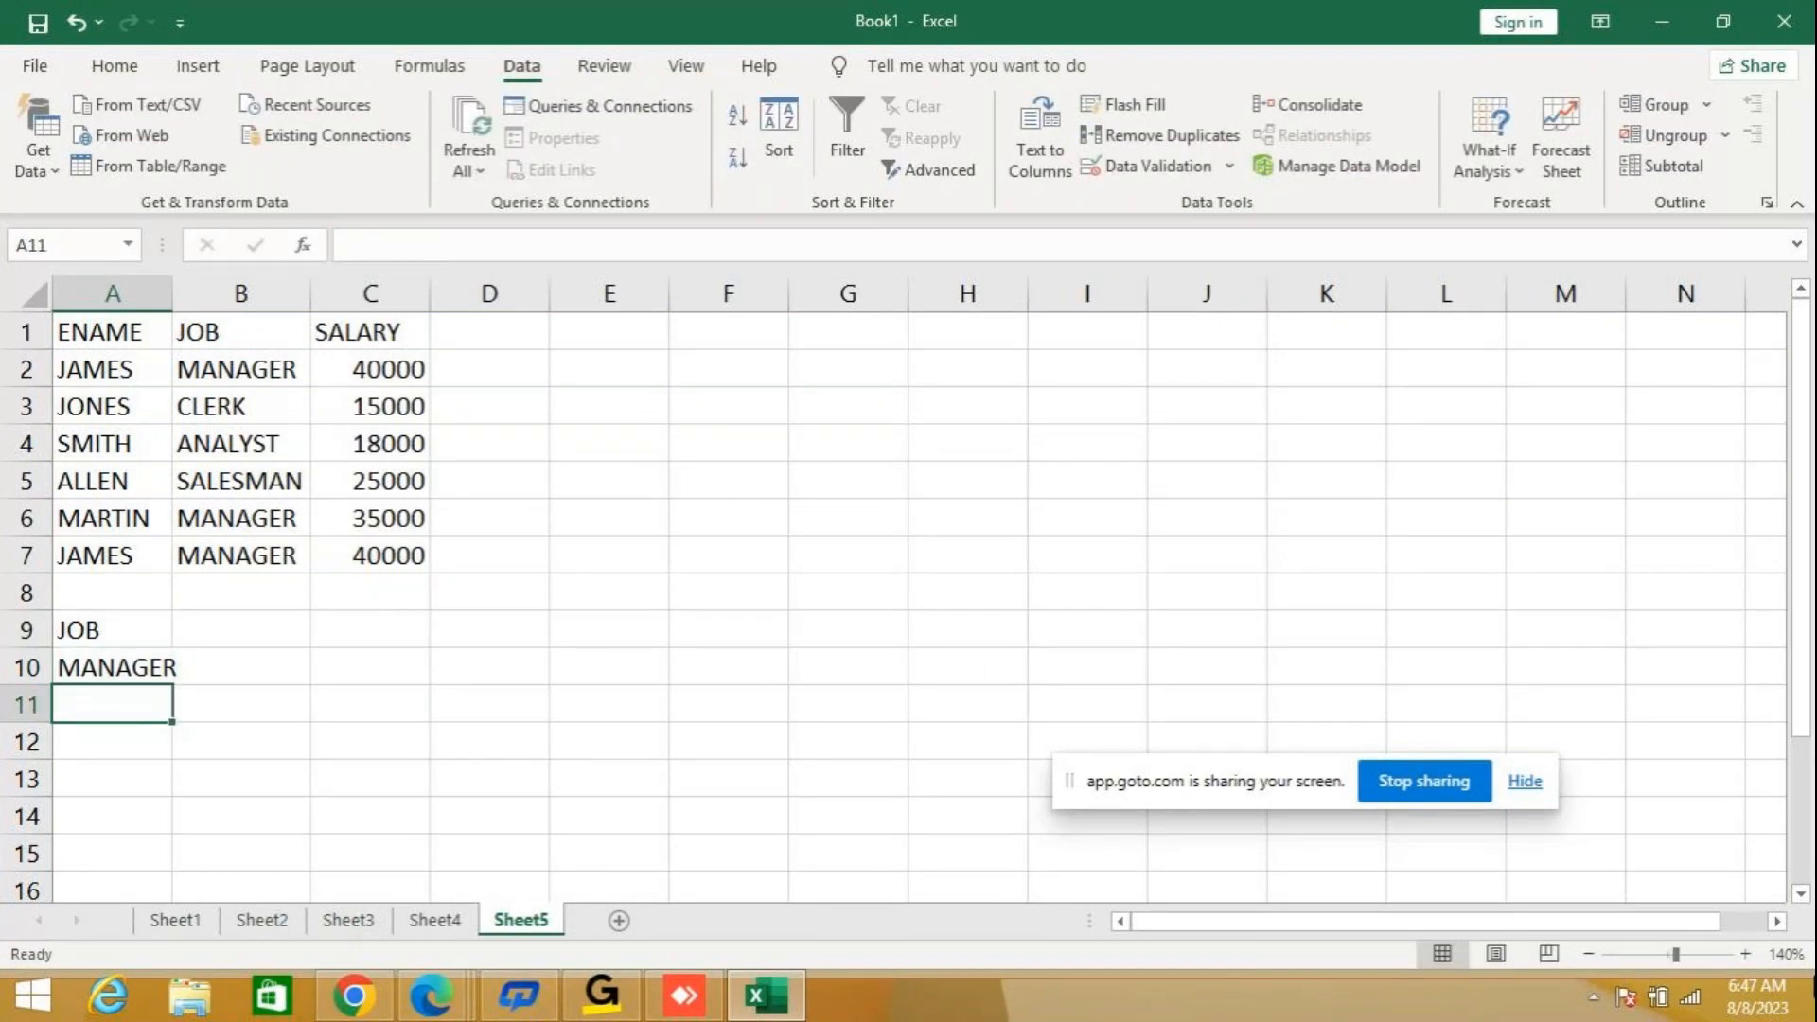
# Run an Advanced Filter on A1:C7 with the criteria range A9:A10, copying the matching rows to A11.
pyautogui.moveTo(91, 329); pyautogui.dragTo(407, 556)
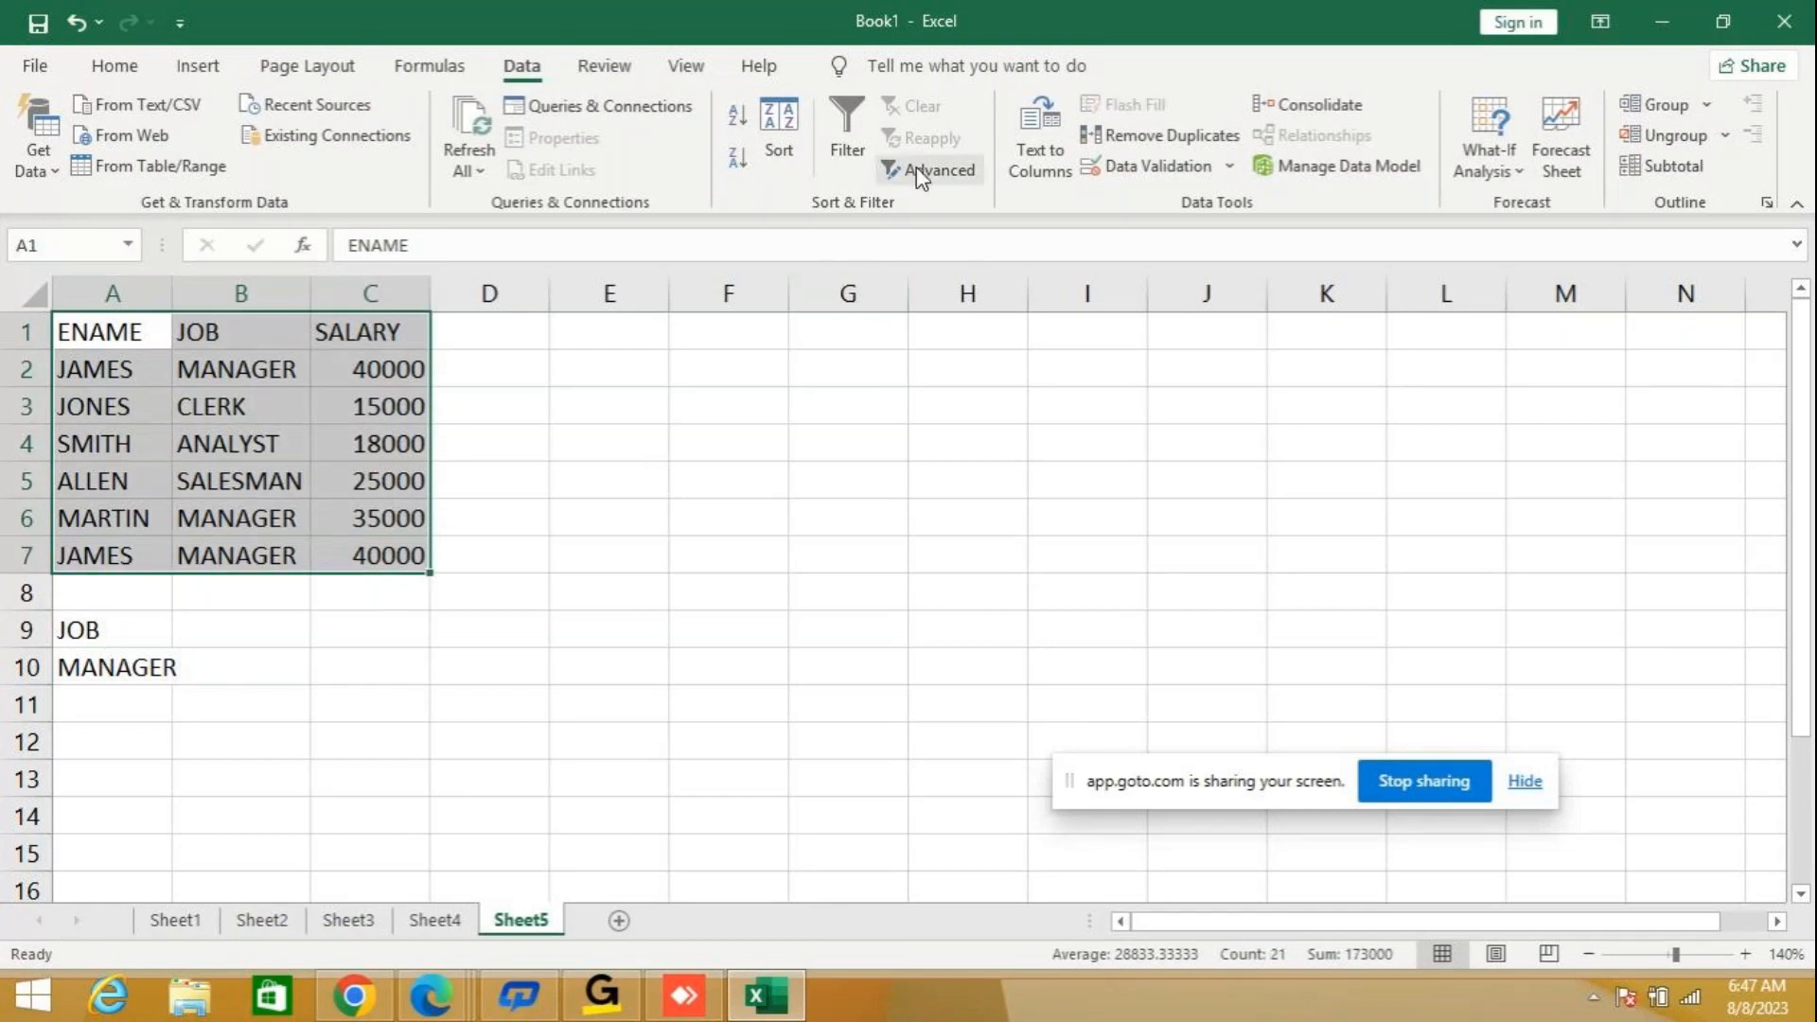
pyautogui.click(918, 172)
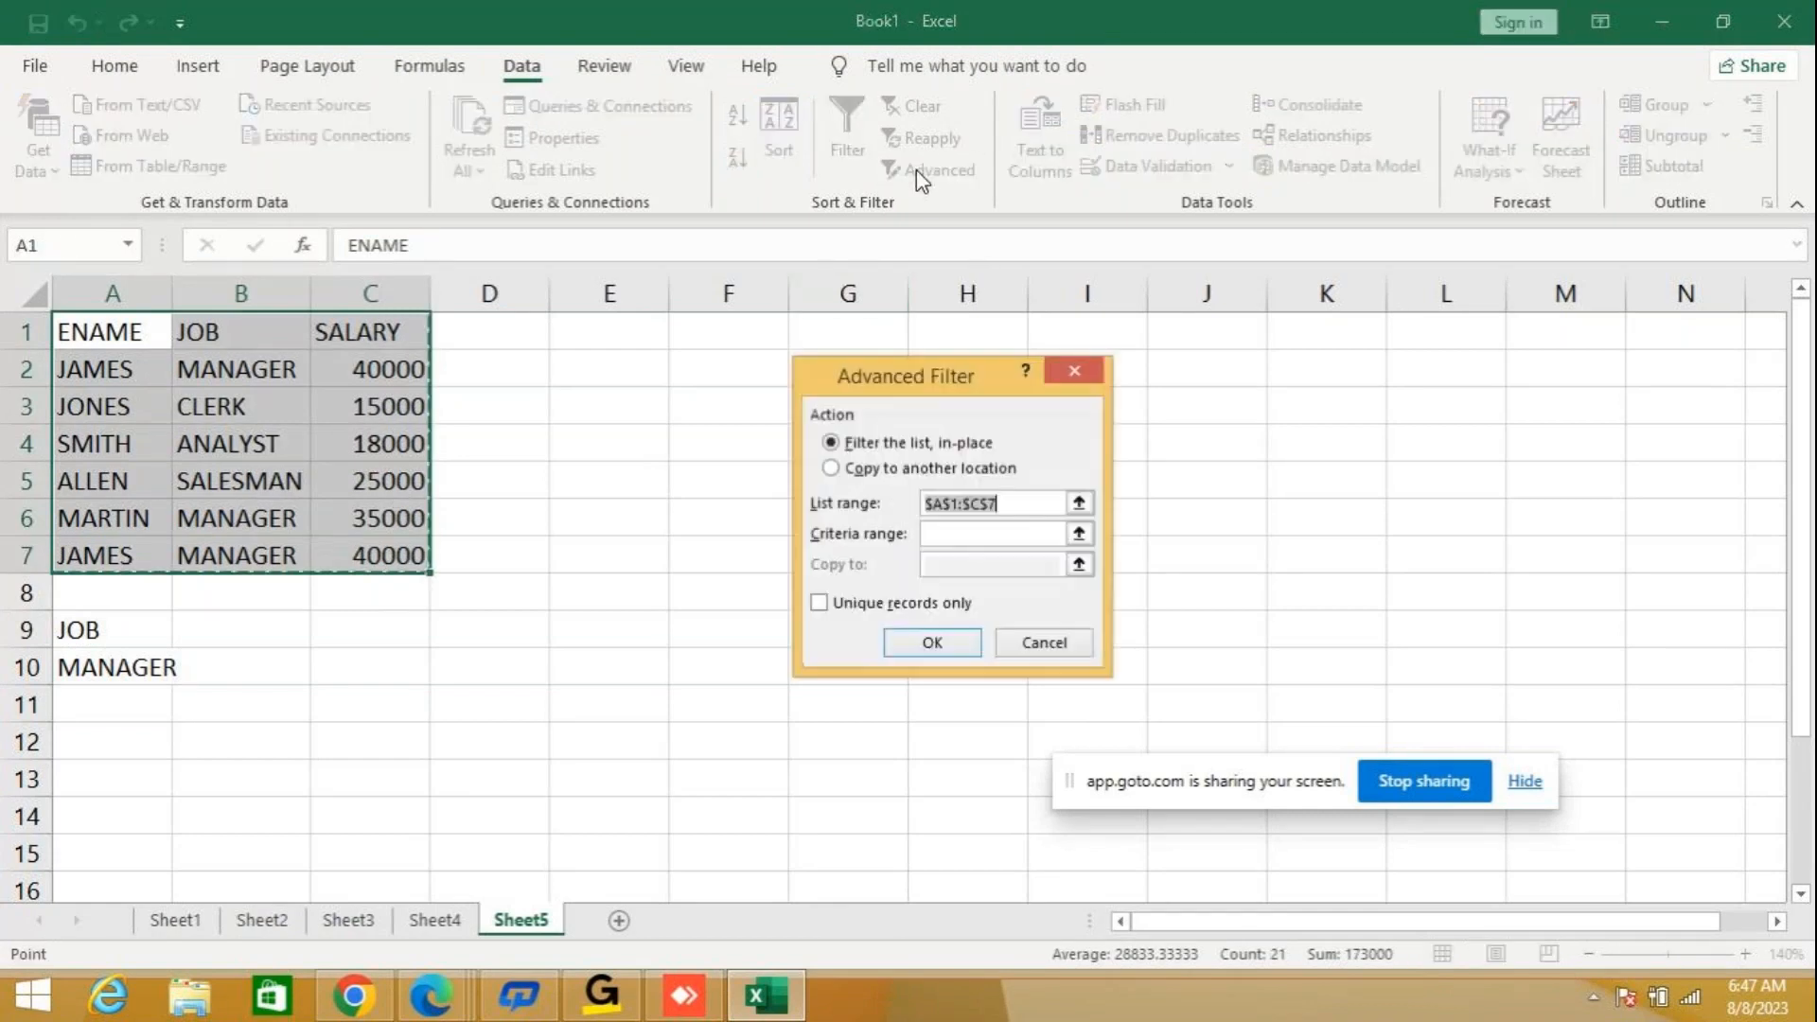
pyautogui.click(855, 470)
pyautogui.click(955, 534)
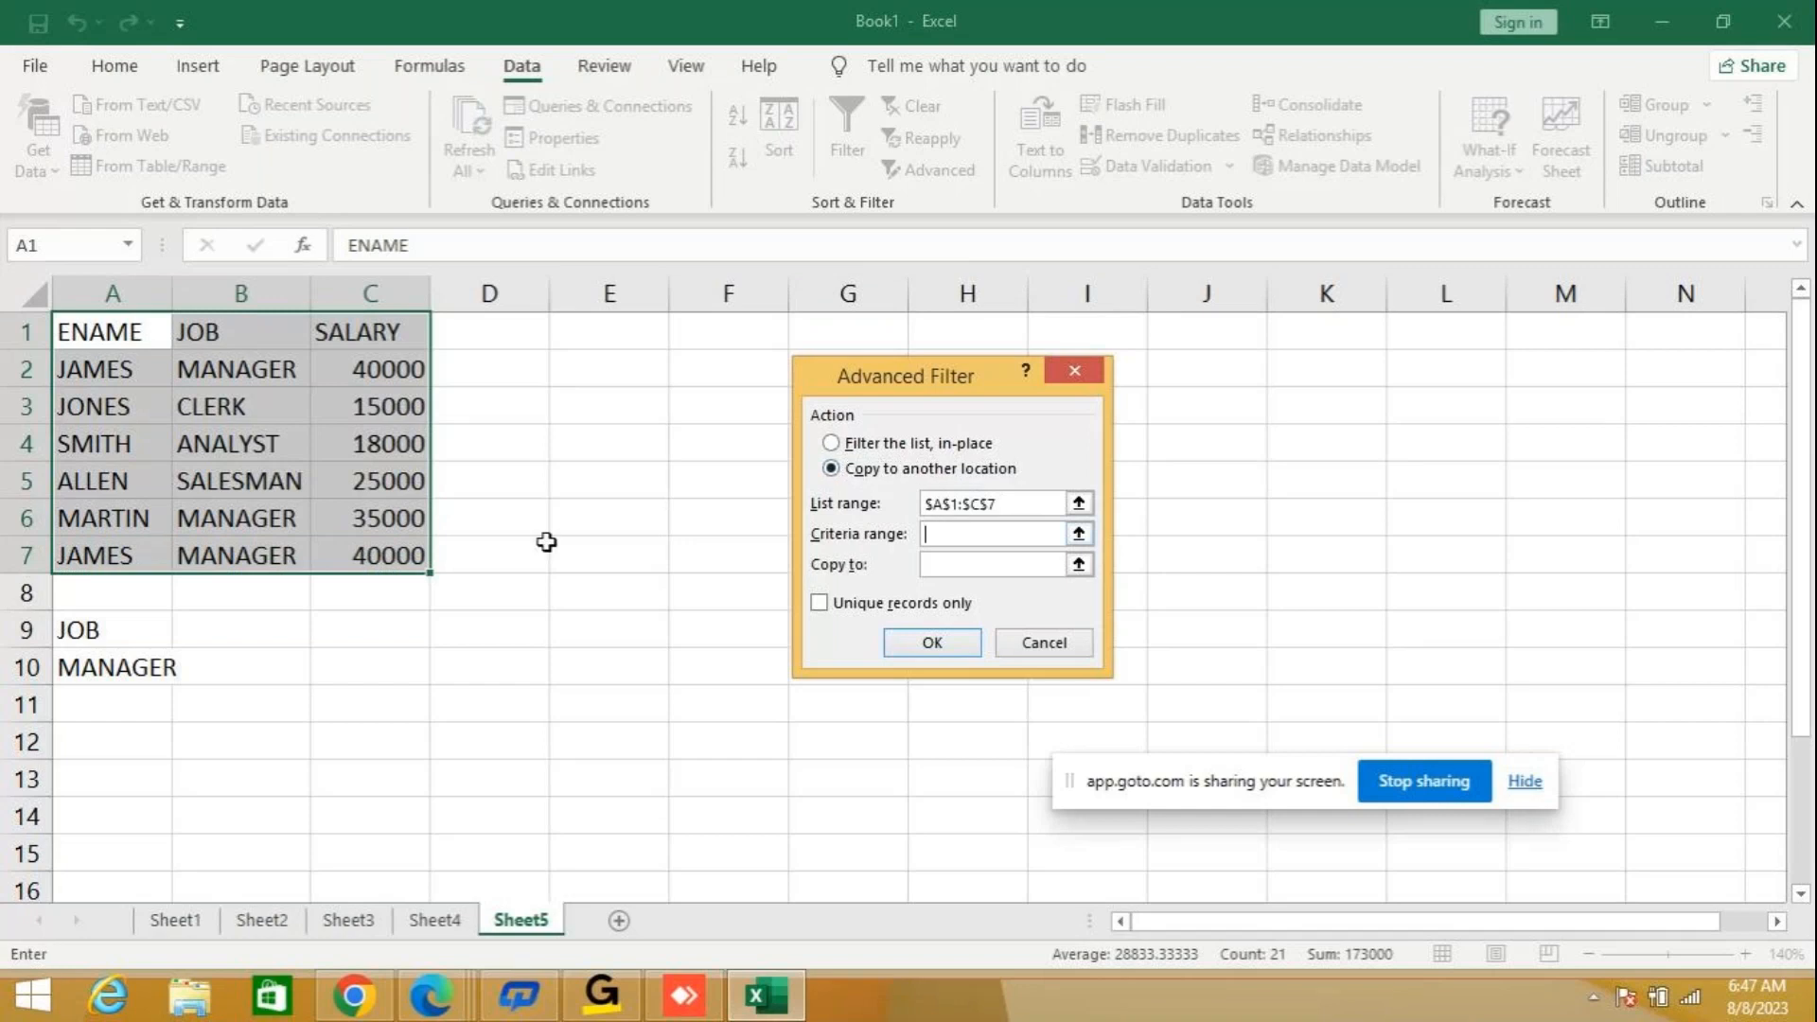
pyautogui.moveTo(83, 630); pyautogui.dragTo(104, 660)
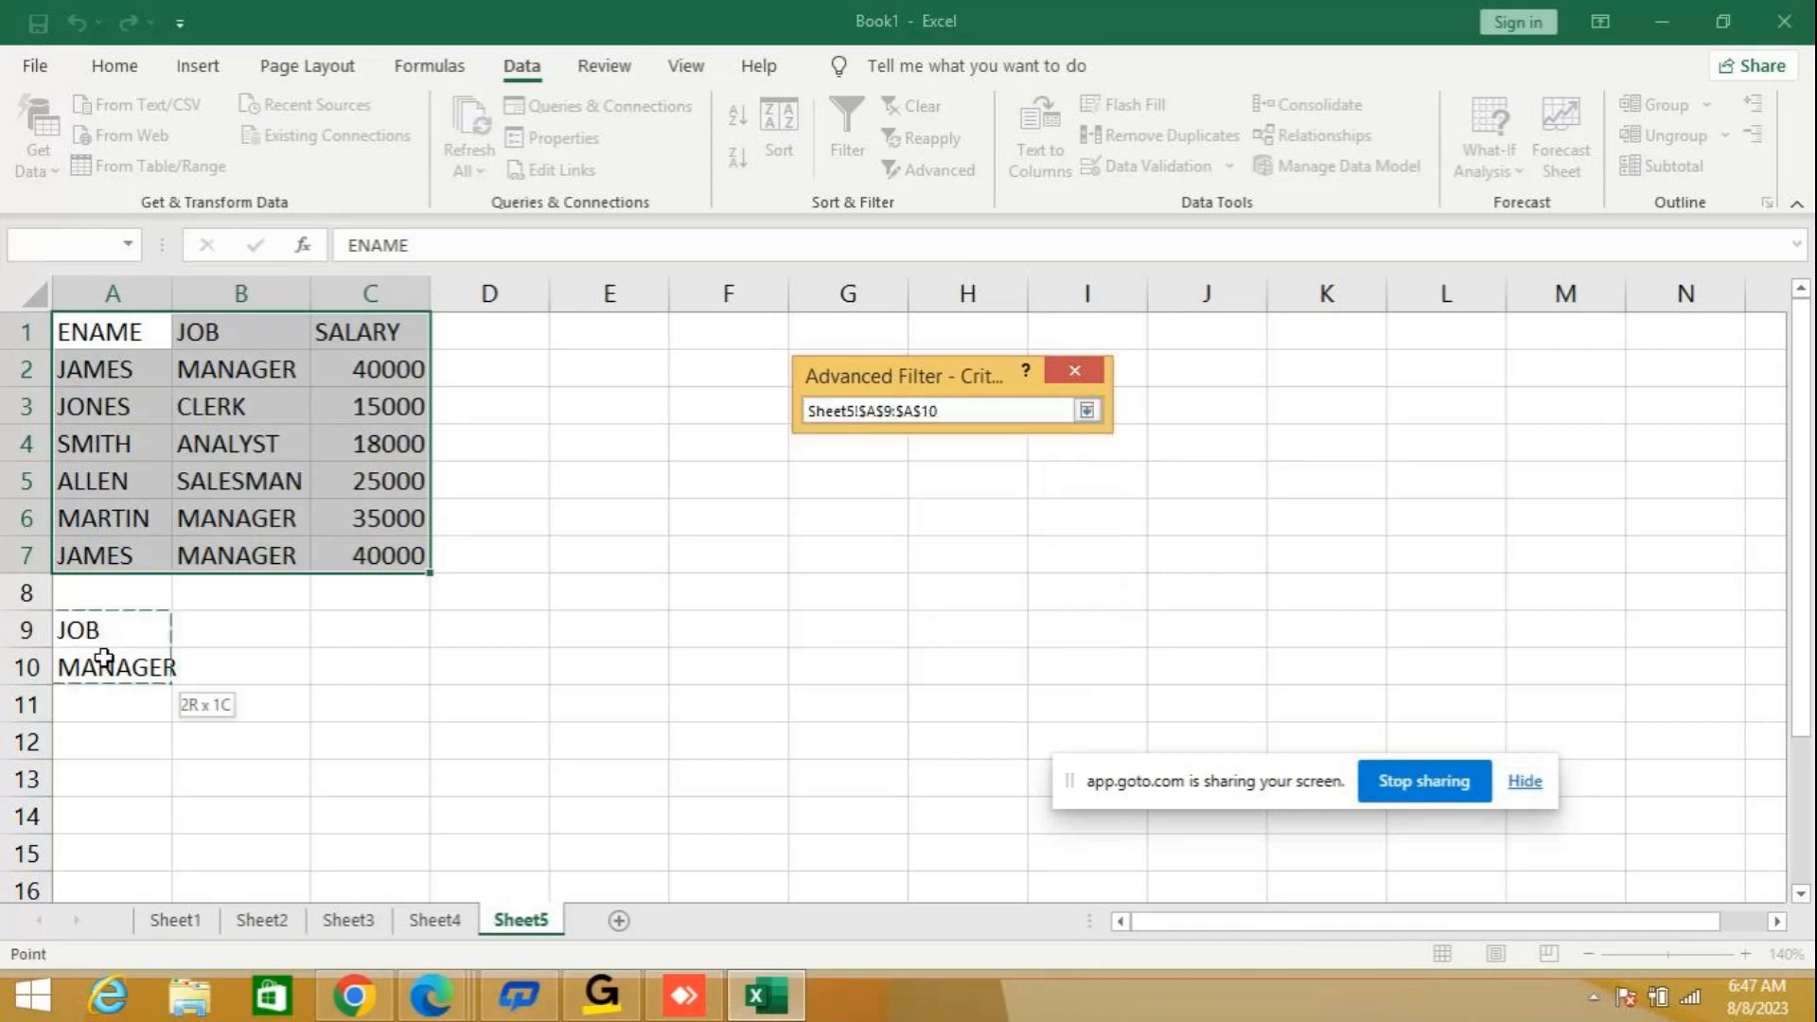
pyautogui.click(978, 562)
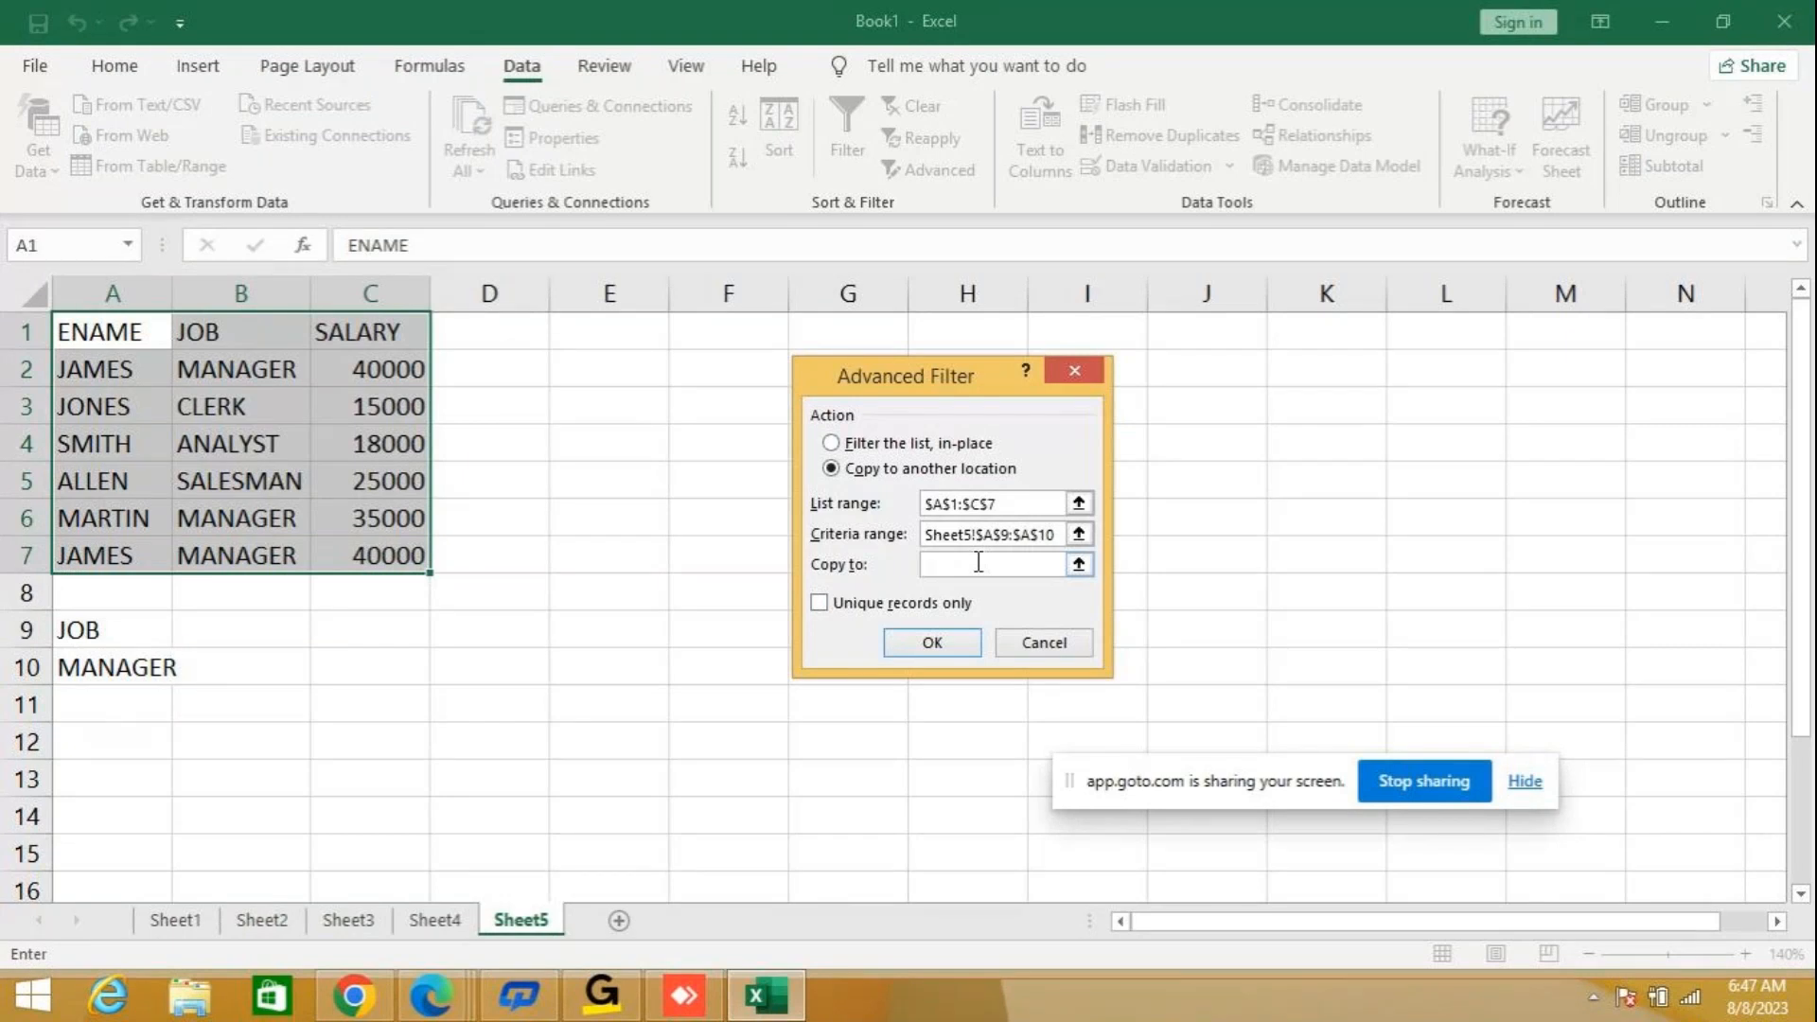
pyautogui.write('A11')
pyautogui.click(932, 645)
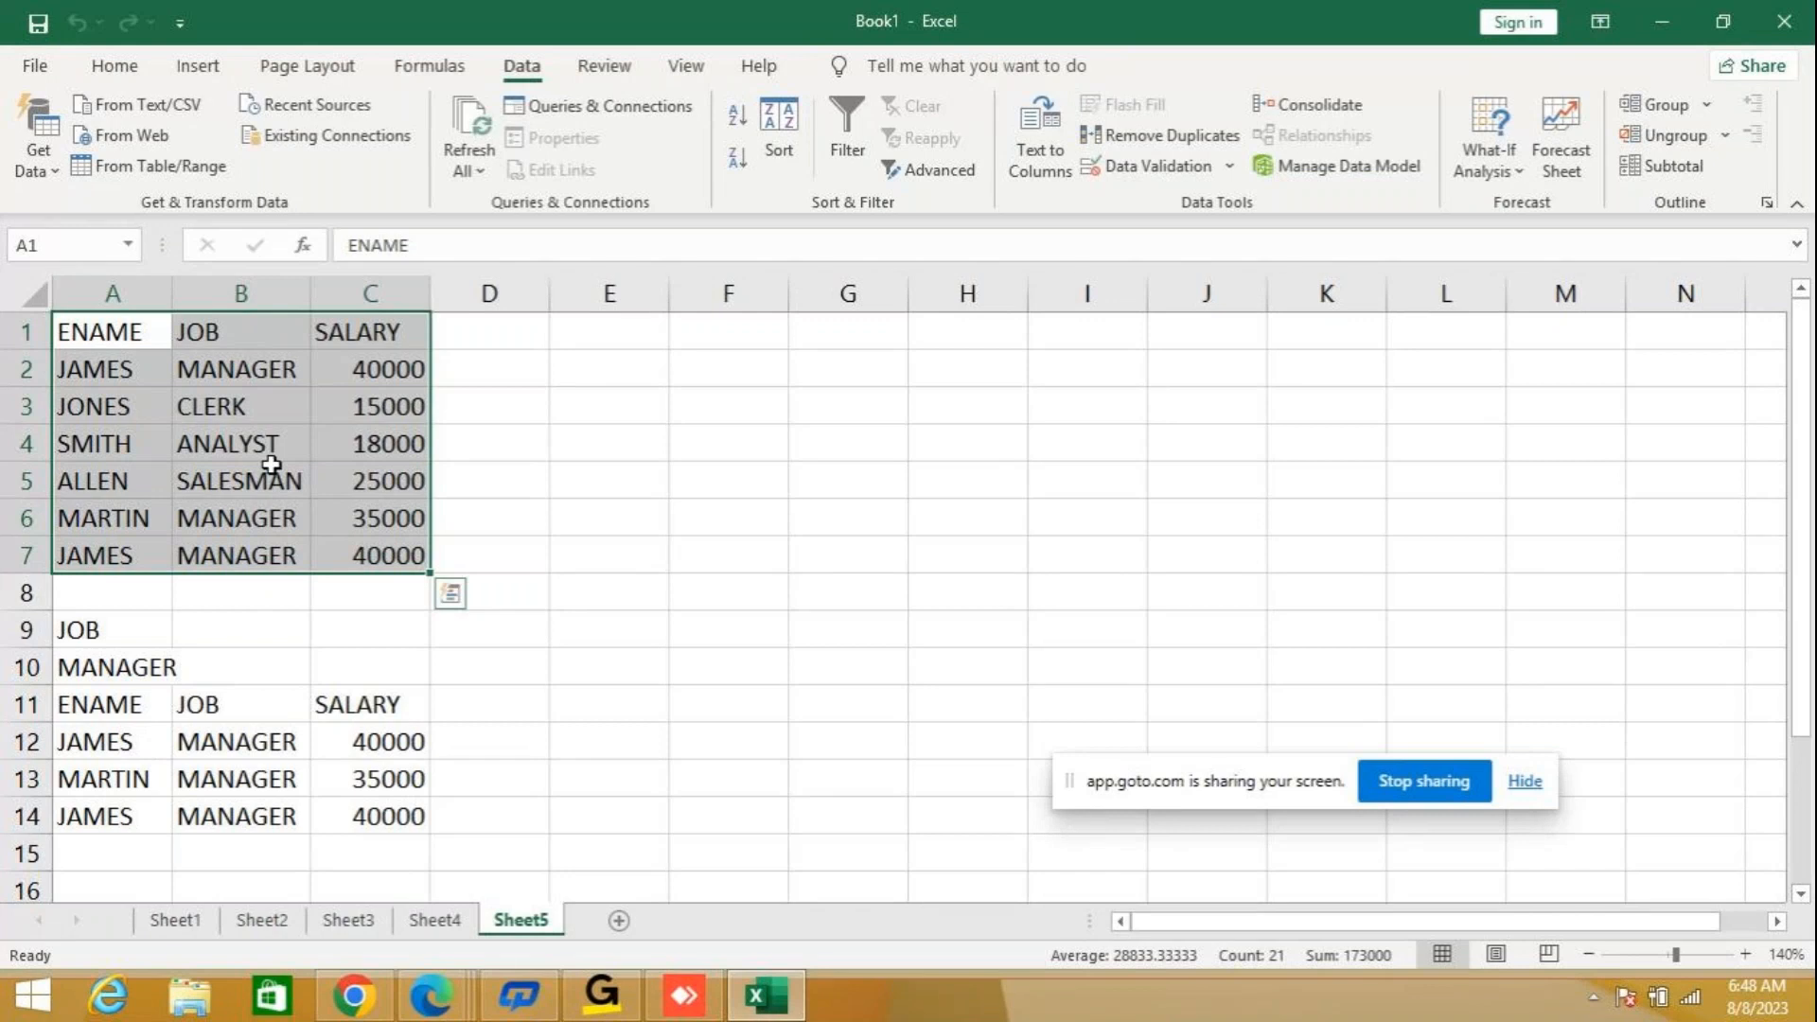
# Copy the table A1:C7 to A1 of another new worksheet and fit the JOB column's width to its contents.
pyautogui.hotkey('ctrl', 'c')
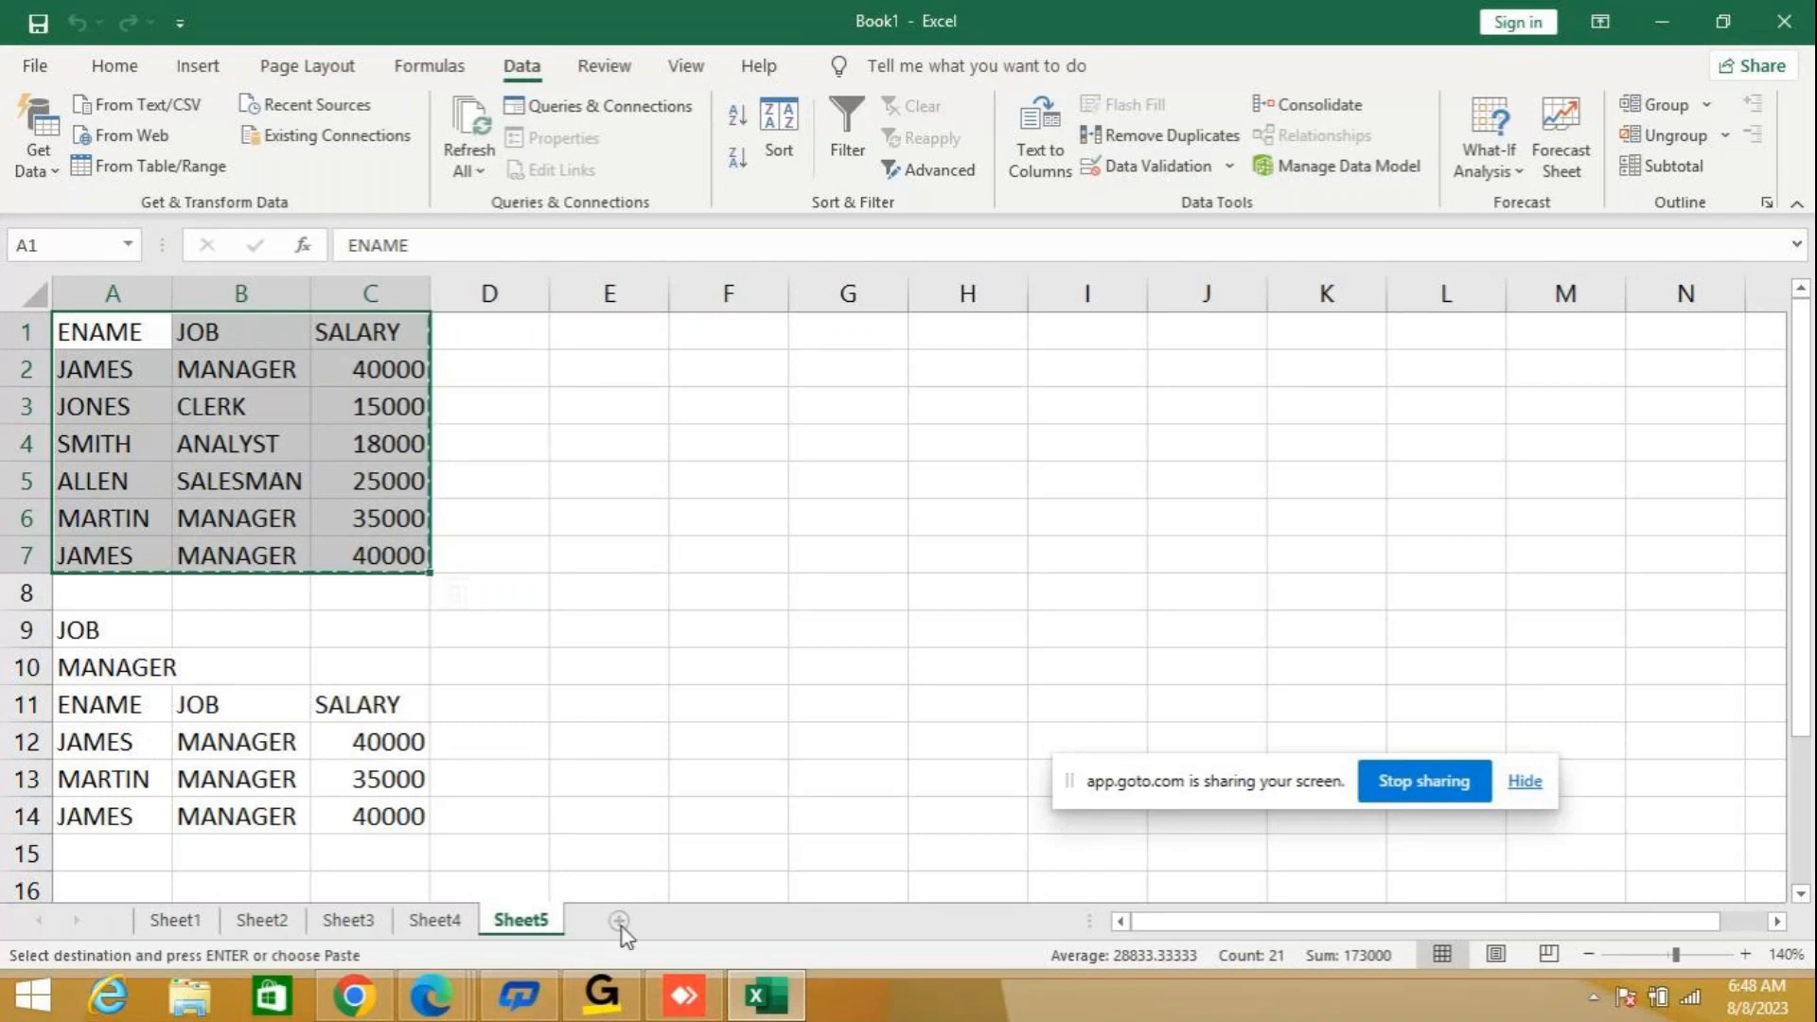
pyautogui.click(619, 921)
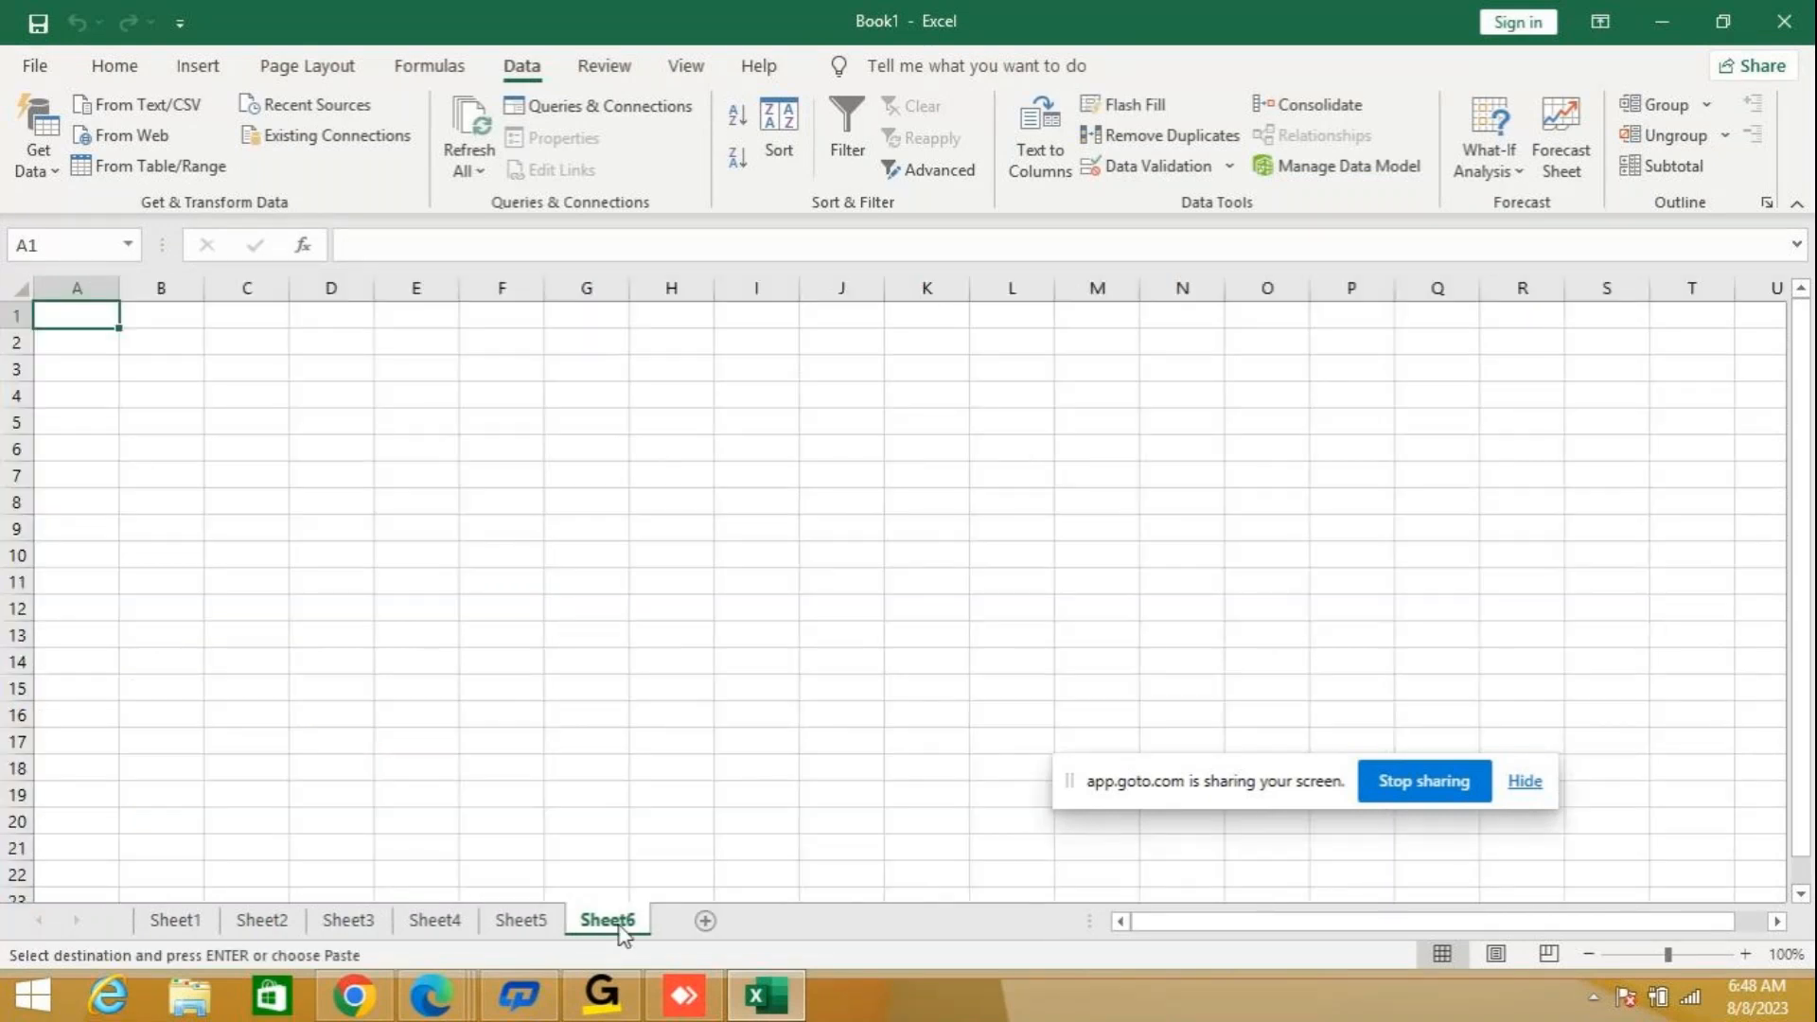
pyautogui.hotkey('ctrl', 'v')
pyautogui.doubleClick(204, 288)
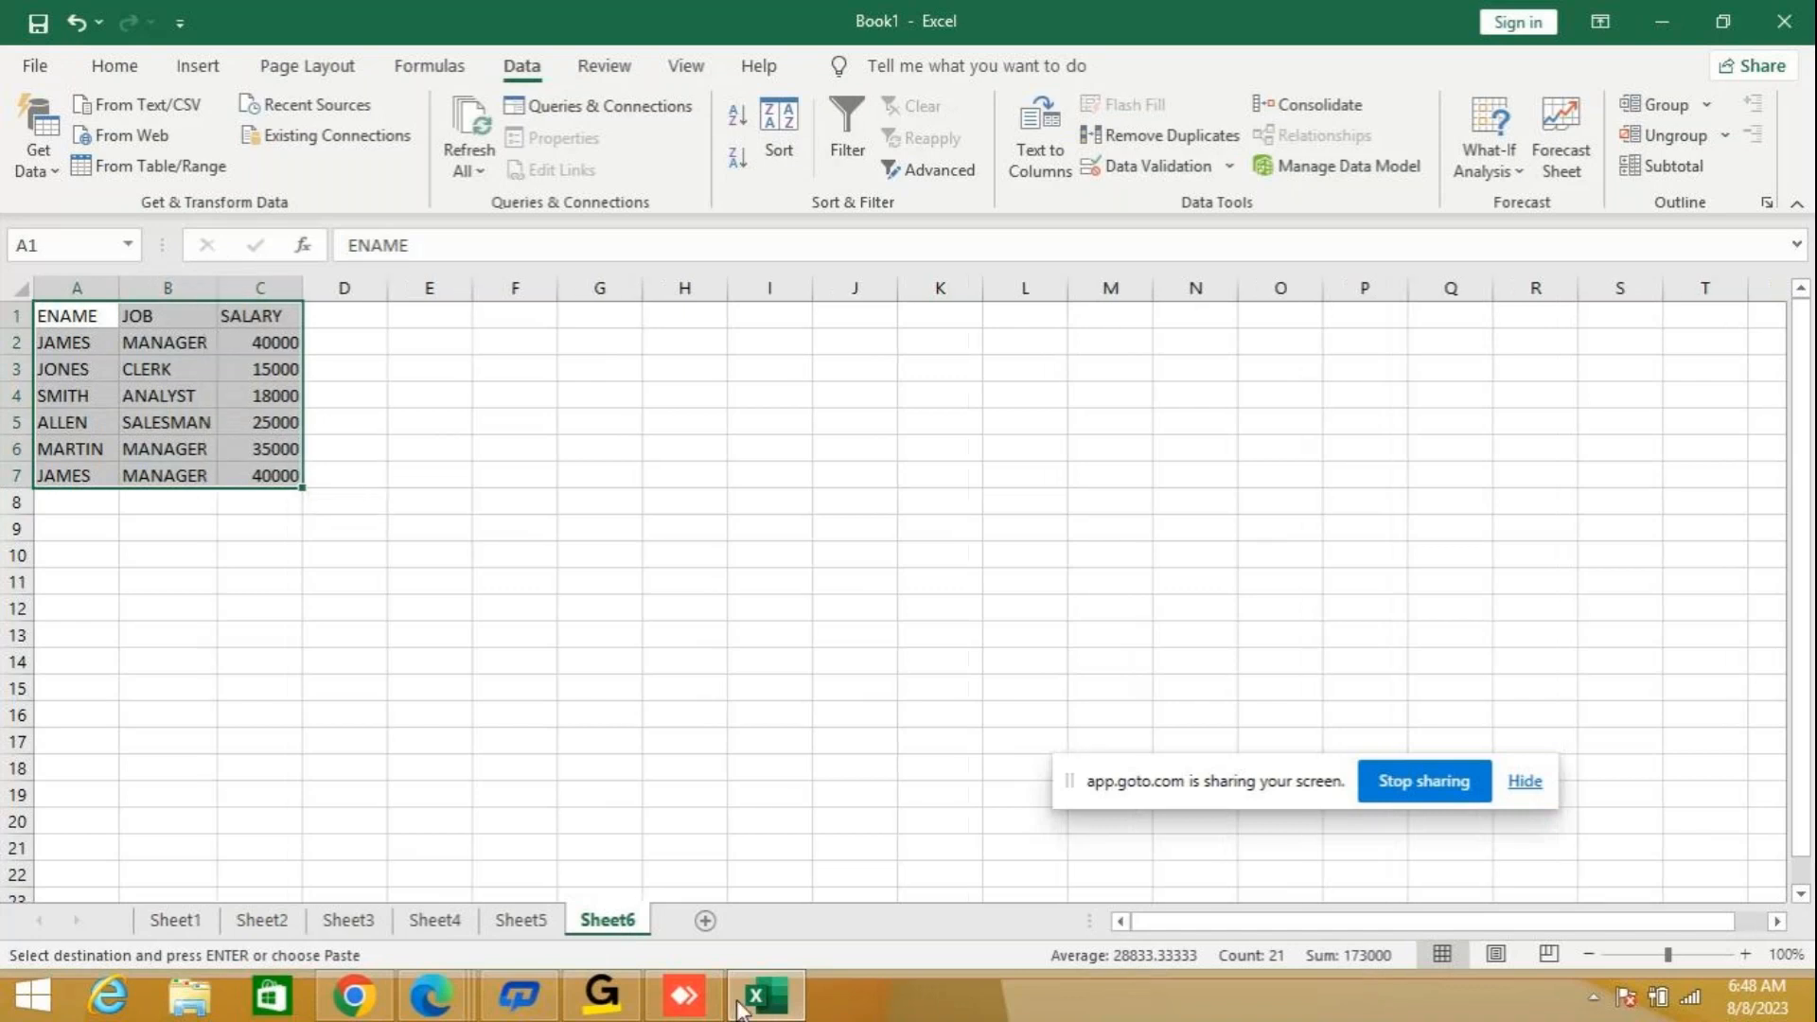
# Enter the job criteria on the new sheet, with JOB in A9 and MANAGER in A10.
pyautogui.click(1743, 954)
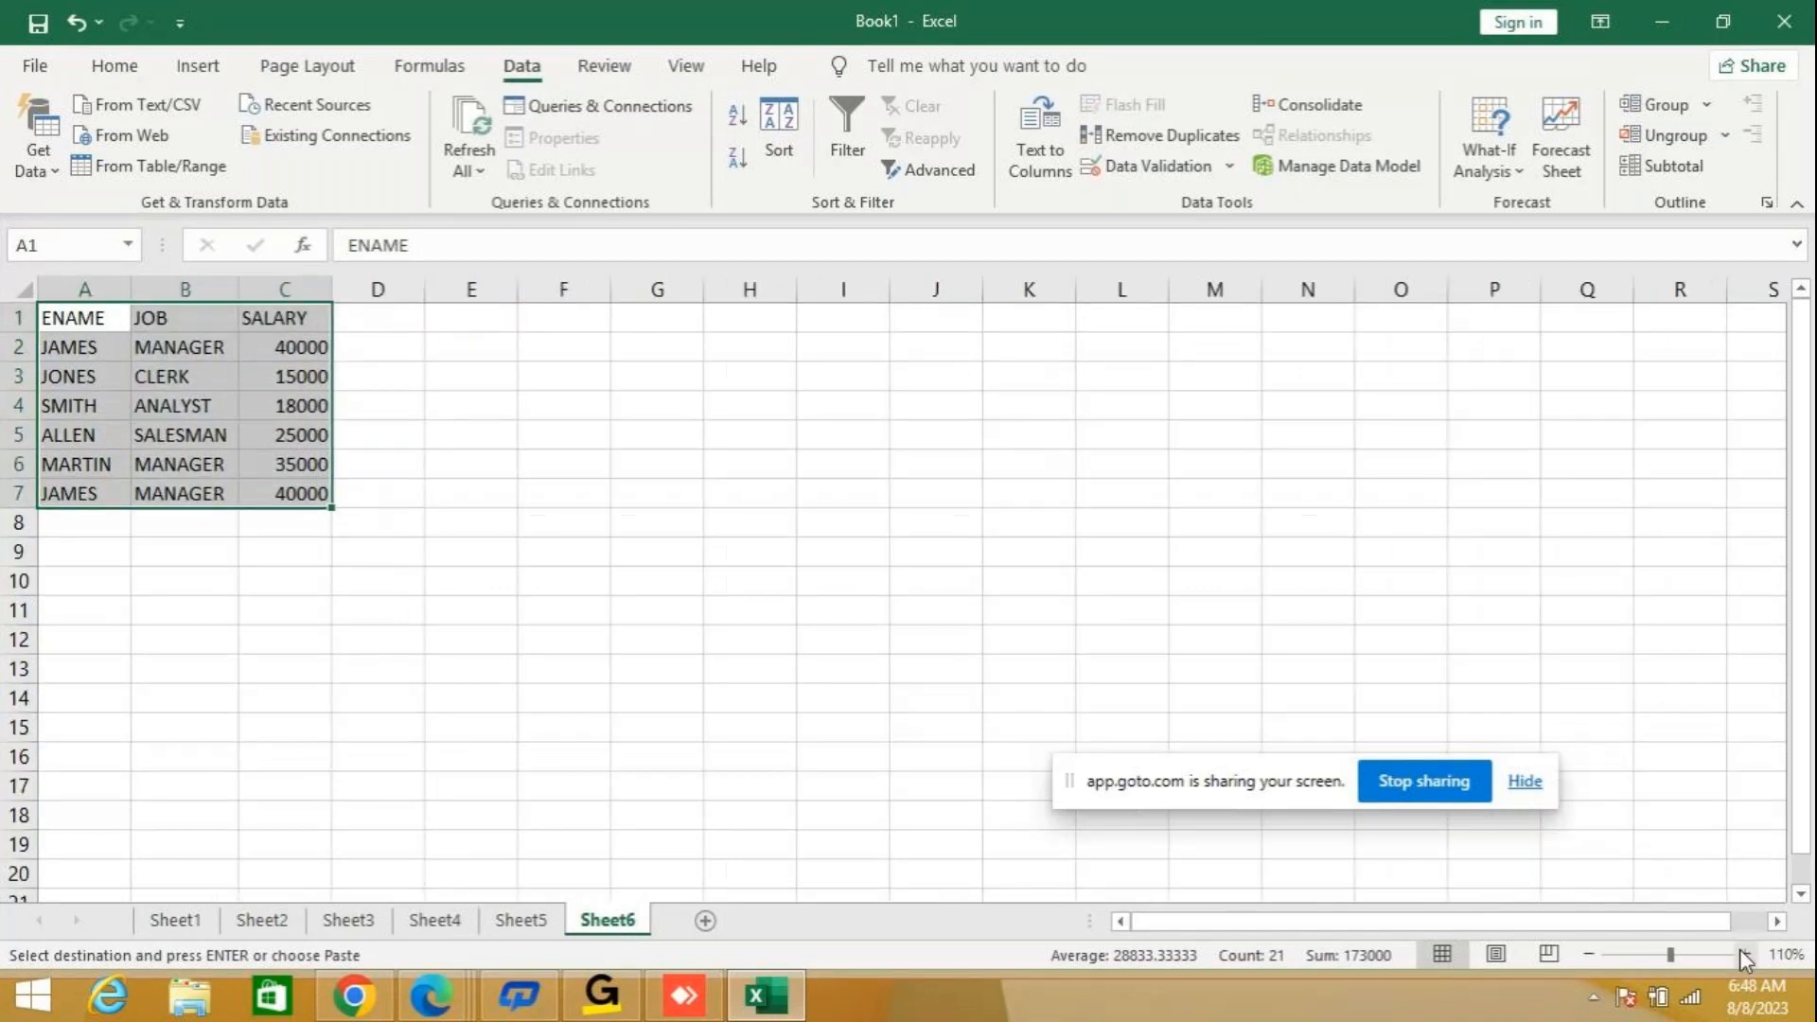
pyautogui.click(1743, 954)
pyautogui.click(1743, 954)
pyautogui.click(113, 598)
pyautogui.write('JOB')
pyautogui.press('Return')
pyautogui.write('MANAGER')
pyautogui.press('Return')
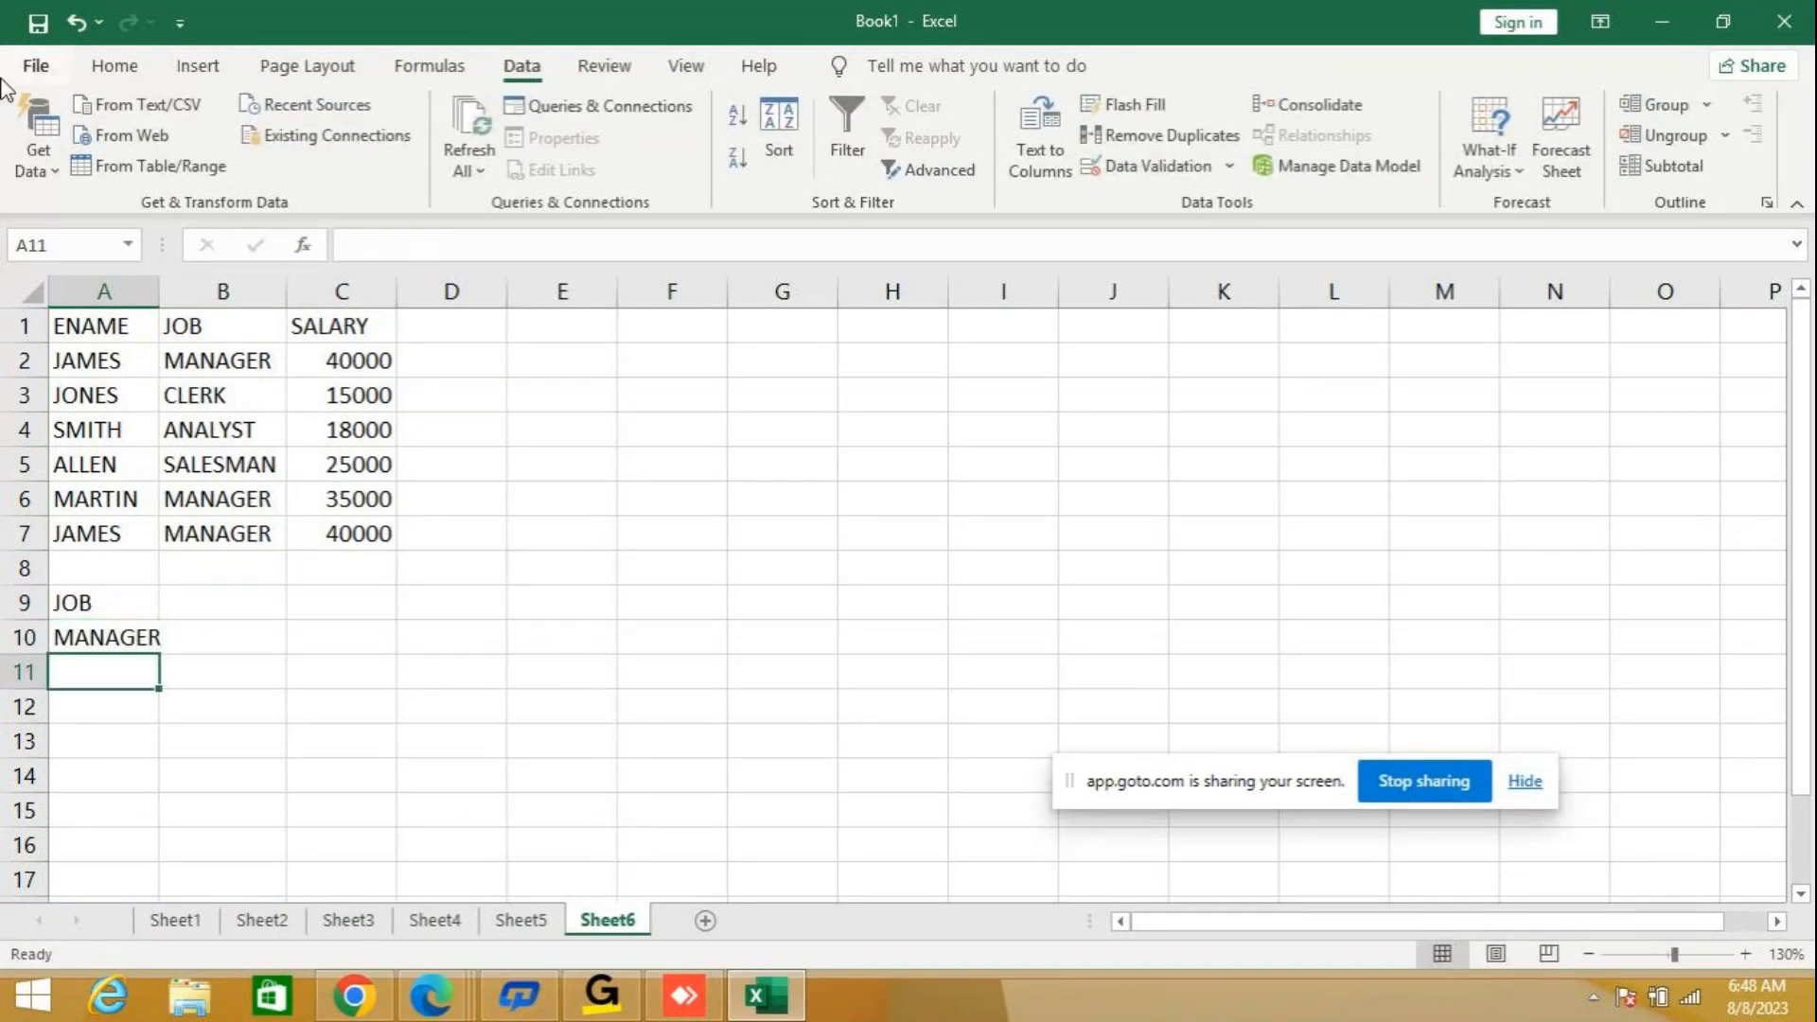
# Set up an Advanced Filter on A1:C7 that copies to another location, with criteria range A9:10 and destination A11.
pyautogui.moveTo(110, 331); pyautogui.dragTo(357, 537)
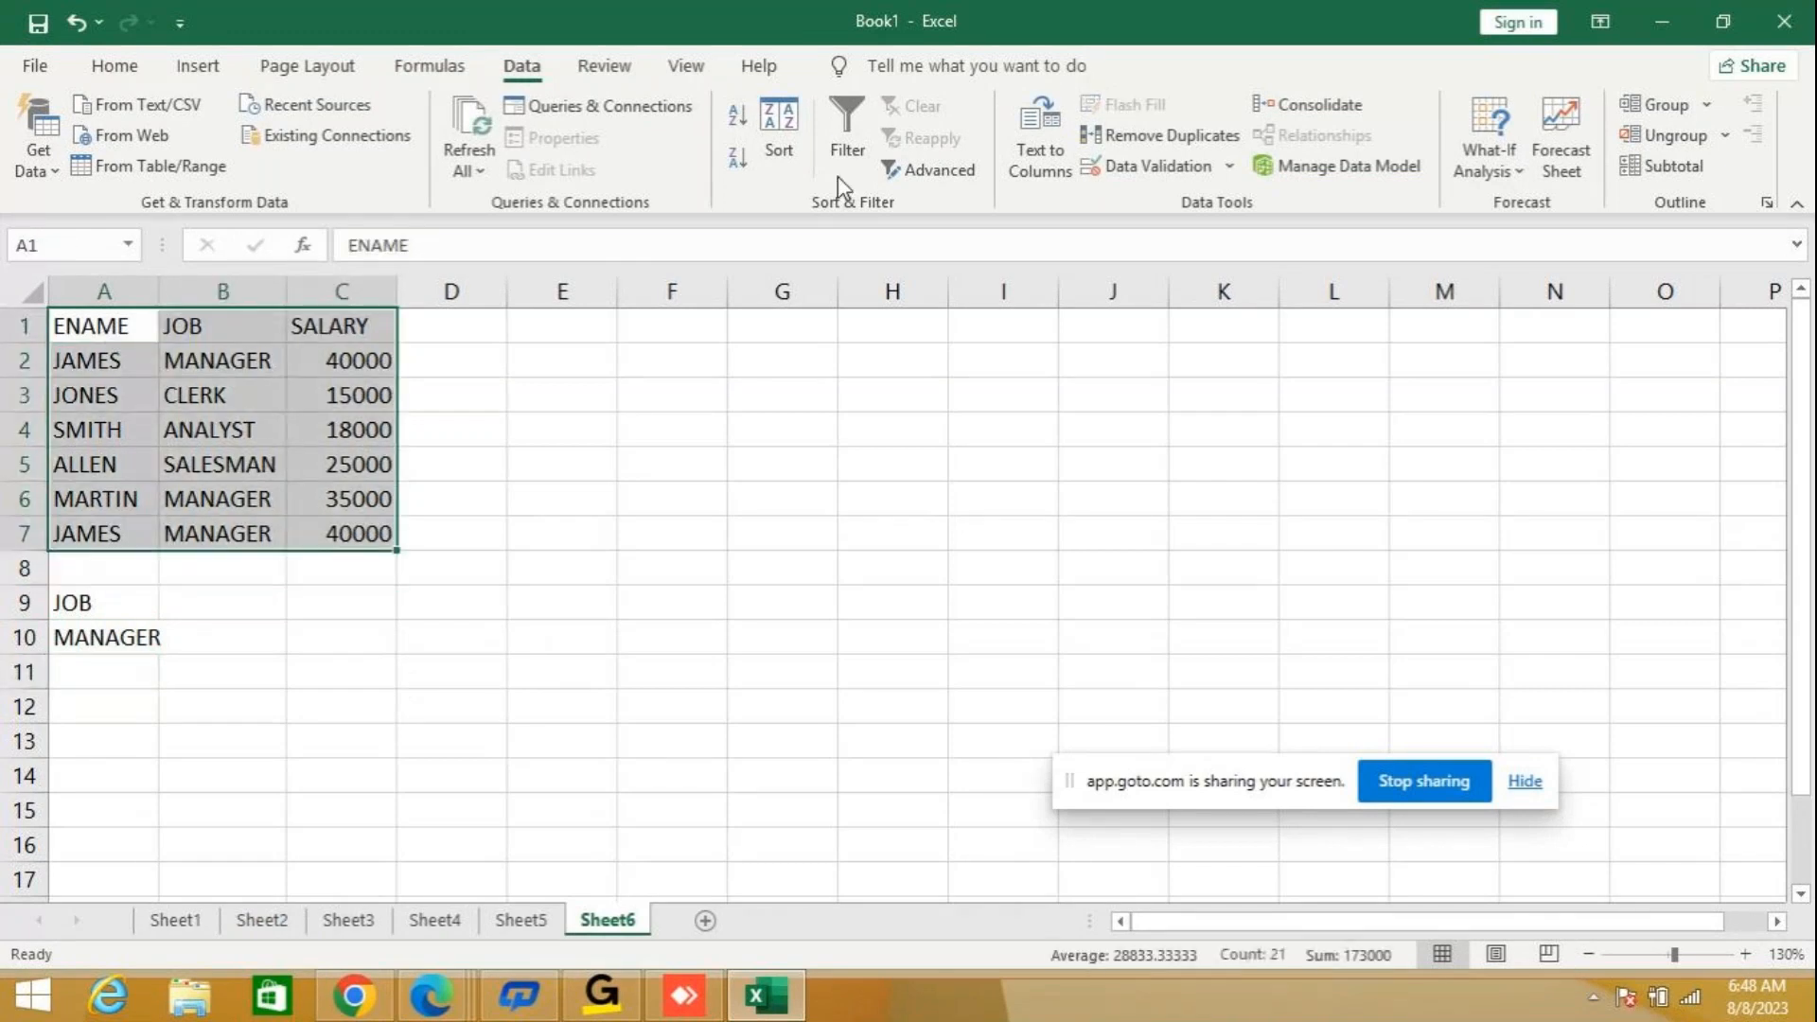
pyautogui.click(939, 172)
pyautogui.click(857, 468)
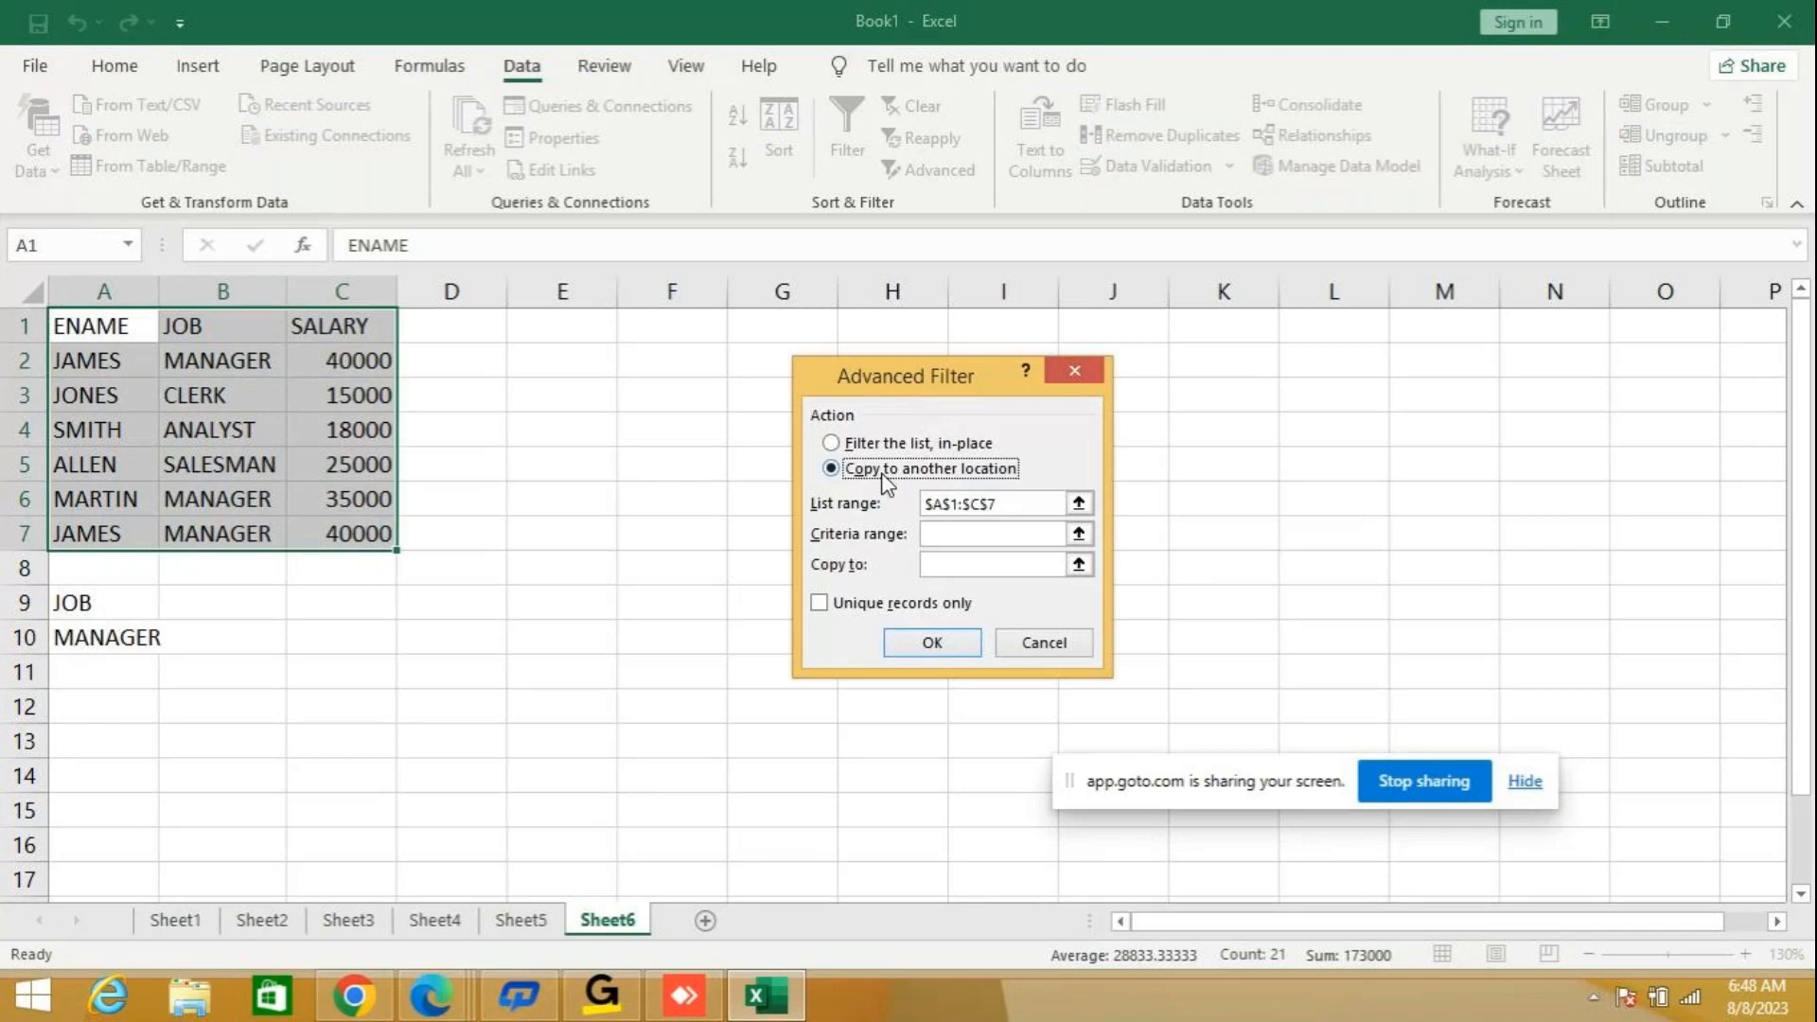
pyautogui.click(974, 536)
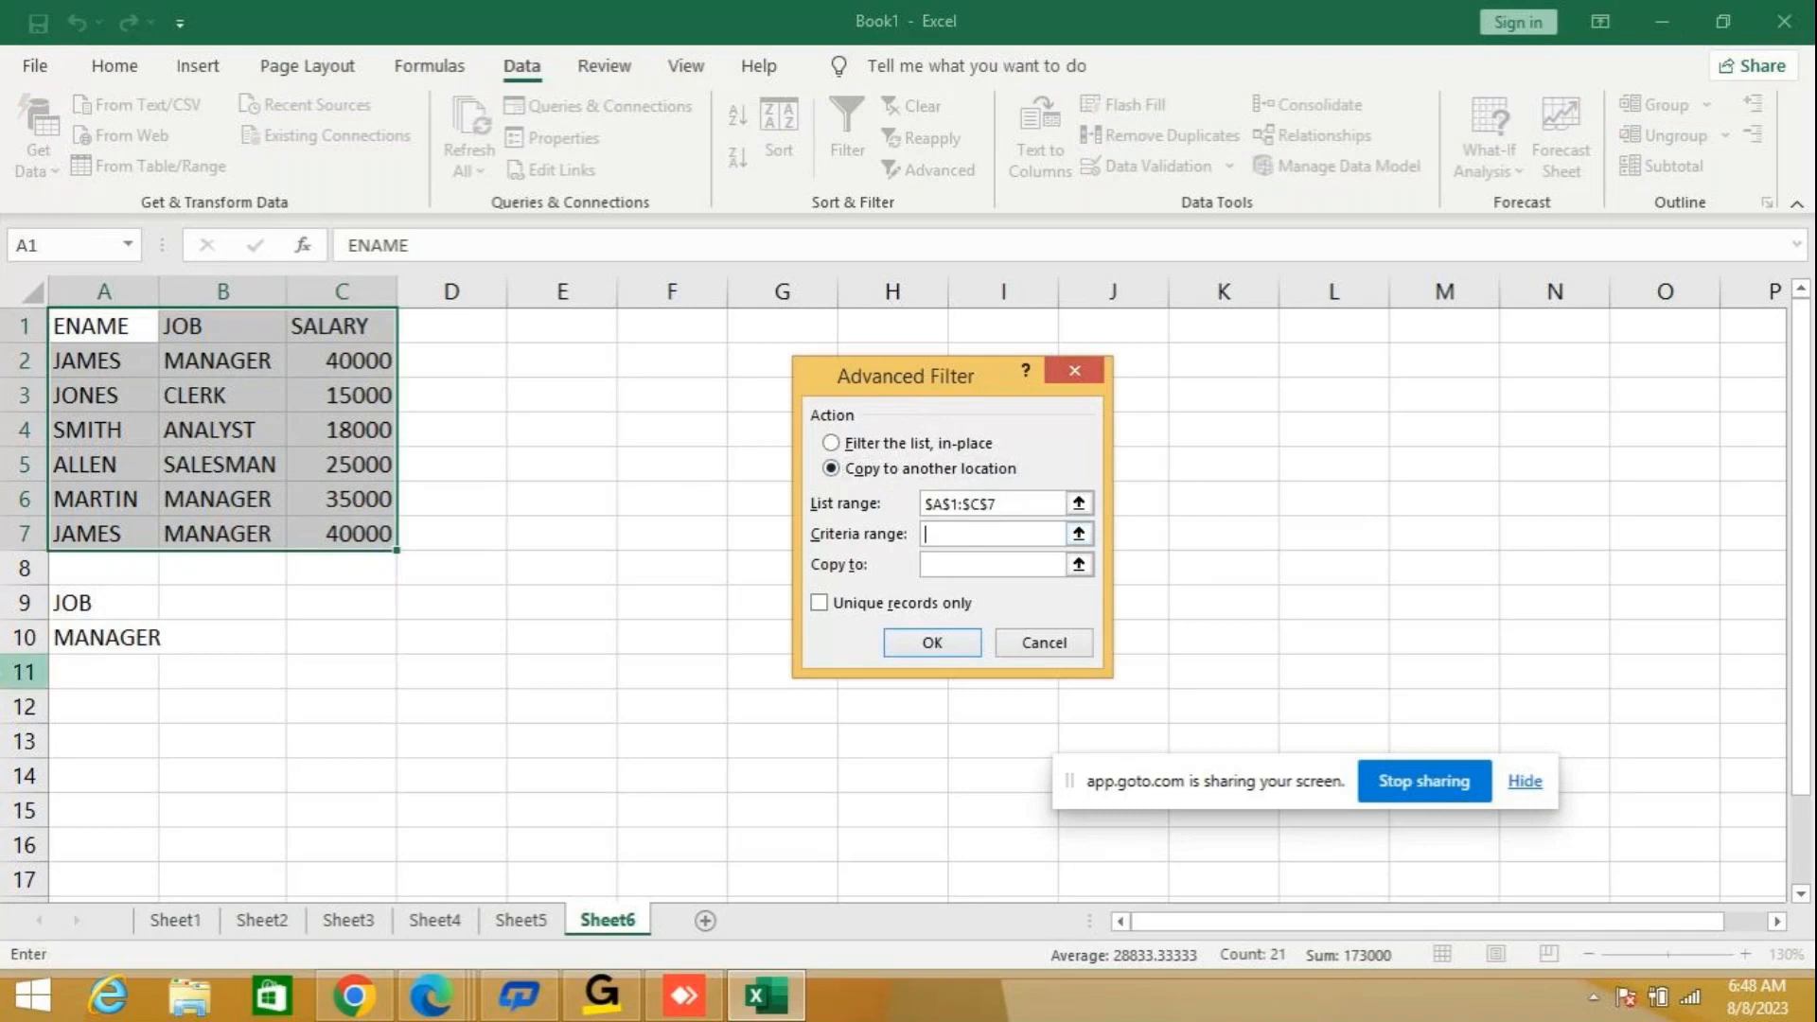
pyautogui.write('A9:10')
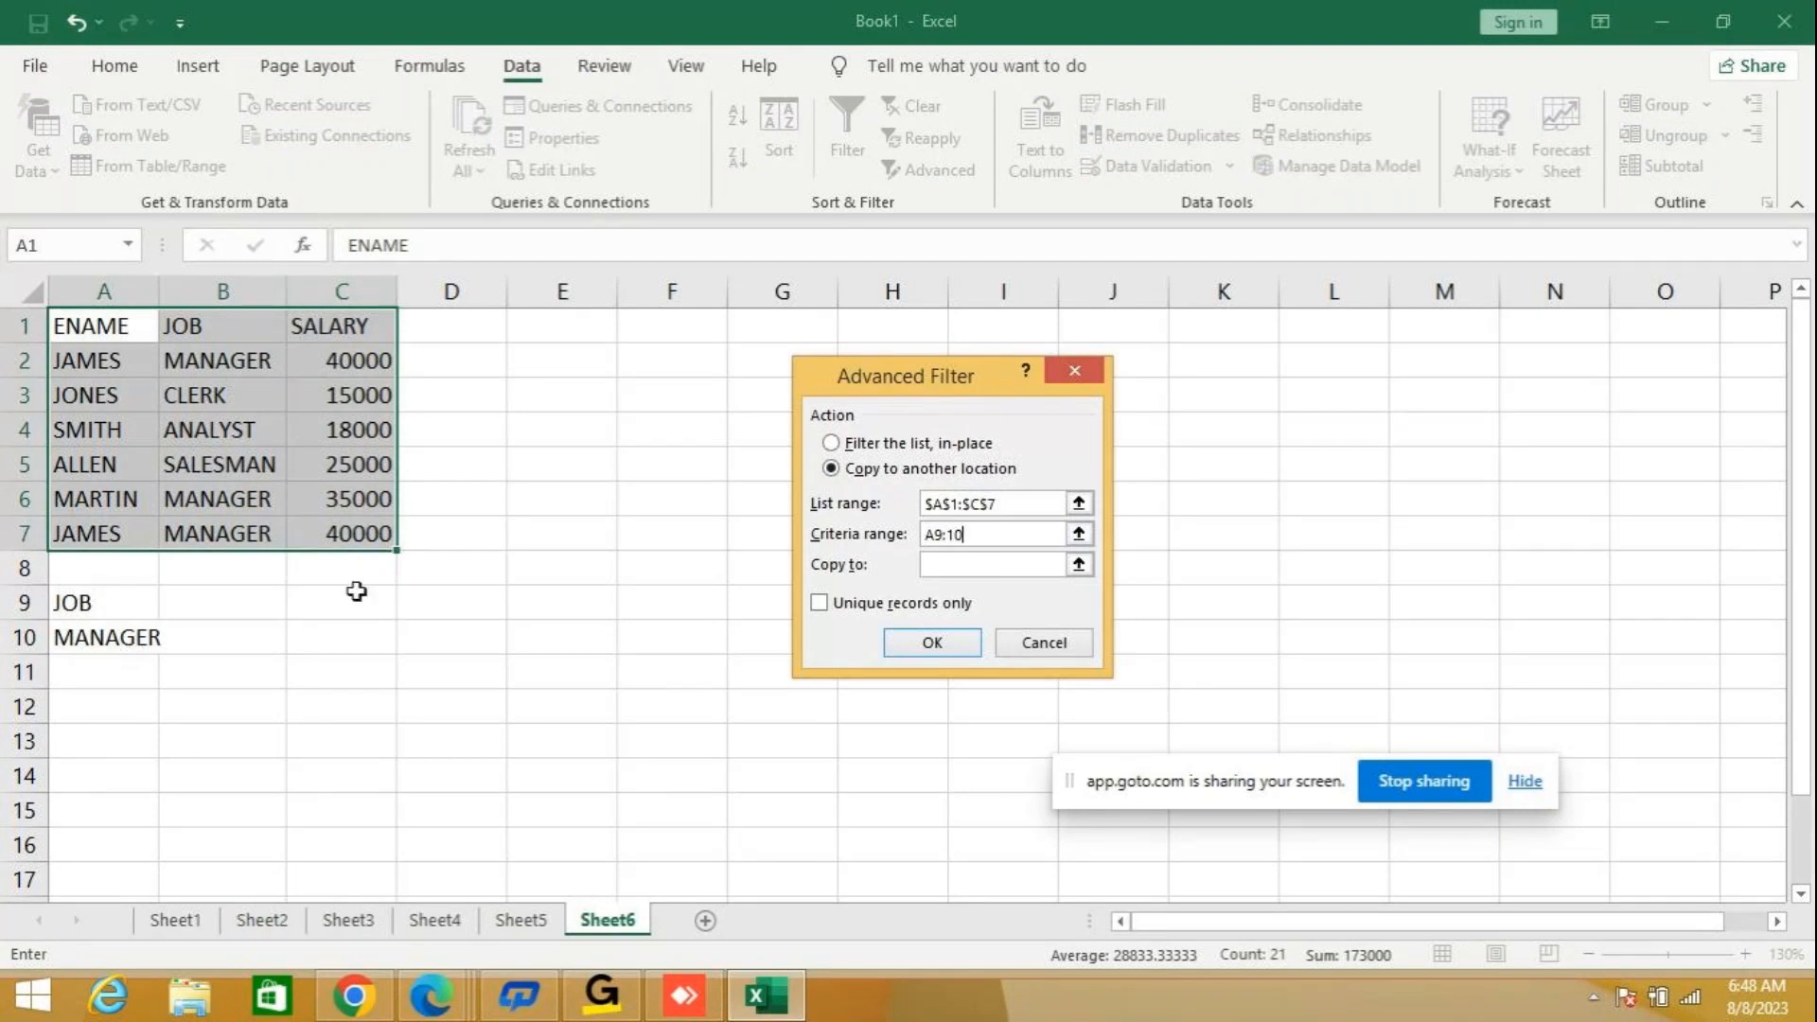
pyautogui.click(944, 564)
pyautogui.write('A11')
# Try to run the Advanced Filter with unique records only, using the criteria range A9:10.
pyautogui.click(820, 606)
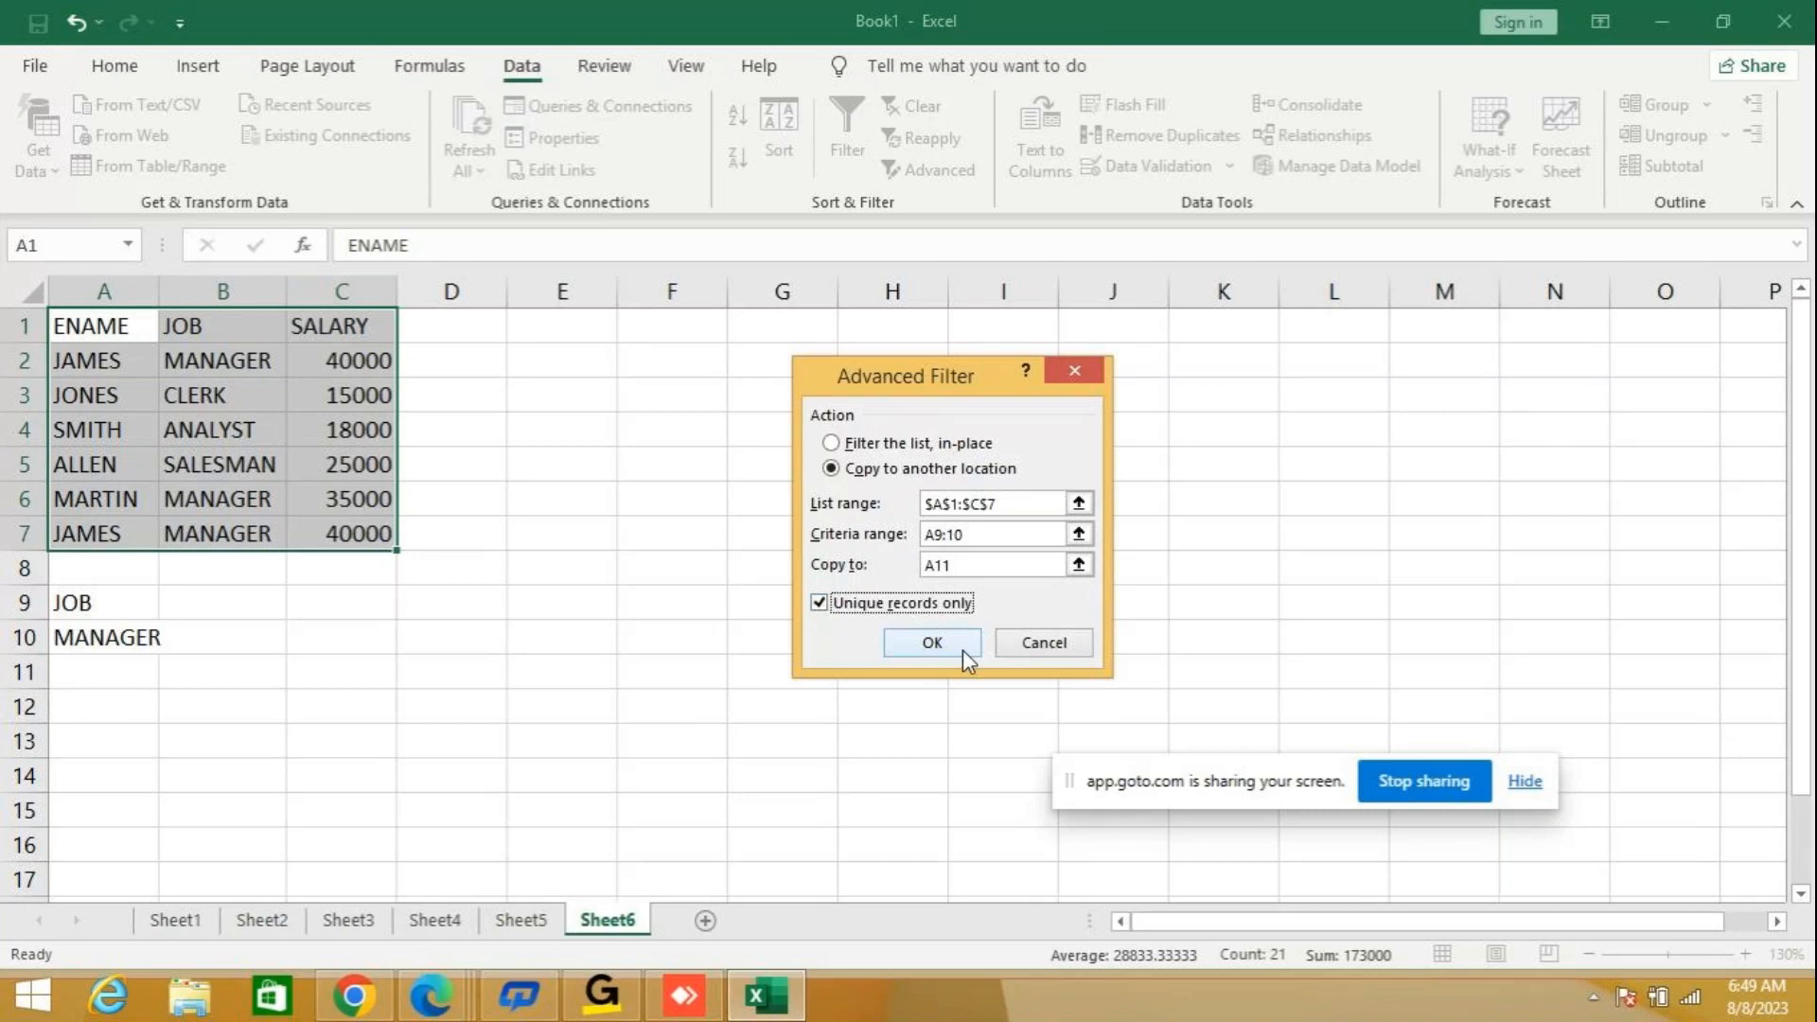
pyautogui.click(820, 604)
pyautogui.click(818, 605)
pyautogui.click(930, 643)
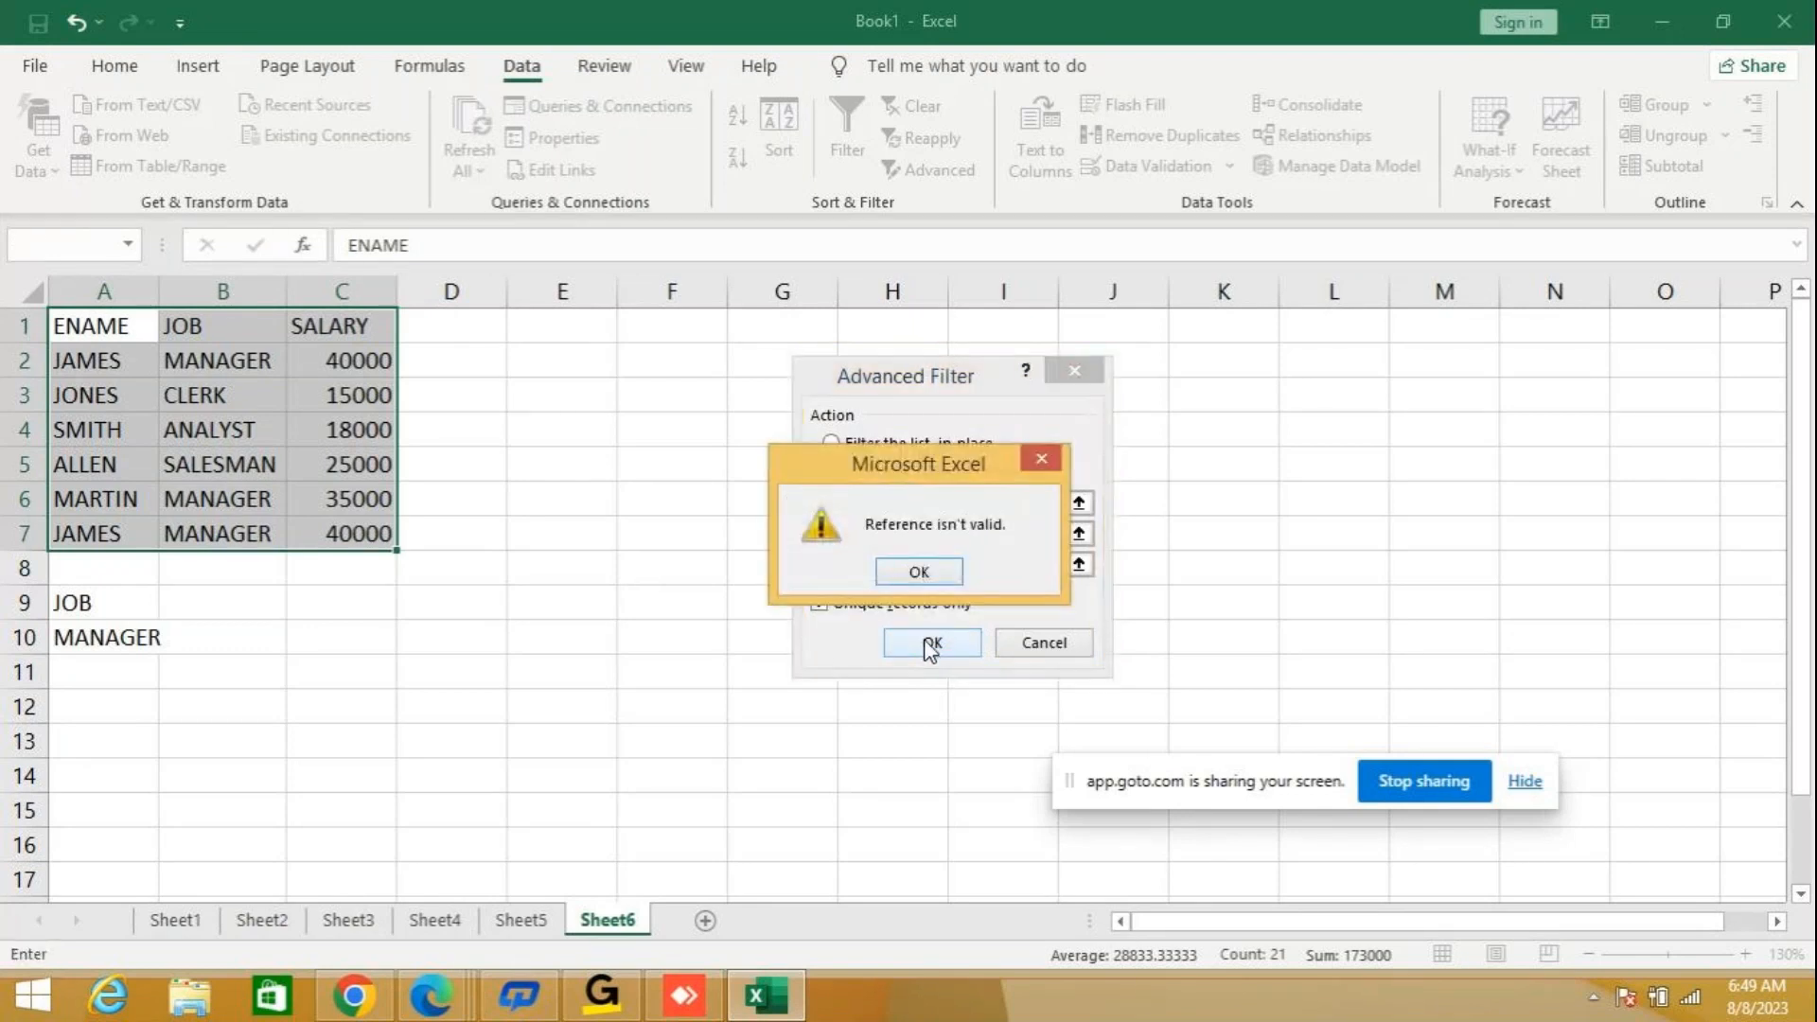
pyautogui.click(925, 571)
# Turn off unique records only and replace the Advanced Filter's criteria range with cells A9:A10.
pyautogui.click(1001, 538)
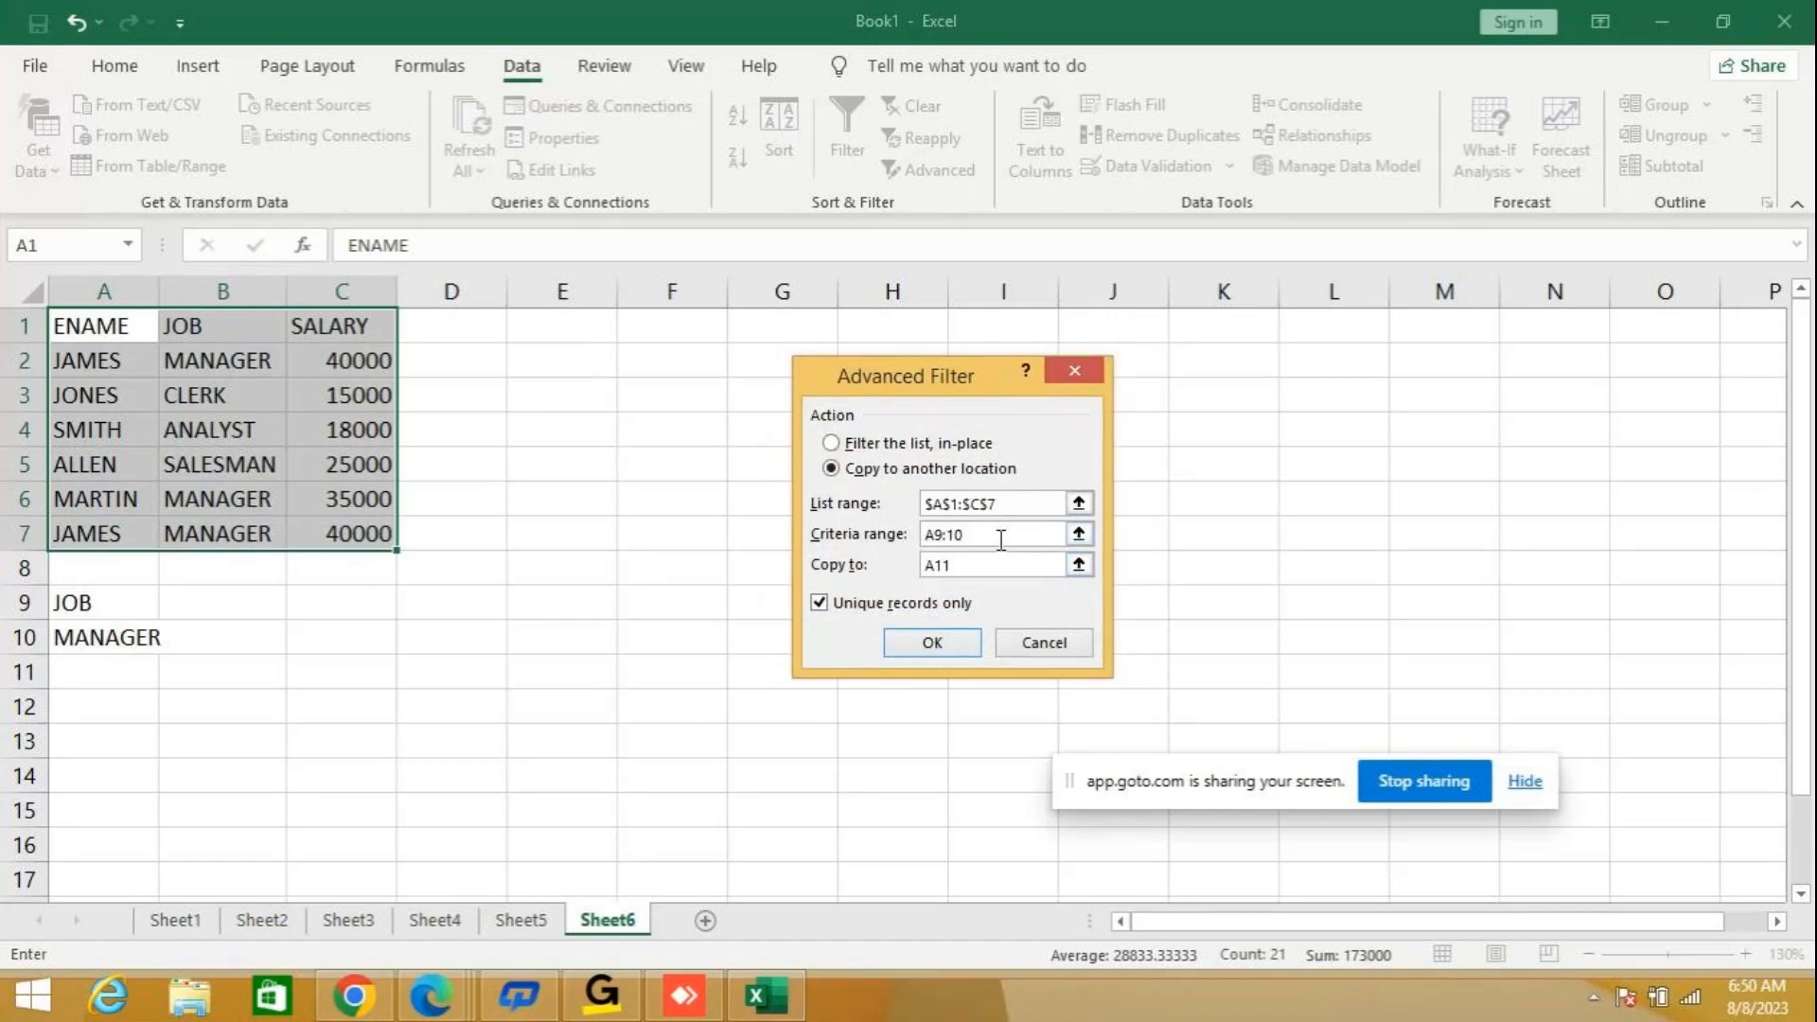
pyautogui.click(839, 609)
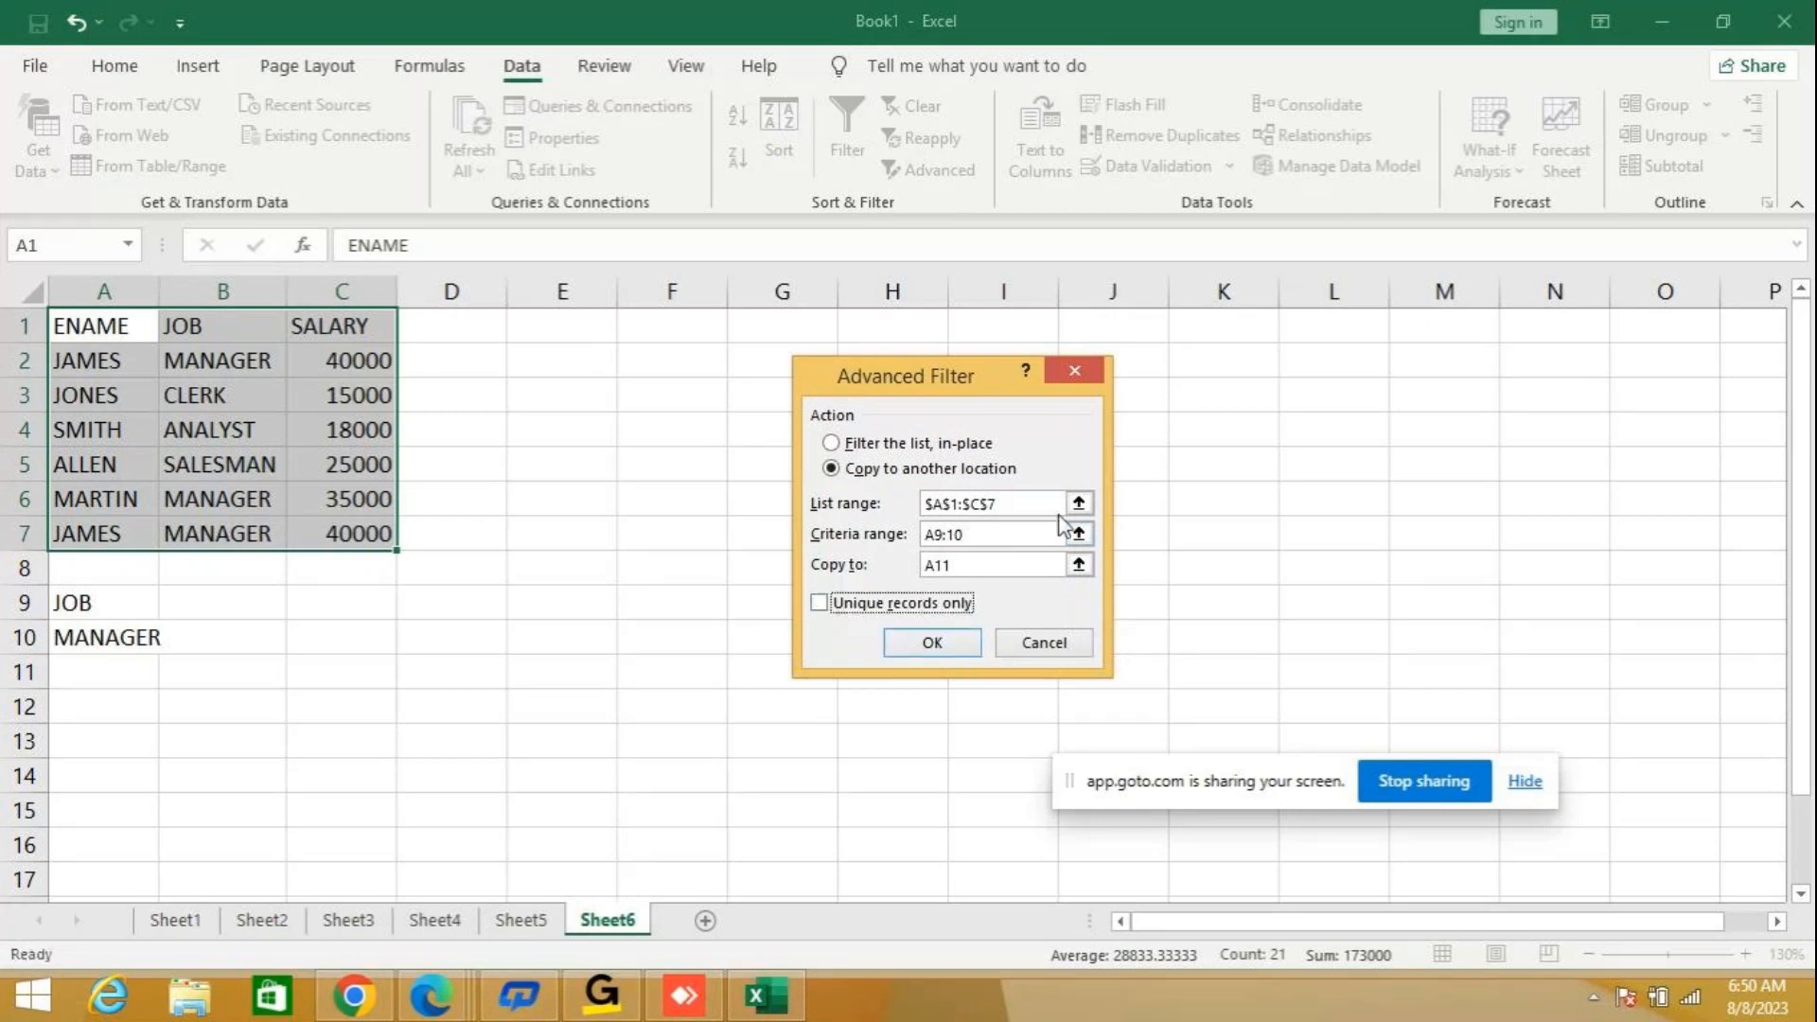
pyautogui.click(1034, 507)
pyautogui.click(975, 547)
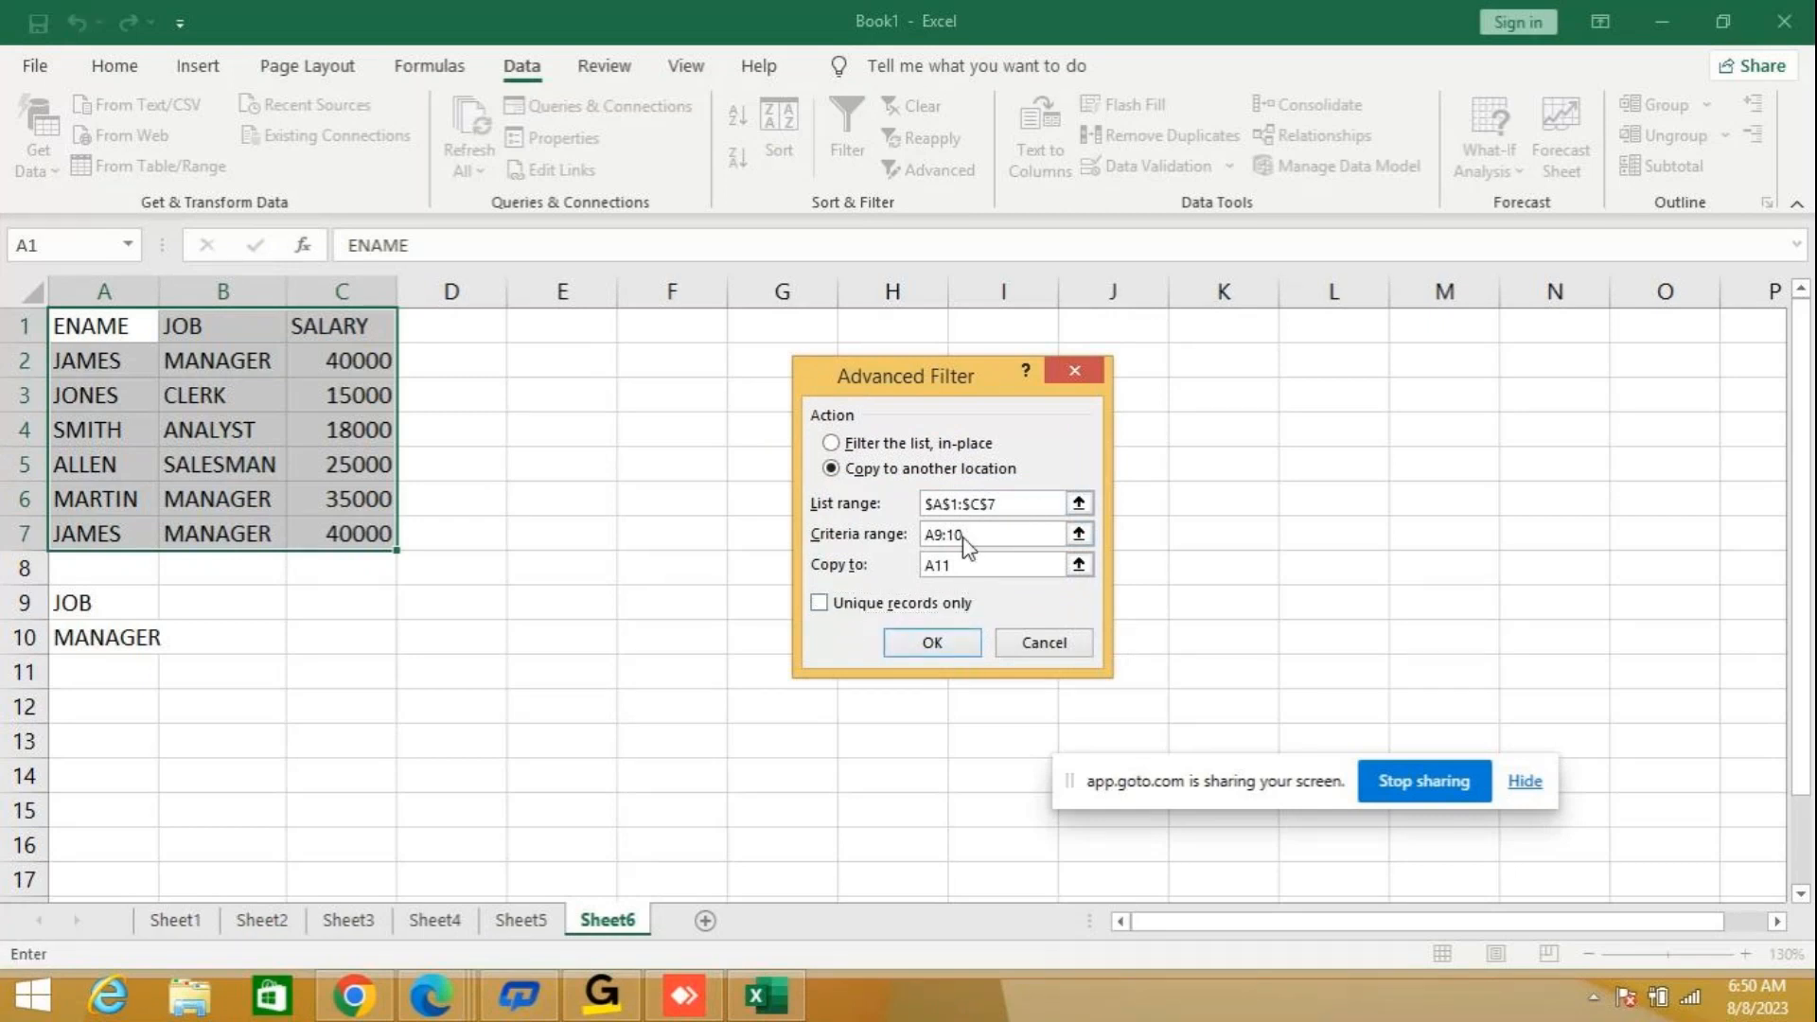
pyautogui.moveTo(950, 544); pyautogui.dragTo(903, 547)
pyautogui.press('BackSpace')
pyautogui.moveTo(97, 601); pyautogui.dragTo(124, 636)
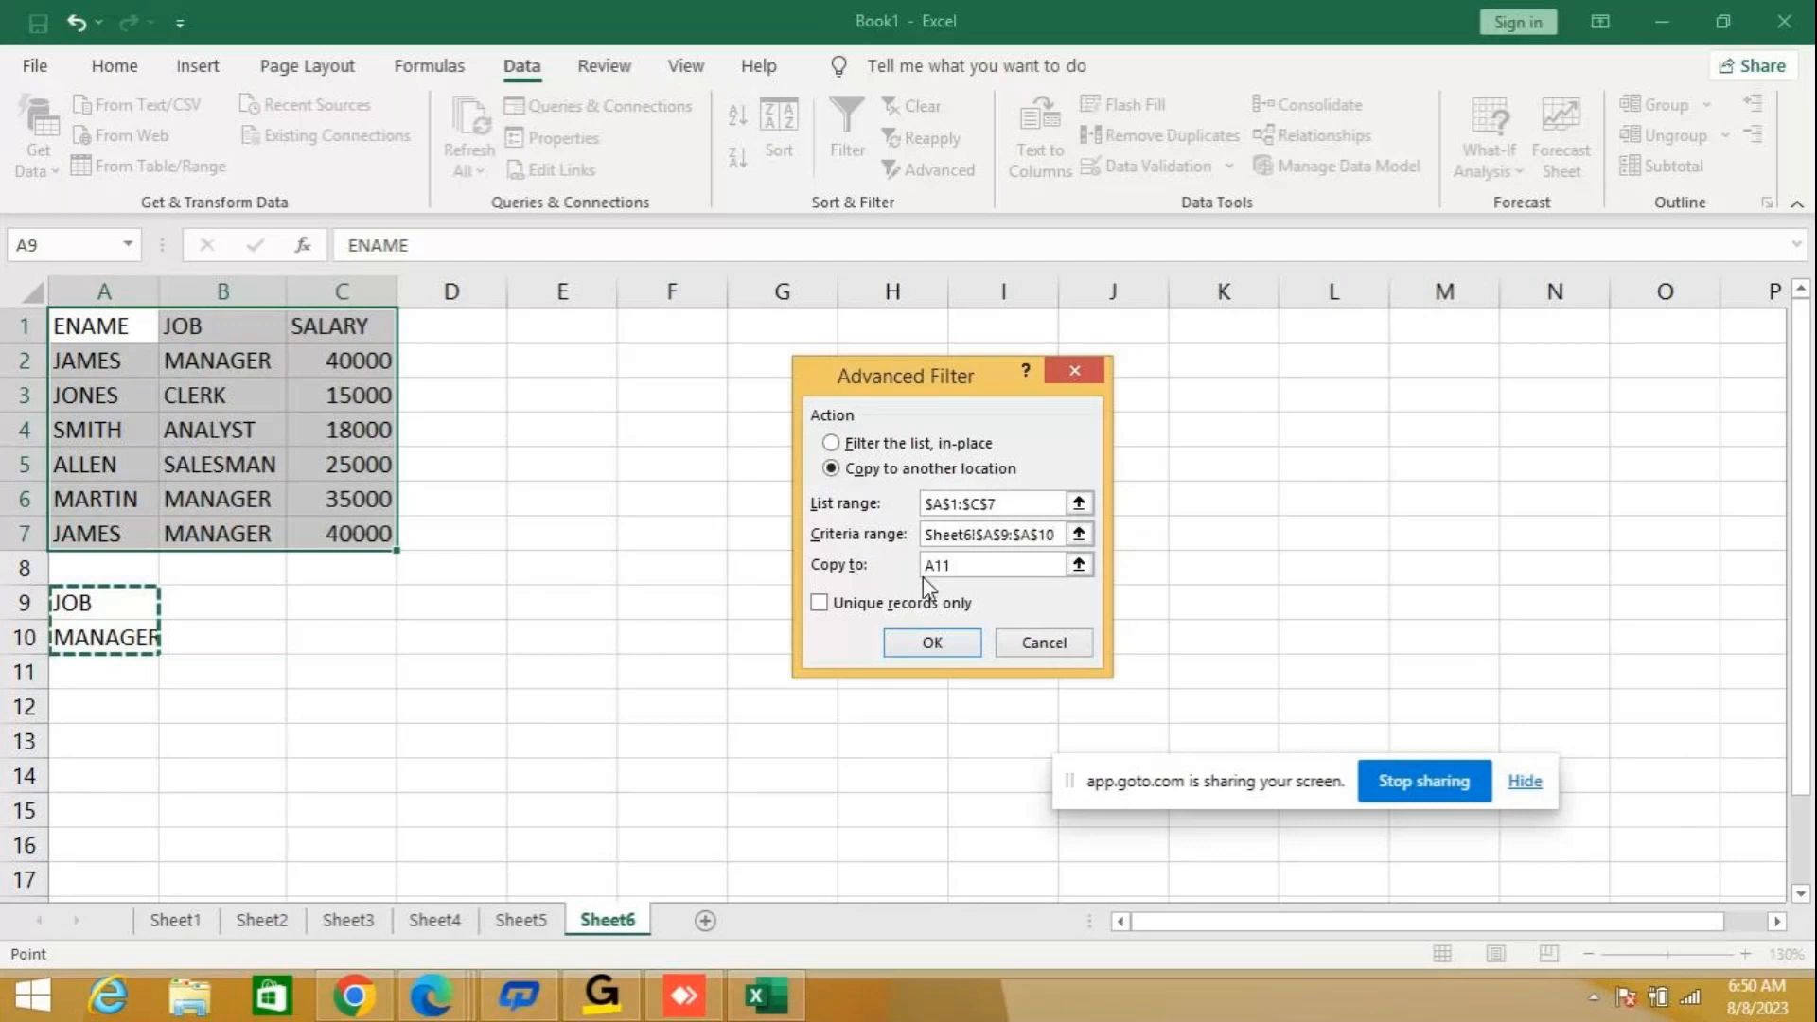
# Reselect A11 as the copy destination, restrict the output to unique records only, and run the Advanced Filter.
pyautogui.press('Tab')
pyautogui.press('BackSpace')
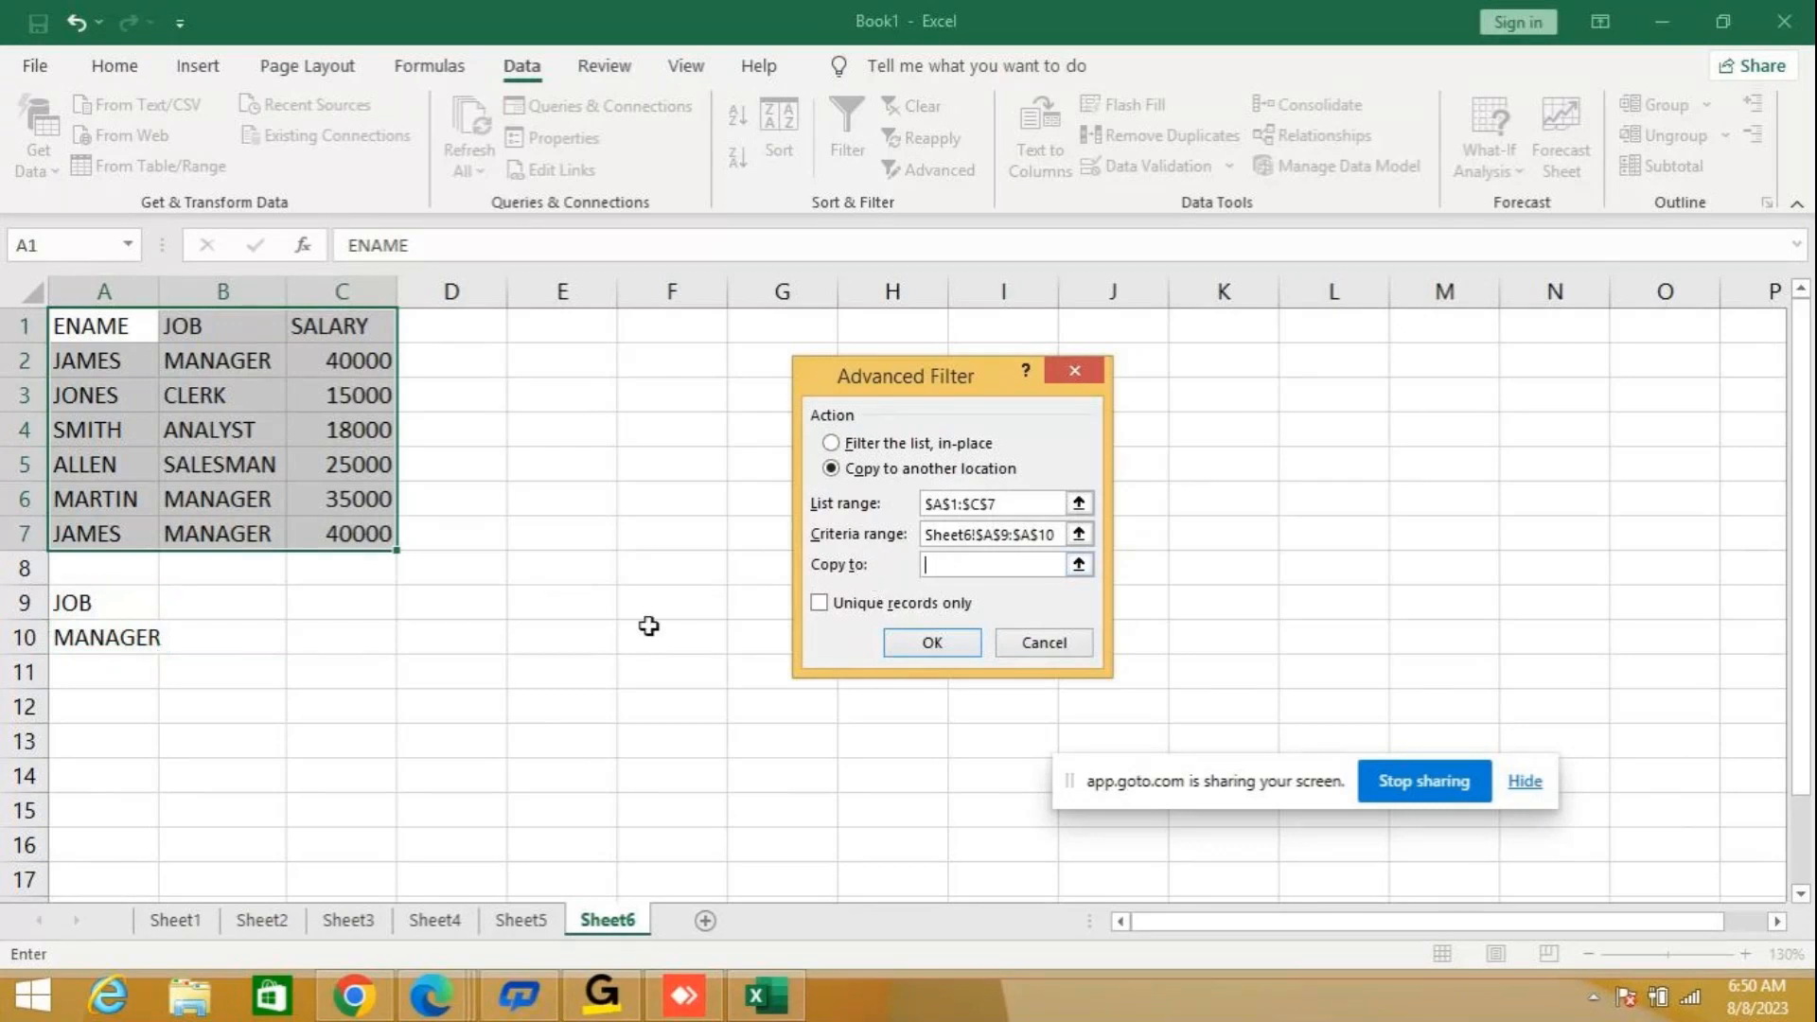
pyautogui.click(90, 666)
pyautogui.click(819, 603)
pyautogui.click(944, 643)
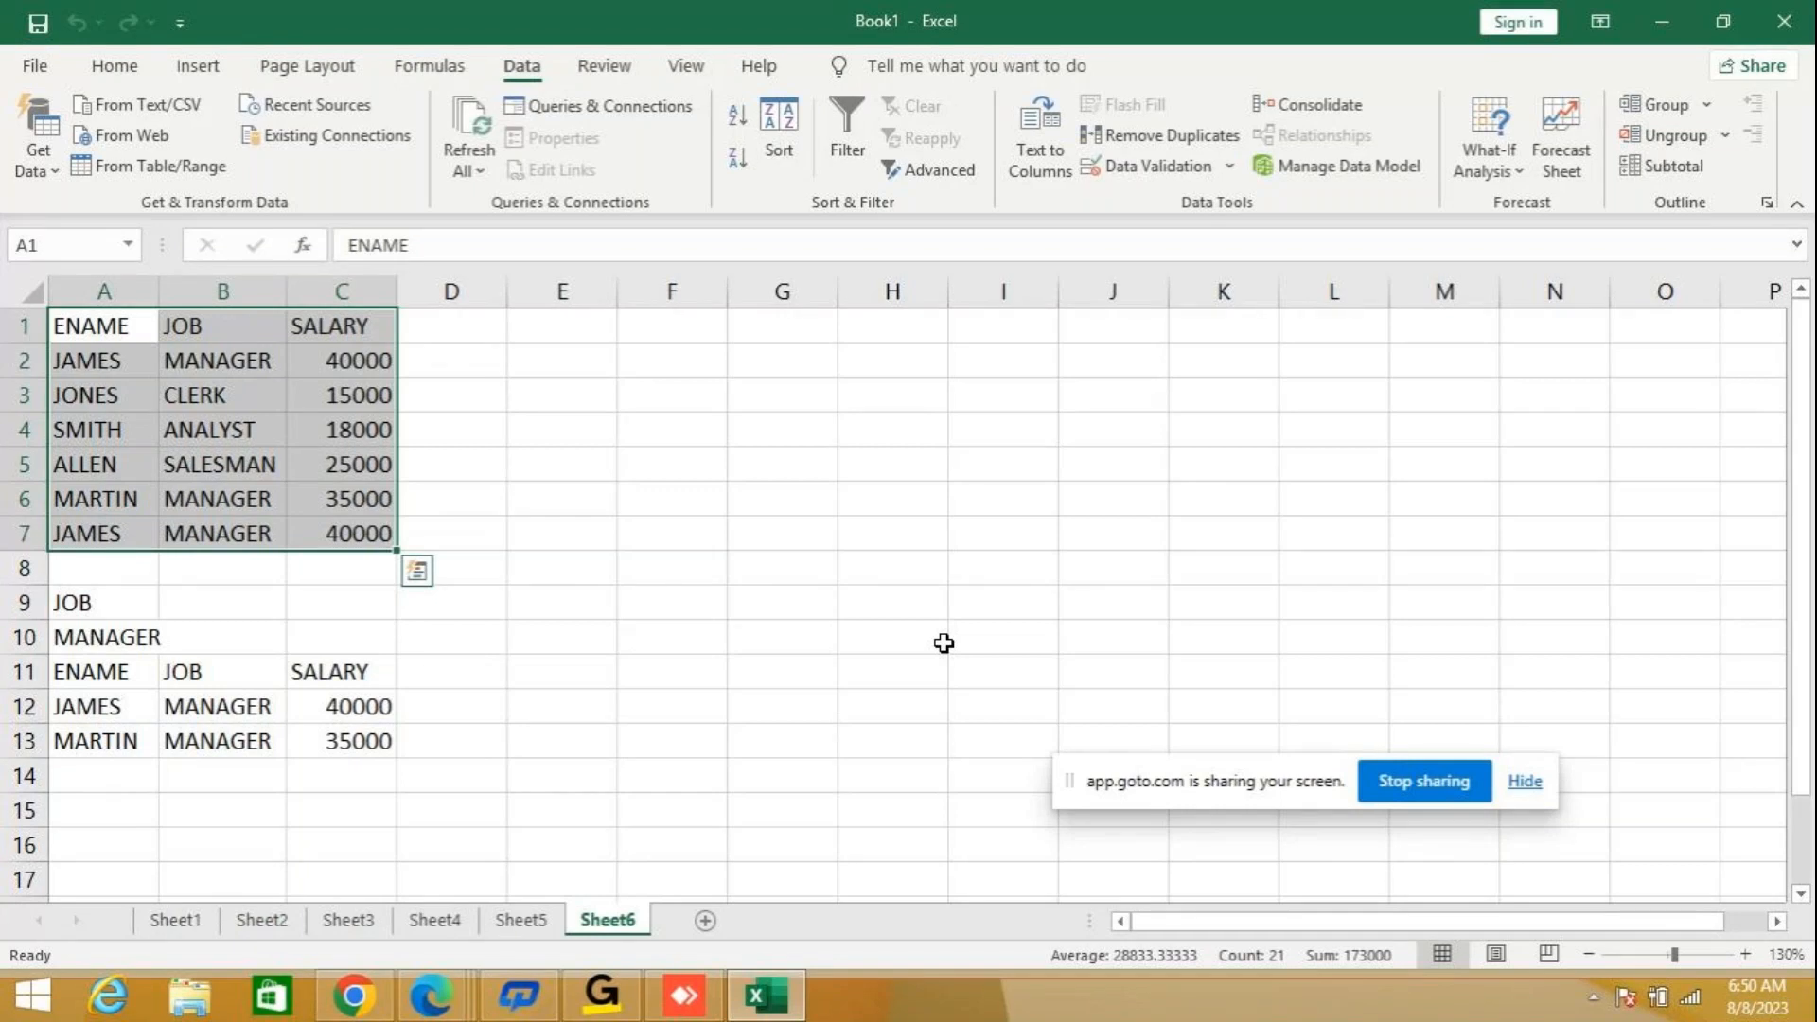
# Copy the source table A1:C7 from Sheet6 and paste it at A1 of a newly added worksheet.
pyautogui.hotkey('ctrl', 'c')
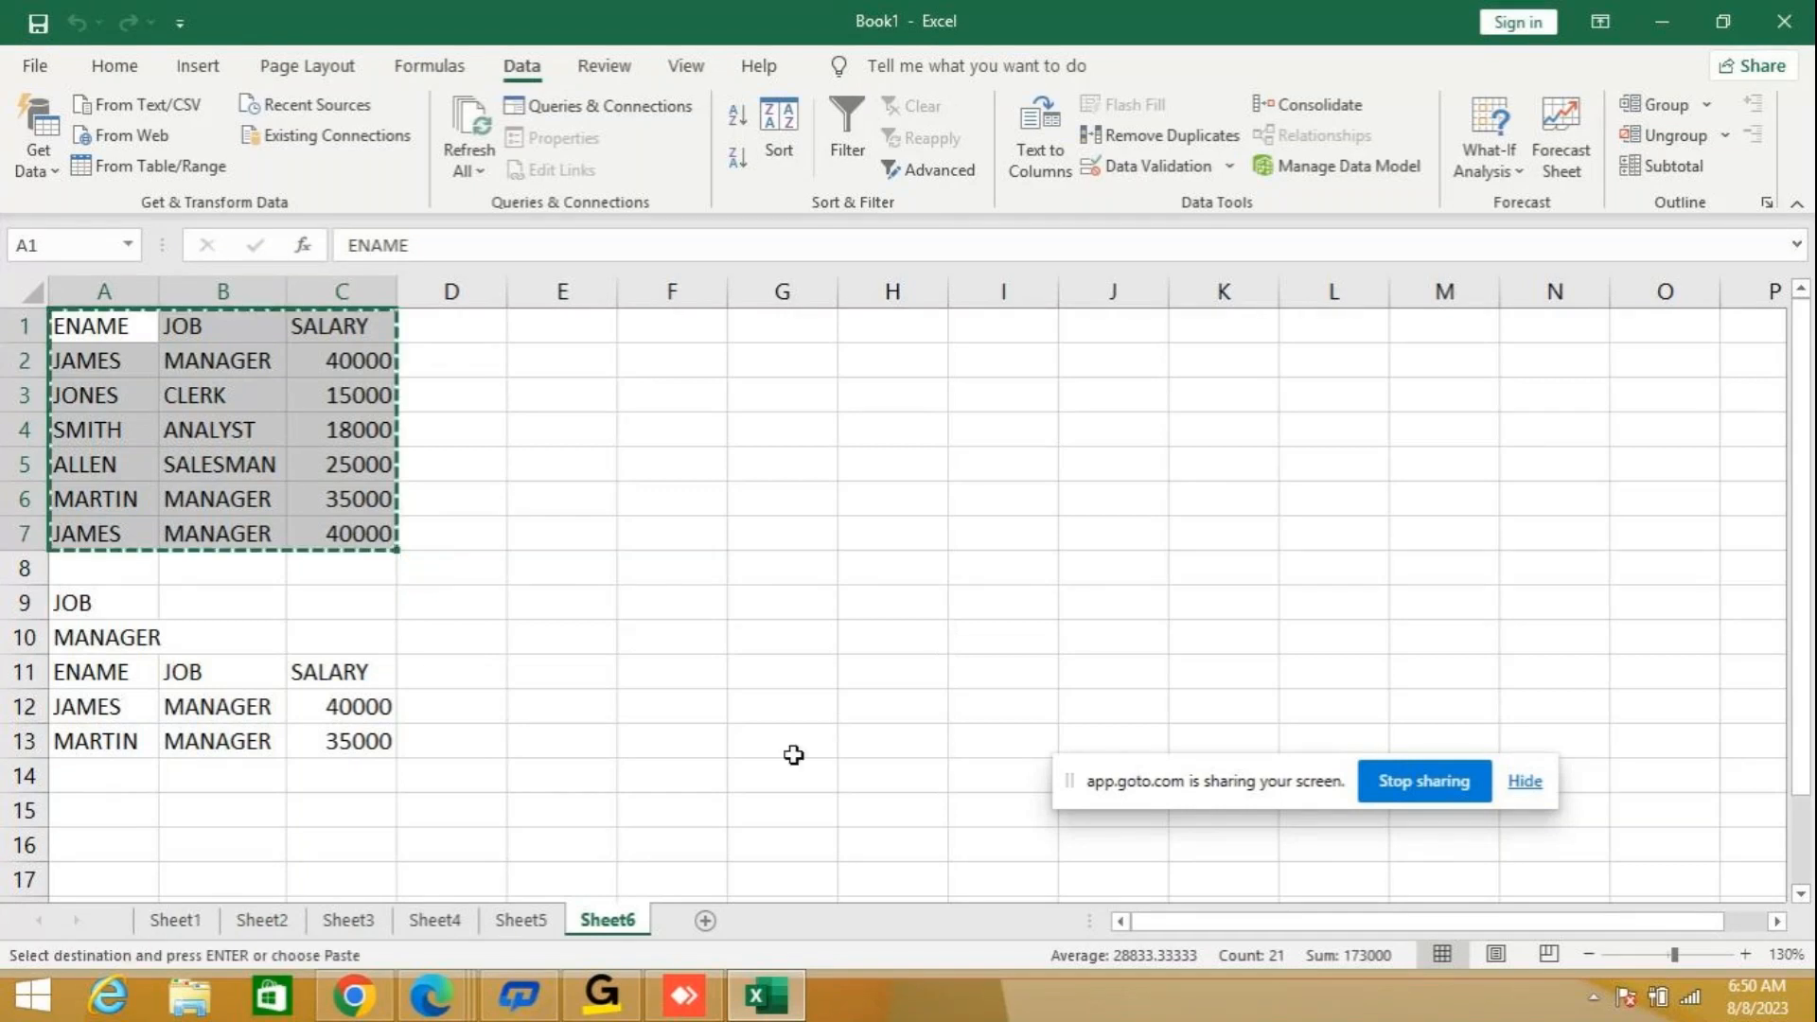
pyautogui.click(705, 920)
pyautogui.hotkey('ctrl', 'v')
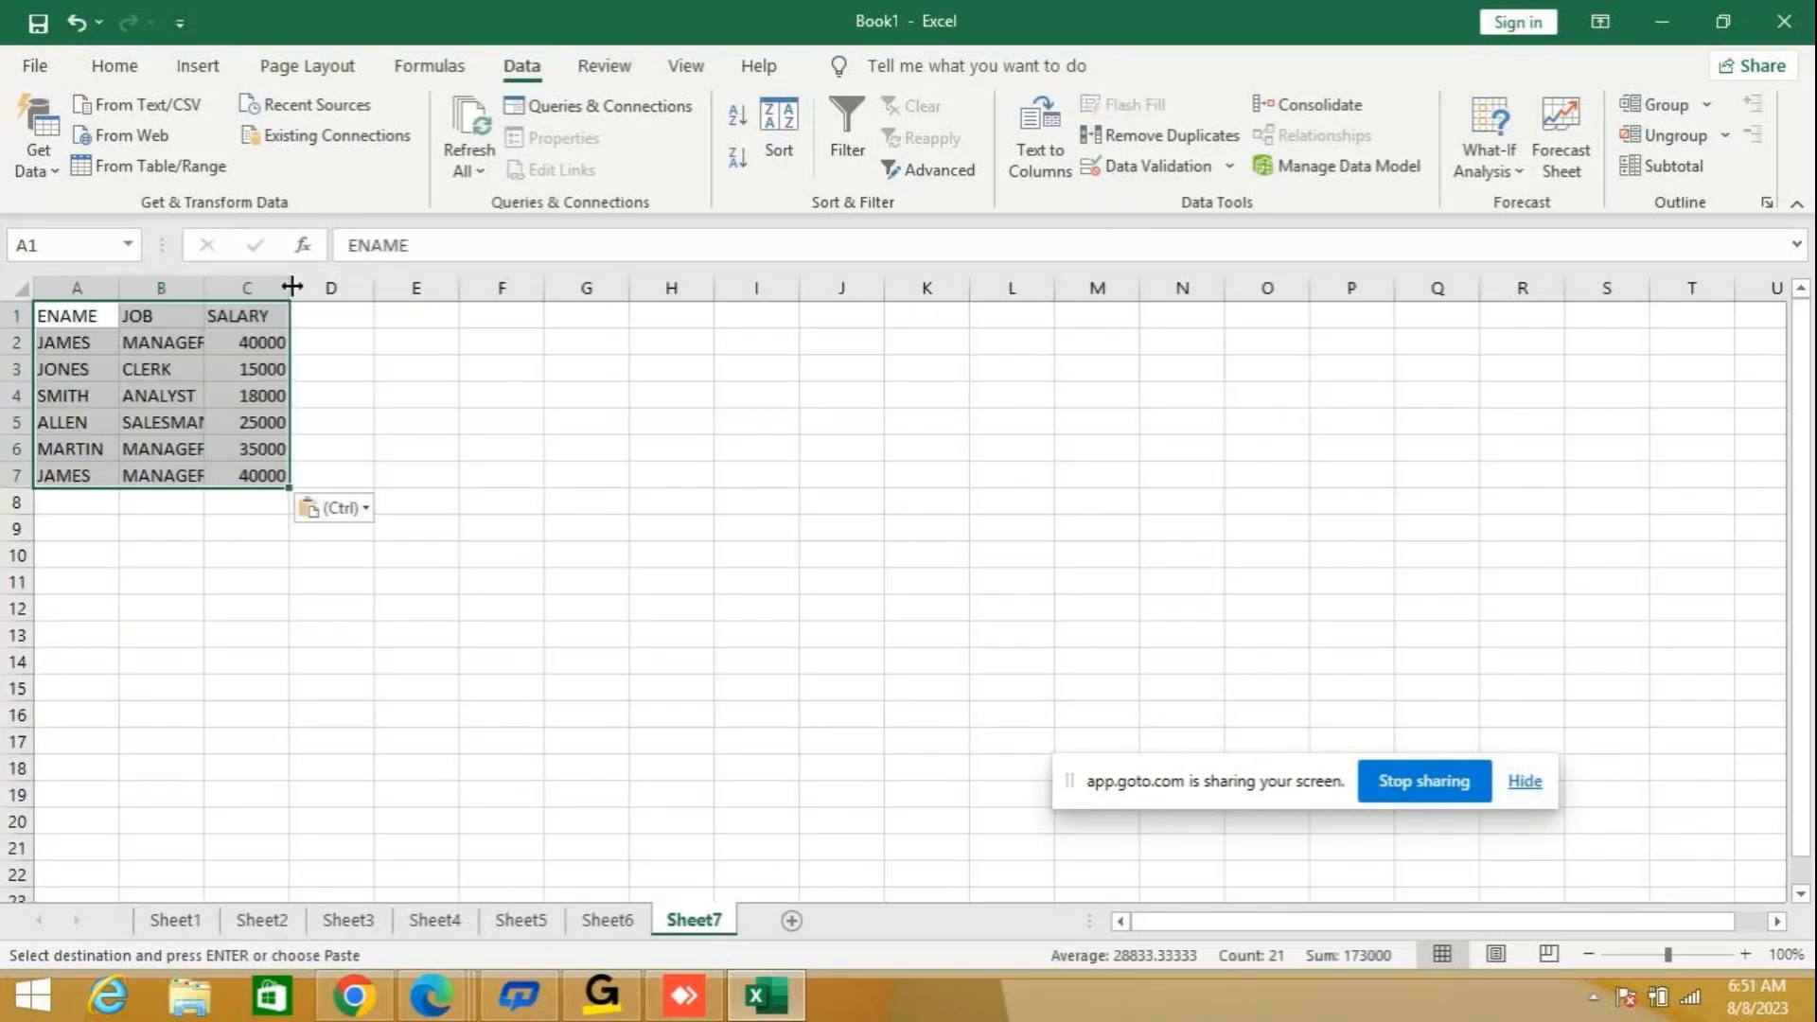
# Autofit column B and enter the filter criterion JOB in A9 with MANAGER below it in A10.
pyautogui.doubleClick(203, 285)
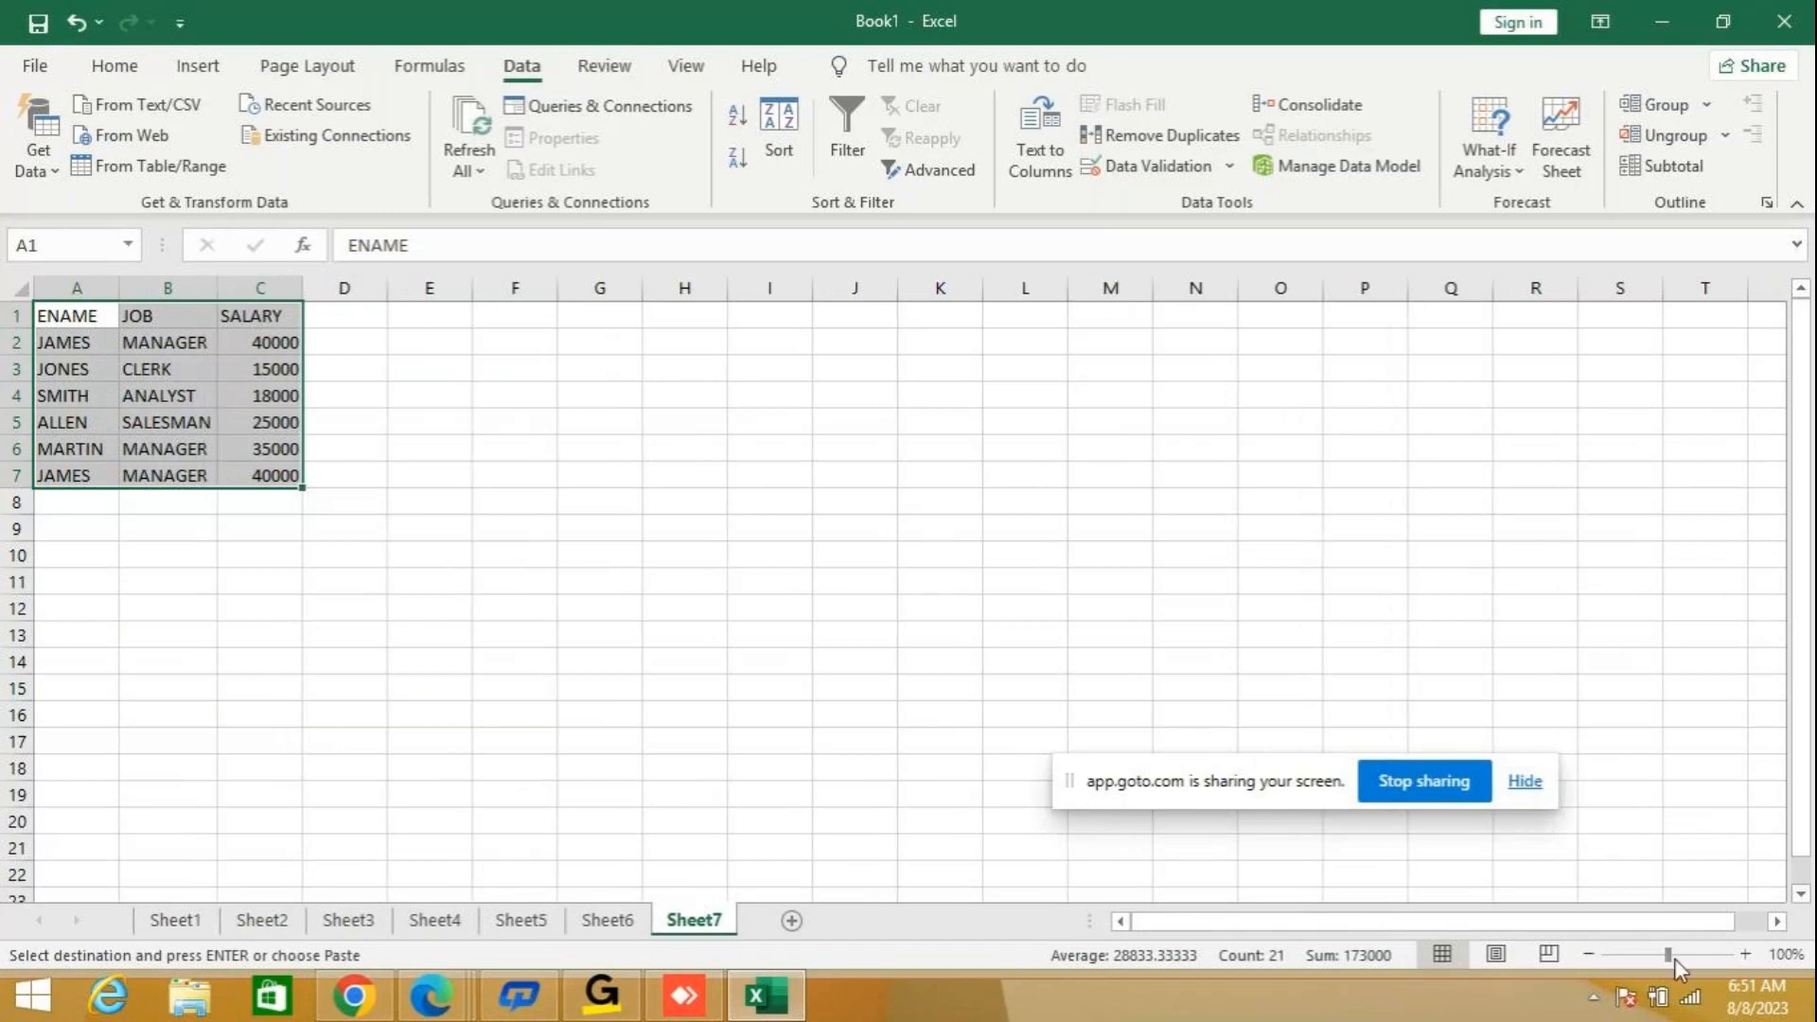
pyautogui.moveTo(1673, 958); pyautogui.dragTo(1681, 957)
pyautogui.click(131, 654)
pyautogui.write('JOB')
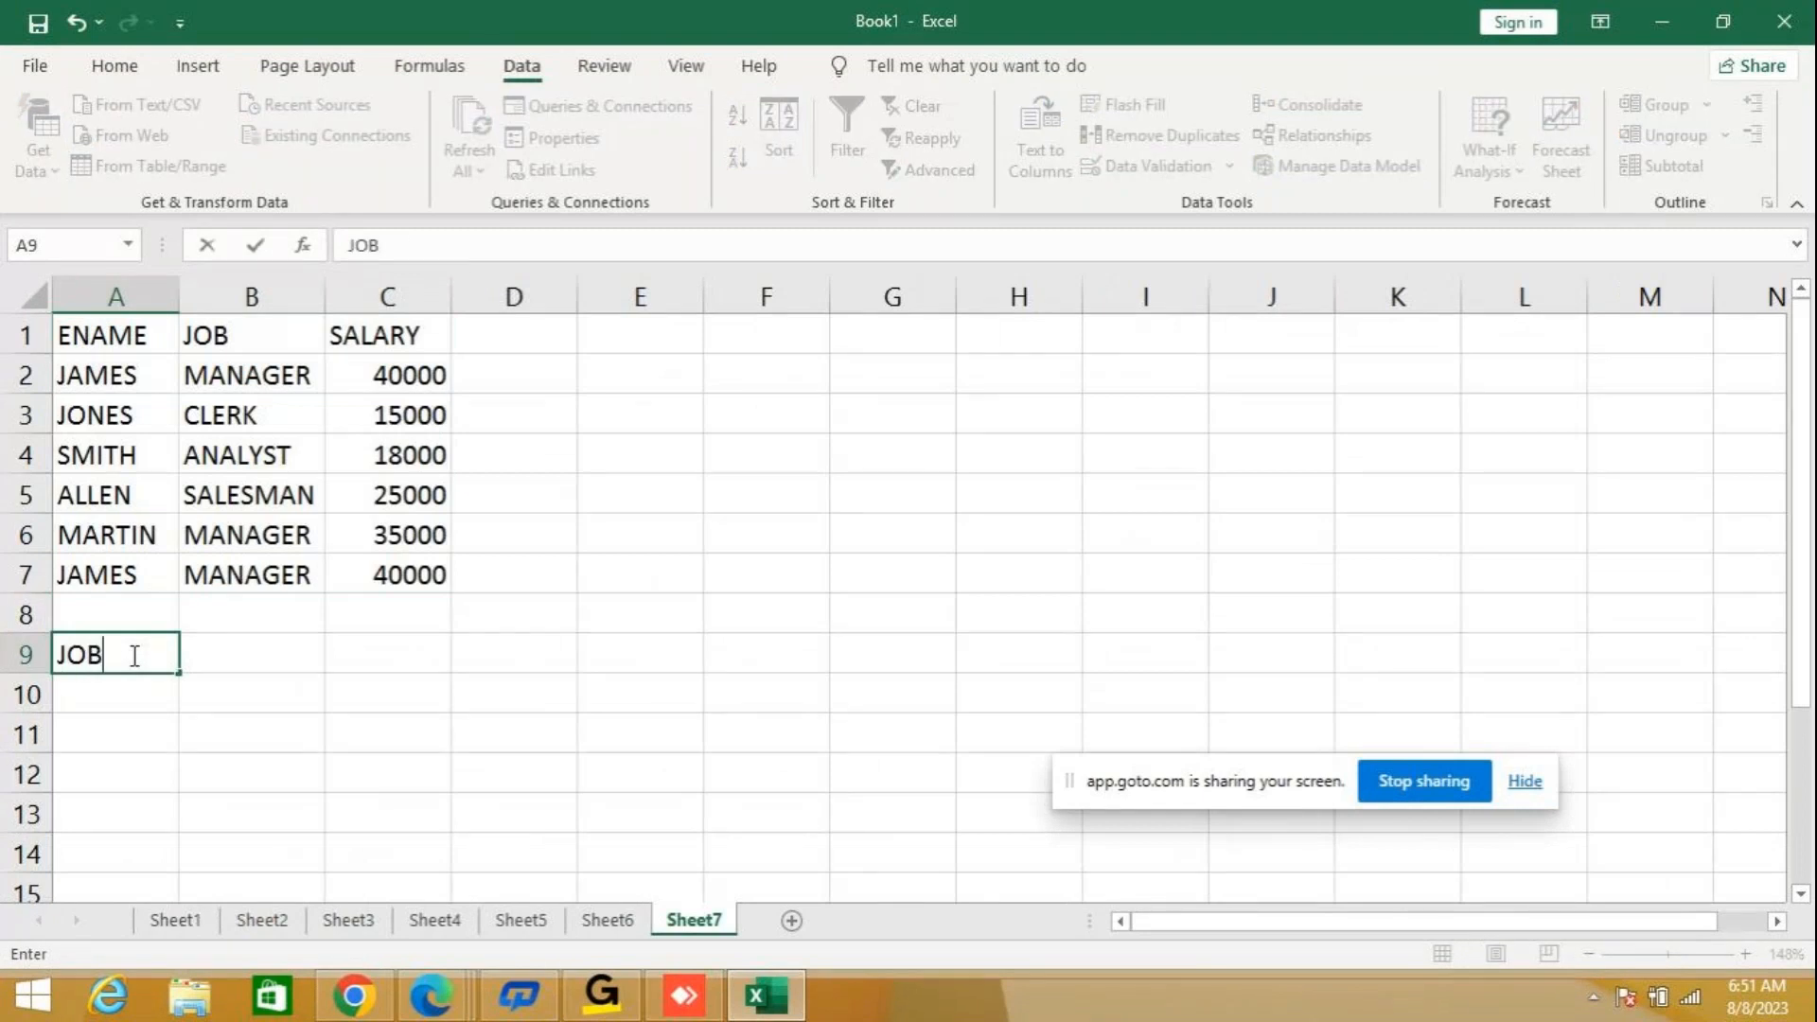
pyautogui.press('Return')
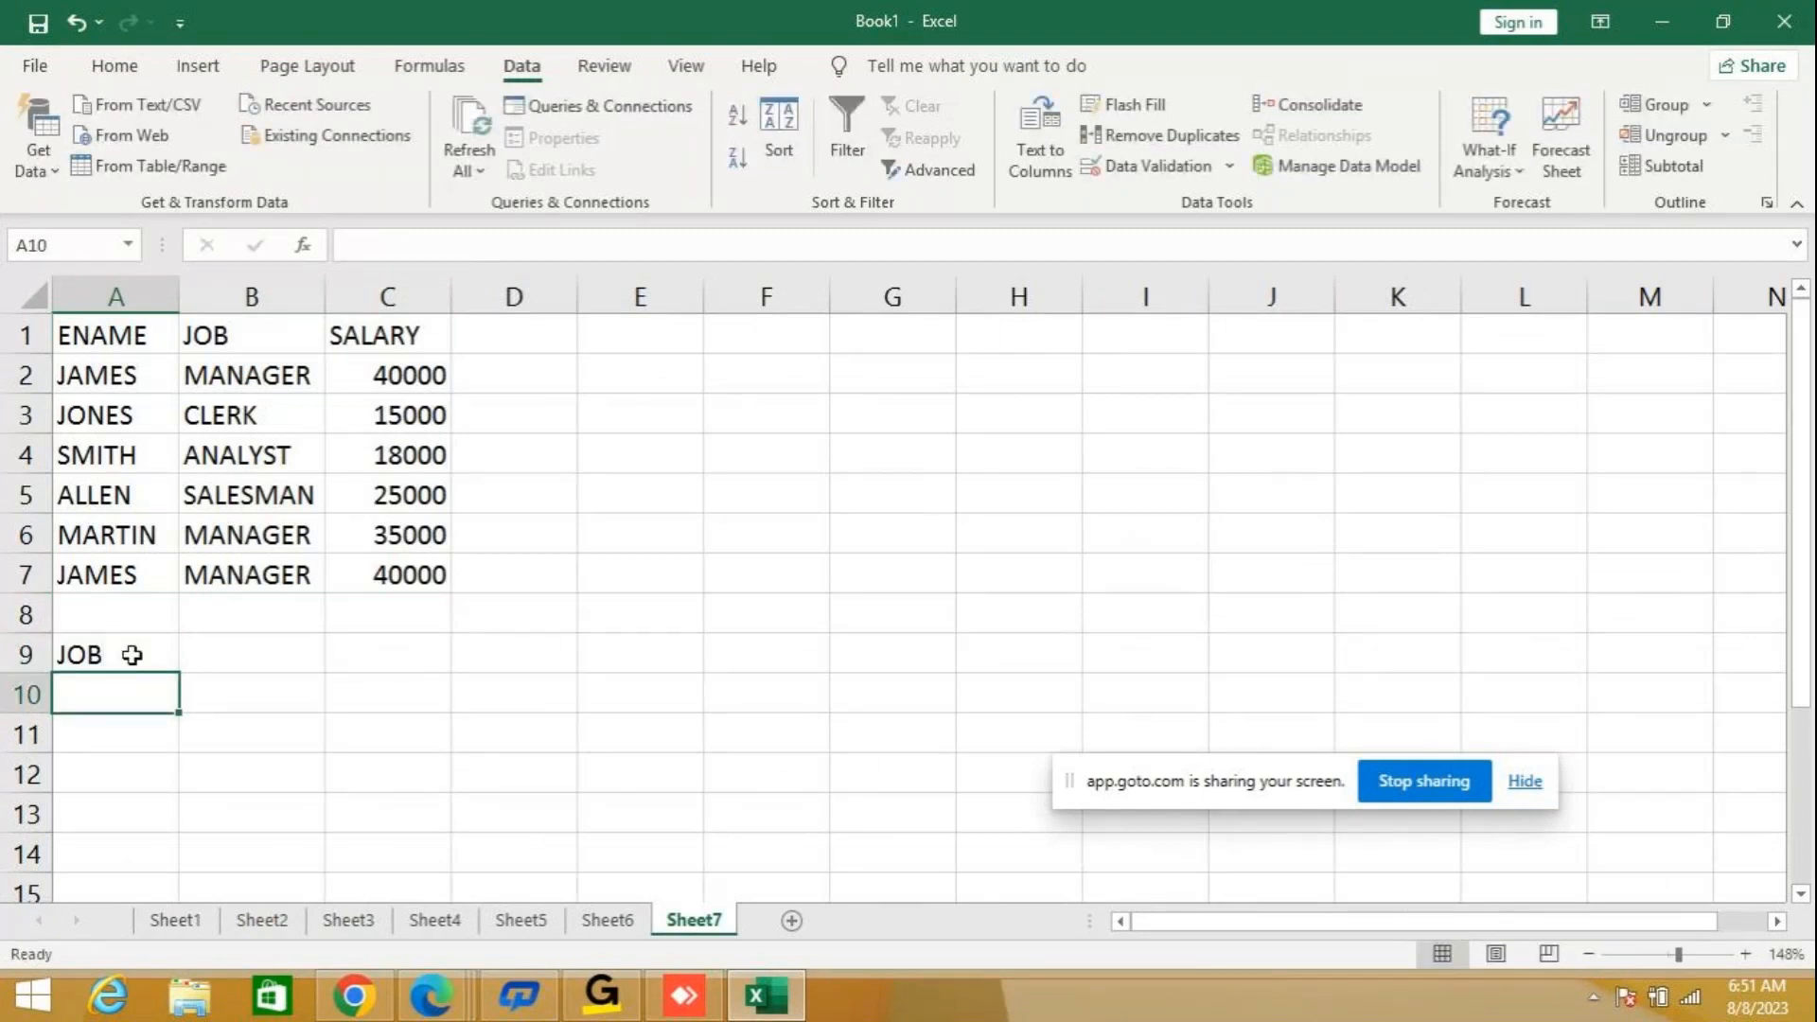
pyautogui.write('MANAGER')
pyautogui.press('Return')
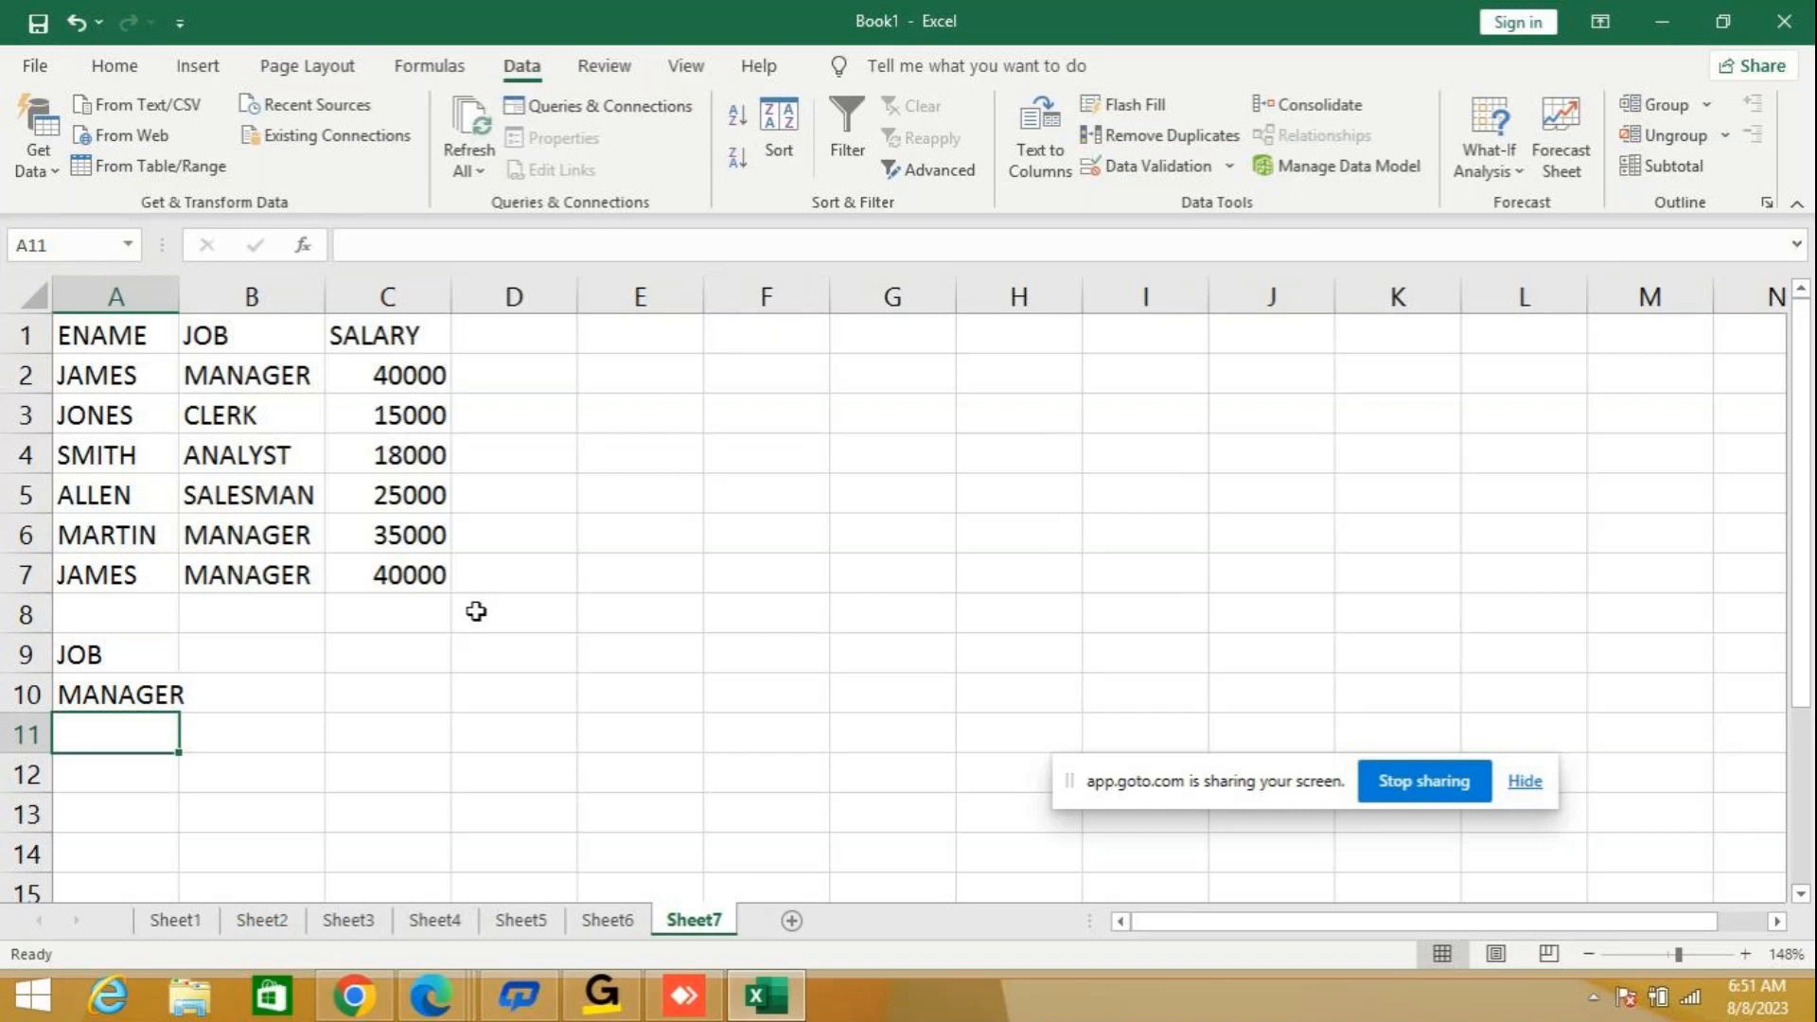
# Set up an Advanced Filter on A1:C7 that copies to another location, using A9:A10 as the criteria range.
pyautogui.moveTo(103, 339); pyautogui.dragTo(416, 573)
pyautogui.click(927, 170)
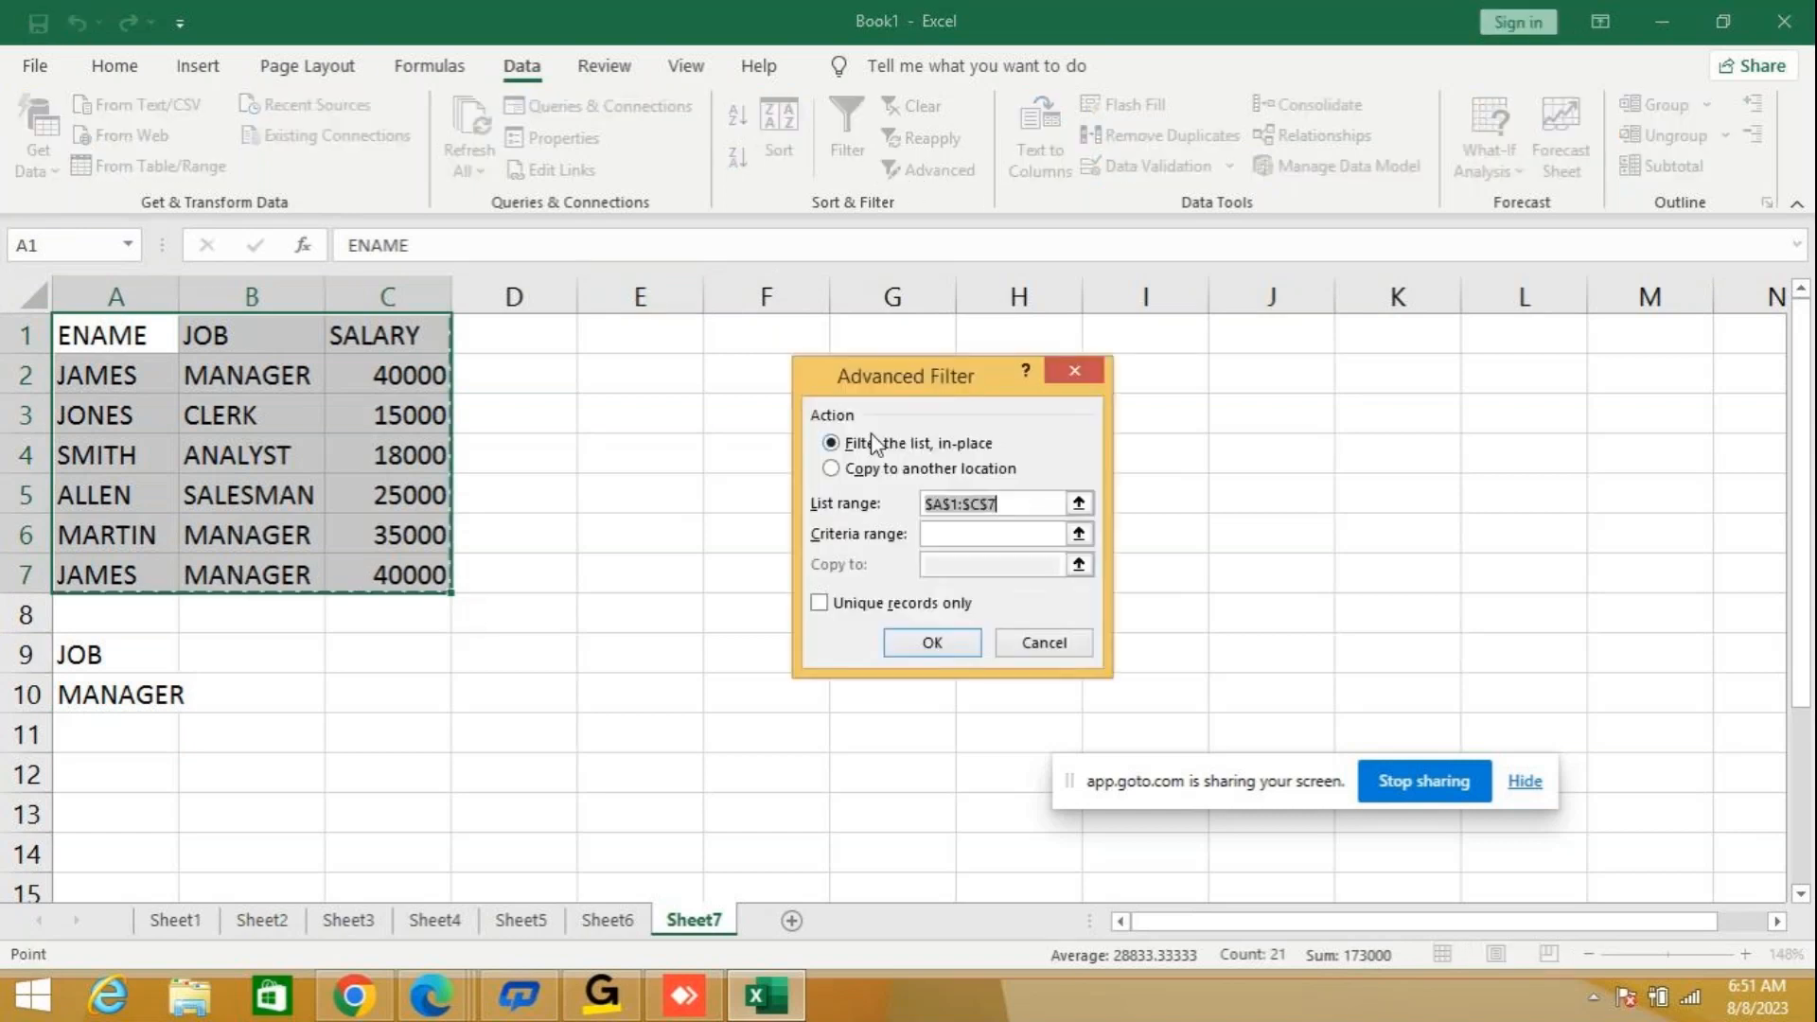
pyautogui.click(832, 469)
pyautogui.click(960, 531)
pyautogui.moveTo(138, 665); pyautogui.dragTo(150, 683)
# Choose A11 as the copy destination, restrict the output to unique records only, and run the Advanced Filter.
pyautogui.click(951, 561)
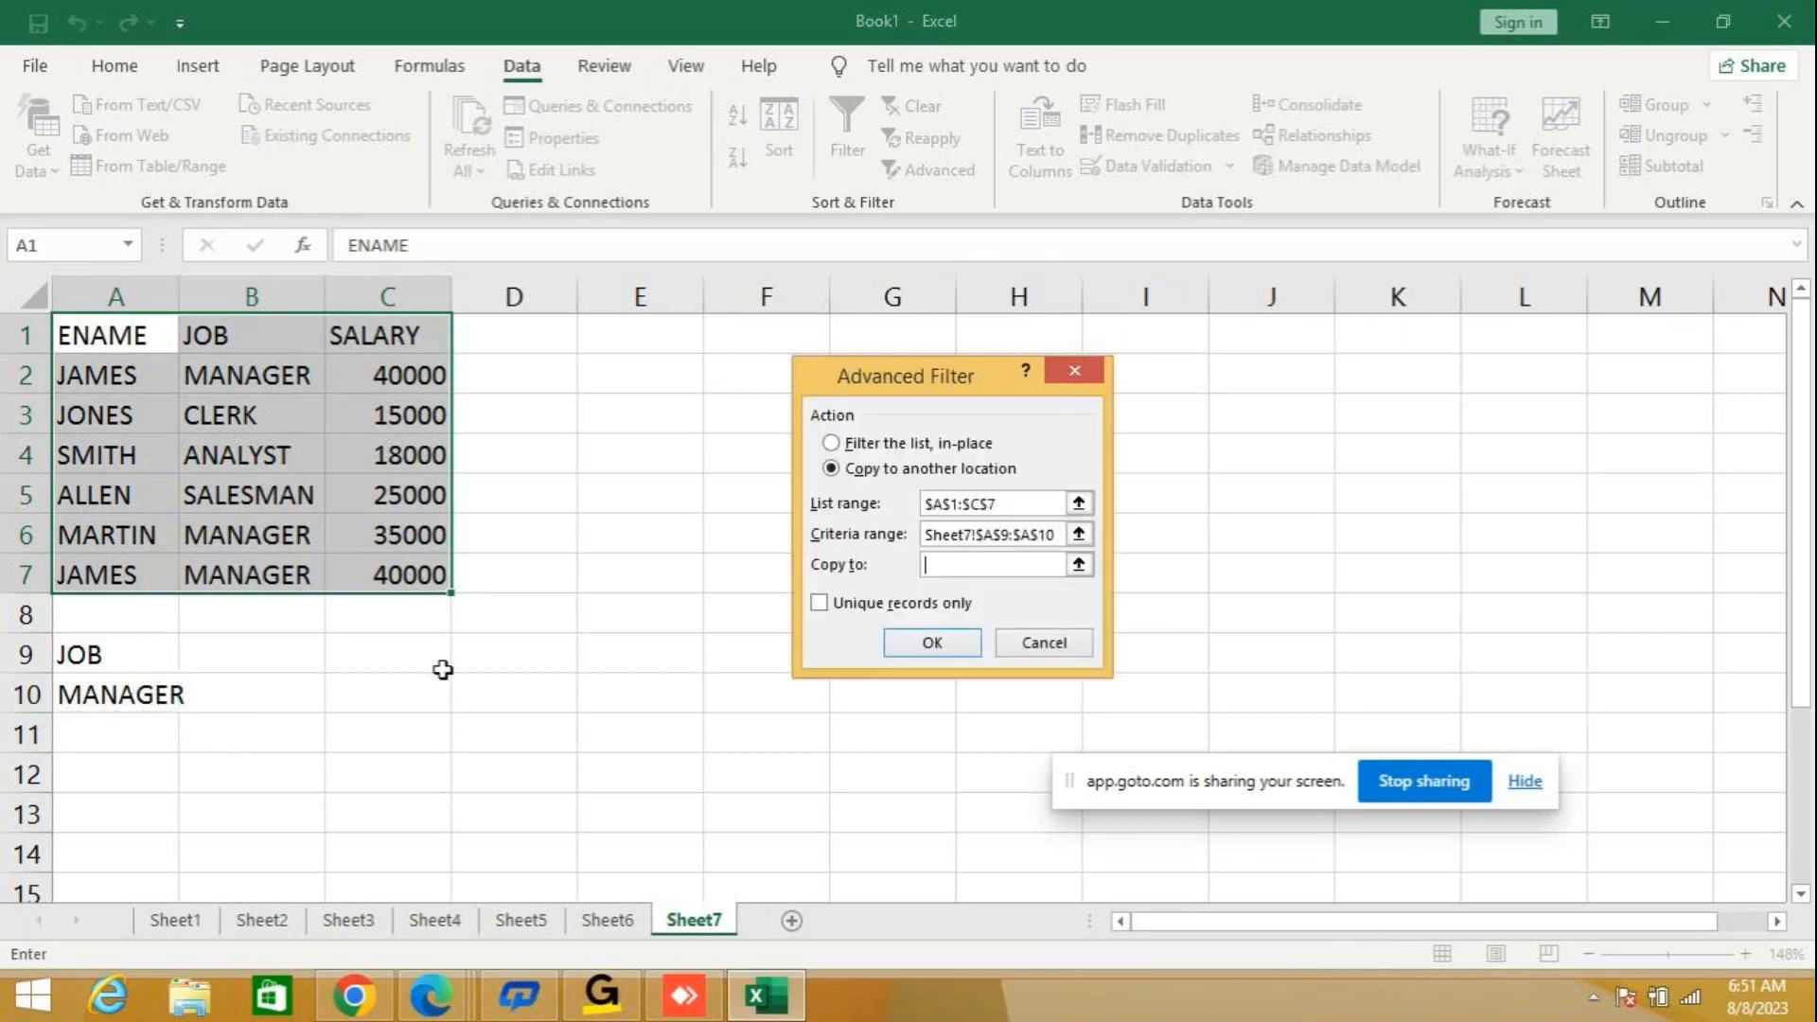
pyautogui.click(123, 742)
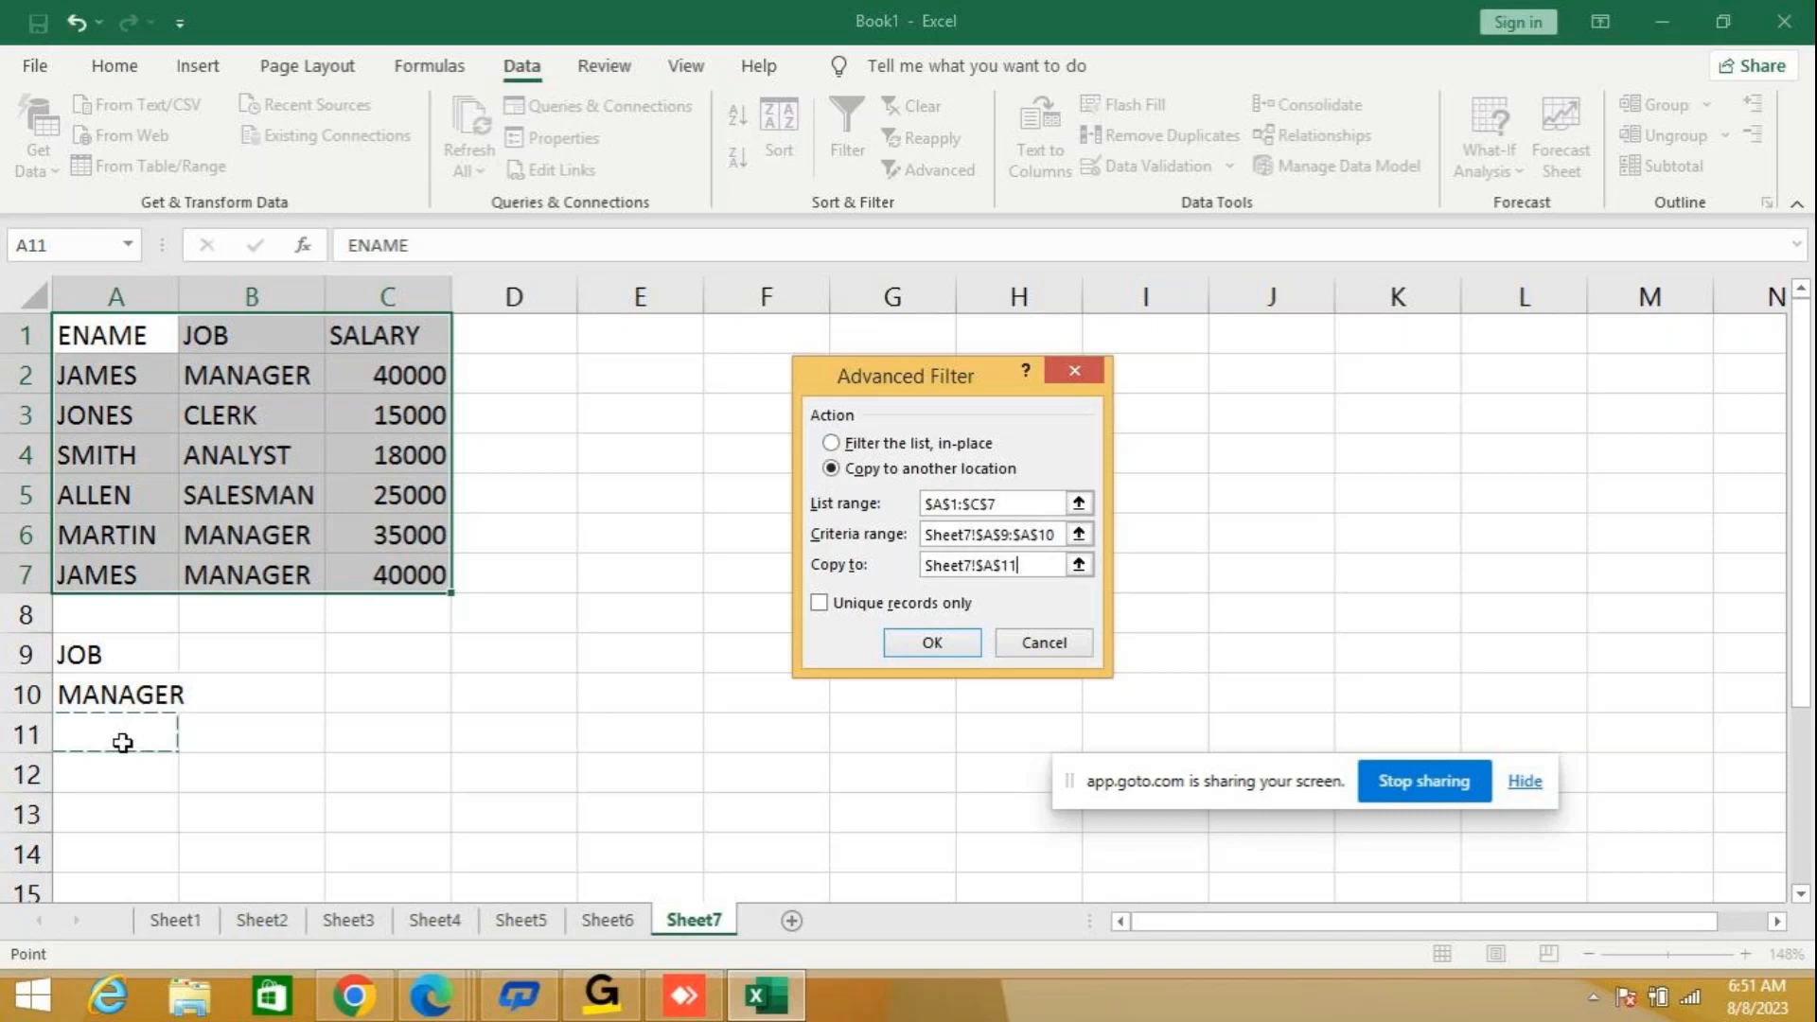
pyautogui.click(819, 604)
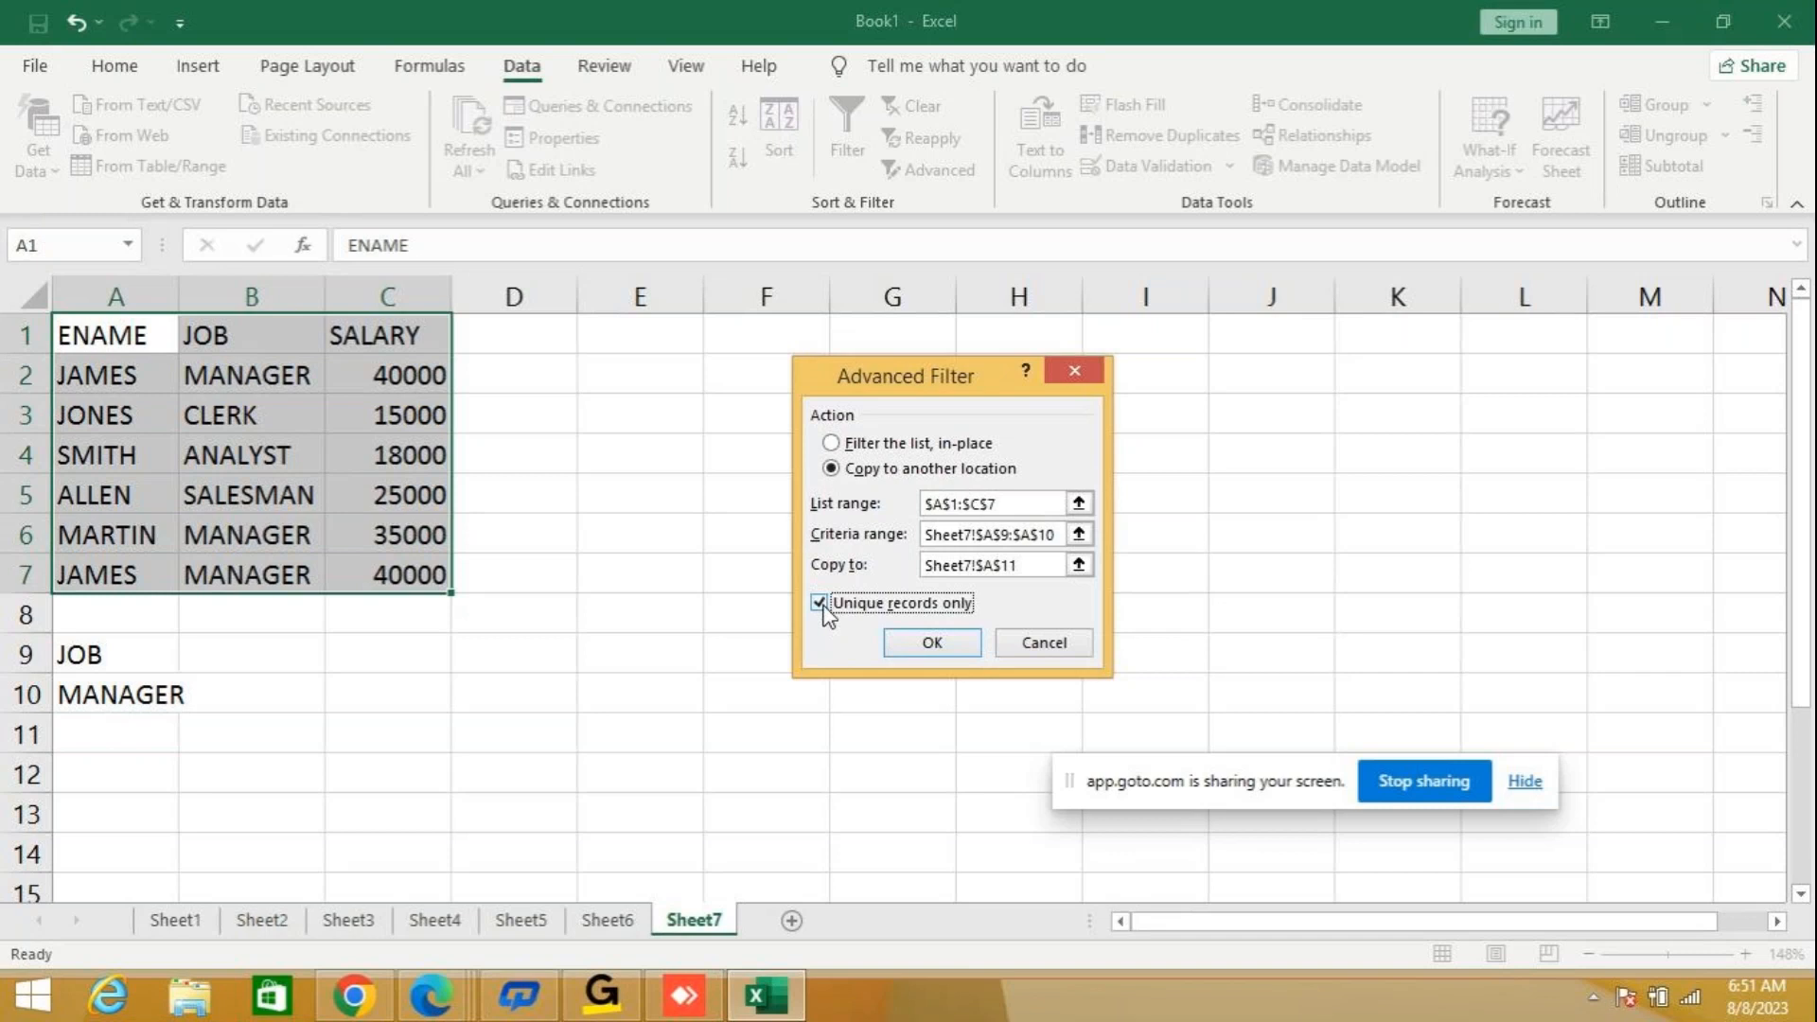
pyautogui.click(923, 635)
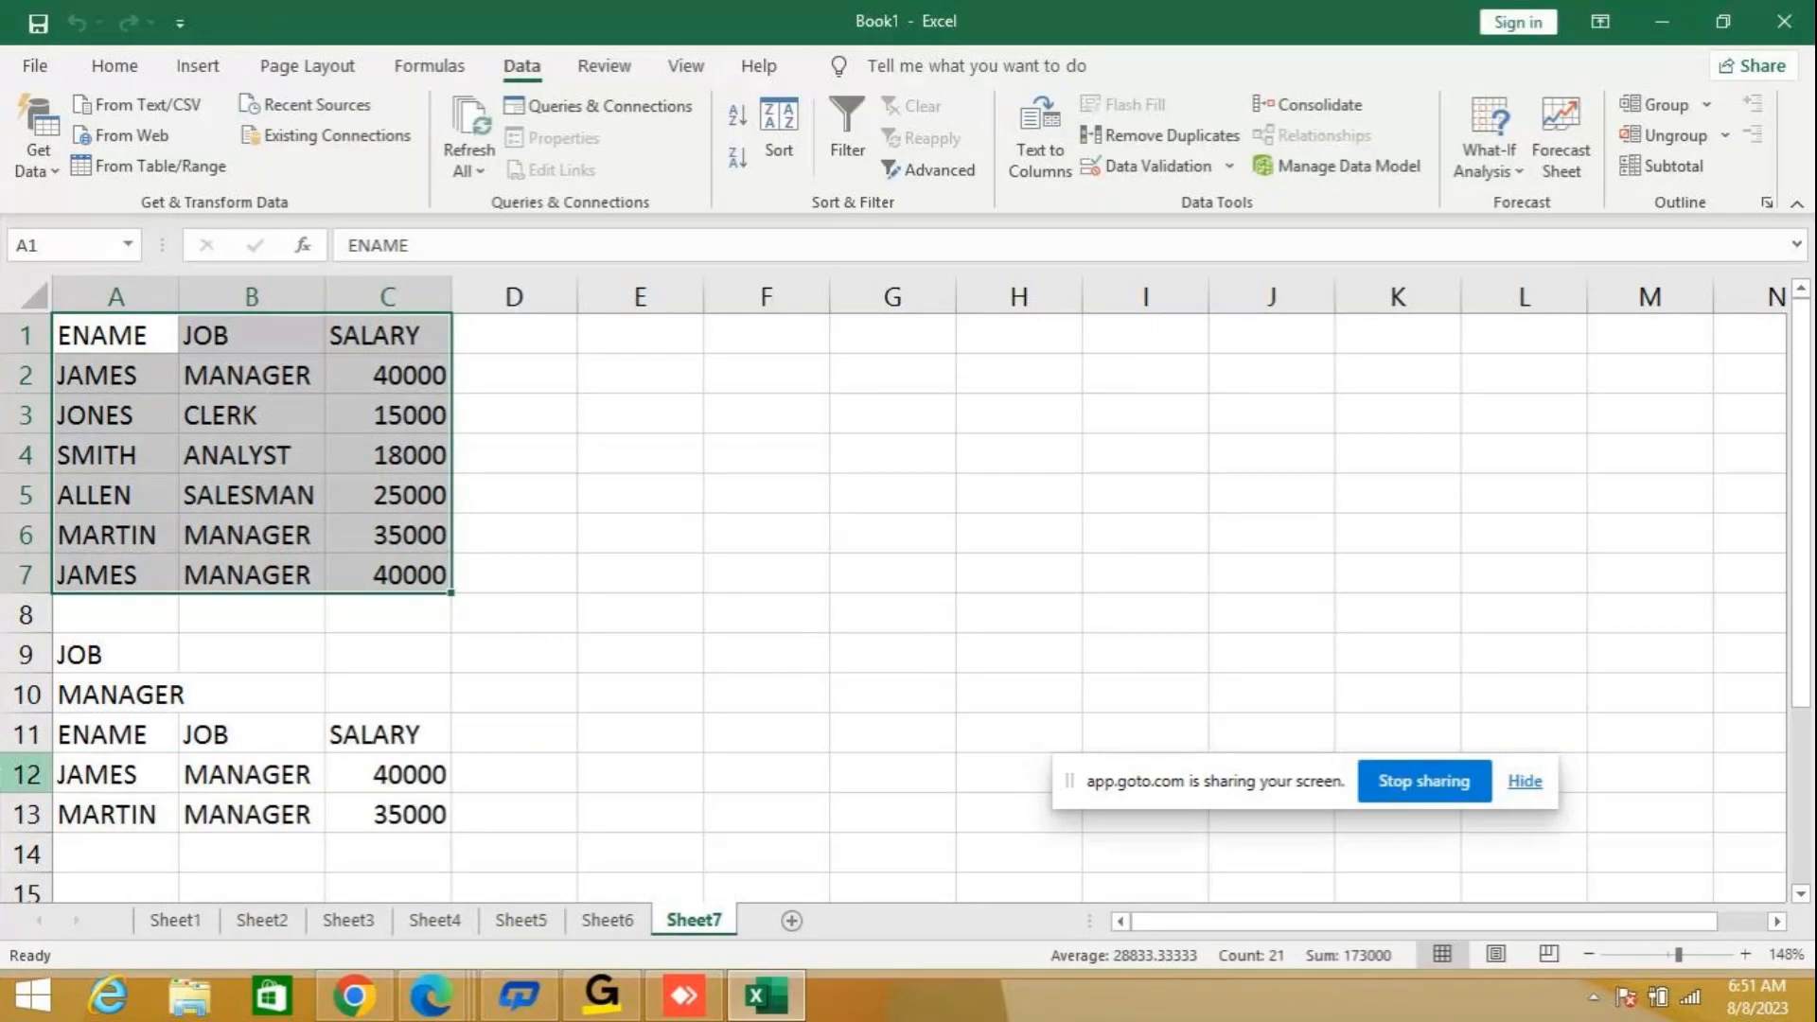
pyautogui.moveTo(1797, 664); pyautogui.dragTo(1784, 697)
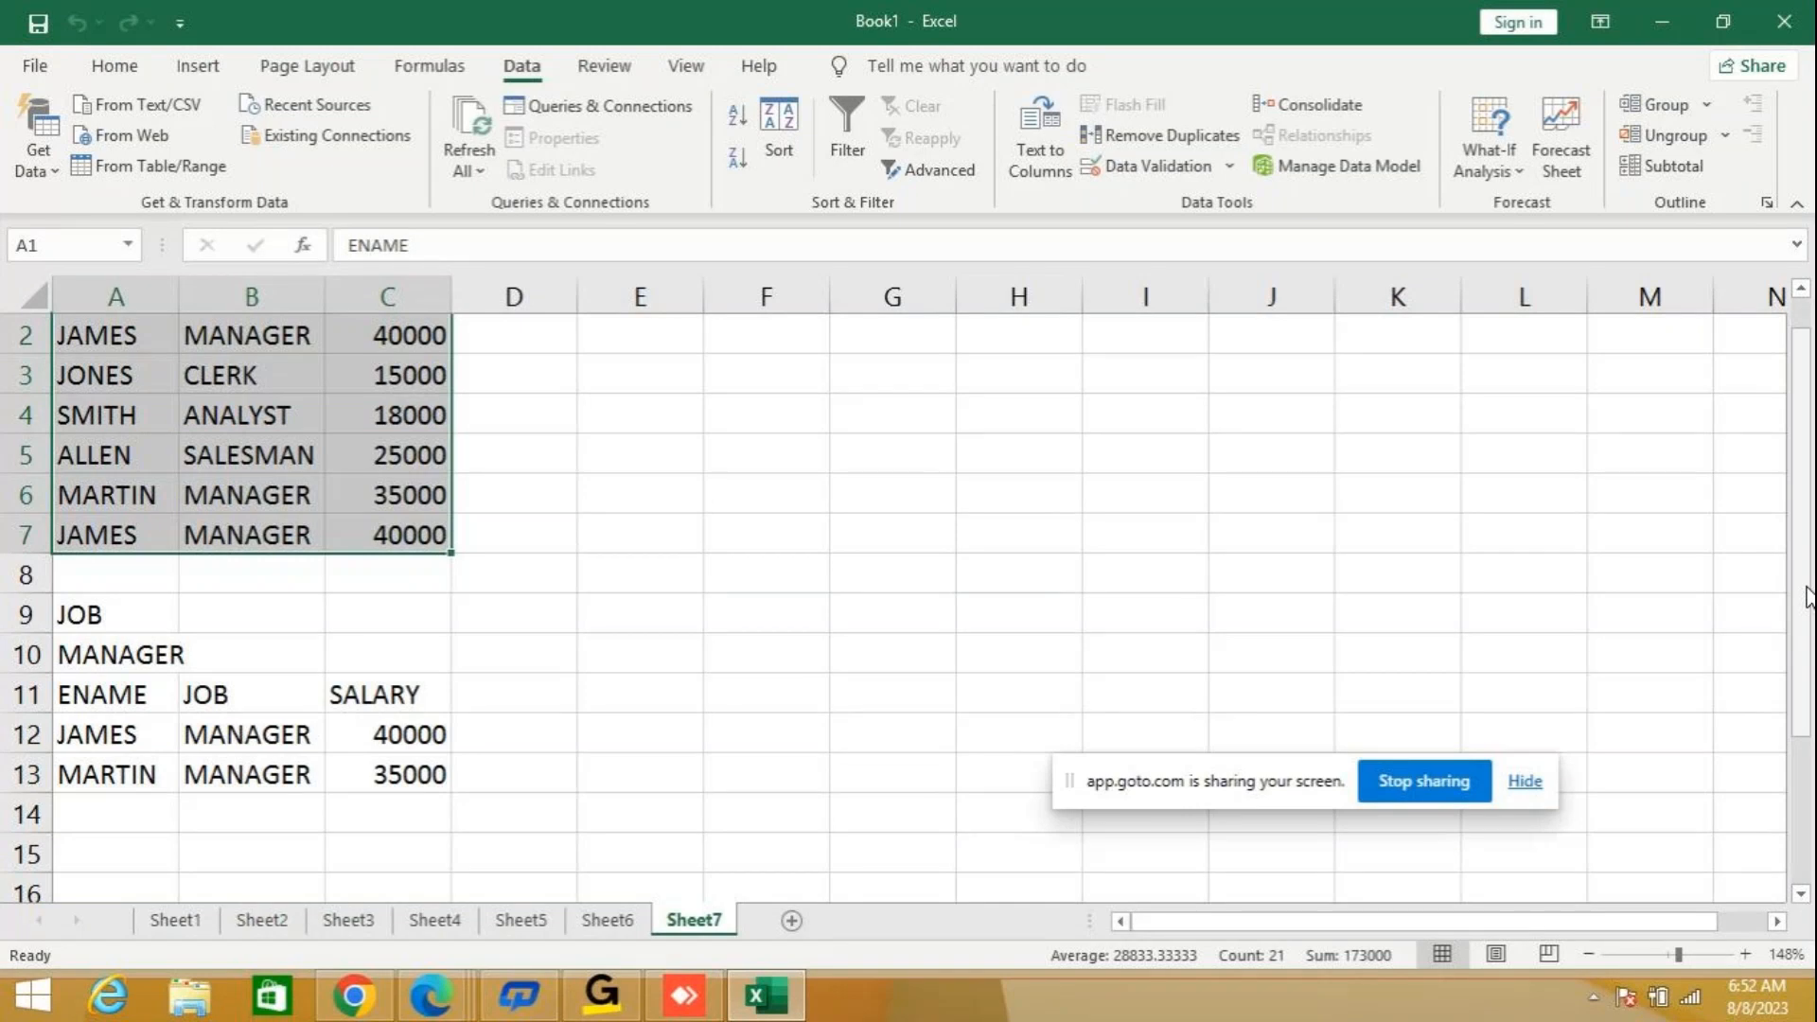
pyautogui.moveTo(1807, 596); pyautogui.dragTo(1811, 539)
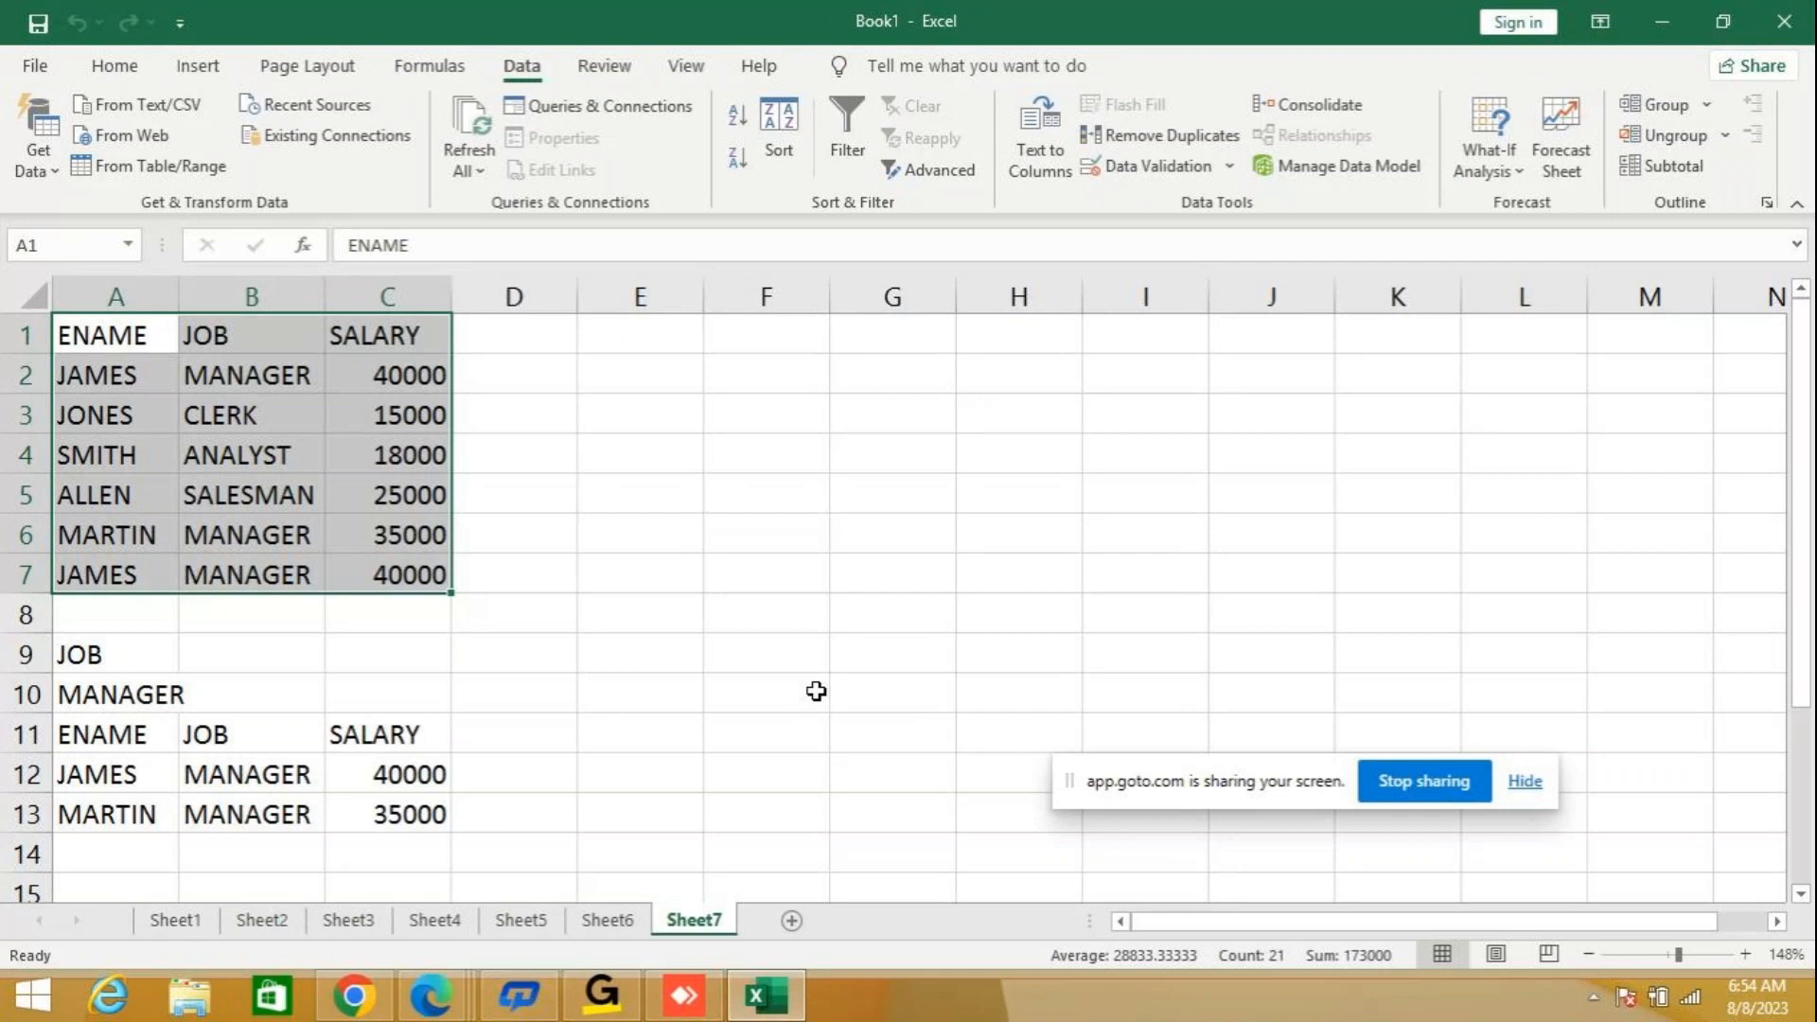
# Add a new blank worksheet after Sheet7.
pyautogui.click(792, 920)
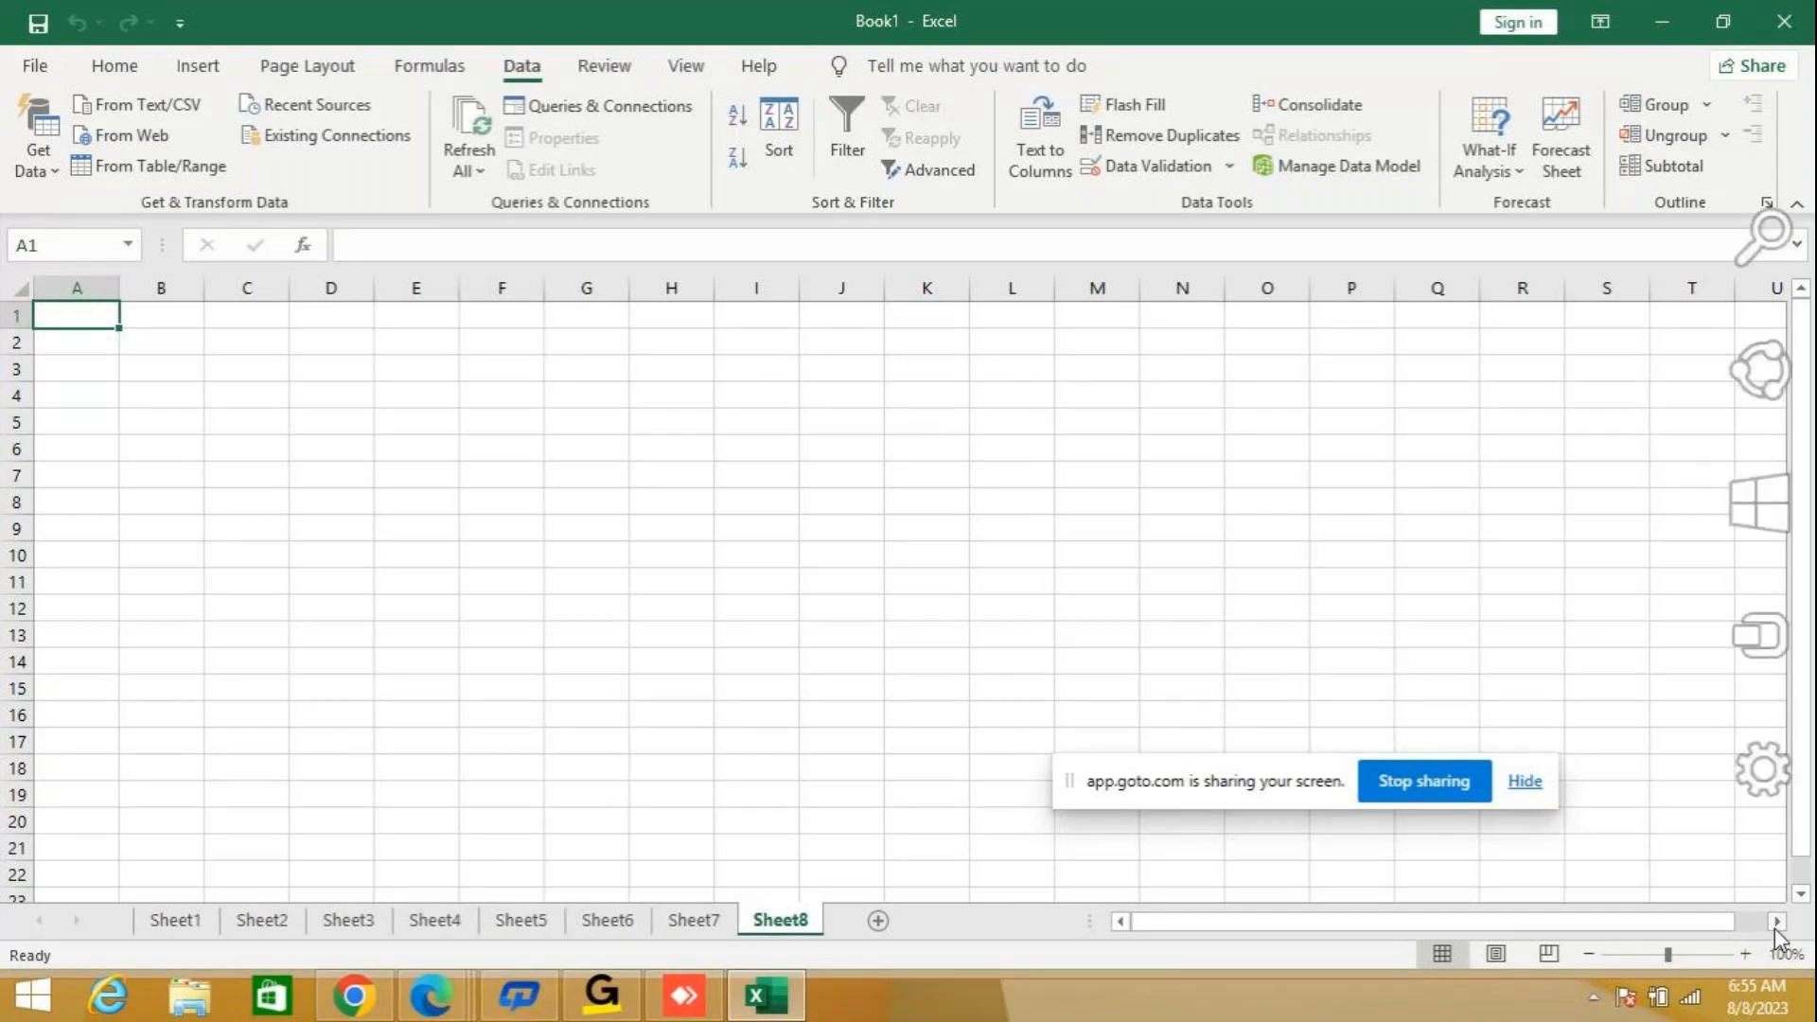
pyautogui.click(1746, 954)
pyautogui.click(1746, 954)
pyautogui.click(1745, 954)
pyautogui.click(1746, 954)
pyautogui.click(1745, 954)
pyautogui.click(1745, 954)
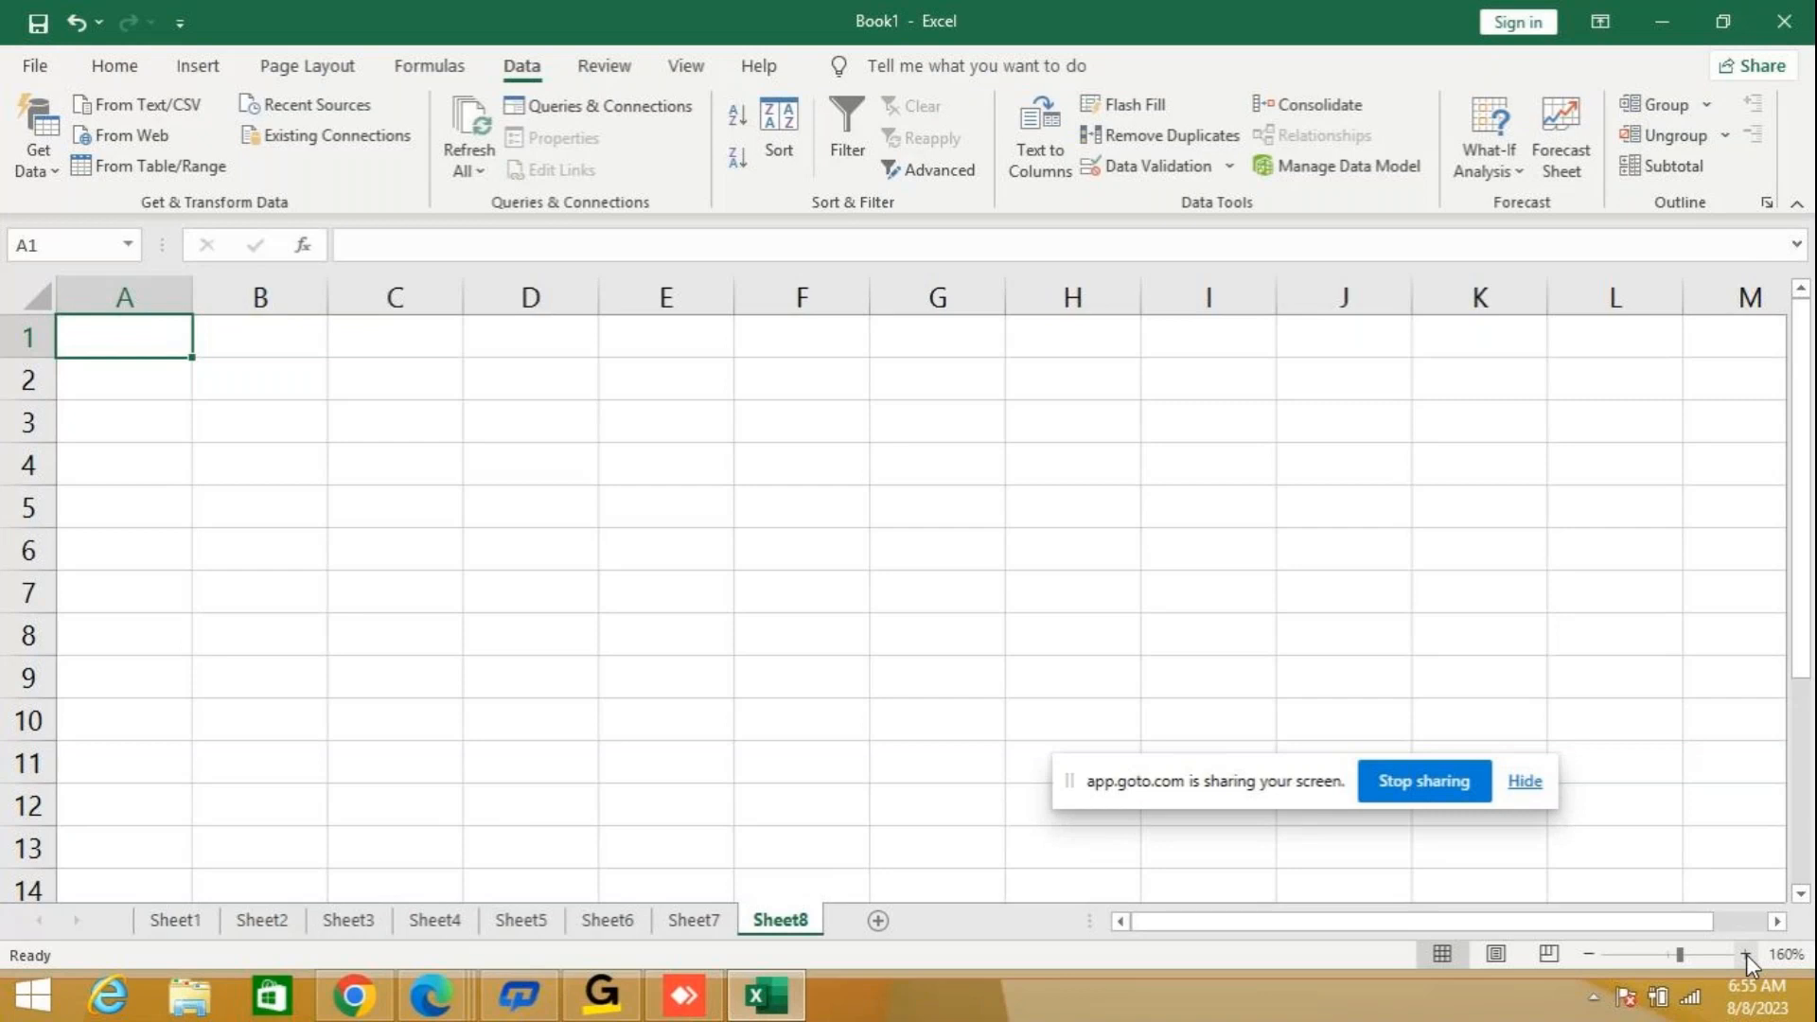
# Enter the text MICROSOFT EXCEL 2013 in cell A1 and autofit column A to it.
pyautogui.write('MI')
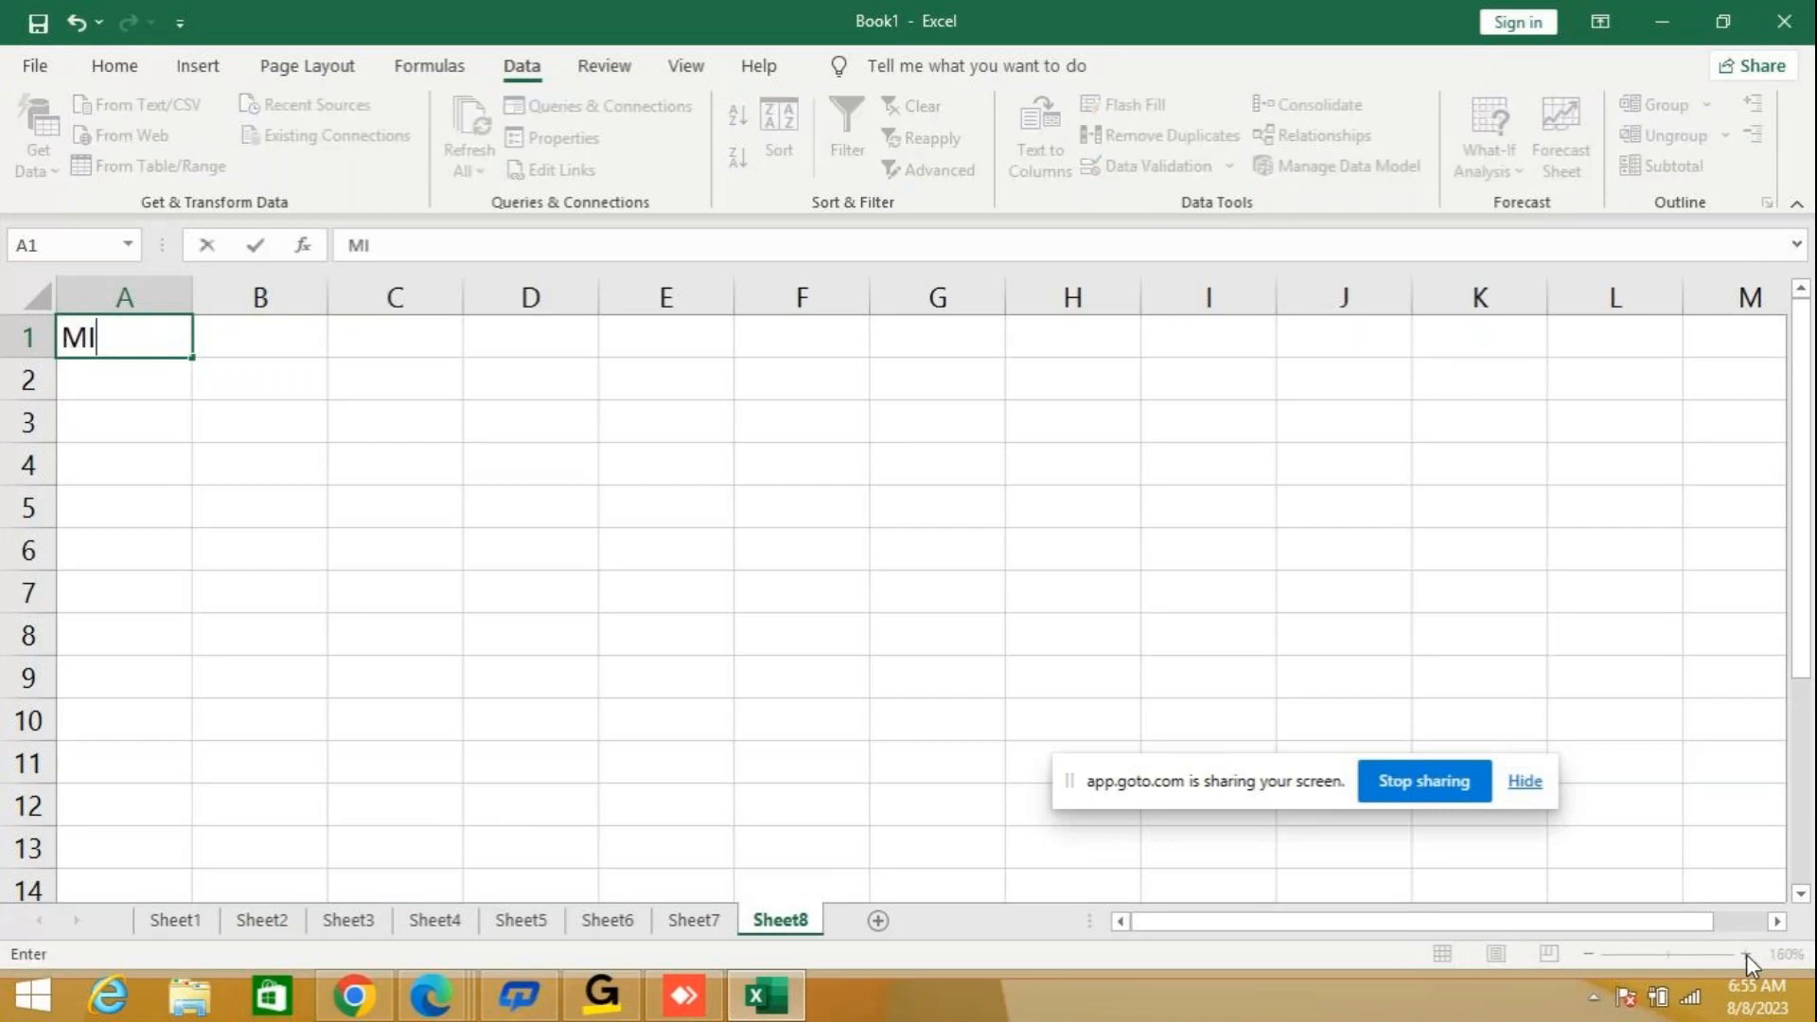
pyautogui.write('CROSOFT')
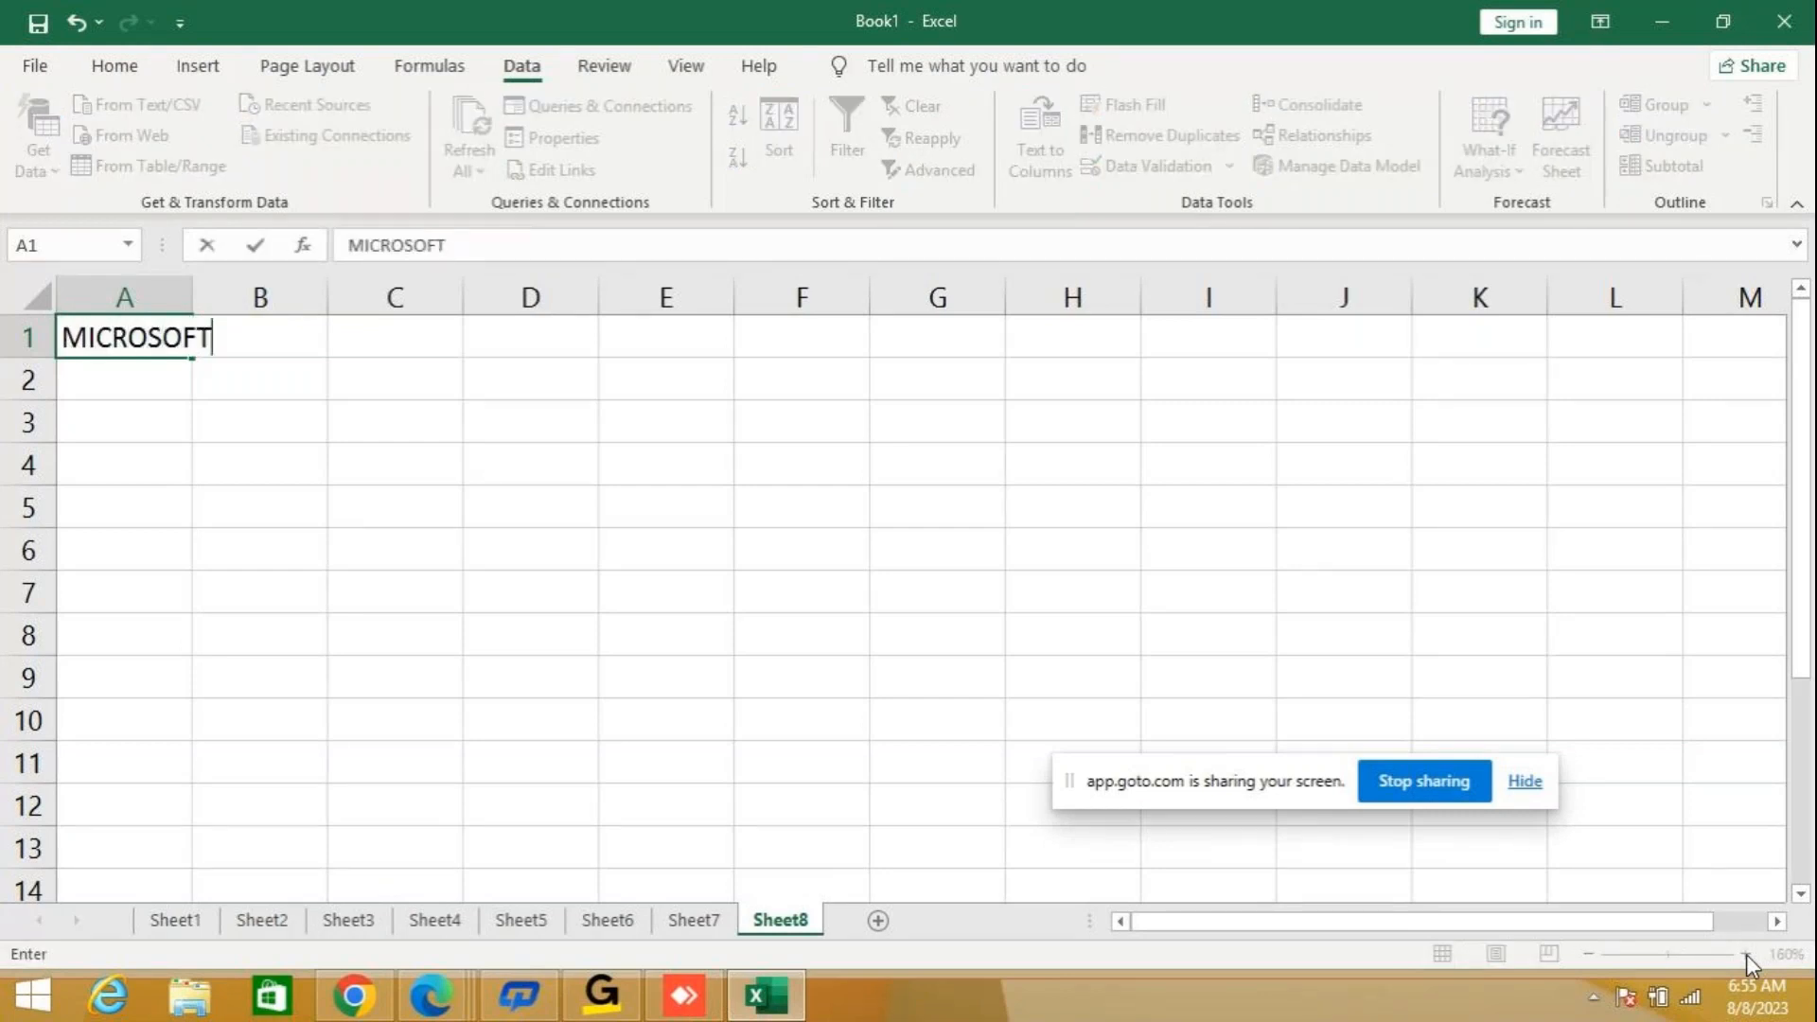
pyautogui.write(' EXCEL')
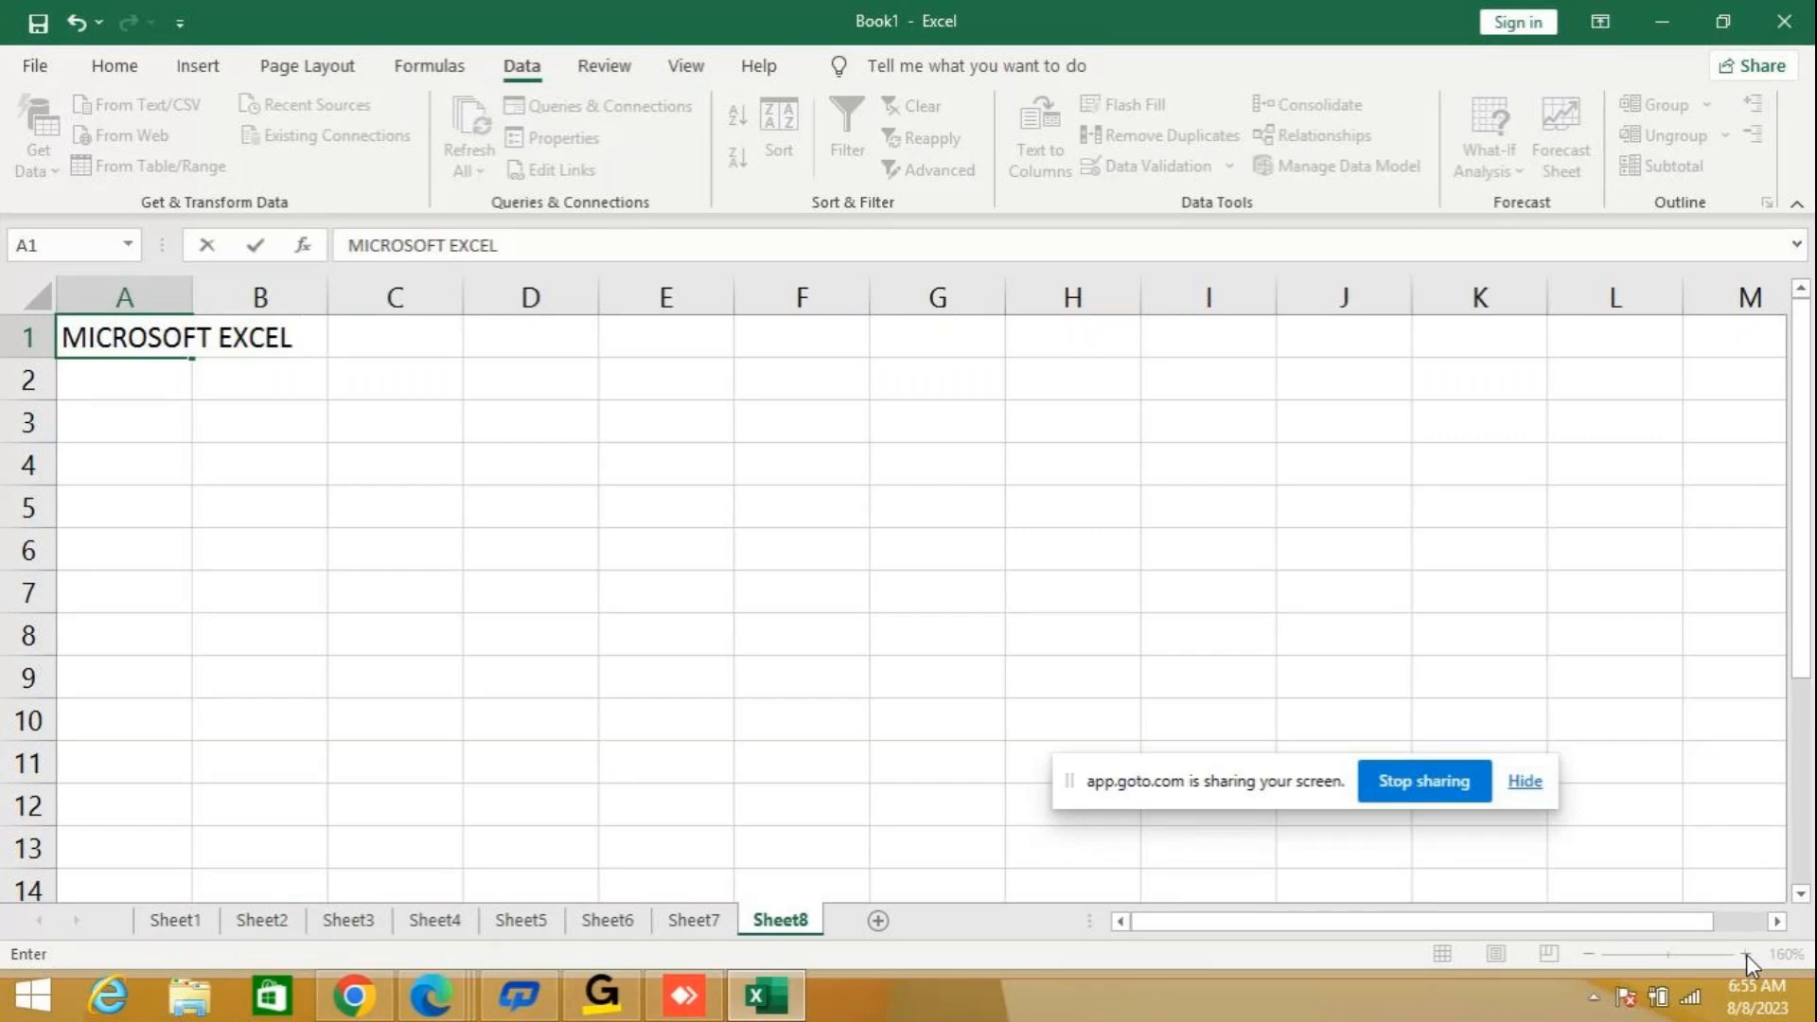
pyautogui.write('201')
pyautogui.write('3')
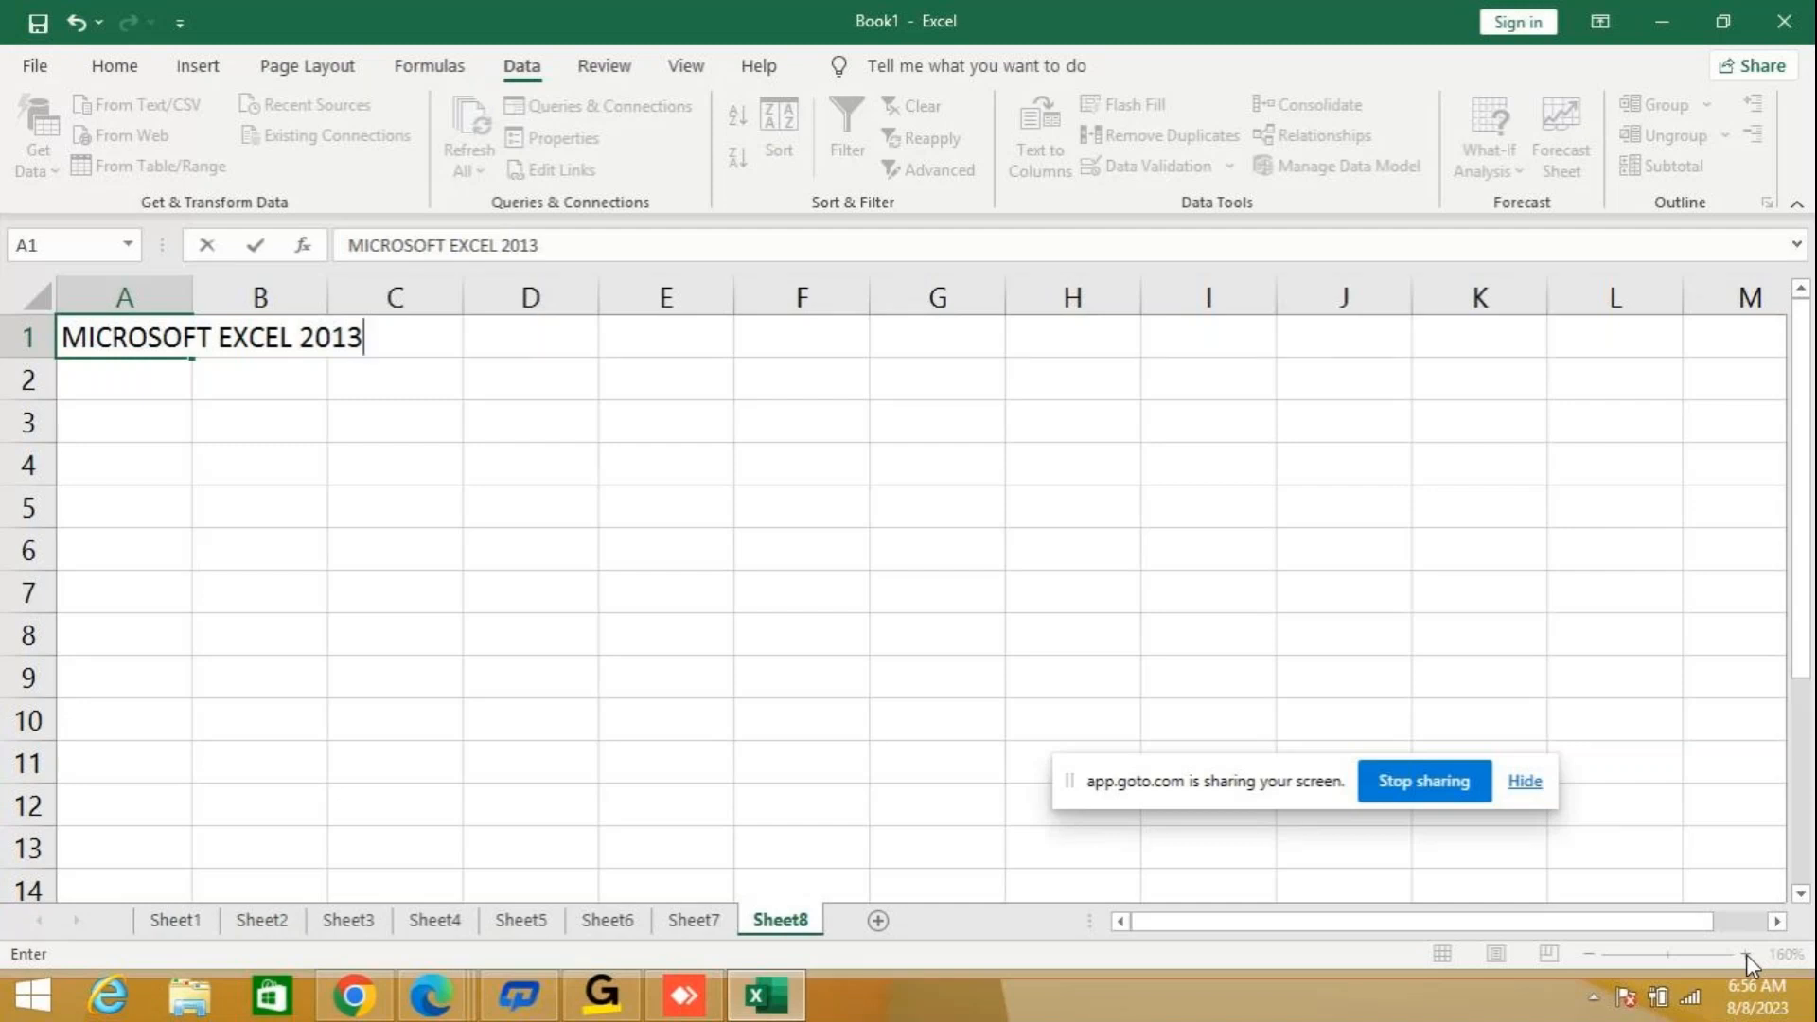
pyautogui.press('Return')
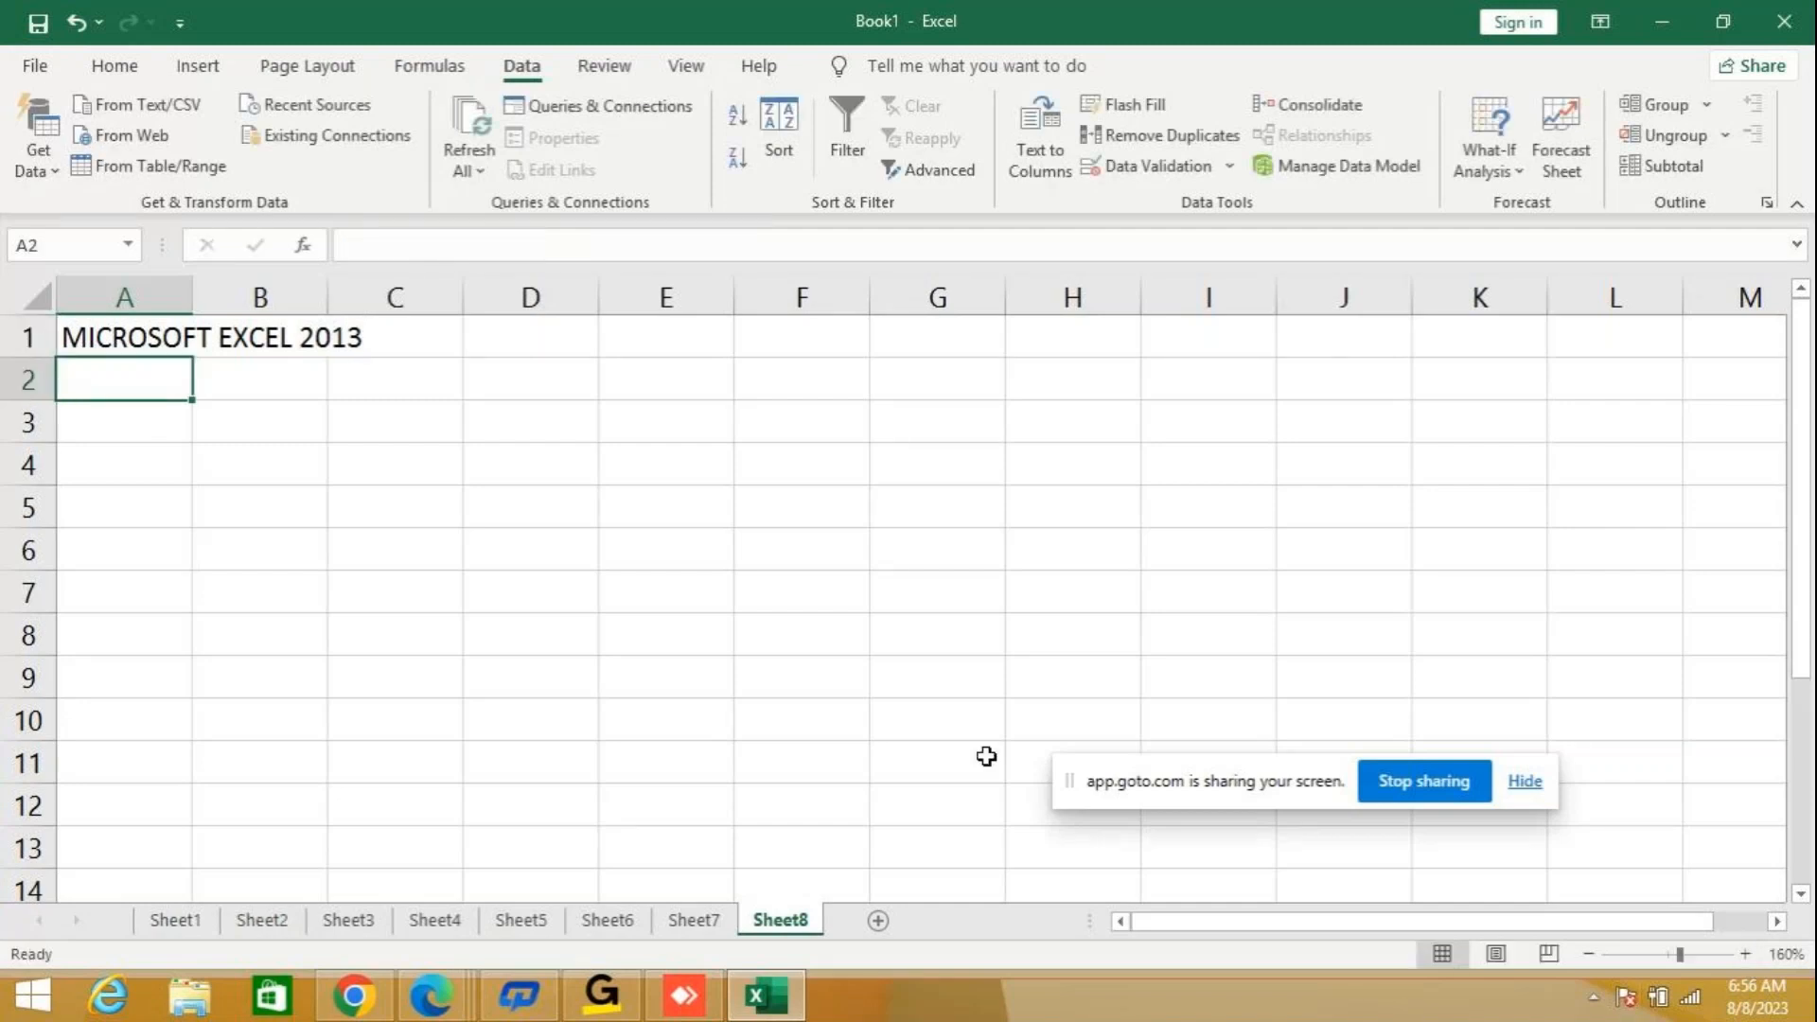
pyautogui.doubleClick(193, 294)
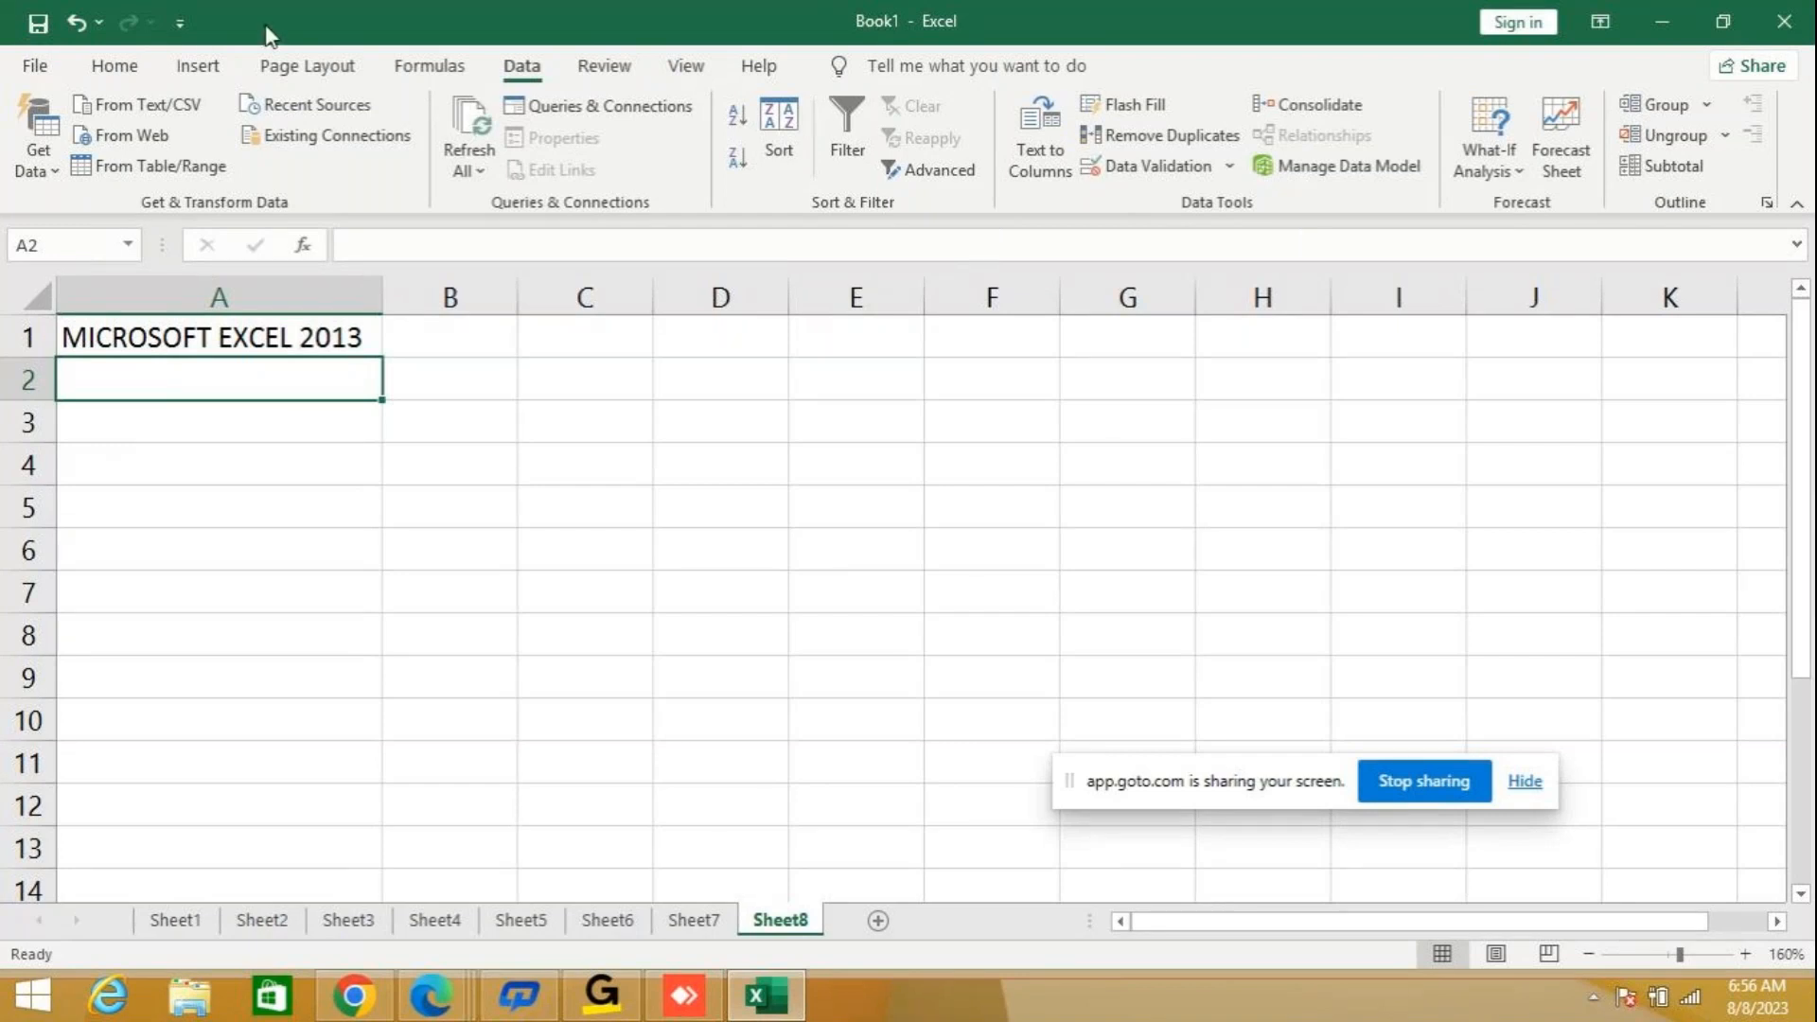
# Check the installed Office product and version in the account information, and return to the worksheet.
pyautogui.click(47, 72)
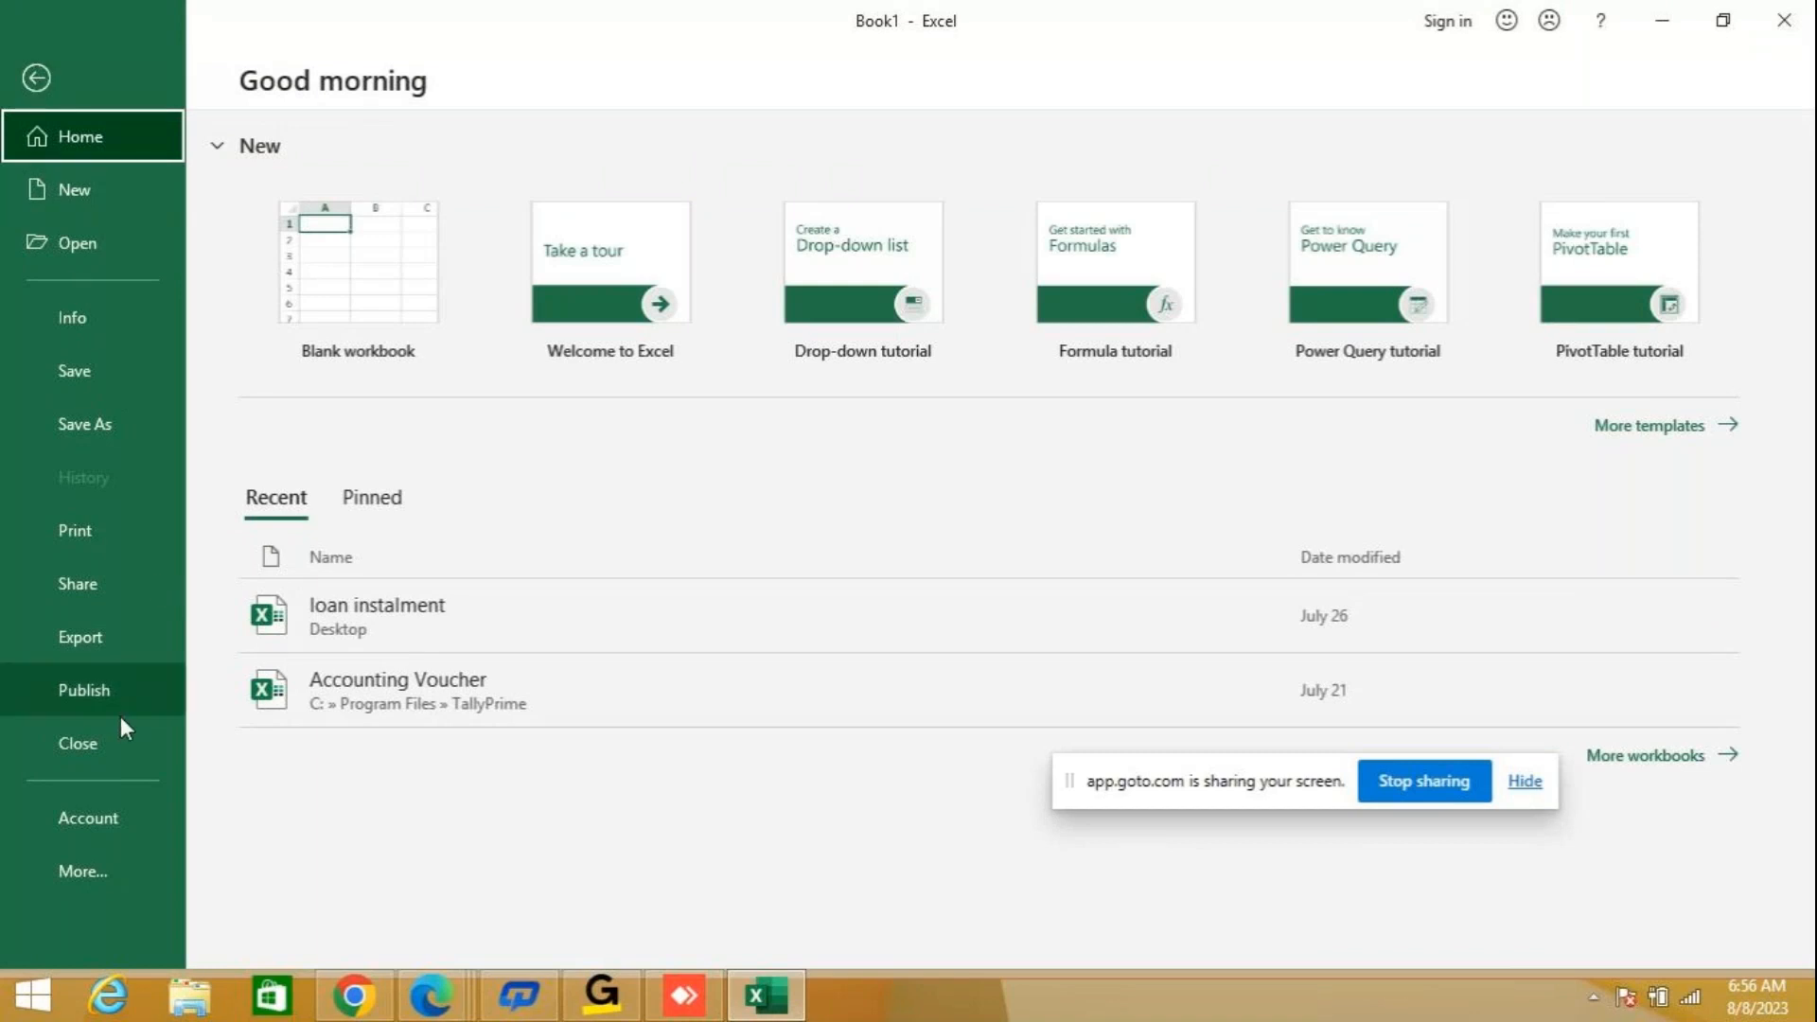
pyautogui.click(94, 820)
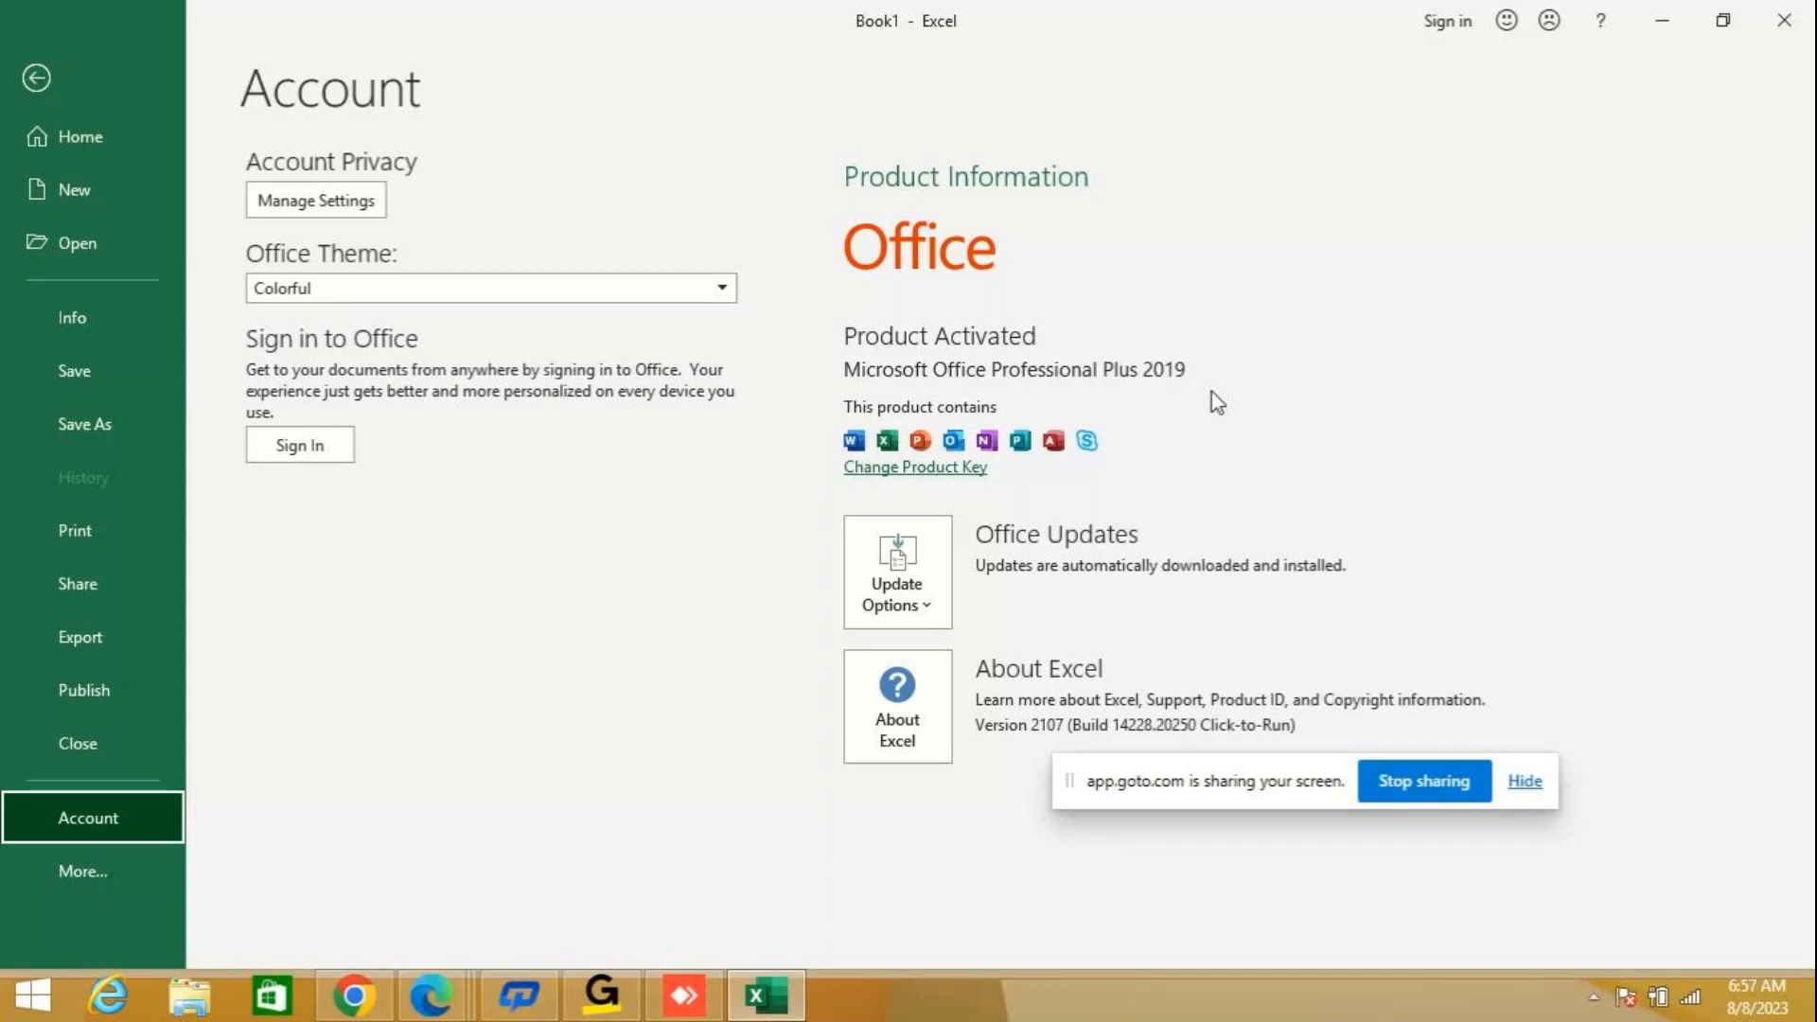
pyautogui.press('Escape')
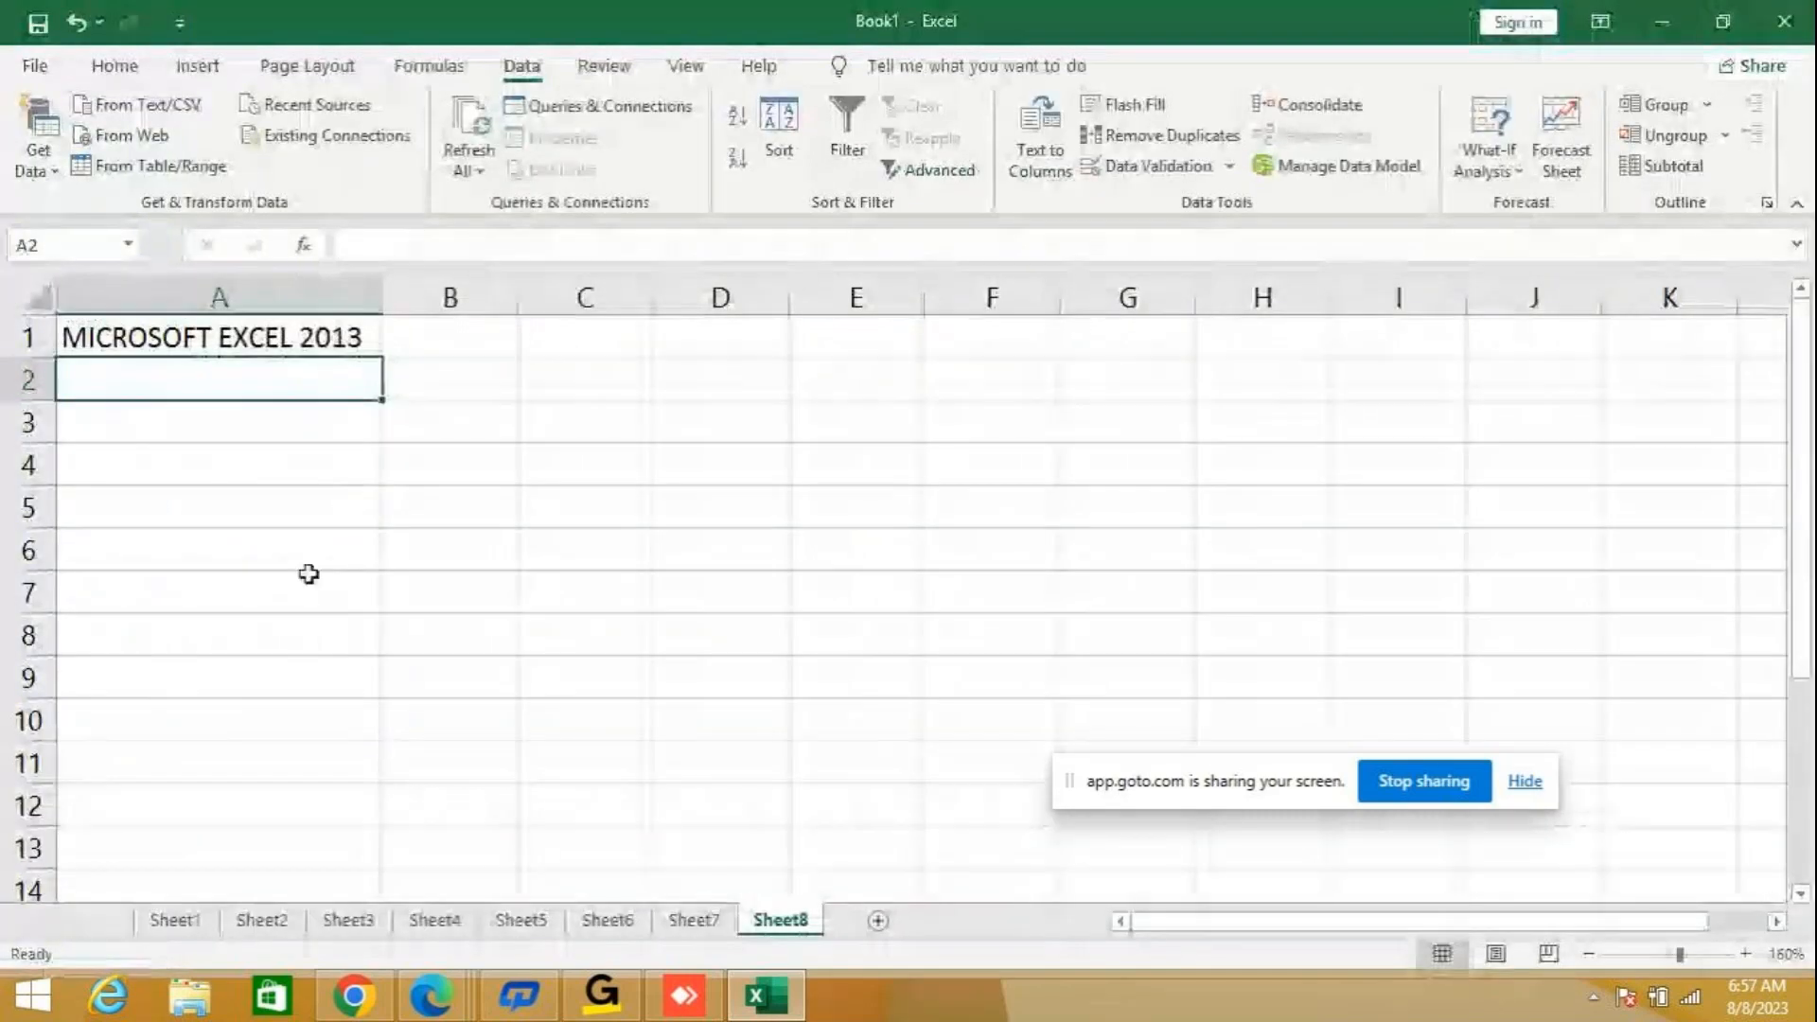
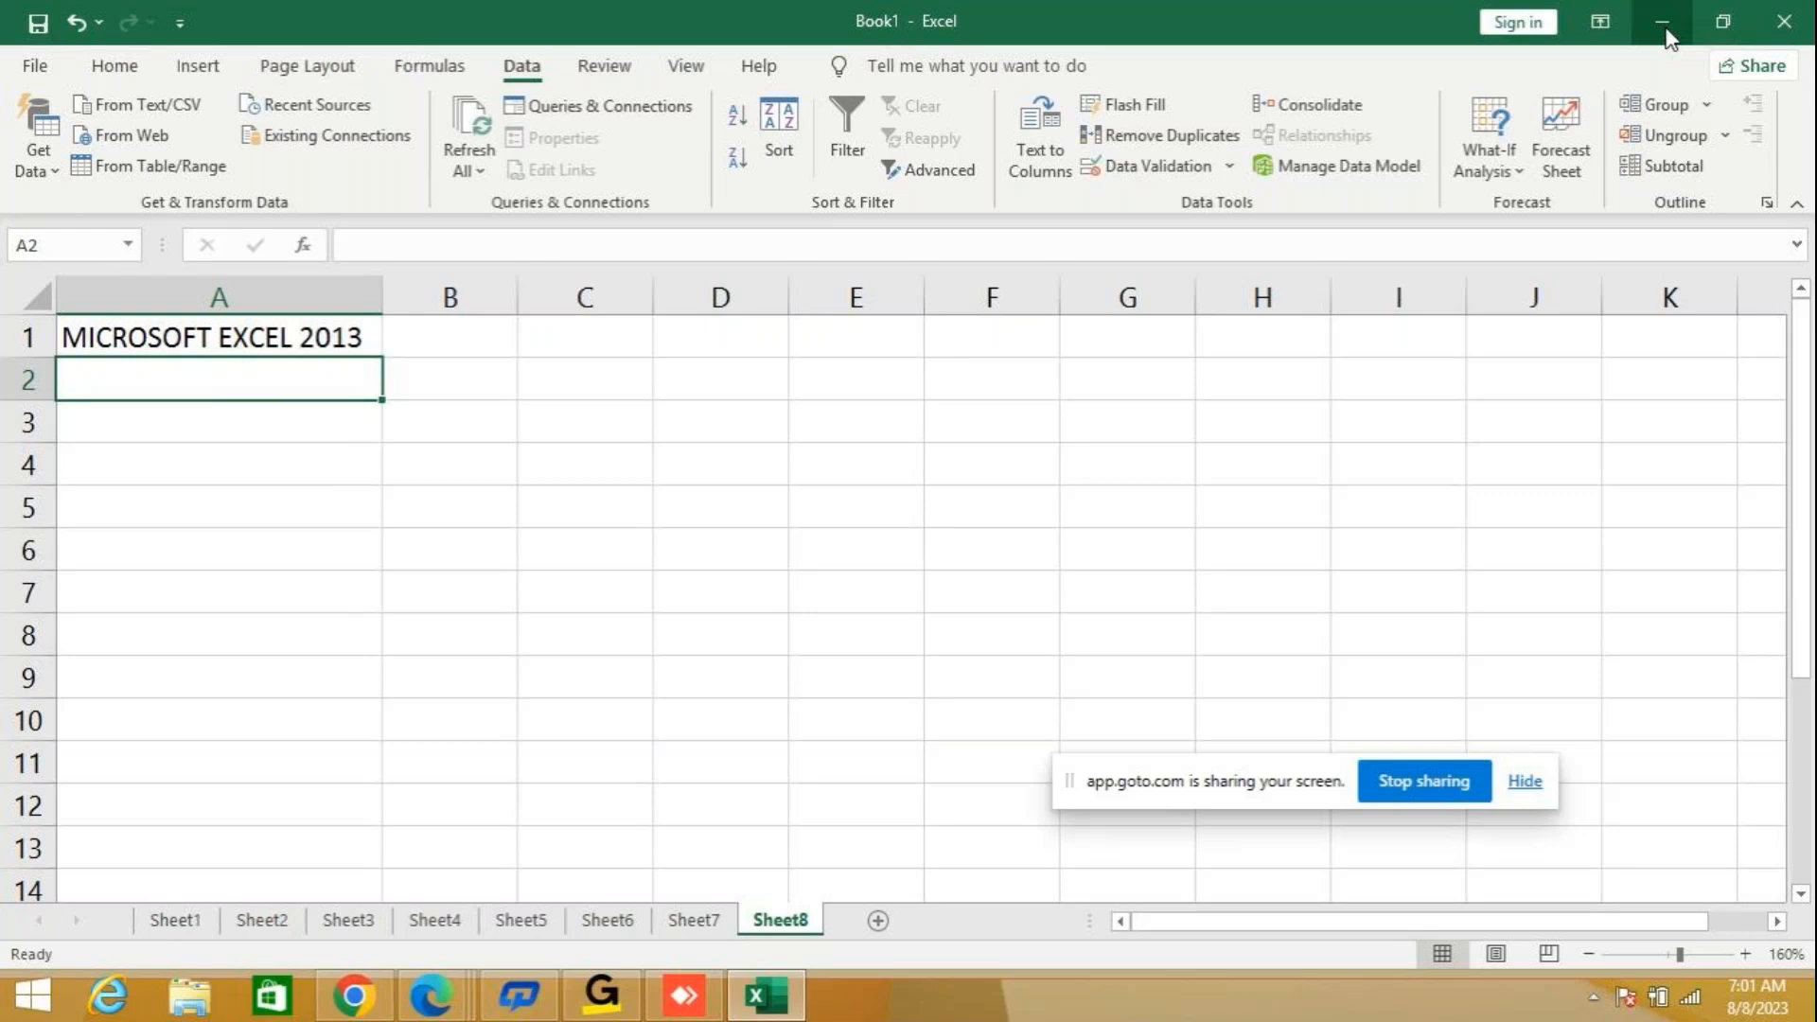
# Try the window controls: minimize and reopen the workbook, restore it to a smaller window, move it, and maximize it.
pyautogui.click(1665, 29)
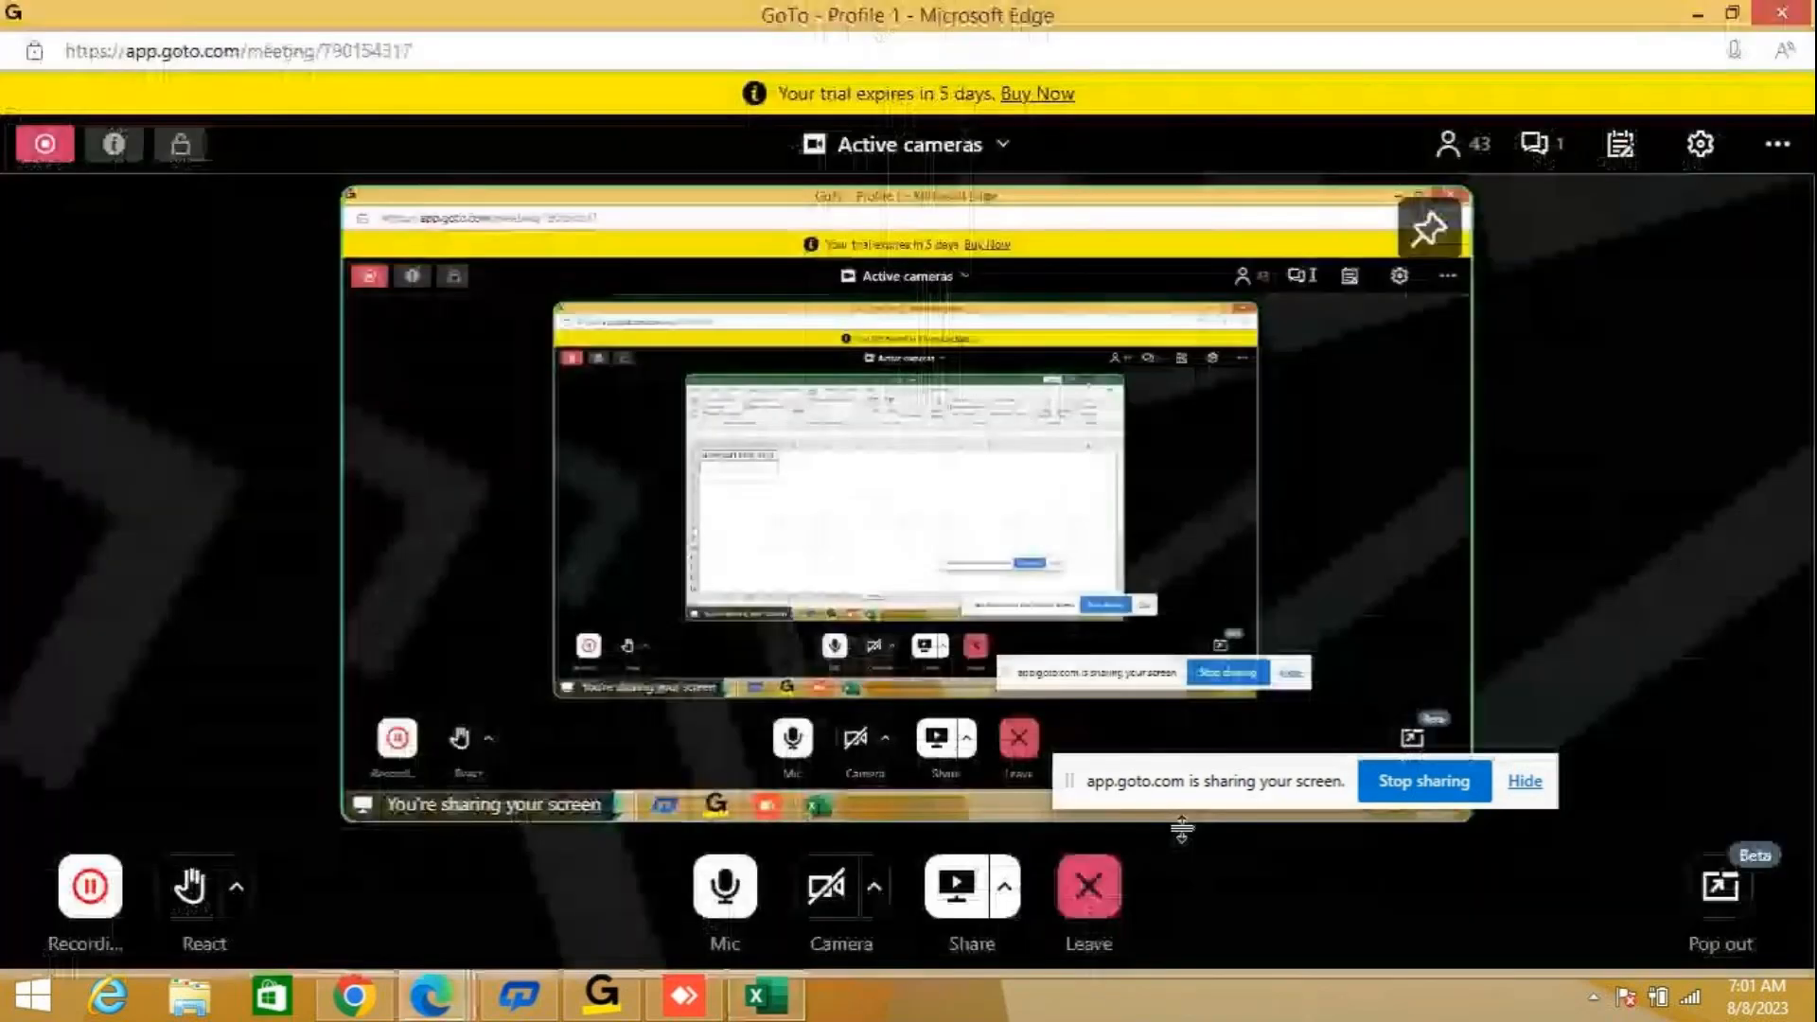
pyautogui.click(782, 1009)
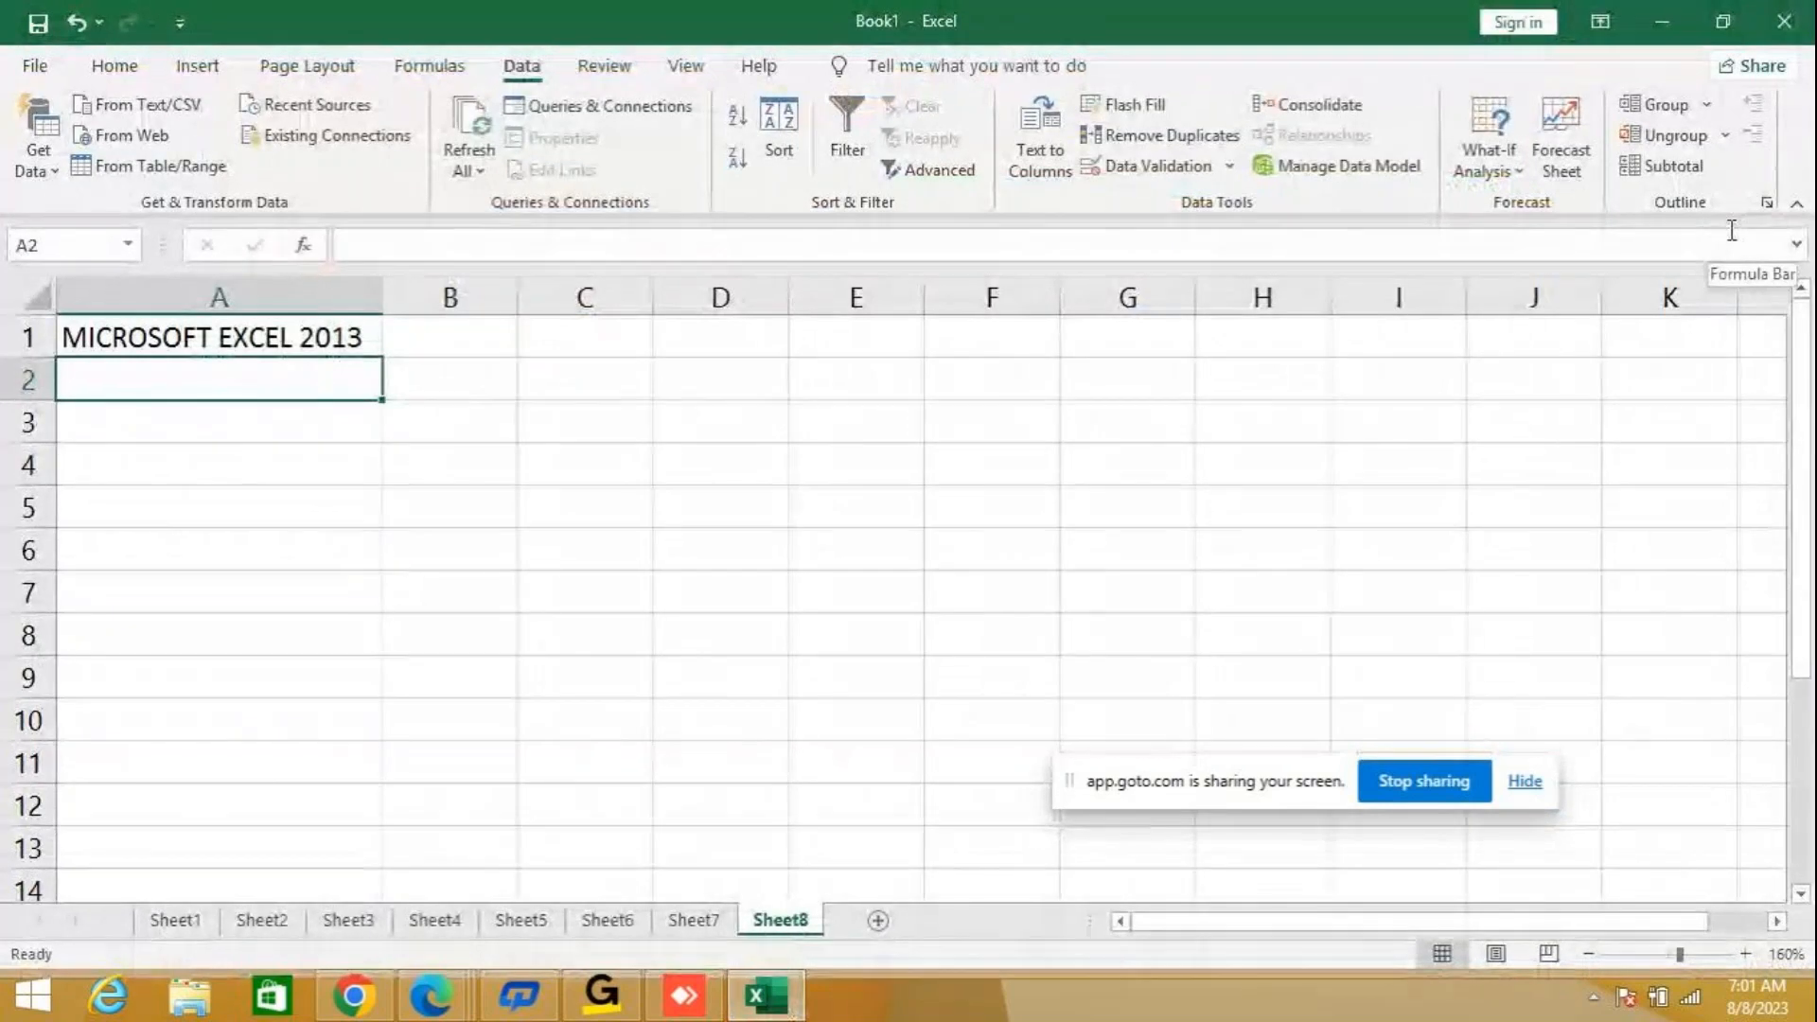
pyautogui.click(1728, 31)
pyautogui.moveTo(949, 142); pyautogui.dragTo(1050, 95)
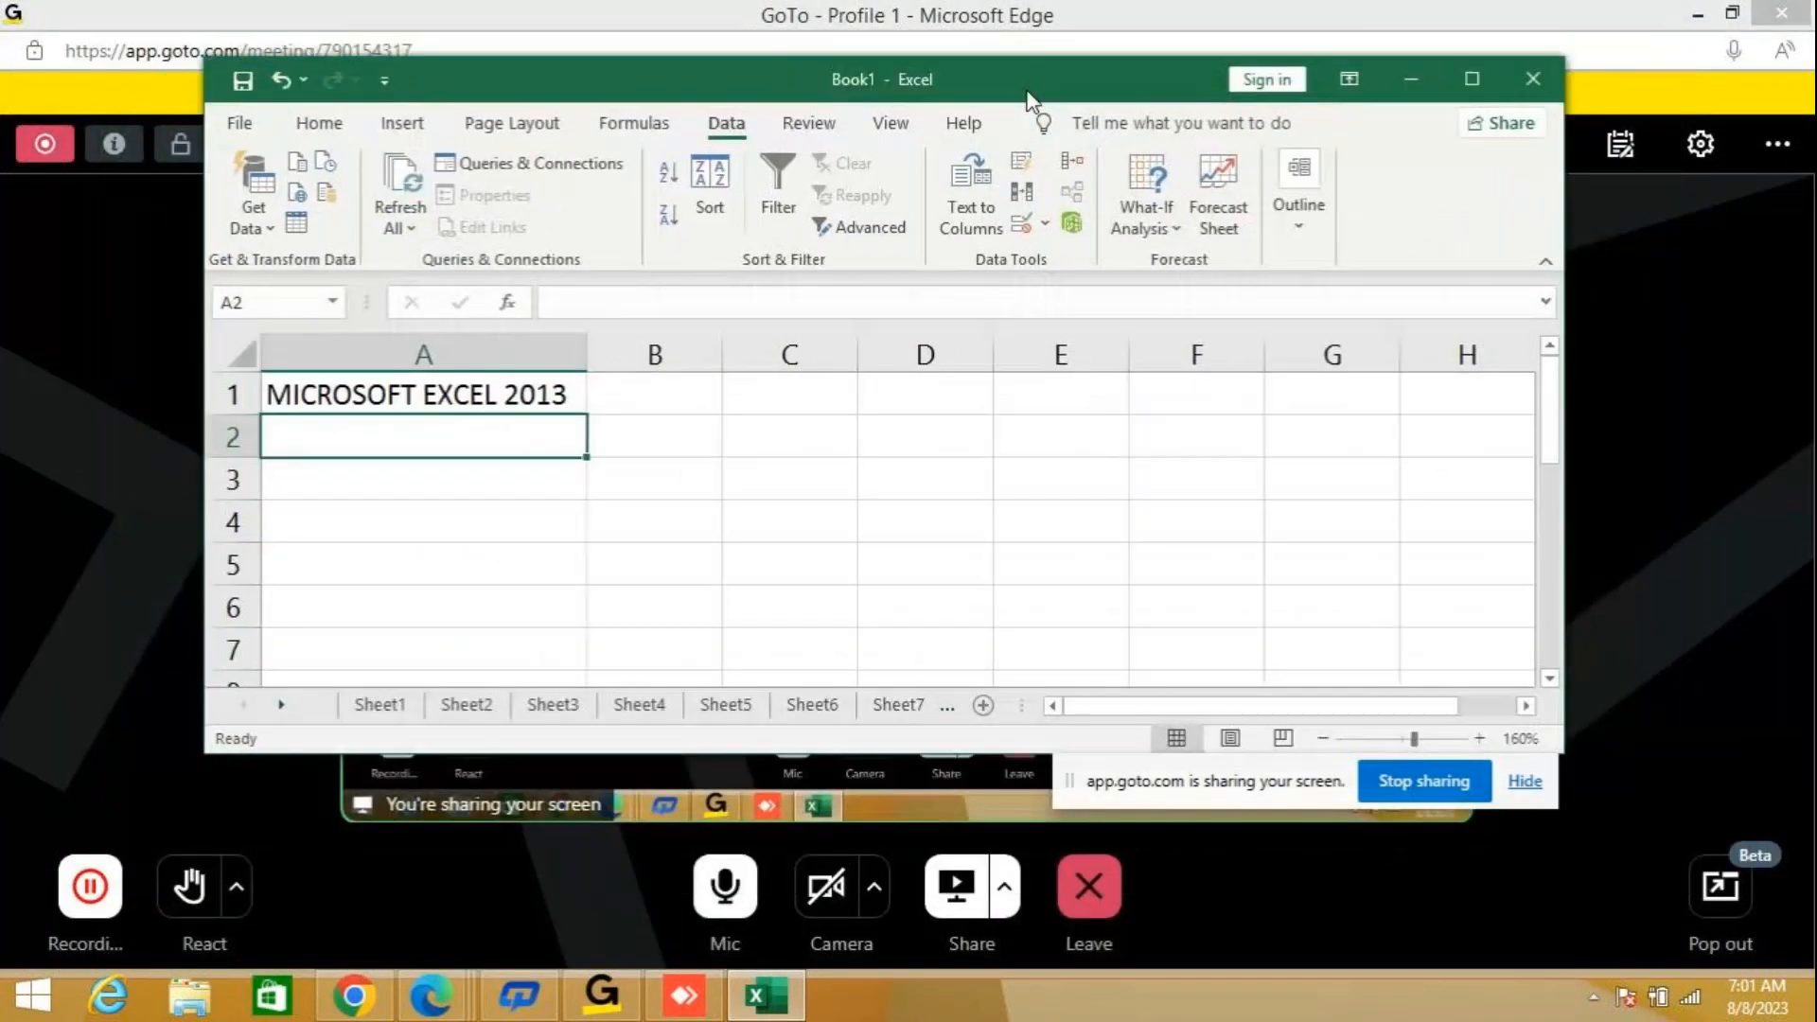
pyautogui.click(1474, 76)
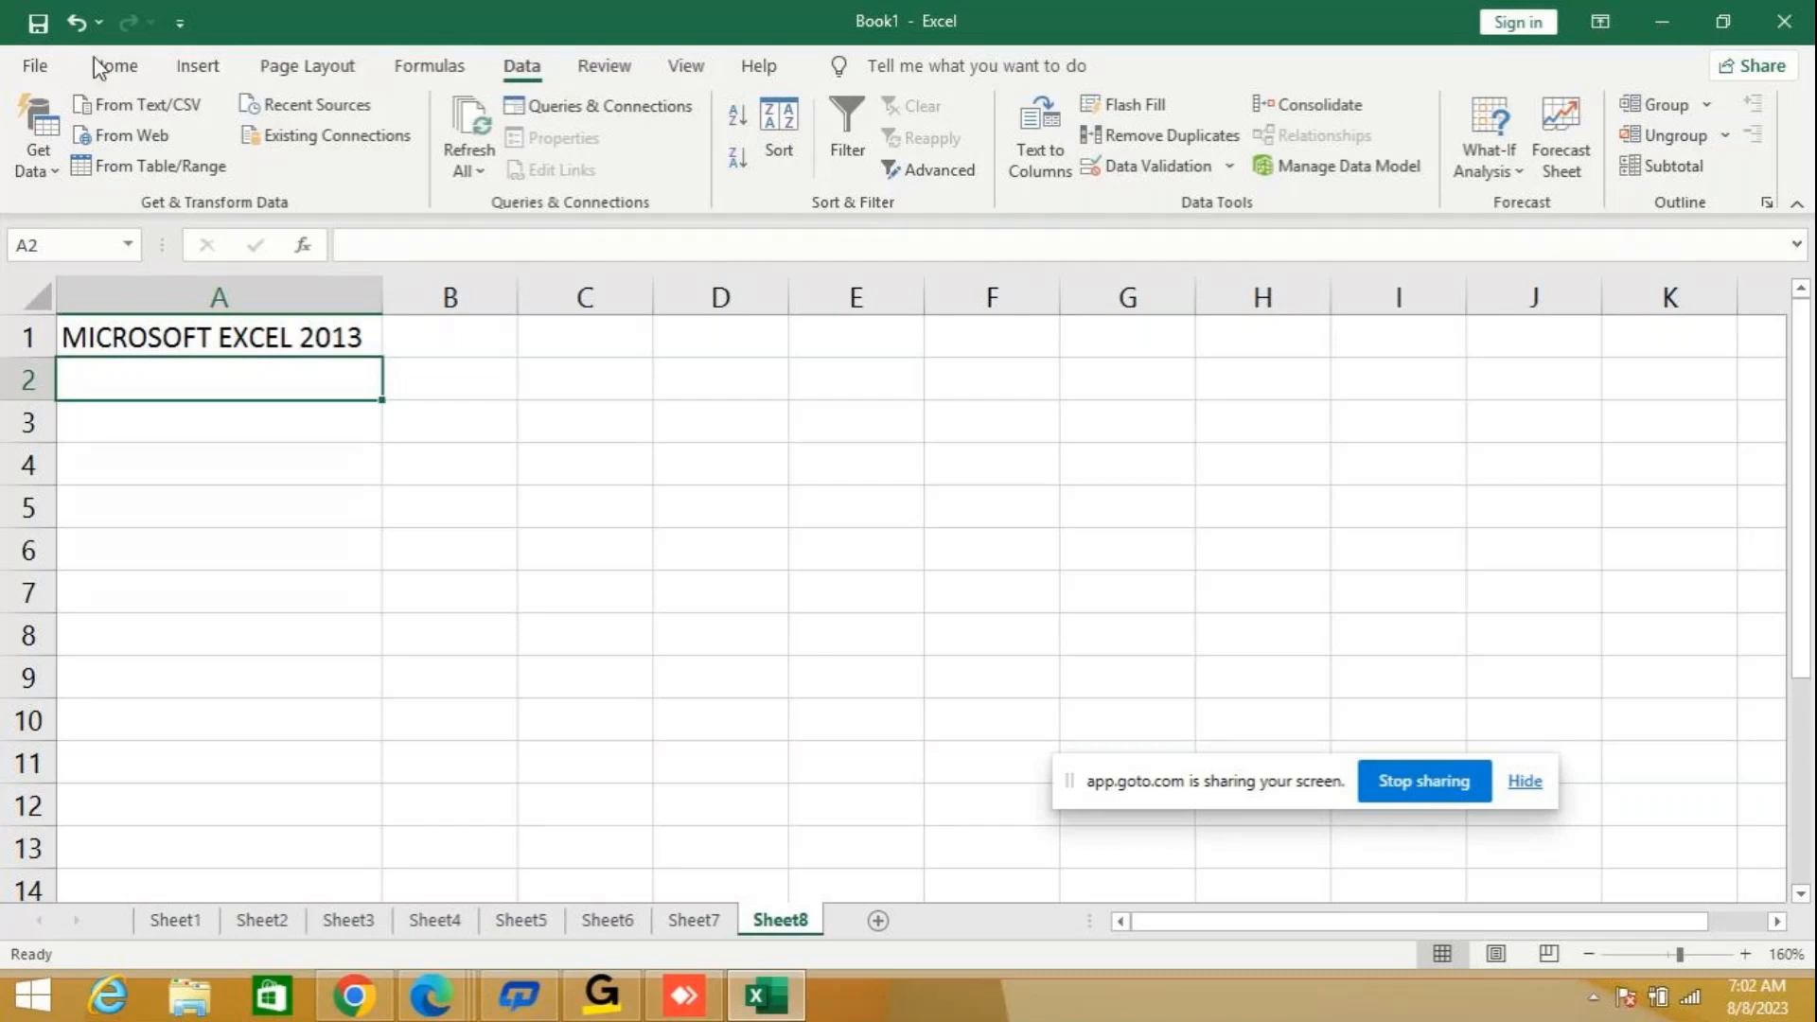
# Show the Home commands and compare the formula bar content of empty cells with that of cell A1.
pyautogui.click(118, 66)
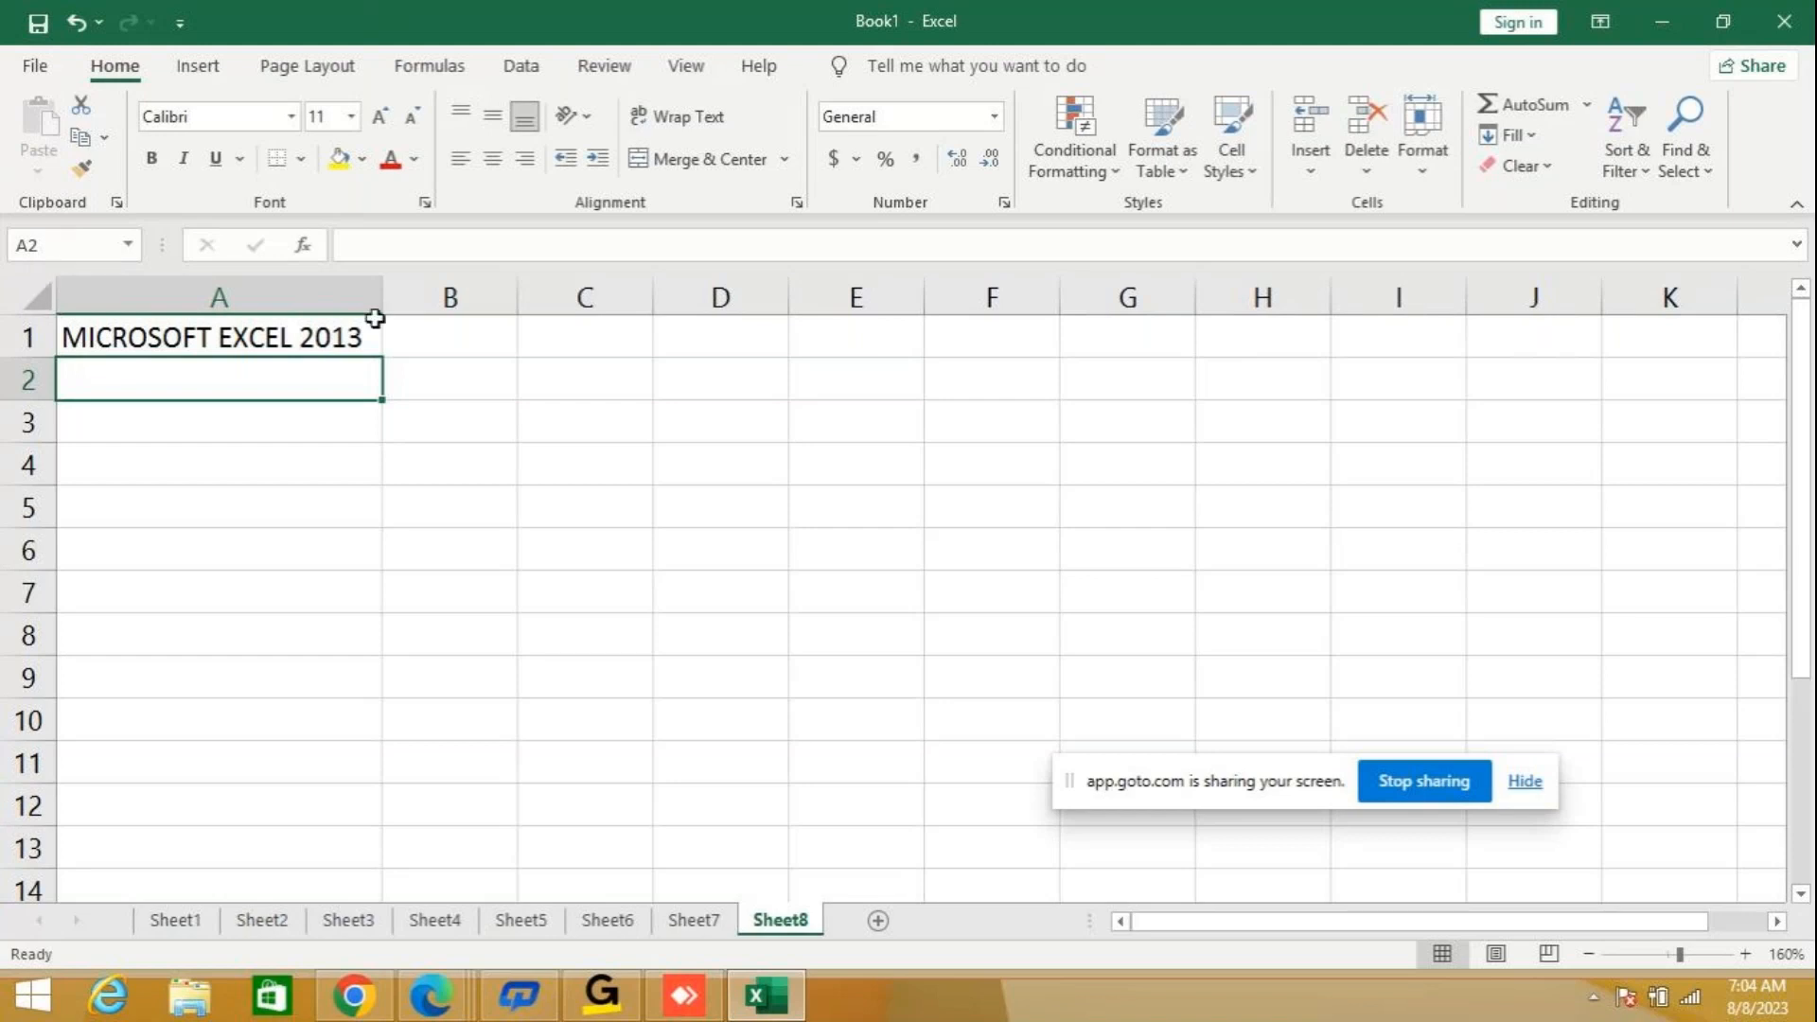
pyautogui.click(765, 471)
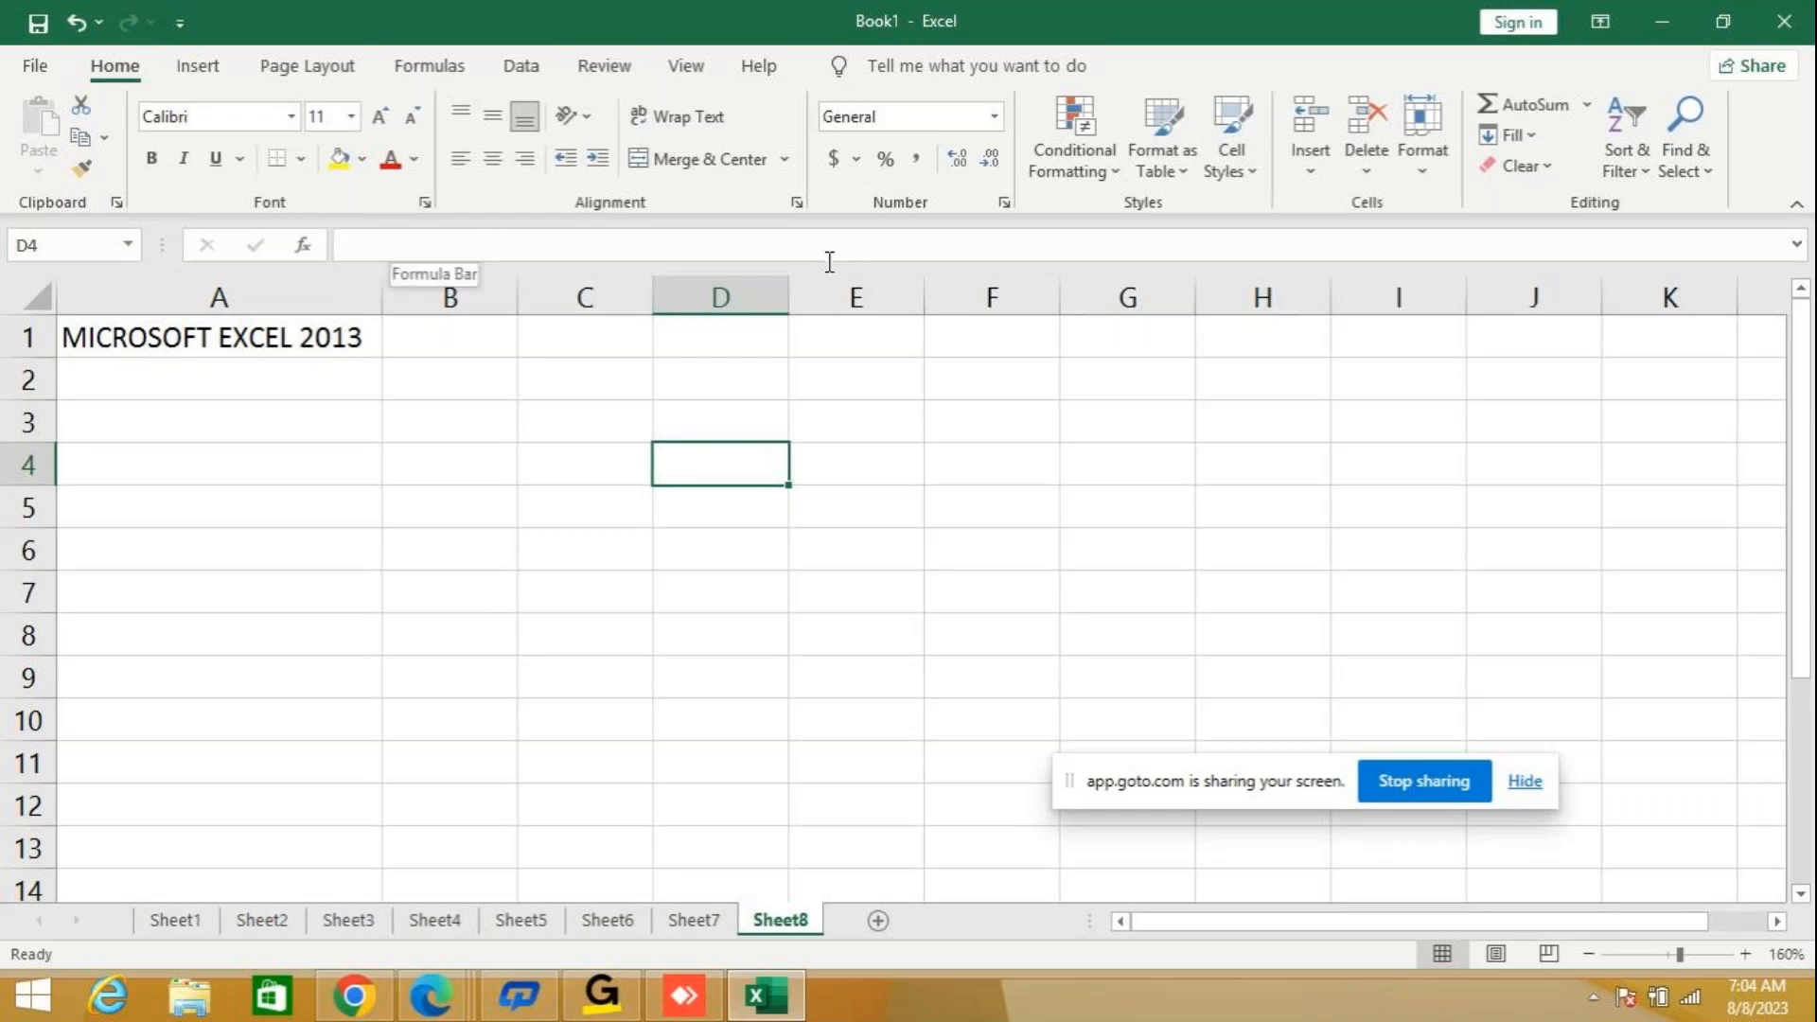
pyautogui.click(227, 354)
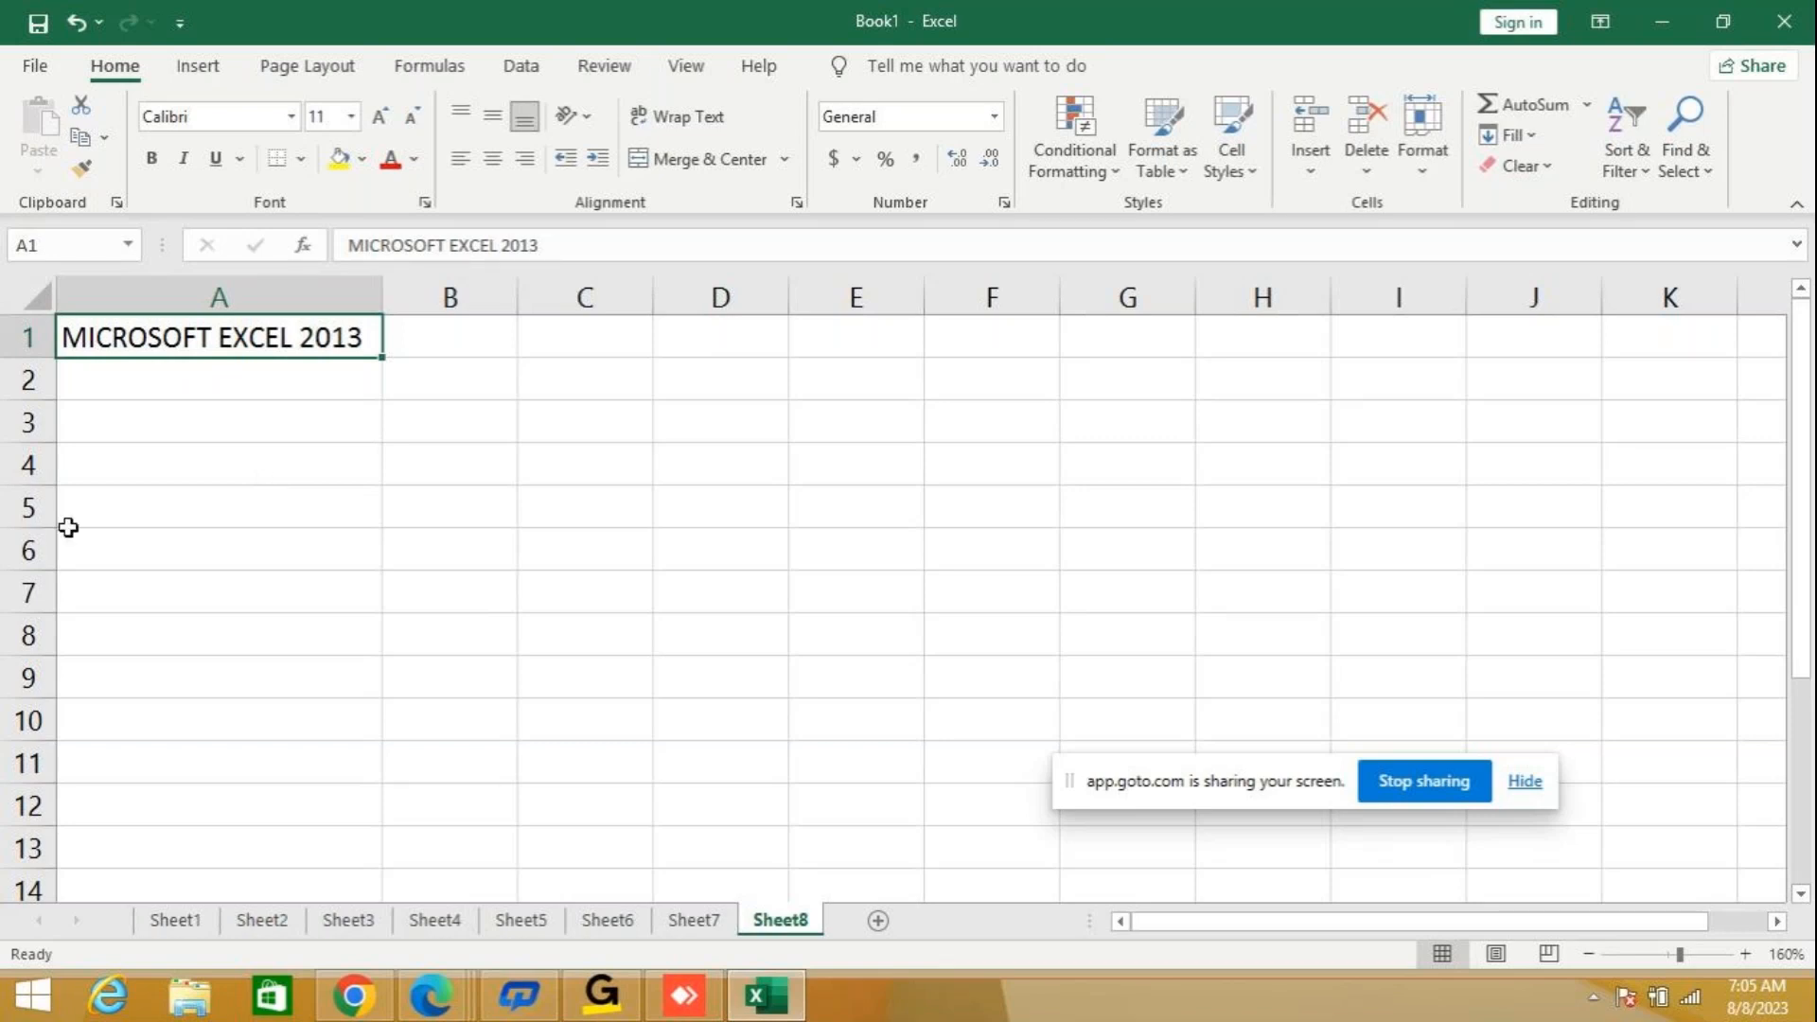
pyautogui.click(274, 377)
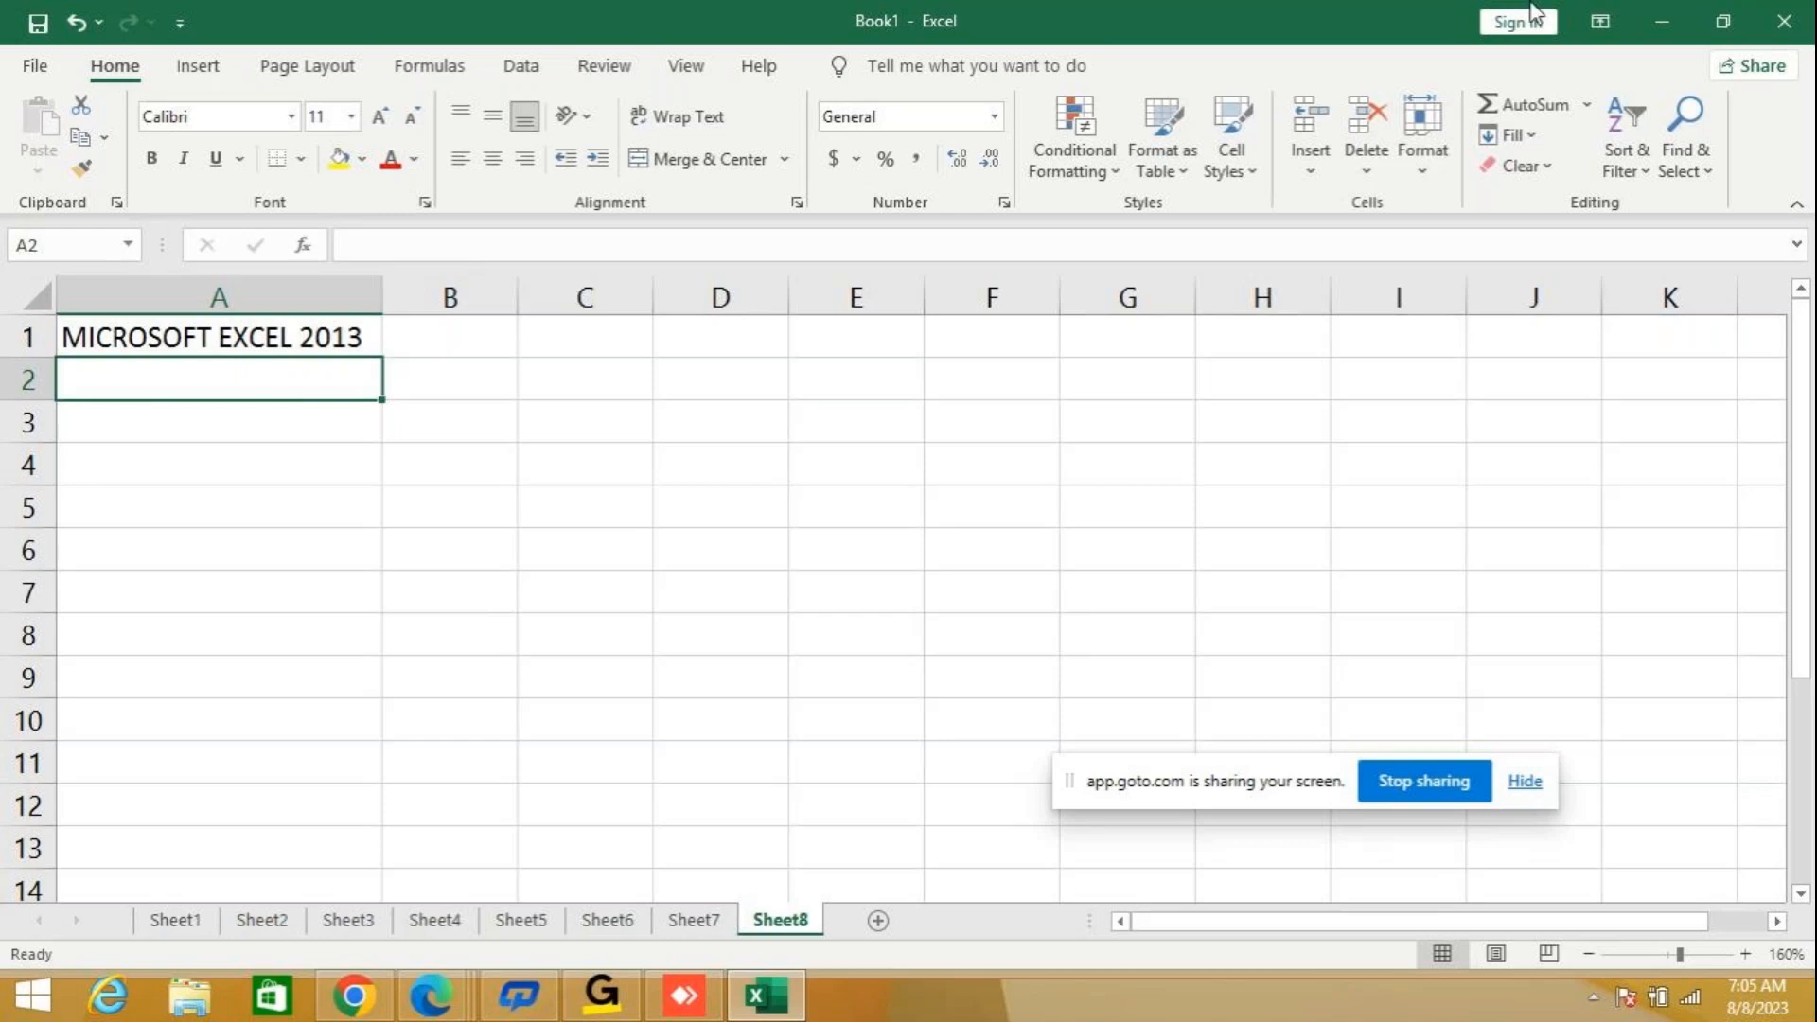
pyautogui.click(261, 341)
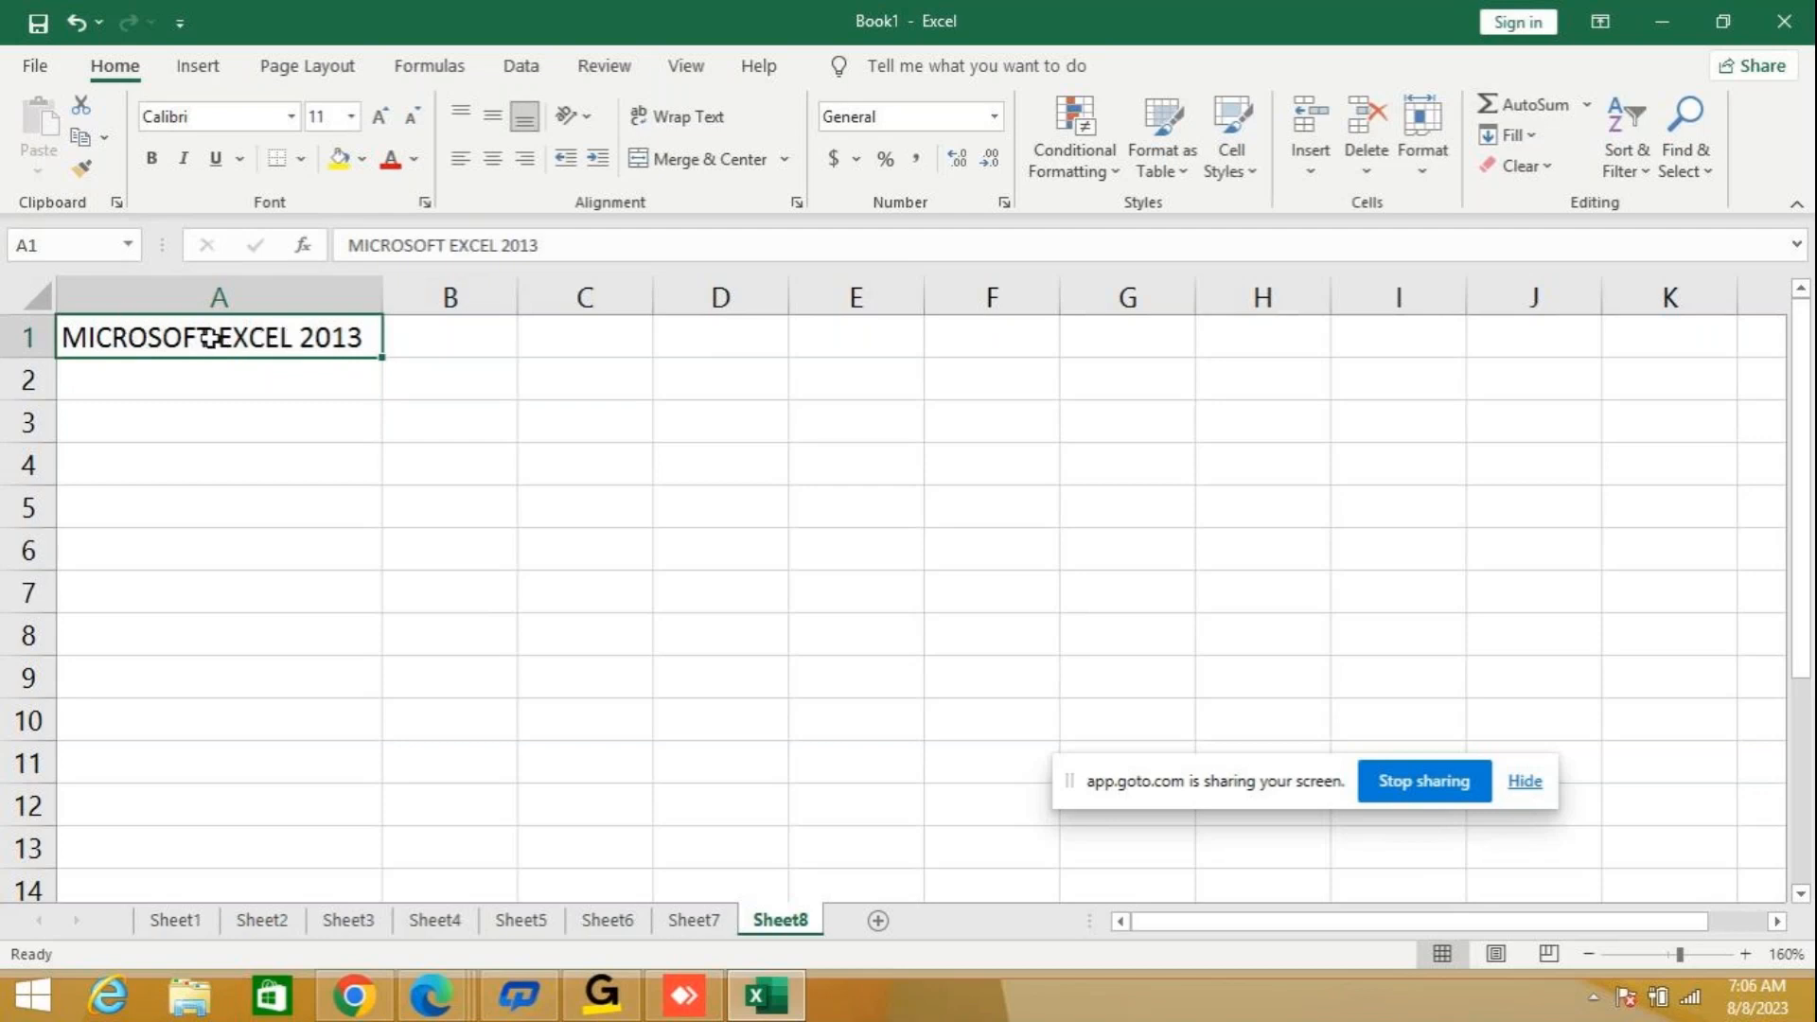
# Open the text in cell A1 for editing in the formula bar, and leave edit mode.
pyautogui.press('F2')
pyautogui.click(575, 245)
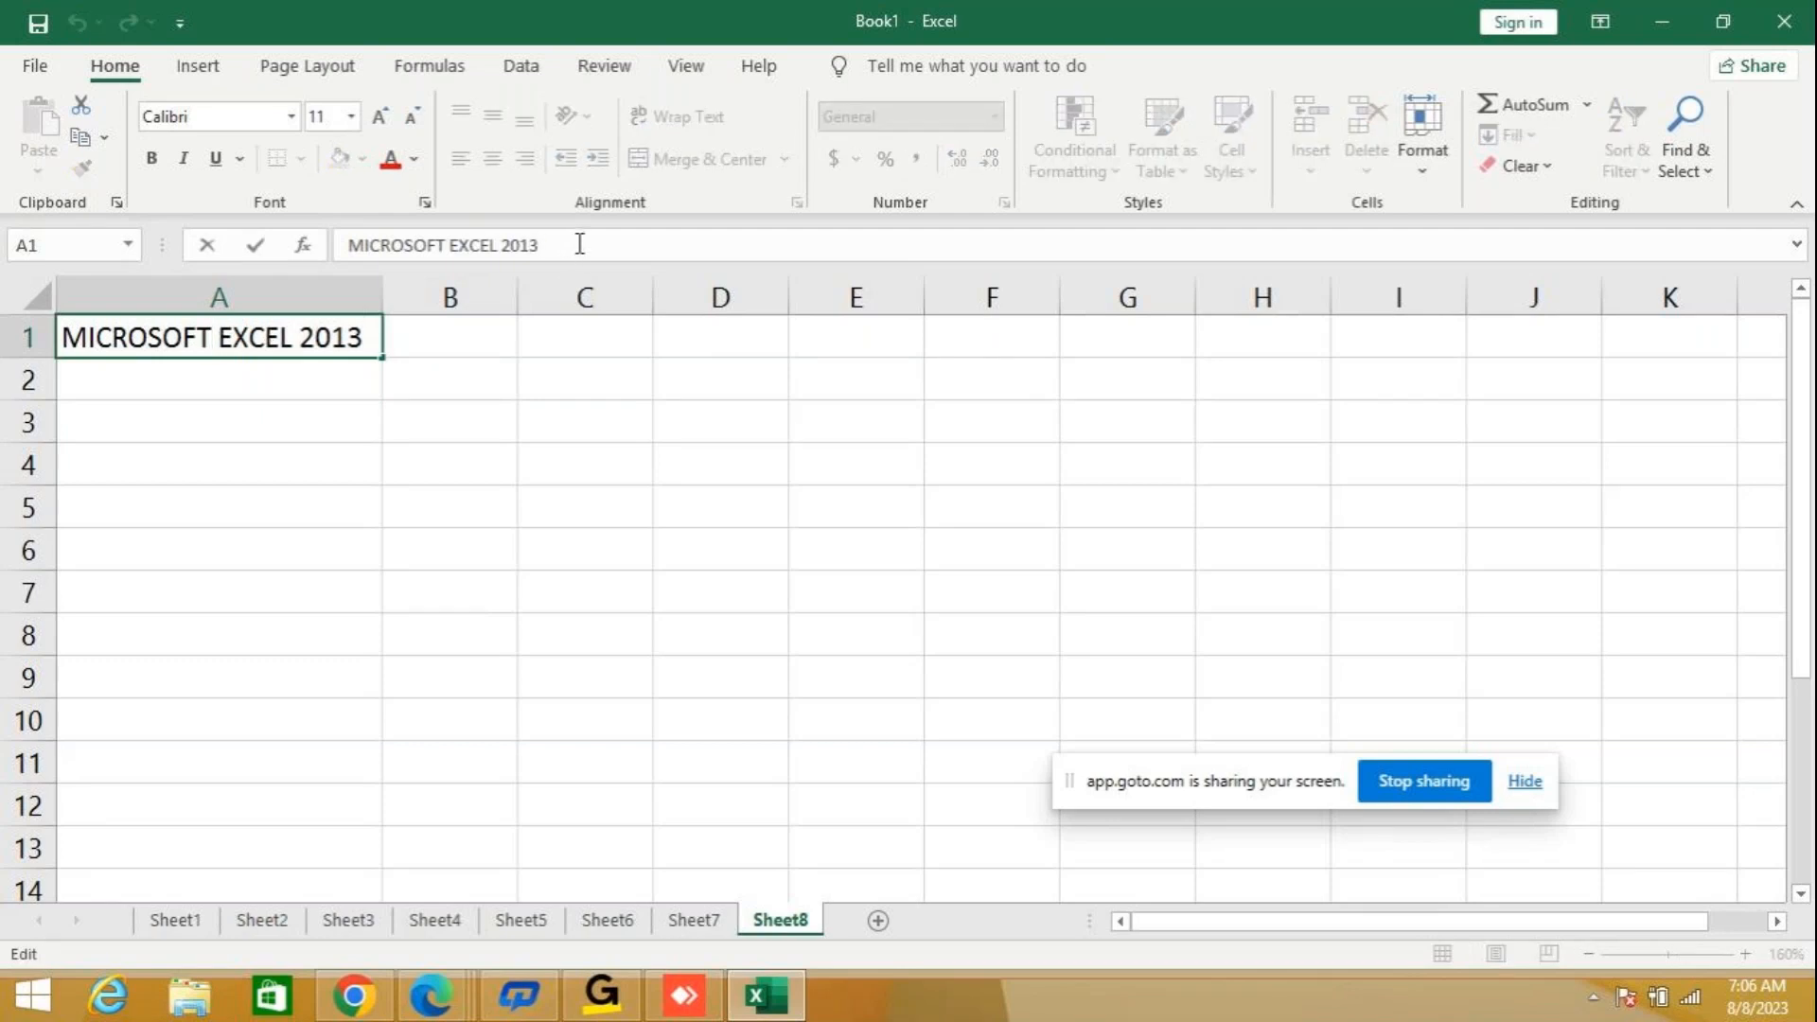
pyautogui.click(219, 442)
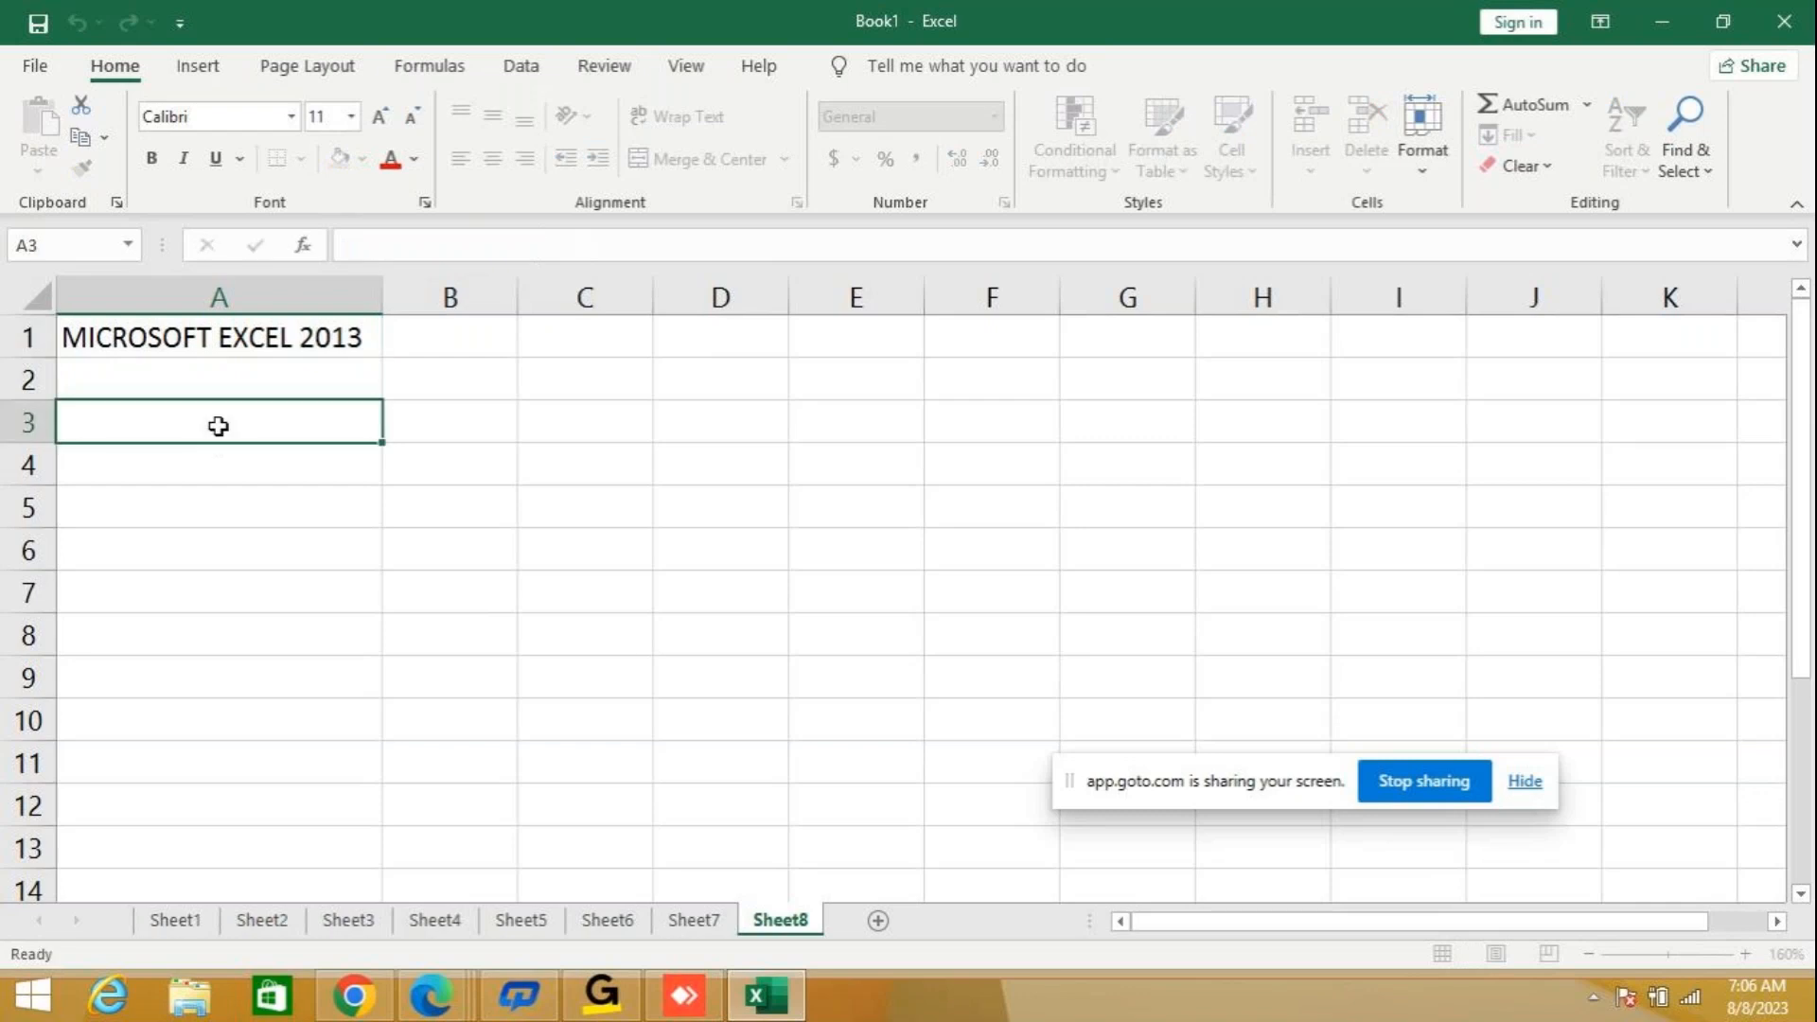
pyautogui.click(208, 333)
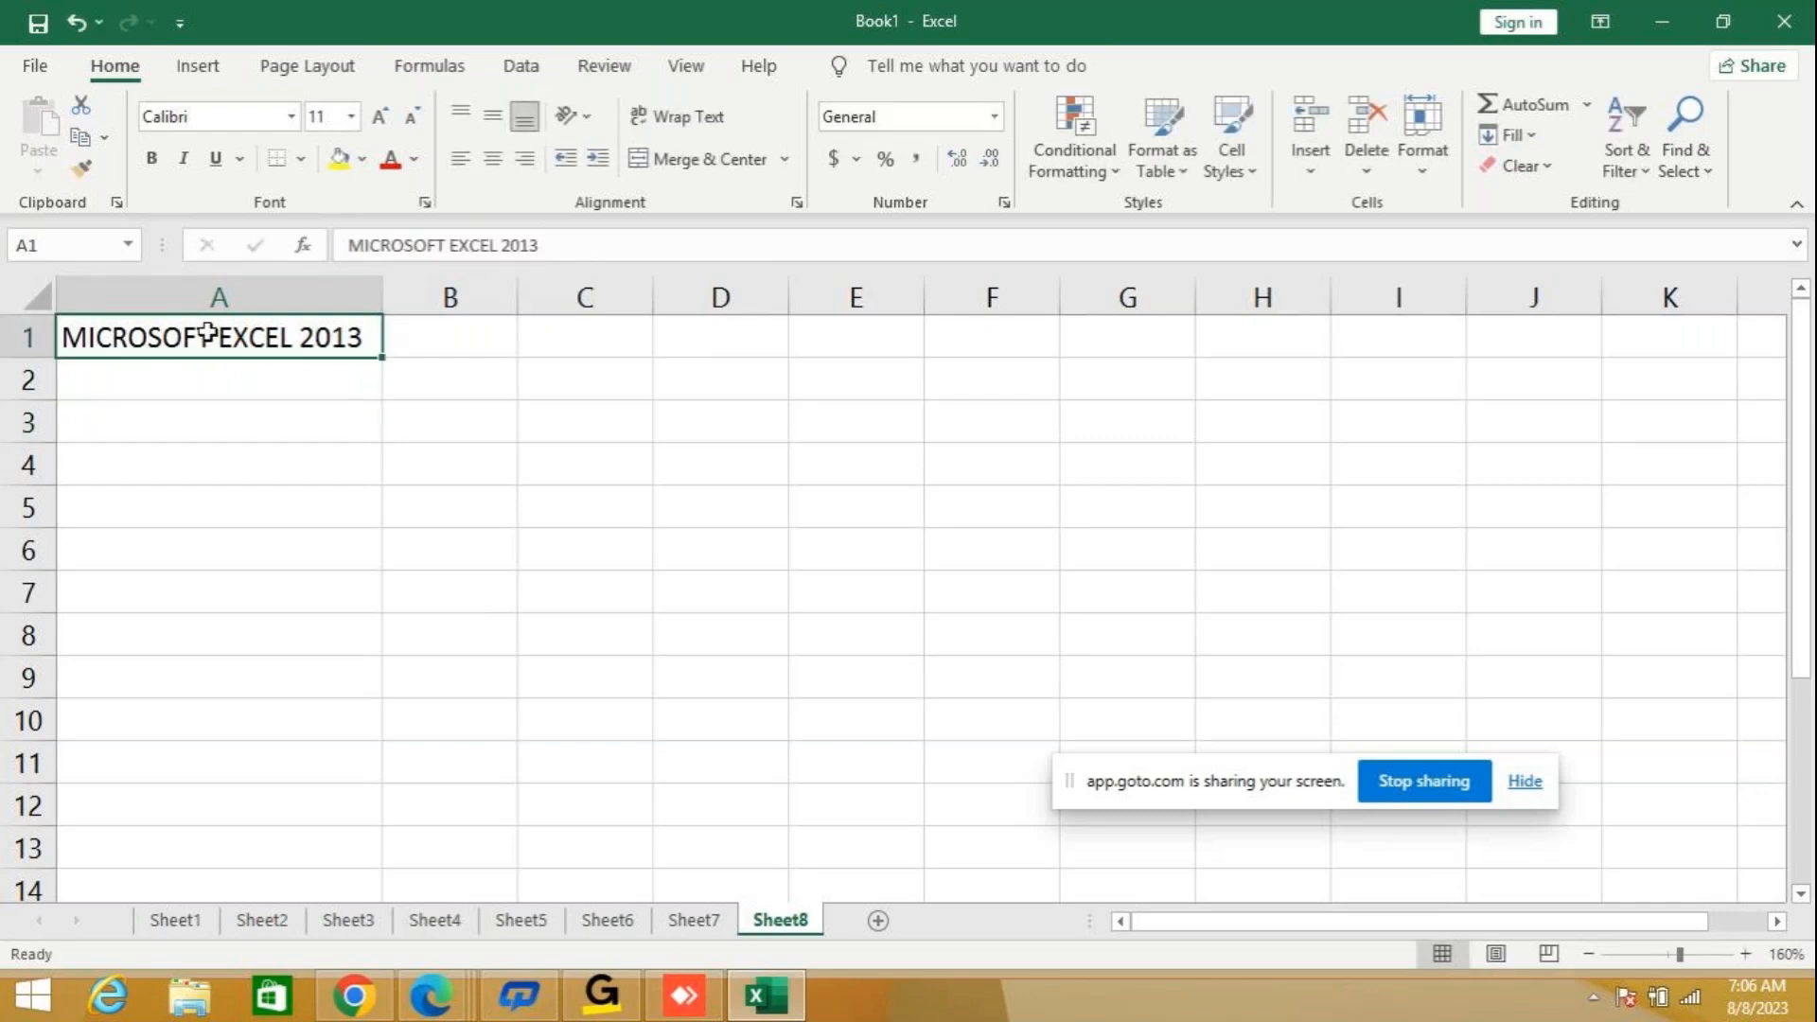
pyautogui.click(262, 368)
# Jump from cell A1 to the sheet's last row and back, and to its last column and back.
pyautogui.click(275, 341)
pyautogui.hotkey('ctrl', 'Down')
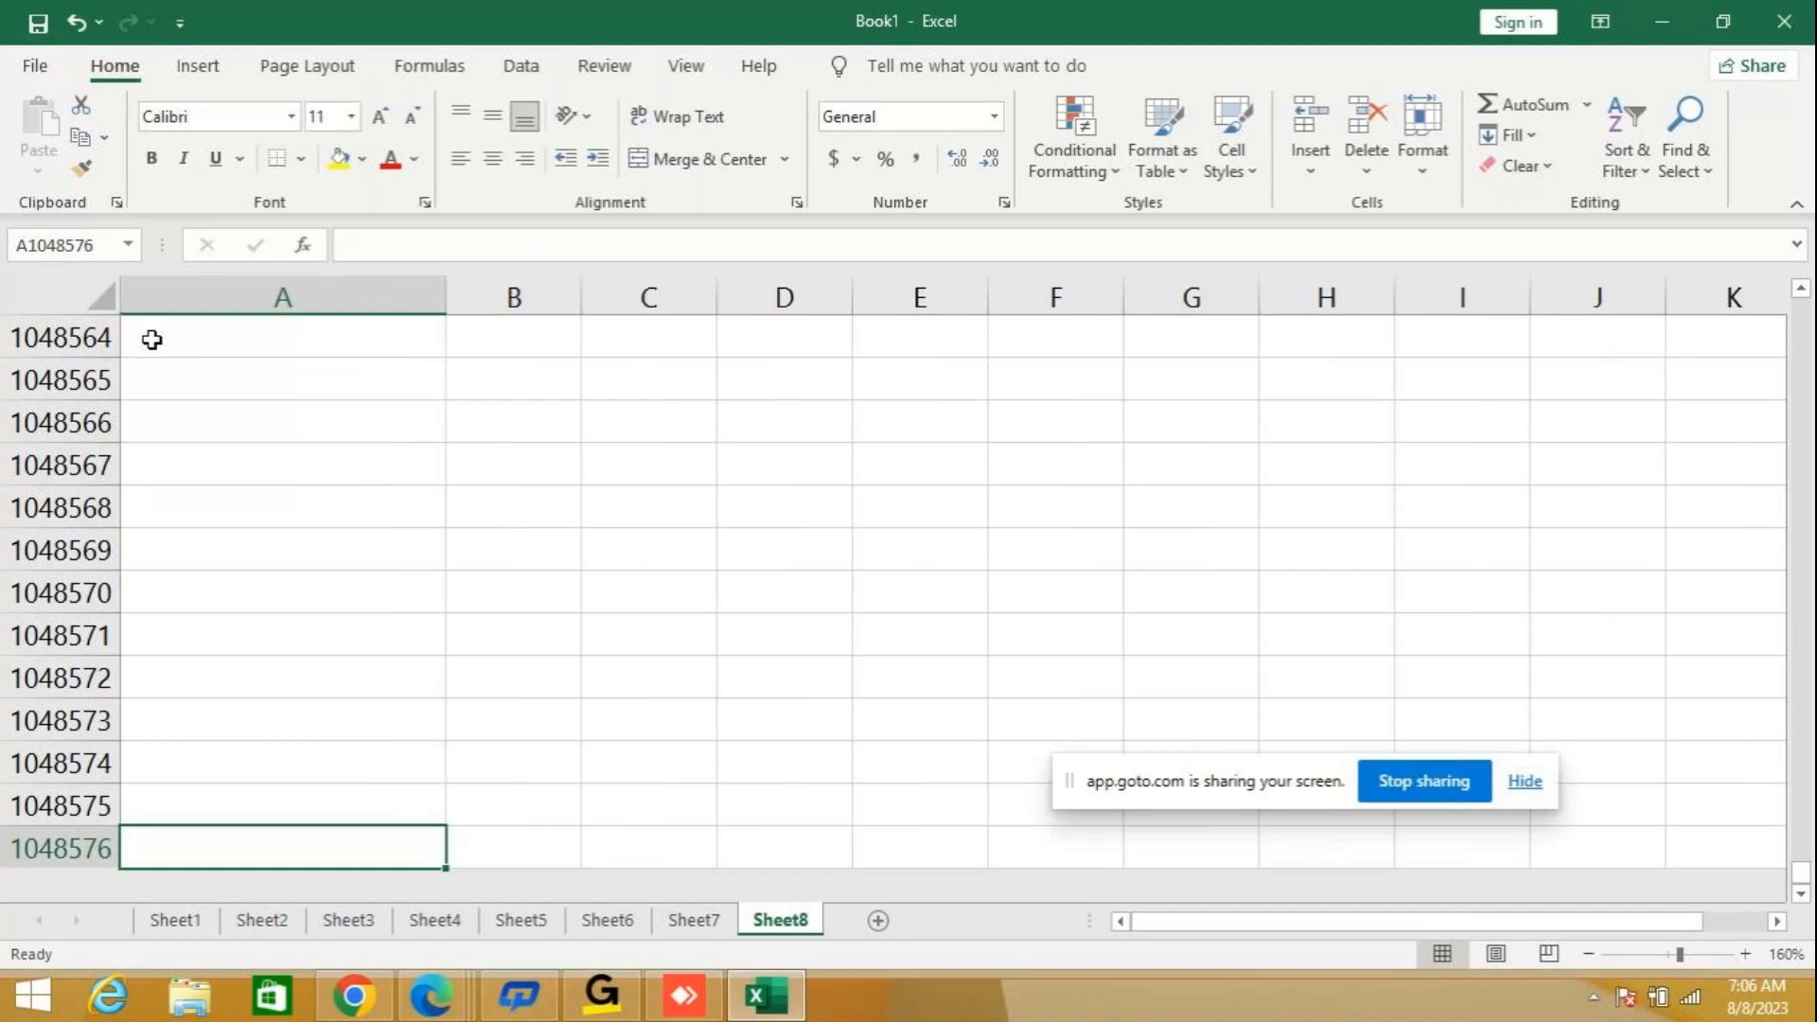
pyautogui.hotkey('ctrl', 'Up')
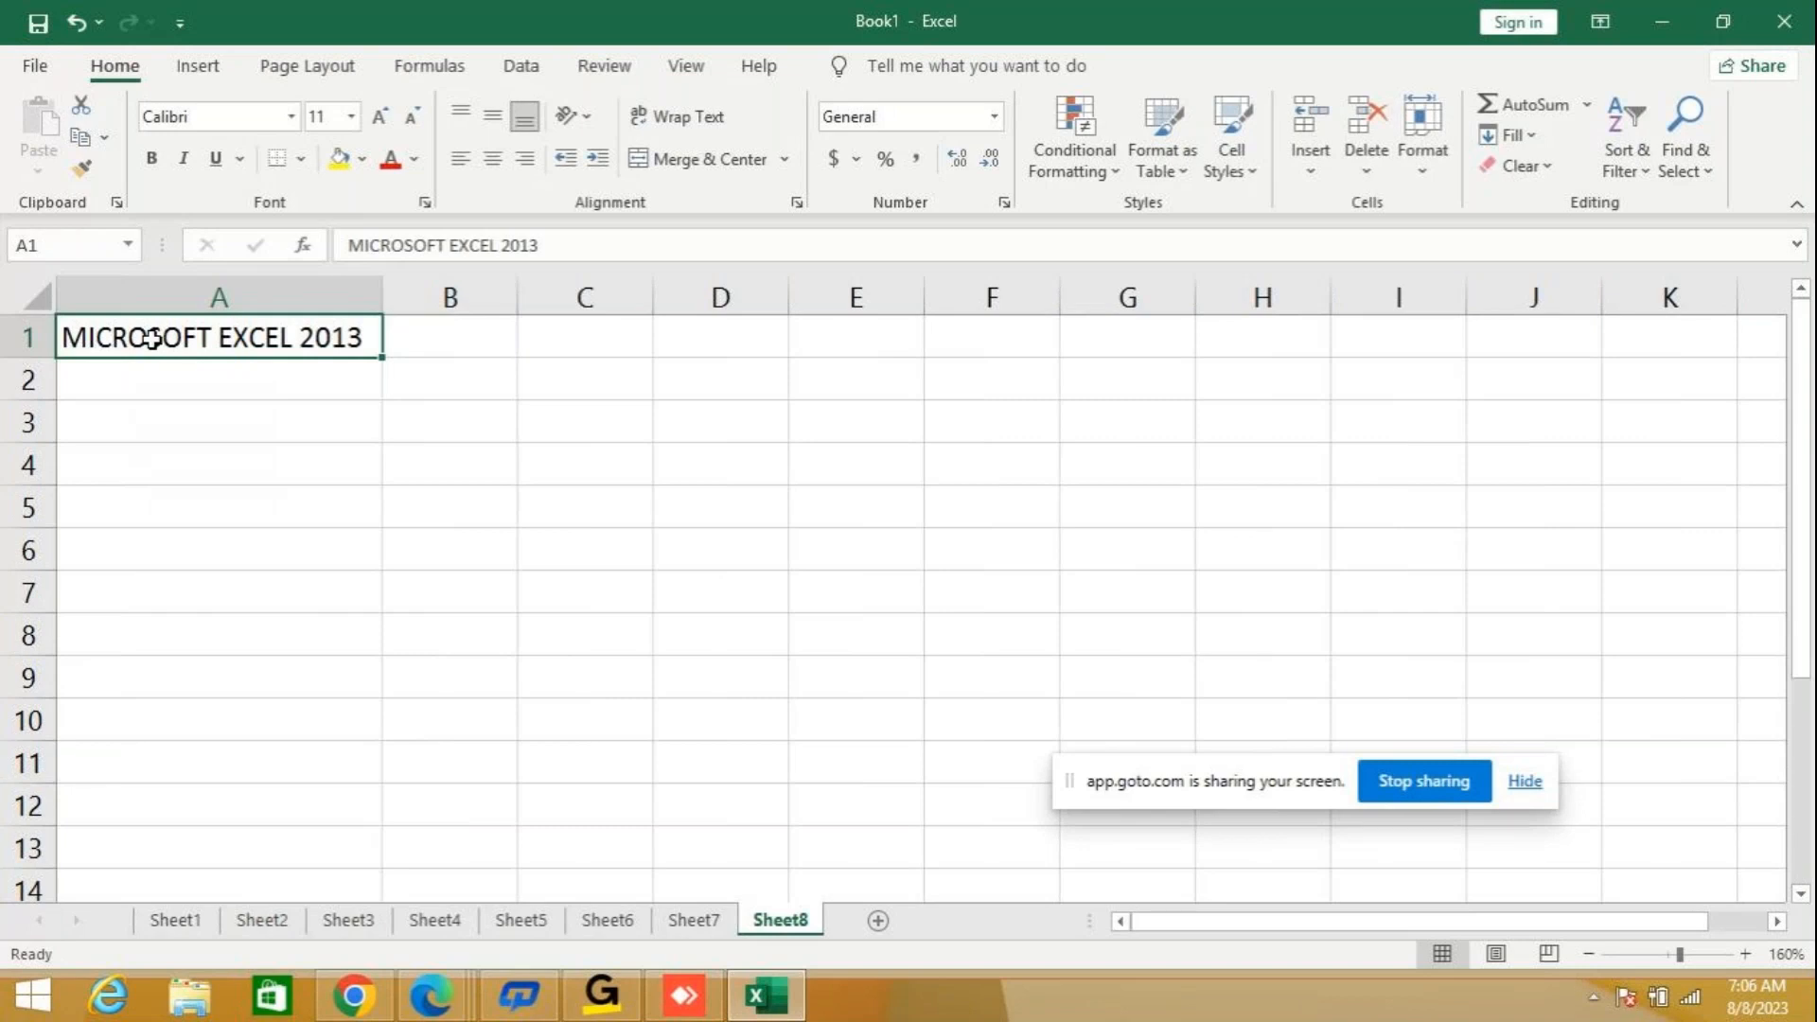
pyautogui.hotkey('ctrl', 'Right')
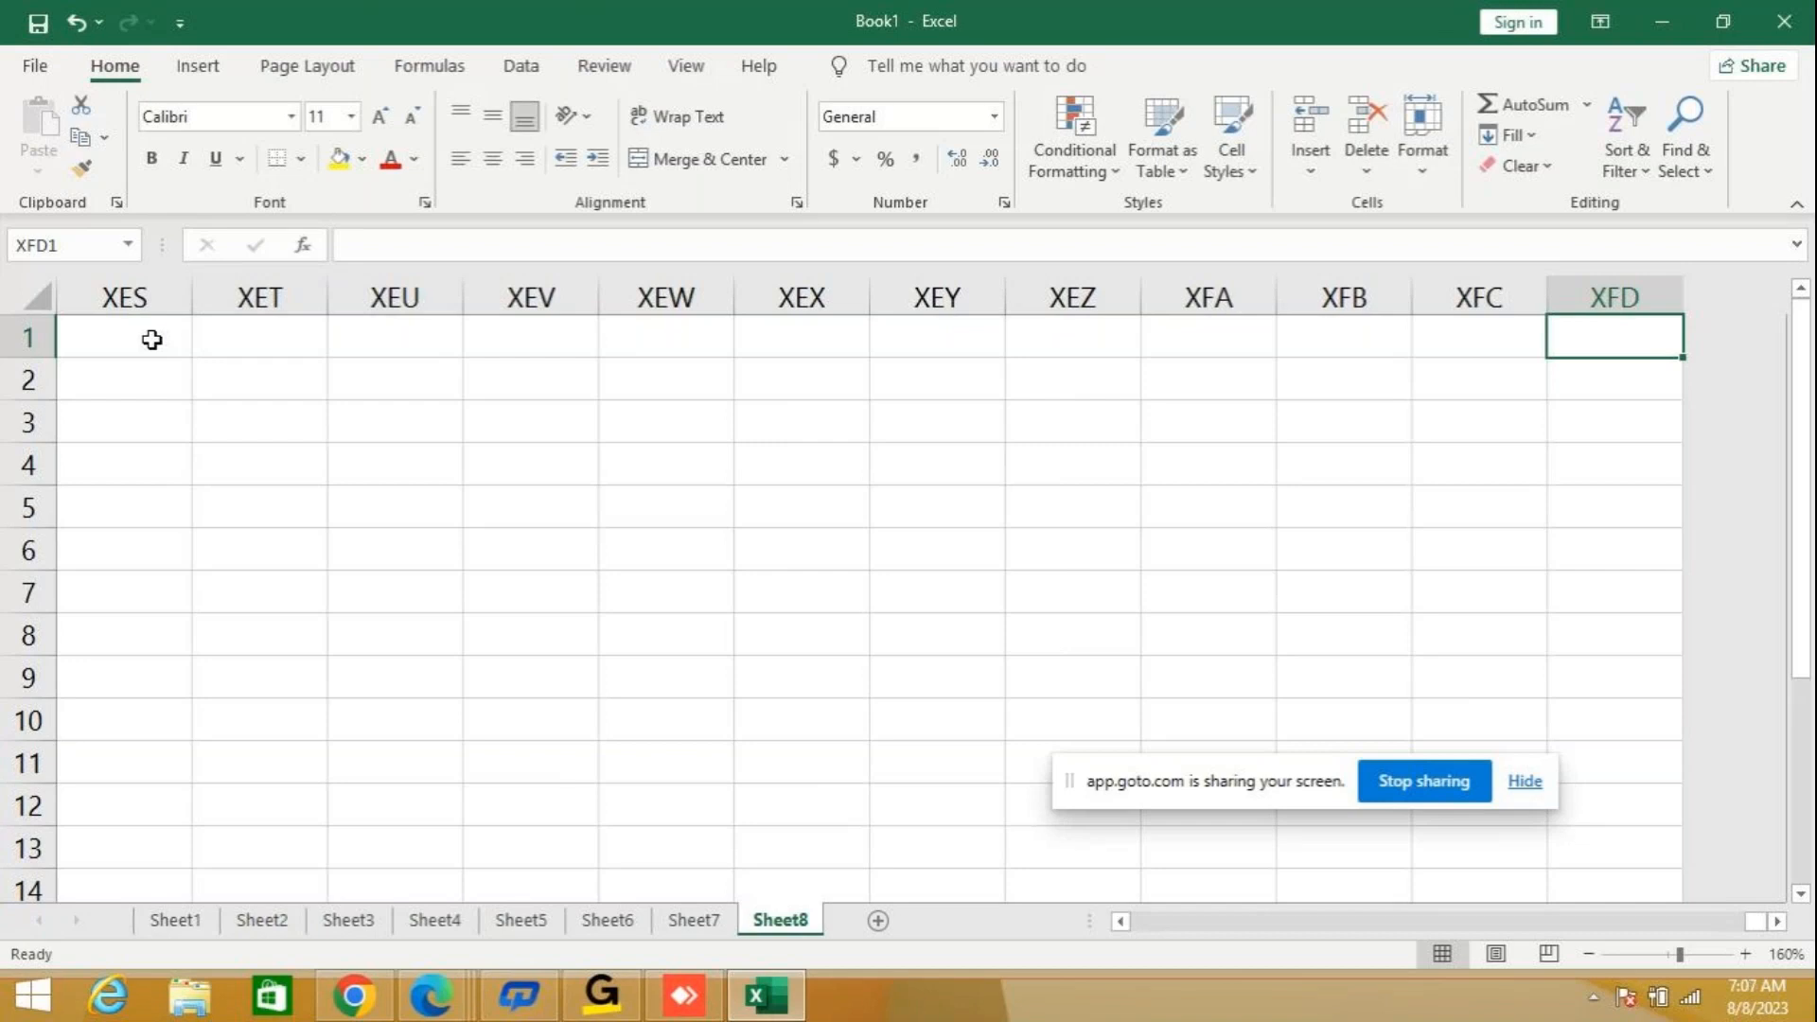
pyautogui.hotkey('ctrl', 'Left')
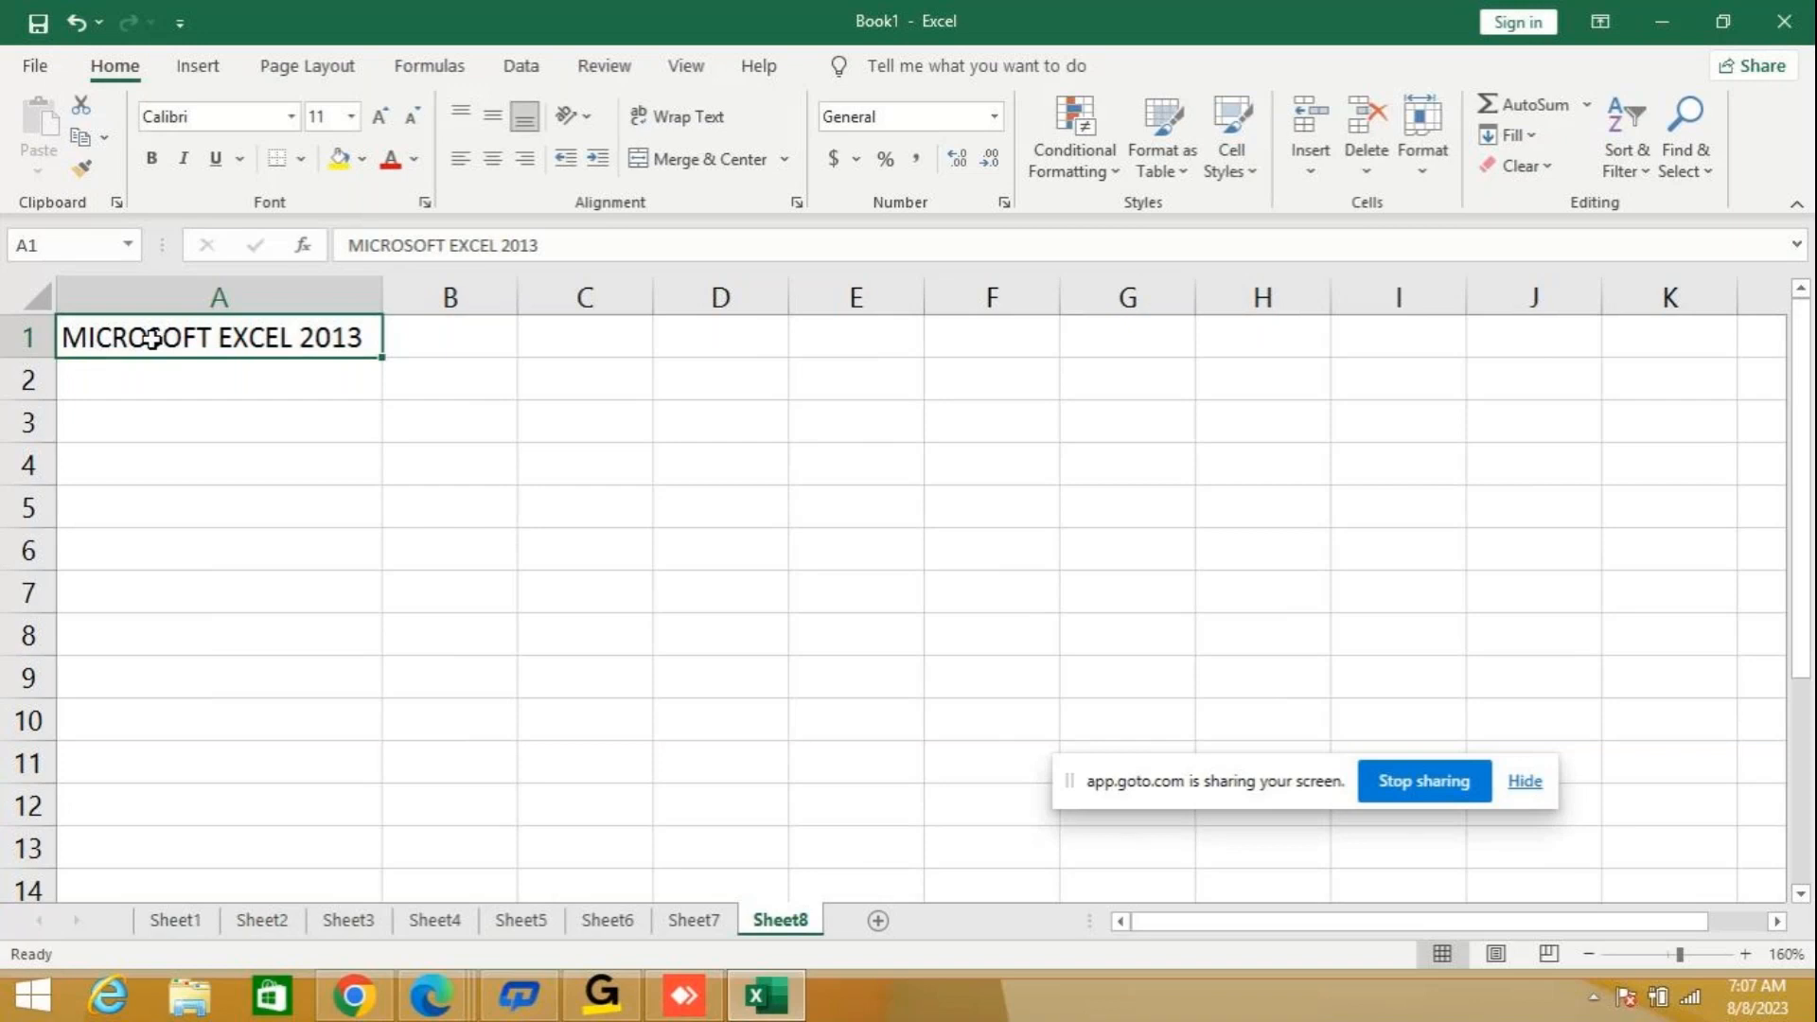
pyautogui.click(512, 418)
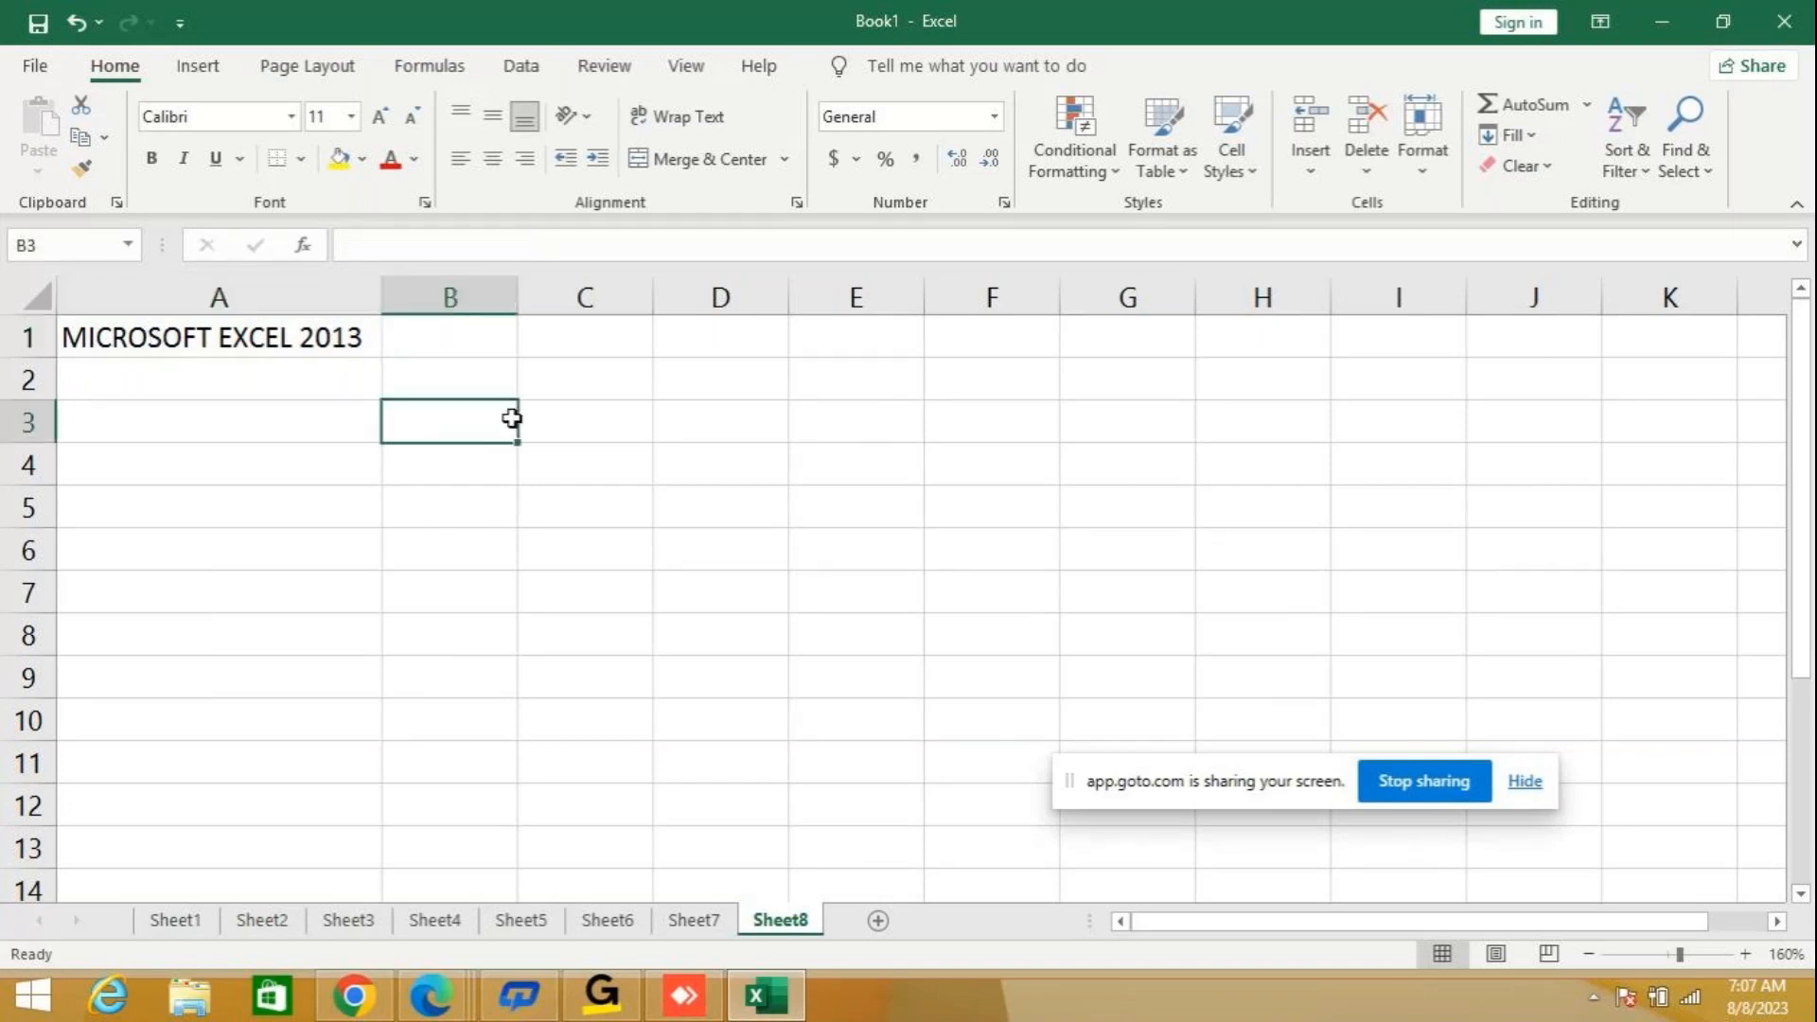
pyautogui.click(296, 333)
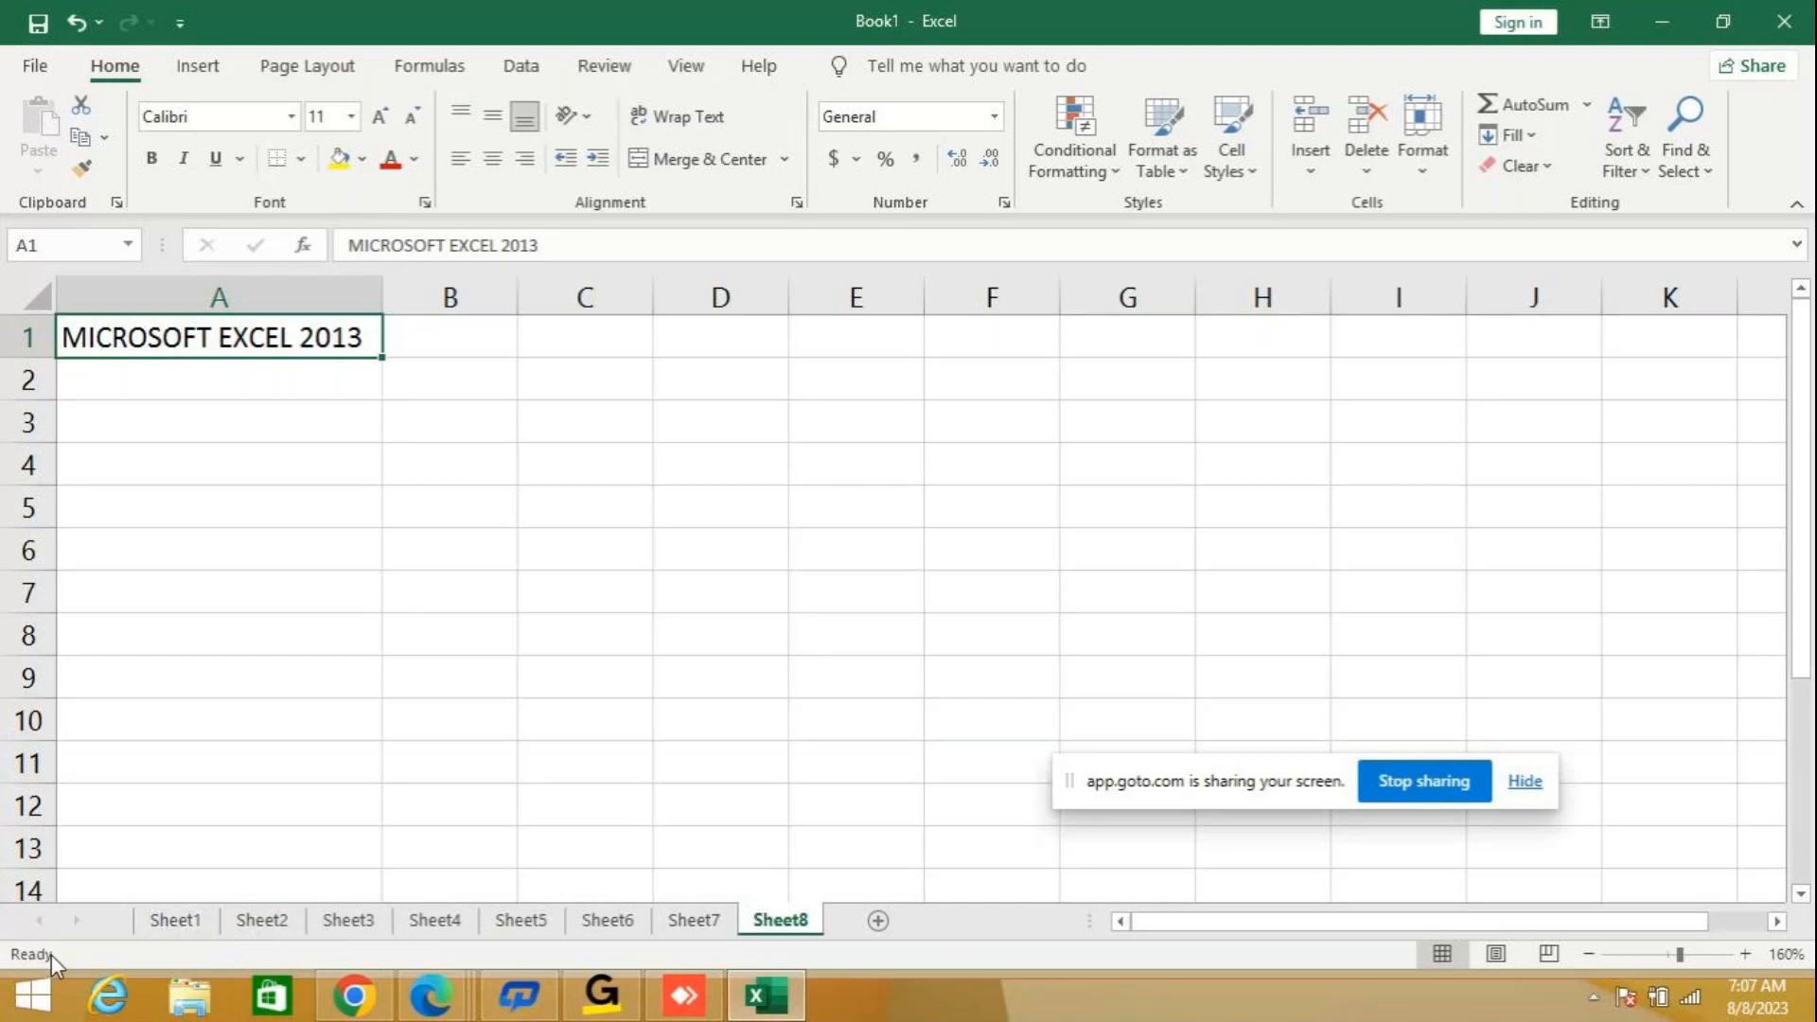
pyautogui.click(458, 539)
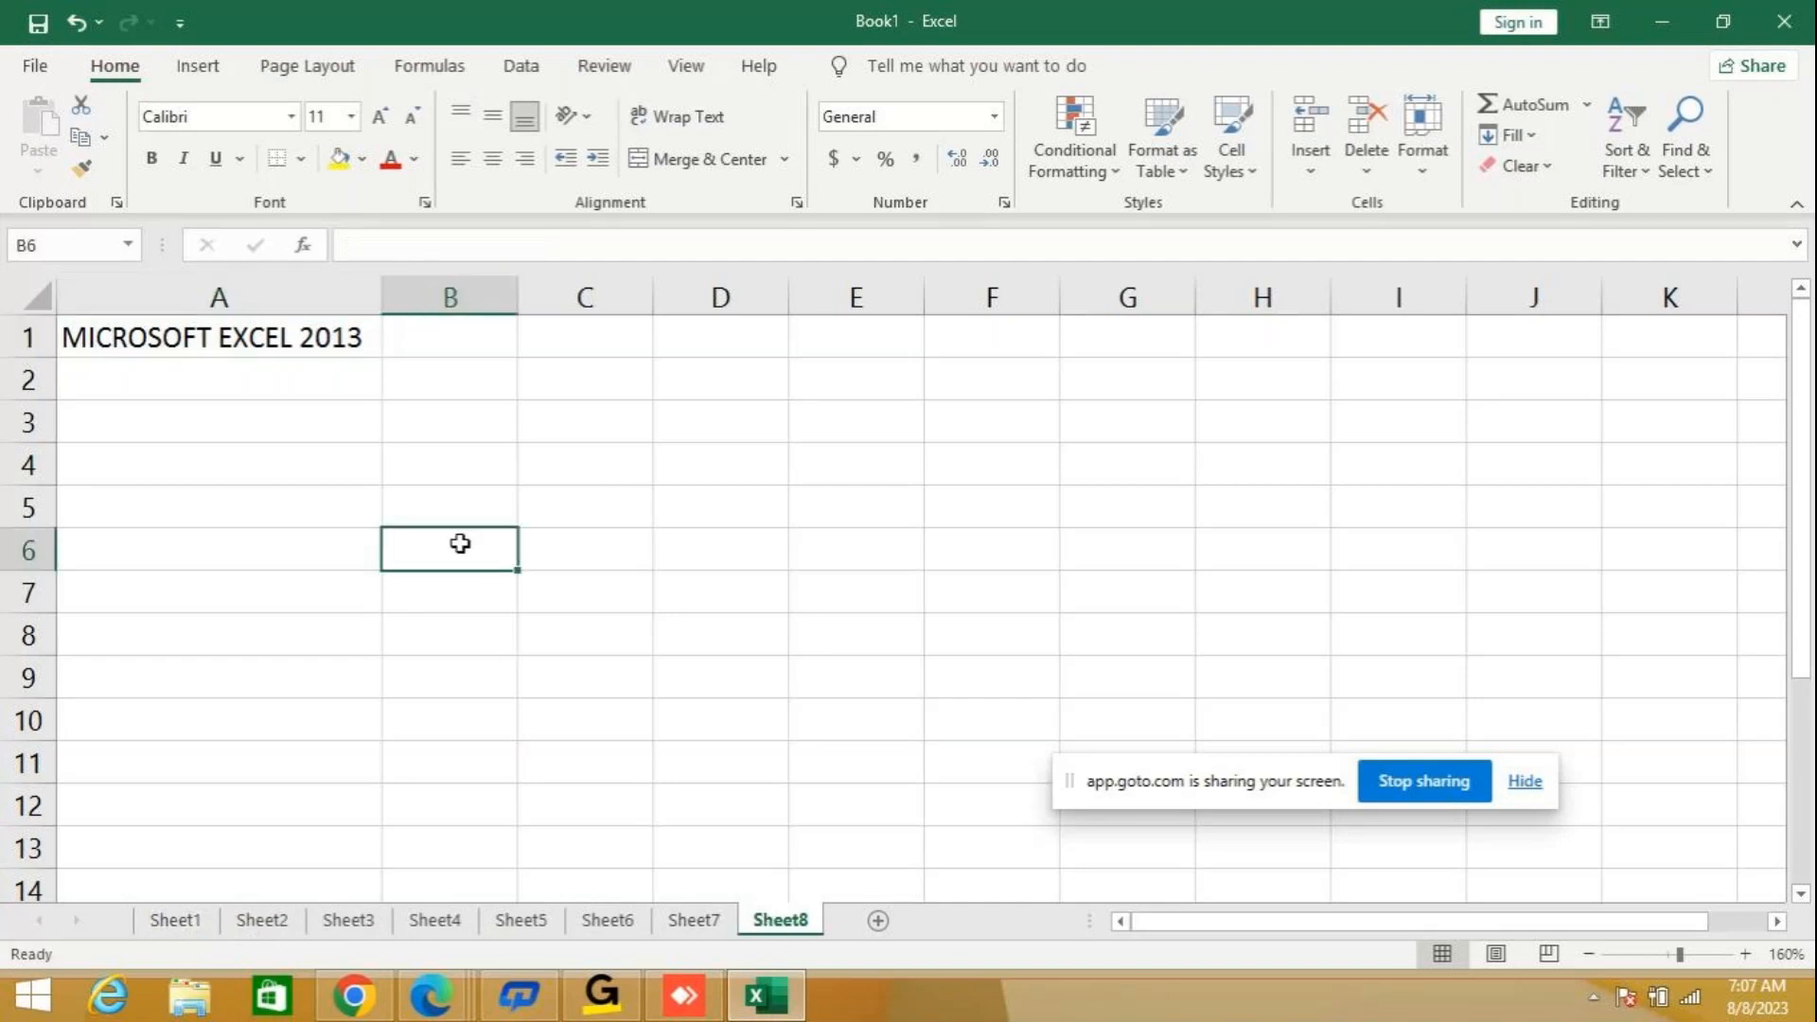
# Enter the text NICT in cell A5.
pyautogui.click(208, 522)
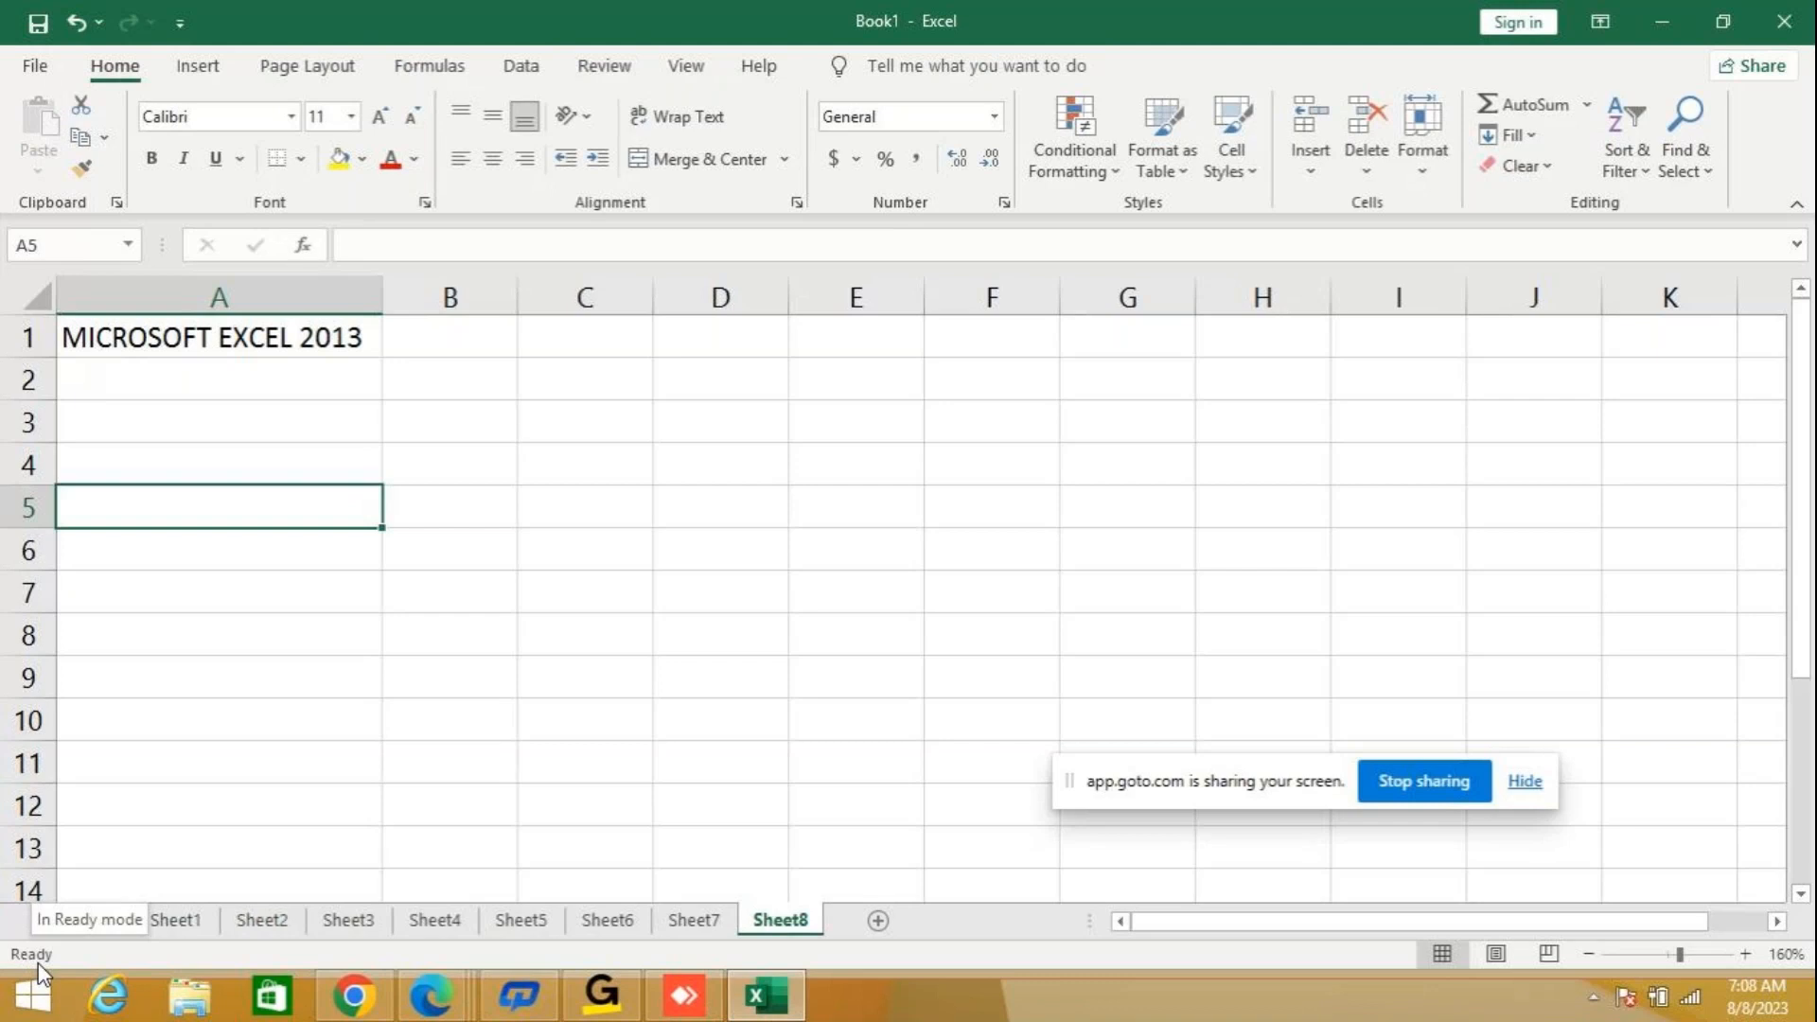
pyautogui.write('NICT')
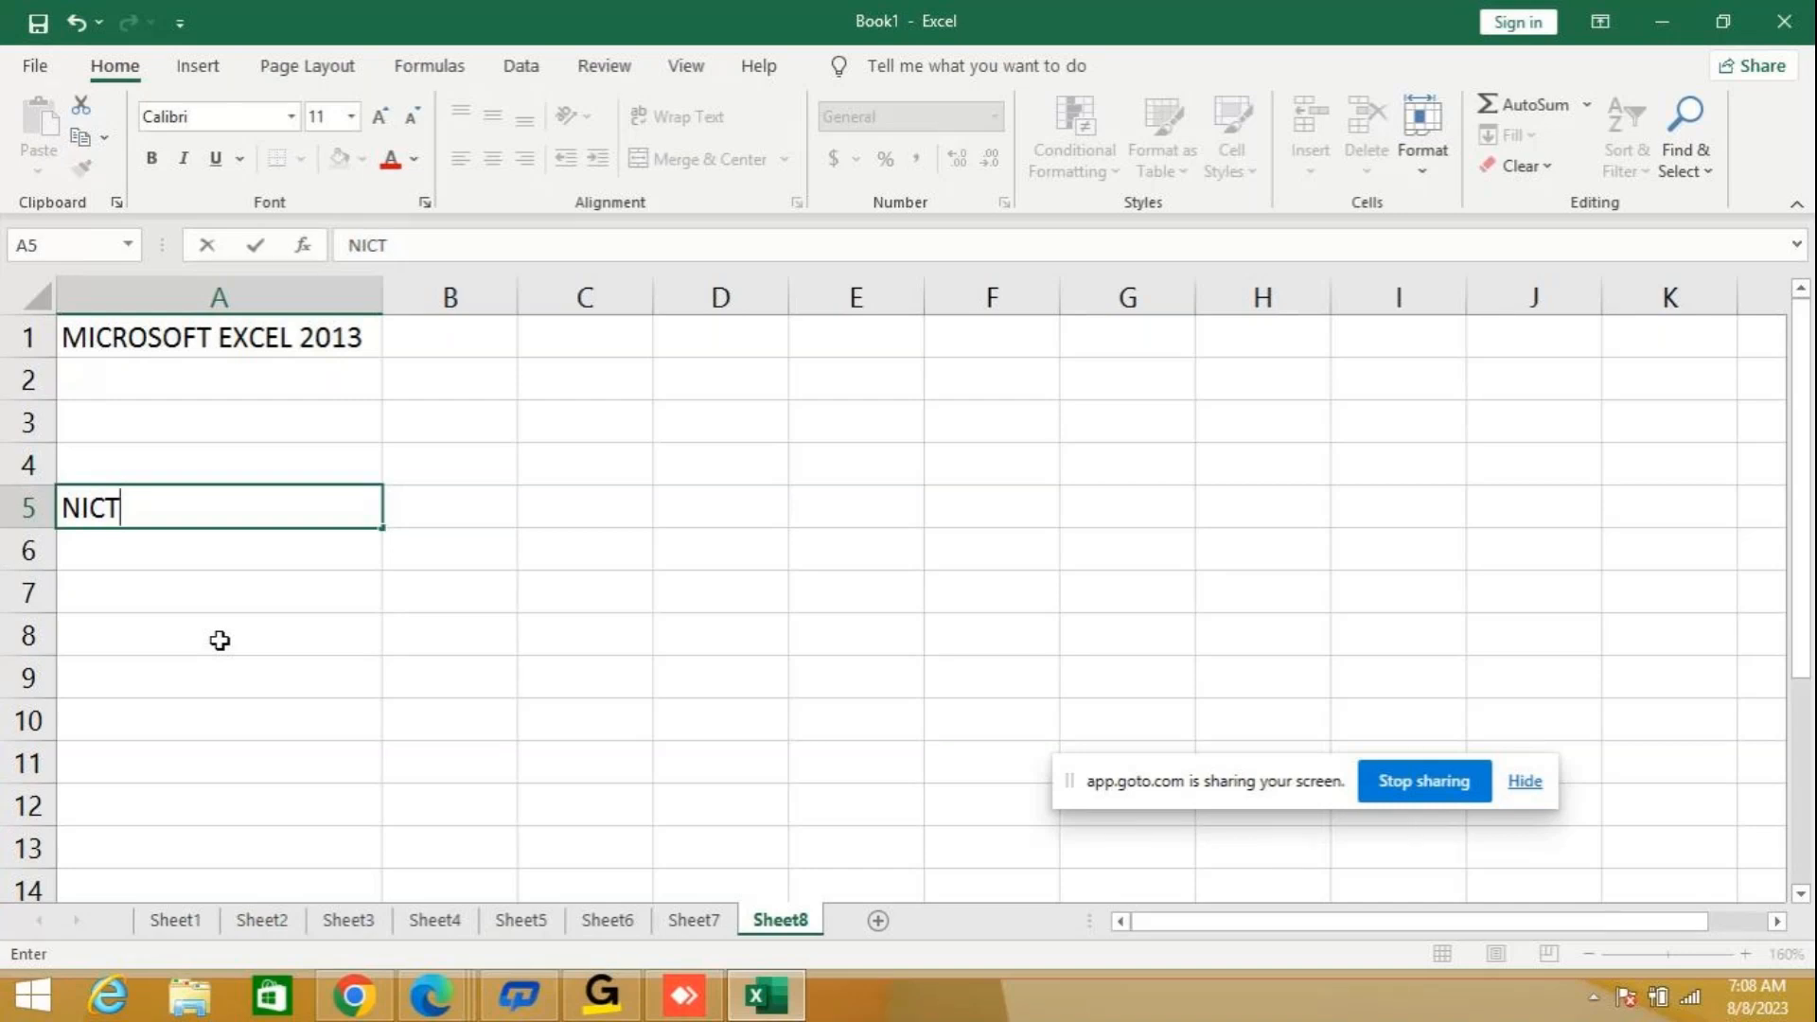
pyautogui.press('Return')
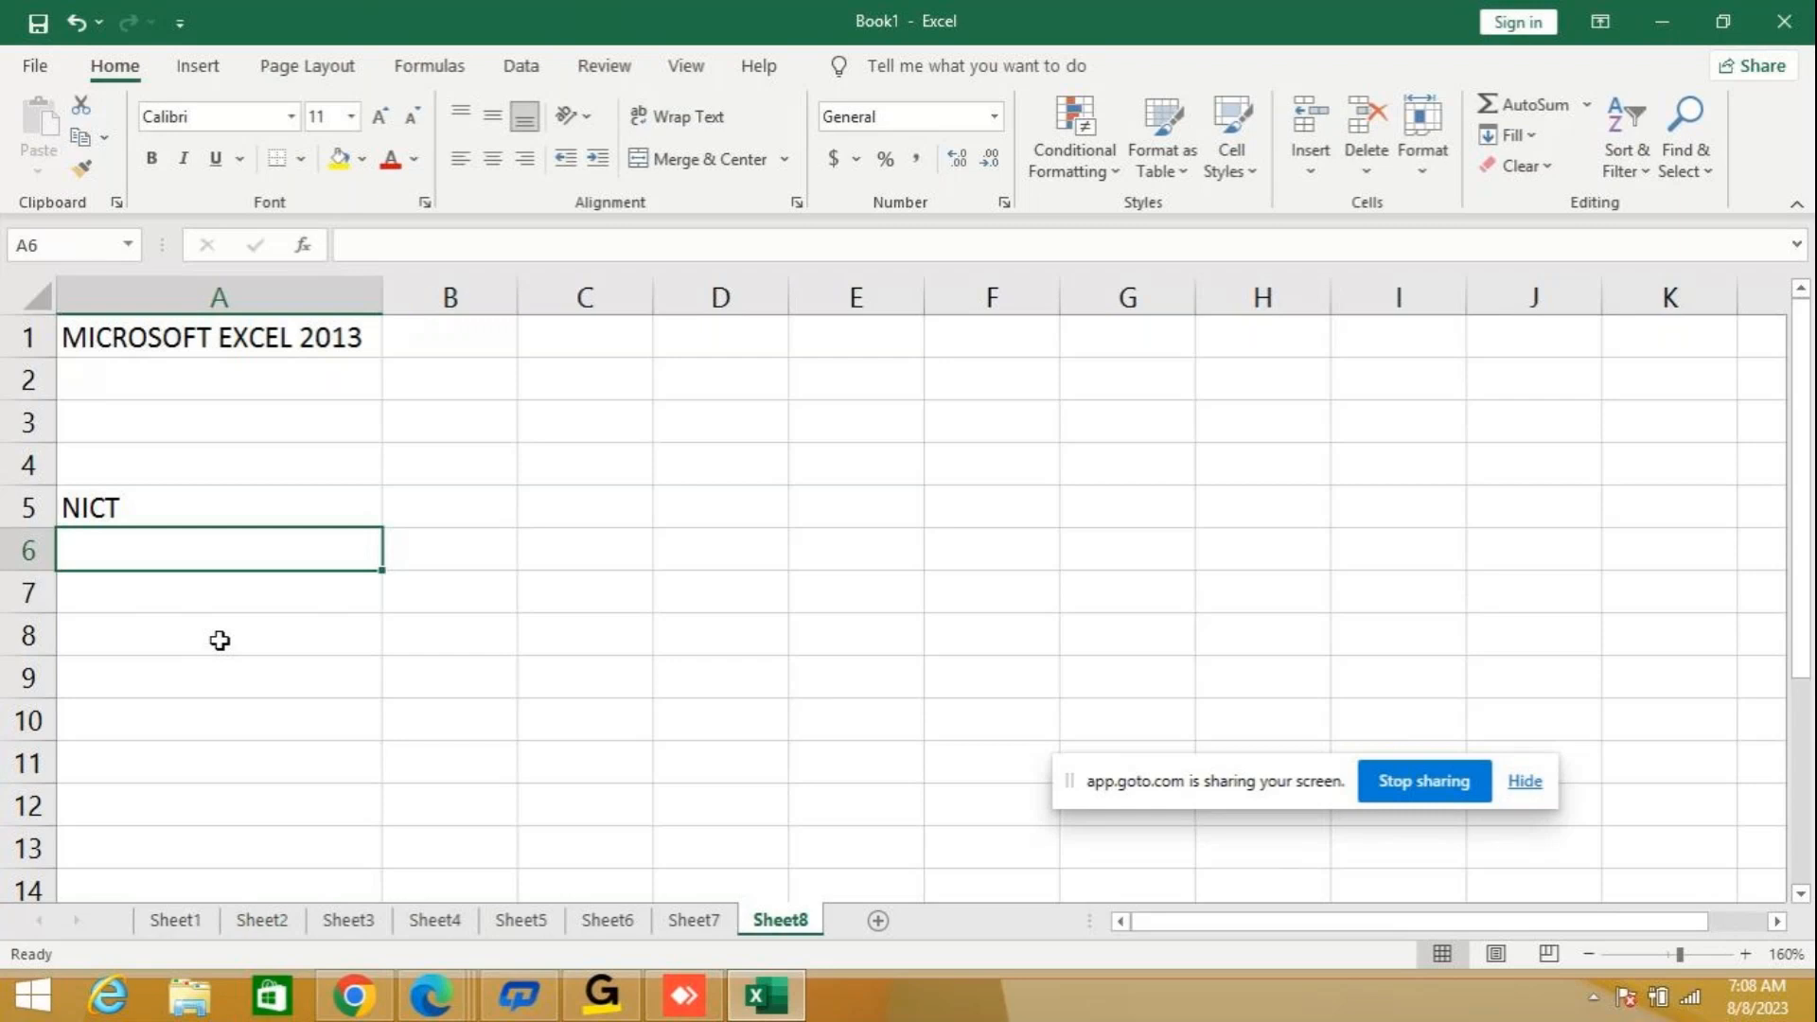
# Open cell A5 for editing, delete all of its text through the formula bar, and leave the cell.
pyautogui.click(148, 506)
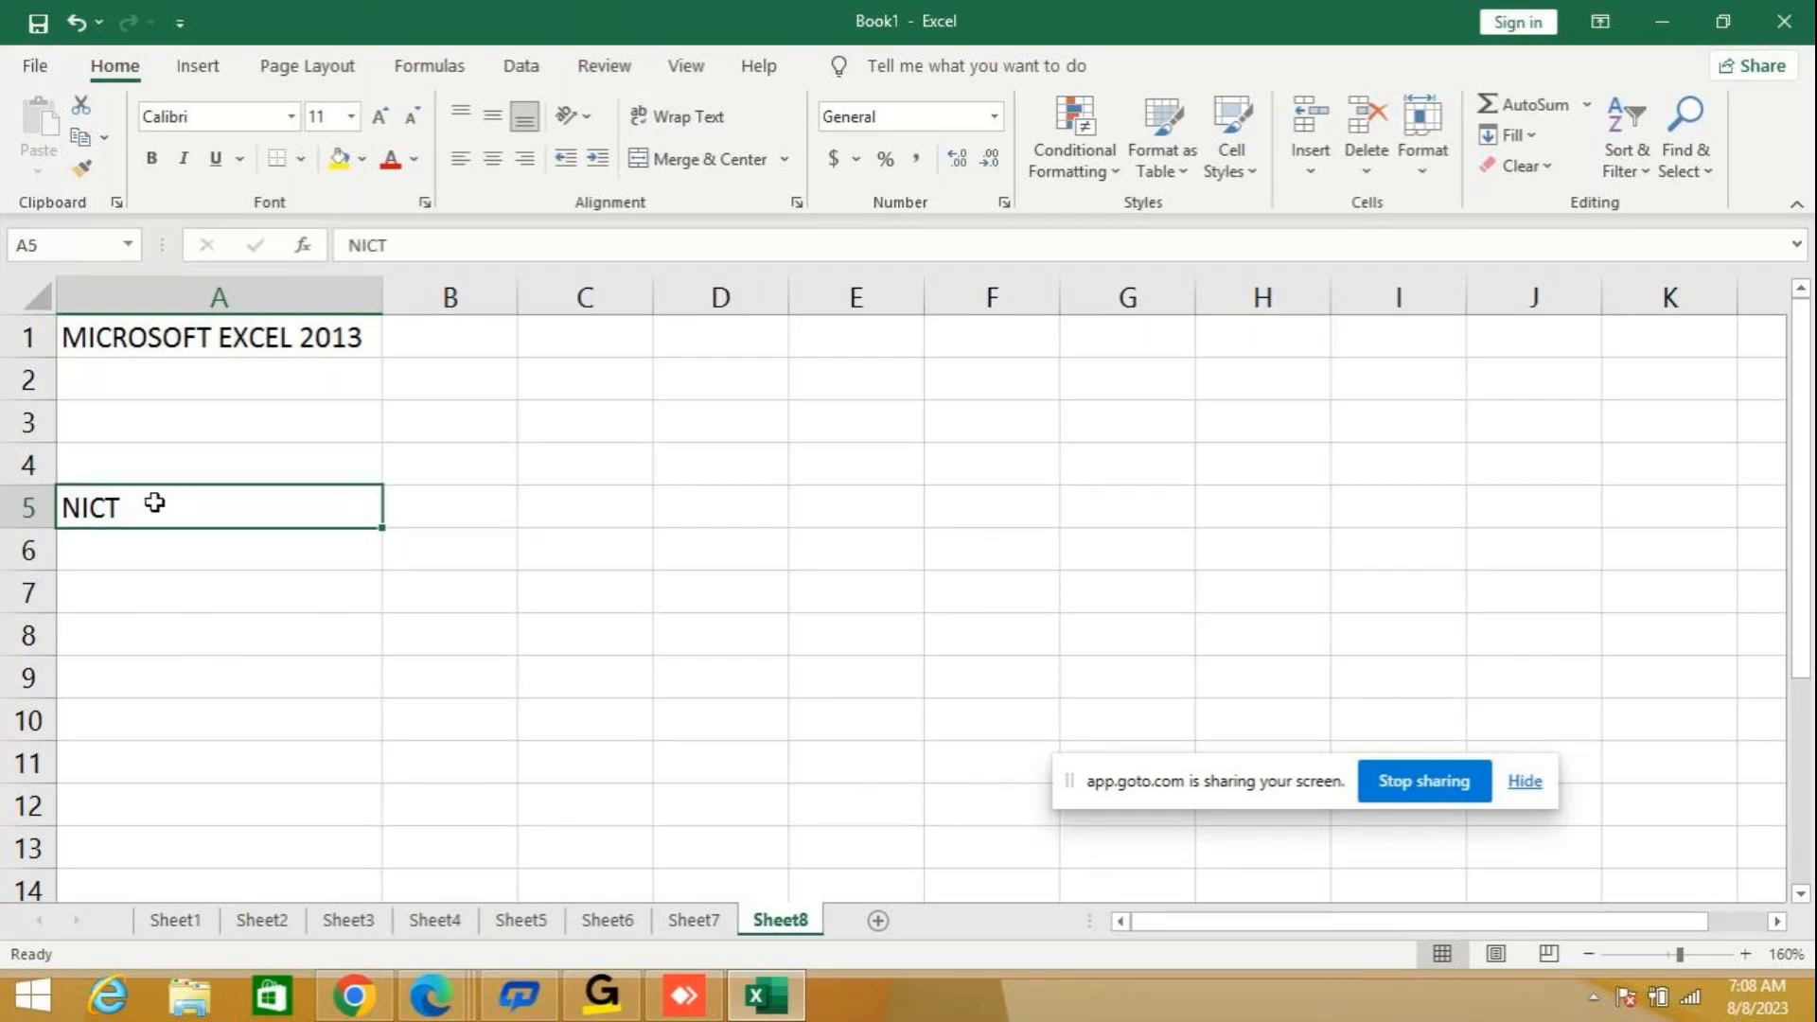
pyautogui.doubleClick(154, 502)
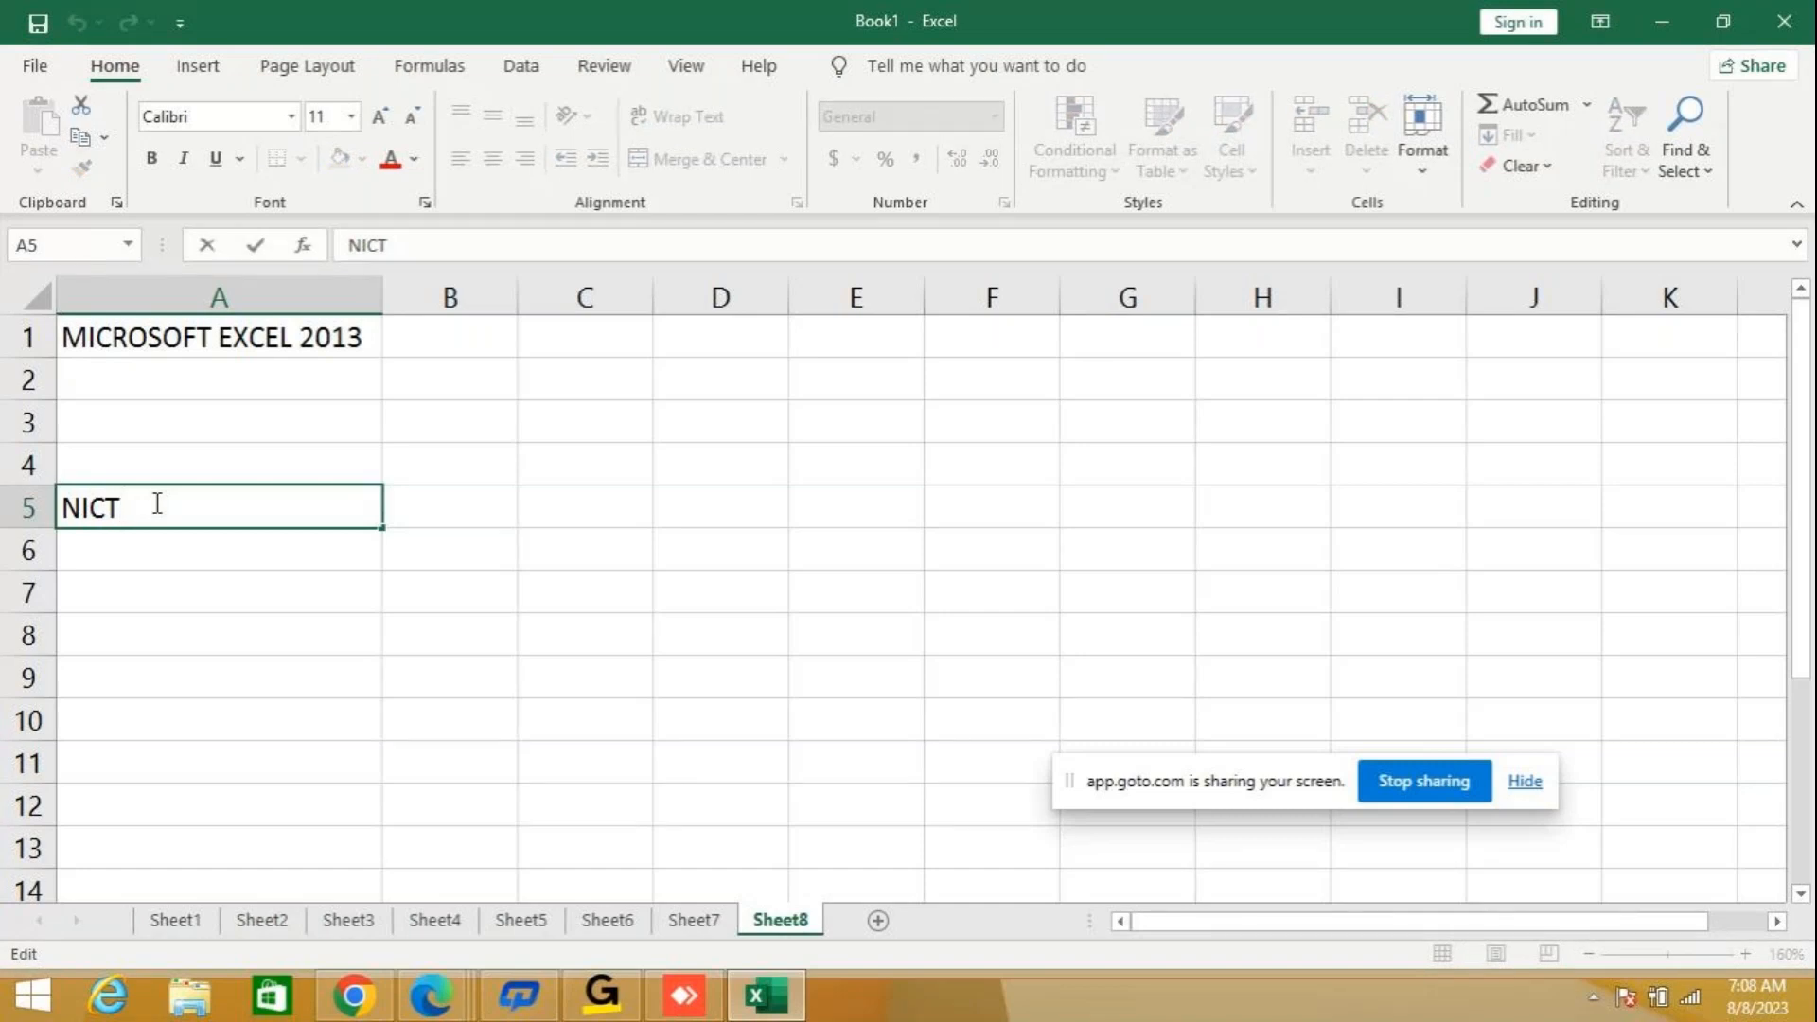
pyautogui.click(449, 250)
pyautogui.press('BackSpace')
pyautogui.press('BackSpace')
pyautogui.press('BackSpace')
pyautogui.press('BackSpace')
pyautogui.click(242, 604)
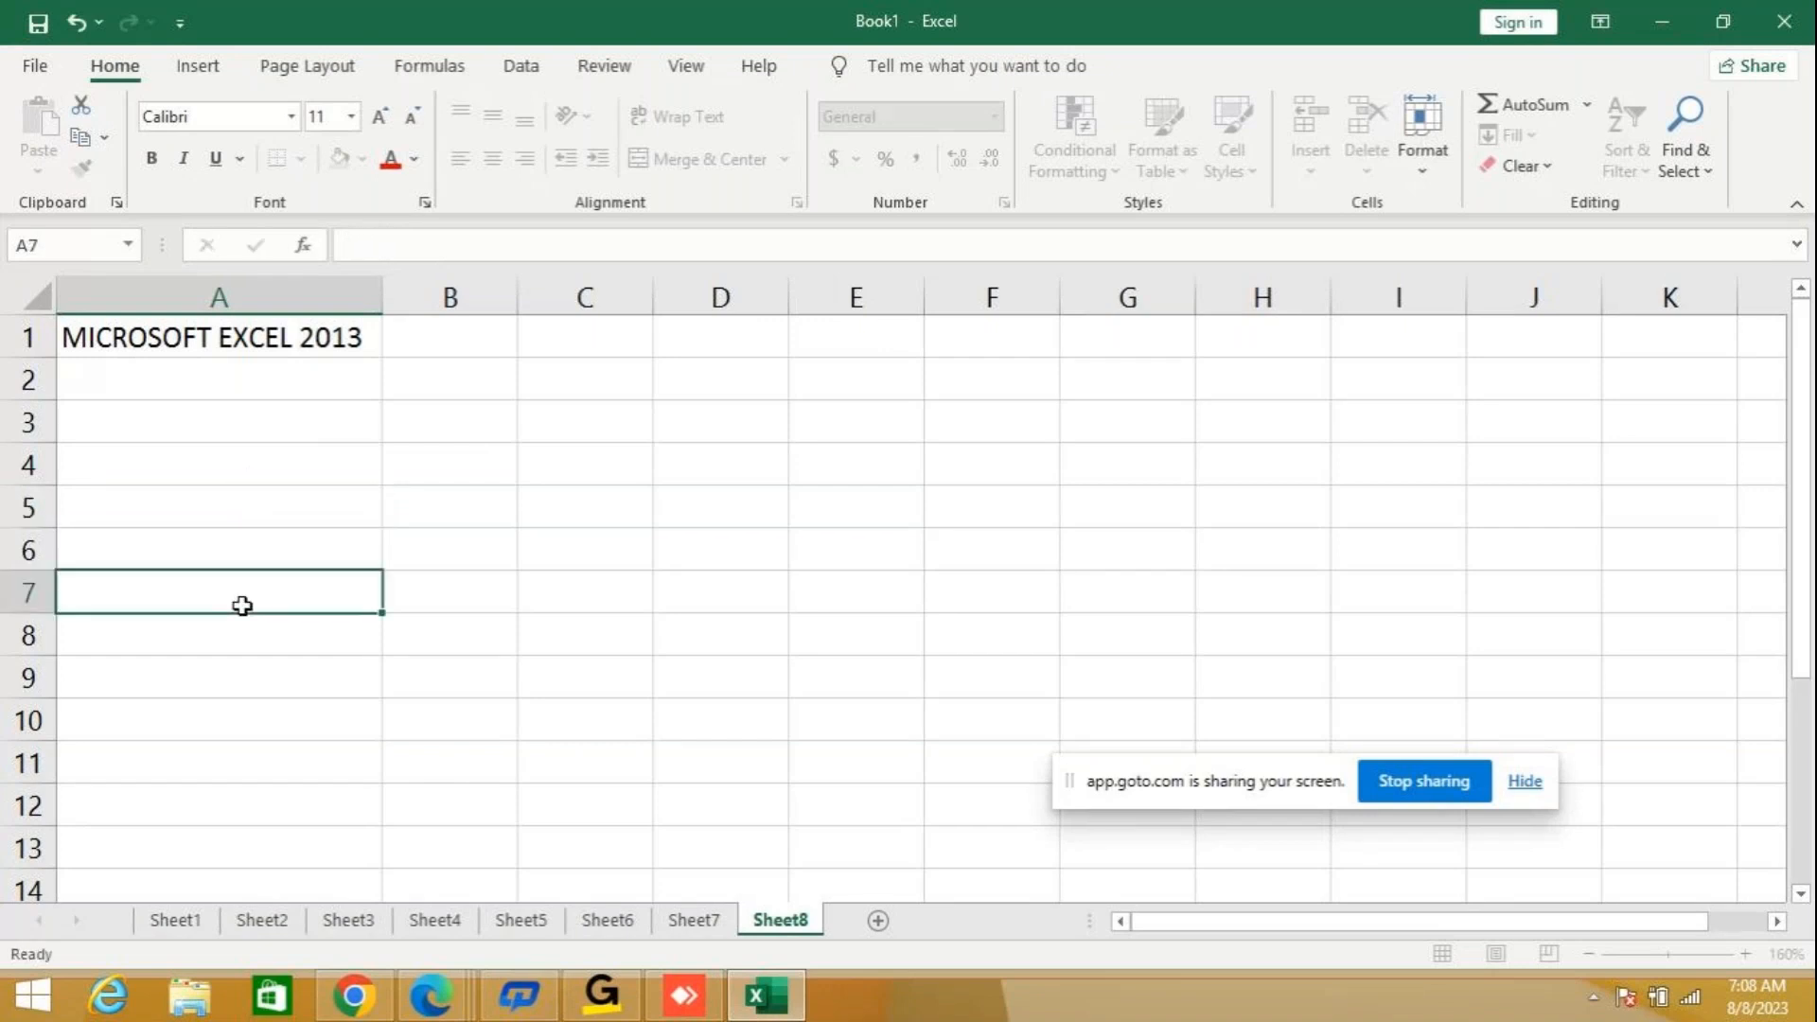
# Start Text to Columns on cell A1 with Fixed width as the data type, and continue to the column break settings.
pyautogui.click(287, 342)
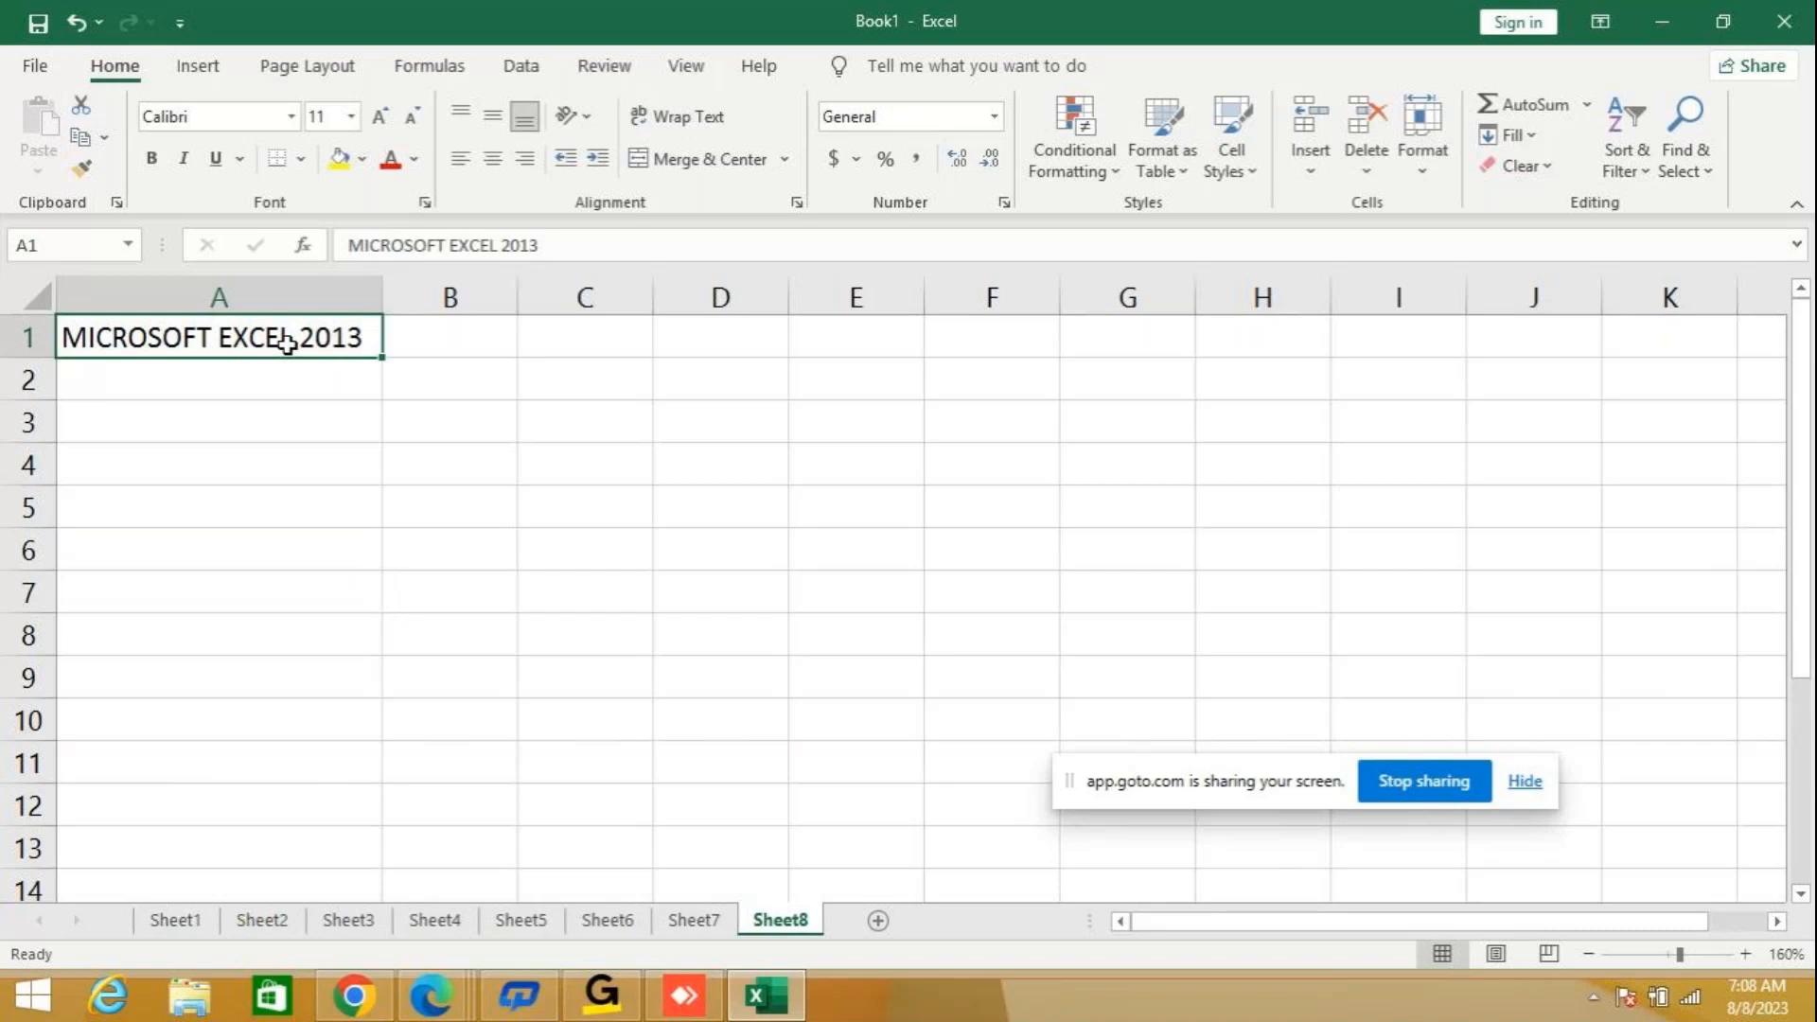
pyautogui.click(517, 69)
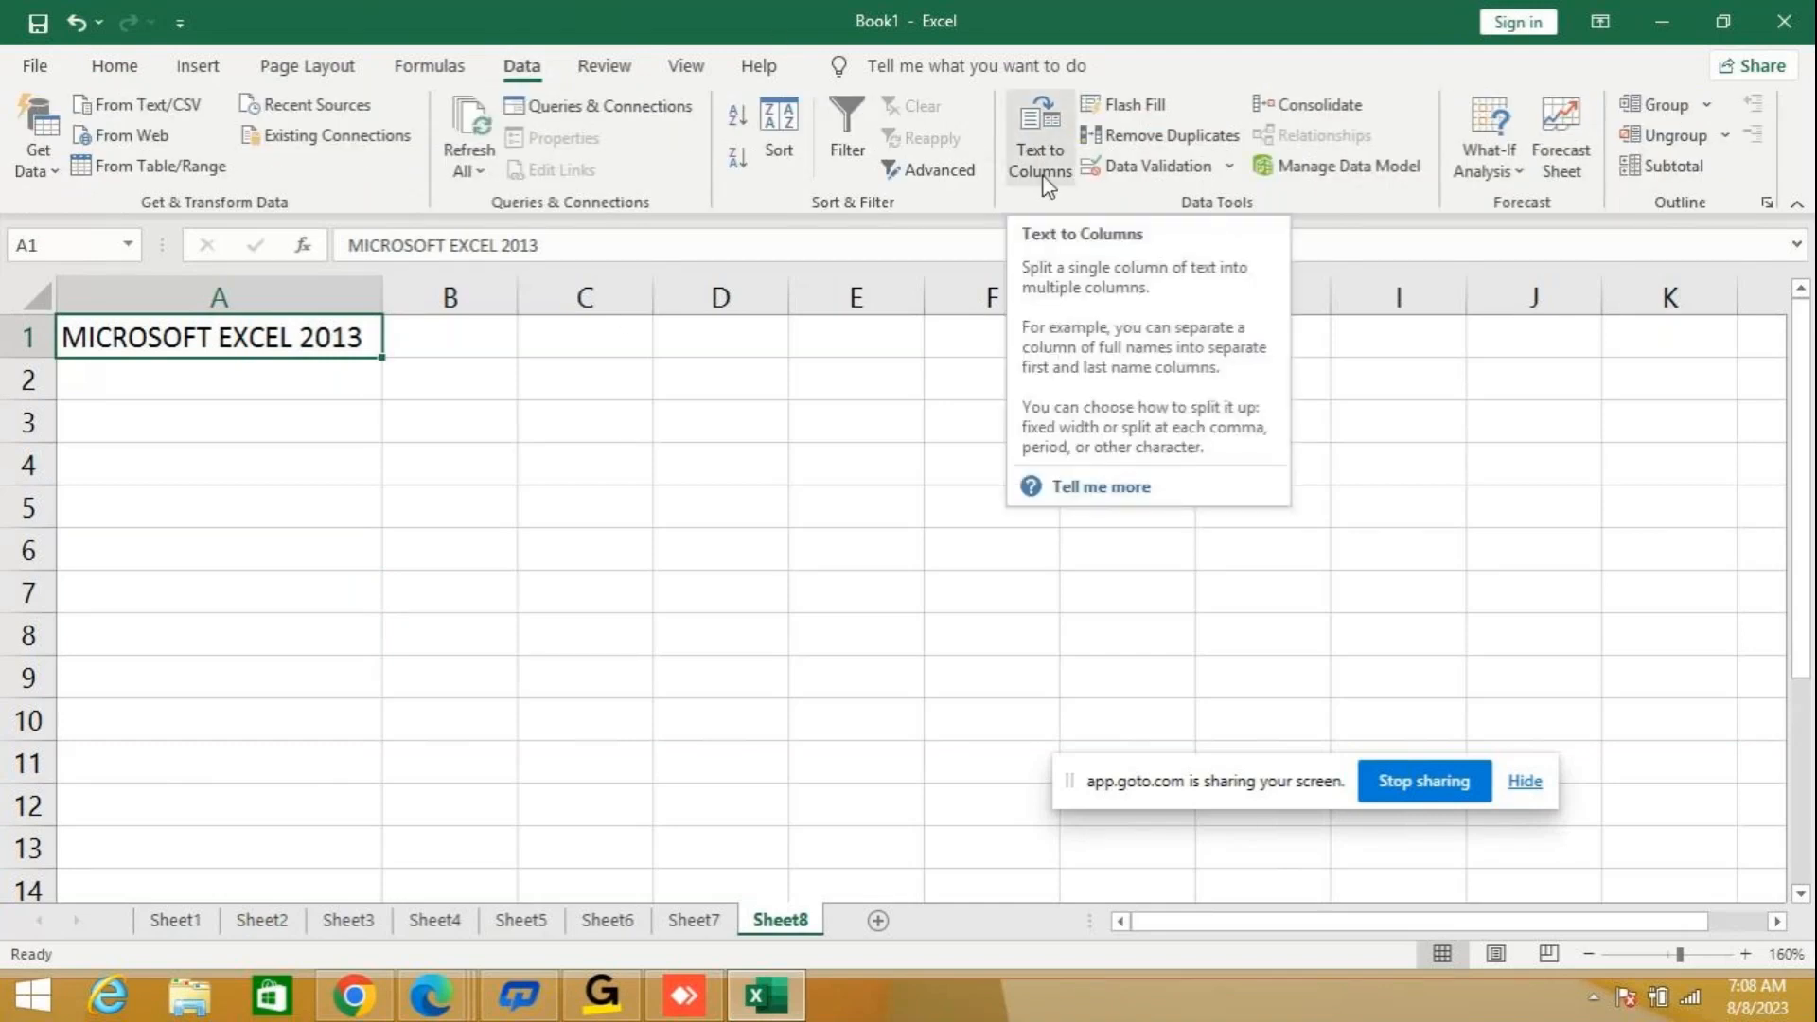
pyautogui.click(215, 382)
pyautogui.click(237, 337)
pyautogui.moveTo(1683, 957); pyautogui.dragTo(1694, 957)
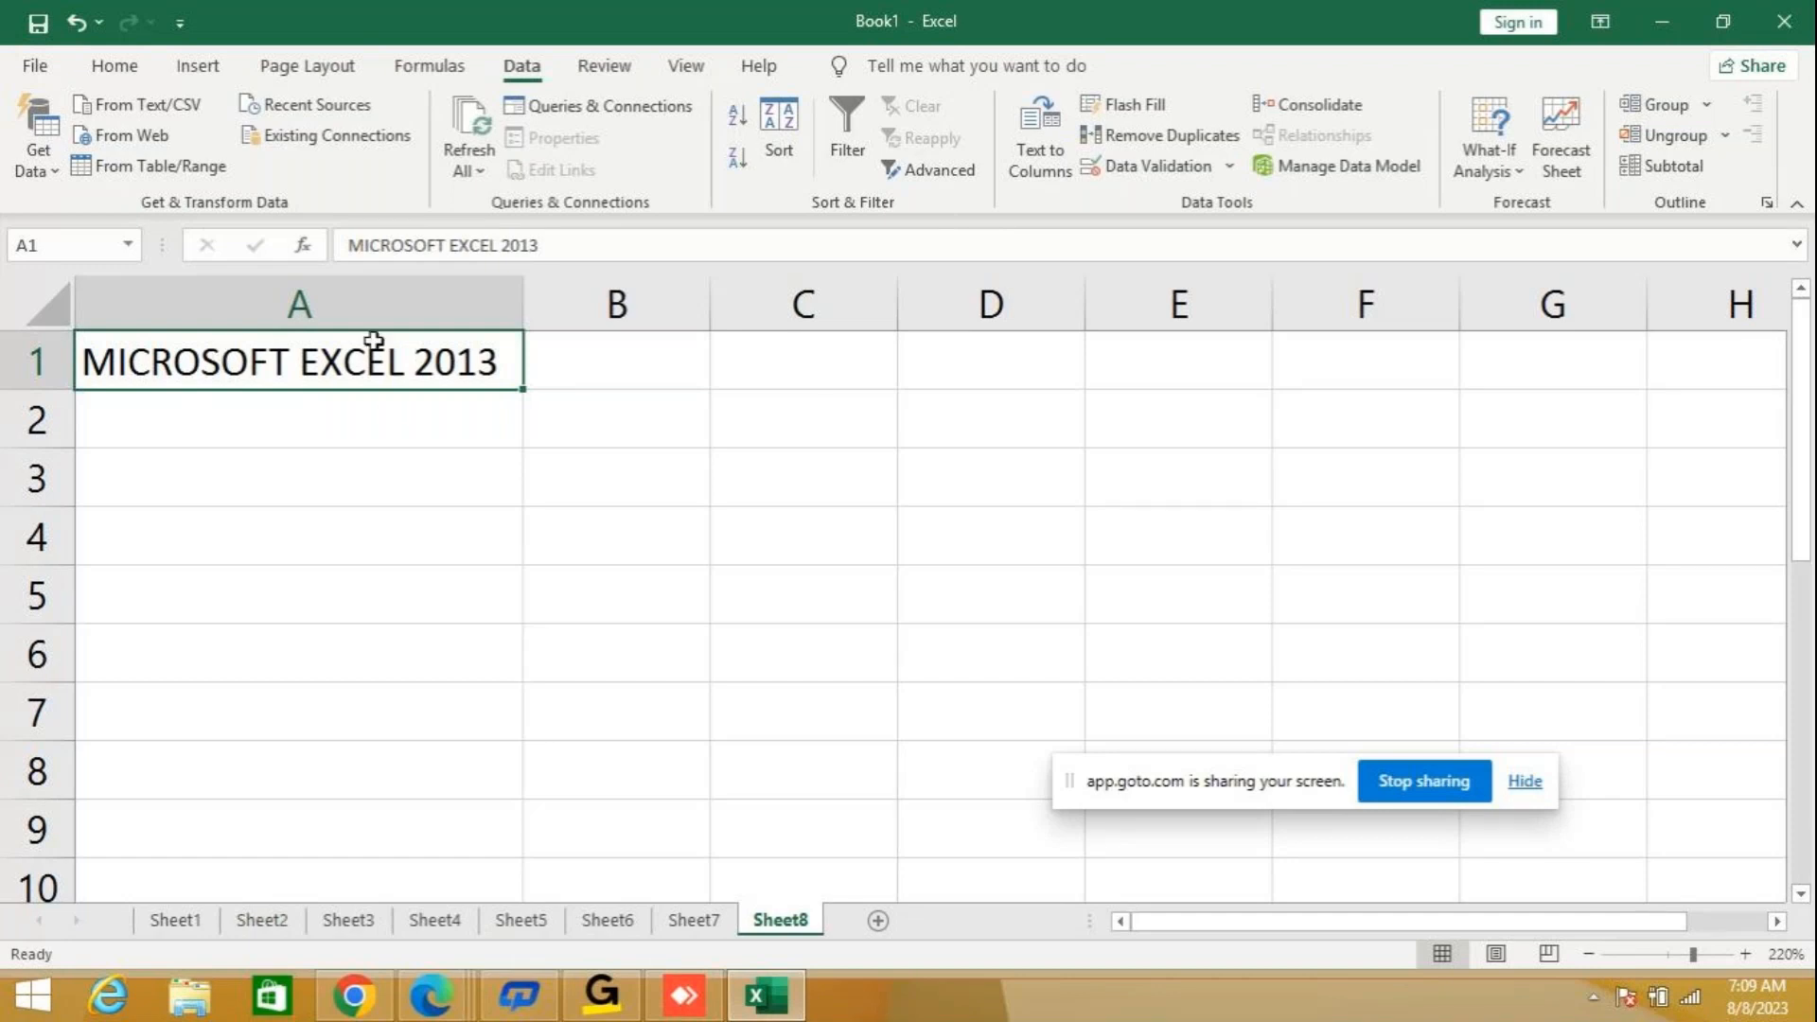
pyautogui.click(366, 410)
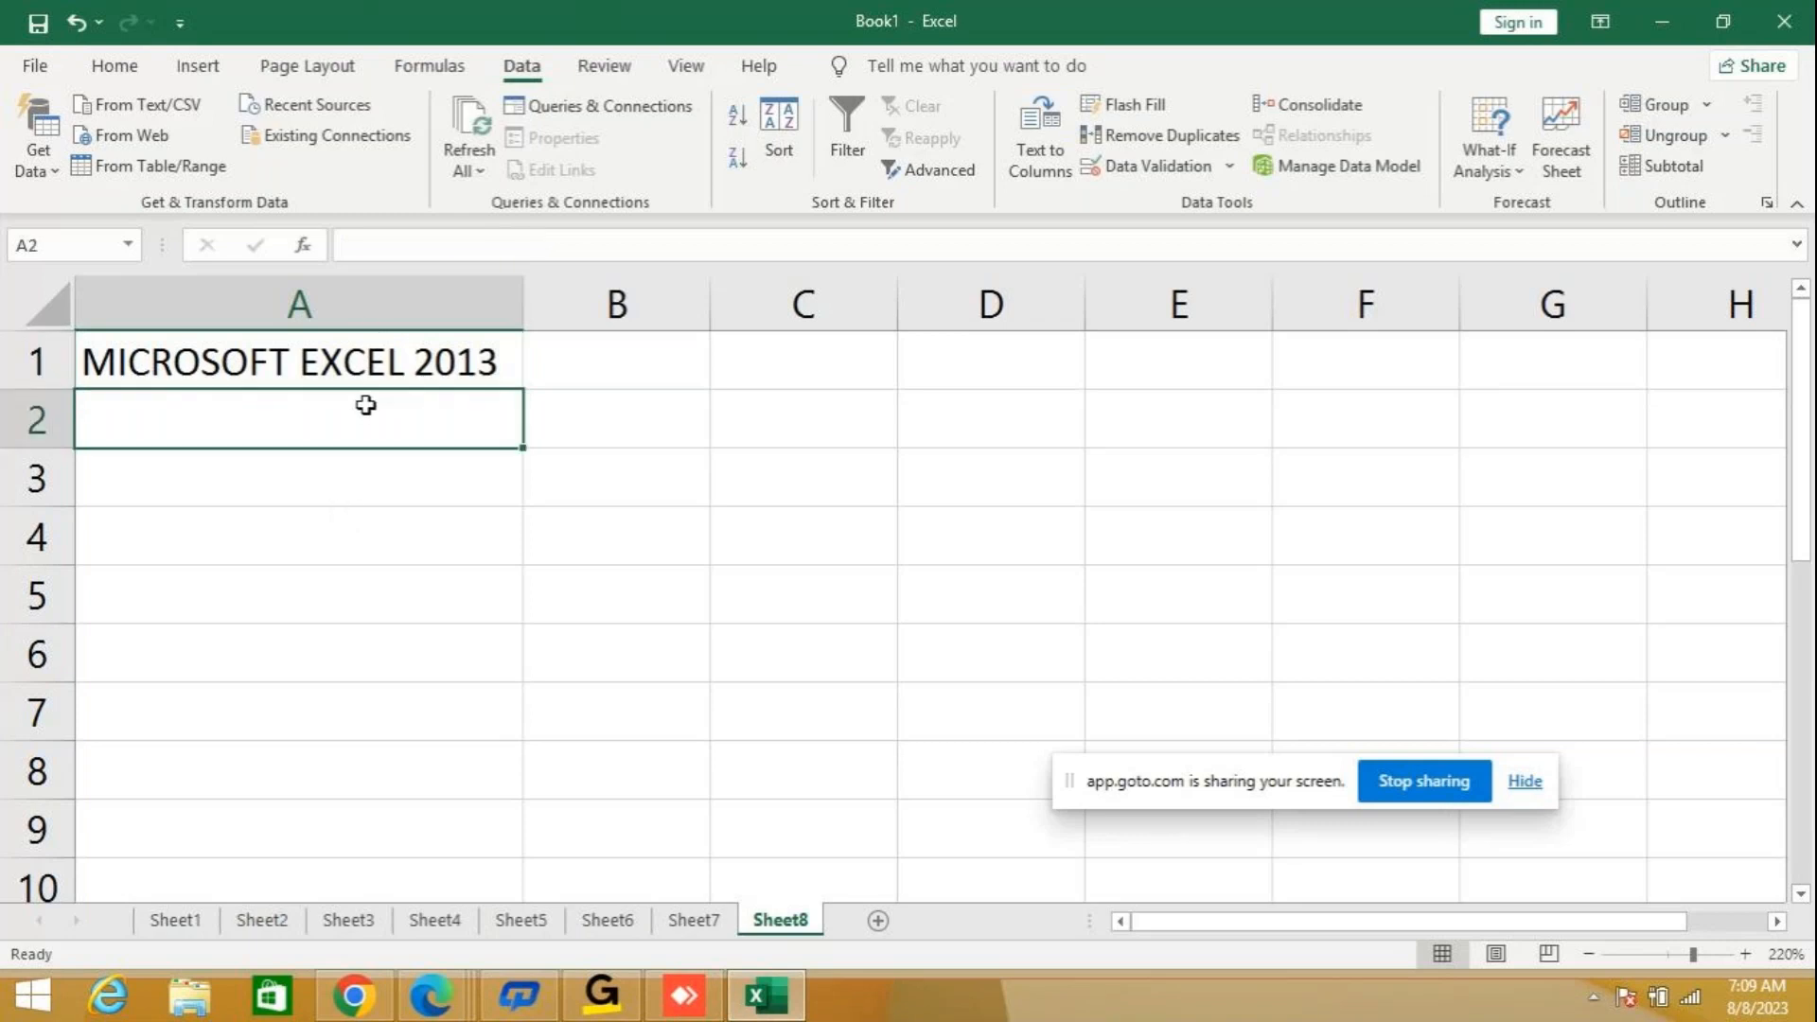
pyautogui.click(347, 357)
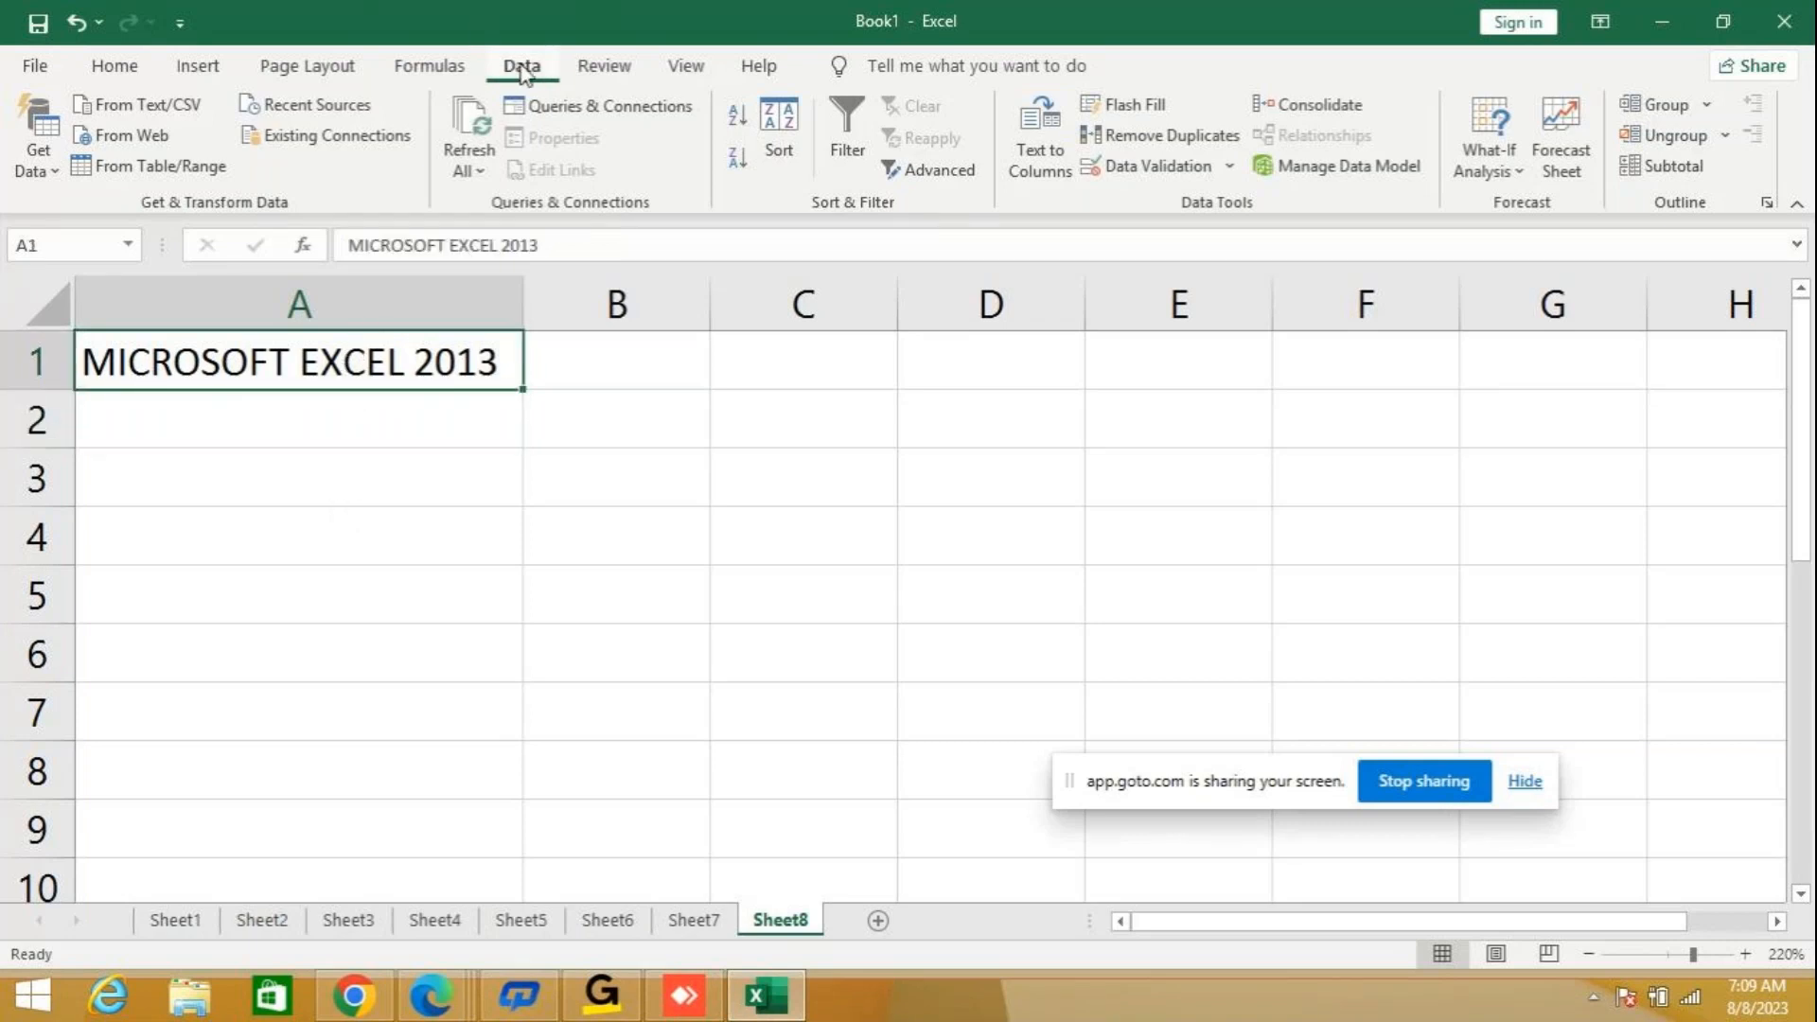
pyautogui.click(1032, 172)
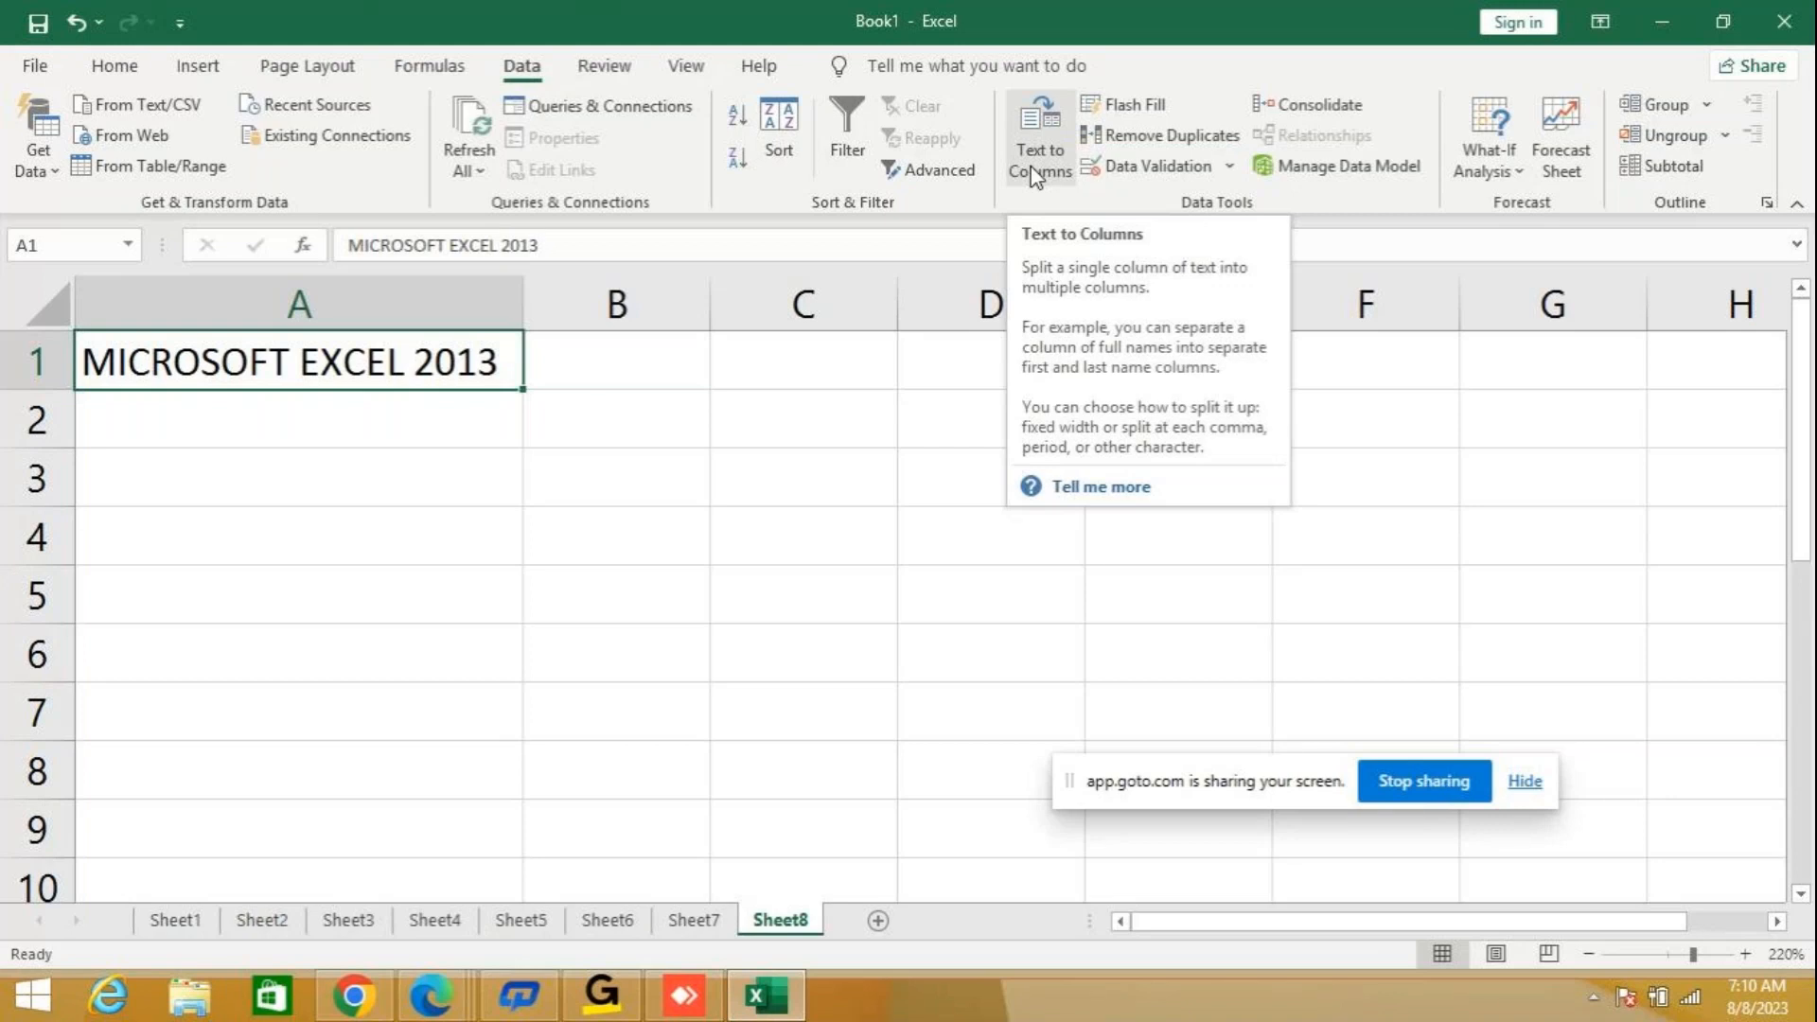
pyautogui.click(1036, 172)
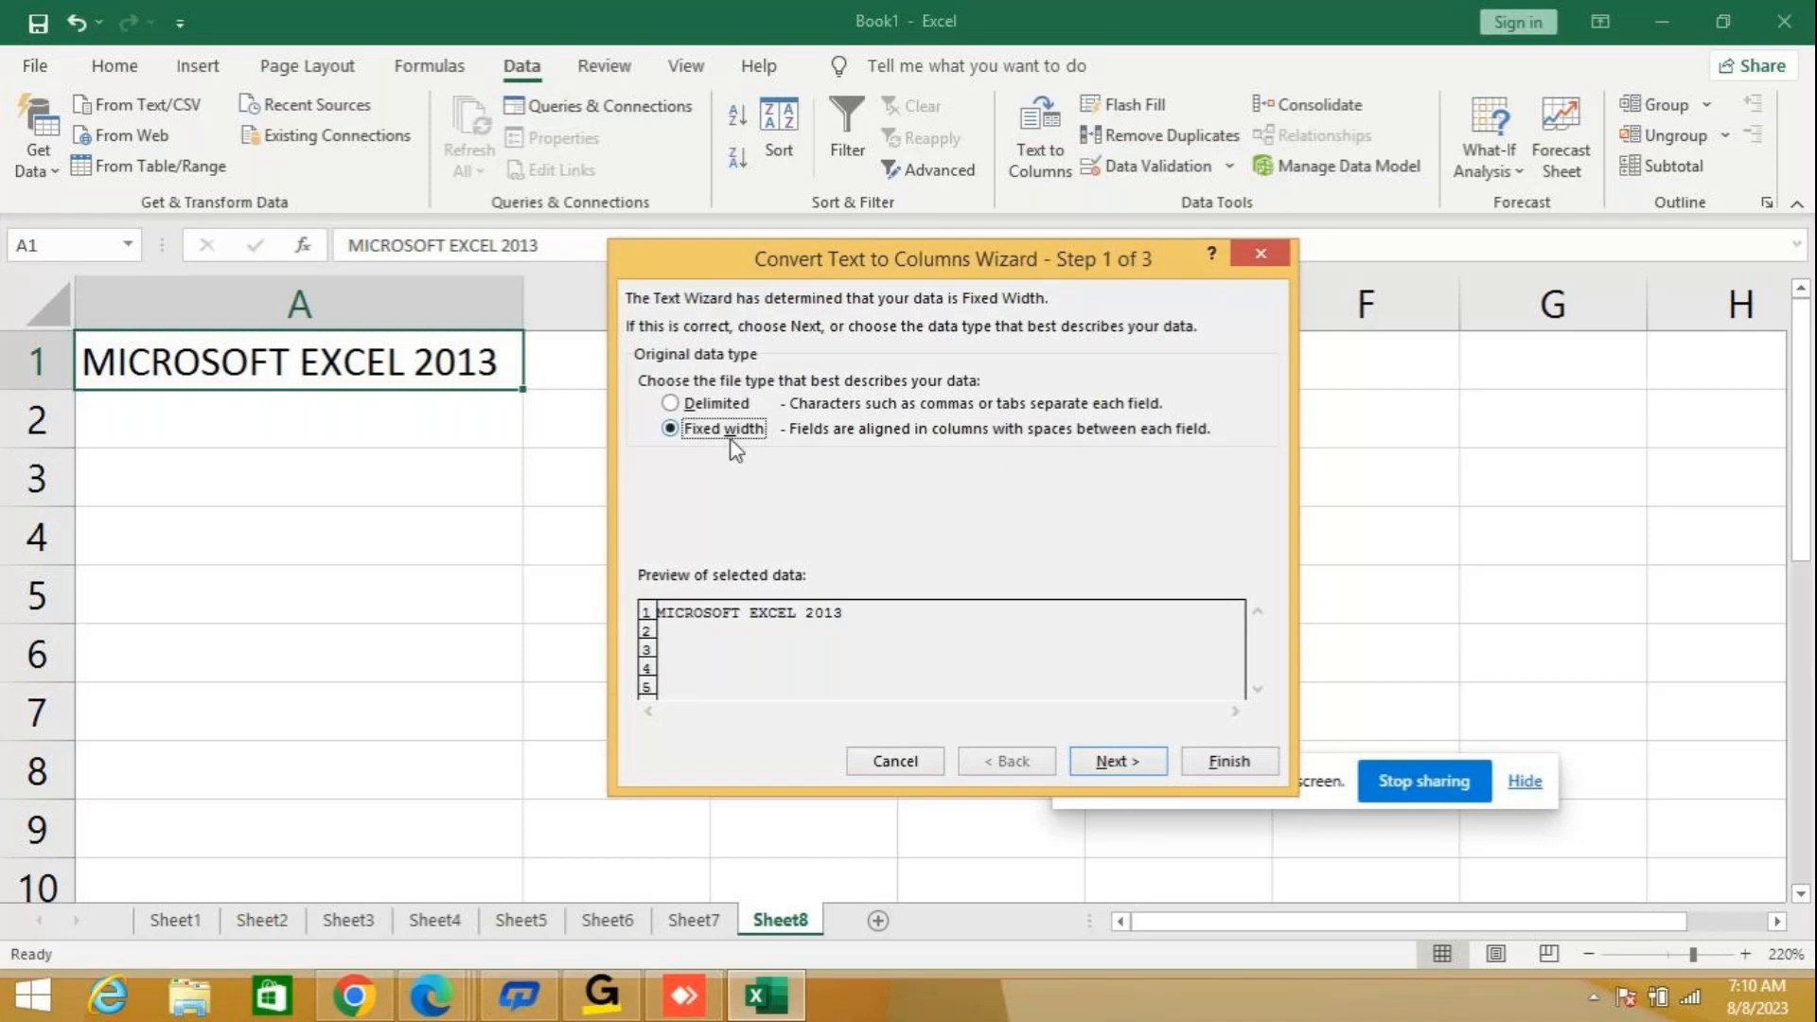
pyautogui.click(1112, 762)
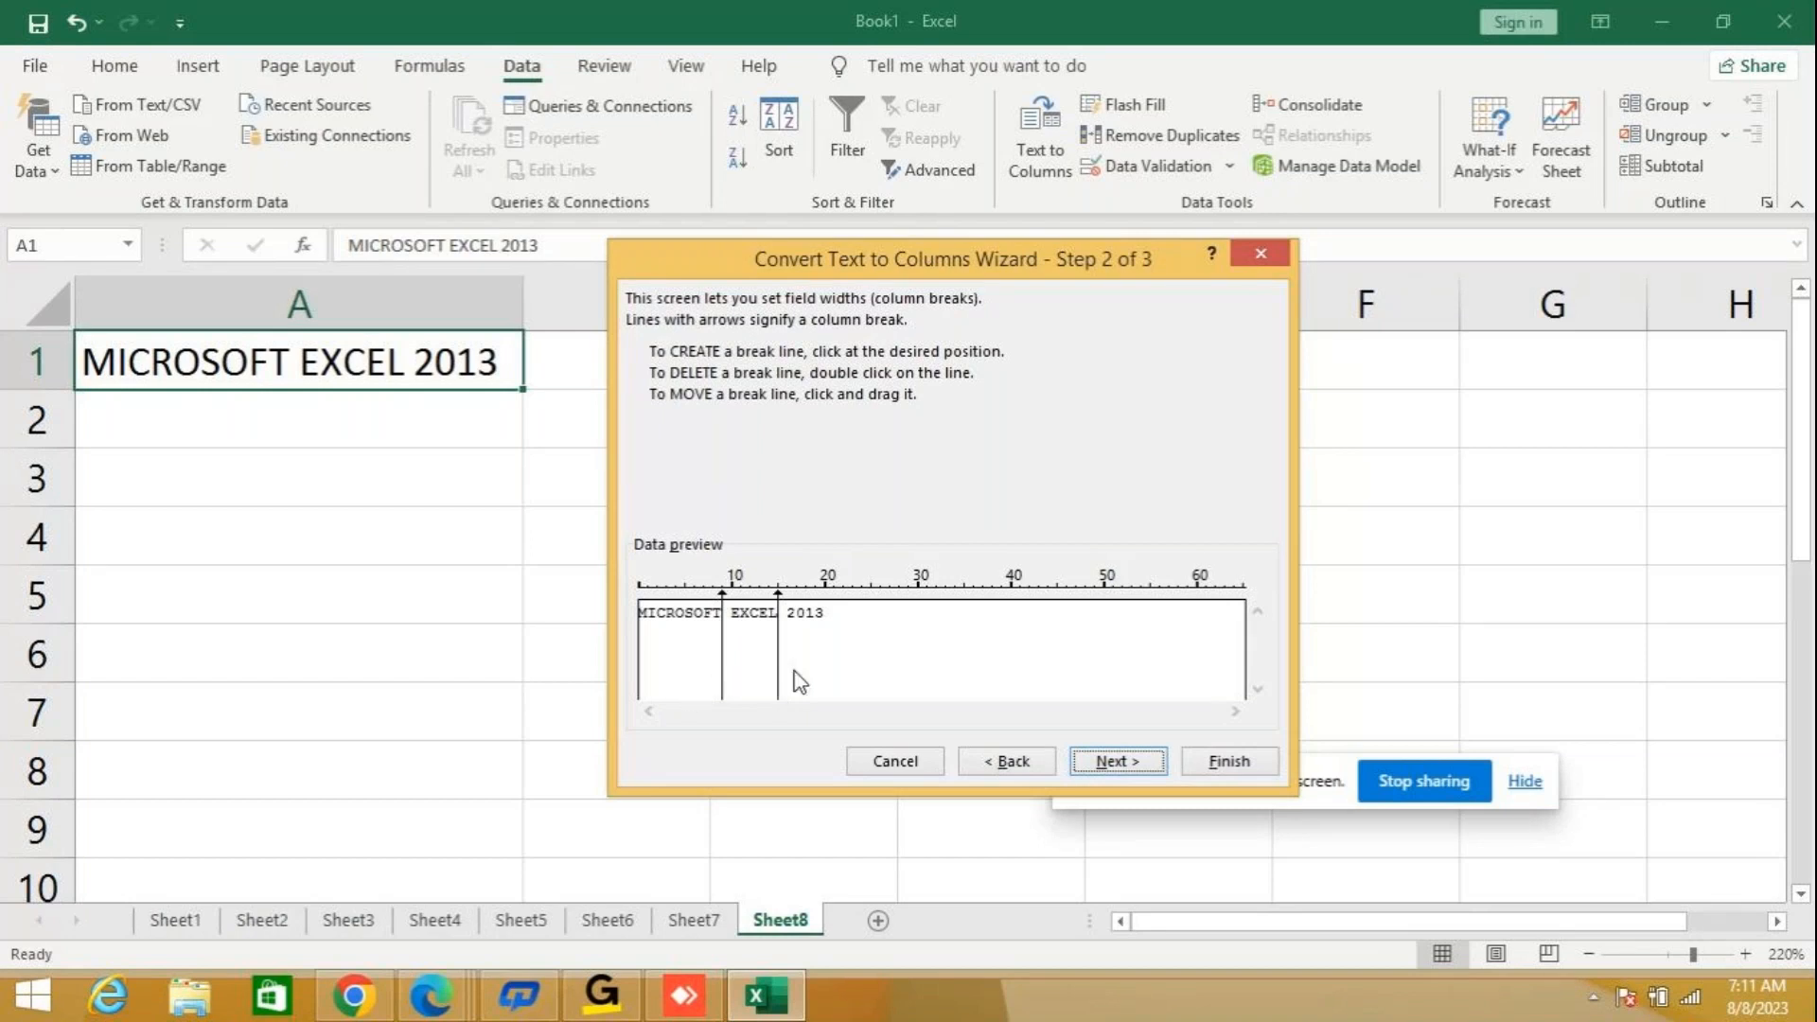
# Replace the first column break with one at position 10, just before EXCEL, and finish the split in General format with destination A1.
pyautogui.doubleClick(724, 681)
pyautogui.click(731, 678)
pyautogui.click(688, 649)
pyautogui.click(685, 644)
pyautogui.doubleClick(695, 647)
pyautogui.doubleClick(685, 667)
pyautogui.click(1118, 762)
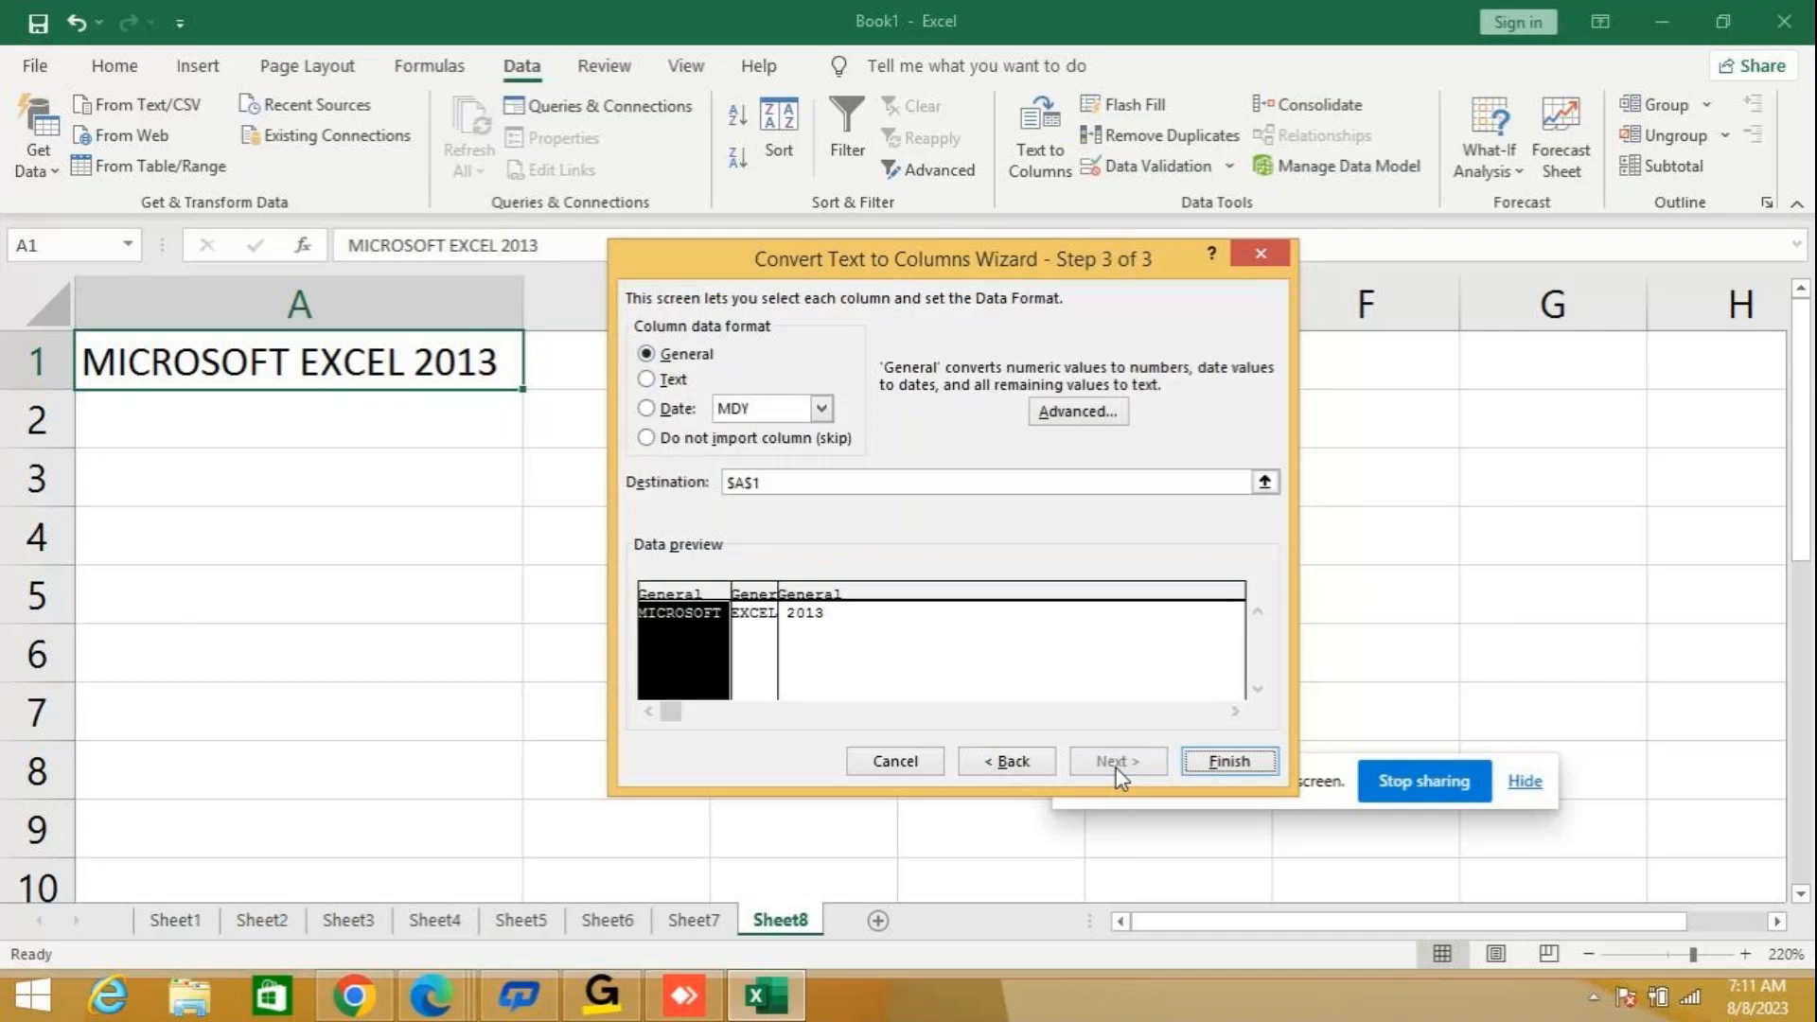
pyautogui.click(1227, 763)
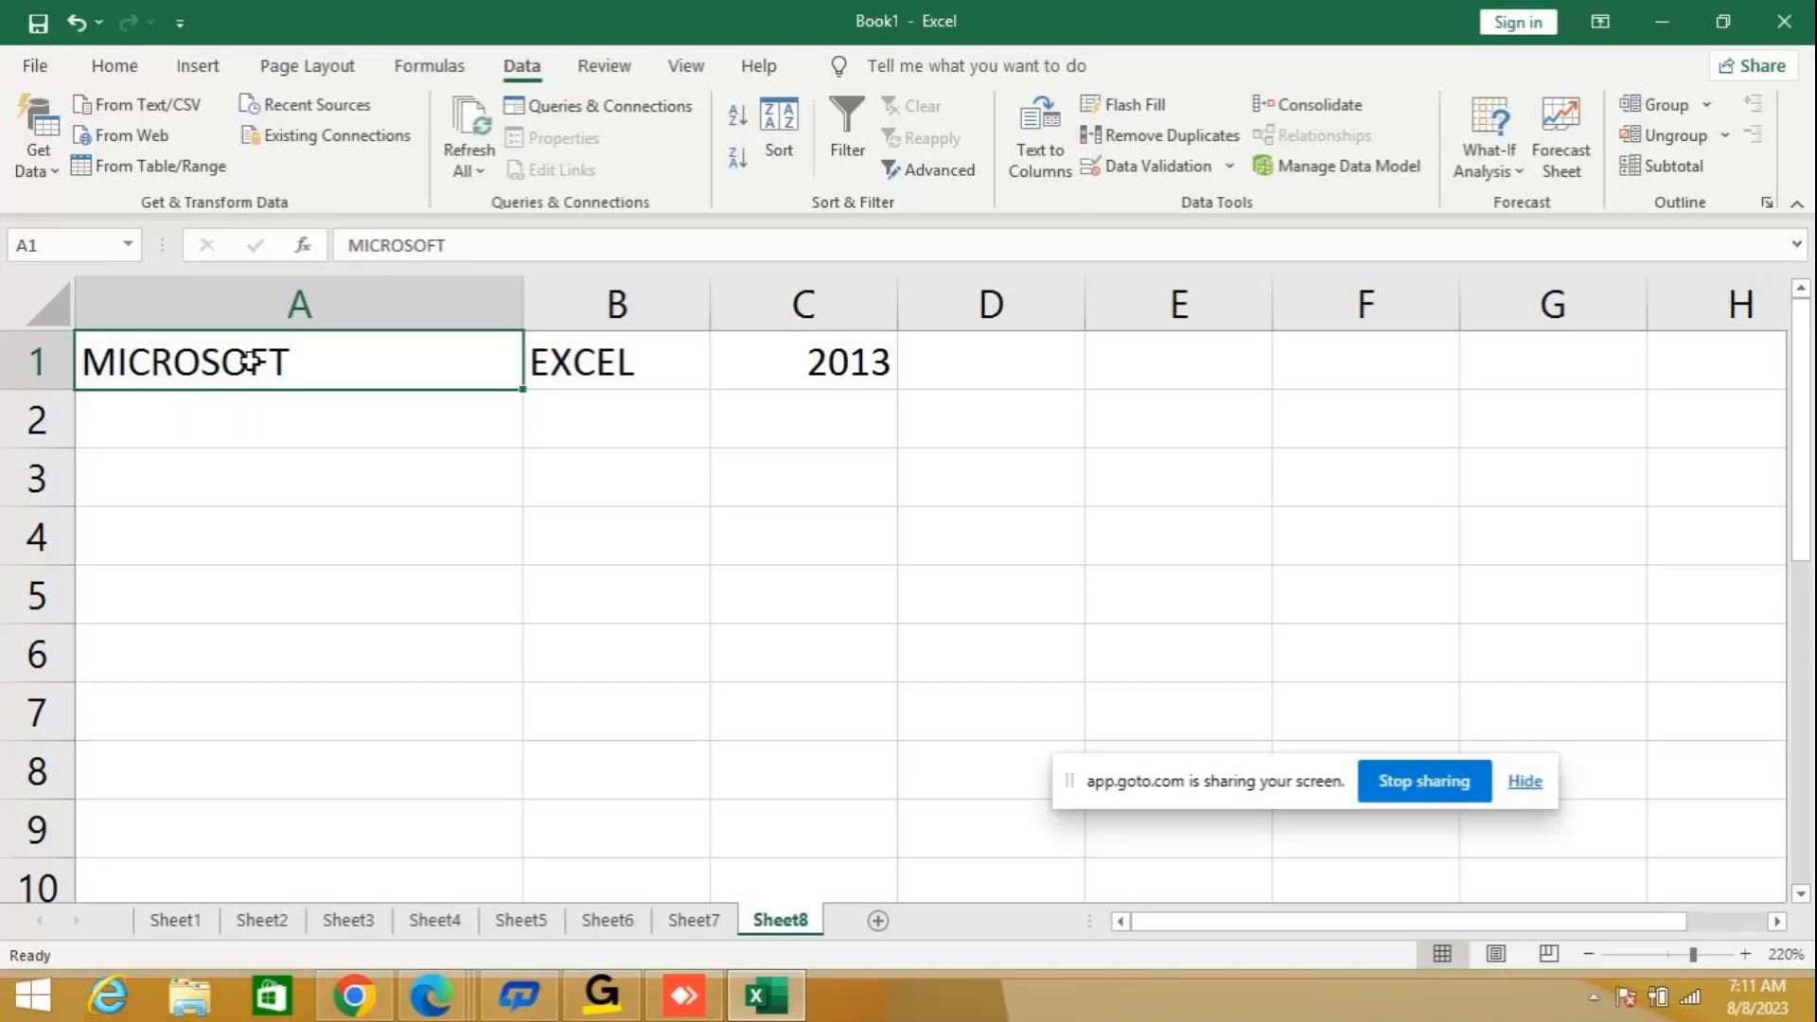
# Check the split results in B1 and C1, and clear the contents of cells A1 to C1.
pyautogui.click(592, 361)
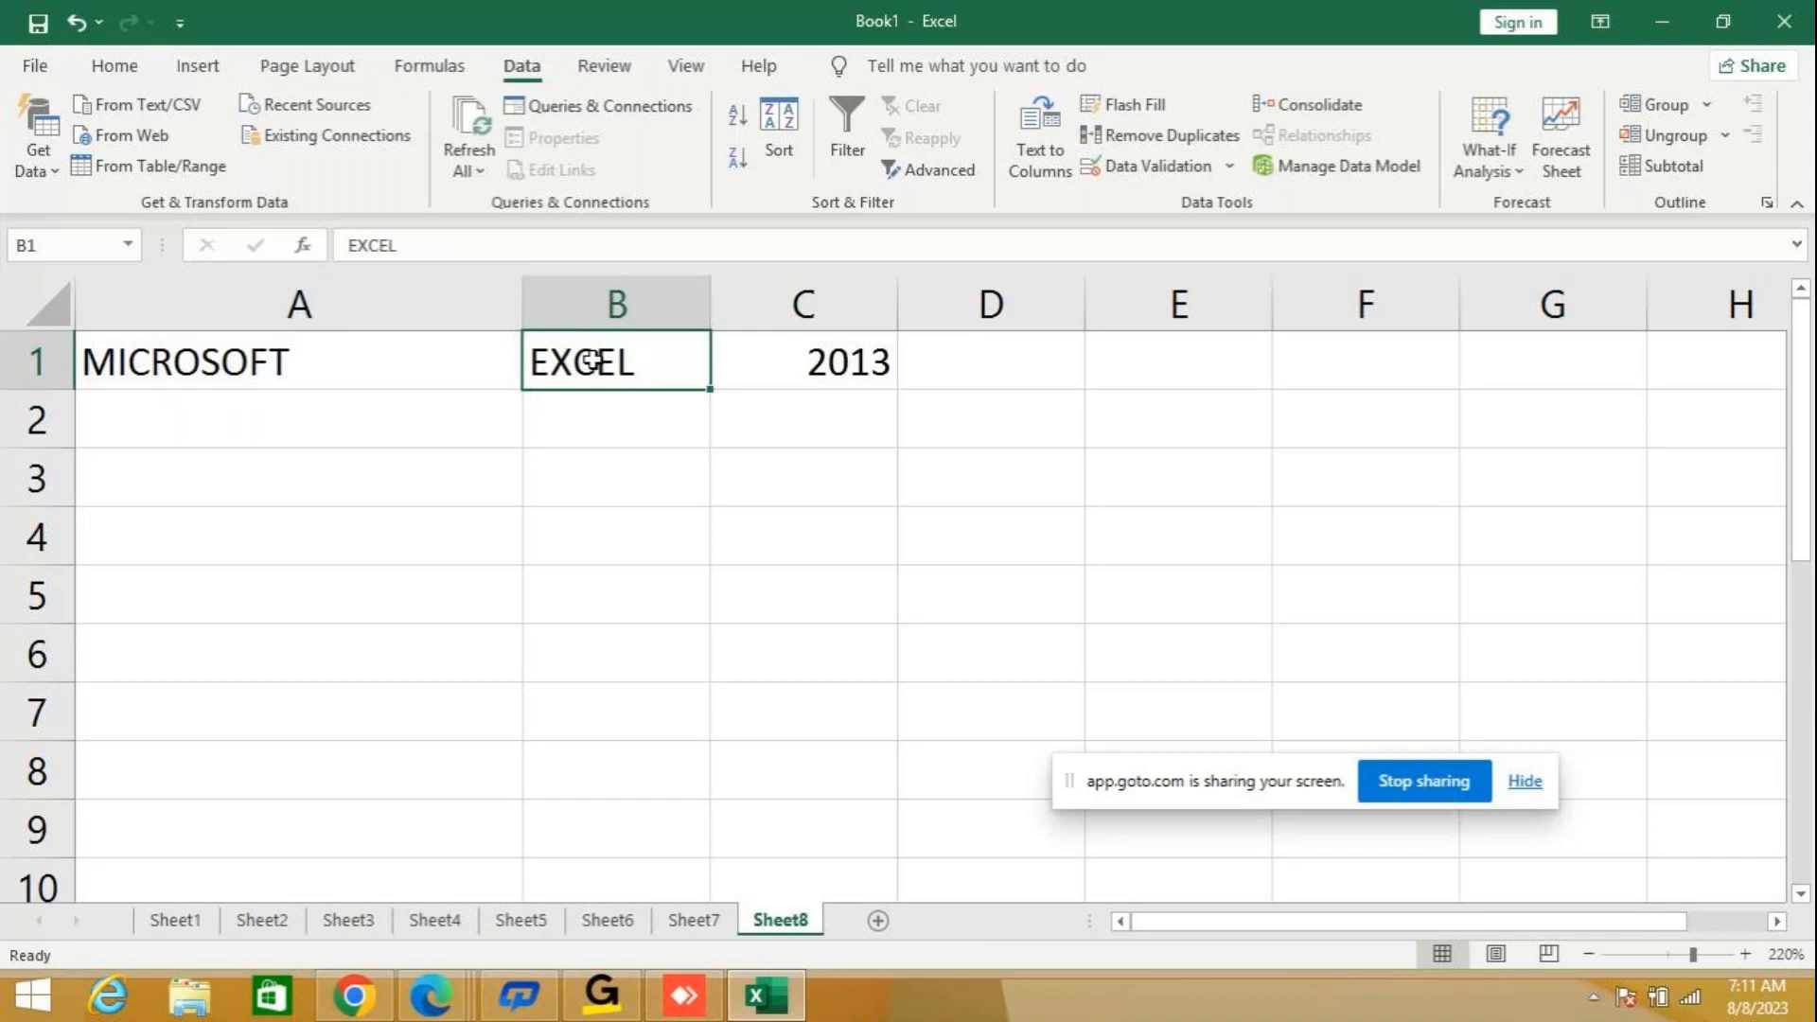
pyautogui.click(756, 362)
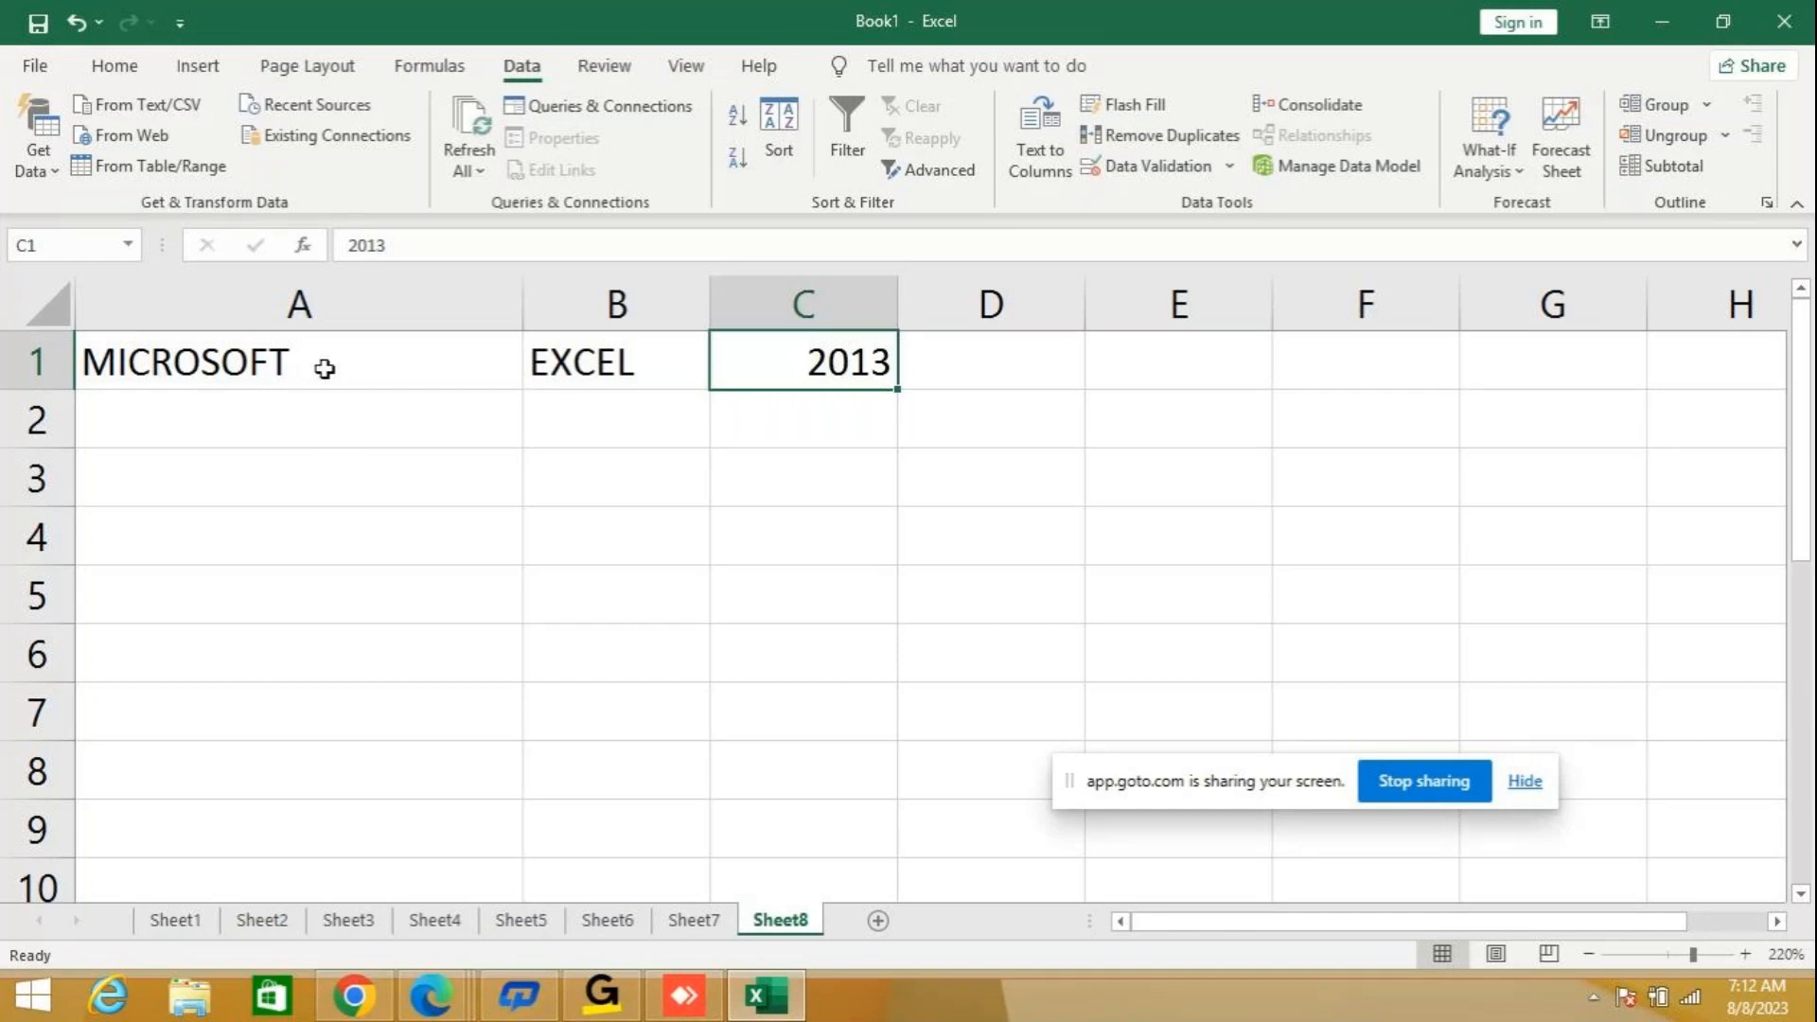
pyautogui.moveTo(655, 1011)
pyautogui.moveTo(261, 361); pyautogui.dragTo(879, 389)
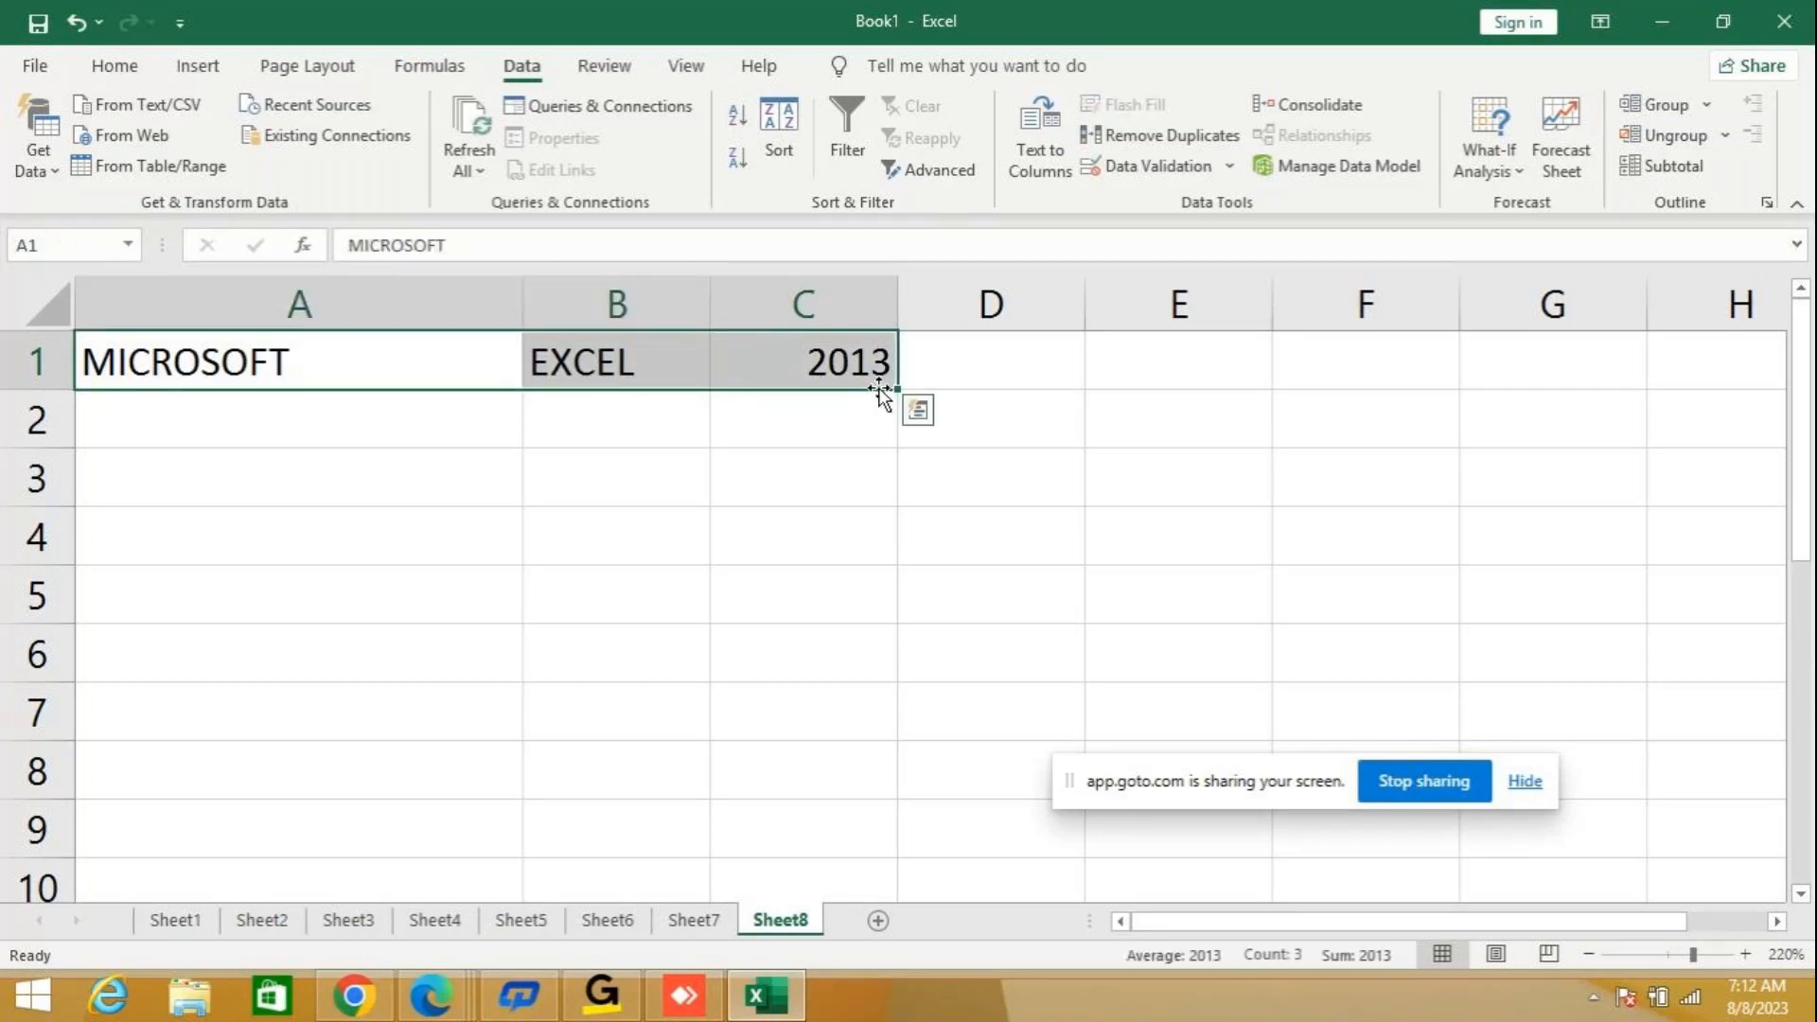
pyautogui.press('Delete')
# Enter the mixed letter and number text ABC123DEF in cell A1.
pyautogui.click(467, 353)
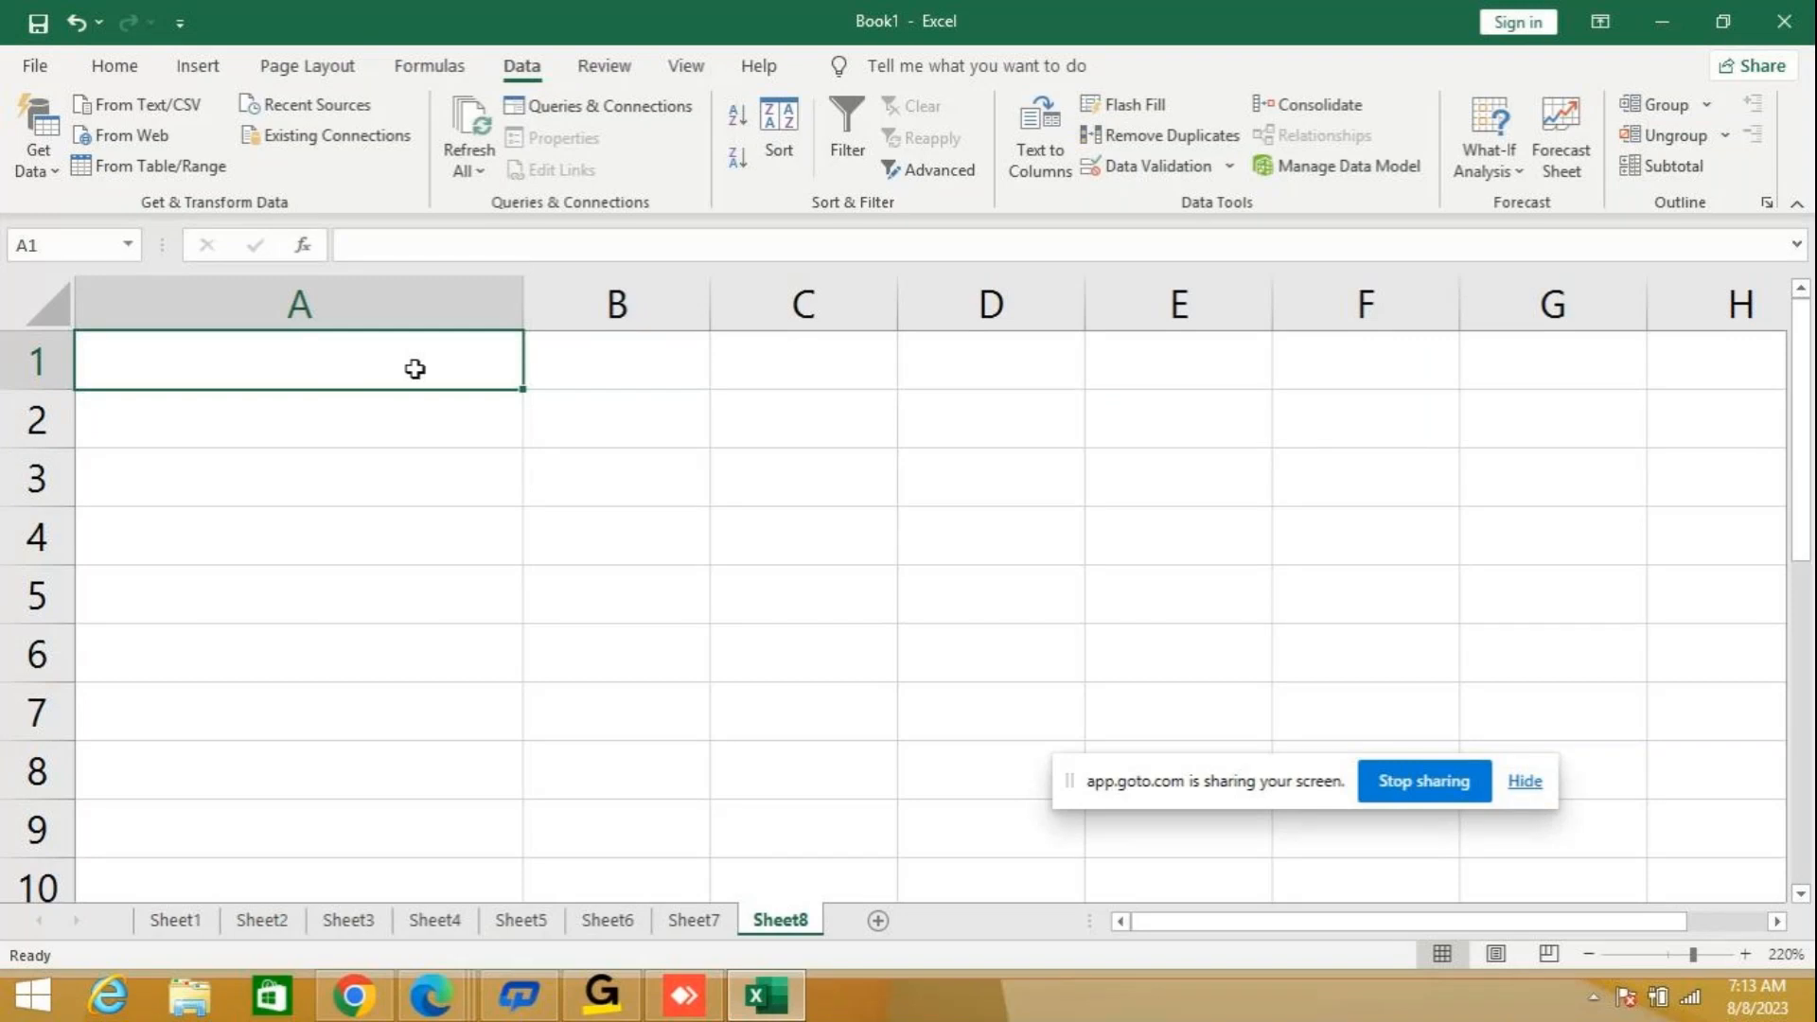
pyautogui.write('A')
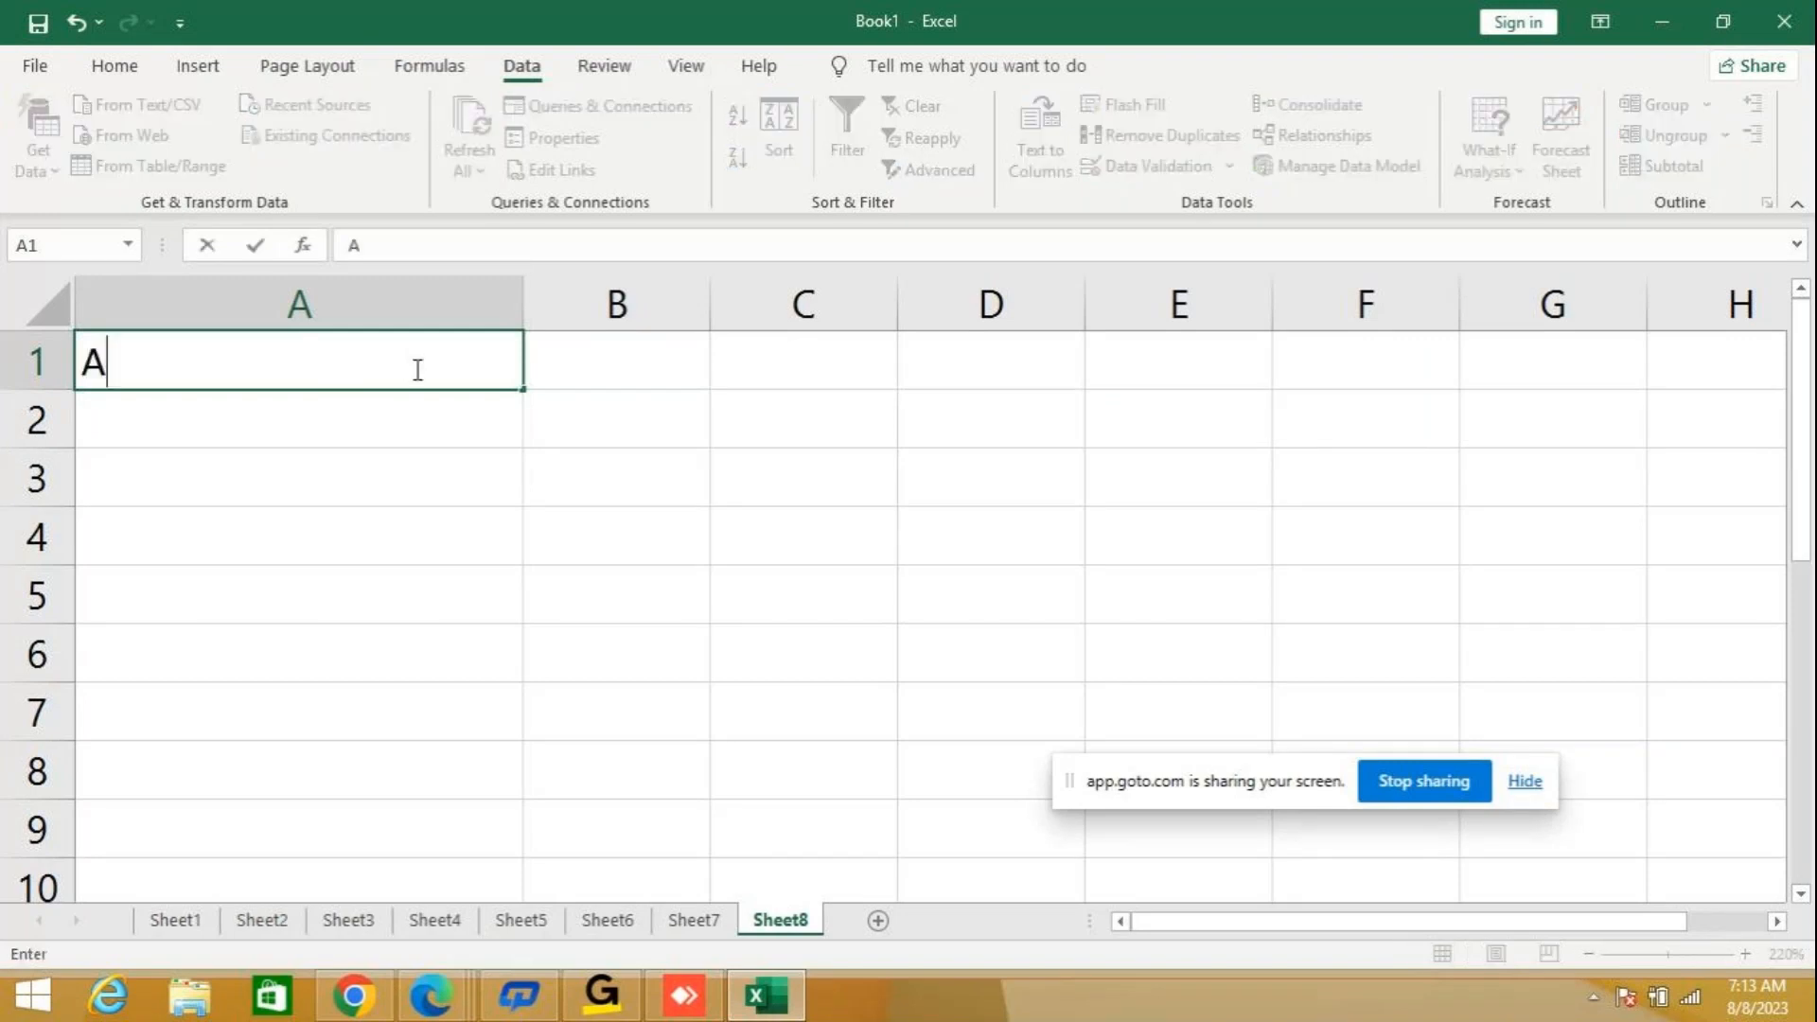
pyautogui.write('BC123')
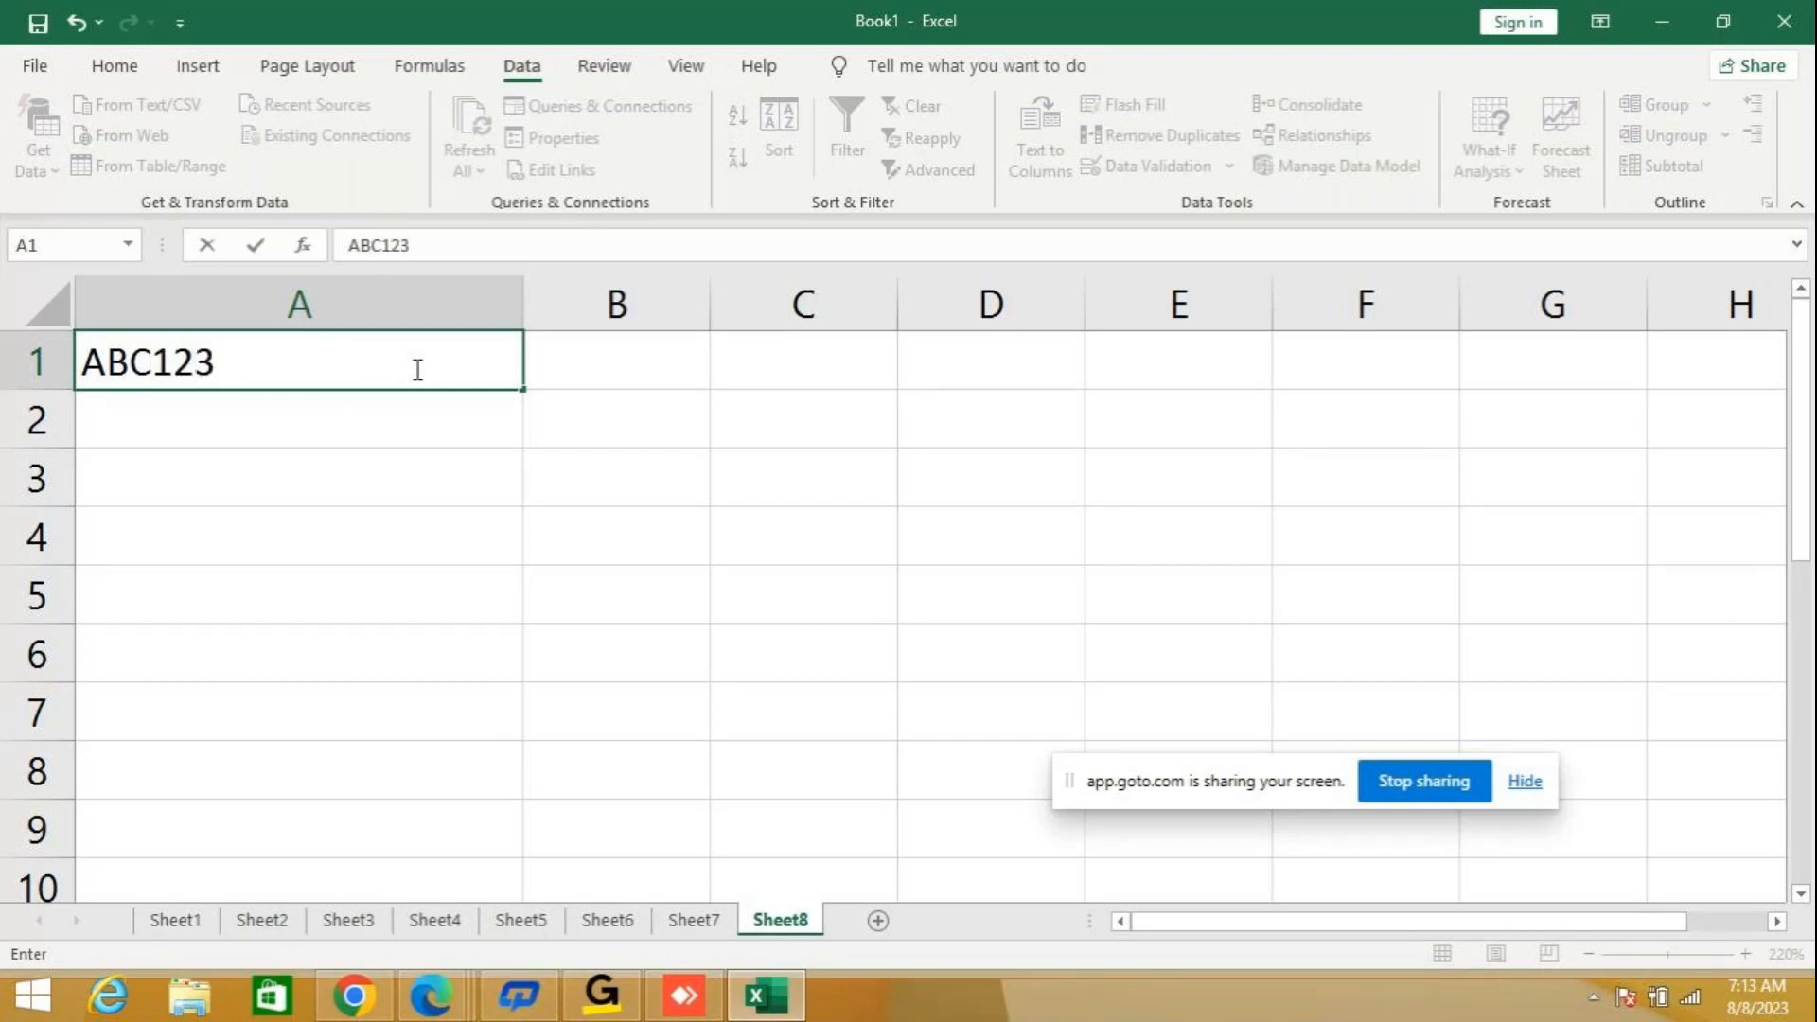
pyautogui.write('DEF')
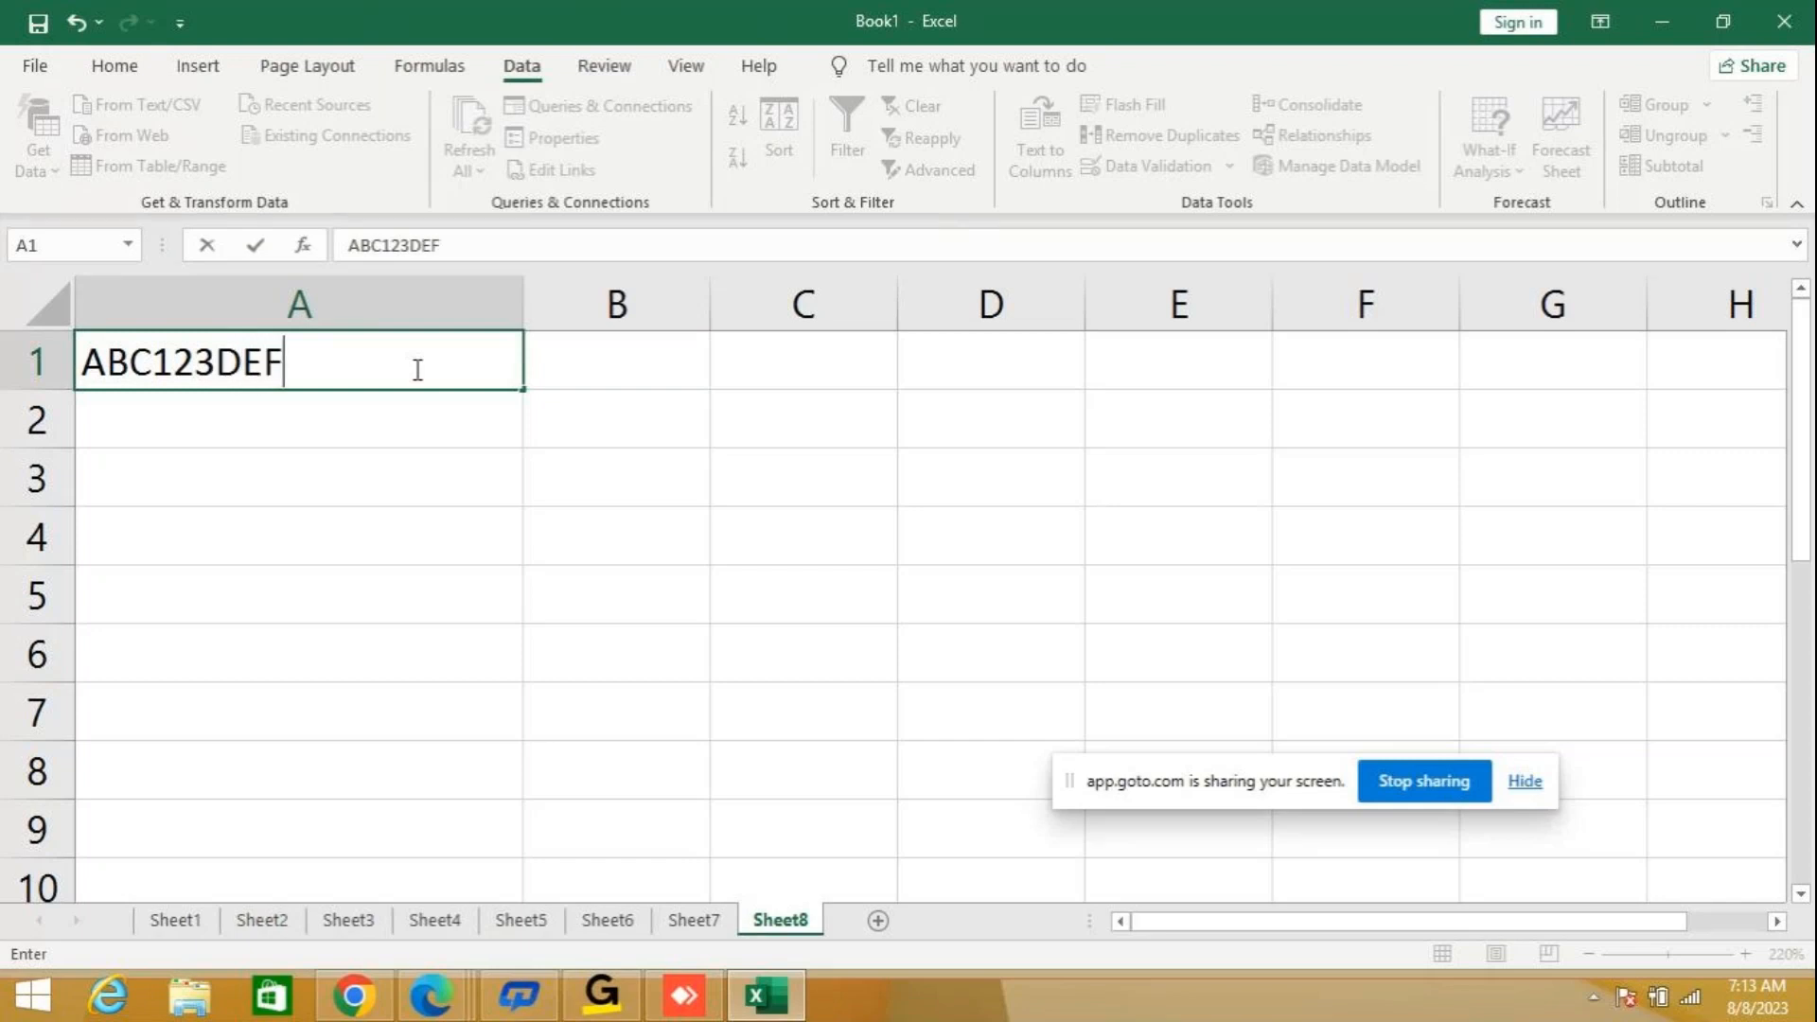
pyautogui.press('Return')
# Enter the text GHI456JKL in cell A2.
pyautogui.write('G')
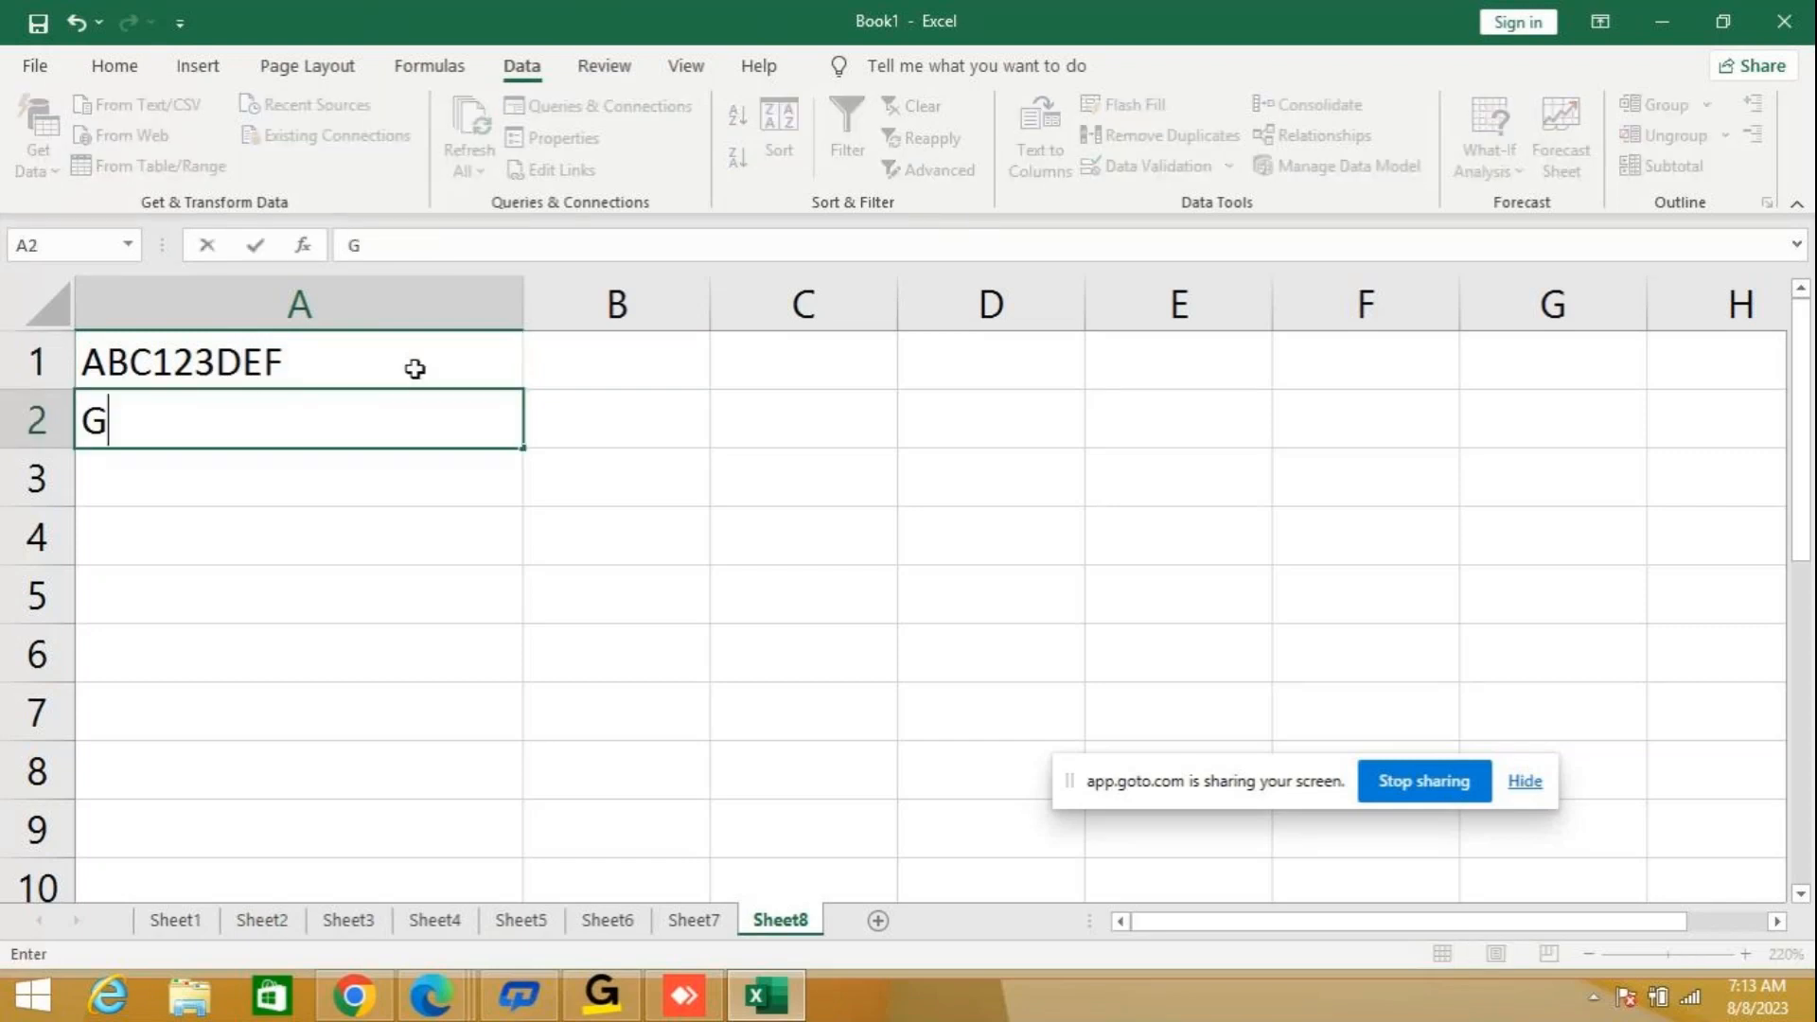
pyautogui.write('HI45')
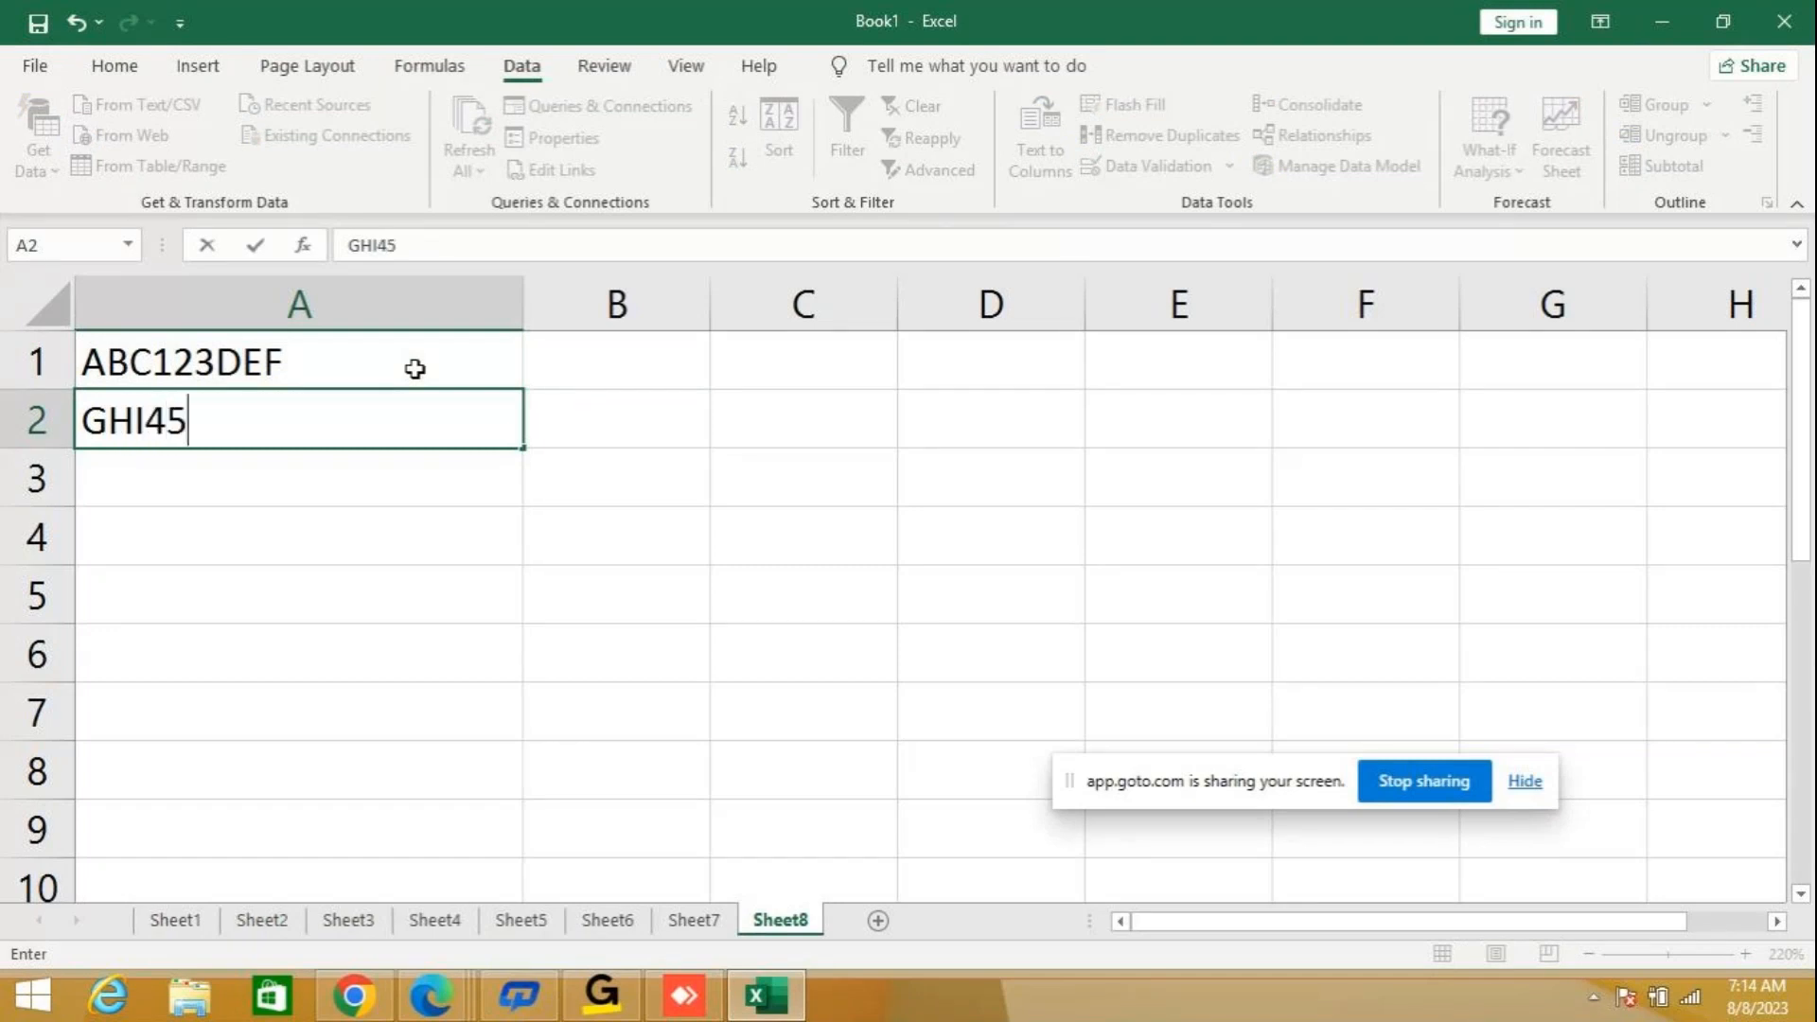
pyautogui.write('6JKL')
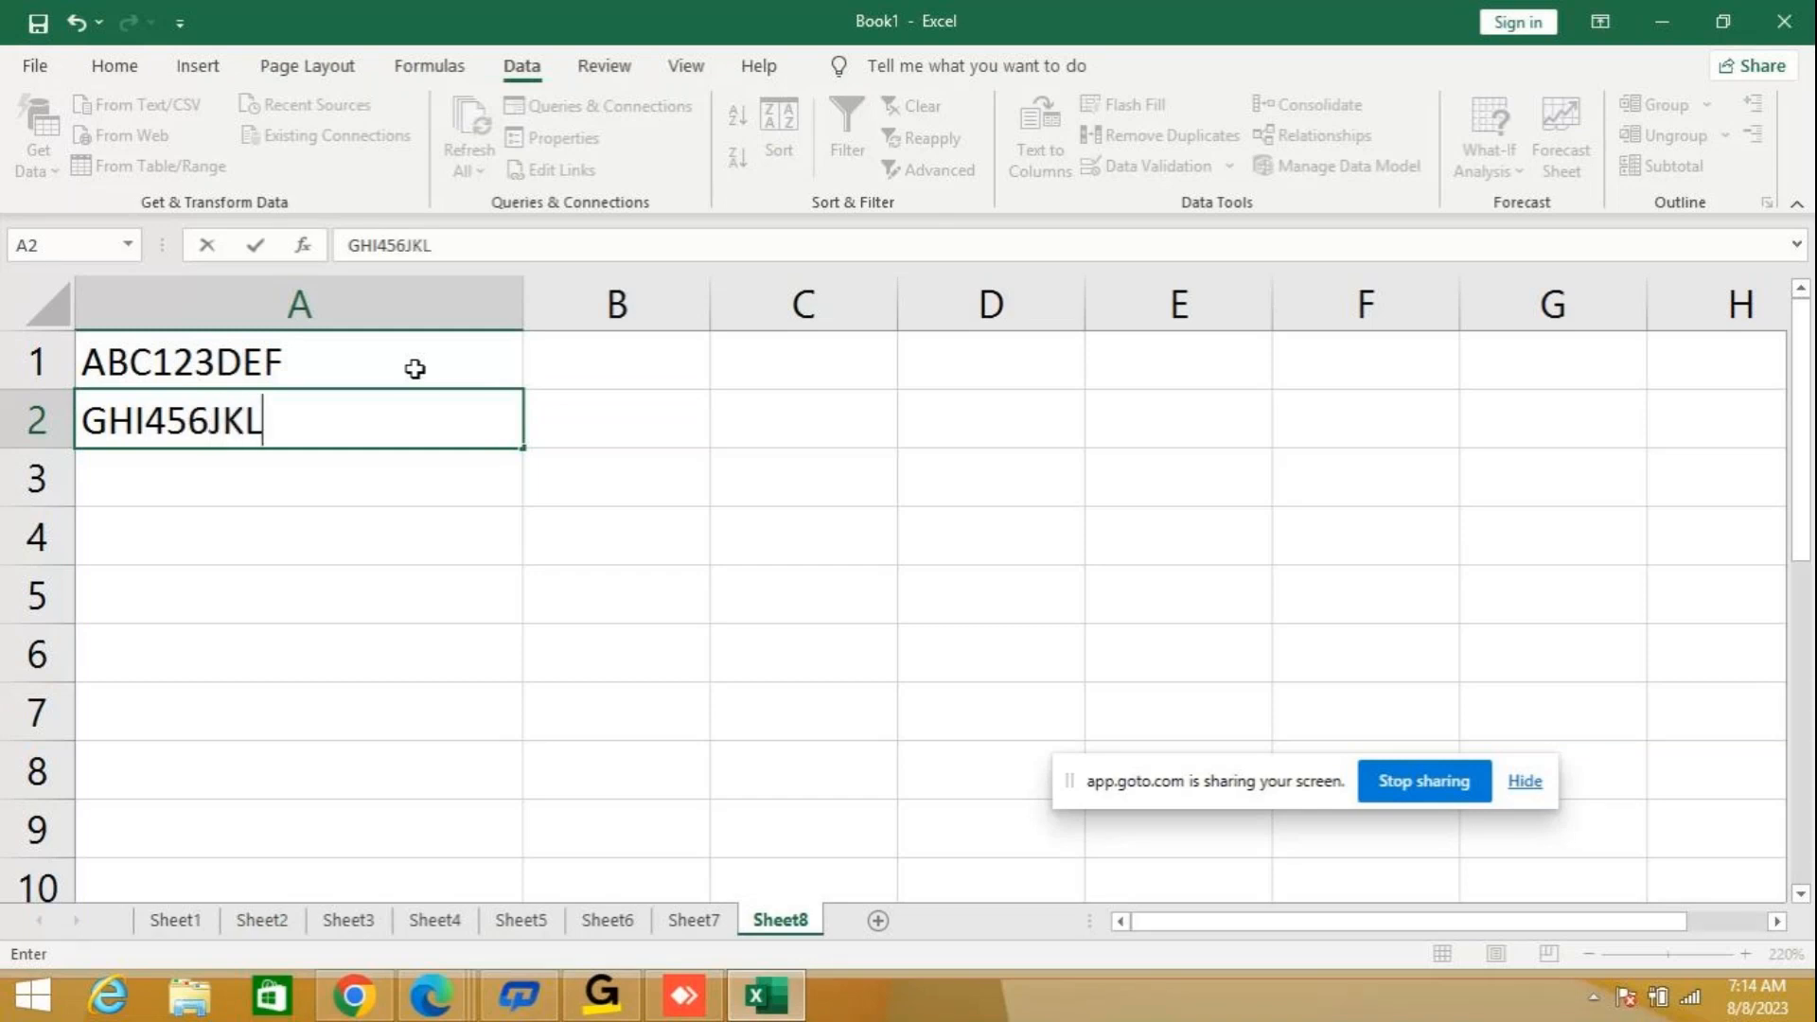
pyautogui.press('Return')
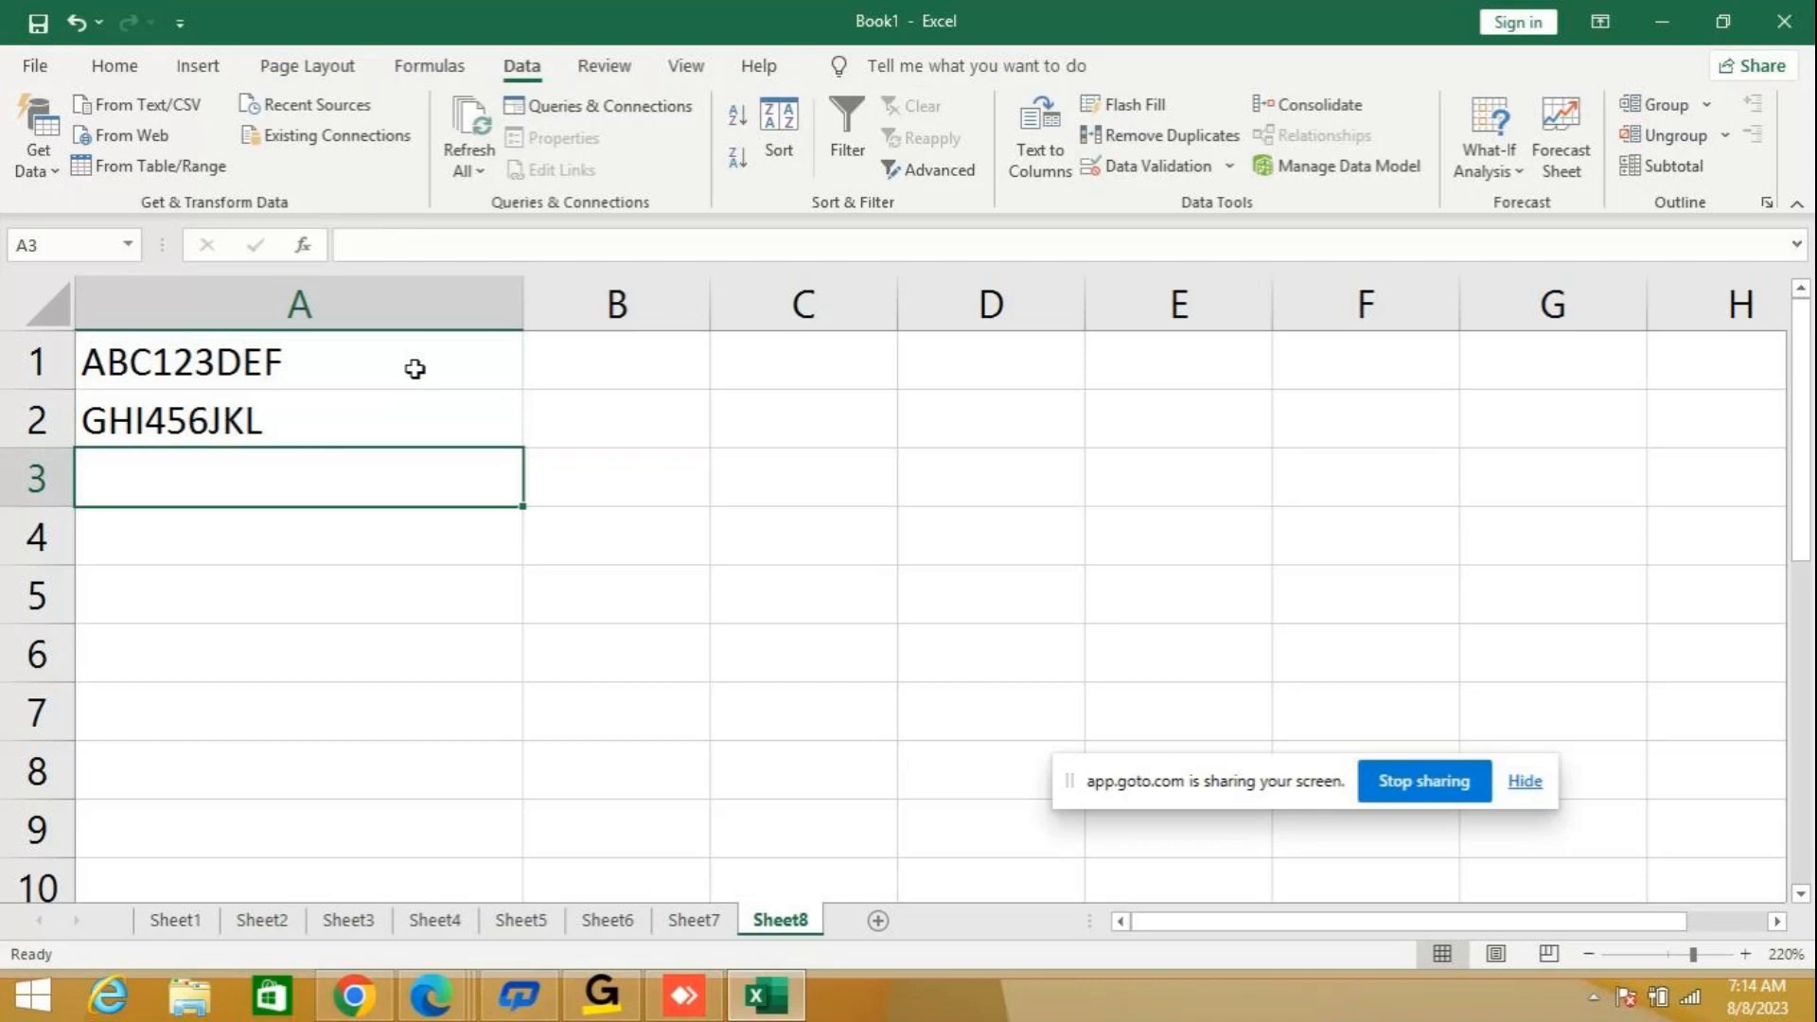
# Enter the text MNO789PQR in cell A3.
pyautogui.write('MNO')
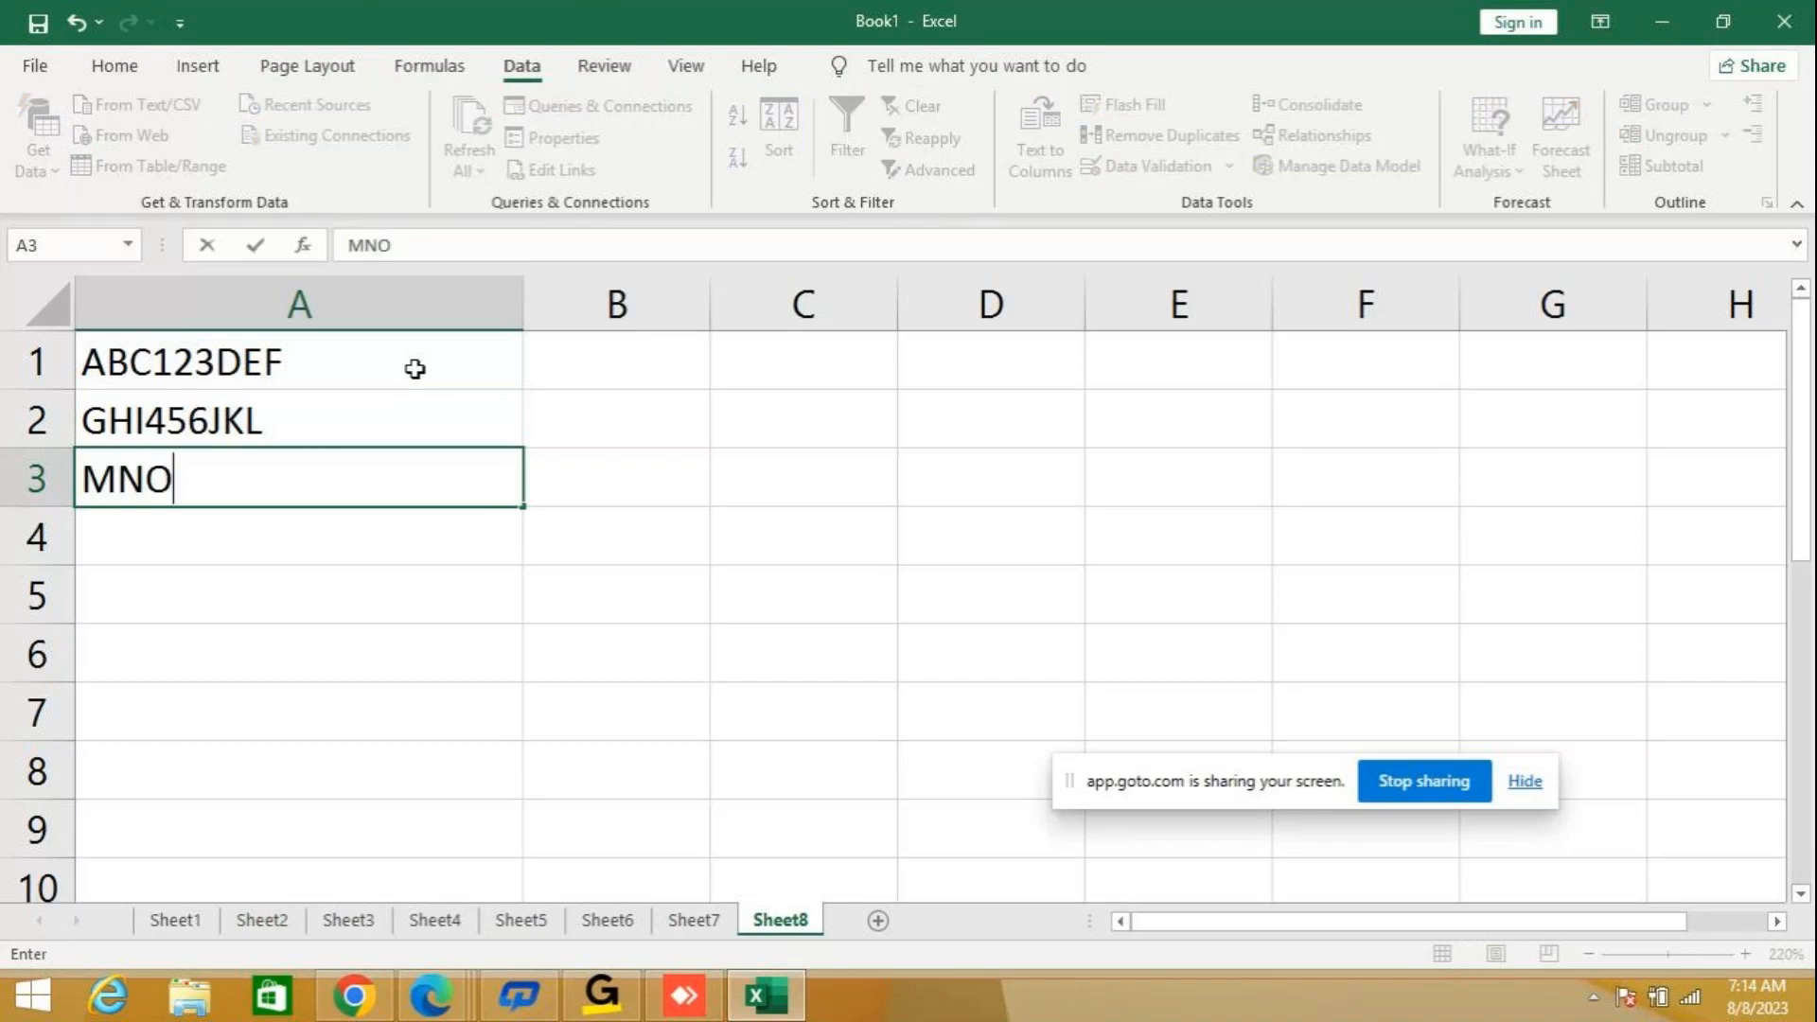
pyautogui.write('789')
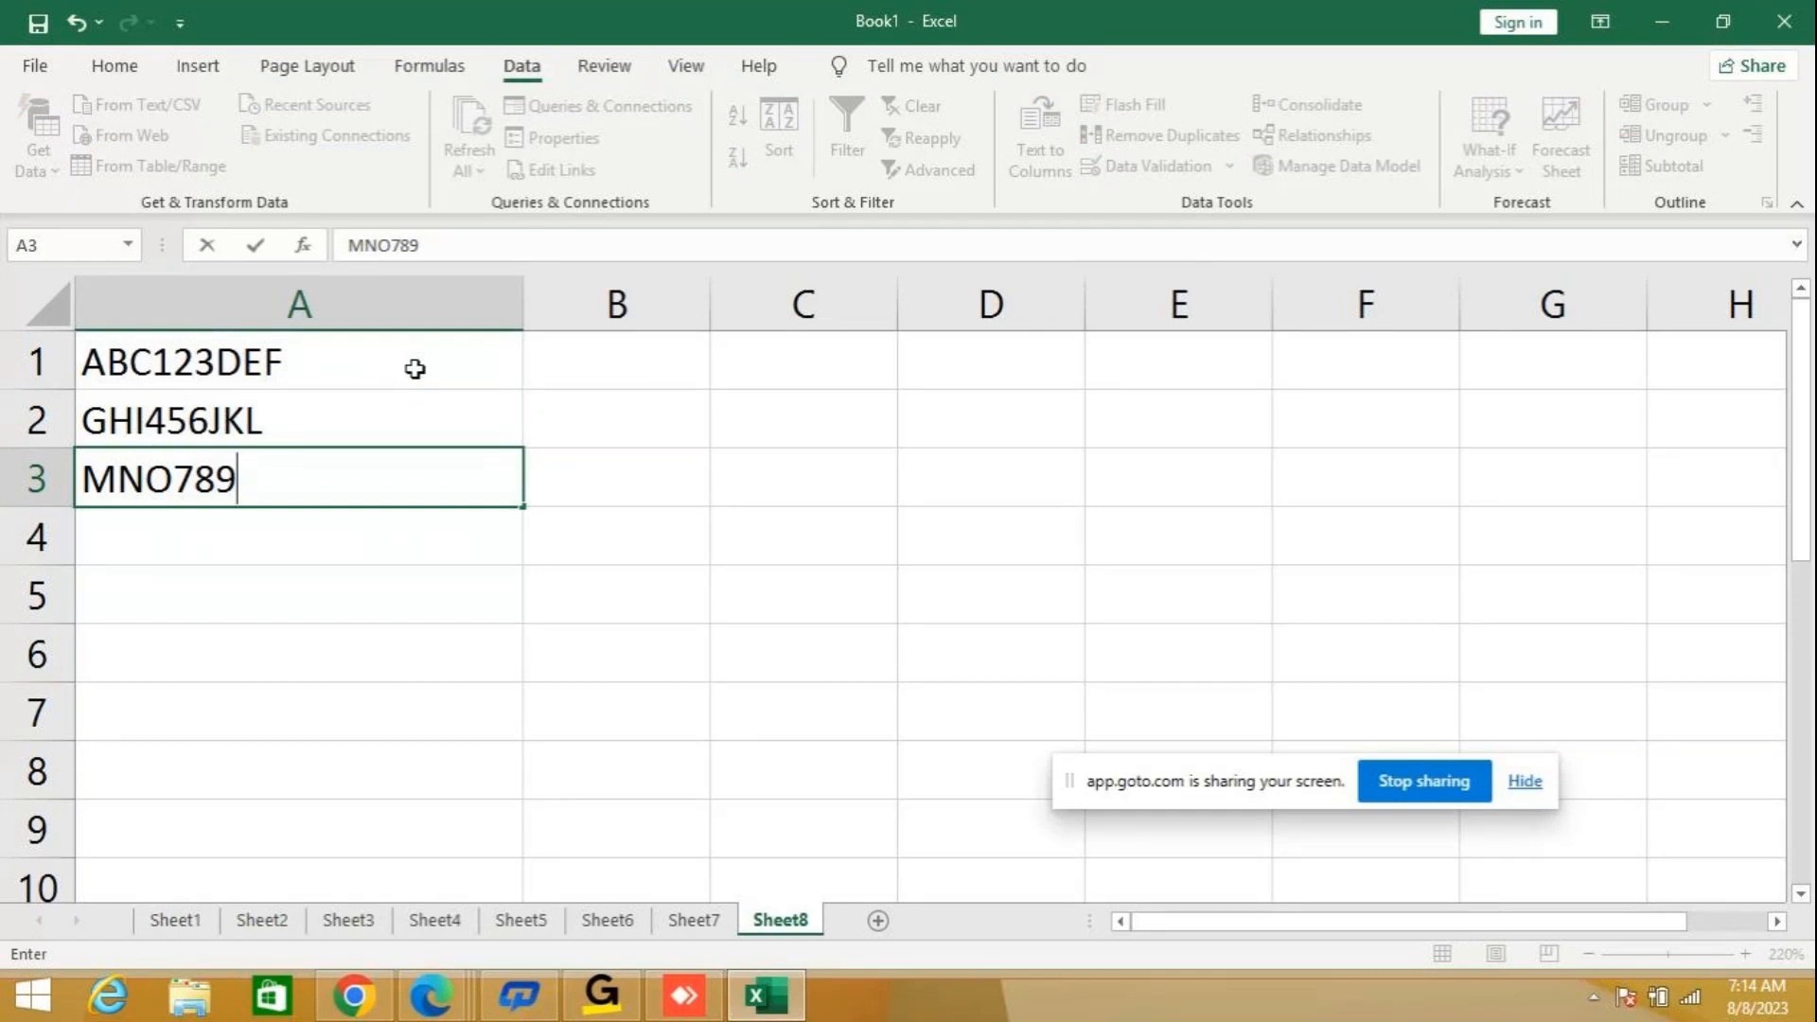
pyautogui.write('PQR')
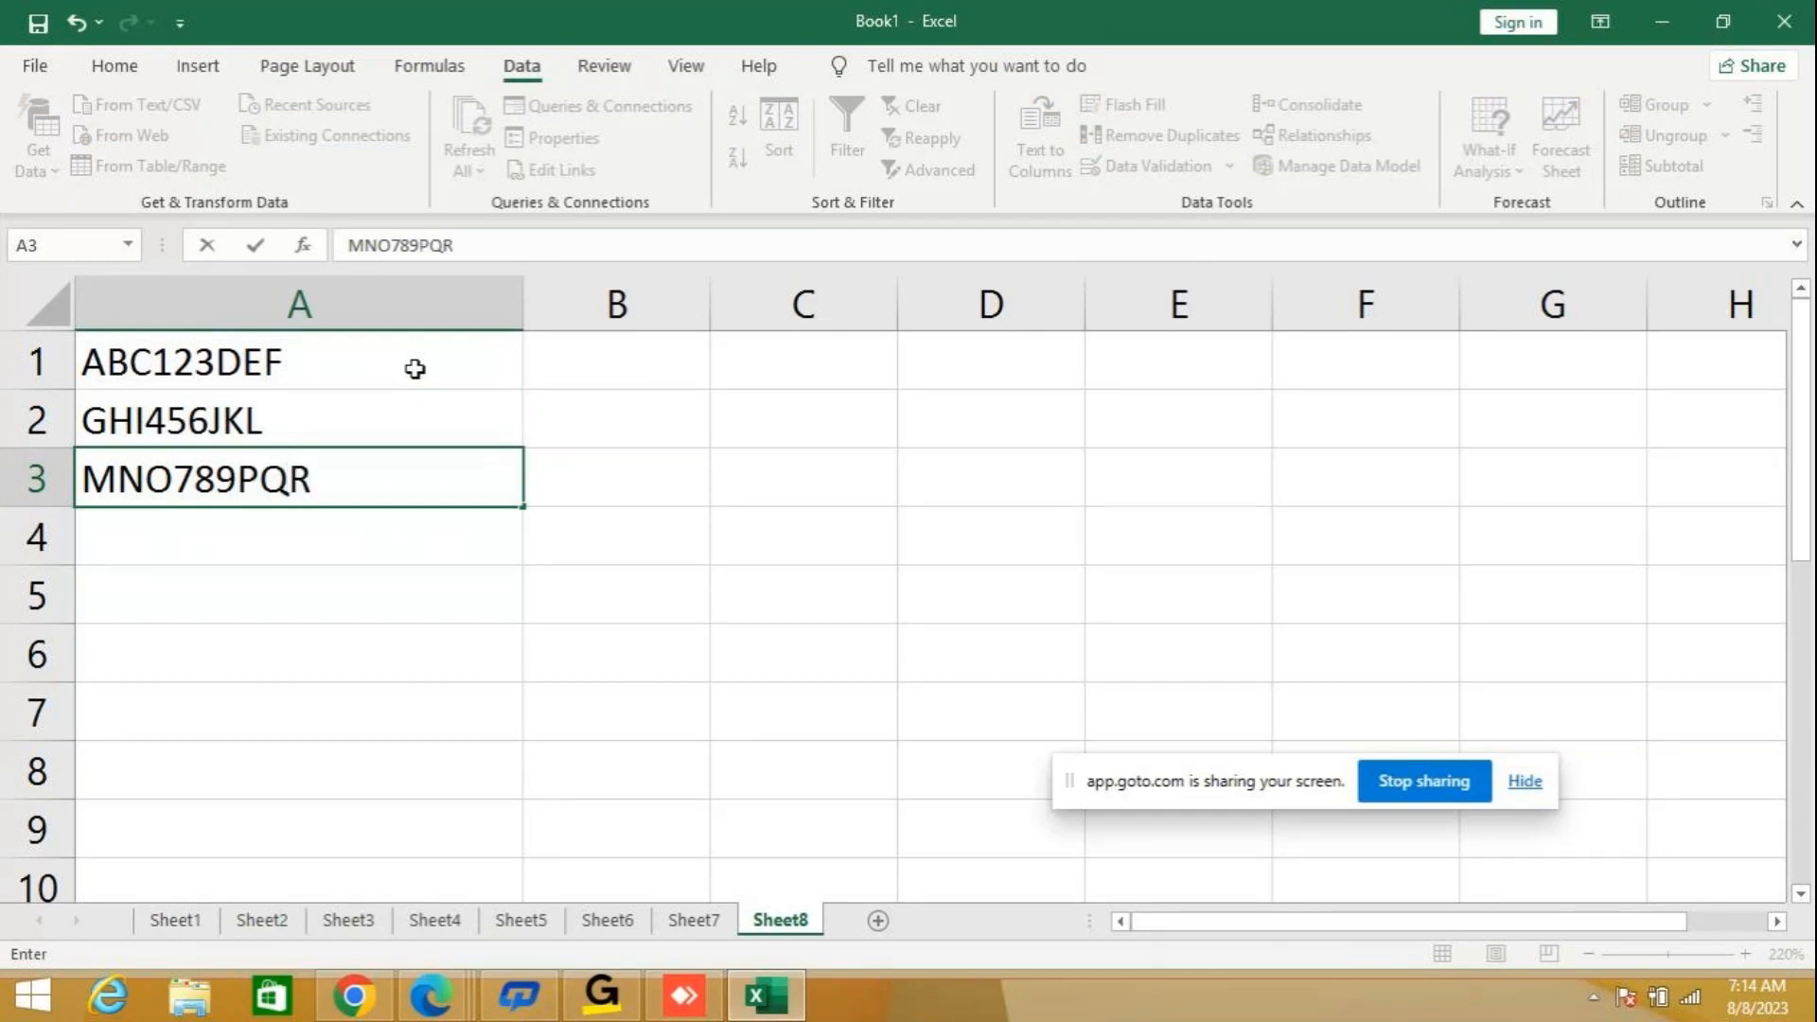
pyautogui.press('Return')
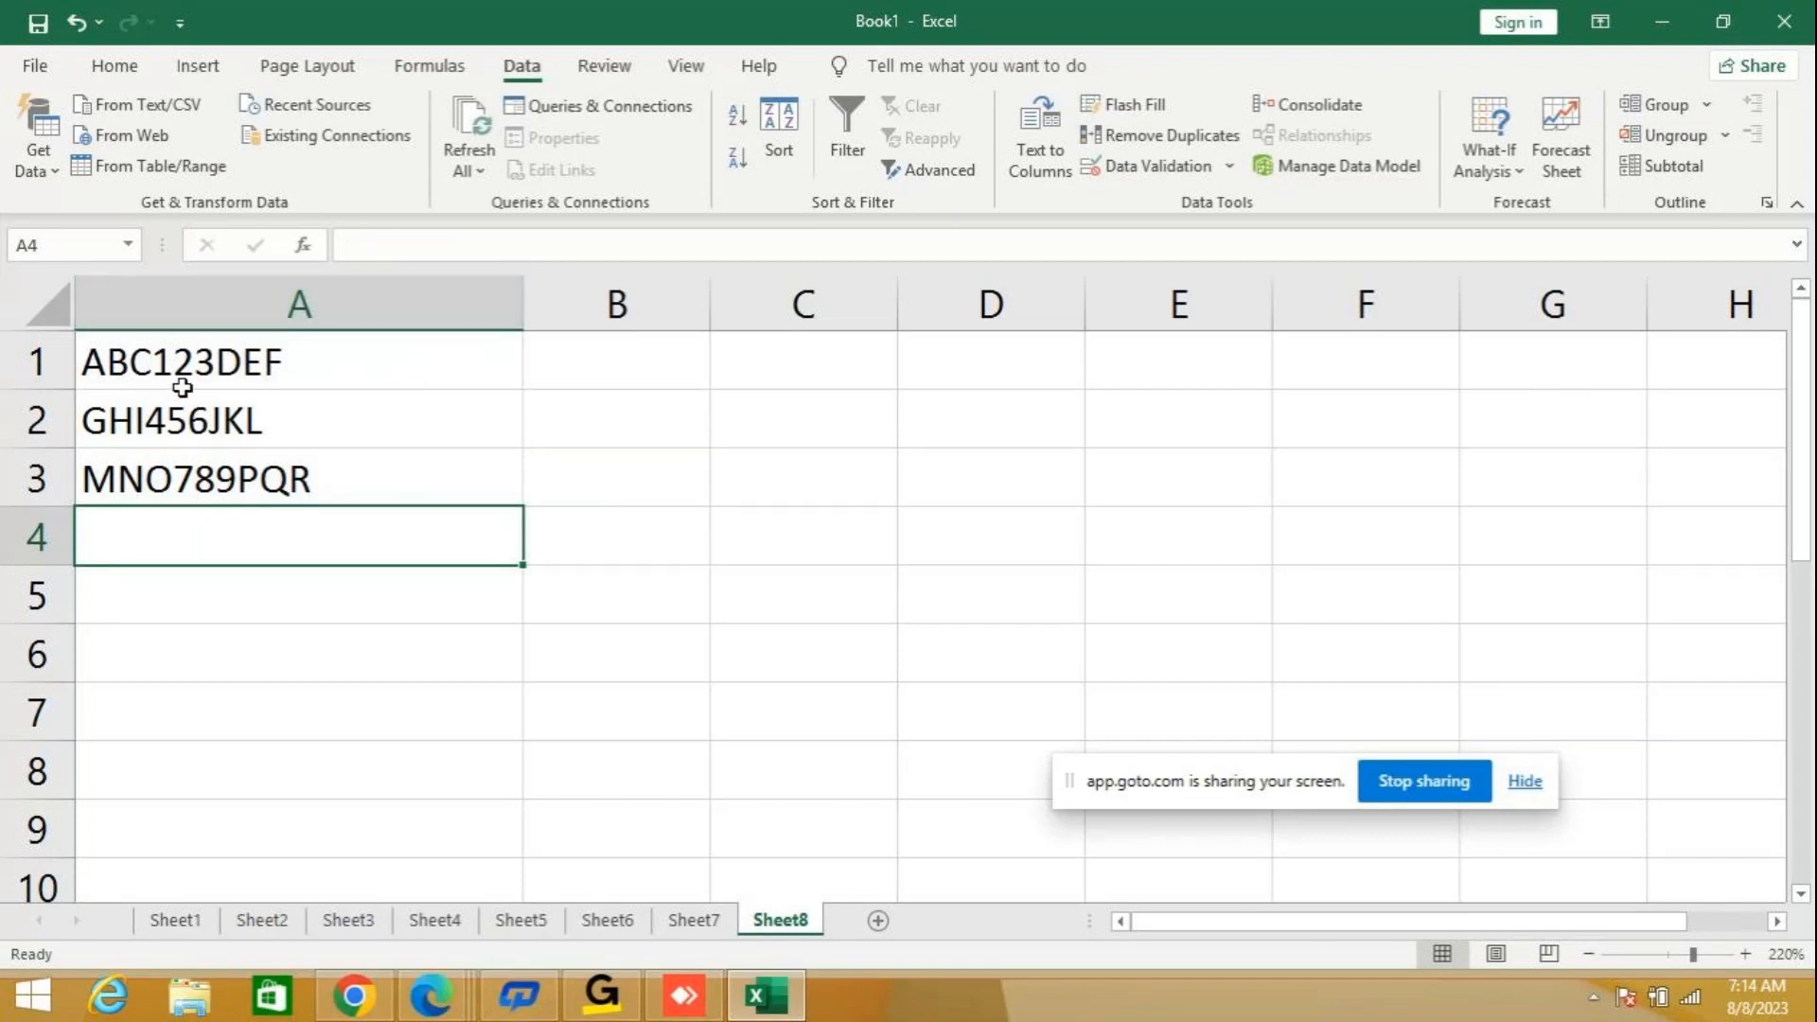
# Enter 123 in cell B1 as the example and use Flash Fill on B1 to B3 to extract the numbers from column A.
pyautogui.click(1767, 921)
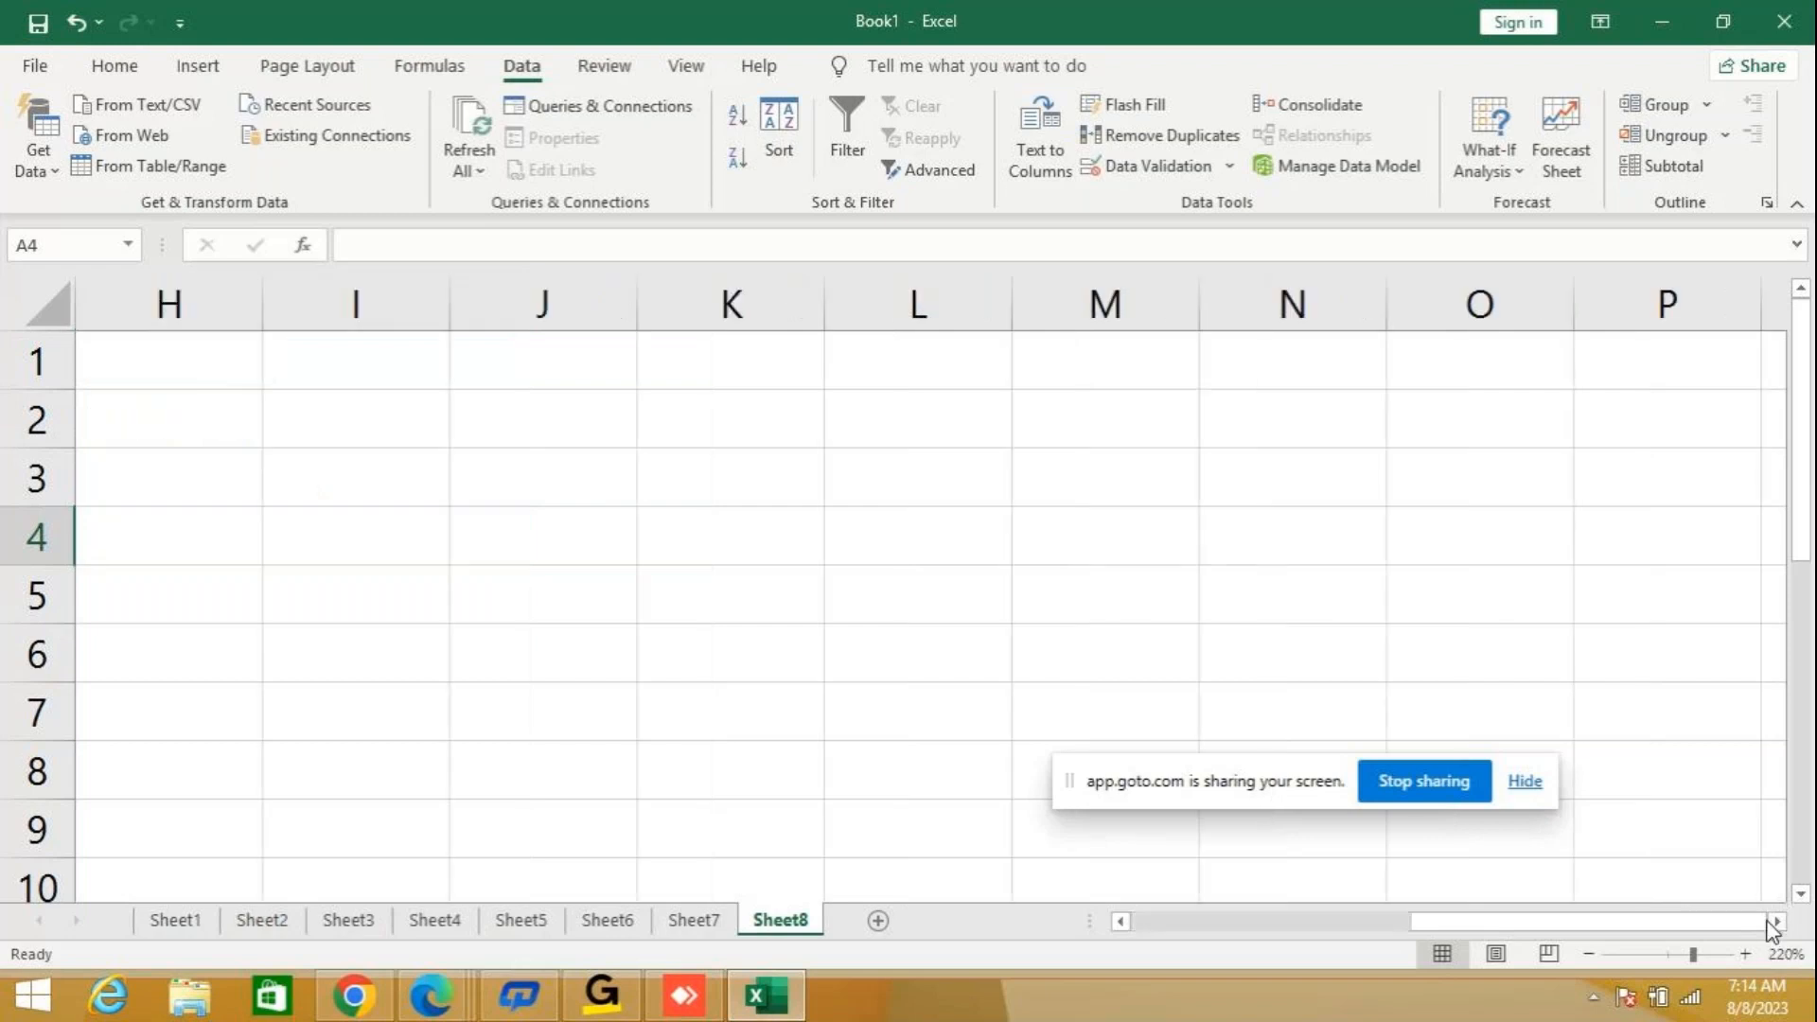
pyautogui.moveTo(1492, 922); pyautogui.dragTo(848, 918)
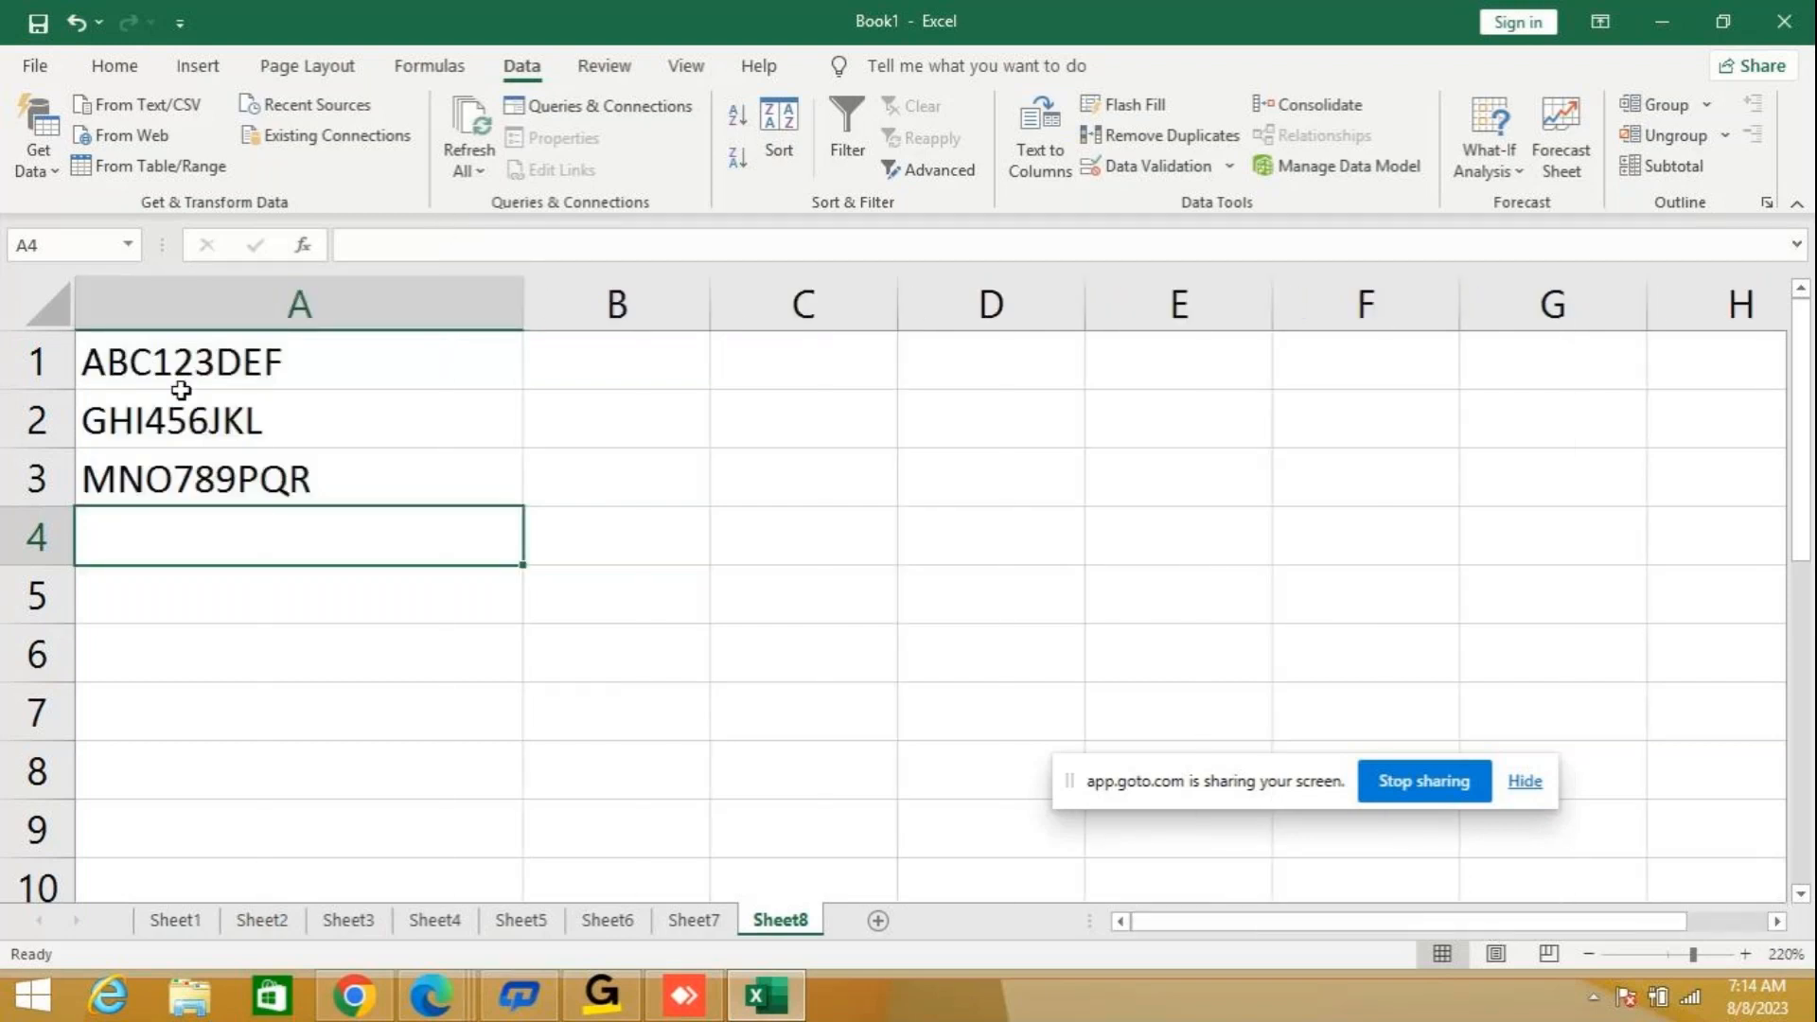
pyautogui.click(614, 367)
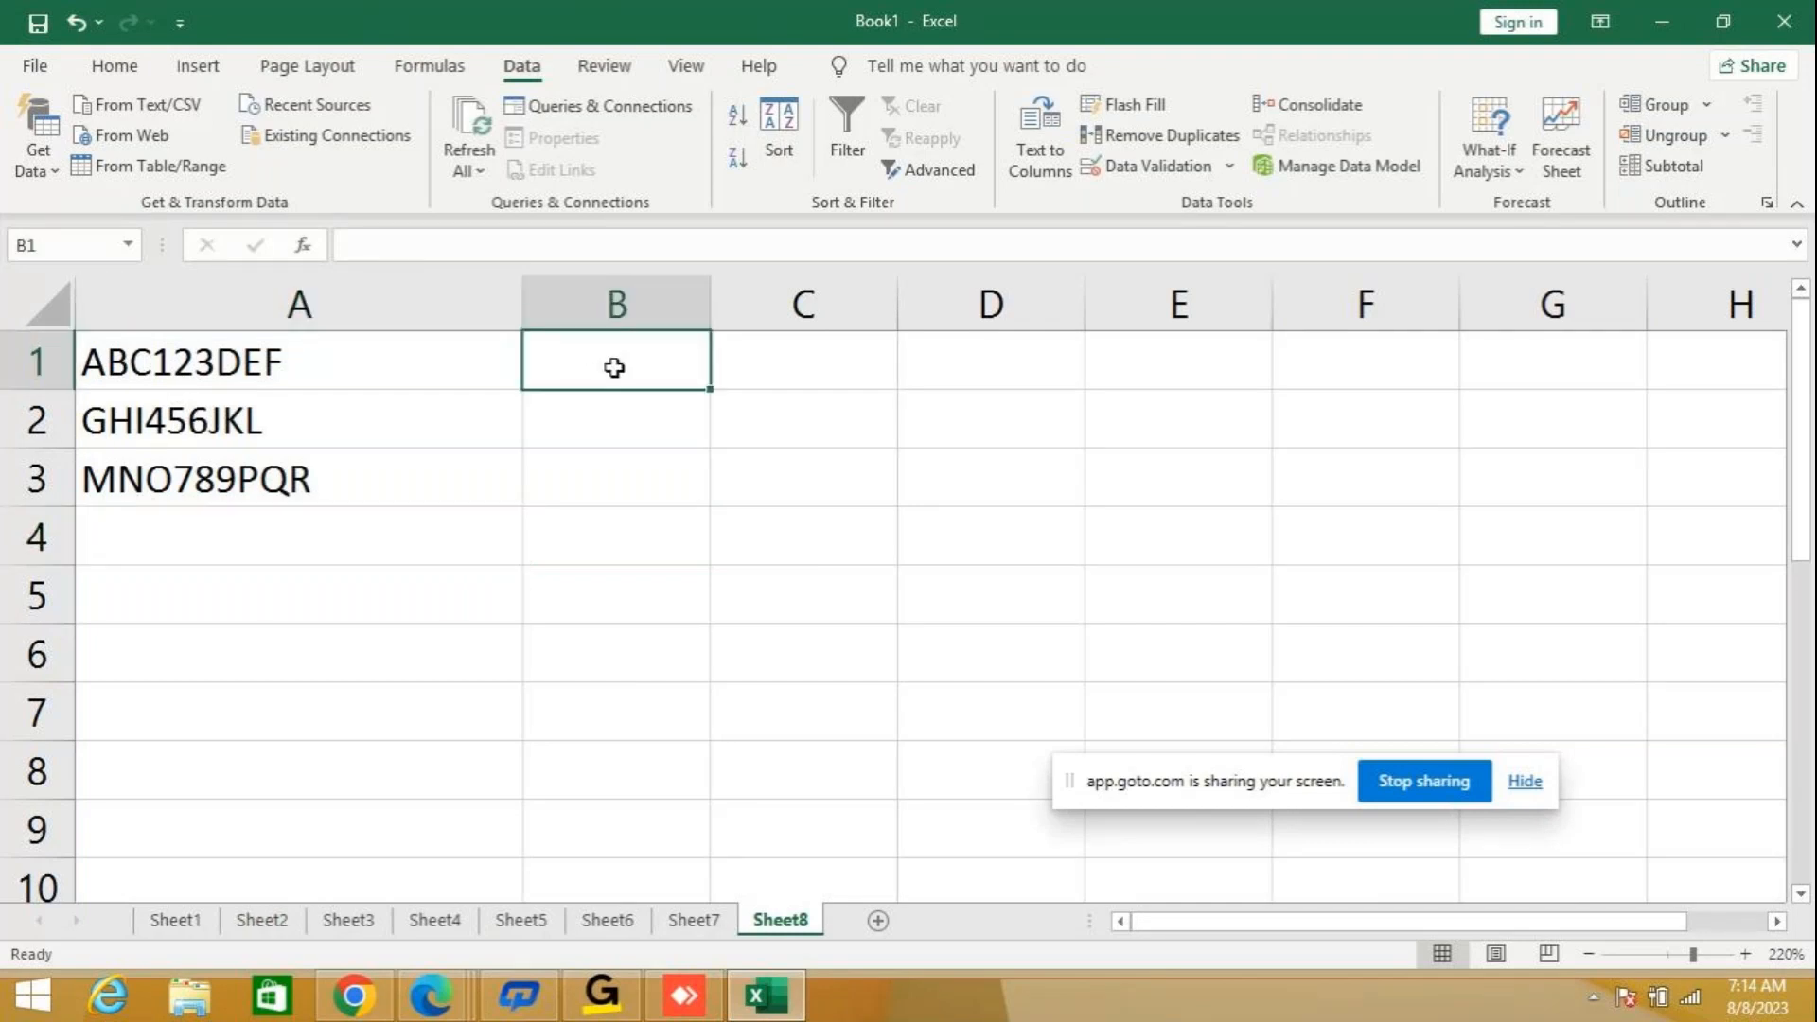
pyautogui.write('1')
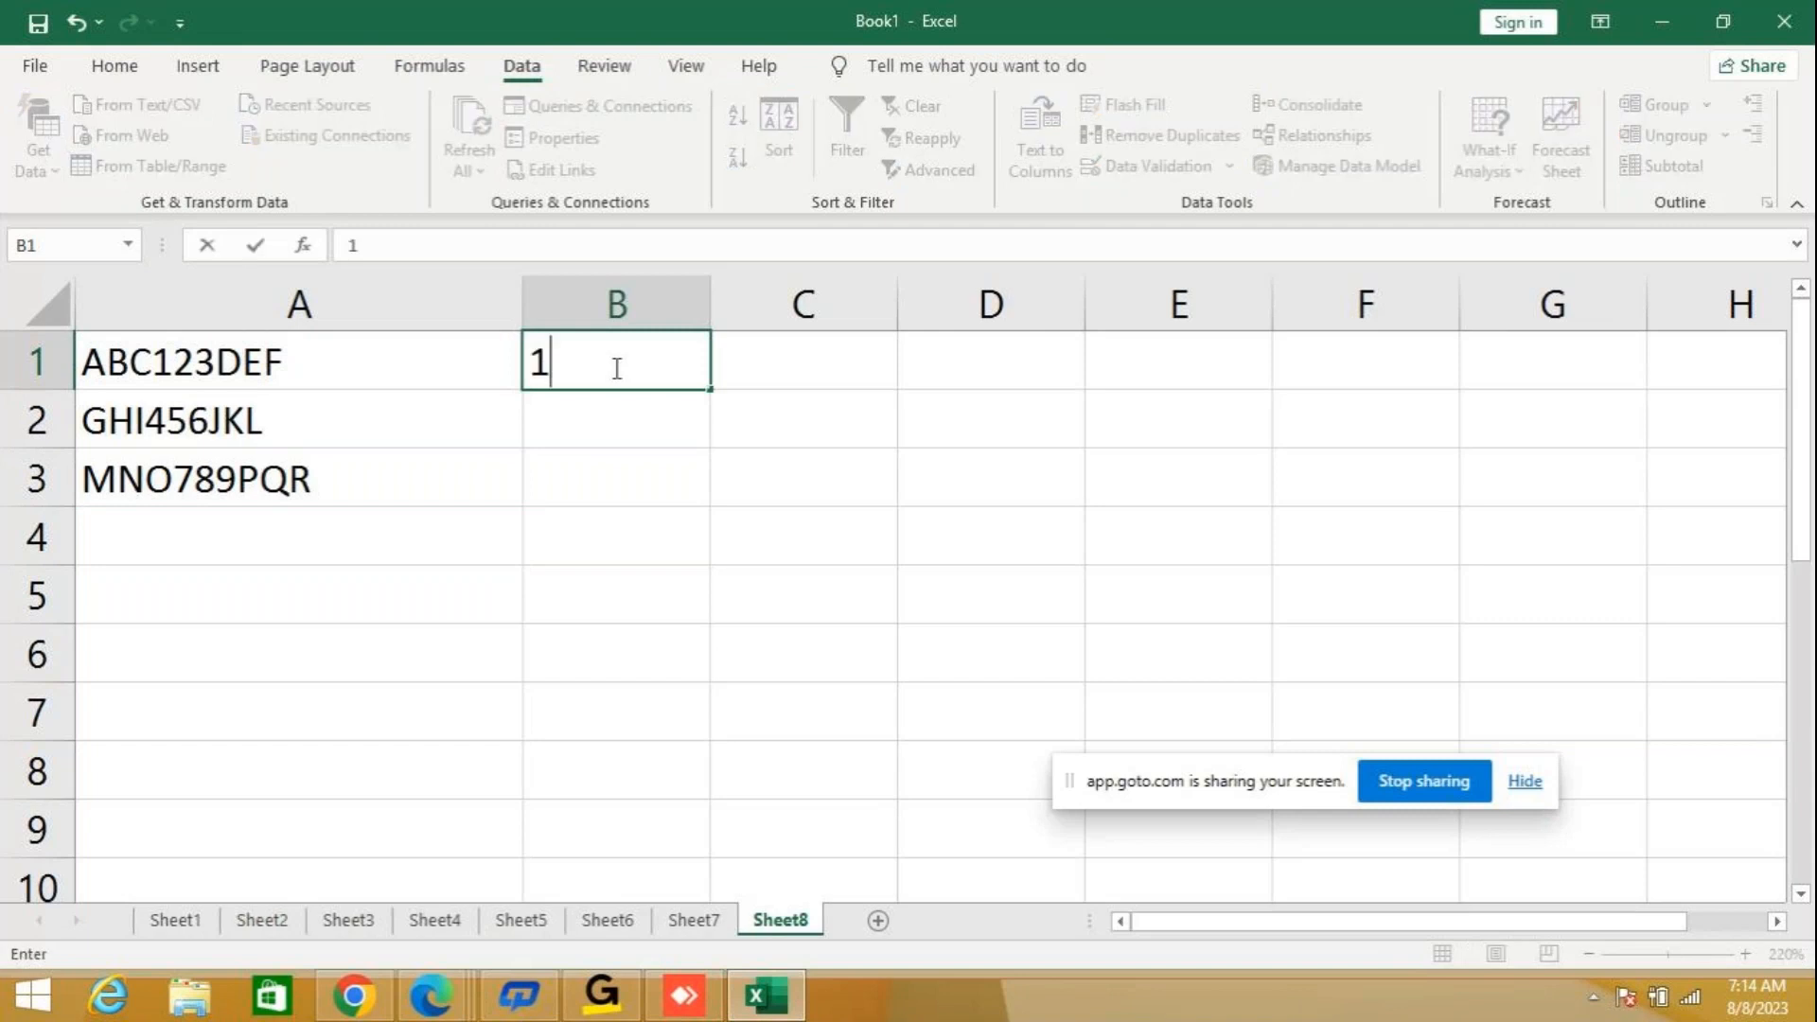
pyautogui.write('23')
pyautogui.click(627, 483)
pyautogui.moveTo(612, 358); pyautogui.dragTo(621, 474)
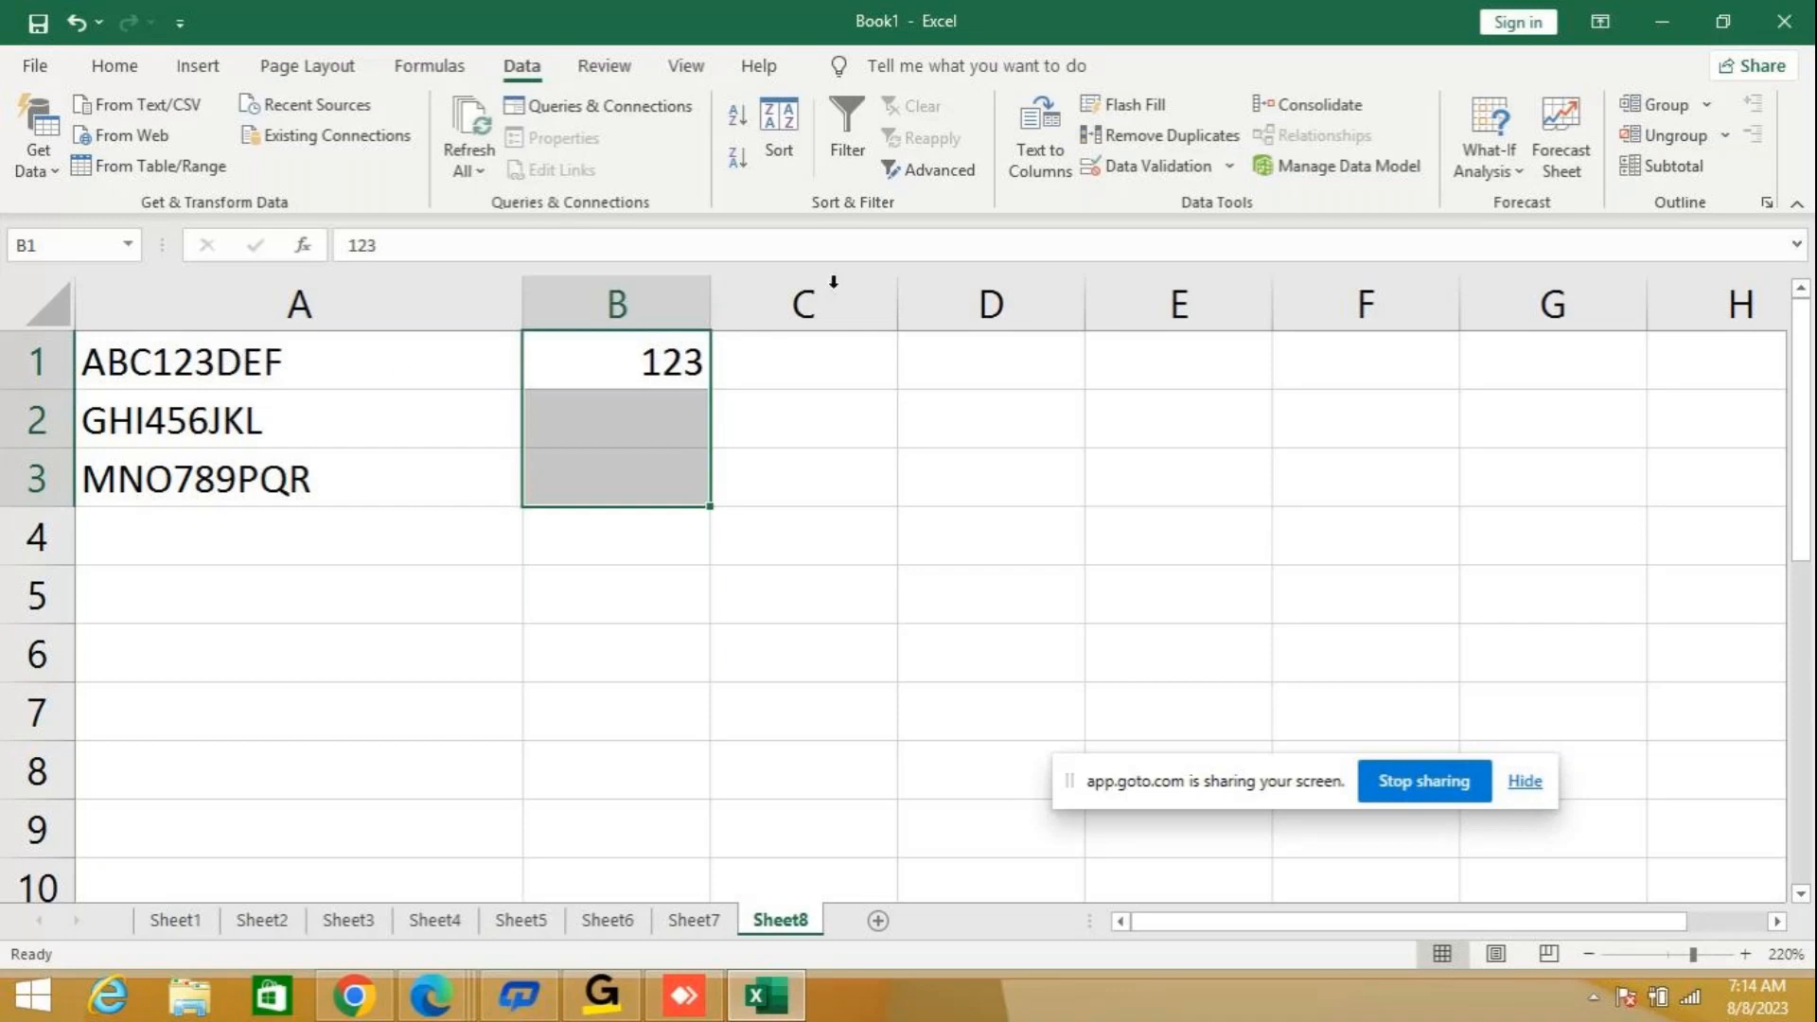
pyautogui.click(1155, 109)
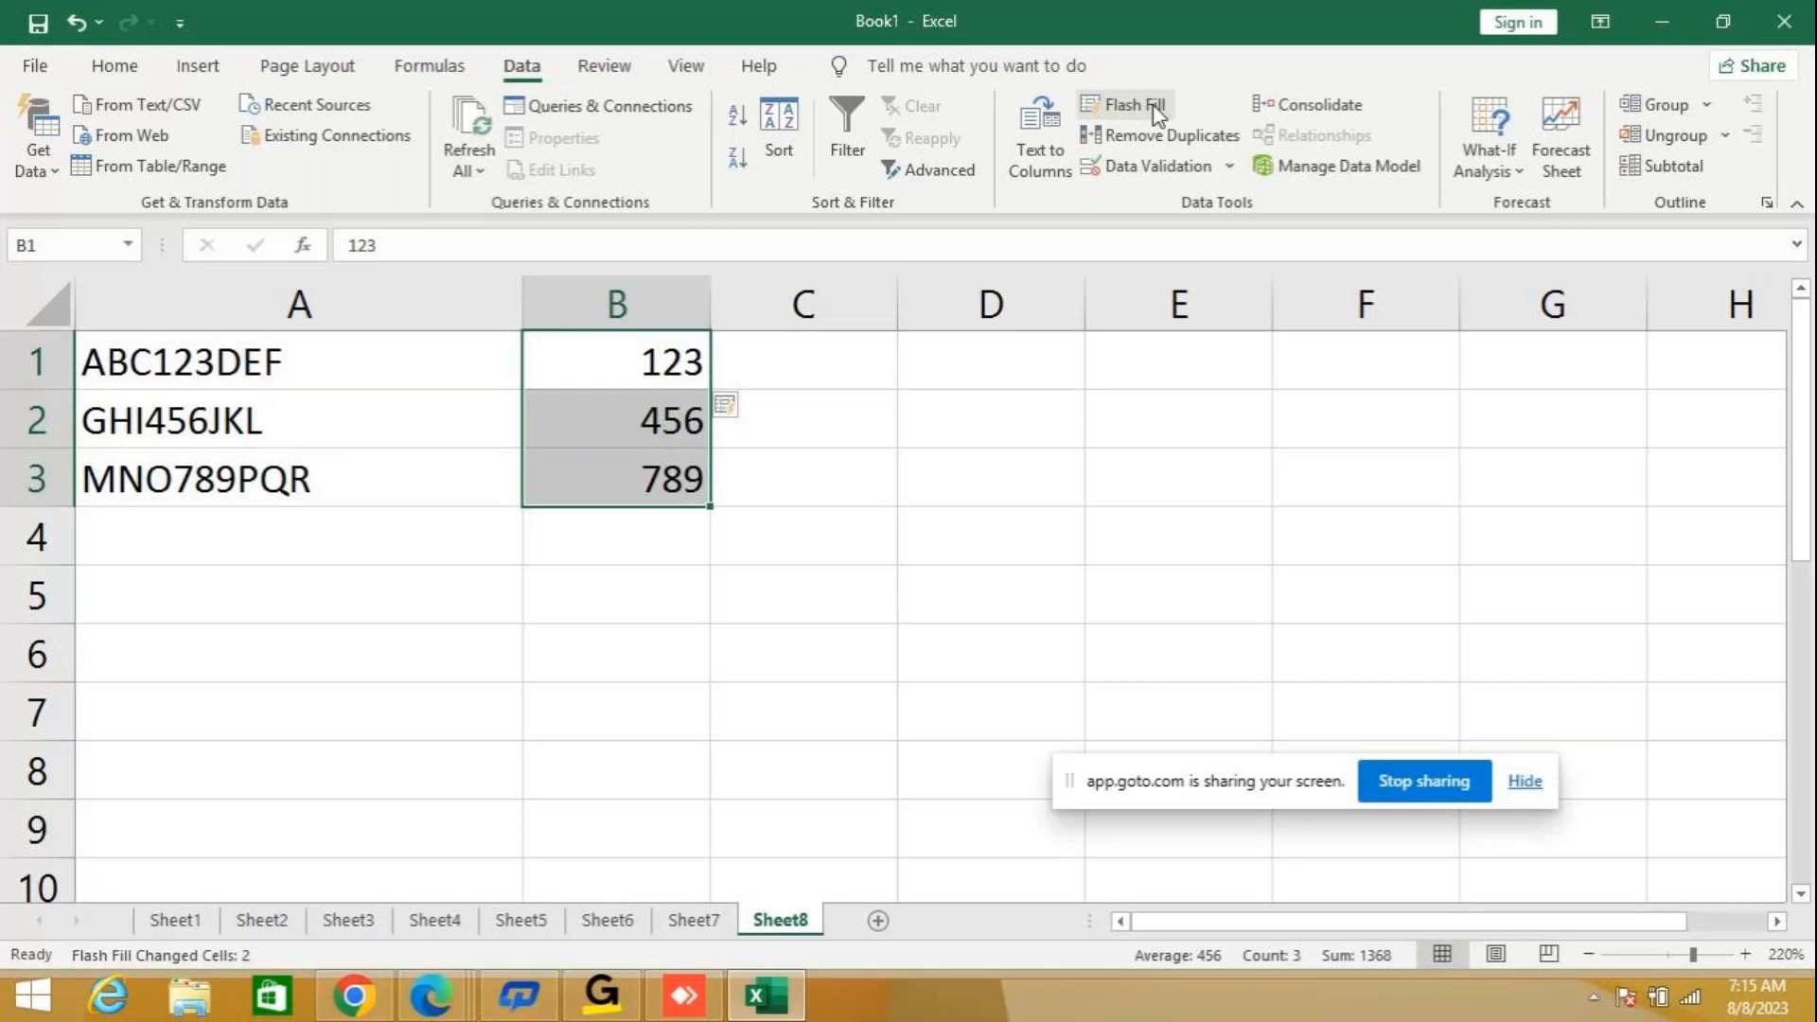
# Select cells B1 to B3 and run Flash Fill on them again.
pyautogui.click(649, 363)
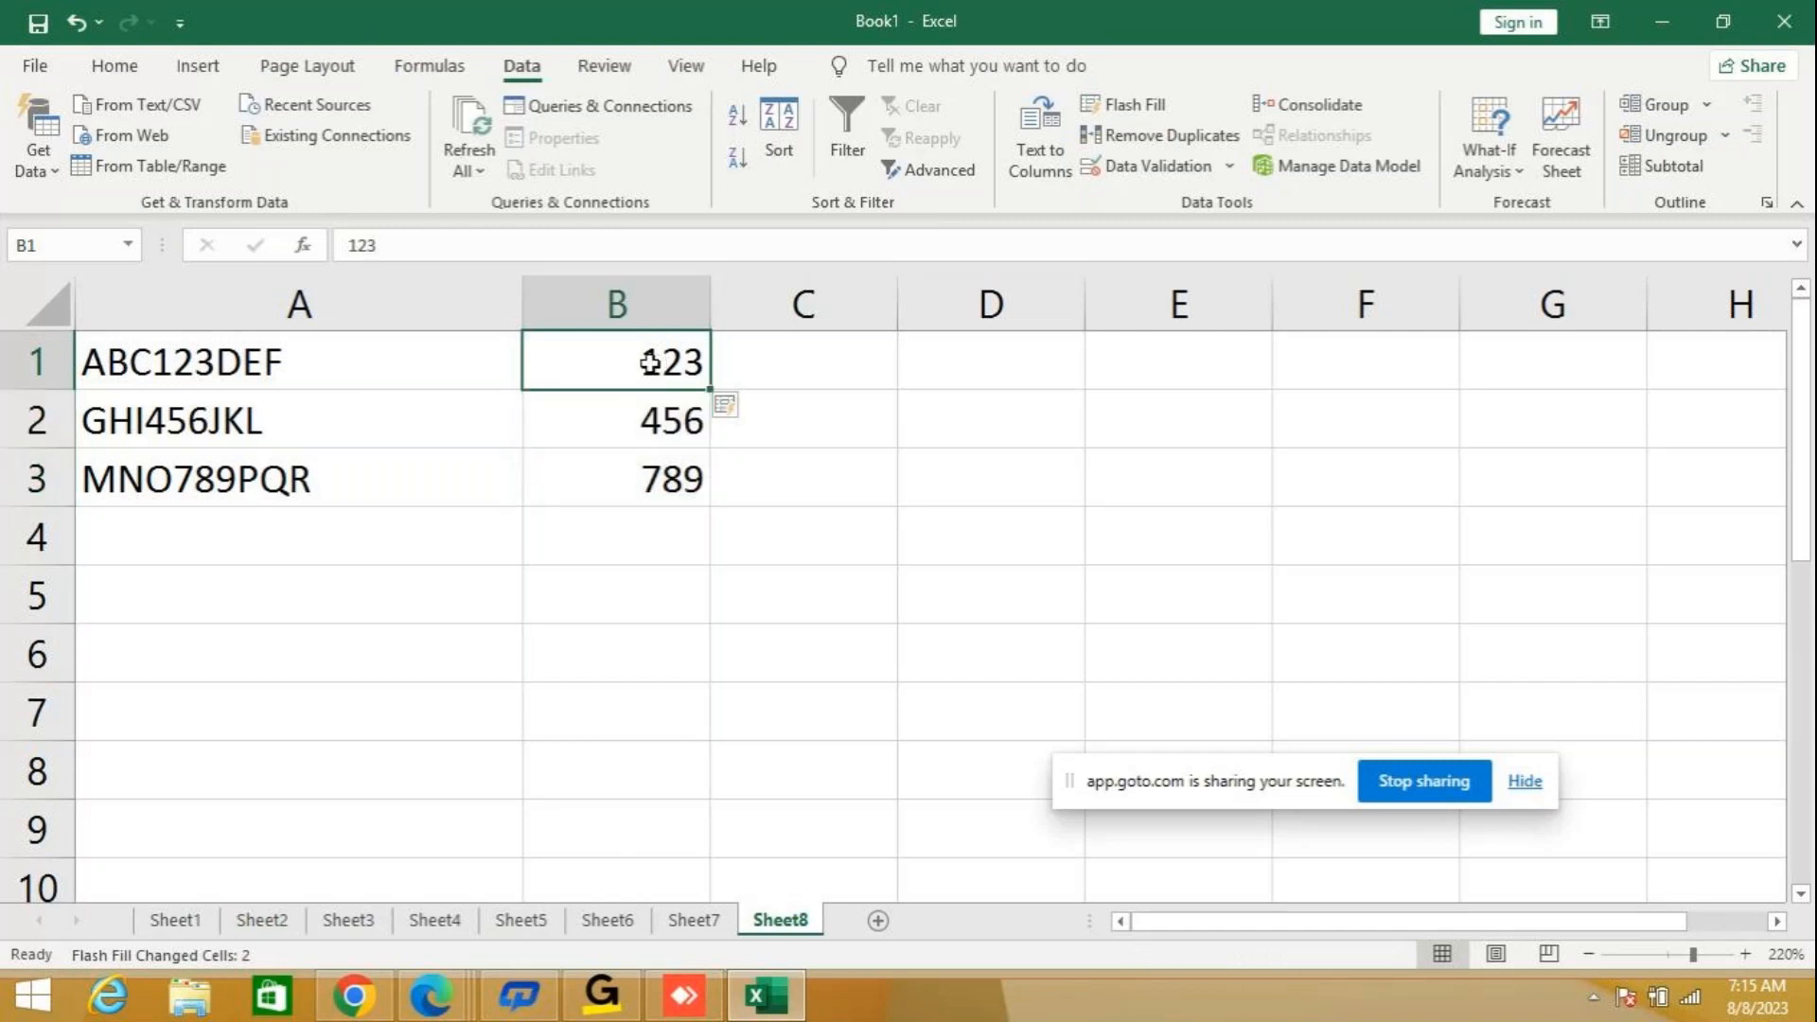
pyautogui.moveTo(649, 362); pyautogui.dragTo(646, 483)
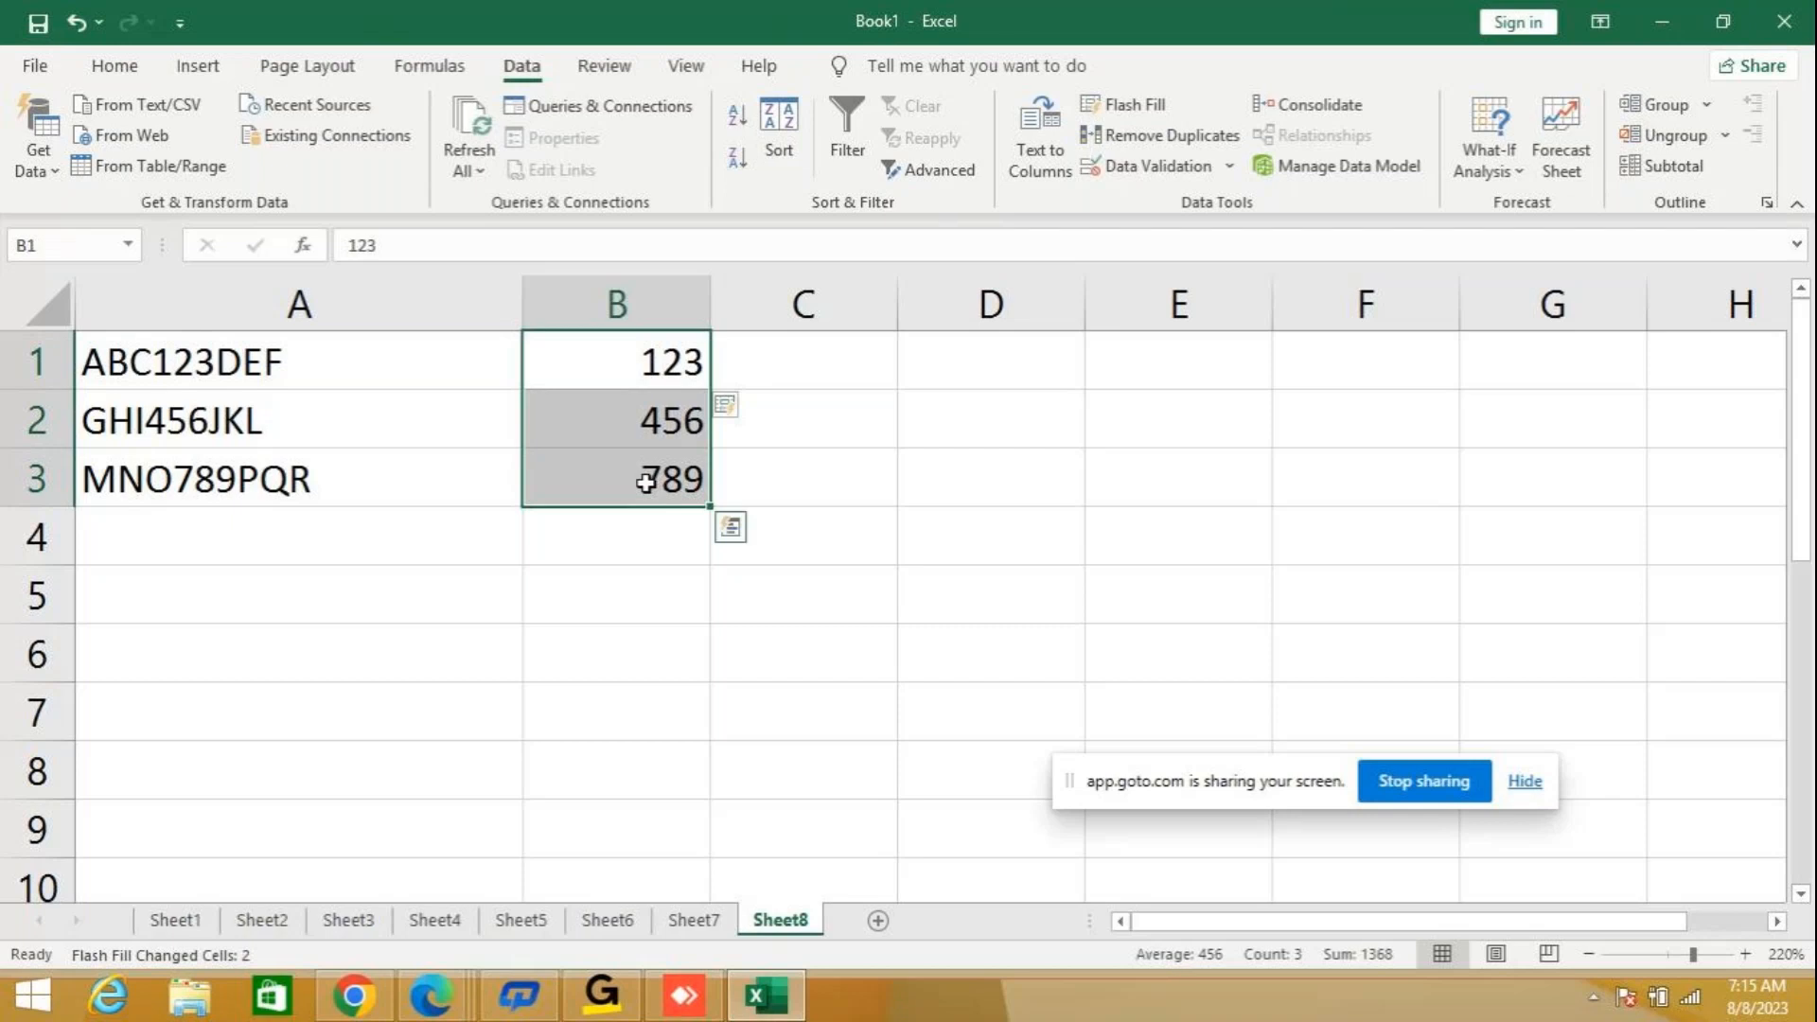
pyautogui.click(1148, 107)
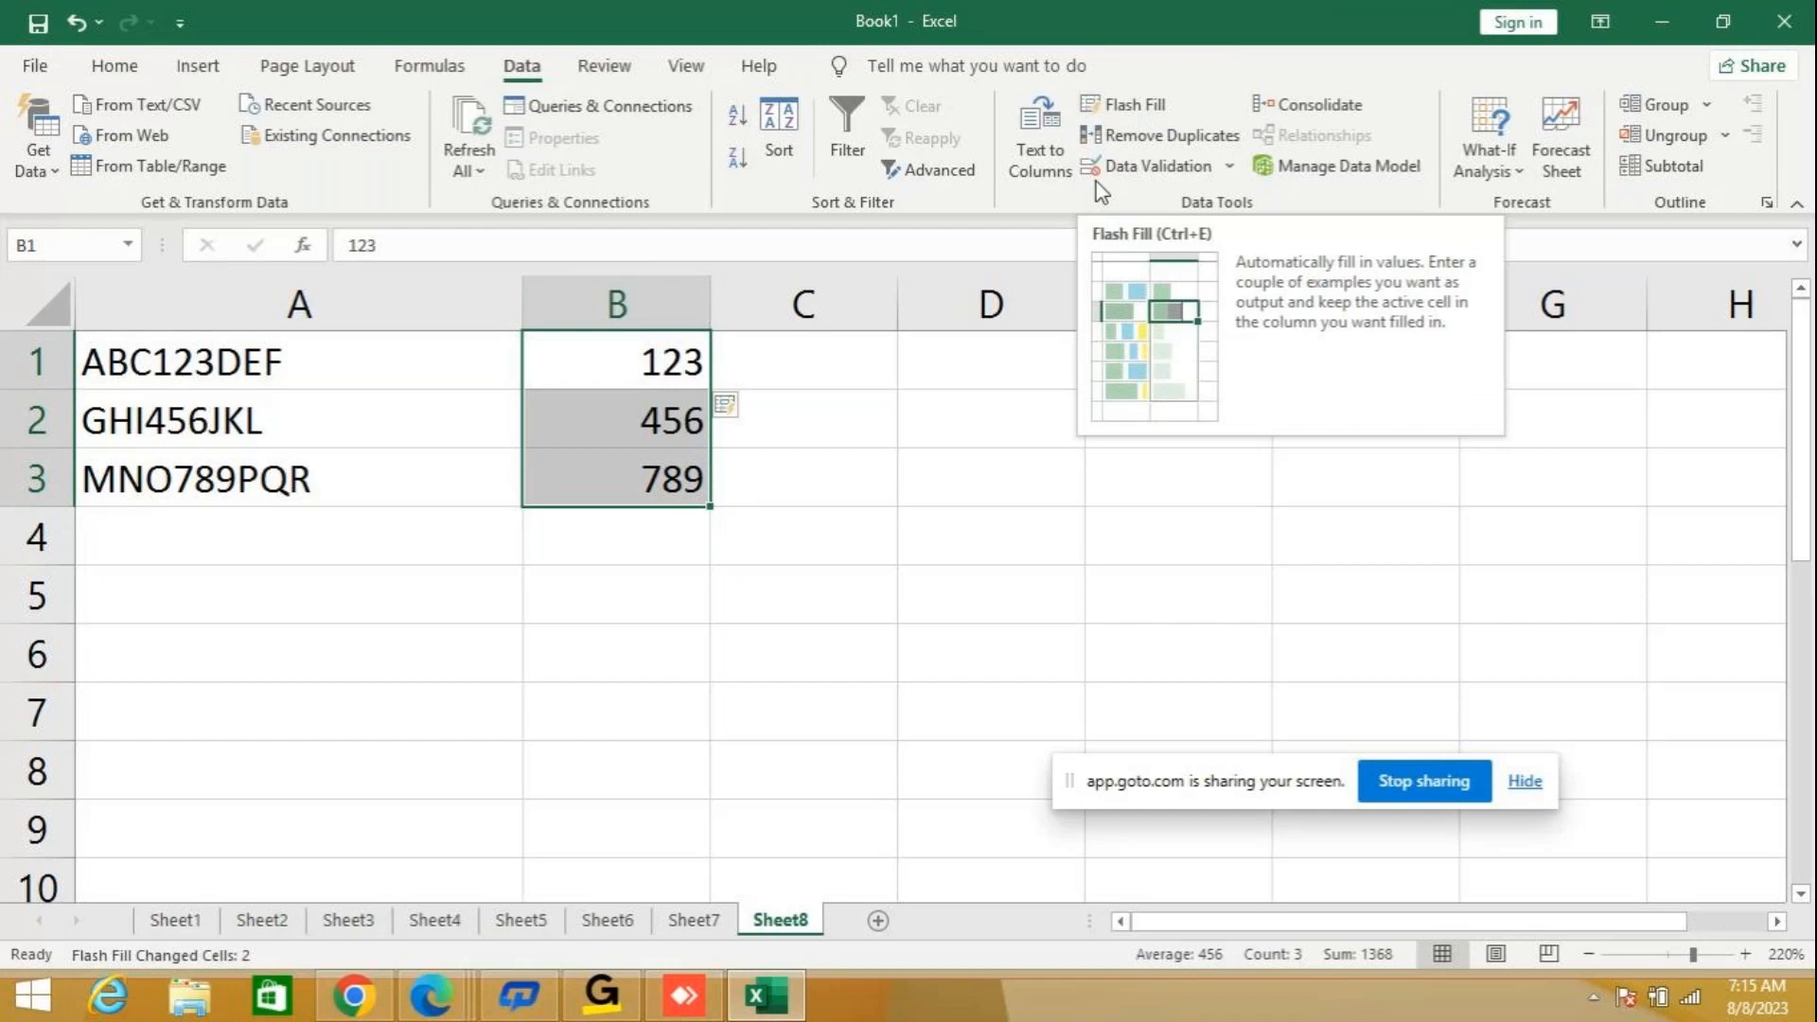
# Clear the extracted numbers from cells B1 to B3.
pyautogui.click(811, 374)
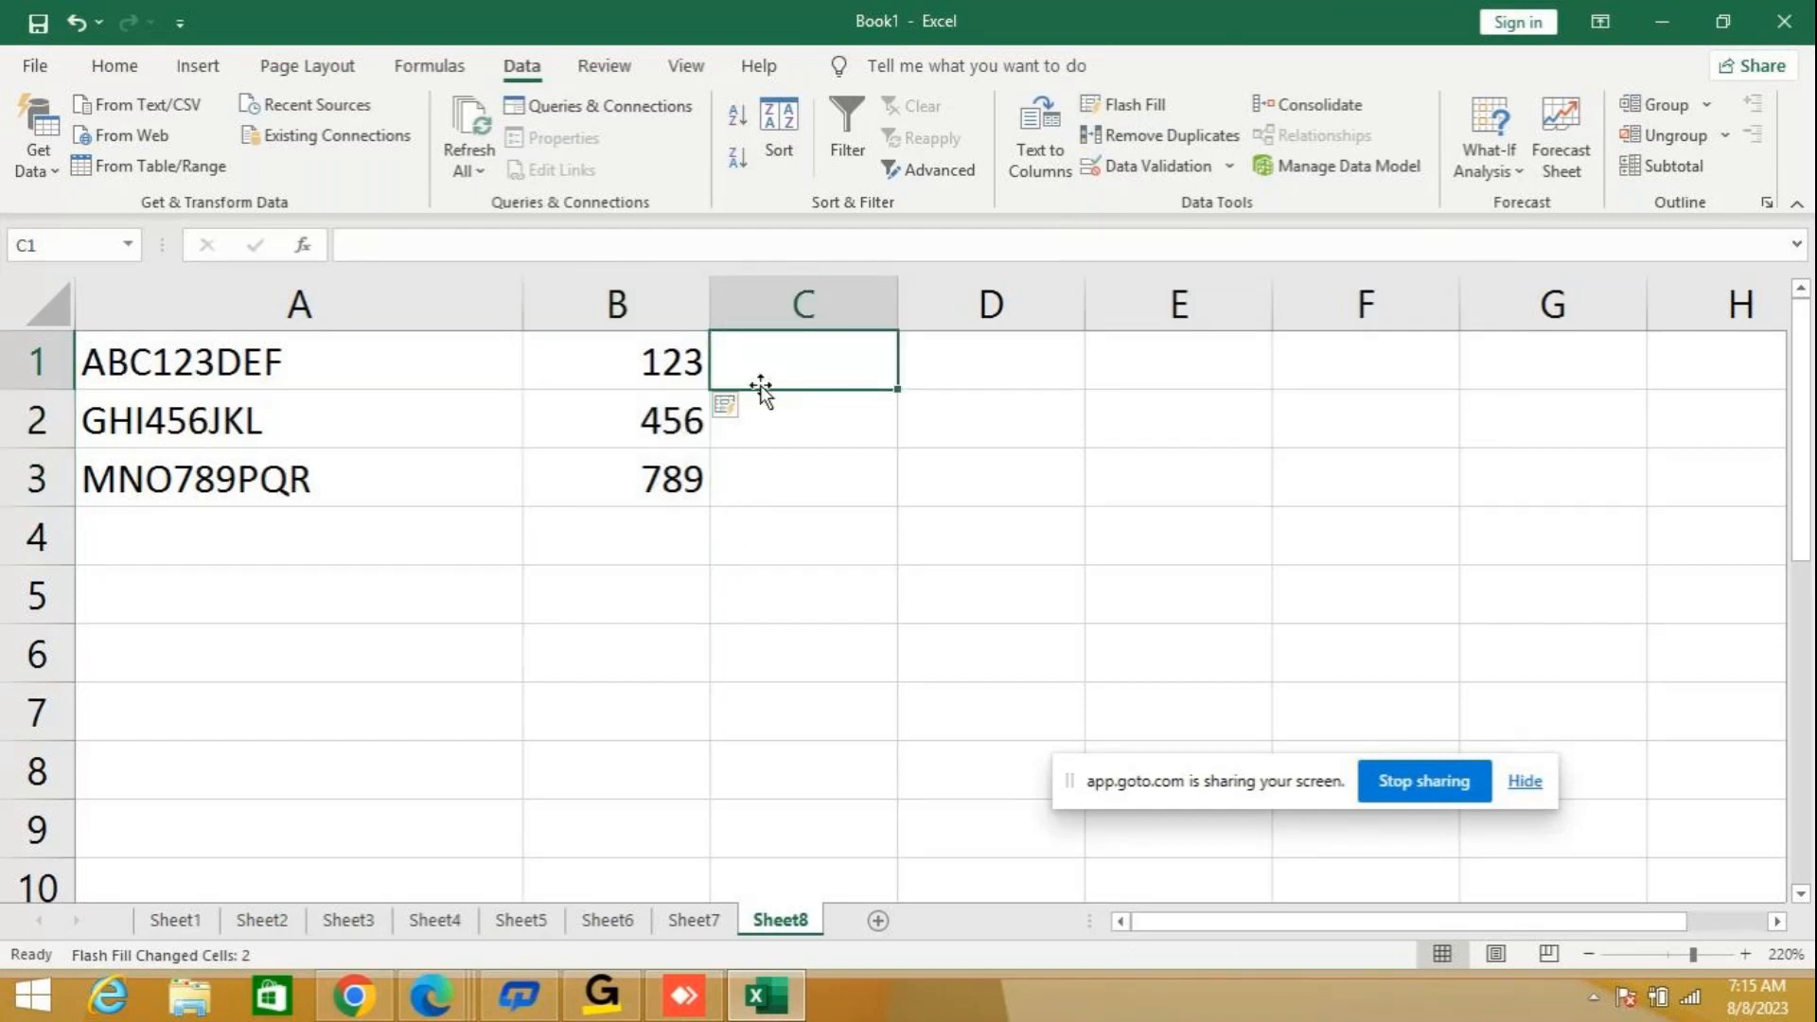
pyautogui.click(666, 372)
pyautogui.moveTo(665, 372); pyautogui.dragTo(677, 479)
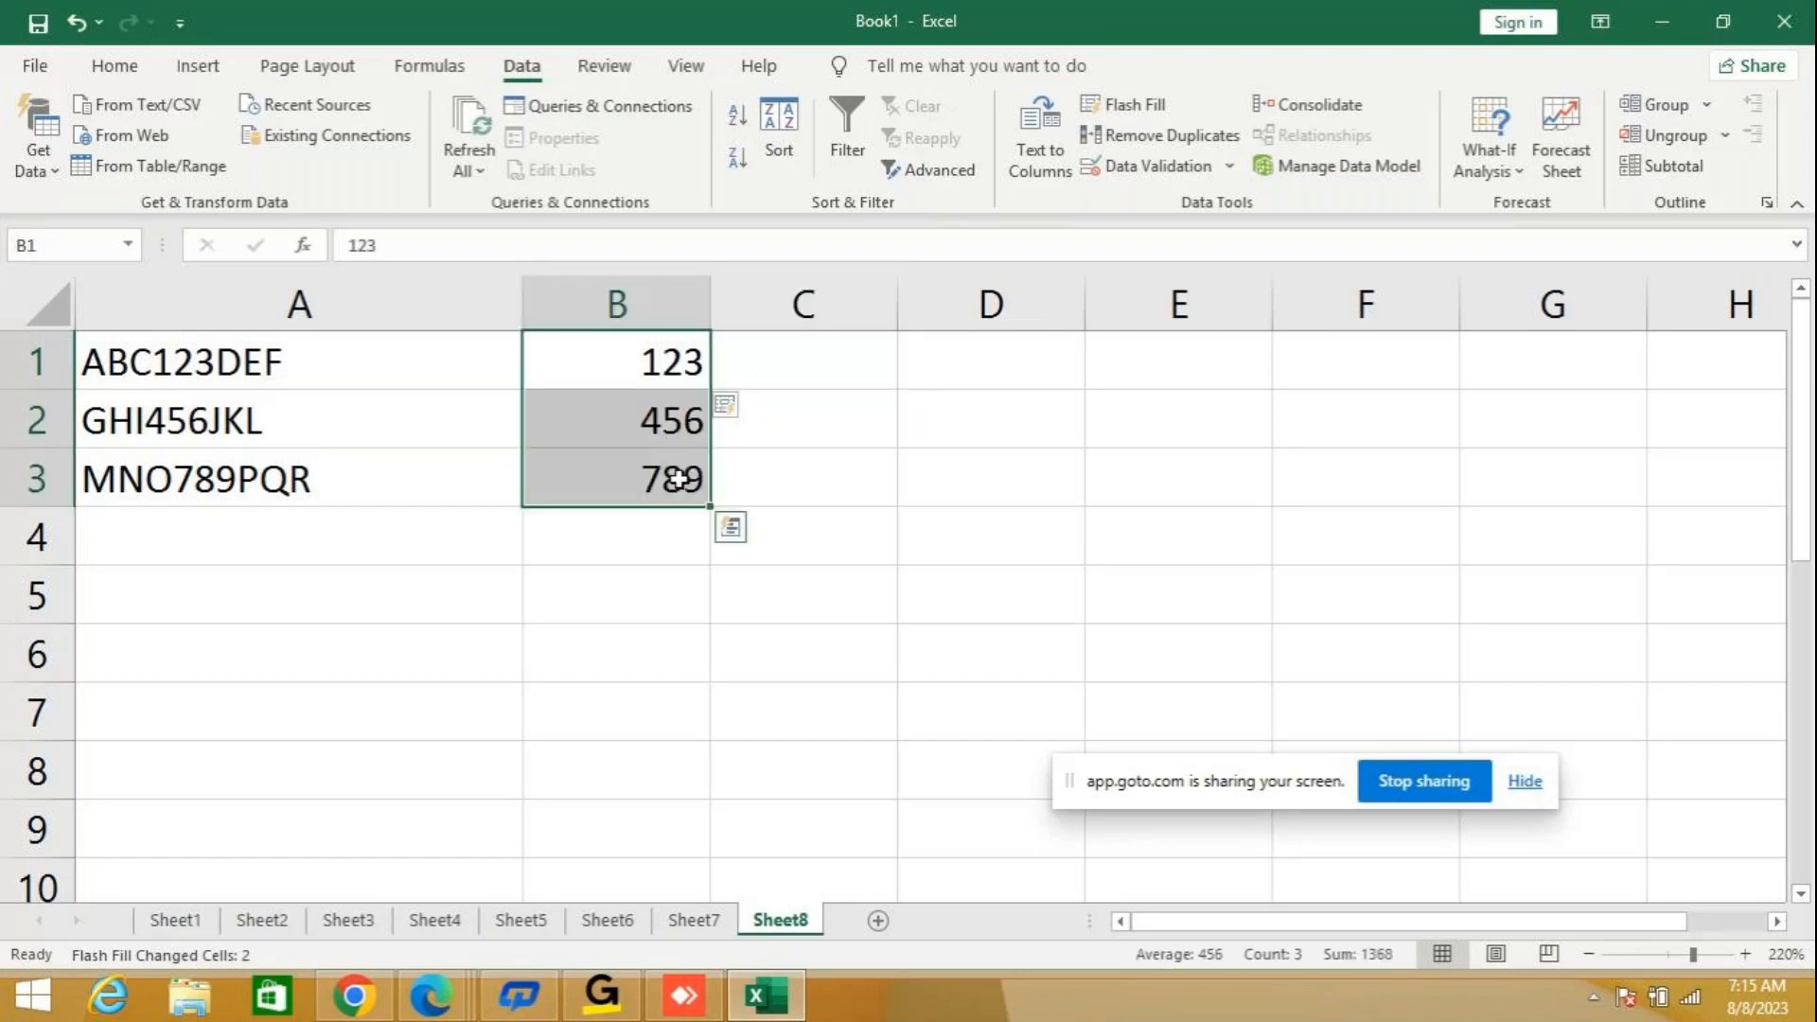
pyautogui.press('Delete')
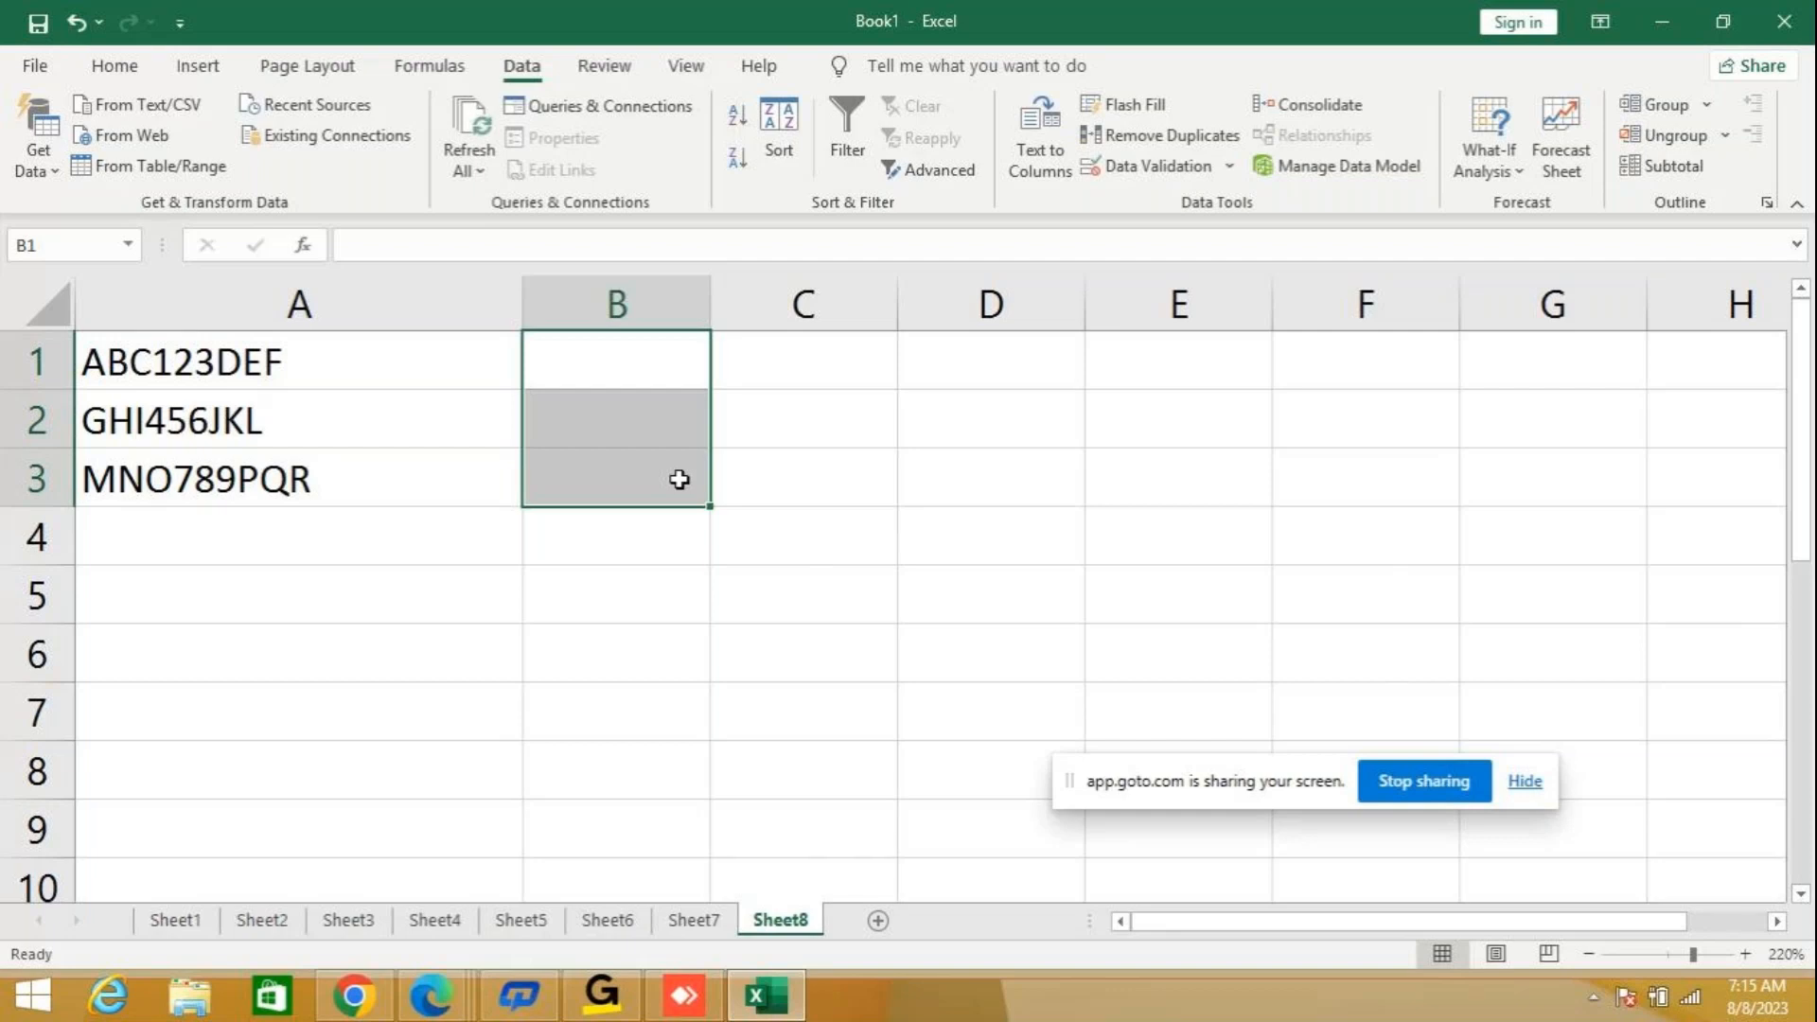
# Enter ABC in cell B1 as the example and use Flash Fill on B1 to B3 to extract the leading letters from column A.
pyautogui.click(608, 364)
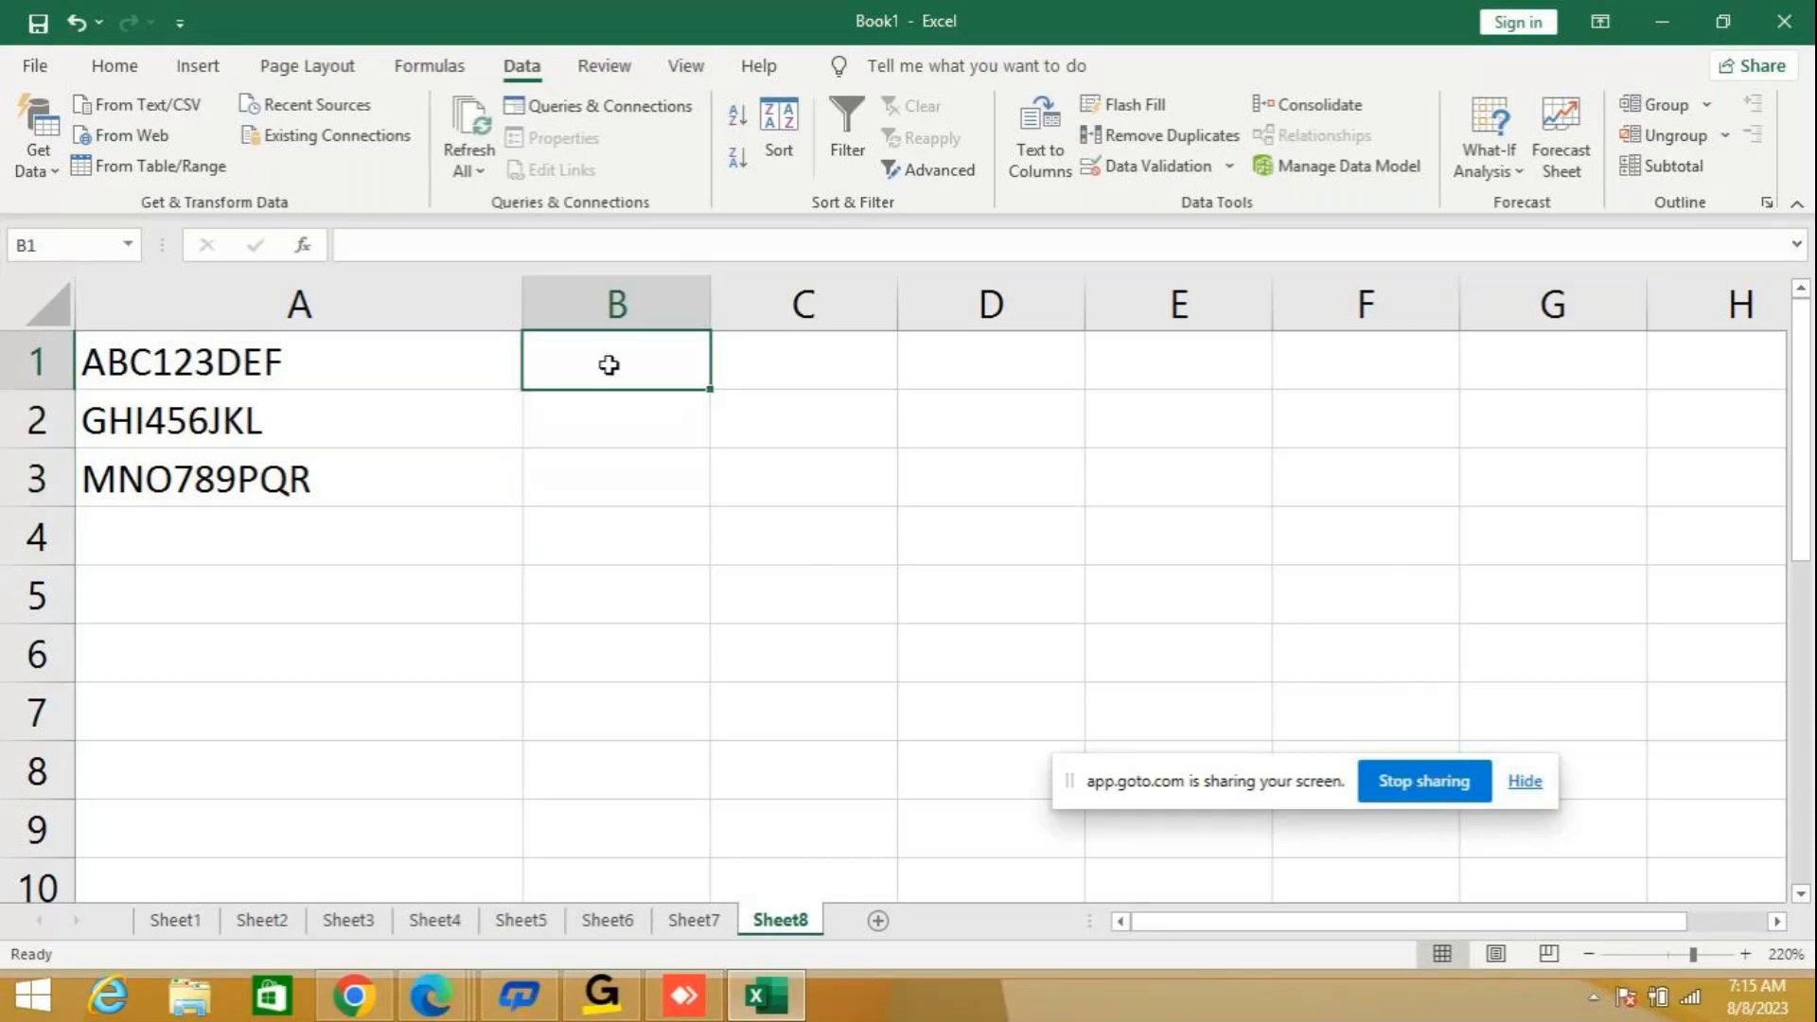
pyautogui.write('AB')
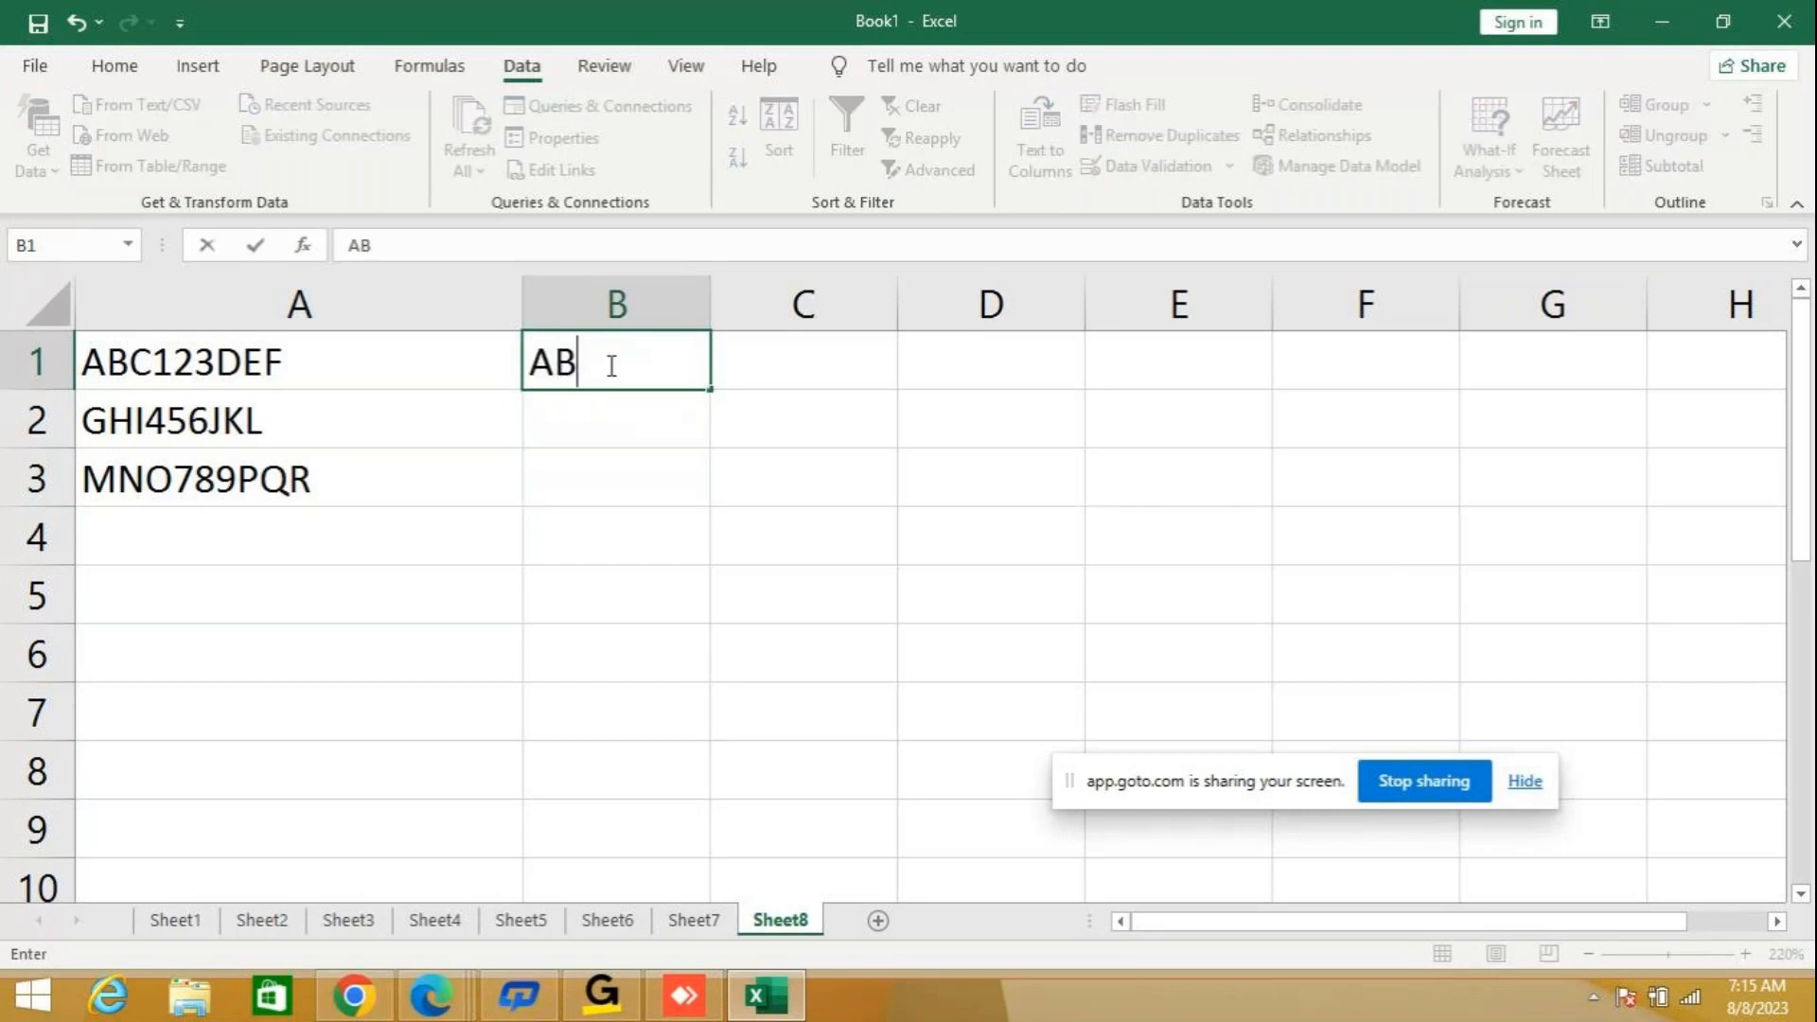
pyautogui.write('C')
pyautogui.click(609, 458)
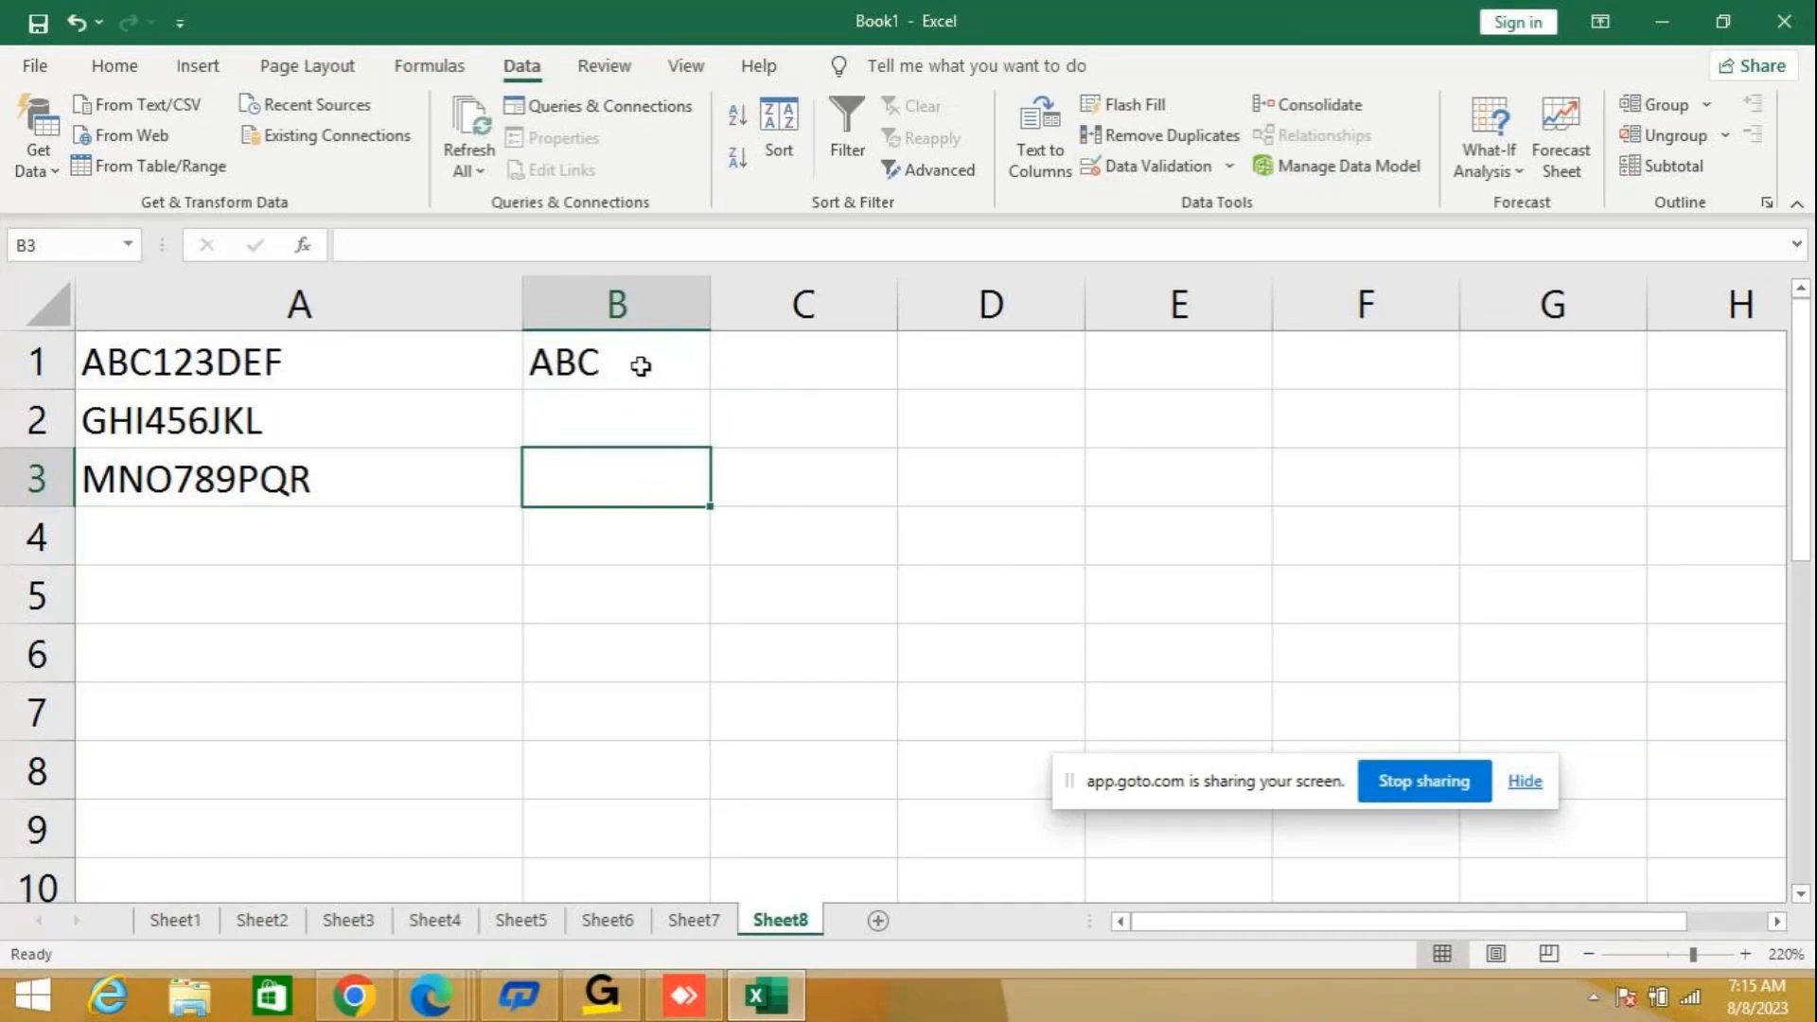
pyautogui.moveTo(641, 366); pyautogui.dragTo(661, 465)
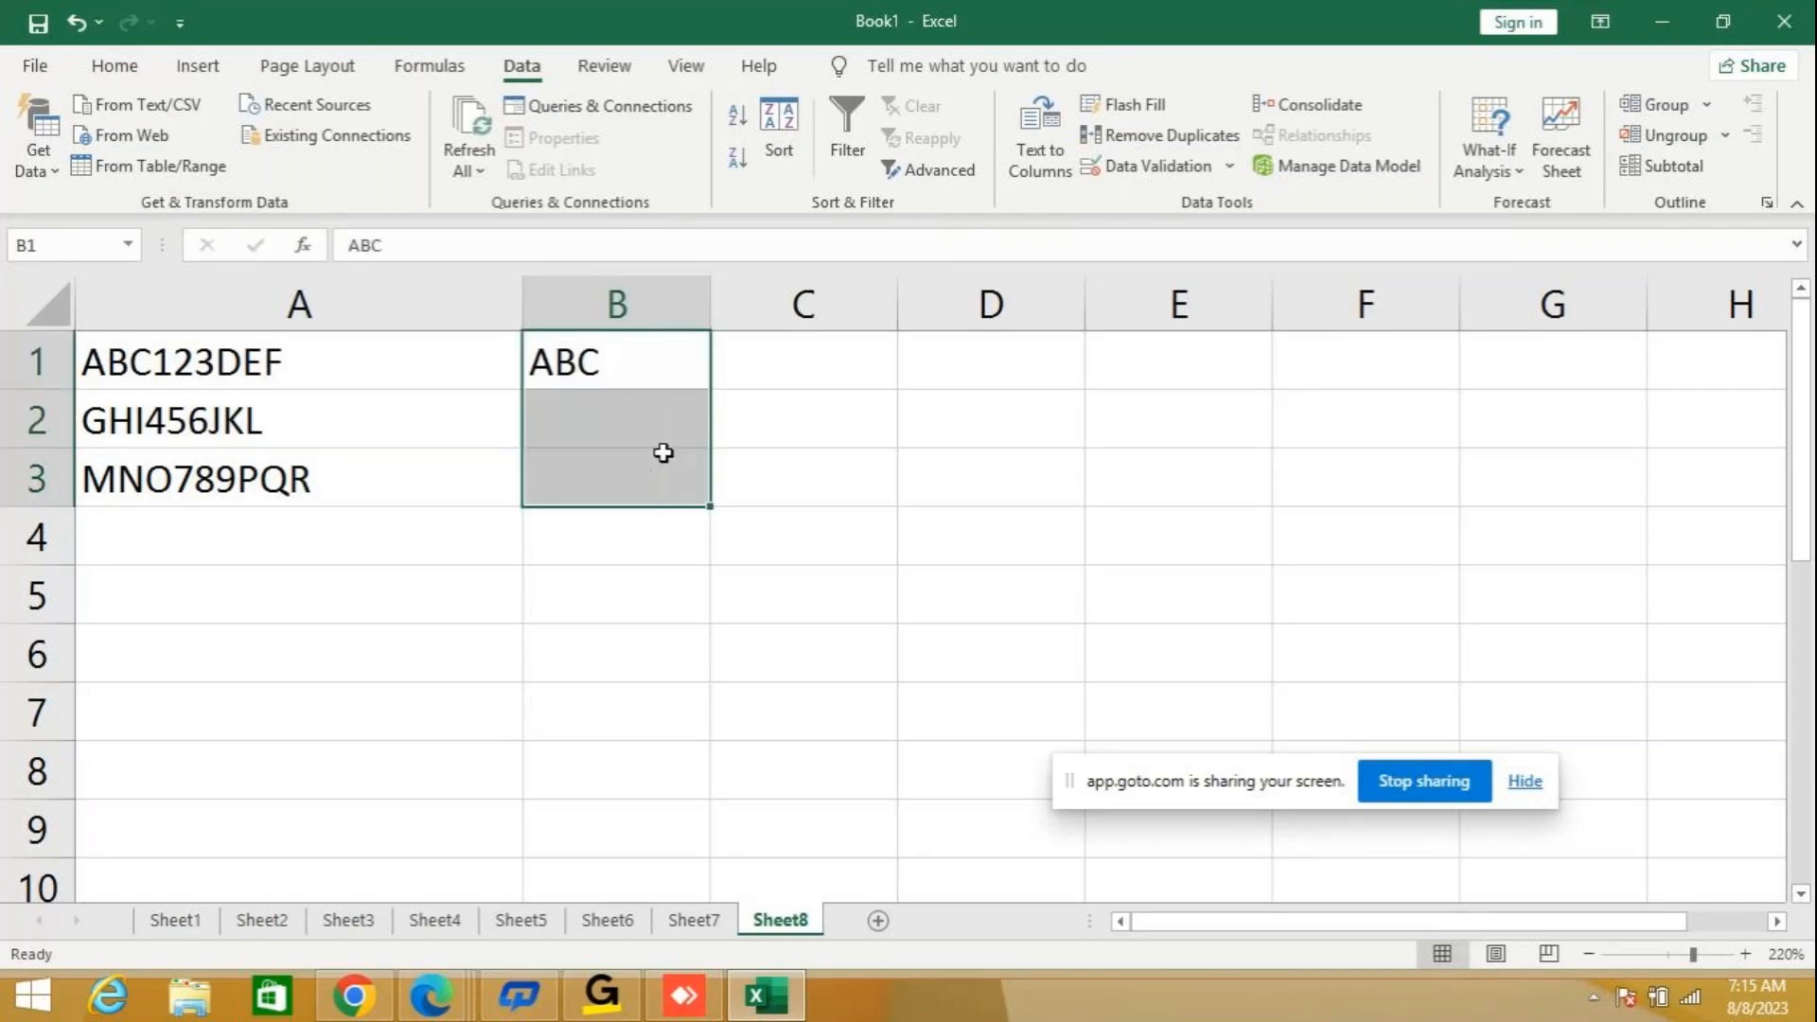
pyautogui.click(1156, 107)
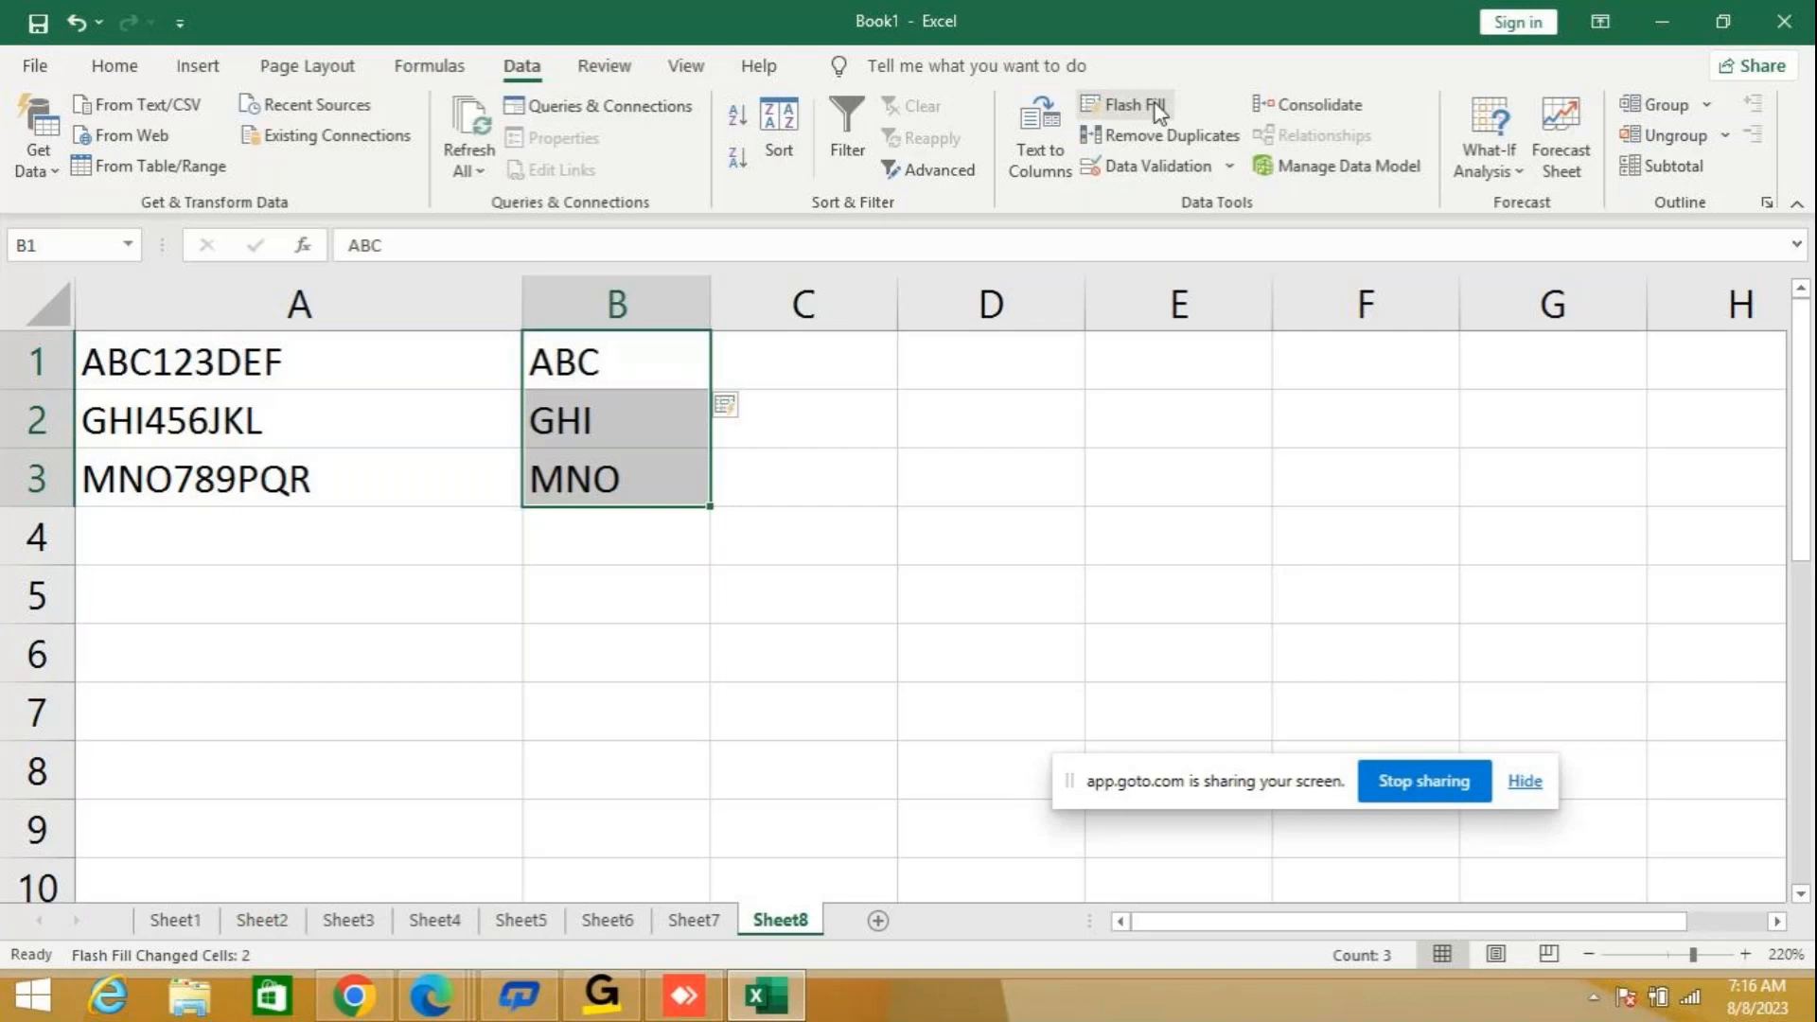
# Enter a sample first name in cell A5 and a second name in cell B5, both in capitals.
pyautogui.click(298, 603)
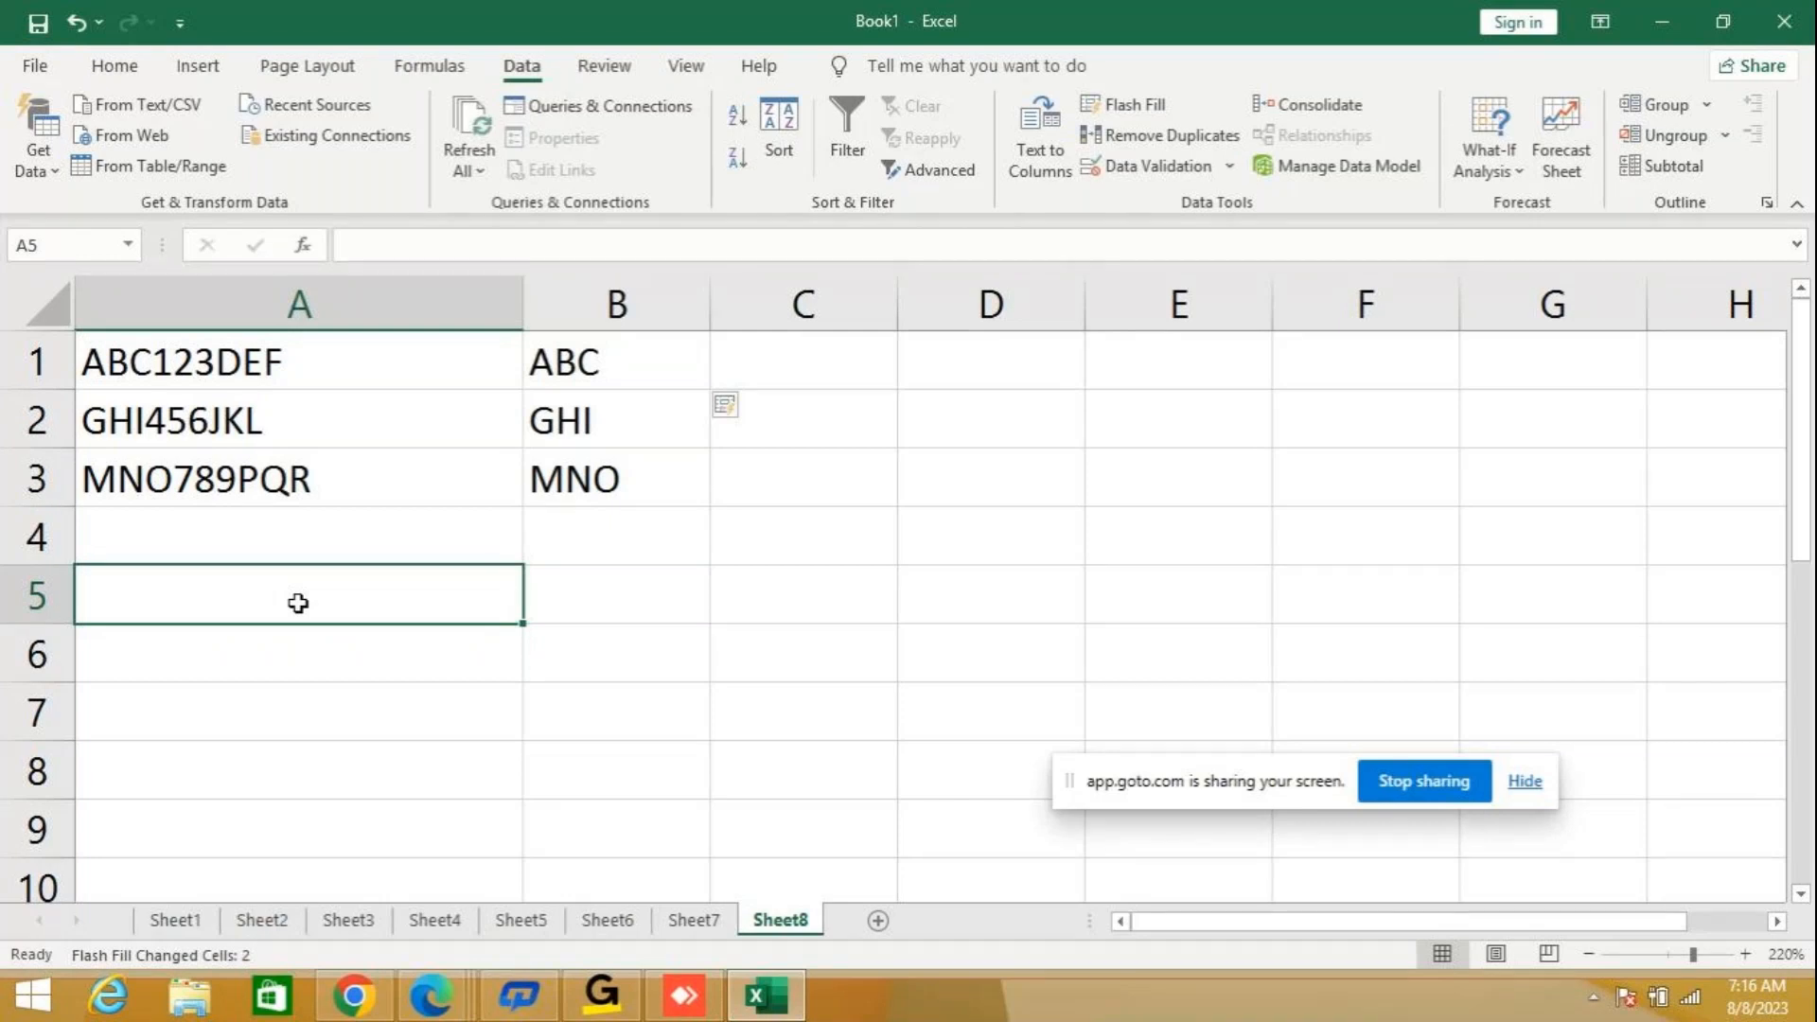
pyautogui.click(298, 602)
pyautogui.write('J')
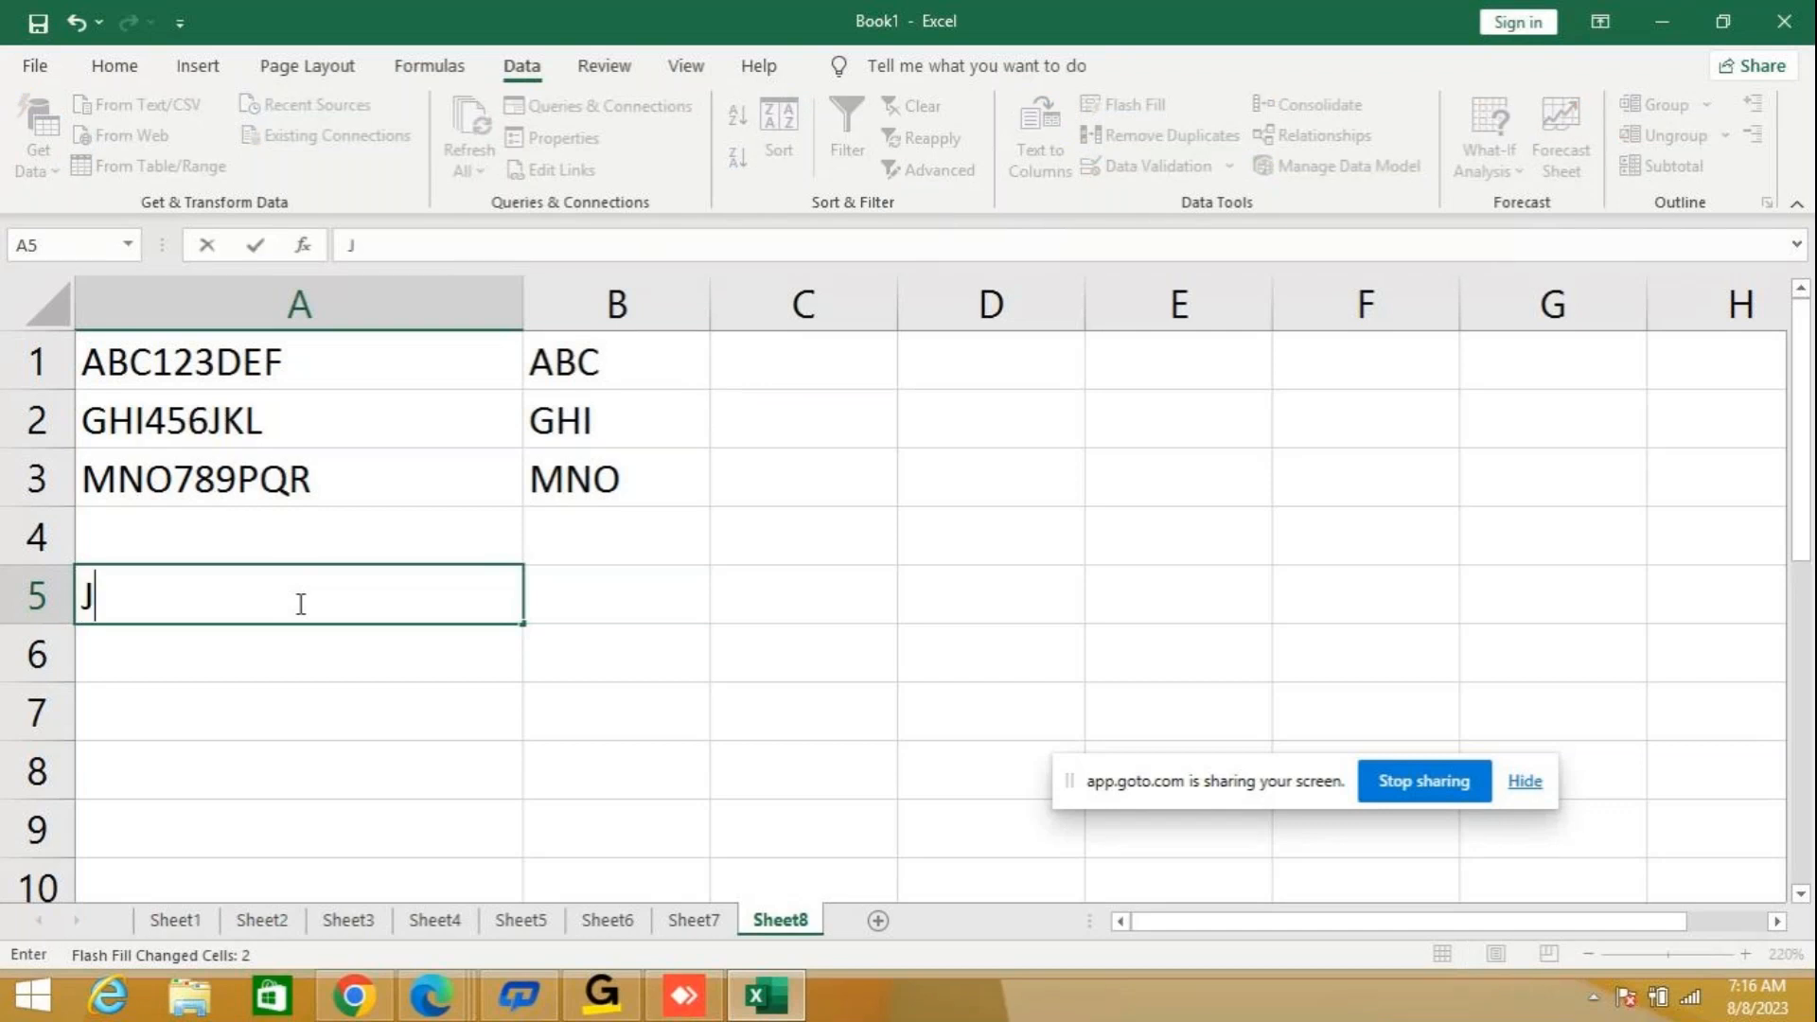
pyautogui.write('MA')
pyautogui.press('BackSpace')
pyautogui.press('BackSpace')
pyautogui.press('BackSpace')
pyautogui.write('SU')
pyautogui.press('BackSpace')
pyautogui.press('BackSpace')
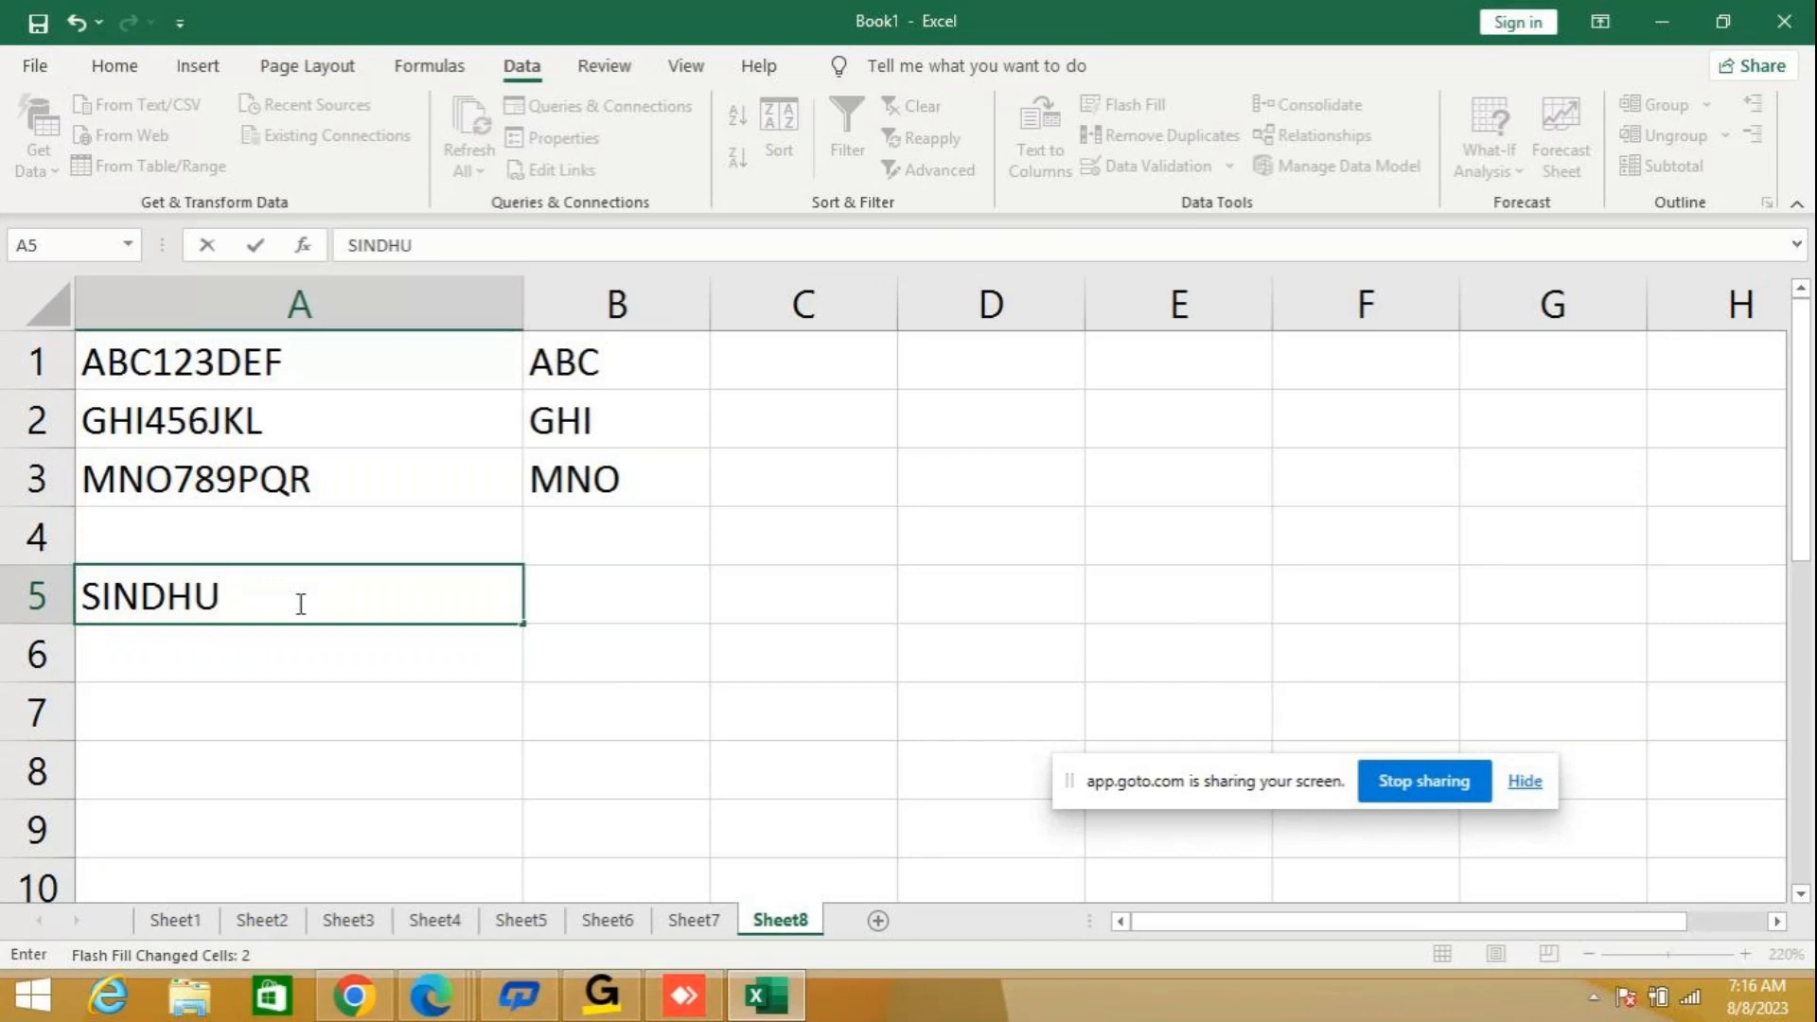
pyautogui.press('Tab')
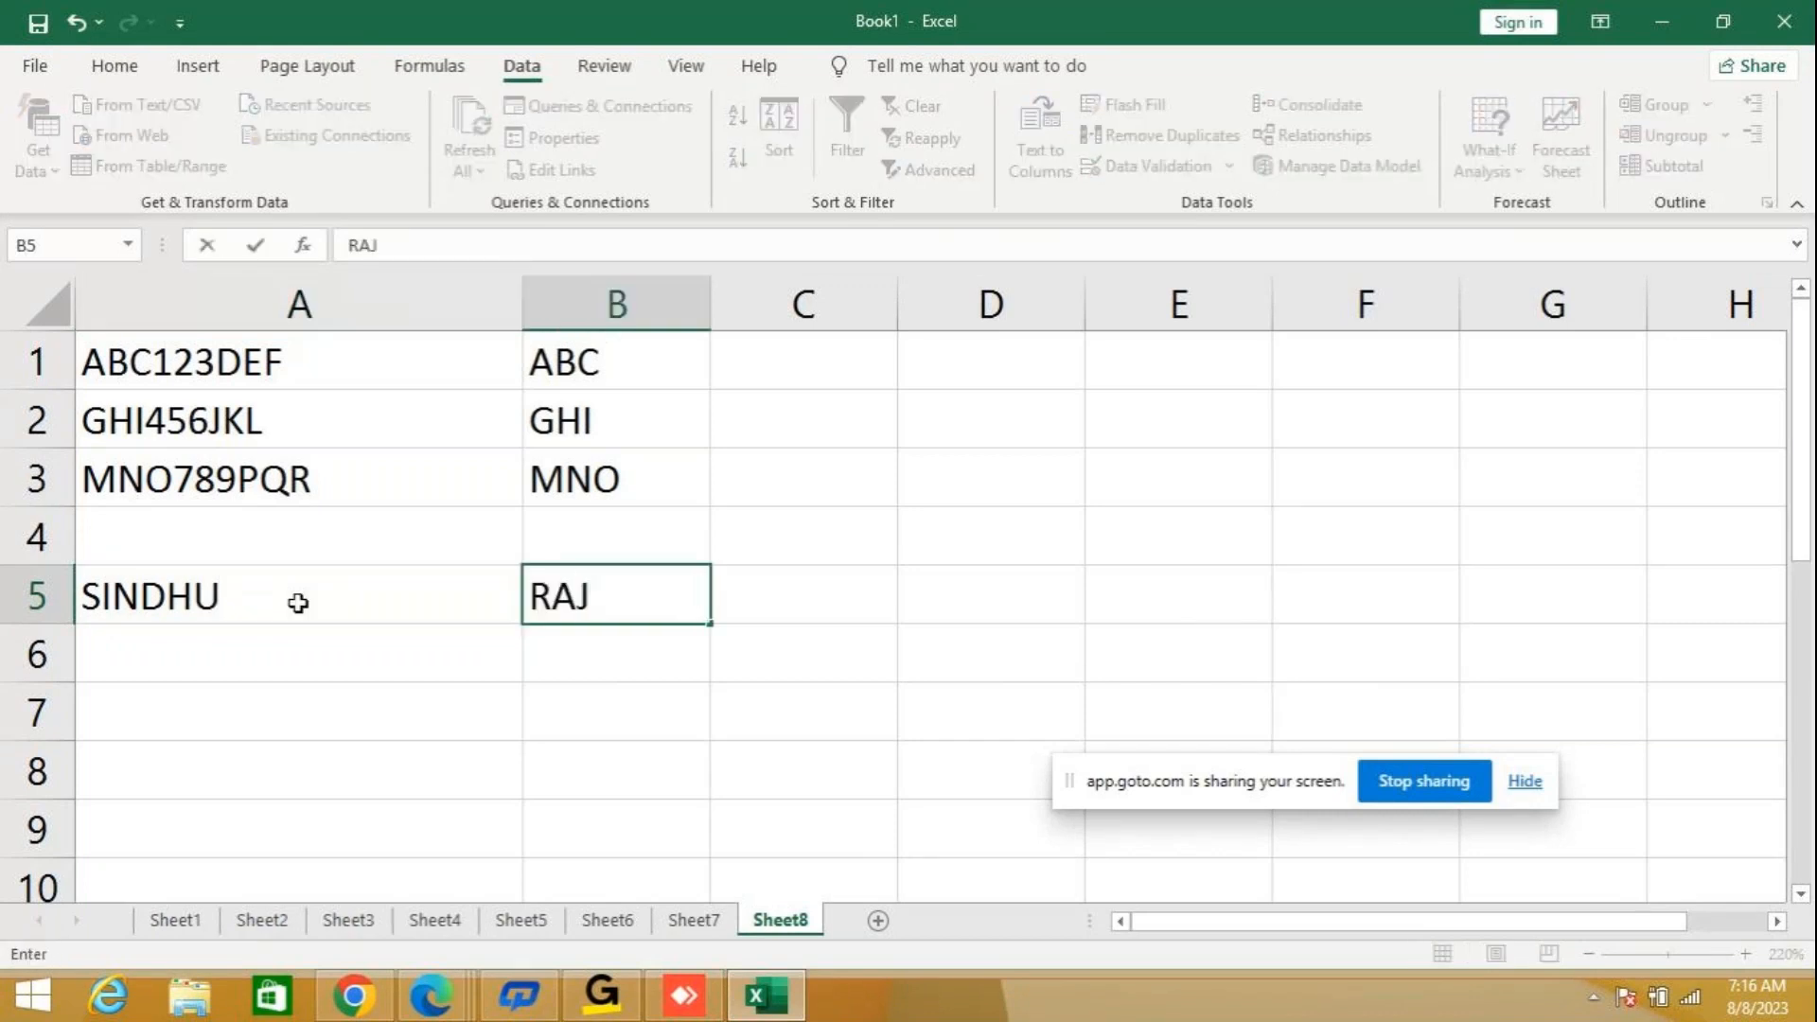
pyautogui.press('Return')
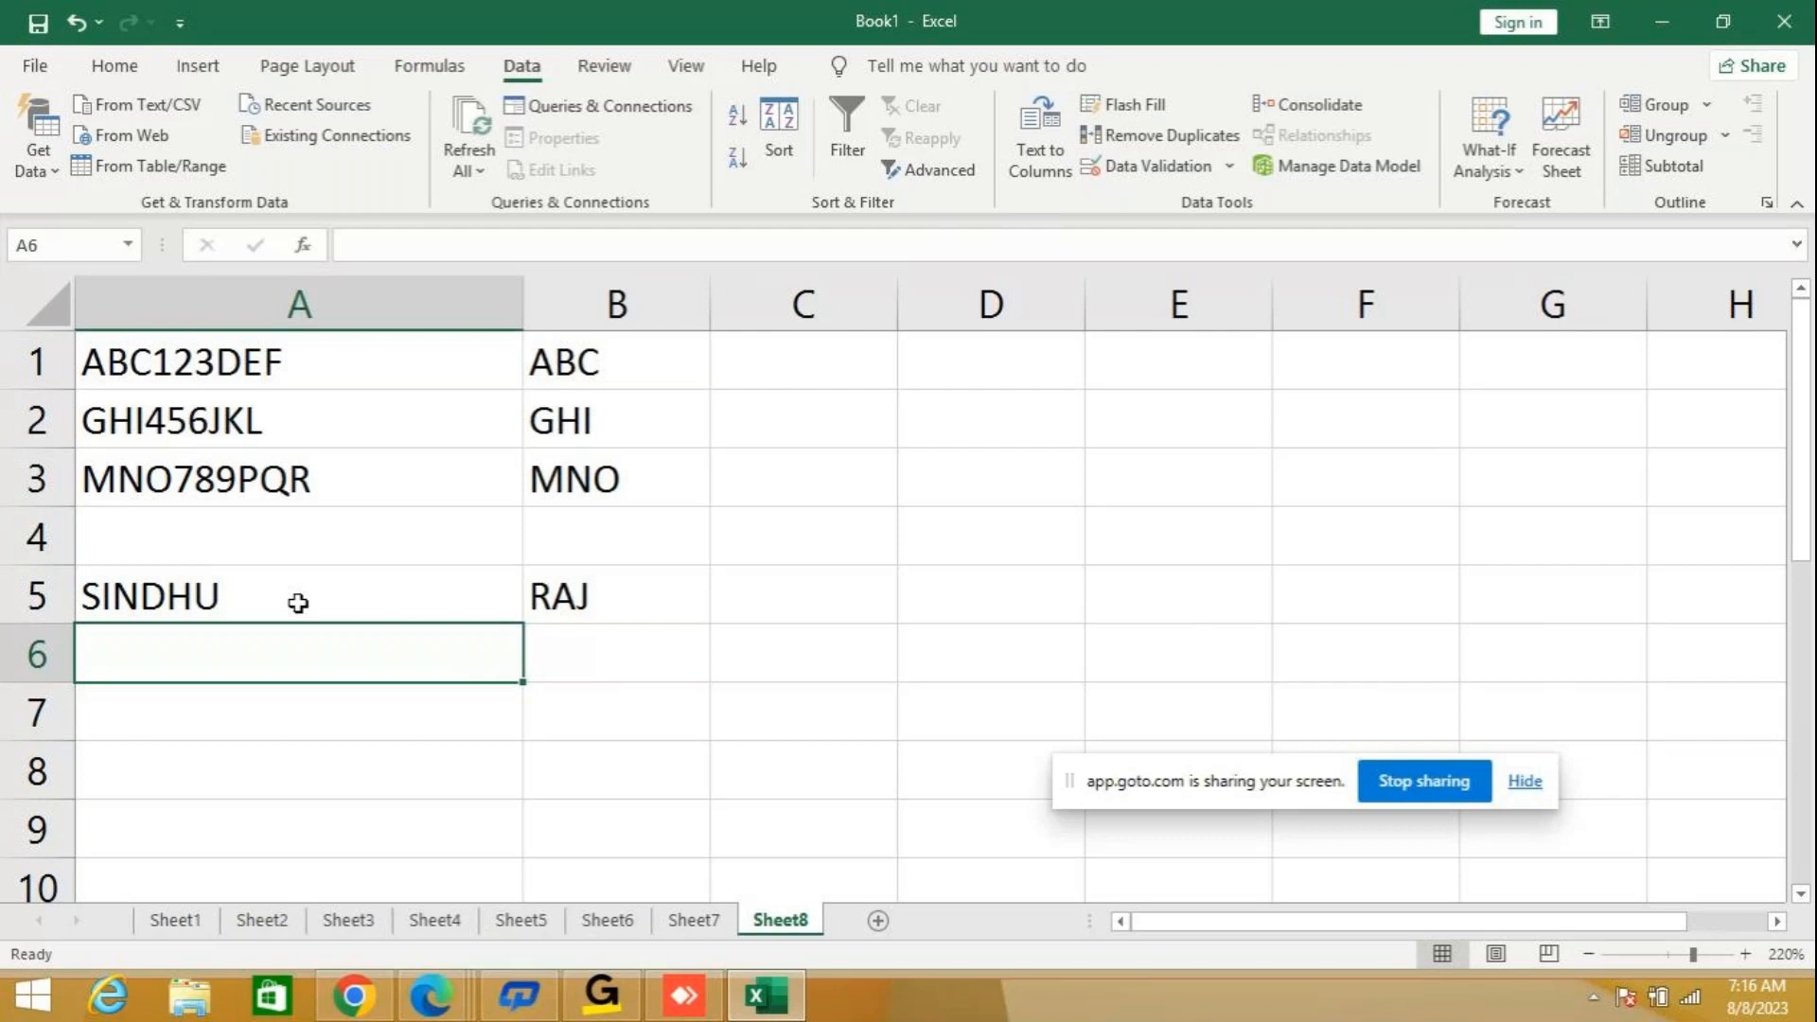
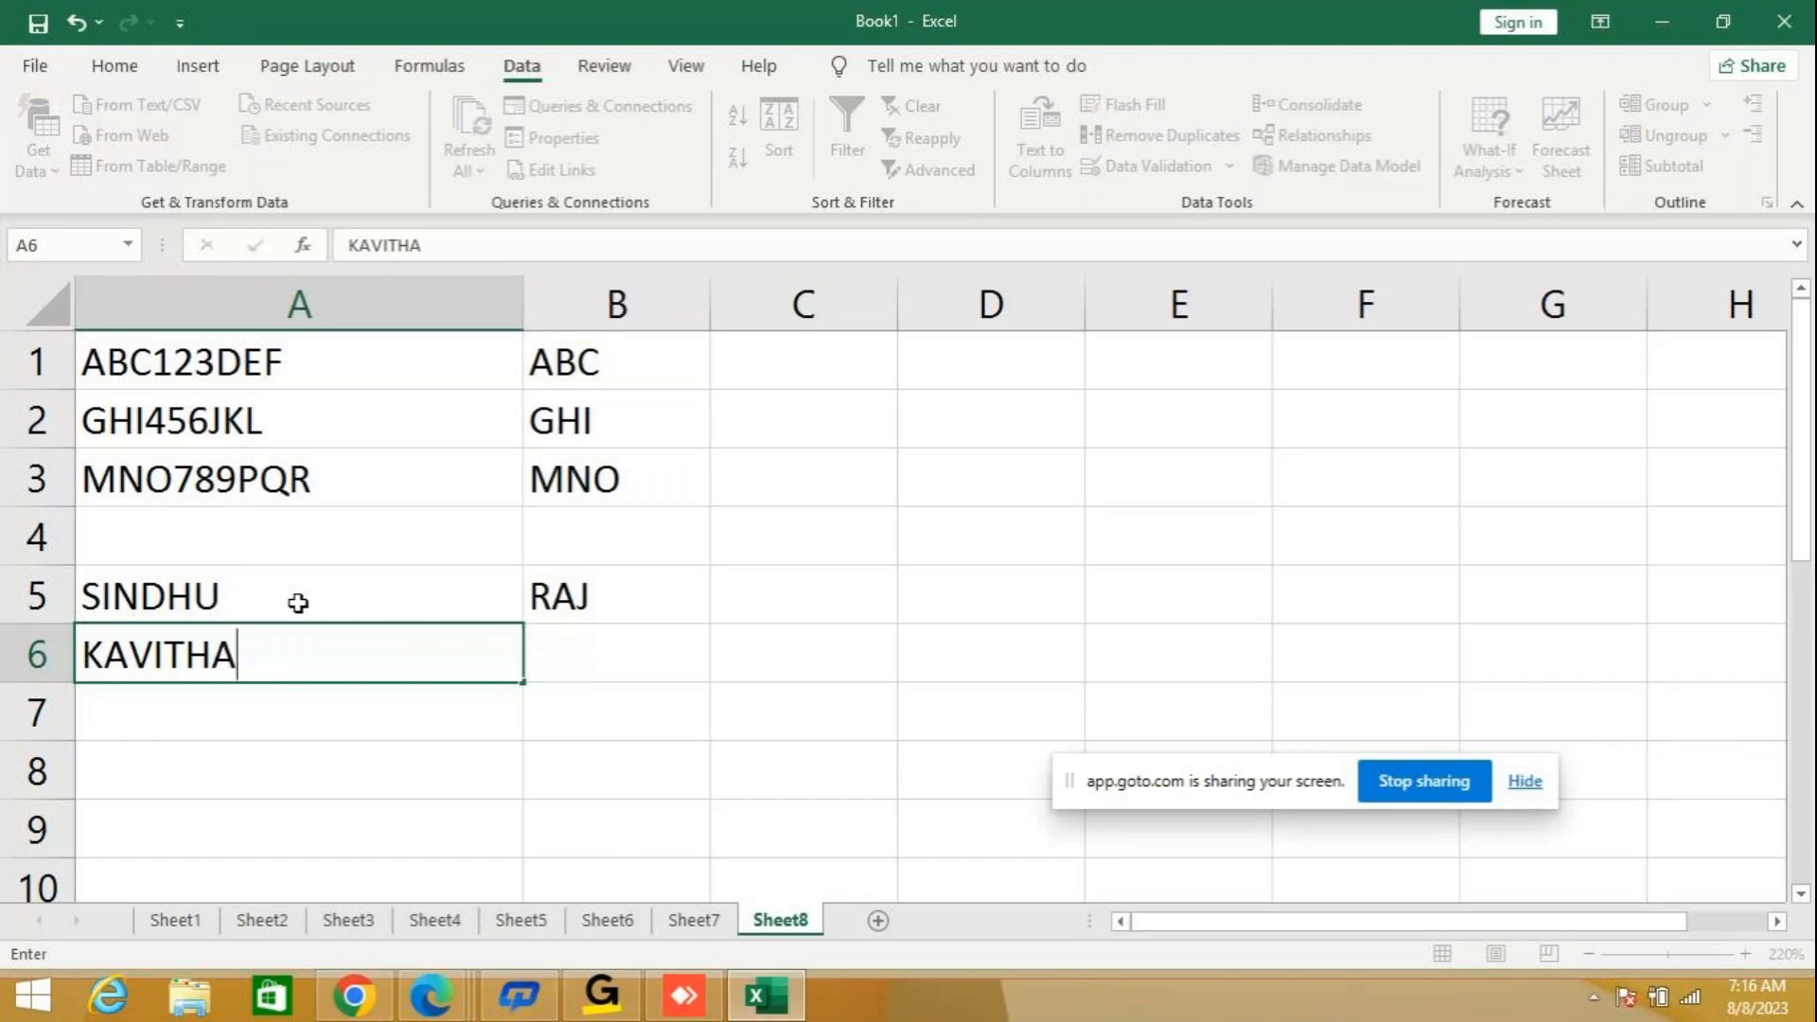
# Fill row 6 with another capitalised first name in column A and second name in column B.
pyautogui.press('Tab')
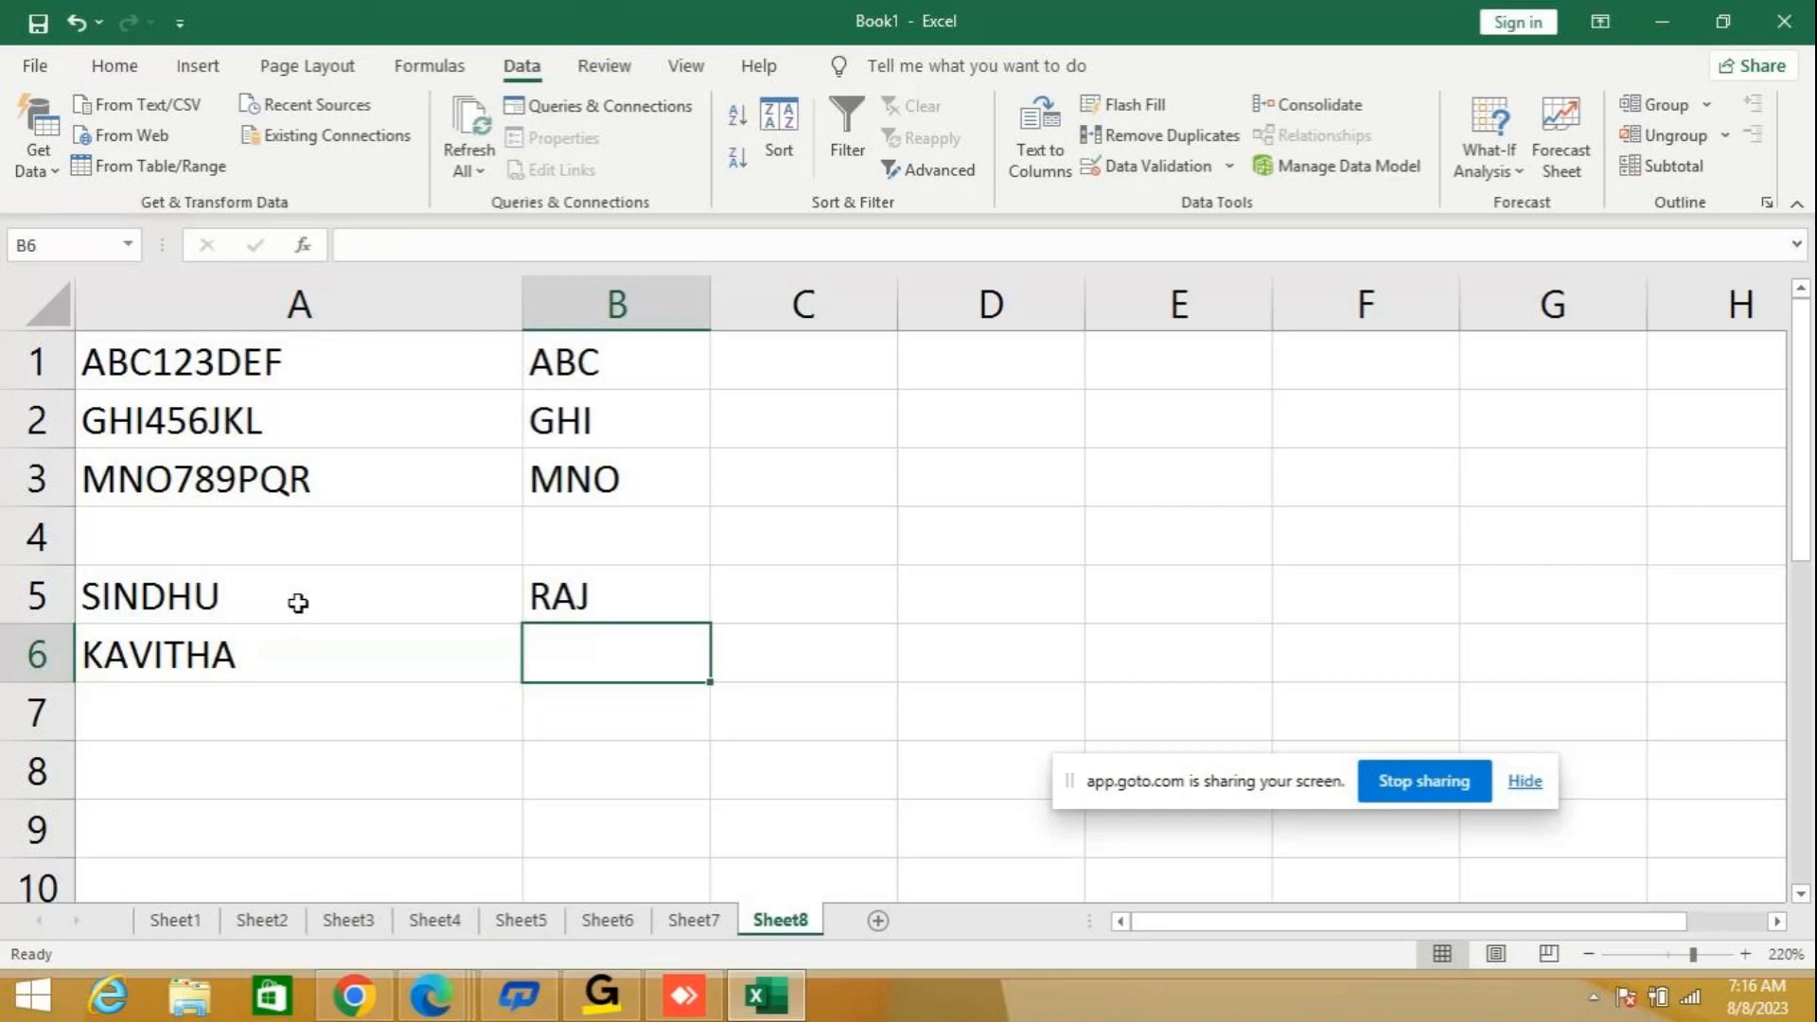
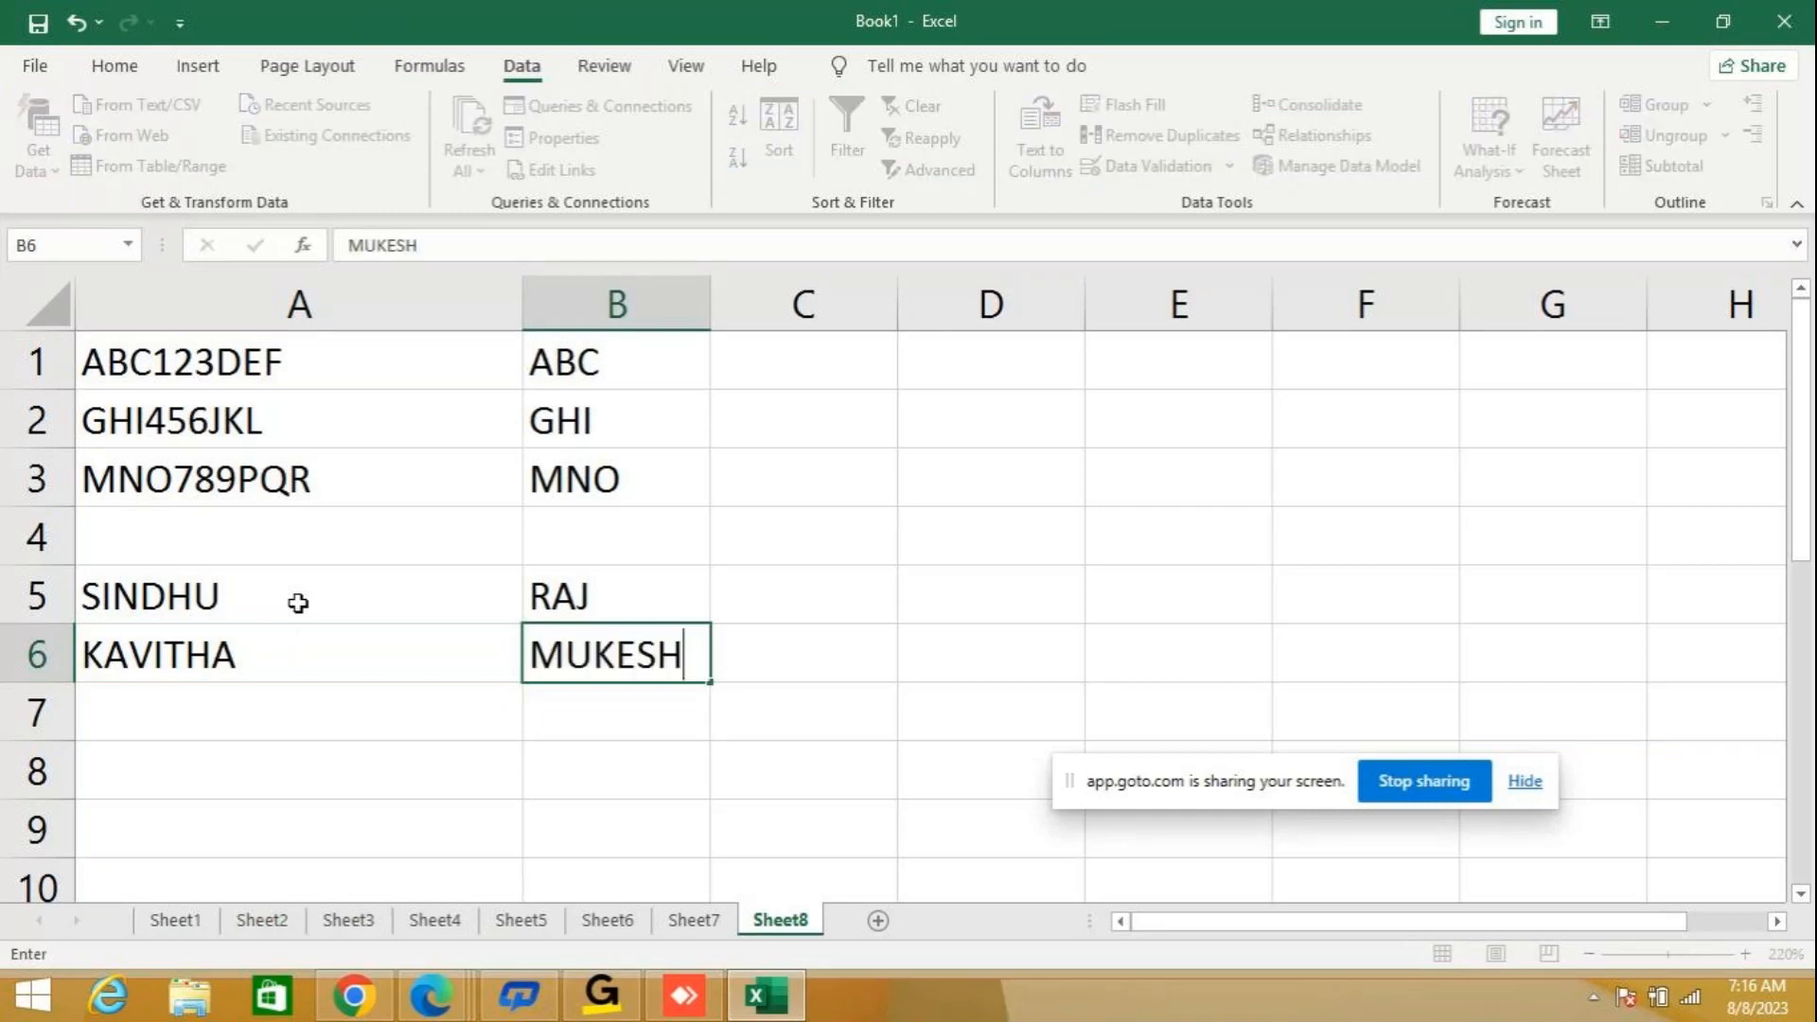
pyautogui.press('Return')
pyautogui.press('Left')
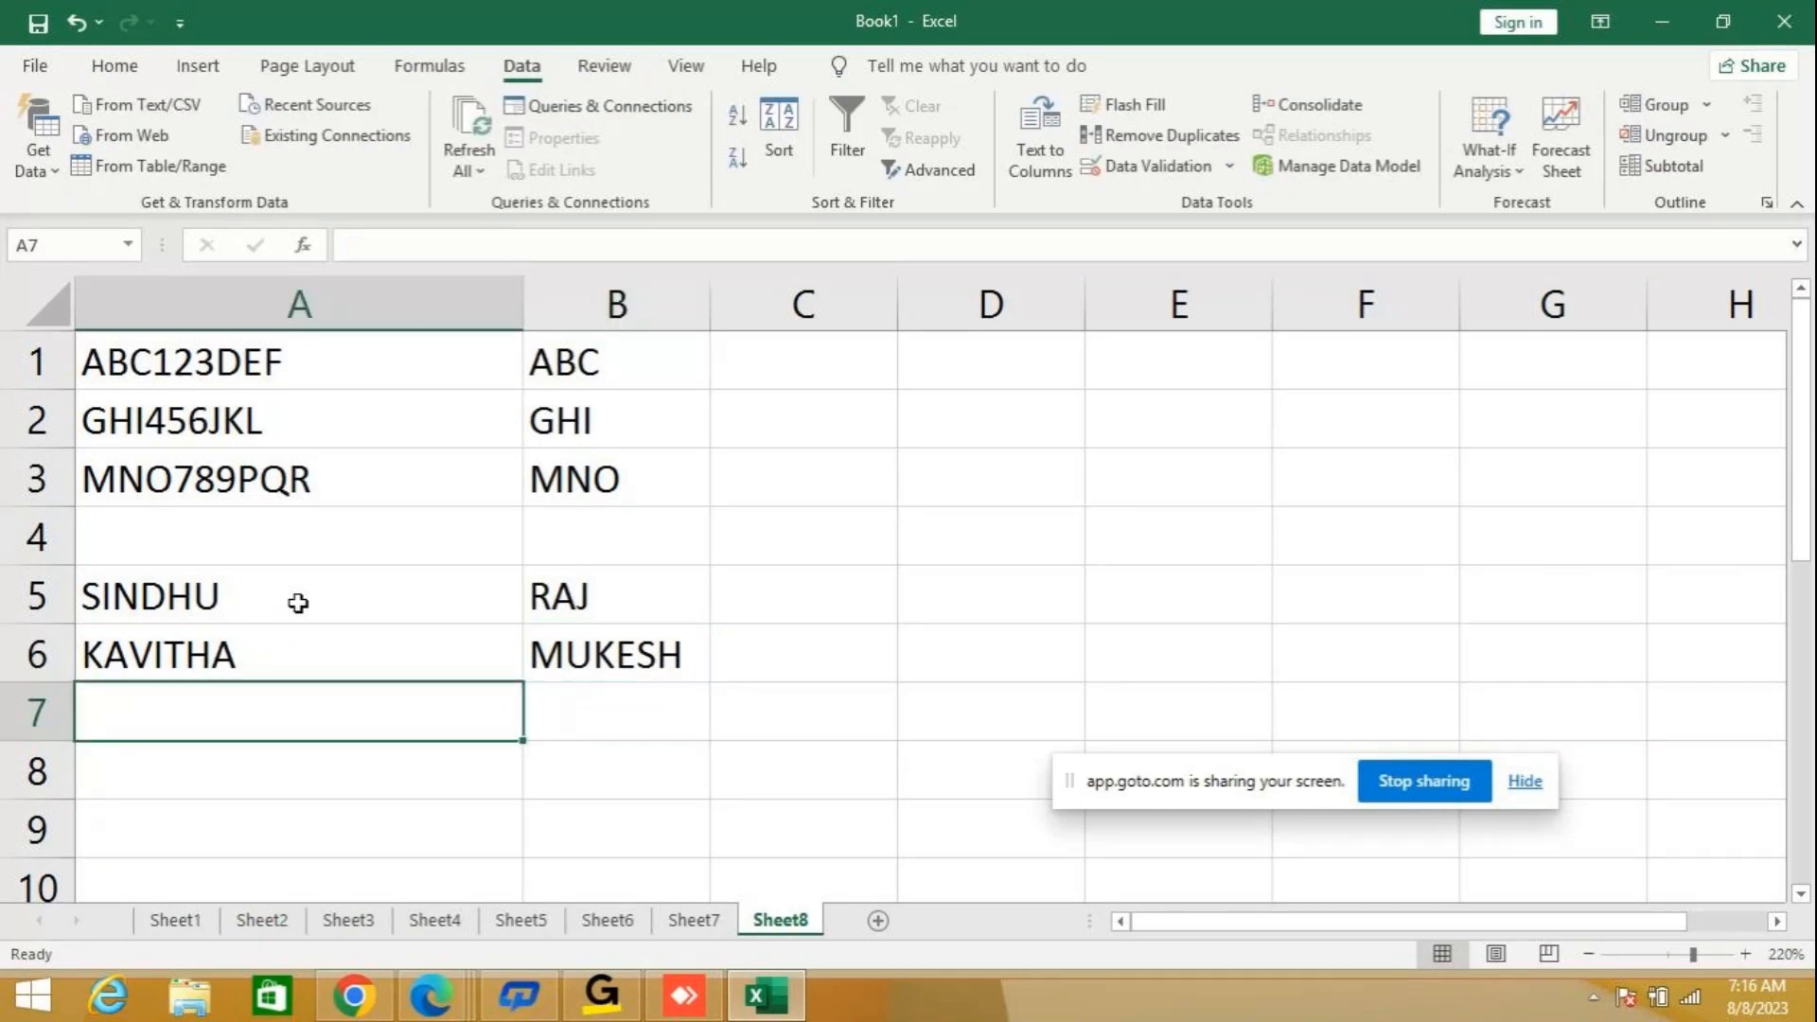
# Add a third capitalised pair of names in cells A7 and B7.
pyautogui.write('A')
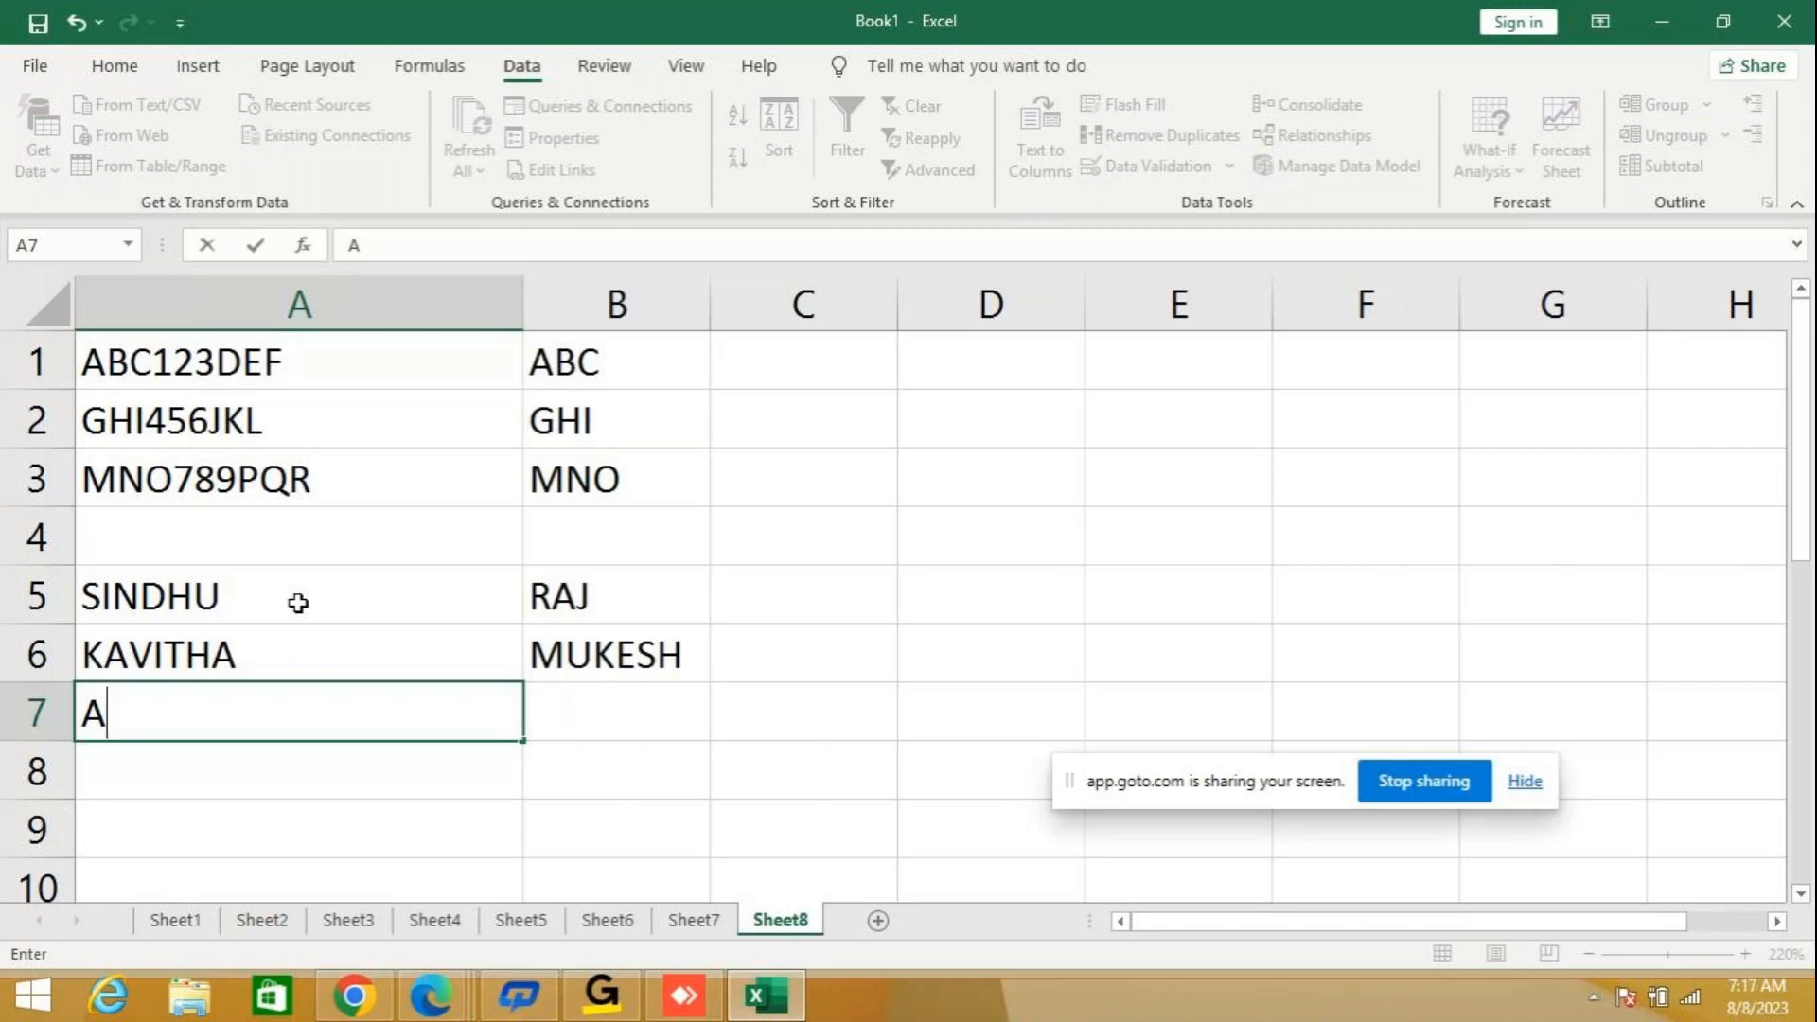
pyautogui.press('BackSpace')
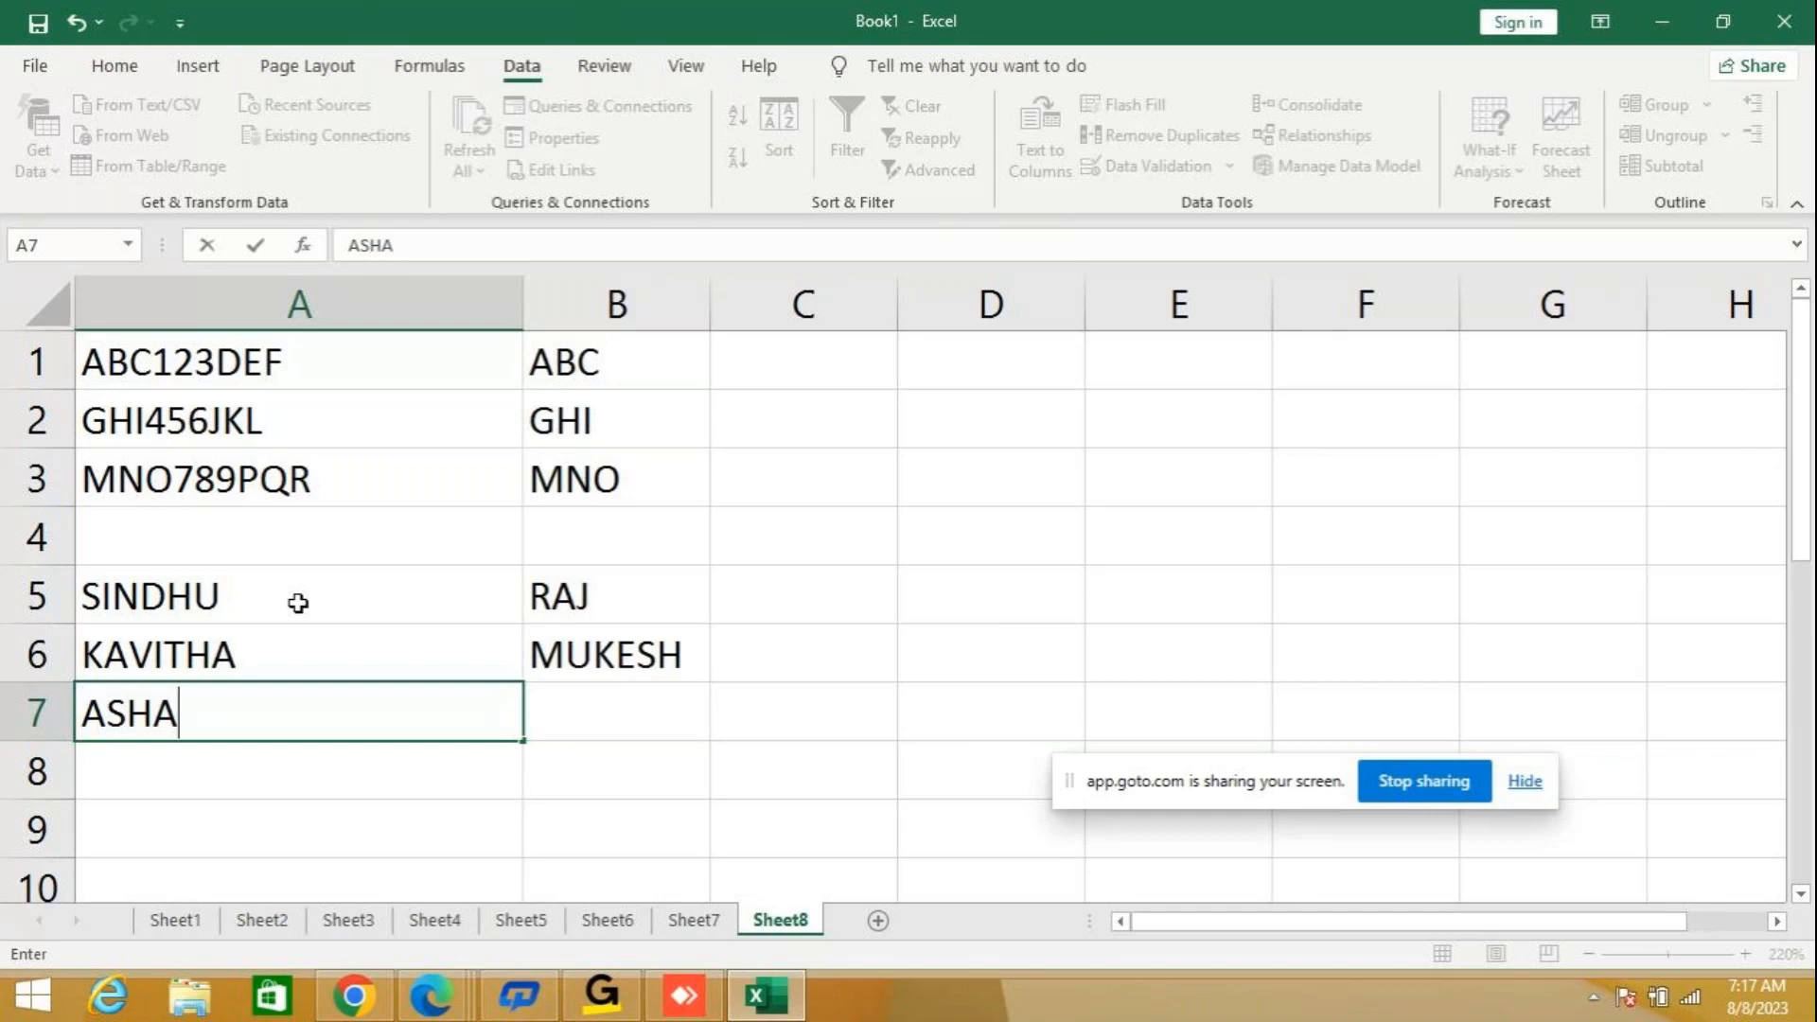
pyautogui.press('Tab')
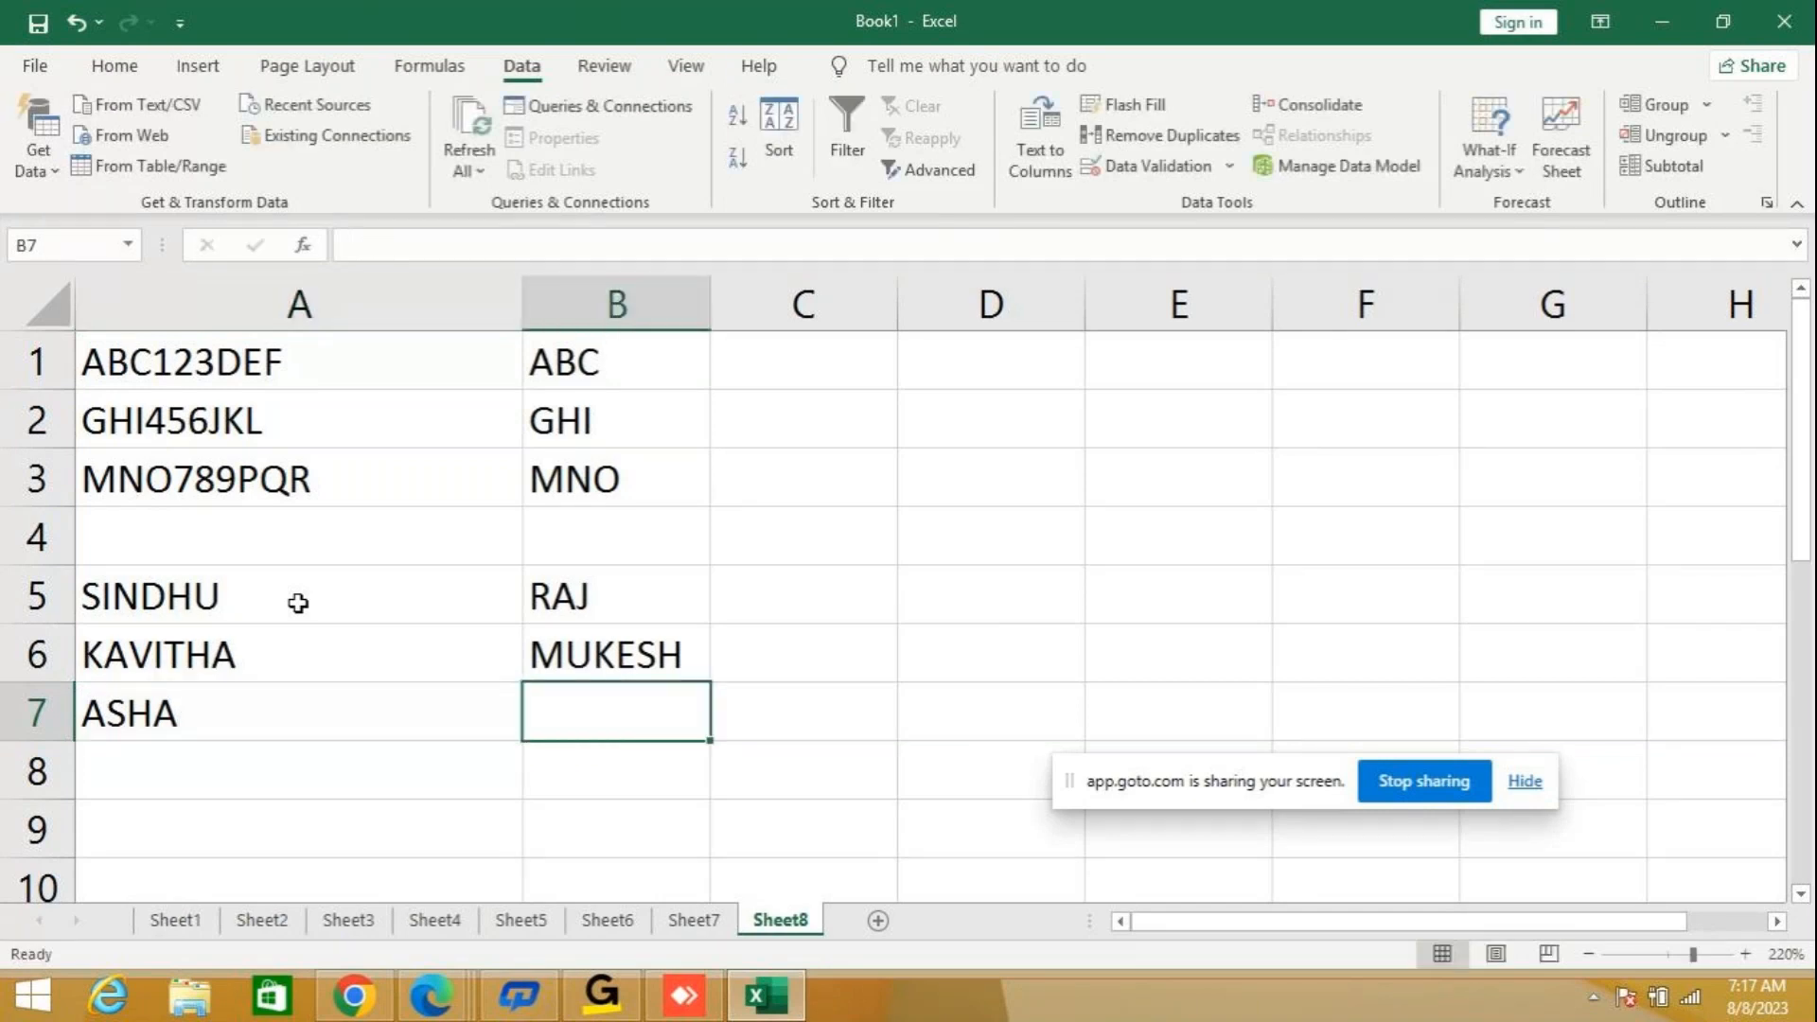
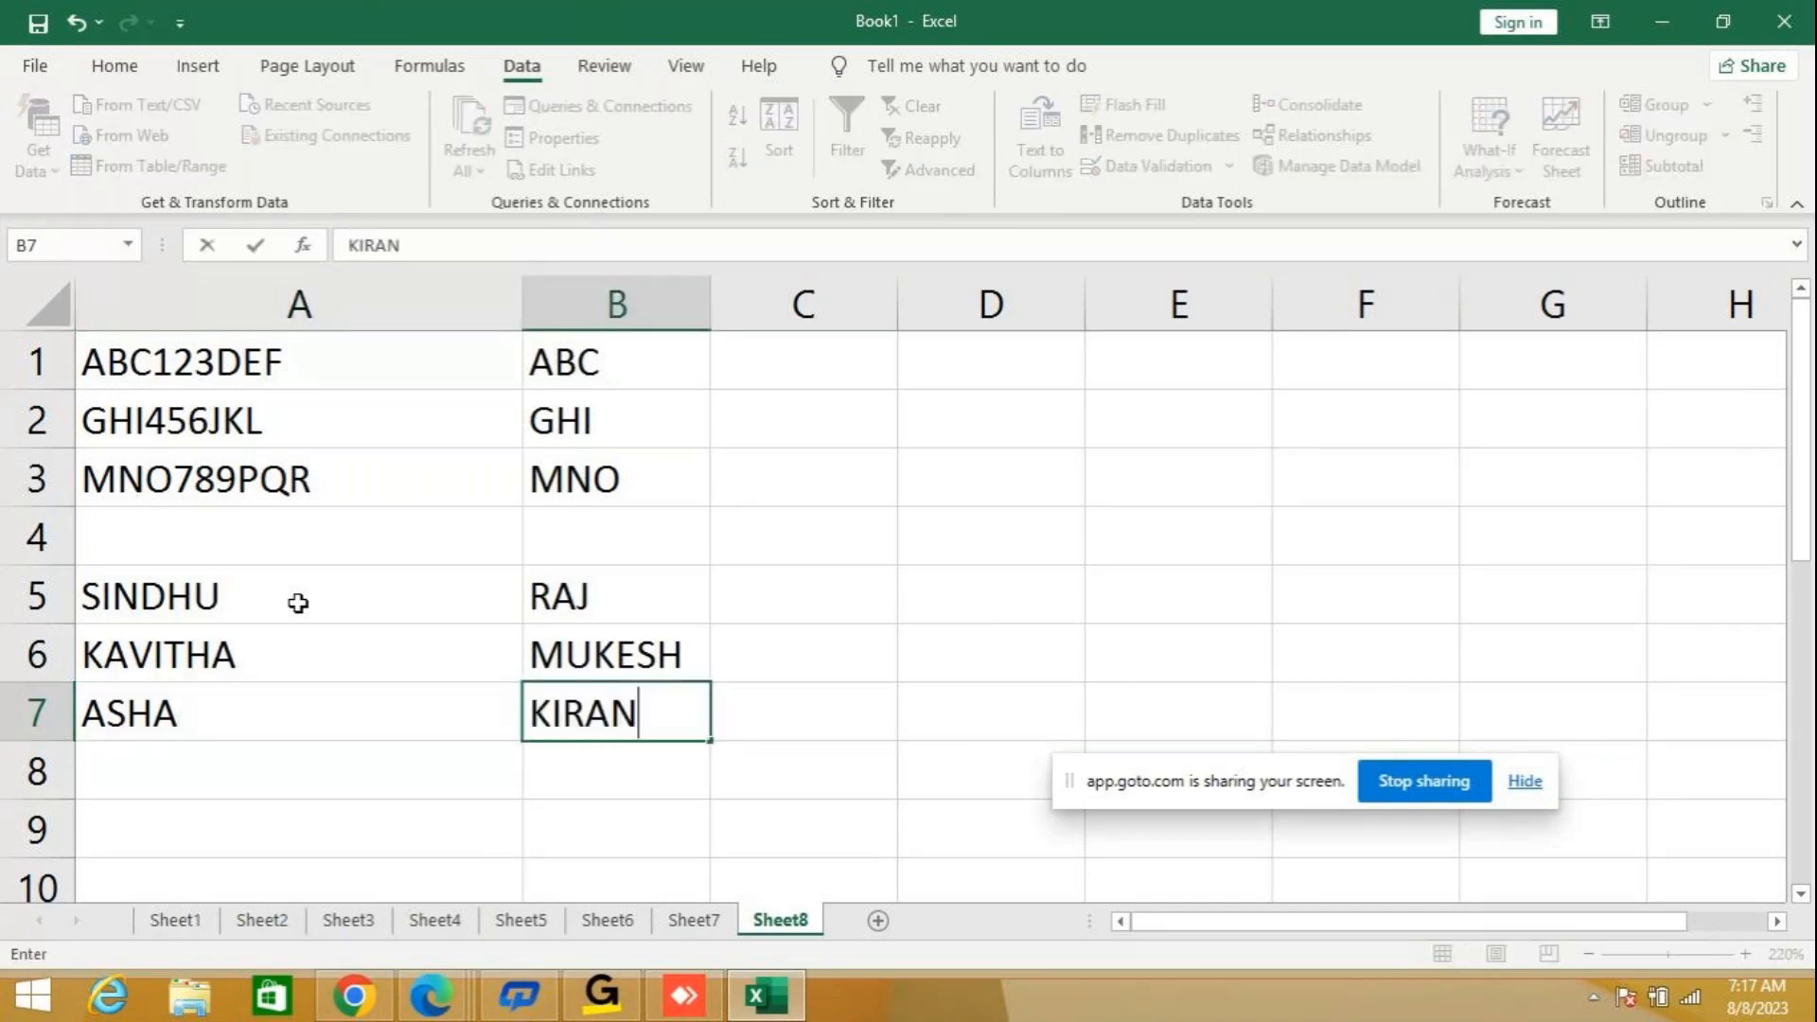
pyautogui.press('Tab')
# Enter an example e-mail address in cell C5, joining the row's two names in lowercase with the gmail.com domain.
pyautogui.press('Up')
pyautogui.press('Up')
pyautogui.press('Down')
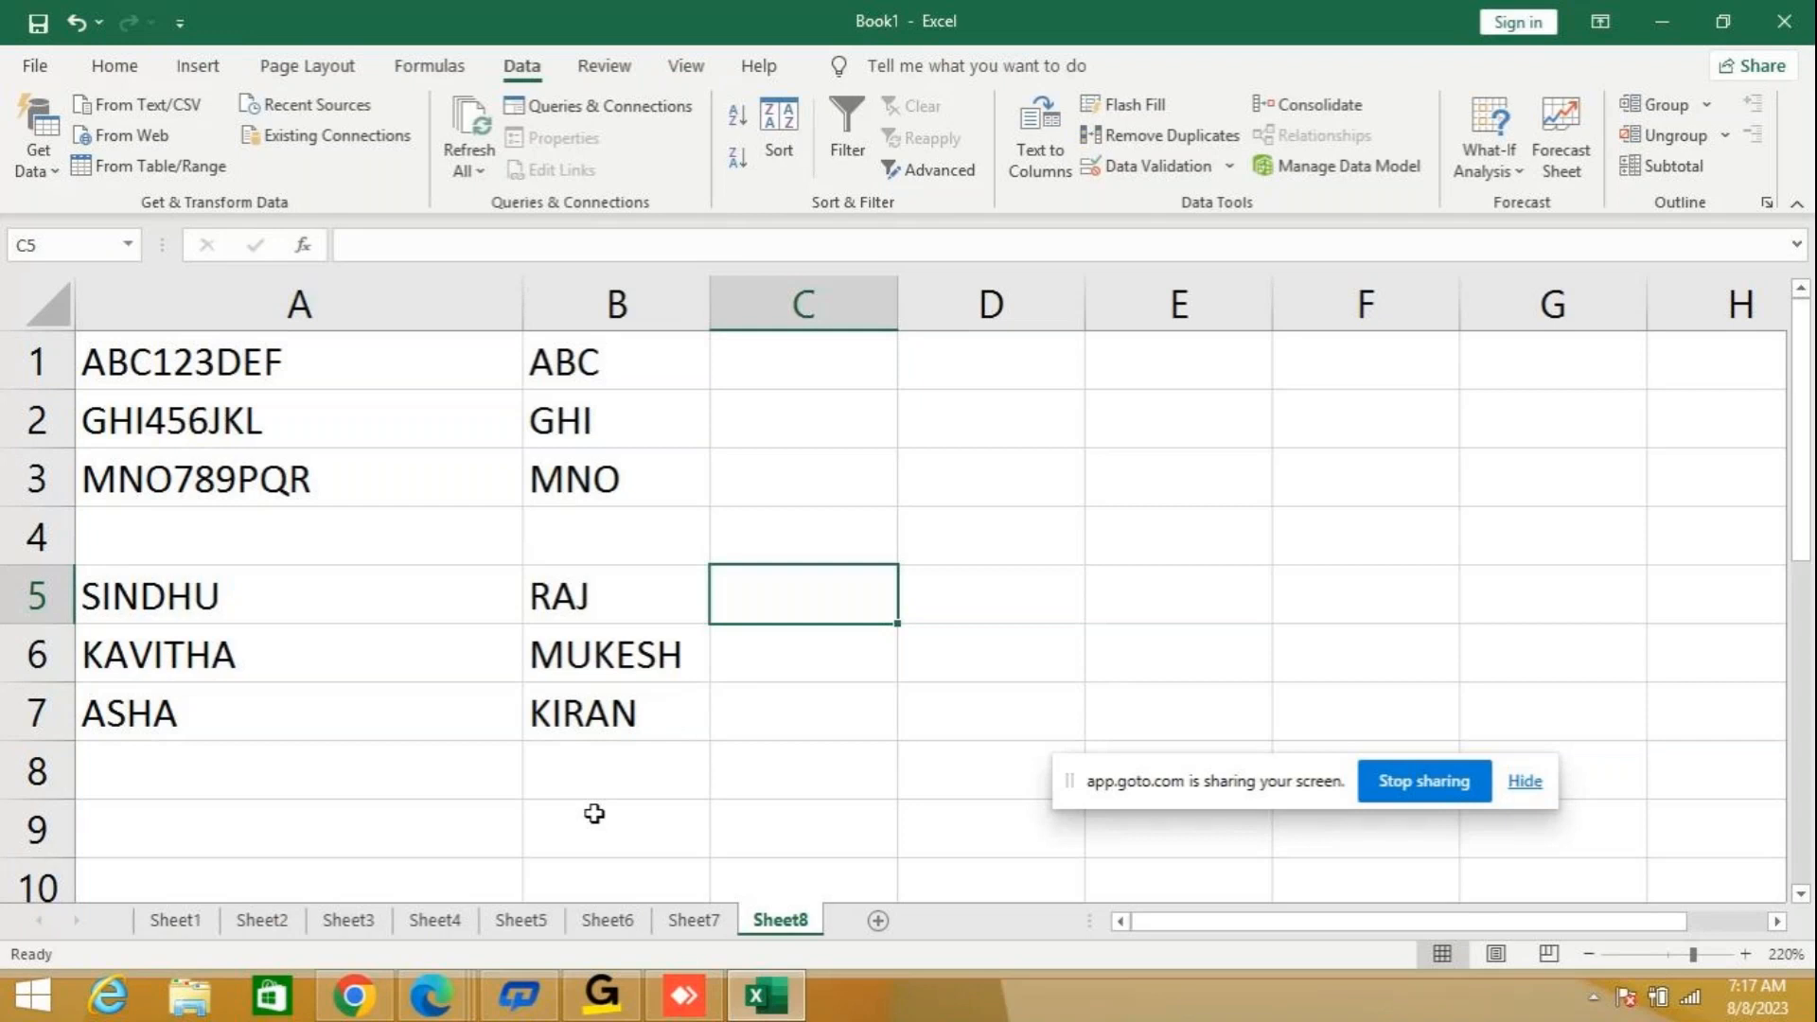
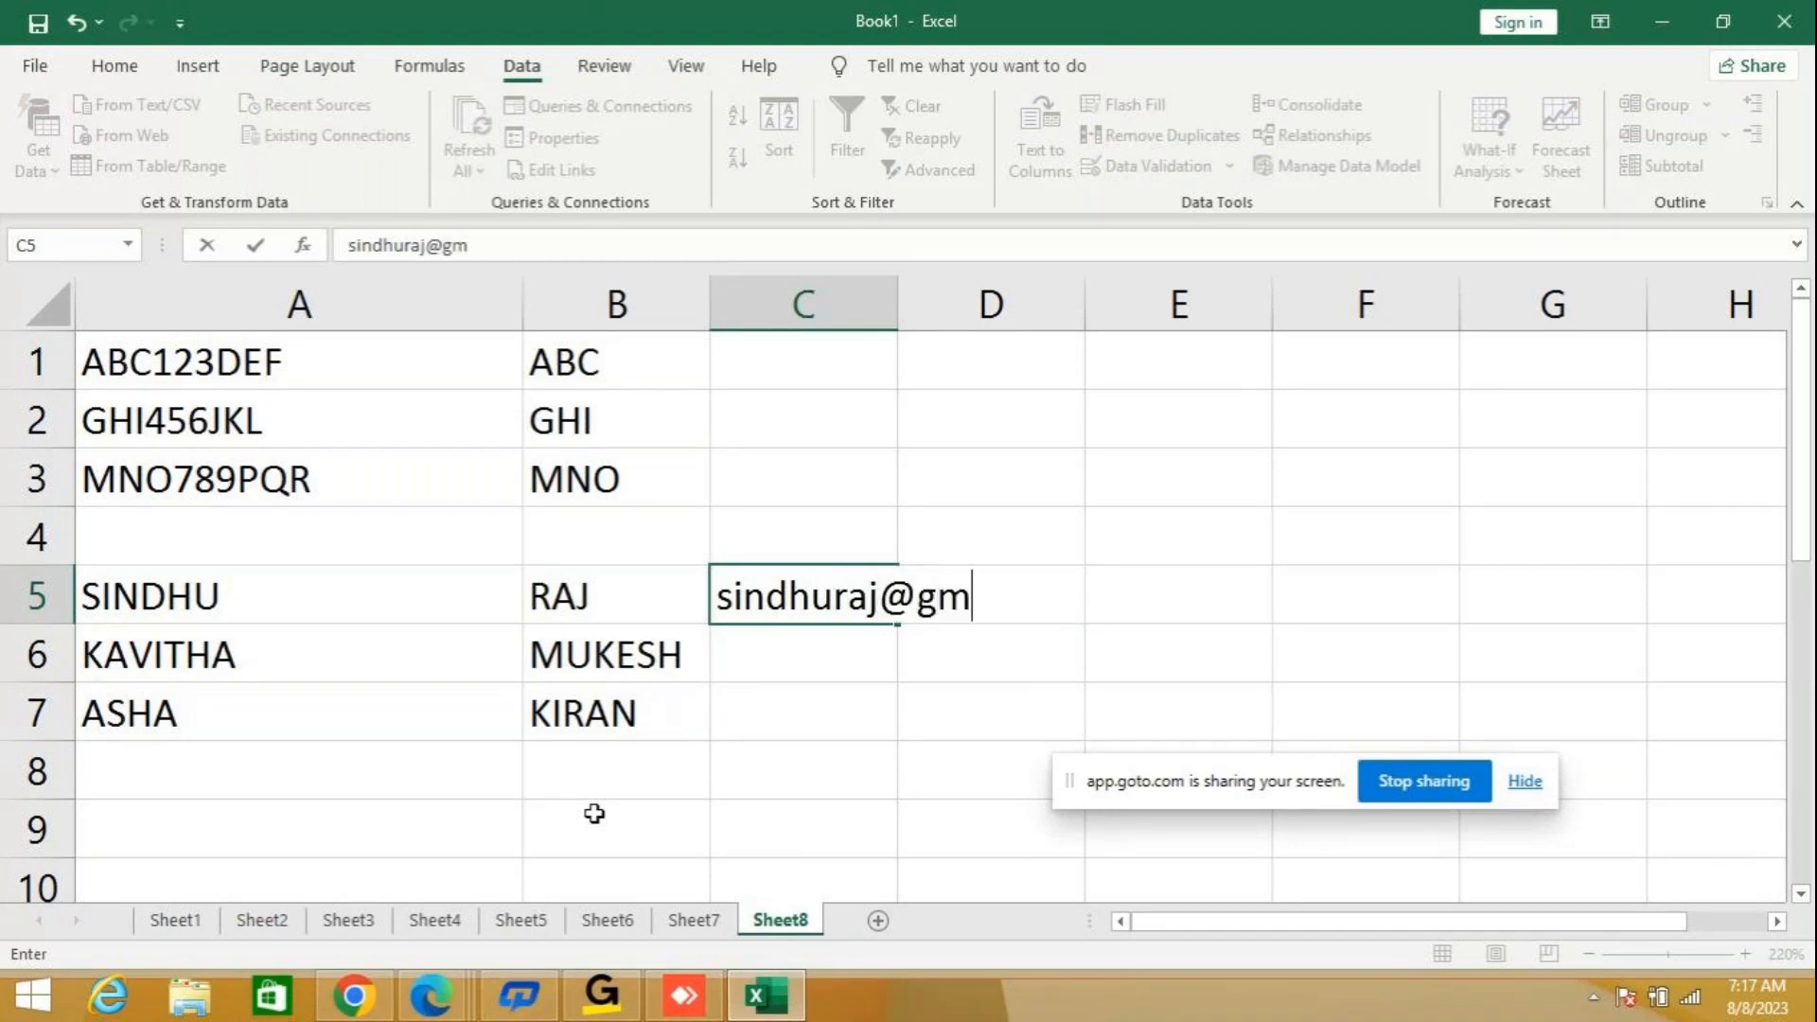
pyautogui.press('Return')
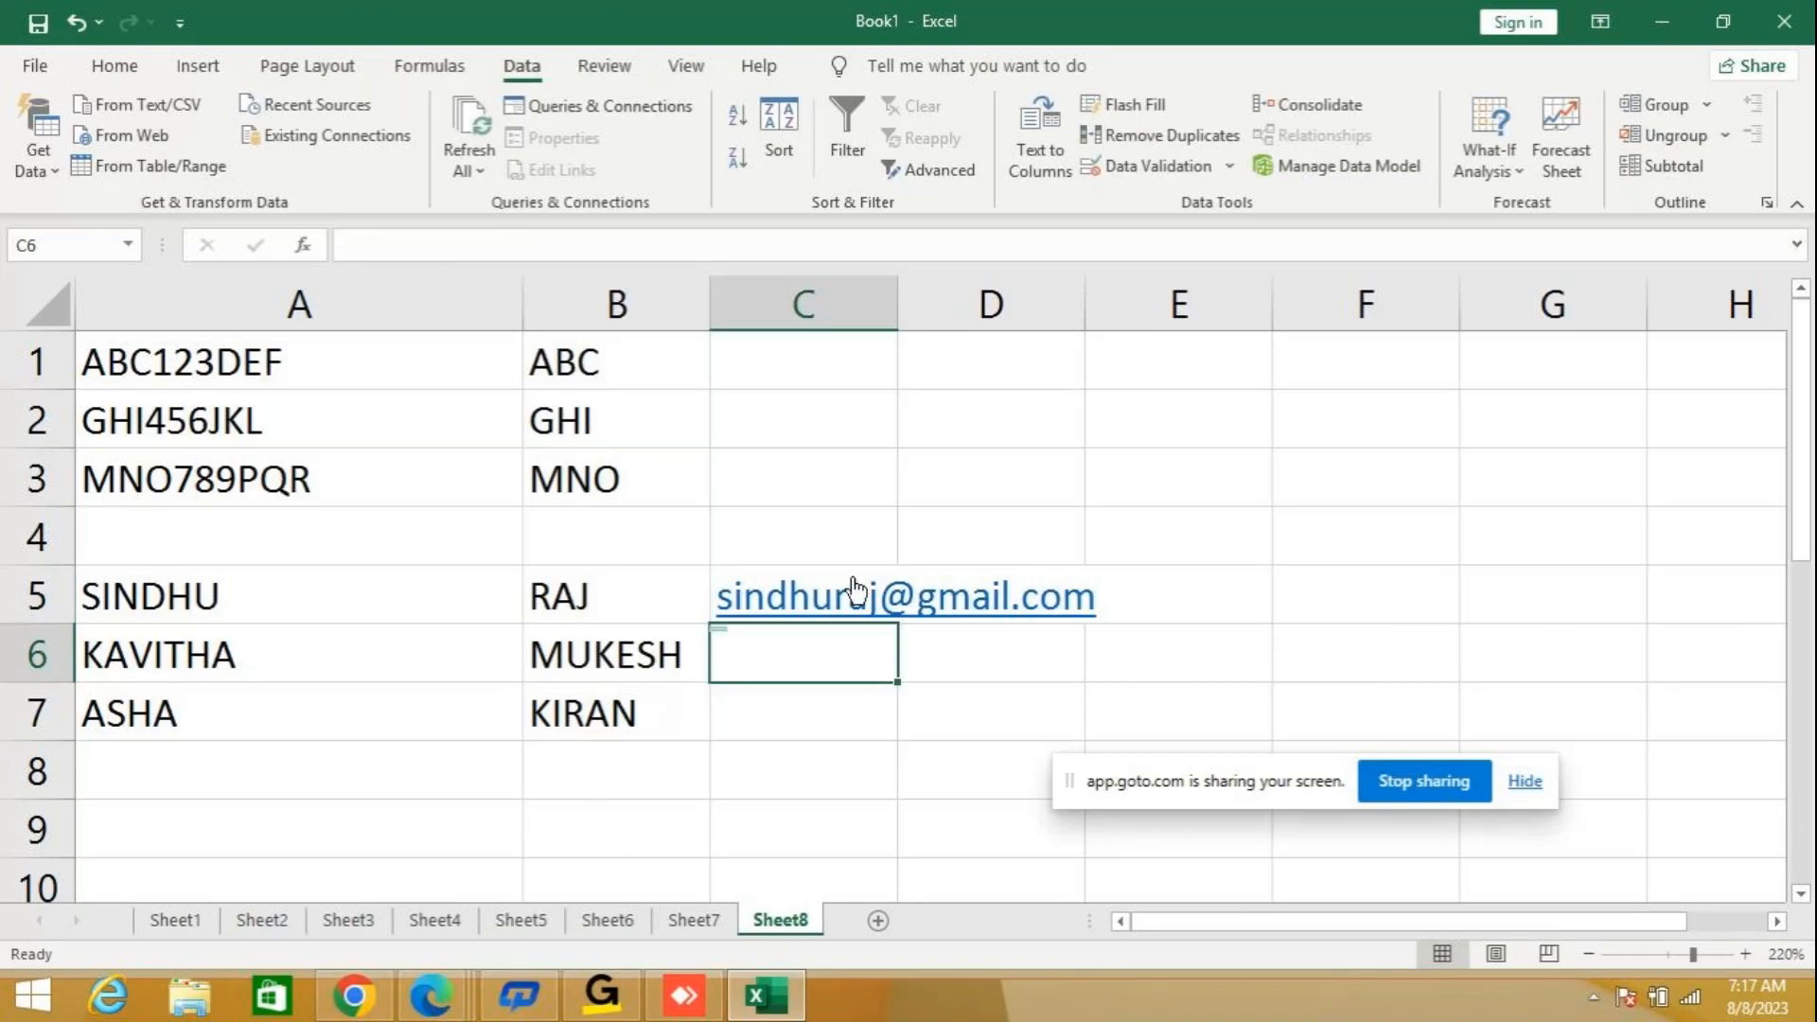
# Use Flash Fill on C5 to C7 to build the remaining e-mail addresses, and autofit the width of column C.
pyautogui.click(795, 570)
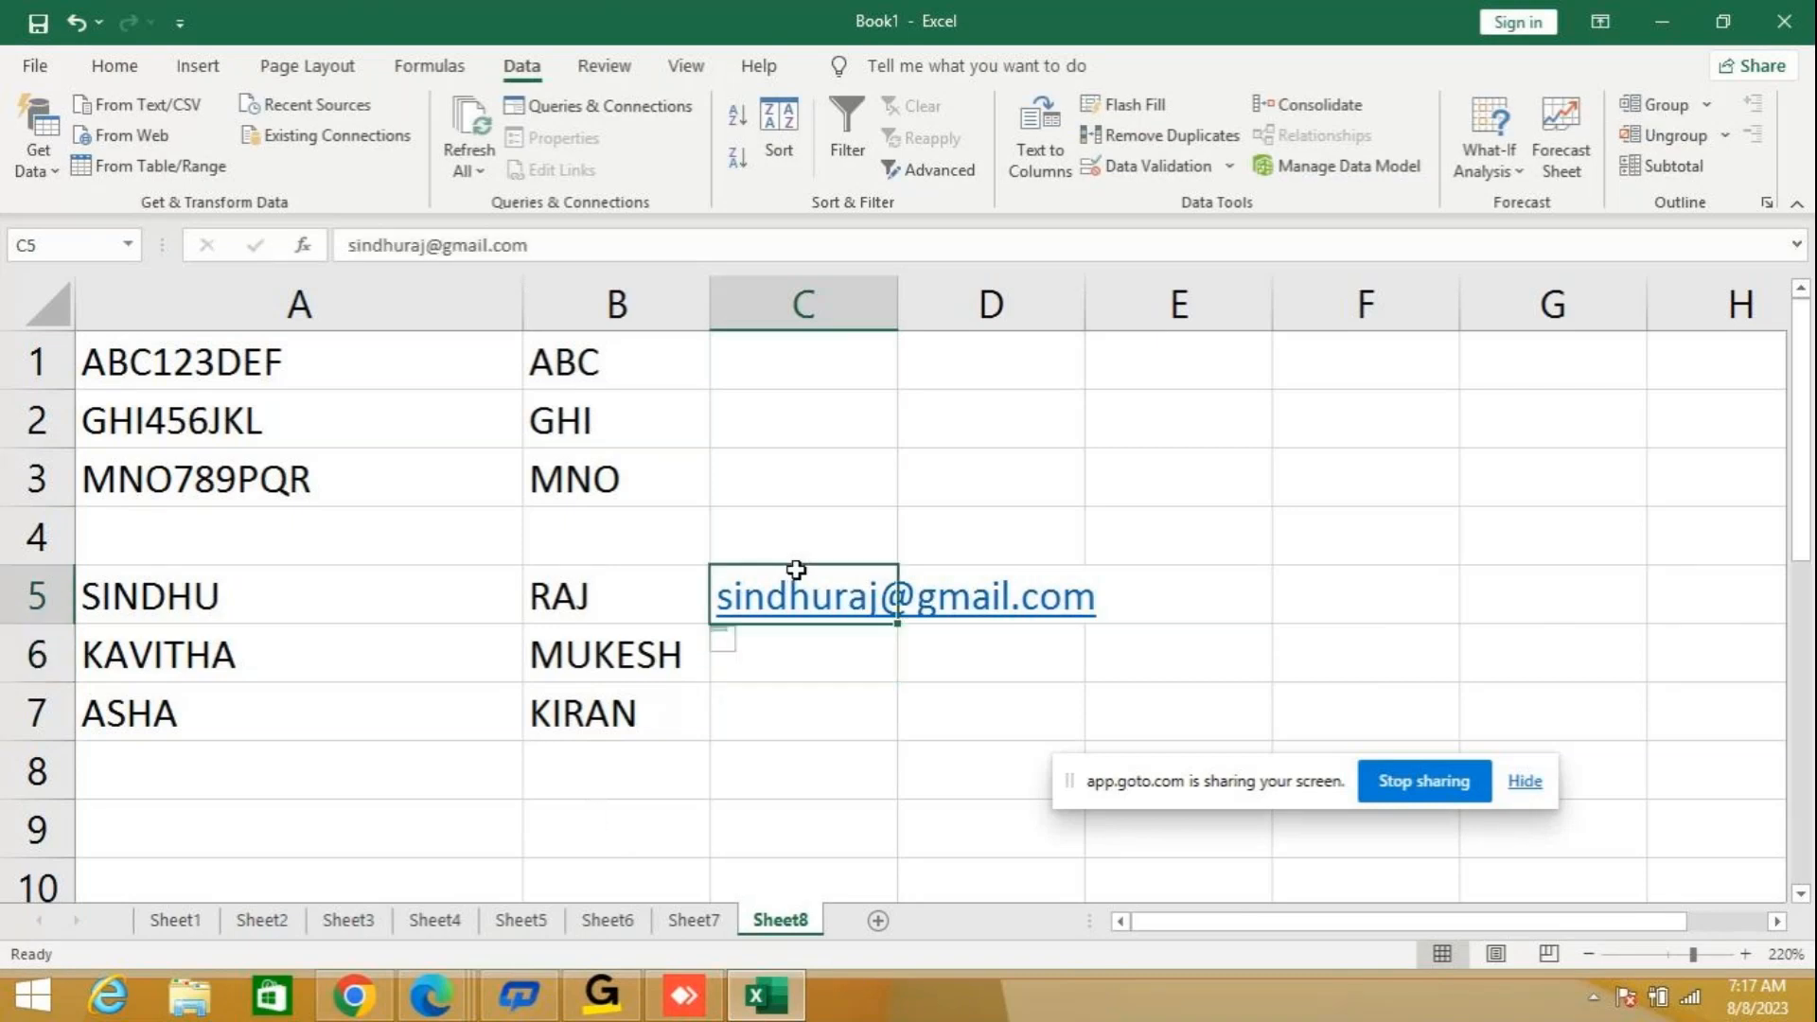
pyautogui.hotkey('shift', 'Down')
pyautogui.hotkey('shift', 'Down')
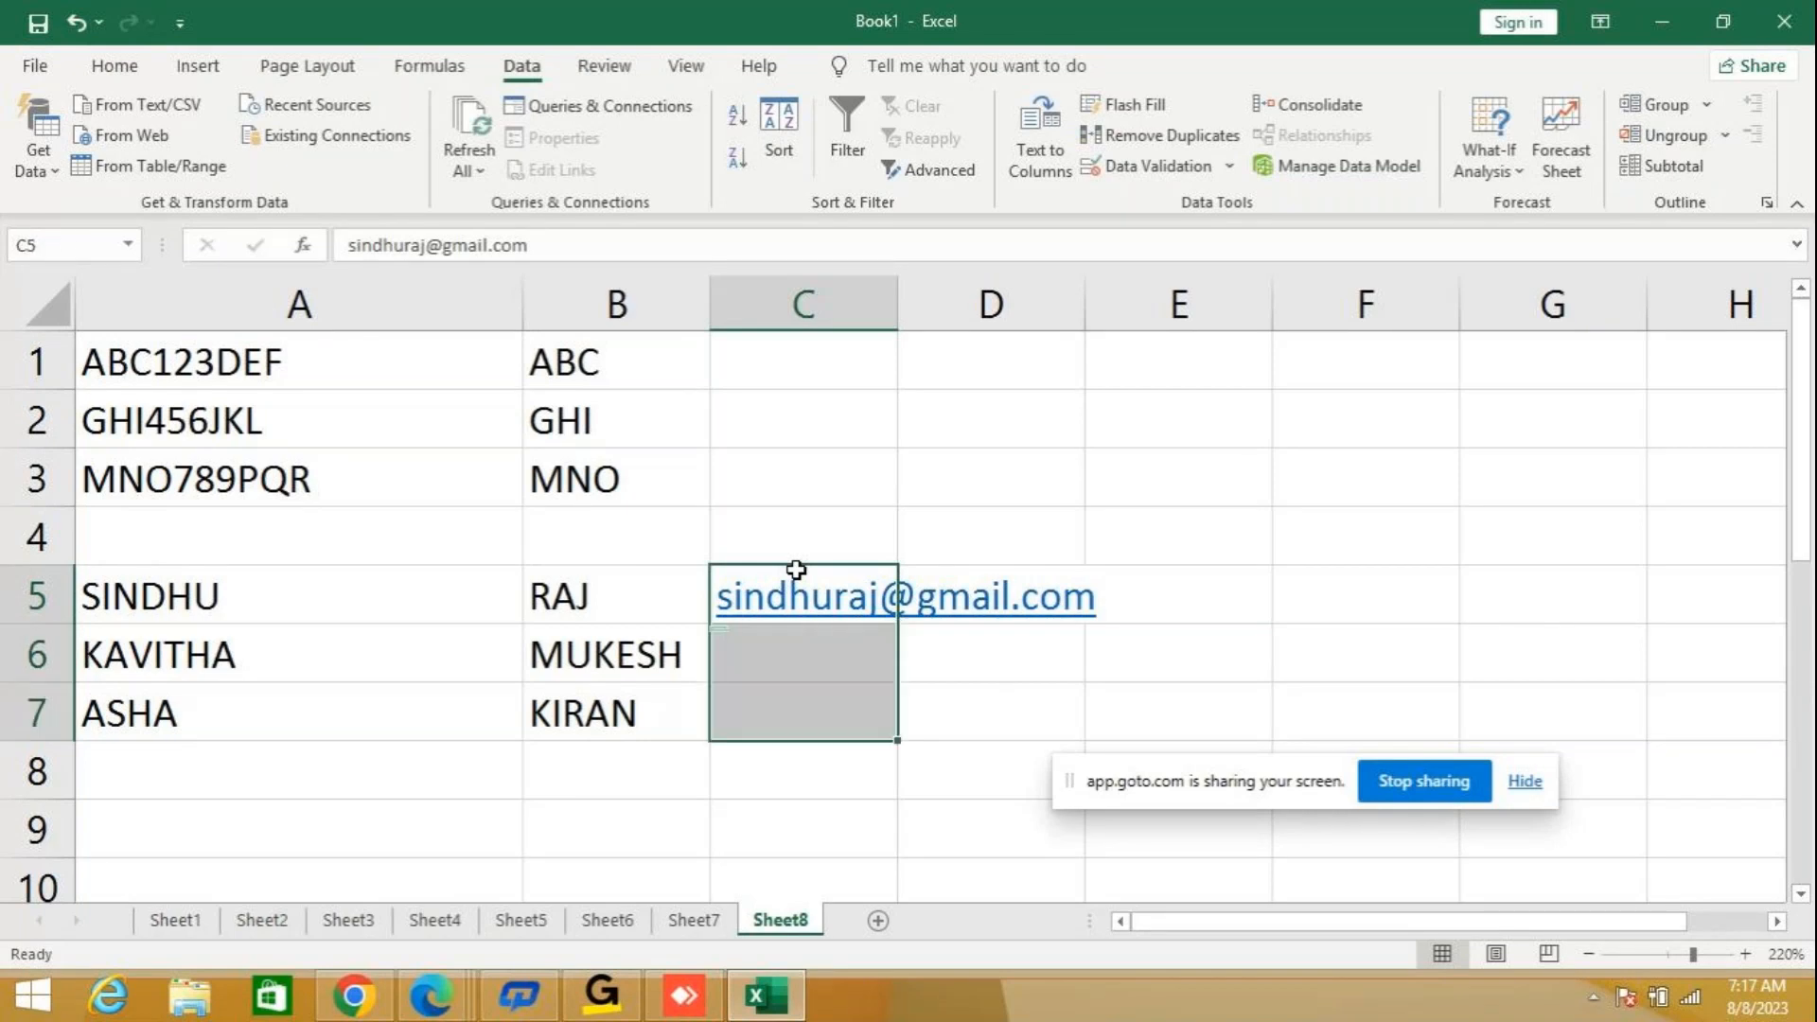
pyautogui.click(1130, 105)
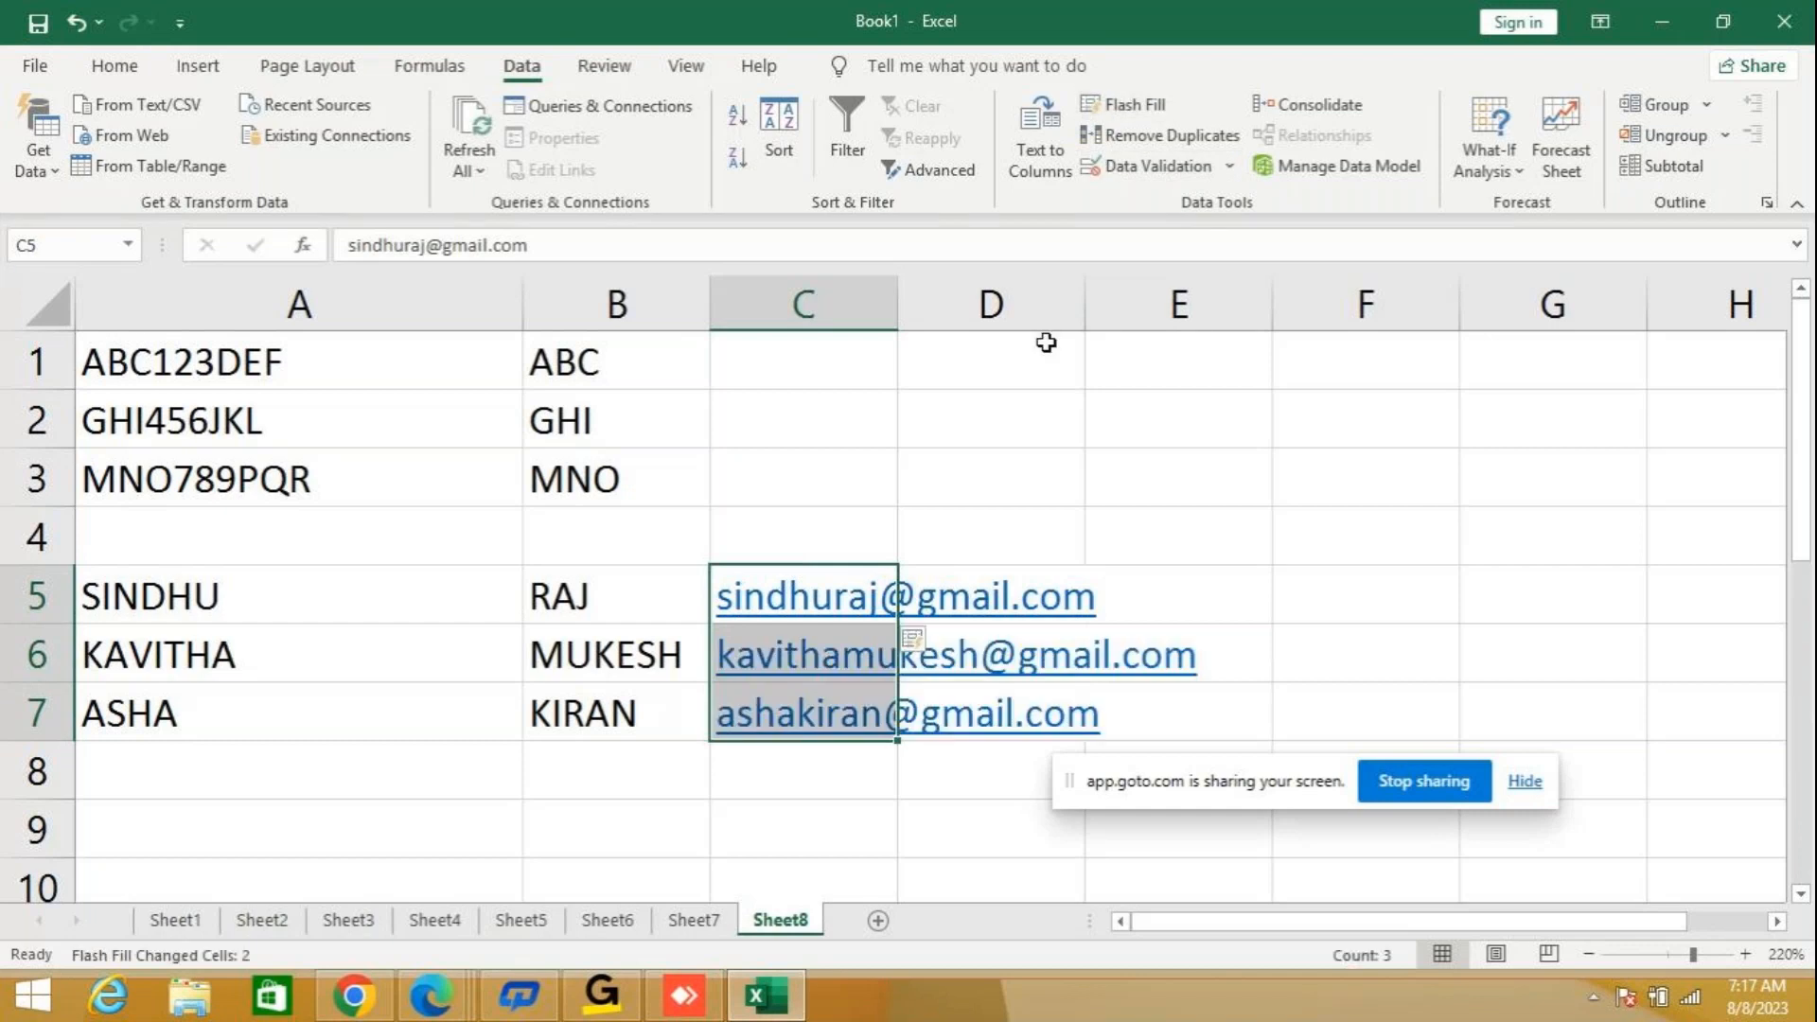
pyautogui.doubleClick(899, 301)
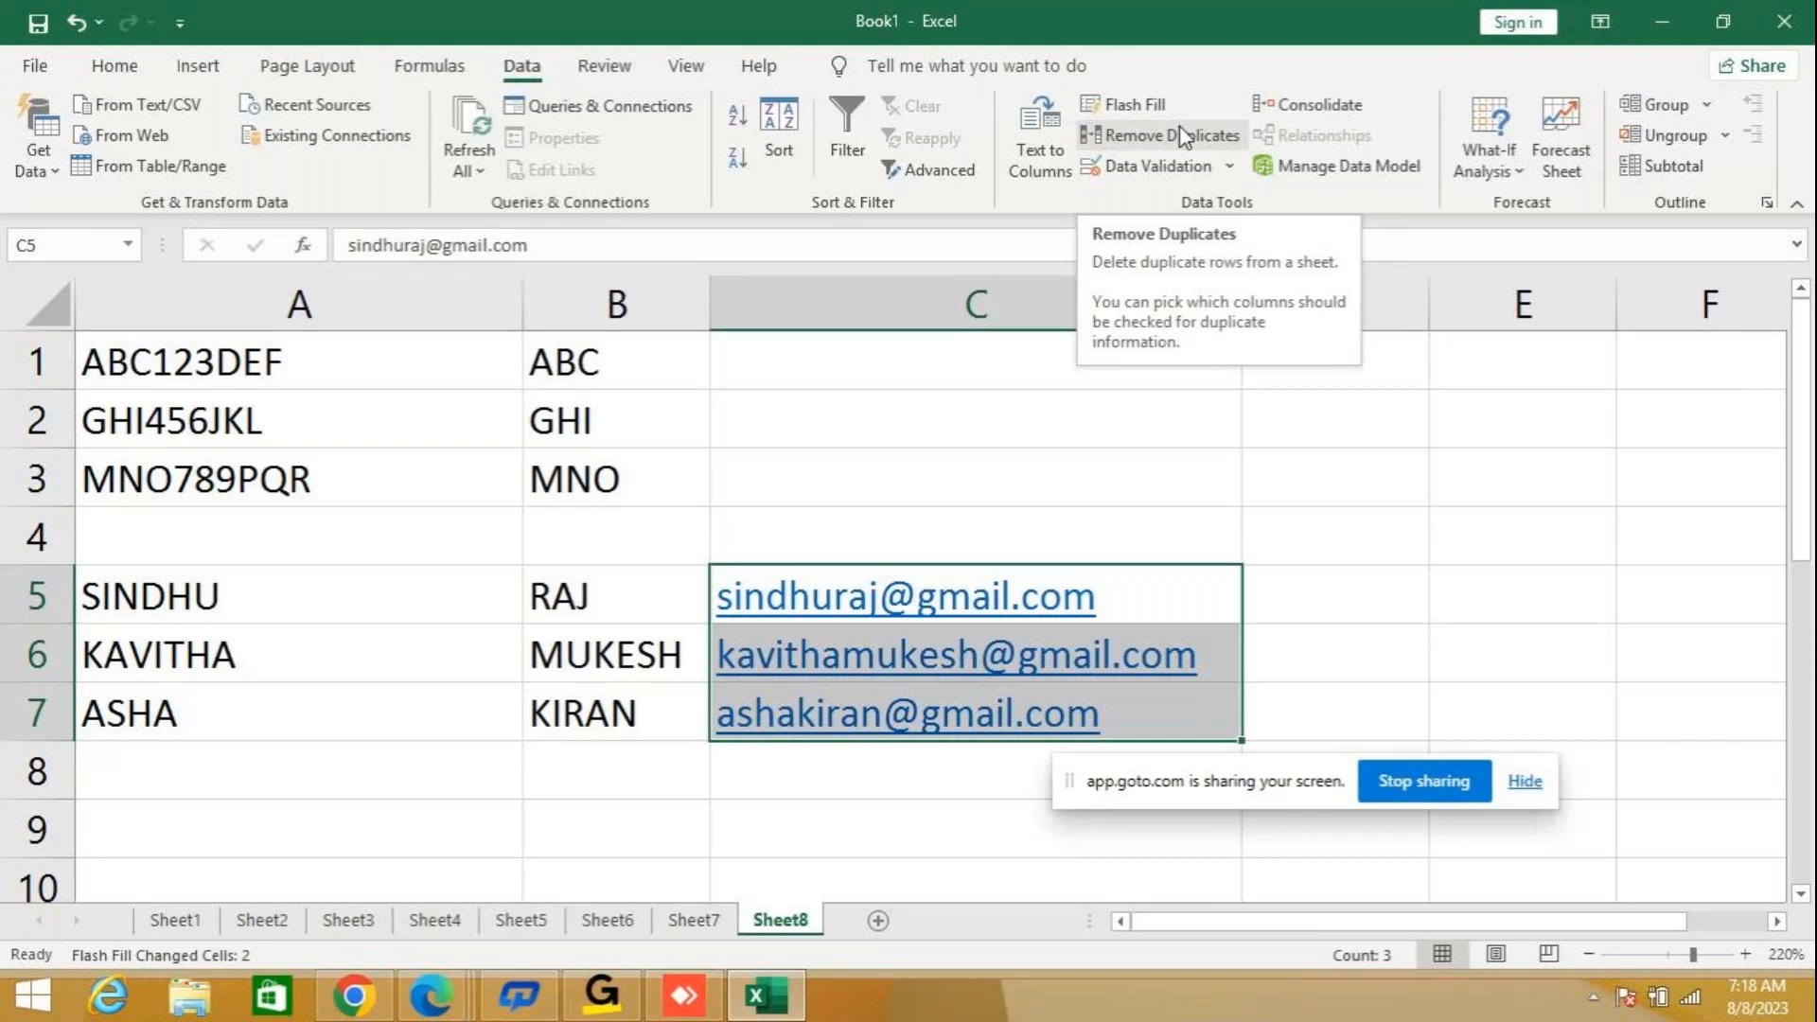
# Copy the employee table A1 to C7 from Sheet5 into a new worksheet and autofit column B.
pyautogui.click(434, 920)
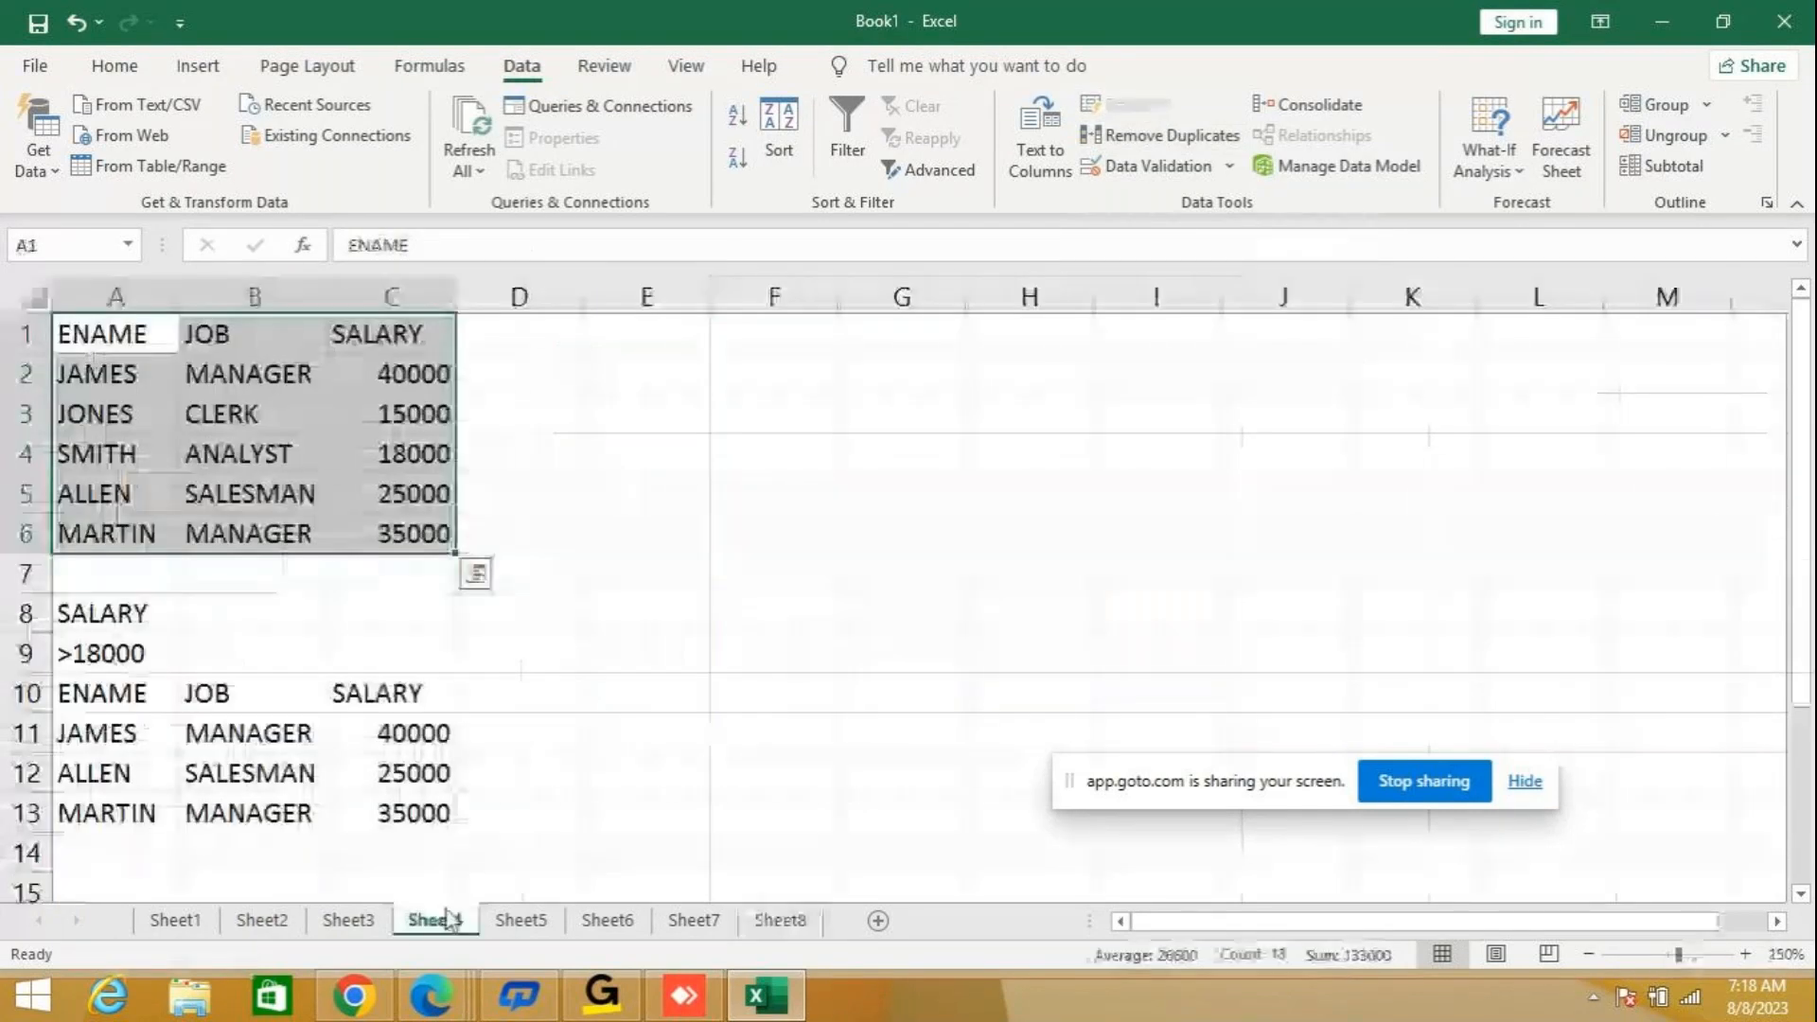
pyautogui.click(523, 923)
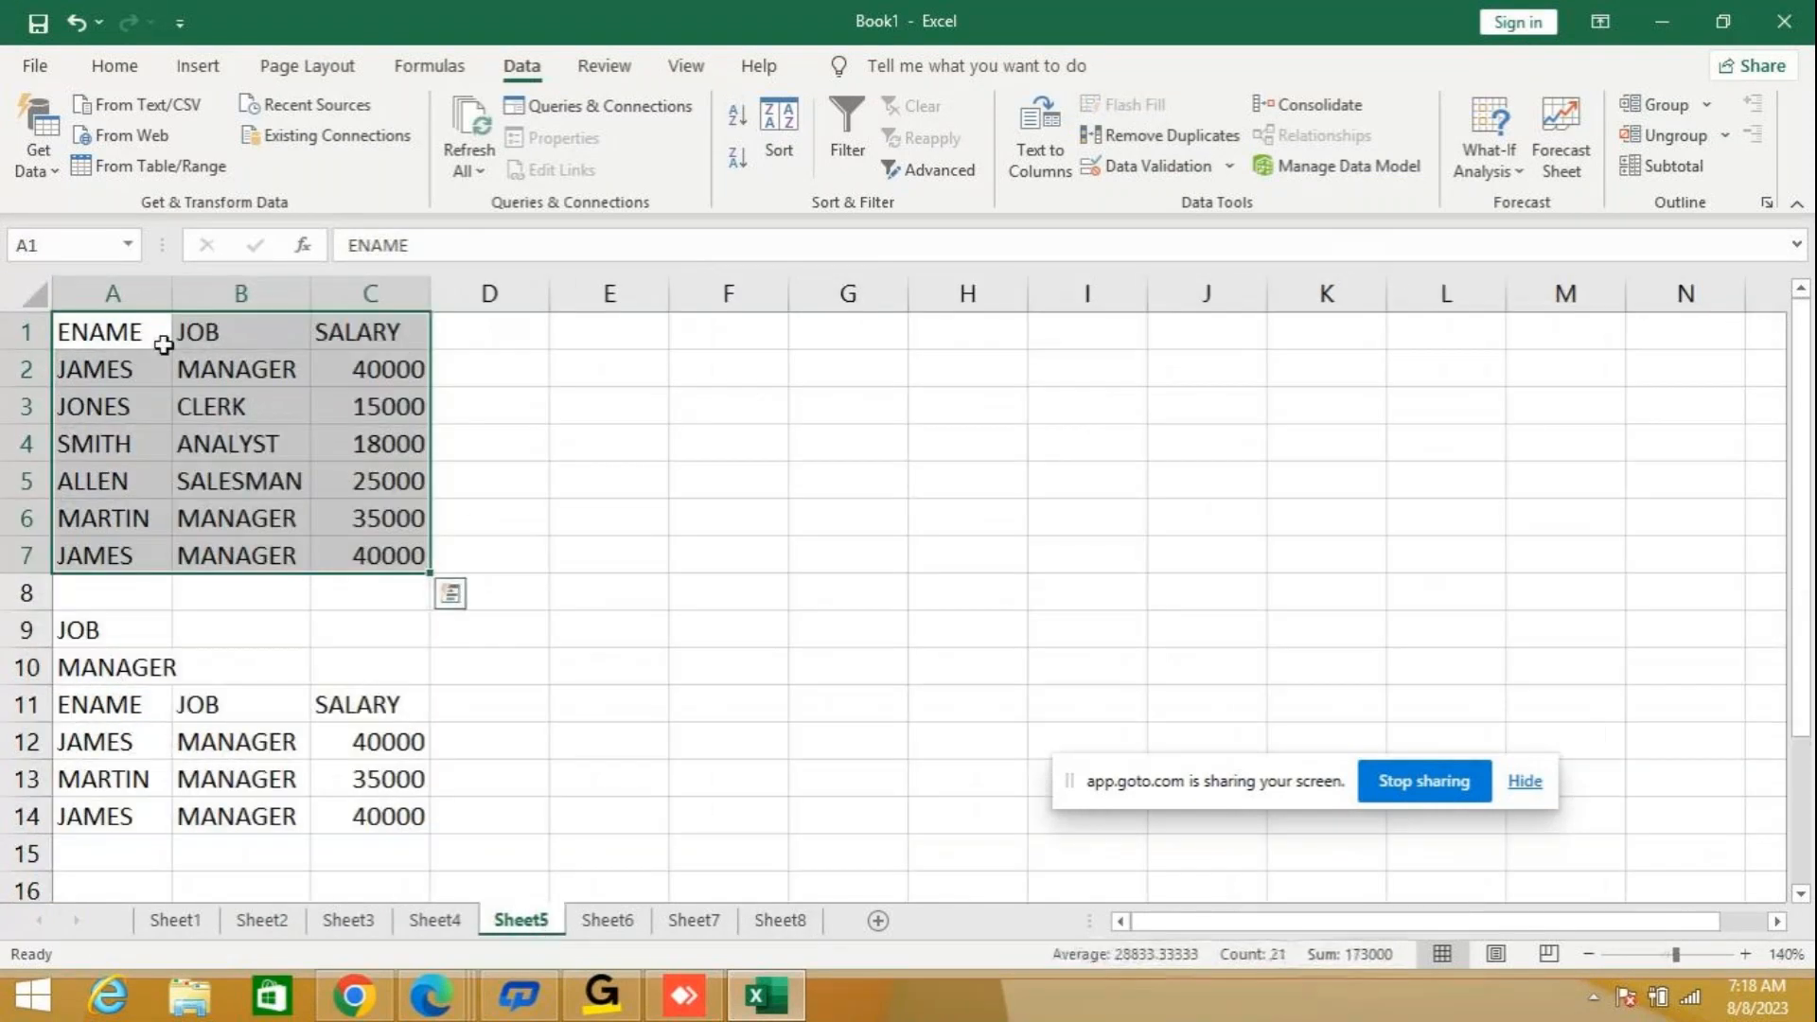
pyautogui.hotkey('ctrl', 'c')
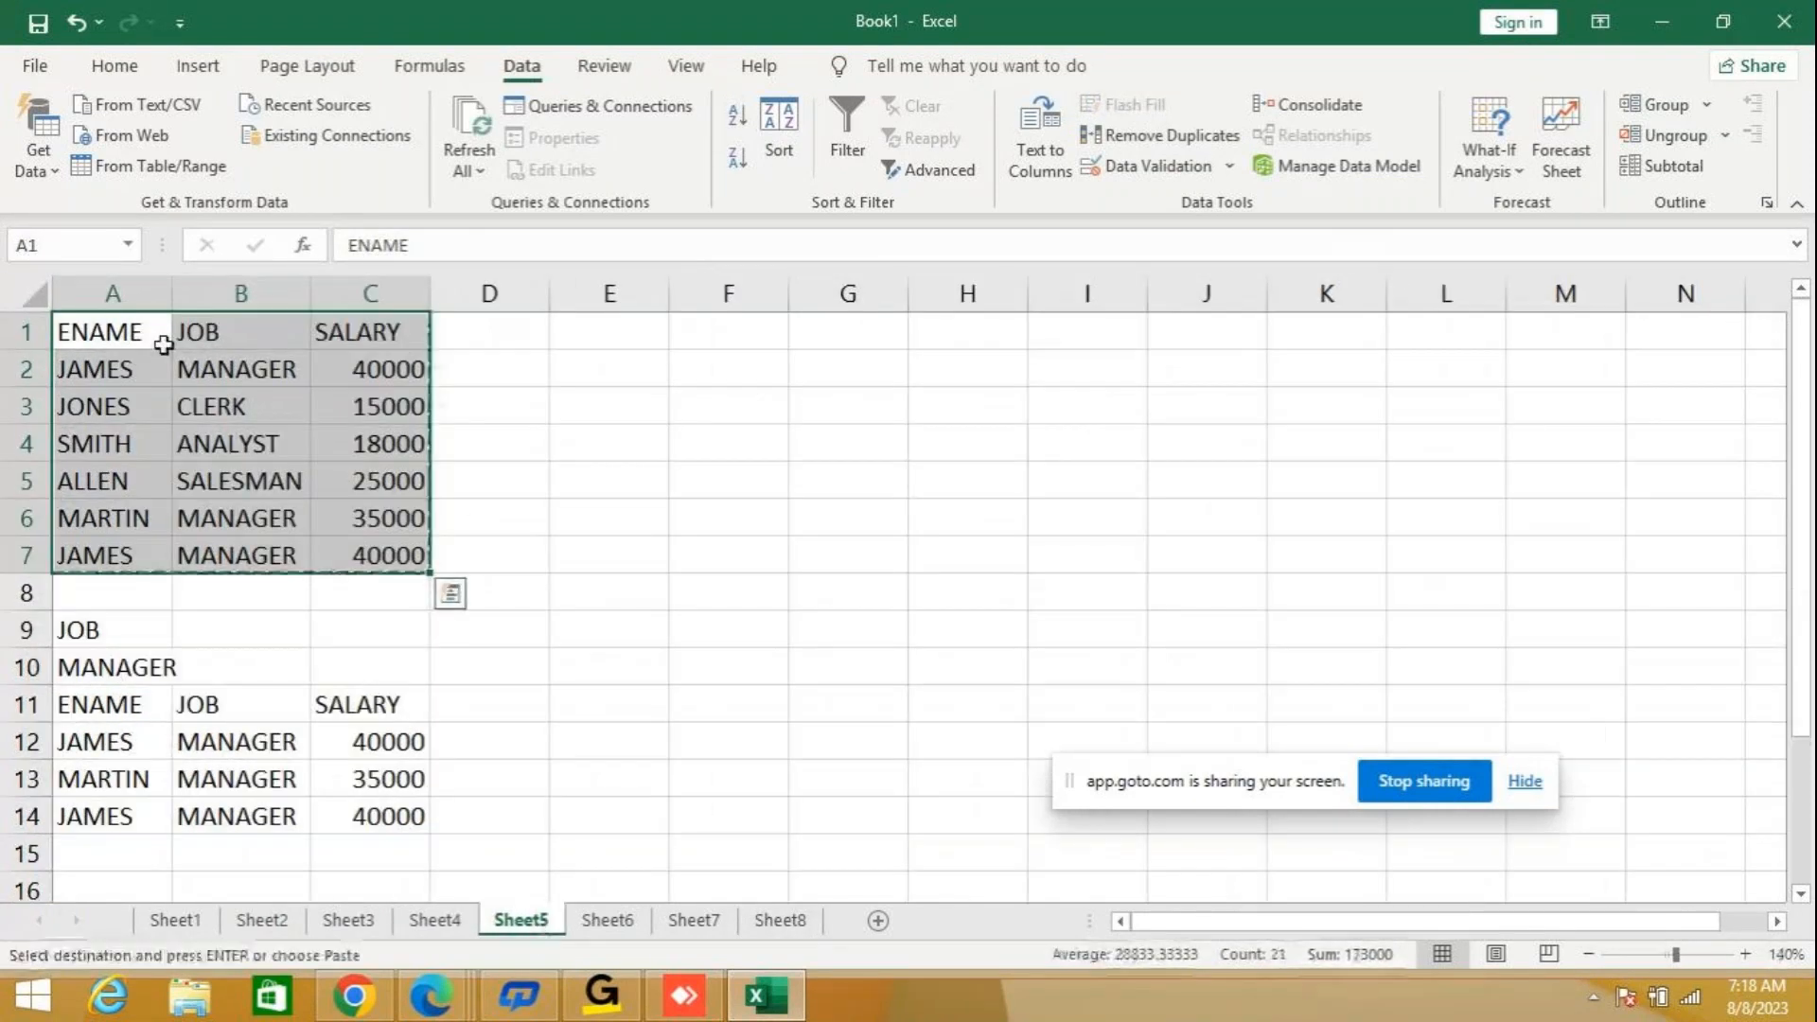
pyautogui.click(877, 920)
pyautogui.hotkey('ctrl', 'v')
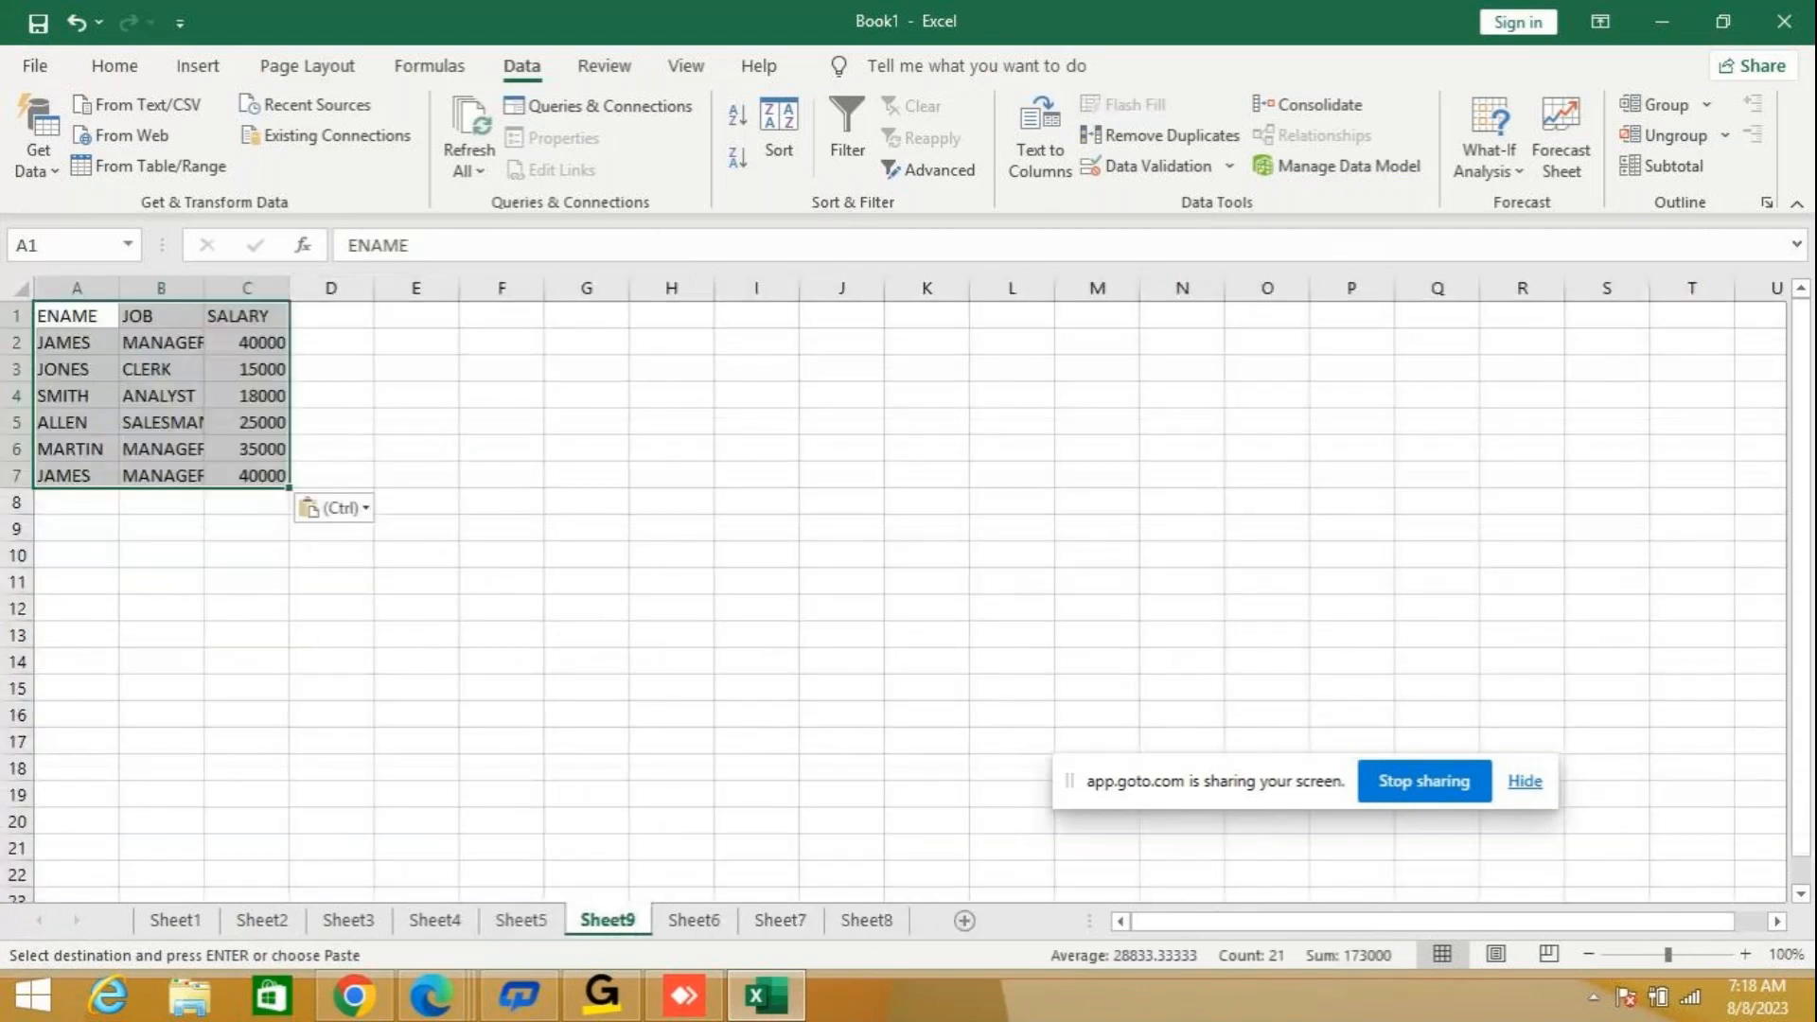
pyautogui.moveTo(1671, 954); pyautogui.dragTo(1694, 954)
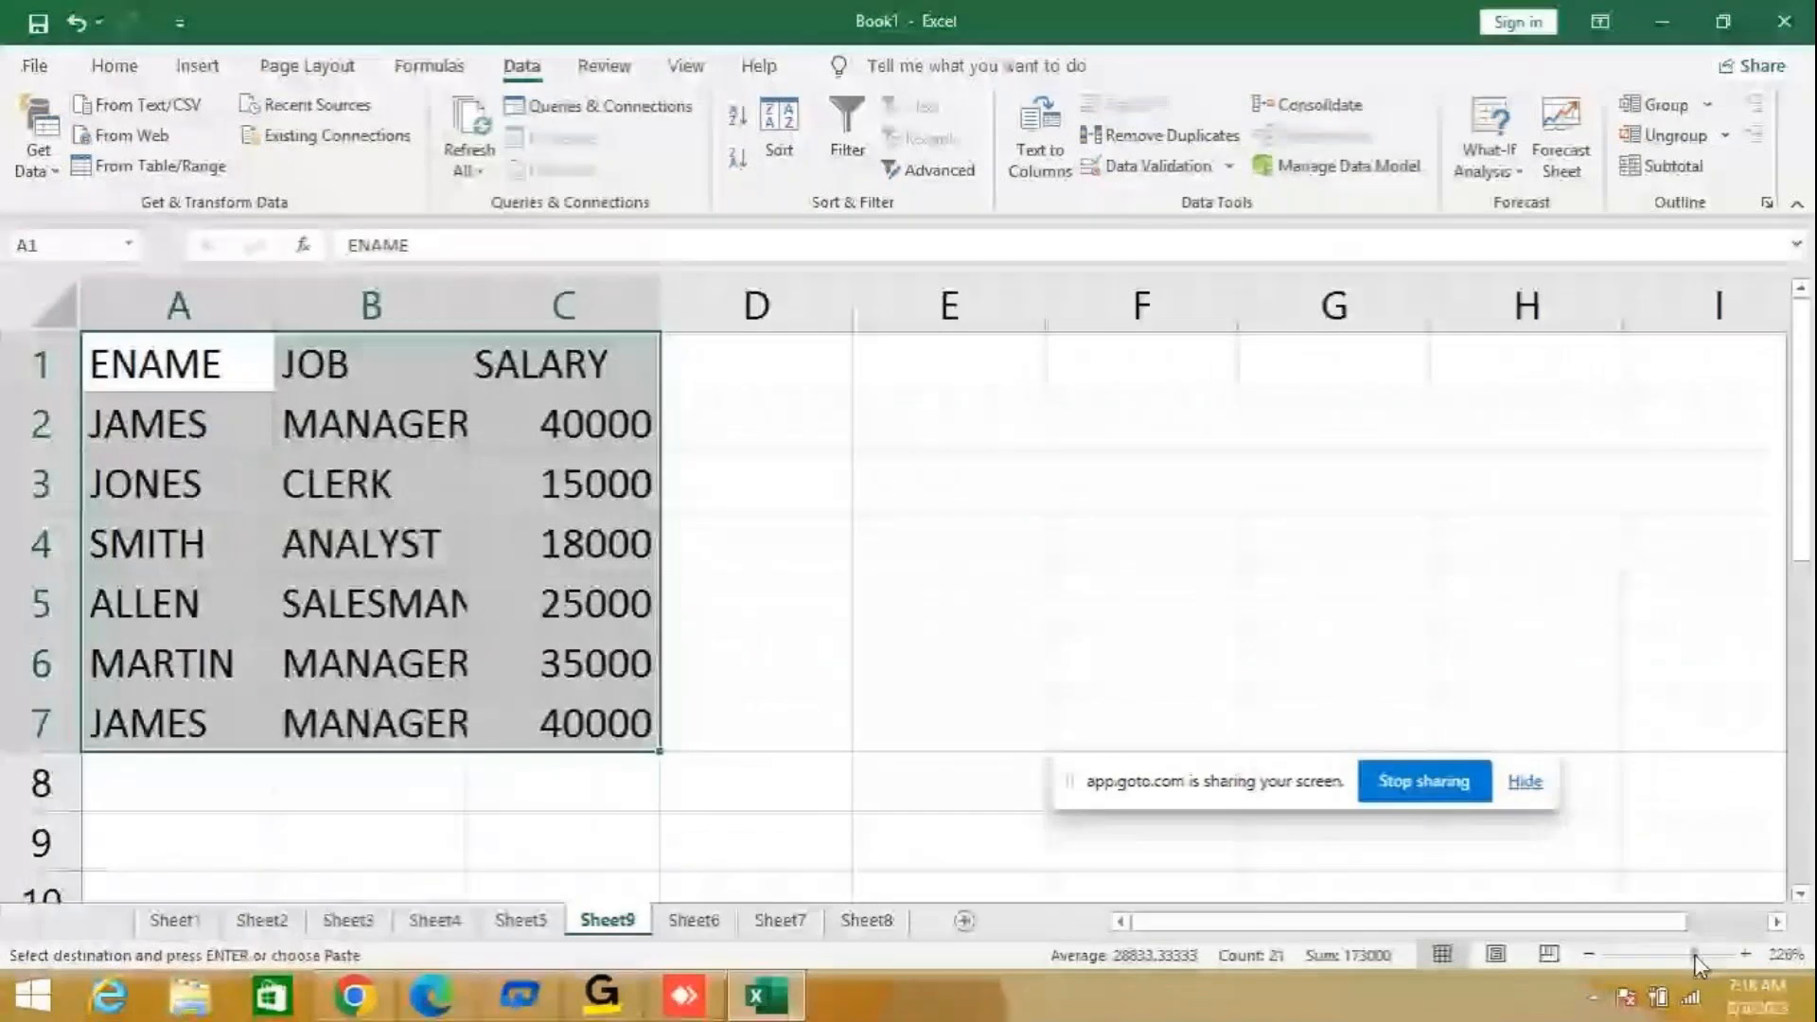
pyautogui.doubleClick(466, 294)
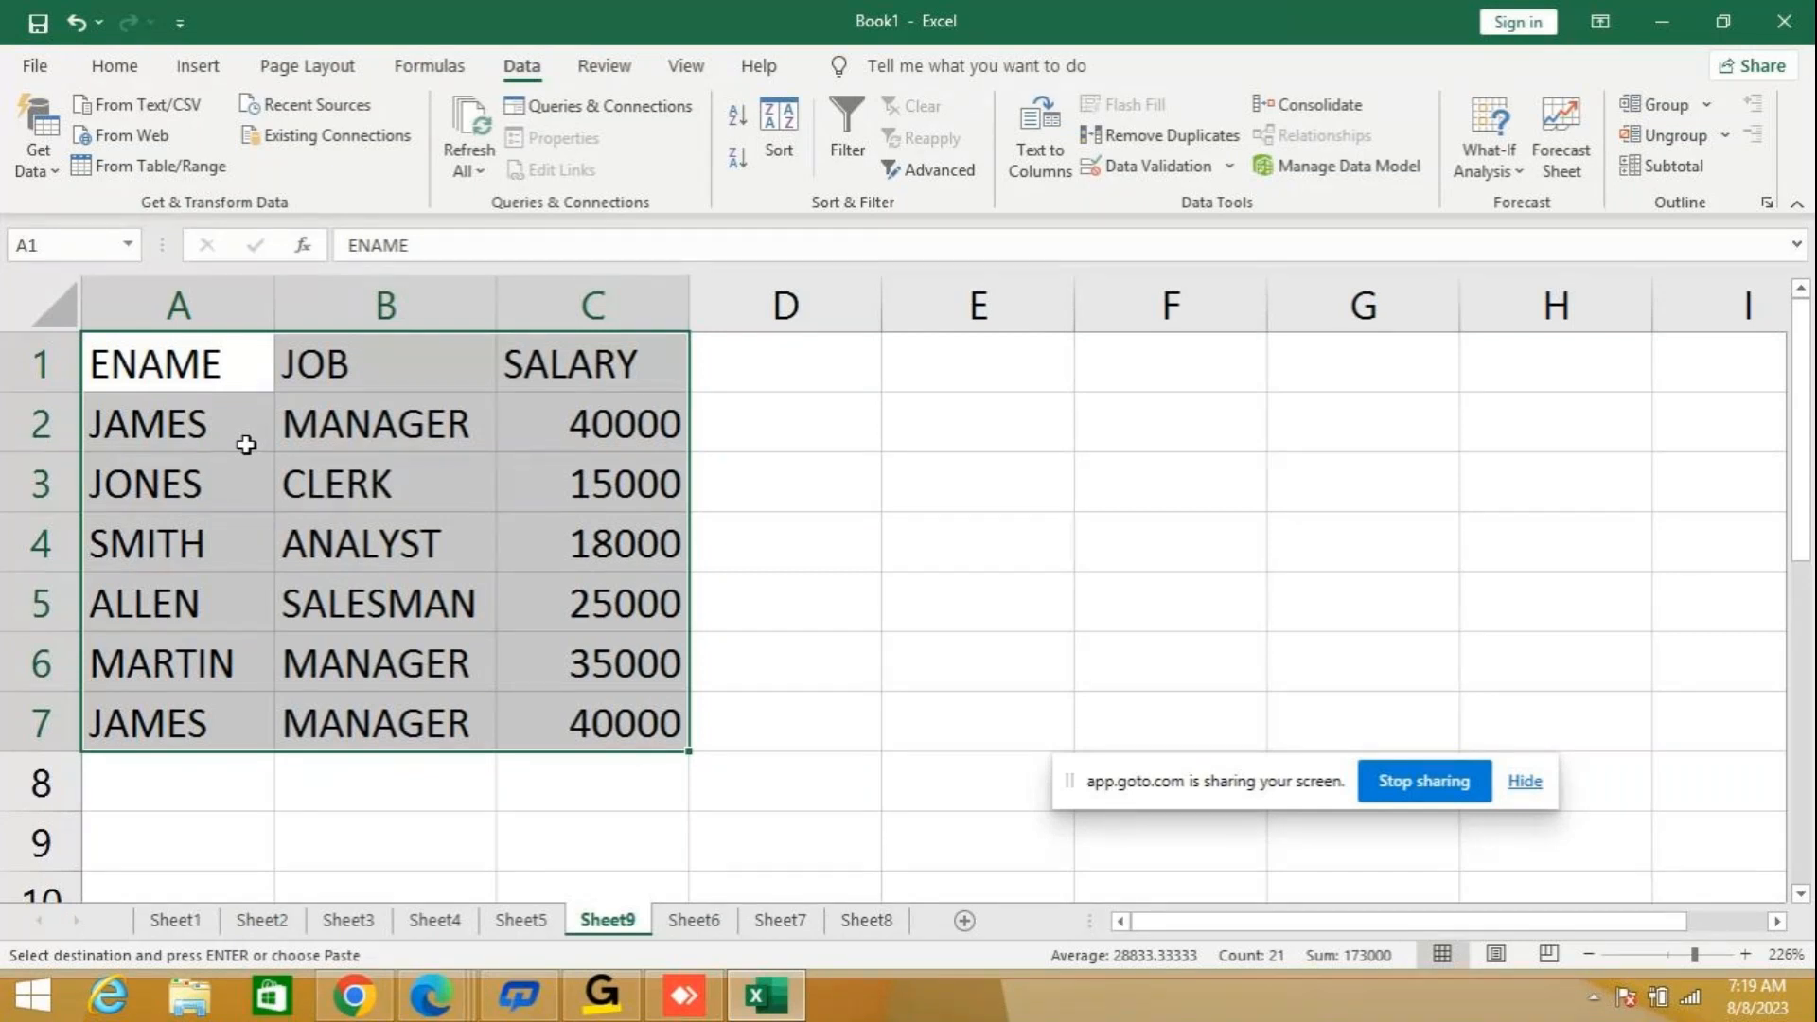
# Remove duplicate rows from the copied table, comparing the ENAME, JOB and SALARY columns with headers enabled.
pyautogui.click(1167, 142)
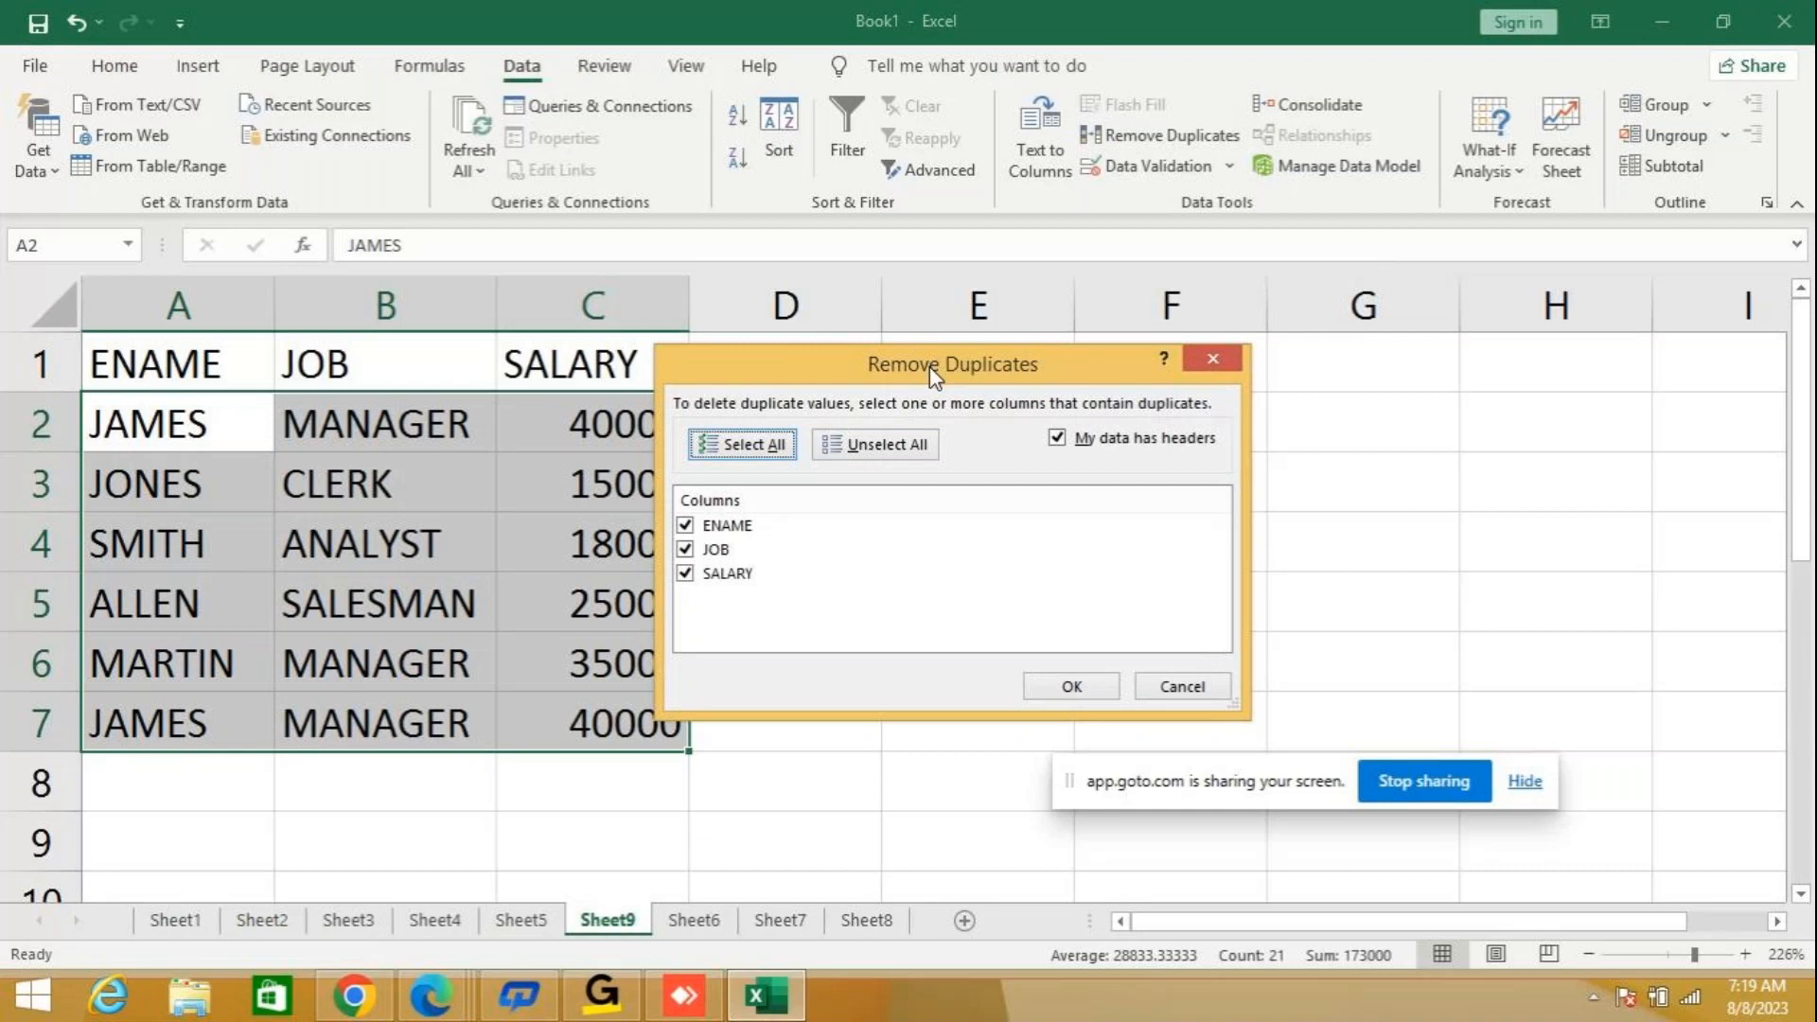
pyautogui.moveTo(929, 366); pyautogui.dragTo(1063, 282)
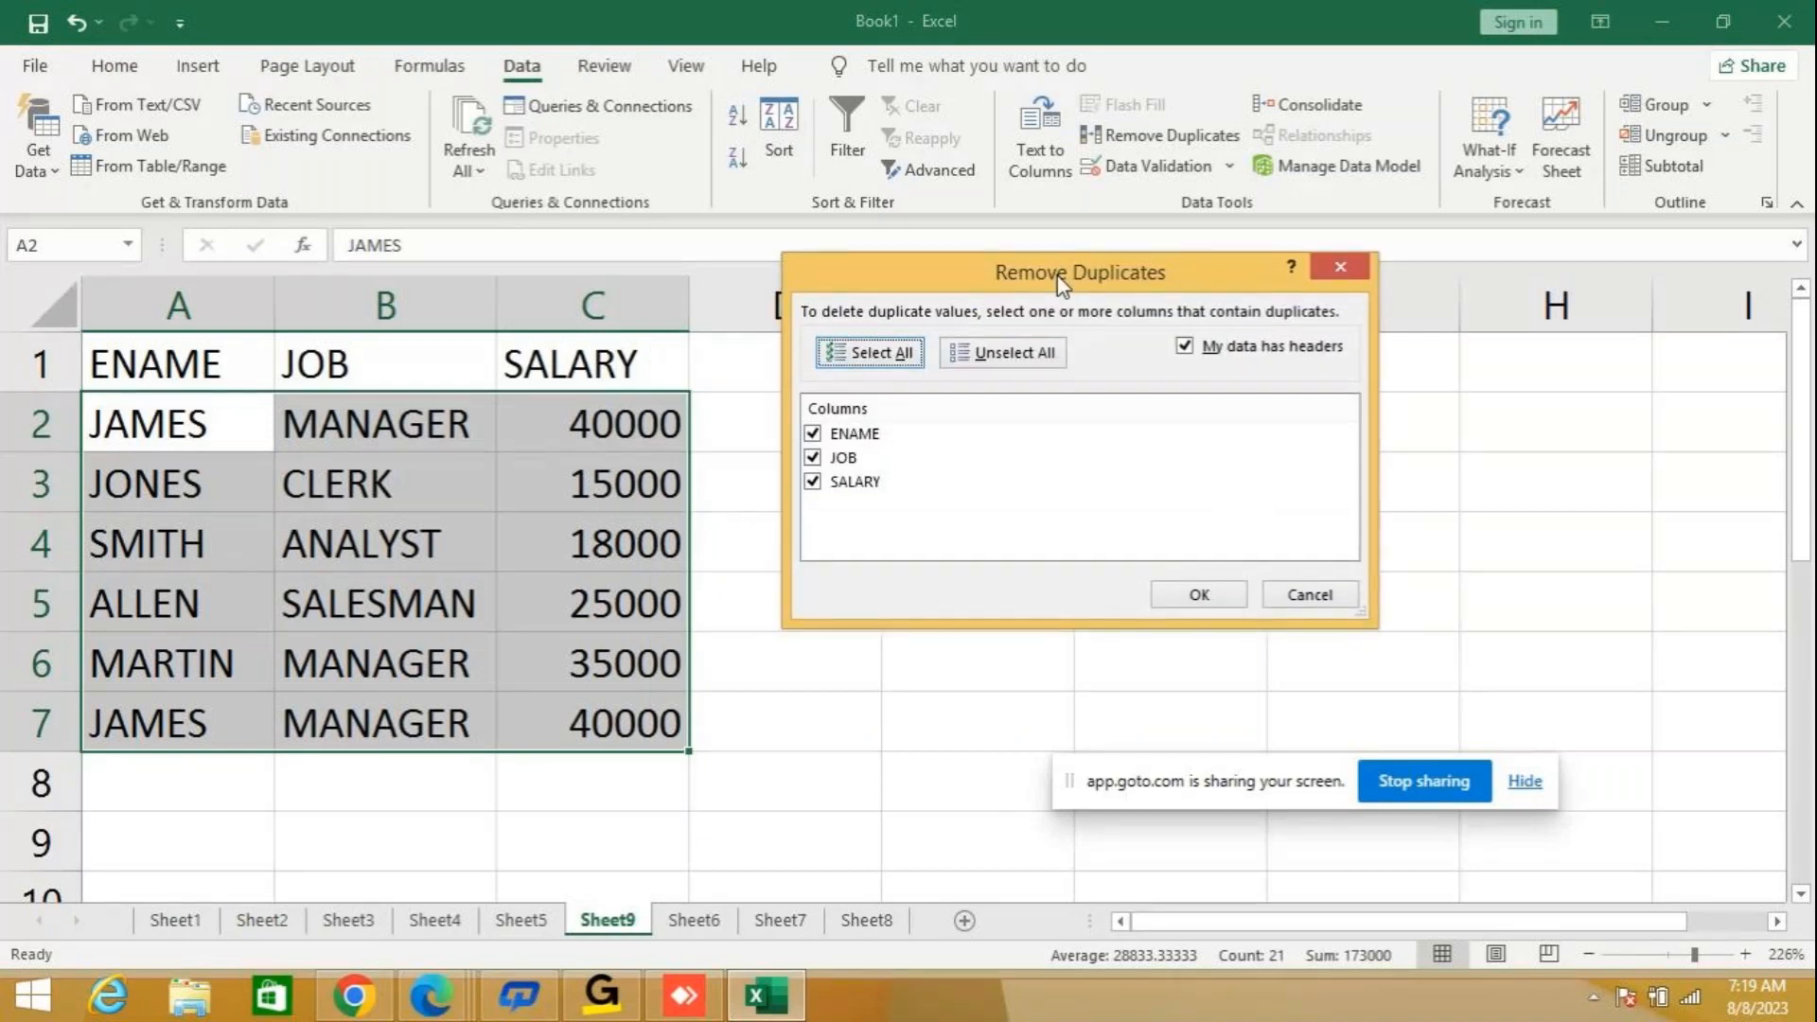
pyautogui.click(1224, 593)
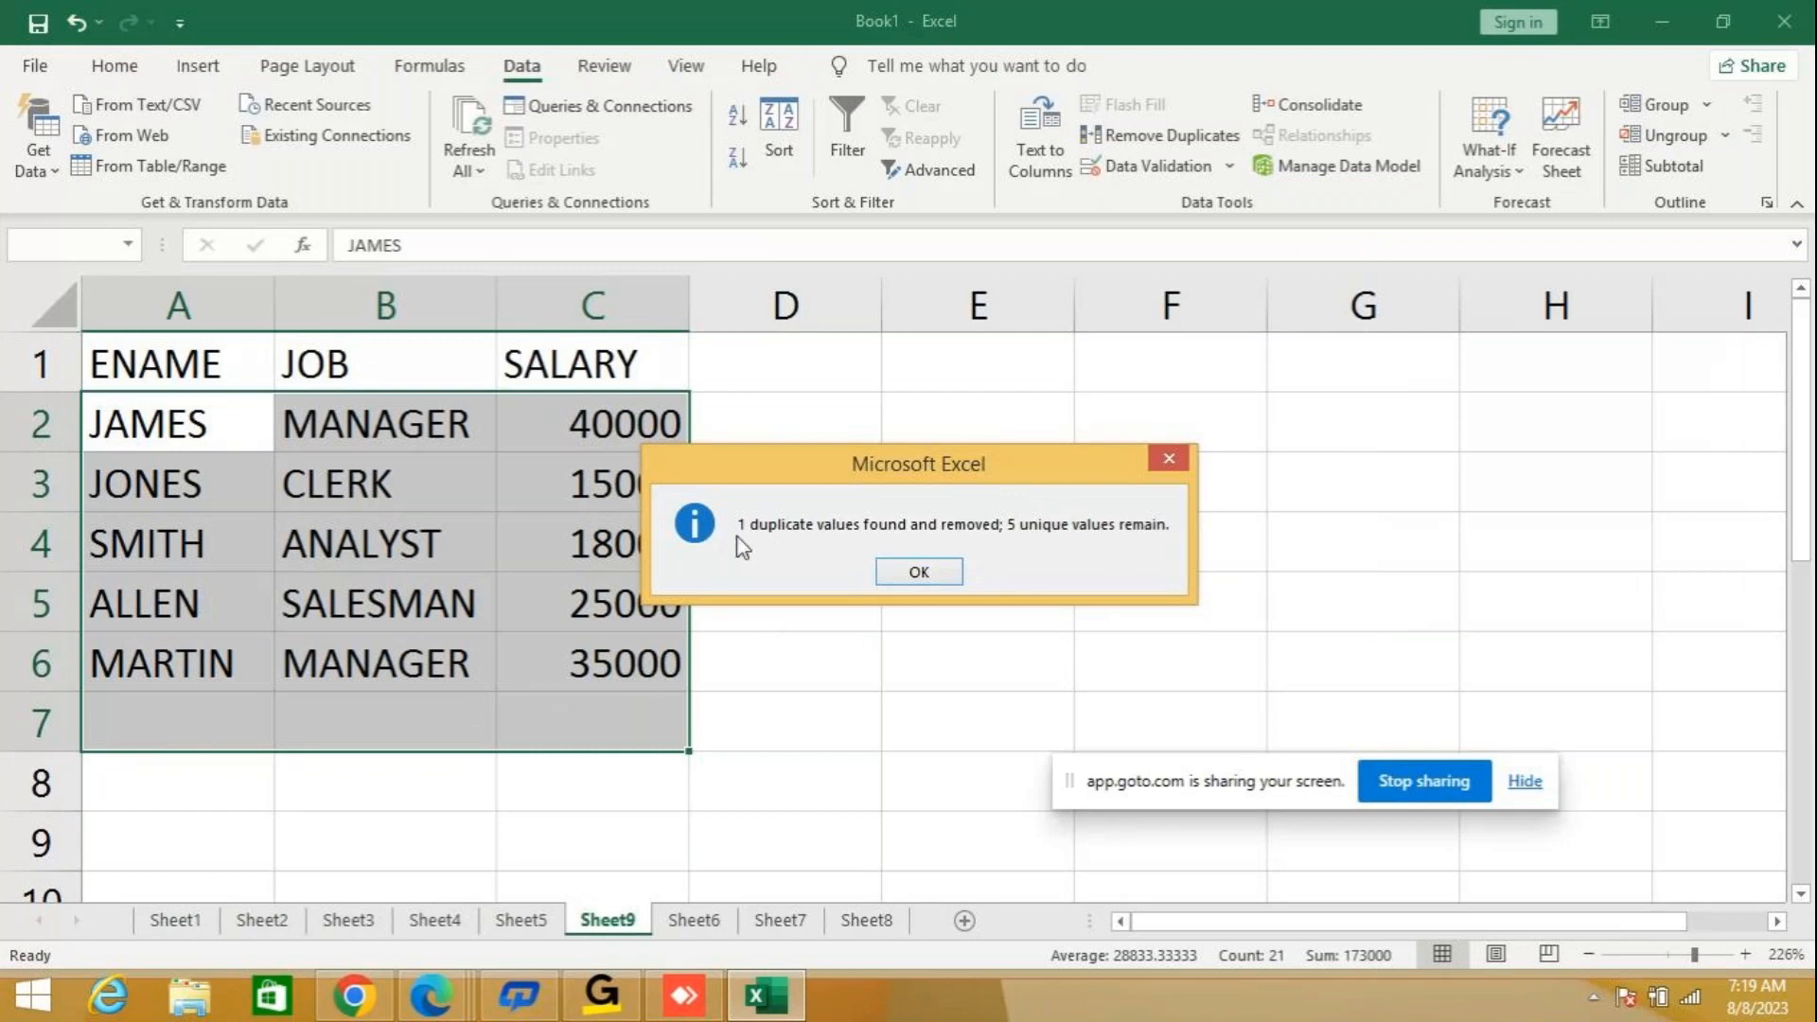
pyautogui.moveTo(887, 478); pyautogui.dragTo(1150, 384)
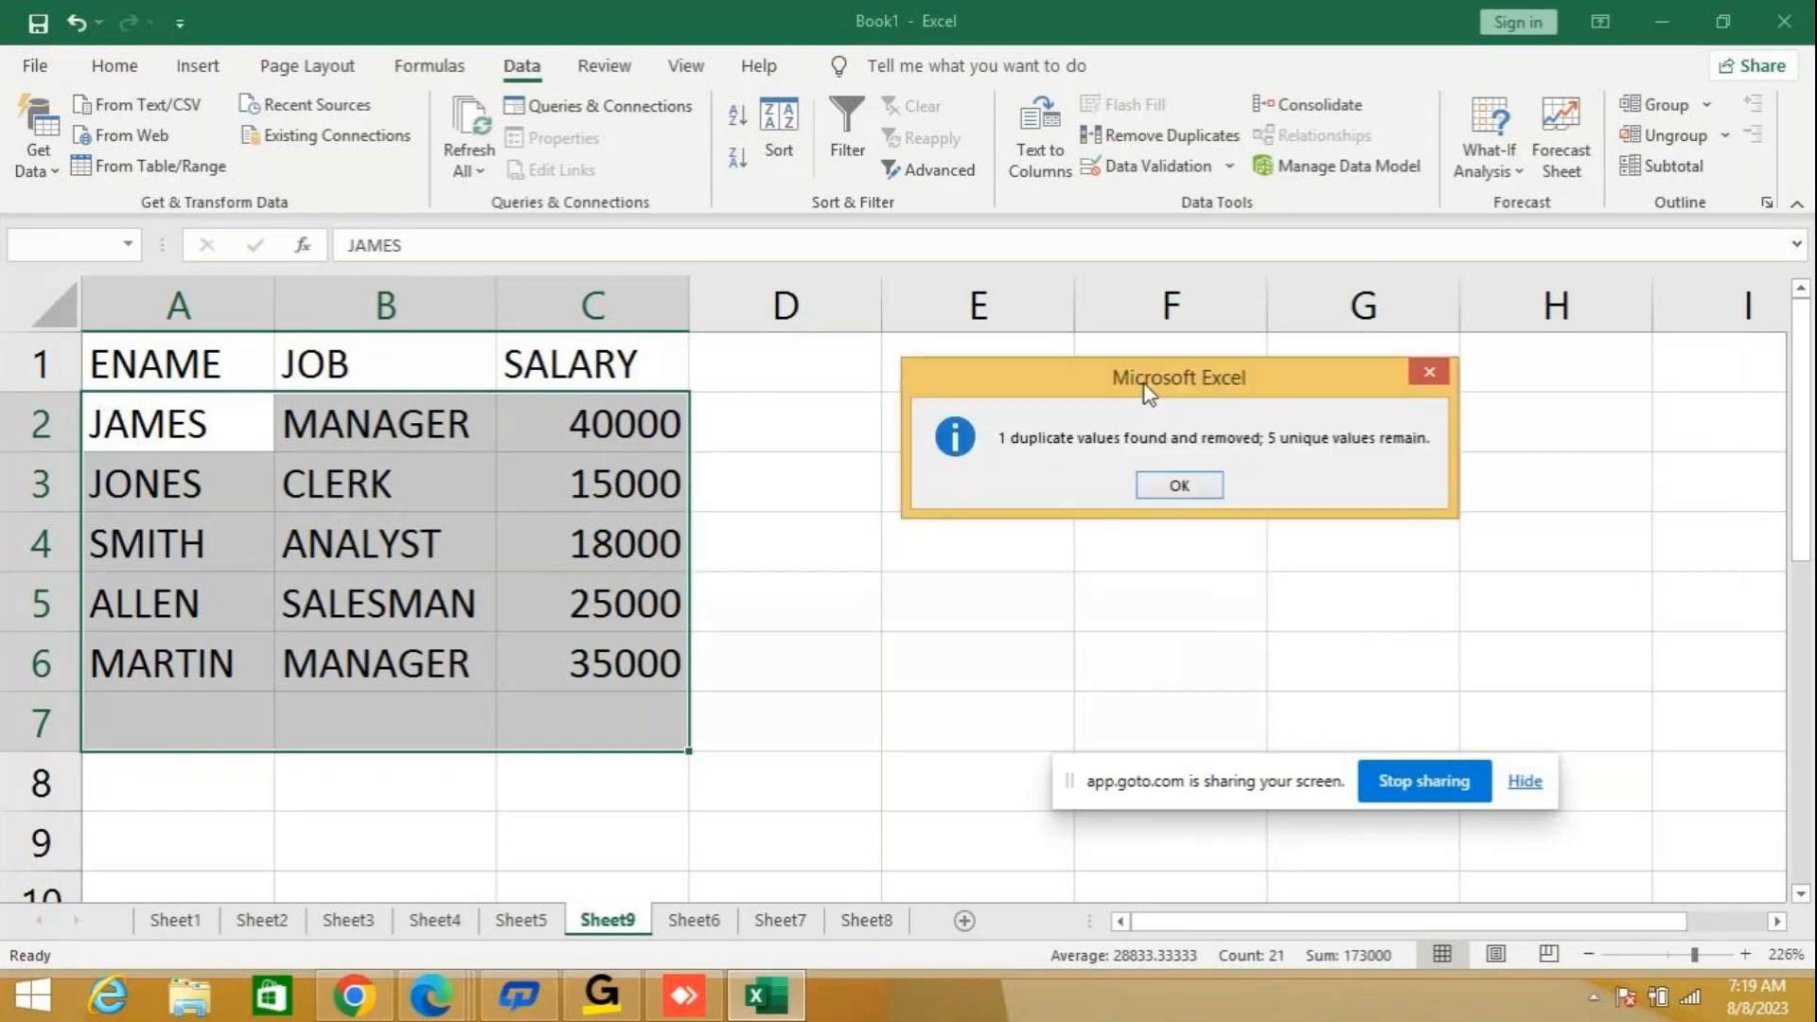
pyautogui.click(1151, 479)
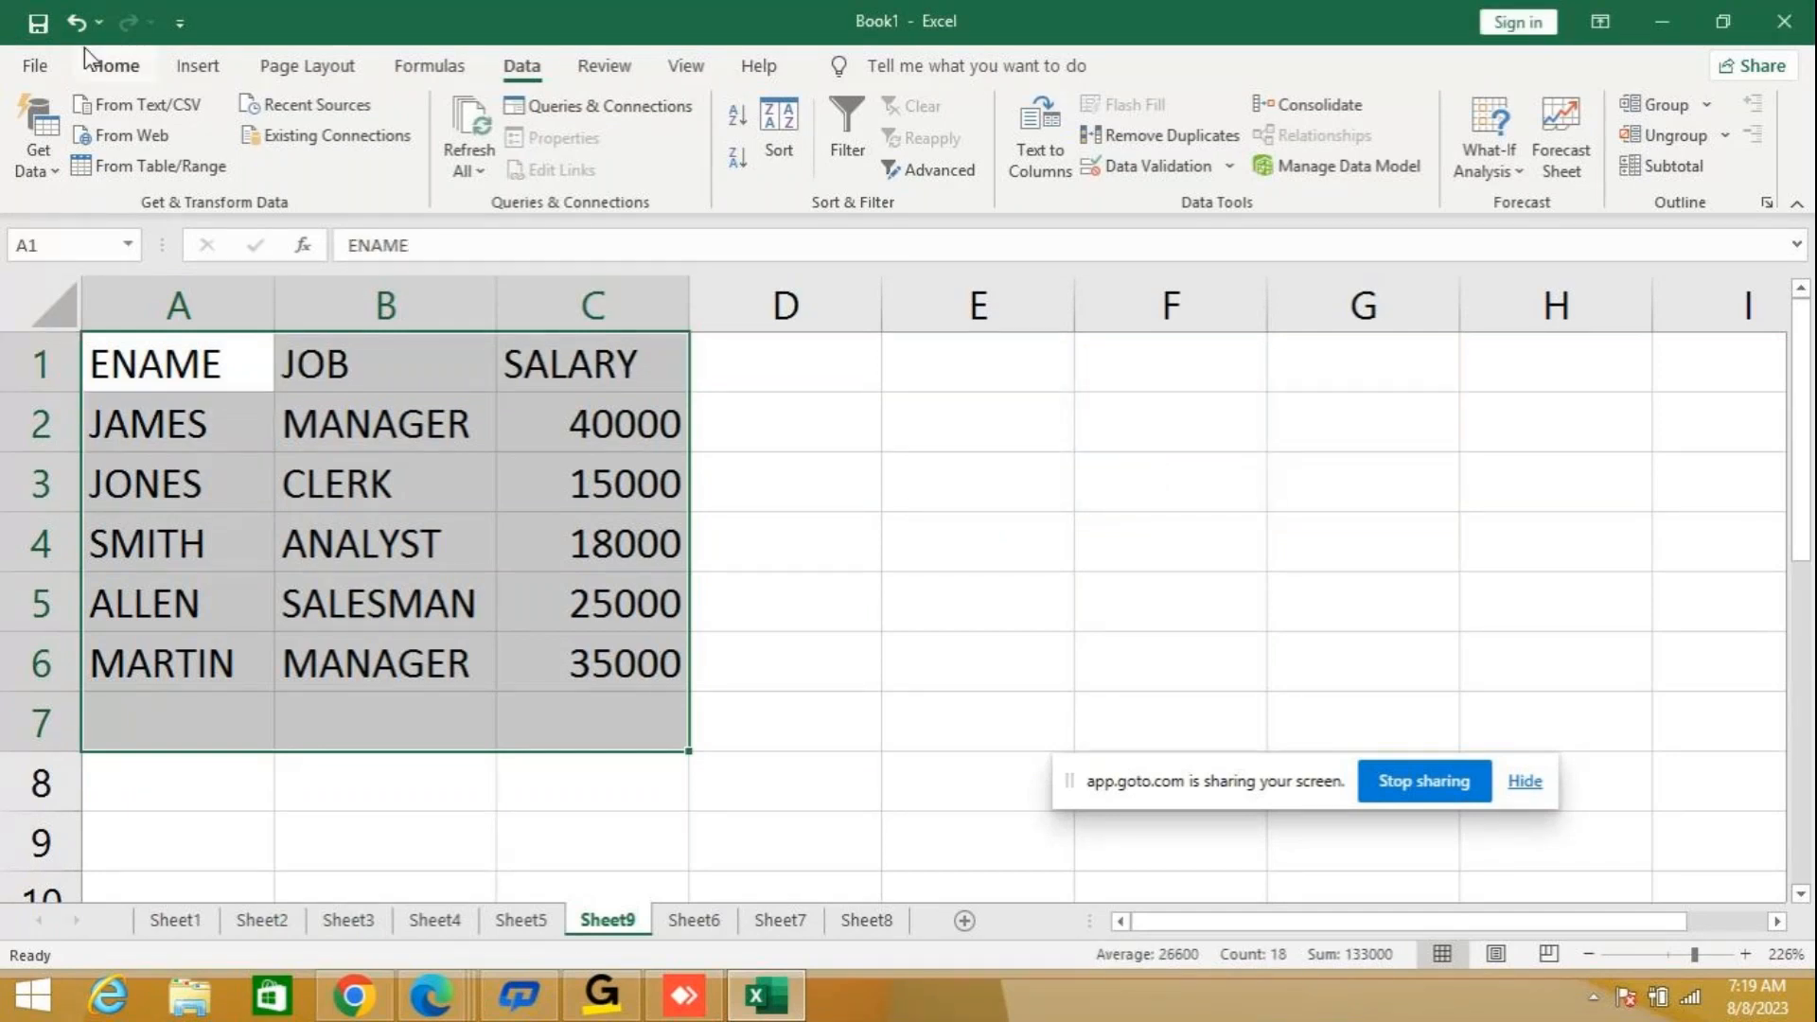
# Undo the duplicate removal, and run Remove Duplicates on the table again, comparing ENAME, JOB and SALARY with headers enabled.
pyautogui.click(75, 22)
pyautogui.click(890, 536)
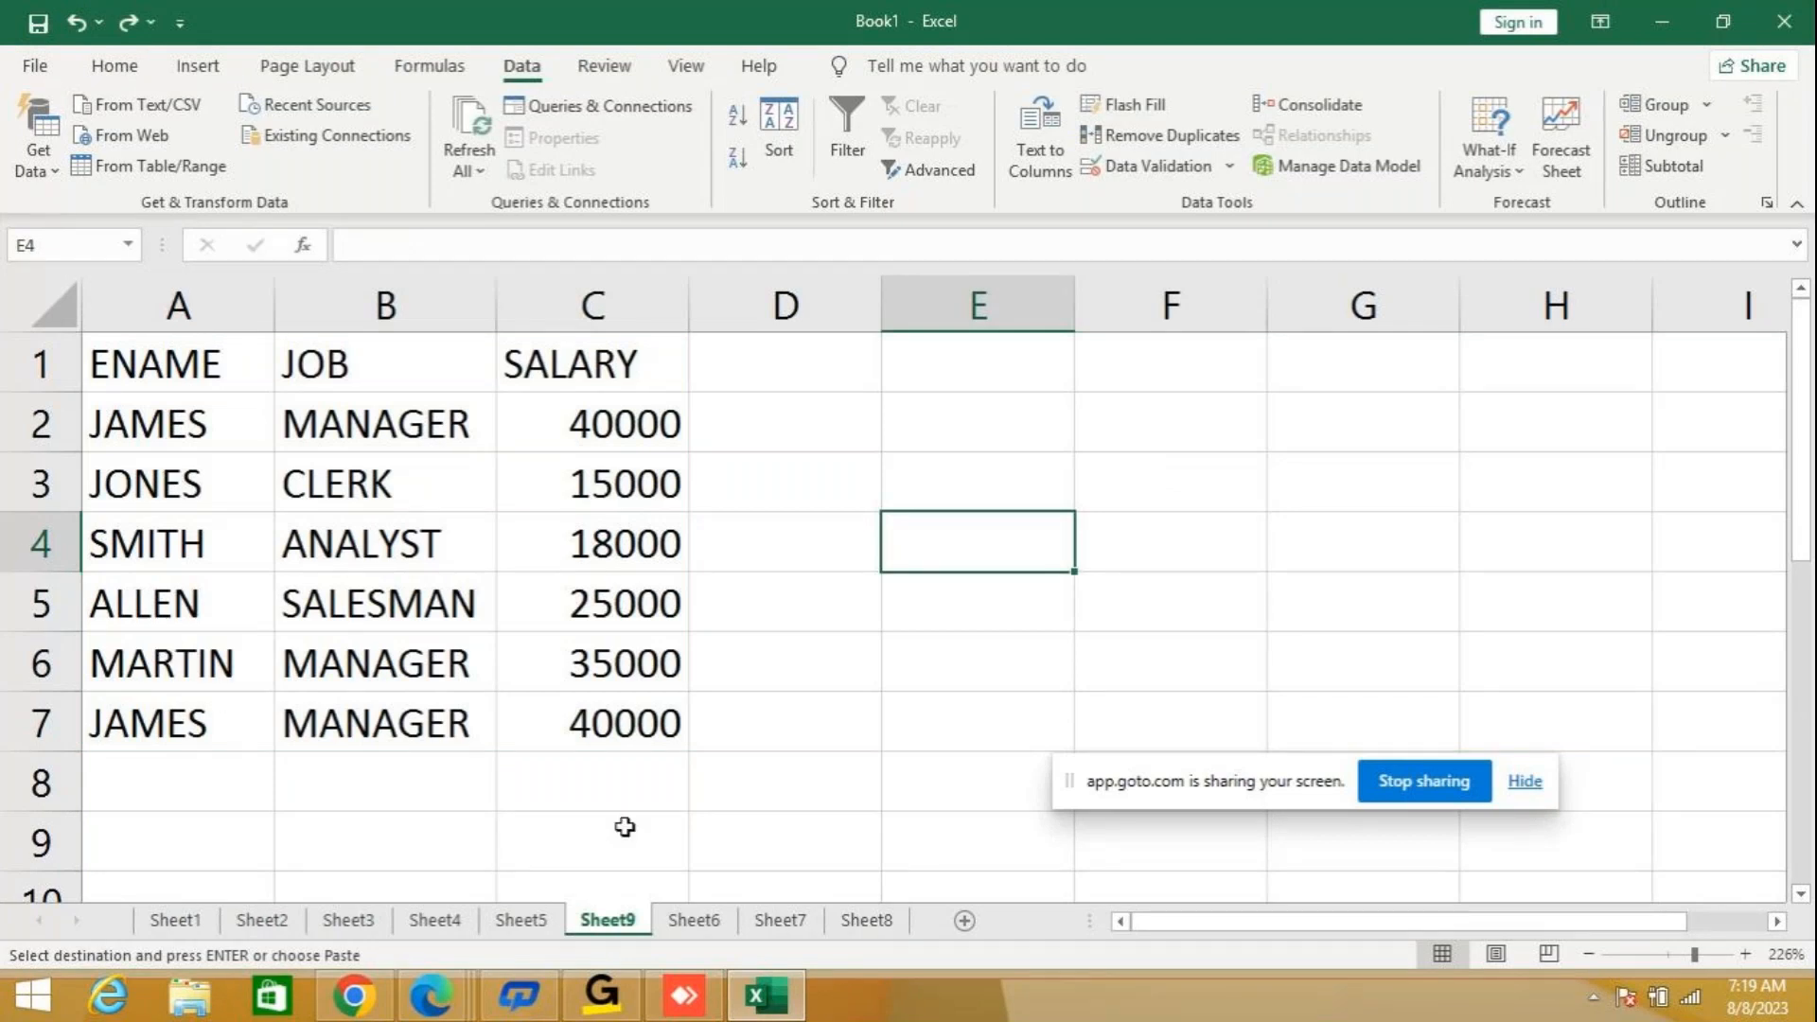
pyautogui.click(160, 352)
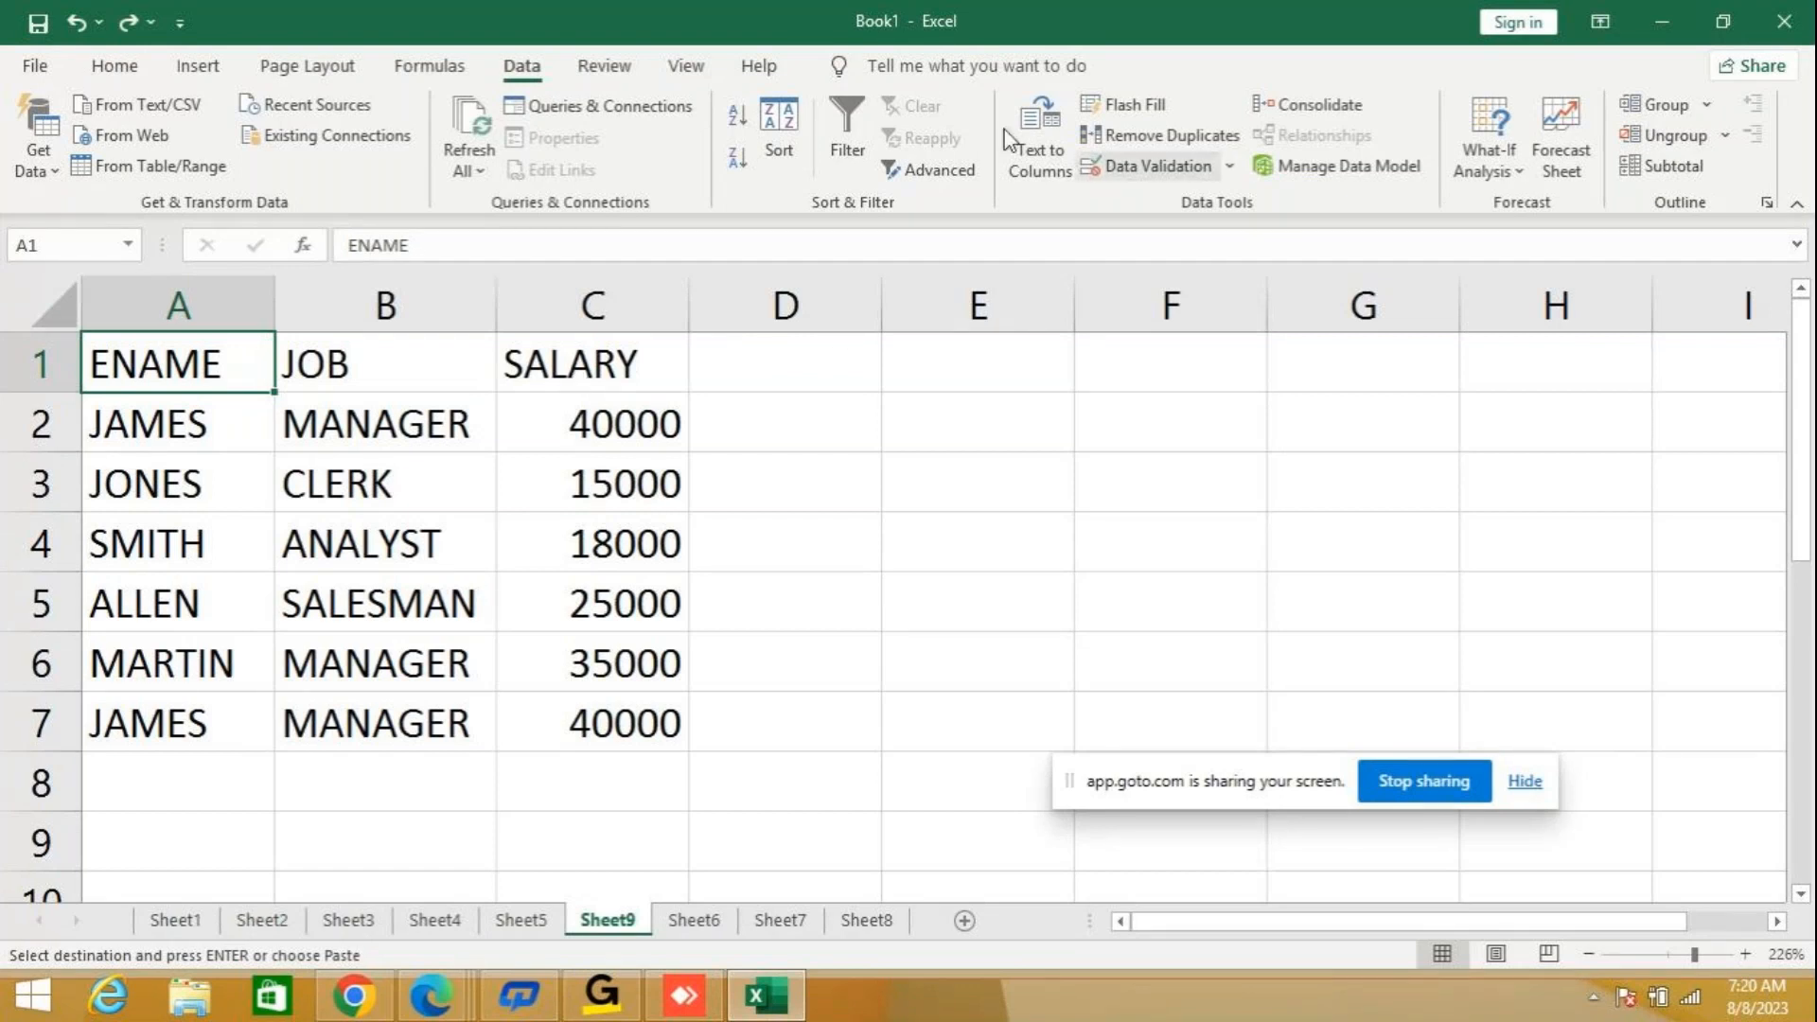
pyautogui.click(1152, 134)
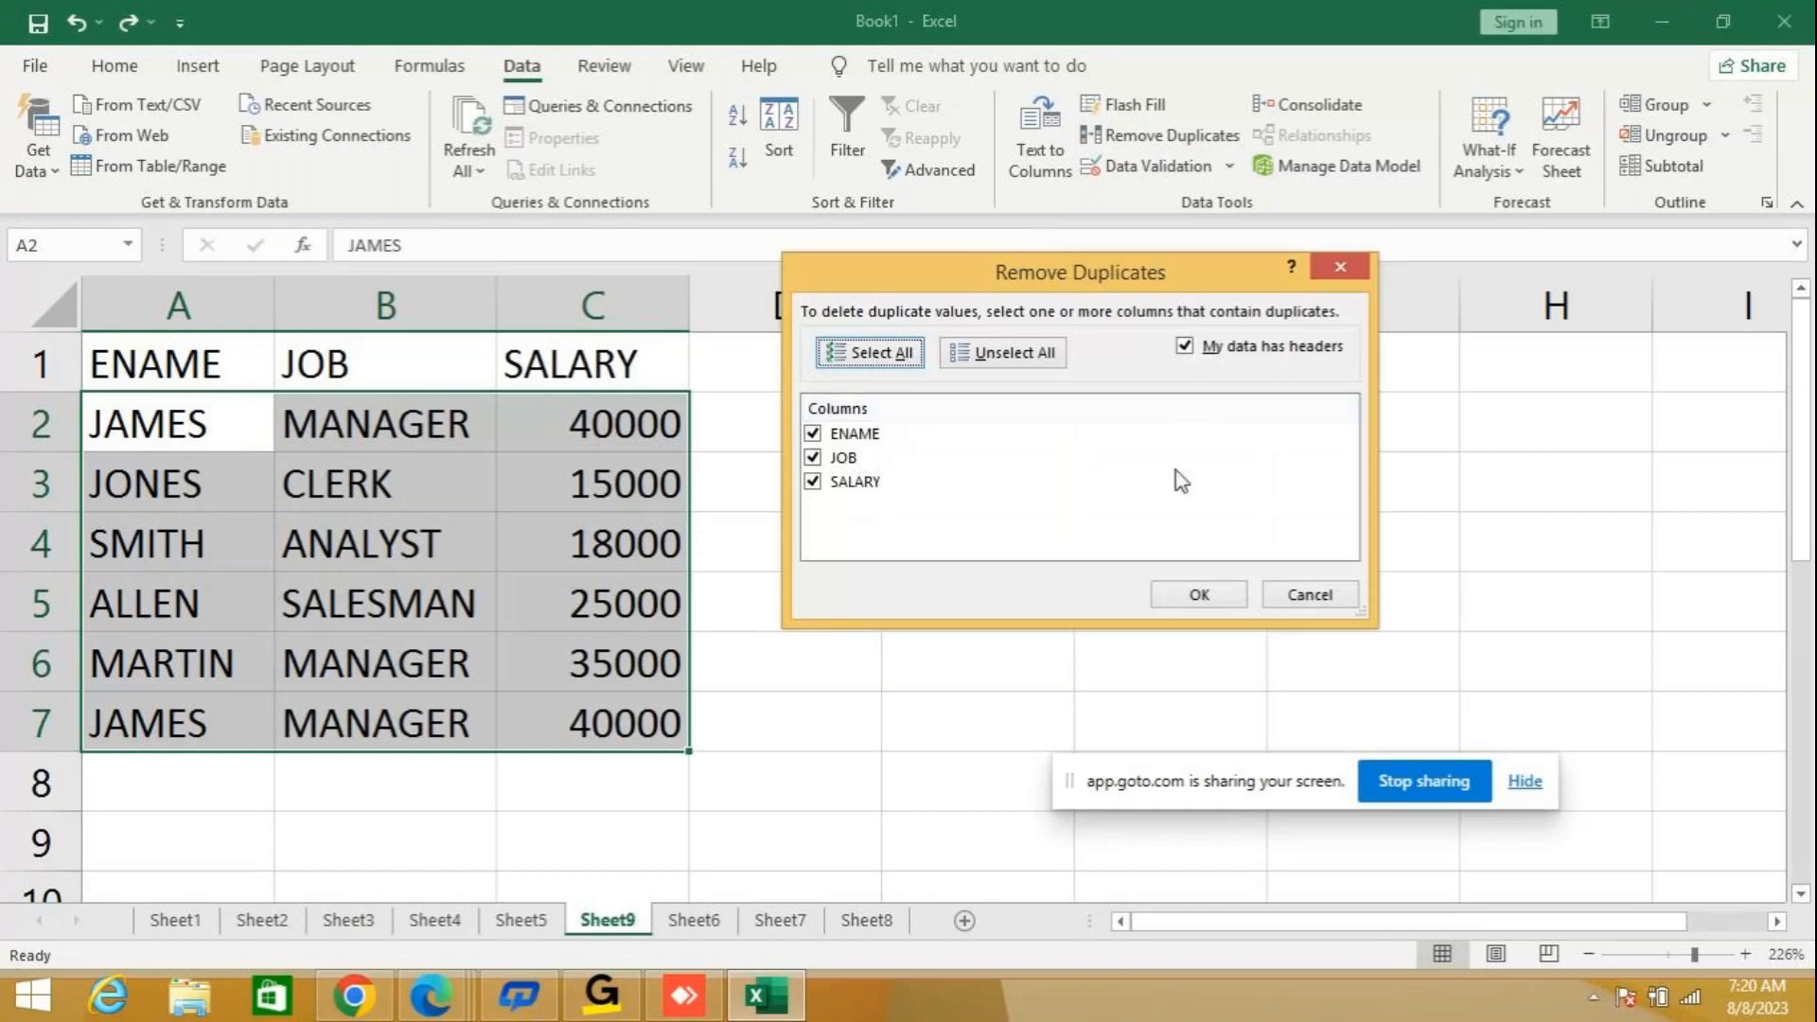
pyautogui.click(1196, 600)
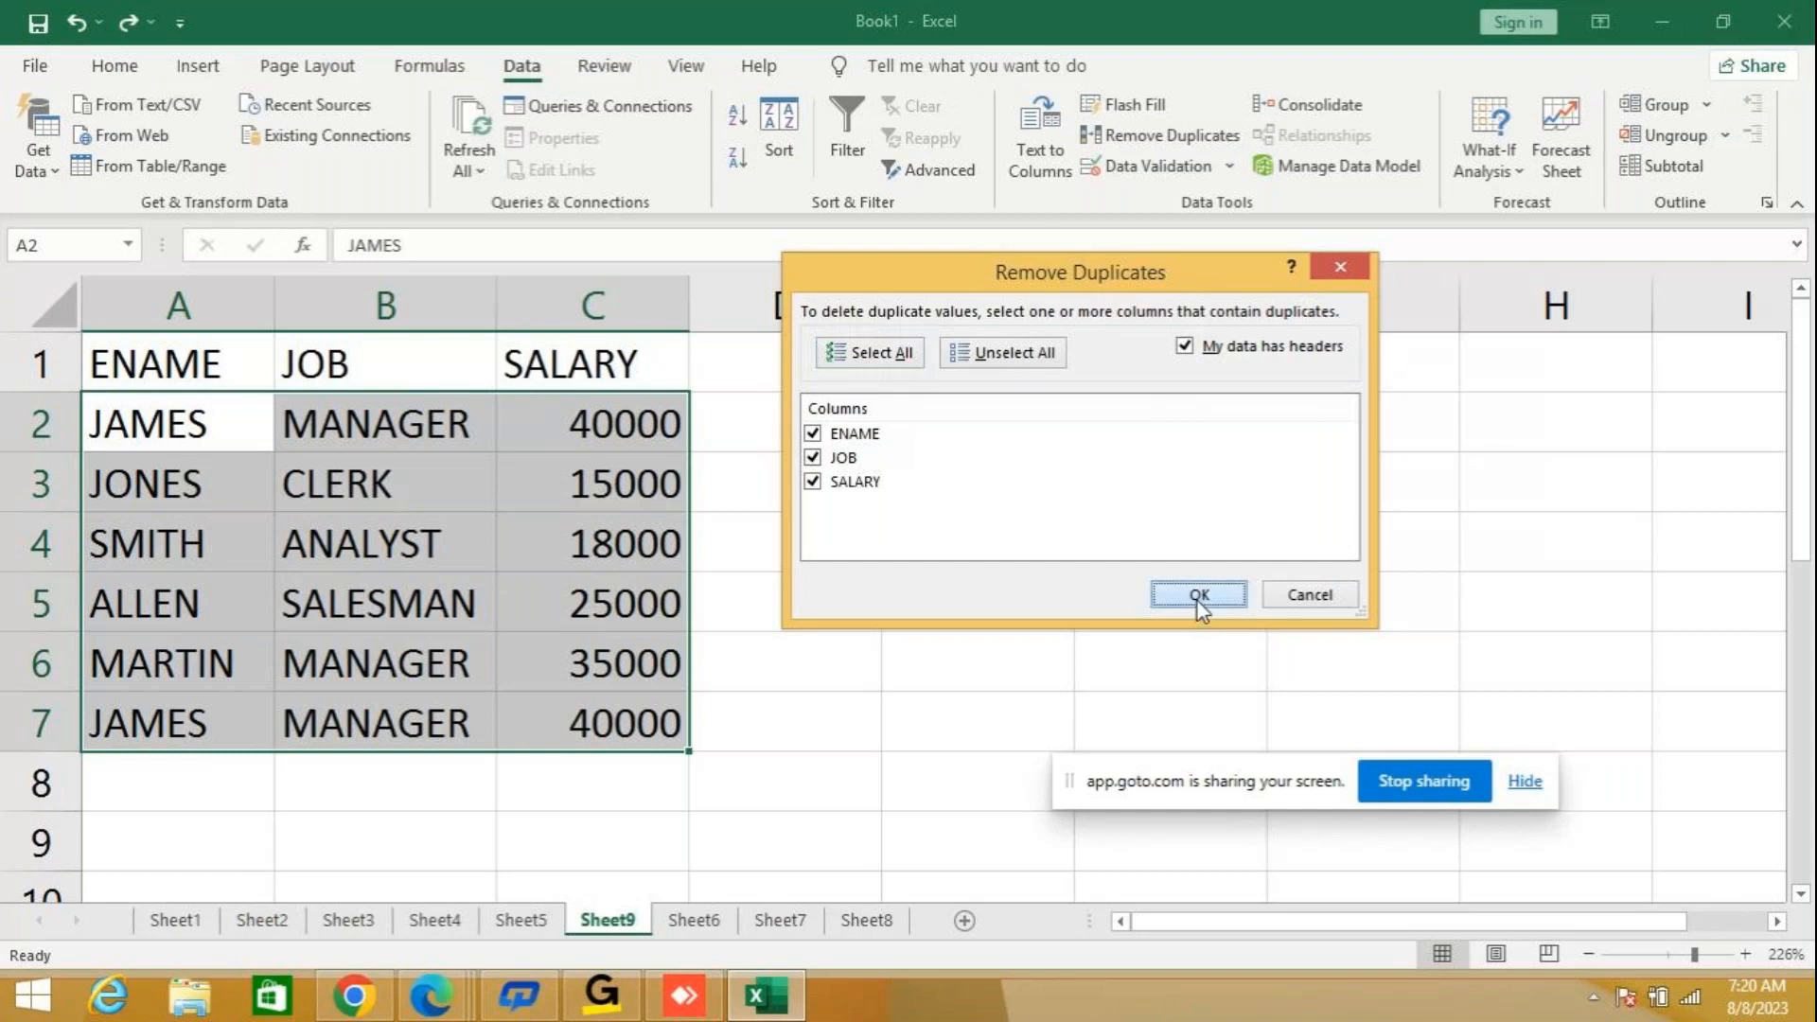
pyautogui.moveTo(877, 471); pyautogui.dragTo(1043, 330)
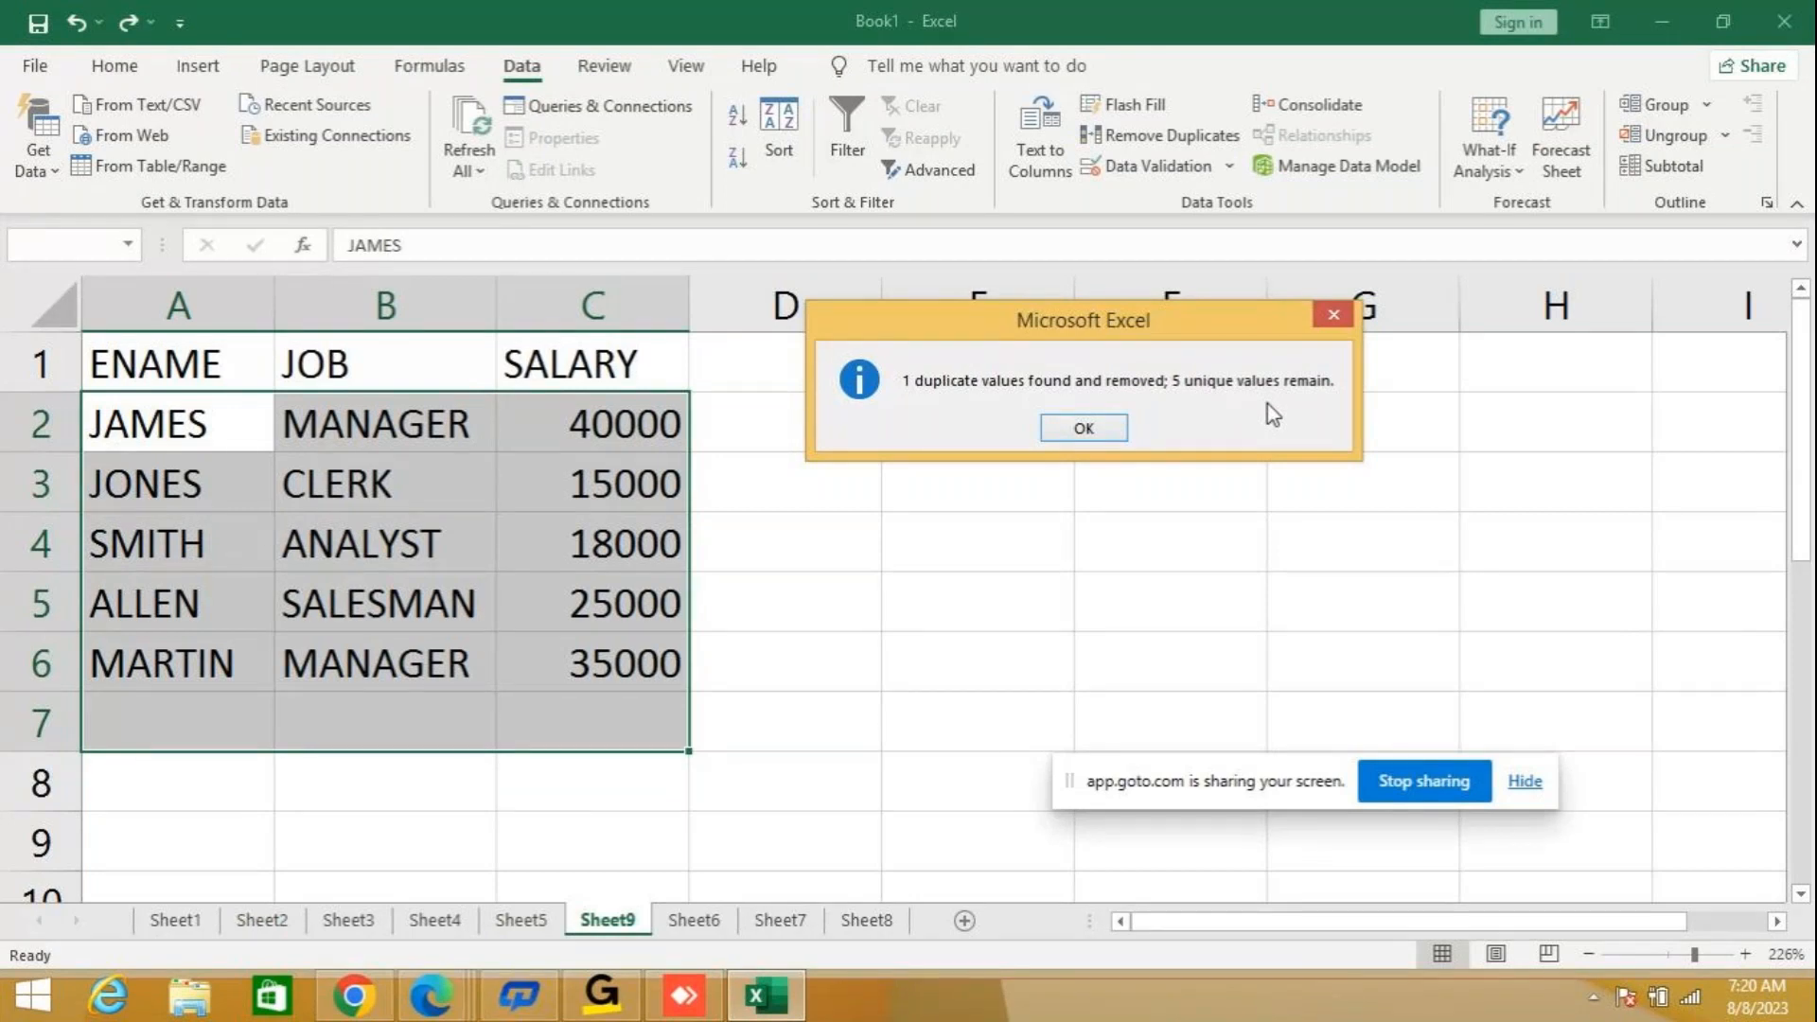
pyautogui.click(1100, 426)
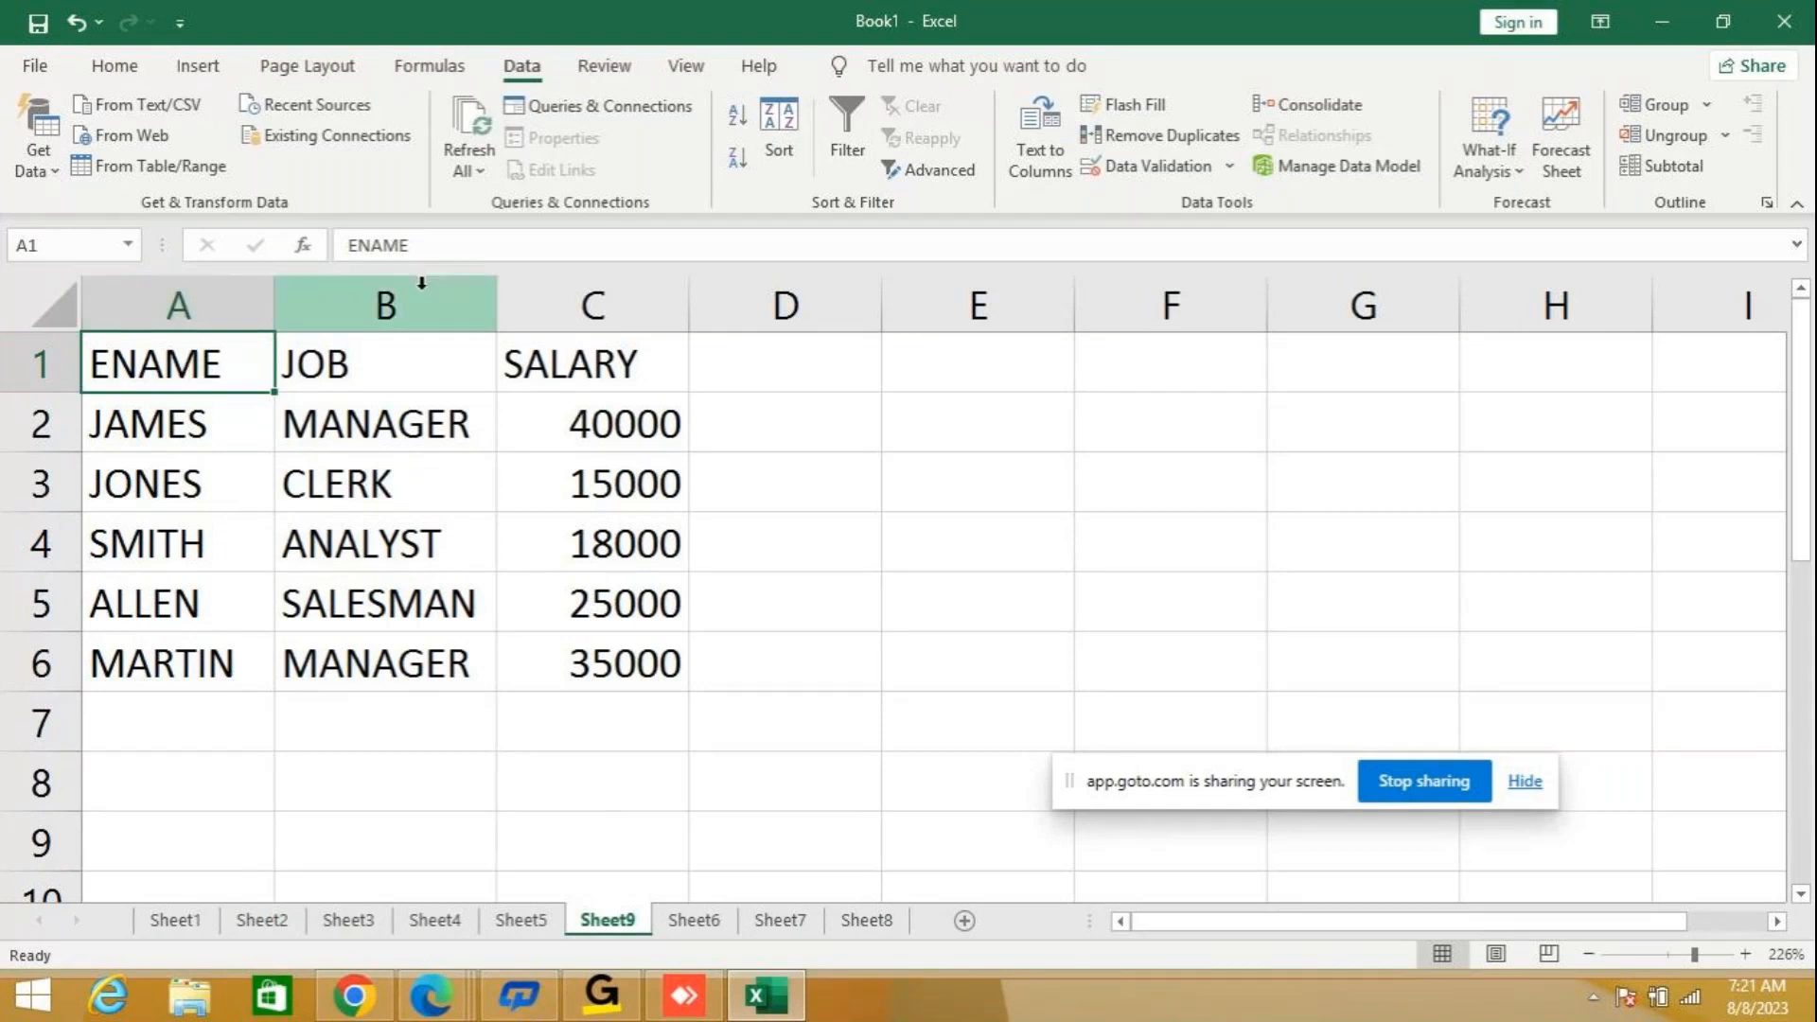
# Sort the employee table by ENAME from A to Z, and undo that sort.
pyautogui.click(735, 123)
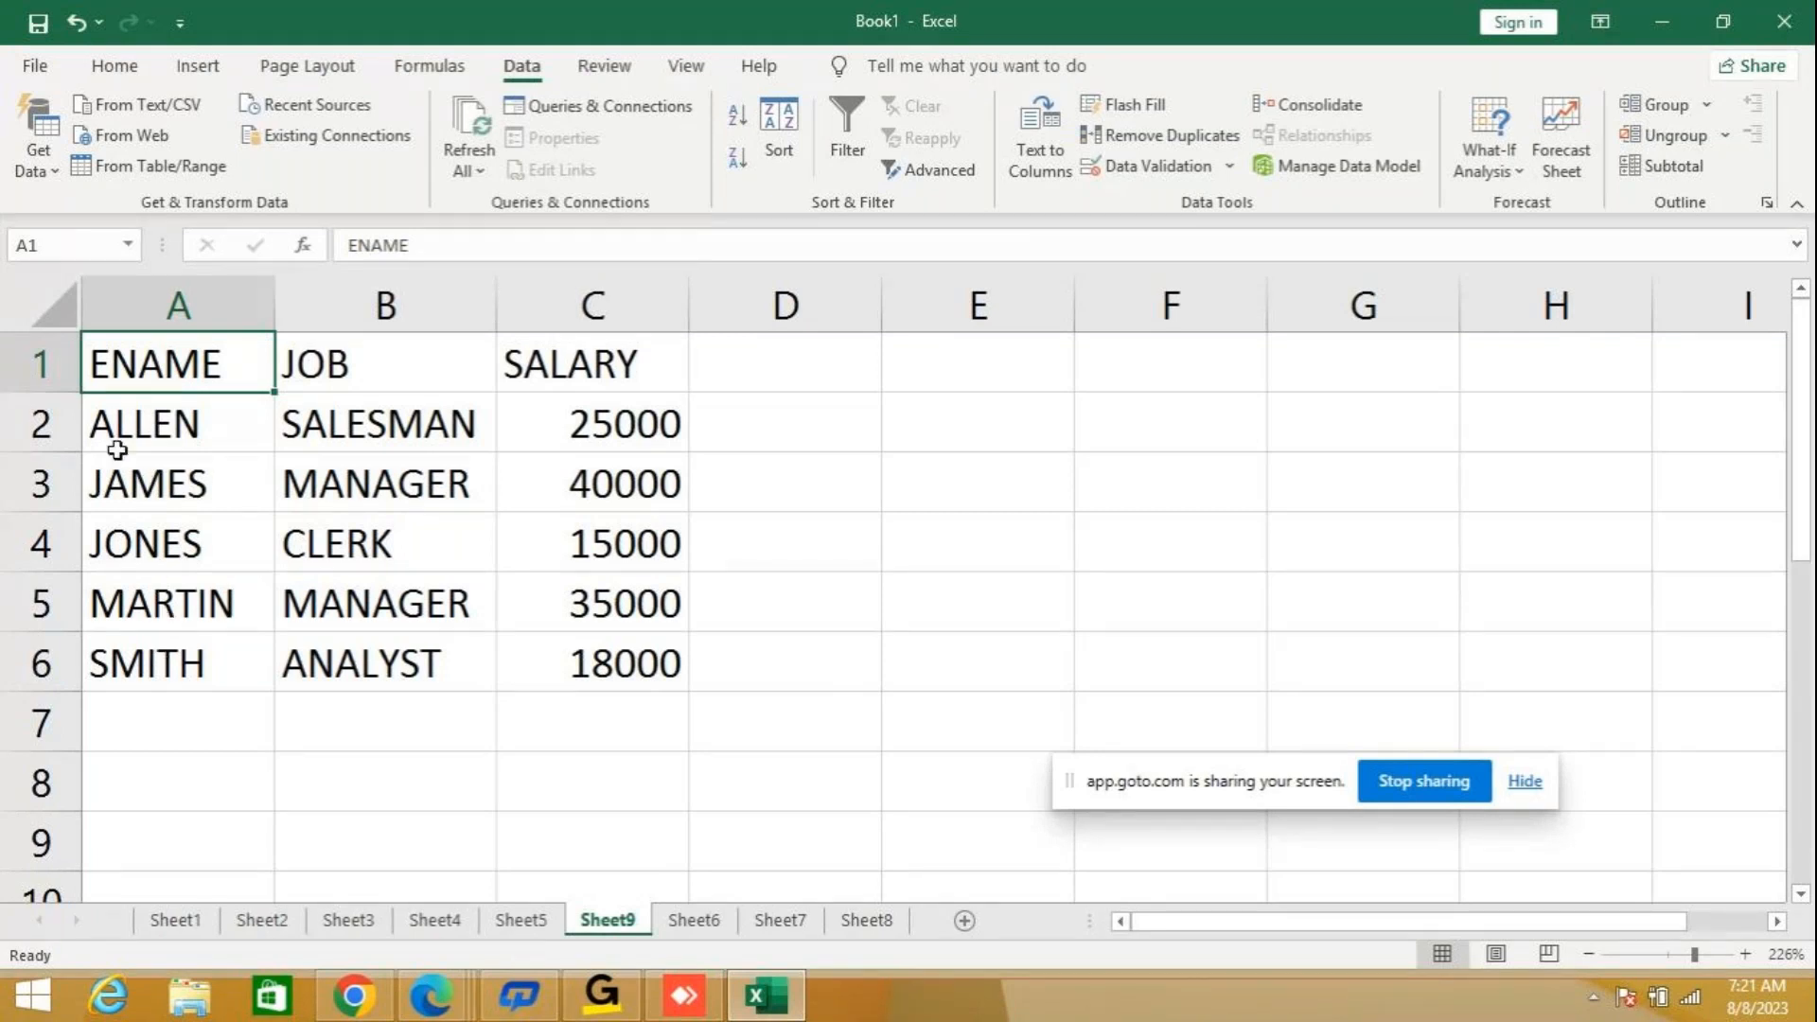
pyautogui.click(78, 22)
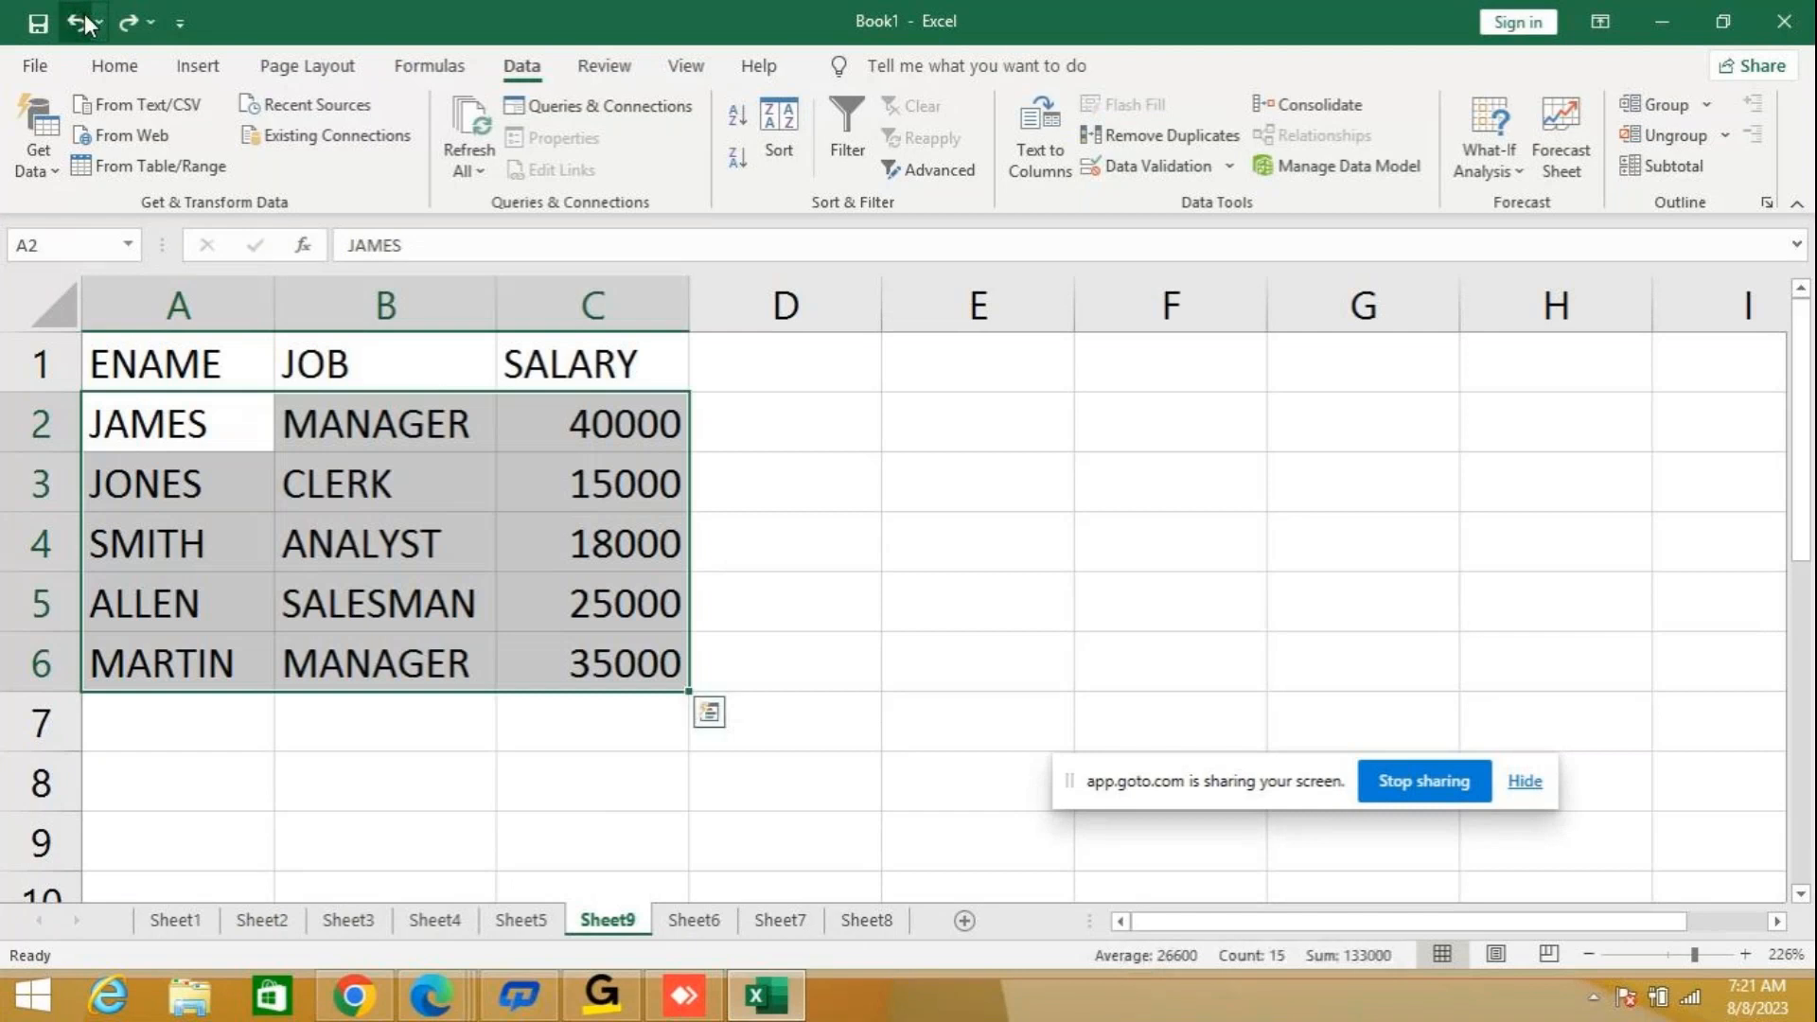
pyautogui.click(831, 423)
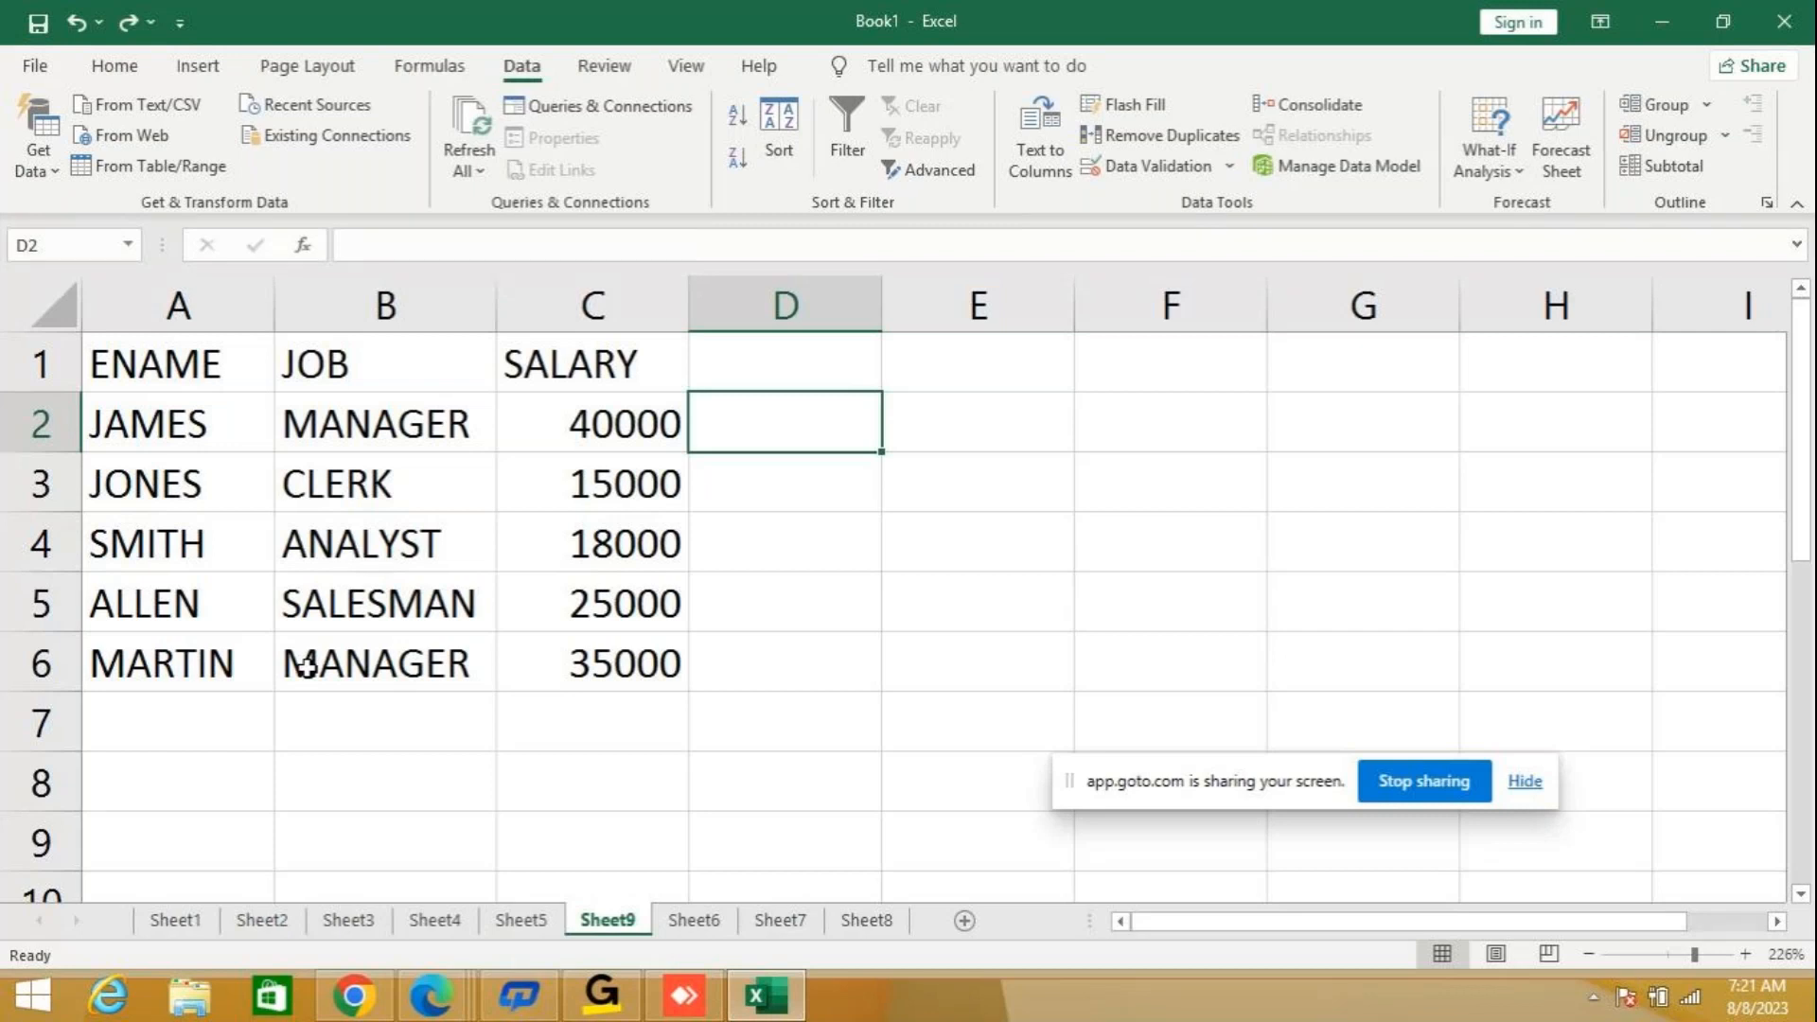
# Sort the employee table by ENAME in descending order, from Z to A.
pyautogui.click(216, 379)
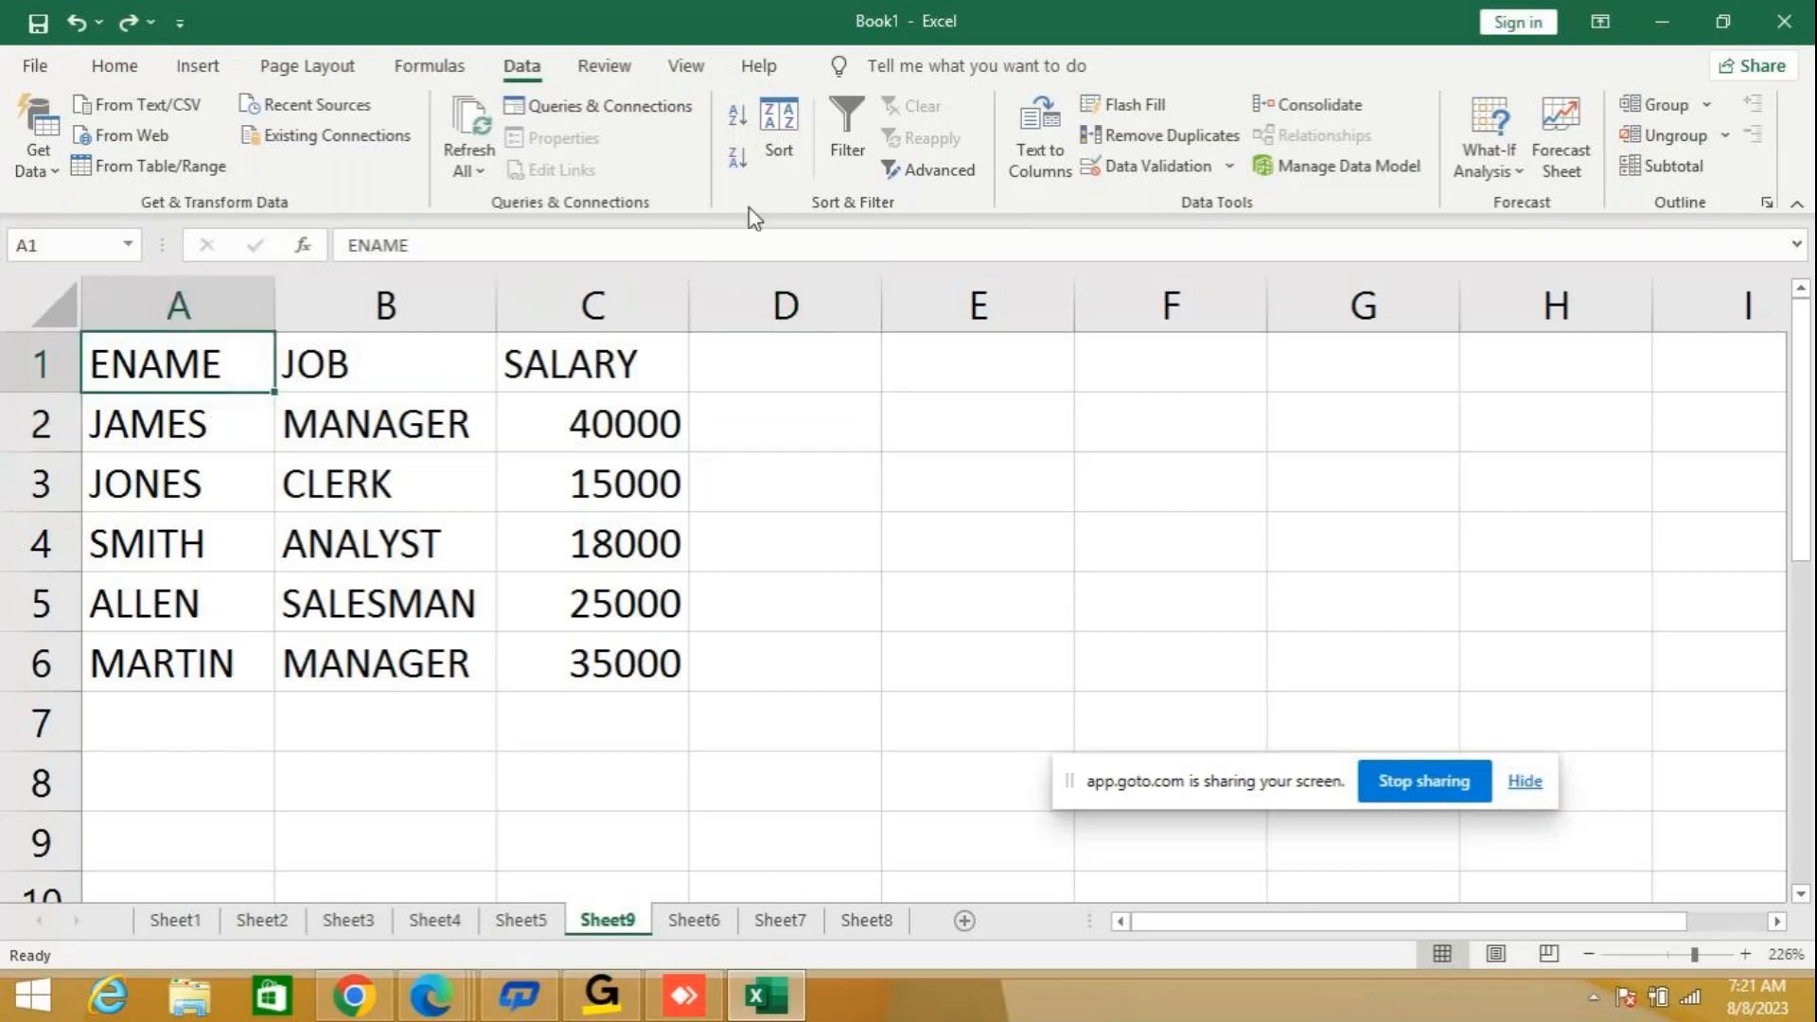
pyautogui.click(739, 158)
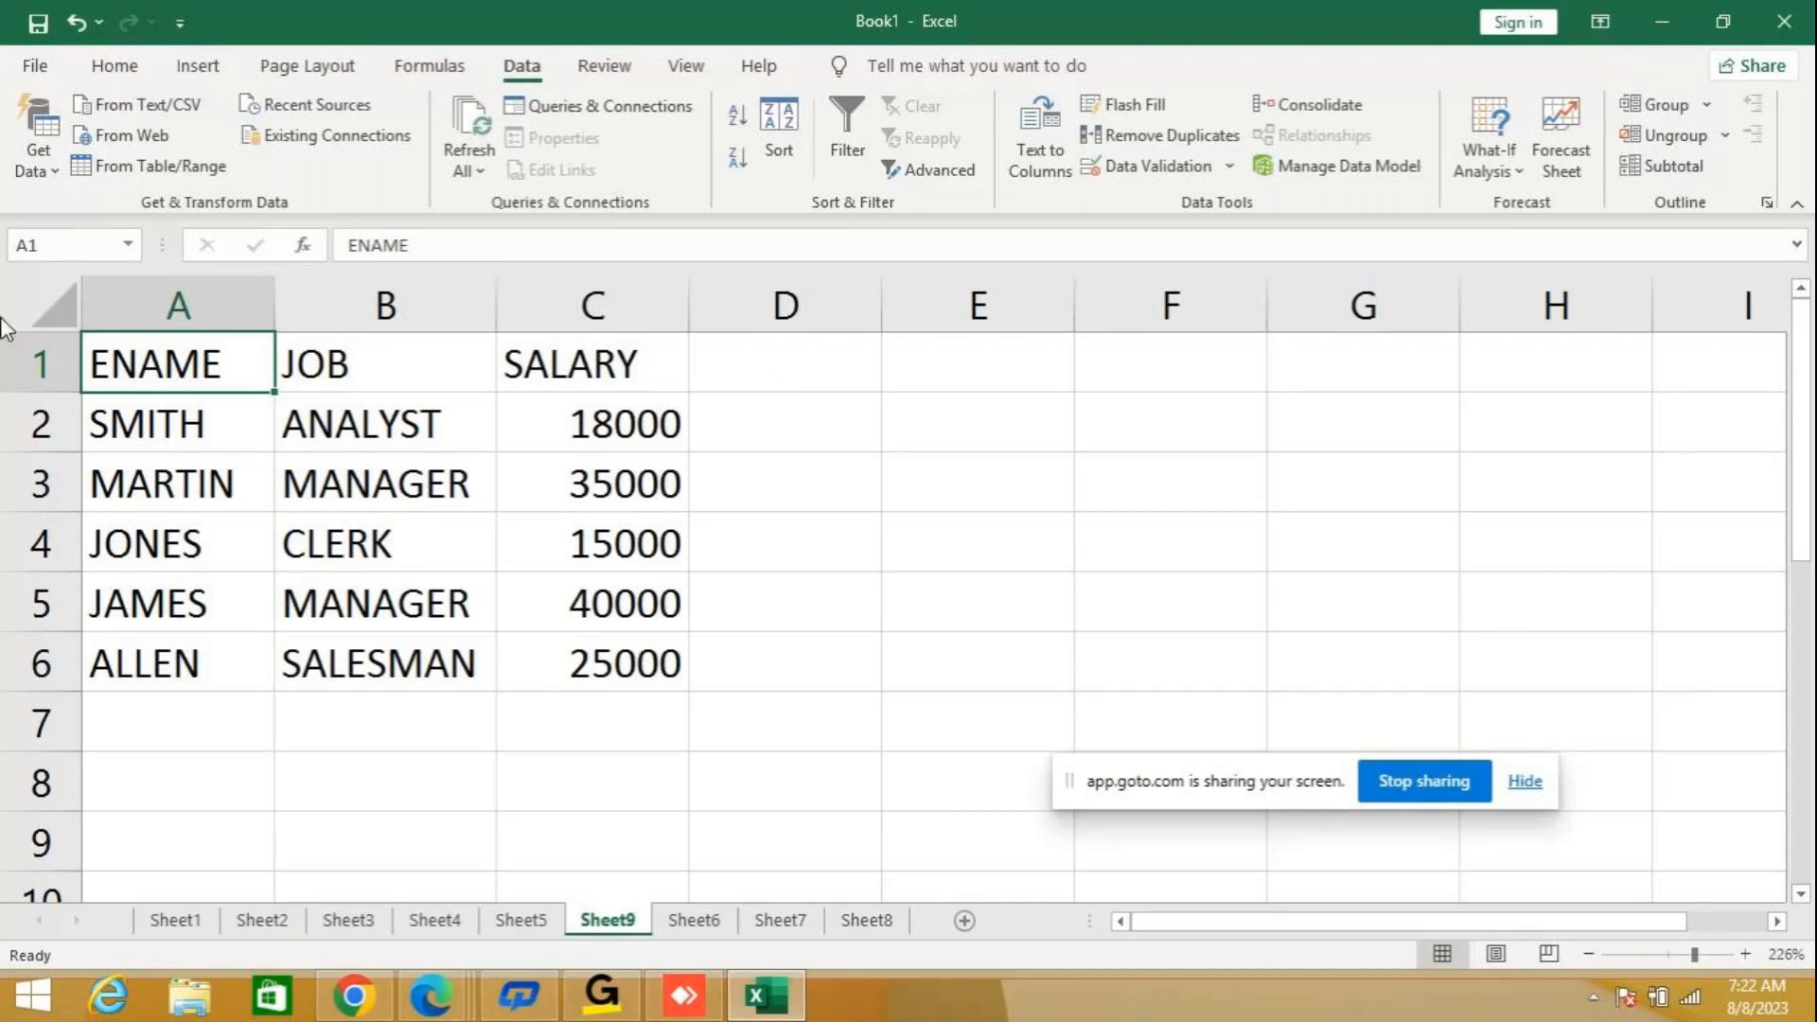
# Sort the employee table by SALARY from smallest to largest, and re-sort it from largest to smallest.
pyautogui.click(598, 370)
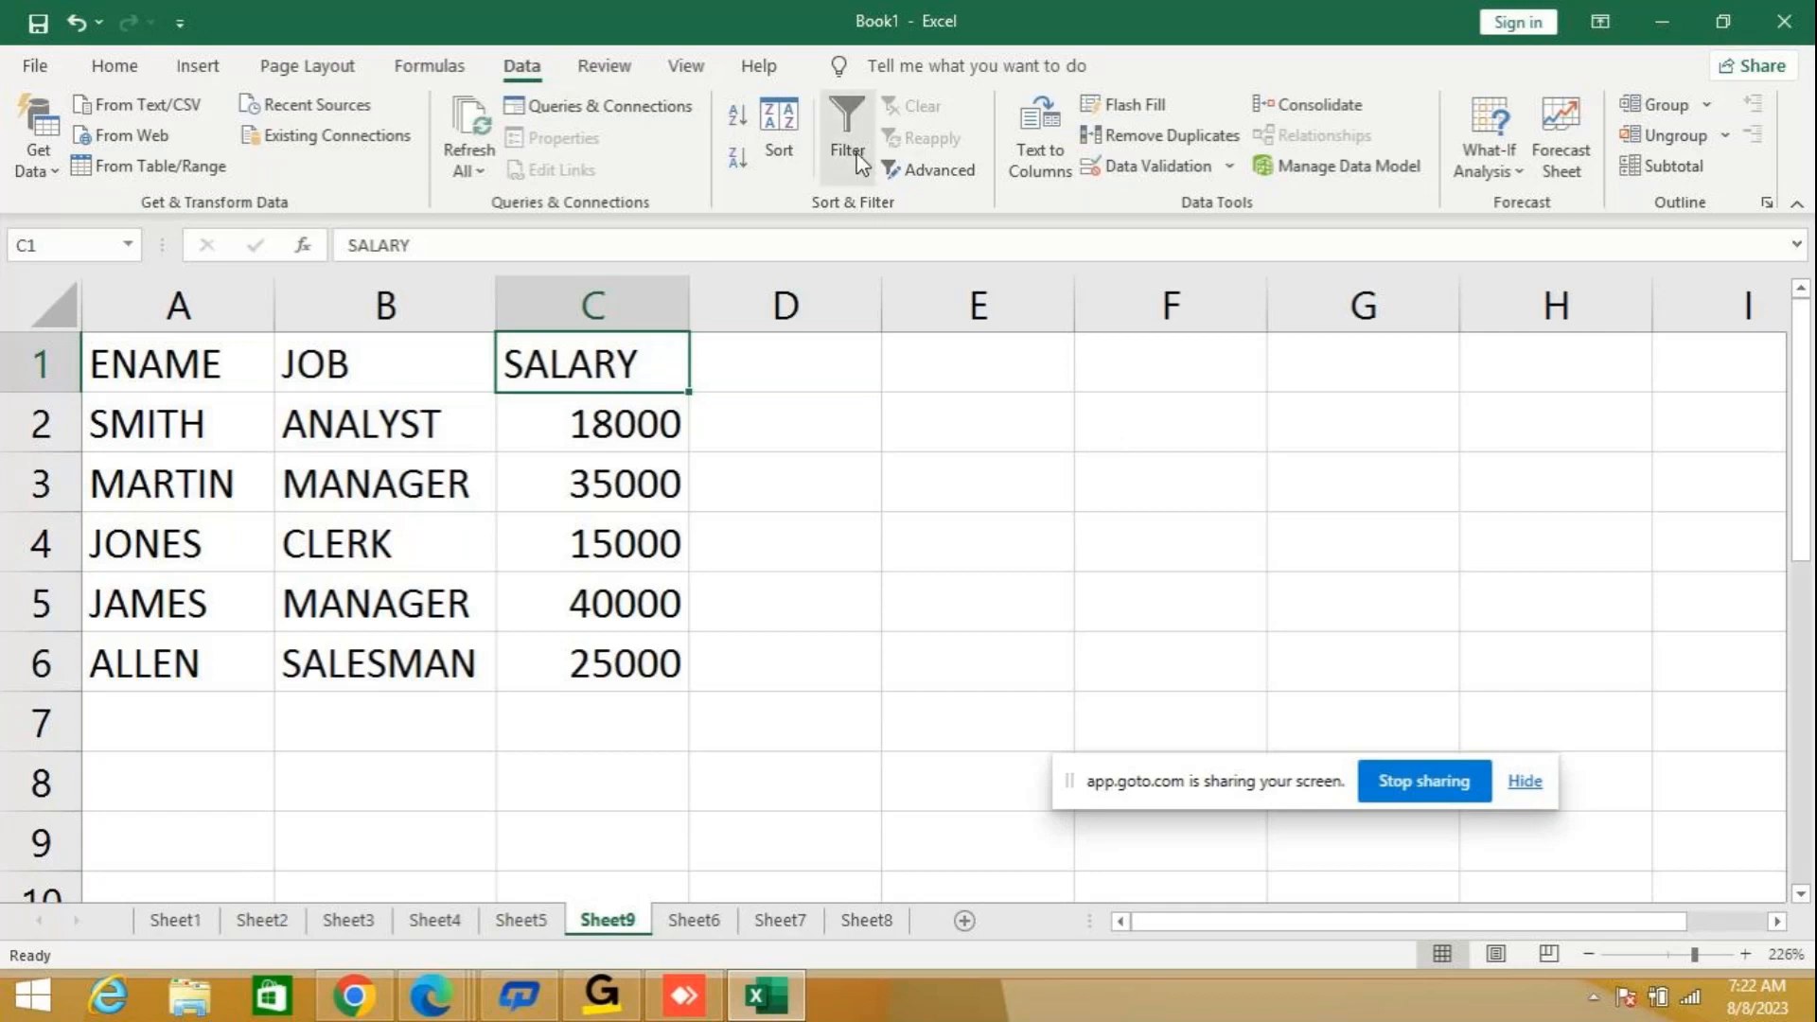
pyautogui.click(740, 120)
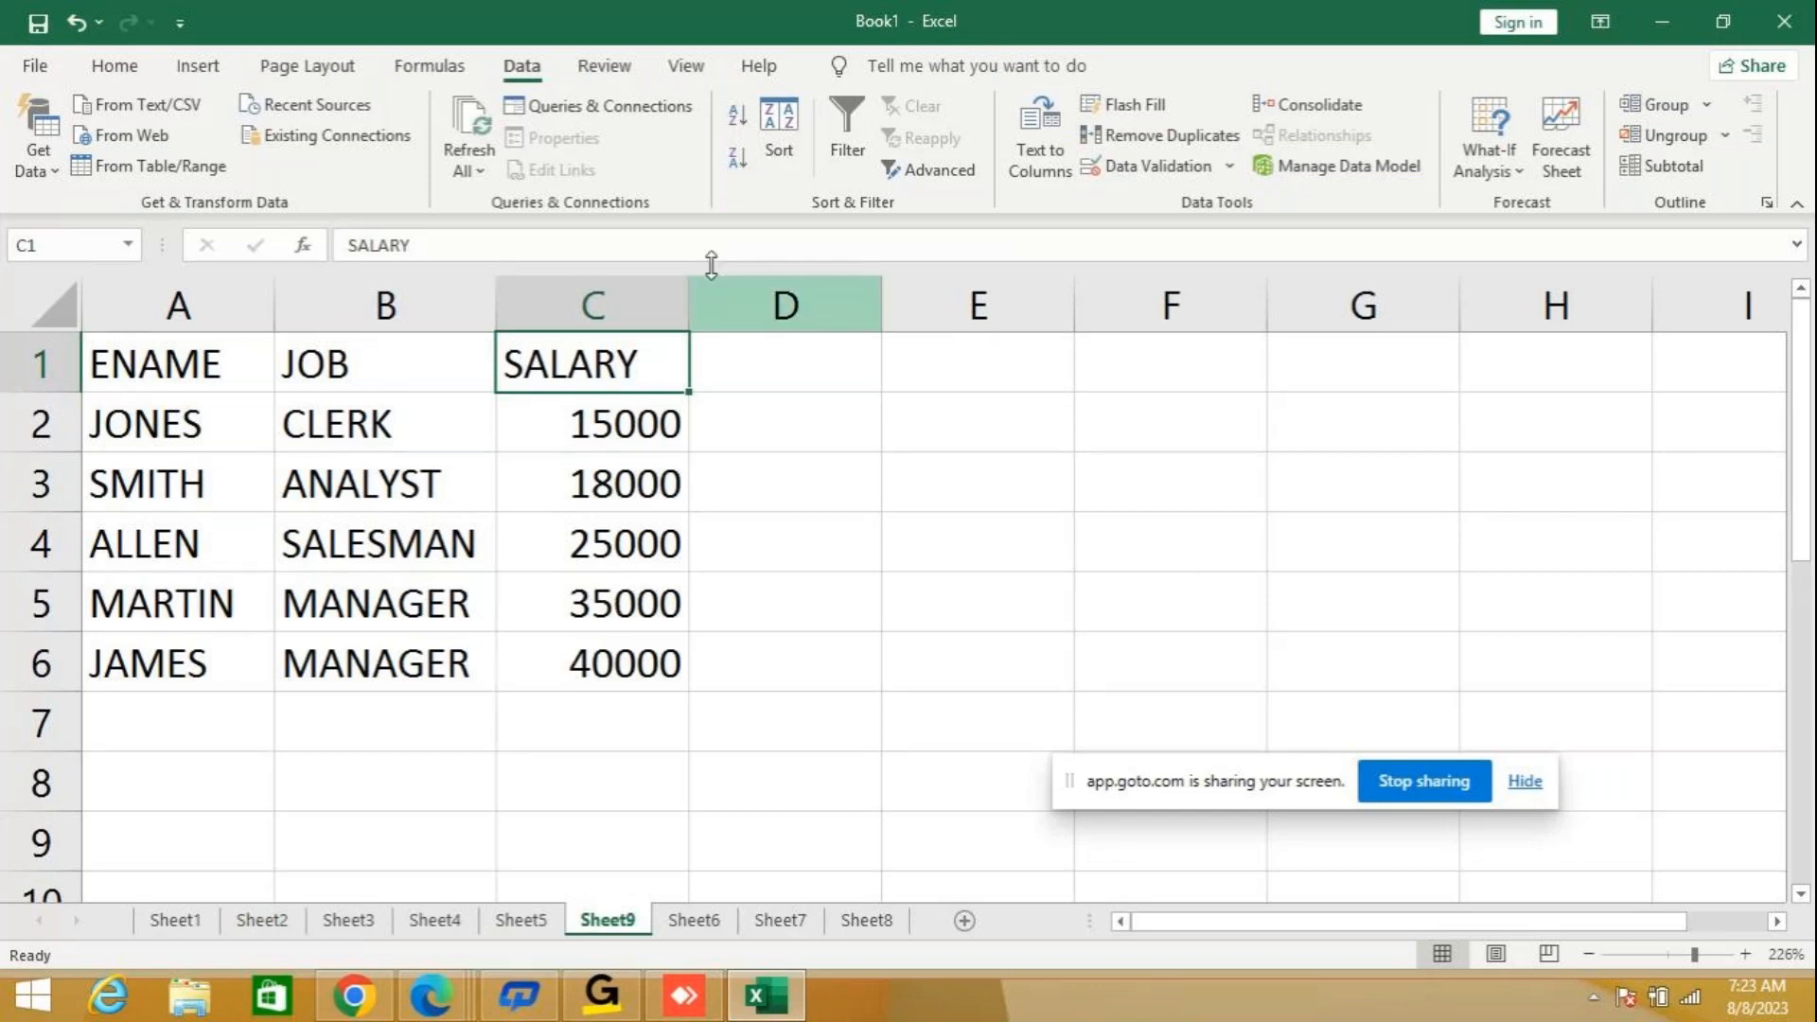
pyautogui.click(738, 161)
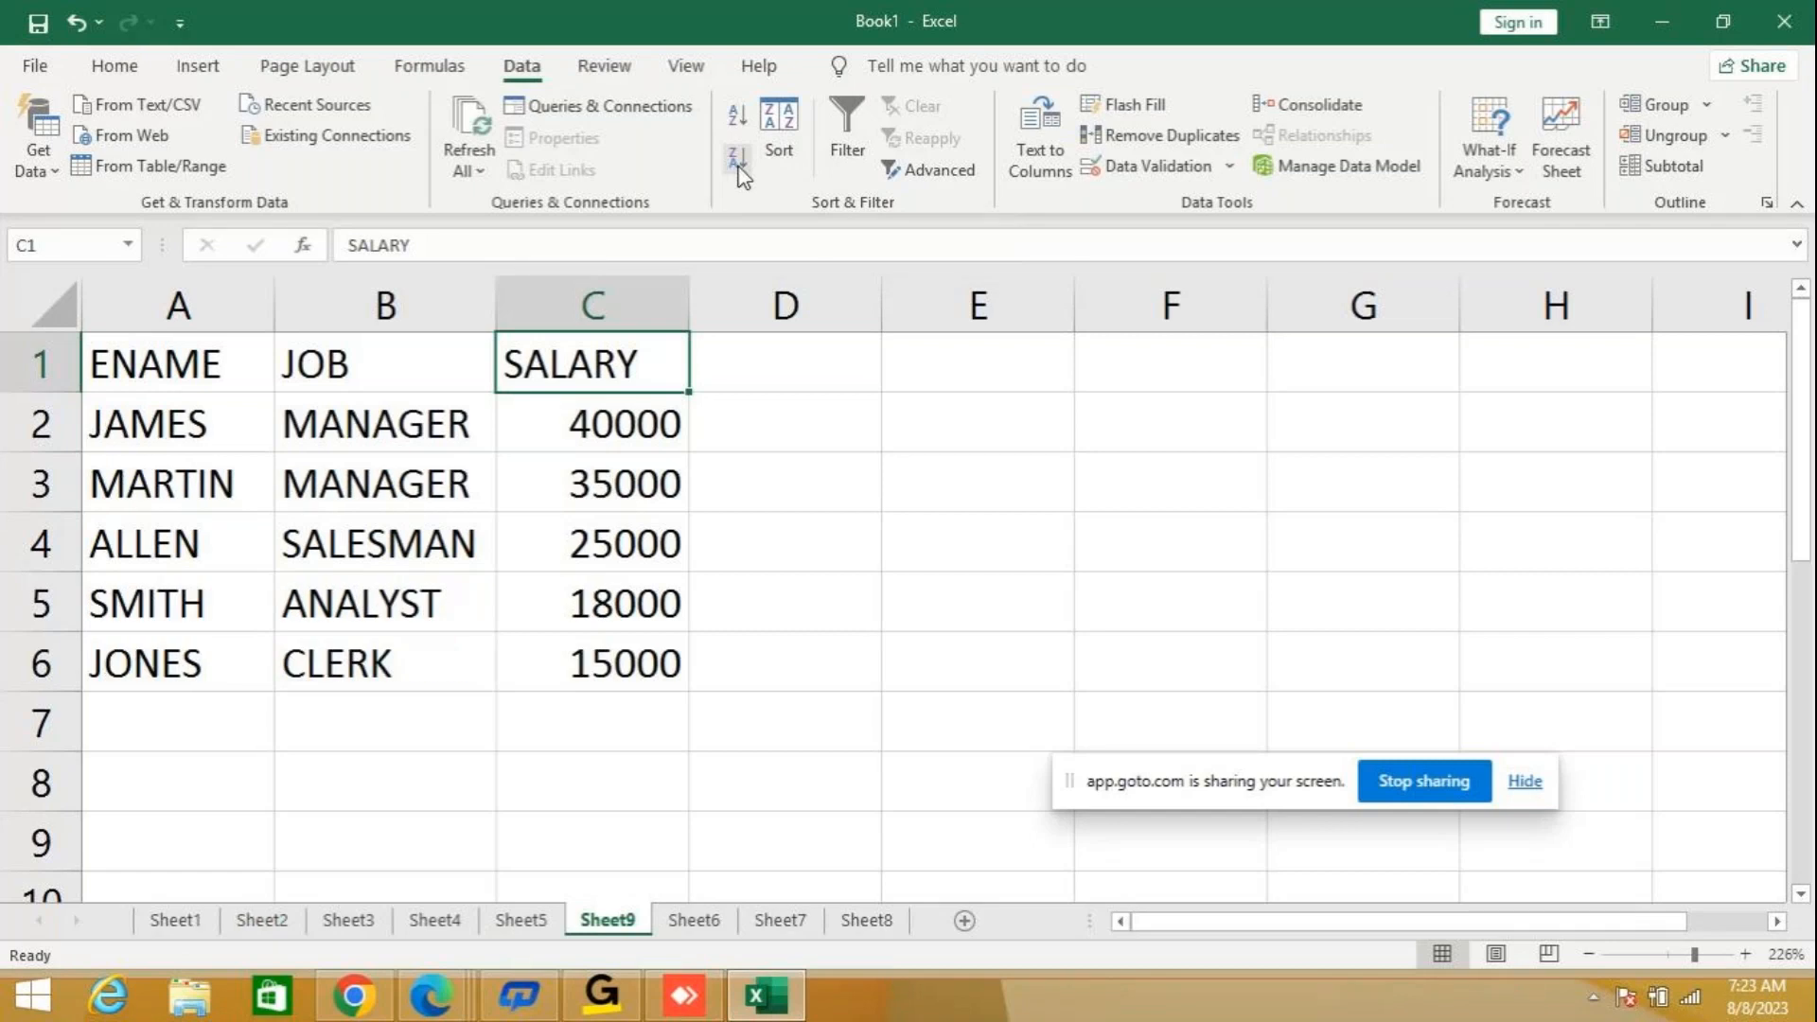
# Use a custom Sort on the employee table to order it by ENAME cell values from A to Z.
pyautogui.click(189, 376)
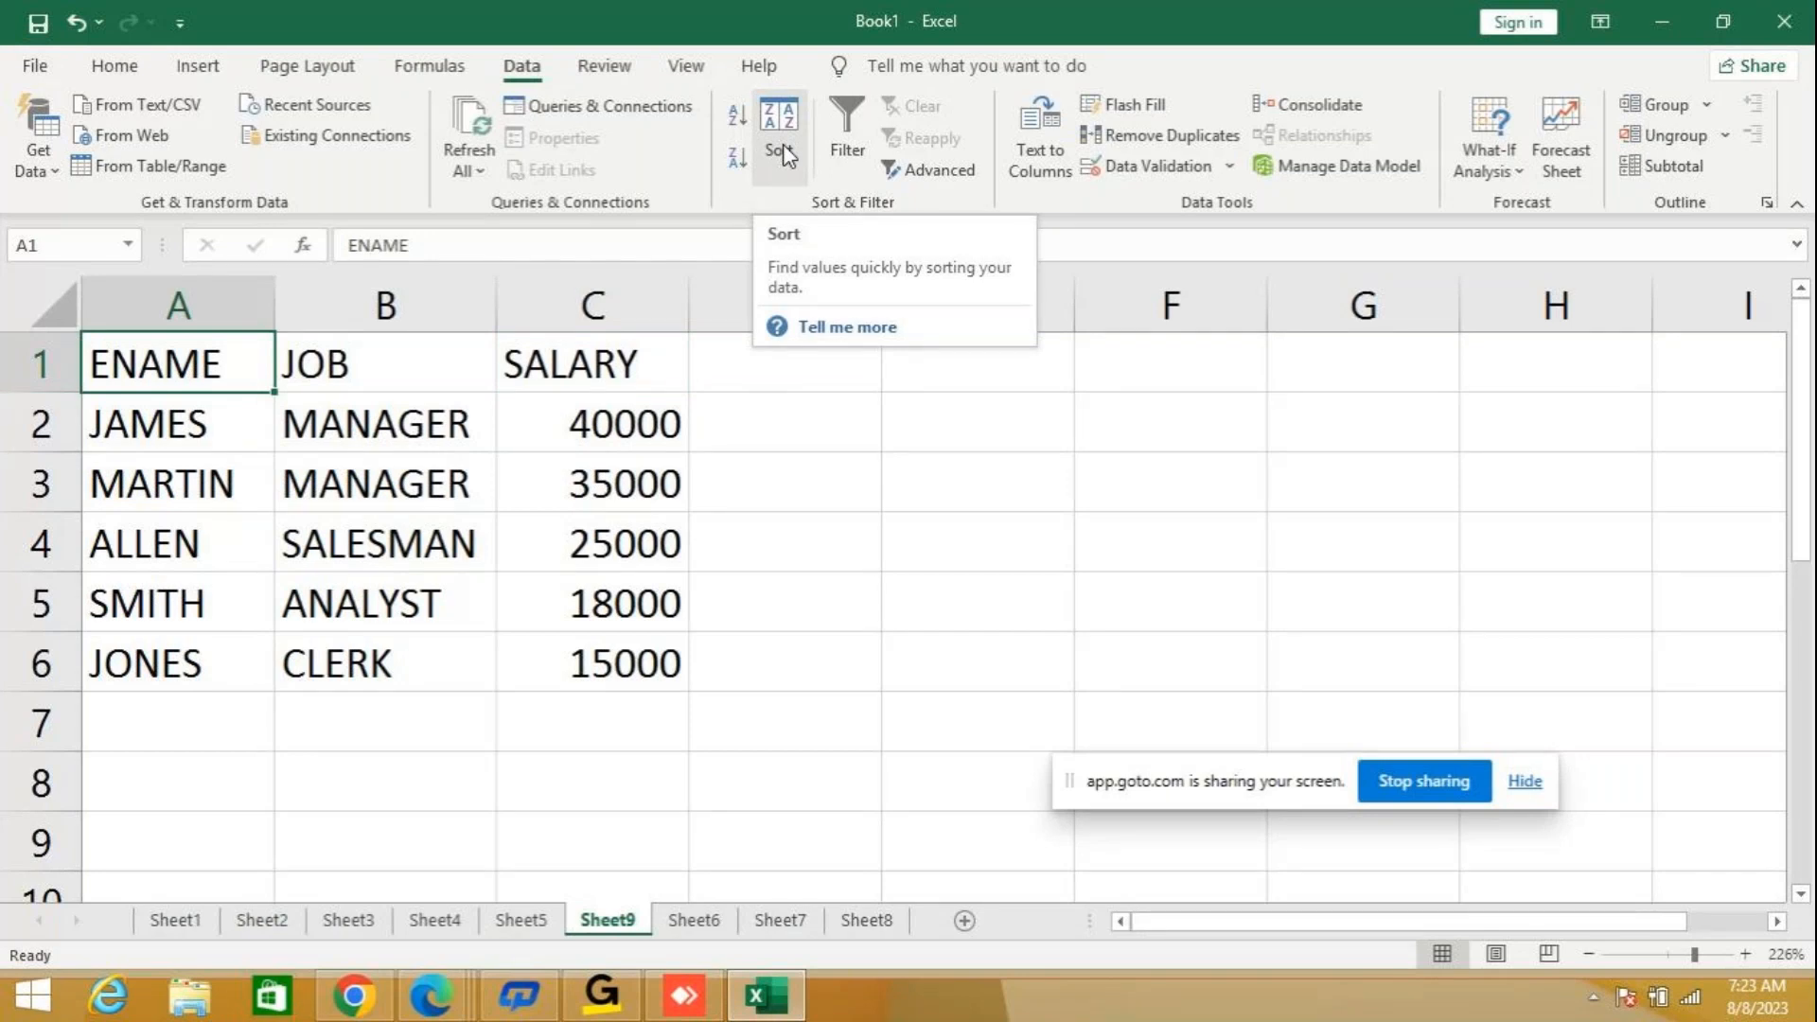
pyautogui.click(779, 142)
pyautogui.moveTo(910, 278); pyautogui.dragTo(975, 182)
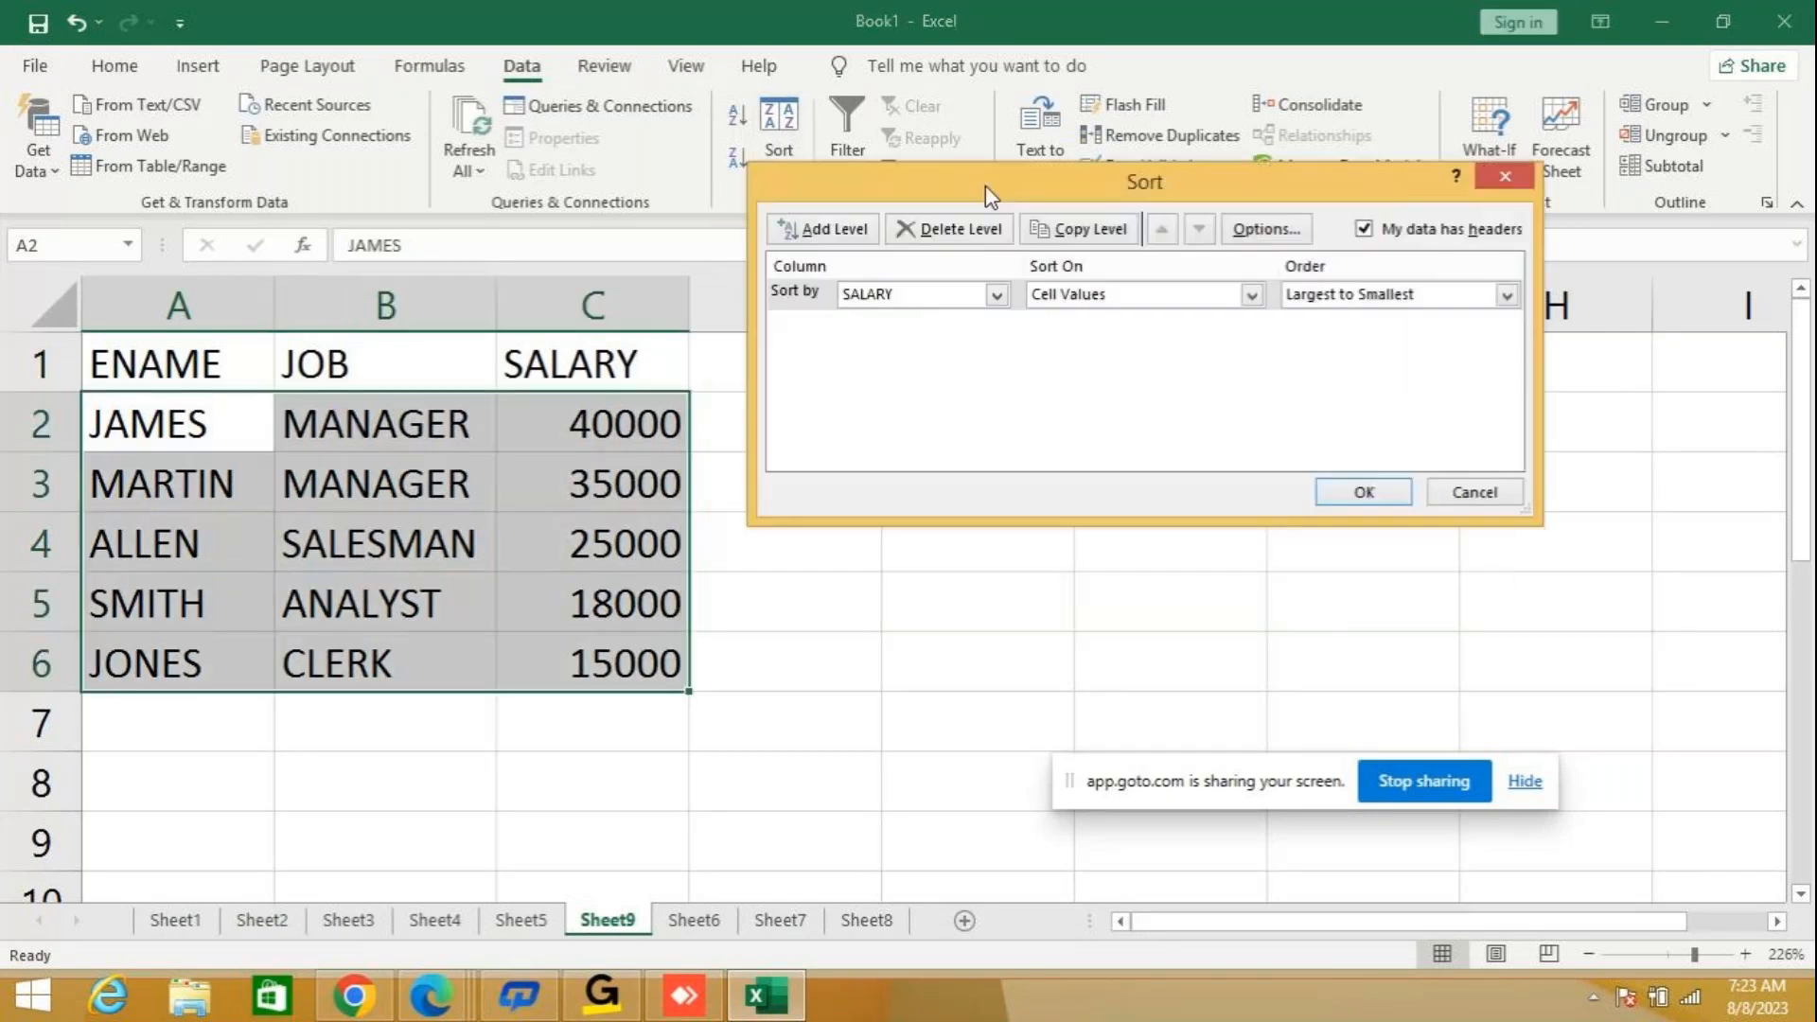
pyautogui.click(997, 294)
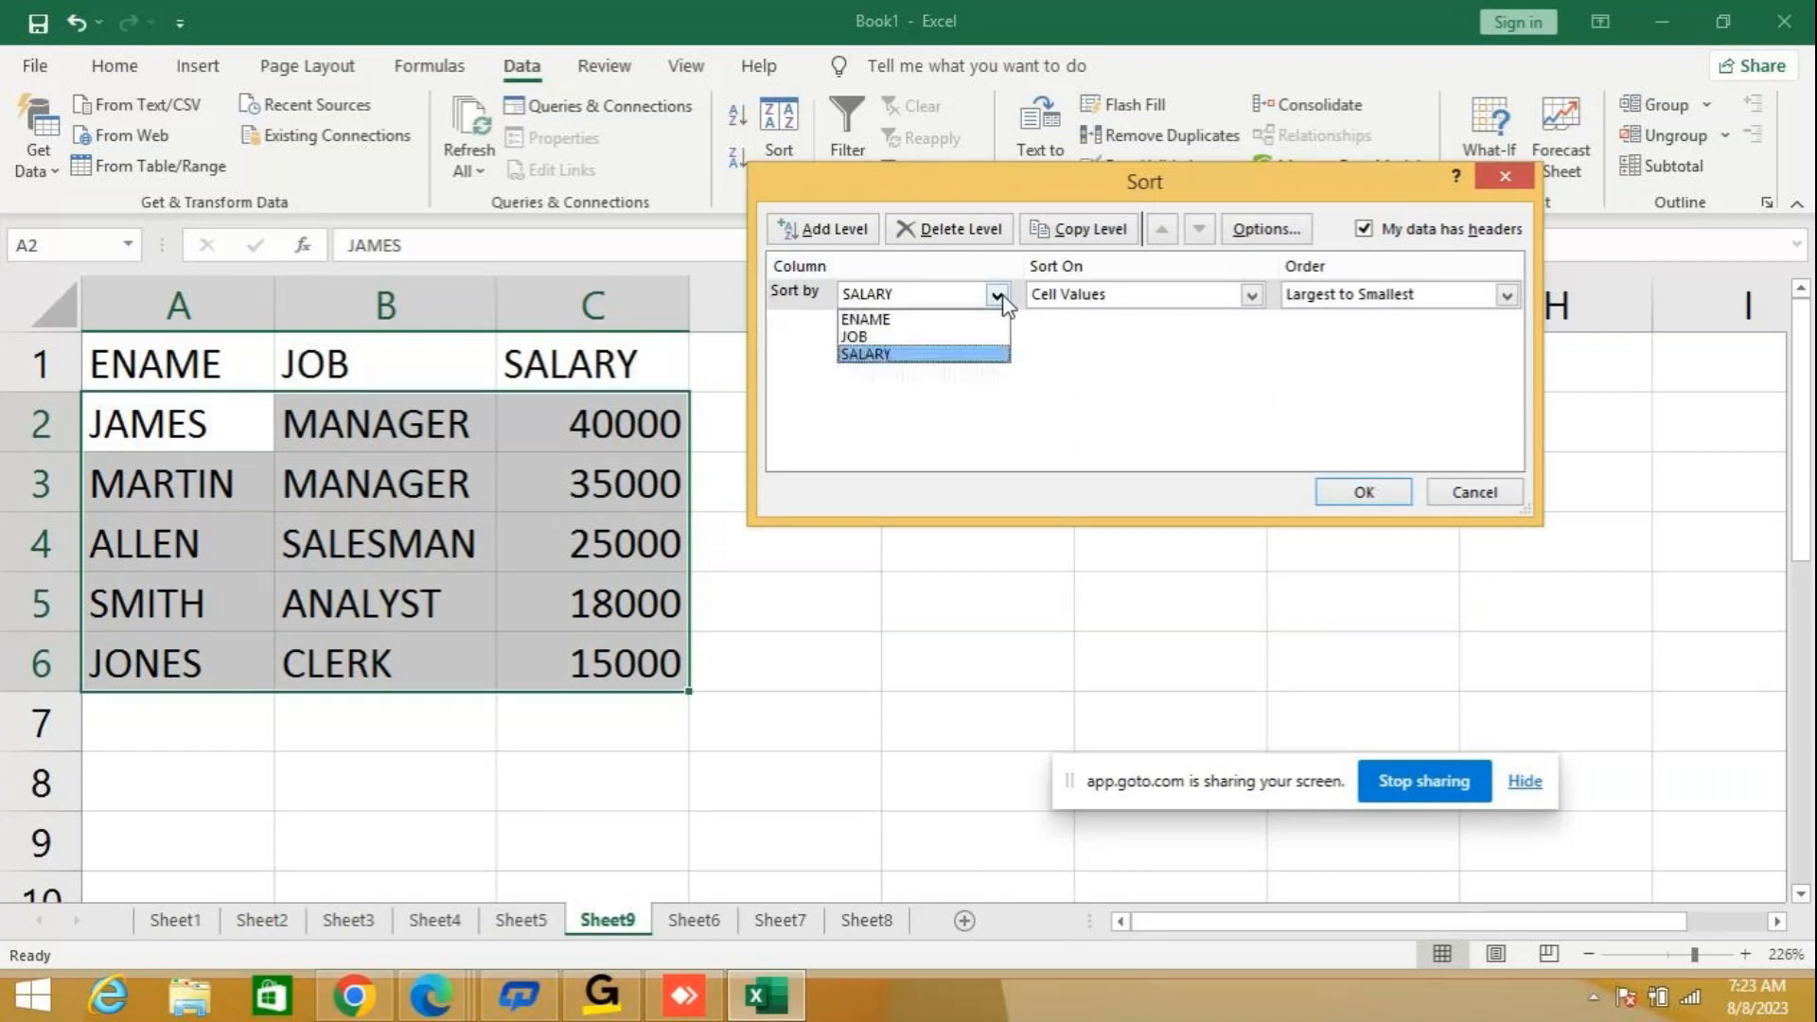
pyautogui.click(908, 322)
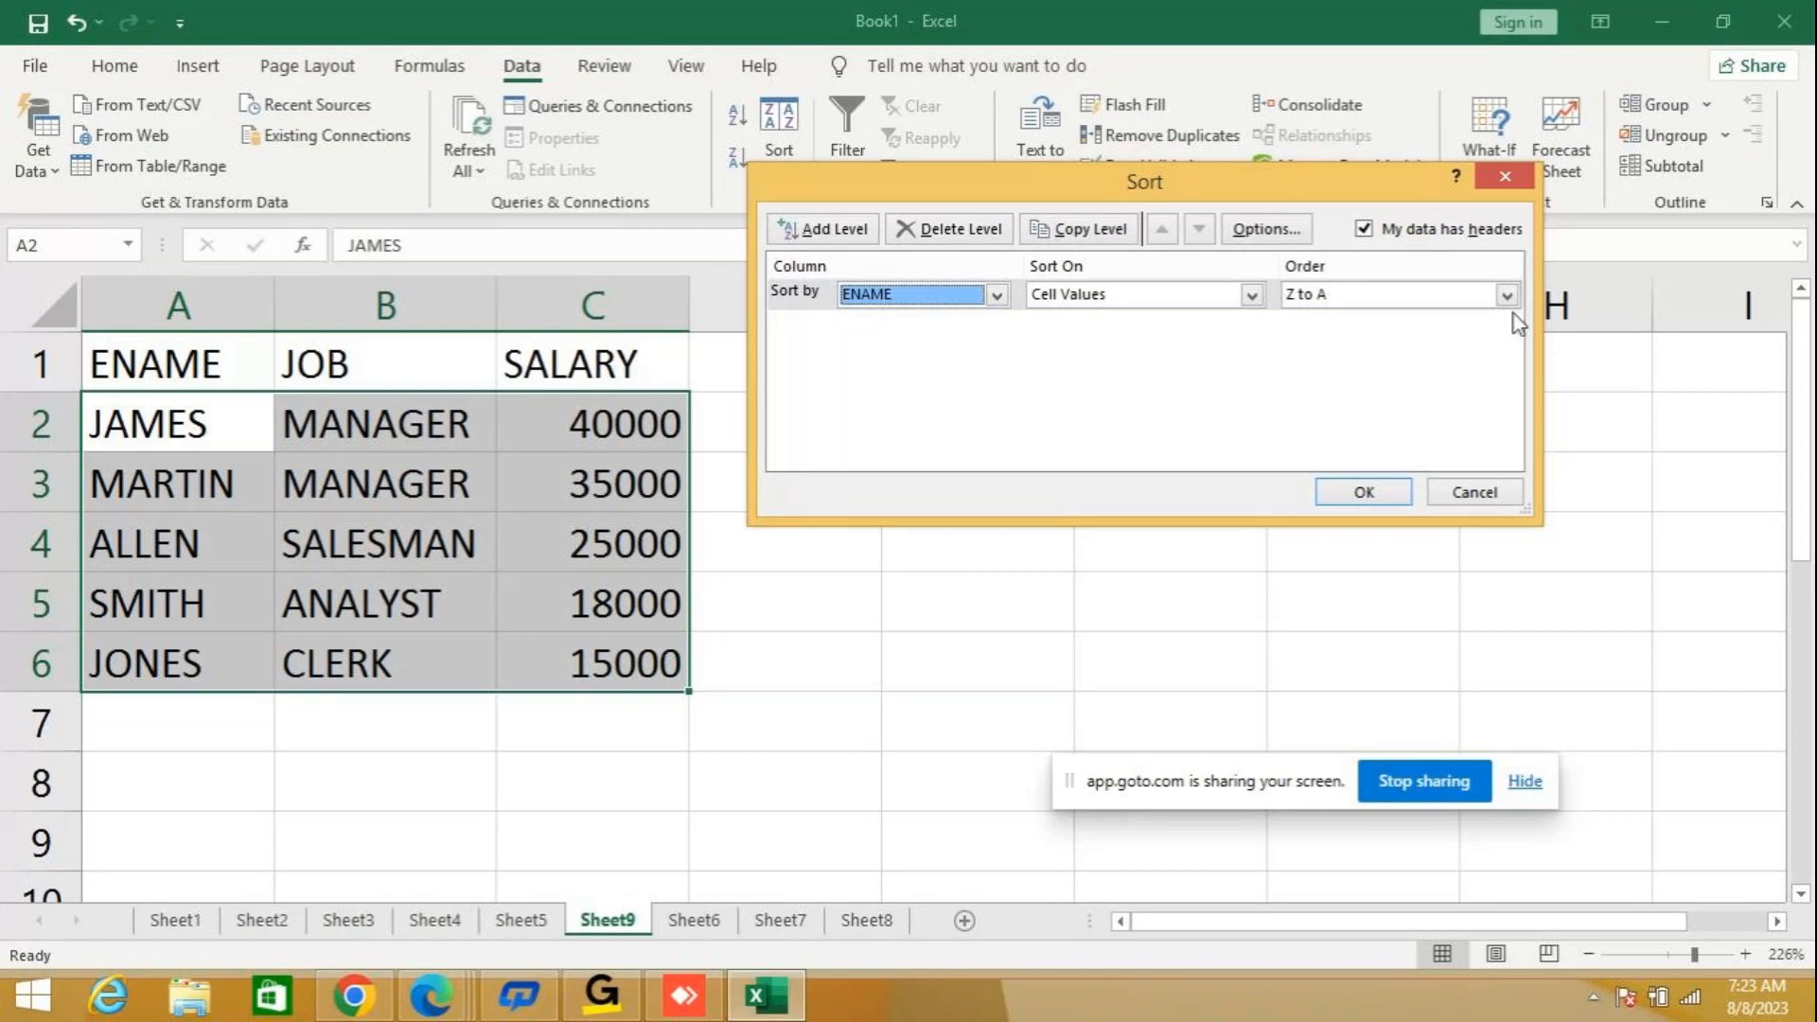
pyautogui.click(1353, 295)
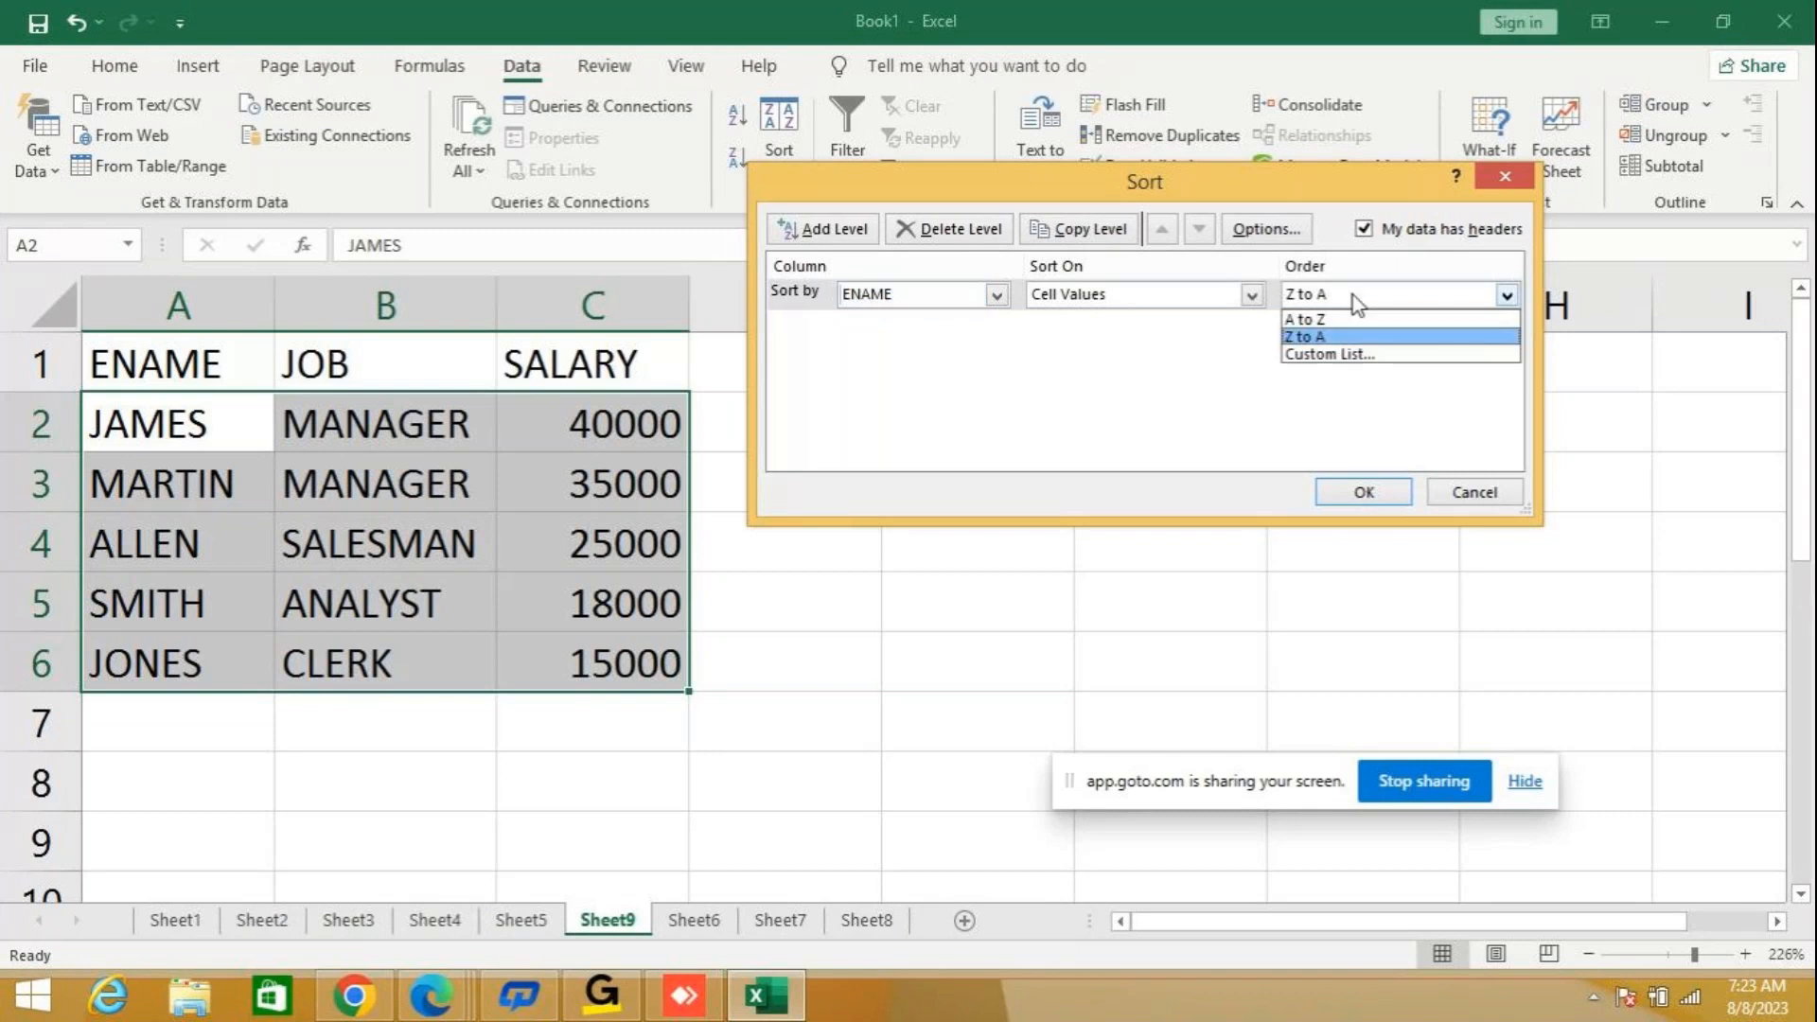
pyautogui.click(1311, 320)
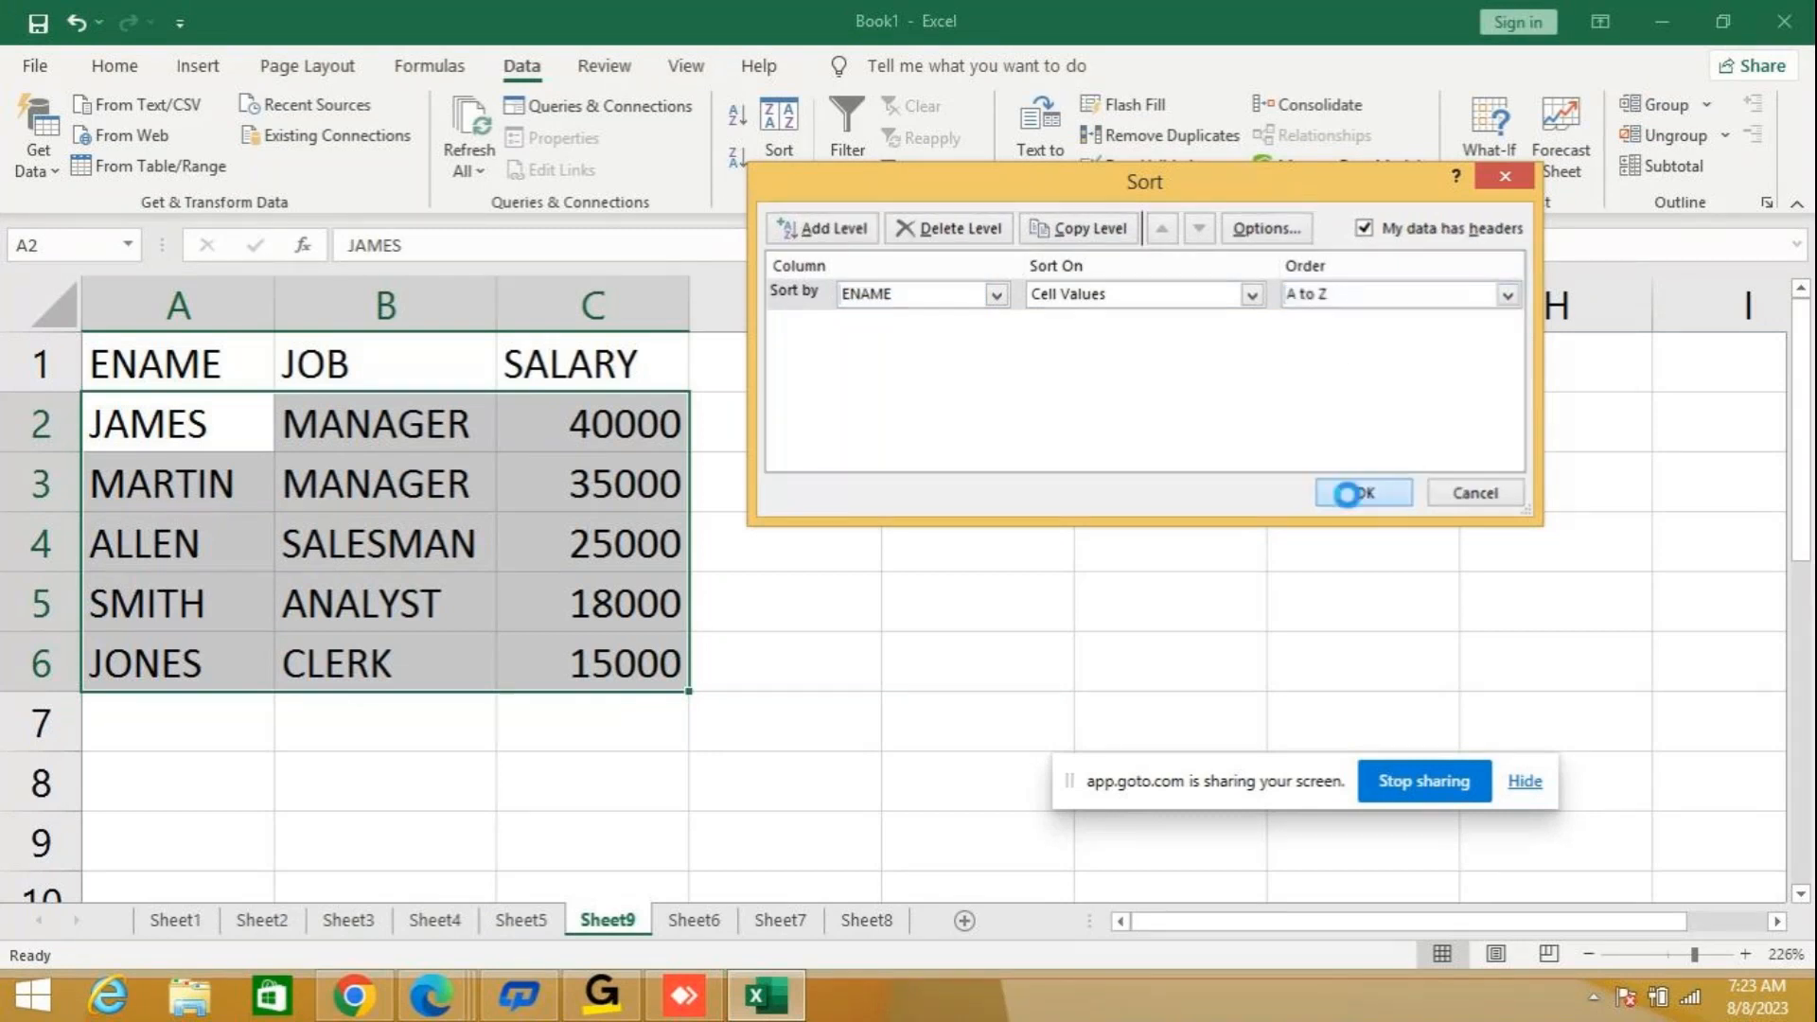
pyautogui.click(1363, 492)
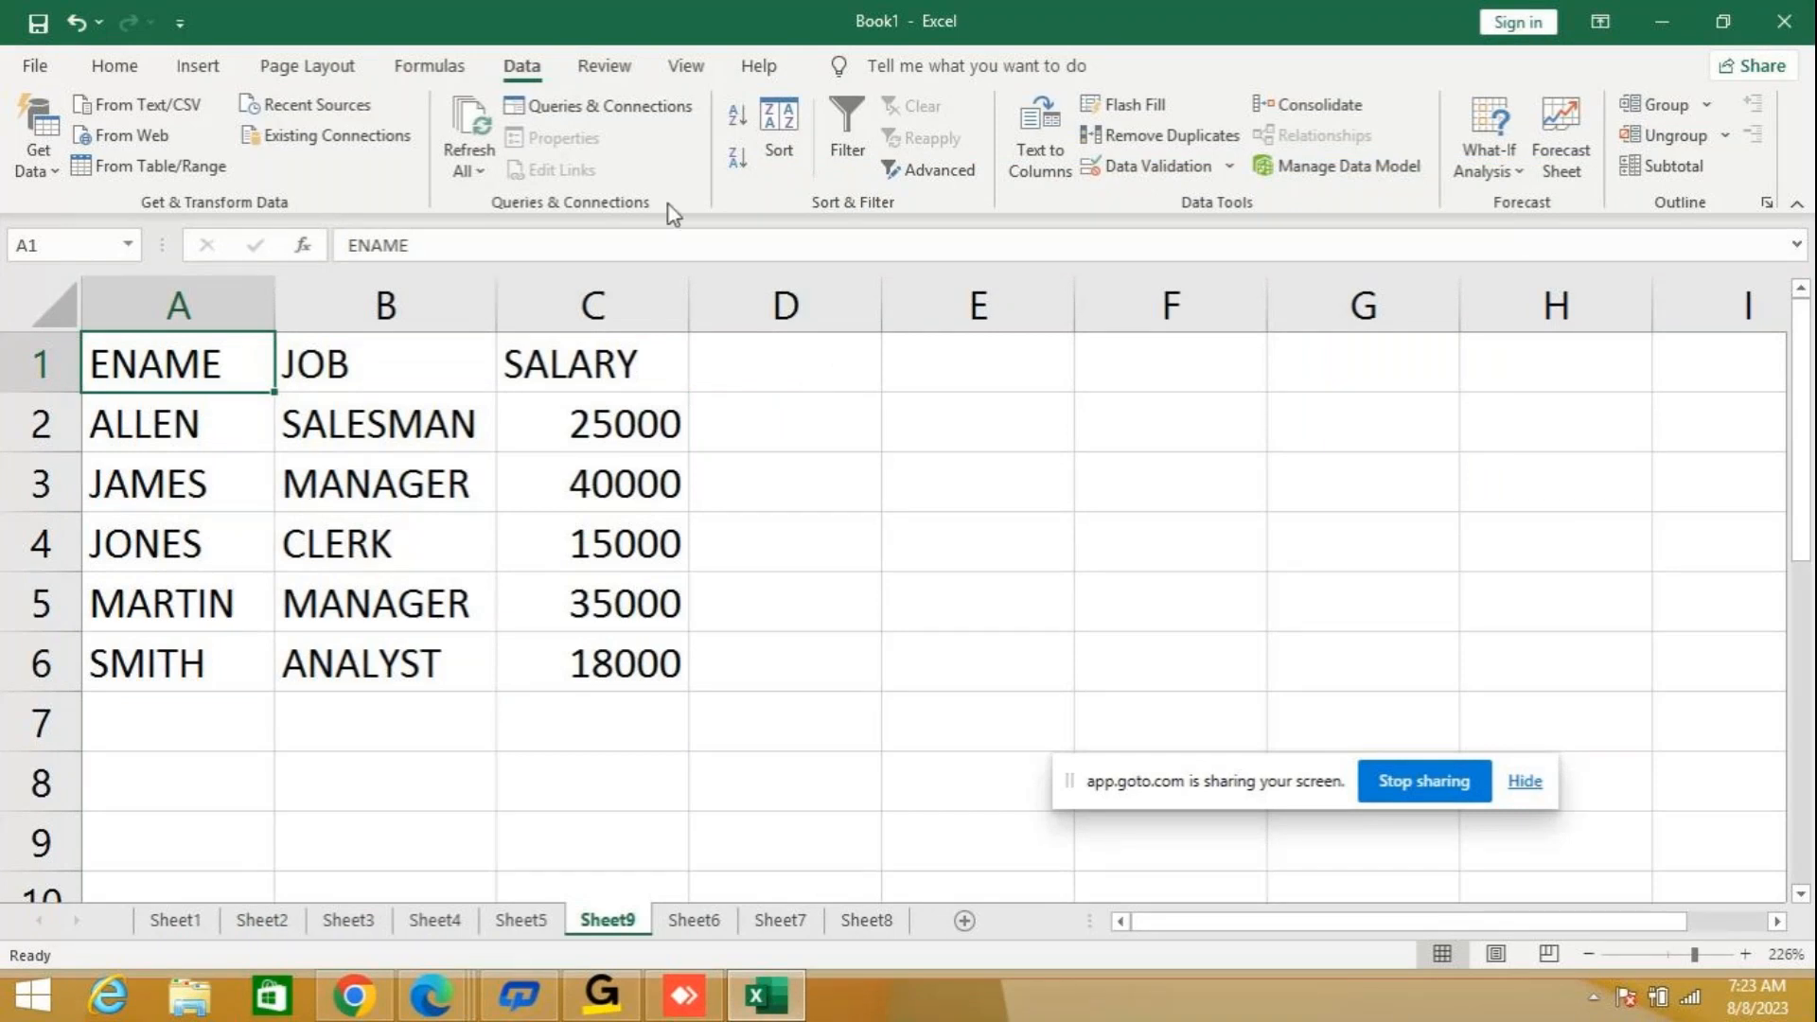
# Change the custom Sort column to JOB and order the employee table by it from A to Z.
pyautogui.click(782, 121)
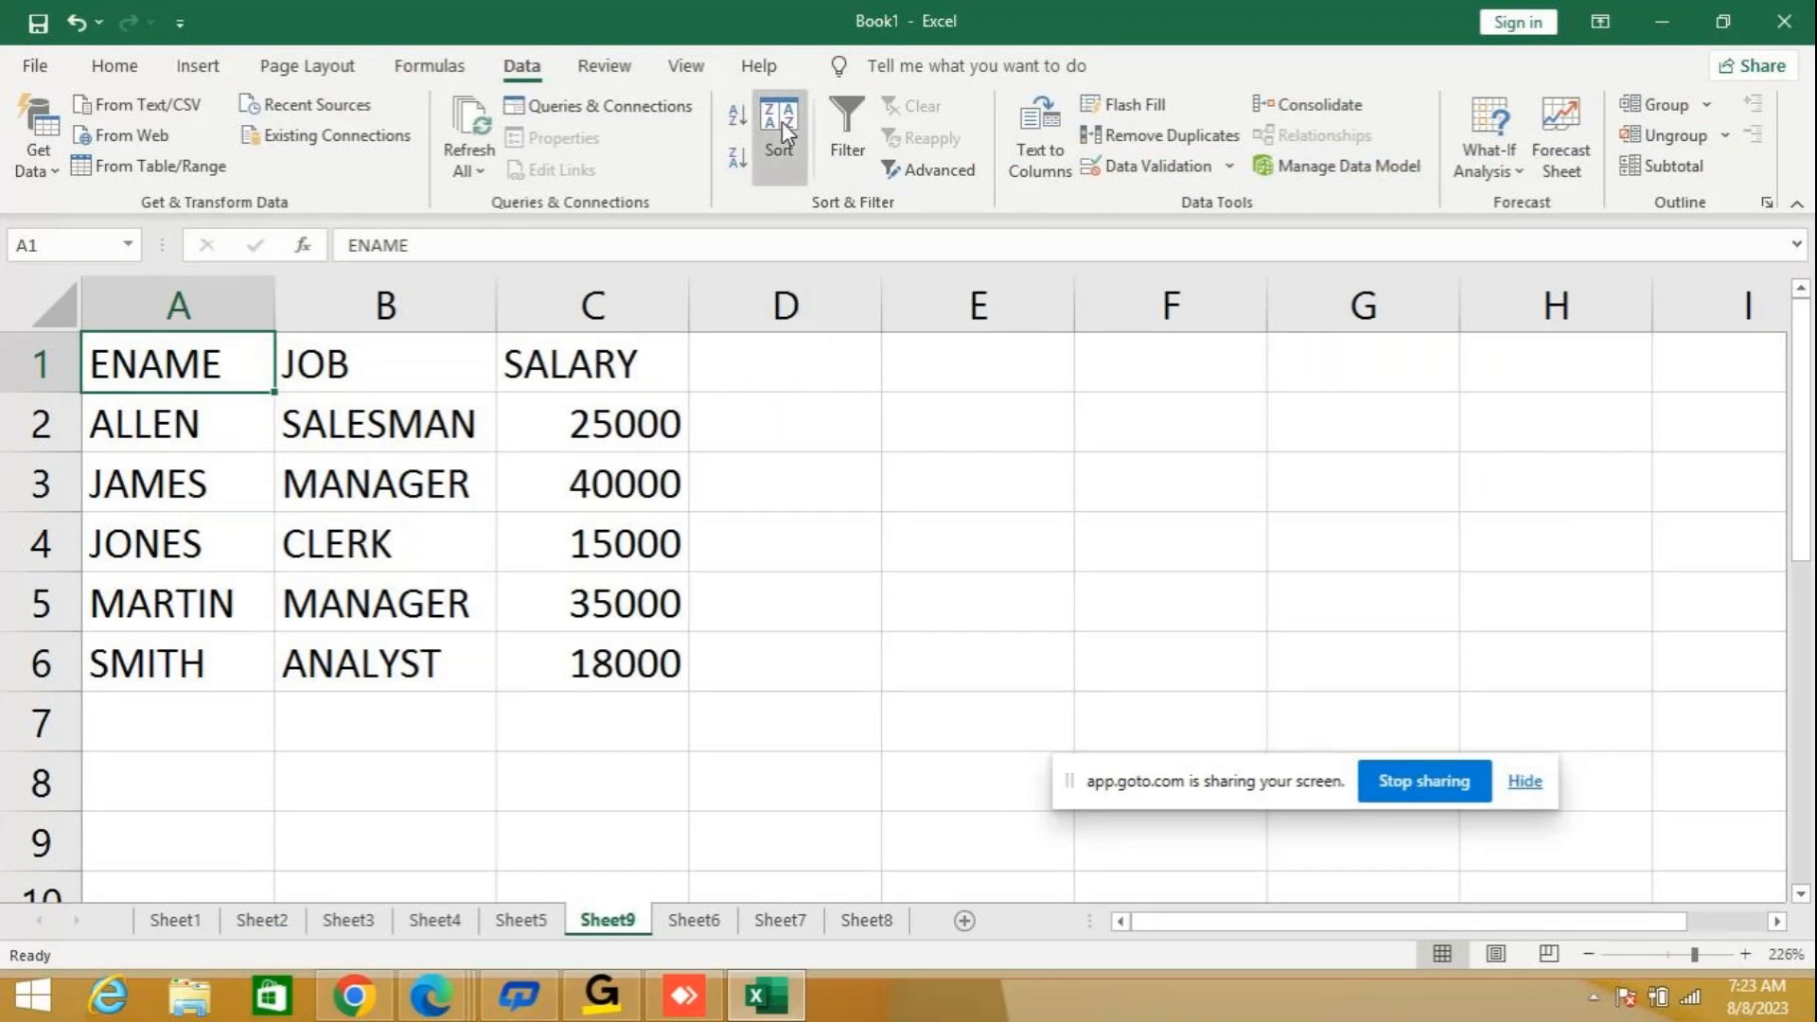
pyautogui.click(996, 294)
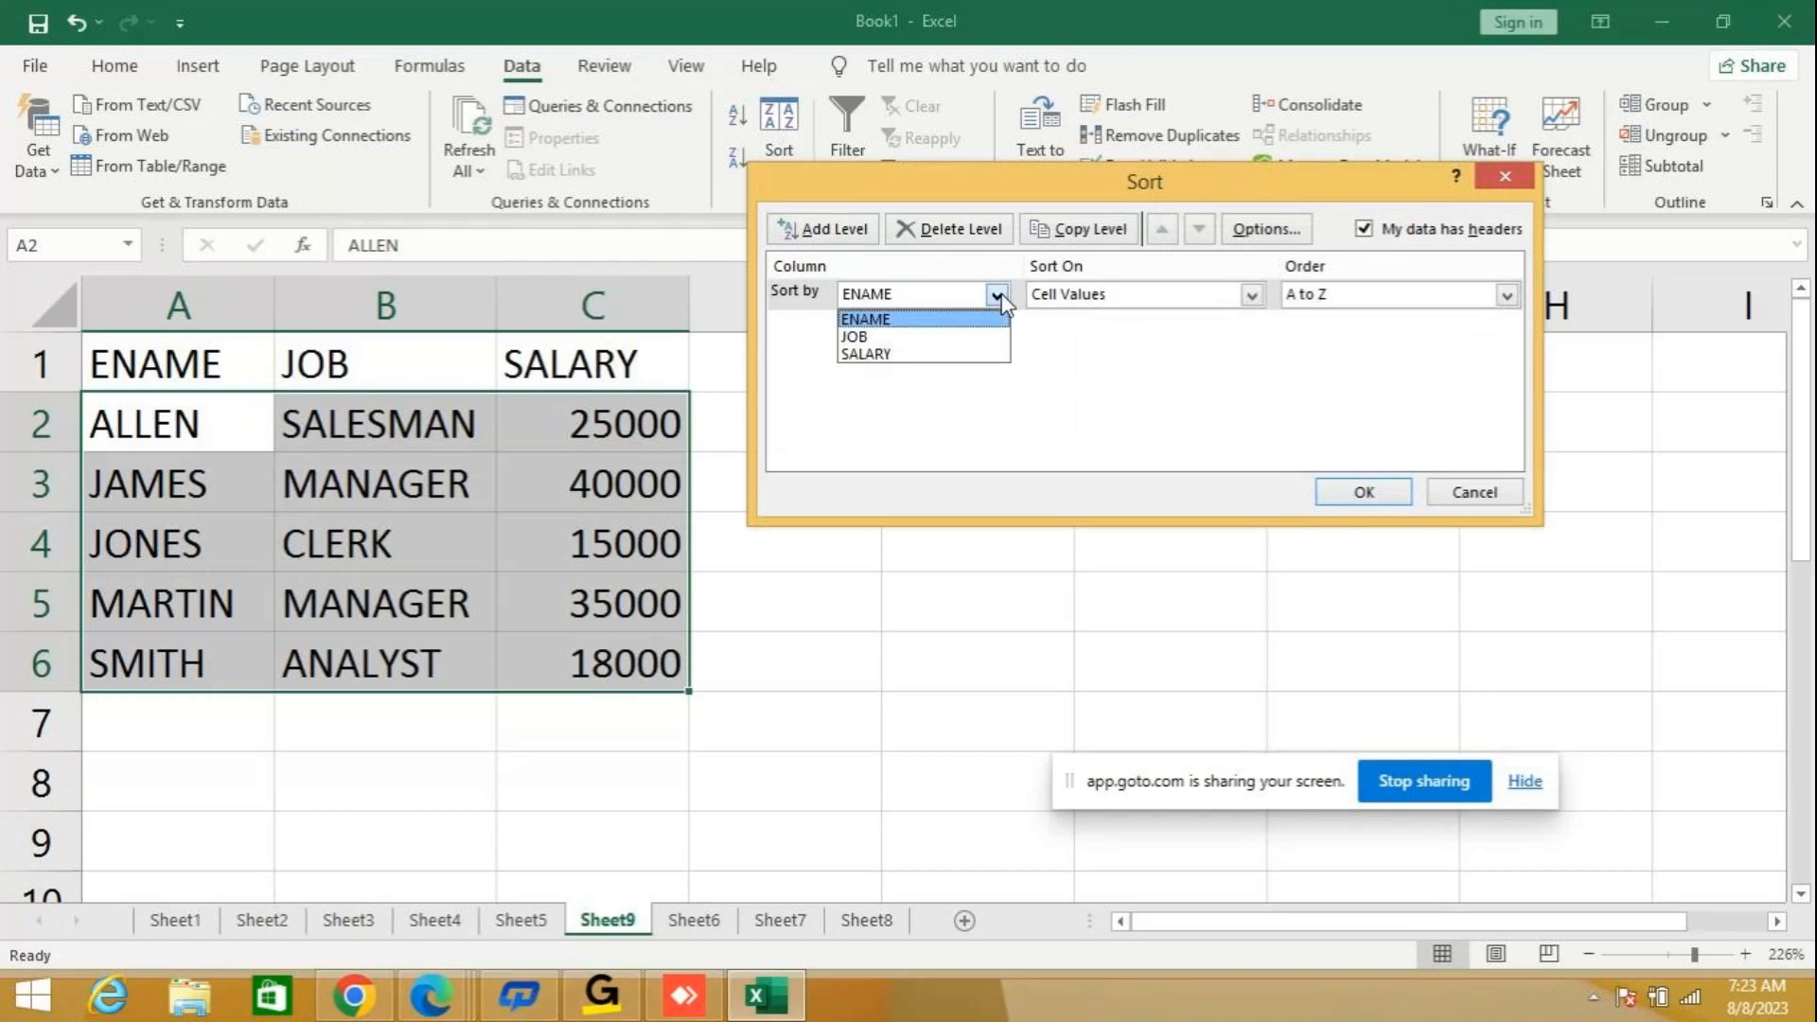
pyautogui.click(889, 337)
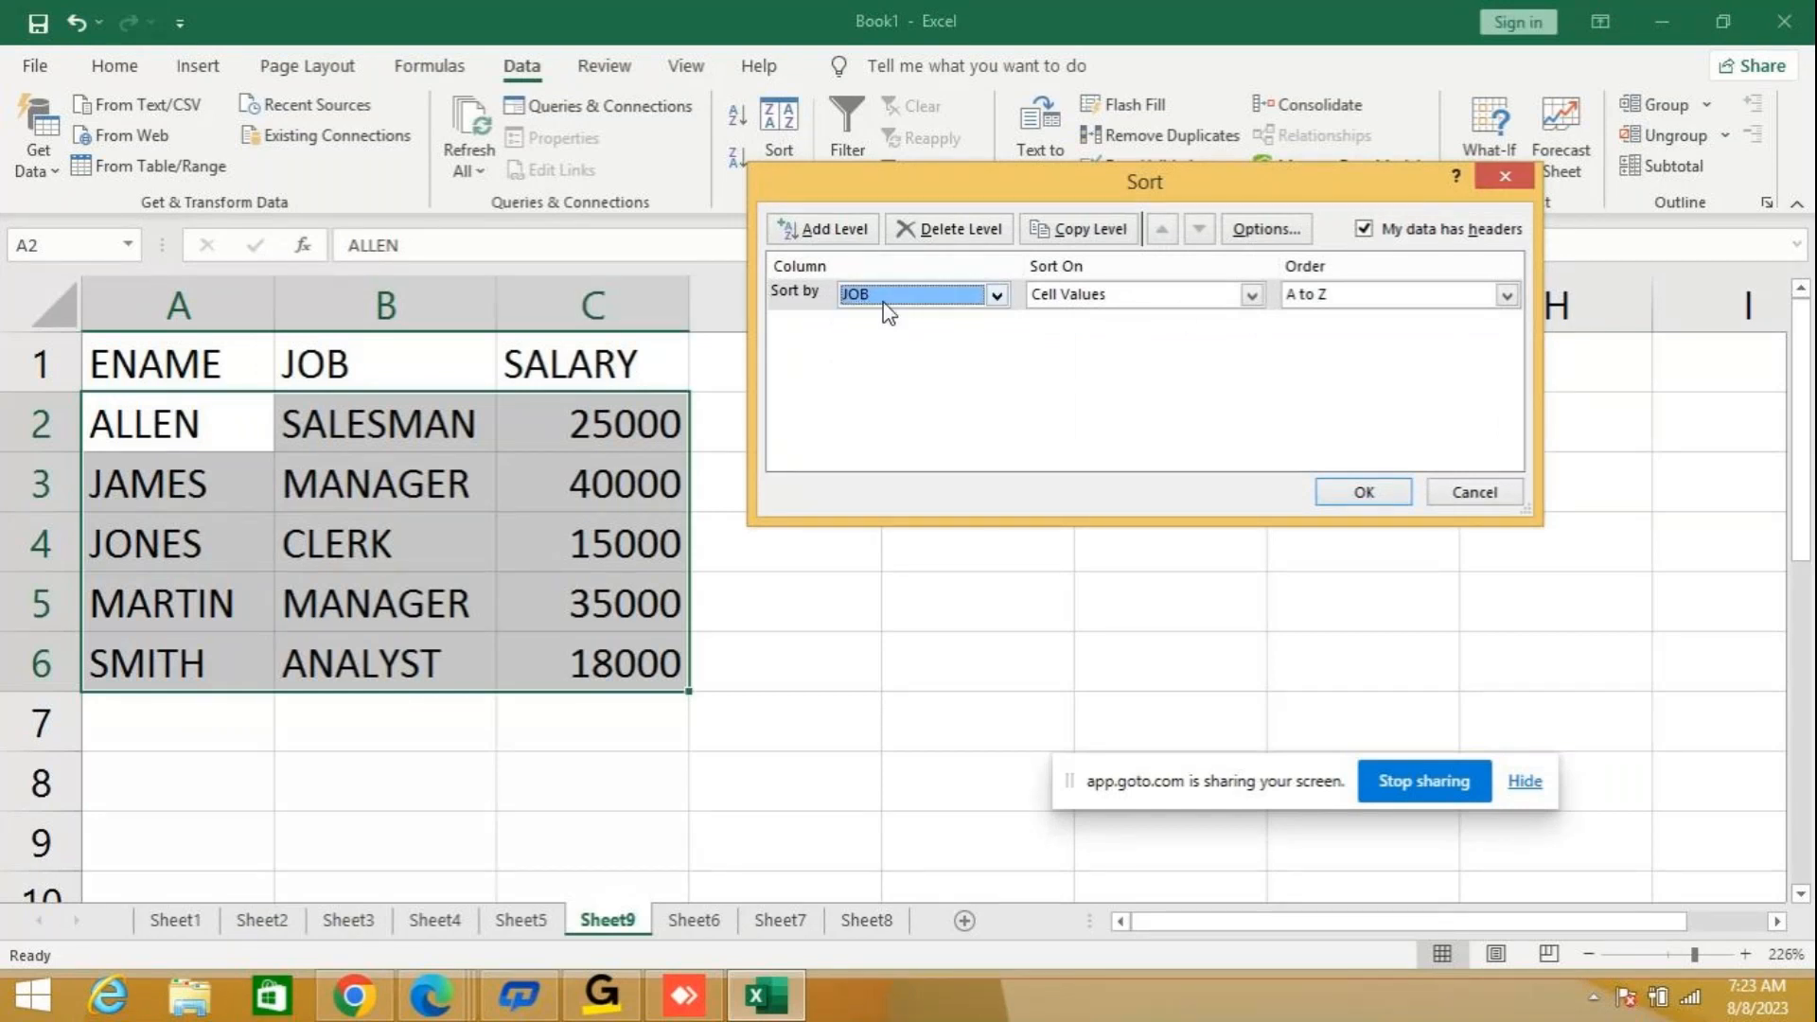
pyautogui.click(1372, 492)
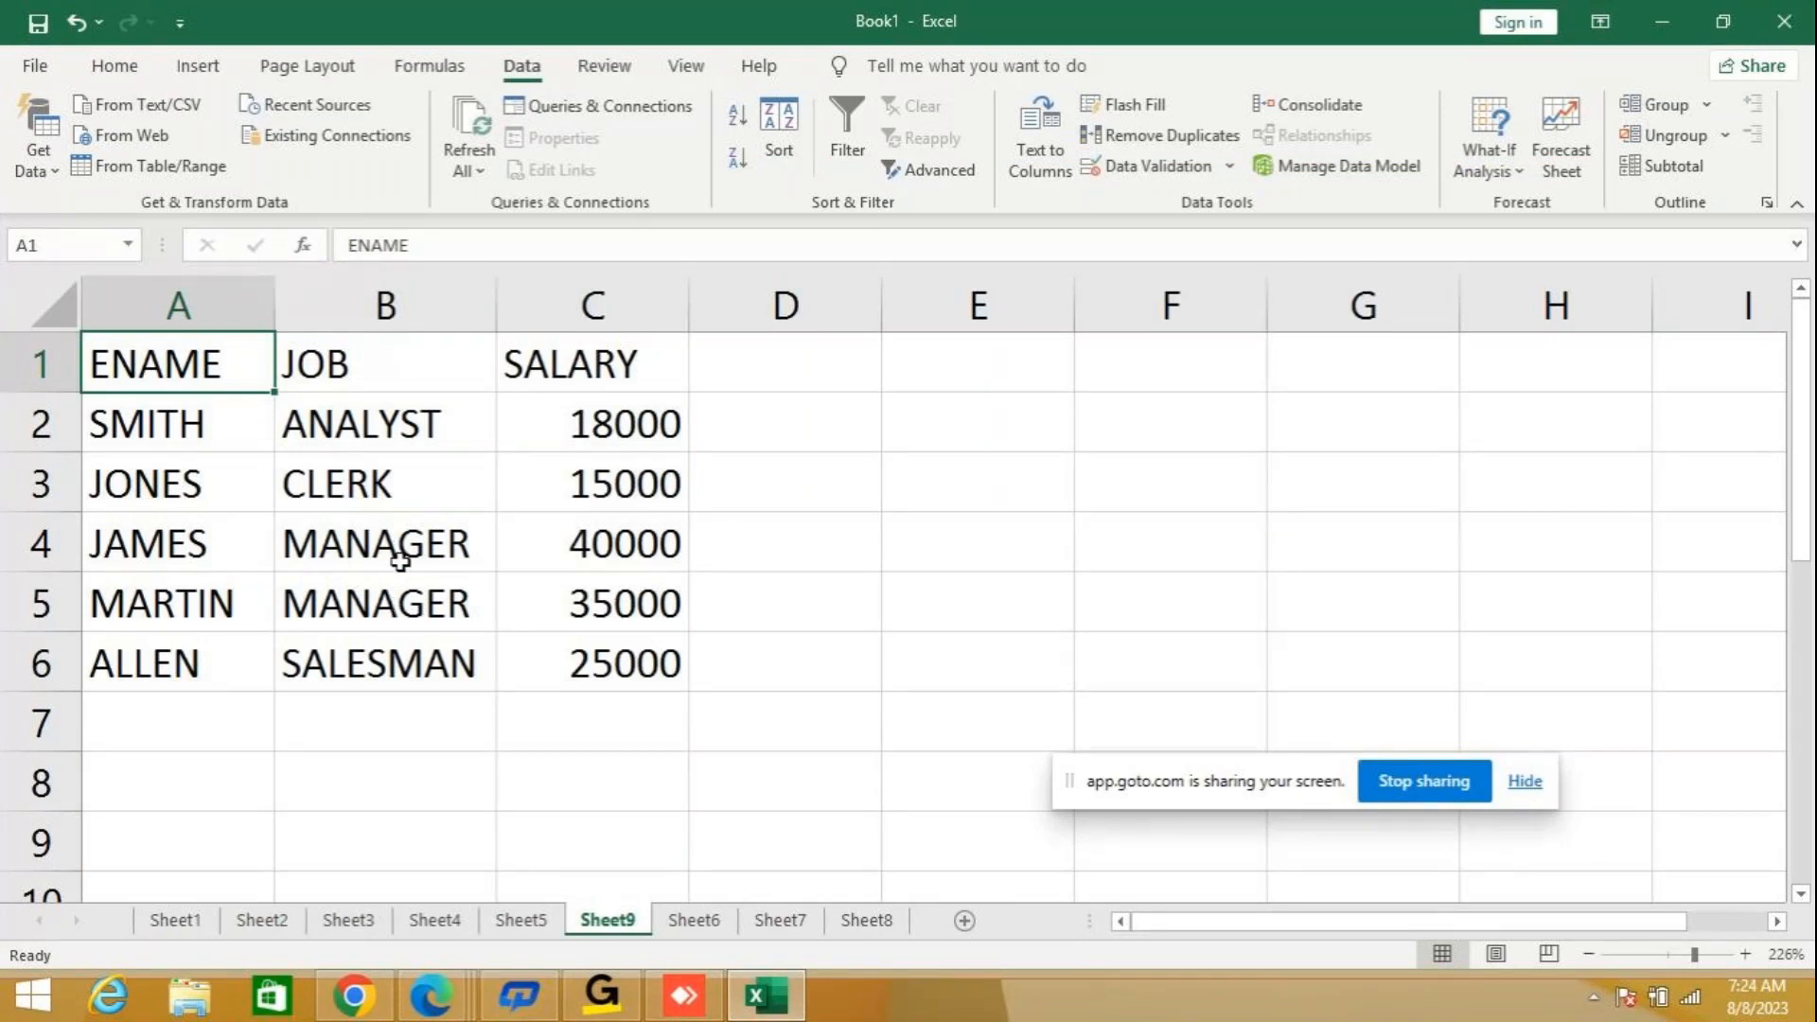
# Add a second level to the custom Sort so rows are ordered by JOB A to Z, and within it by SALARY largest to smallest.
pyautogui.click(322, 364)
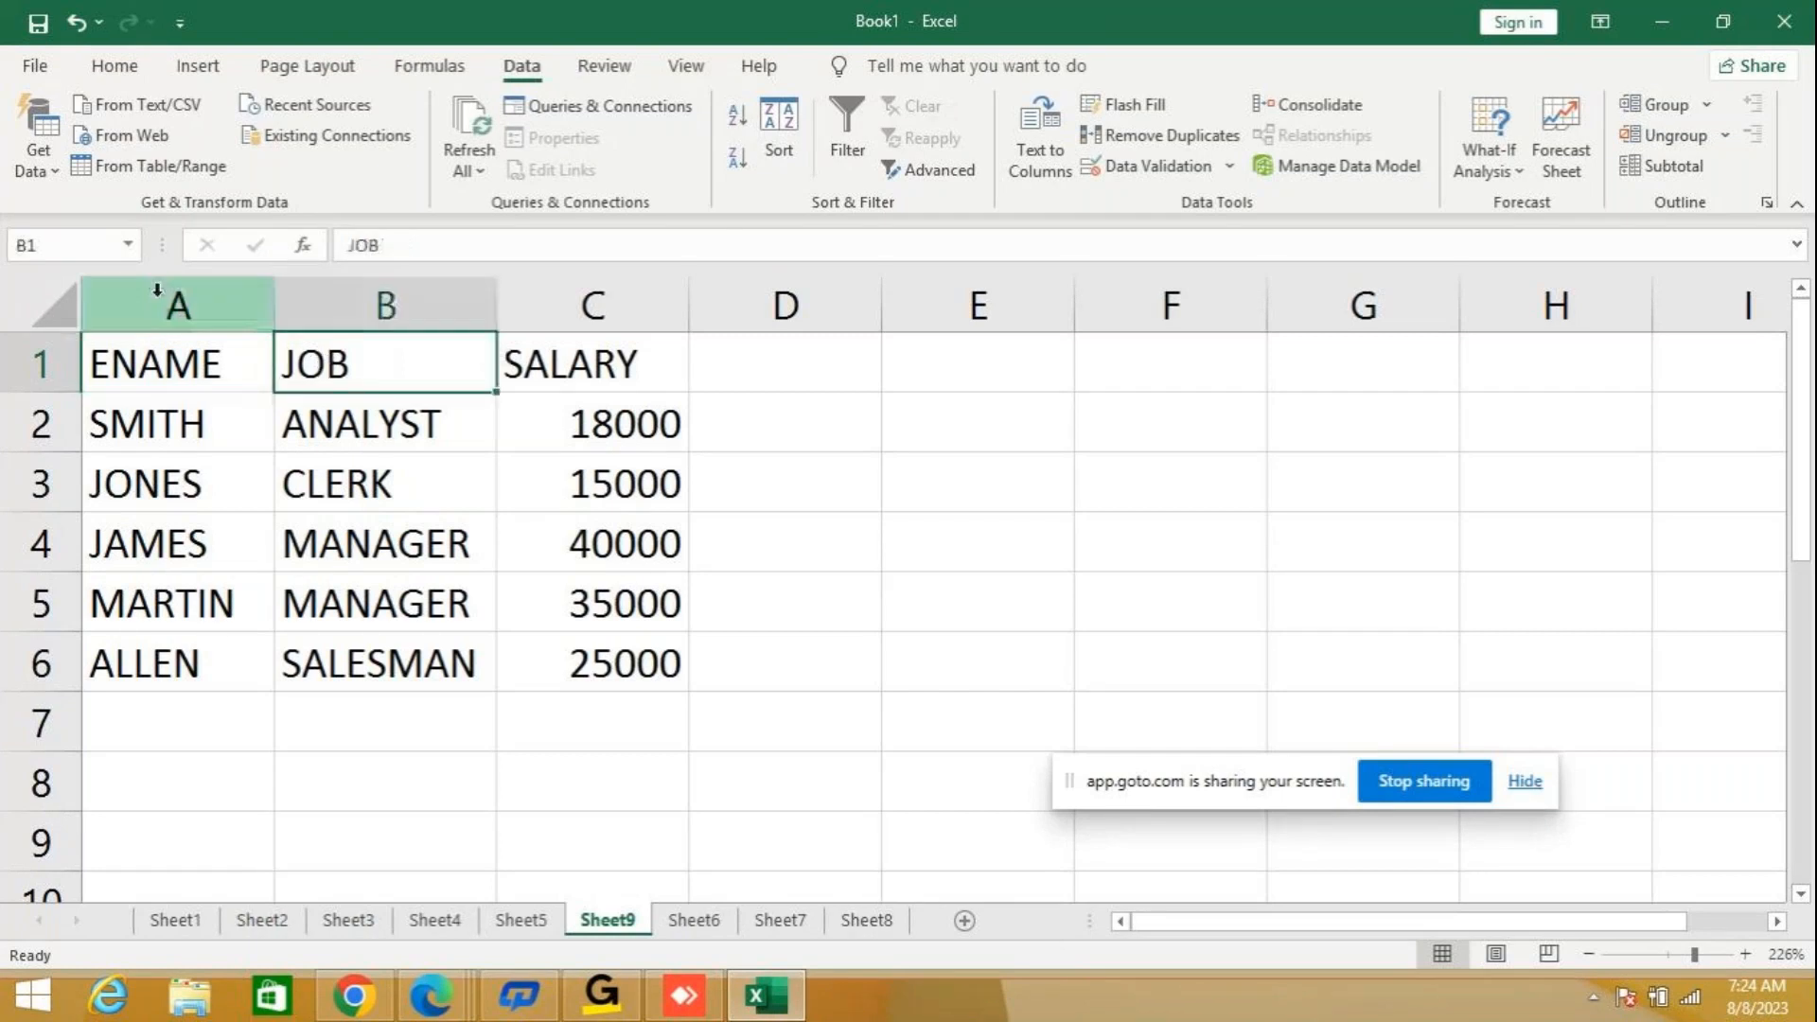
pyautogui.click(195, 359)
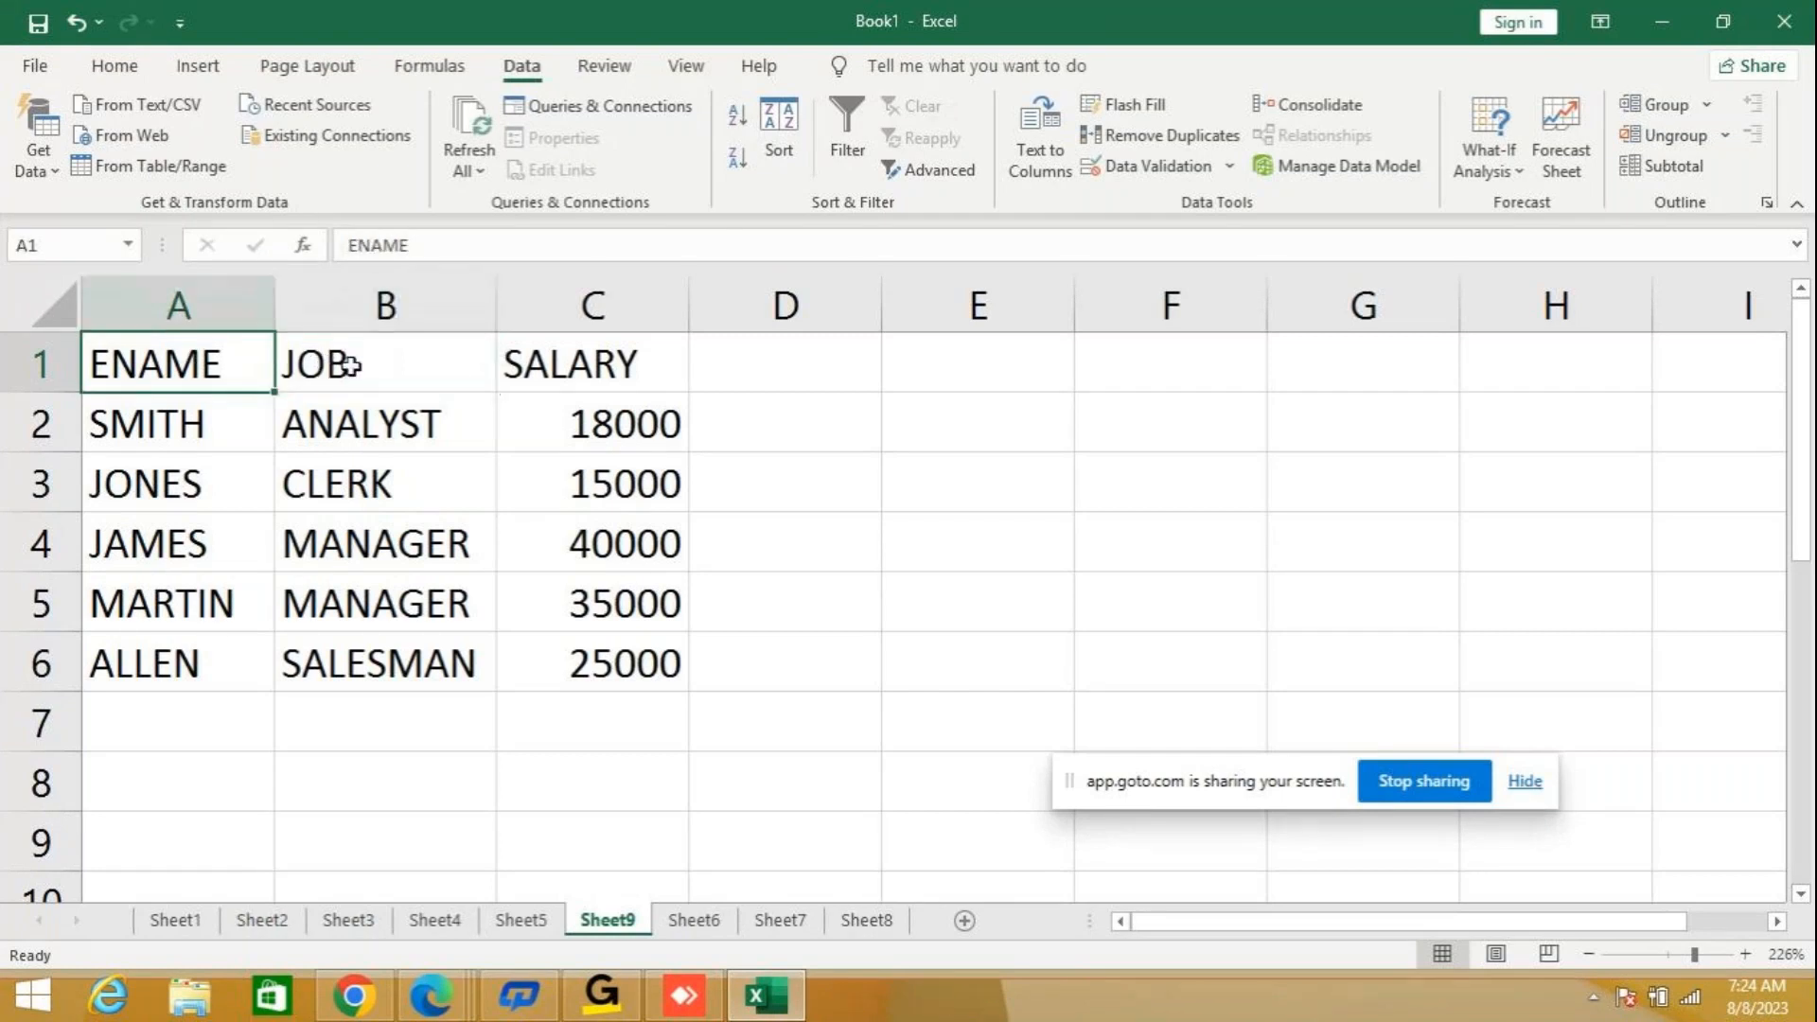
pyautogui.click(793, 147)
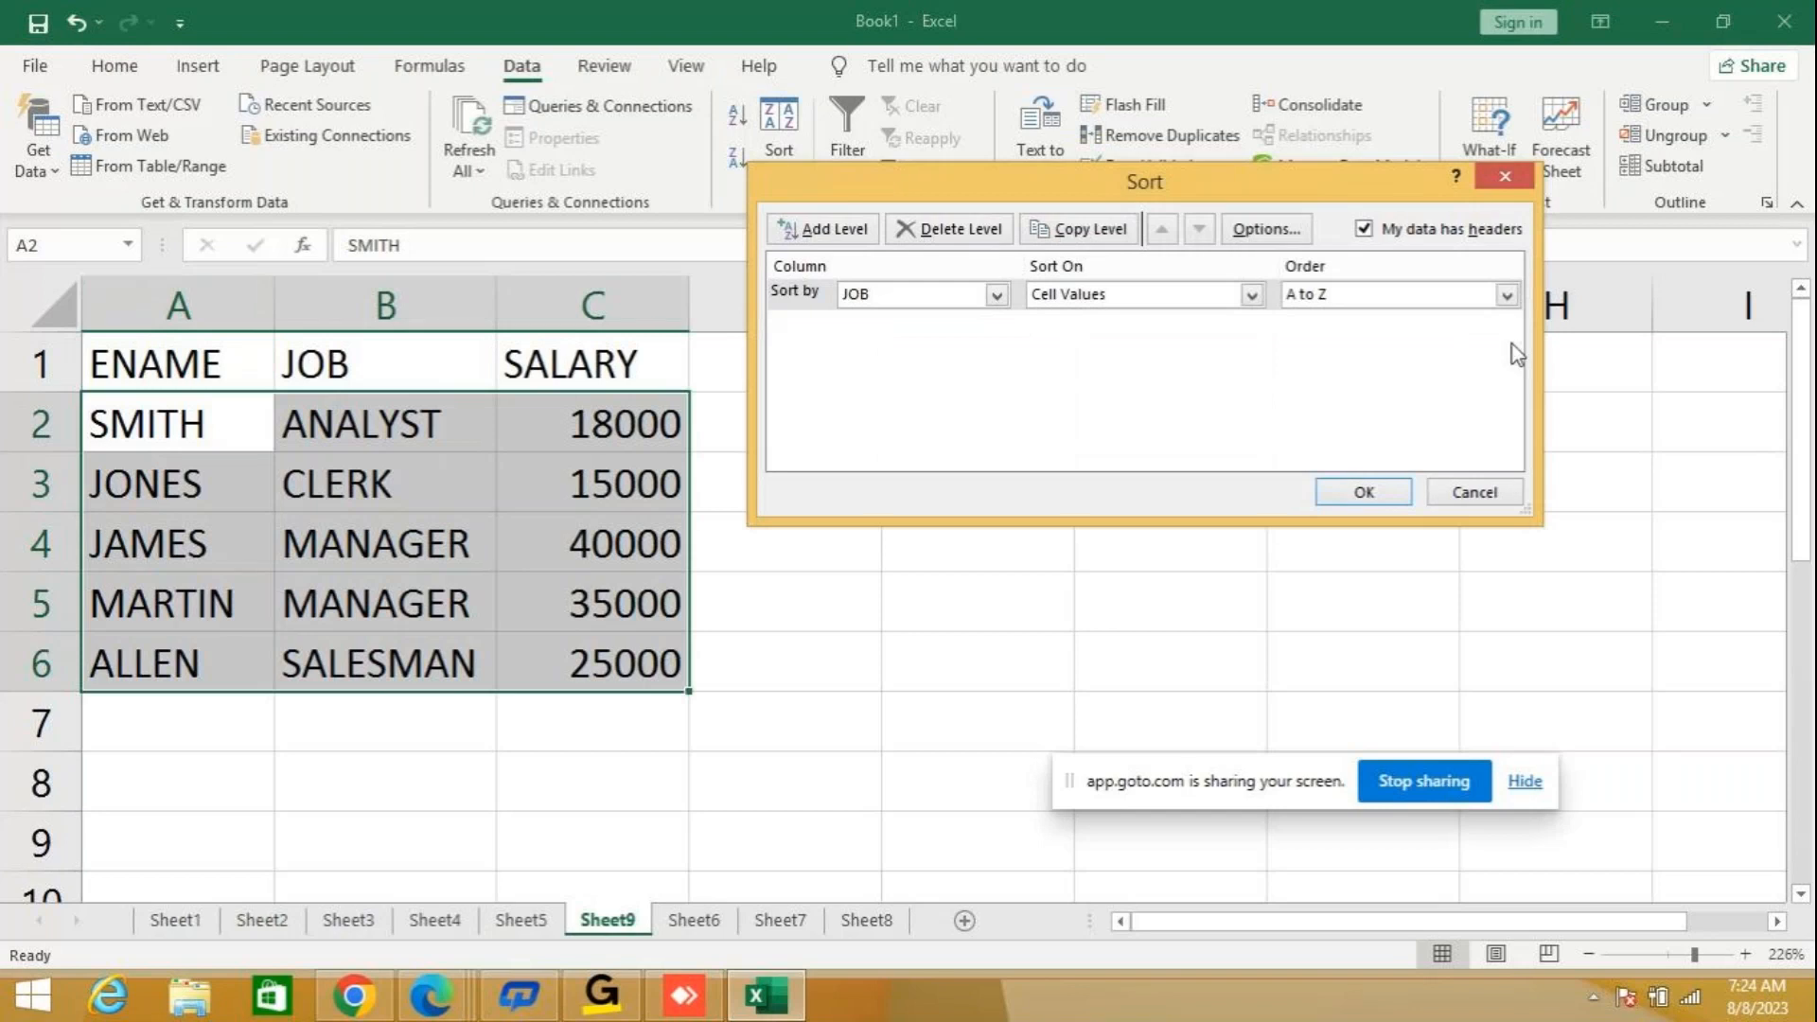
pyautogui.click(815, 233)
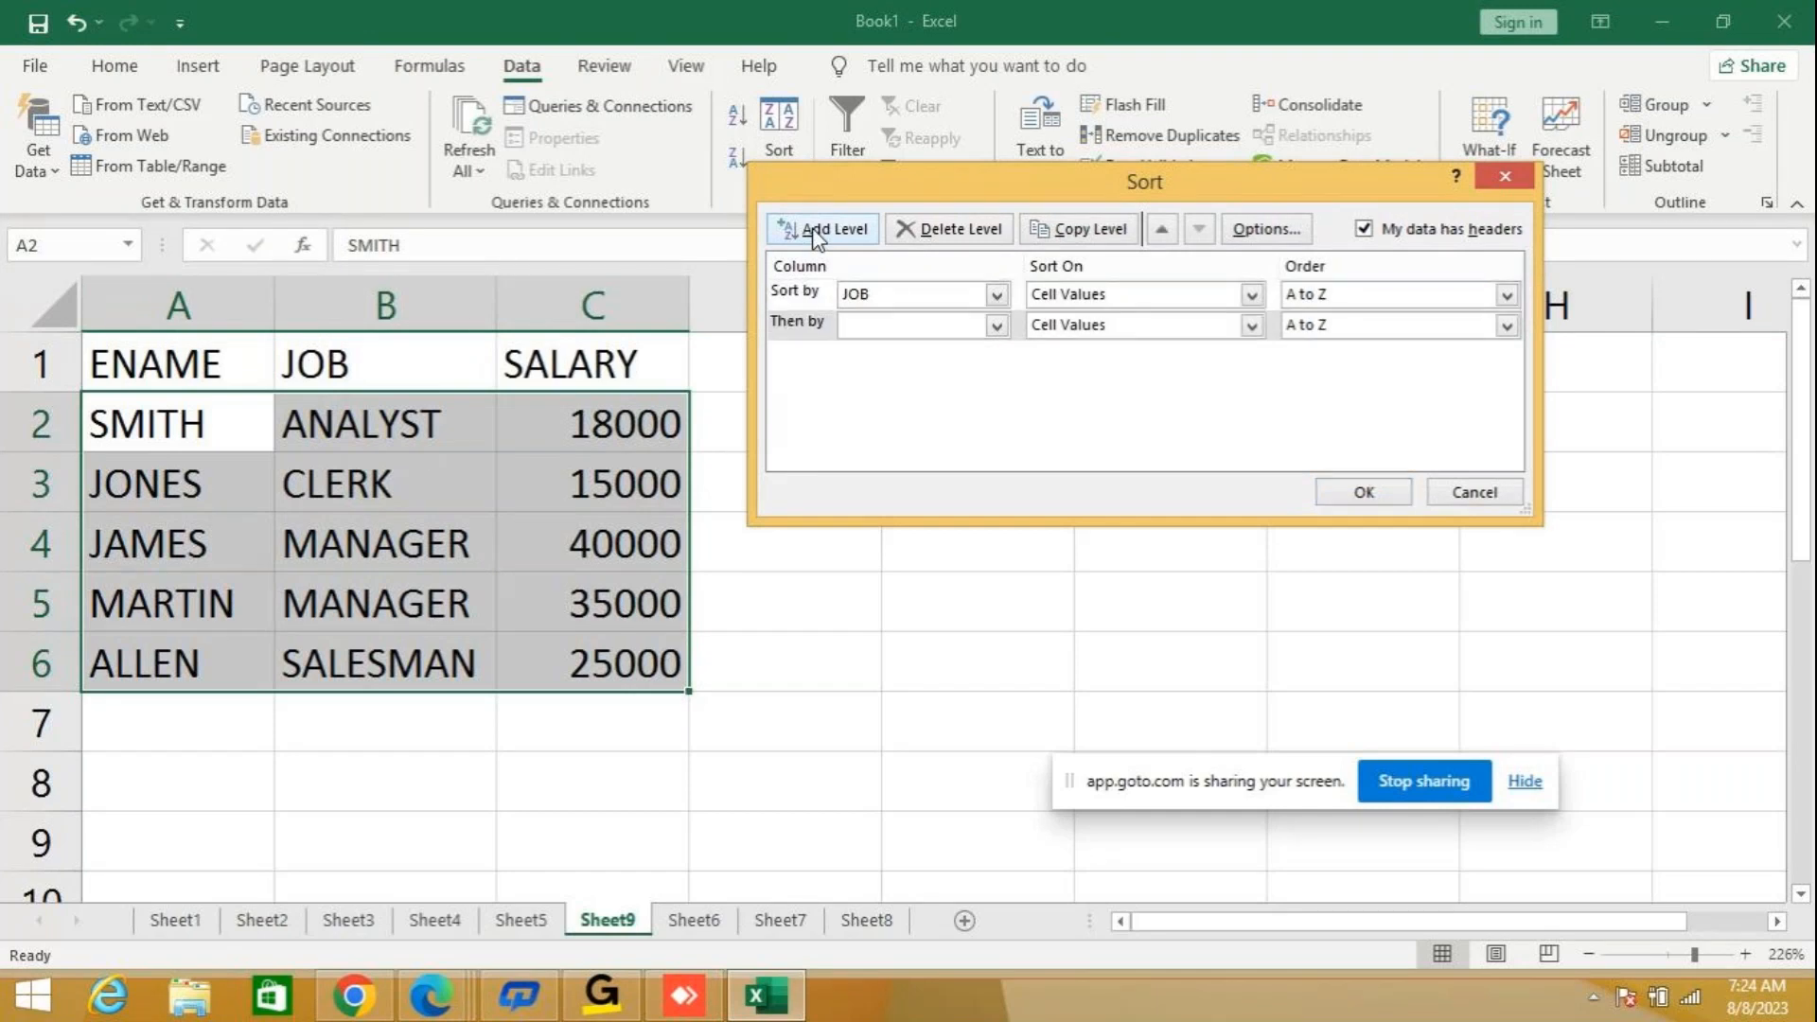
pyautogui.click(996, 327)
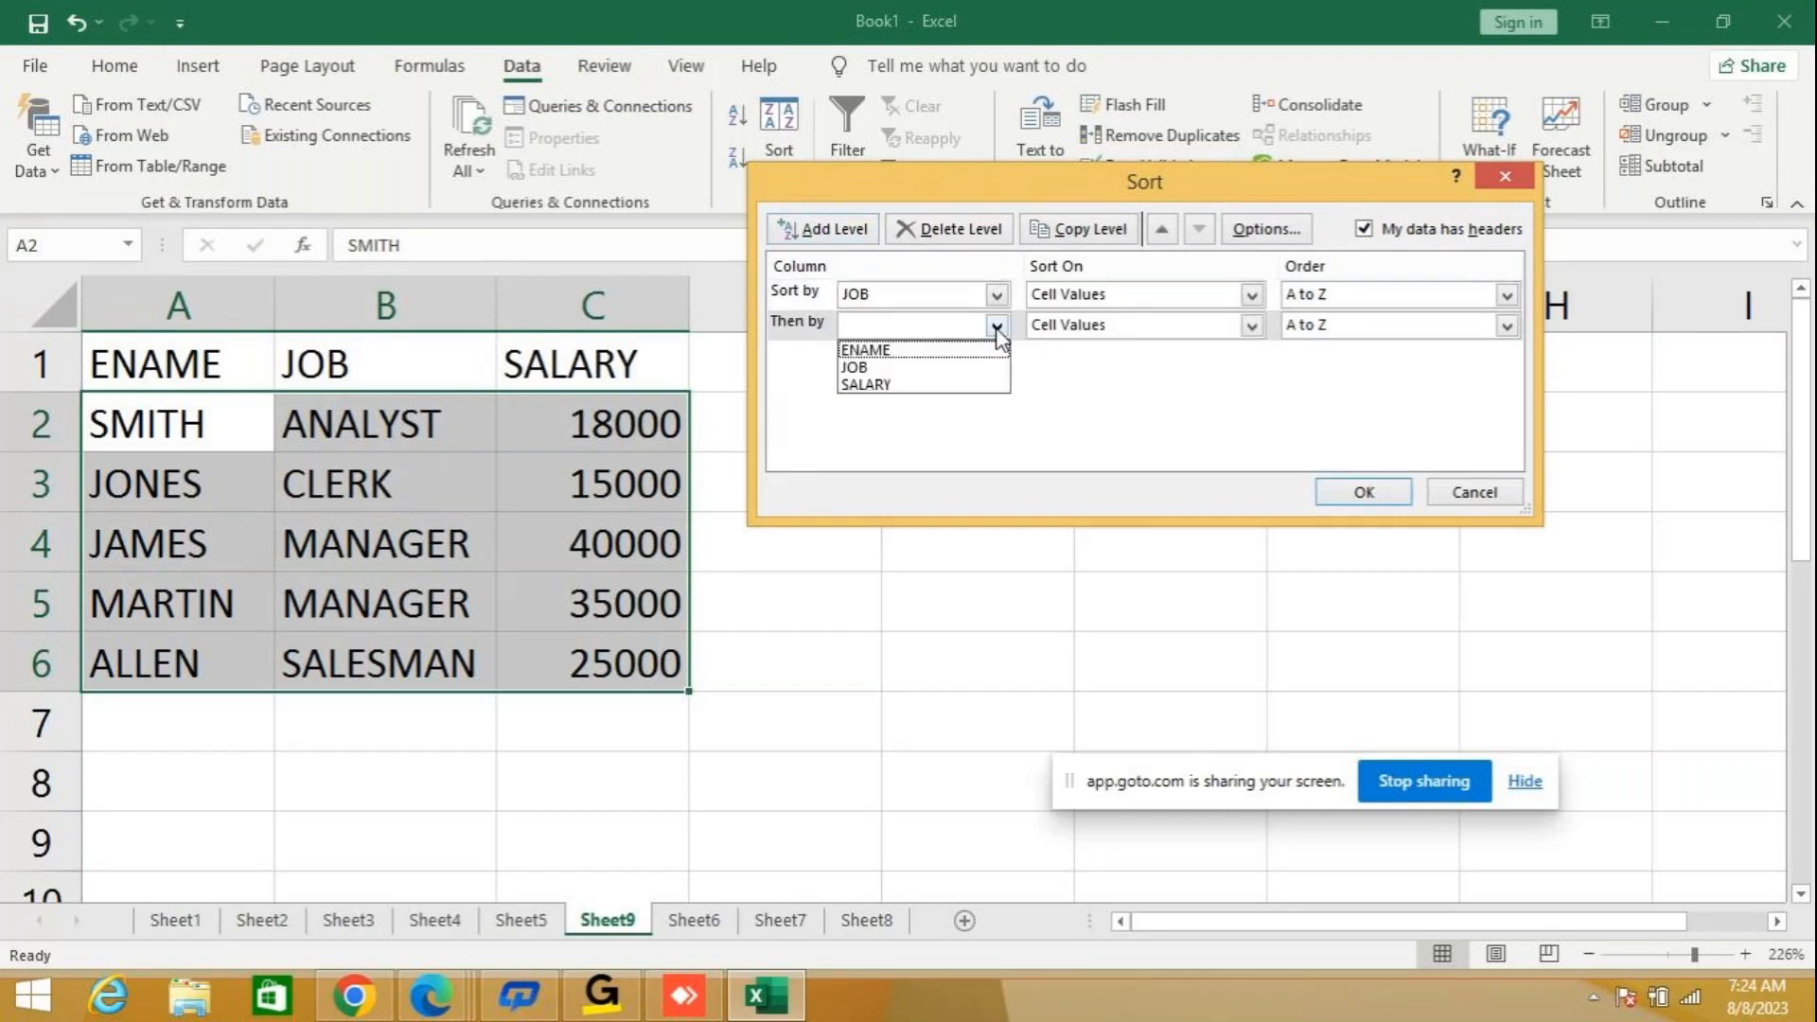
pyautogui.click(874, 385)
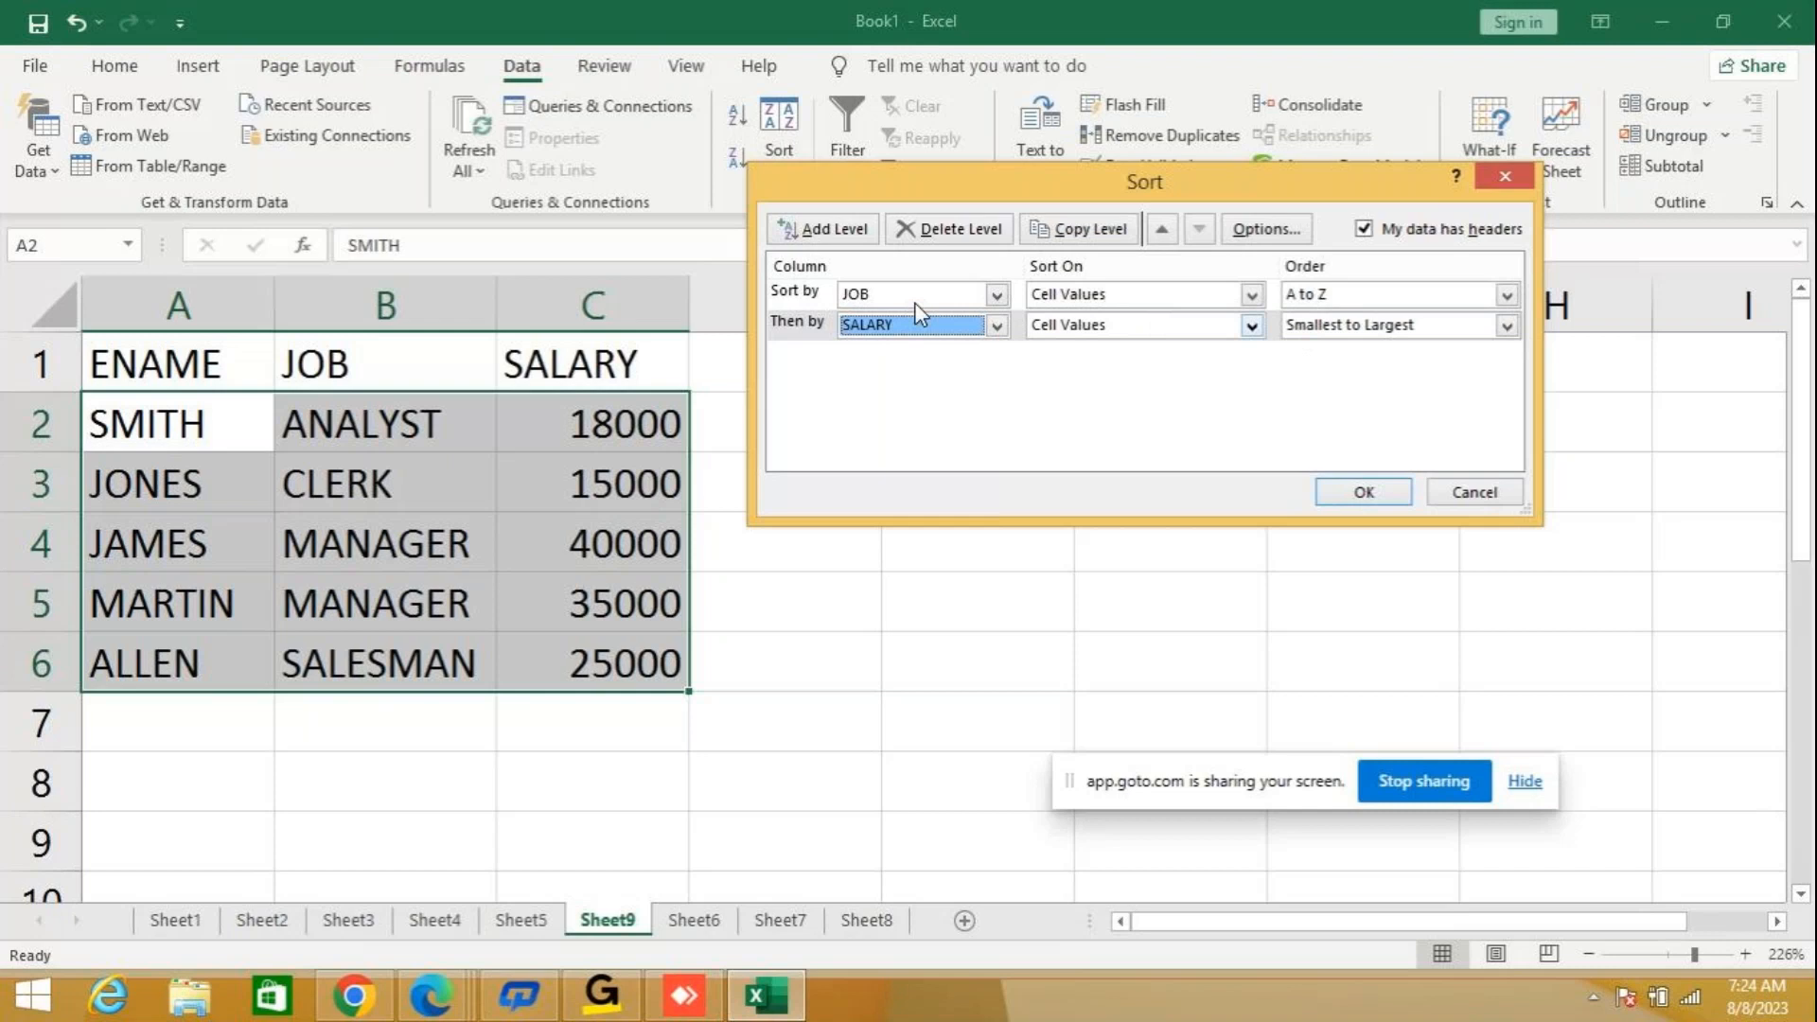
pyautogui.moveTo(943, 191); pyautogui.dragTo(1162, 197)
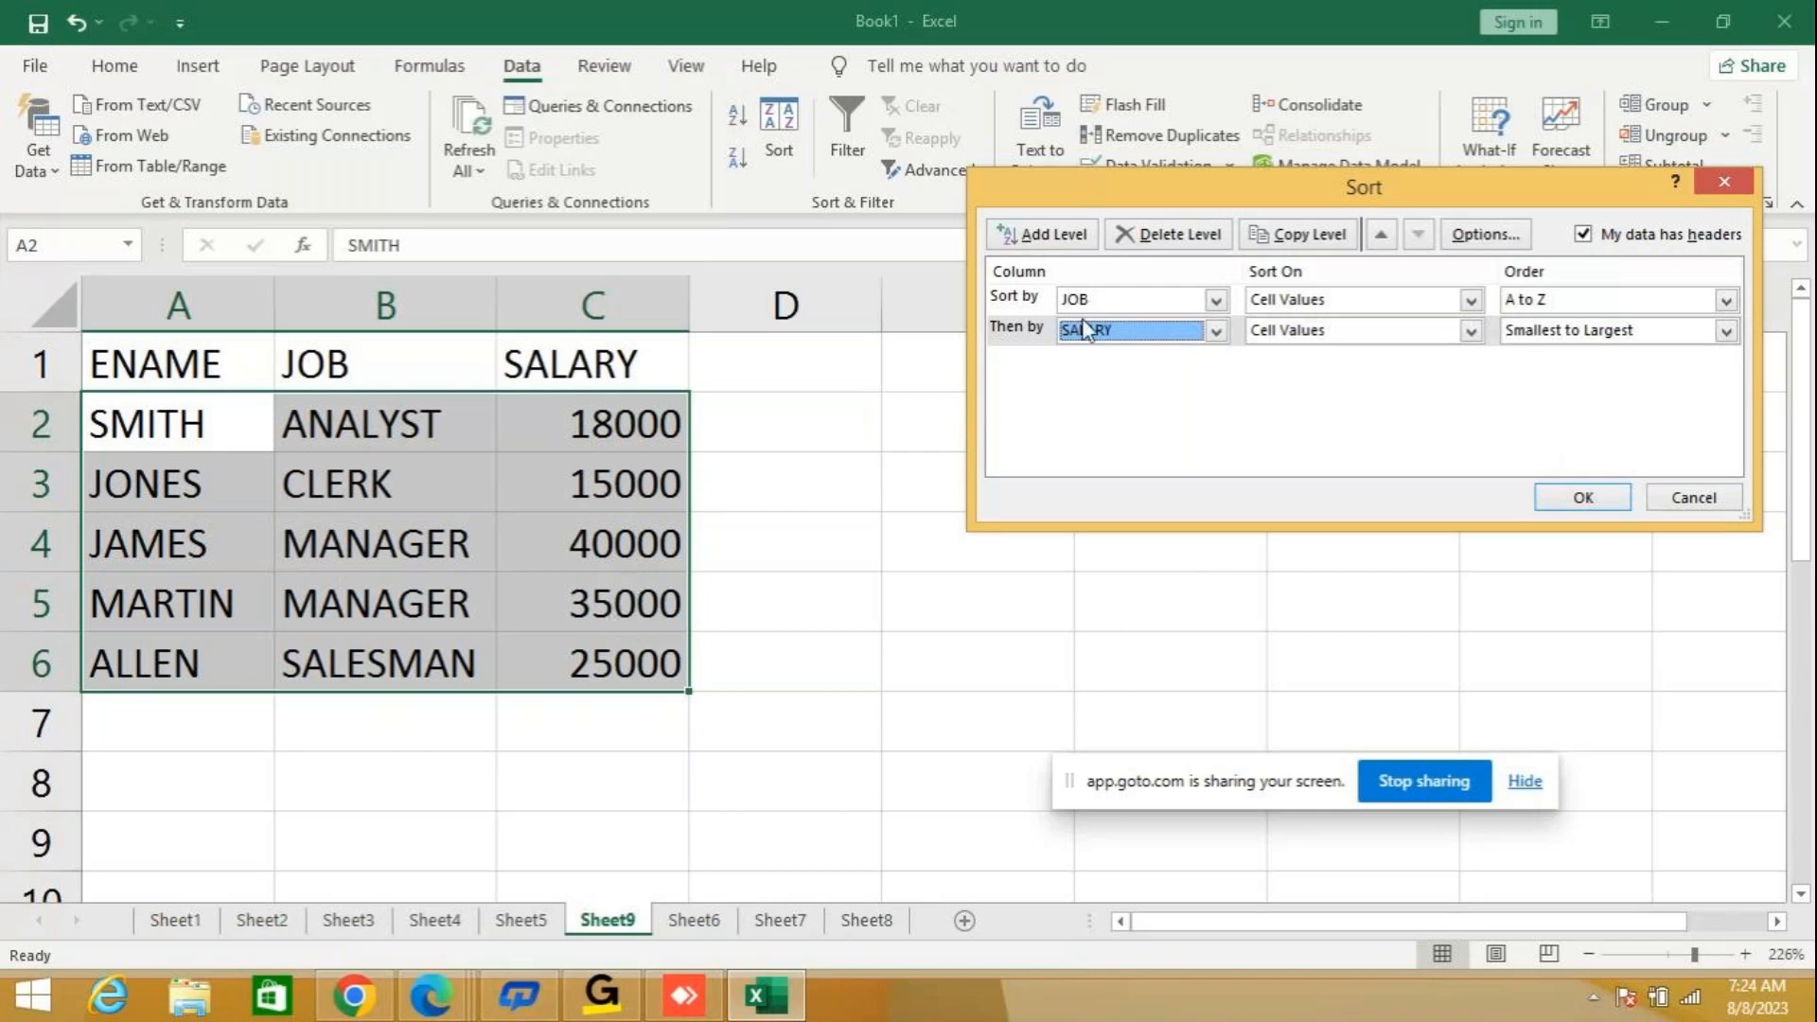
pyautogui.click(1726, 331)
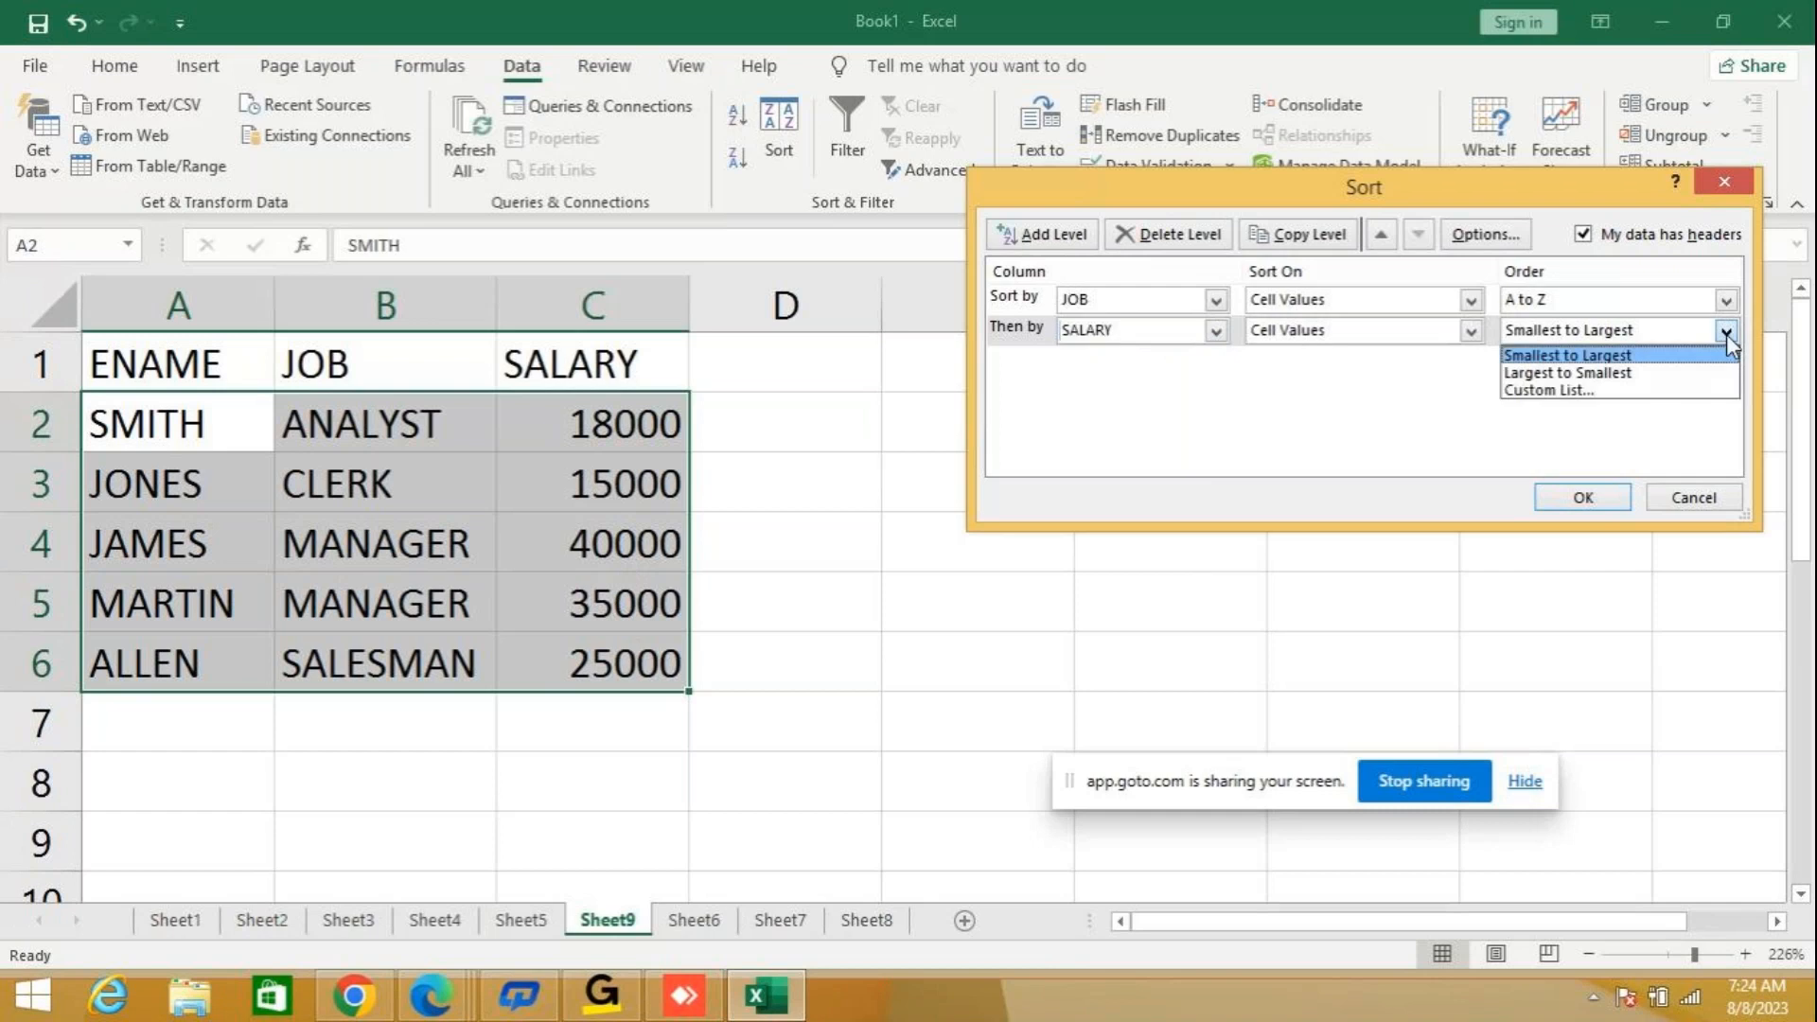
pyautogui.click(1574, 374)
pyautogui.click(1582, 496)
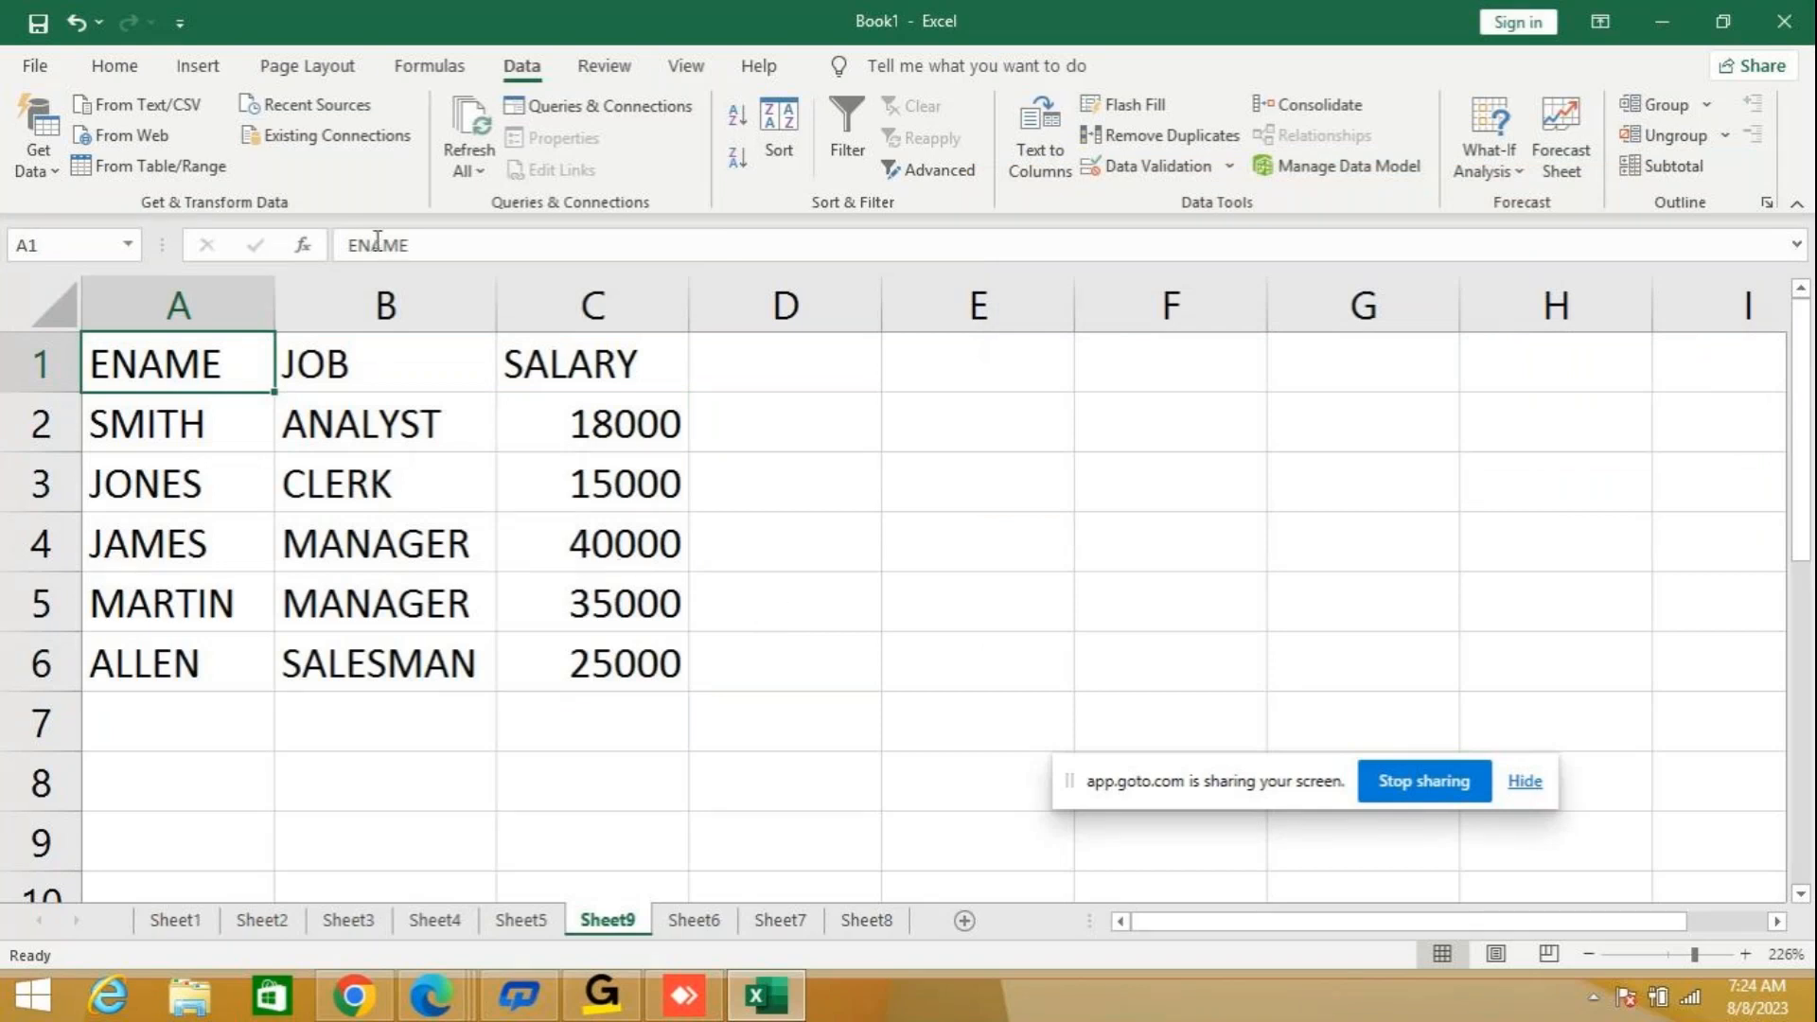
# Turn on Filter for the employee table's ENAME, JOB and SALARY headers.
pyautogui.click(848, 138)
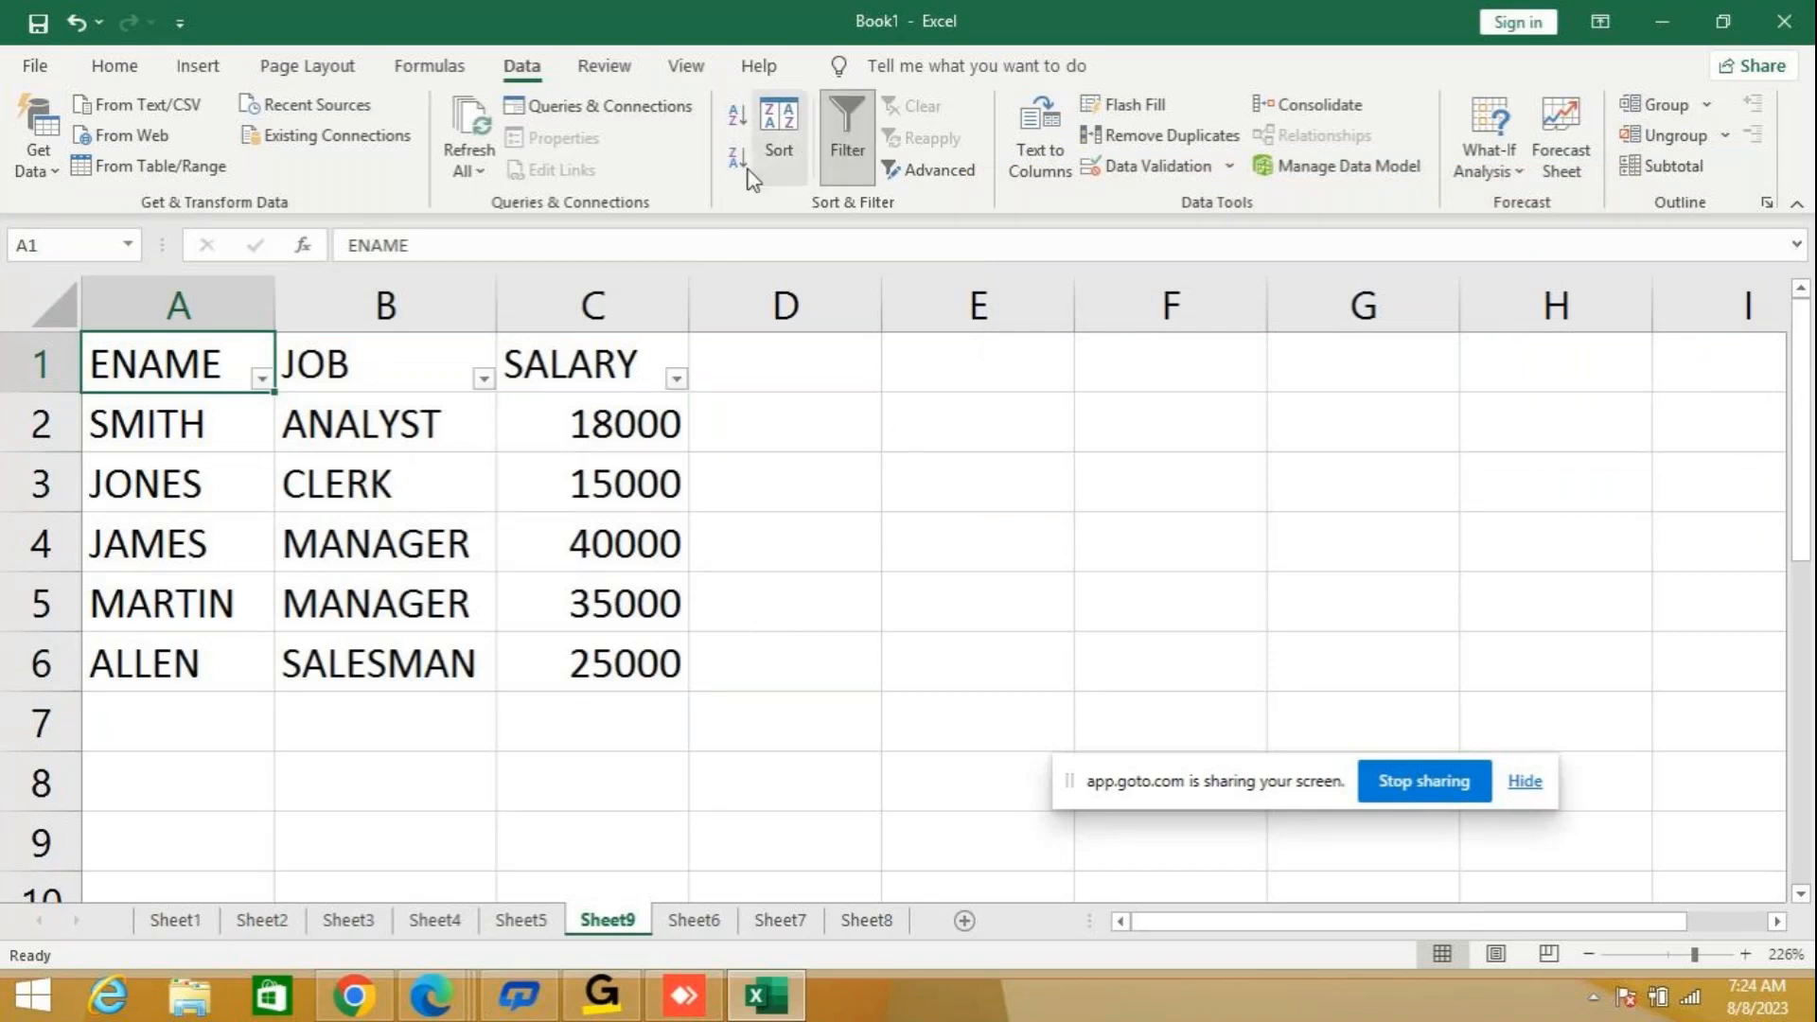
# Turn off the table's Filter and re-sort by JOB A to Z with SALARY from smallest to largest within each job.
pyautogui.click(842, 142)
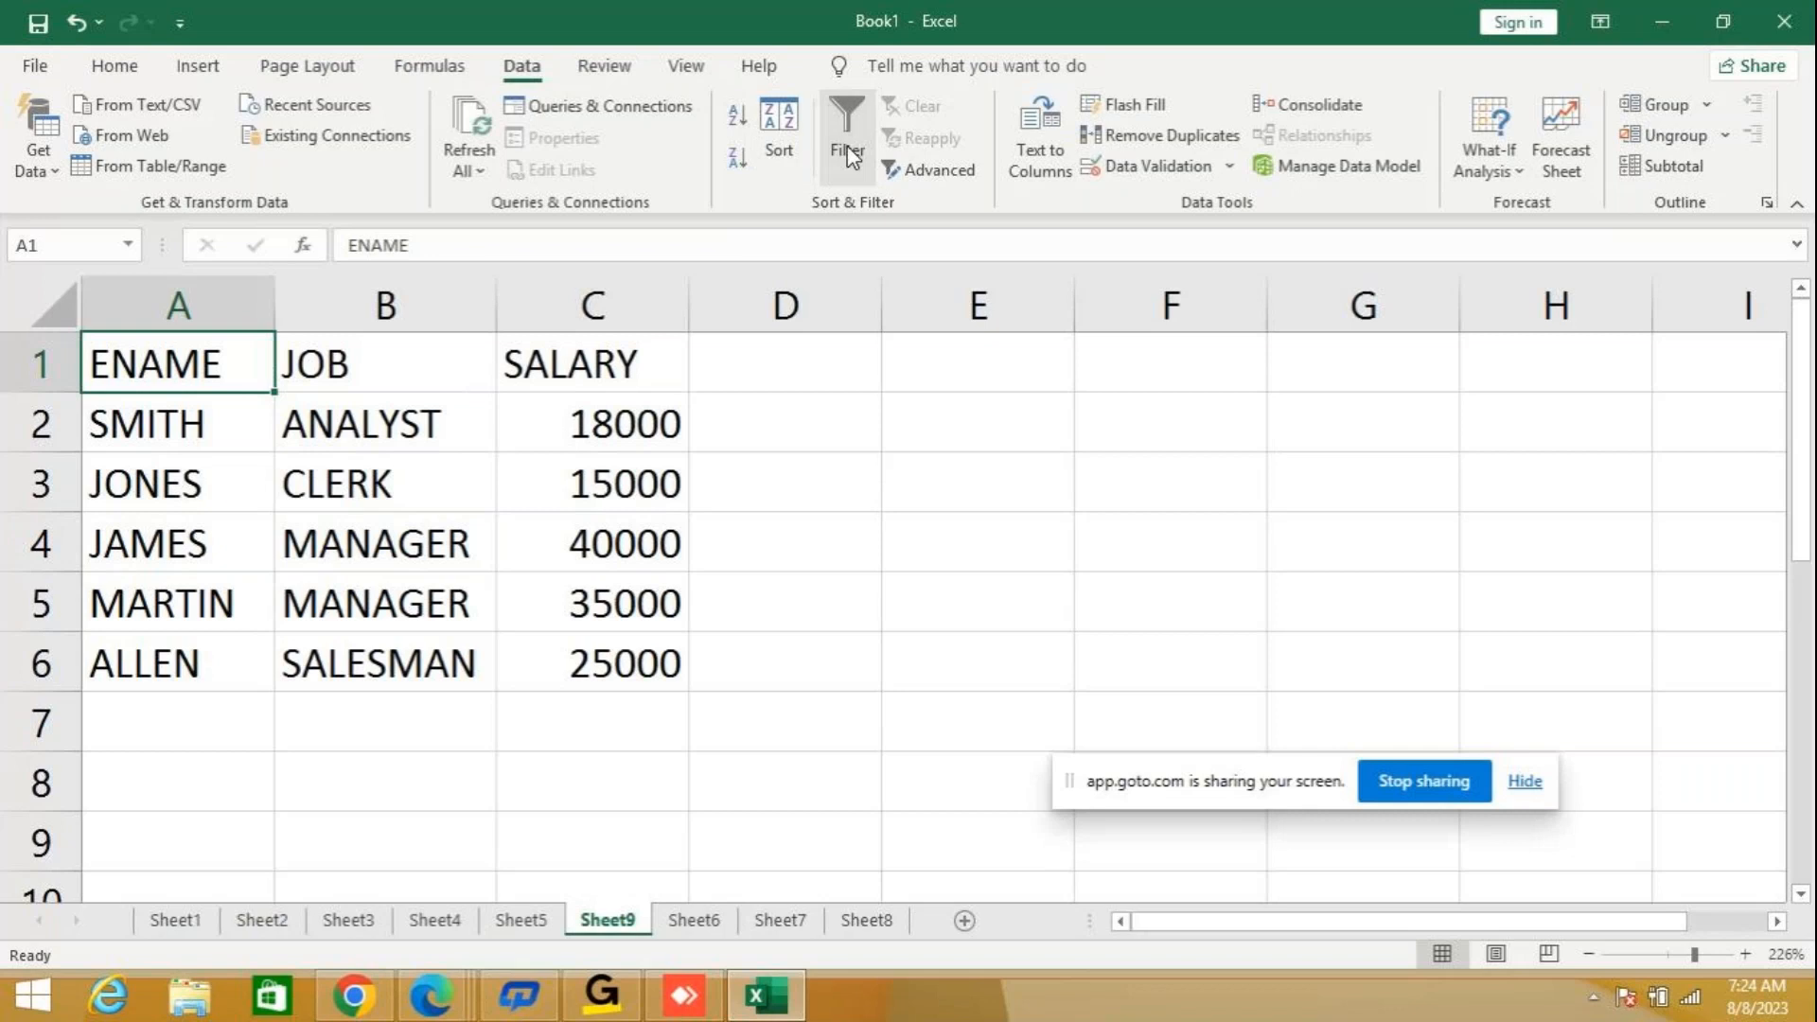
pyautogui.click(786, 141)
pyautogui.click(1571, 330)
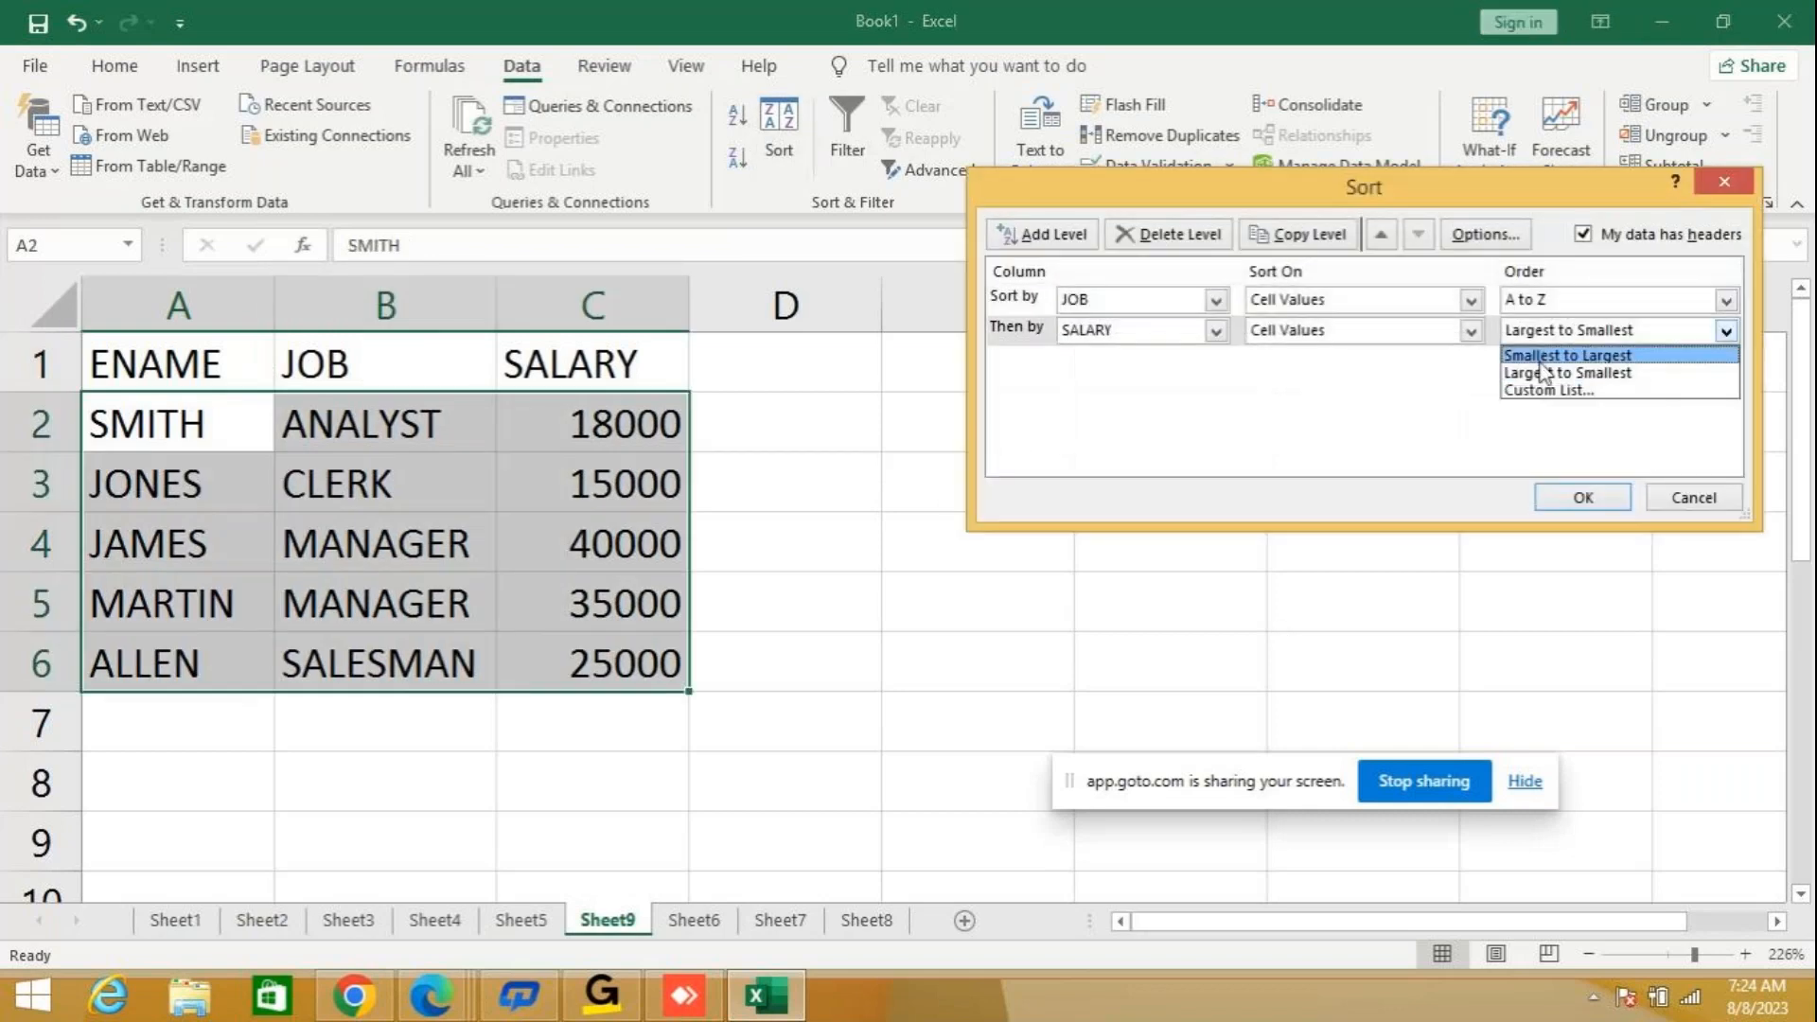
pyautogui.click(1546, 356)
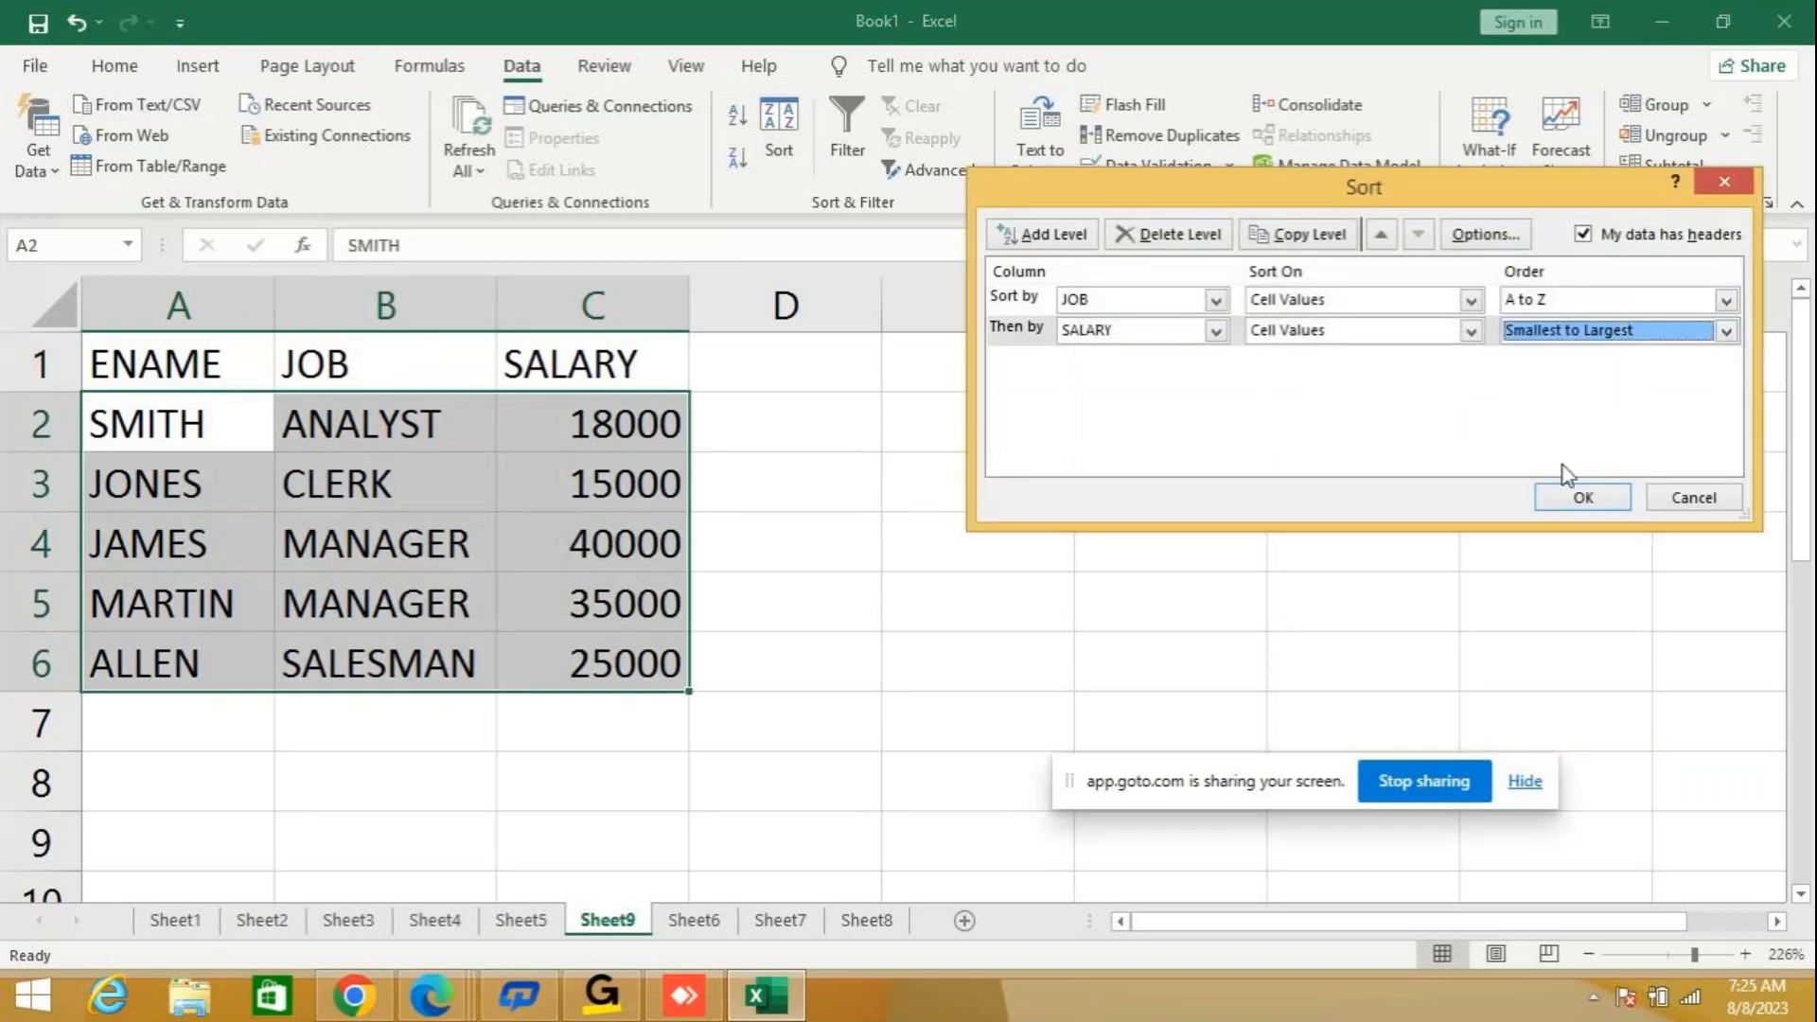
pyautogui.click(1582, 495)
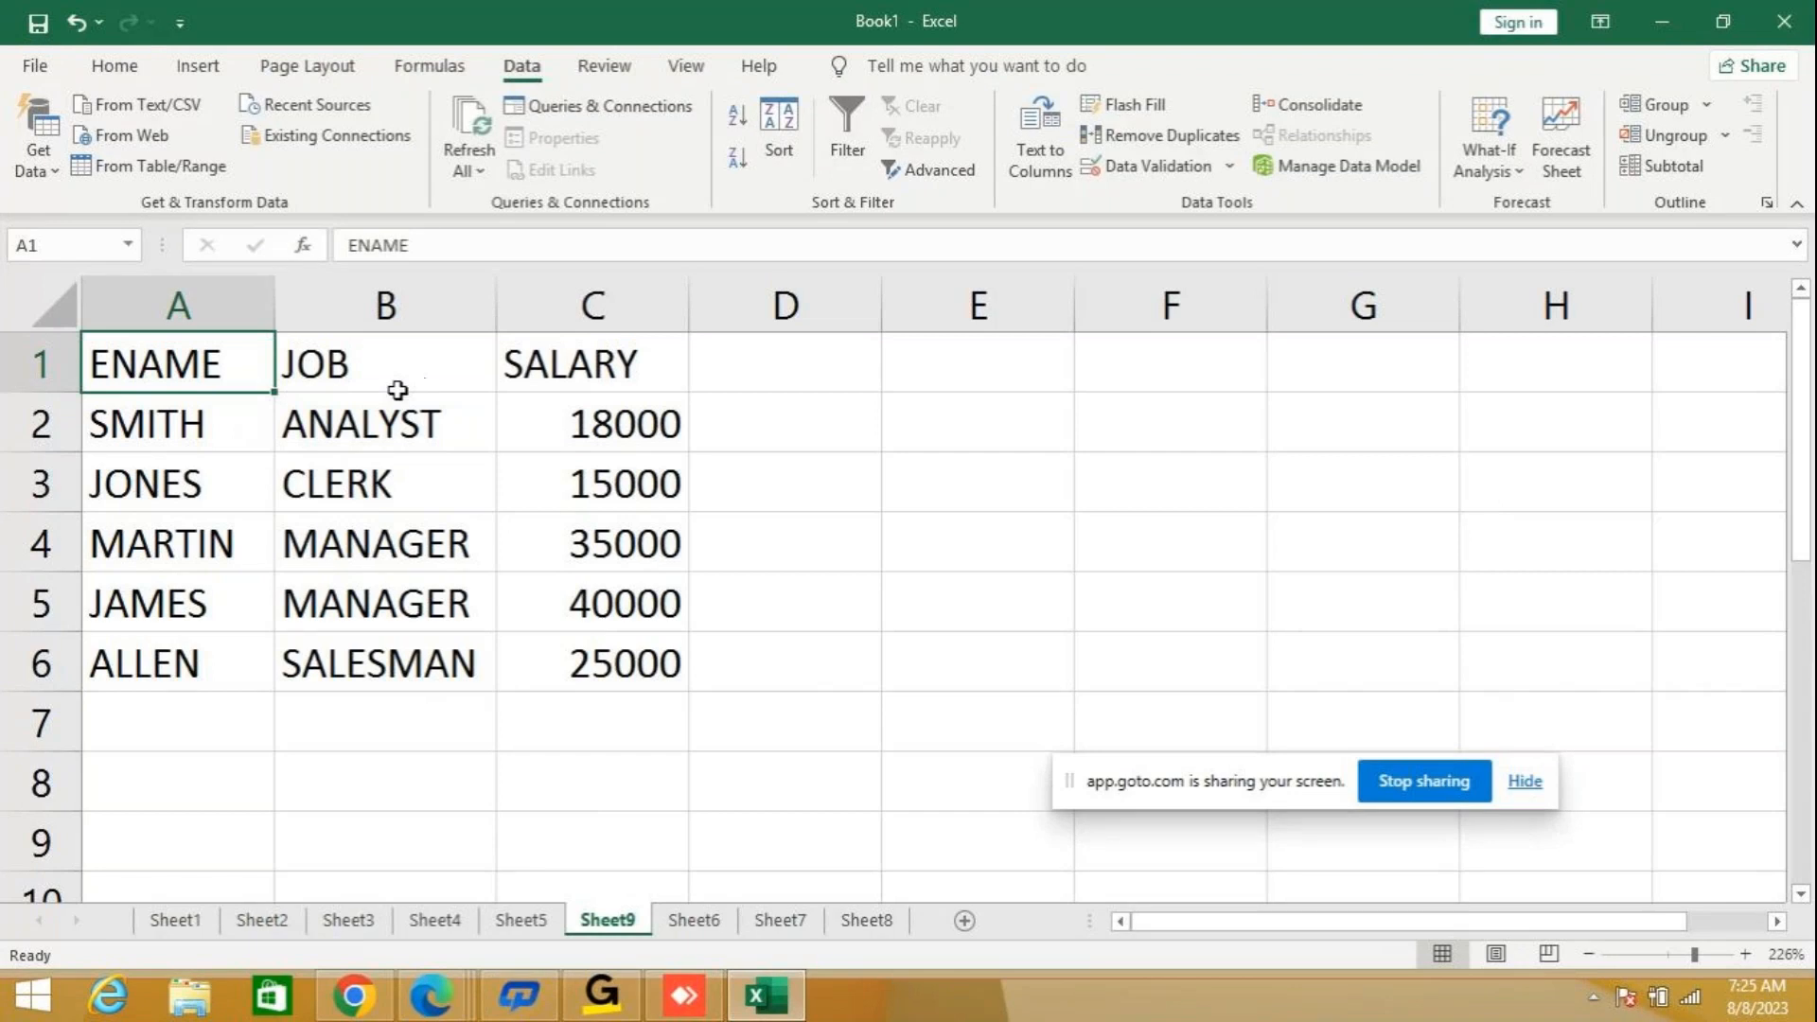
# Add an employee in row 7 with an uppercase name, the job ANALYST and a salary of 20000.
pyautogui.click(166, 716)
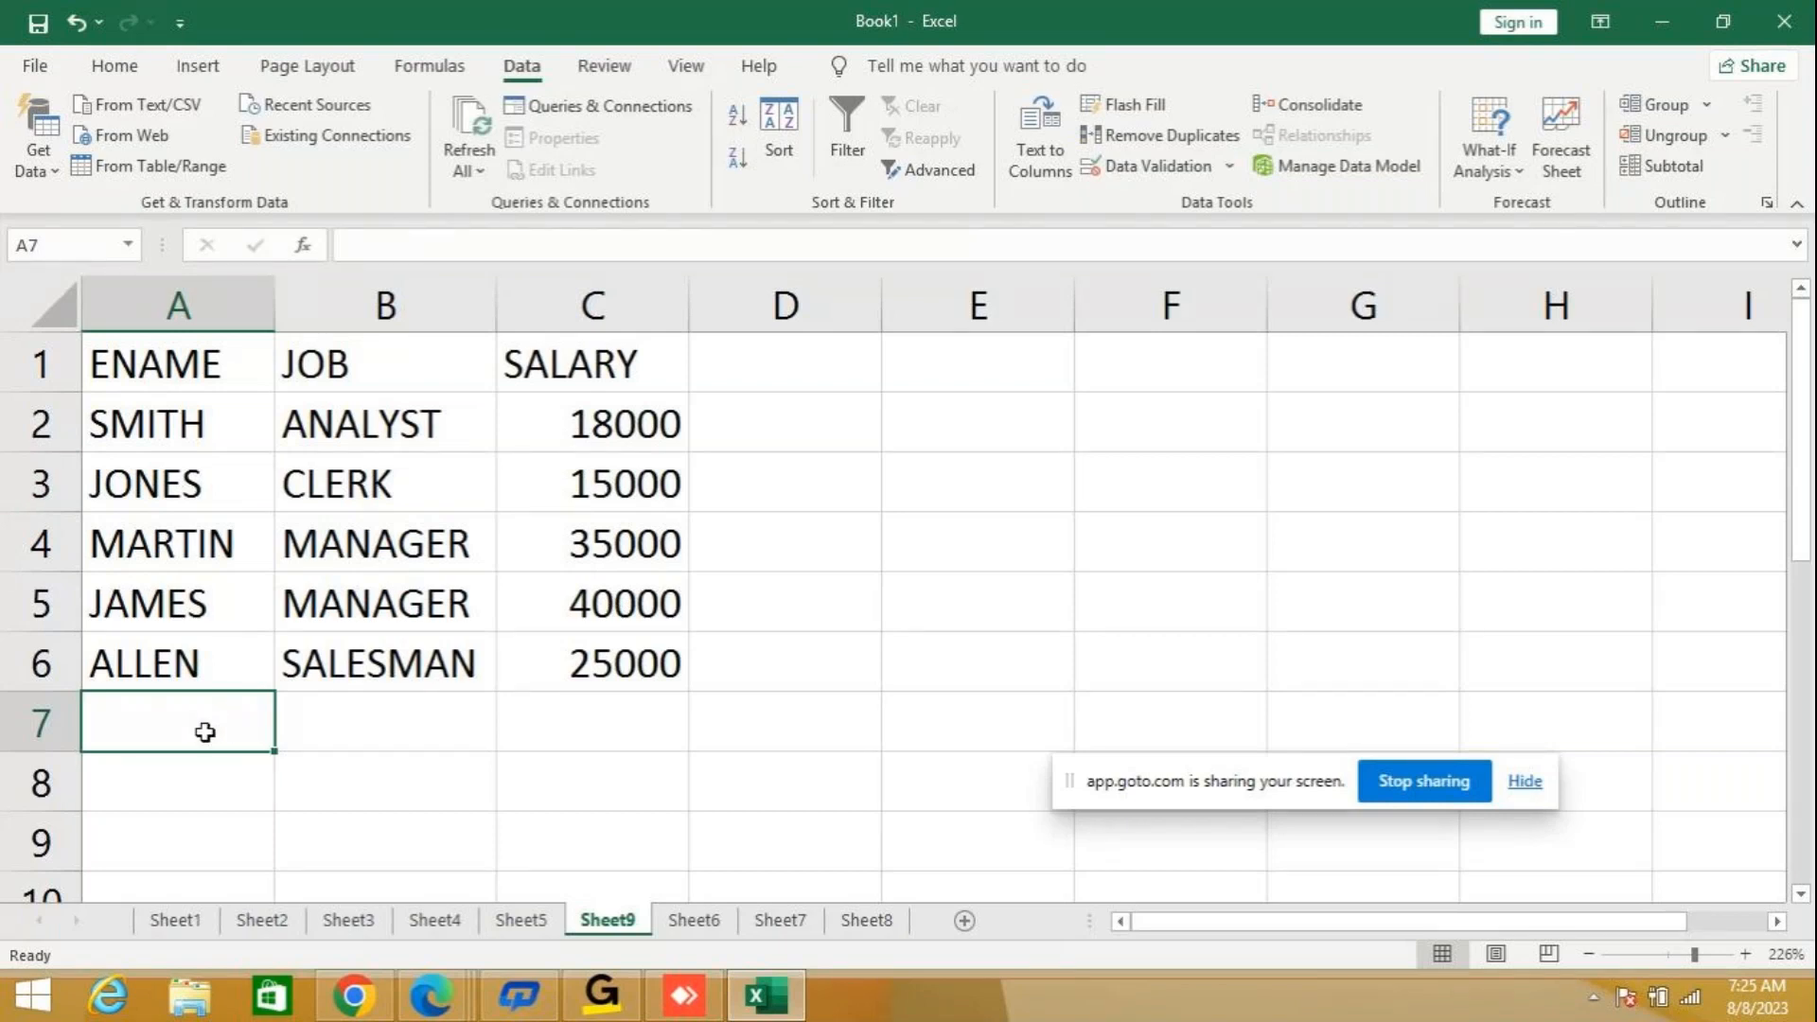
pyautogui.write('blake')
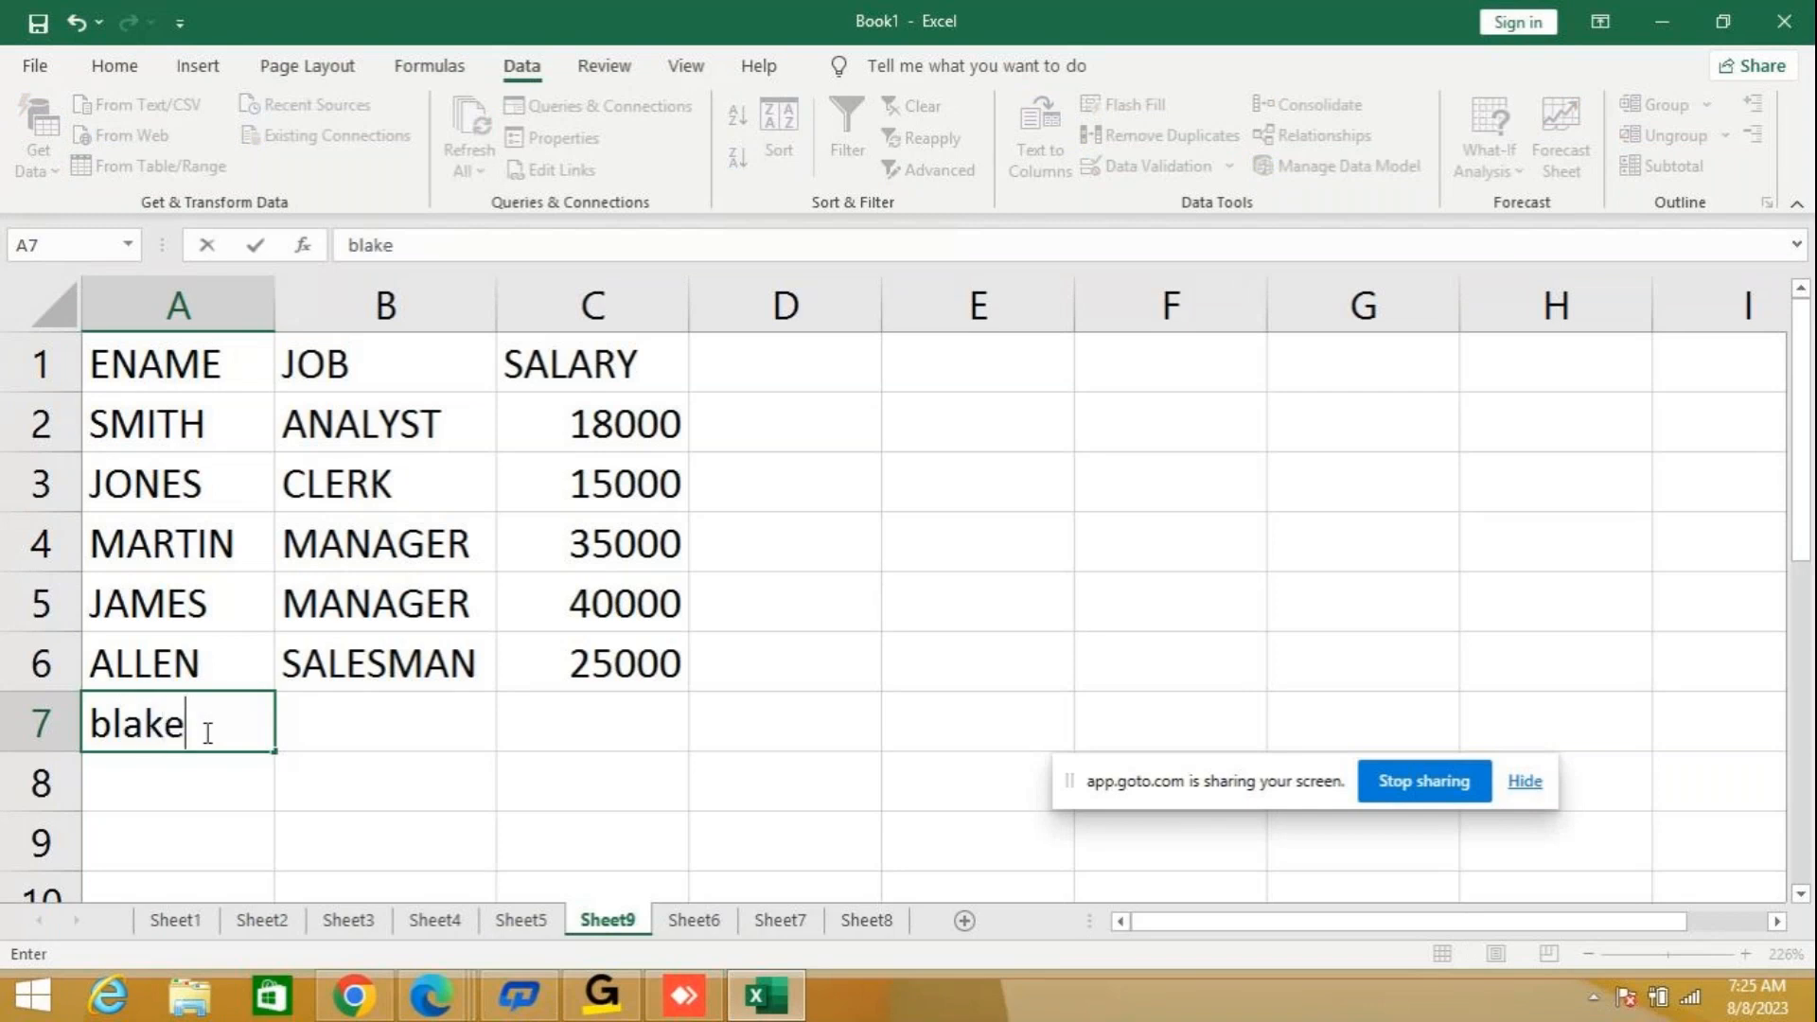
pyautogui.press('BackSpace')
pyautogui.press('BackSpace')
pyautogui.press('BackSpace')
pyautogui.press('BackSpace')
pyautogui.press('BackSpace')
pyautogui.write('B')
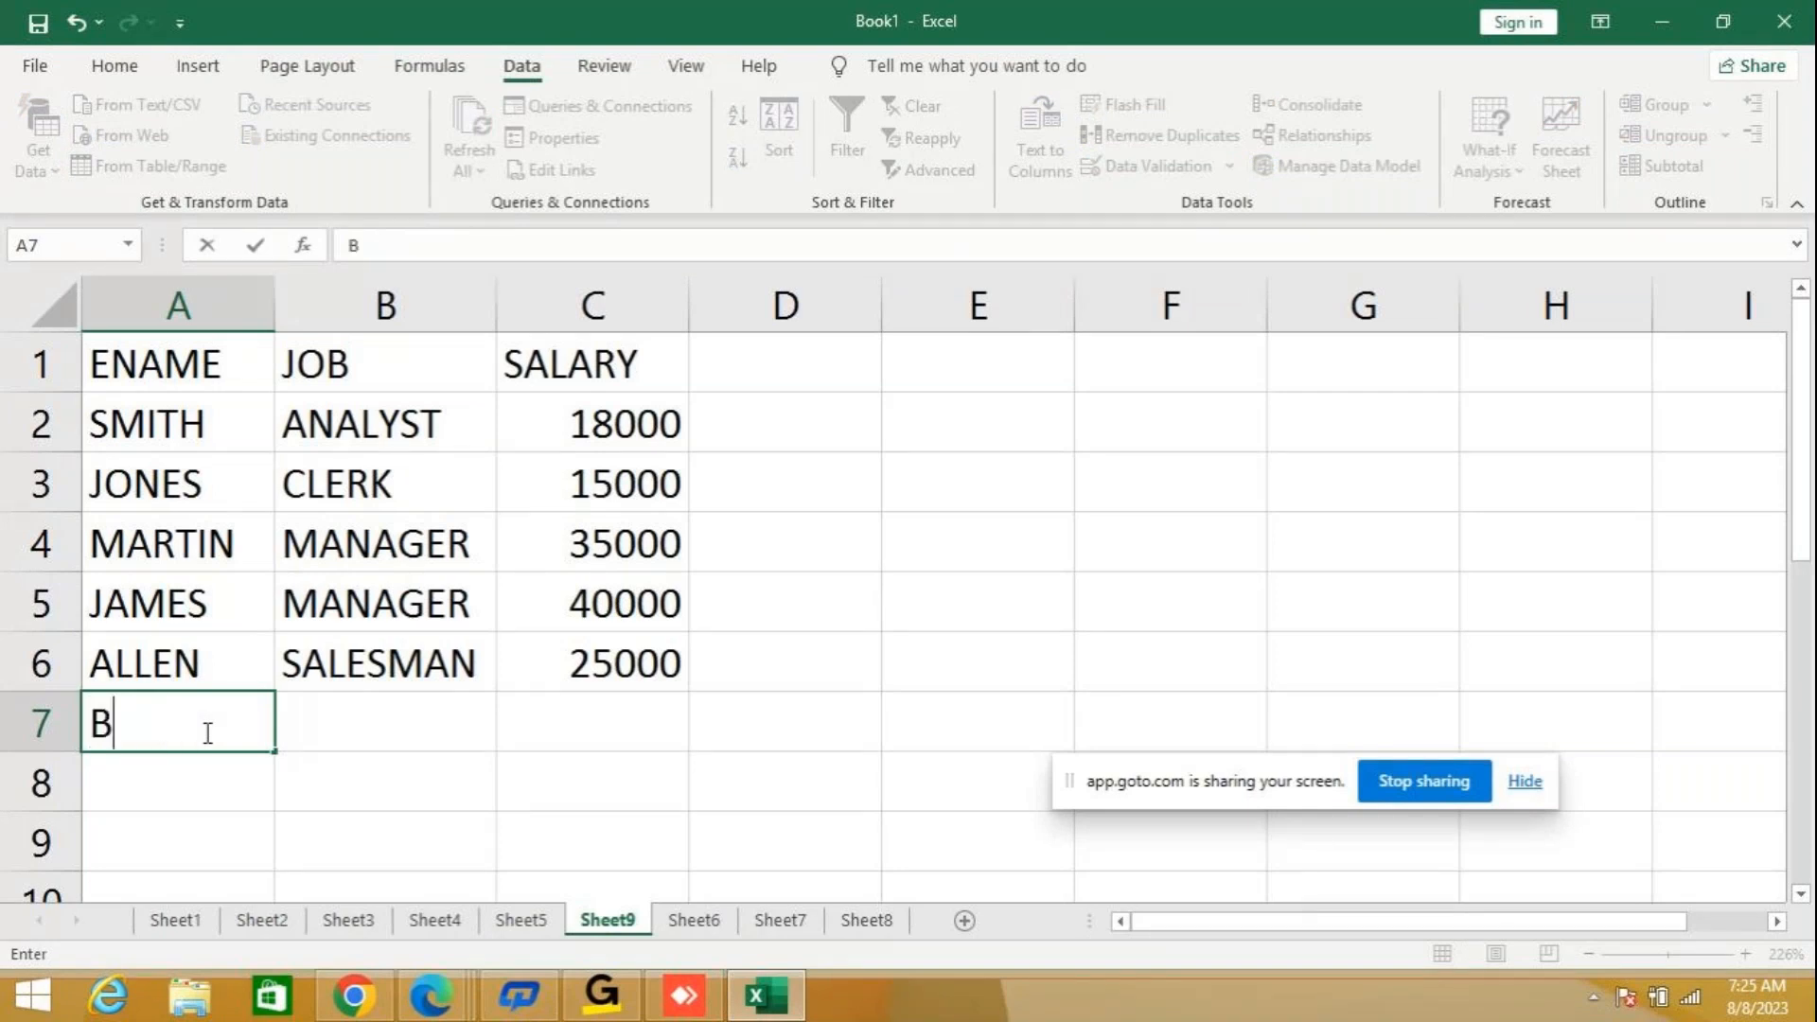
pyautogui.write('LAKE')
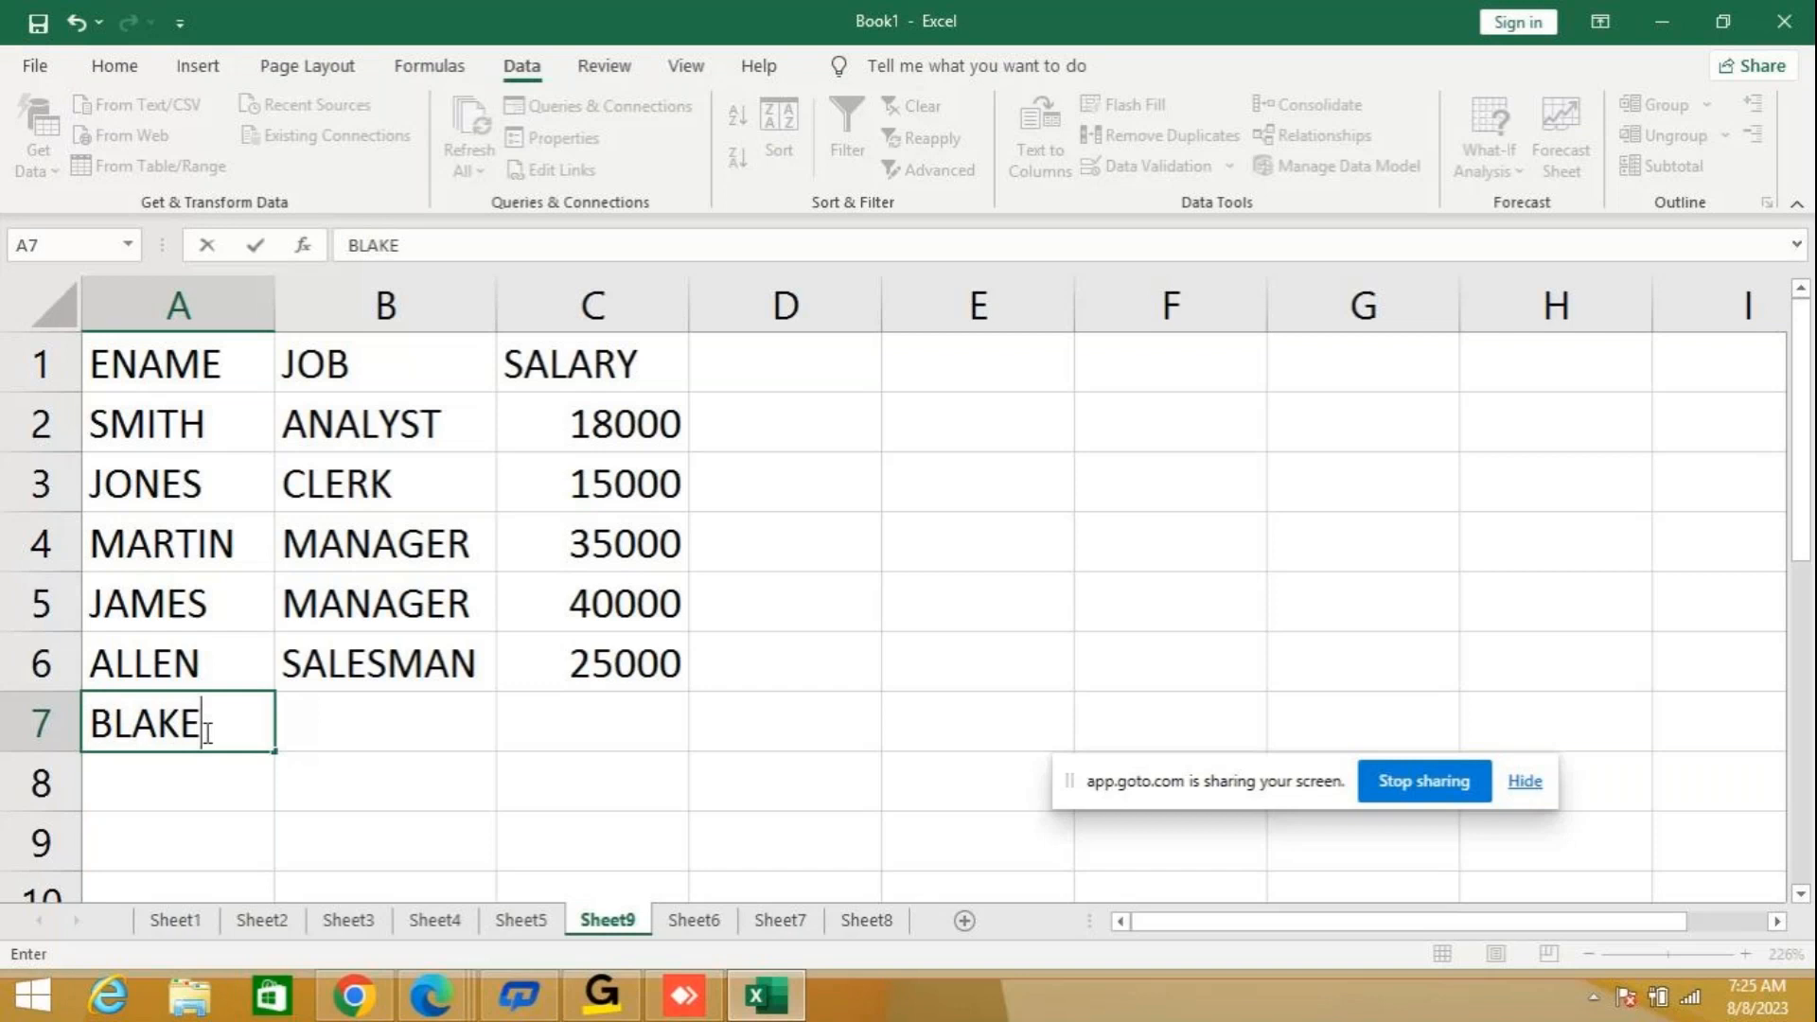
pyautogui.press('Tab')
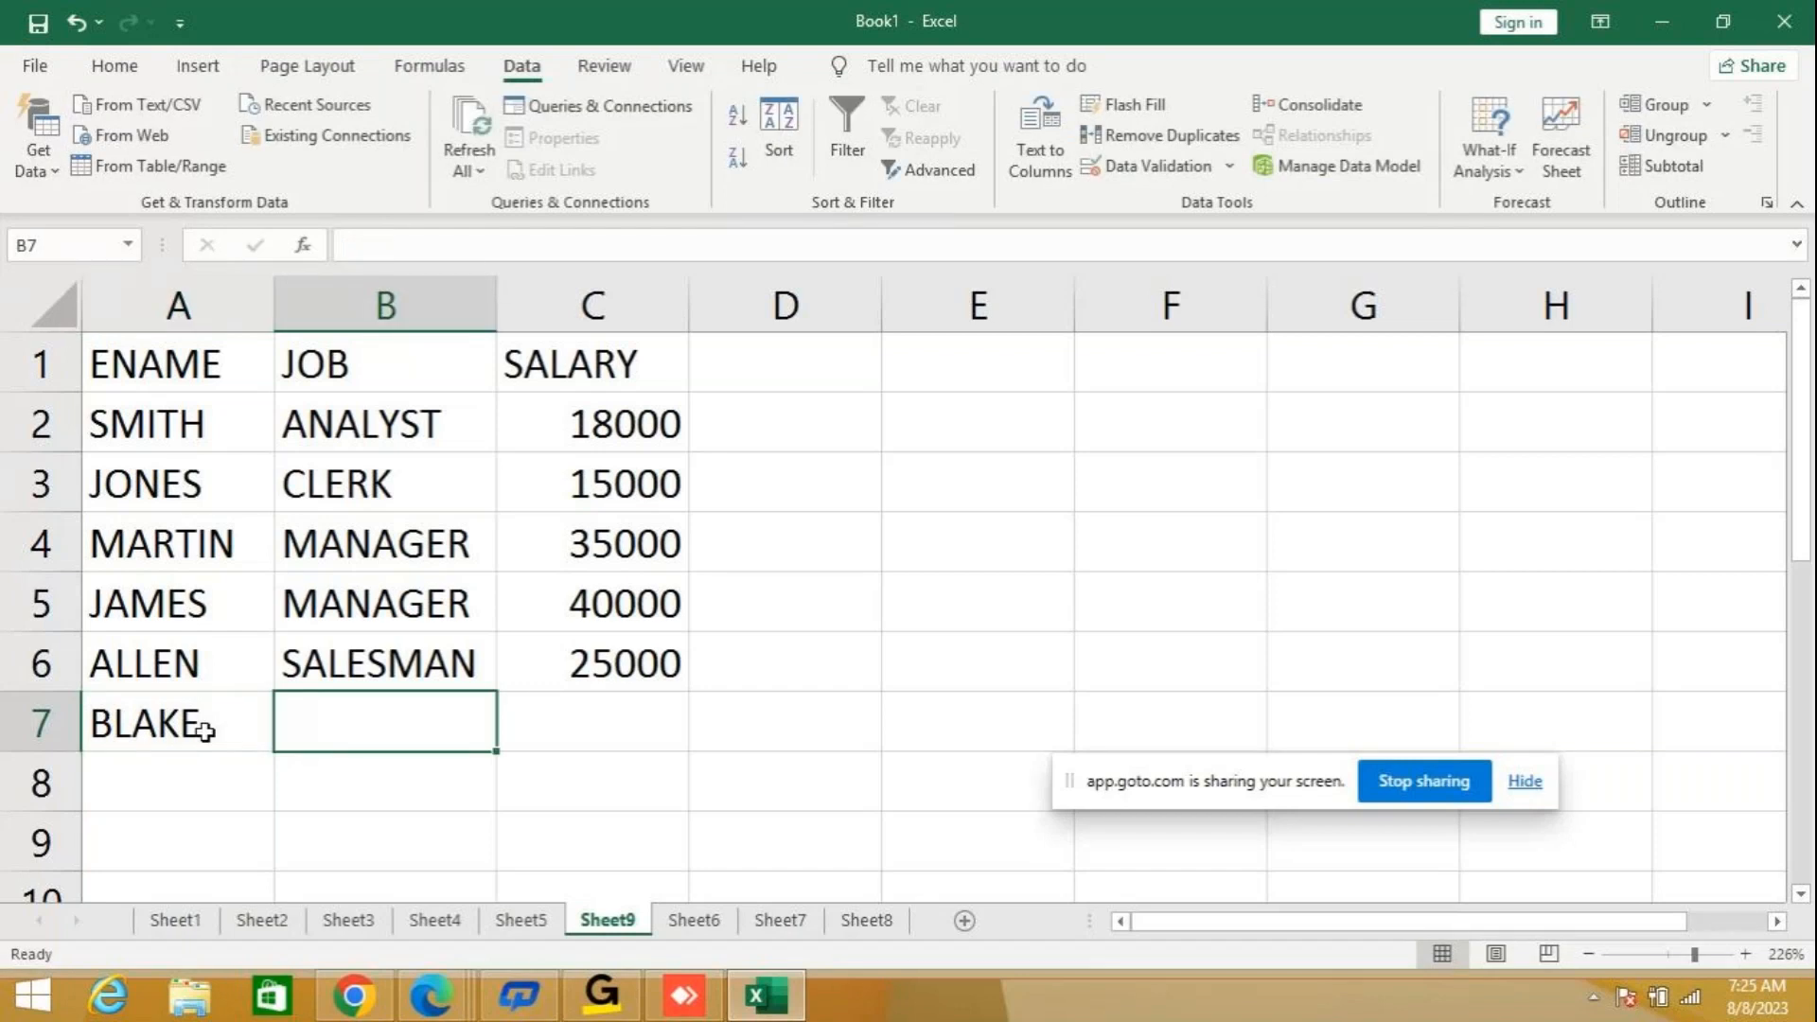
pyautogui.write('ANALYST')
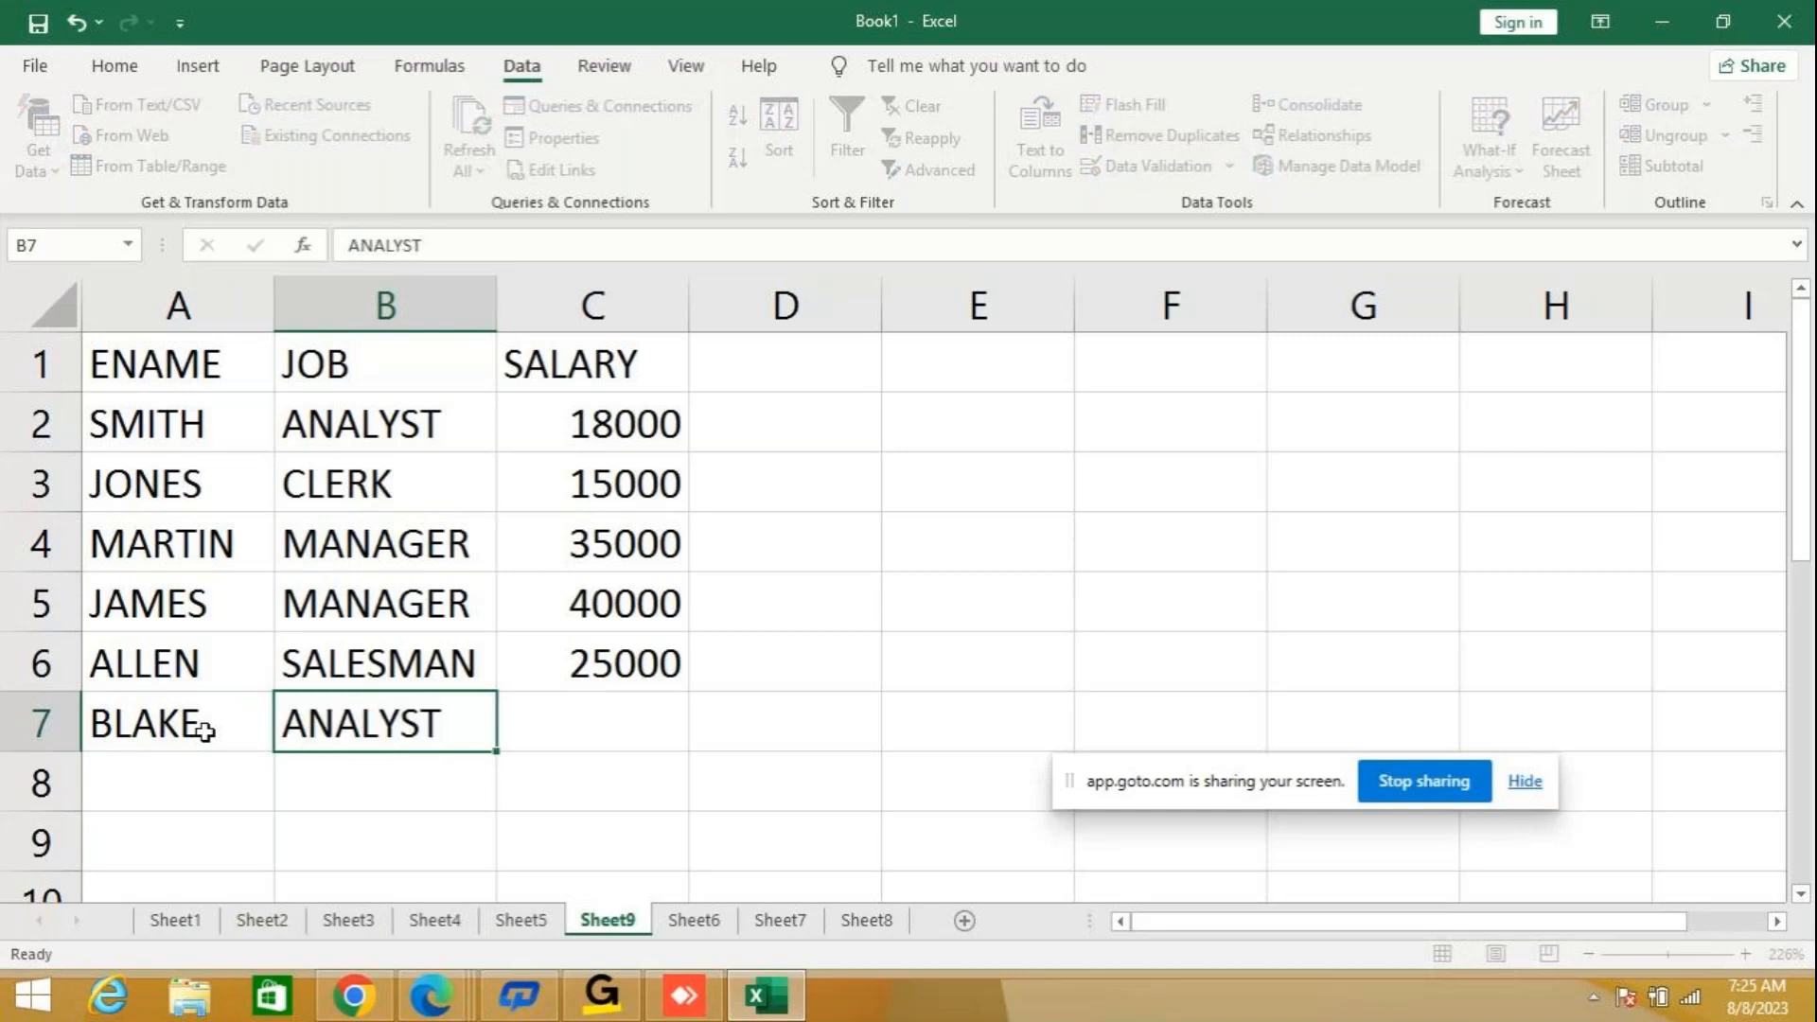
pyautogui.press('Tab')
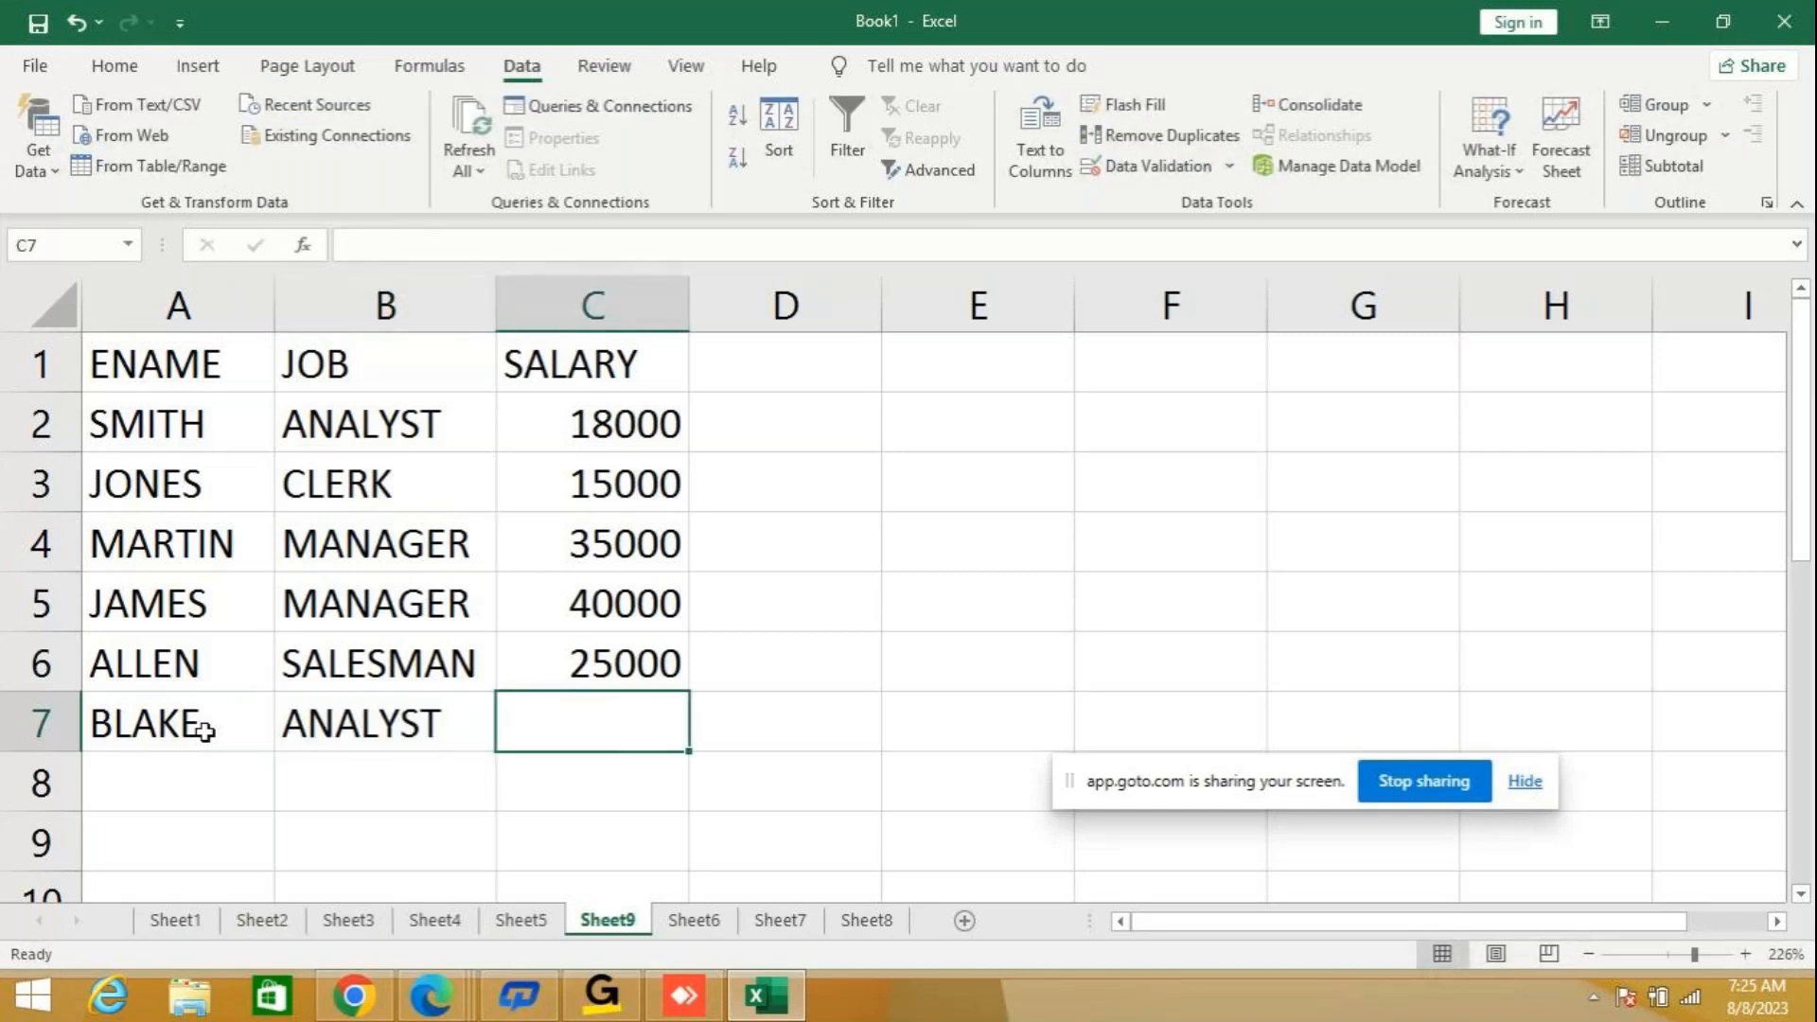
pyautogui.write('20000')
pyautogui.press('Return')
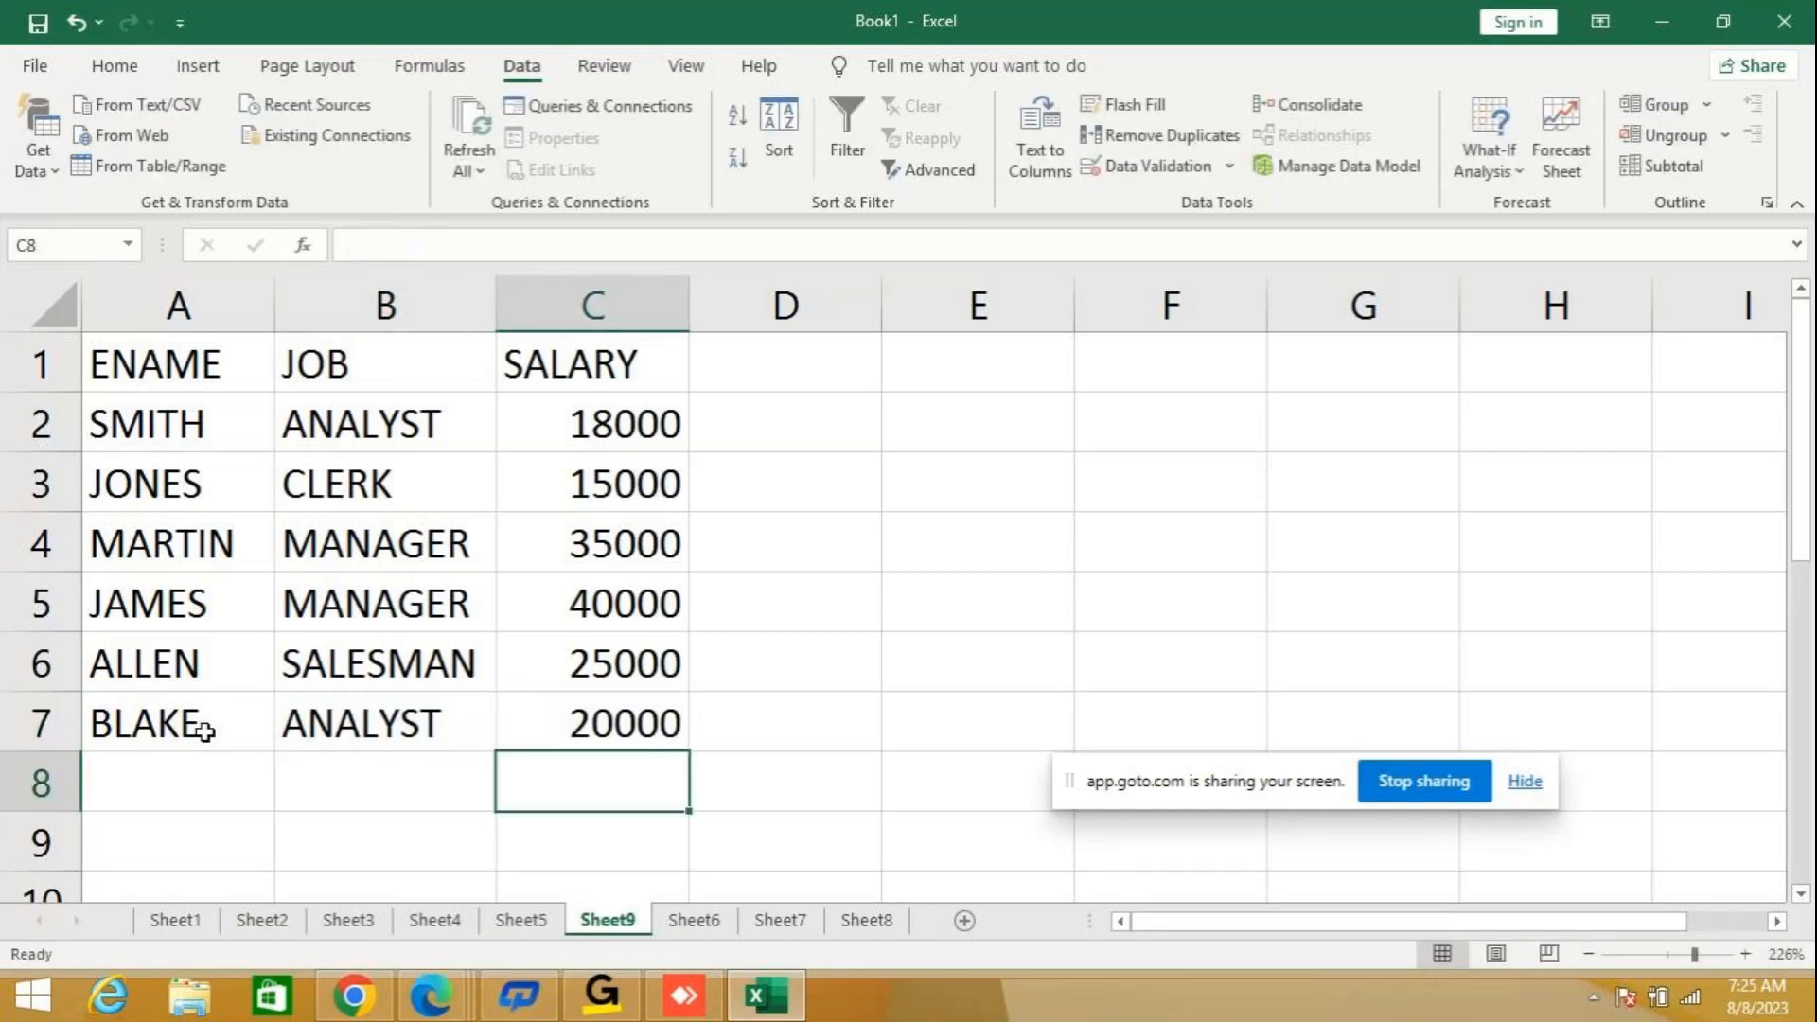
# Reduce the custom Sort to a single level that orders the employee table by ENAME from A to Z.
pyautogui.click(180, 364)
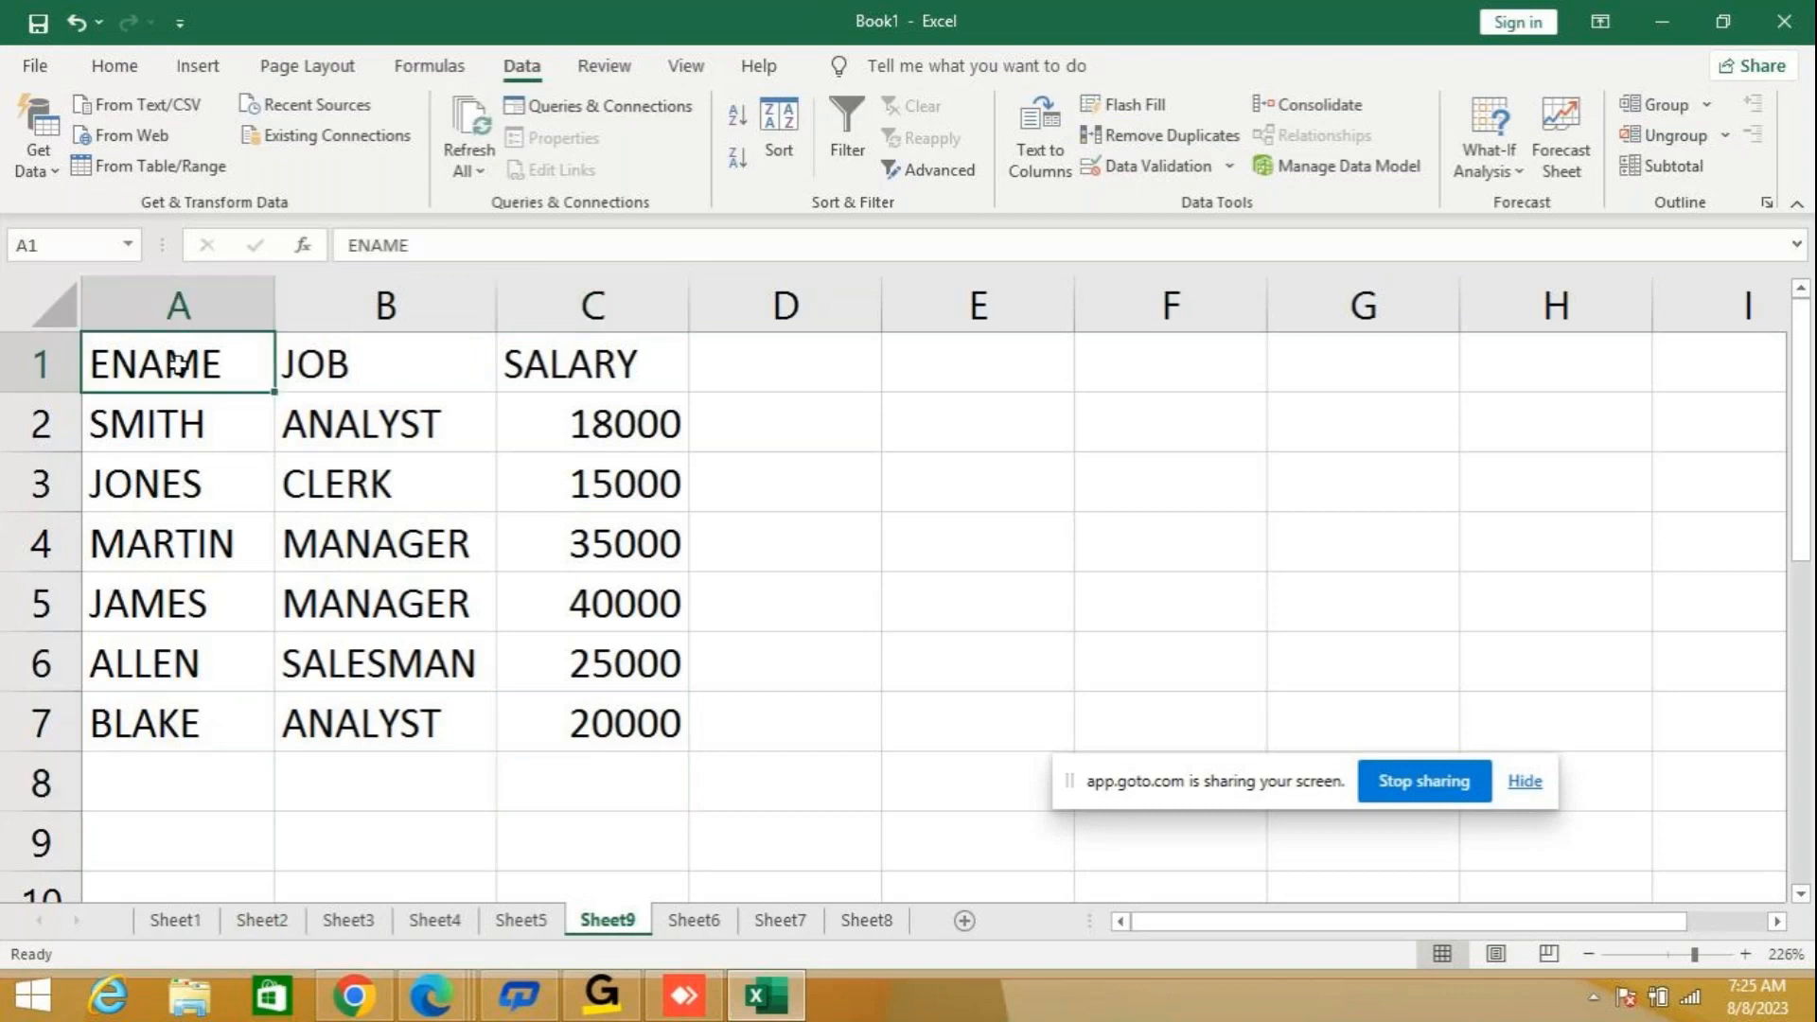
pyautogui.click(778, 128)
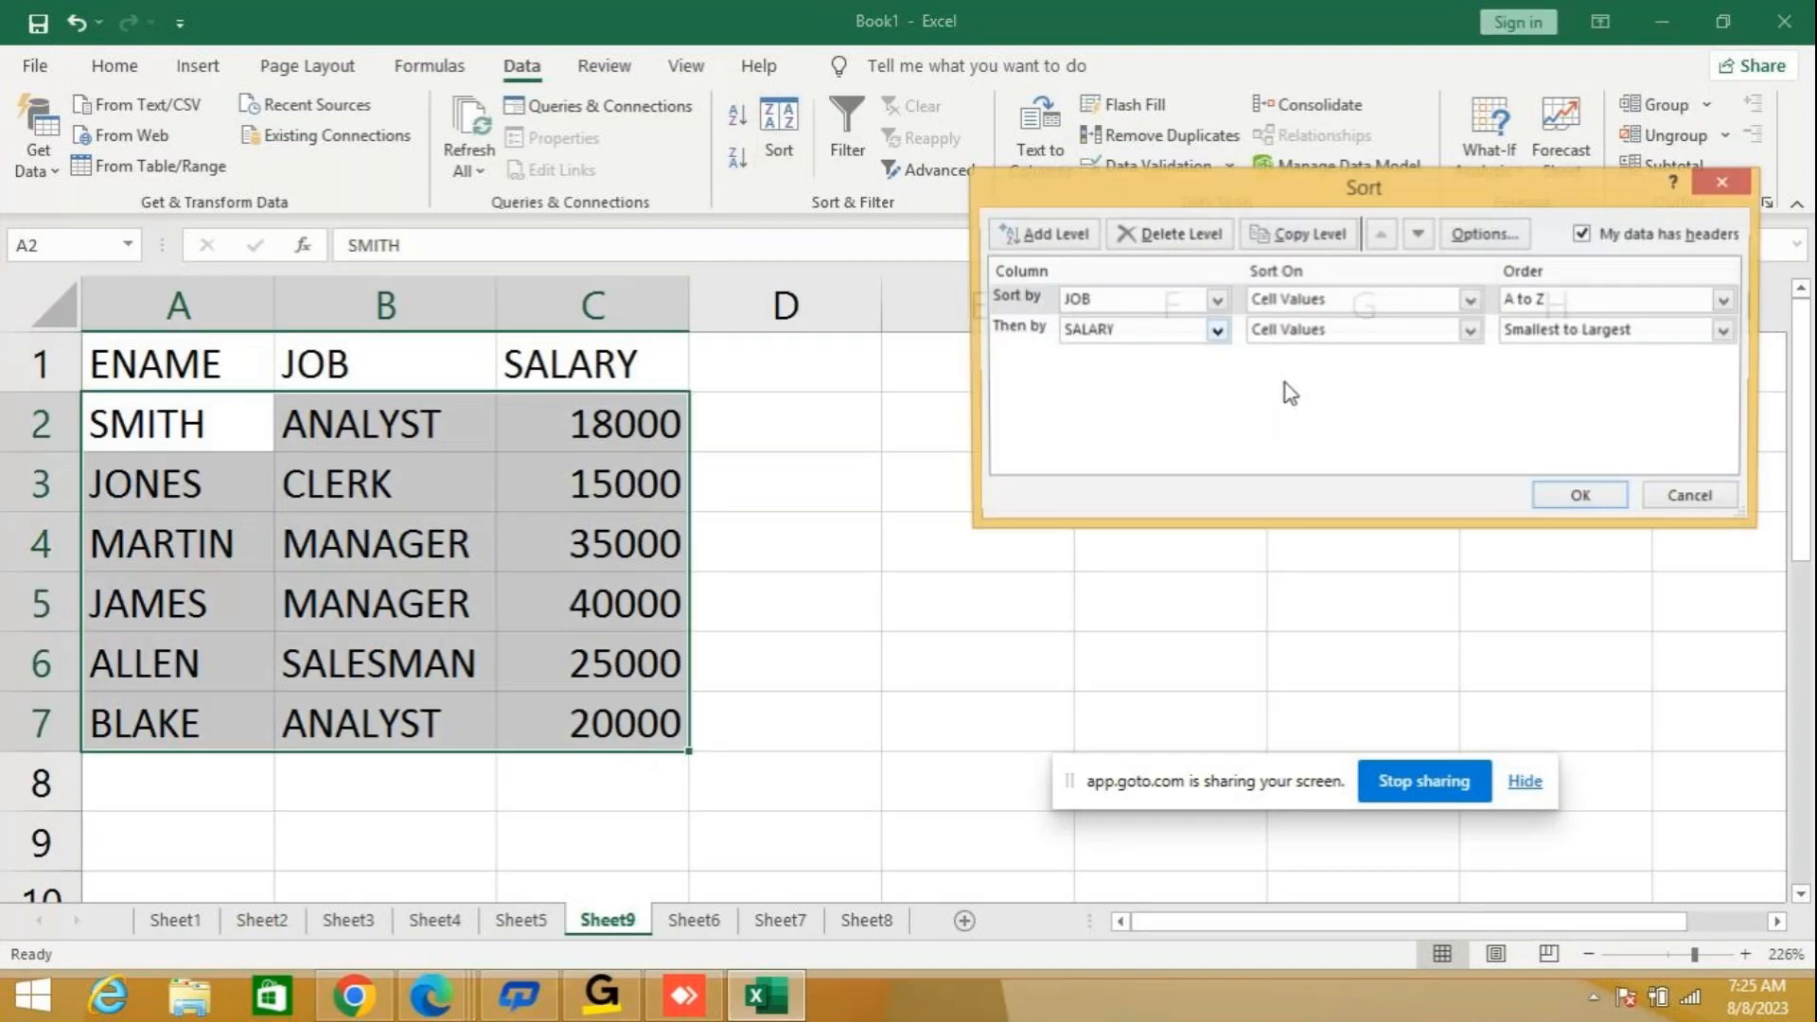
pyautogui.click(1216, 301)
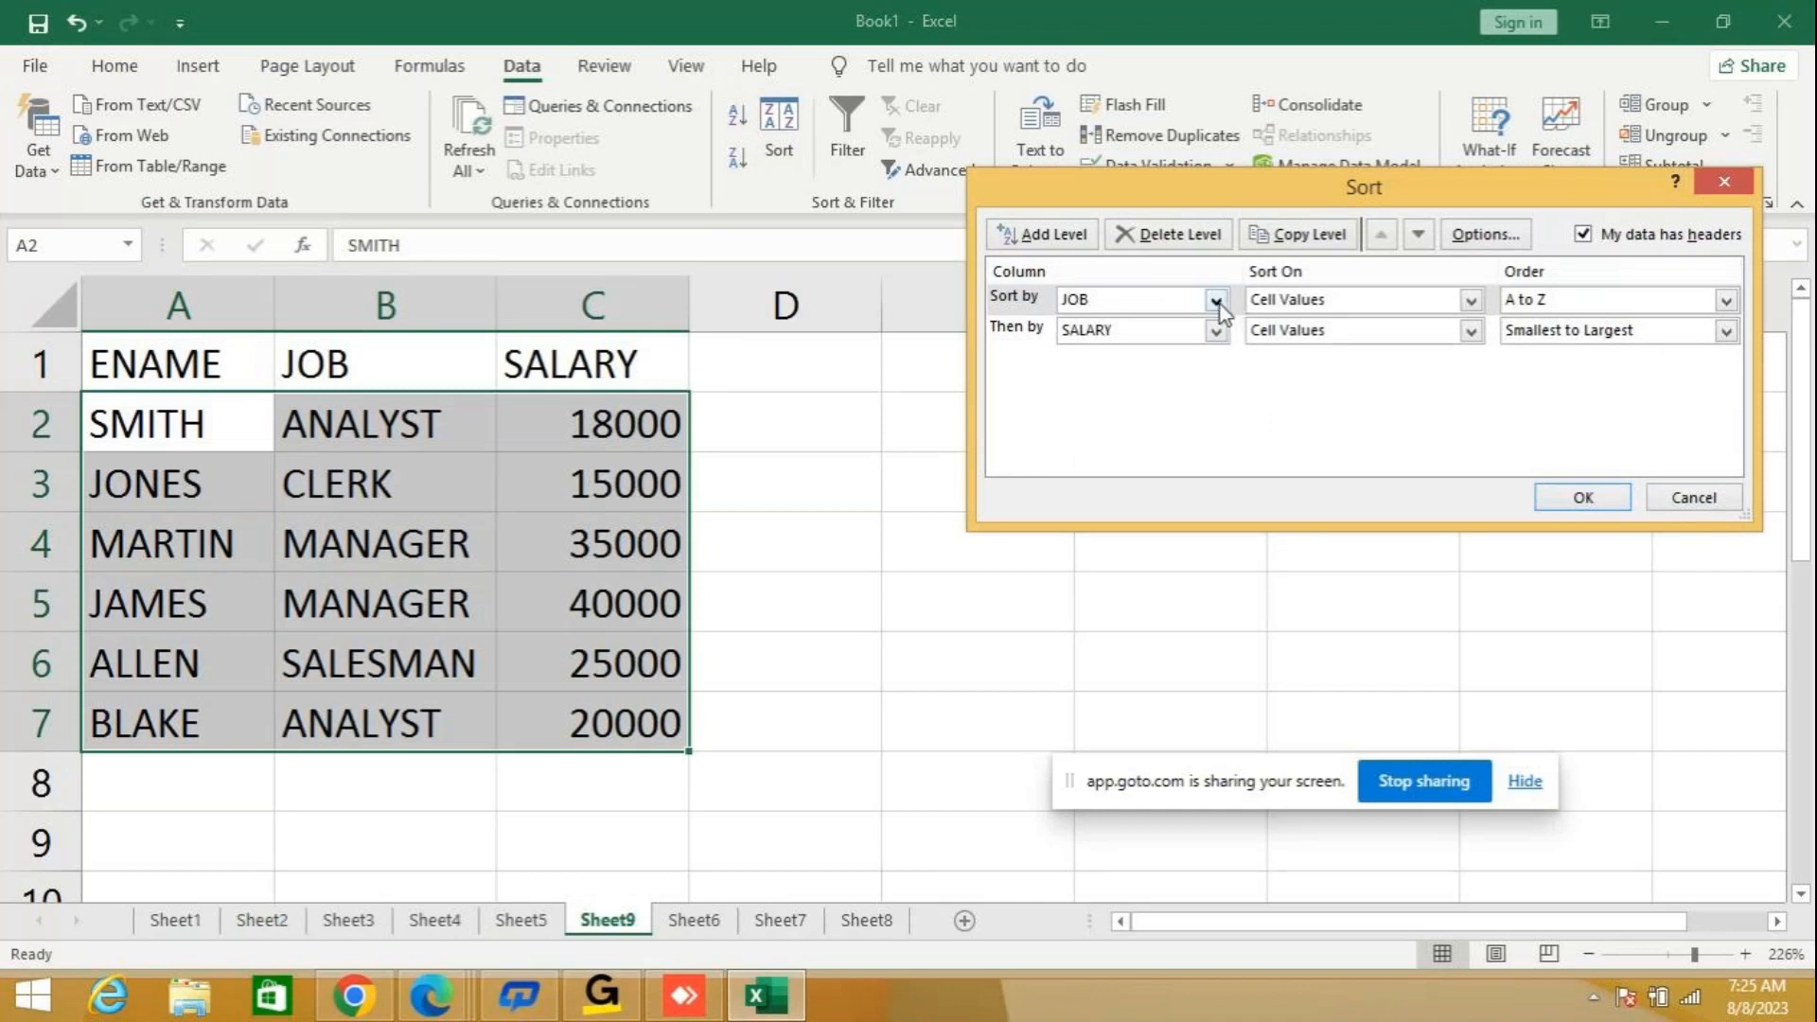
pyautogui.click(1098, 324)
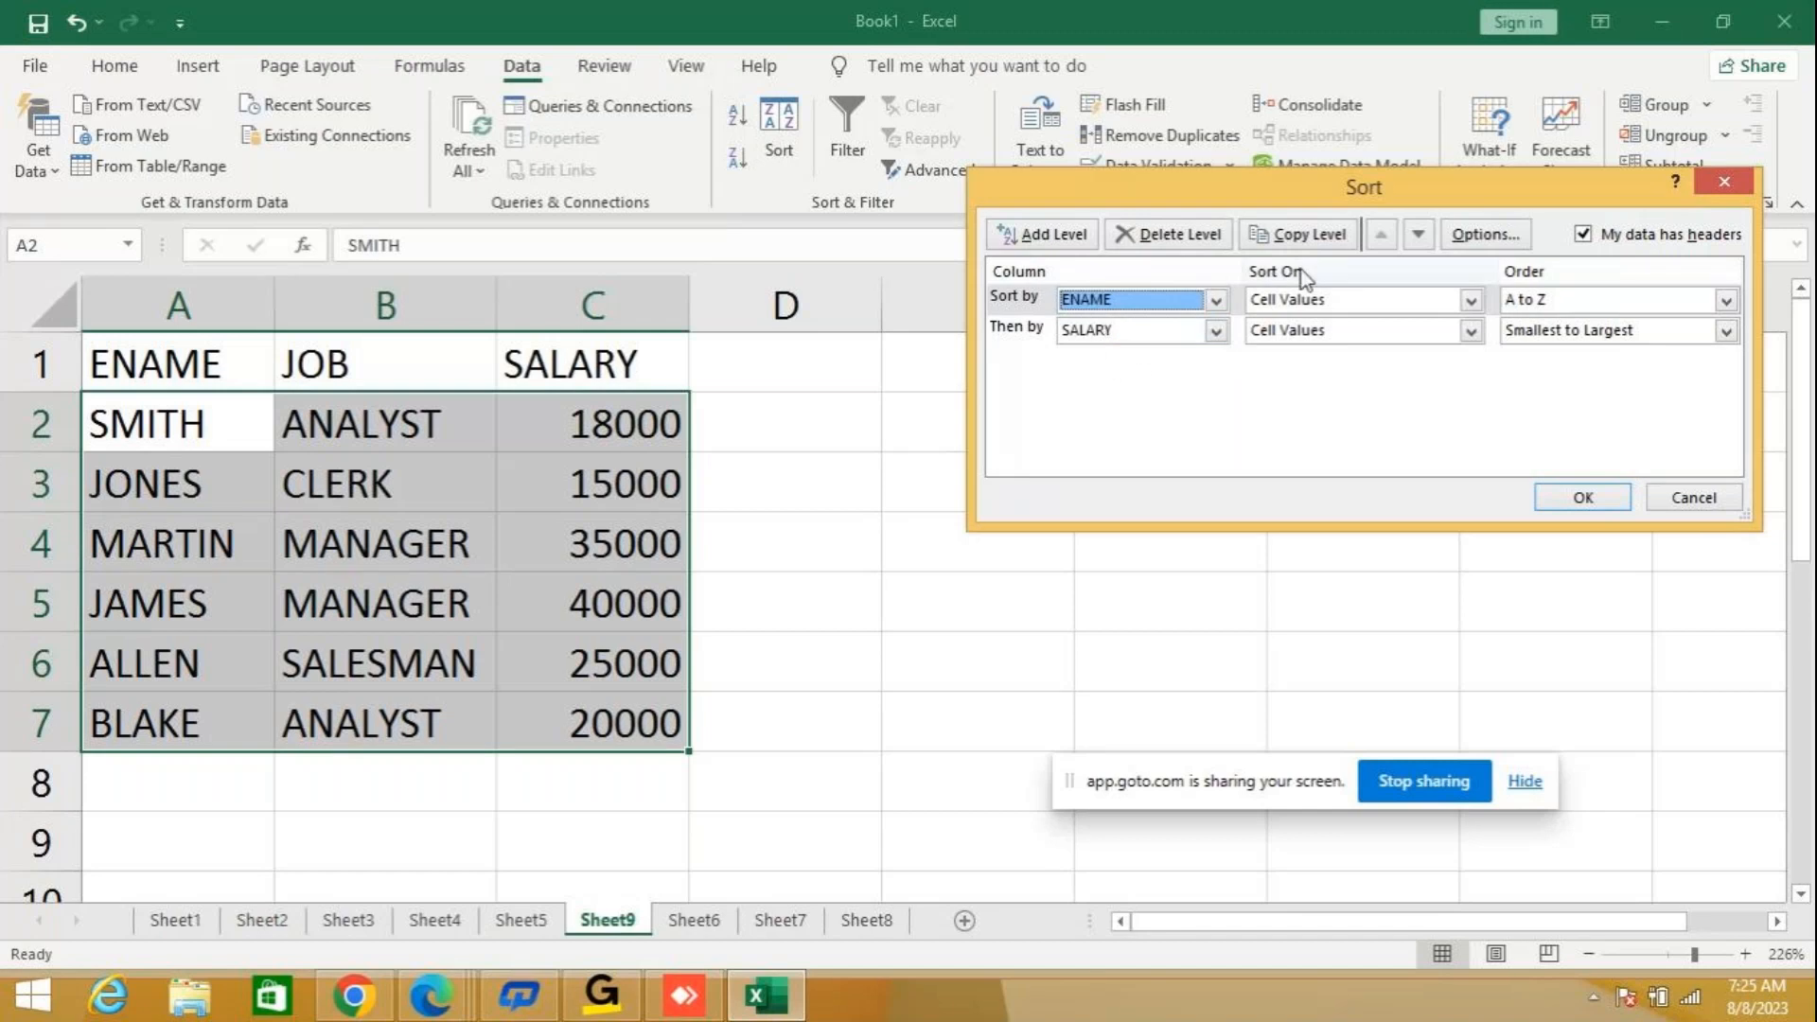
pyautogui.click(1145, 234)
pyautogui.click(1215, 301)
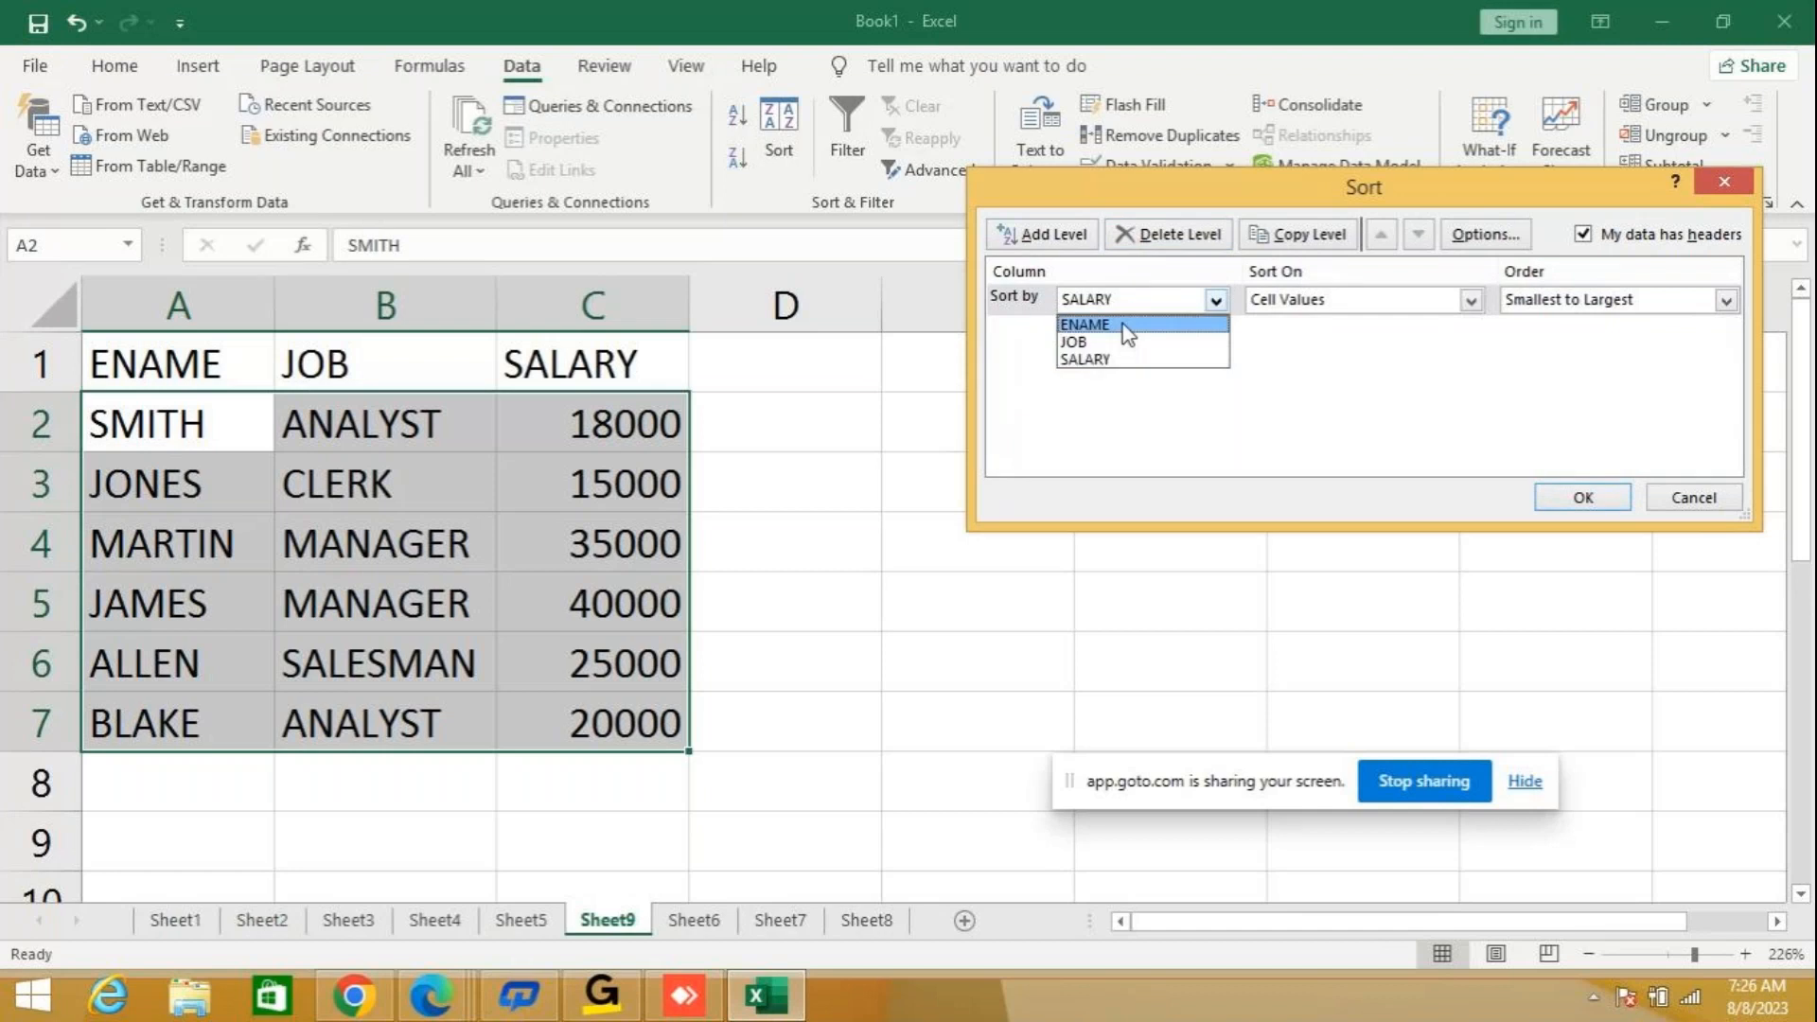
pyautogui.click(1135, 323)
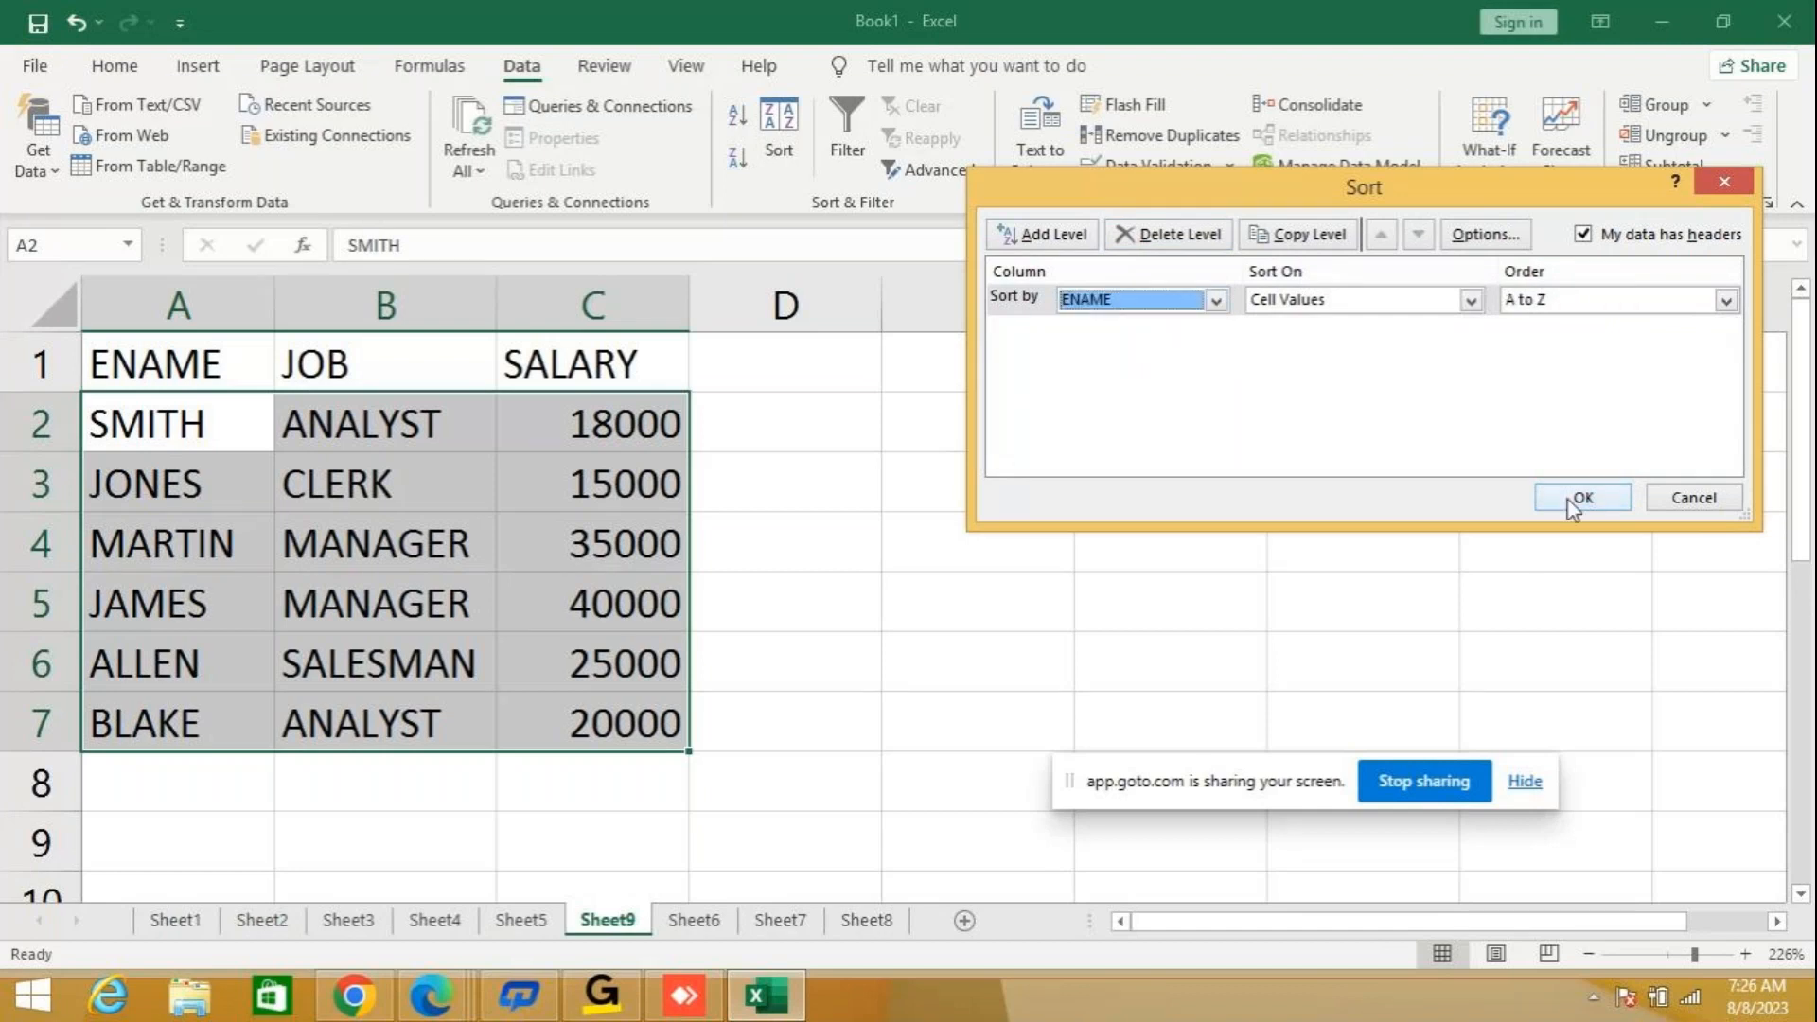
pyautogui.click(1579, 499)
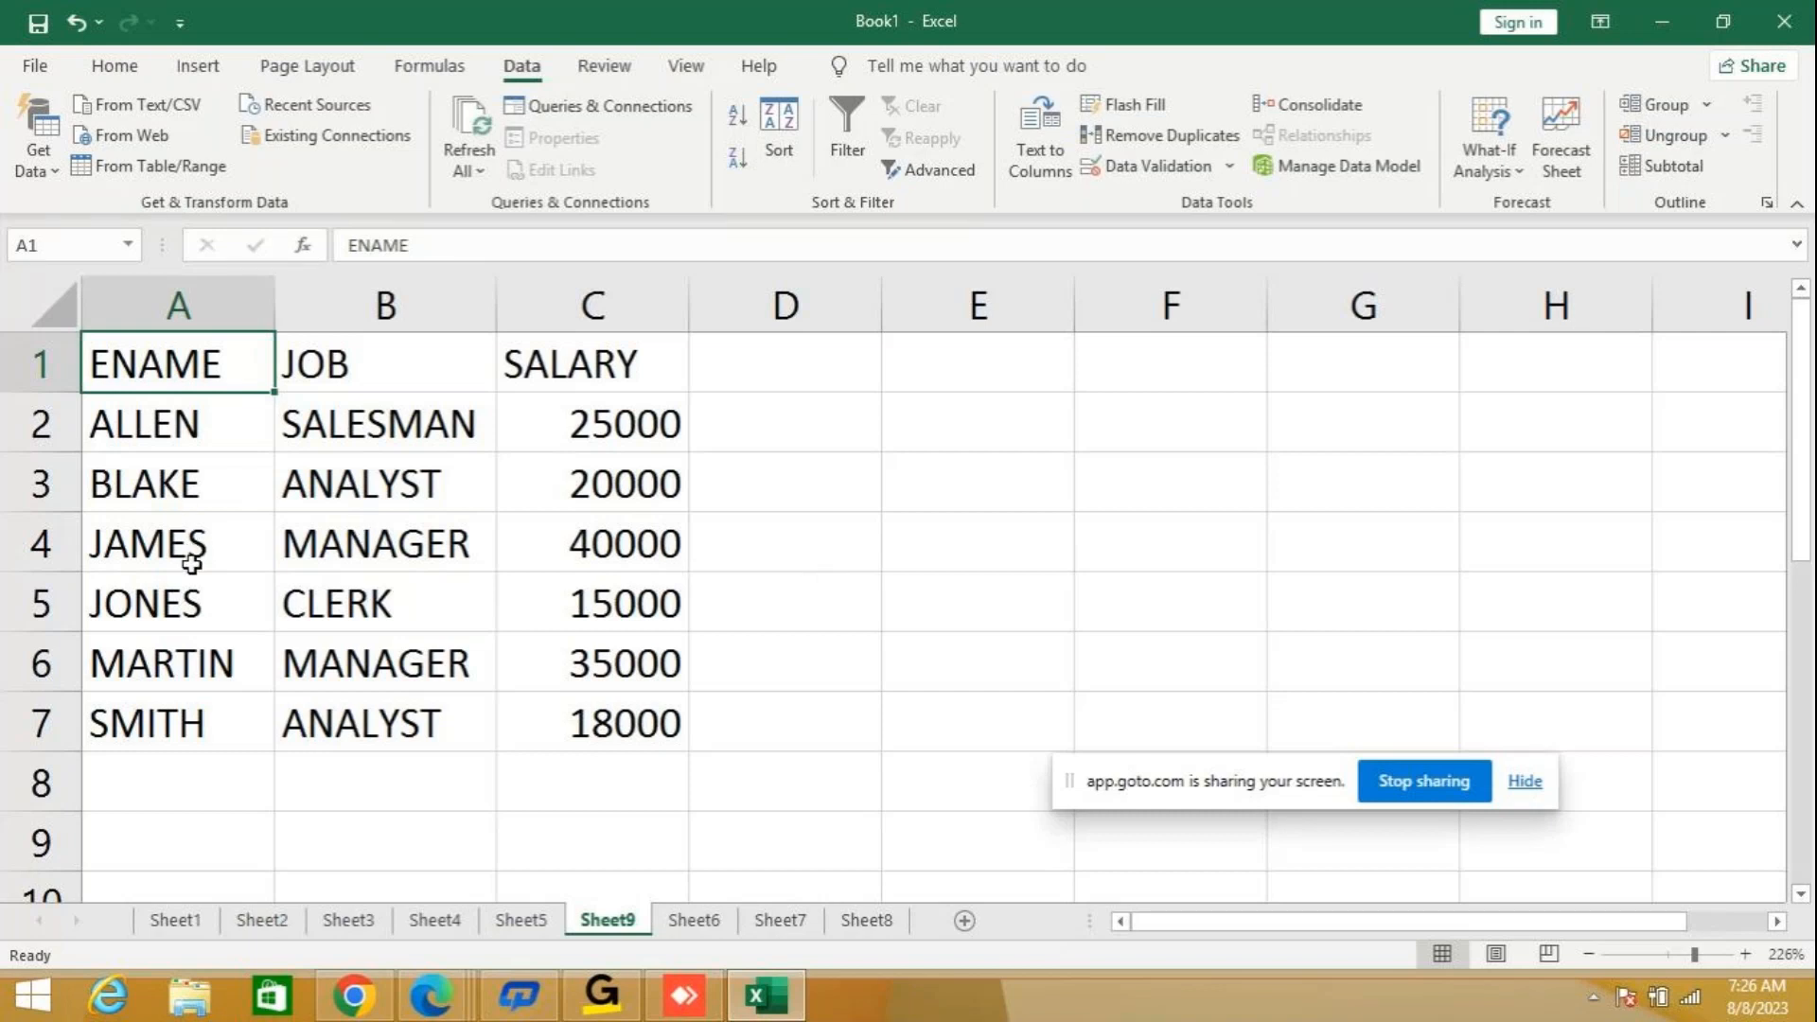
# Add a second custom Sort level so the employee table is ordered by ENAME A to Z, and within it by JOB Z to A.
pyautogui.click(789, 132)
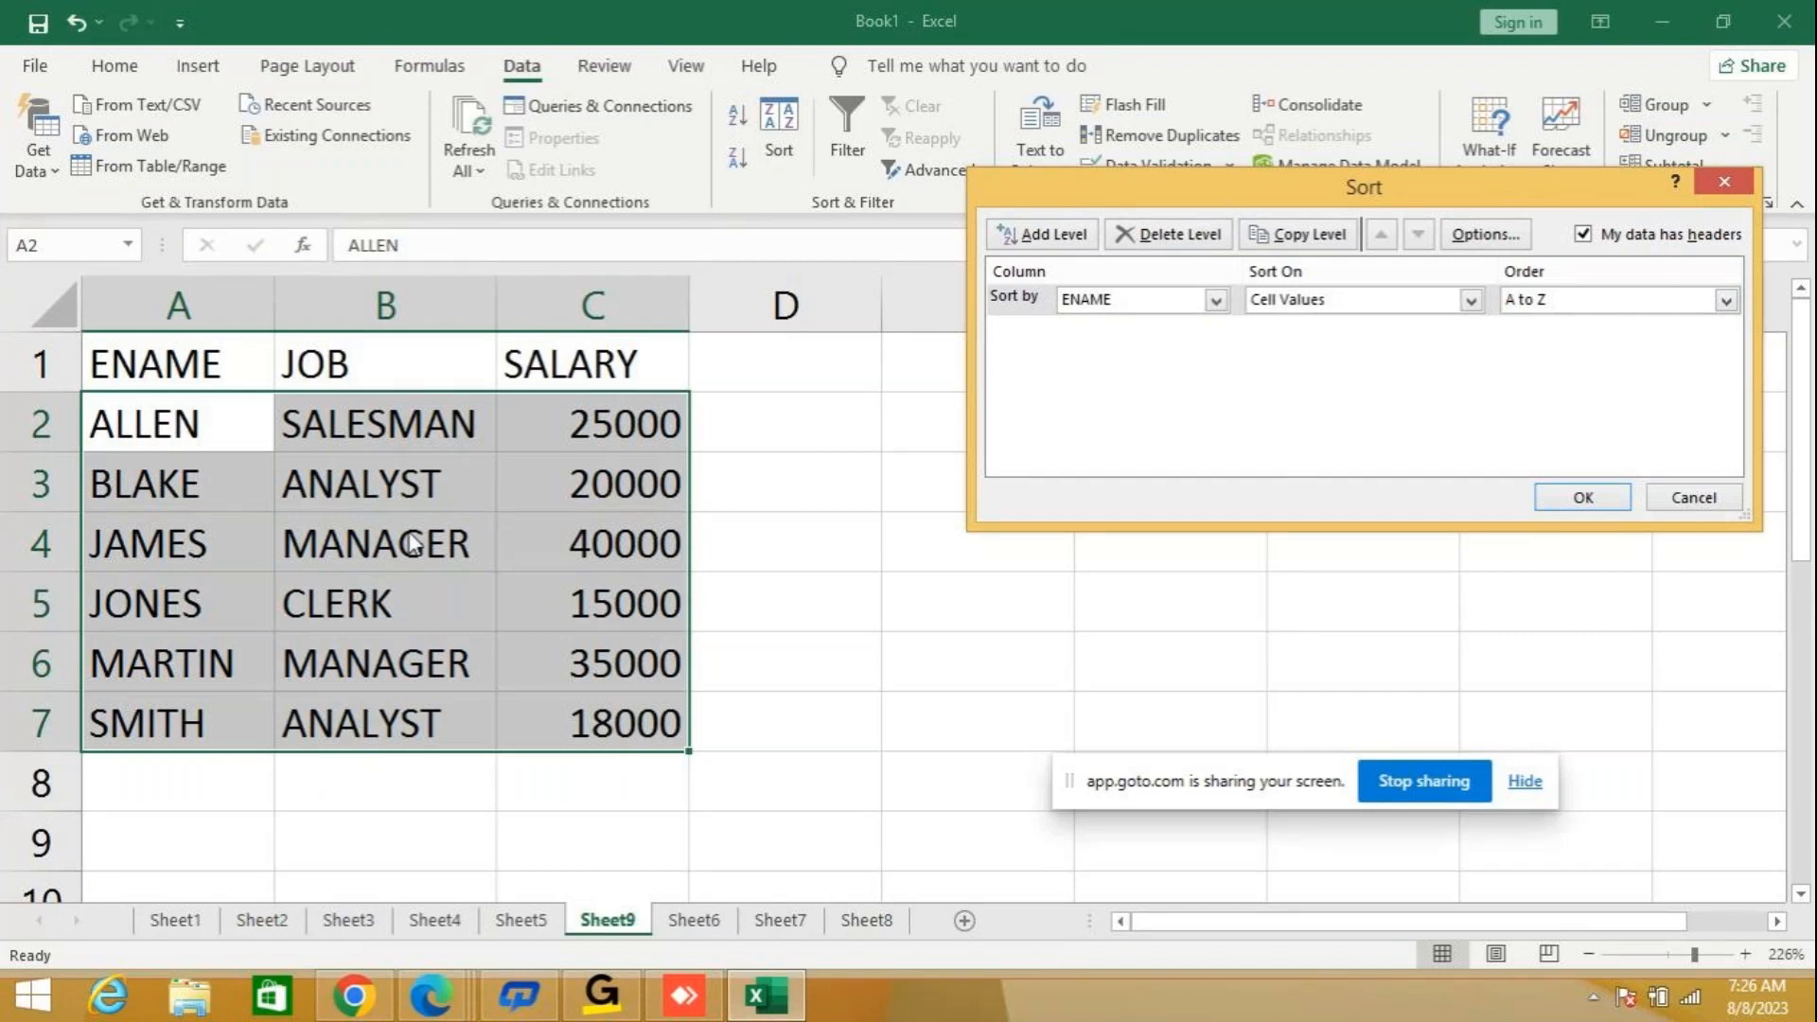
pyautogui.click(1057, 236)
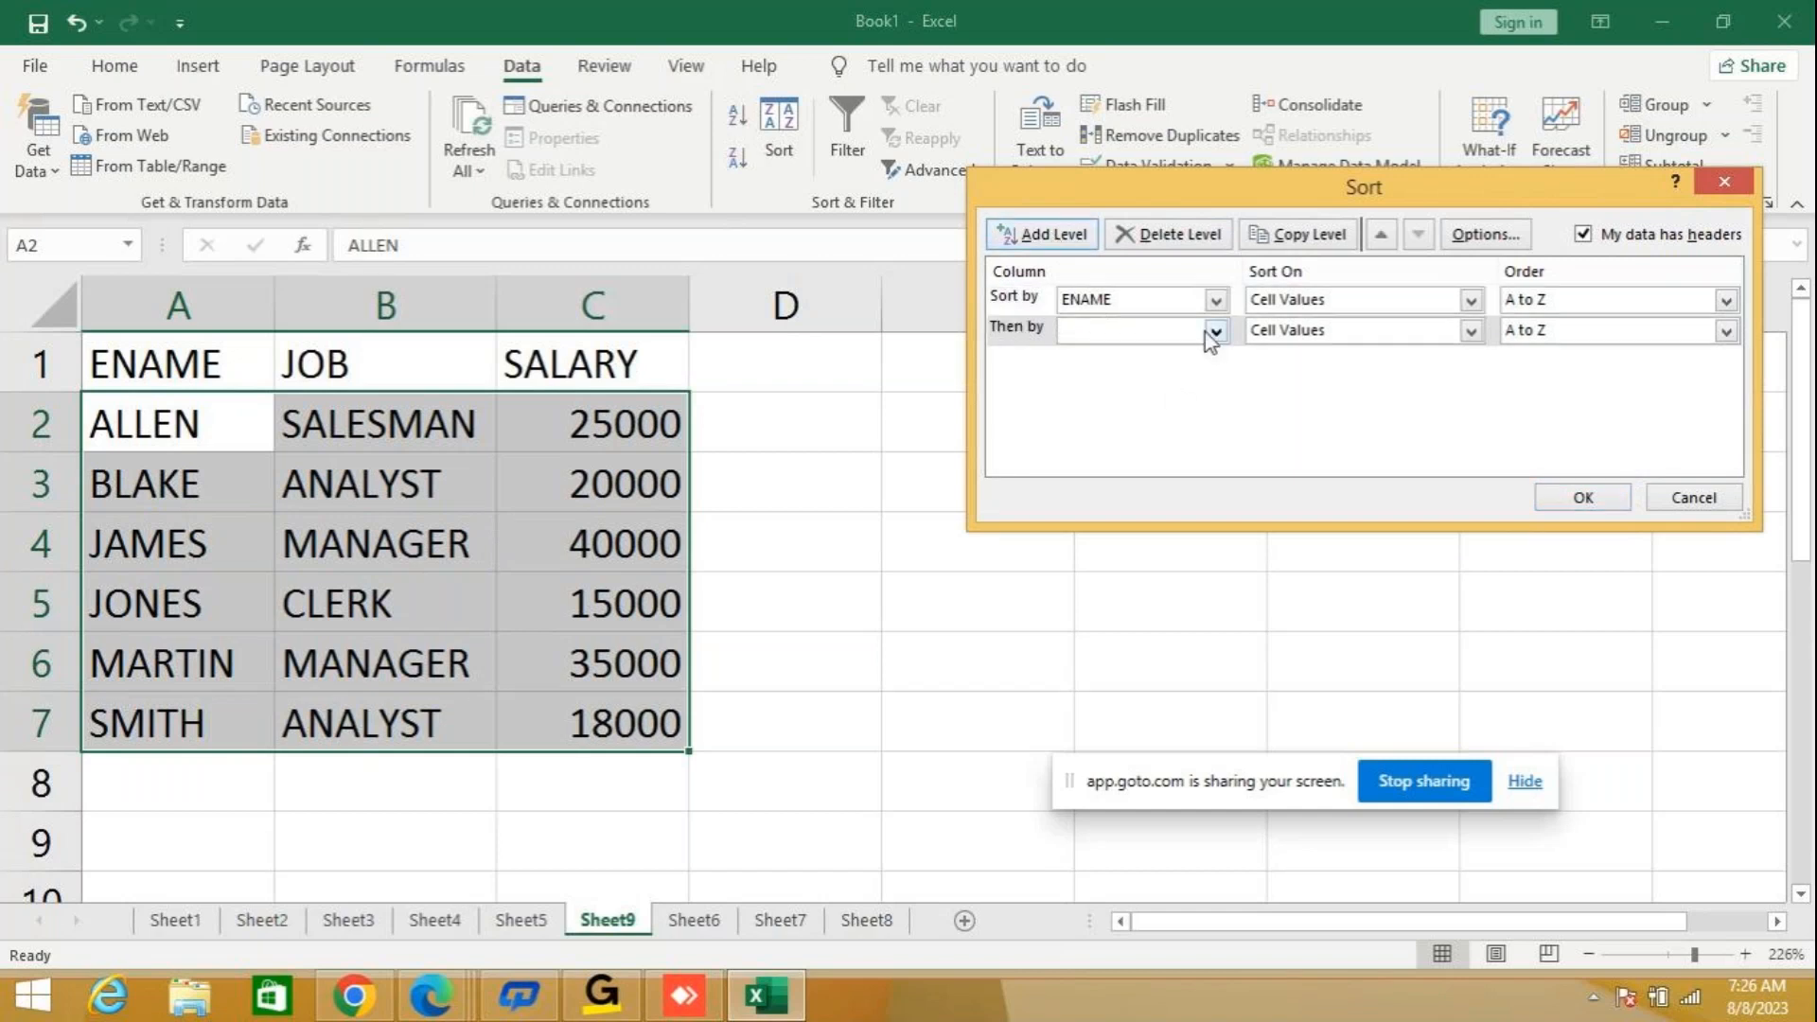
pyautogui.click(1214, 331)
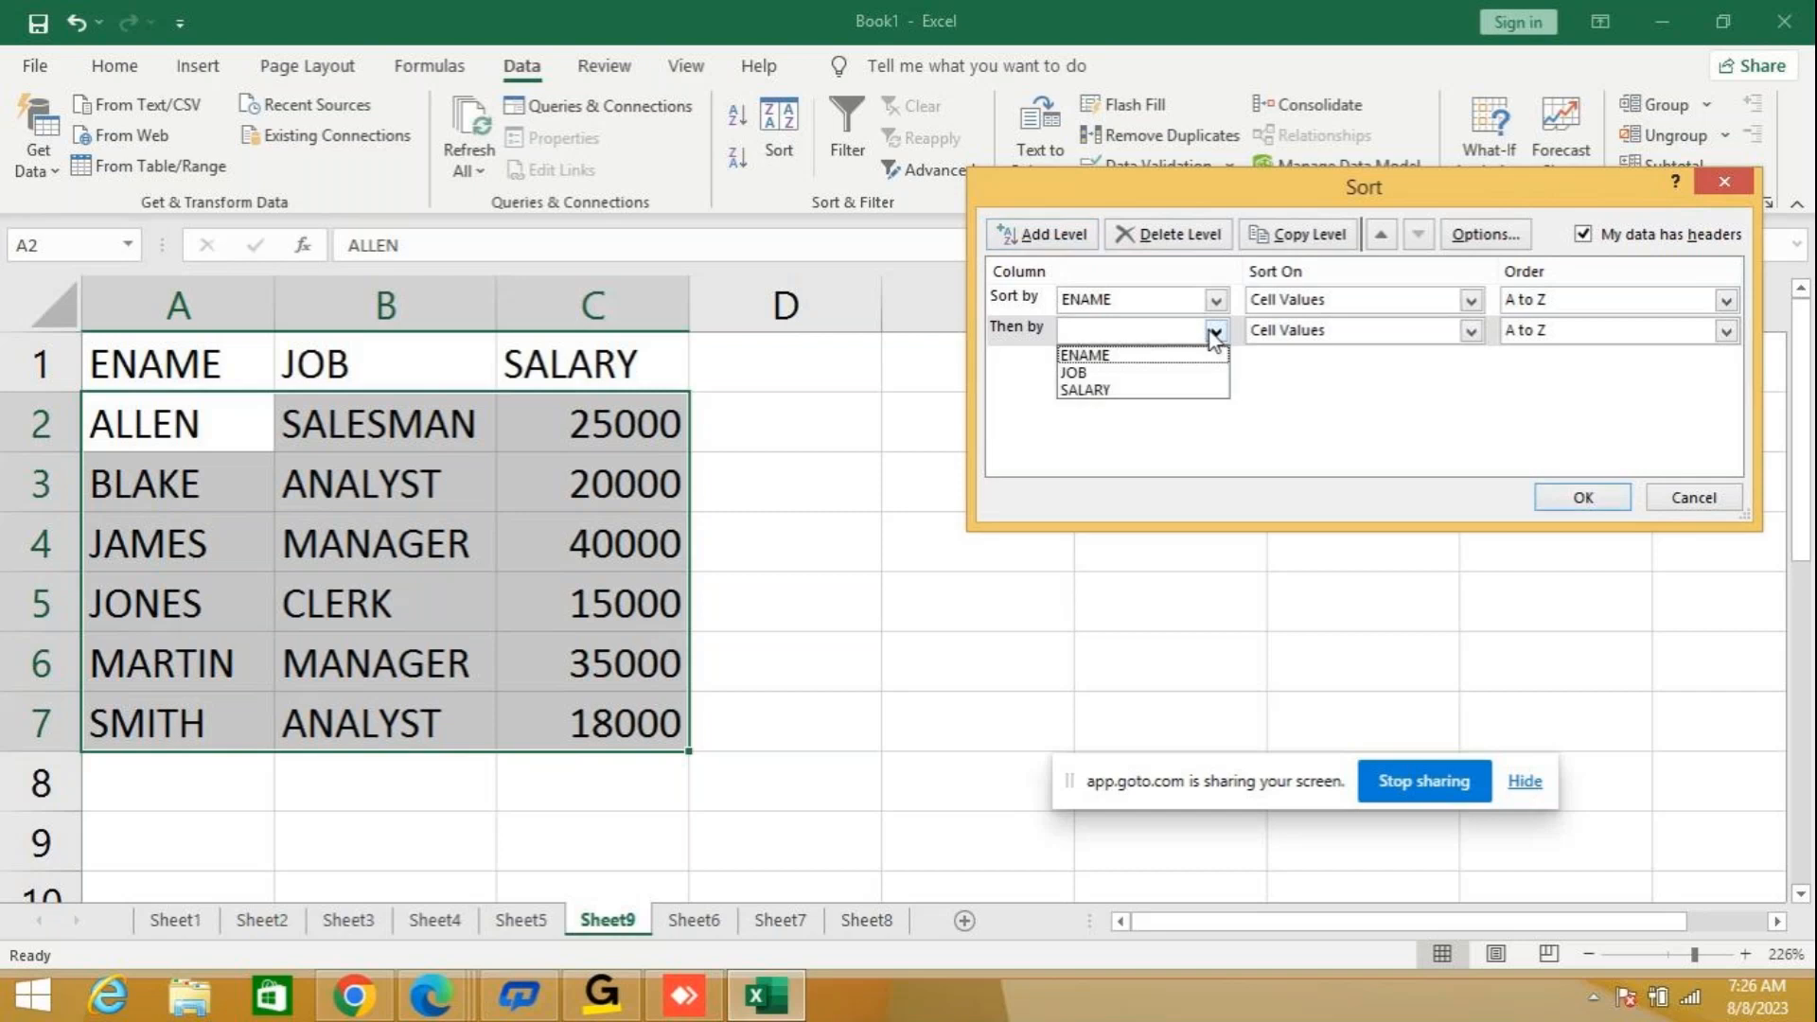
pyautogui.click(1130, 373)
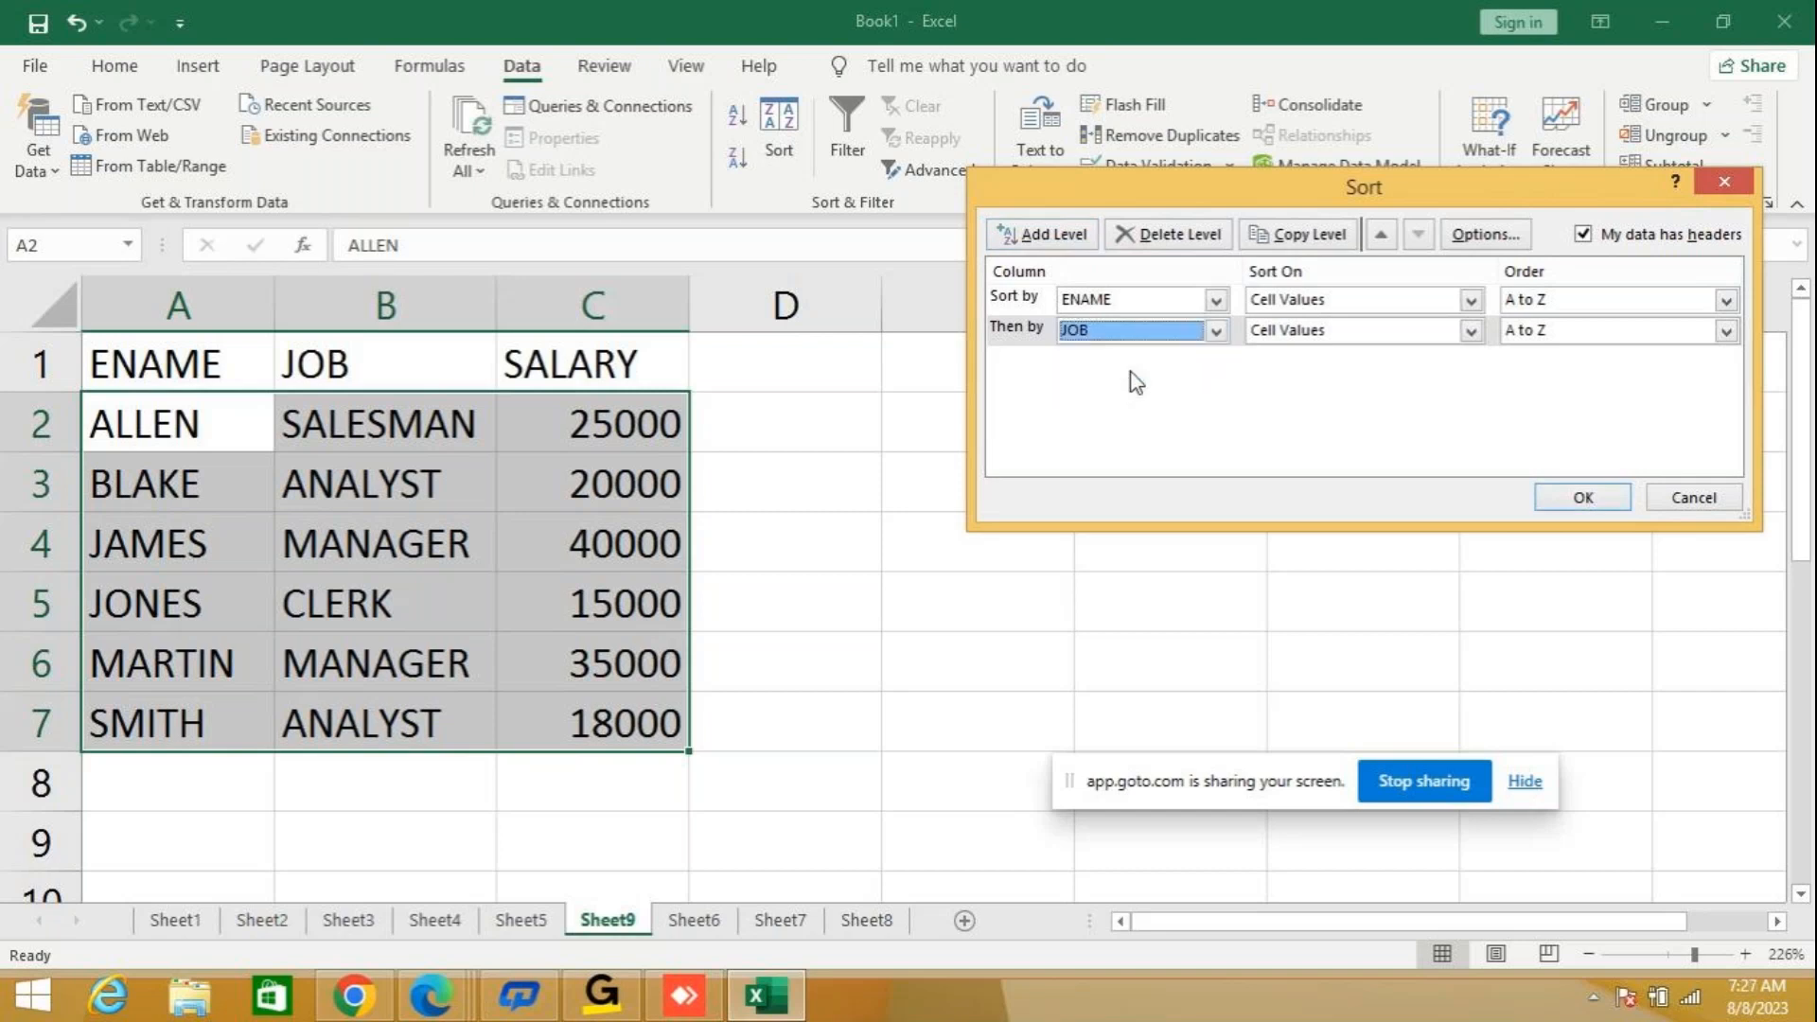
pyautogui.click(1576, 337)
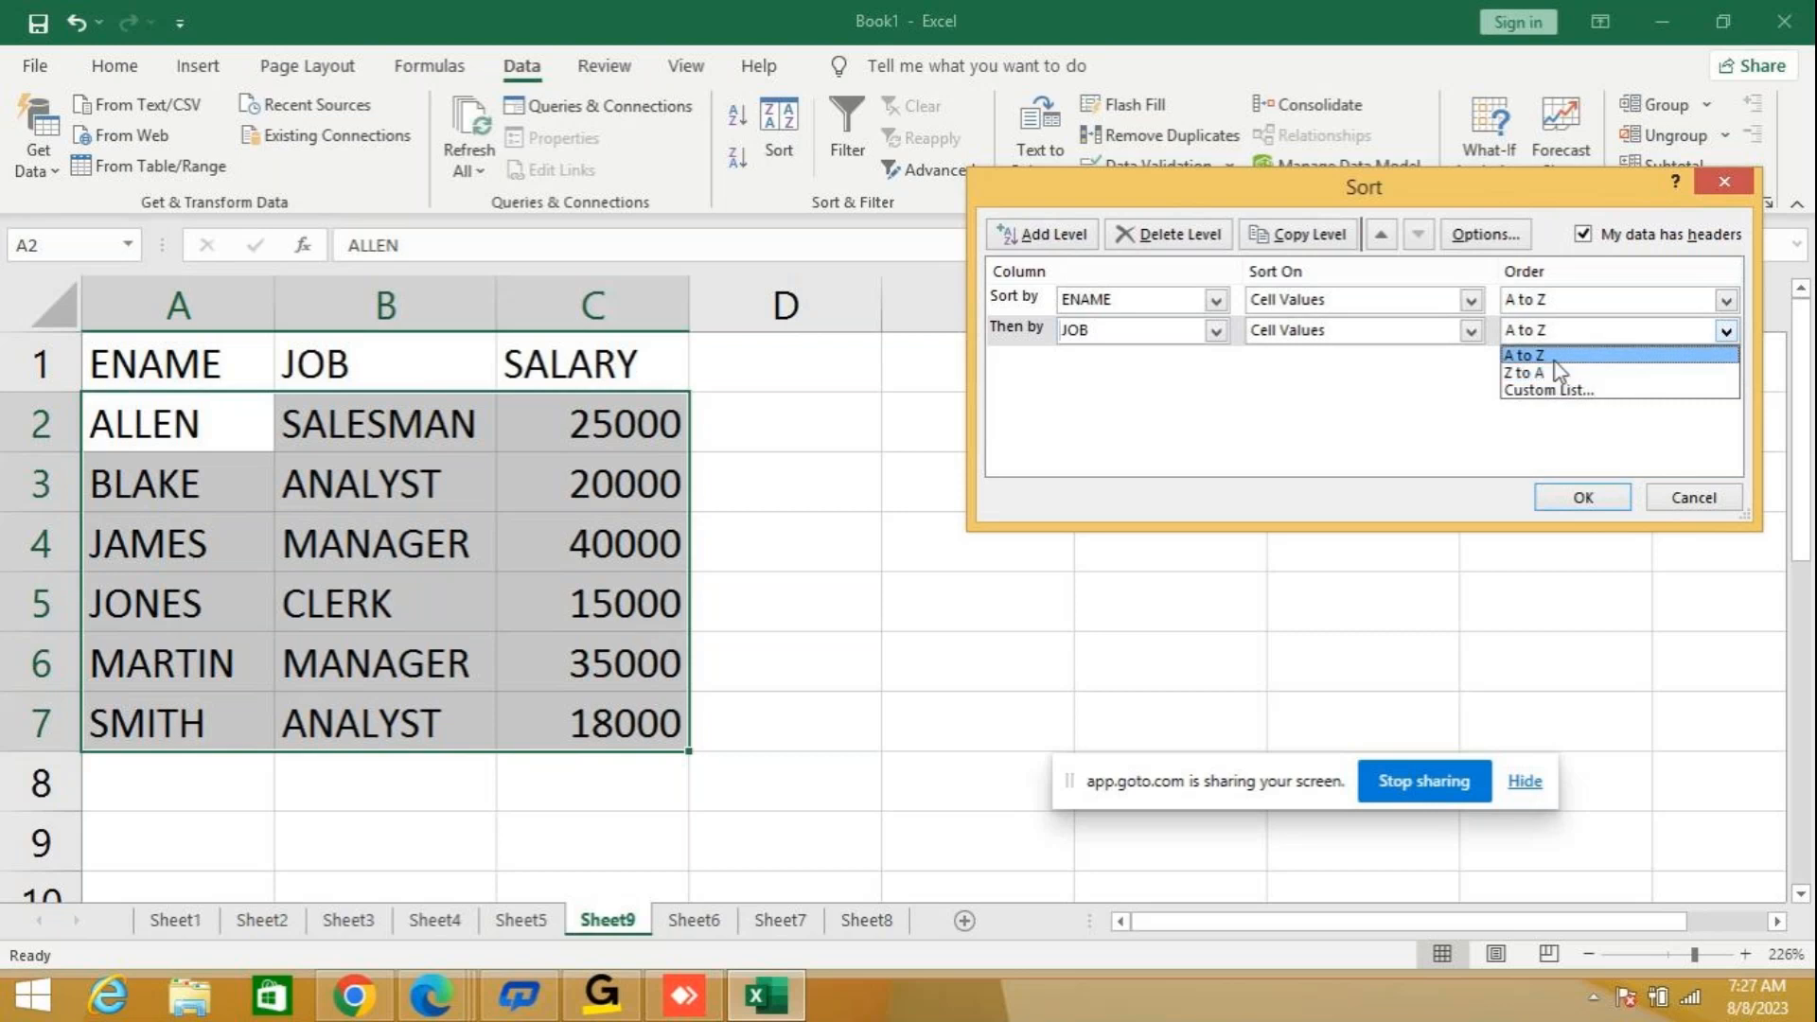
pyautogui.click(1556, 374)
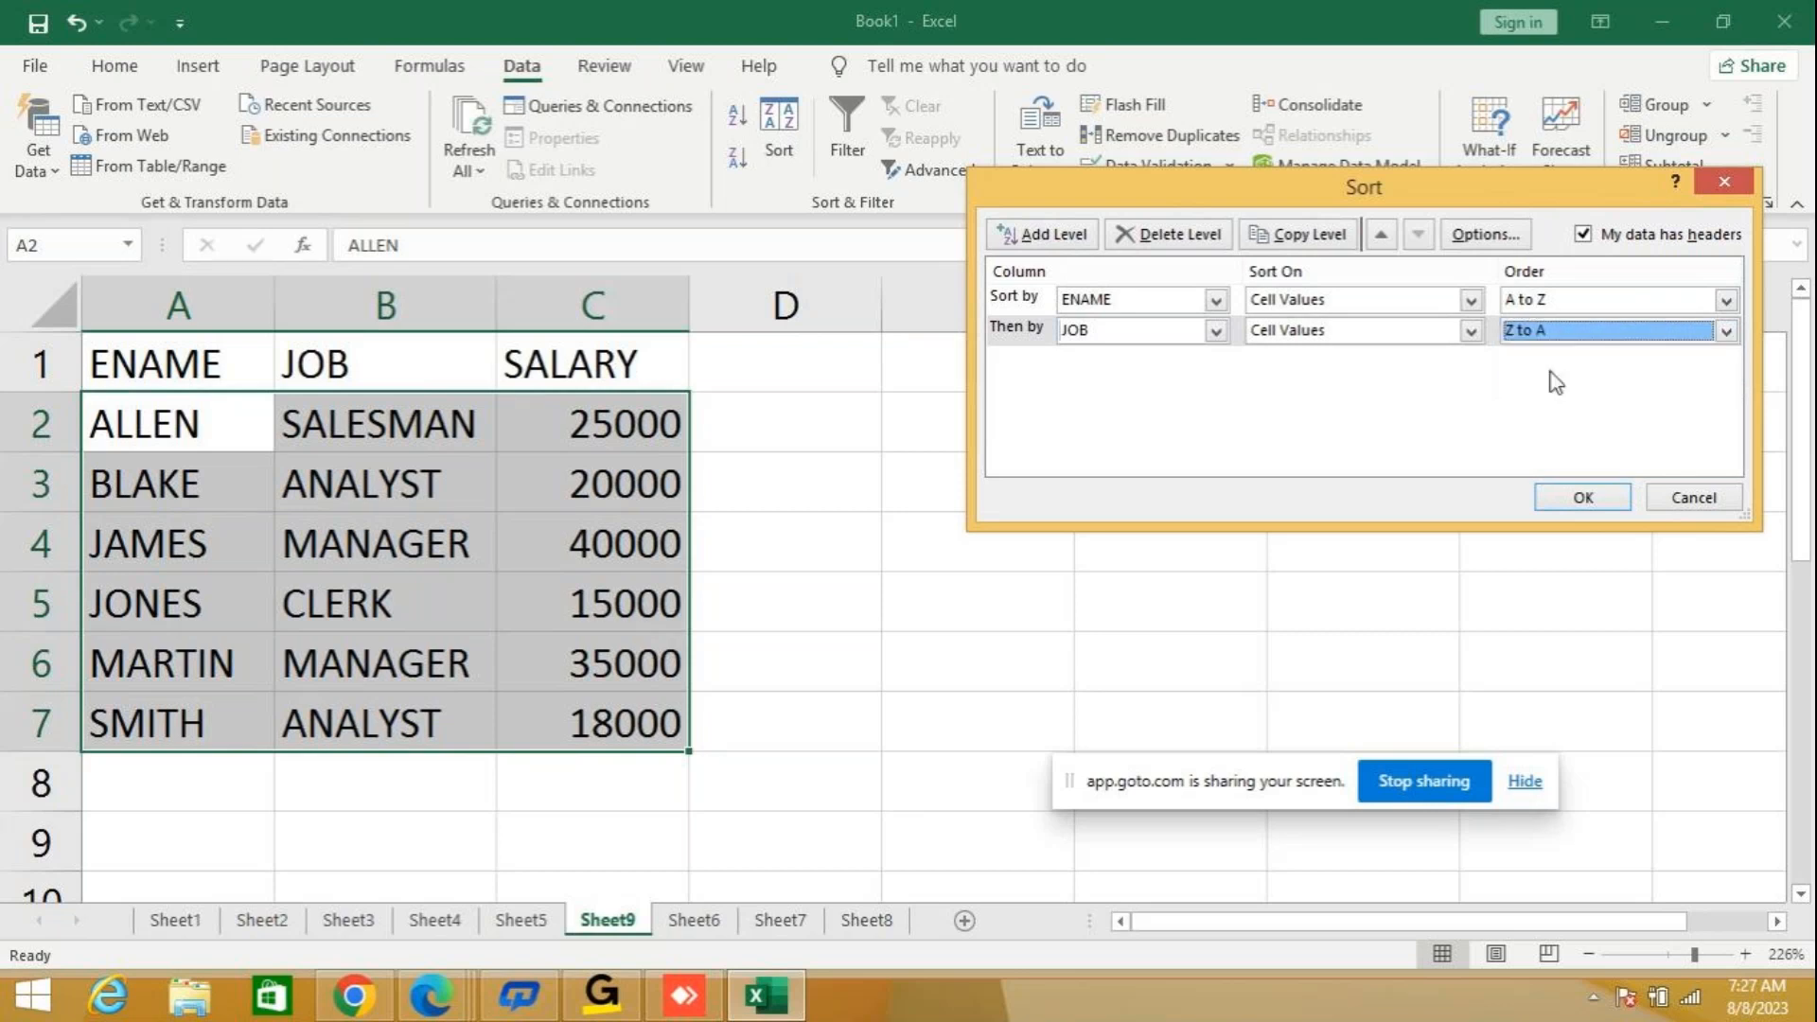
pyautogui.click(1582, 497)
pyautogui.click(1582, 497)
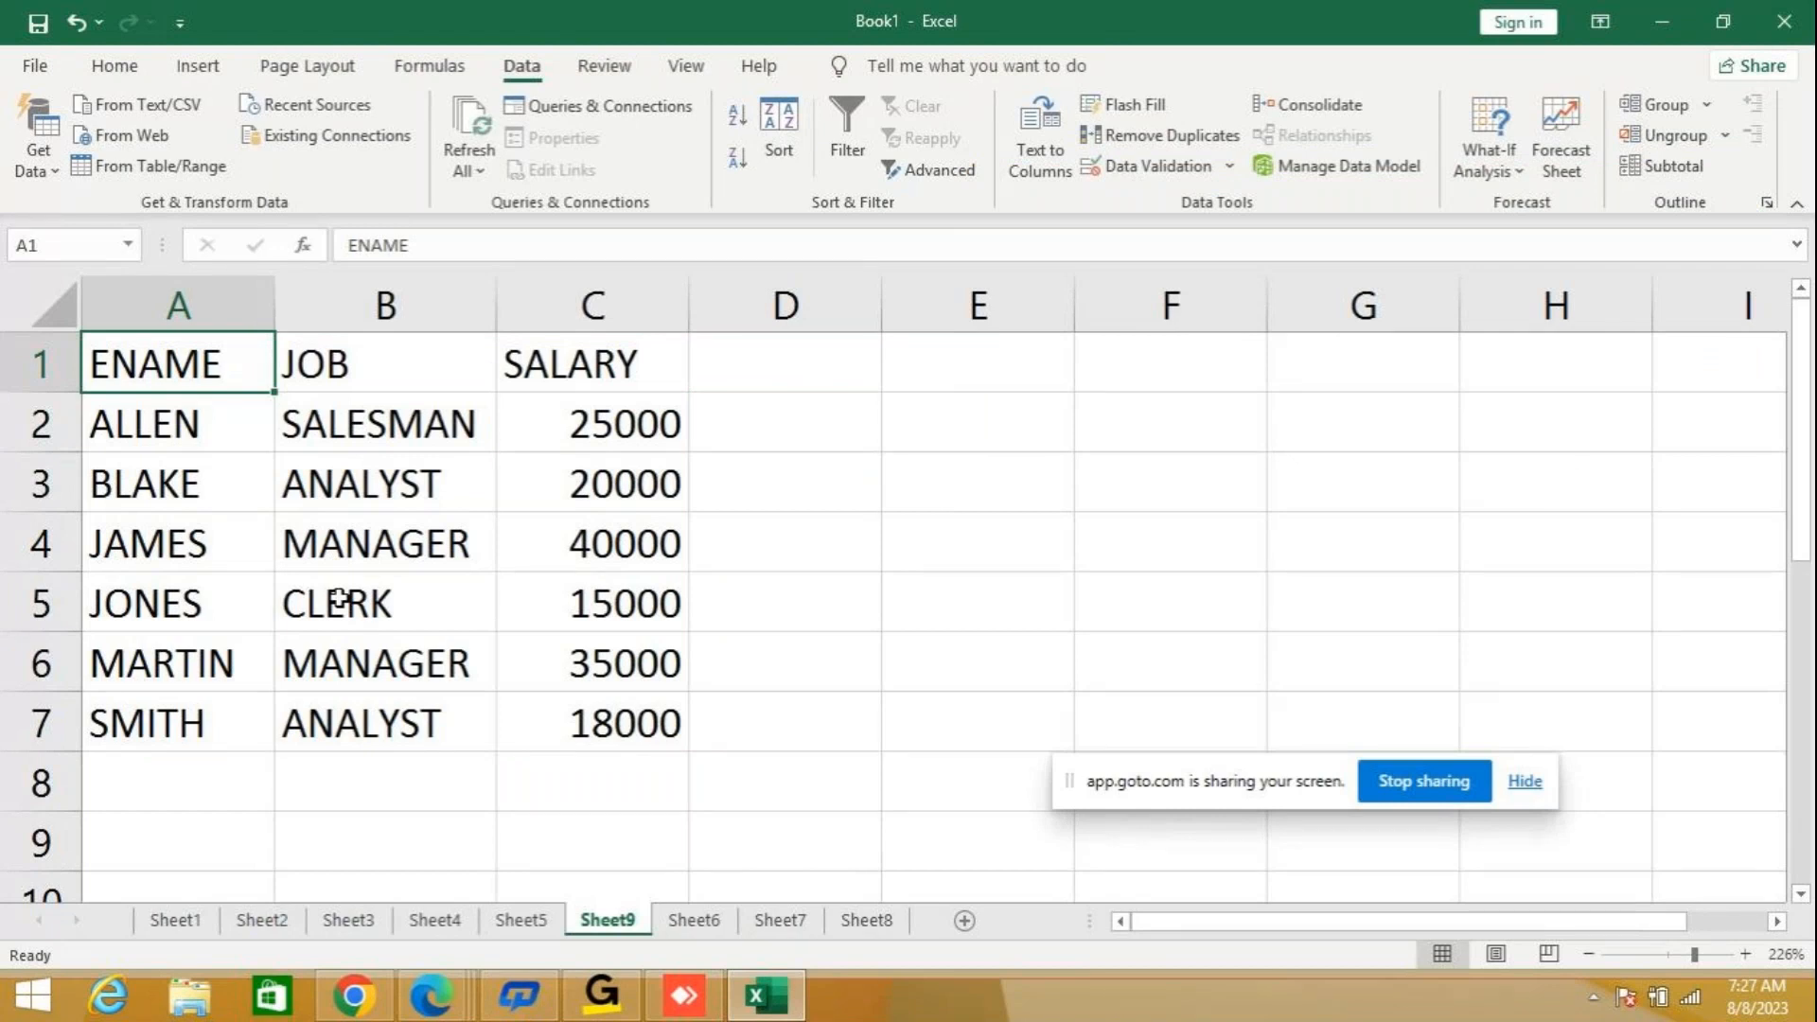
# Change the order of the JOB level in the custom Sort to A to Z and apply it.
pyautogui.click(790, 133)
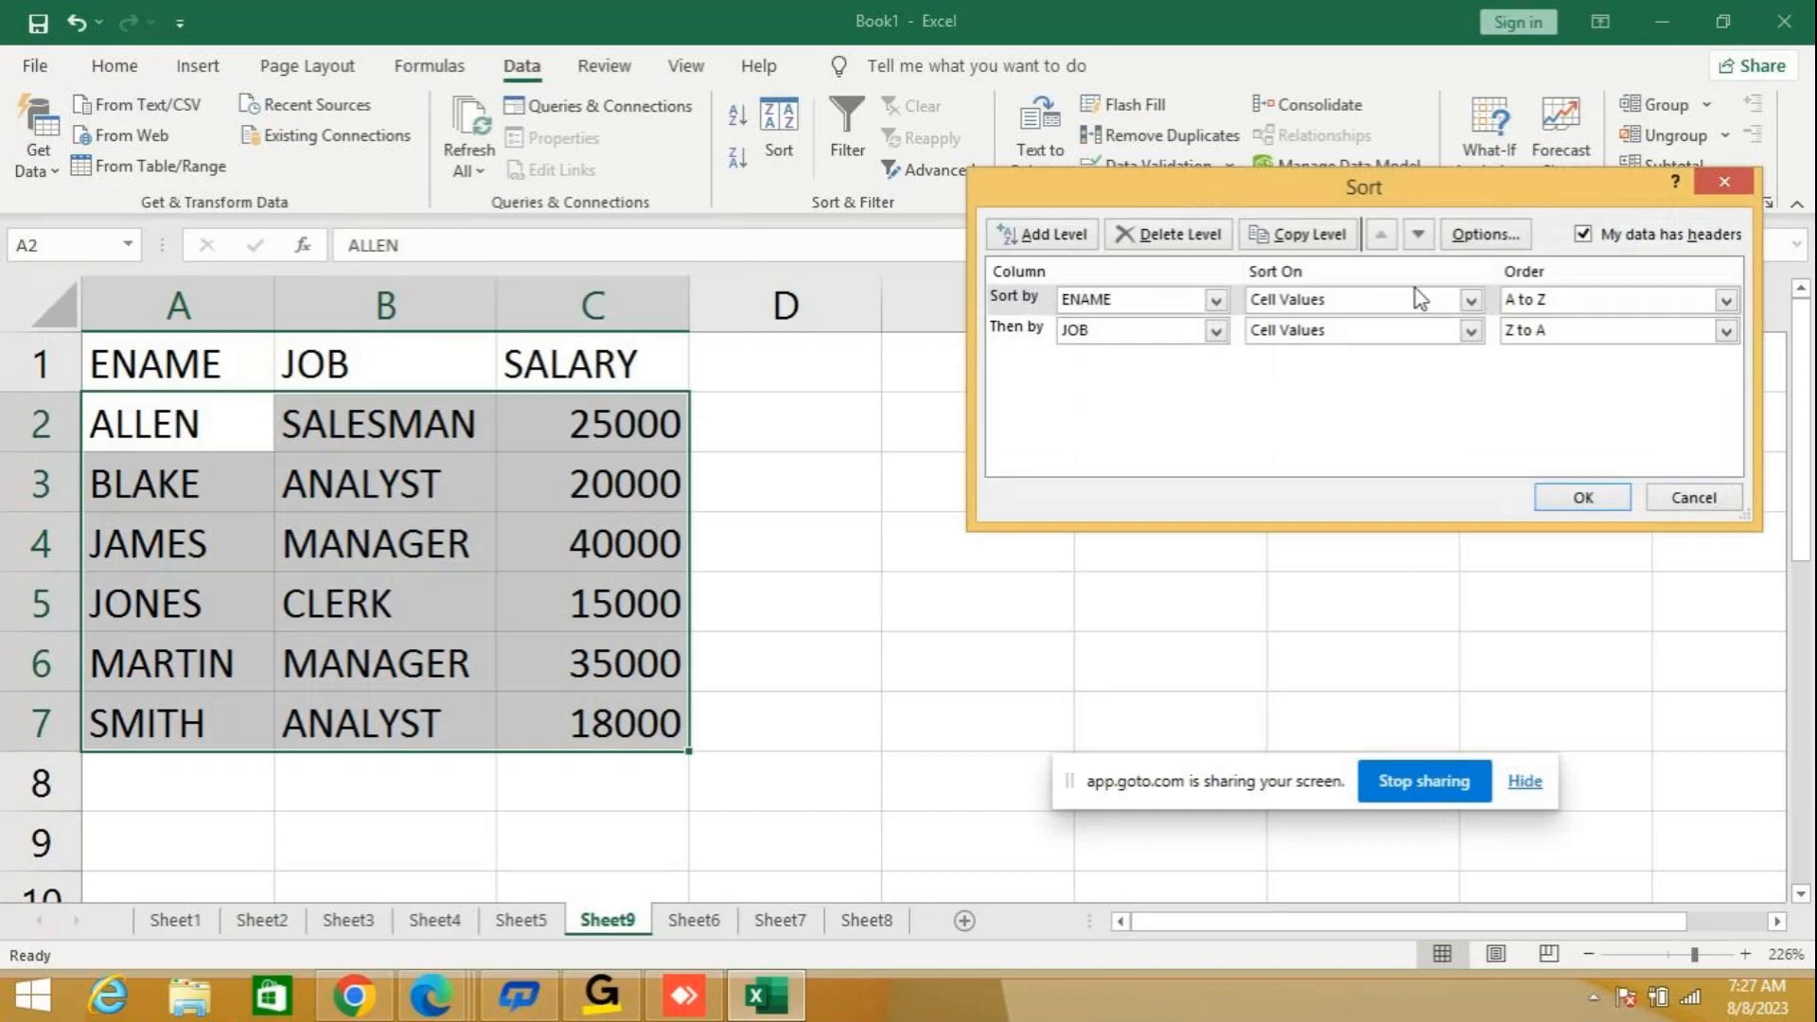
pyautogui.click(1531, 333)
pyautogui.click(1523, 354)
pyautogui.click(1574, 498)
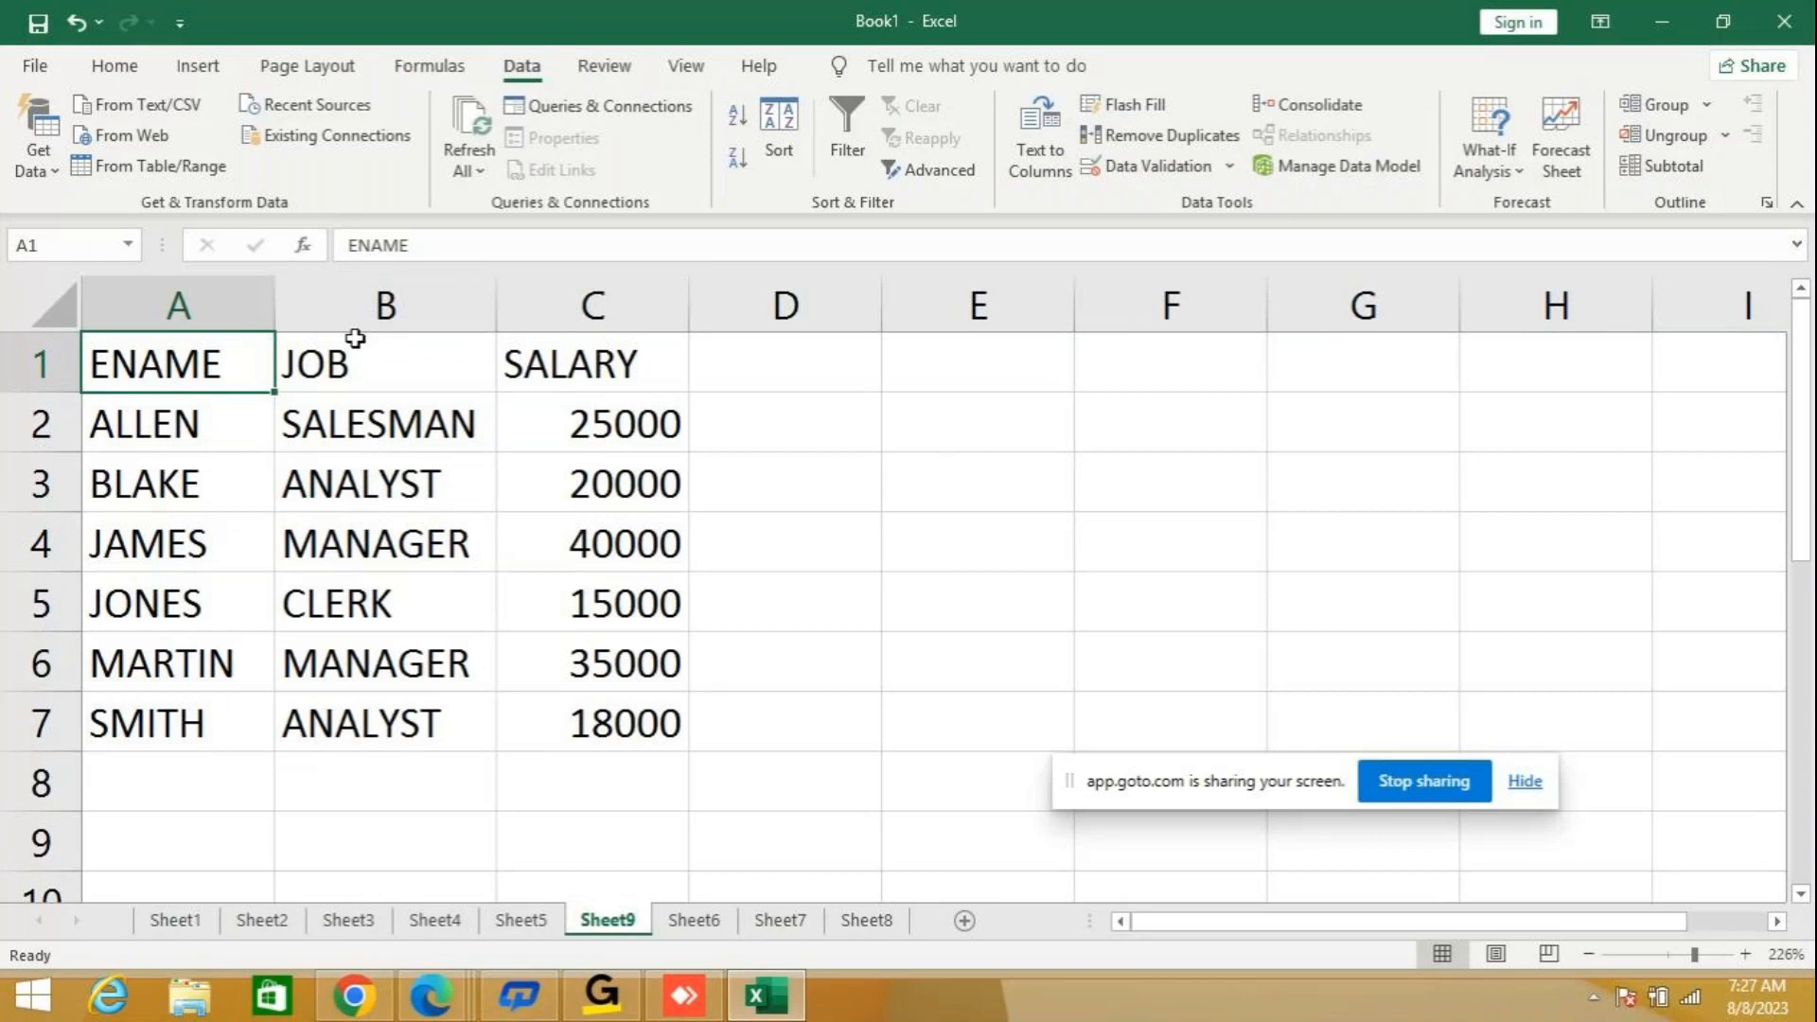
# Switch the second custom Sort level from JOB to SALARY, ordered smallest to largest, and apply the sort.
pyautogui.click(775, 131)
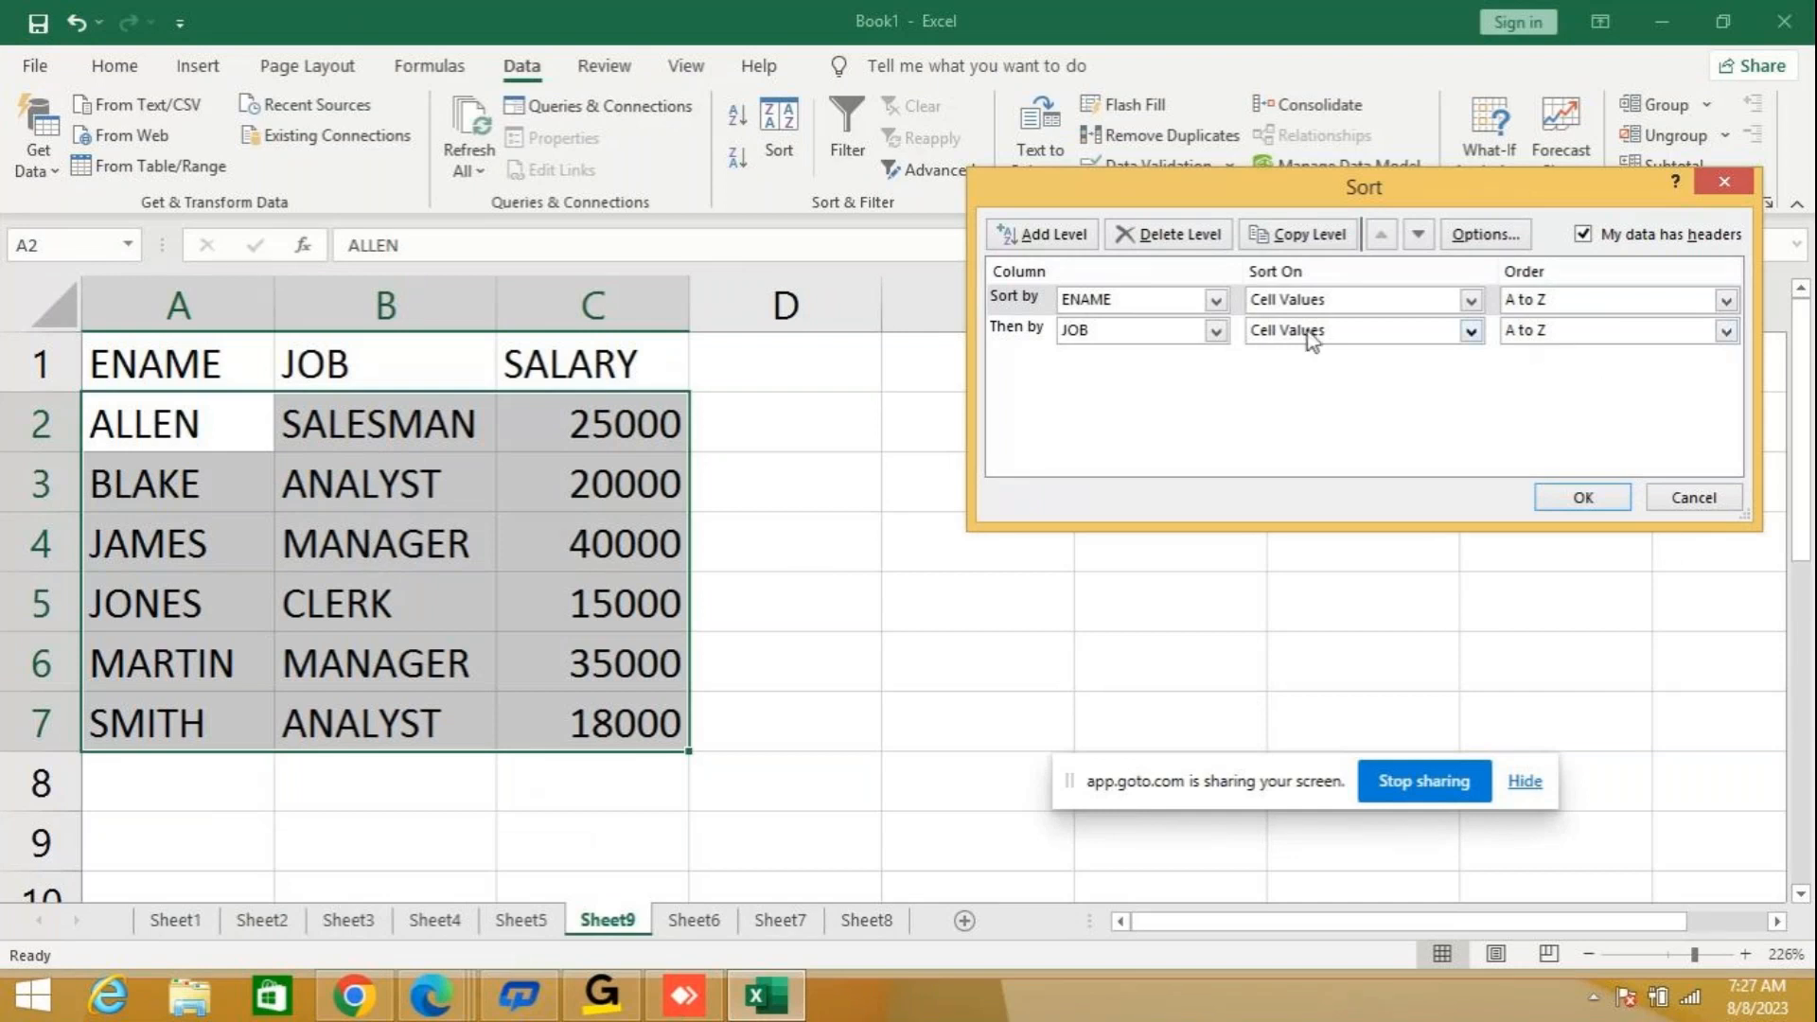
pyautogui.click(1211, 335)
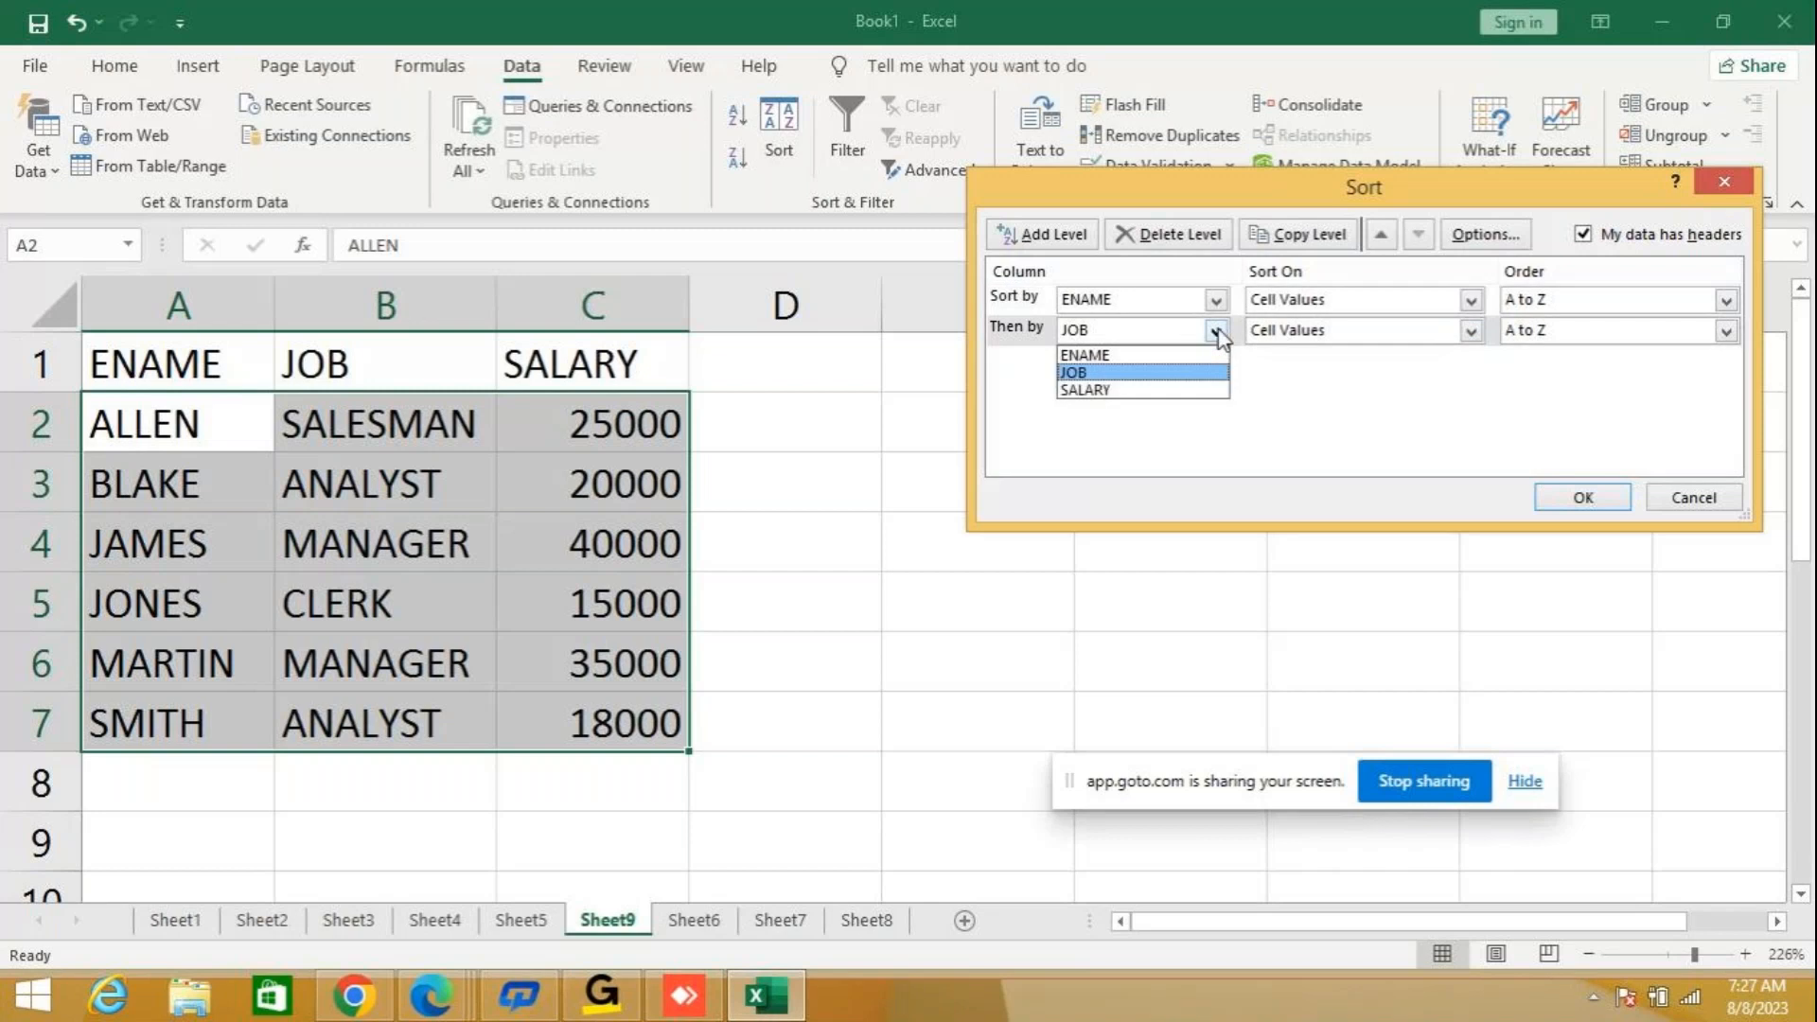
pyautogui.click(1128, 390)
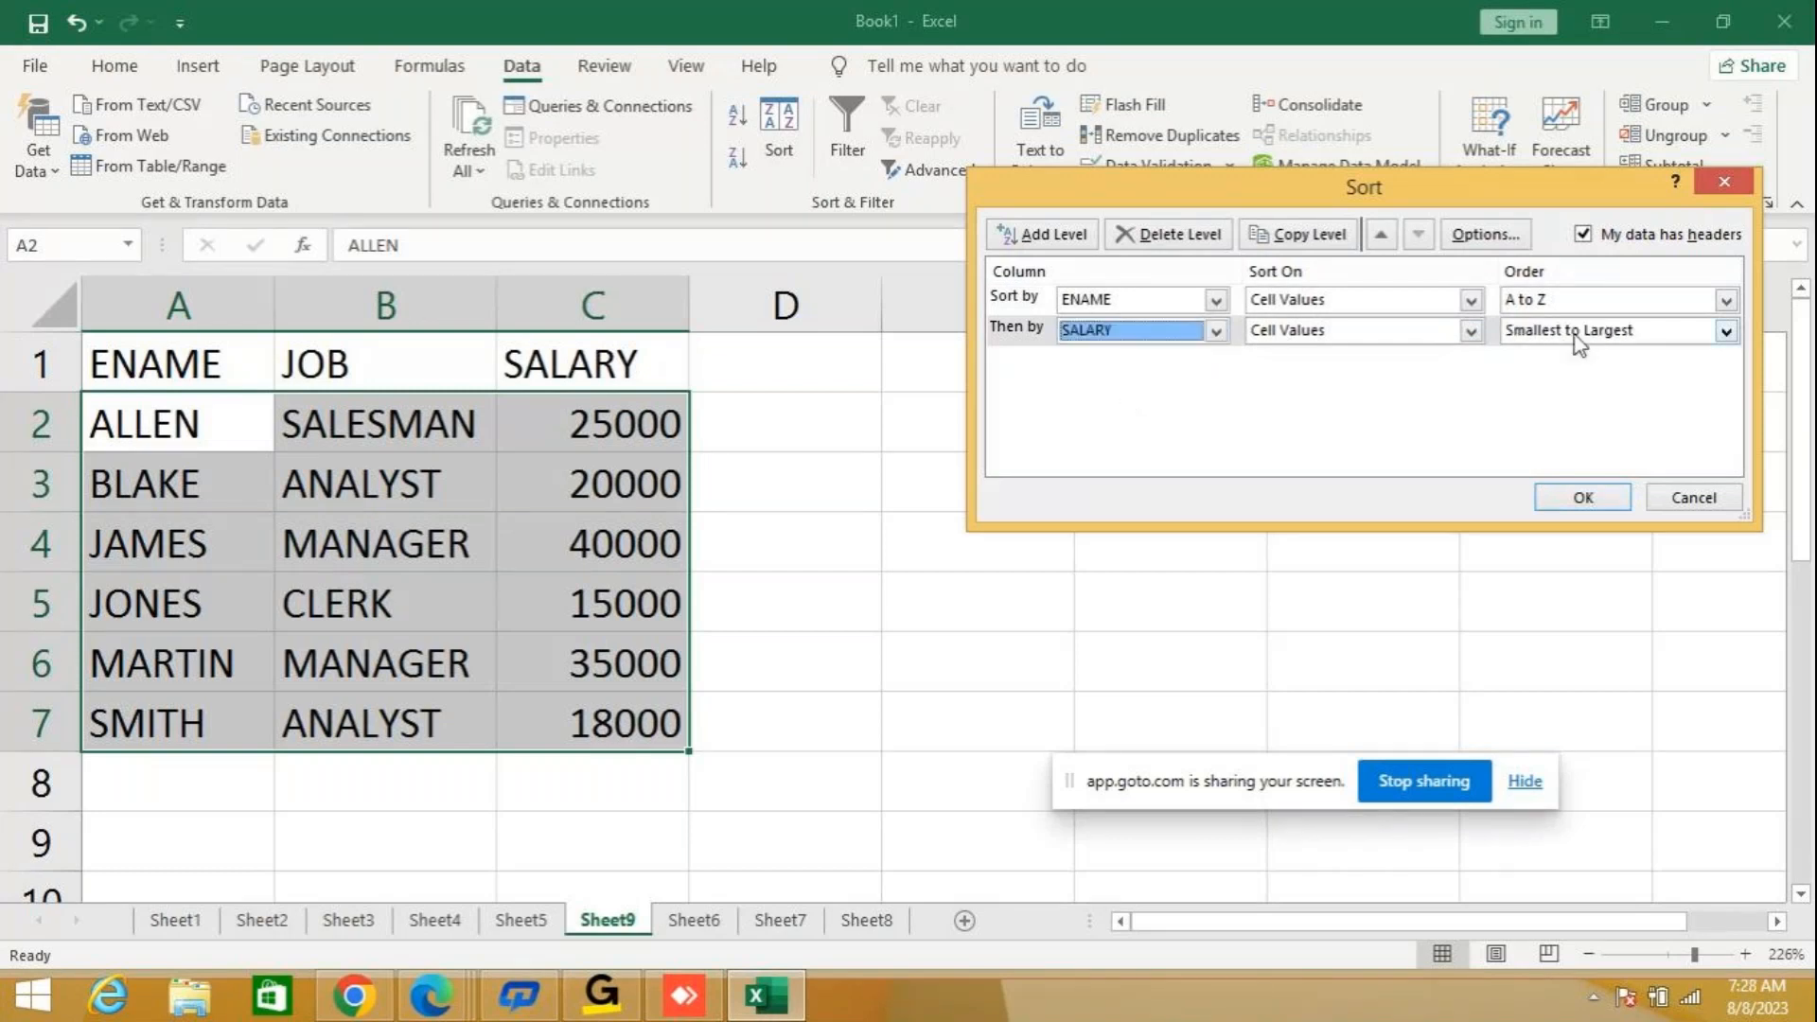
pyautogui.click(1650, 339)
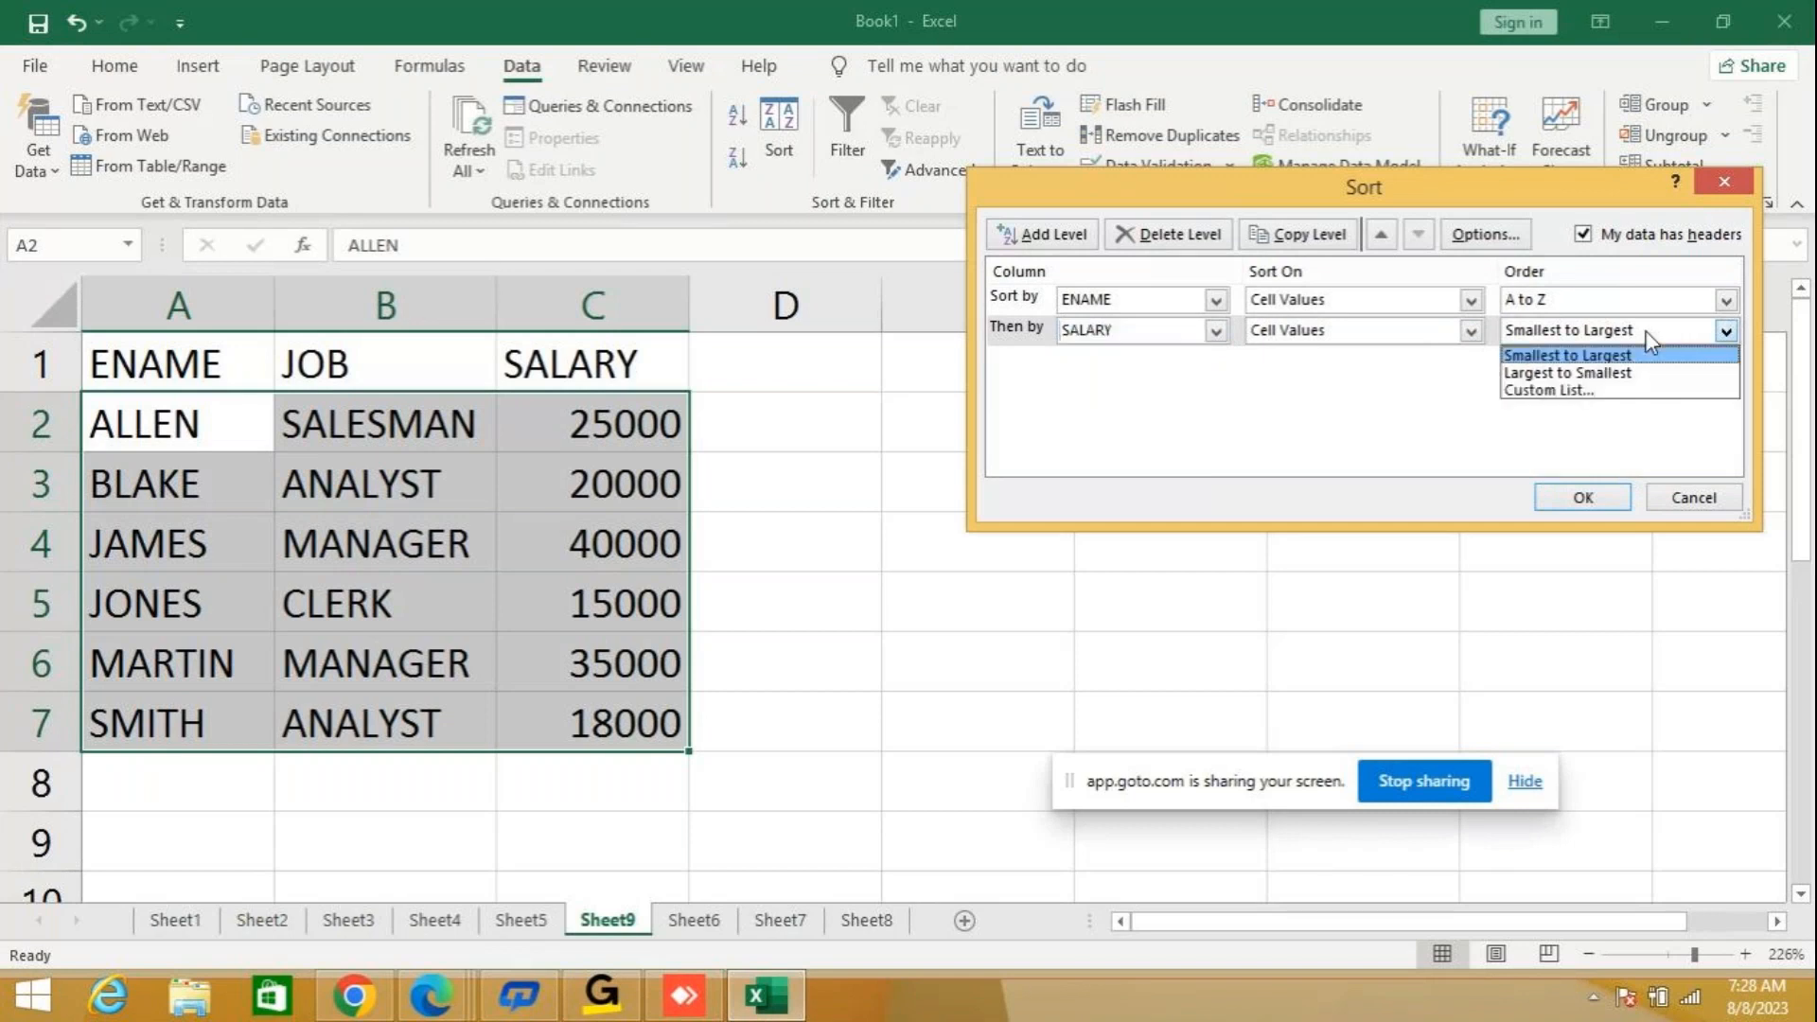
pyautogui.click(1563, 372)
pyautogui.click(1566, 337)
pyautogui.click(1563, 357)
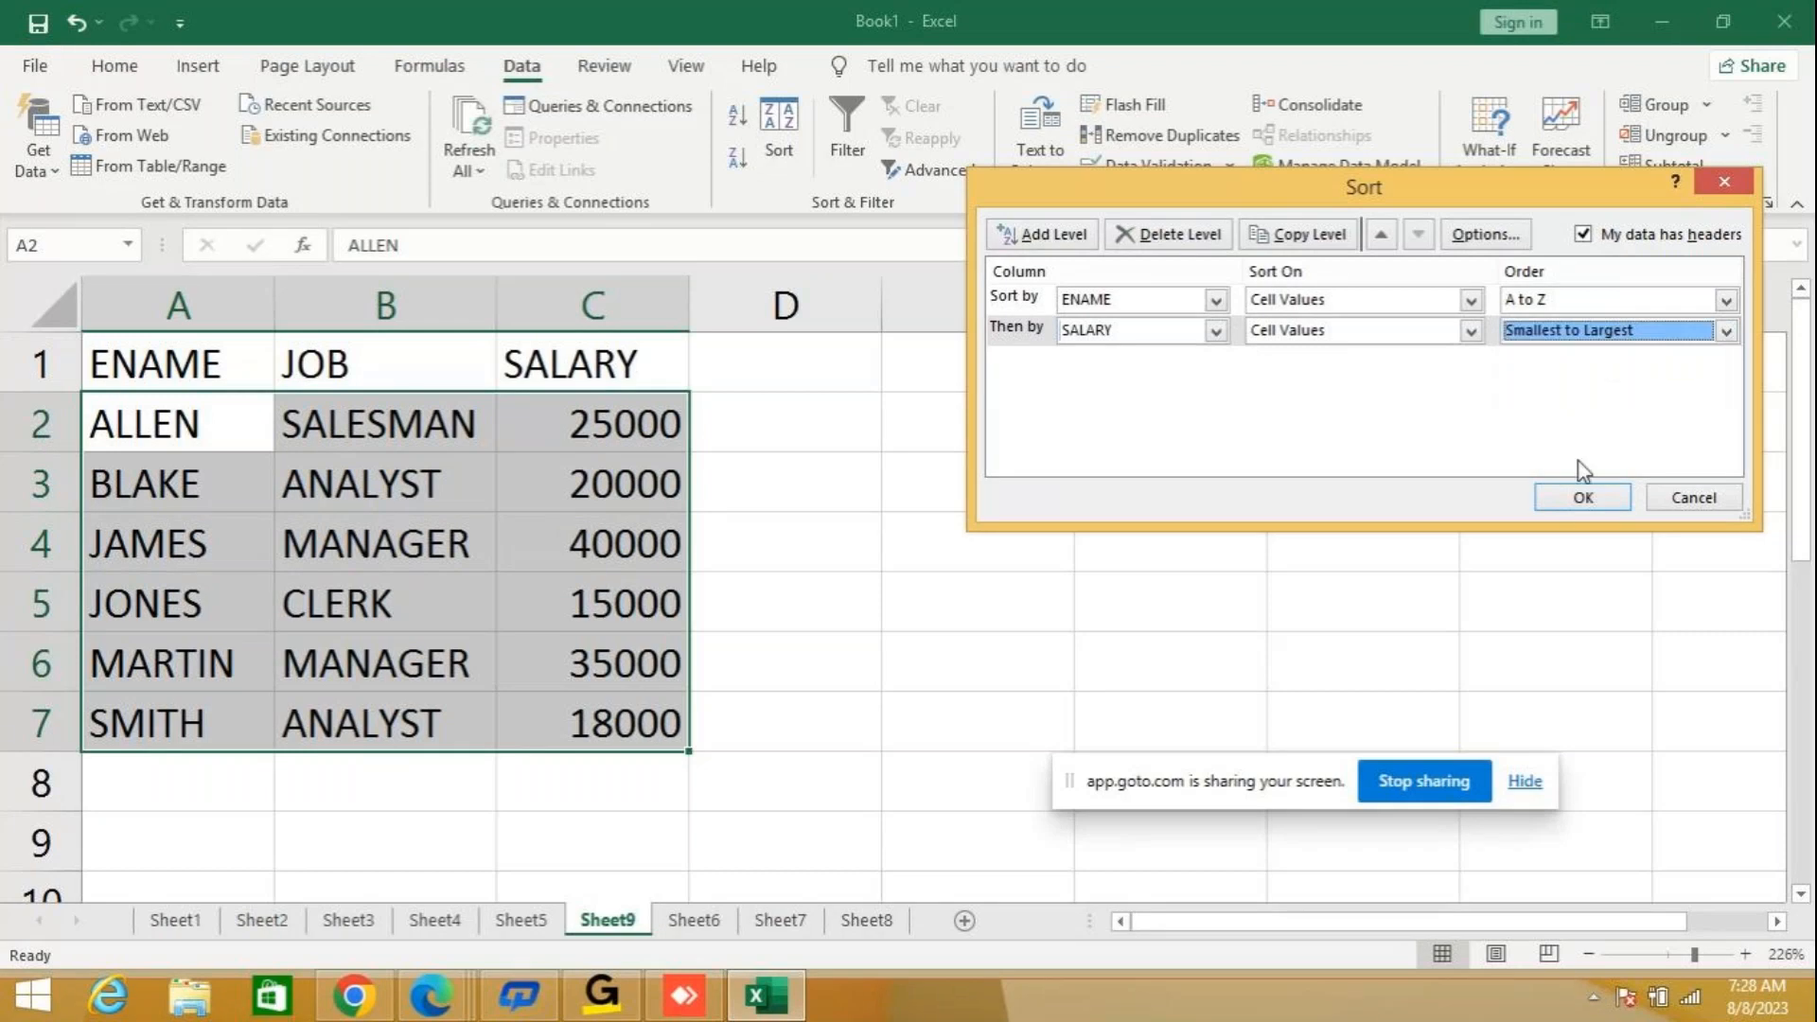
pyautogui.click(1577, 498)
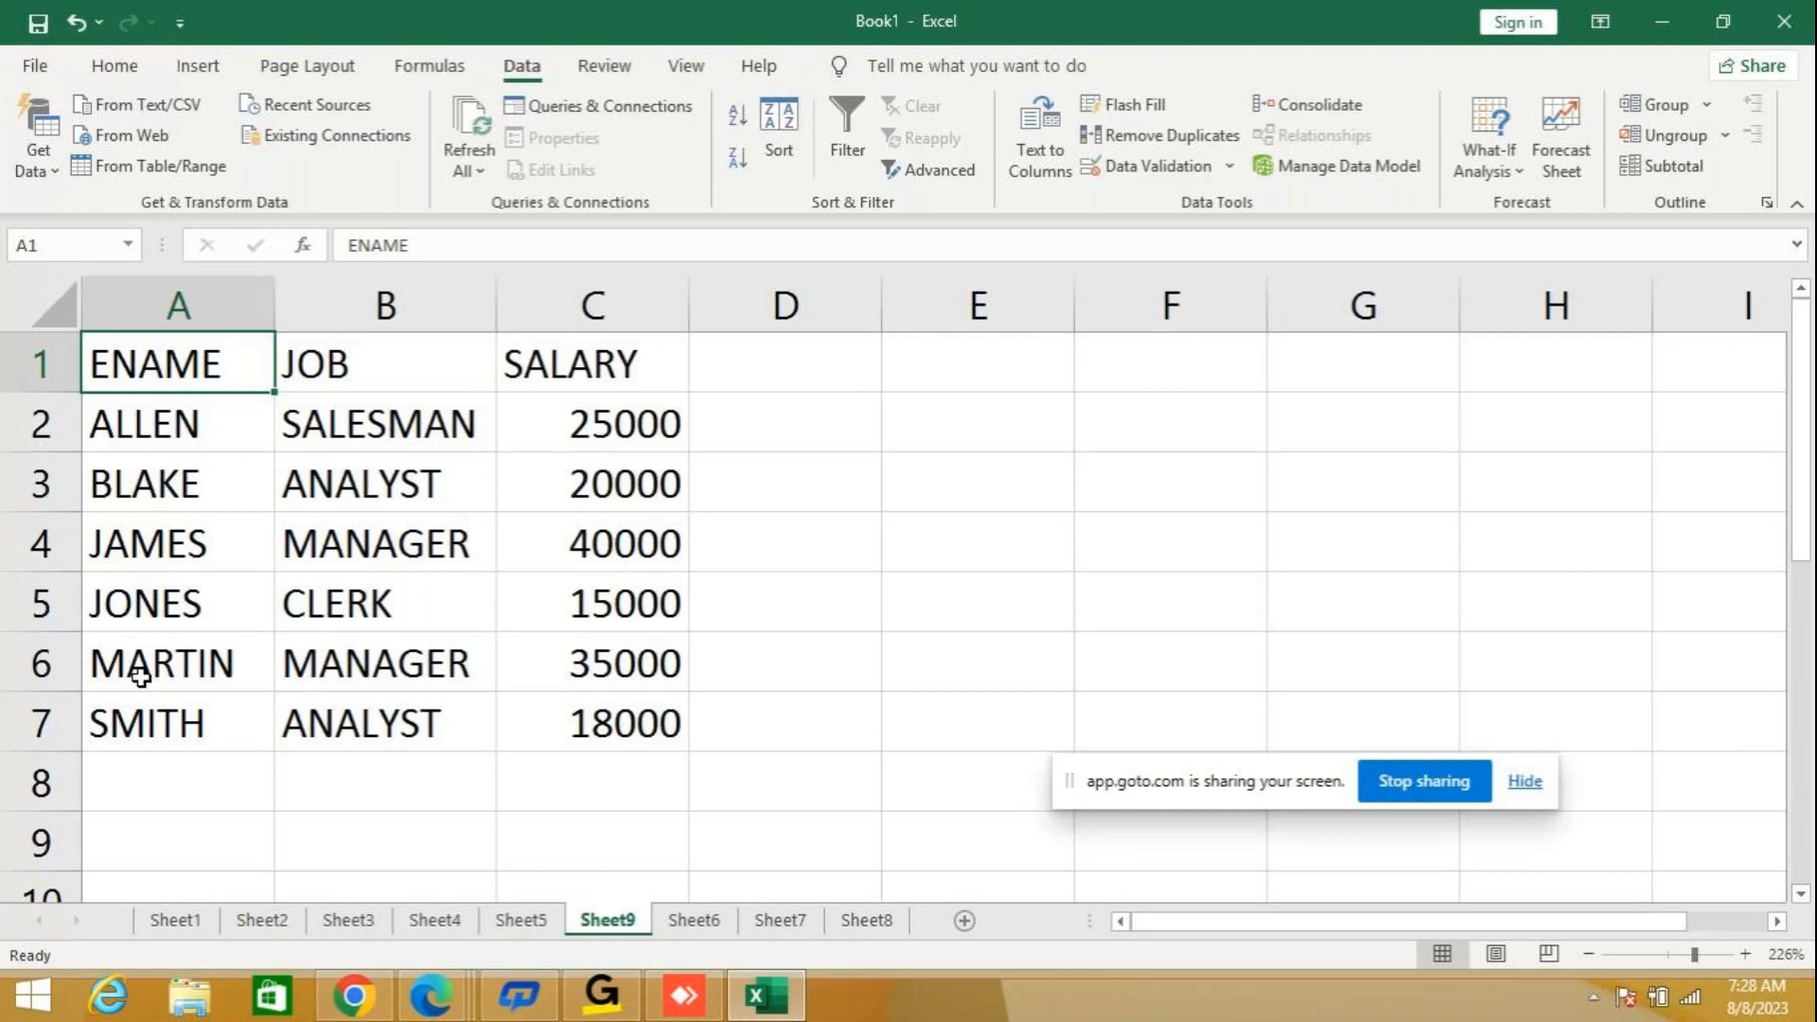
# Replace the employee name in cell A3 with a different first name.
pyautogui.click(178, 478)
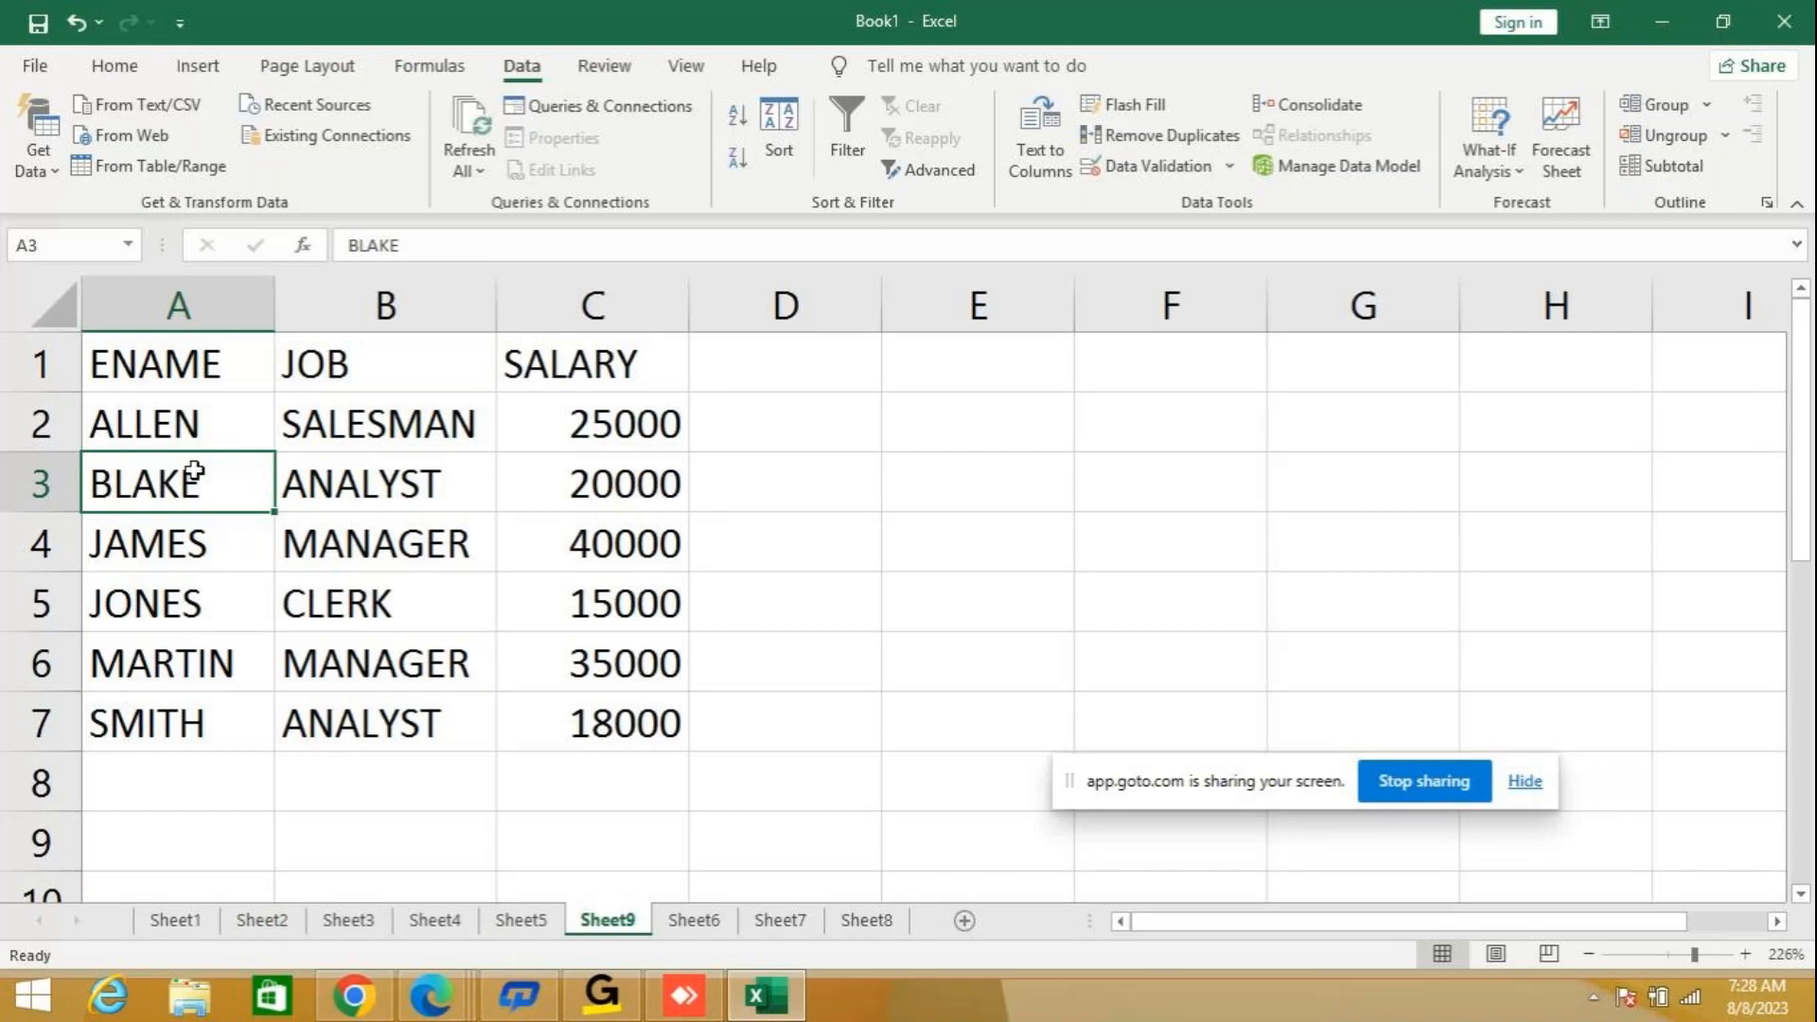
pyautogui.write('AKASH')
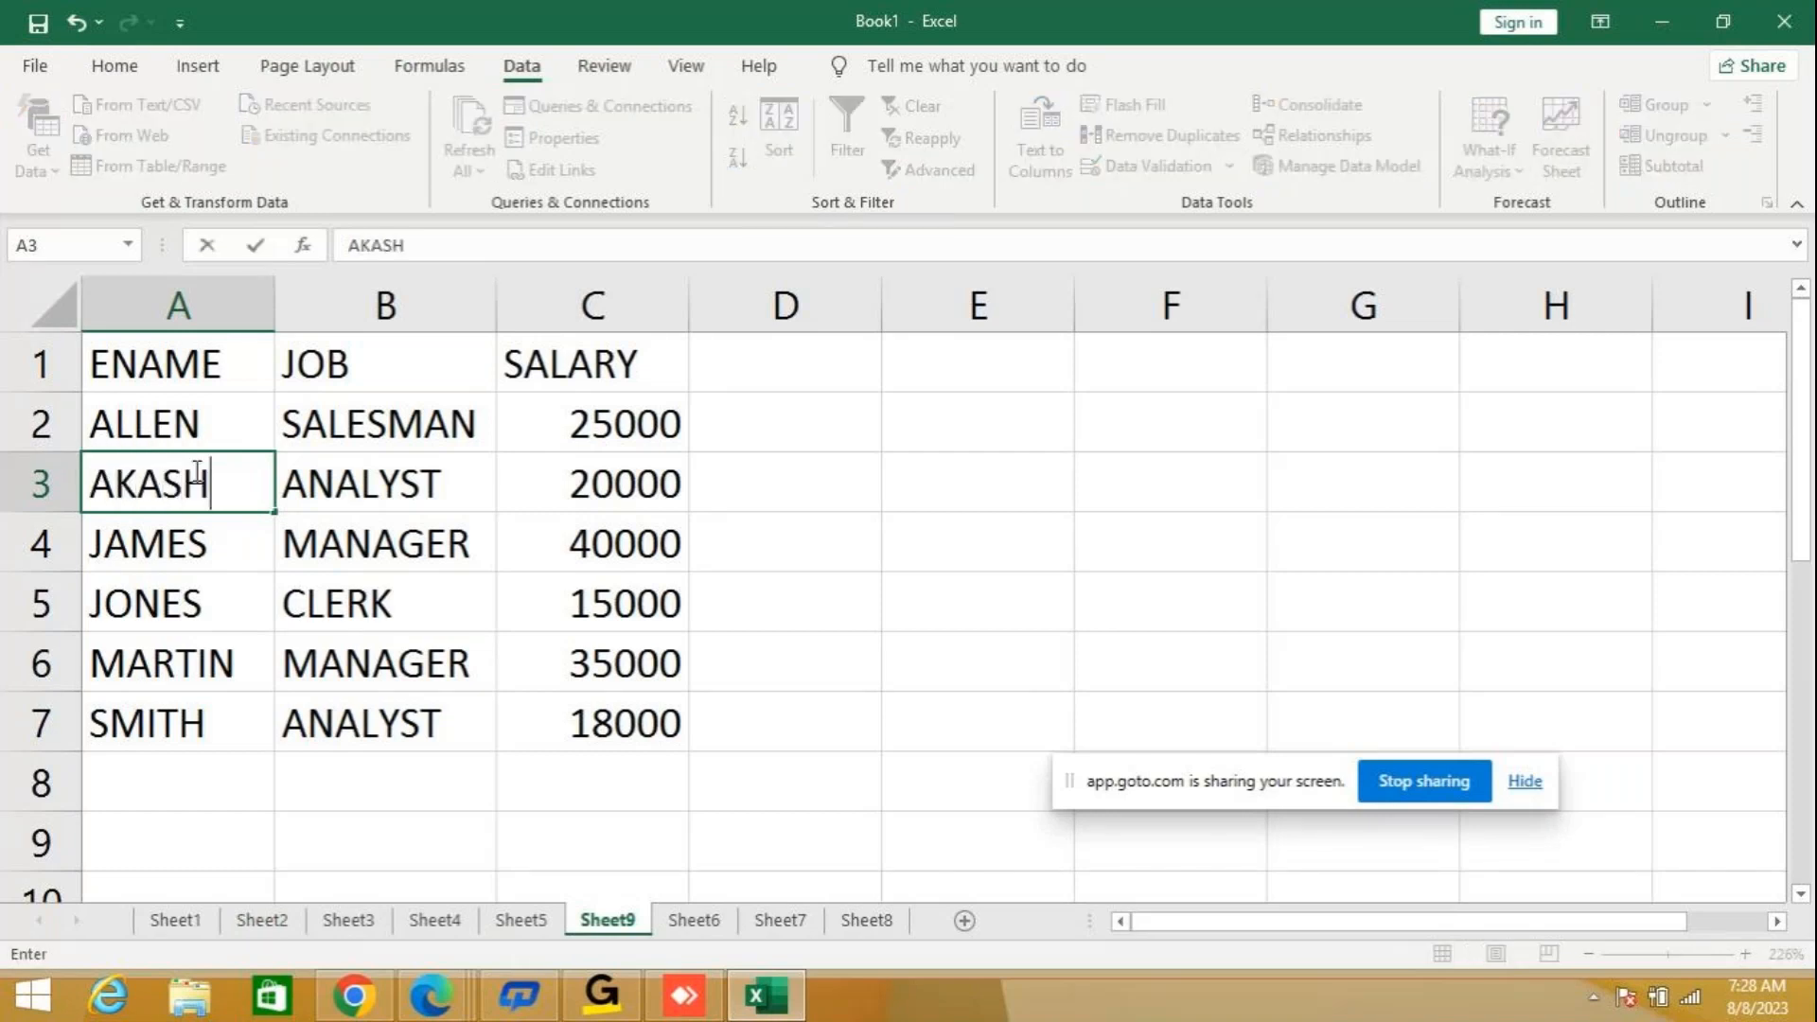
pyautogui.press('Return')
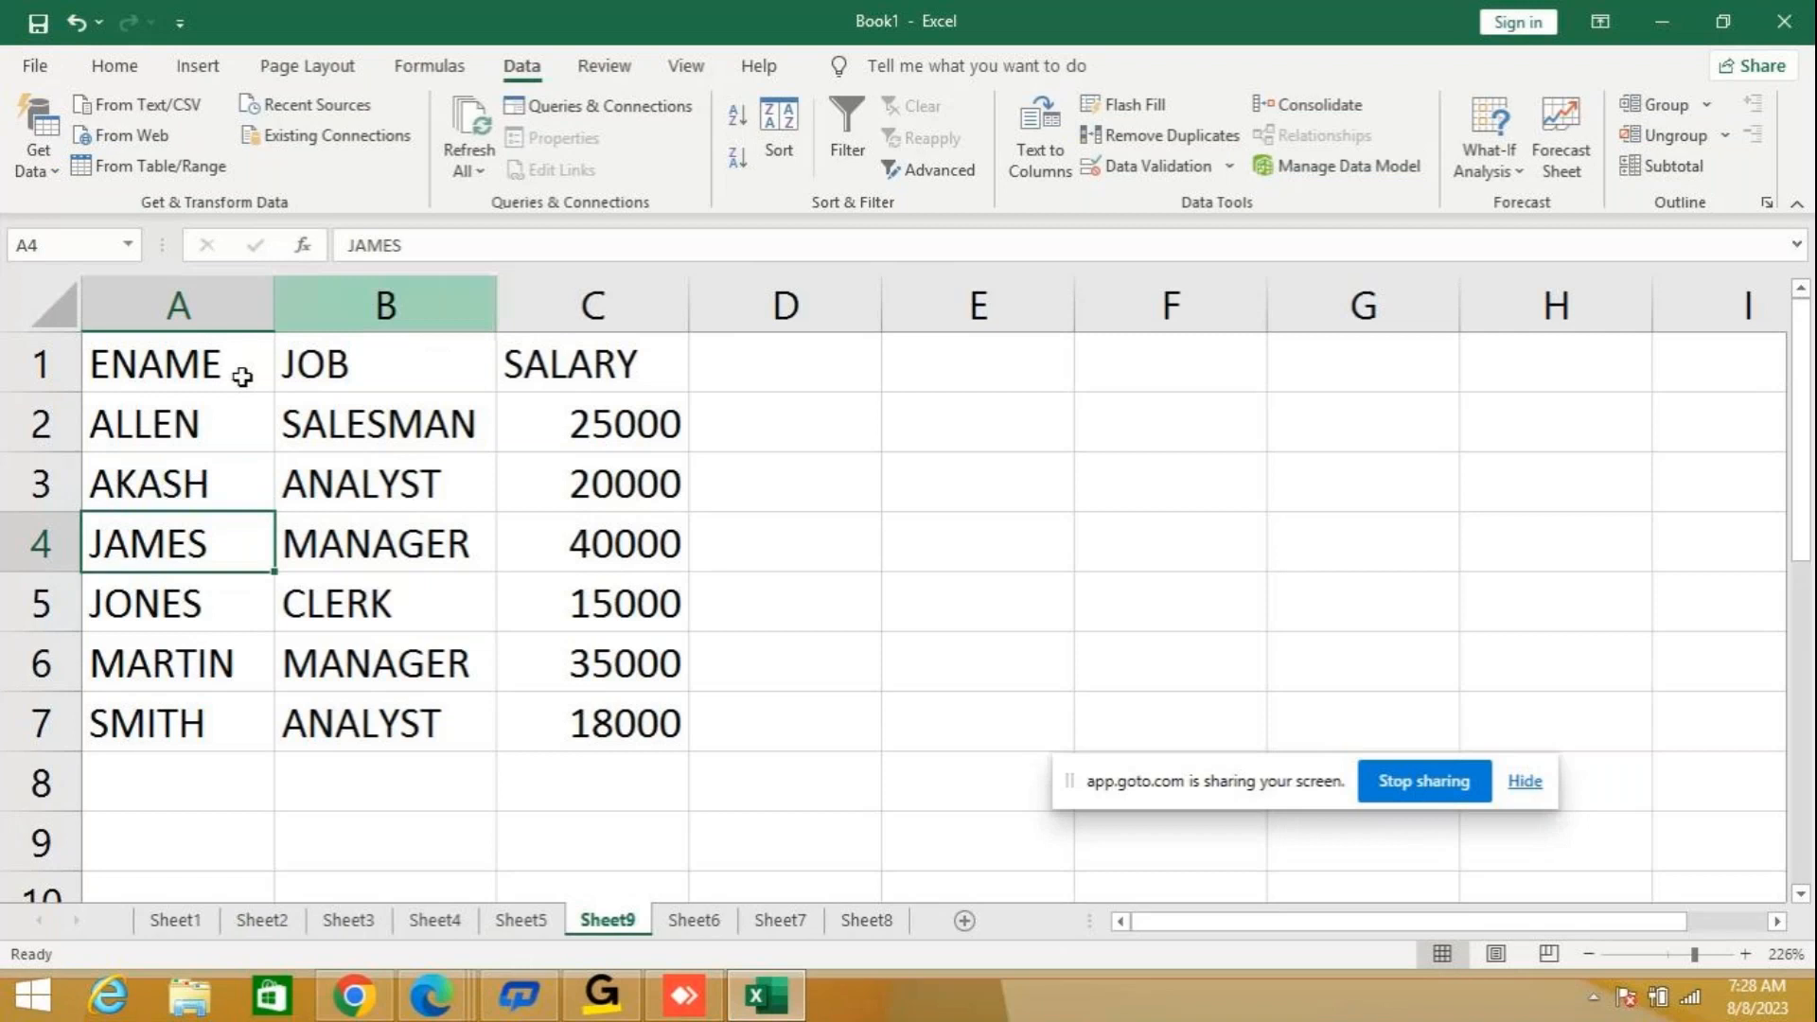
# Change the ENAME level of the employee table's custom Sort to Z to A, keeping SALARY as the second level, and apply it.
pyautogui.click(242, 376)
pyautogui.click(779, 132)
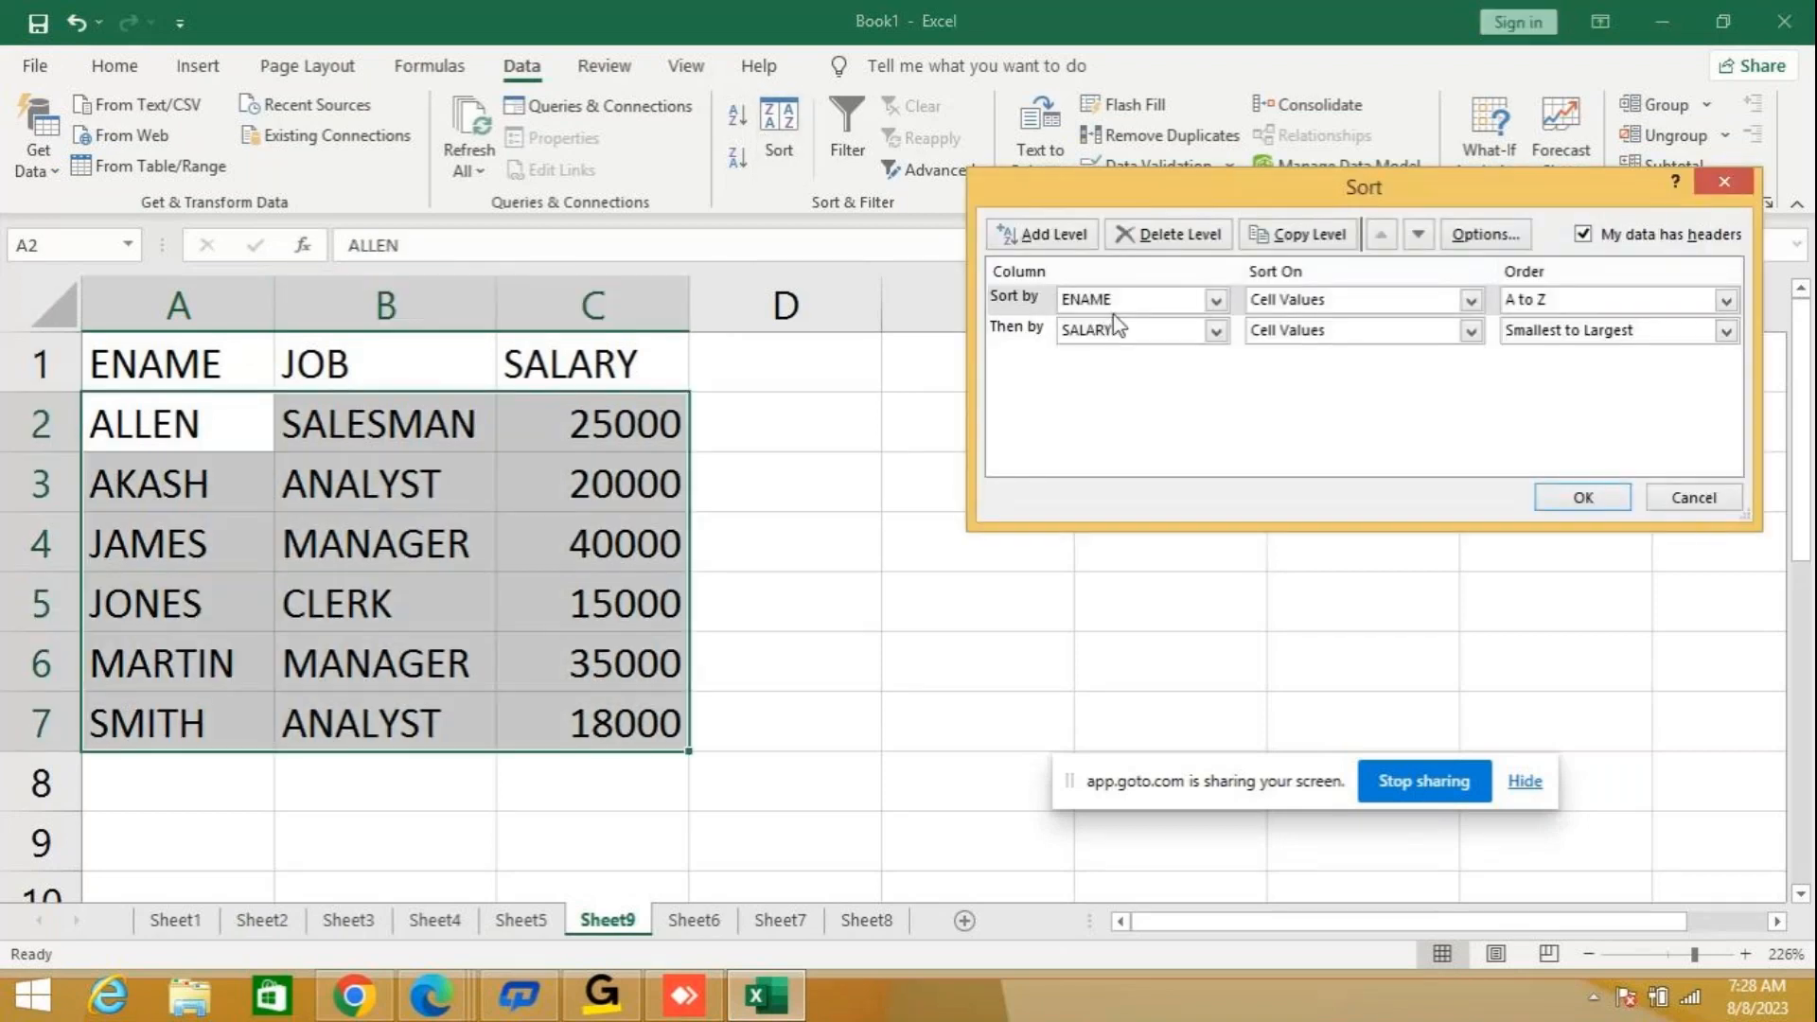
pyautogui.click(1725, 300)
pyautogui.click(1586, 345)
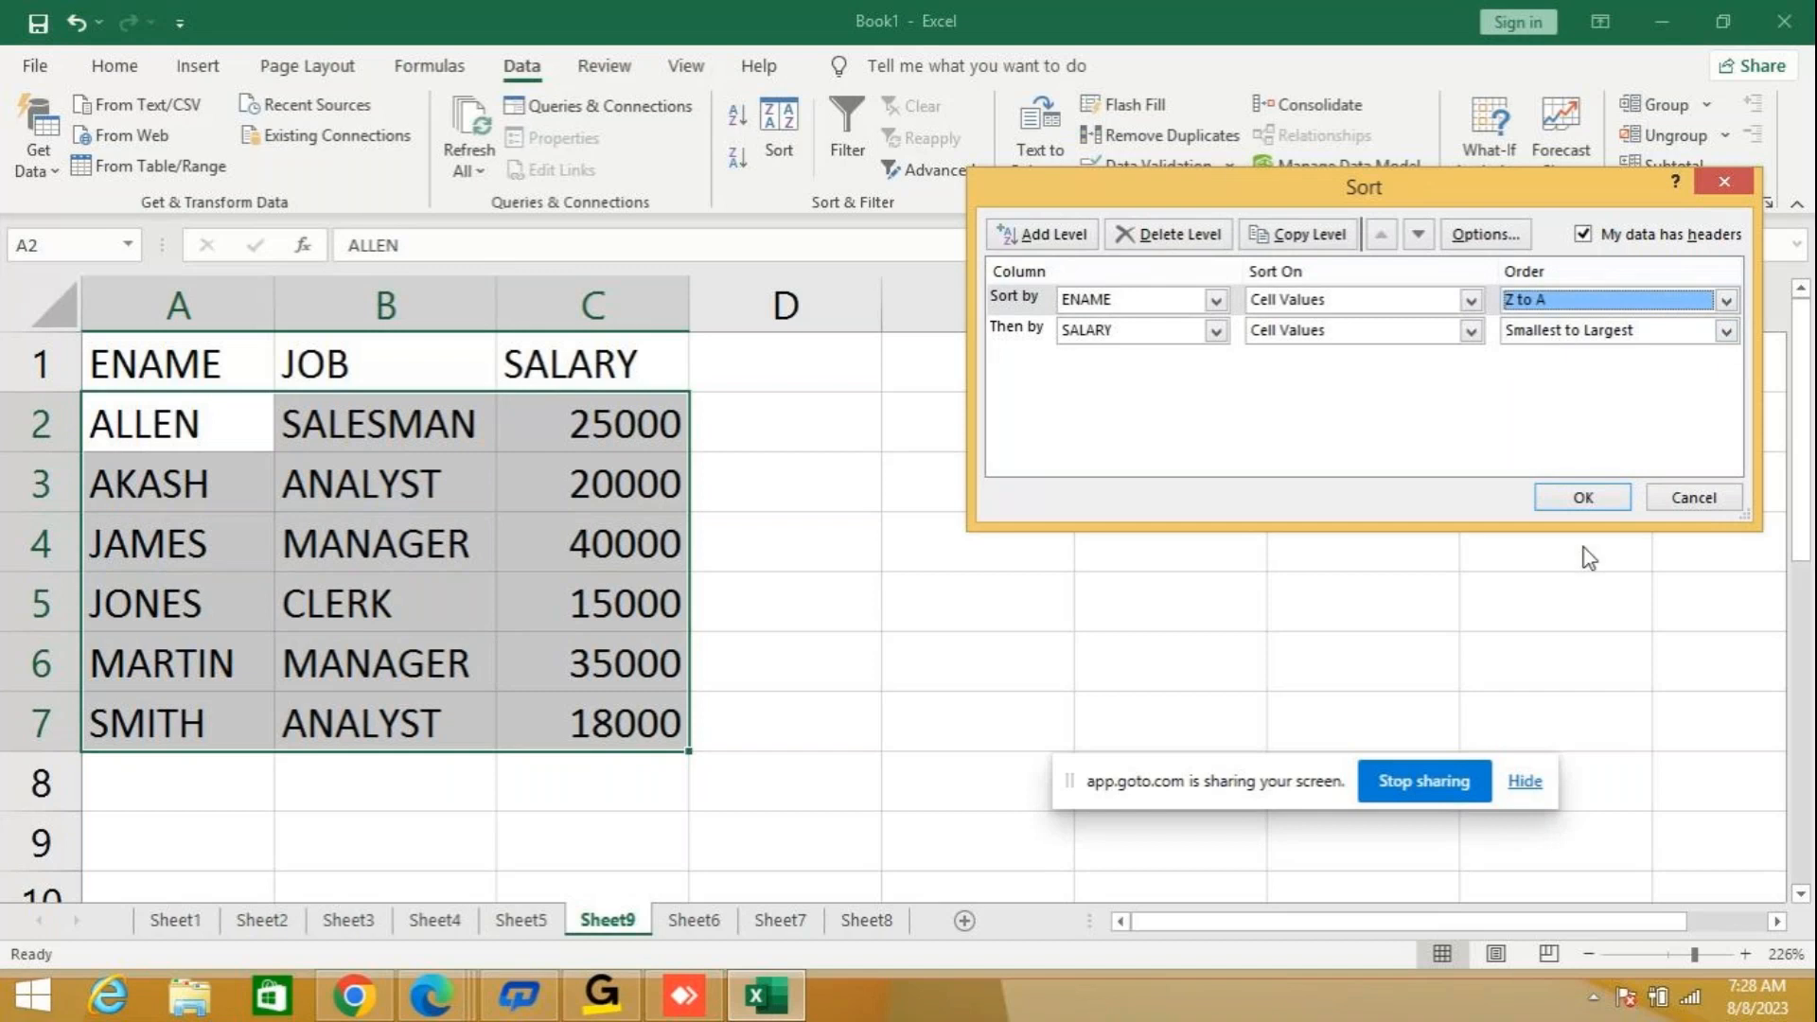
pyautogui.click(1583, 499)
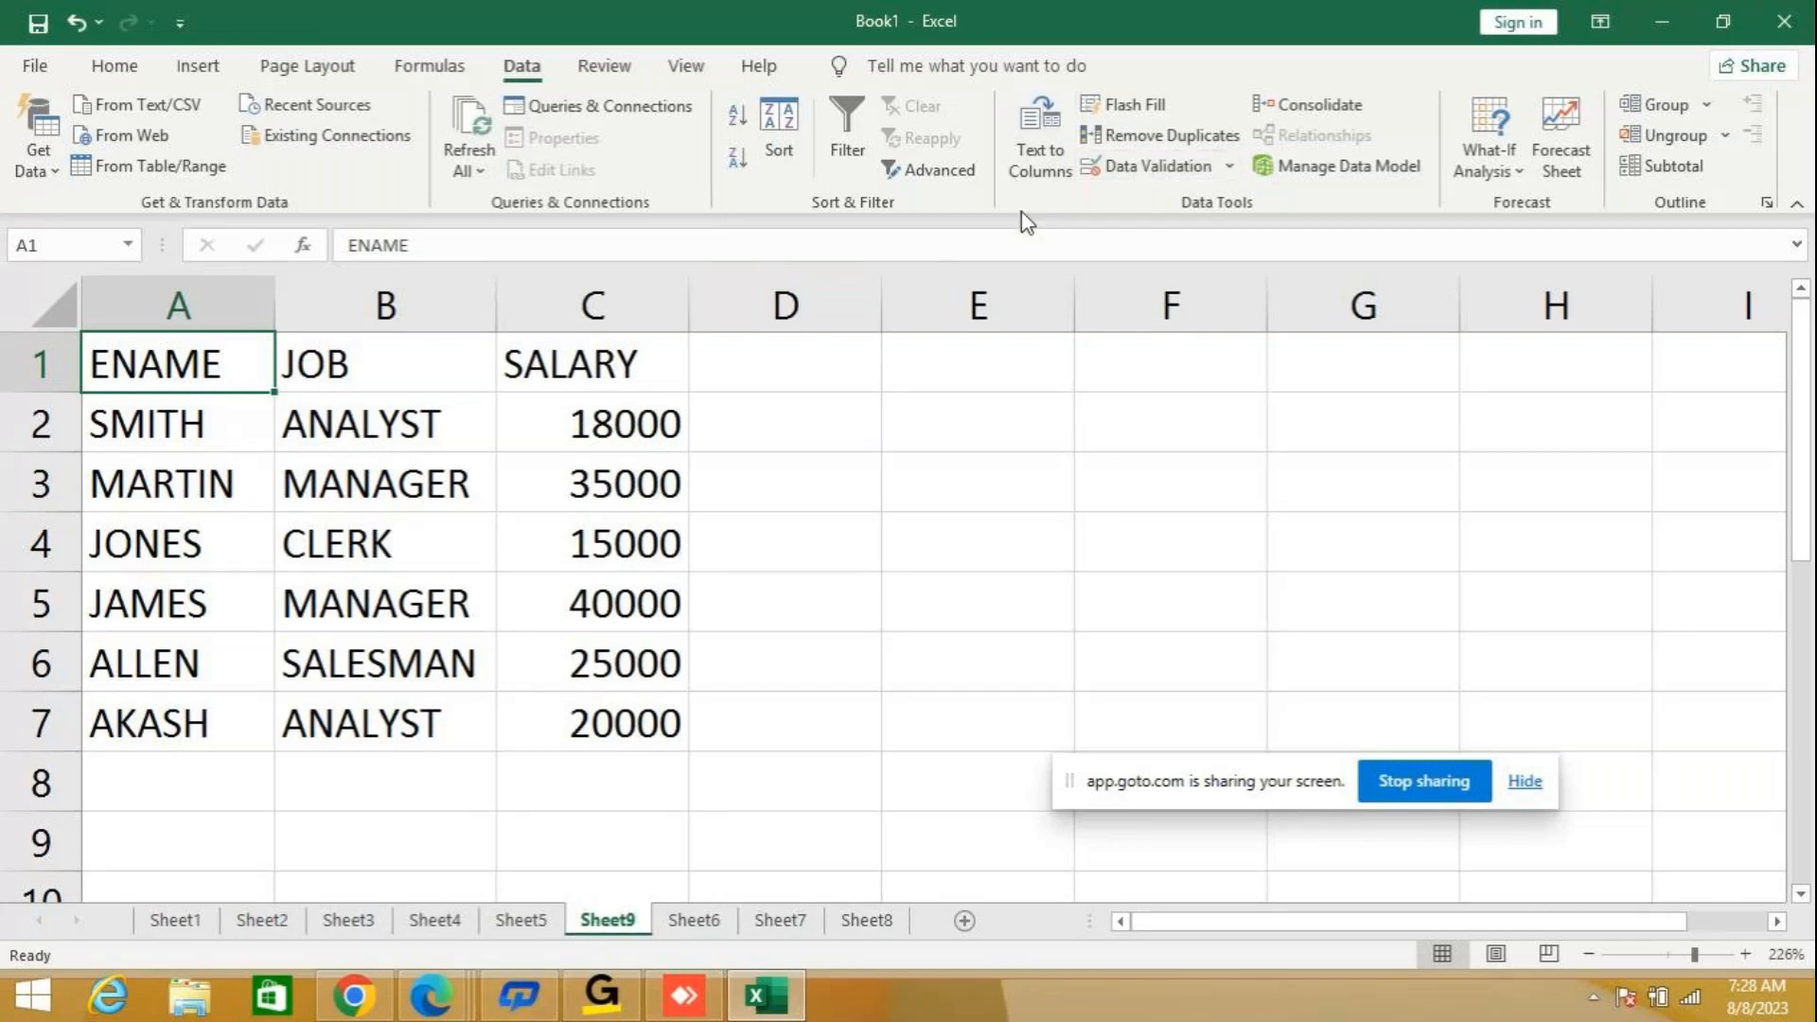
# Reapply the custom Sort to the employee table with the SALARY level ordered Smallest to Largest beneath ENAME.
pyautogui.click(861, 145)
pyautogui.click(844, 151)
pyautogui.click(783, 126)
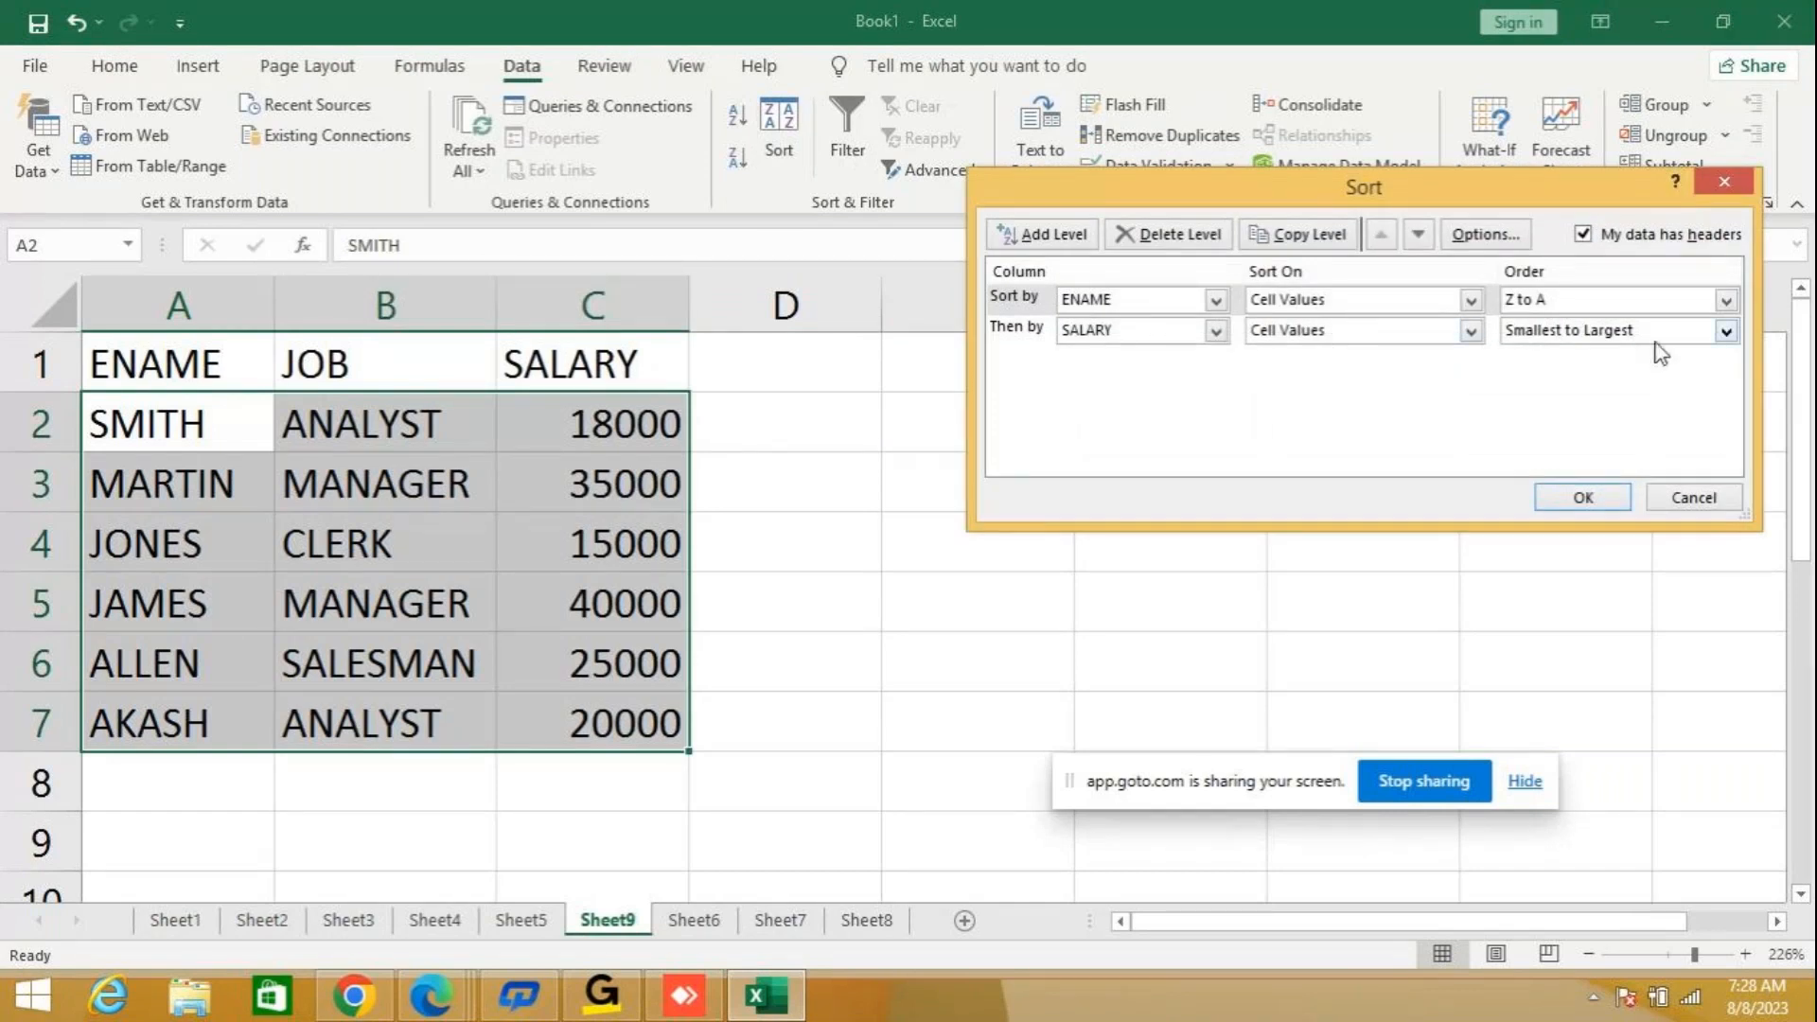
pyautogui.click(1600, 333)
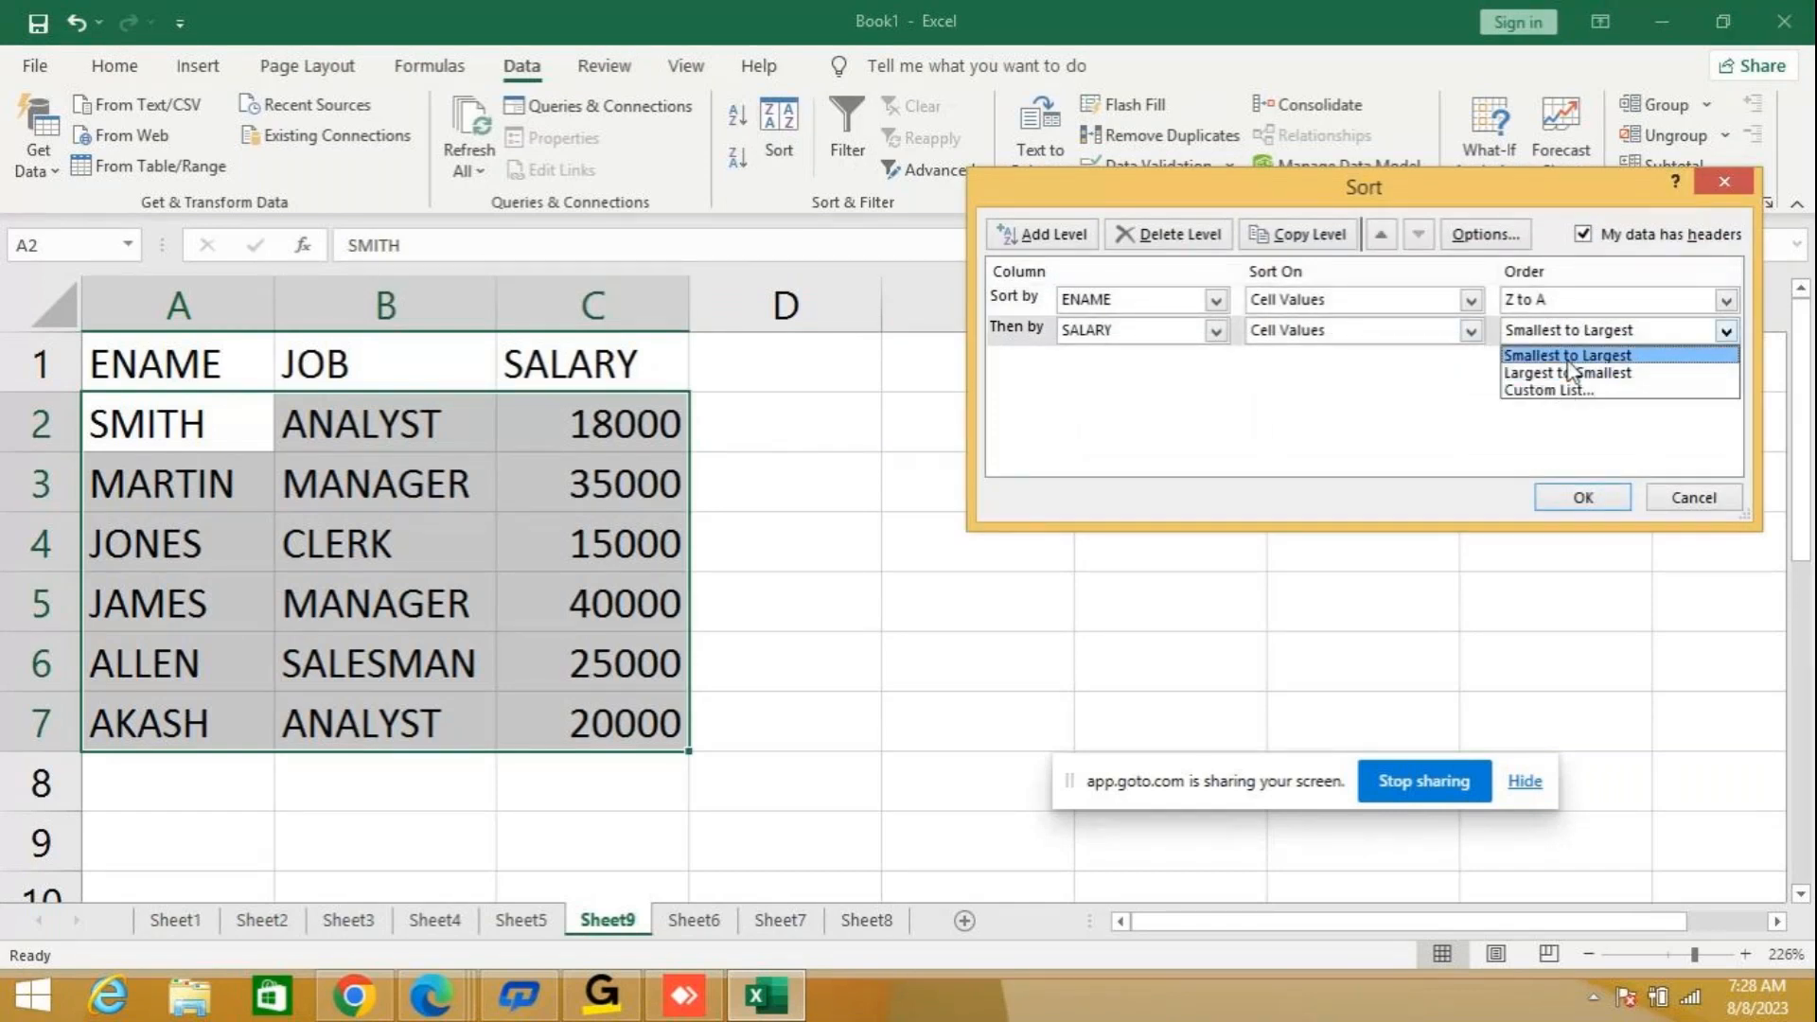
pyautogui.click(1570, 360)
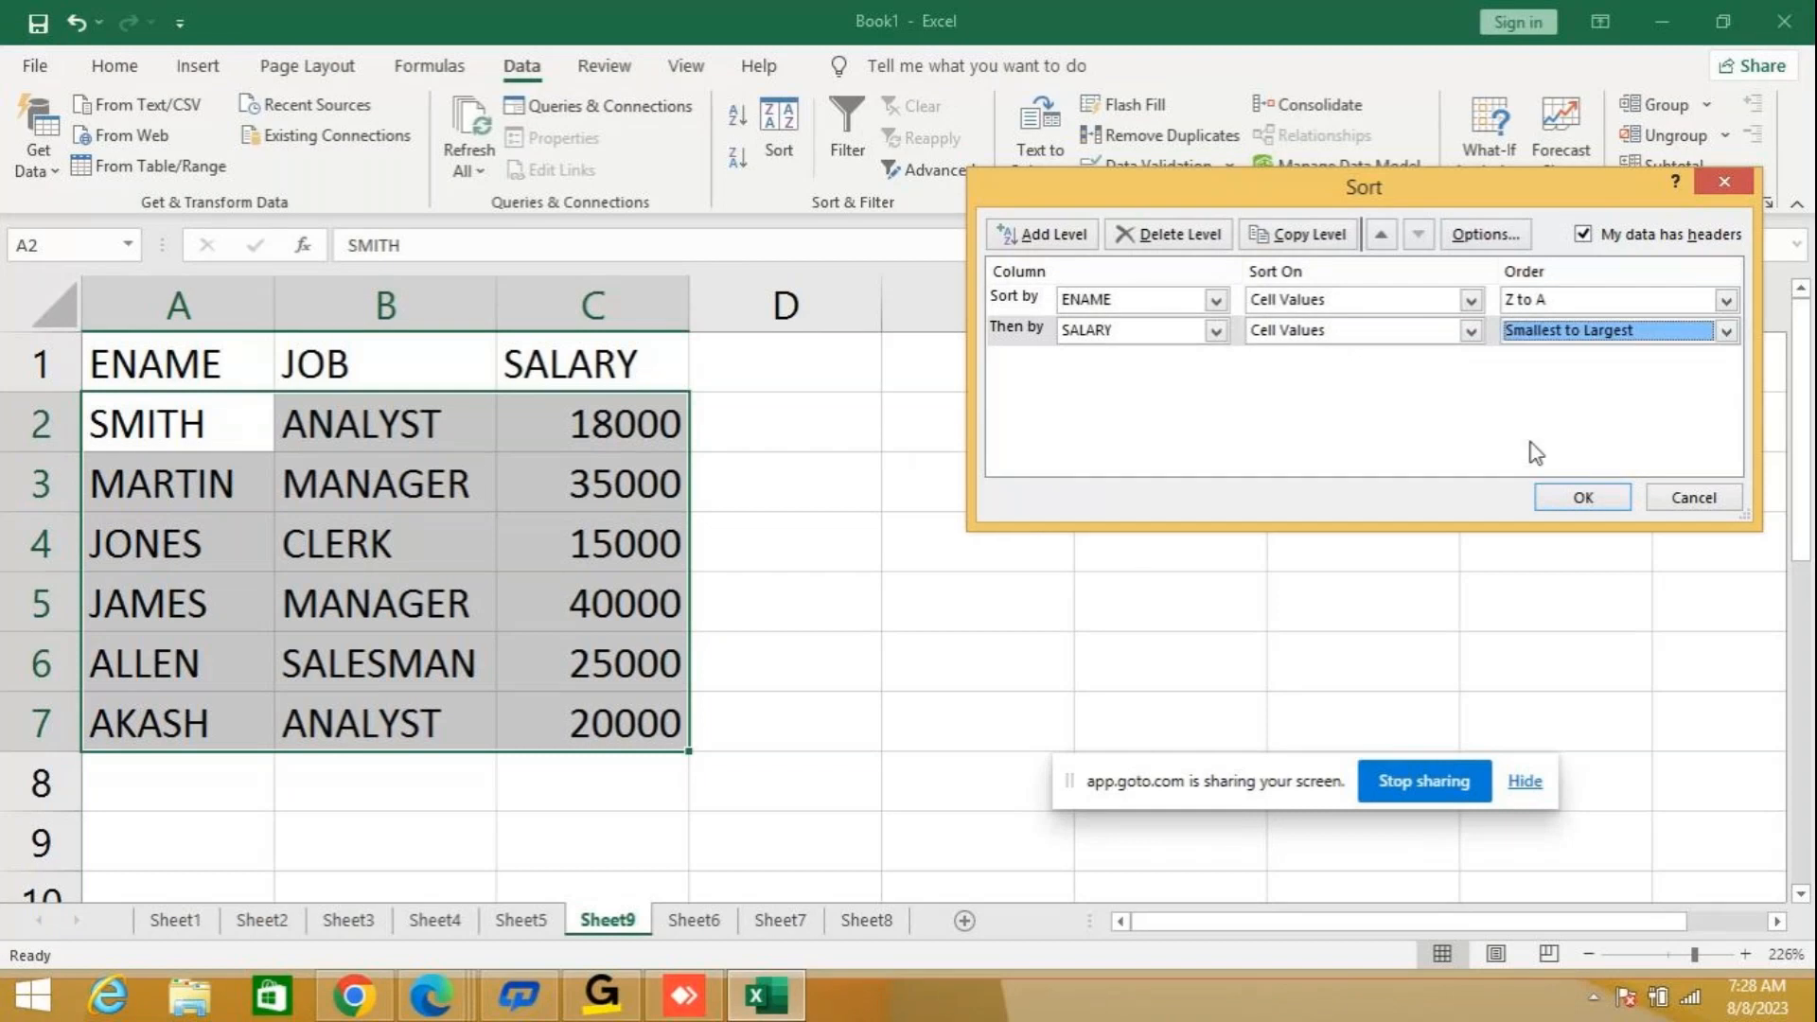
pyautogui.click(1581, 500)
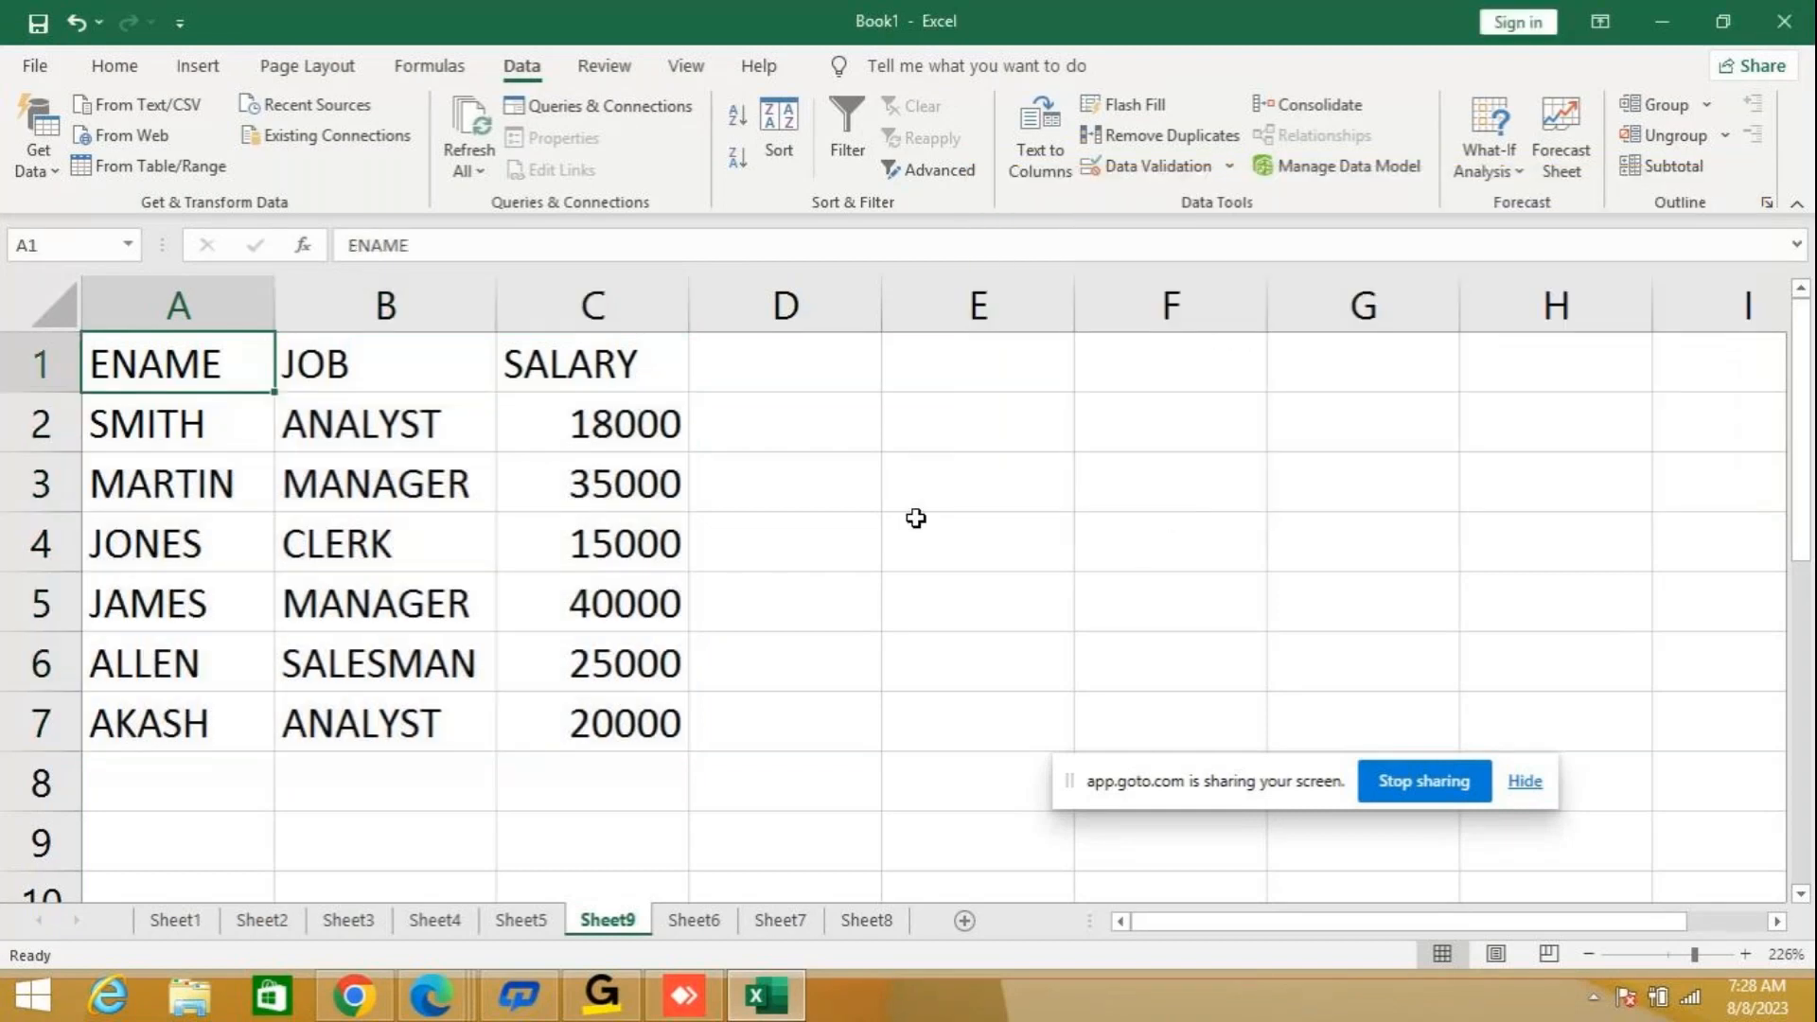
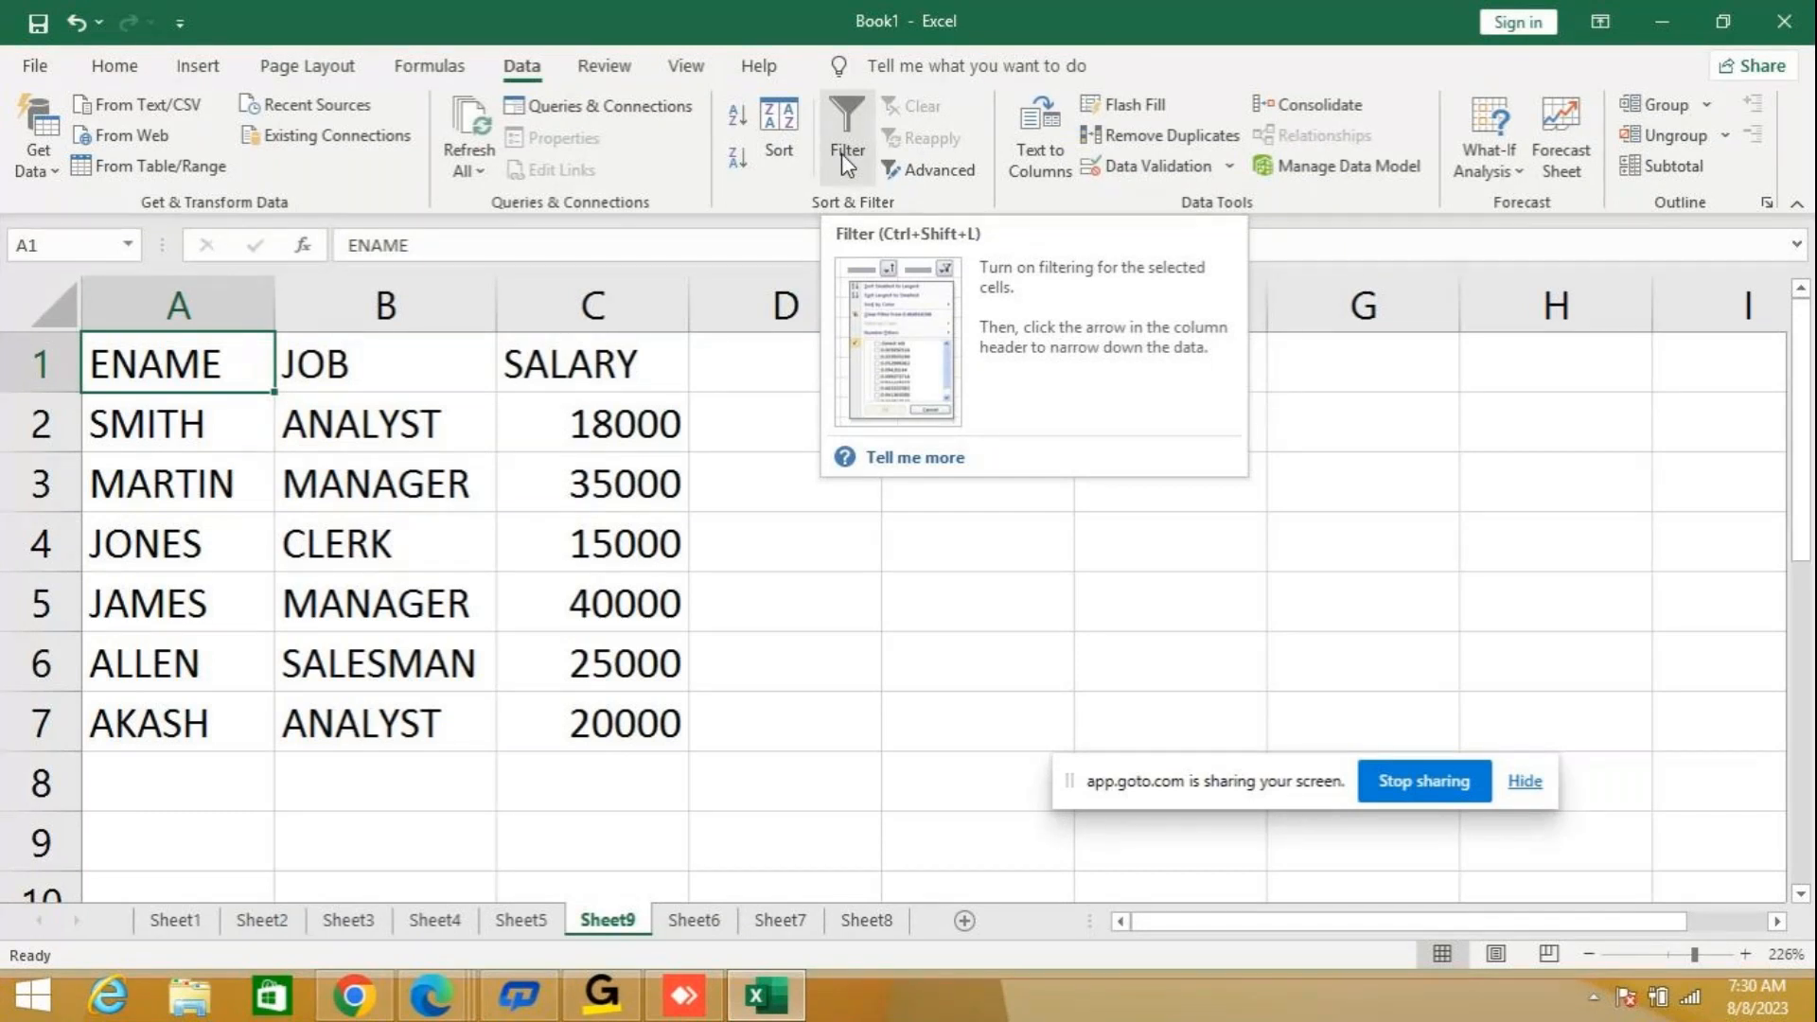
# Check the date and time on the system clock, and stop sharing the screen in the online meeting.
pyautogui.click(1759, 1005)
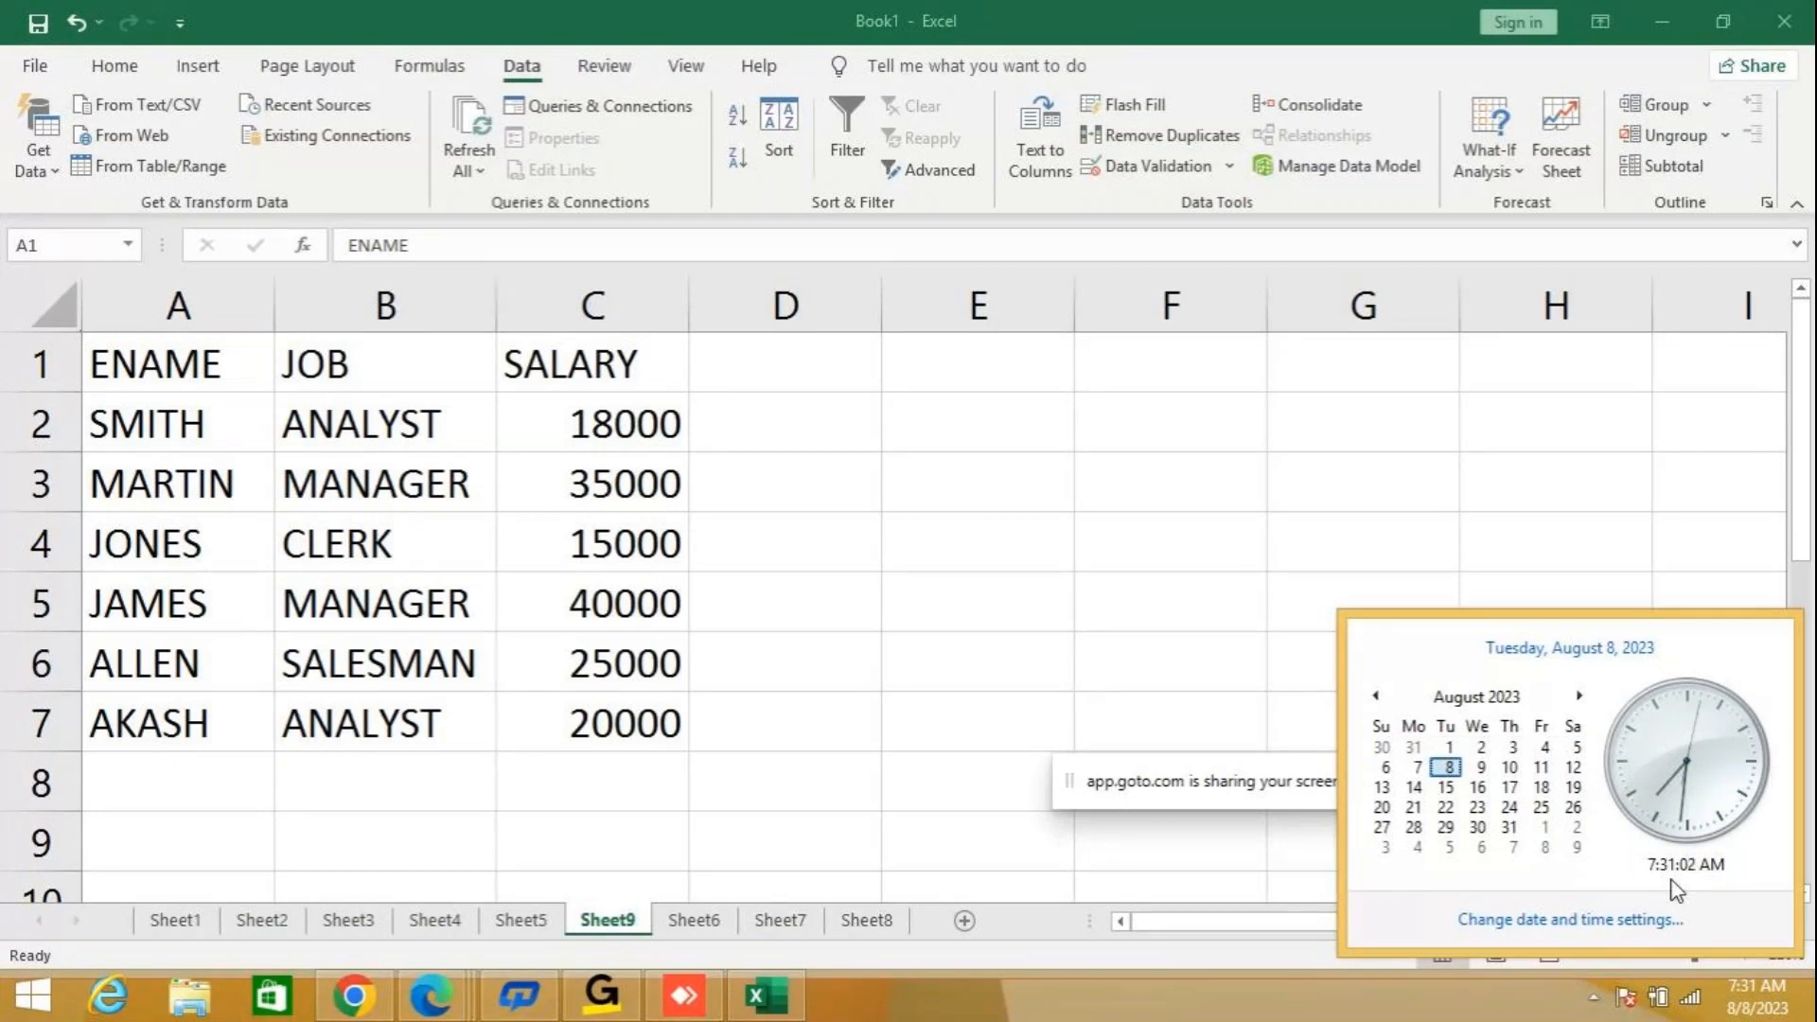
pyautogui.click(1038, 747)
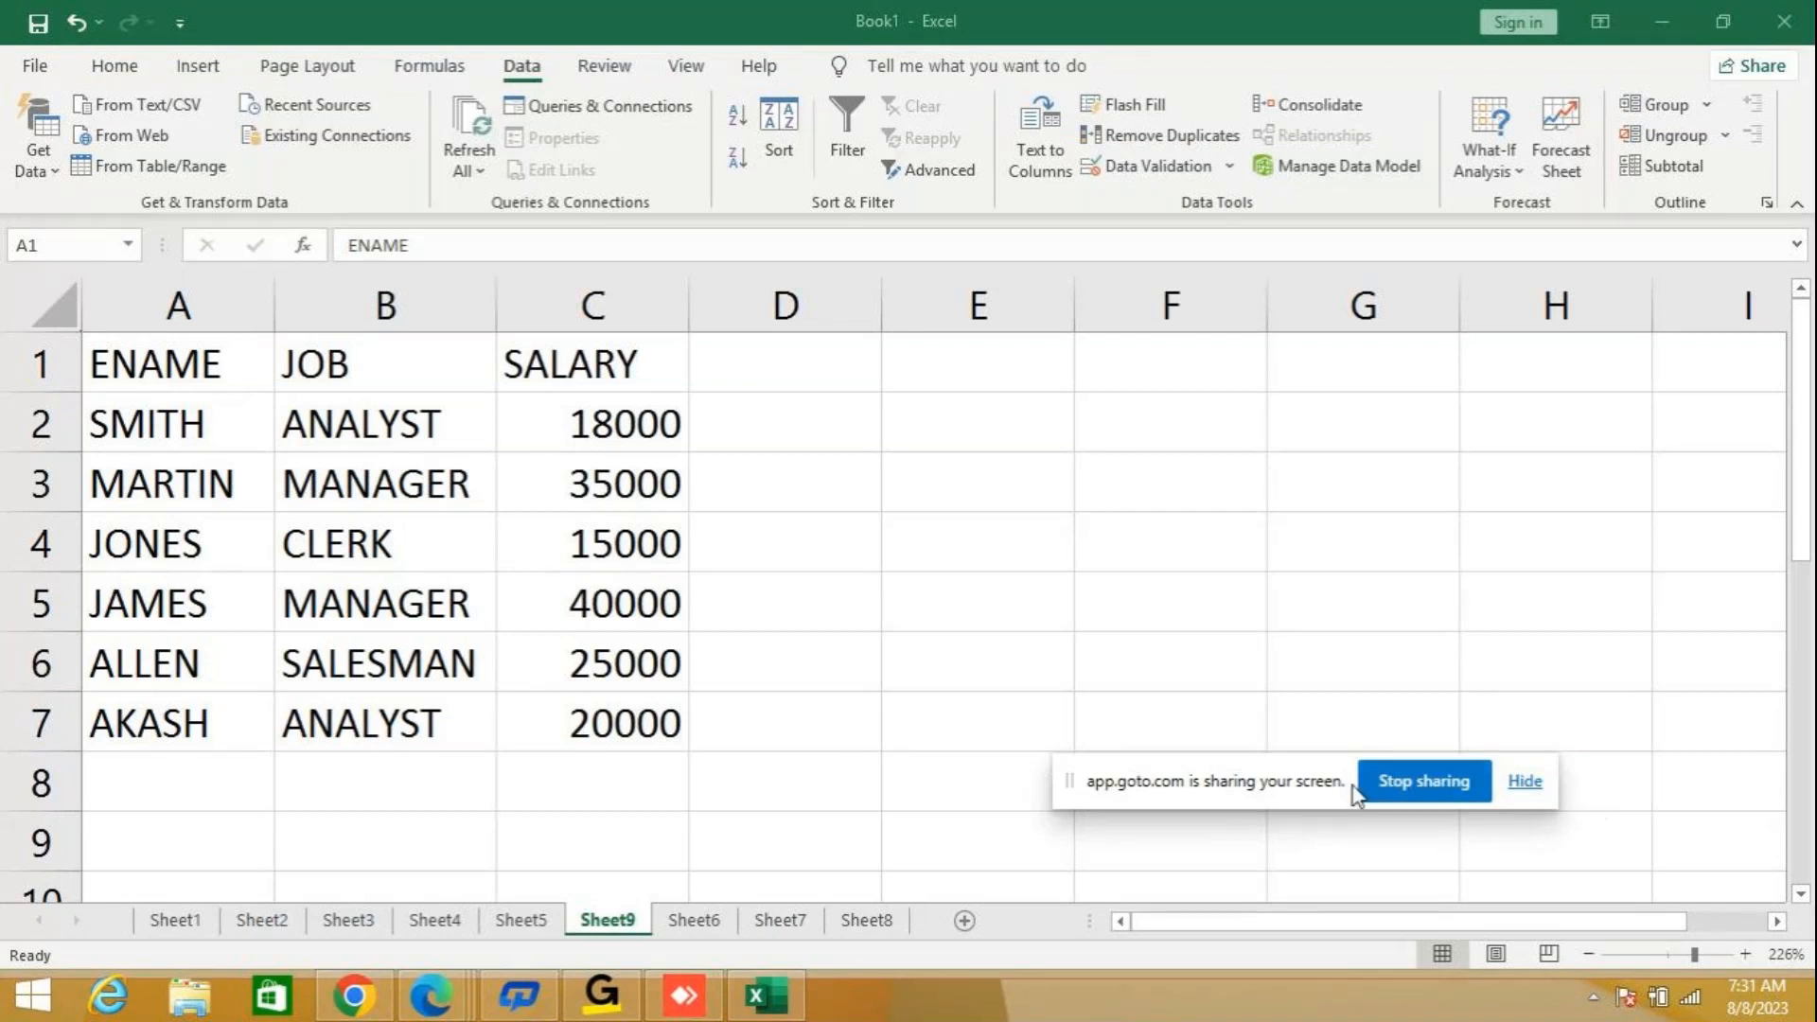
pyautogui.click(1424, 781)
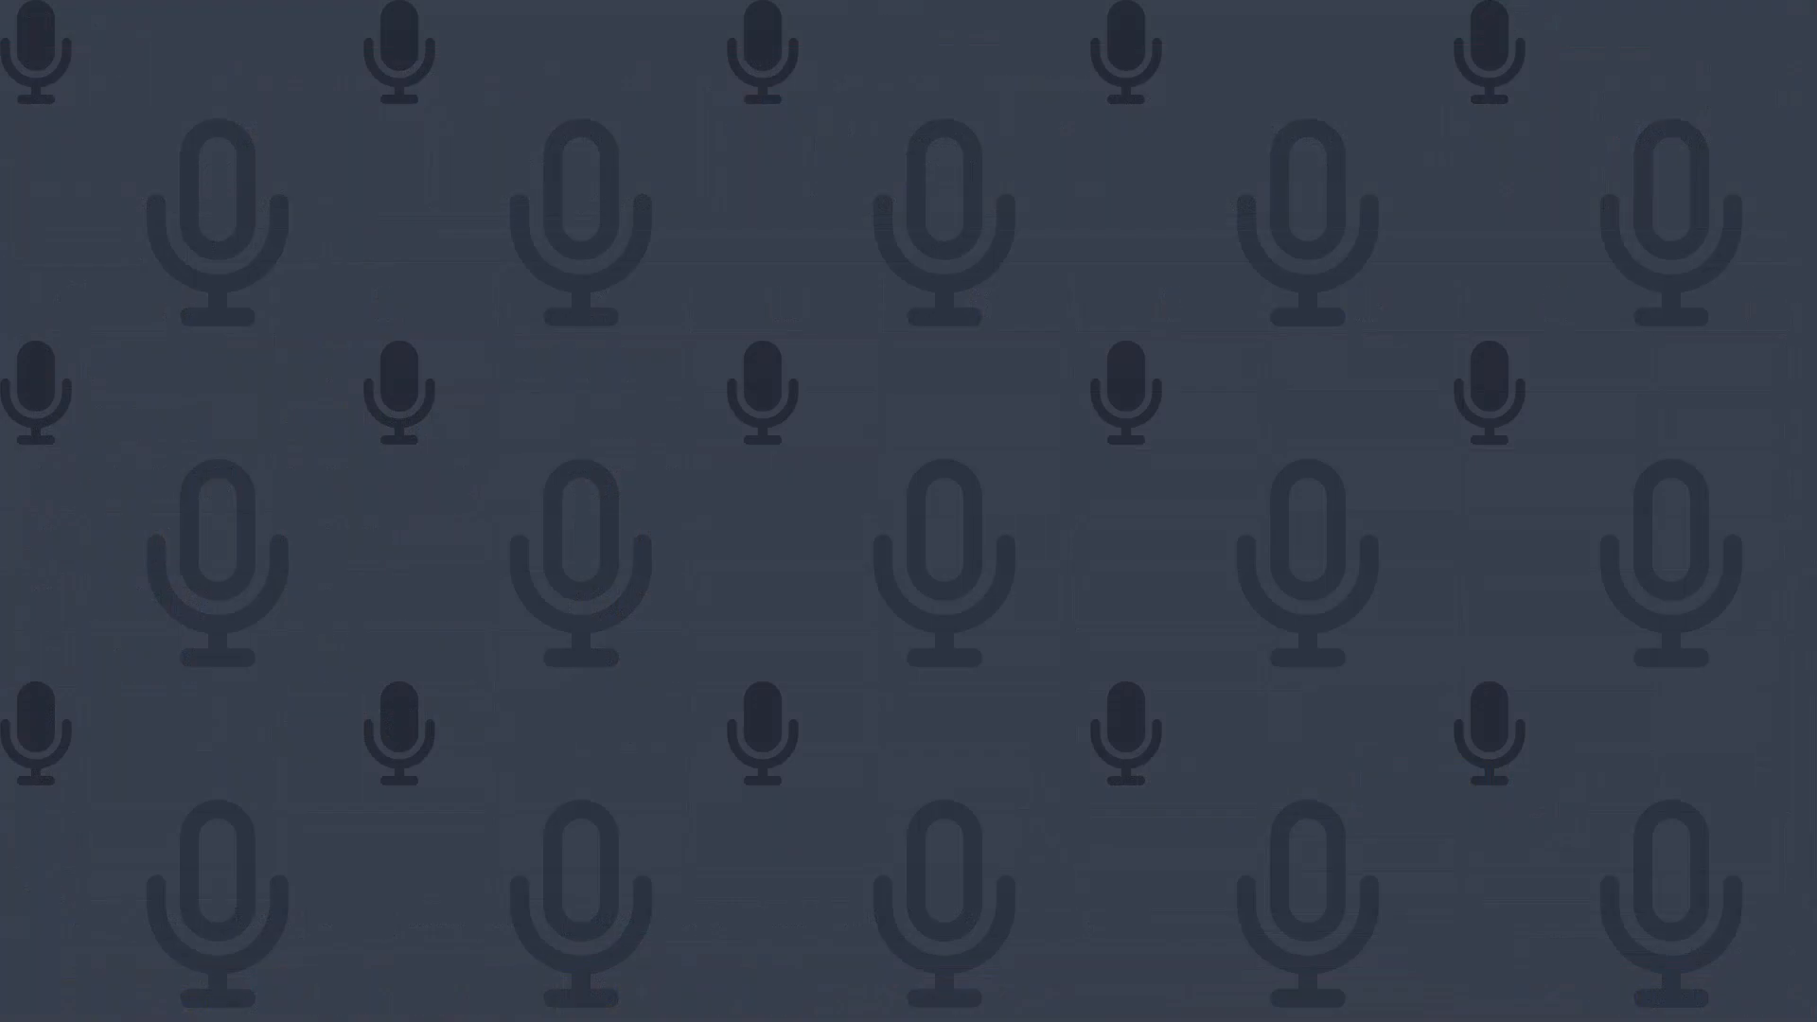